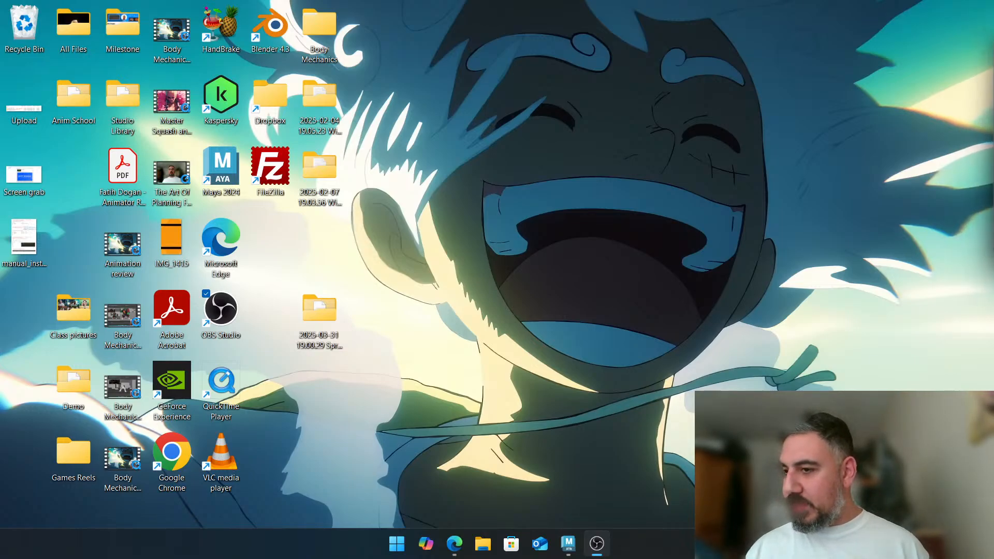
Switch to Maya with the character rig scene
{"action": "left_click", "coordinate": [454, 543]}
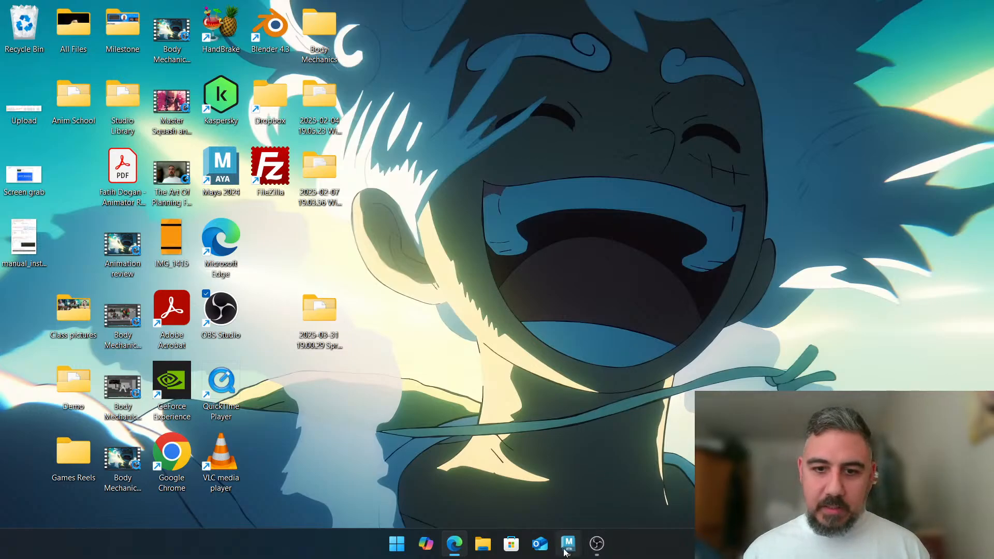
{"action": "mouse_move", "coordinate": [568, 544]}
{"action": "left_click", "coordinate": [551, 482]}
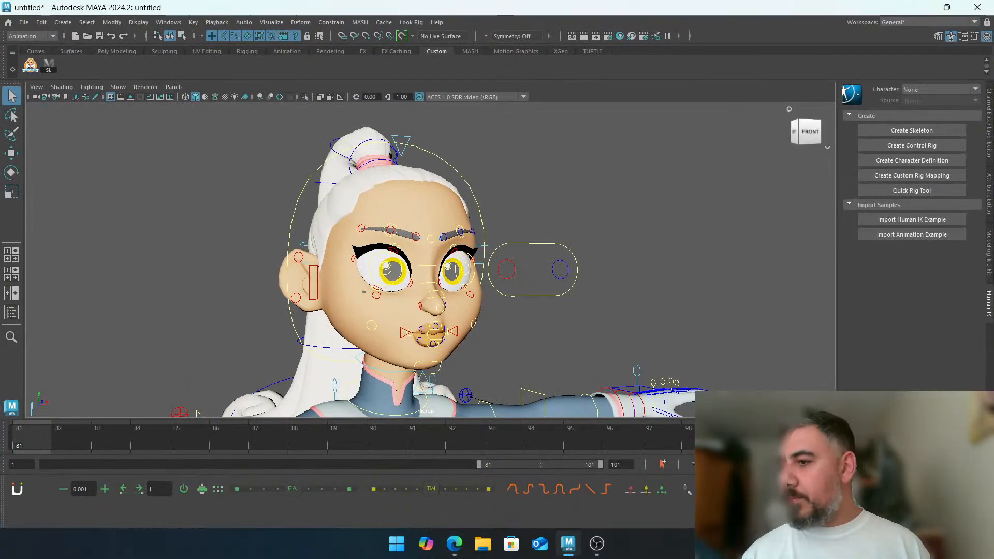
{"action": "key", "text": "alt+Tab"}
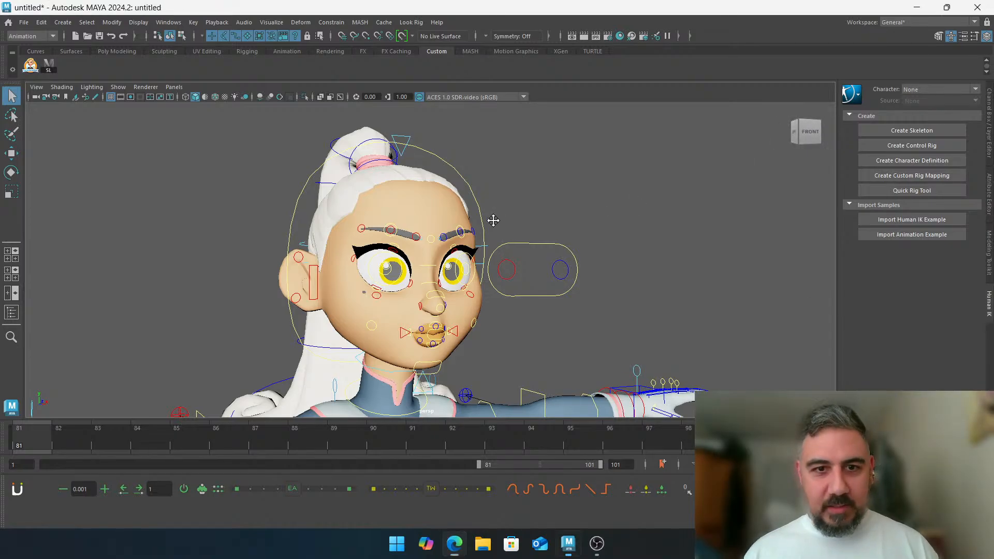
{"action": "left_click_drag", "start_coordinate": [493, 220], "coordinate": [610, 218], "text": "alt"}
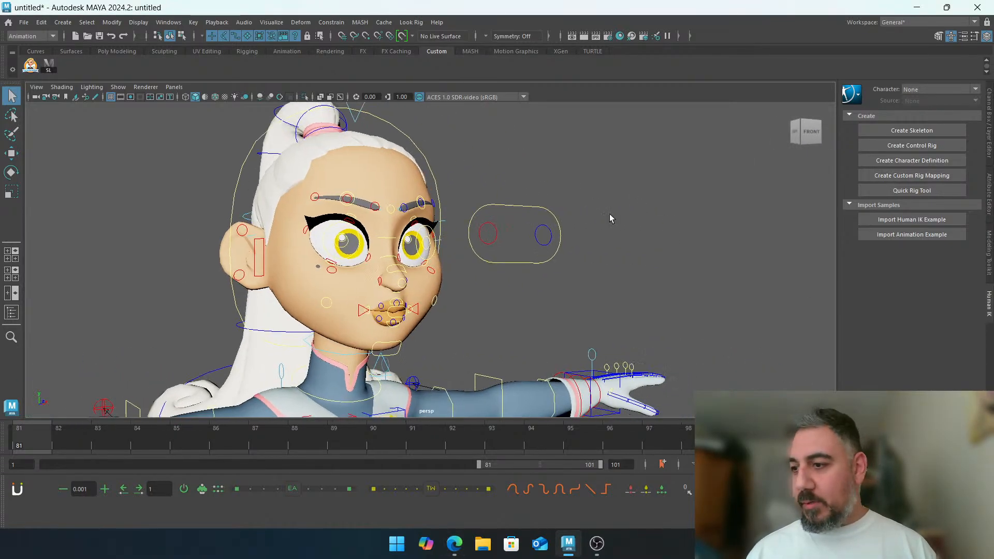
{"action": "key", "text": "alt+Tab"}
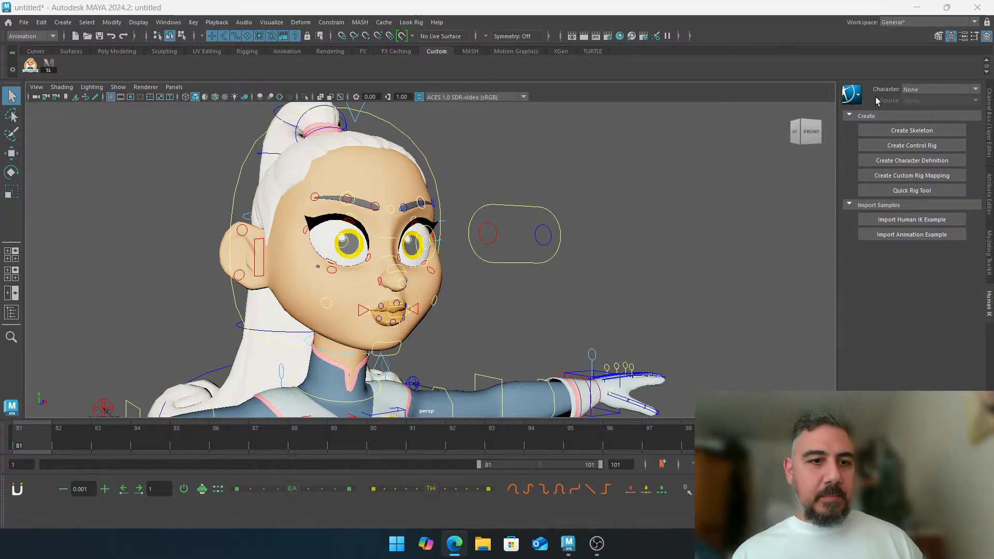
{"action": "left_click_drag", "start_coordinate": [415, 211], "coordinate": [404, 266], "text": "alt"}
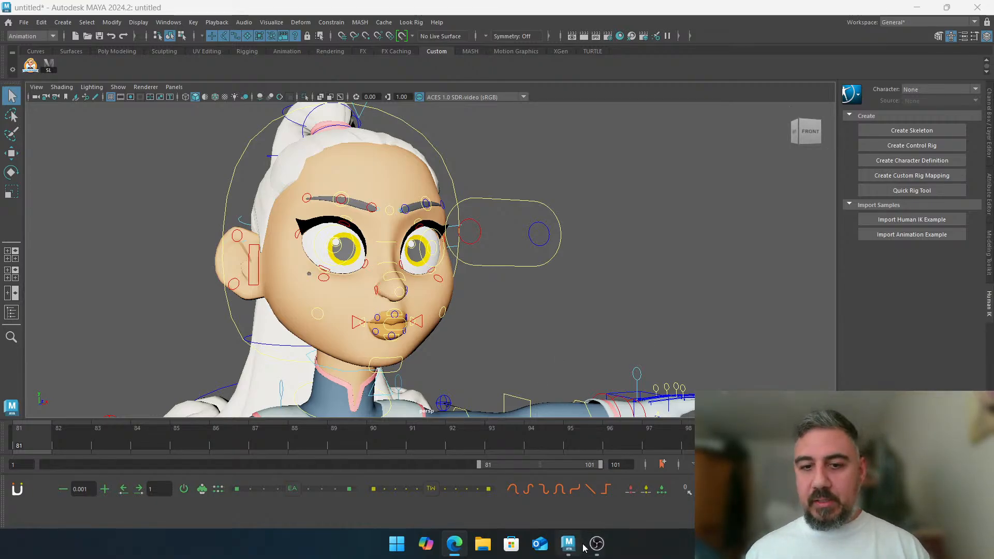
{"action": "left_click", "coordinate": [599, 542]}
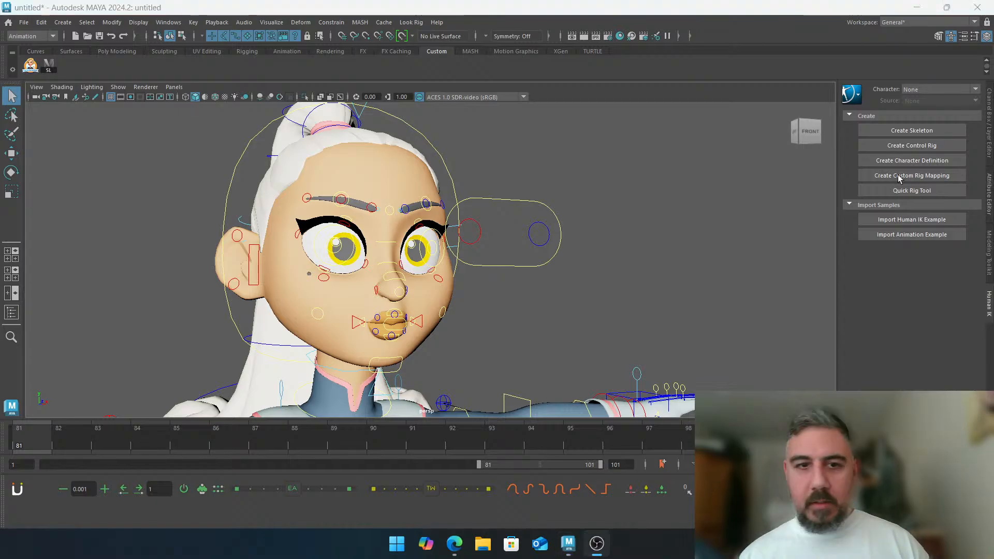
Arrange the workspace as two viewport panes side by side, with the perspective view next to the side view
{"action": "left_click_drag", "start_coordinate": [643, 186], "coordinate": [477, 244], "text": "alt"}
{"action": "right_click_drag", "start_coordinate": [477, 244], "coordinate": [518, 237], "text": "alt"}
{"action": "middle_click_drag", "start_coordinate": [517, 237], "coordinate": [326, 249], "text": "alt"}
{"action": "left_click_drag", "start_coordinate": [326, 250], "coordinate": [410, 254], "text": "alt"}
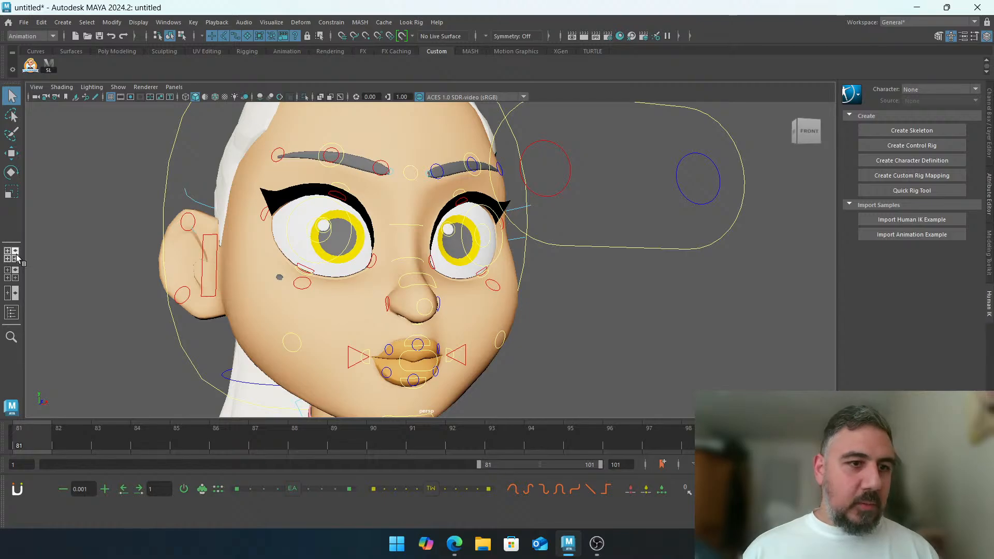
{"action": "right_click", "coordinate": [11, 256]}
{"action": "left_click", "coordinate": [95, 267]}
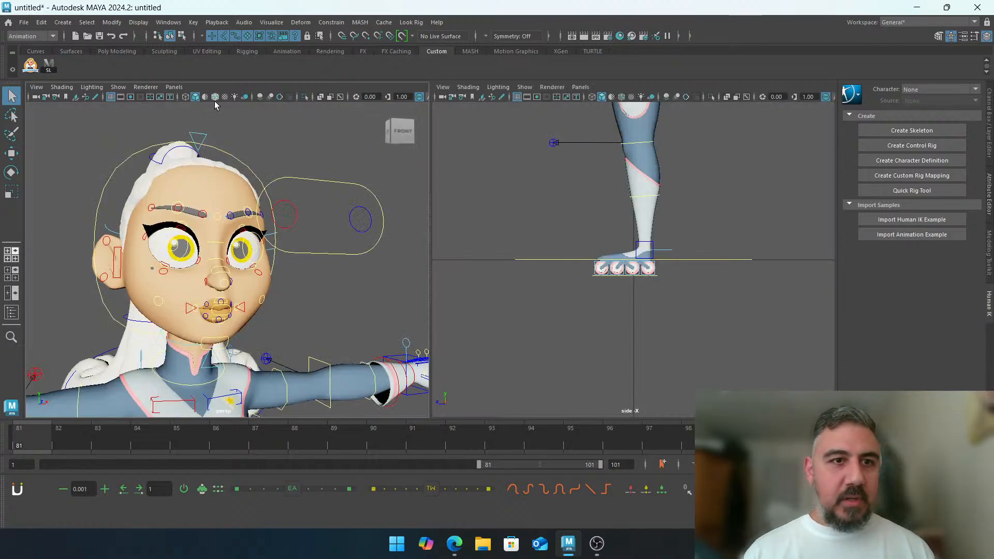
View the character's head and upper body straight from the front in the perspective view
{"action": "left_click", "coordinate": [62, 22]}
{"action": "mouse_move", "coordinate": [125, 51]}
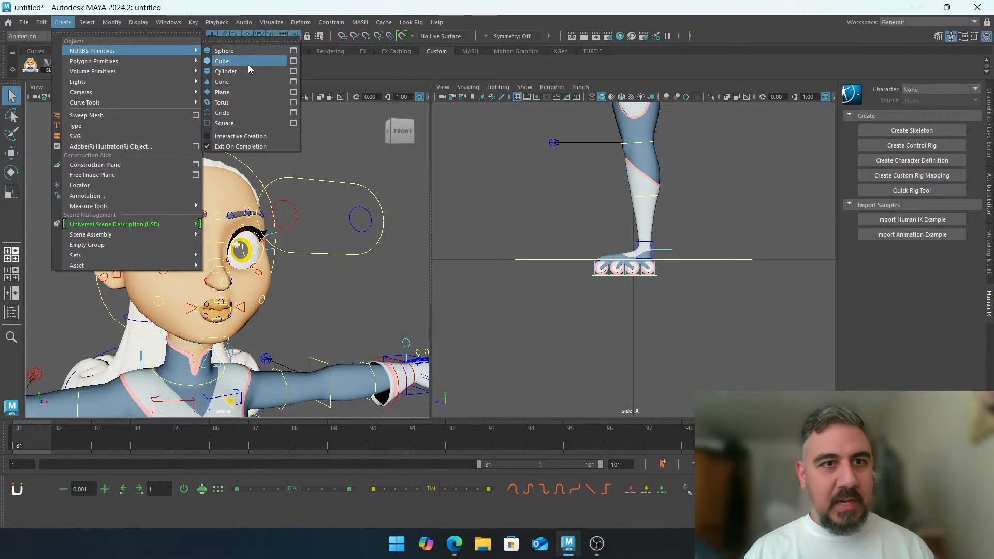
{"action": "left_click", "coordinate": [395, 136]}
{"action": "left_click", "coordinate": [399, 130]}
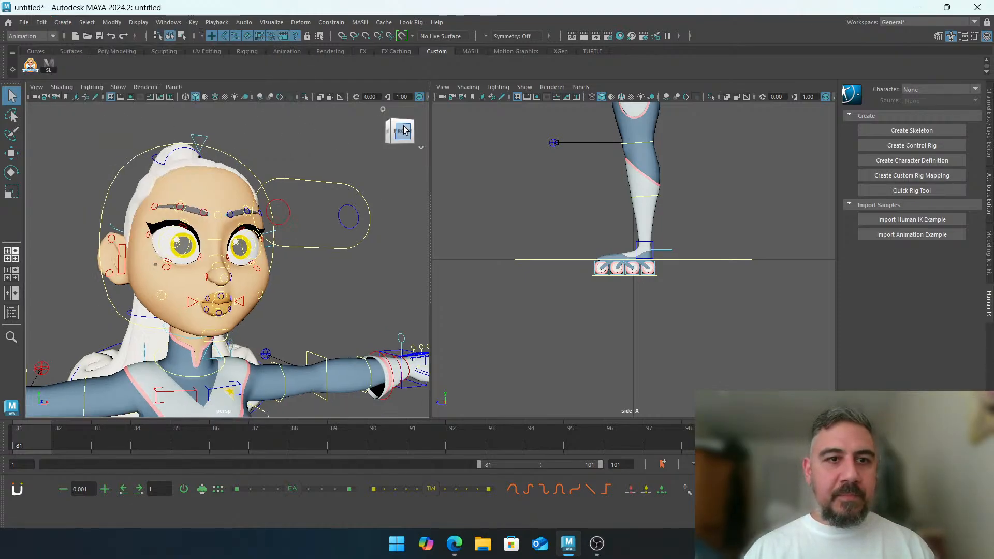
{"action": "right_click_drag", "start_coordinate": [144, 161], "coordinate": [394, 155], "text": "alt"}
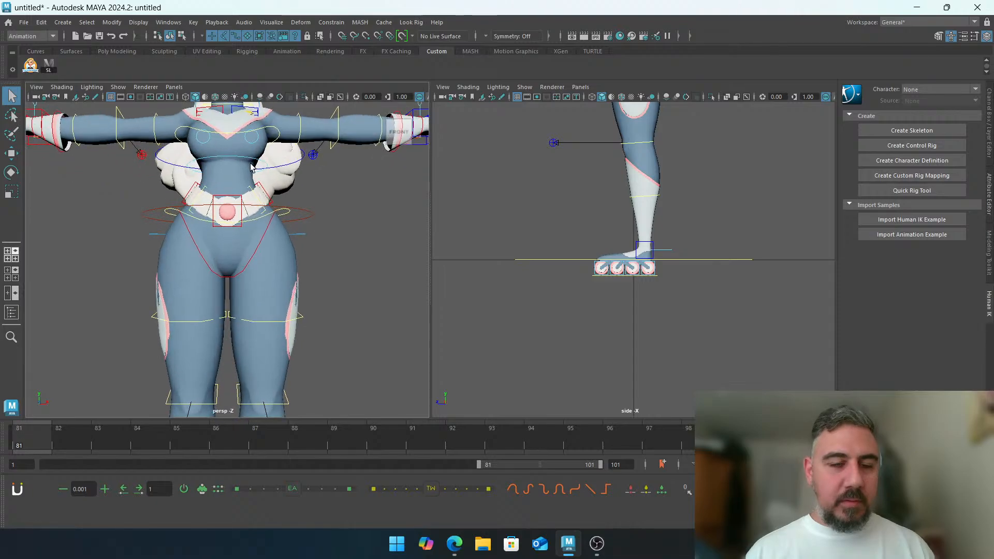
{"action": "middle_click_drag", "start_coordinate": [249, 119], "coordinate": [248, 331], "text": "alt"}
{"action": "right_click_drag", "start_coordinate": [207, 279], "coordinate": [272, 275], "text": "alt"}
{"action": "middle_click_drag", "start_coordinate": [259, 119], "coordinate": [237, 272], "text": "alt"}
{"action": "right_click_drag", "start_coordinate": [237, 273], "coordinate": [171, 279], "text": "alt"}
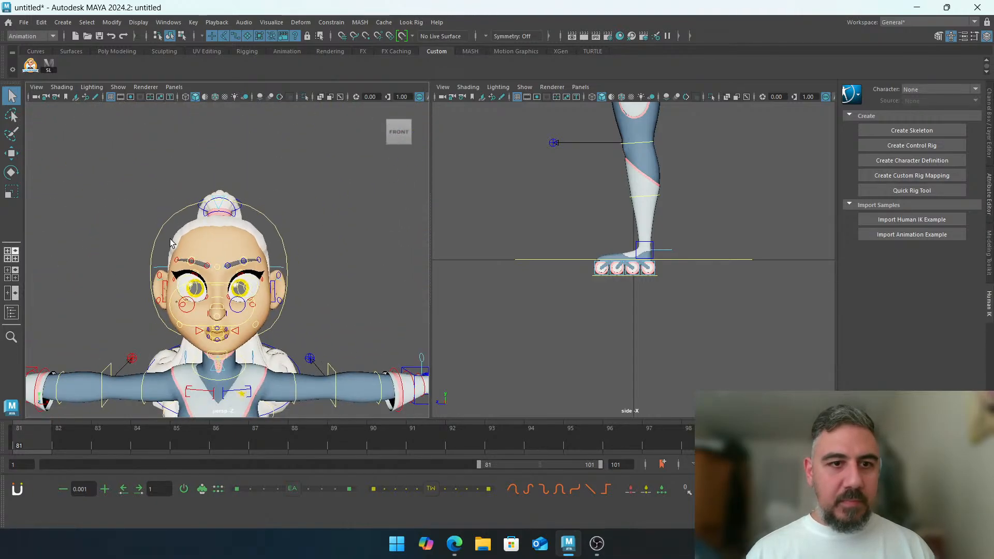
{"action": "middle_click_drag", "start_coordinate": [171, 279], "coordinate": [184, 209], "text": "alt"}
{"action": "right_click_drag", "start_coordinate": [184, 208], "coordinate": [233, 210], "text": "alt"}
{"action": "middle_click_drag", "start_coordinate": [233, 209], "coordinate": [230, 220], "text": "alt"}
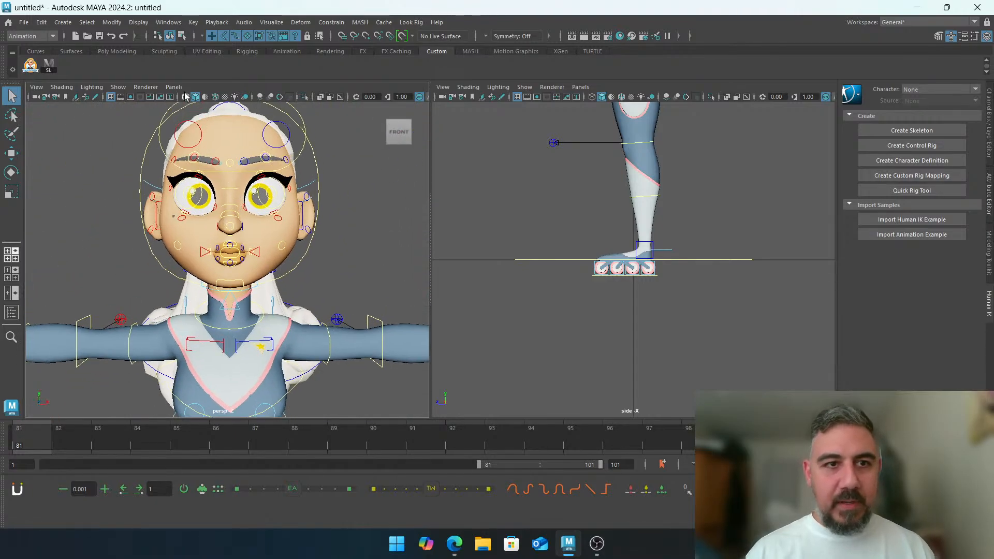
Create a new camera in the scene
{"action": "left_click", "coordinate": [174, 87]}
{"action": "mouse_move", "coordinate": [258, 97]}
{"action": "left_click", "coordinate": [289, 97]}
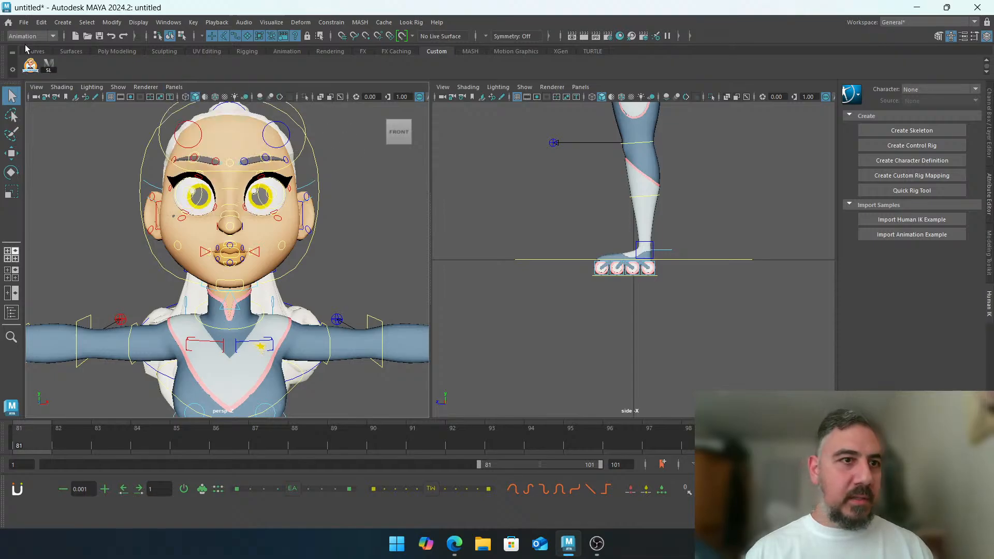
{"action": "left_click", "coordinate": [64, 23]}
{"action": "mouse_move", "coordinate": [122, 90]}
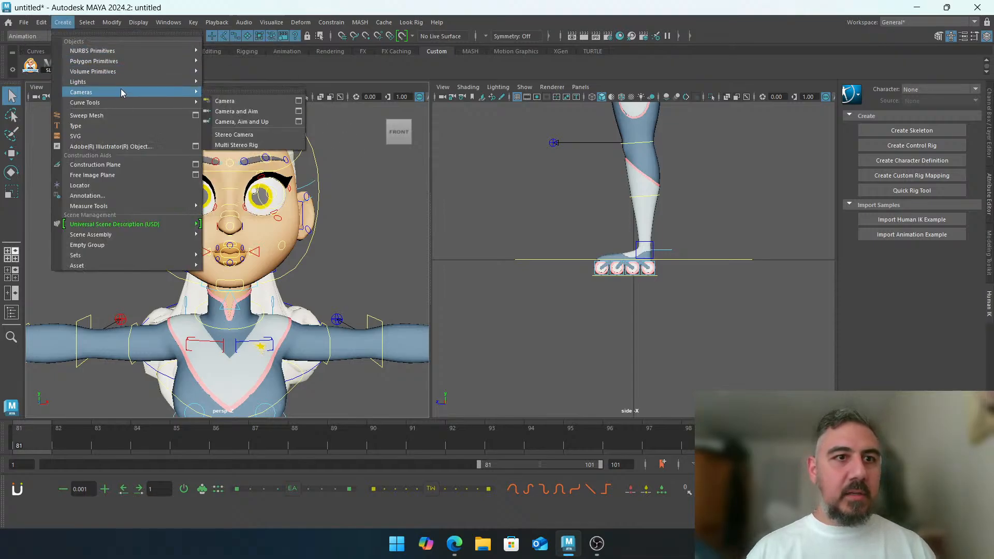
{"action": "left_click", "coordinate": [264, 99]}
Make the perspective pane look through camera1
{"action": "left_click", "coordinate": [174, 87]}
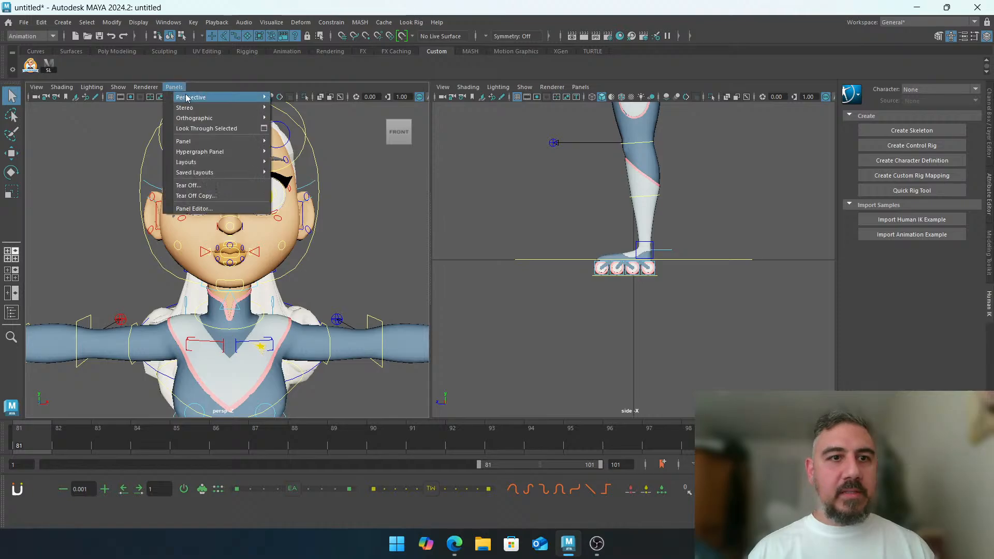
{"action": "mouse_move", "coordinate": [248, 97]}
{"action": "left_click", "coordinate": [325, 98]}
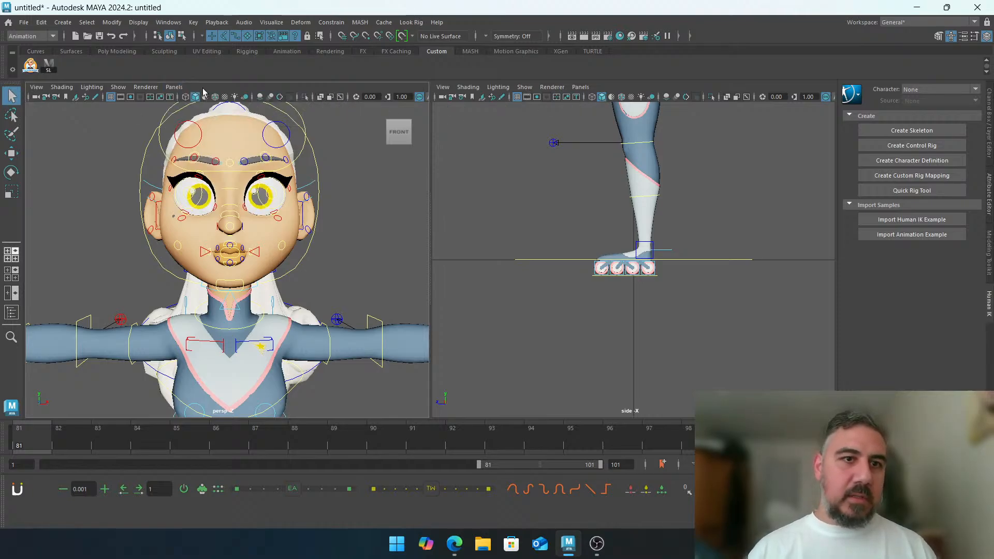
{"action": "left_click", "coordinate": [179, 87]}
{"action": "mouse_move", "coordinate": [246, 97]}
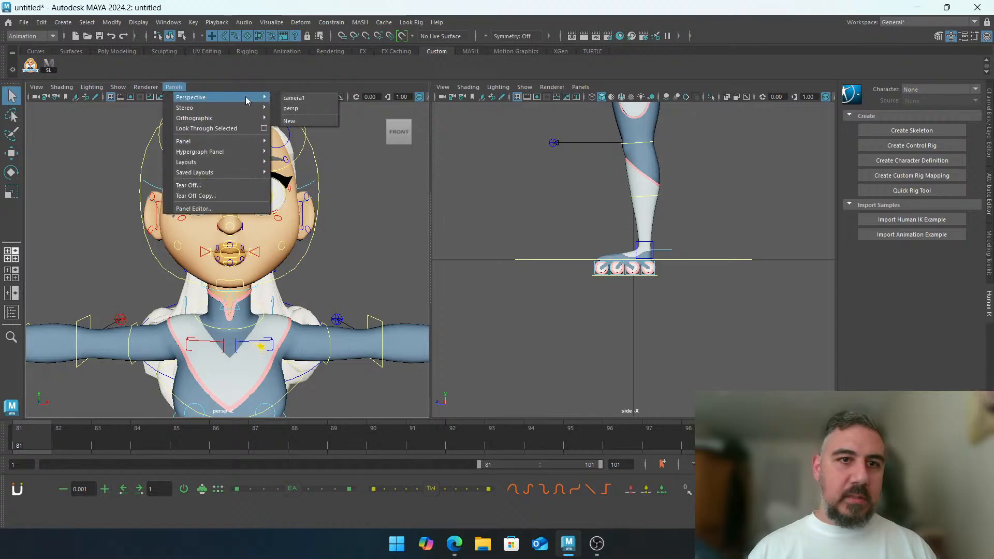
{"action": "left_click", "coordinate": [320, 98]}
Select camera1 and activate the Move tool, with the character's lower body framed in the side view
{"action": "left_click", "coordinate": [581, 87]}
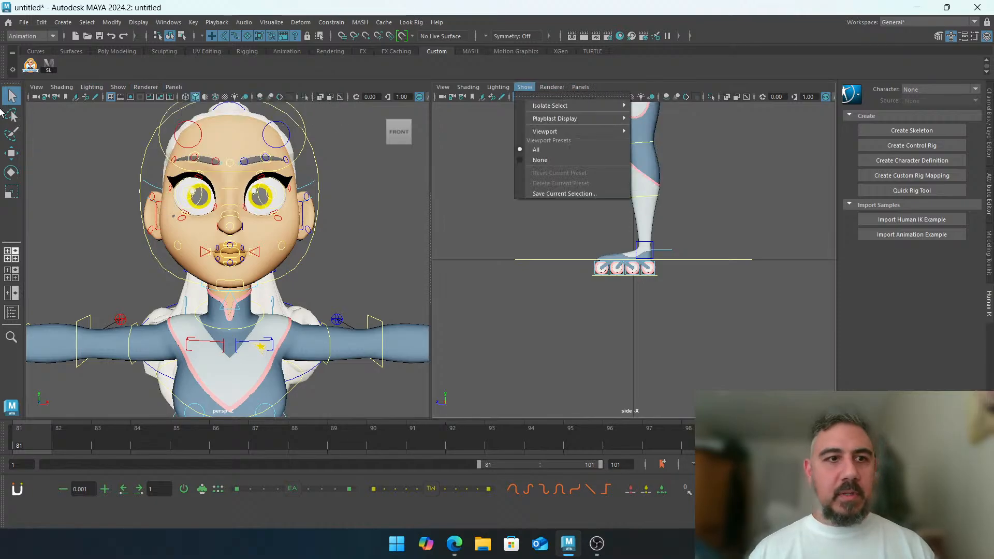
{"action": "left_click", "coordinate": [36, 97]}
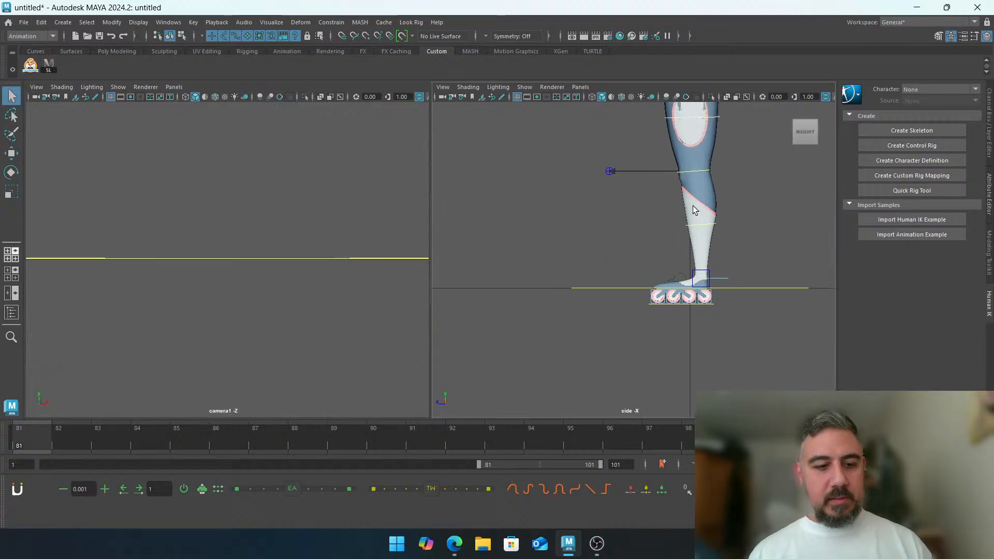
{"action": "key", "text": "w"}
{"action": "right_click_drag", "start_coordinate": [726, 207], "coordinate": [594, 177], "text": "alt"}
{"action": "middle_click_drag", "start_coordinate": [594, 177], "coordinate": [585, 216], "text": "alt"}
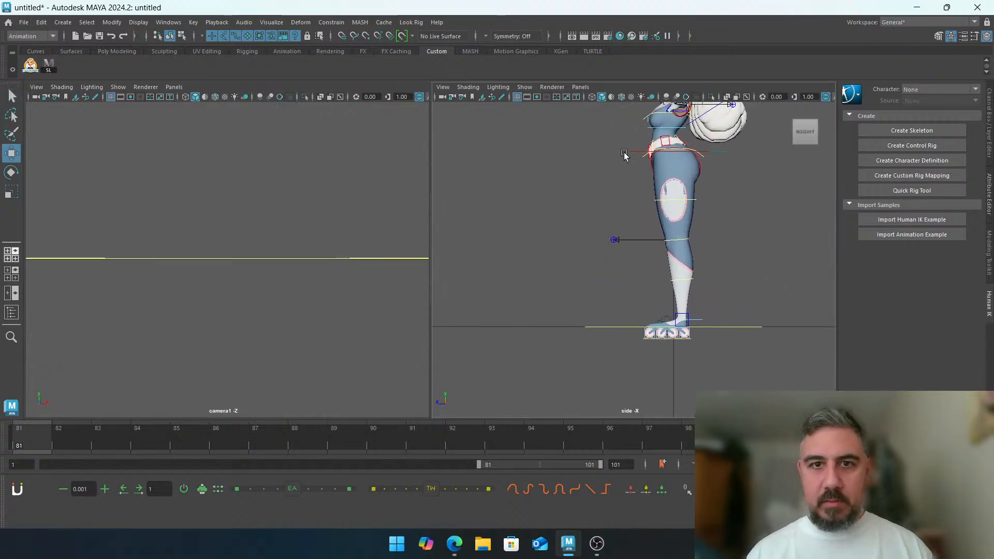
Check which object types, including cameras, are set to display in the side view
{"action": "left_click", "coordinate": [524, 87]}
{"action": "mouse_move", "coordinate": [595, 132]}
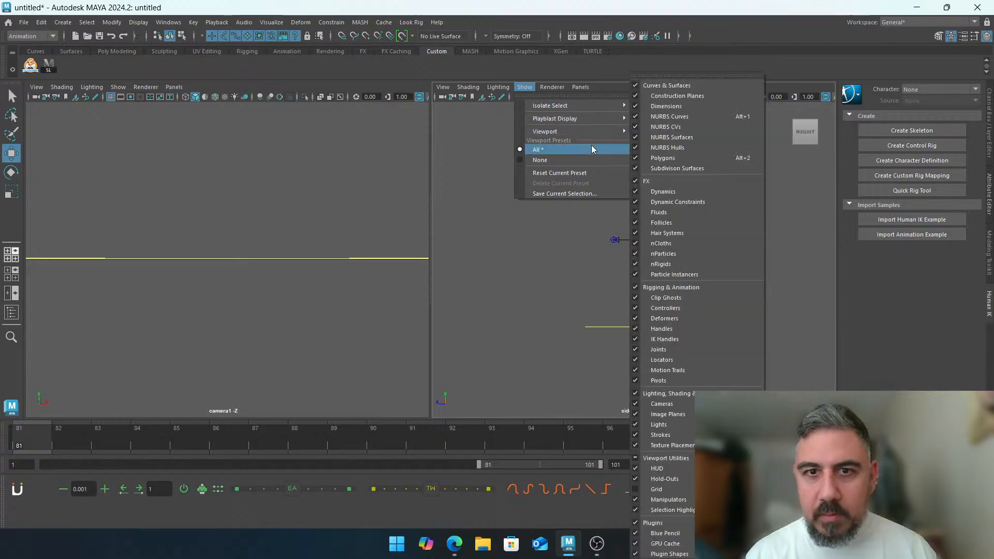
{"action": "left_click", "coordinate": [489, 291]}
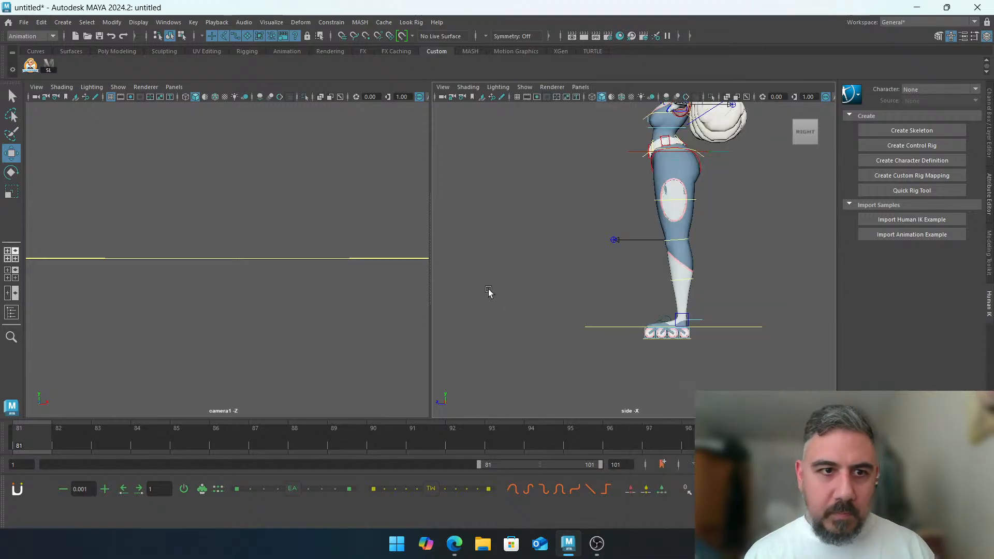
{"action": "left_click", "coordinate": [35, 101]}
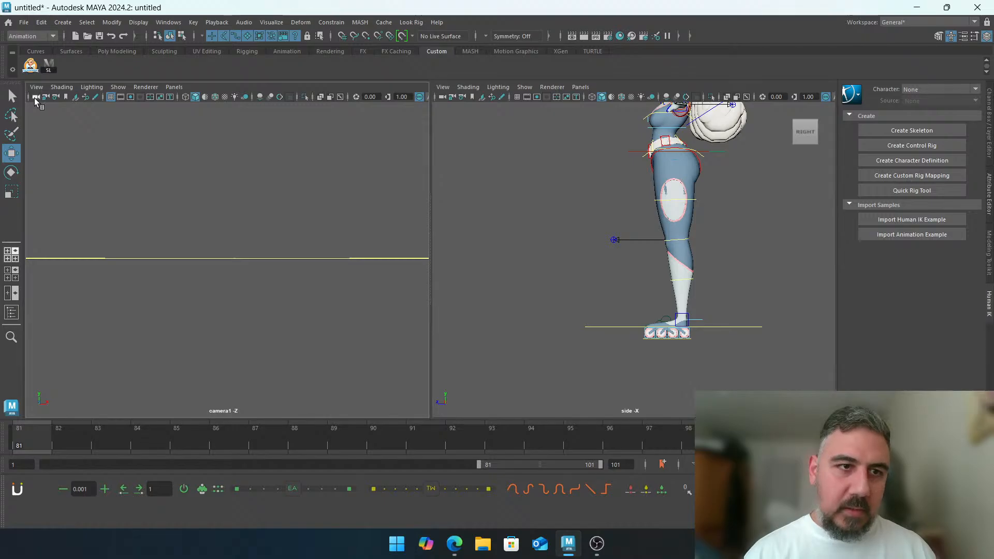
{"action": "key", "text": "ctrl+z"}
{"action": "mouse_move", "coordinate": [674, 213]}
{"action": "middle_mouse_down", "text": "alt"}
{"action": "mouse_move", "coordinate": [703, 224]}
{"action": "mouse_move", "coordinate": [688, 224]}
{"action": "middle_mouse_up", "text": "alt"}
{"action": "scroll", "coordinate": [673, 237], "scroll_direction": "down", "scroll_amount": 1}
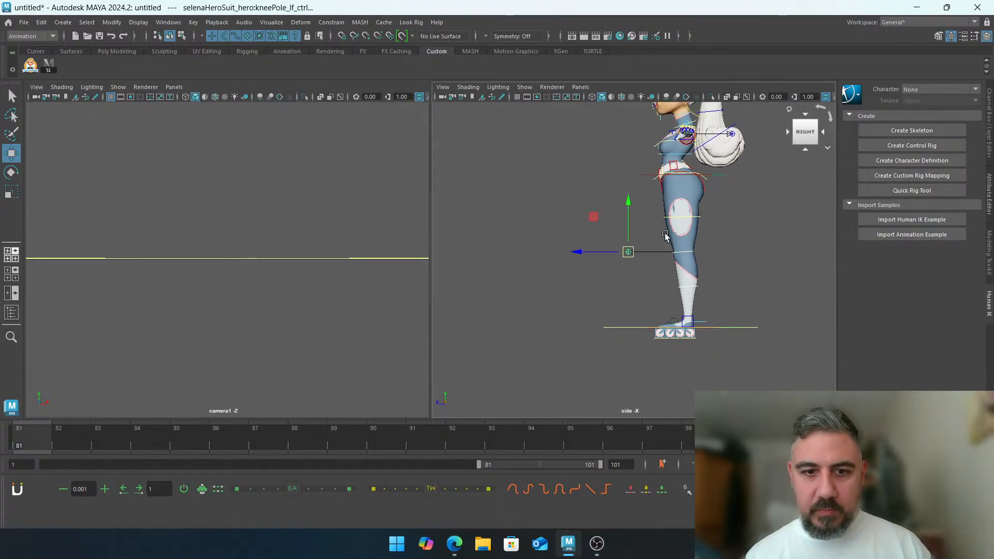
{"action": "left_click", "coordinate": [456, 543]}
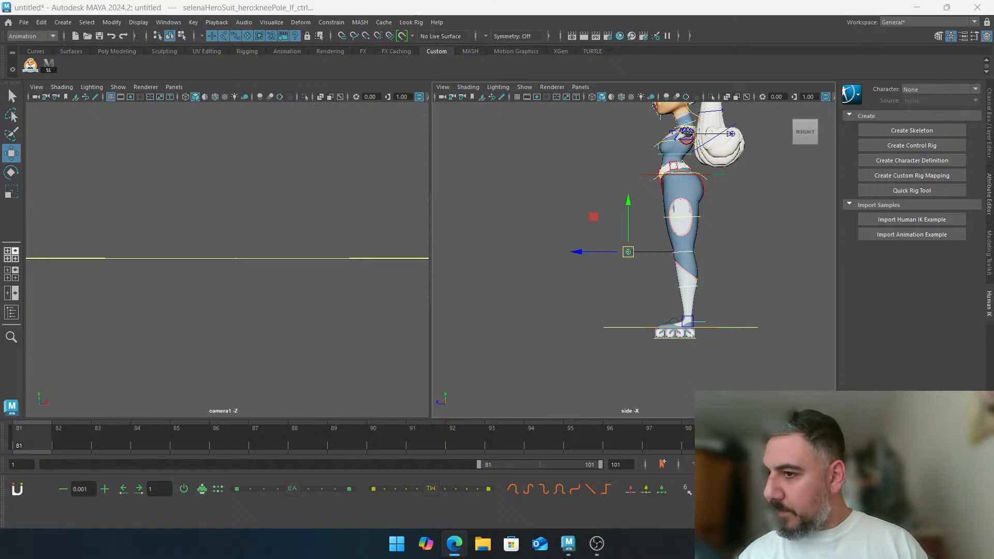
{"action": "key", "text": "alt+Tab"}
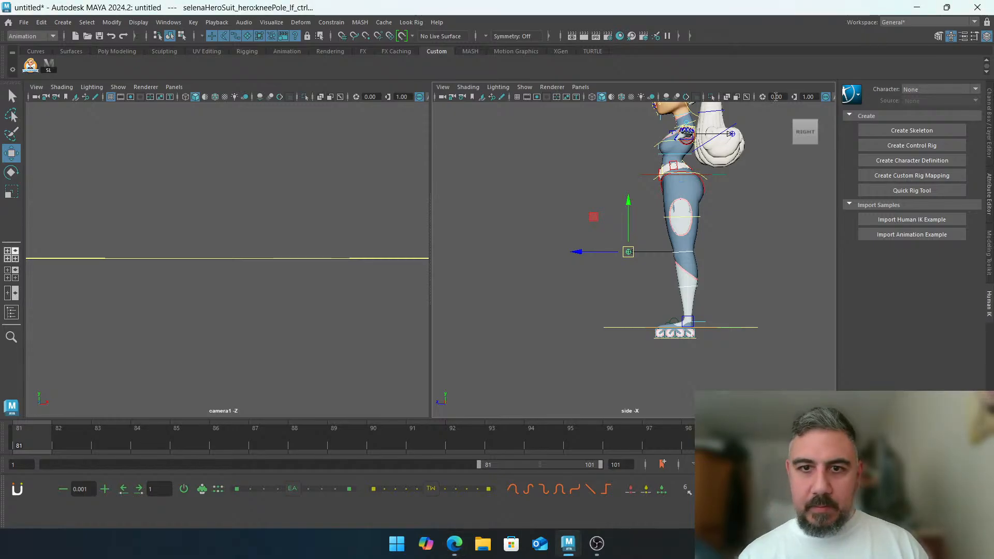
Select camera1 and move it forward along the Z axis, well in front of the character
{"action": "middle_click_drag", "start_coordinate": [624, 175], "coordinate": [643, 204], "text": "alt"}
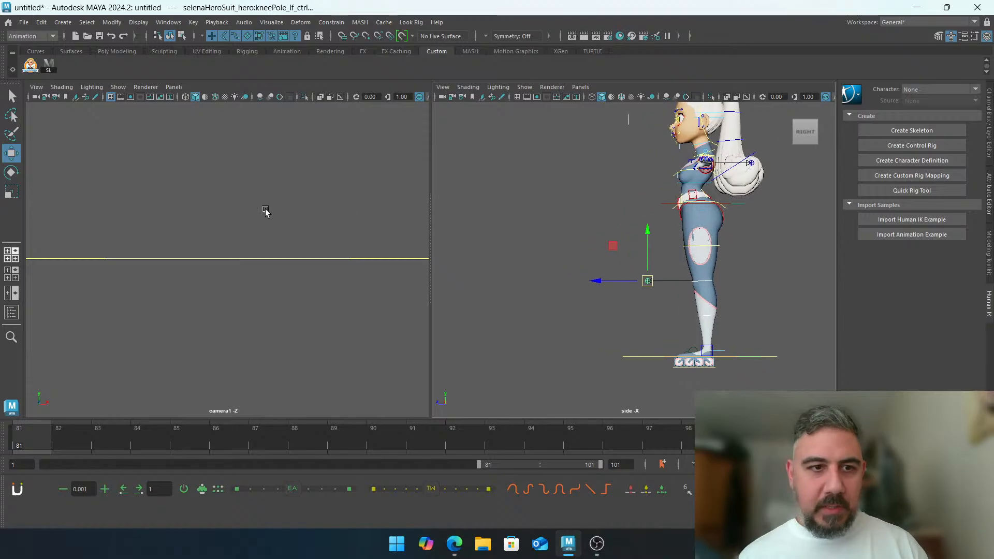
{"action": "left_click", "coordinate": [37, 97]}
{"action": "middle_click_drag", "start_coordinate": [683, 323], "coordinate": [688, 339], "text": "alt"}
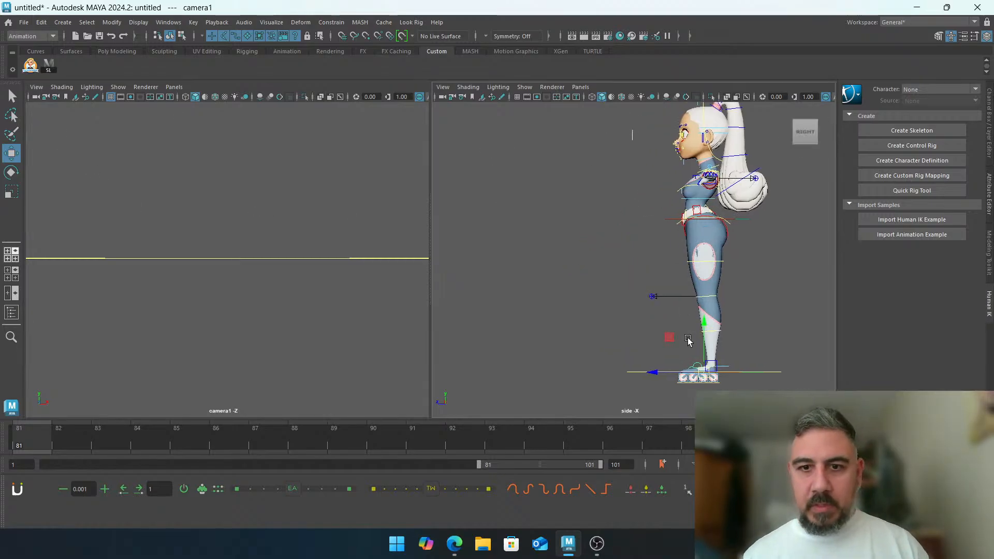
{"action": "left_click_drag", "start_coordinate": [656, 370], "coordinate": [499, 370]}
{"action": "middle_click_drag", "start_coordinate": [507, 345], "coordinate": [572, 352], "text": "alt"}
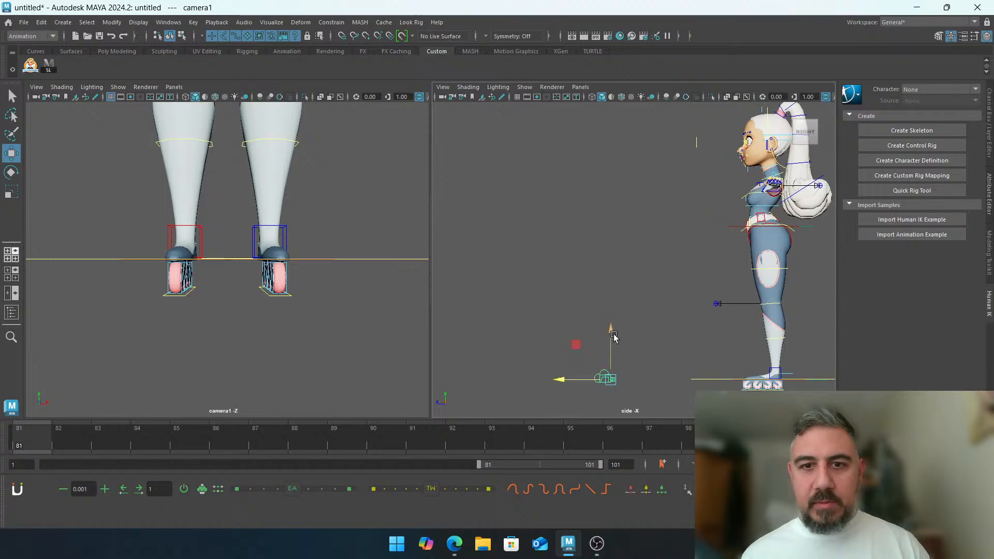
Raise camera1 vertically until it frames the character's face and upper chest
{"action": "left_click_drag", "start_coordinate": [610, 330], "coordinate": [548, 137]}
{"action": "right_click_drag", "start_coordinate": [700, 220], "coordinate": [579, 213], "text": "alt"}
{"action": "middle_click_drag", "start_coordinate": [578, 213], "coordinate": [578, 250], "text": "alt"}
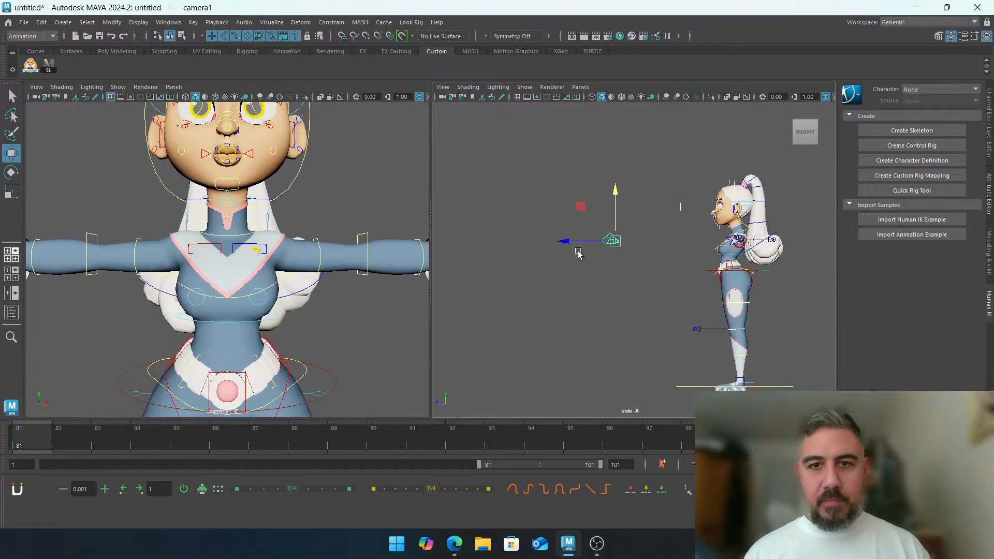
{"action": "left_click_drag", "start_coordinate": [617, 193], "coordinate": [614, 167]}
{"action": "right_click_drag", "start_coordinate": [634, 190], "coordinate": [618, 194], "text": "alt"}
{"action": "middle_click_drag", "start_coordinate": [618, 193], "coordinate": [621, 210], "text": "alt"}
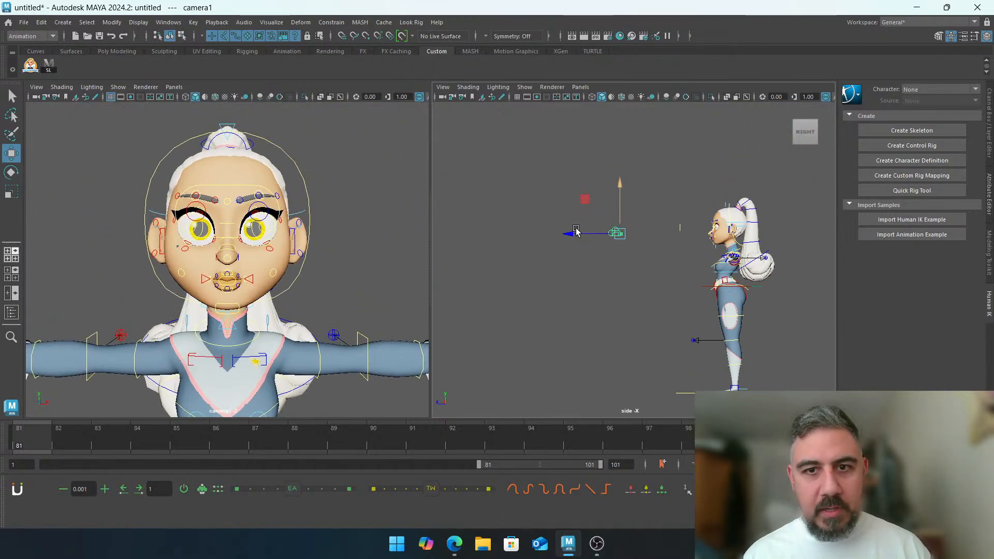
Switch the side-view pane to the persp camera, next to the camera1 view
{"action": "left_click_drag", "start_coordinate": [552, 244], "coordinate": [592, 248], "text": "alt"}
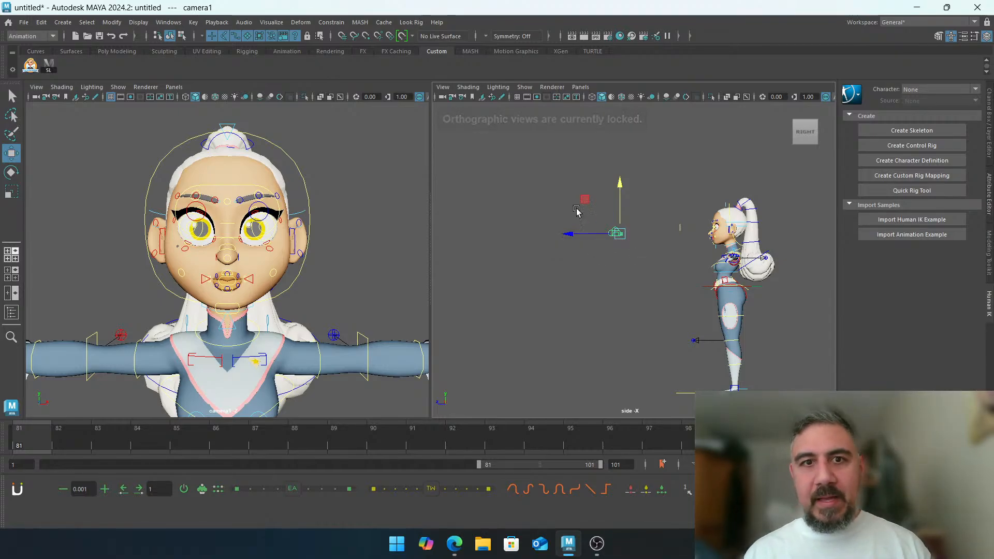
{"action": "left_click", "coordinate": [580, 86]}
{"action": "mouse_move", "coordinate": [619, 98]}
{"action": "left_click", "coordinate": [739, 107]}
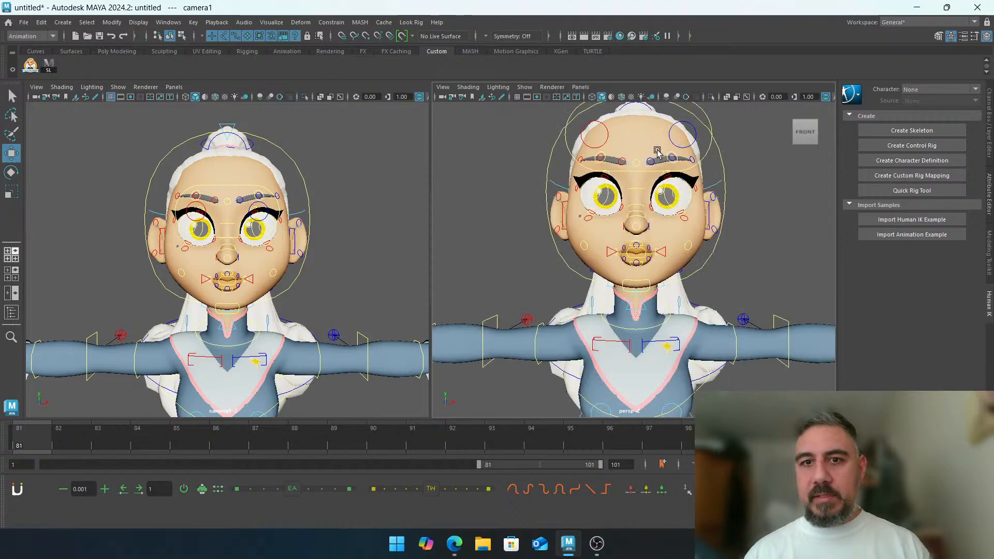
Move and rotate camera1 to one side of the character so it frames a three-quarter view of her face
{"action": "left_click_drag", "start_coordinate": [642, 230], "coordinate": [520, 284], "text": "alt"}
{"action": "left_click_drag", "start_coordinate": [690, 321], "coordinate": [526, 310]}
{"action": "key", "text": "e"}
{"action": "key", "text": "w"}
{"action": "left_click_drag", "start_coordinate": [546, 243], "coordinate": [544, 235]}
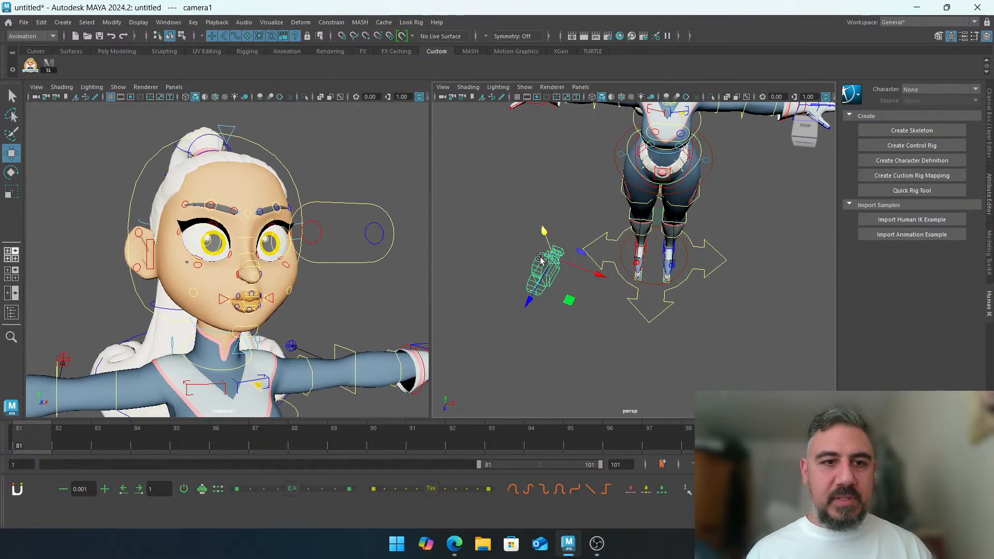
{"action": "left_click_drag", "start_coordinate": [527, 301], "coordinate": [539, 283]}
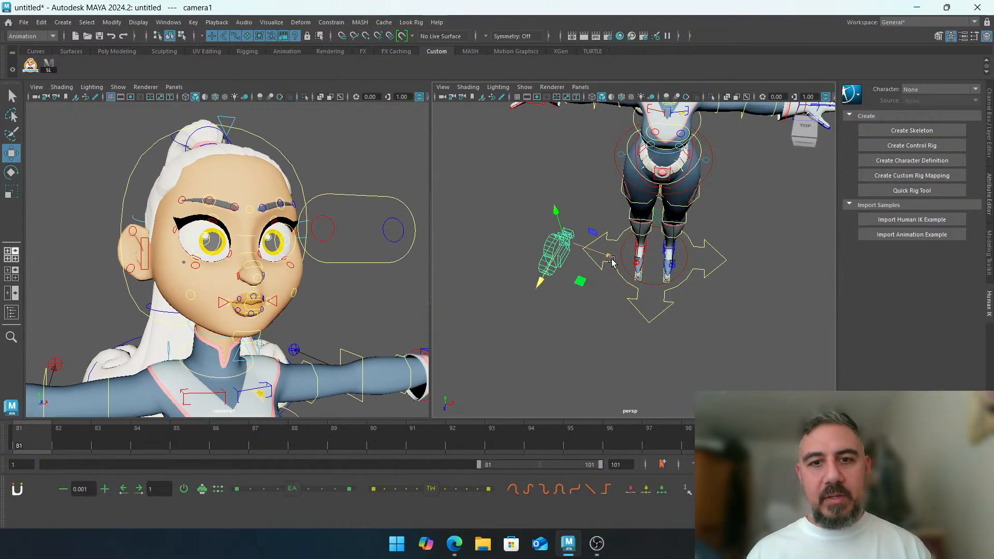
{"action": "left_click_drag", "start_coordinate": [607, 255], "coordinate": [613, 256]}
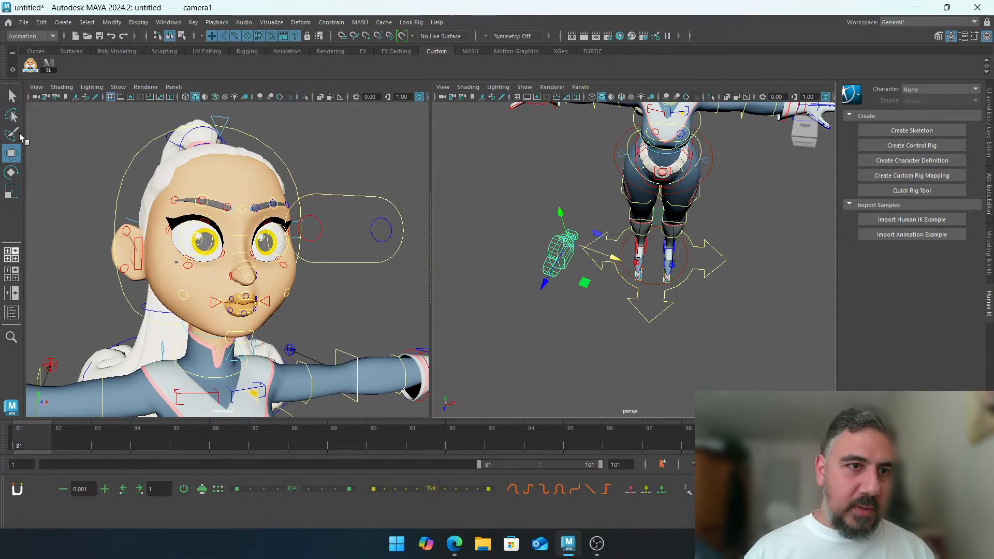
Hide the NURBS curves in the camera1 view so the face shows without rig controls
{"action": "left_click", "coordinate": [118, 86]}
{"action": "mouse_move", "coordinate": [197, 118]}
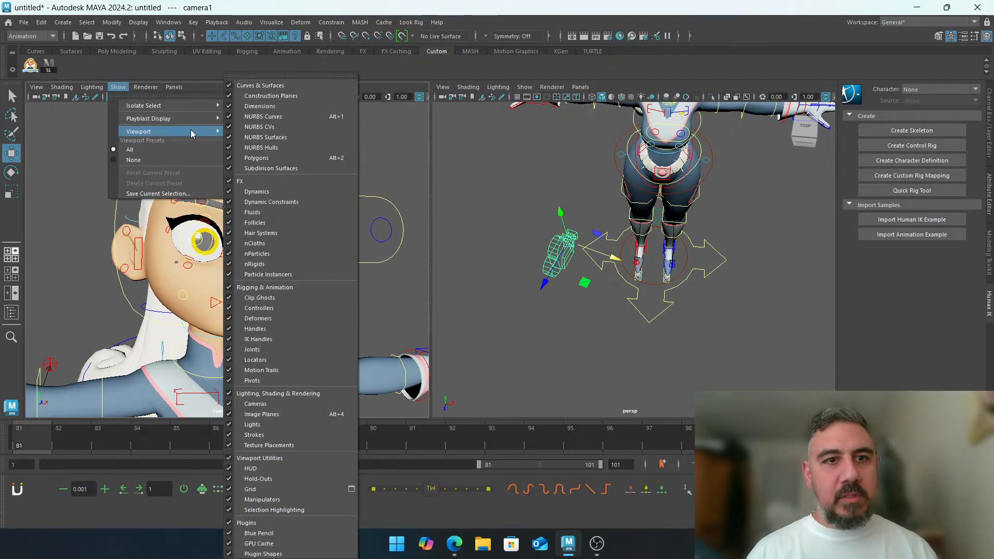
{"action": "left_click", "coordinate": [265, 117]}
{"action": "left_click", "coordinate": [325, 134]}
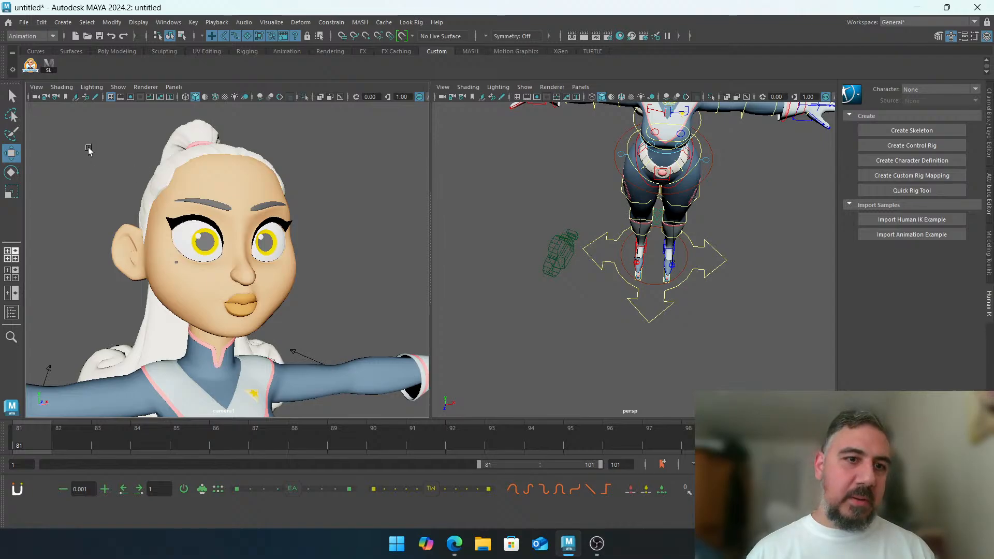
{"action": "left_click_drag", "start_coordinate": [62, 131], "coordinate": [397, 307]}
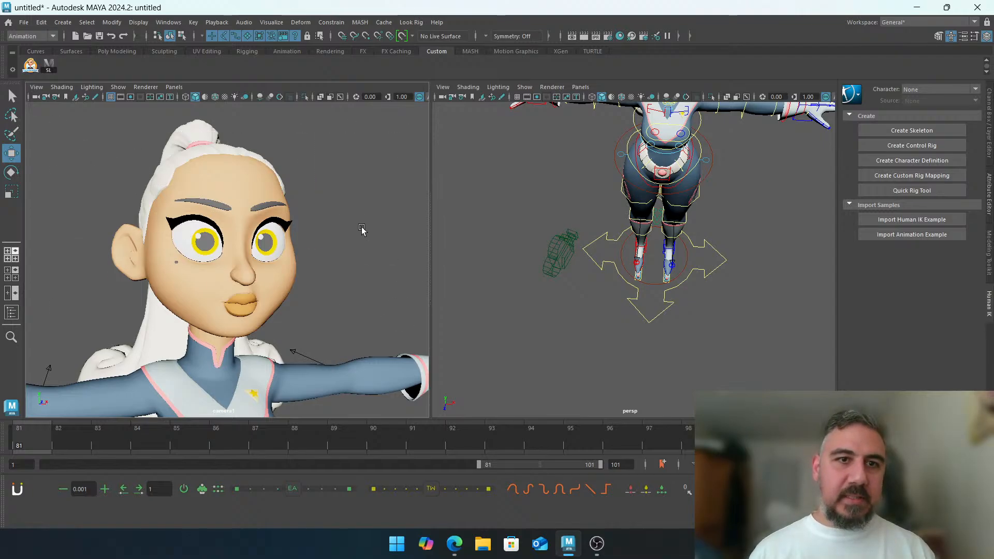
Save the scene to the Desktop as a Maya Binary file named Face_Demo
{"action": "left_click", "coordinate": [24, 23]}
{"action": "left_click", "coordinate": [91, 74]}
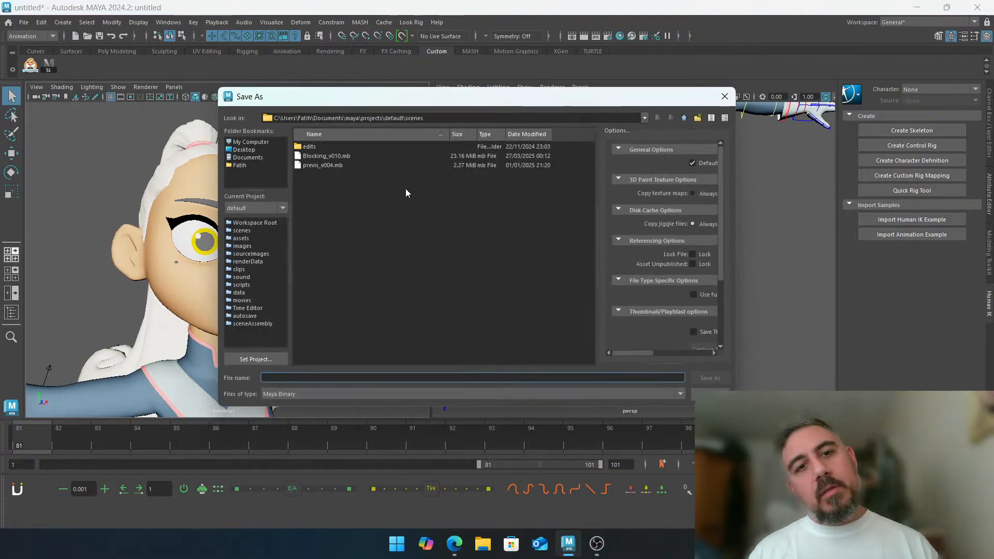
{"action": "left_click", "coordinate": [259, 151]}
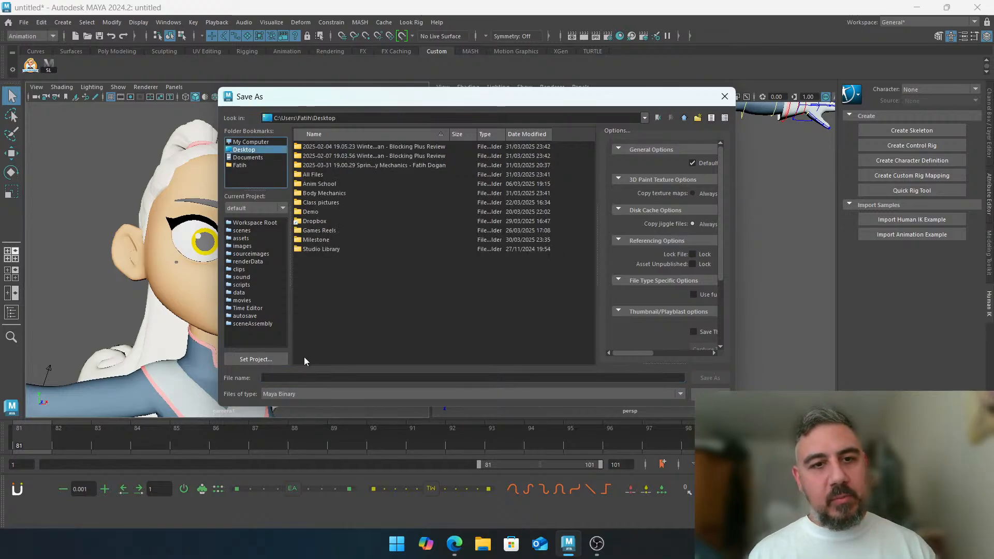
{"action": "left_click", "coordinate": [302, 376]}
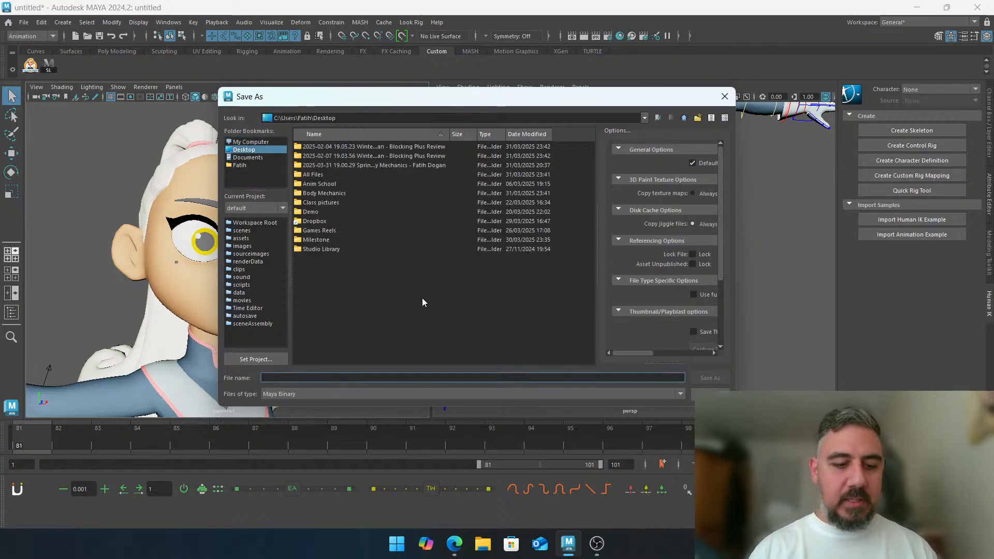
{"action": "type", "text": "Face_Demo"}
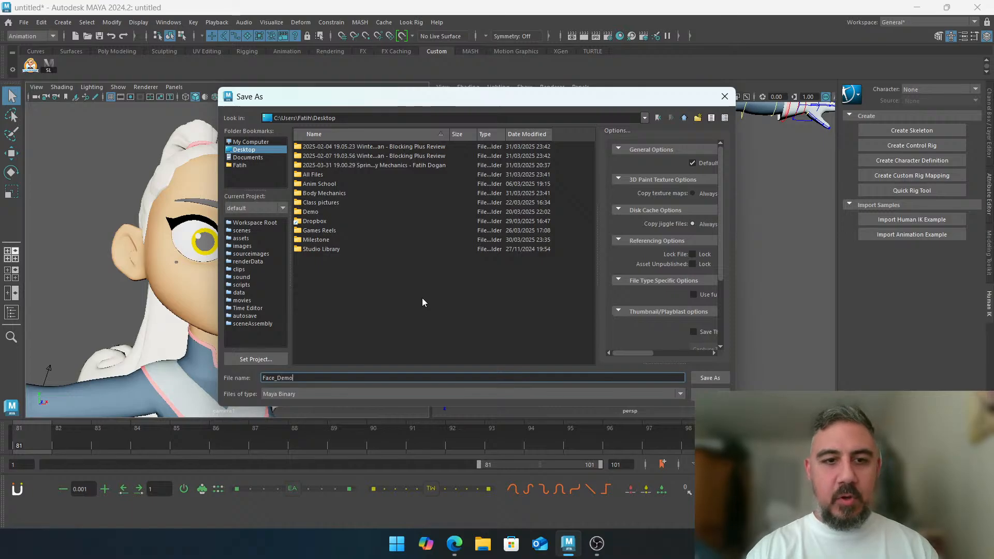
{"action": "key", "text": "Return"}
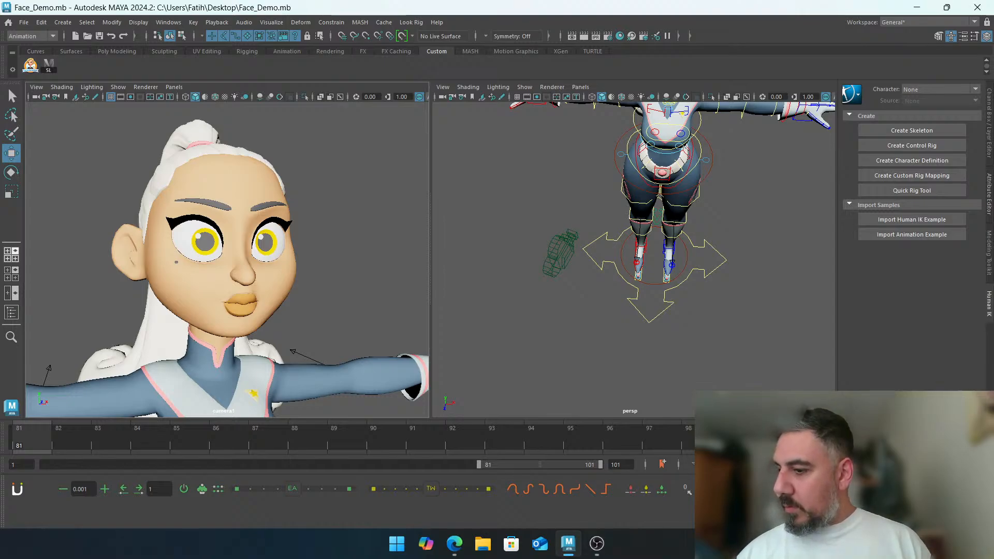
{"action": "key", "text": "alt+Tab"}
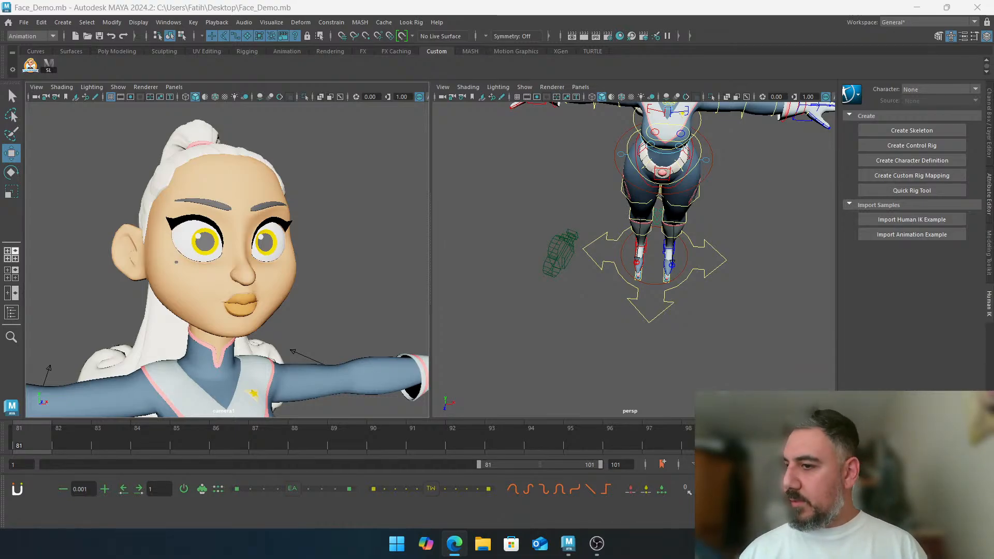
{"action": "key", "text": "alt+Tab"}
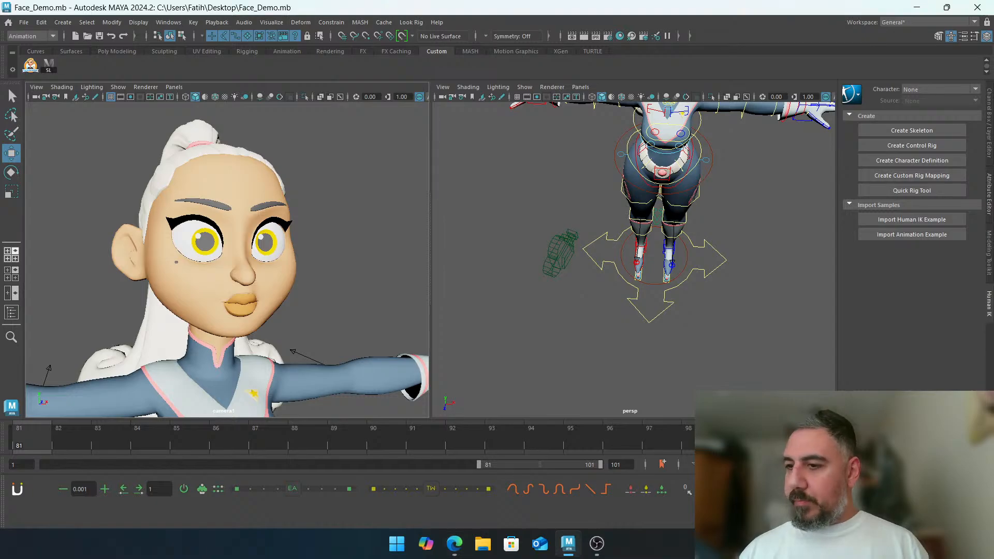
Extend the visible playback range back to frame 1 and set the current time to frame 1
{"action": "middle_click_drag", "start_coordinate": [592, 173], "coordinate": [593, 228], "text": "alt"}
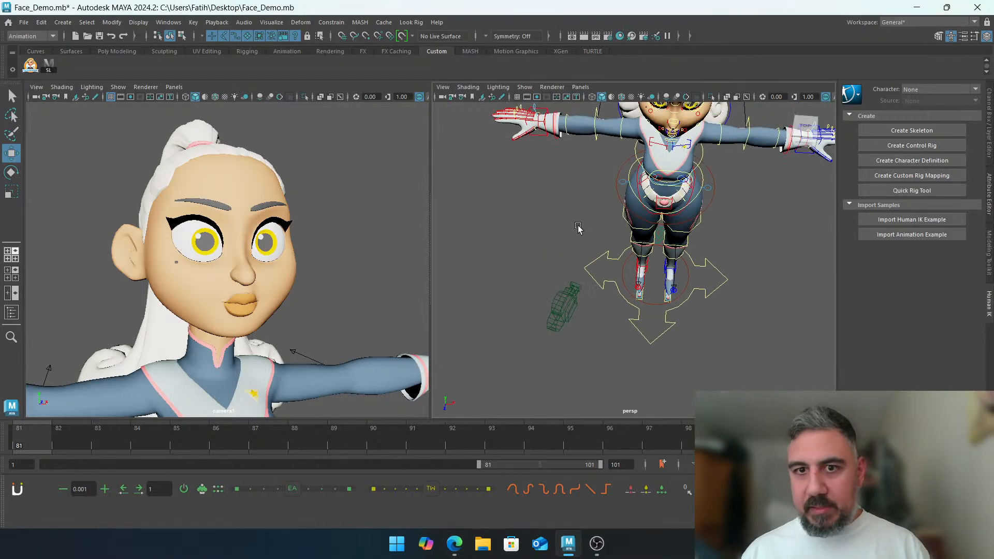
{"action": "left_click_drag", "start_coordinate": [575, 215], "coordinate": [581, 191], "text": "alt"}
{"action": "middle_click_drag", "start_coordinate": [581, 191], "coordinate": [513, 138], "text": "alt"}
{"action": "middle_click_drag", "start_coordinate": [514, 243], "coordinate": [499, 140], "text": "alt"}
{"action": "middle_click_drag", "start_coordinate": [533, 186], "coordinate": [528, 207], "text": "alt"}
{"action": "left_click", "coordinate": [677, 172]}
{"action": "middle_click_drag", "start_coordinate": [660, 172], "coordinate": [688, 217], "text": "alt"}
{"action": "scroll", "coordinate": [688, 210], "scroll_direction": "up", "scroll_amount": 2}
{"action": "left_click_drag", "start_coordinate": [477, 465], "coordinate": [1, 469]}
{"action": "left_click_drag", "start_coordinate": [65, 436], "coordinate": [5, 444]}
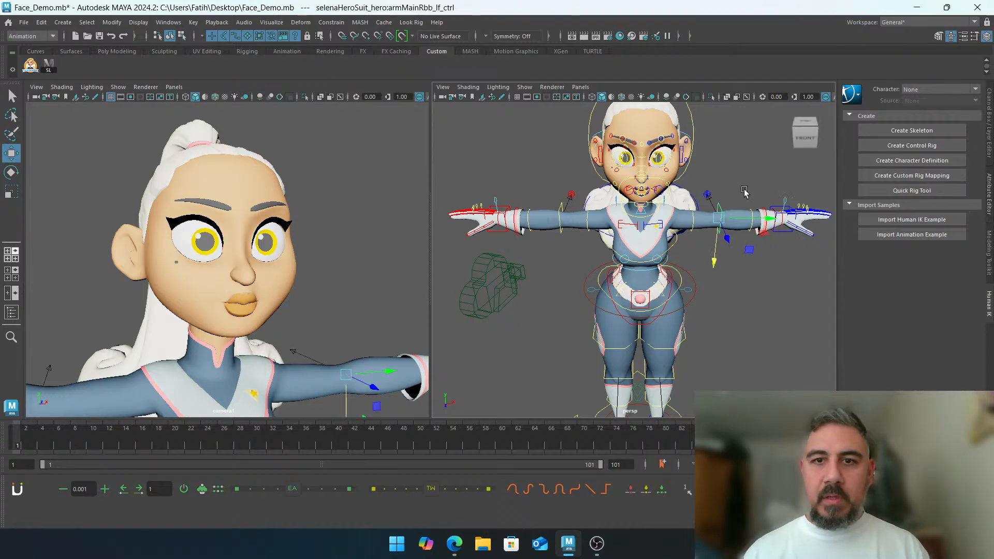
Try selecting the head and face controls in the persp view, then clear the selection
{"action": "middle_click_drag", "start_coordinate": [725, 218], "coordinate": [707, 284], "text": "alt"}
{"action": "left_click_drag", "start_coordinate": [628, 242], "coordinate": [756, 317], "text": "alt"}
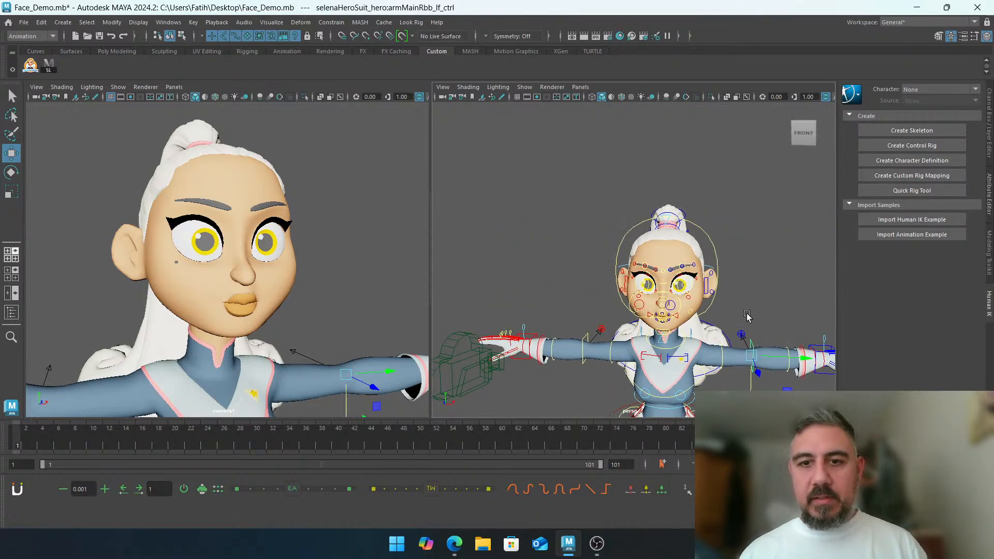
{"action": "key", "text": "f"}
{"action": "right_click_drag", "start_coordinate": [752, 287], "coordinate": [734, 236], "text": "alt"}
{"action": "middle_click_drag", "start_coordinate": [557, 275], "coordinate": [625, 260], "text": "alt"}
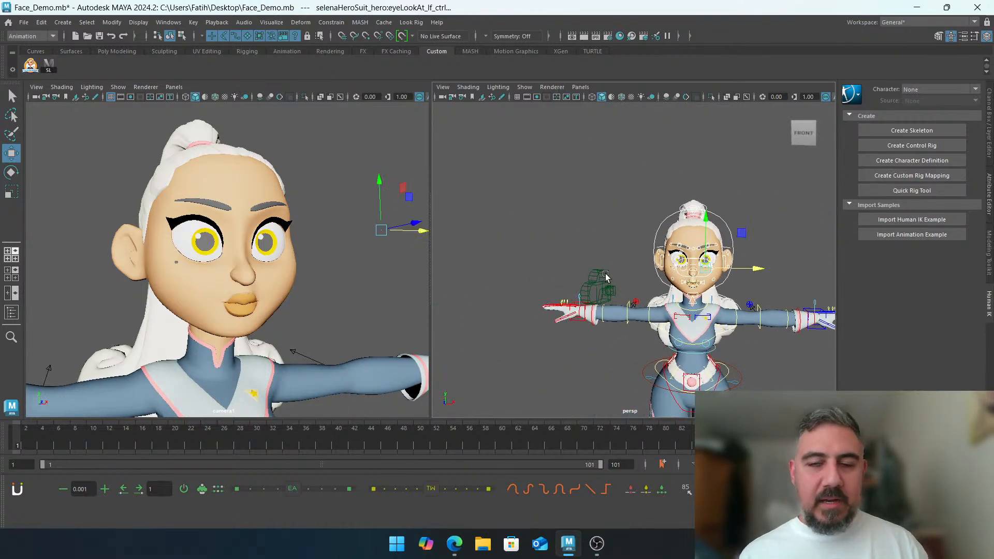
{"action": "left_click_drag", "start_coordinate": [604, 276], "coordinate": [528, 262], "text": "alt"}
{"action": "left_click", "coordinate": [528, 263]}
{"action": "middle_click_drag", "start_coordinate": [528, 263], "coordinate": [509, 264], "text": "alt"}
{"action": "left_click_drag", "start_coordinate": [509, 264], "coordinate": [543, 263], "text": "alt"}
{"action": "right_click_drag", "start_coordinate": [544, 263], "coordinate": [596, 261], "text": "alt"}
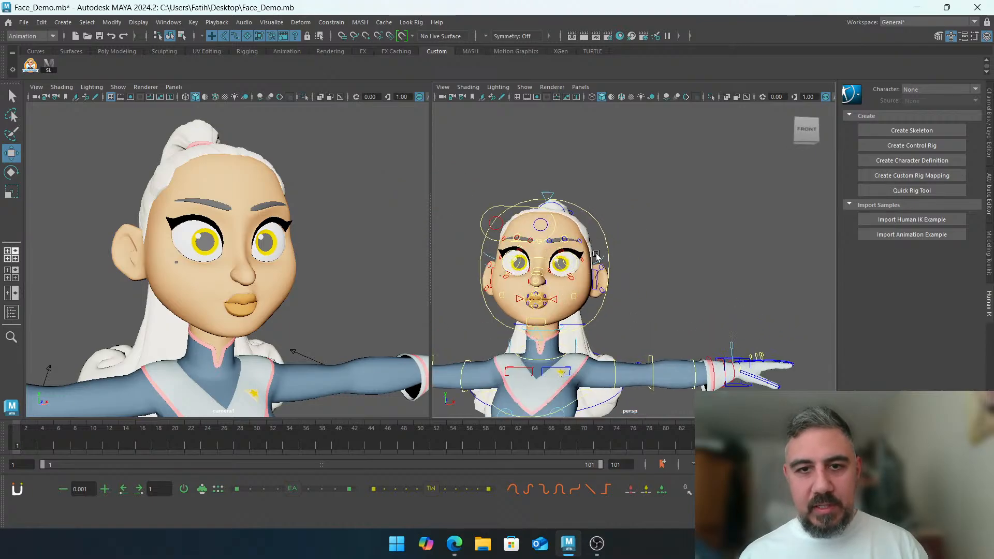
Try box-selecting all head, face and eye look-at controls from the front, then deselect them
{"action": "left_click_drag", "start_coordinate": [596, 261], "coordinate": [600, 272], "text": "alt"}
{"action": "left_click_drag", "start_coordinate": [448, 209], "coordinate": [654, 339]}
{"action": "key", "text": "f"}
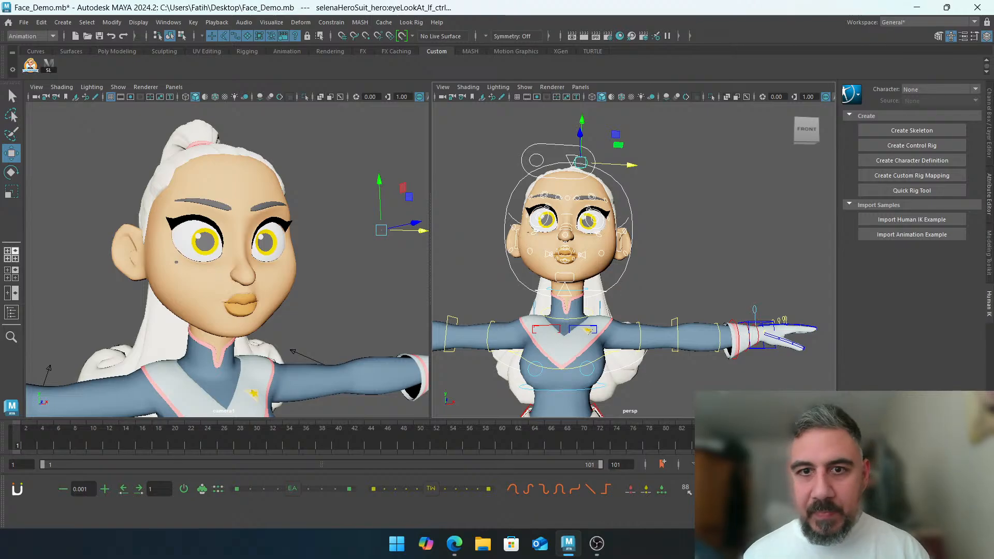
{"action": "left_click", "coordinate": [700, 236]}
{"action": "left_click_drag", "start_coordinate": [502, 149], "coordinate": [657, 288]}
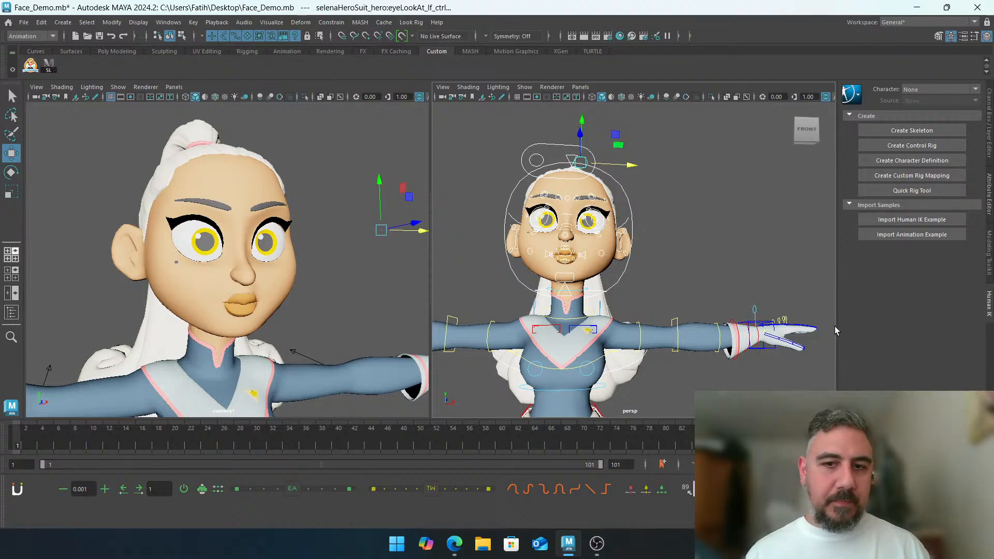
{"action": "left_click", "coordinate": [541, 317]}
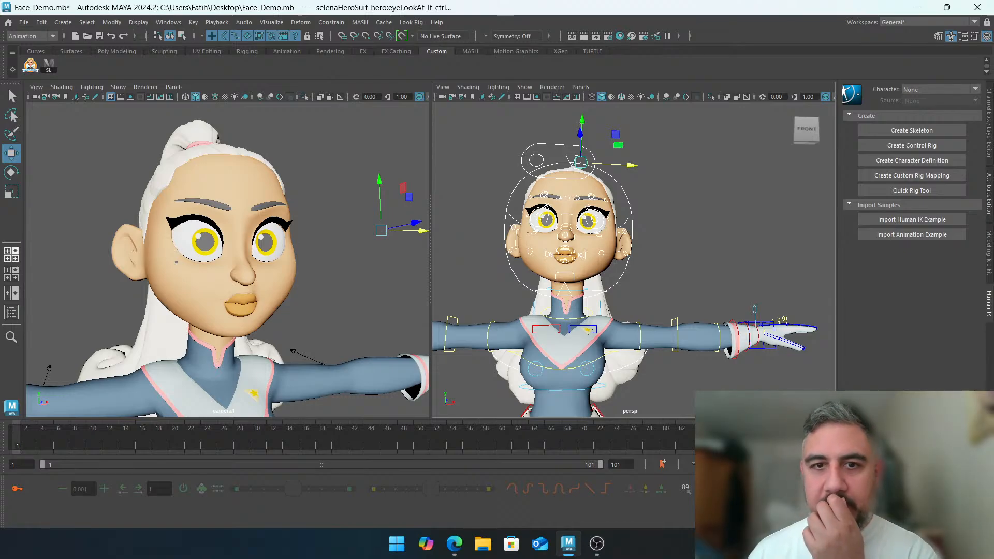
{"action": "left_click", "coordinate": [716, 284]}
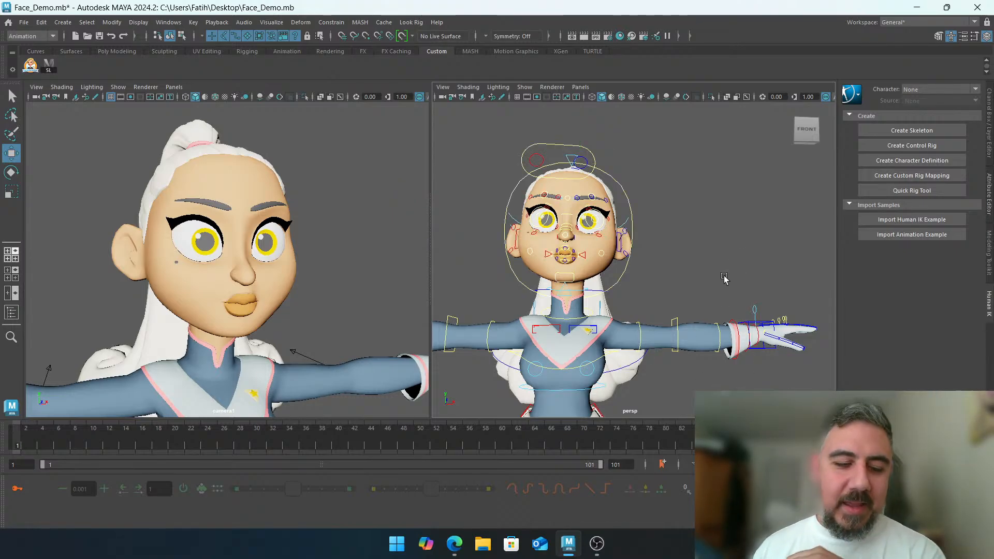
Try box-selecting the head and face controls from a three-quarter angle, then deselect them
{"action": "middle_click_drag", "start_coordinate": [552, 282], "coordinate": [636, 274], "text": "alt"}
{"action": "left_click_drag", "start_coordinate": [734, 193], "coordinate": [694, 211]}
{"action": "middle_click_drag", "start_coordinate": [710, 212], "coordinate": [696, 237], "text": "alt"}
{"action": "left_click_drag", "start_coordinate": [675, 246], "coordinate": [718, 257], "text": "alt"}
{"action": "middle_click_drag", "start_coordinate": [705, 257], "coordinate": [668, 262], "text": "alt"}
{"action": "left_click", "coordinate": [702, 197]}
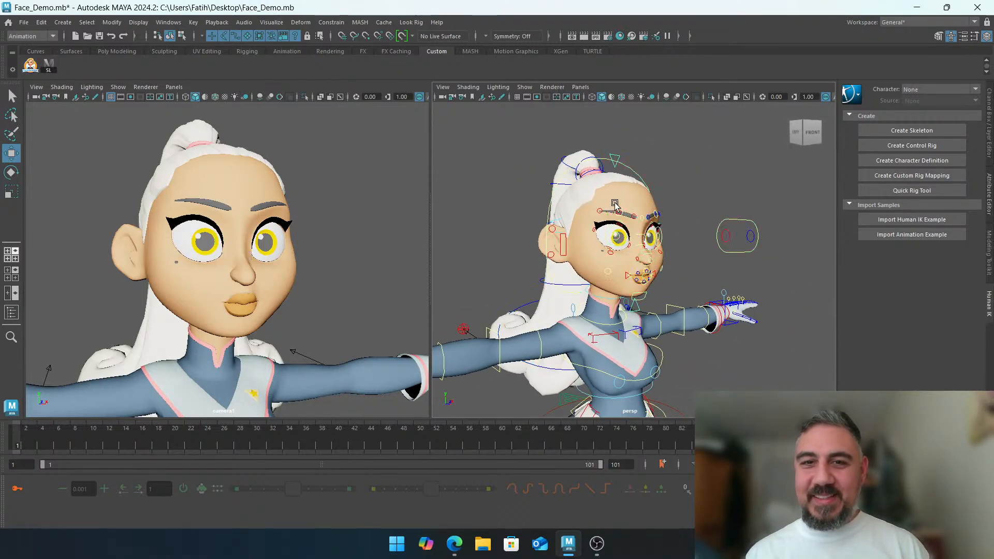
{"action": "left_click_drag", "start_coordinate": [513, 166], "coordinate": [692, 290]}
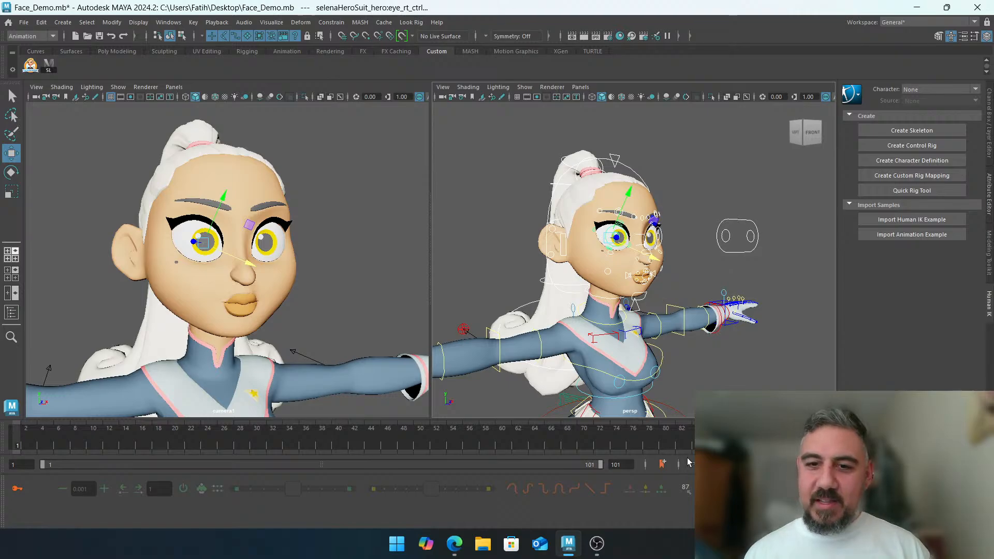
{"action": "left_click", "coordinate": [496, 184]}
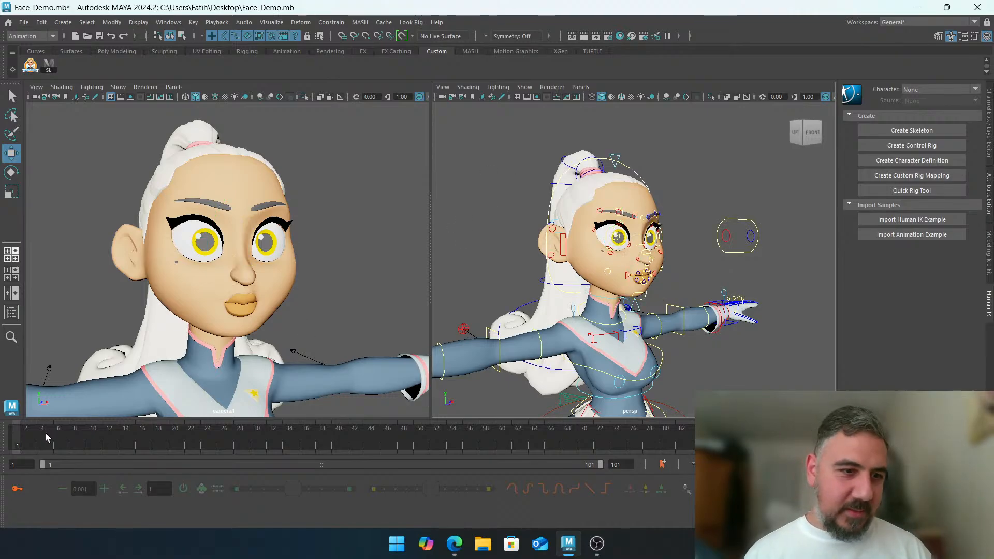
Activate the animBot Pro Edition license and dismiss the activation dialog
{"action": "left_click", "coordinate": [19, 488]}
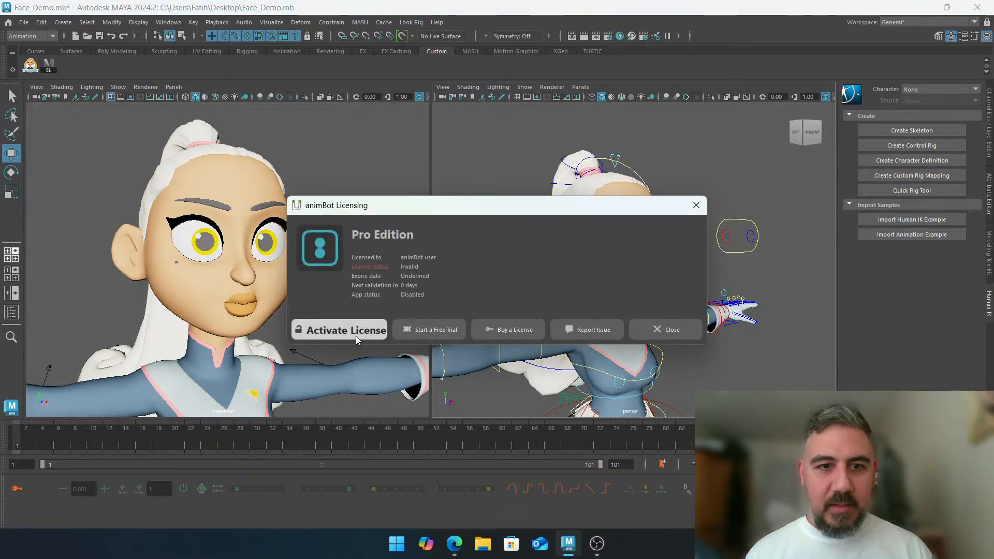
{"action": "left_click", "coordinate": [356, 331]}
{"action": "left_click", "coordinate": [539, 334]}
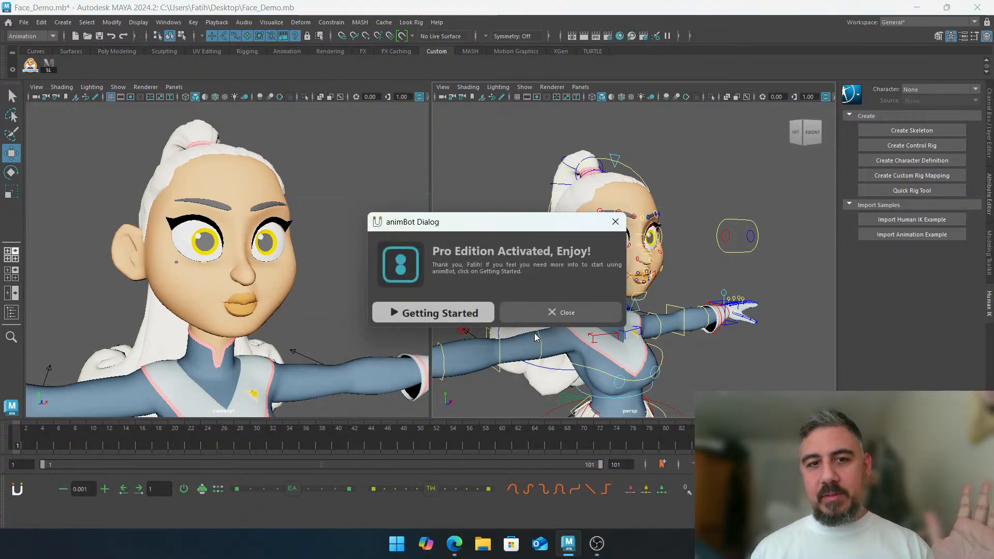
{"action": "left_click", "coordinate": [550, 312]}
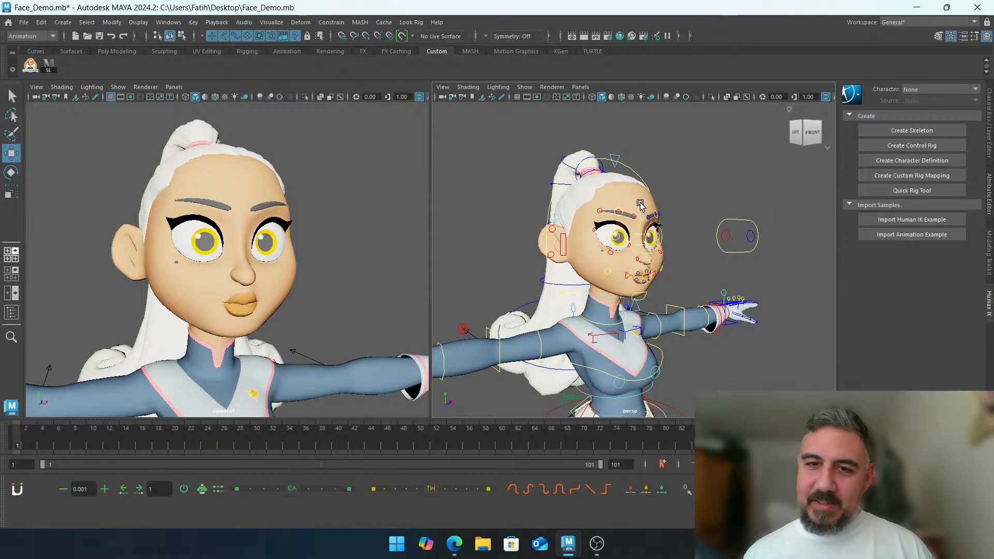
Box-select the facial controls at the front of the face from the side and add the eye look-at controls
{"action": "middle_click_drag", "start_coordinate": [641, 202], "coordinate": [660, 223], "text": "alt"}
{"action": "left_click_drag", "start_coordinate": [623, 245], "coordinate": [583, 246], "text": "alt"}
{"action": "left_click_drag", "start_coordinate": [659, 272], "coordinate": [705, 274], "text": "alt"}
{"action": "left_click_drag", "start_coordinate": [627, 275], "coordinate": [674, 267], "text": "alt"}
{"action": "left_click_drag", "start_coordinate": [761, 194], "coordinate": [678, 322]}
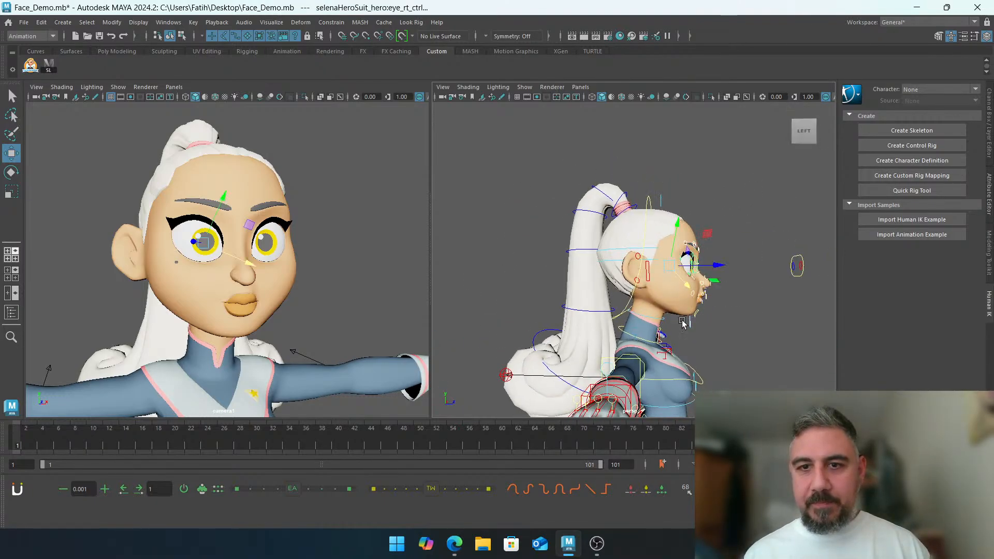
{"action": "left_click_drag", "start_coordinate": [786, 244], "coordinate": [702, 278], "text": "shift"}
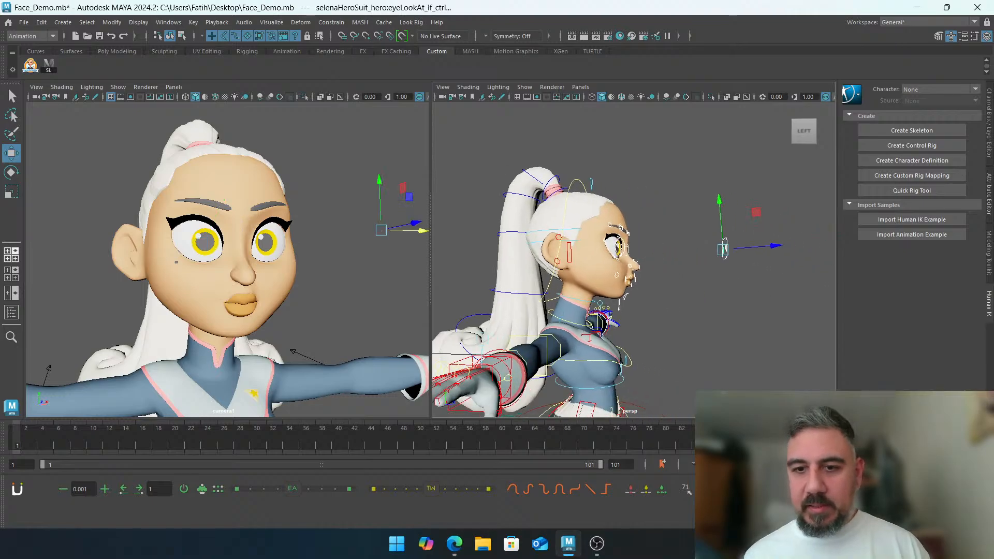
Create an animBot selection set named ALL_Face from the selected facial controls, then clear the selection
{"action": "left_click", "coordinate": [689, 490]}
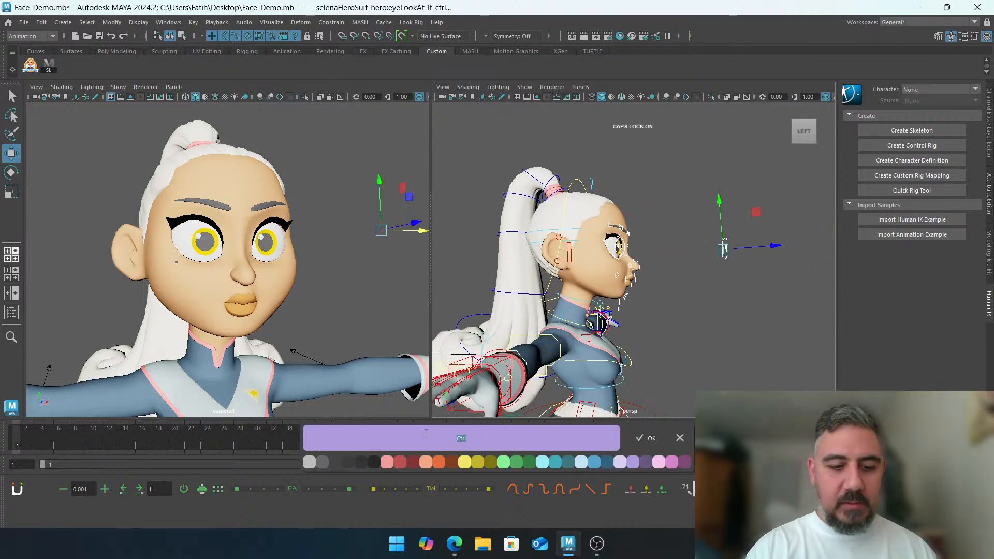
{"action": "type", "text": "ALL_Face"}
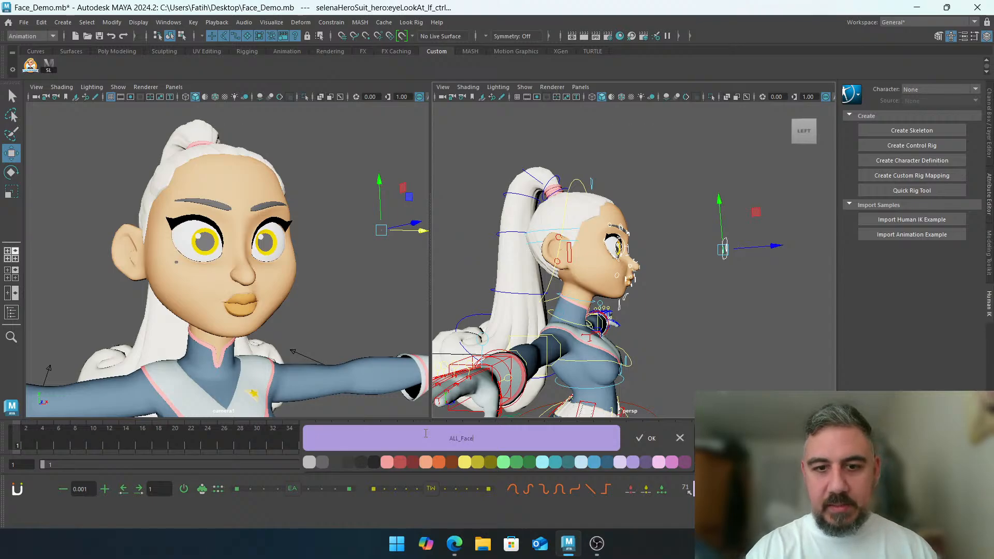
{"action": "key", "text": "Return"}
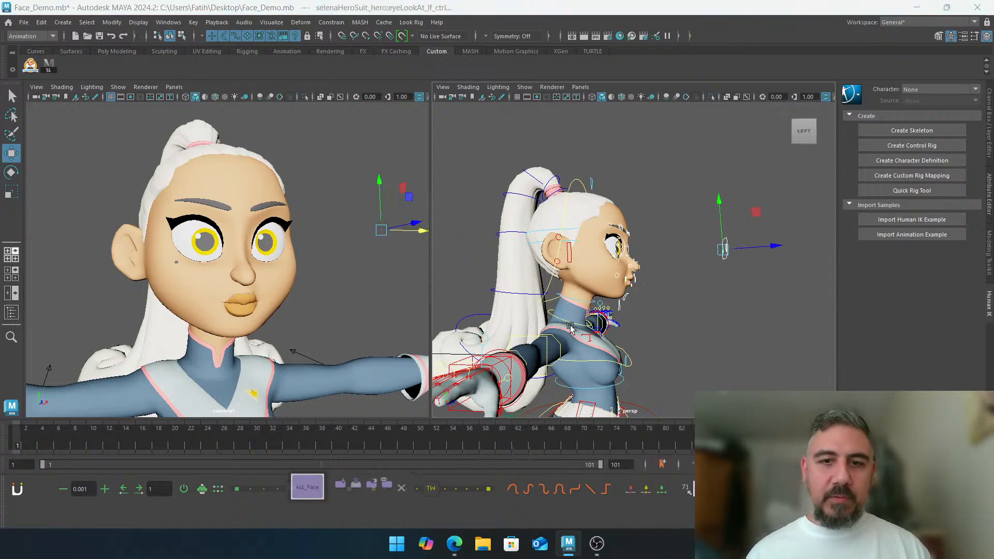
{"action": "left_click_drag", "start_coordinate": [725, 287], "coordinate": [567, 279], "text": "alt"}
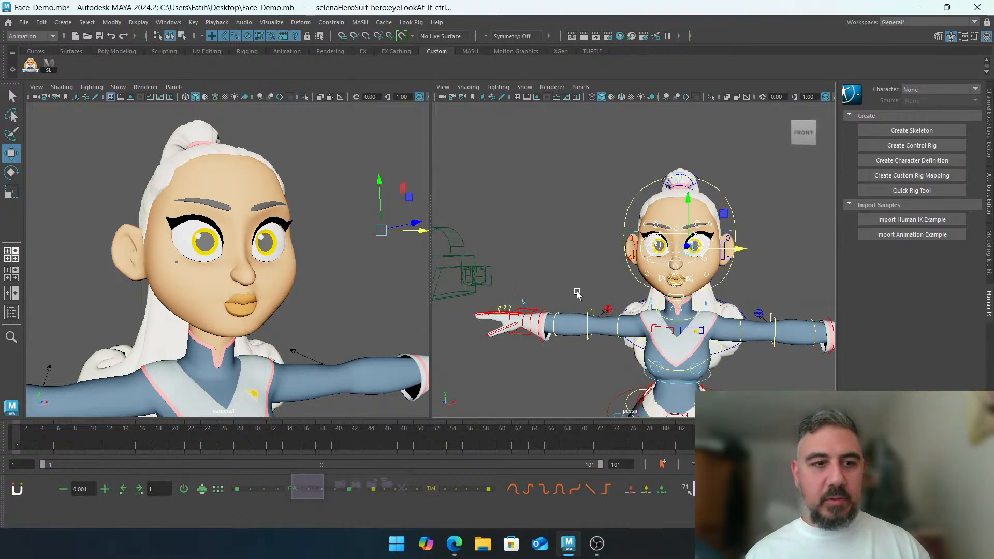
{"action": "left_click", "coordinate": [598, 215]}
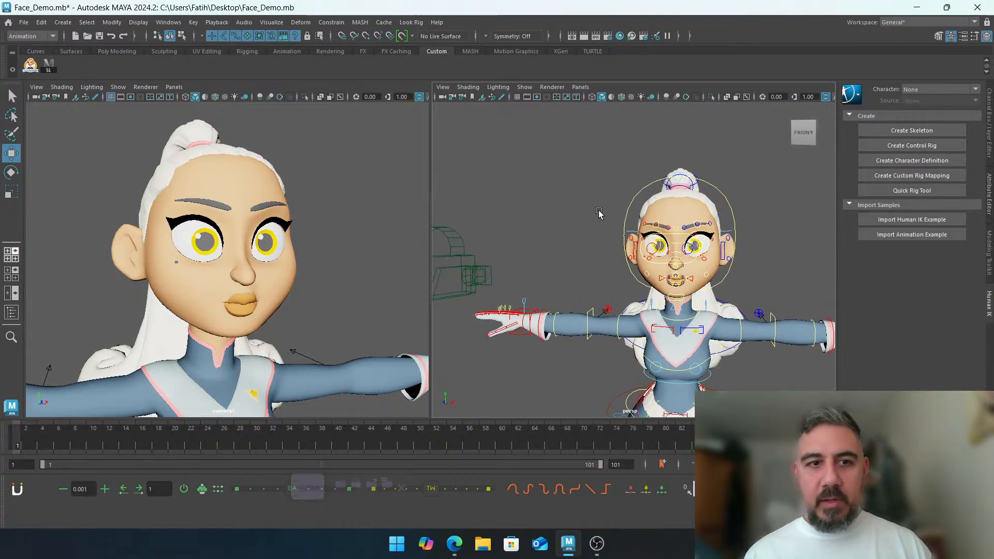
Frame the face from the front, key all controls in the ALL_Face set at frame 1, and go to frame 2
{"action": "middle_click_drag", "start_coordinate": [566, 215], "coordinate": [496, 243], "text": "alt"}
{"action": "right_click_drag", "start_coordinate": [496, 243], "coordinate": [559, 253], "text": "alt"}
{"action": "left_click_drag", "start_coordinate": [469, 280], "coordinate": [510, 272], "text": "alt"}
{"action": "middle_click_drag", "start_coordinate": [510, 272], "coordinate": [545, 190], "text": "alt"}
{"action": "right_click_drag", "start_coordinate": [545, 190], "coordinate": [647, 200], "text": "alt"}
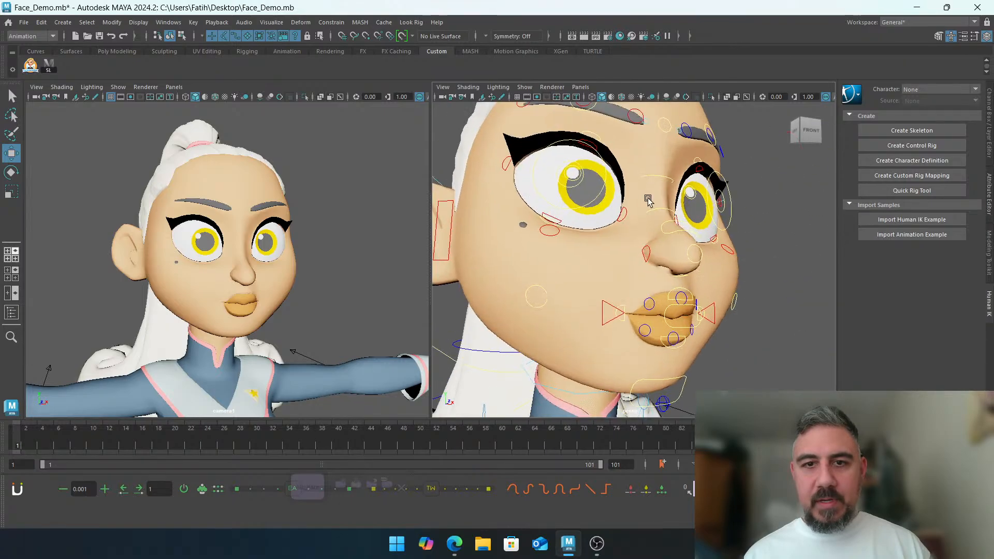
{"action": "middle_click_drag", "start_coordinate": [647, 199], "coordinate": [668, 271], "text": "alt"}
{"action": "left_click_drag", "start_coordinate": [668, 271], "coordinate": [605, 280], "text": "alt"}
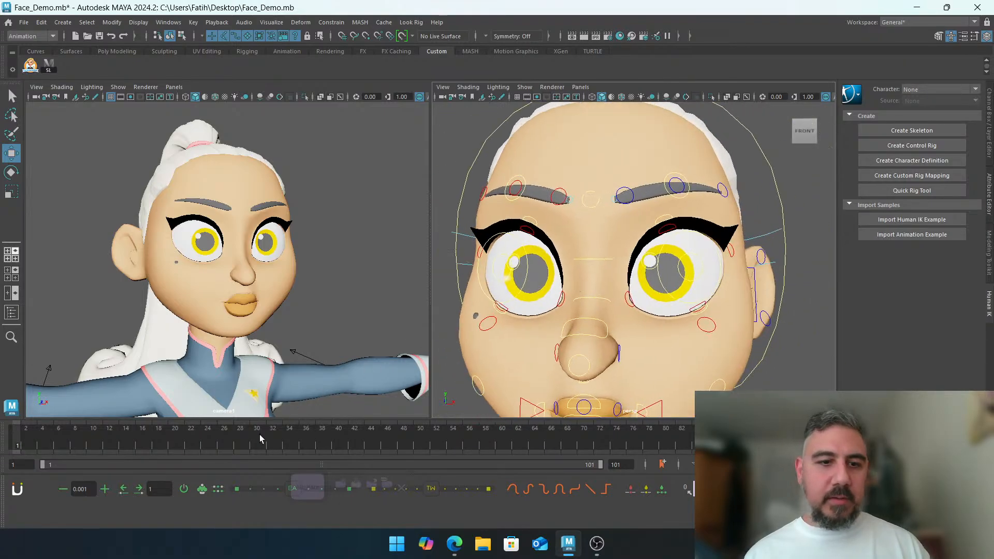
{"action": "left_click", "coordinate": [310, 486]}
{"action": "left_click", "coordinate": [25, 446]}
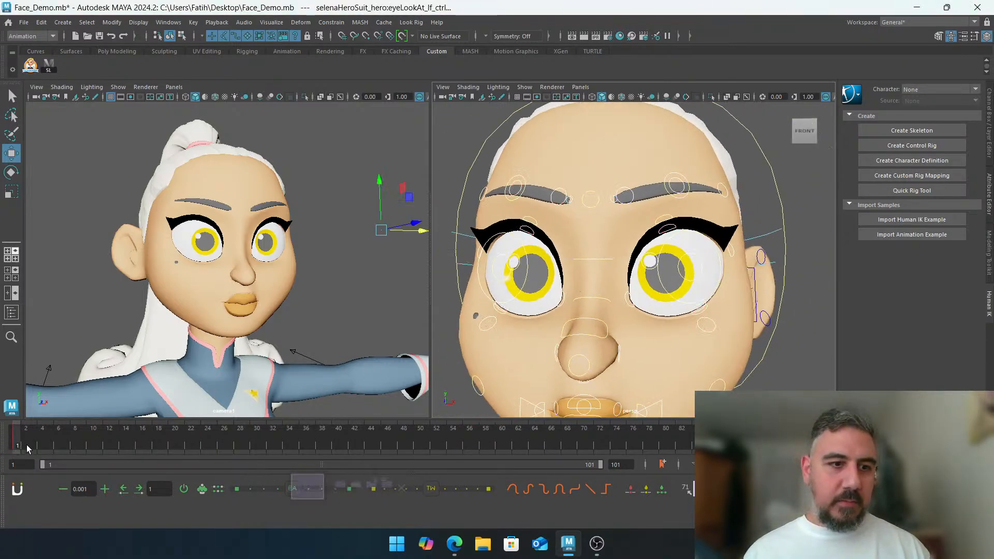
{"action": "left_click", "coordinate": [19, 448]}
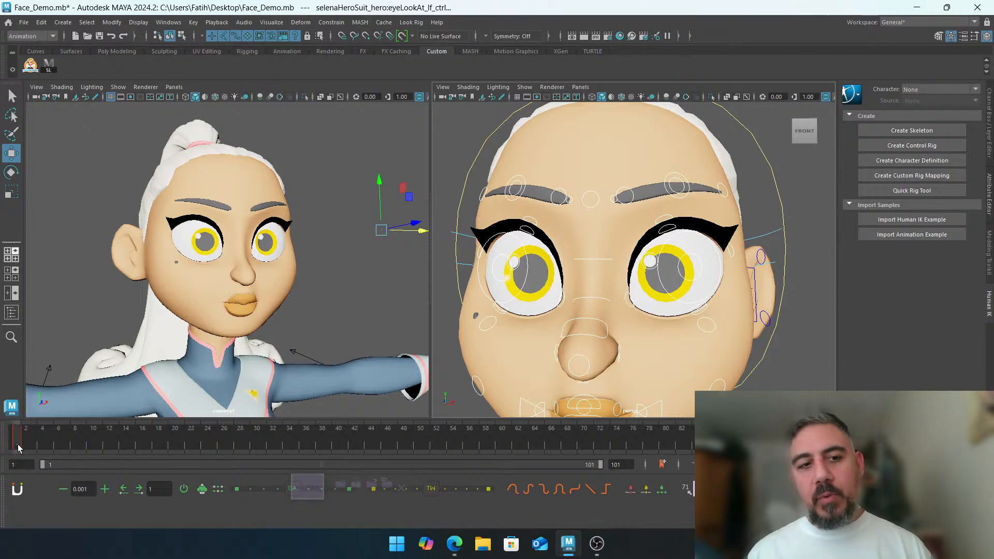
{"action": "left_click", "coordinate": [23, 448]}
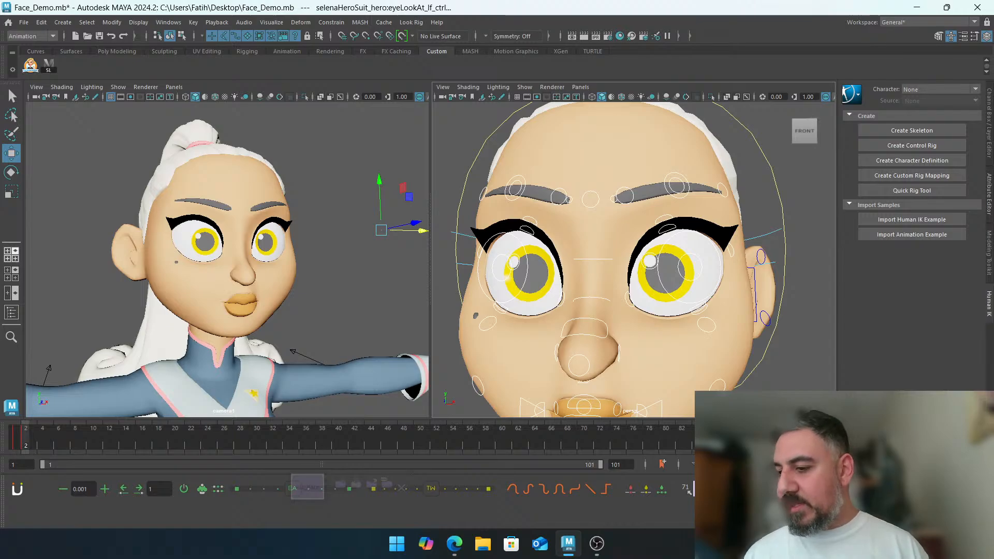
Lower the left and right main eyebrow controls together to about -0.432 in Translate Y at frame 2
{"action": "key", "text": "alt+Tab"}
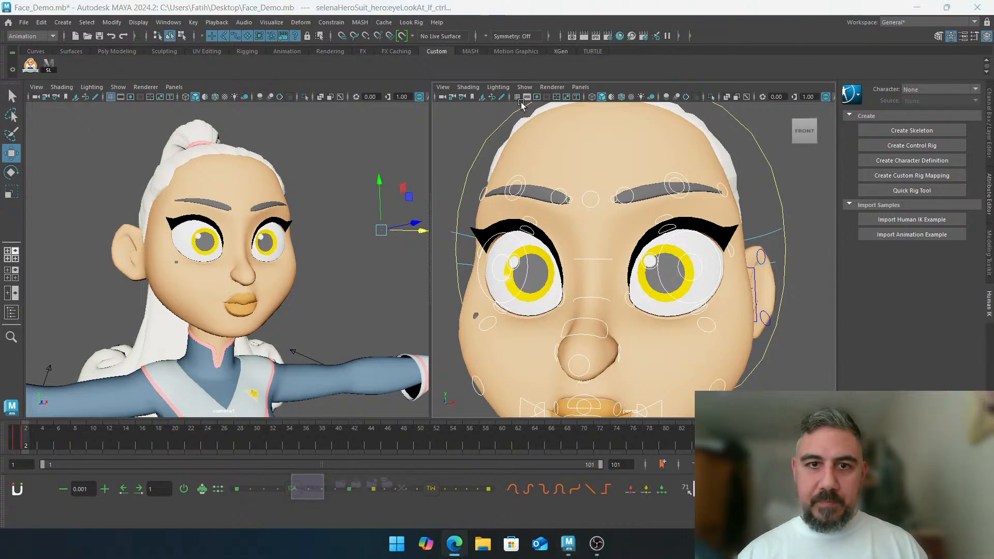
{"action": "left_click", "coordinate": [464, 116]}
{"action": "scroll", "coordinate": [544, 140], "scroll_direction": "down", "scroll_amount": 3}
{"action": "left_click_drag", "start_coordinate": [581, 170], "coordinate": [614, 184], "text": "alt"}
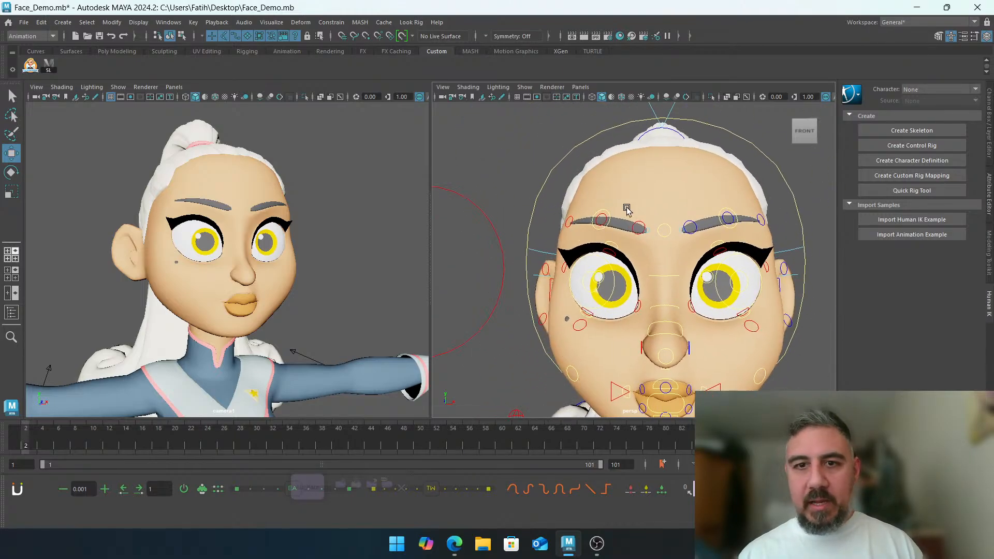
{"action": "scroll", "coordinate": [637, 207], "scroll_direction": "up", "scroll_amount": 2}
{"action": "left_click", "coordinate": [559, 196]}
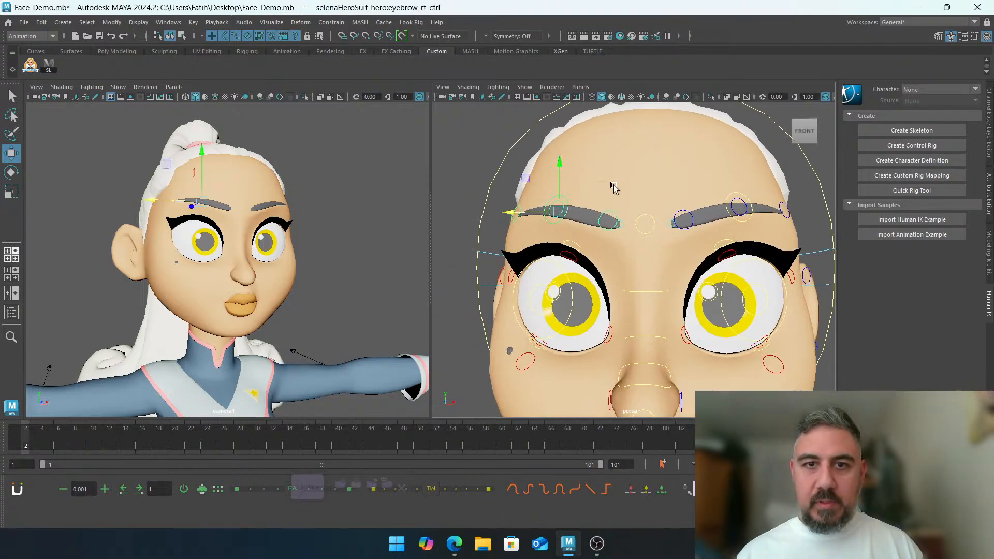
{"action": "left_click", "coordinate": [738, 194], "text": "shift"}
{"action": "left_click_drag", "start_coordinate": [739, 161], "coordinate": [687, 203]}
Lower the middle eyebrow controls on both sides slightly to flatten the brow arches
{"action": "left_click", "coordinate": [558, 239]}
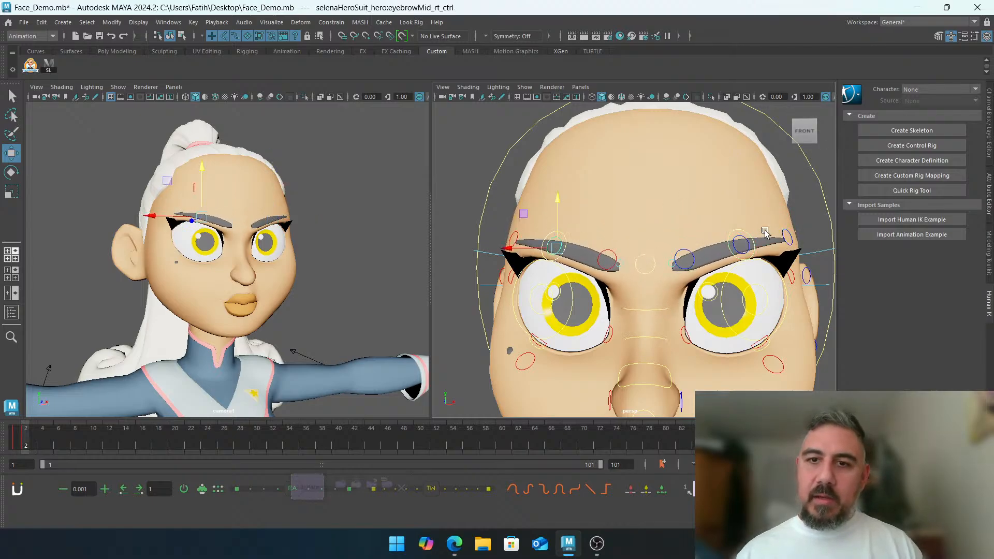
{"action": "left_click", "coordinate": [741, 245], "text": "shift"}
{"action": "left_click_drag", "start_coordinate": [744, 206], "coordinate": [746, 212]}
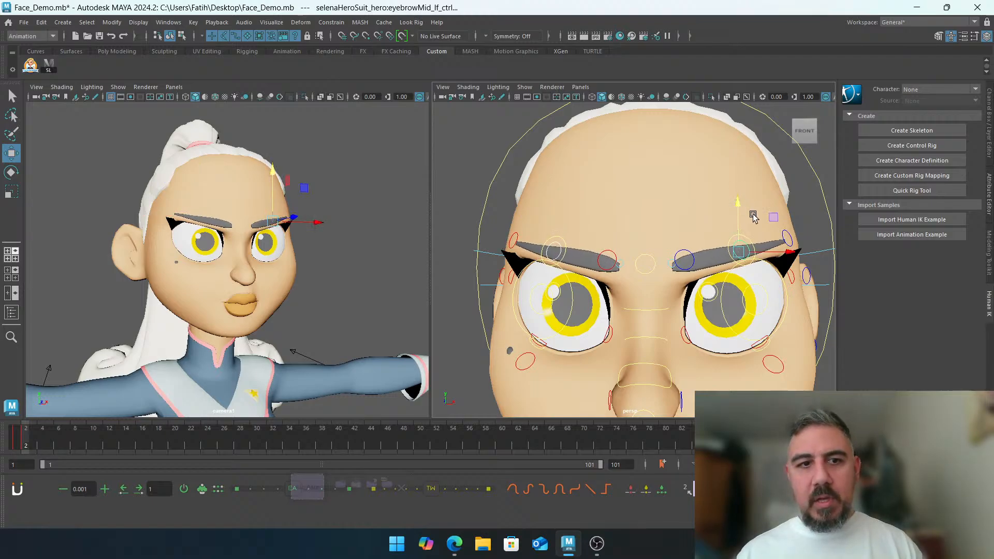
Rotate both inner eyebrow controls to about -15.1 in Rotate Z and adjust their Translate Y slightly downward
{"action": "left_click", "coordinate": [616, 255]}
{"action": "left_click", "coordinate": [683, 260], "text": "shift"}
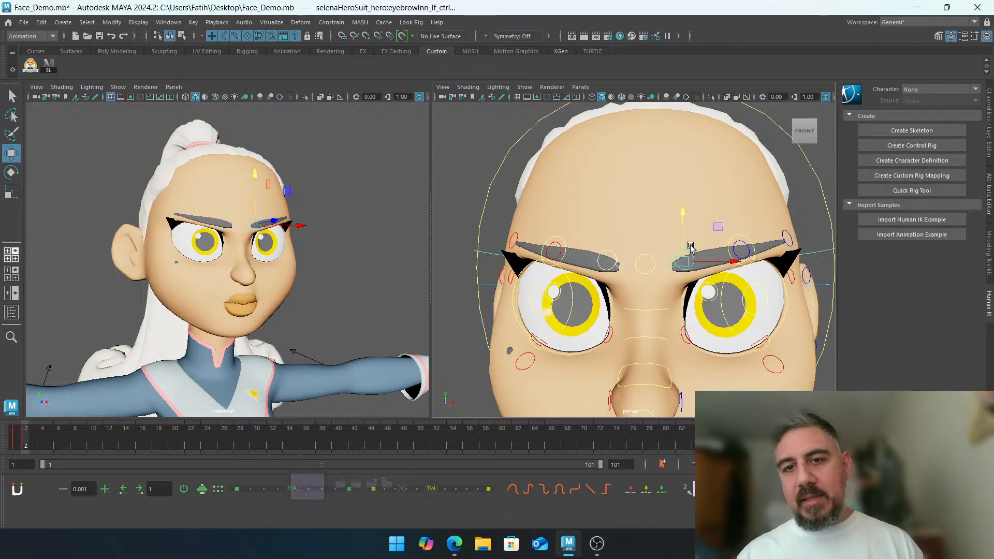
{"action": "left_click", "coordinate": [989, 120]}
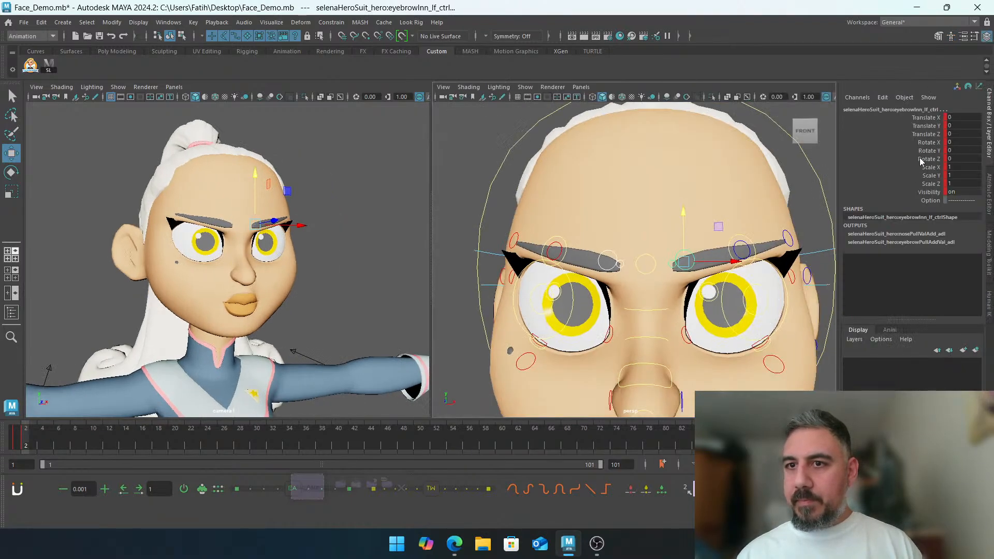
{"action": "left_click", "coordinate": [919, 157]}
{"action": "key", "text": "e"}
{"action": "mouse_move", "coordinate": [772, 160]}
{"action": "middle_mouse_down"}
{"action": "mouse_move", "coordinate": [785, 161]}
{"action": "mouse_move", "coordinate": [776, 161]}
{"action": "middle_mouse_up"}
{"action": "left_click", "coordinate": [926, 125]}
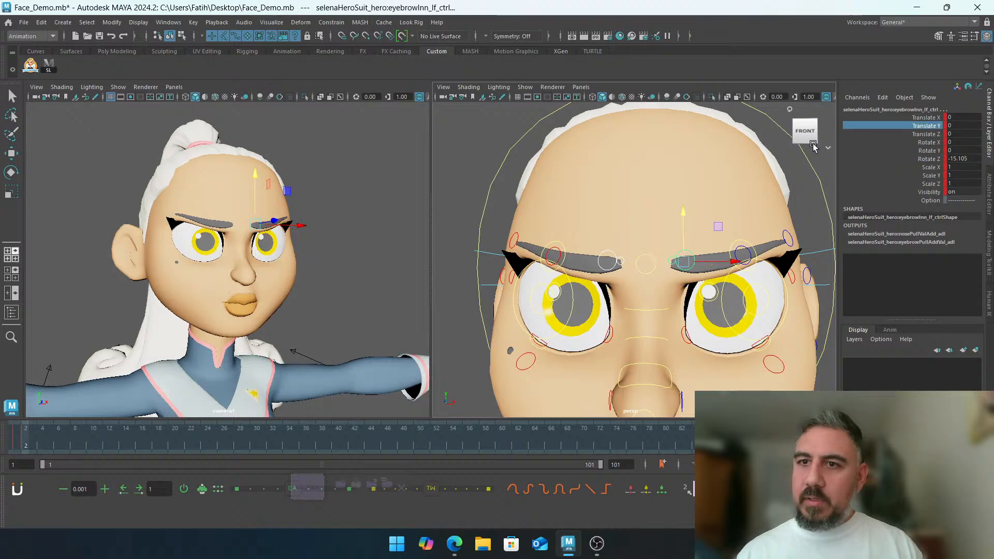
{"action": "middle_click_drag", "start_coordinate": [695, 165], "coordinate": [714, 185]}
Lower both main eyebrow controls further to about -0.567 in Translate Y
{"action": "left_click", "coordinate": [555, 244]}
{"action": "key", "text": "ctrl+z"}
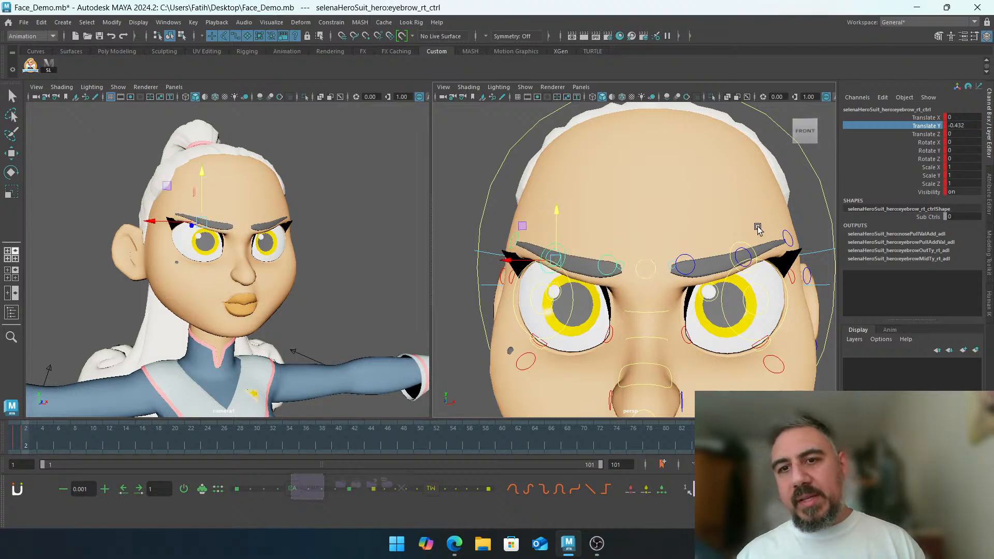
{"action": "left_click", "coordinate": [744, 244]}
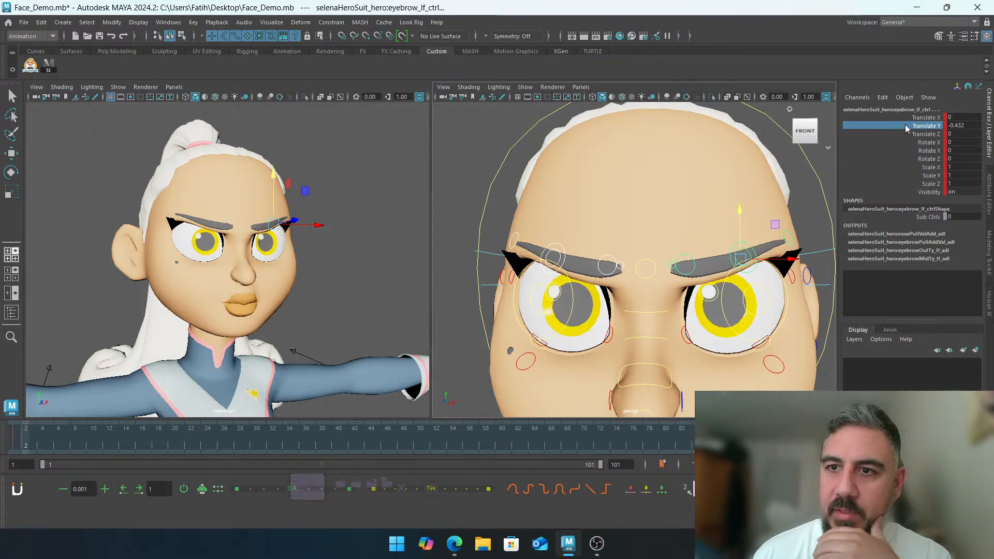
{"action": "middle_click_drag", "start_coordinate": [737, 178], "coordinate": [741, 198]}
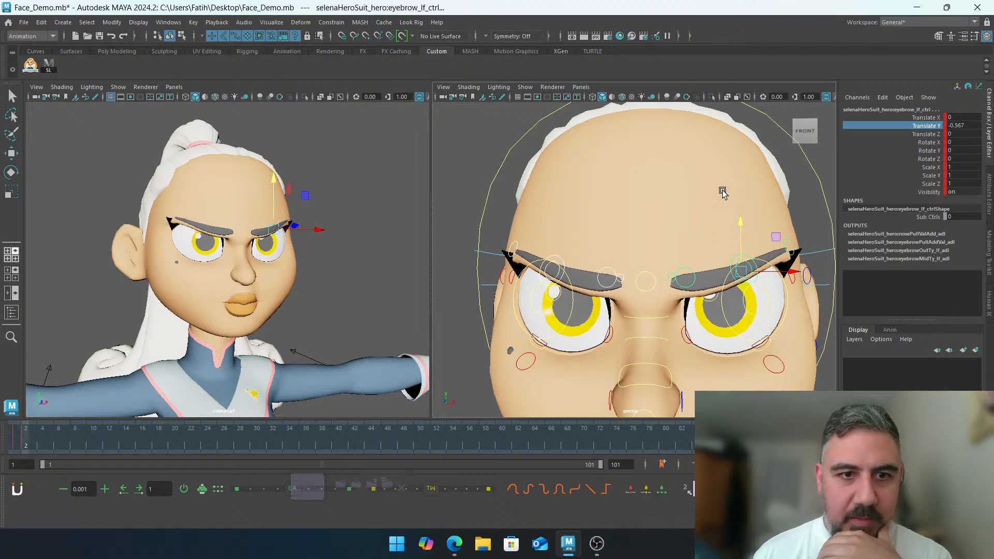
Raise both lower eyelid controls to about 0.166 in Translate Y and rotate them to about 8.64 in Rotate Z
{"action": "left_click", "coordinate": [445, 158]}
{"action": "scroll", "coordinate": [553, 191], "scroll_direction": "up", "scroll_amount": 2}
{"action": "middle_click_drag", "start_coordinate": [559, 238], "coordinate": [546, 196], "text": "alt"}
{"action": "scroll", "coordinate": [667, 185], "scroll_direction": "up", "scroll_amount": 2}
{"action": "left_click", "coordinate": [621, 284]}
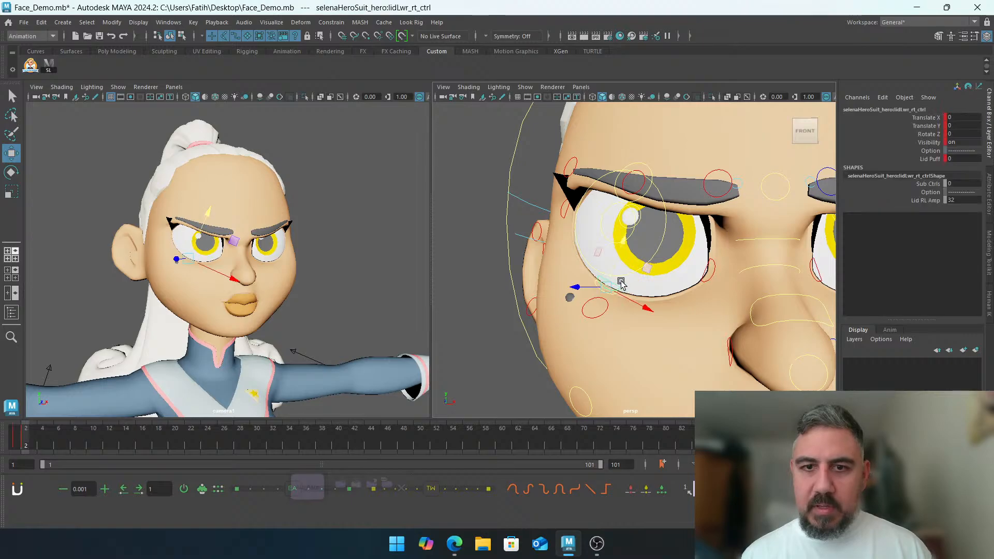
{"action": "middle_click_drag", "start_coordinate": [634, 247], "coordinate": [594, 213], "text": "alt"}
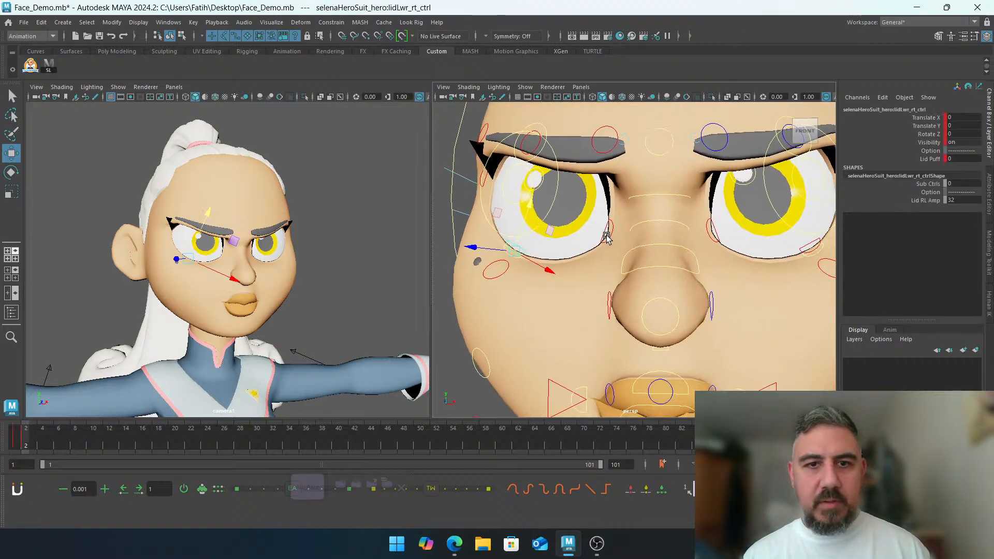
{"action": "left_click_drag", "start_coordinate": [653, 240], "coordinate": [597, 233], "text": "alt"}
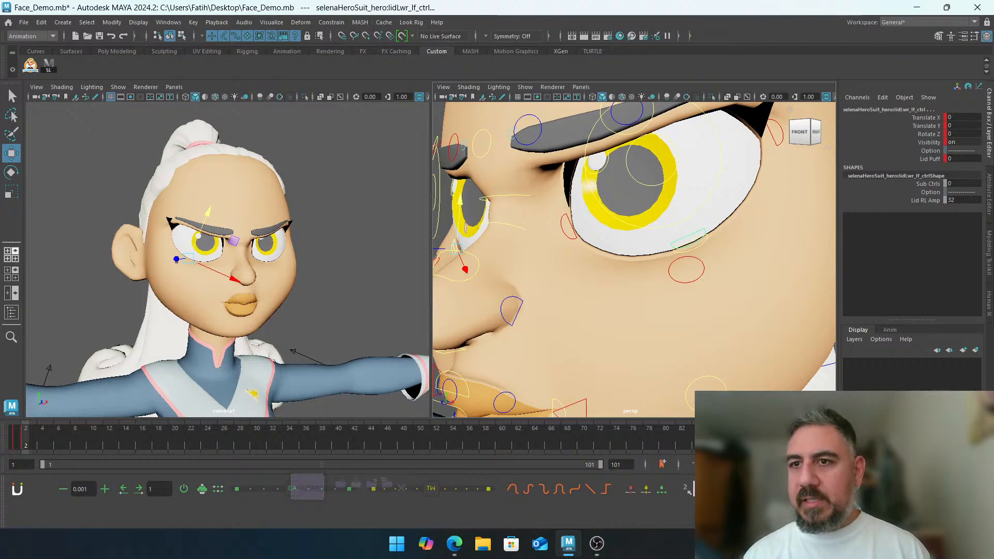
{"action": "left_click", "coordinate": [920, 129]}
{"action": "middle_click_drag", "start_coordinate": [706, 205], "coordinate": [672, 215]}
{"action": "left_click", "coordinate": [930, 134]}
{"action": "right_click_drag", "start_coordinate": [673, 215], "coordinate": [564, 201], "text": "alt"}
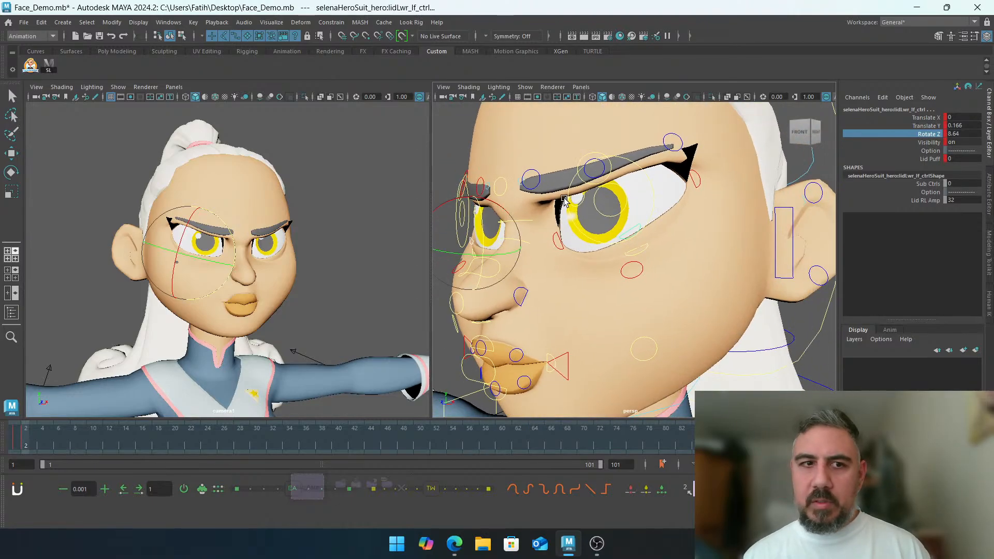
Raise the outer eyebrow controls on both sides to about 0.132 in Translate Y
{"action": "left_click_drag", "start_coordinate": [564, 200], "coordinate": [618, 217], "text": "alt"}
{"action": "right_click_drag", "start_coordinate": [687, 226], "coordinate": [548, 223], "text": "alt"}
{"action": "middle_click_drag", "start_coordinate": [548, 223], "coordinate": [611, 221], "text": "alt"}
{"action": "left_click_drag", "start_coordinate": [611, 221], "coordinate": [640, 235], "text": "alt"}
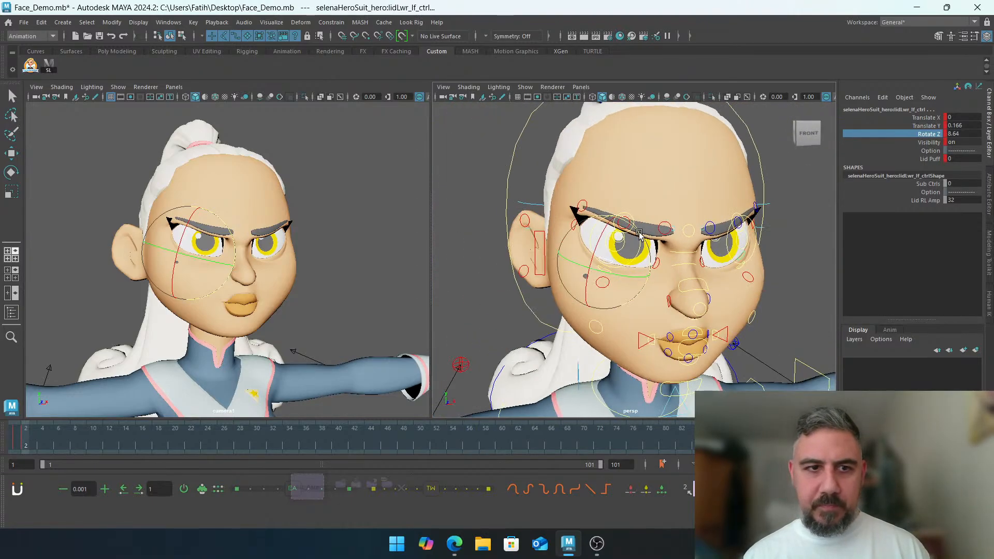
{"action": "left_click", "coordinate": [451, 176]}
{"action": "key", "text": "w"}
{"action": "left_click_drag", "start_coordinate": [553, 184], "coordinate": [673, 217], "text": "alt"}
{"action": "right_click_drag", "start_coordinate": [632, 217], "coordinate": [687, 228], "text": "alt"}
{"action": "left_click_drag", "start_coordinate": [687, 227], "coordinate": [570, 207], "text": "alt"}
{"action": "left_click", "coordinate": [669, 193]}
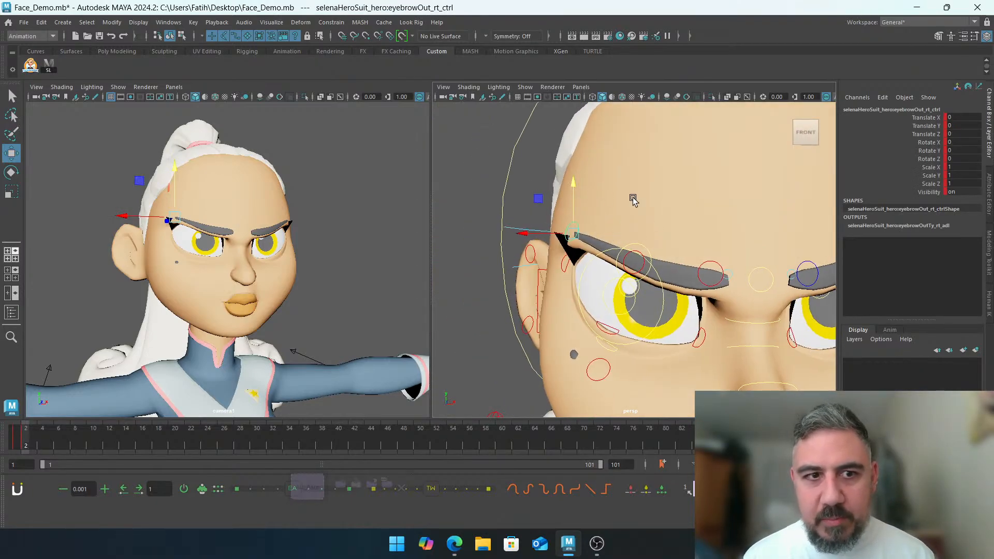
{"action": "middle_click_drag", "start_coordinate": [724, 203], "coordinate": [651, 208], "text": "alt"}
{"action": "right_click_drag", "start_coordinate": [652, 208], "coordinate": [634, 208], "text": "alt"}
{"action": "left_click", "coordinate": [711, 233], "text": "shift"}
{"action": "middle_click_drag", "start_coordinate": [682, 222], "coordinate": [725, 224], "text": "alt"}
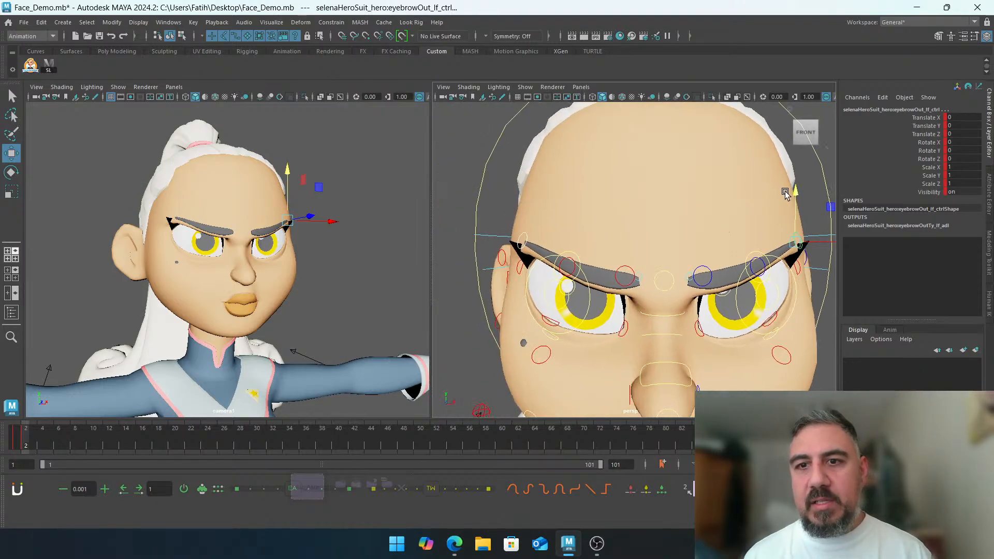
{"action": "left_click_drag", "start_coordinate": [786, 192], "coordinate": [786, 184]}
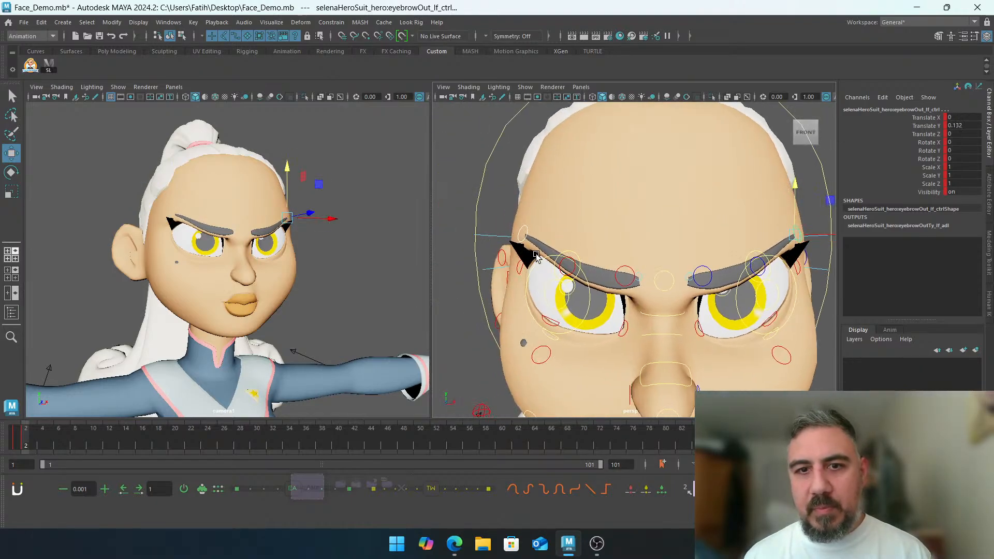
Try adjusting the Translate Y of both main eyebrow controls, and undo the change
{"action": "left_click", "coordinate": [574, 250]}
{"action": "left_click", "coordinate": [752, 250], "text": "shift"}
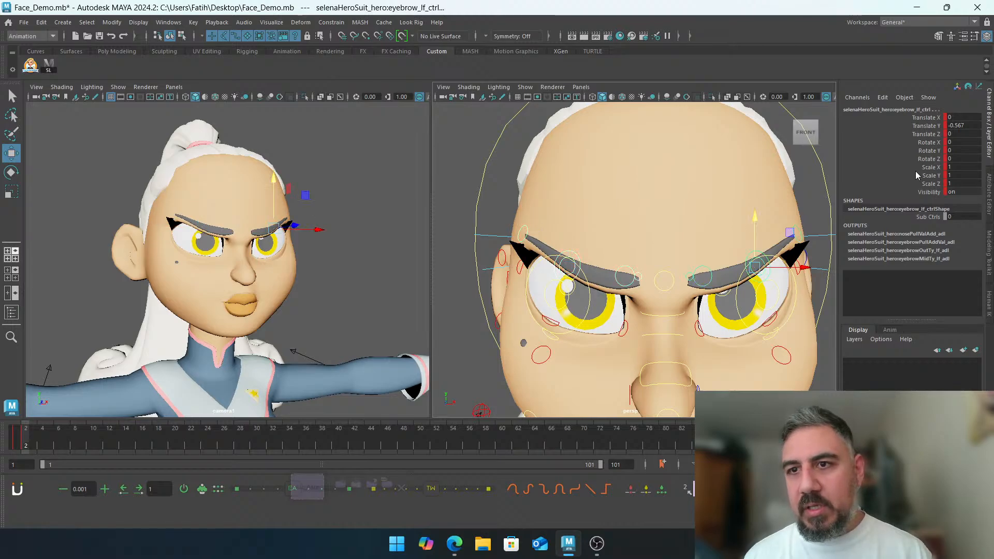
{"action": "left_click", "coordinate": [926, 125]}
{"action": "middle_click_drag", "start_coordinate": [778, 188], "coordinate": [778, 169]}
{"action": "key", "text": "ctrl+z"}
Inspect the brow from the side, show the Outliner, and expand the rig's geometry group down to the members of defGeo_grp
{"action": "left_click_drag", "start_coordinate": [535, 236], "coordinate": [567, 209], "text": "alt"}
{"action": "left_click", "coordinate": [610, 182]}
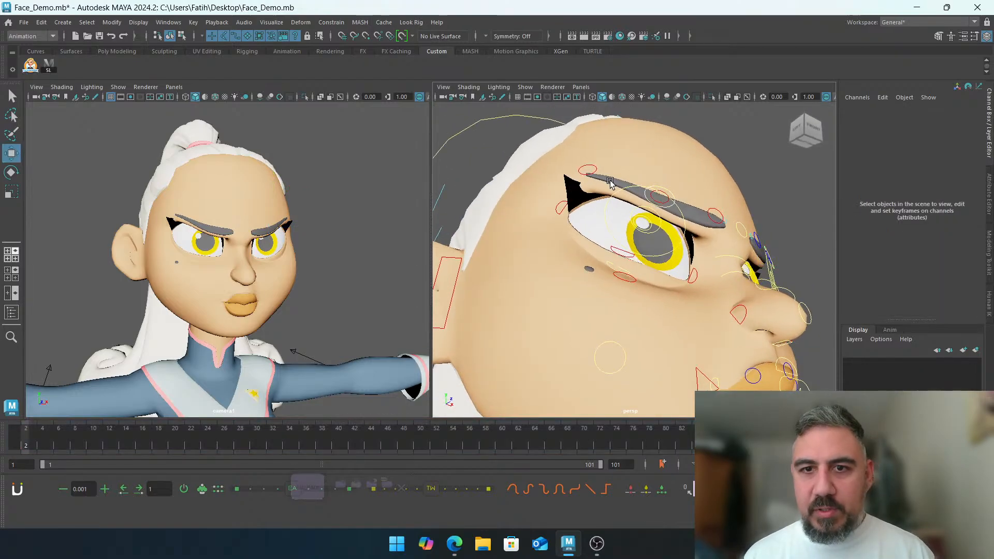
{"action": "left_click_drag", "start_coordinate": [626, 205], "coordinate": [651, 183], "text": "alt"}
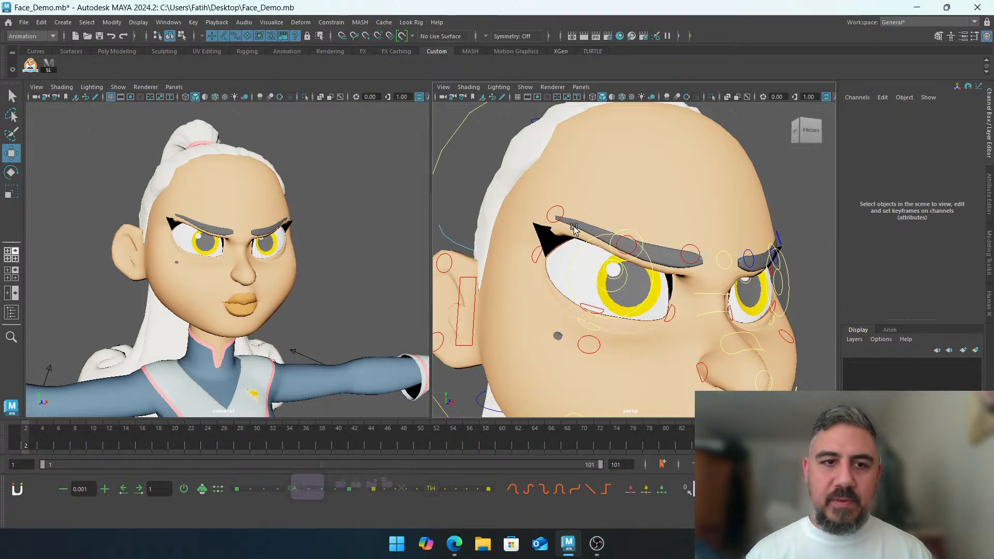
{"action": "left_click", "coordinate": [12, 312]}
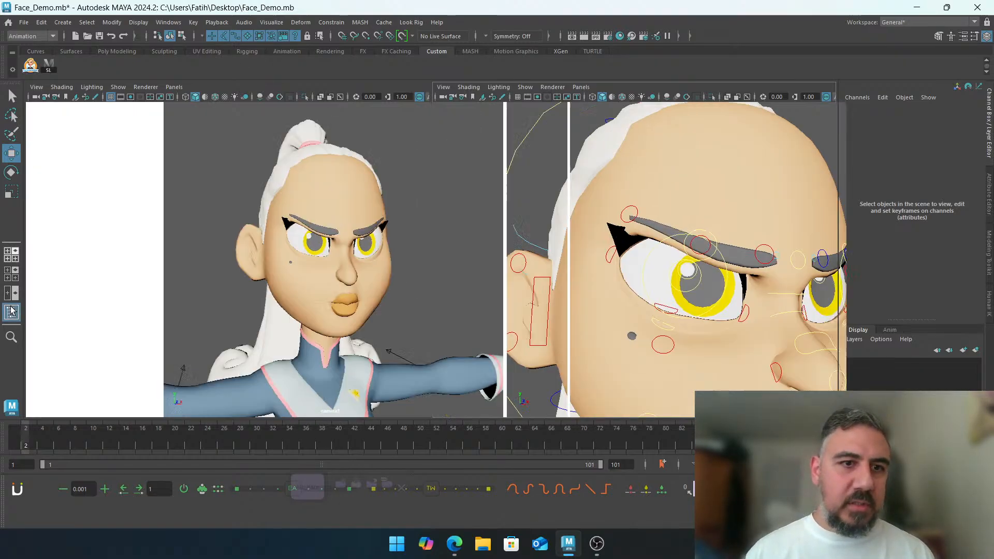
{"action": "left_click", "coordinate": [78, 171]}
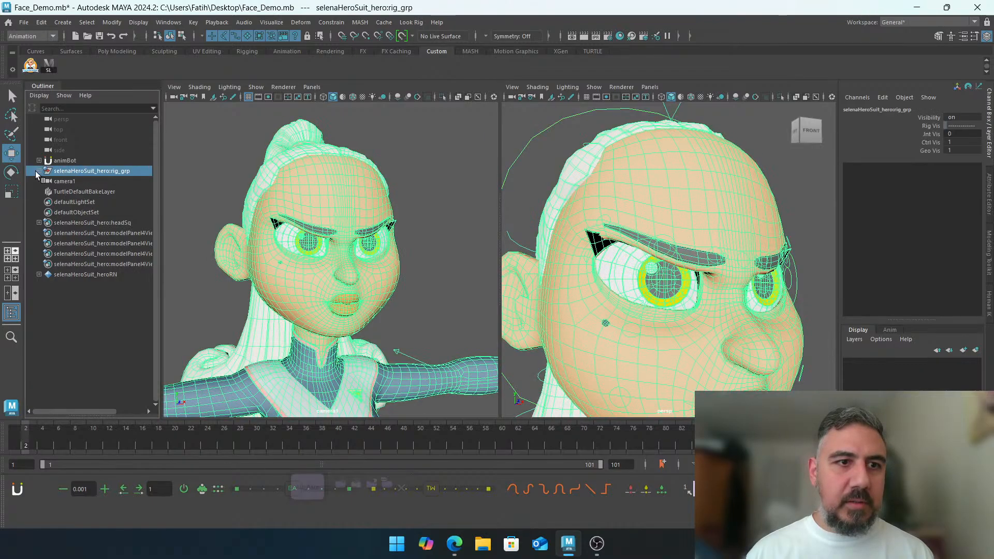
{"action": "left_click", "coordinate": [39, 171]}
{"action": "left_click", "coordinate": [86, 181]}
{"action": "left_click", "coordinate": [87, 192]}
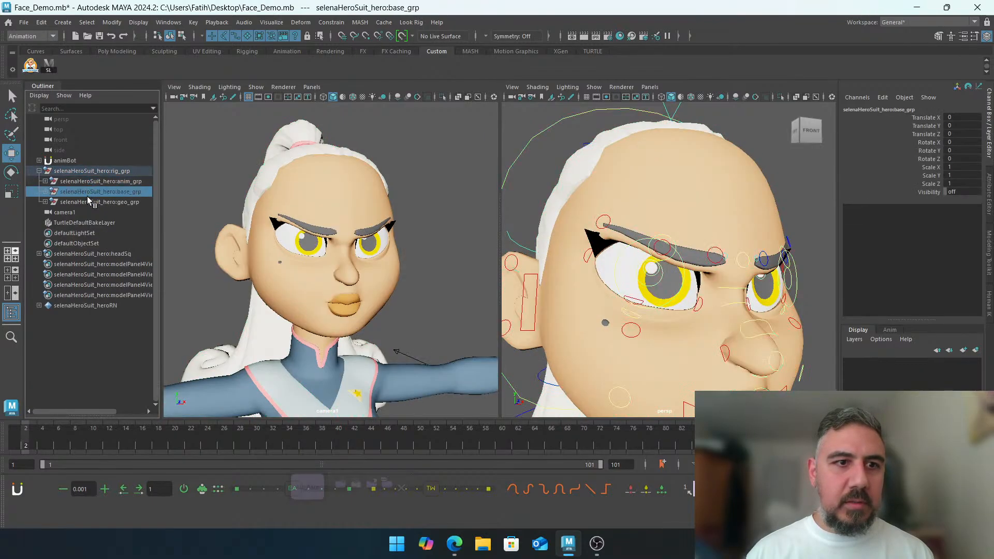
{"action": "left_click", "coordinate": [87, 202]}
{"action": "left_click", "coordinate": [45, 202]}
{"action": "left_click", "coordinate": [85, 213]}
{"action": "left_click", "coordinate": [51, 213]}
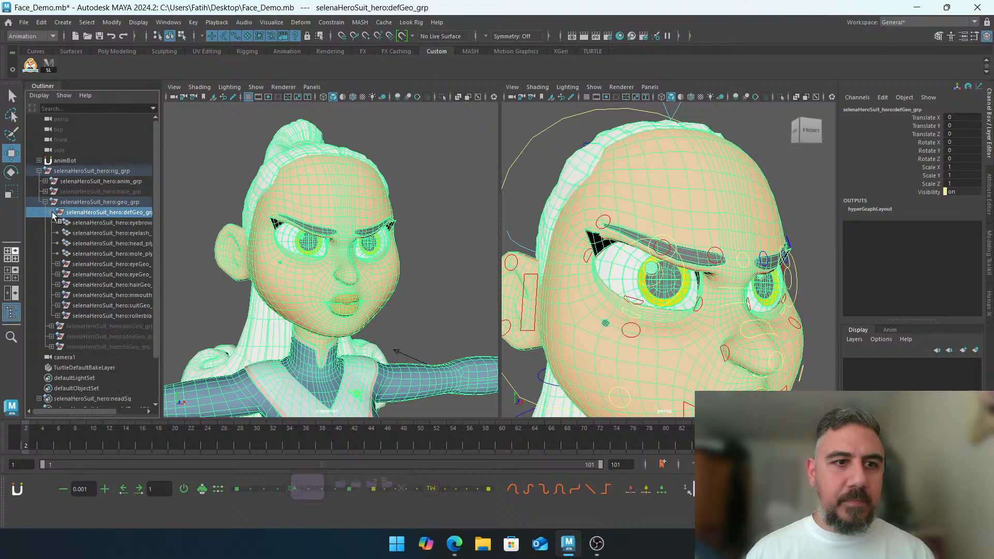
Select the eyebrow and eyelash meshes in turn to identify them on the face
{"action": "left_click", "coordinate": [85, 222]}
{"action": "left_click", "coordinate": [89, 233]}
{"action": "left_click", "coordinate": [86, 223]}
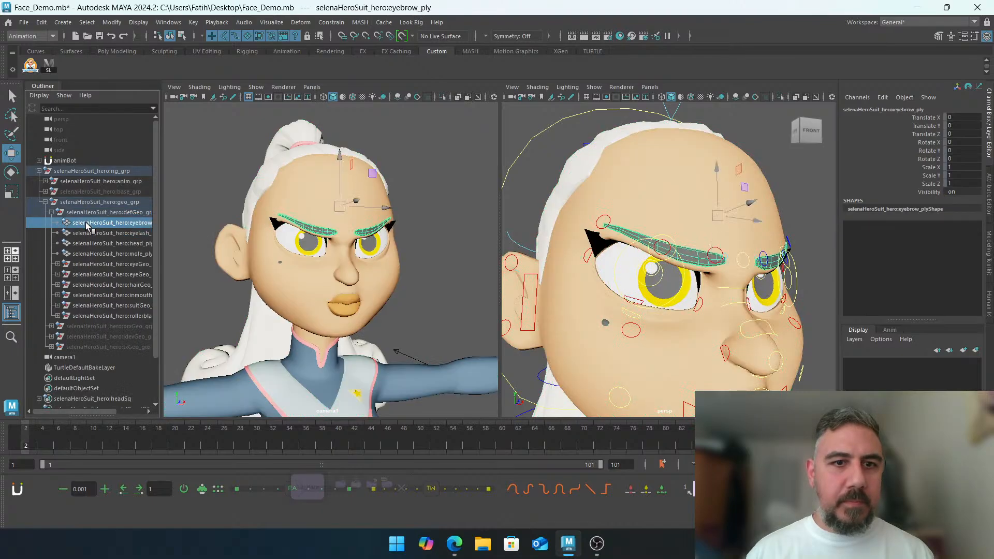
{"action": "left_click", "coordinate": [88, 233]}
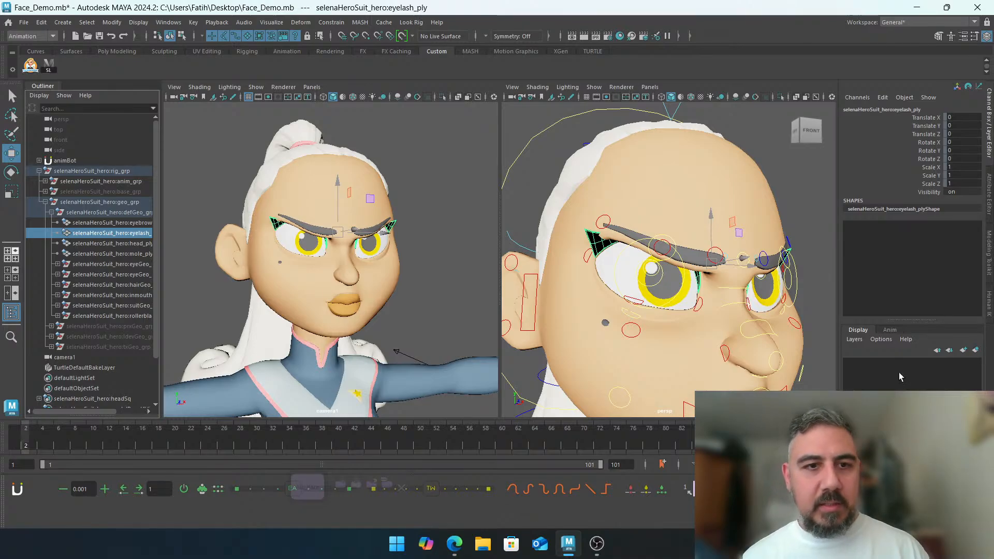
Compare the face between frames 1 and 2, selecting the eyebrow and eyelash meshes in turn
{"action": "left_click_drag", "start_coordinate": [16, 443], "coordinate": [19, 443]}
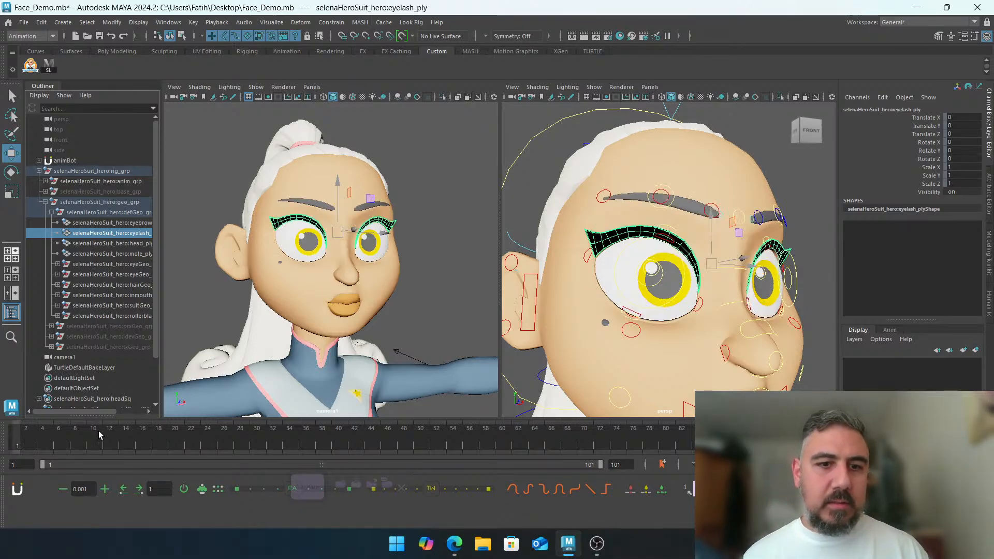
{"action": "left_click", "coordinate": [299, 480]}
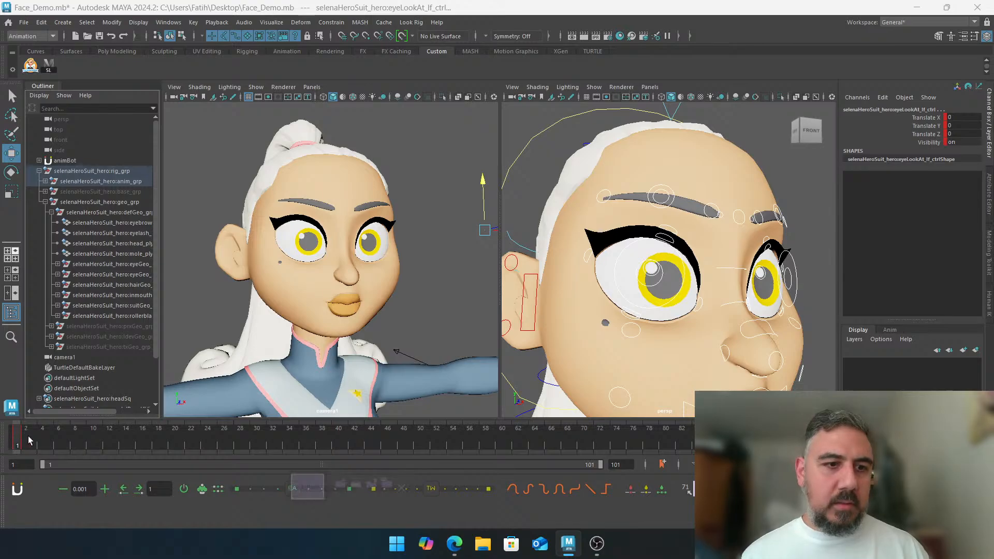
{"action": "left_click", "coordinate": [23, 441]}
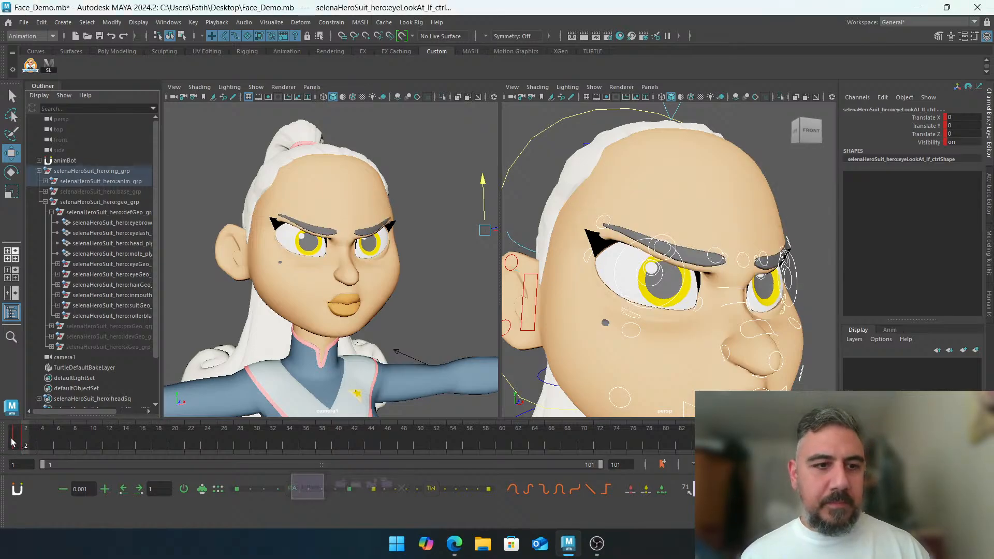
{"action": "left_click", "coordinate": [21, 433]}
{"action": "left_click", "coordinate": [102, 222]}
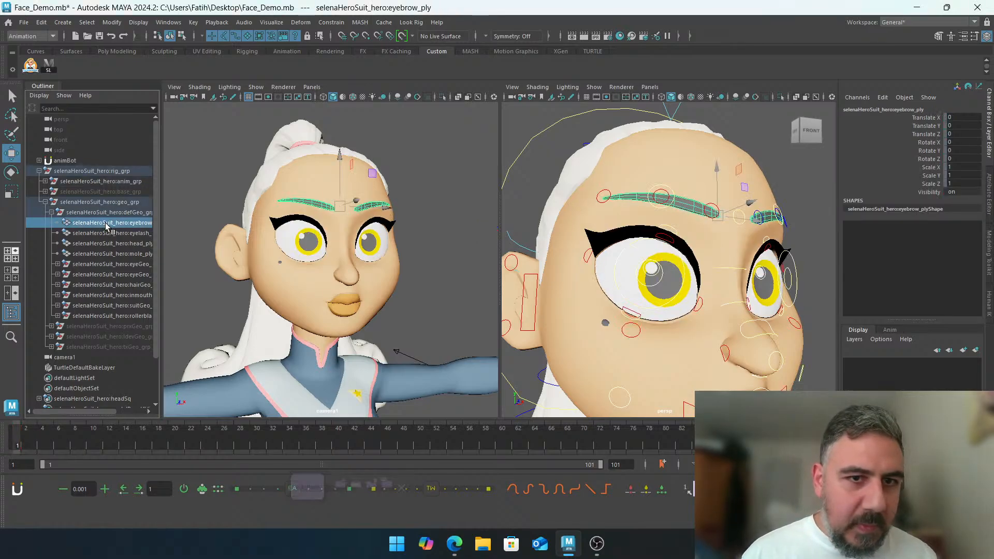
{"action": "left_click", "coordinate": [92, 235]}
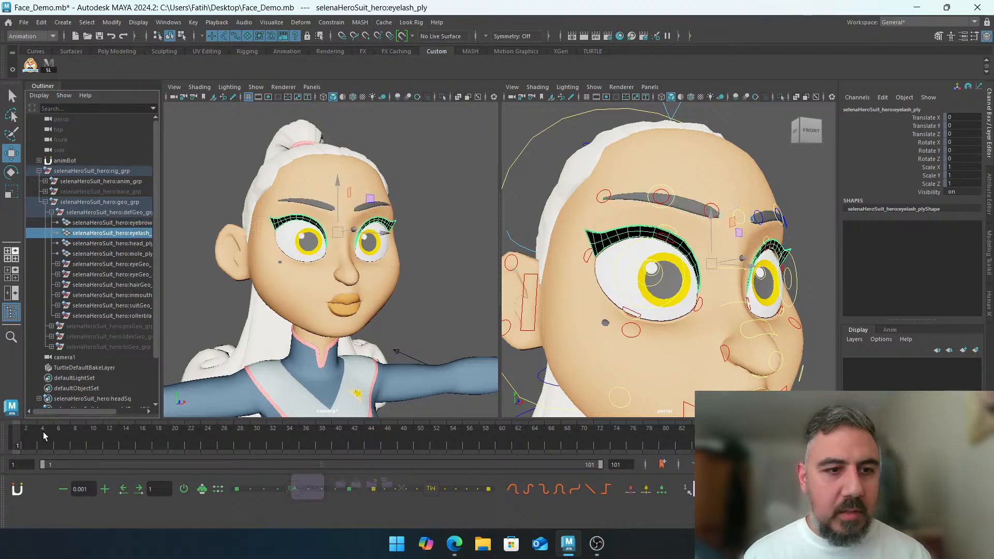
{"action": "left_click", "coordinate": [25, 443]}
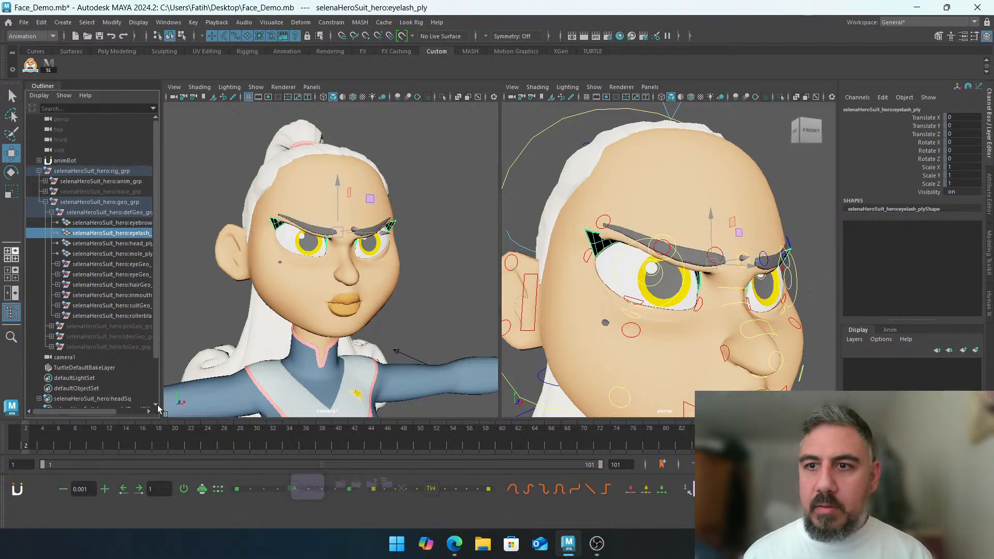
Key the eyelash mesh's Visibility at frames 1 and 3, and return to frame 2
{"action": "left_click", "coordinate": [919, 192]}
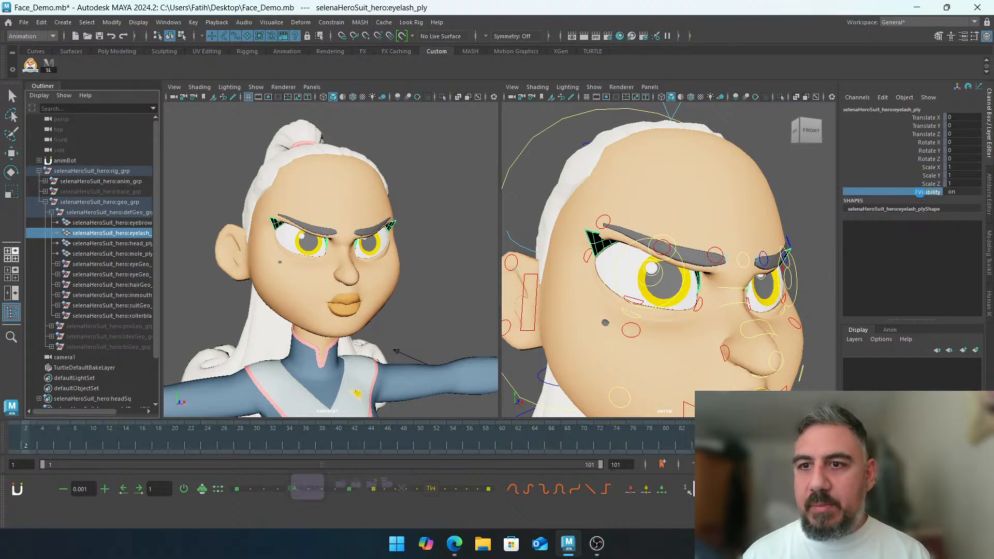
{"action": "left_click", "coordinate": [16, 438]}
{"action": "key", "text": "s"}
{"action": "left_click", "coordinate": [28, 442]}
{"action": "left_click", "coordinate": [39, 442]}
{"action": "key", "text": "s"}
{"action": "left_click", "coordinate": [28, 441]}
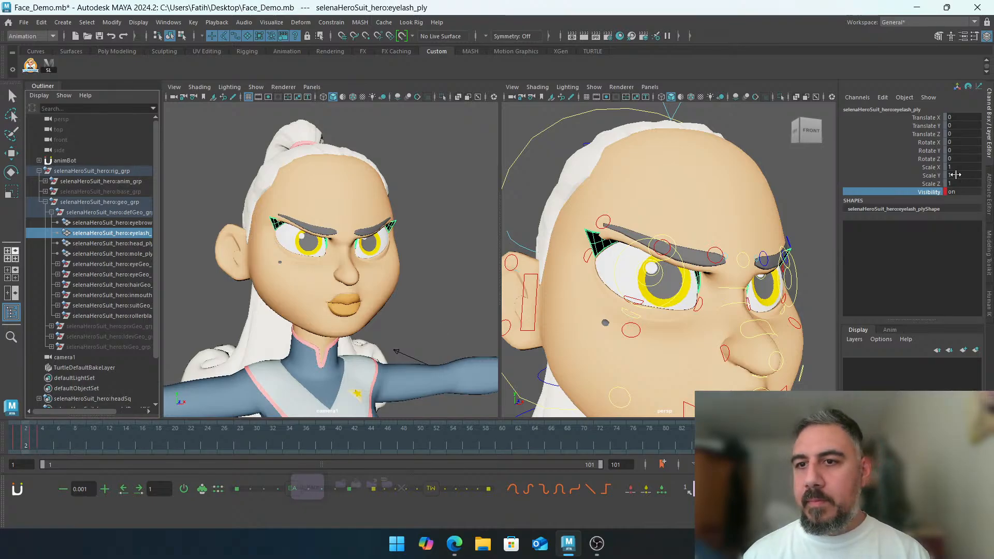
Turn off the eyelash mesh's Visibility at frame 2, deselect it and hide the Outliner
{"action": "left_click", "coordinate": [968, 191]}
{"action": "type", "text": "0"}
{"action": "key", "text": "Return"}
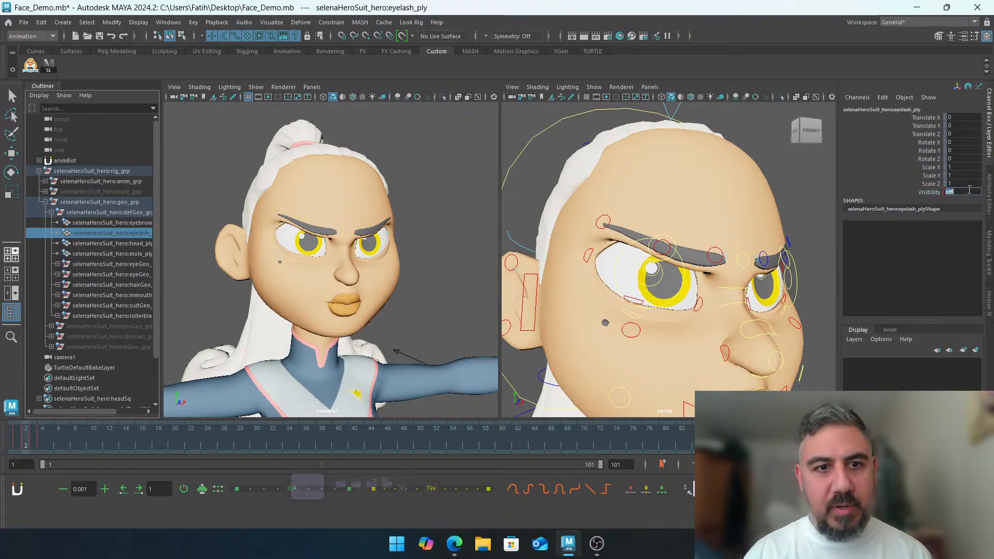
{"action": "left_click", "coordinate": [429, 187]}
{"action": "key", "text": "w"}
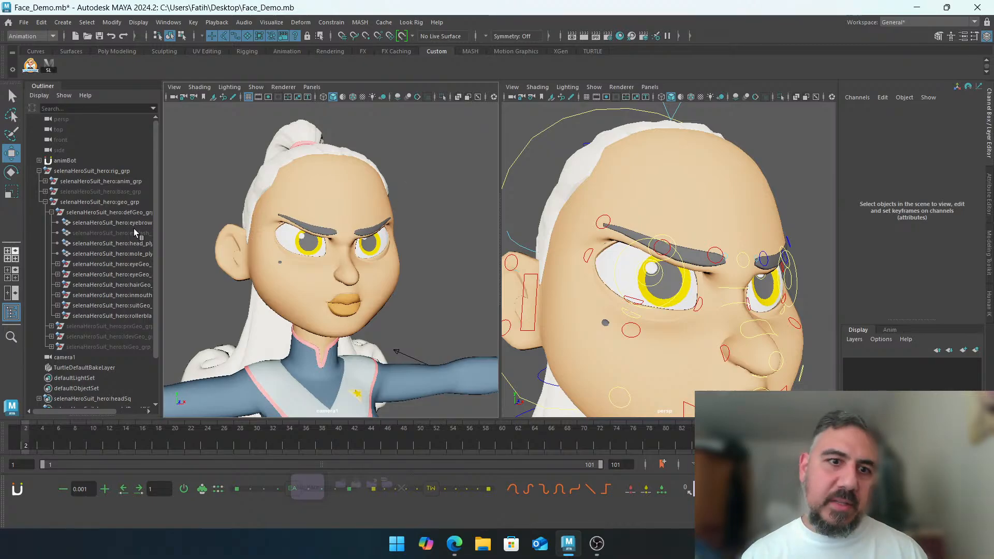
{"action": "left_click", "coordinate": [11, 312]}
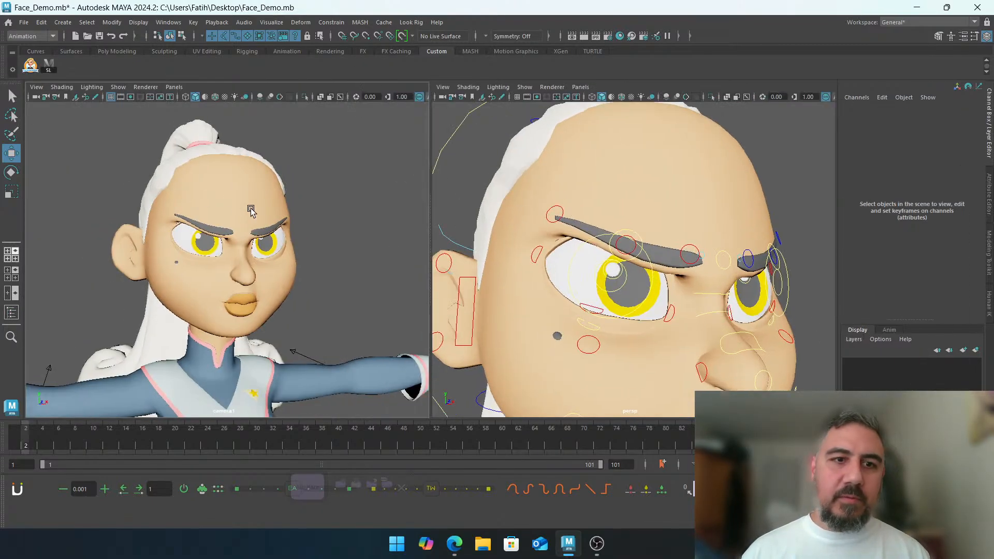
Widen the mouth by moving both mouth corner controls to about 0.394 in Translate X
{"action": "left_click", "coordinate": [785, 182]}
{"action": "right_click_drag", "start_coordinate": [754, 200], "coordinate": [641, 178], "text": "alt"}
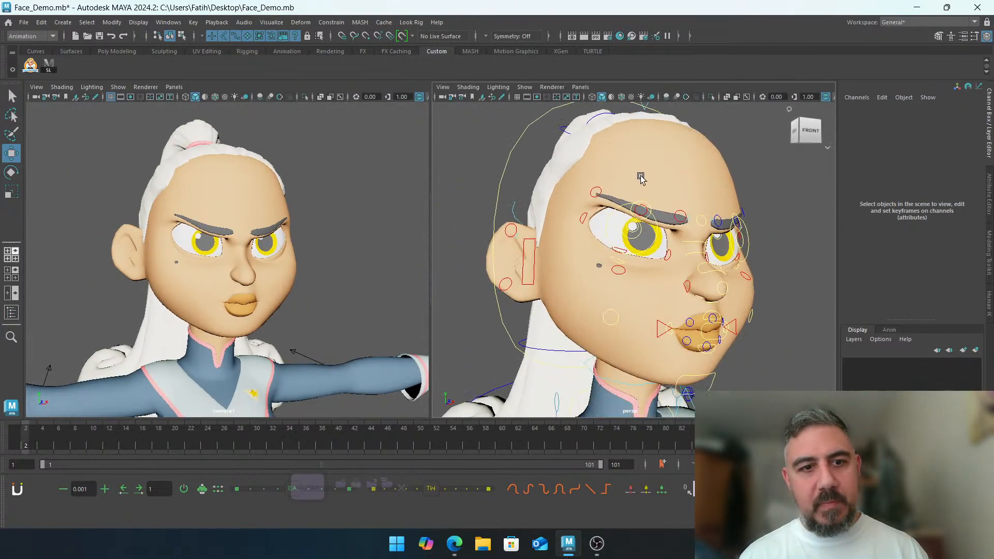
{"action": "middle_click_drag", "start_coordinate": [641, 177], "coordinate": [657, 142], "text": "alt"}
{"action": "left_click_drag", "start_coordinate": [712, 194], "coordinate": [635, 182], "text": "alt"}
{"action": "right_click_drag", "start_coordinate": [635, 181], "coordinate": [644, 195], "text": "alt"}
{"action": "middle_click_drag", "start_coordinate": [595, 161], "coordinate": [607, 206], "text": "alt"}
{"action": "left_click", "coordinate": [526, 258]}
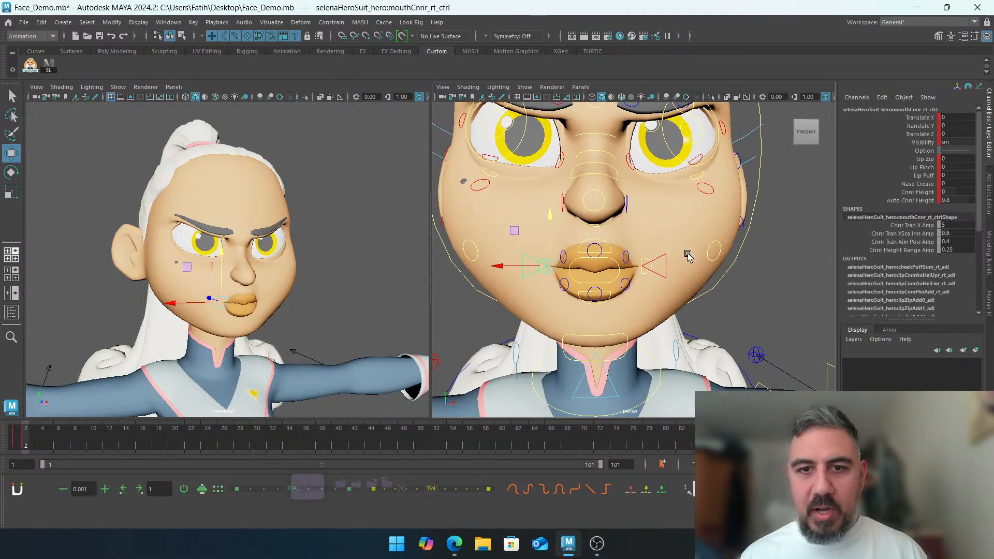
{"action": "left_click", "coordinate": [662, 261]}
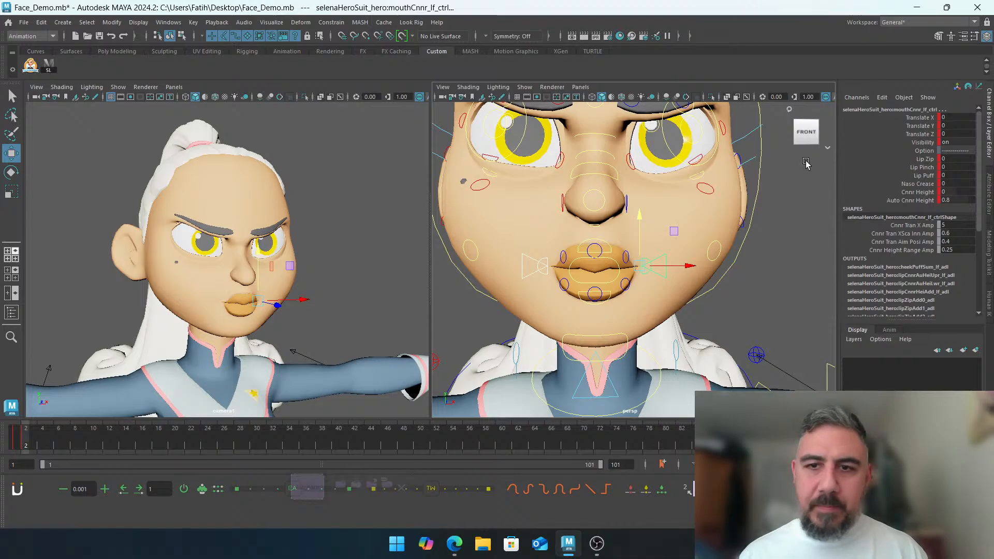
{"action": "middle_click_drag", "start_coordinate": [668, 230], "coordinate": [729, 216], "text": "alt"}
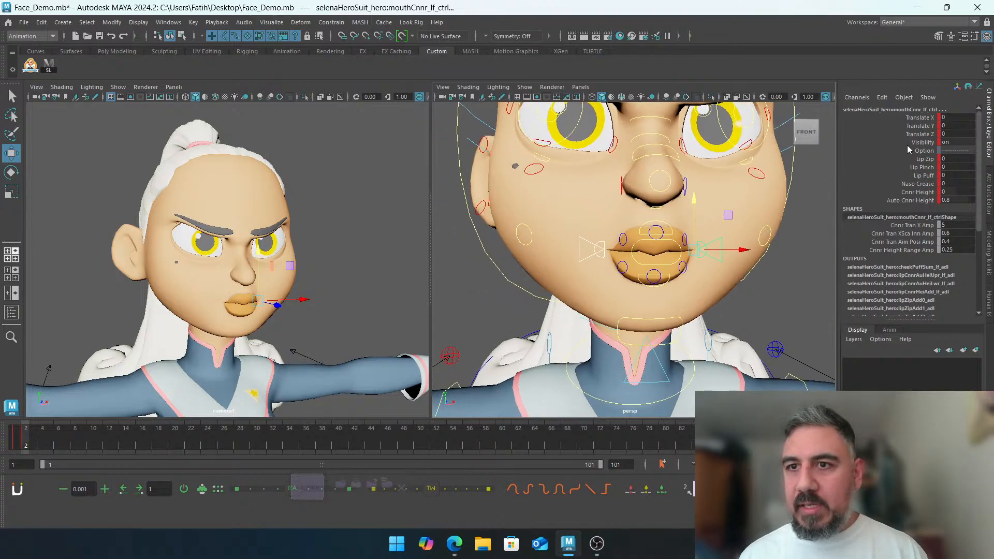
{"action": "left_click", "coordinate": [912, 121]}
{"action": "mouse_move", "coordinate": [772, 166]}
{"action": "middle_mouse_down"}
{"action": "mouse_move", "coordinate": [764, 172]}
{"action": "mouse_move", "coordinate": [774, 169]}
{"action": "middle_mouse_up"}
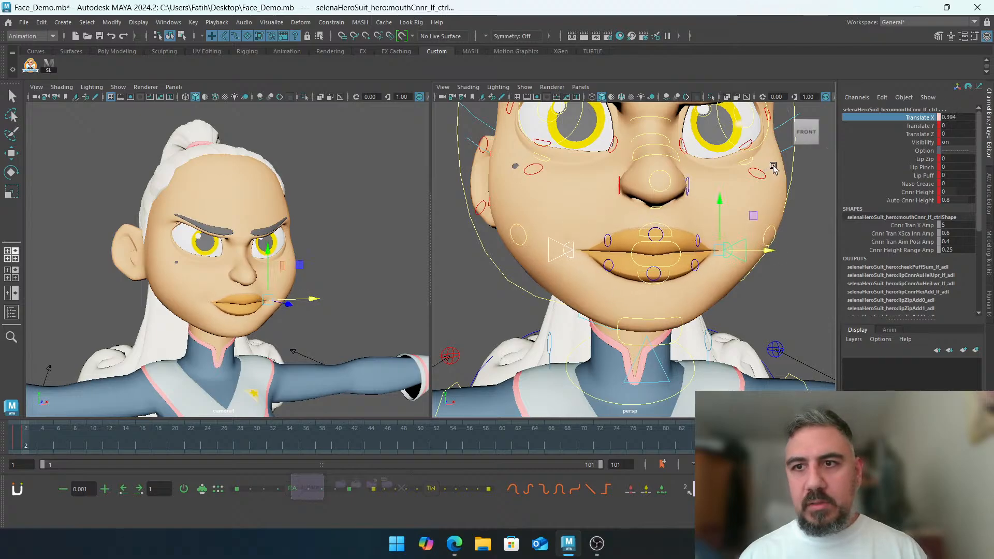
{"action": "left_click", "coordinate": [819, 265]}
Pick through the jaw and tongue controls, try moving the lower lip root control, and undo the move
{"action": "middle_click_drag", "start_coordinate": [683, 280], "coordinate": [624, 238], "text": "alt"}
{"action": "left_click", "coordinate": [633, 249]}
{"action": "scroll", "coordinate": [633, 248], "scroll_direction": "down", "scroll_amount": 4}
{"action": "scroll", "coordinate": [626, 200], "scroll_direction": "up", "scroll_amount": 2}
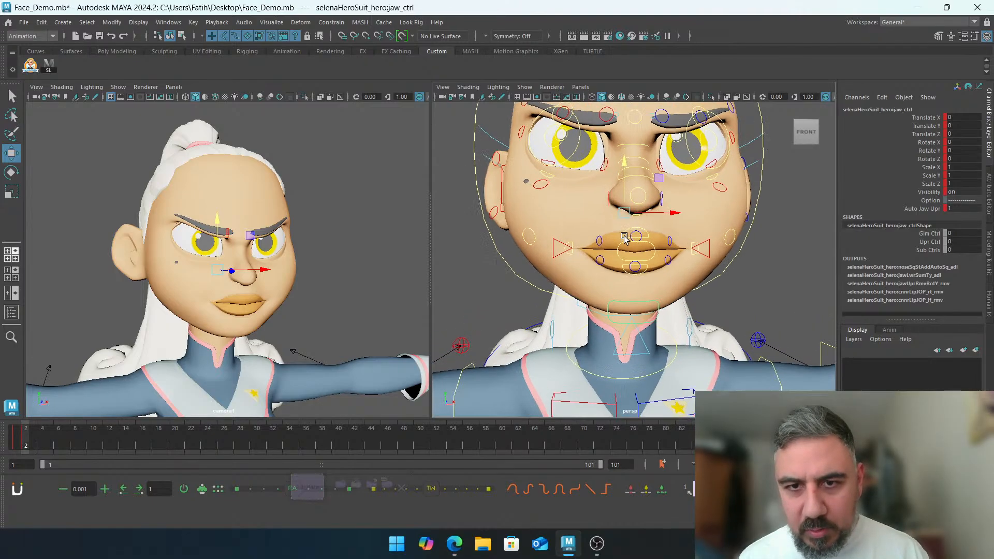
{"action": "scroll", "coordinate": [624, 238], "scroll_direction": "up", "scroll_amount": 2}
{"action": "left_click", "coordinate": [628, 233]}
{"action": "left_click", "coordinate": [627, 302]}
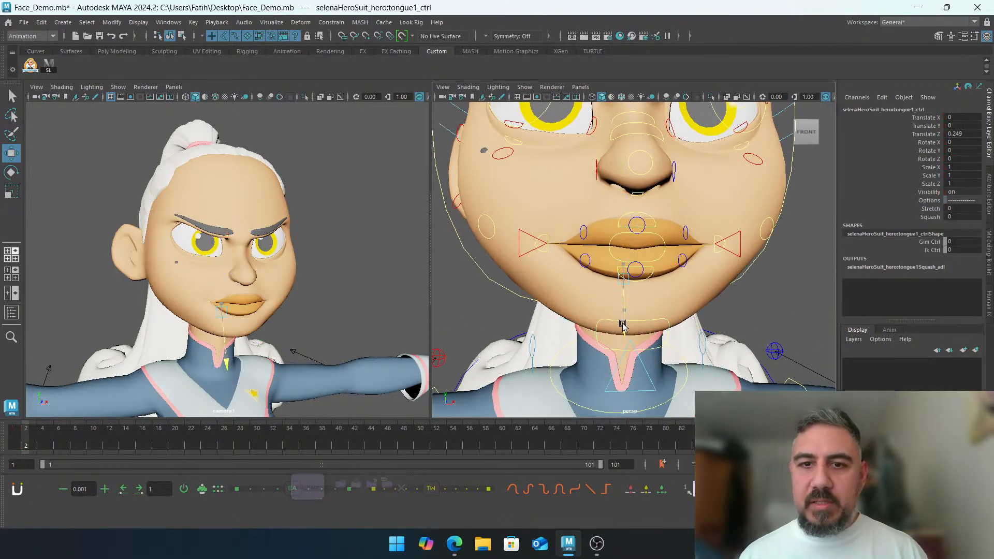
{"action": "left_click", "coordinate": [648, 280]}
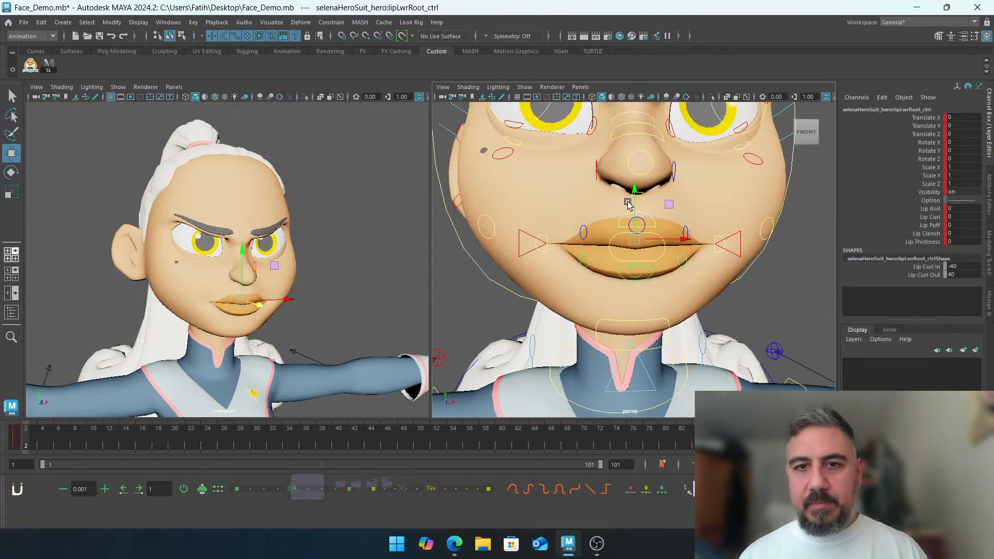
{"action": "left_click_drag", "start_coordinate": [628, 204], "coordinate": [636, 225]}
{"action": "key", "text": "ctrl+z"}
Offset the whole mouth control to about -0.146 in Translate X and 0.171 in Translate Y
{"action": "left_click", "coordinate": [647, 258]}
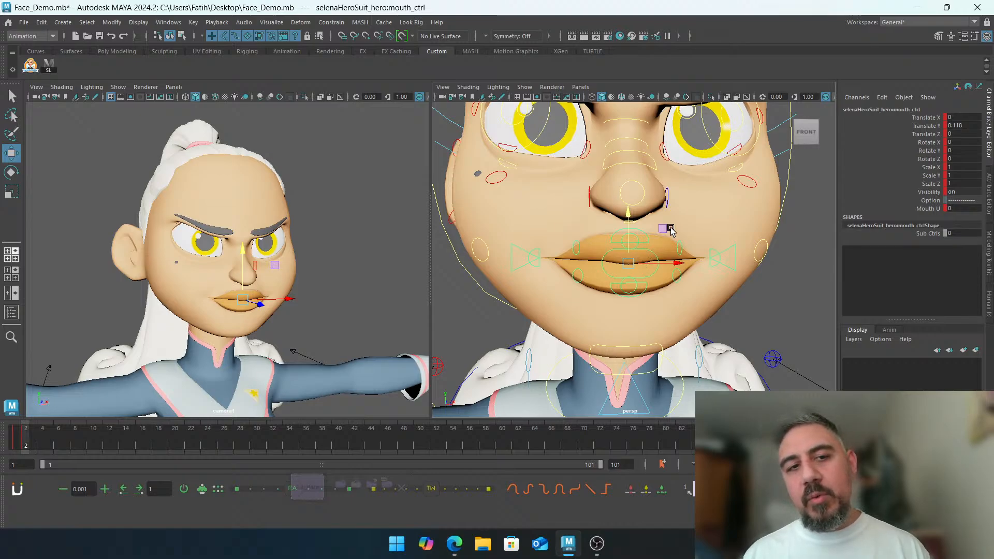
{"action": "left_click_drag", "start_coordinate": [681, 262], "coordinate": [625, 226]}
{"action": "key", "text": "ctrl+z"}
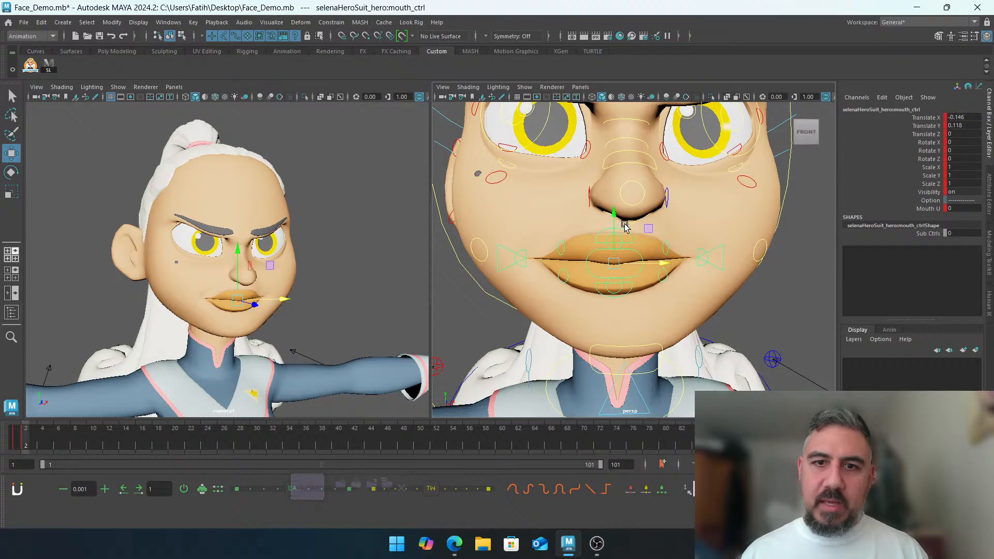
{"action": "key", "text": "ctrl+z"}
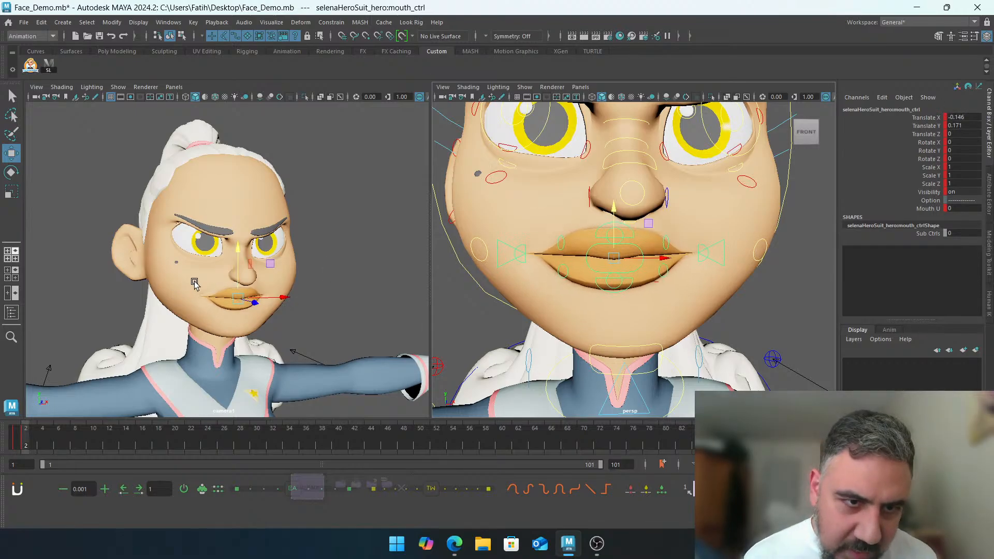
{"action": "left_click", "coordinate": [217, 300]}
{"action": "key", "text": "ctrl+z"}
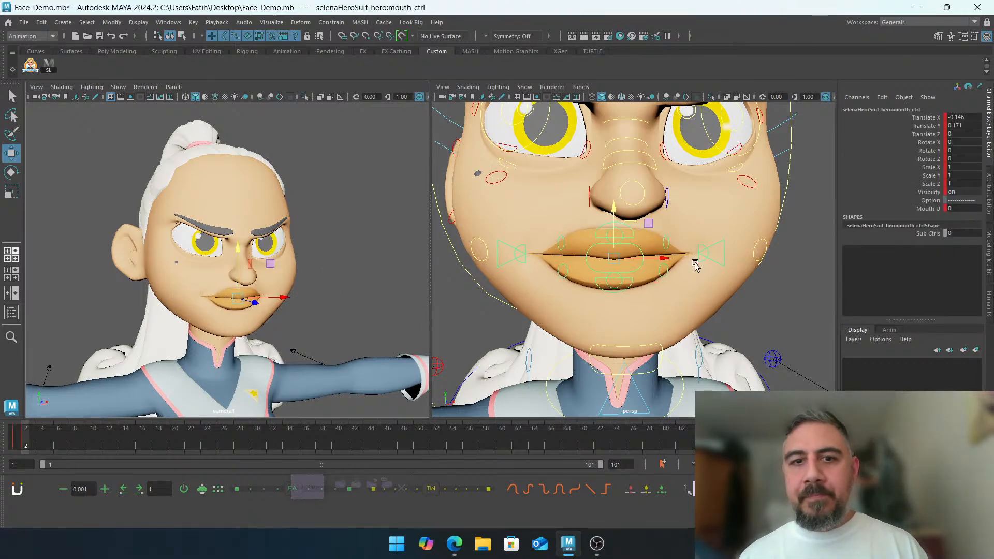
Tilt the mouth control to about -7.66 degrees in Rotate Z
{"action": "left_click", "coordinate": [563, 241]}
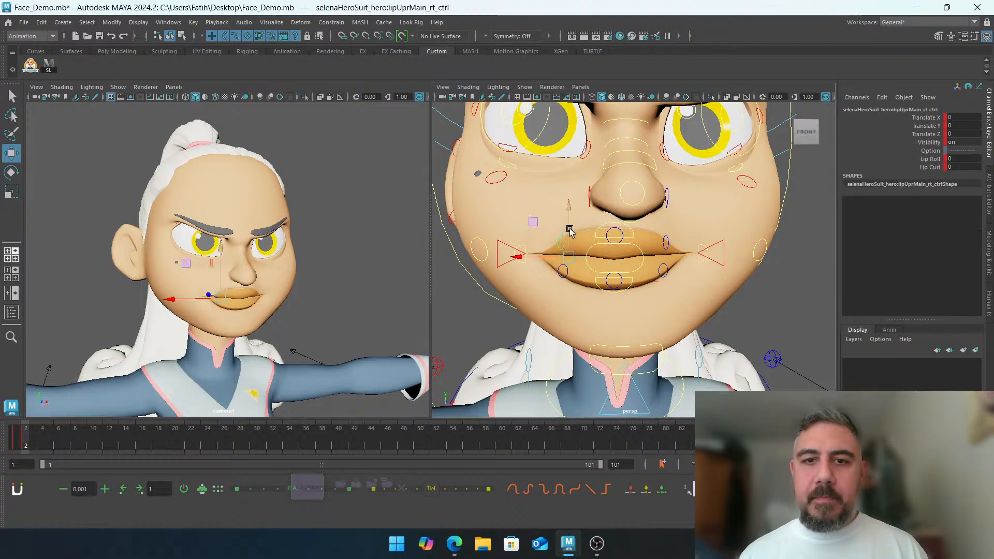
{"action": "left_click", "coordinate": [593, 247]}
{"action": "key", "text": "e"}
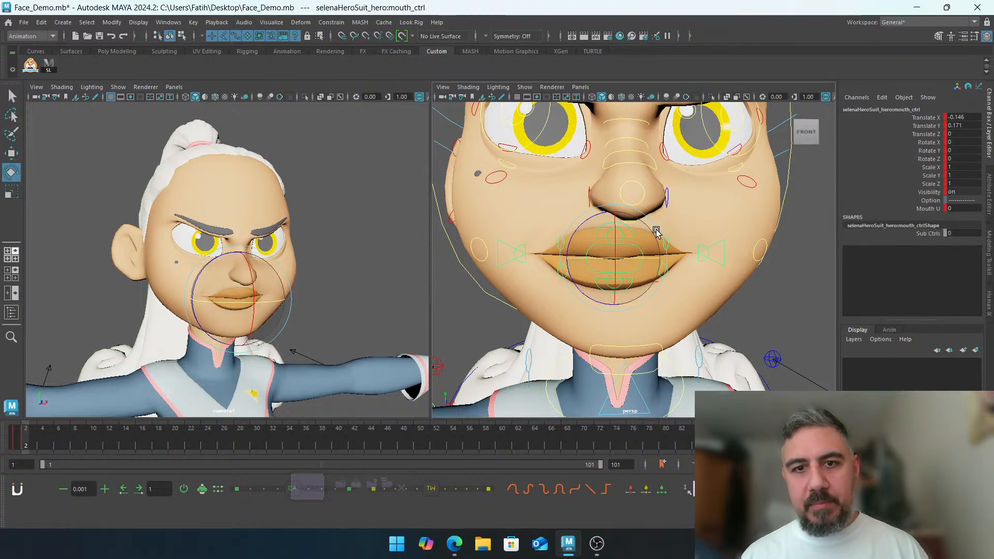
{"action": "left_click_drag", "start_coordinate": [656, 230], "coordinate": [664, 242]}
{"action": "key", "text": "ctrl+z"}
{"action": "key", "text": "ctrl+z"}
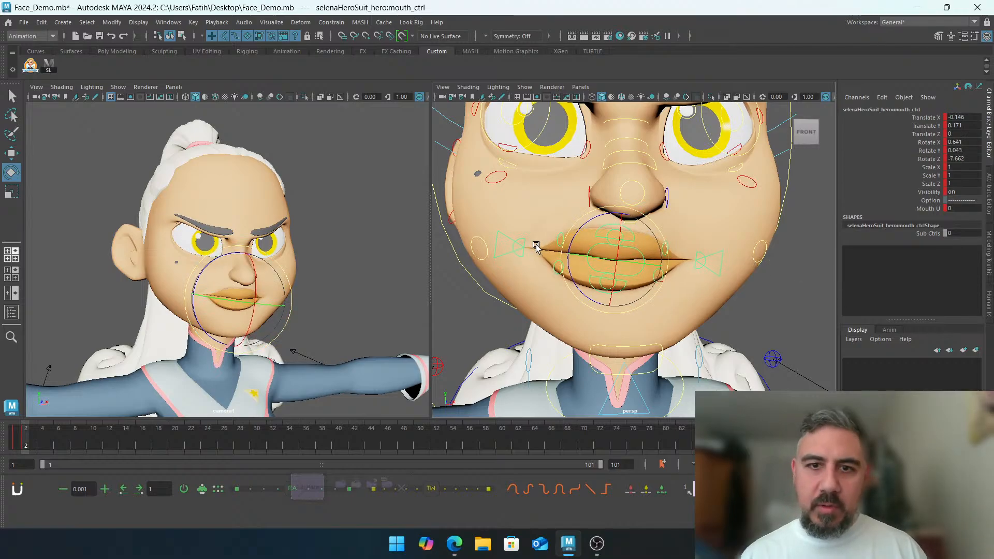
Raise the character's right upper and lower main lip controls to about 0.104 in Translate Y
{"action": "left_click", "coordinate": [565, 259]}
{"action": "key", "text": "w"}
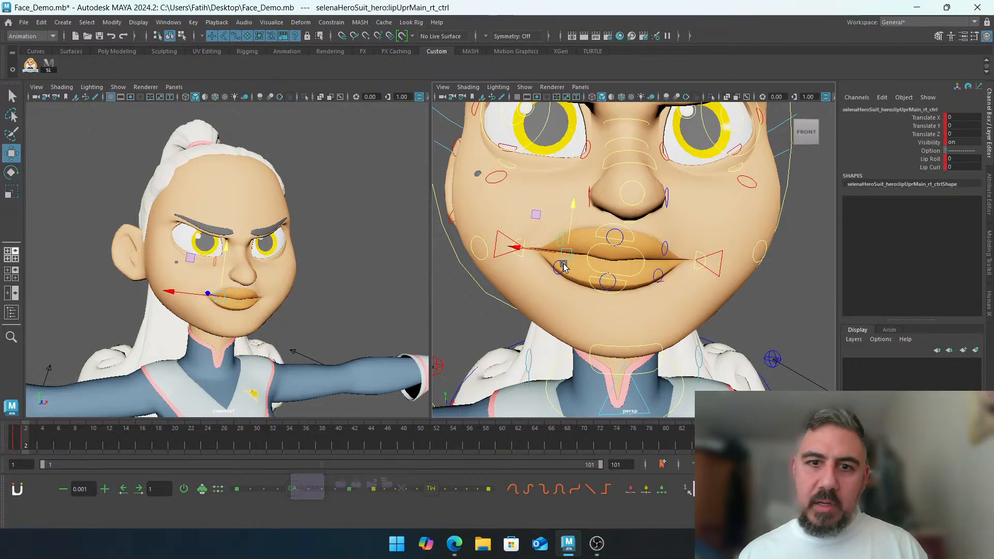
{"action": "left_click", "coordinate": [562, 270]}
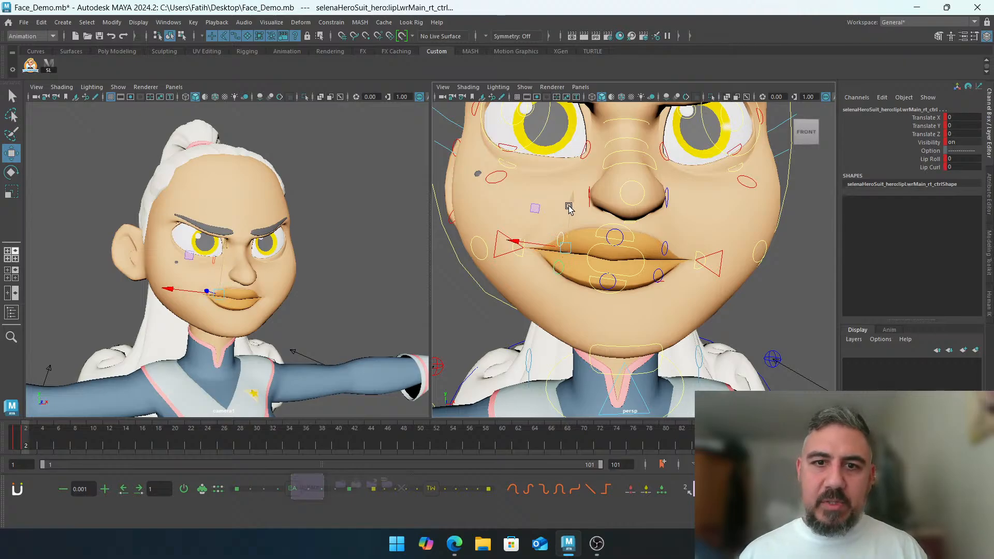
{"action": "left_click_drag", "start_coordinate": [569, 207], "coordinate": [571, 198]}
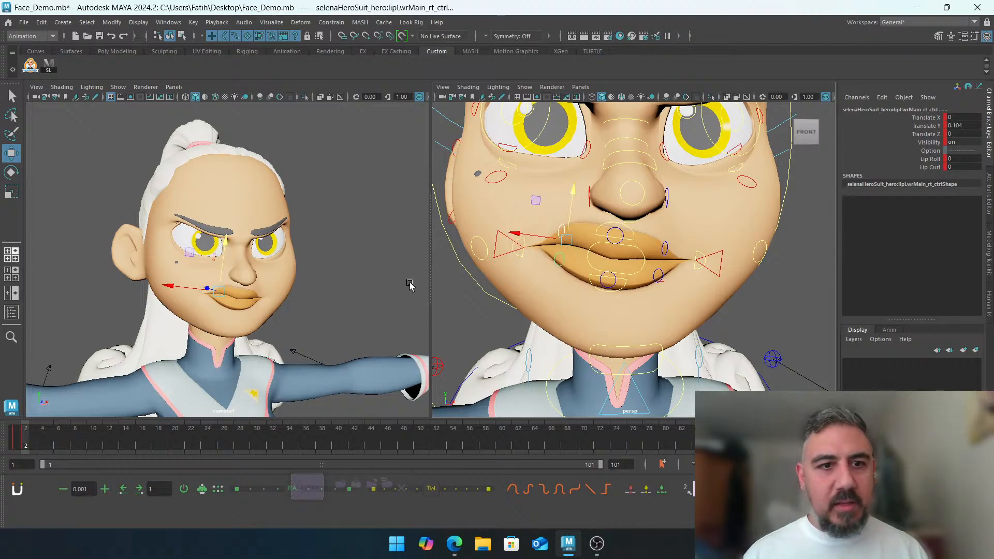
{"action": "left_click", "coordinate": [409, 285]}
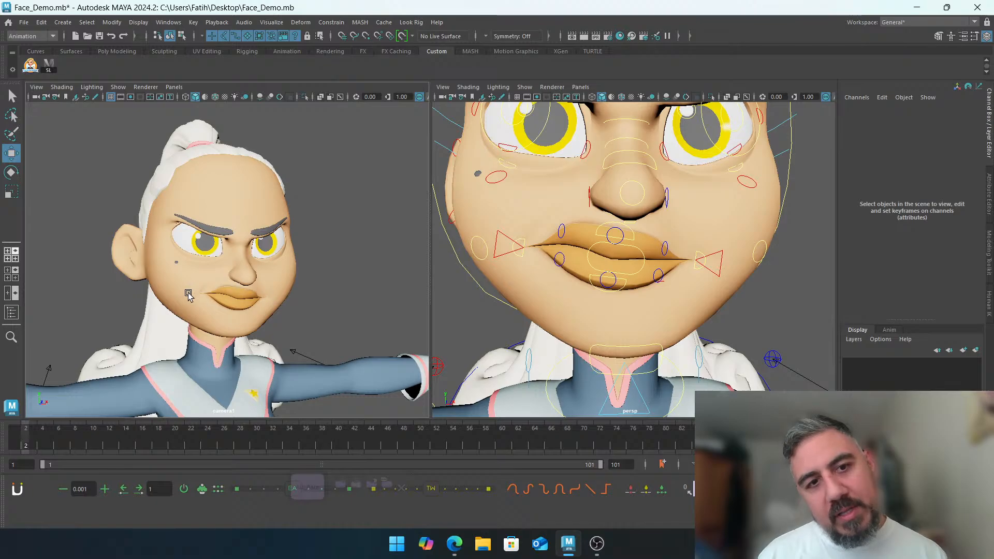
Adjust the Translate Y of the character's left upper and lower main lip controls together
{"action": "left_click", "coordinate": [667, 248]}
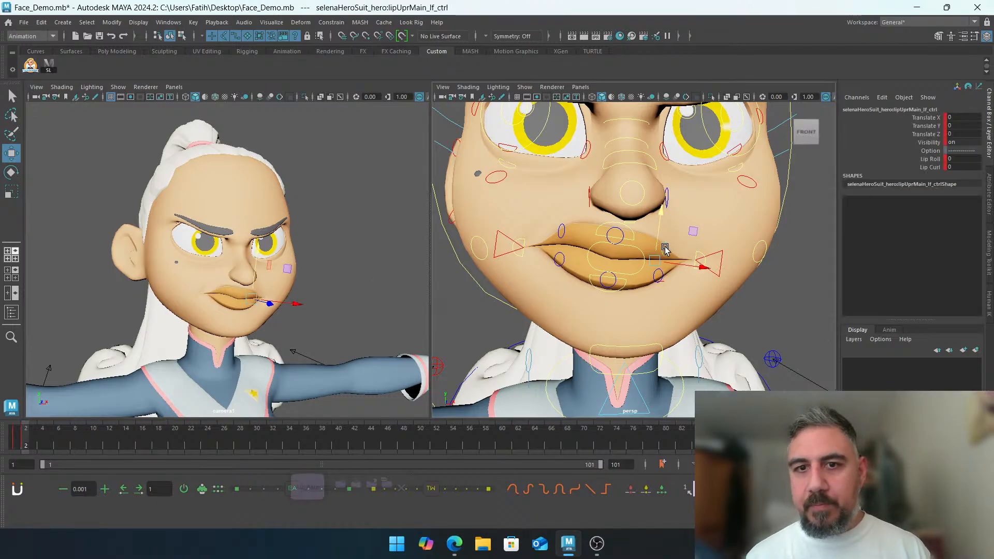
{"action": "left_click", "coordinate": [659, 280]}
{"action": "left_click", "coordinate": [663, 206]}
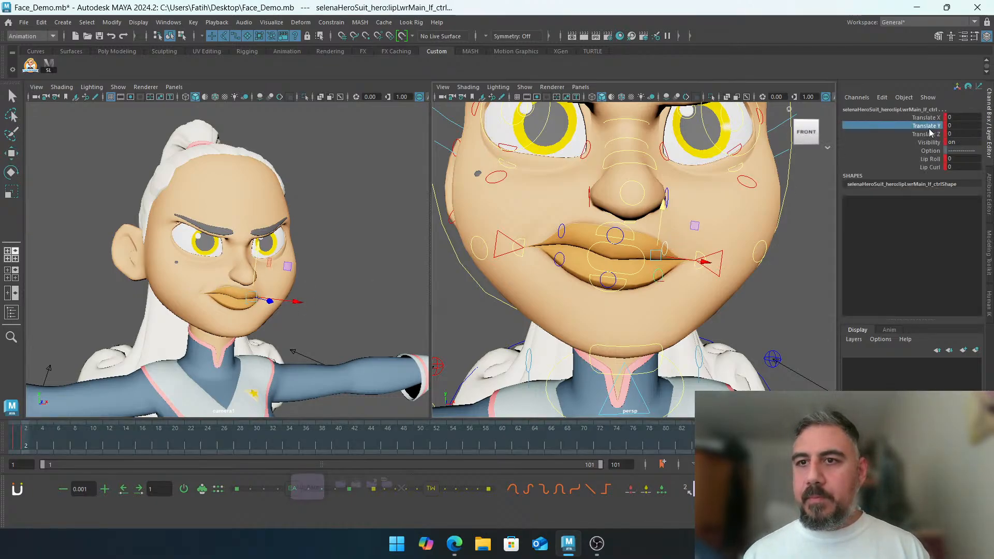
{"action": "middle_click_drag", "start_coordinate": [679, 191], "coordinate": [696, 232]}
Lower the left lip corner root control to about -0.147 in Translate Y and rotate it to about -23.08 in Z
{"action": "left_click", "coordinate": [707, 256]}
{"action": "key", "text": "e"}
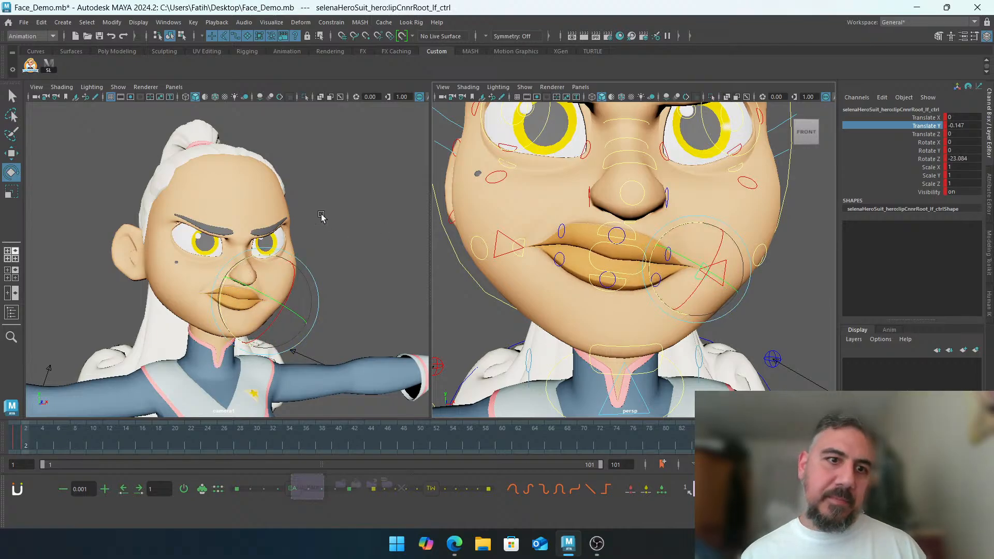
{"action": "left_click", "coordinate": [298, 293]}
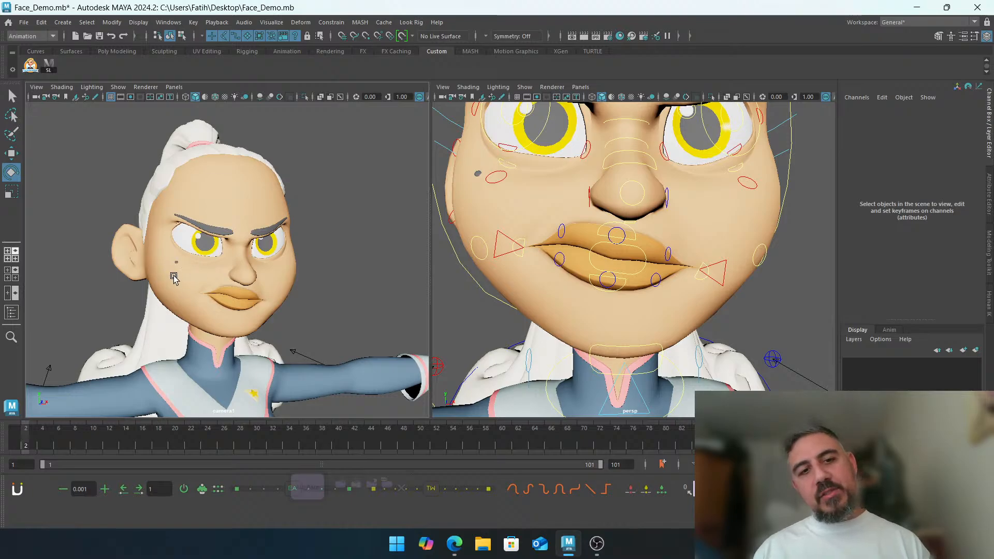
Set Cheek Puff to -2 on the character's left cheek control
{"action": "middle_click_drag", "start_coordinate": [769, 231], "coordinate": [743, 239], "text": "alt"}
{"action": "left_click", "coordinate": [741, 243]}
{"action": "left_click", "coordinate": [924, 208]}
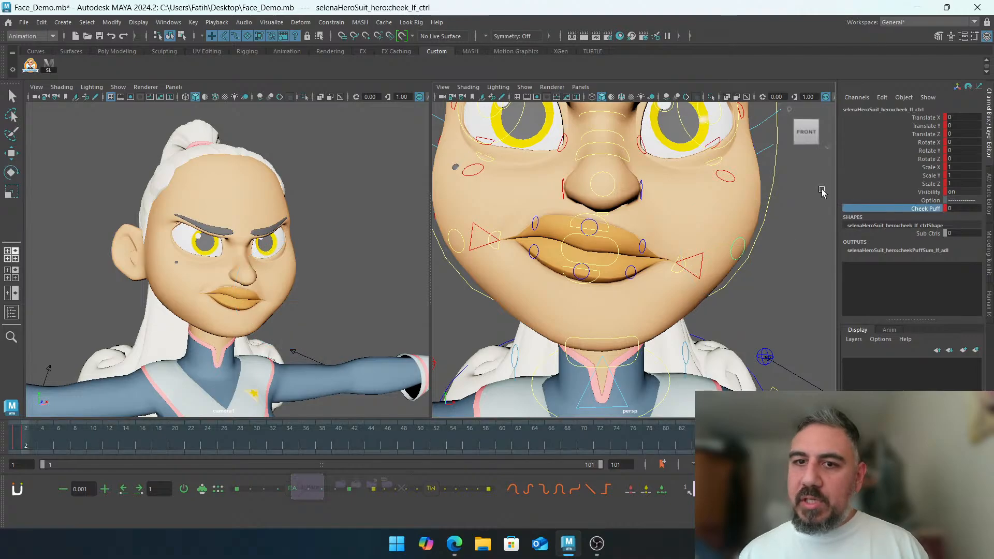
{"action": "double_click", "coordinate": [967, 208]}
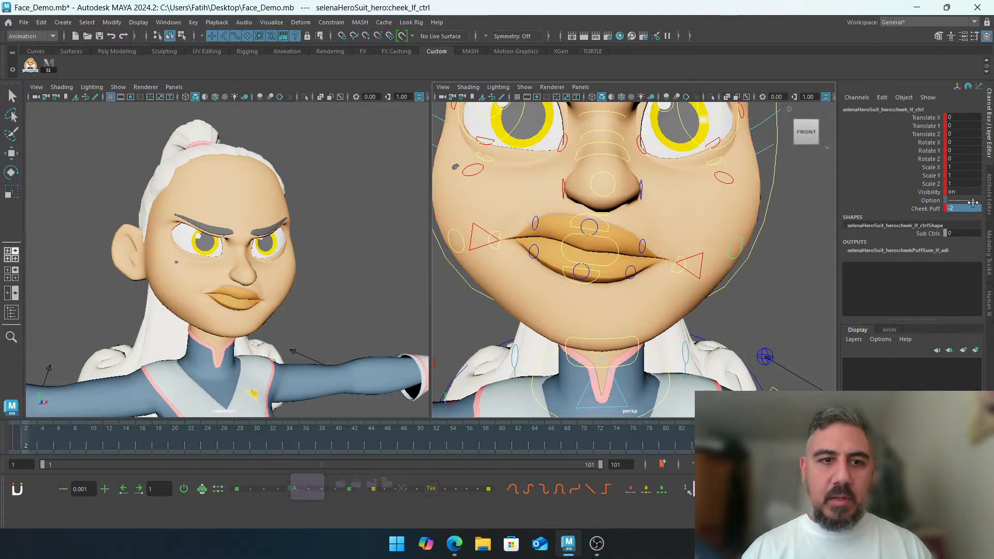
{"action": "middle_click_drag", "start_coordinate": [488, 201], "coordinate": [563, 230], "text": "alt"}
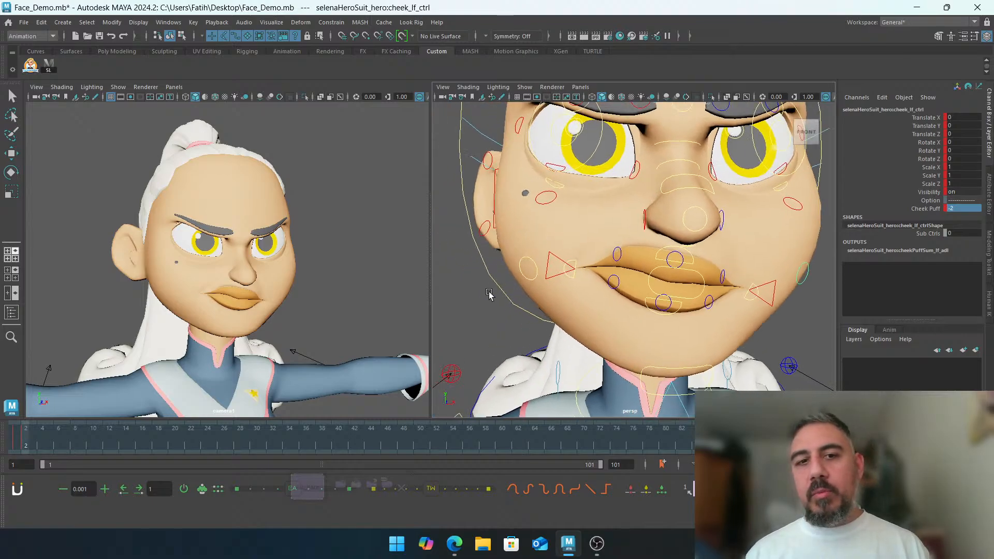
Launch the Snipping Tool and switch back to the Maya face scene
{"action": "left_click", "coordinate": [397, 543]}
{"action": "type", "text": "snippet"}
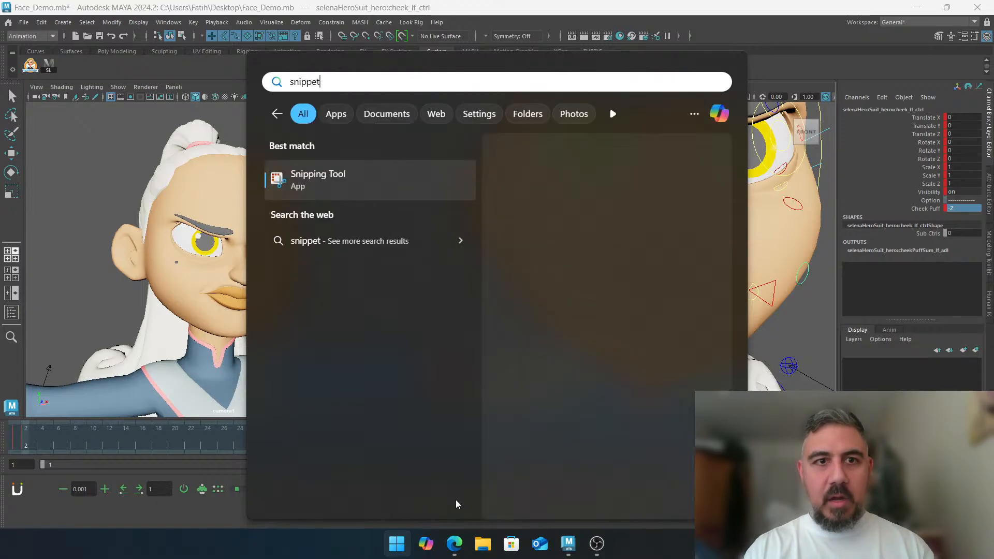
{"action": "key", "text": "Return"}
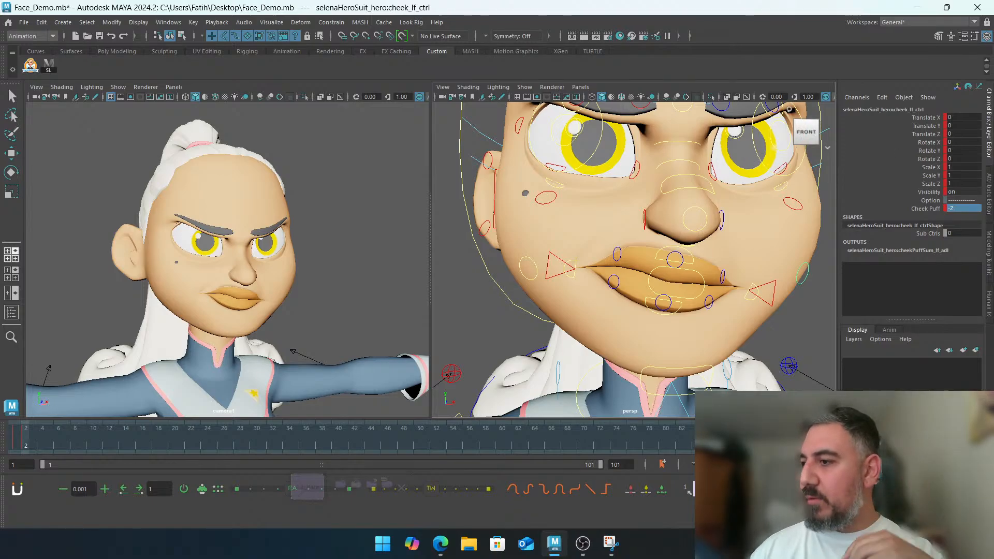
{"action": "key", "text": "alt+Tab"}
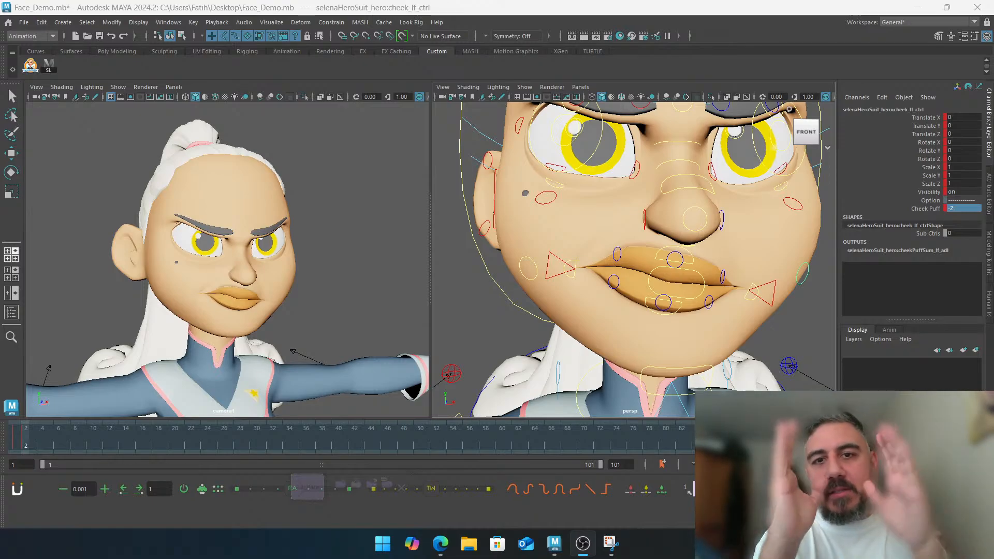
{"action": "left_click_drag", "start_coordinate": [99, 182], "coordinate": [232, 324]}
{"action": "left_click_drag", "start_coordinate": [341, 180], "coordinate": [270, 326]}
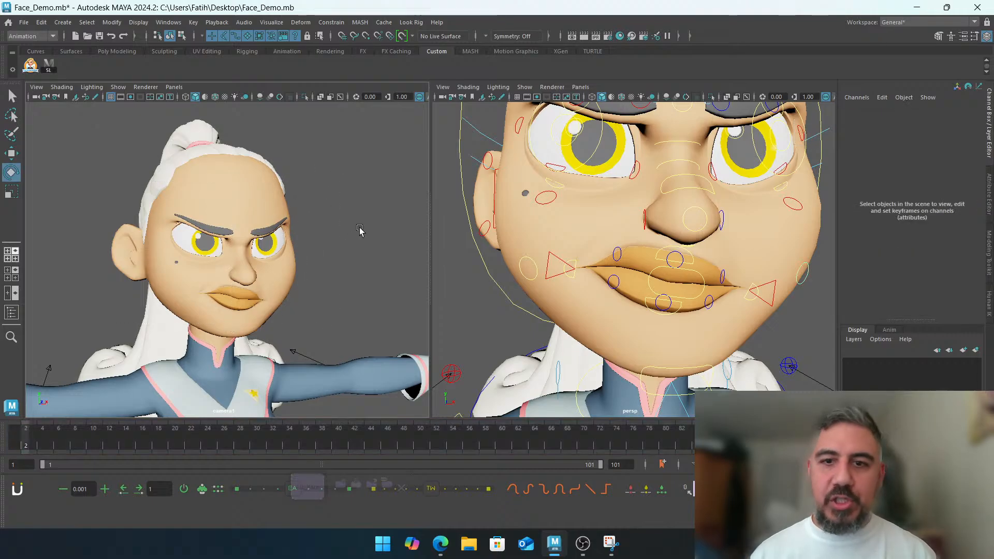
Swing the jaw control sideways to about -14.88 degrees in Rotate Z
{"action": "middle_click_drag", "start_coordinate": [815, 357], "coordinate": [758, 312], "text": "alt"}
{"action": "left_click", "coordinate": [627, 317]}
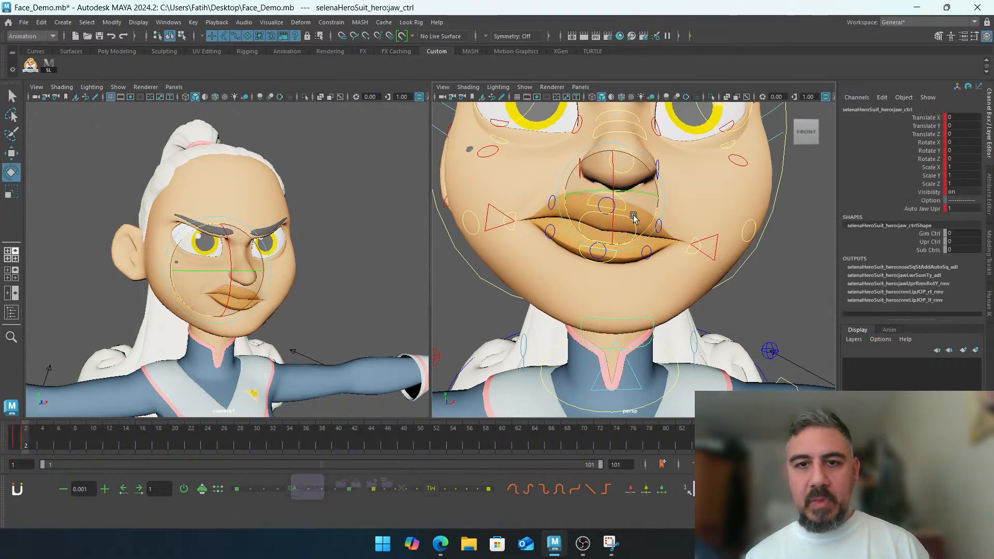
{"action": "left_click_drag", "start_coordinate": [659, 224], "coordinate": [649, 238]}
{"action": "left_click", "coordinate": [793, 252]}
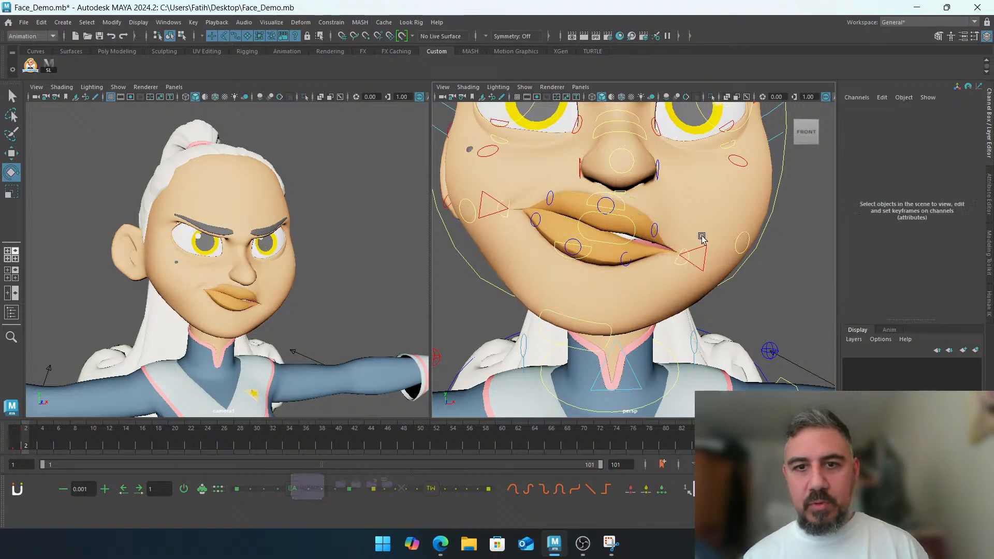
Rotate the mouth control to about 3.04 degrees in Rotate Z
{"action": "left_click", "coordinate": [635, 228]}
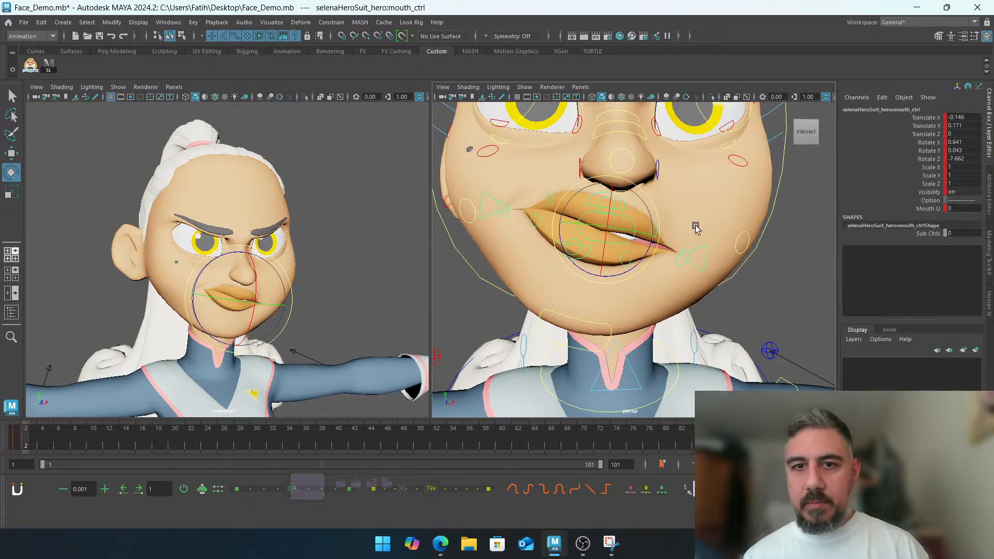
{"action": "left_click_drag", "start_coordinate": [655, 241], "coordinate": [649, 251]}
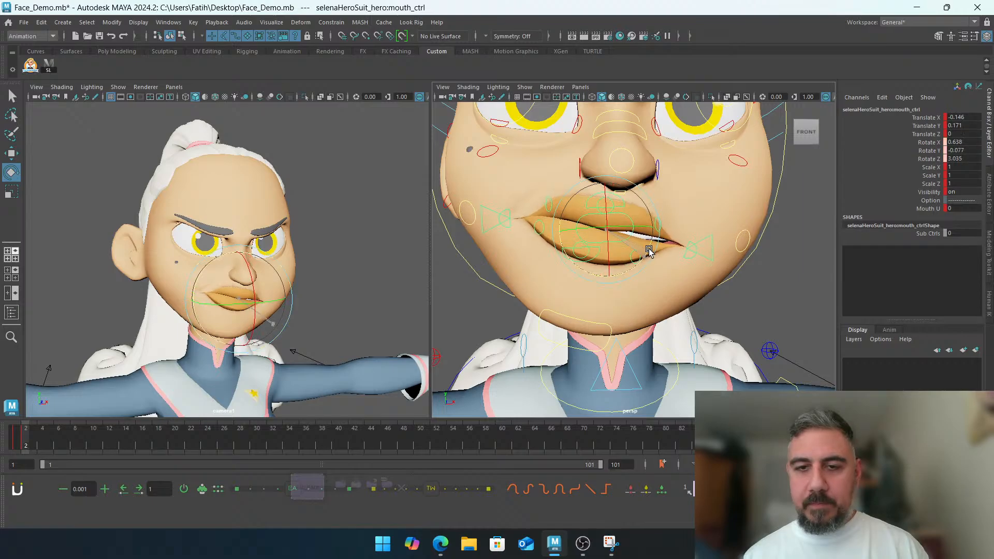
{"action": "left_click", "coordinate": [693, 222]}
Lower the character's left upper main lip control to about -0.122 in Translate Y
{"action": "left_click", "coordinate": [635, 256]}
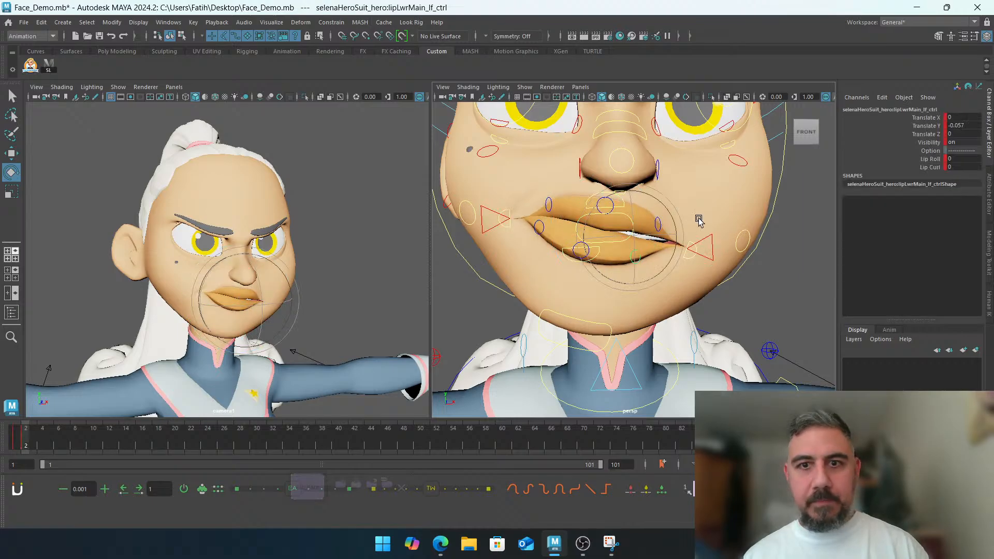
{"action": "left_click", "coordinate": [720, 229]}
{"action": "key", "text": "w"}
{"action": "left_click", "coordinate": [659, 219]}
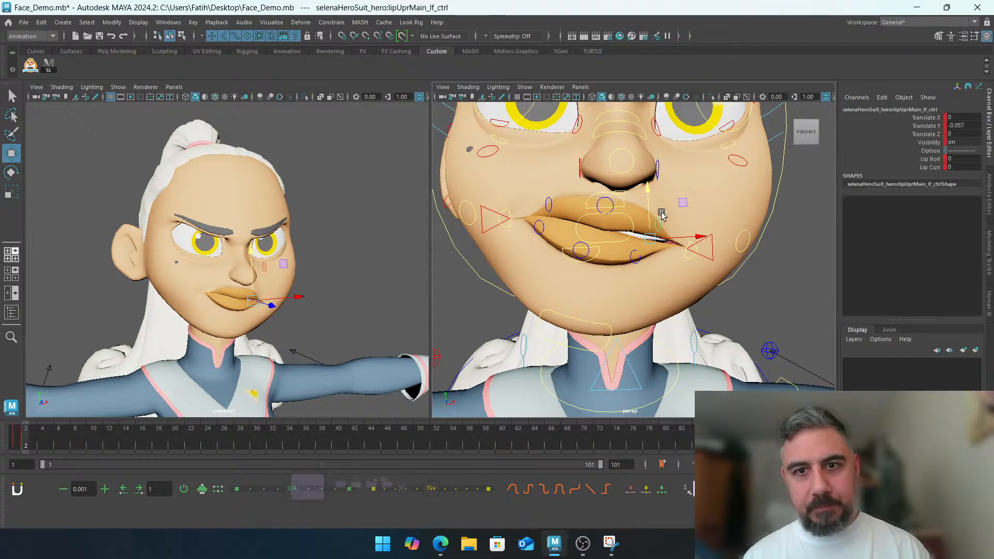
{"action": "left_click_drag", "start_coordinate": [648, 192], "coordinate": [648, 200]}
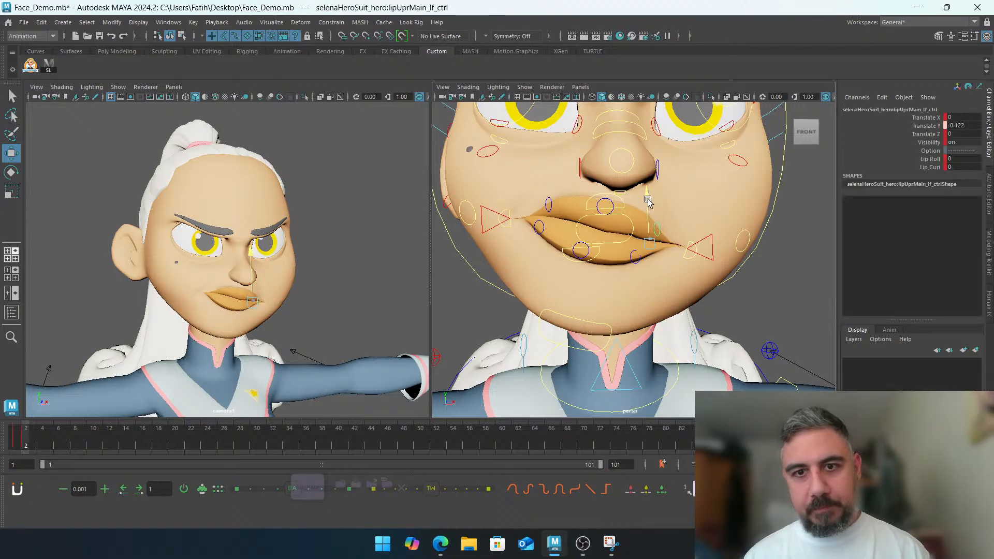
Nudge the character's left lip corner control slightly to reshape that end of the mouth
{"action": "left_click", "coordinate": [689, 247]}
{"action": "mouse_move", "coordinate": [683, 237]}
{"action": "left_mouse_down"}
{"action": "mouse_move", "coordinate": [665, 223]}
{"action": "mouse_move", "coordinate": [722, 243]}
{"action": "mouse_move", "coordinate": [644, 262]}
{"action": "mouse_move", "coordinate": [693, 248]}
{"action": "left_mouse_up"}
{"action": "key", "text": "e"}
{"action": "left_click", "coordinate": [682, 250]}
Rotate and slightly raise the character's right lip corner root control
{"action": "left_click", "coordinate": [630, 254]}
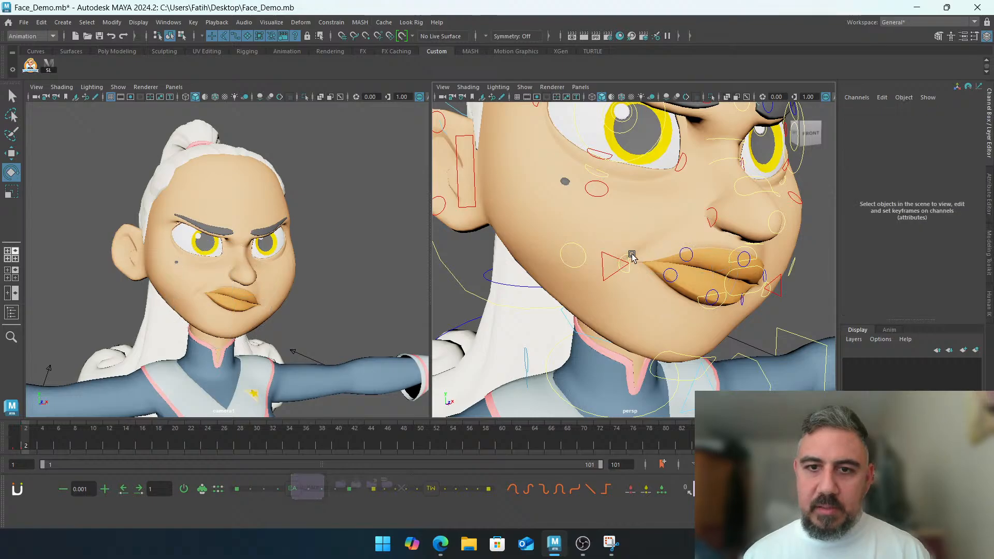
{"action": "left_click", "coordinate": [627, 253]}
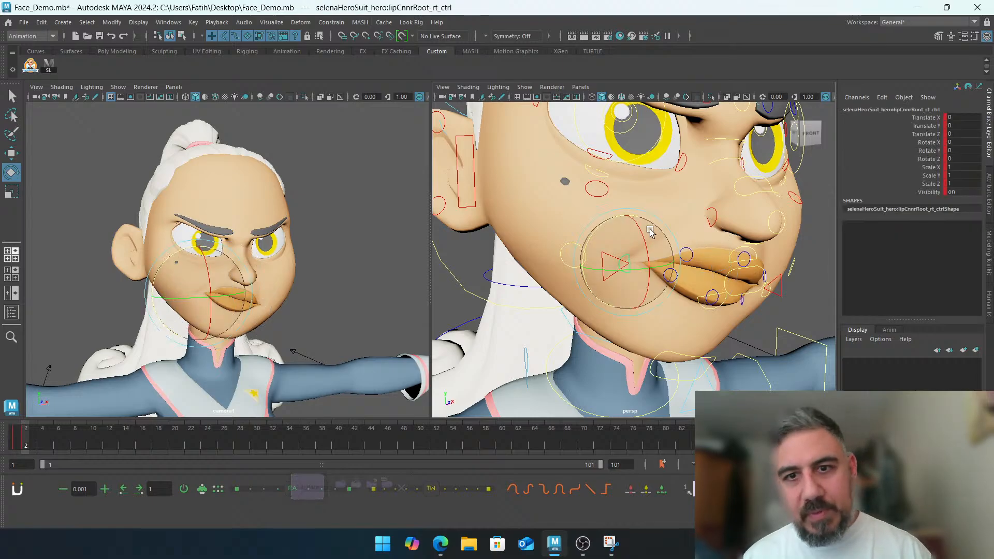
{"action": "left_click_drag", "start_coordinate": [610, 224], "coordinate": [640, 220]}
{"action": "key", "text": "w"}
{"action": "left_click", "coordinate": [304, 280]}
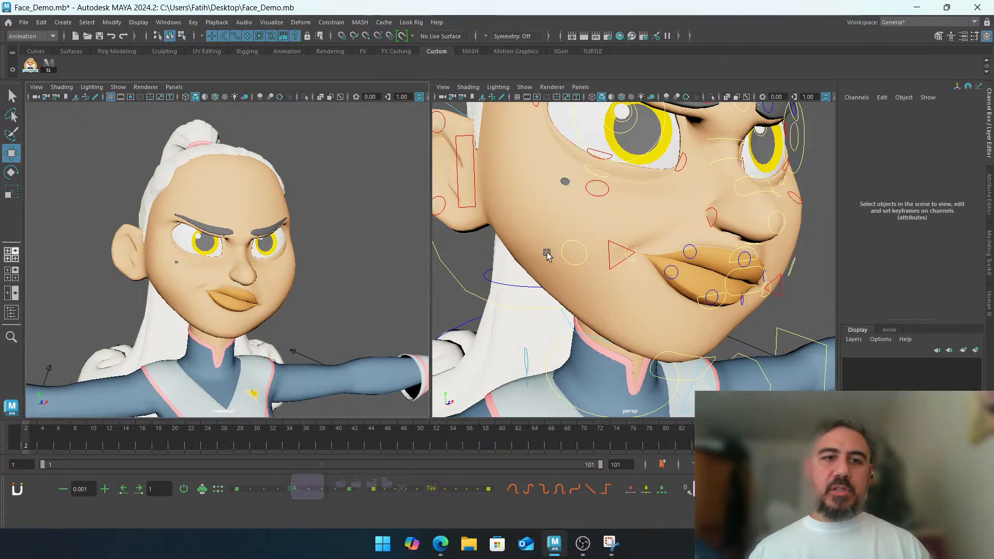
Try to tilt the nose tip control to about -19.36 degrees in Rotate Z
{"action": "left_click_drag", "start_coordinate": [690, 231], "coordinate": [569, 273], "text": "alt"}
{"action": "right_click_drag", "start_coordinate": [569, 274], "coordinate": [671, 273], "text": "alt"}
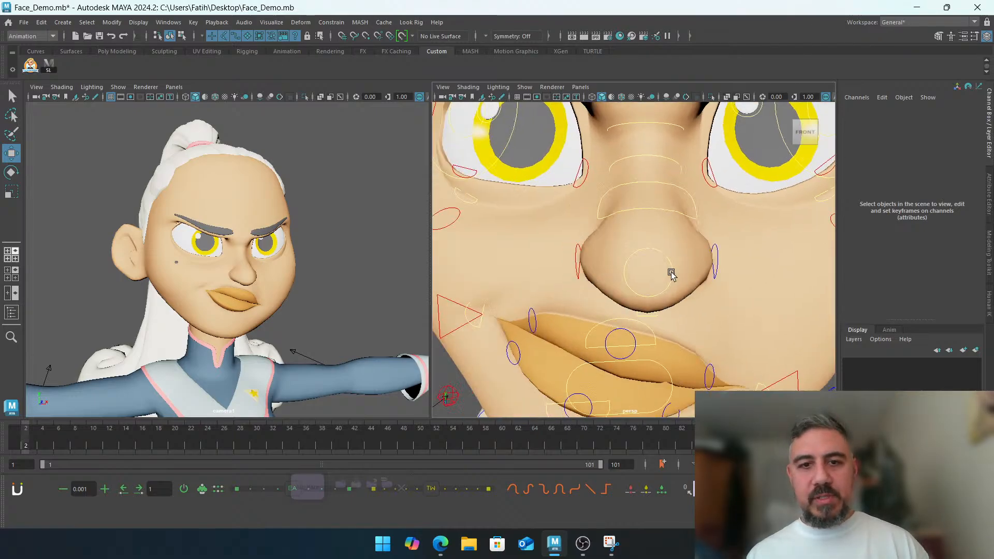
{"action": "left_click_drag", "start_coordinate": [671, 274], "coordinate": [640, 262], "text": "alt"}
{"action": "left_click", "coordinate": [709, 250]}
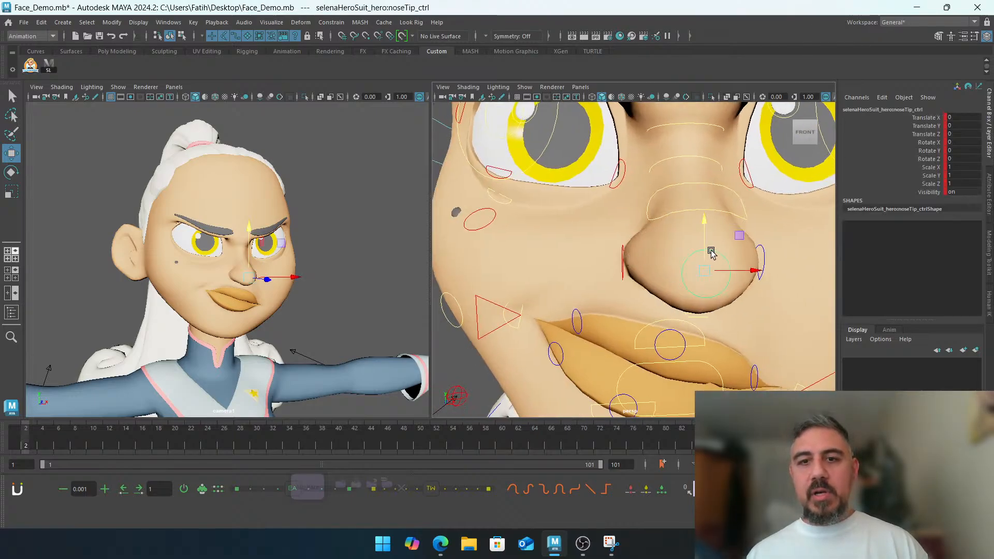
{"action": "right_click_drag", "start_coordinate": [750, 265], "coordinate": [659, 249], "text": "alt"}
{"action": "mouse_move", "coordinate": [659, 249]}
{"action": "left_mouse_down", "text": "alt"}
{"action": "mouse_move", "coordinate": [623, 268]}
{"action": "mouse_move", "coordinate": [667, 253]}
{"action": "left_mouse_up", "text": "alt"}
{"action": "key", "text": "e"}
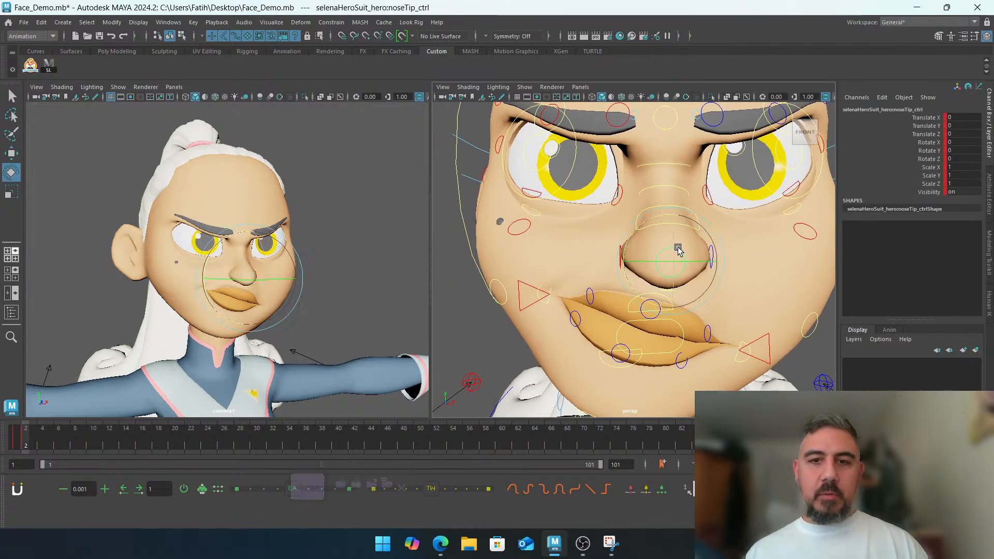
{"action": "left_click_drag", "start_coordinate": [707, 299], "coordinate": [692, 303]}
{"action": "key", "text": "ctrl+z"}
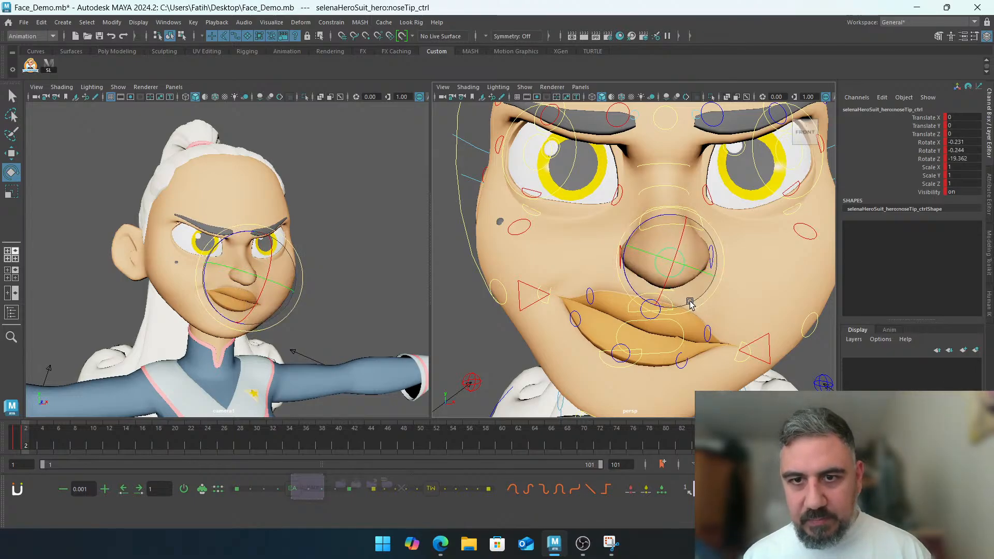
Try to tilt the main nose control to about -9.18 degrees in Rotate Z and shift it to about -0.065 in Translate X
{"action": "left_click", "coordinate": [670, 226]}
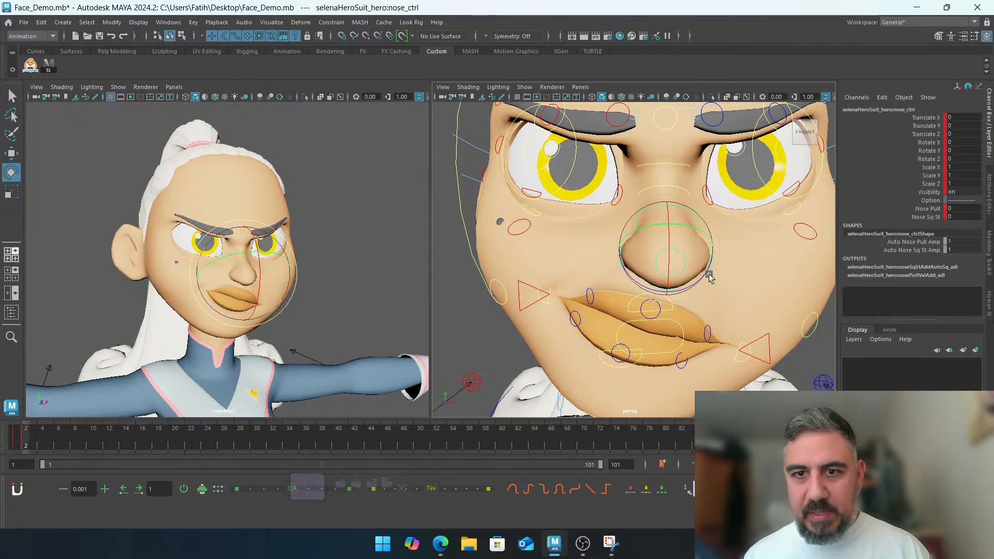
{"action": "left_click_drag", "start_coordinate": [708, 280], "coordinate": [664, 165]}
{"action": "key", "text": "w"}
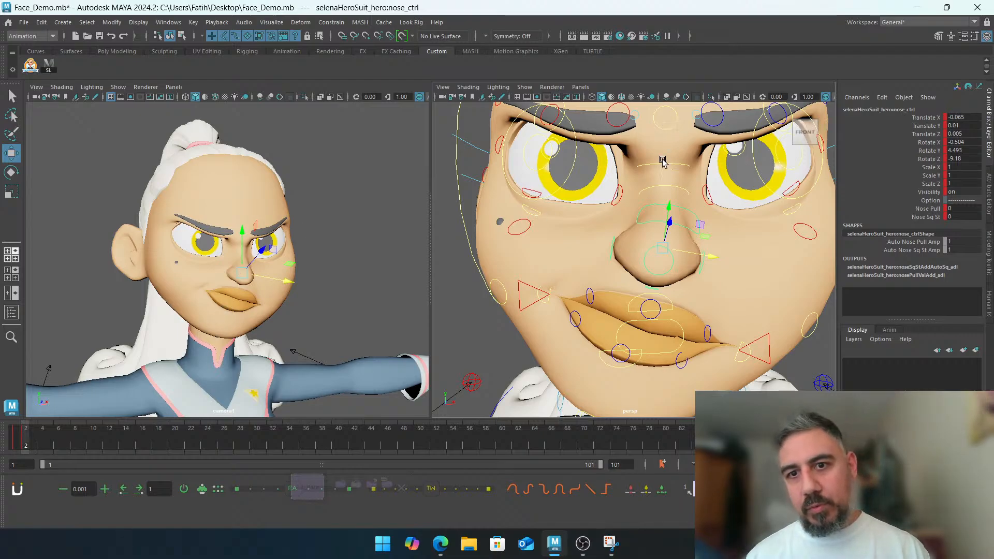
{"action": "key", "text": "ctrl+z"}
{"action": "key", "text": "ctrl+z"}
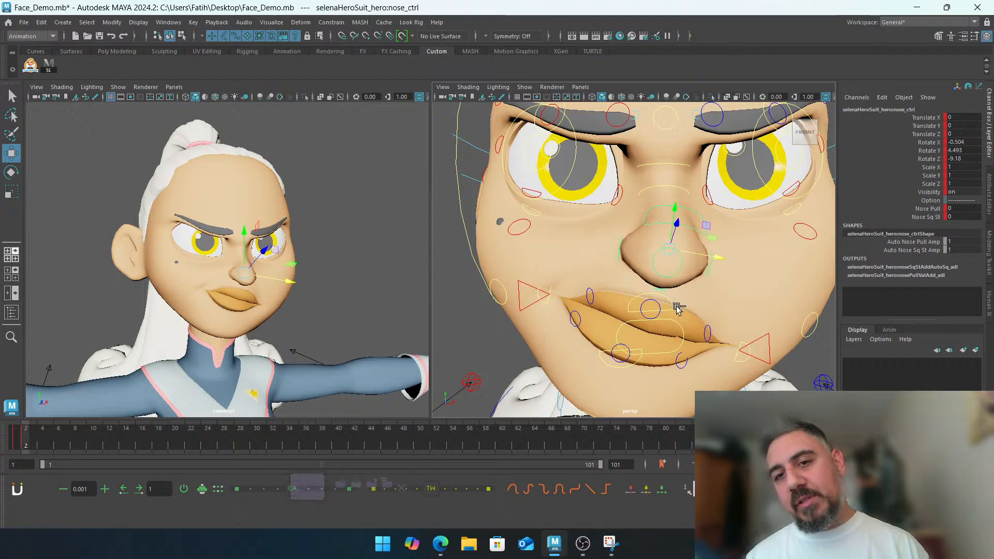
Rotate the main nose control slightly to angle the nose
{"action": "key", "text": "e"}
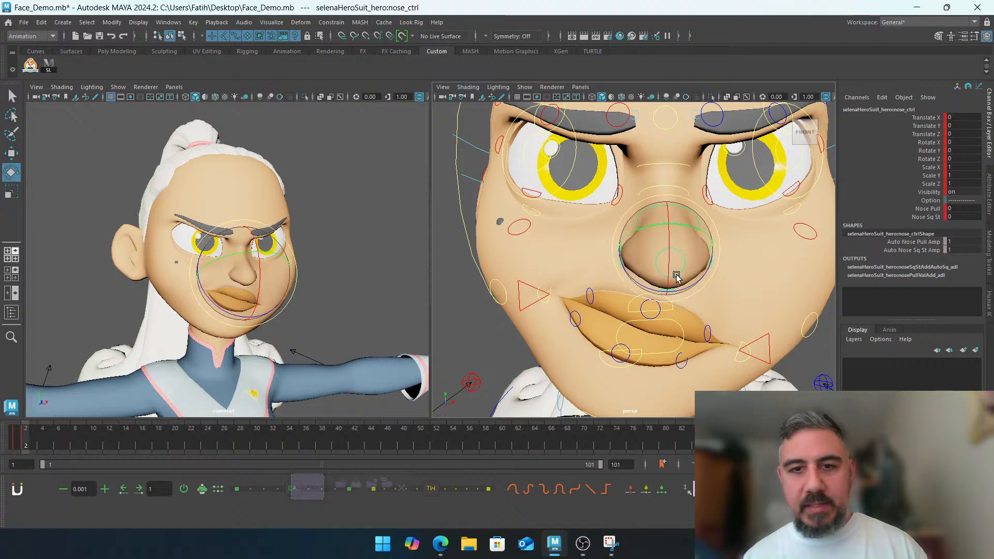
{"action": "left_click_drag", "start_coordinate": [680, 292], "coordinate": [708, 259]}
{"action": "key", "text": "w"}
{"action": "left_click", "coordinate": [505, 264]}
Set Nose Flare to 6.9 on the character's right nostril control
{"action": "left_click_drag", "start_coordinate": [554, 244], "coordinate": [601, 250], "text": "alt"}
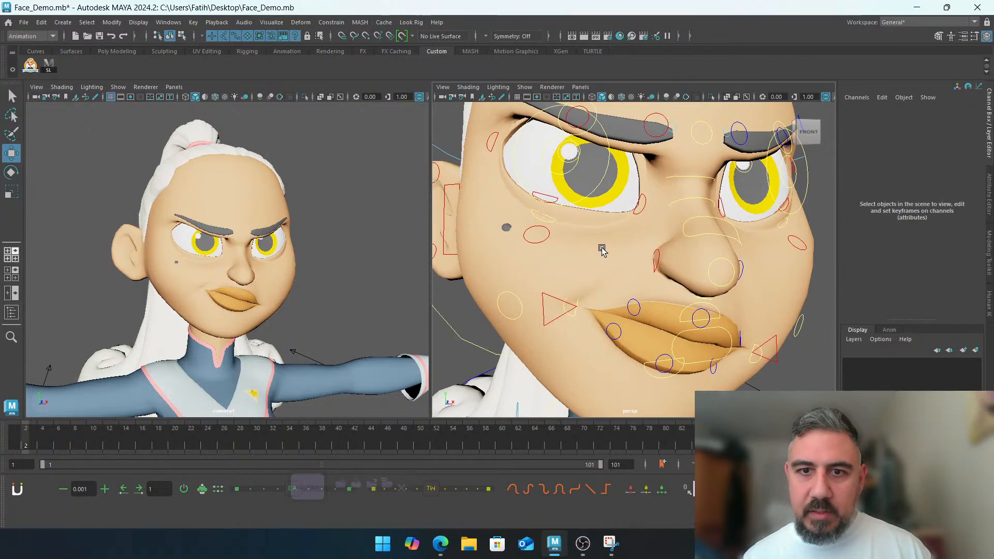
{"action": "left_click", "coordinate": [656, 261]}
{"action": "key", "text": "e"}
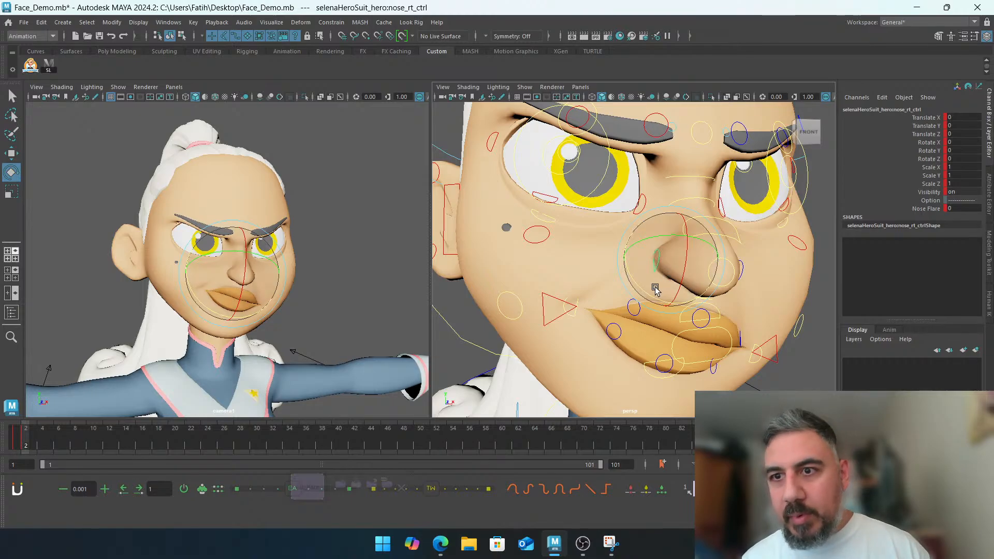
{"action": "left_click", "coordinate": [849, 208]}
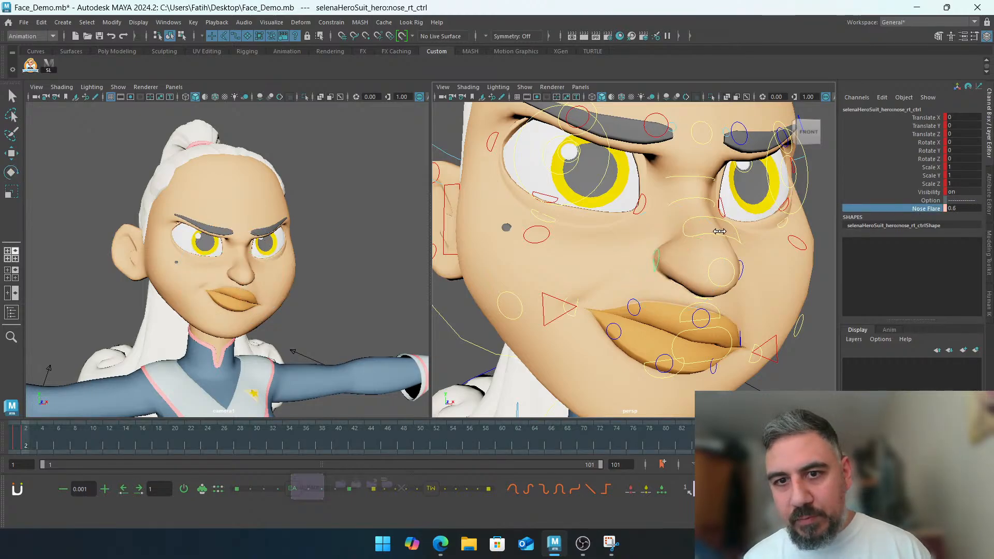
{"action": "middle_click_drag", "start_coordinate": [720, 231], "coordinate": [747, 229]}
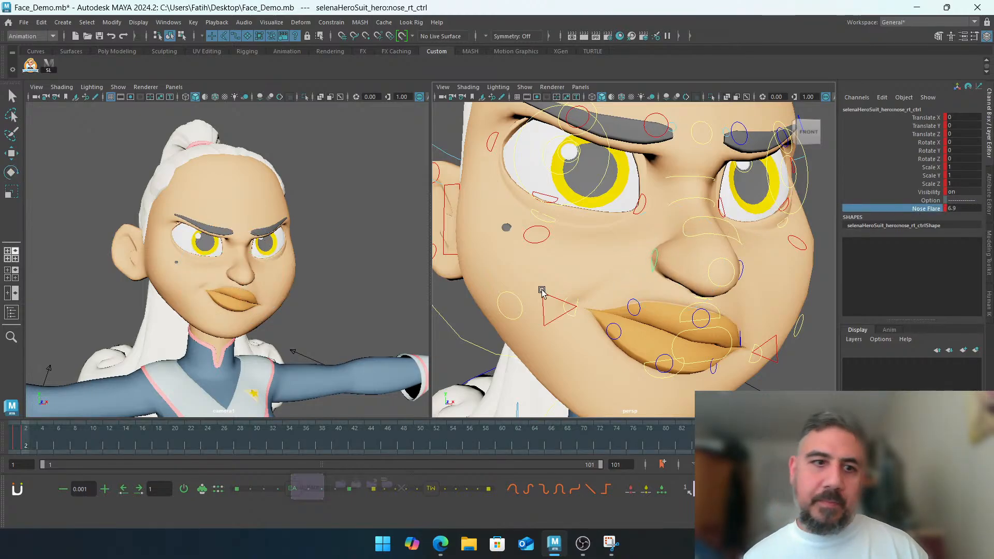
{"action": "left_click", "coordinate": [317, 219]}
Set Cheek Puff to 8.4 on the character's right cheek control
{"action": "left_click_drag", "start_coordinate": [617, 196], "coordinate": [591, 182], "text": "alt"}
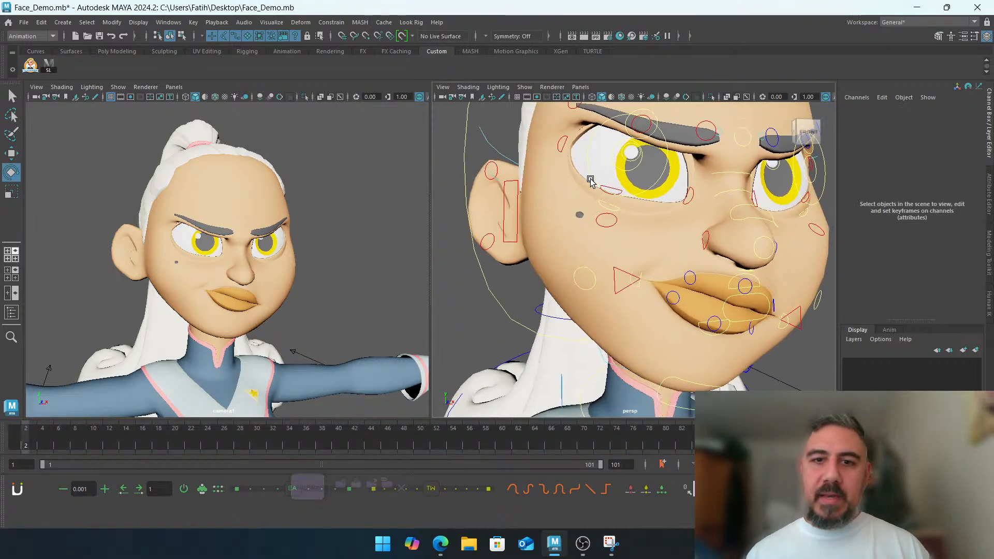
{"action": "left_click", "coordinate": [595, 277]}
{"action": "left_click", "coordinate": [907, 208]}
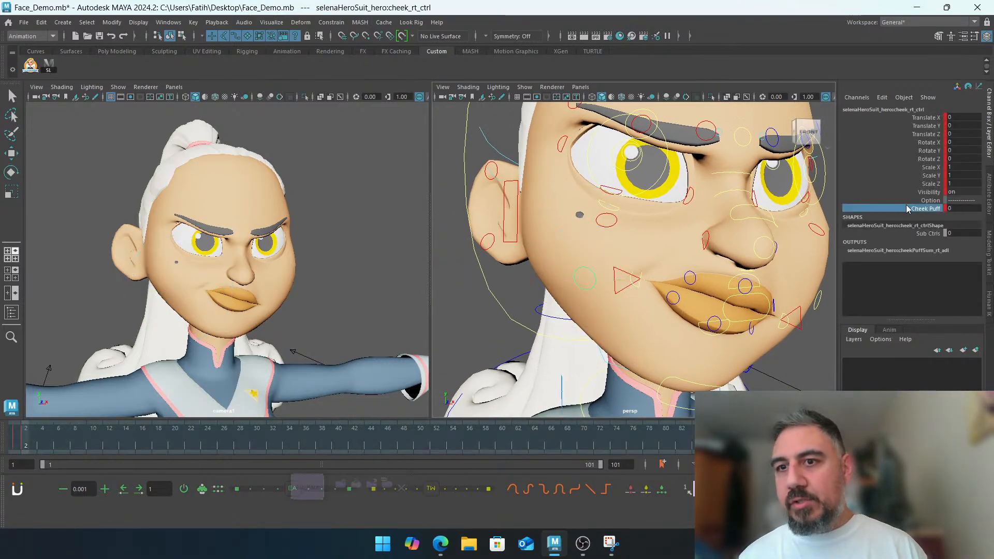
{"action": "middle_click_drag", "start_coordinate": [625, 194], "coordinate": [660, 192]}
{"action": "mouse_move", "coordinate": [640, 201]}
{"action": "left_mouse_down", "text": "alt"}
{"action": "mouse_move", "coordinate": [650, 206]}
{"action": "mouse_move", "coordinate": [632, 202]}
{"action": "left_mouse_up", "text": "alt"}
{"action": "middle_click_drag", "start_coordinate": [632, 202], "coordinate": [632, 184], "text": "alt"}
{"action": "left_click_drag", "start_coordinate": [632, 184], "coordinate": [673, 207], "text": "alt"}
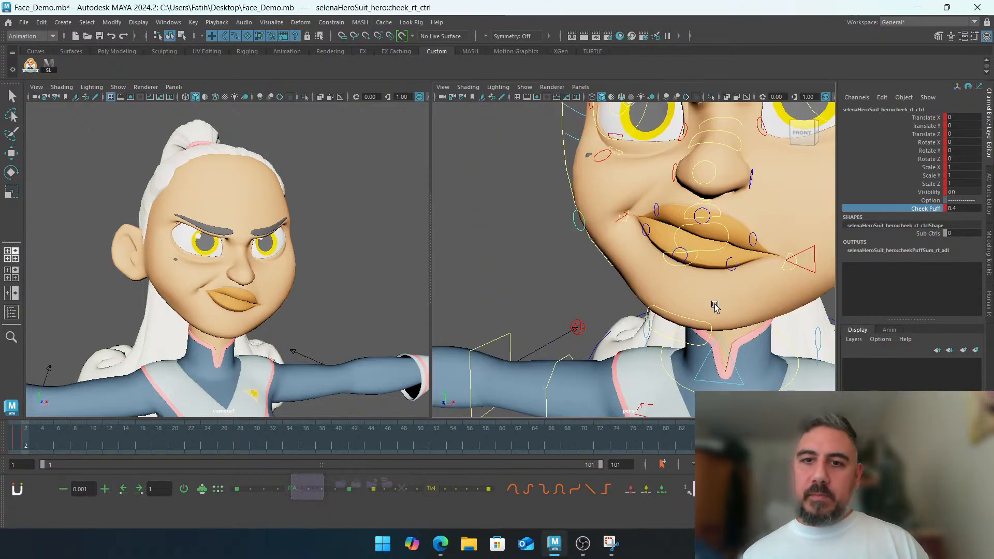
{"action": "left_click", "coordinate": [693, 320]}
{"action": "key", "text": "w"}
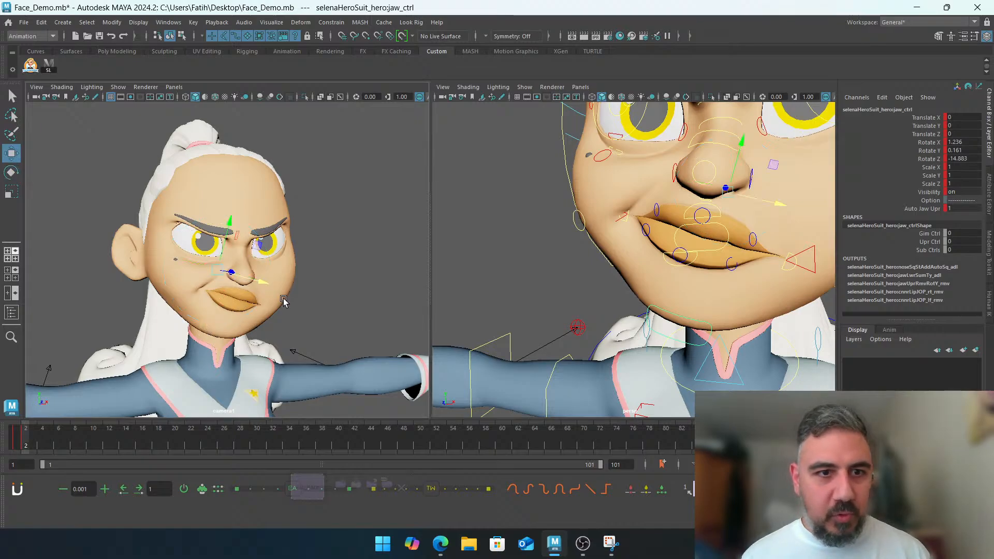
{"action": "left_click", "coordinate": [256, 283]}
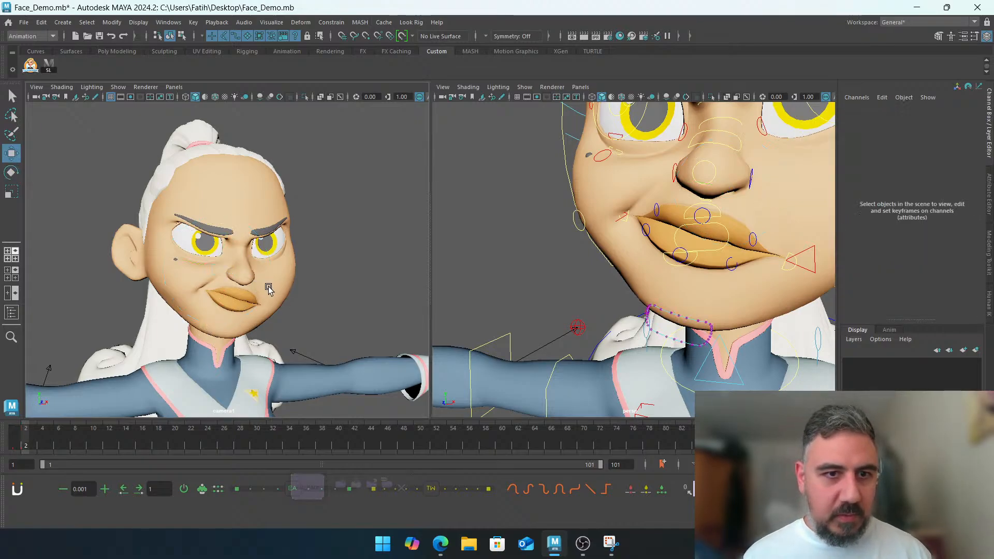
{"action": "left_click", "coordinate": [268, 286]}
{"action": "right_click", "coordinate": [254, 286]}
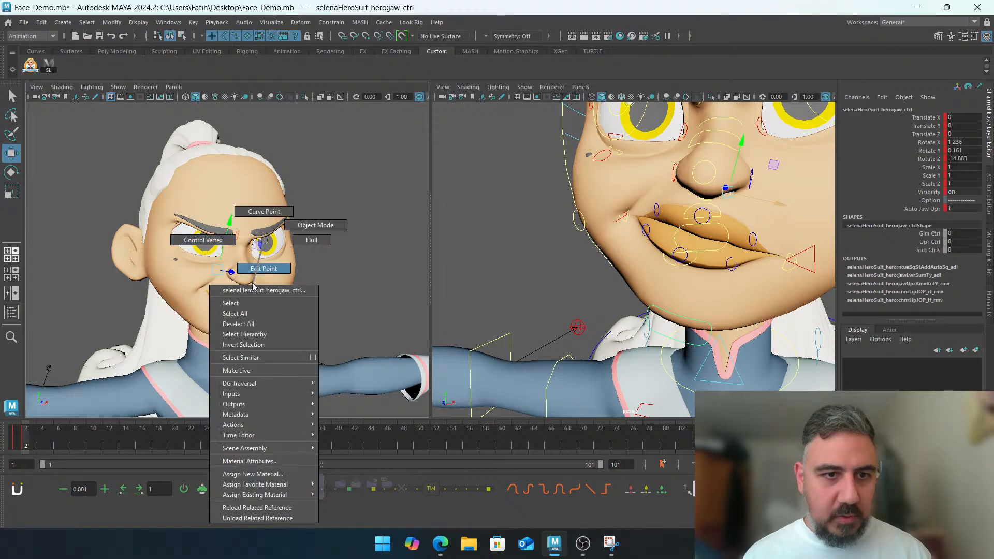
{"action": "right_click_drag", "start_coordinate": [264, 247], "coordinate": [264, 240]}
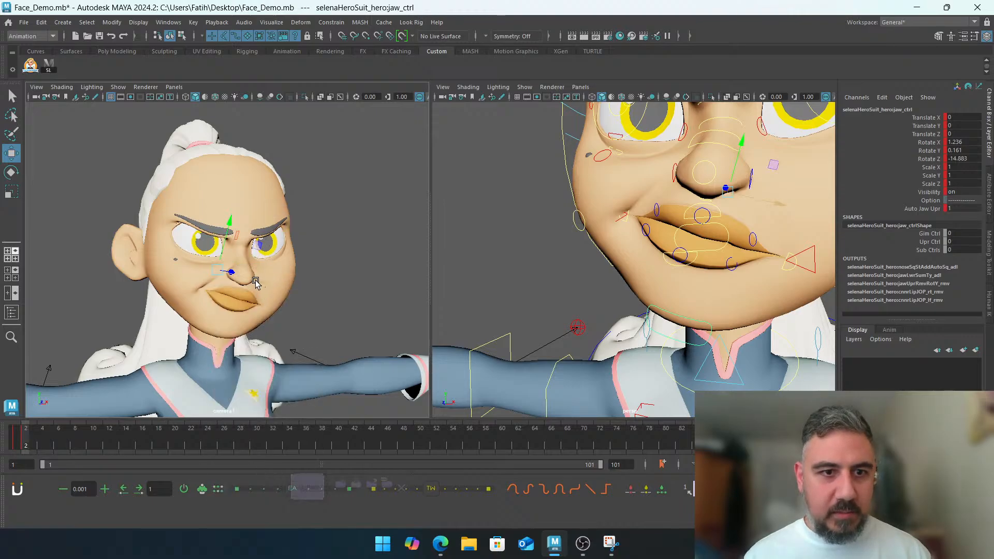
{"action": "left_click_drag", "start_coordinate": [256, 282], "coordinate": [264, 281]}
{"action": "left_click", "coordinate": [199, 302]}
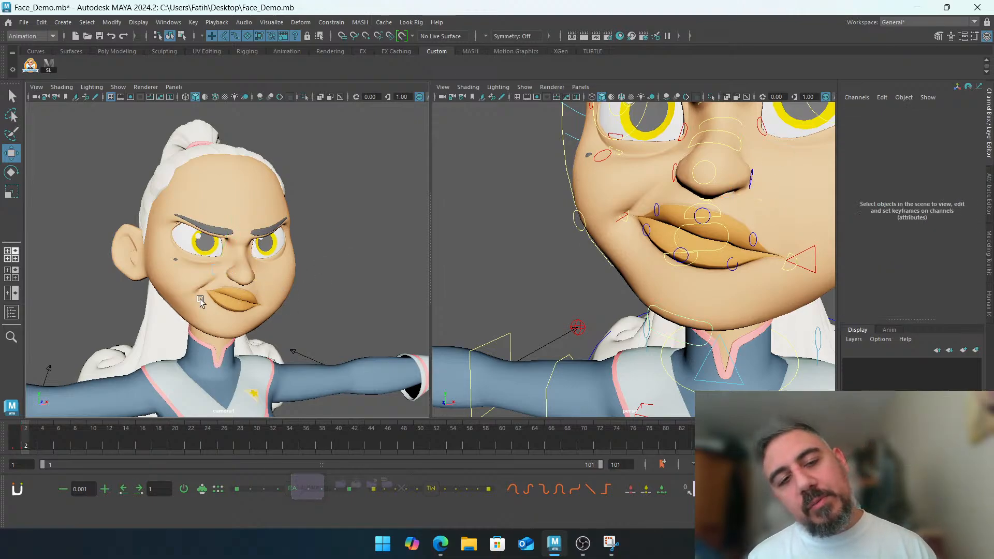
Raise the lower eyelid control of the character's right eye to about 0.235 in Translate Y and -0.01 in Translate X
{"action": "middle_click_drag", "start_coordinate": [727, 161], "coordinate": [672, 237], "text": "alt"}
{"action": "right_click_drag", "start_coordinate": [673, 237], "coordinate": [611, 258], "text": "alt"}
{"action": "mouse_move", "coordinate": [580, 243]}
{"action": "left_mouse_down", "text": "alt"}
{"action": "mouse_move", "coordinate": [614, 245]}
{"action": "mouse_move", "coordinate": [642, 218]}
{"action": "mouse_move", "coordinate": [616, 171]}
{"action": "mouse_move", "coordinate": [589, 243]}
{"action": "left_mouse_up", "text": "alt"}
{"action": "scroll", "coordinate": [615, 244], "scroll_direction": "up", "scroll_amount": 5}
{"action": "left_click", "coordinate": [624, 204]}
{"action": "scroll", "coordinate": [620, 213], "scroll_direction": "down", "scroll_amount": 2}
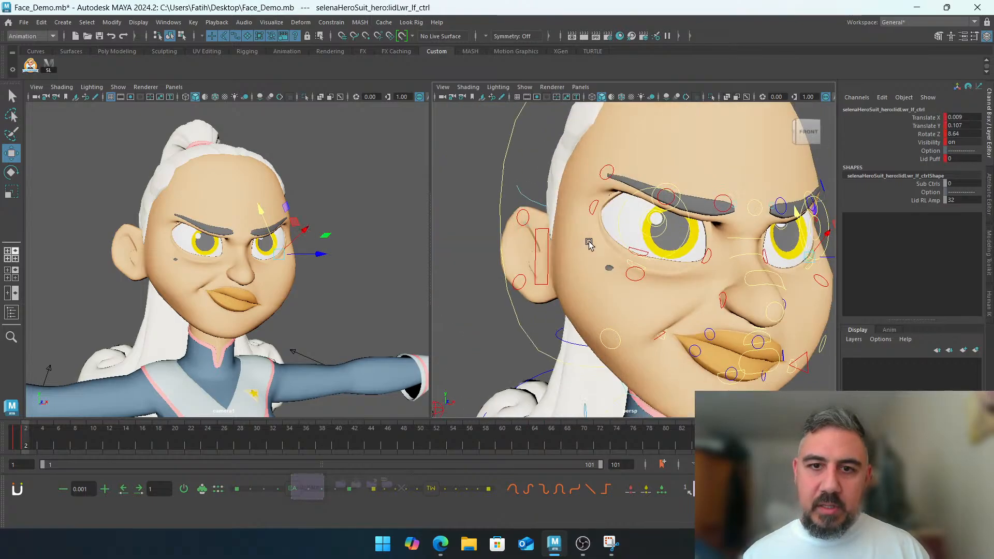
{"action": "left_click", "coordinate": [650, 250]}
{"action": "middle_click_drag", "start_coordinate": [648, 210], "coordinate": [650, 207]}
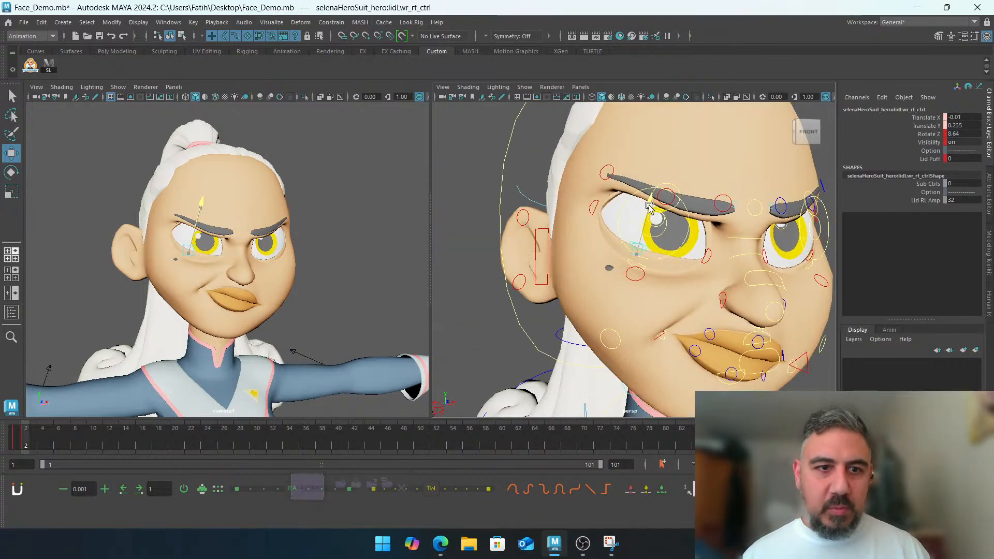
{"action": "left_click", "coordinate": [321, 248]}
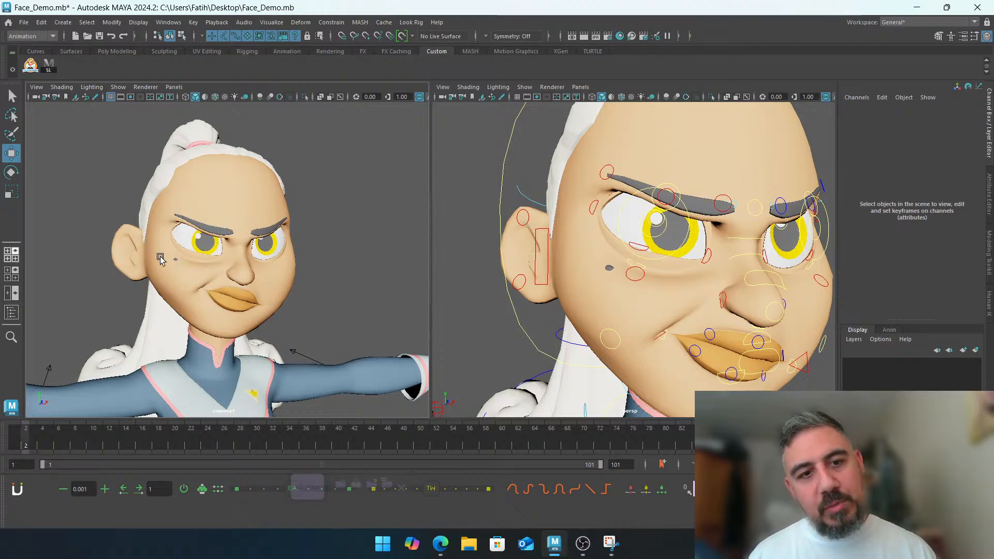
Lower the inner control of the character's left eyebrow to about -0.125 in Translate Y
{"action": "middle_click_drag", "start_coordinate": [701, 200], "coordinate": [694, 231], "text": "alt"}
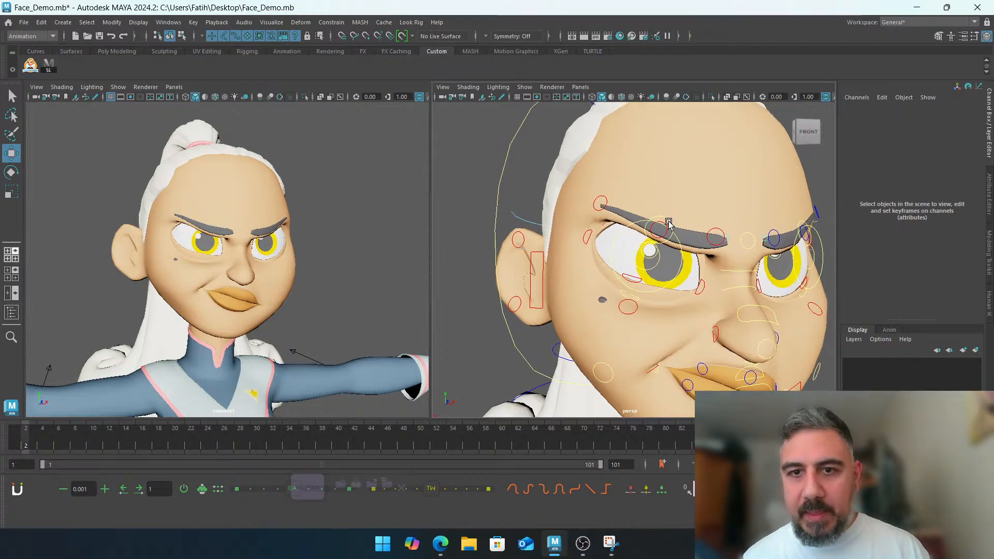
{"action": "left_click", "coordinate": [668, 223]}
{"action": "left_click_drag", "start_coordinate": [658, 184], "coordinate": [630, 226]}
{"action": "left_click", "coordinate": [623, 233]}
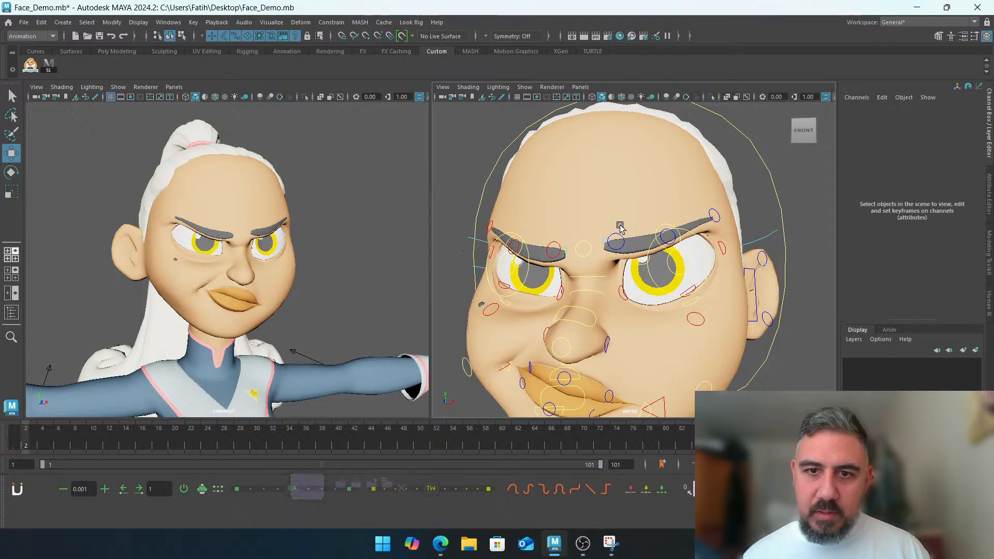
{"action": "left_click", "coordinate": [620, 226]}
{"action": "left_click", "coordinate": [926, 126]}
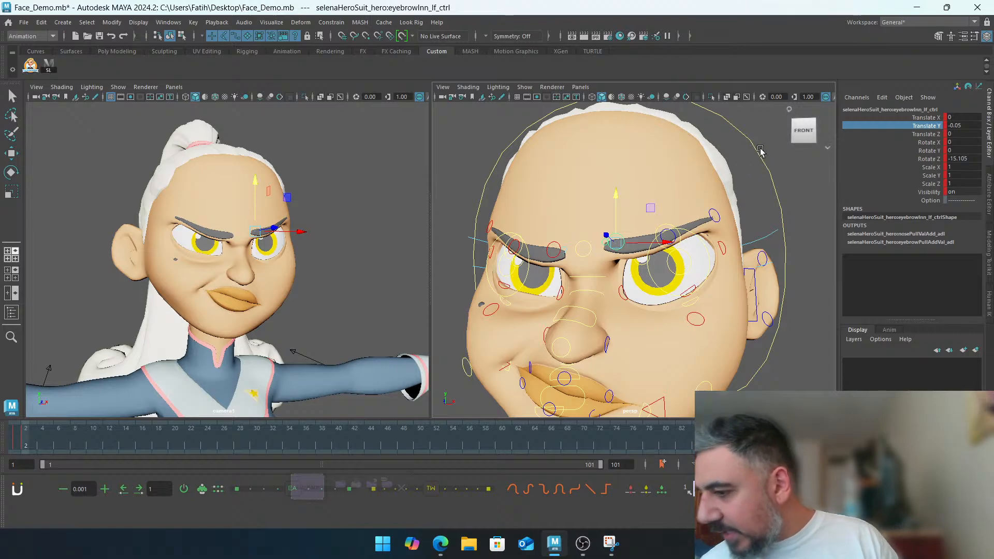
{"action": "middle_click_drag", "start_coordinate": [737, 174], "coordinate": [707, 198]}
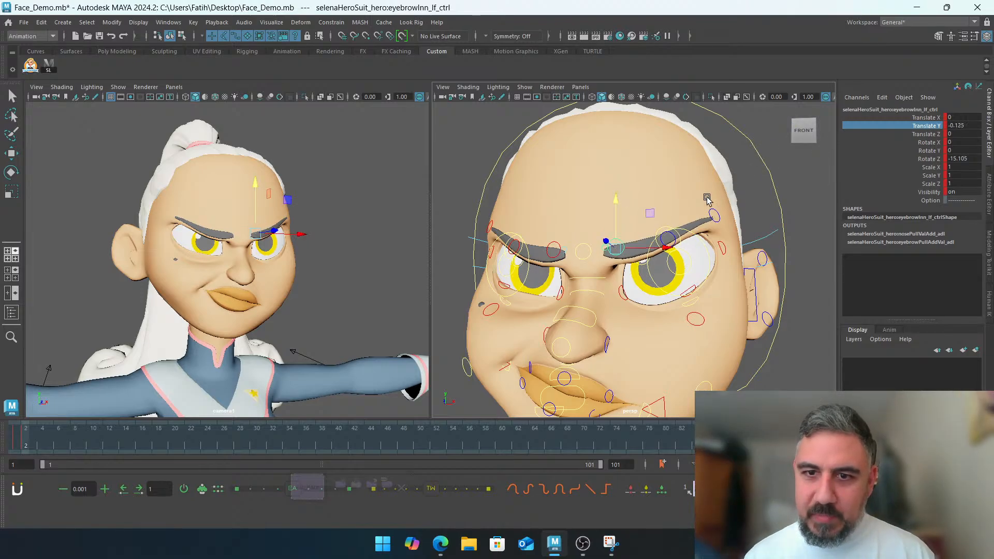
{"action": "left_click", "coordinate": [674, 237]}
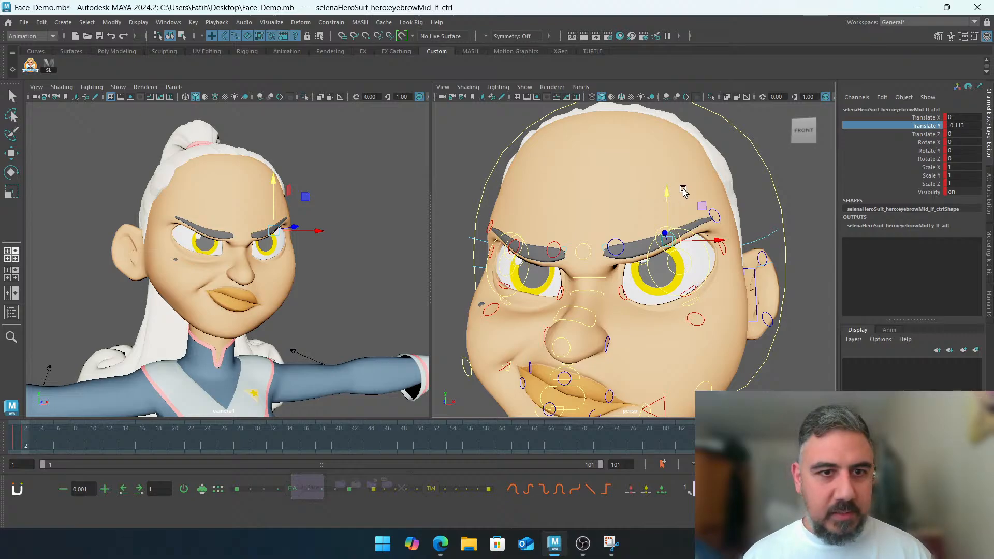
{"action": "left_click", "coordinate": [716, 218]}
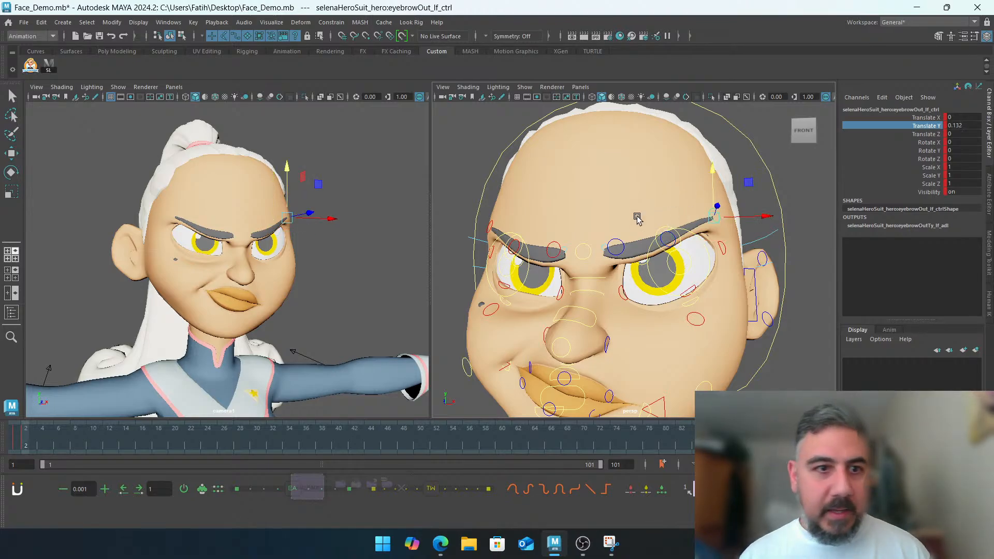
{"action": "left_click_drag", "start_coordinate": [562, 231], "coordinate": [646, 241], "text": "alt"}
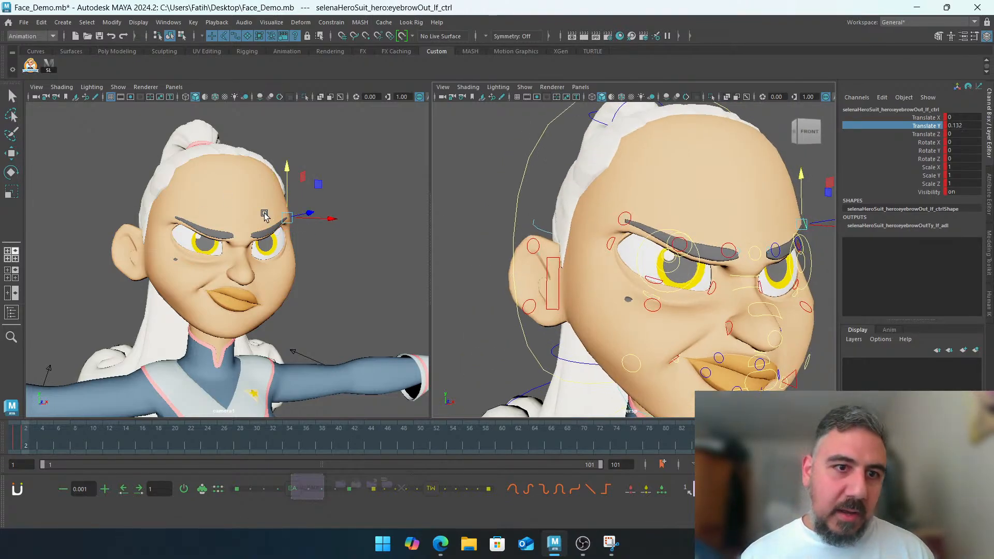
{"action": "left_click", "coordinate": [634, 209]}
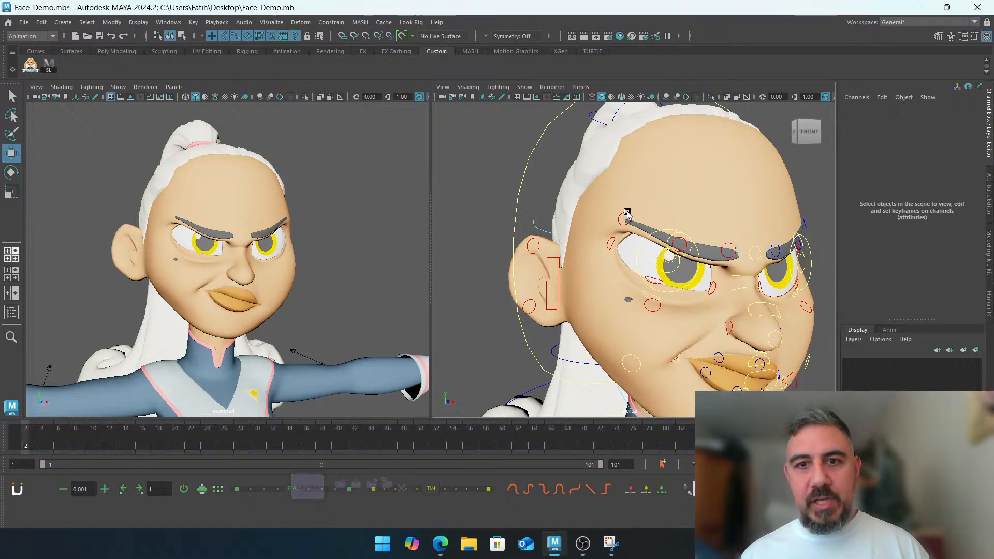
{"action": "left_click", "coordinate": [627, 215]}
{"action": "key", "text": "e"}
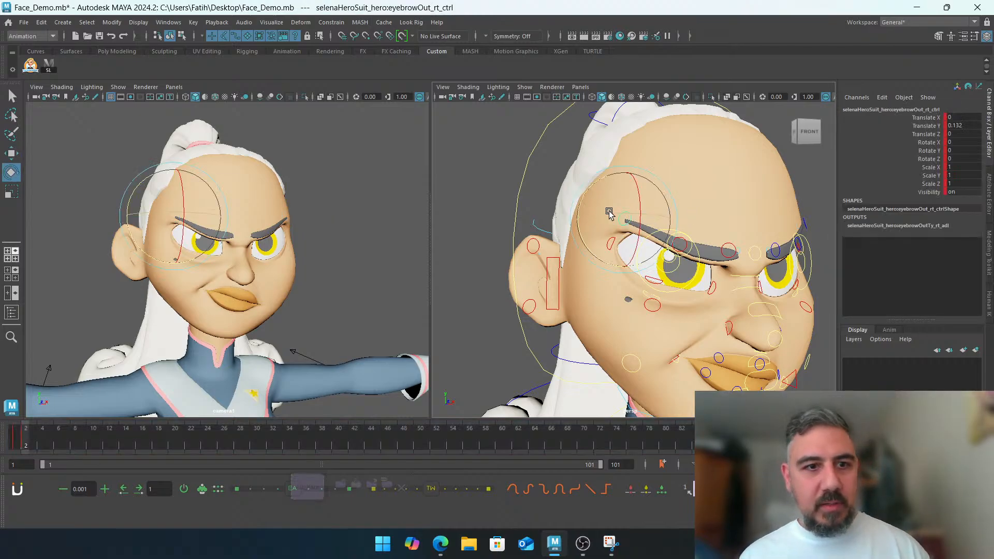
{"action": "left_click", "coordinate": [373, 213]}
{"action": "left_click_drag", "start_coordinate": [140, 191], "coordinate": [309, 289]}
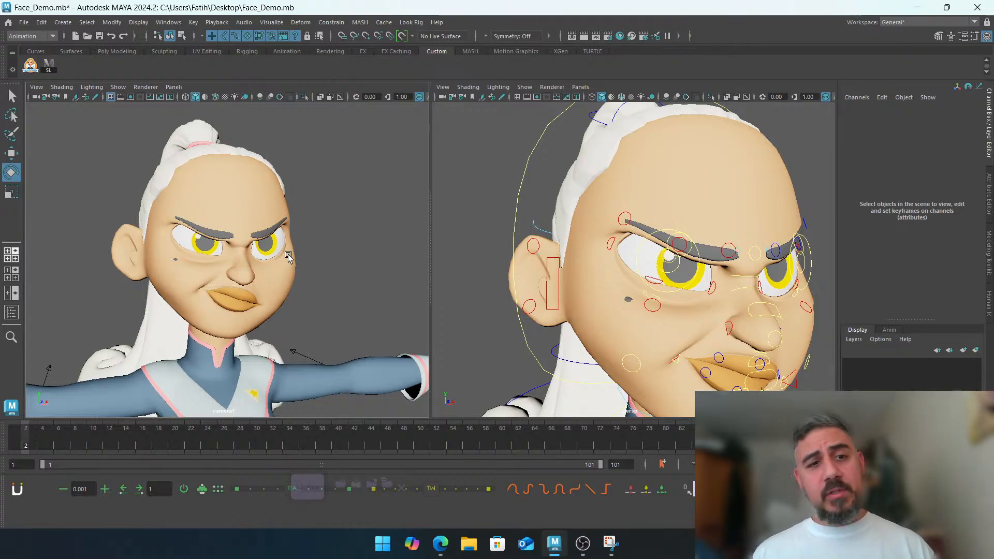
{"action": "left_click_drag", "start_coordinate": [277, 256], "coordinate": [310, 274]}
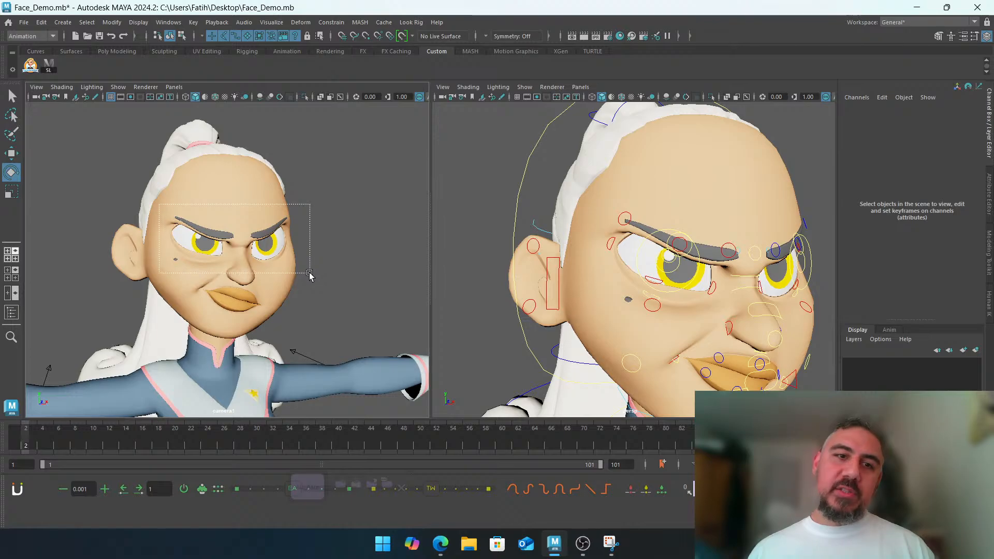
Nudge the middle control of the character's right eyebrow slightly downward
{"action": "left_click", "coordinate": [690, 245]}
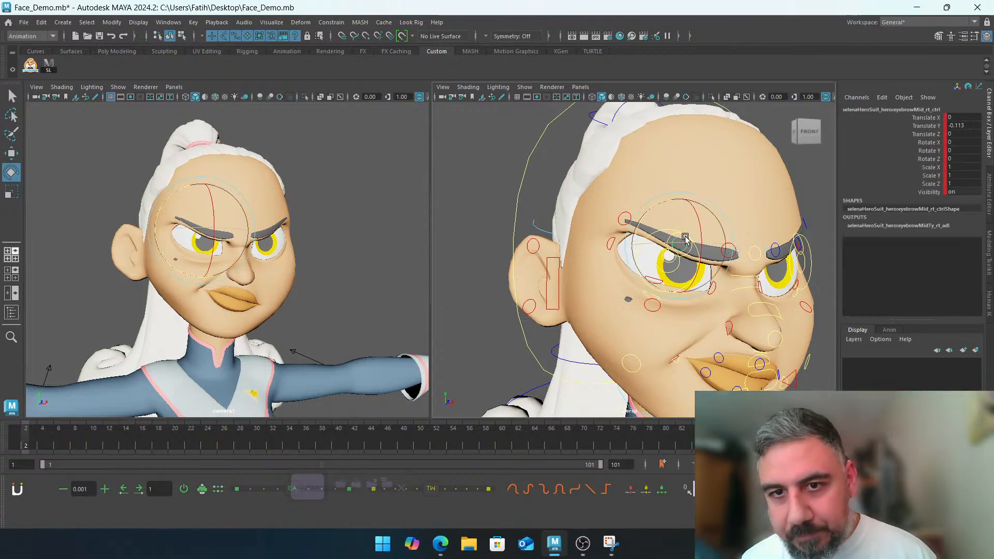
{"action": "key", "text": "w"}
{"action": "left_click_drag", "start_coordinate": [676, 203], "coordinate": [675, 206]}
Rotate the character's right outer eyebrow control to about 6.227, 0.361, -17.125 and move it to about -0.049, -0.028, -0.018 in X, Y, Z
{"action": "left_click", "coordinate": [626, 219]}
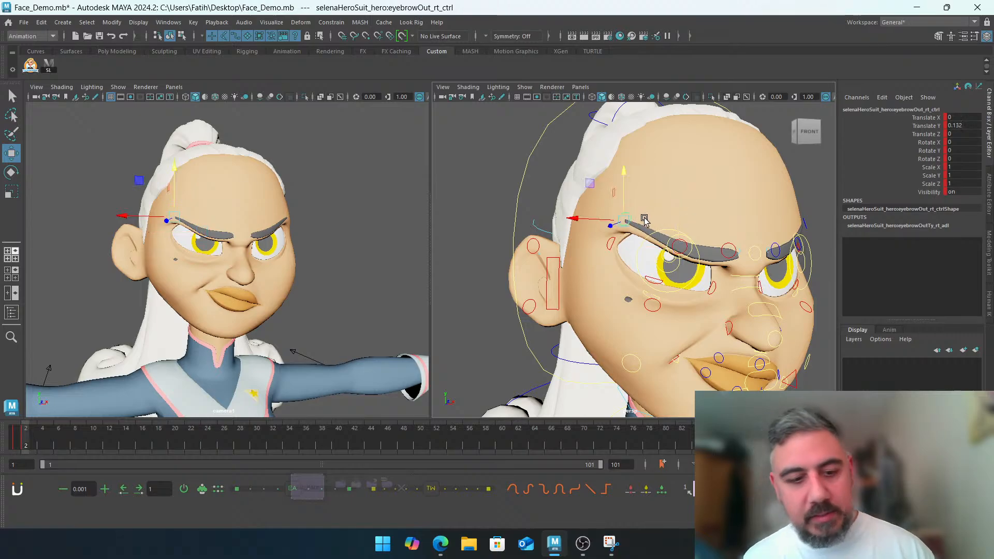
{"action": "key", "text": "e"}
{"action": "left_click_drag", "start_coordinate": [677, 222], "coordinate": [661, 206]}
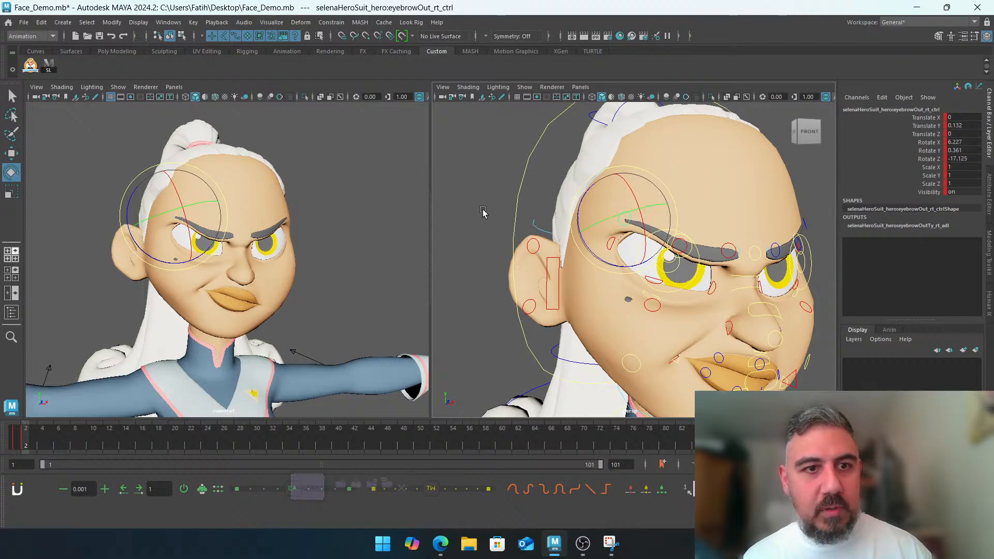
{"action": "key", "text": "w"}
{"action": "left_click_drag", "start_coordinate": [613, 185], "coordinate": [612, 193]}
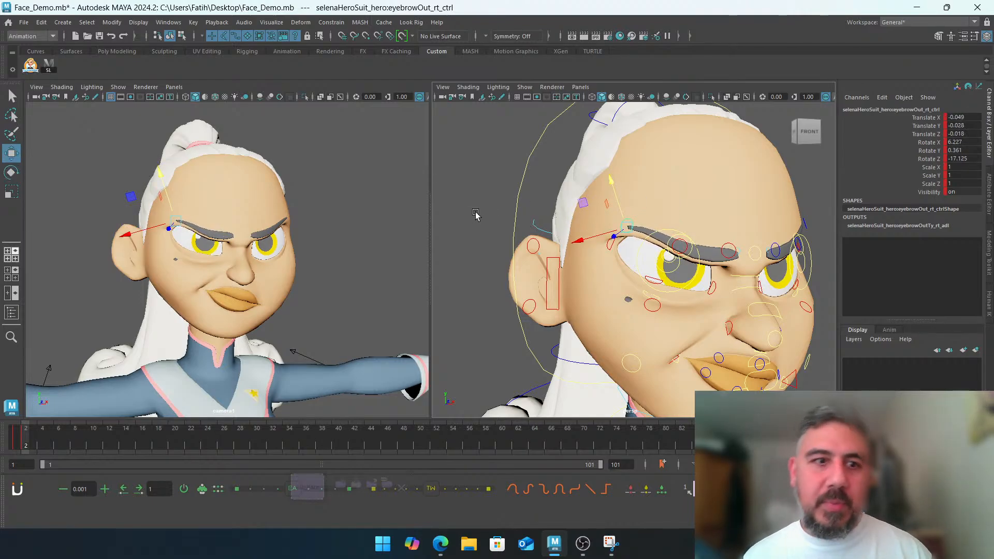
{"action": "left_click", "coordinate": [317, 218]}
Raise the main control of the character's left eyebrow to about -0.479 in Translate Y
{"action": "left_click_drag", "start_coordinate": [776, 226], "coordinate": [719, 235], "text": "alt"}
{"action": "left_click", "coordinate": [720, 234]}
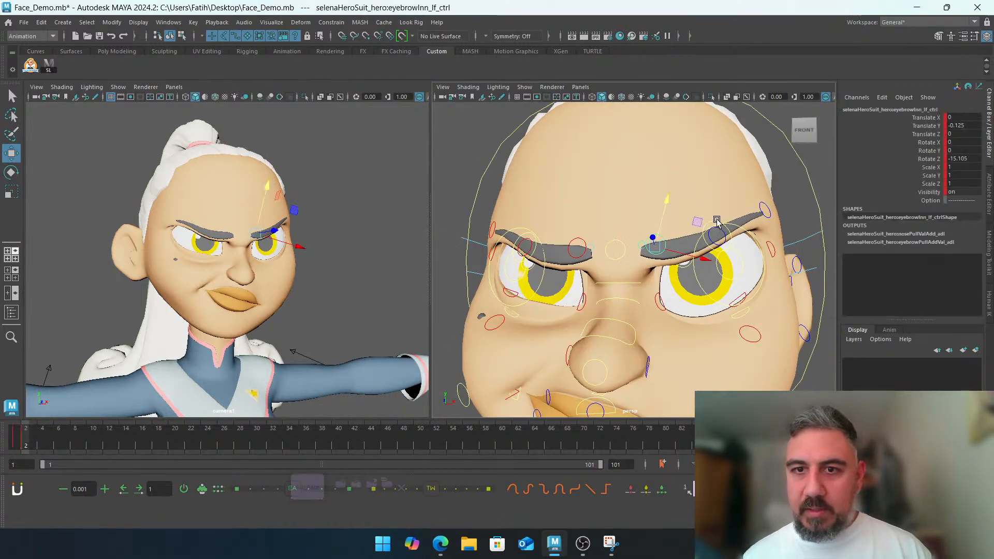
{"action": "left_click", "coordinate": [713, 207]}
{"action": "left_click_drag", "start_coordinate": [714, 191], "coordinate": [712, 182]}
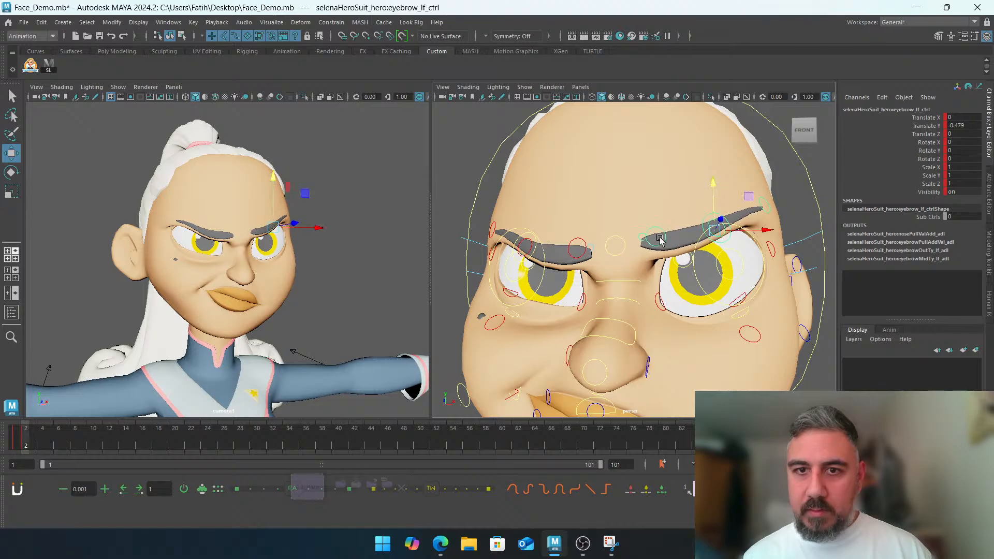
Move the character's left inner eyebrow control to about -0.025 in X and -0.218 in Y, and rotate it to about -18.983 in Z
{"action": "left_click", "coordinate": [663, 244]}
{"action": "left_click", "coordinate": [924, 126]}
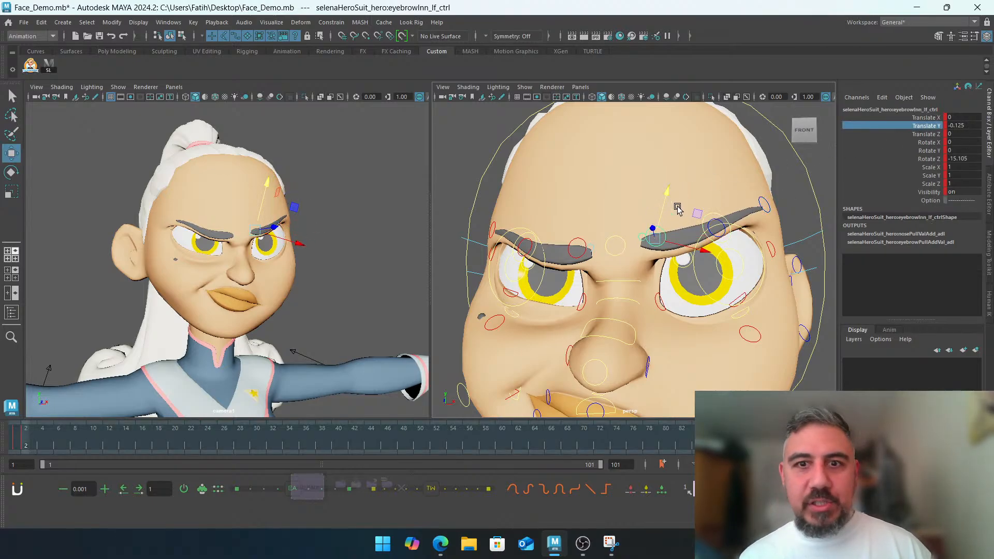
{"action": "left_click_drag", "start_coordinate": [667, 191], "coordinate": [666, 200]}
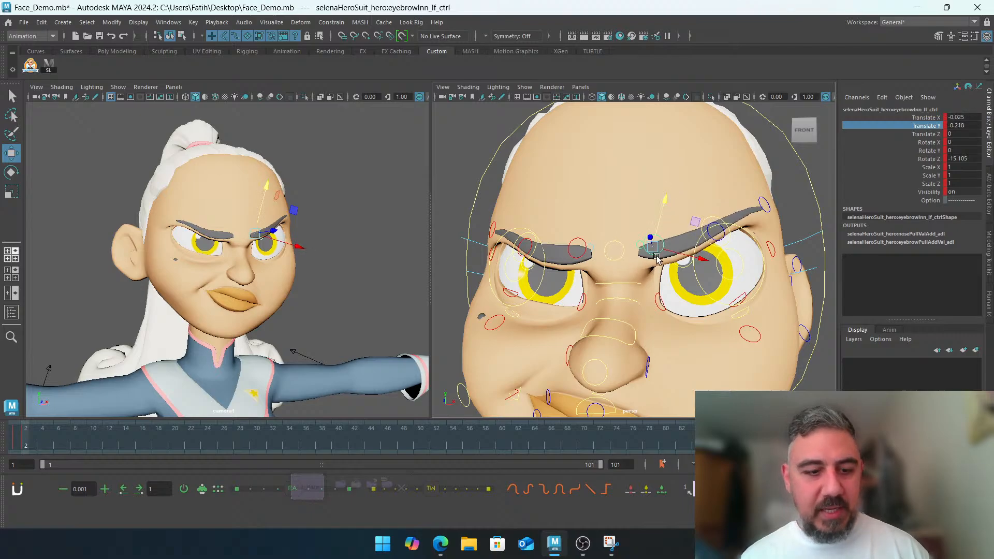
{"action": "key", "text": "e"}
{"action": "mouse_move", "coordinate": [684, 282]}
{"action": "left_mouse_down"}
{"action": "mouse_move", "coordinate": [665, 285]}
{"action": "mouse_move", "coordinate": [689, 276]}
{"action": "left_mouse_up"}
{"action": "key", "text": "w"}
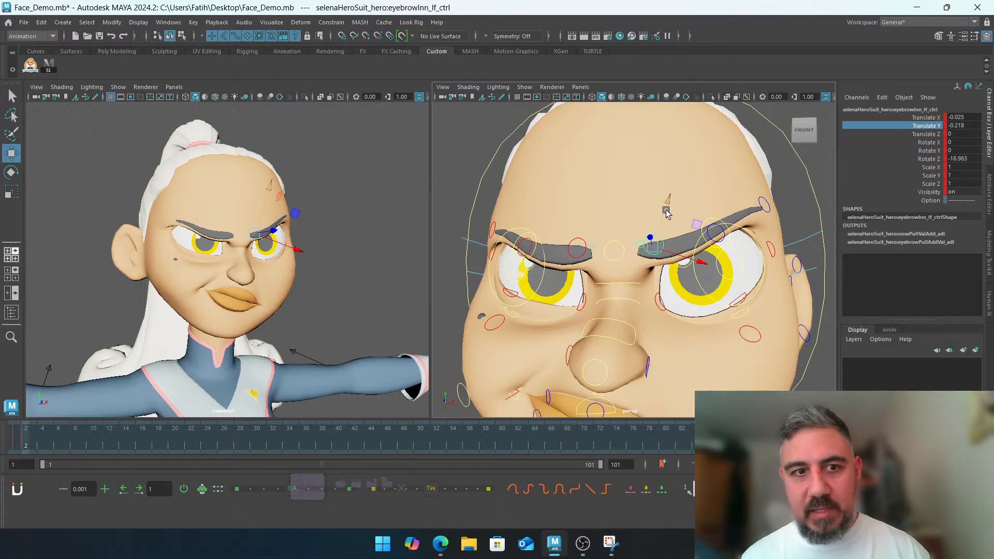
Reshape the character's left eyebrow into a higher arch using its inner, middle and outer controls
{"action": "left_click_drag", "start_coordinate": [667, 207], "coordinate": [761, 181]}
{"action": "left_click", "coordinate": [714, 222]}
{"action": "left_click", "coordinate": [765, 208]}
{"action": "left_click", "coordinate": [324, 167]}
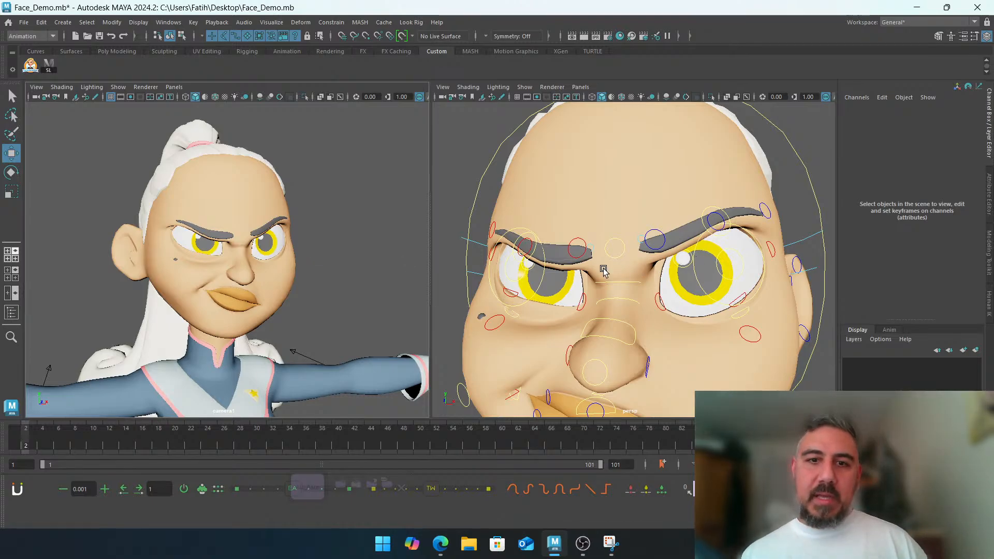
Select all the facial controls and compare the neutral pose on frame 1 with the angry pose on frame 2
{"action": "left_click", "coordinate": [469, 205]}
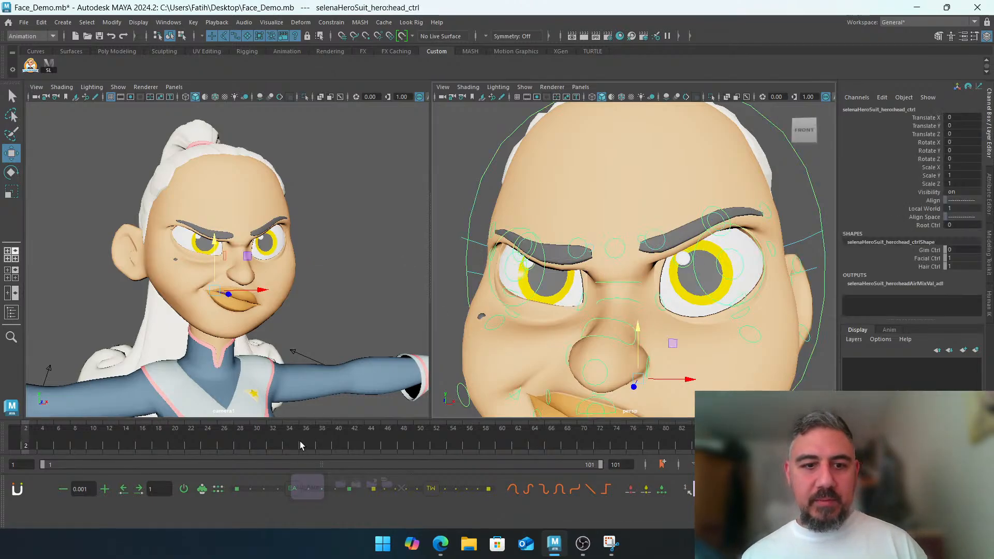
{"action": "left_click", "coordinate": [311, 485]}
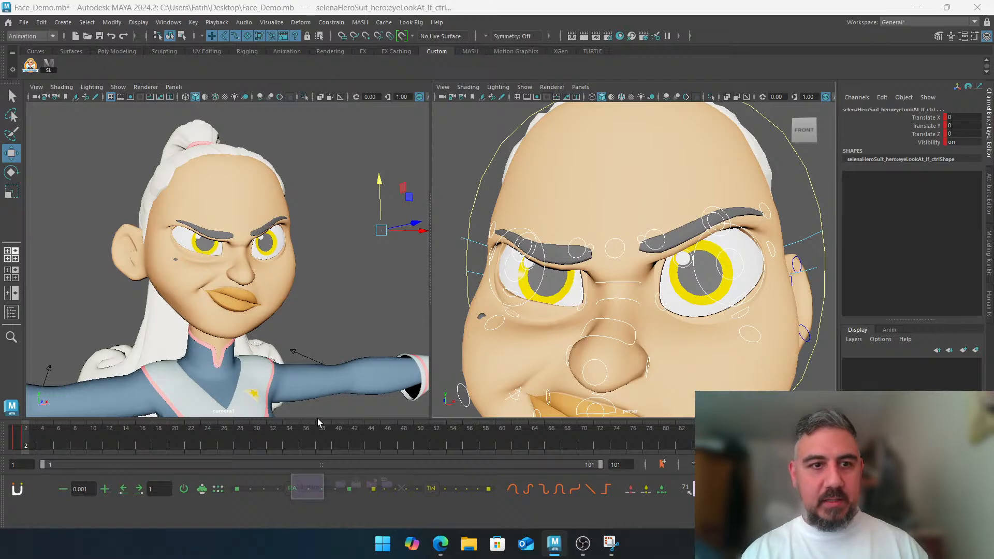
{"action": "key", "text": "comma"}
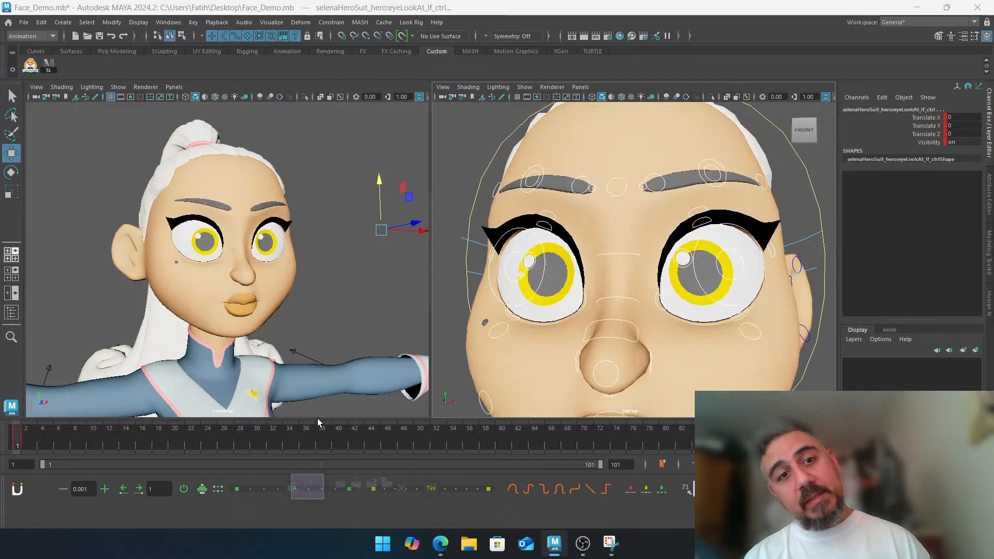
{"action": "key", "text": "period"}
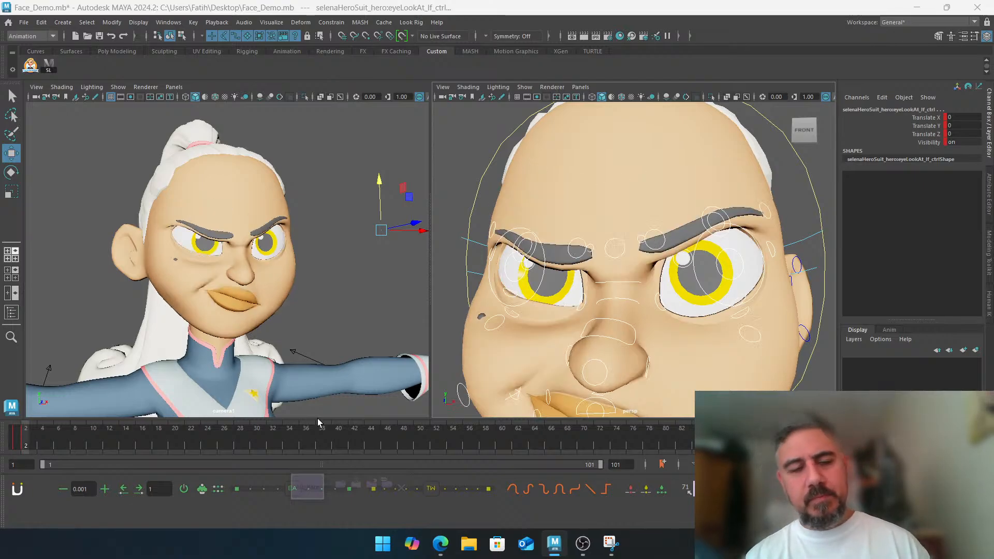
{"action": "left_click", "coordinate": [37, 442]}
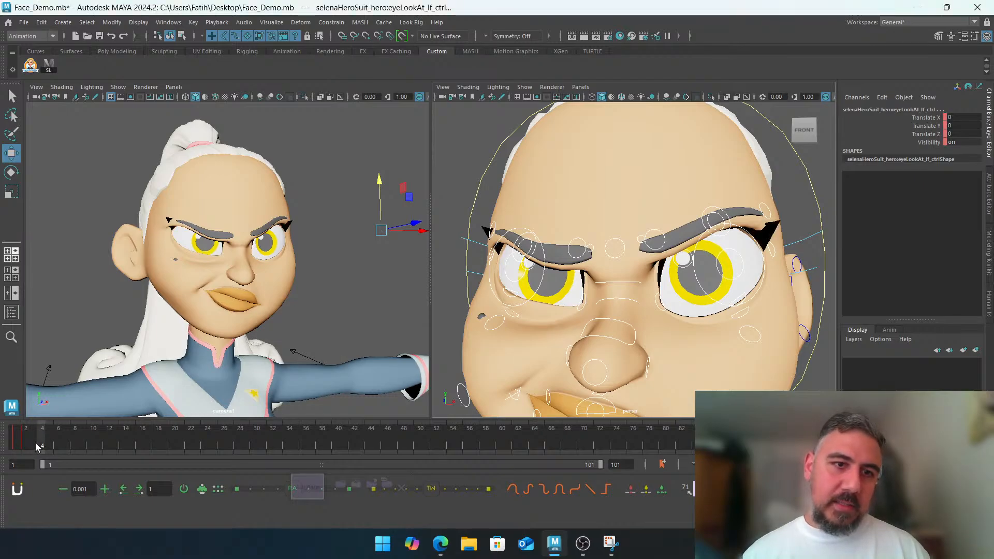
{"action": "left_click", "coordinate": [20, 442]}
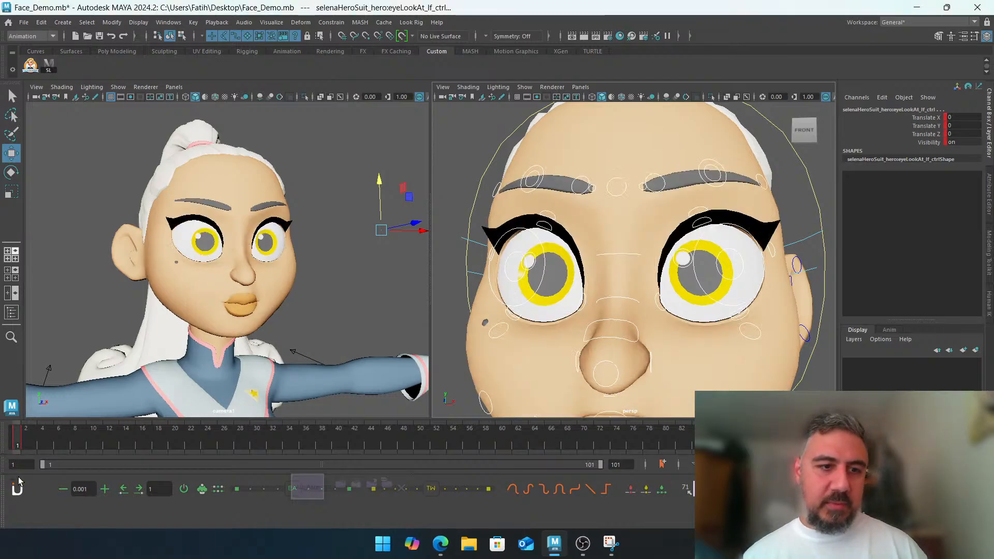
Copy the neutral pose key from frame 1 and paste it onto frame 3
{"action": "right_click", "coordinate": [21, 441]}
{"action": "left_click", "coordinate": [52, 249]}
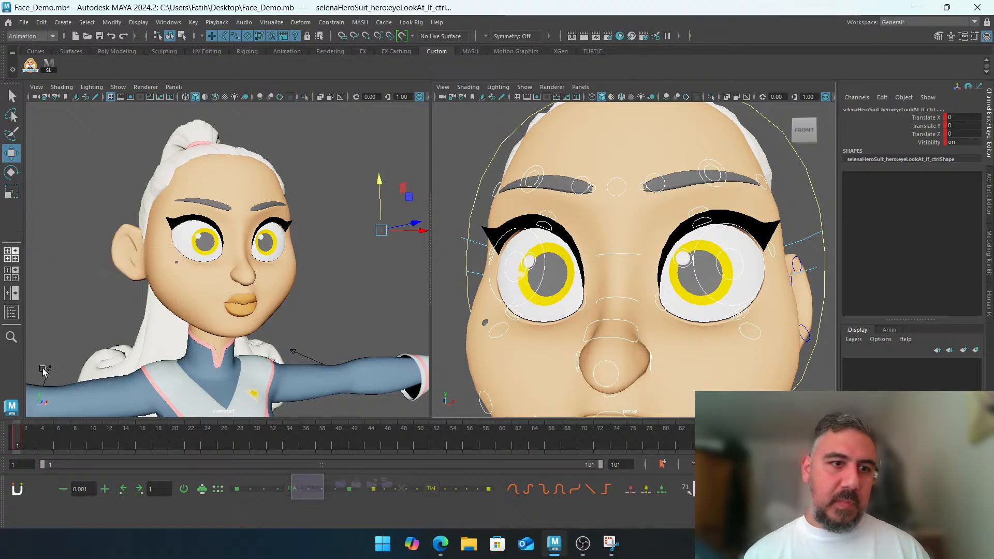
{"action": "left_click", "coordinate": [35, 446]}
{"action": "right_click", "coordinate": [36, 445]}
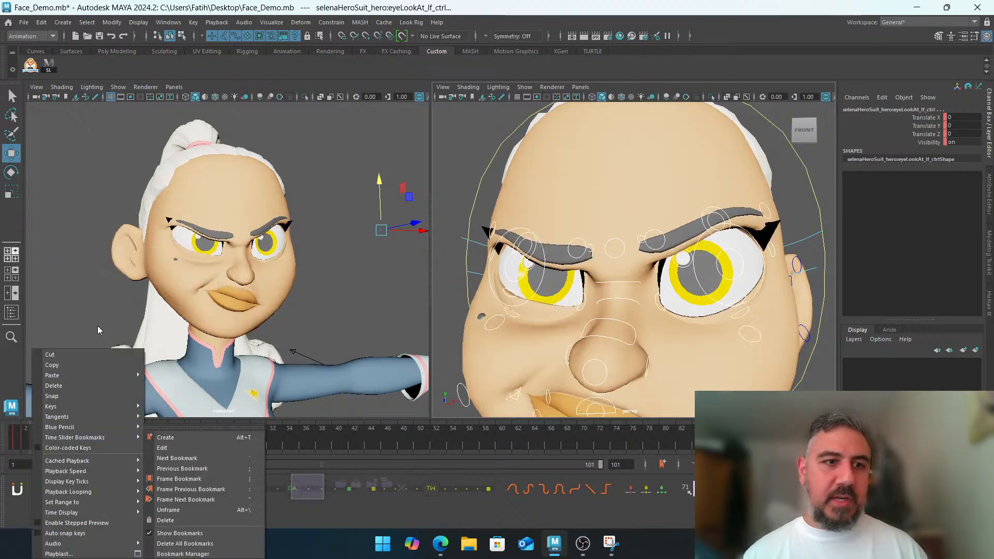
{"action": "mouse_move", "coordinate": [94, 378]}
{"action": "left_click", "coordinate": [163, 376]}
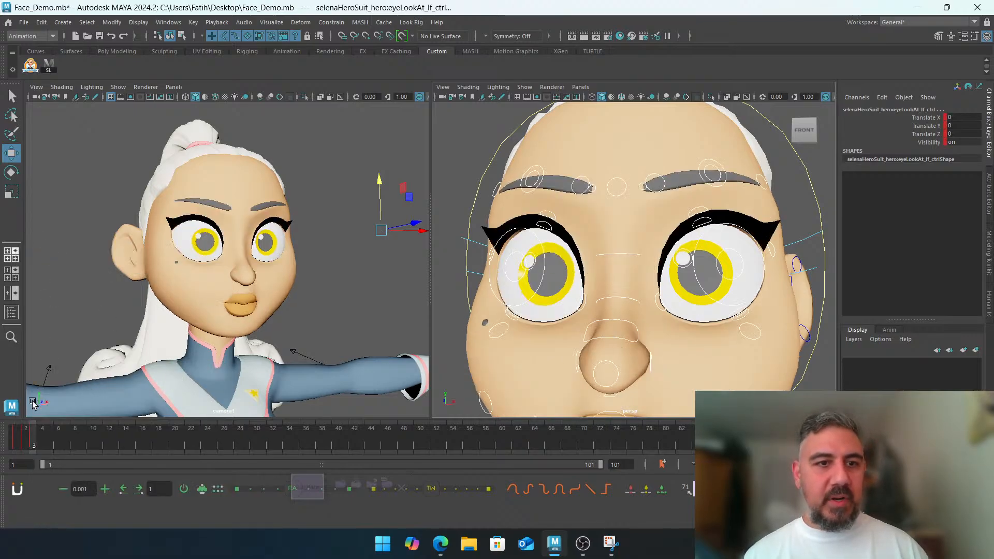
Compare the angry pose on frame 2 with the neutral pose on the neighbouring frames
{"action": "left_click", "coordinate": [24, 445]}
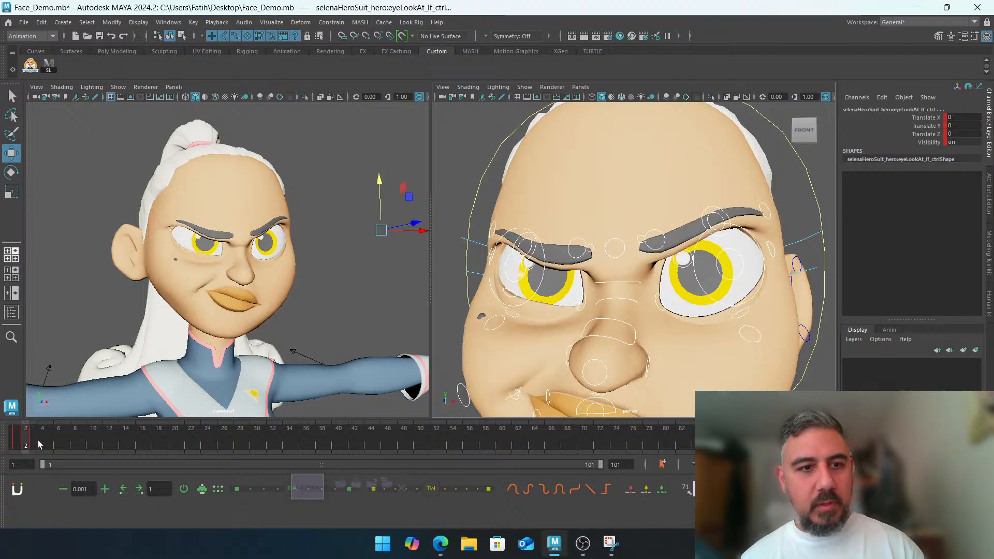
{"action": "left_click", "coordinate": [36, 443]}
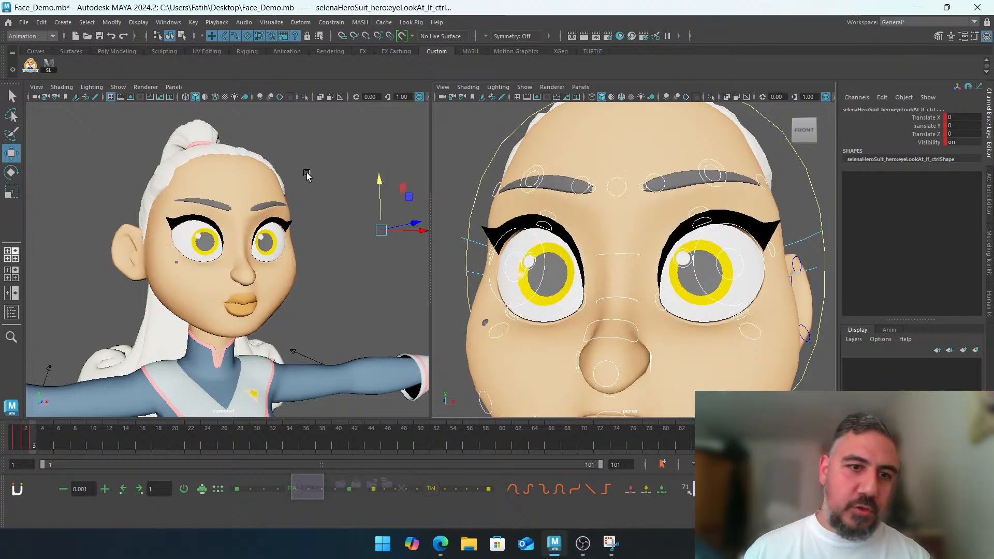
{"action": "key", "text": "period"}
{"action": "key", "text": "period"}
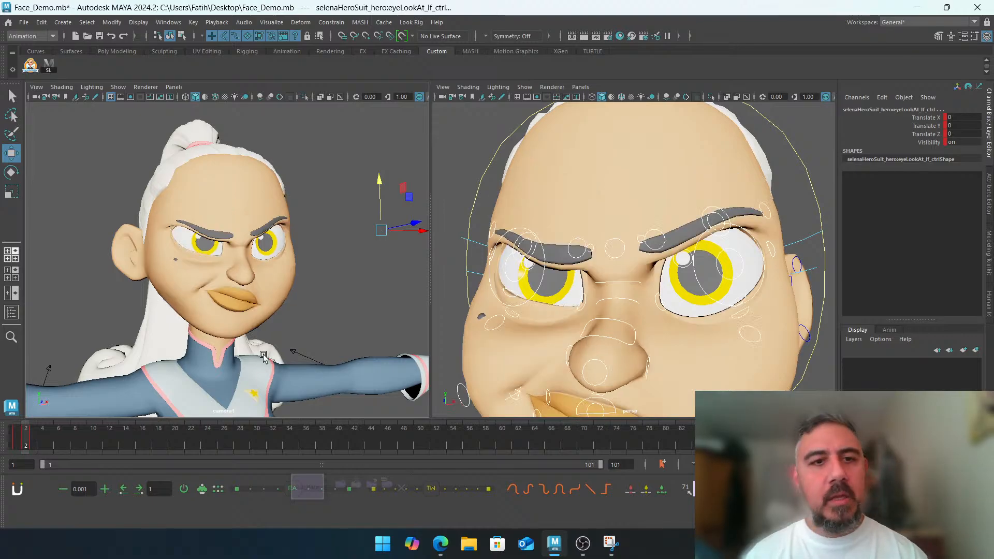
{"action": "key", "text": "period"}
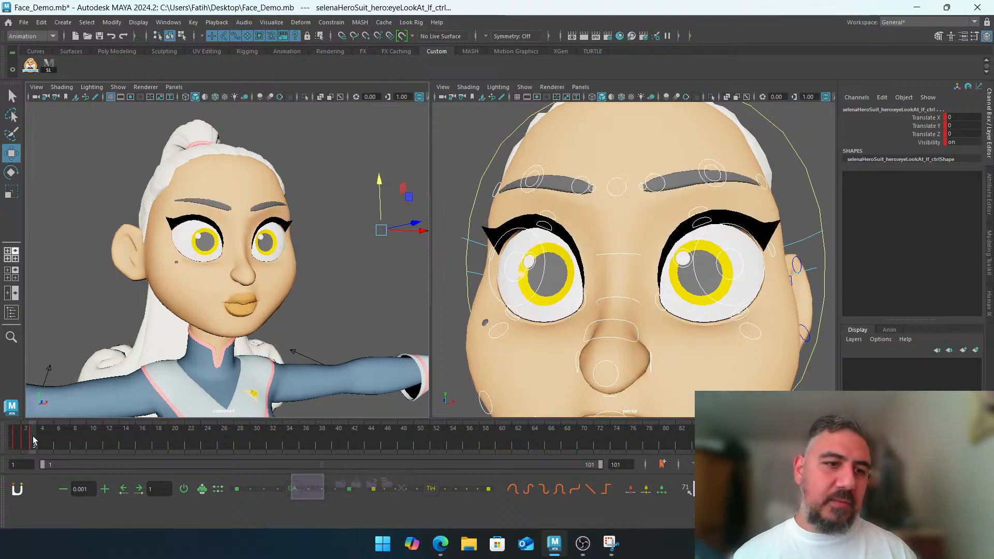
{"action": "left_click", "coordinate": [44, 446]}
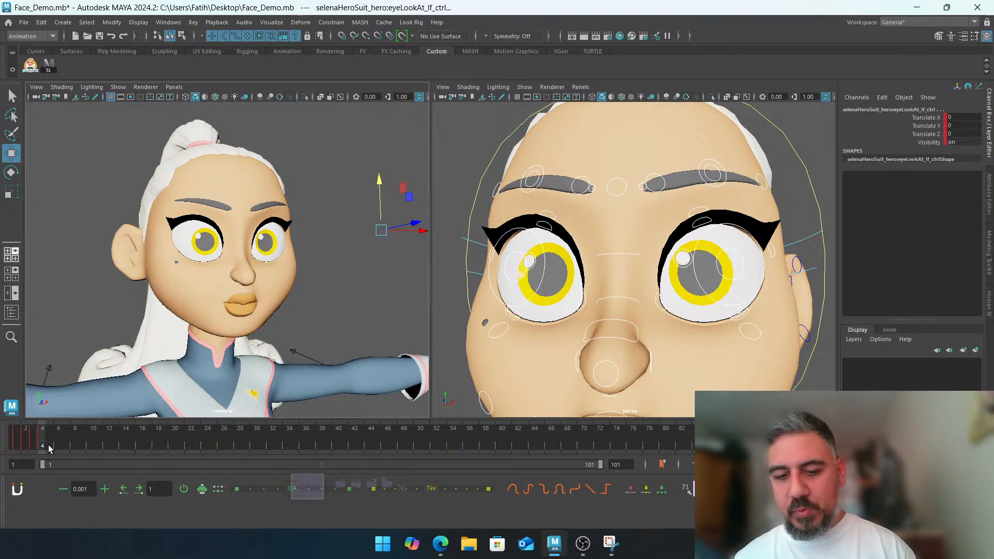
{"action": "left_click_drag", "start_coordinate": [46, 448], "coordinate": [25, 444]}
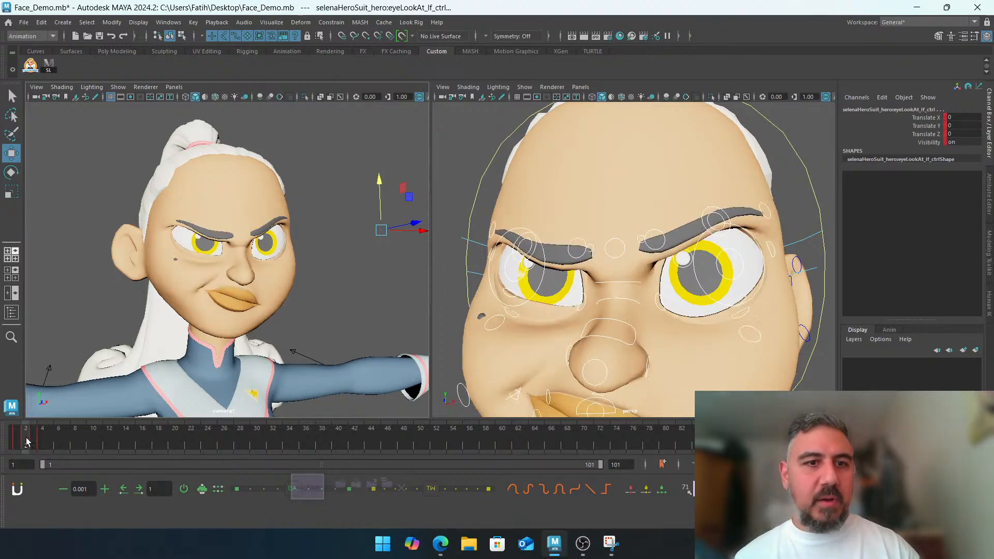
Copy the angry pose key from frame 2 and paste it onto frame 3
{"action": "right_click", "coordinate": [26, 444]}
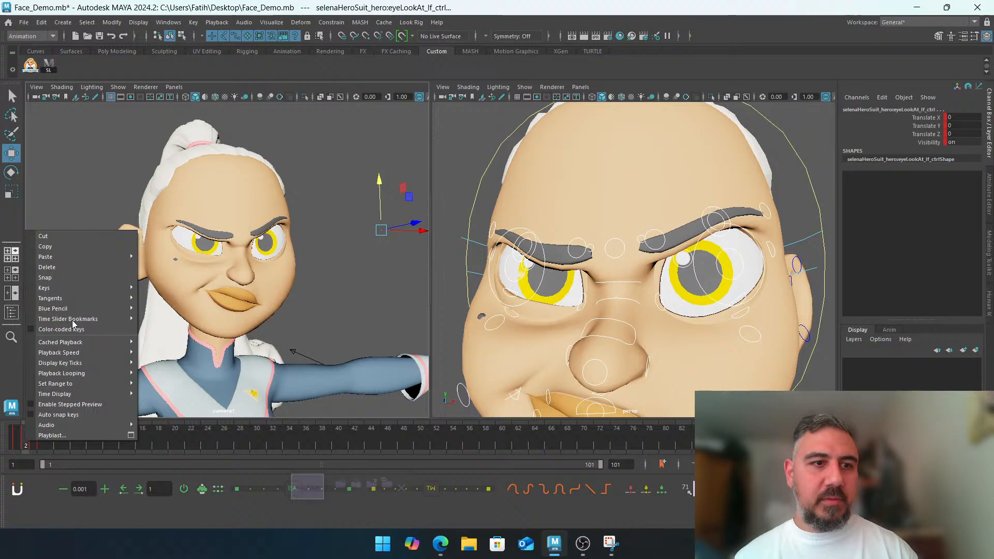
{"action": "left_click", "coordinate": [77, 245]}
{"action": "left_click", "coordinate": [31, 443]}
{"action": "right_click", "coordinate": [31, 442]}
{"action": "mouse_move", "coordinate": [77, 256]}
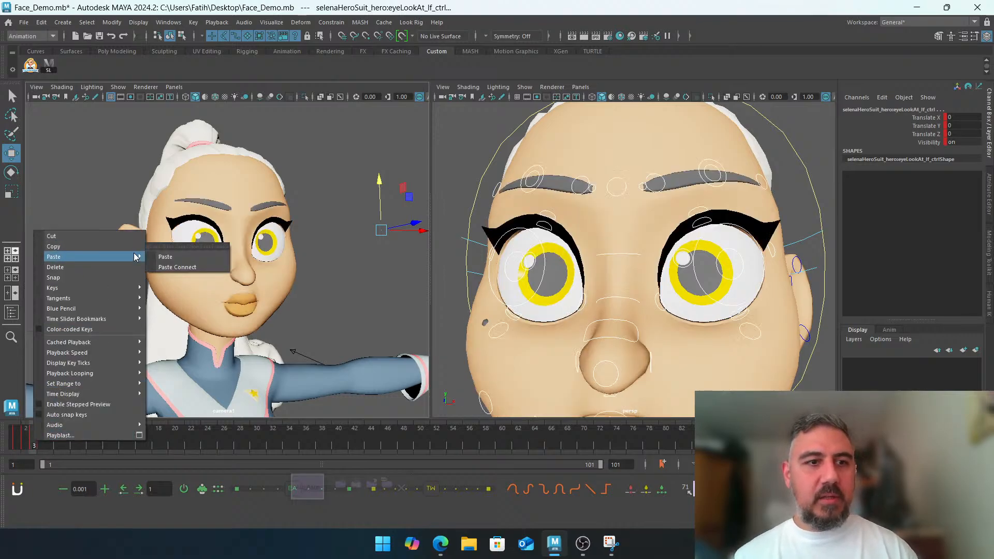
{"action": "left_click", "coordinate": [189, 256]}
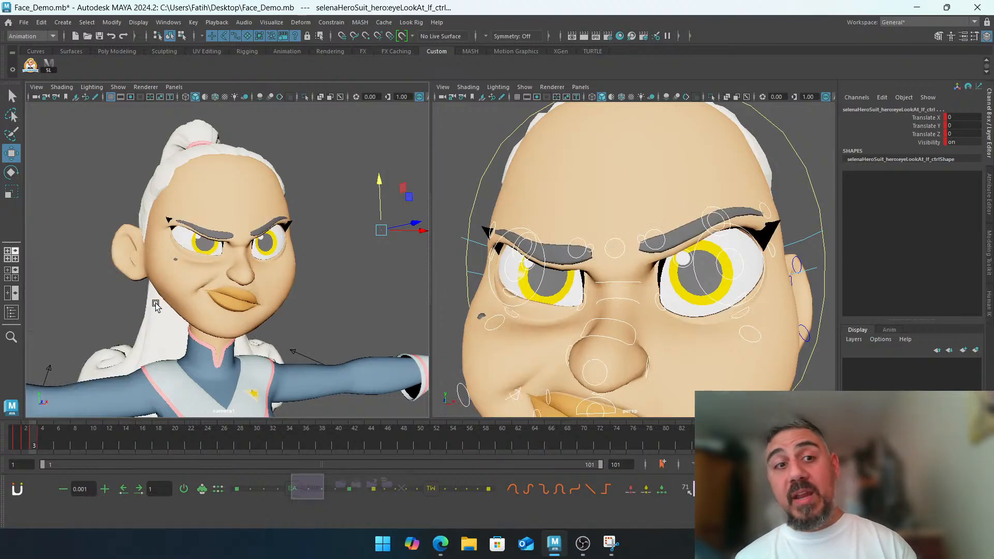
{"action": "key", "text": "alt+comma"}
{"action": "key", "text": "alt+period"}
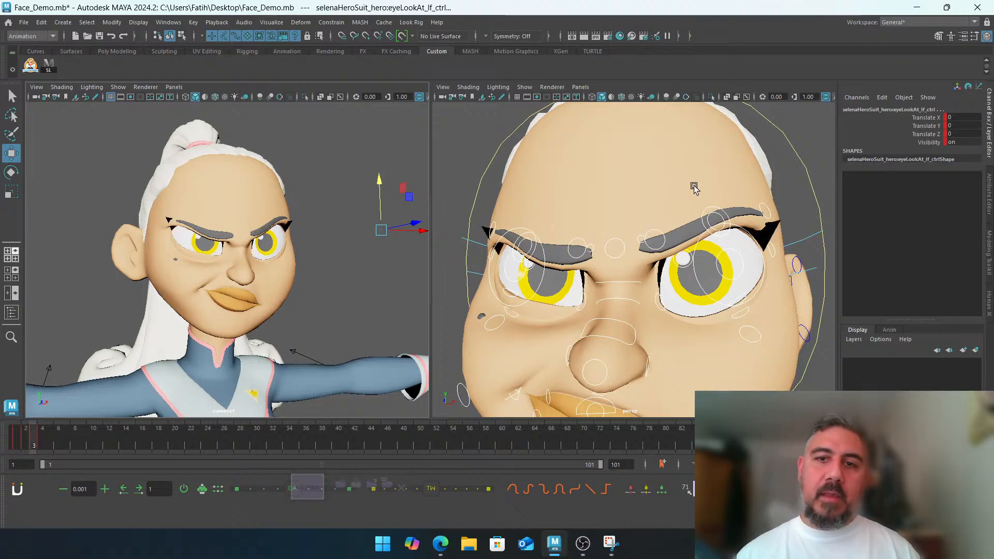
Rotate the jaw control on frame 3 to about 18.451 in Rotate X to open the mouth
{"action": "left_click", "coordinate": [789, 184]}
{"action": "scroll", "coordinate": [724, 217], "scroll_direction": "down", "scroll_amount": 10}
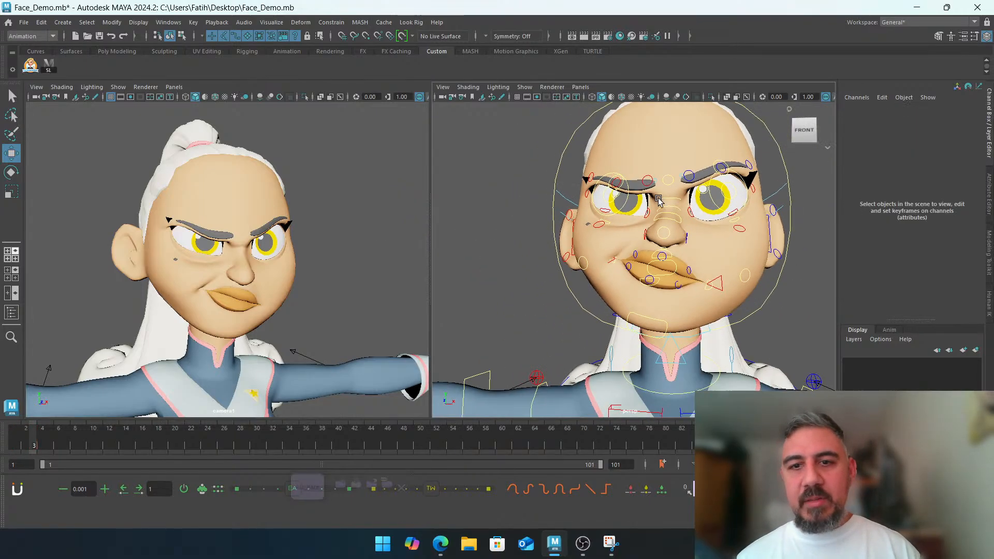
{"action": "left_click", "coordinate": [672, 269]}
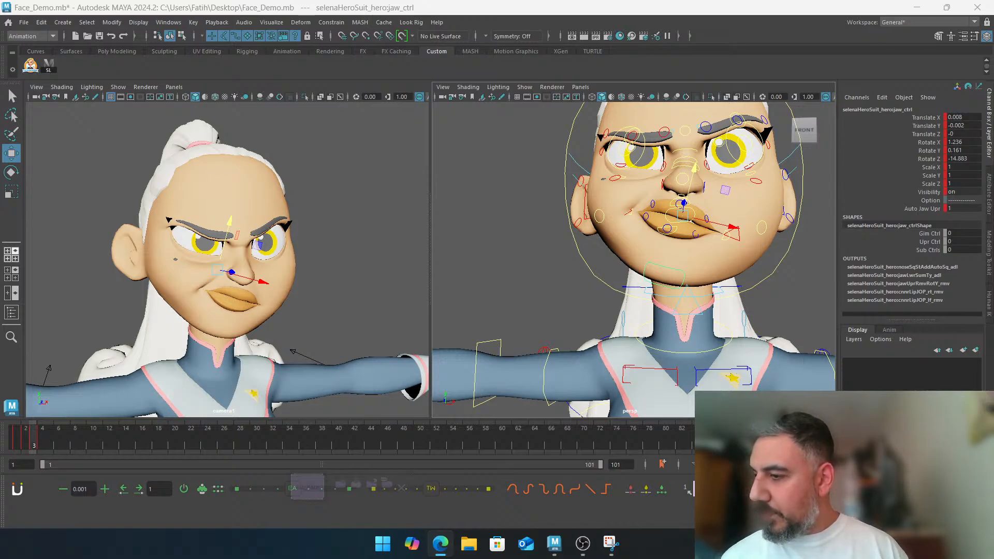
{"action": "key", "text": "alt+Tab"}
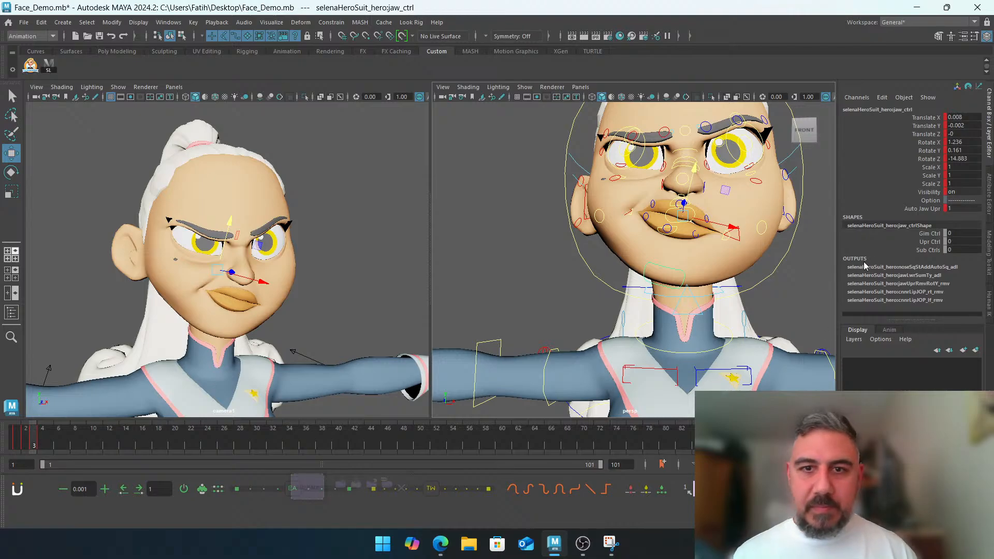
{"action": "left_click", "coordinate": [539, 260]}
{"action": "middle_click_drag", "start_coordinate": [667, 269], "coordinate": [641, 274], "text": "alt"}
{"action": "left_click", "coordinate": [643, 276]}
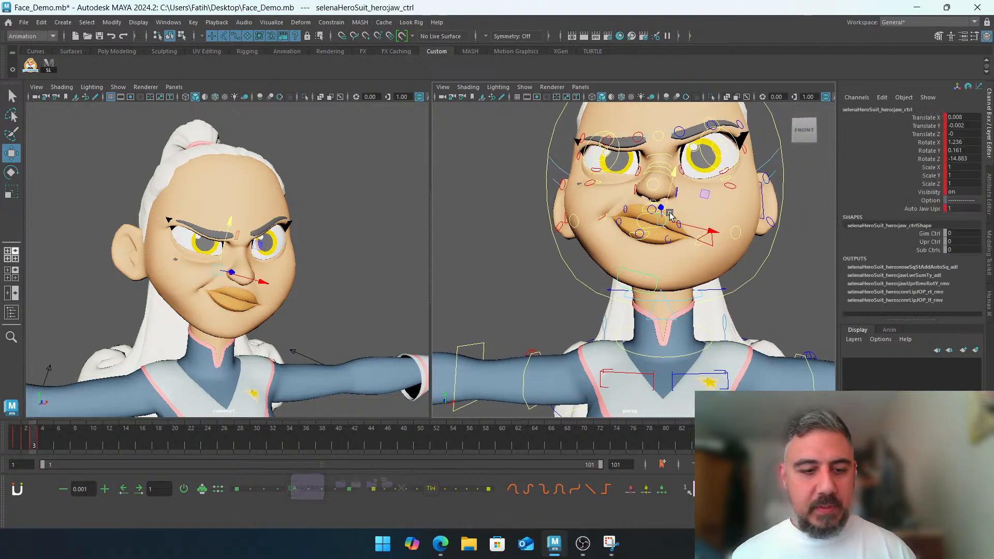
{"action": "key", "text": "e"}
{"action": "left_click_drag", "start_coordinate": [656, 226], "coordinate": [650, 241]}
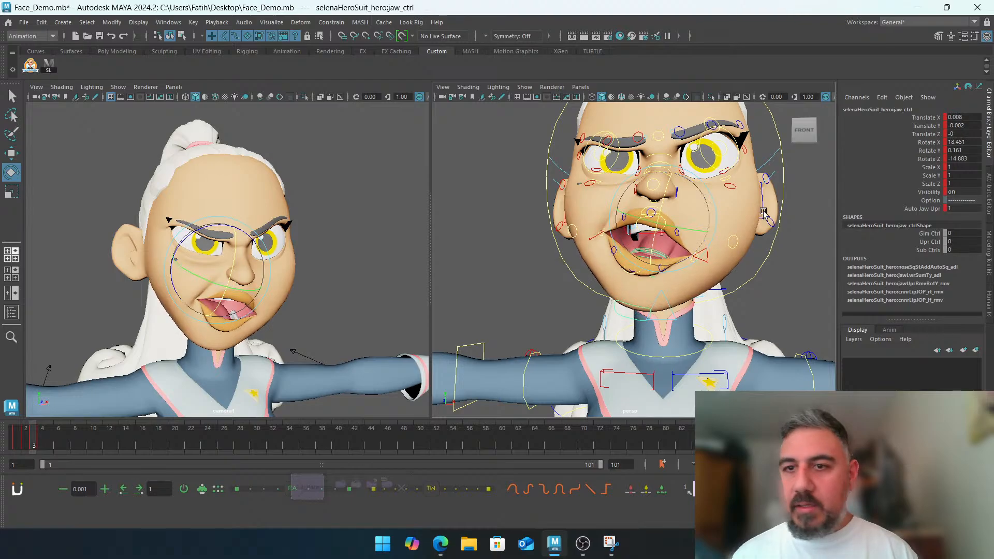
Set all translation and rotation values of the jaw control to 0
{"action": "left_click_drag", "start_coordinate": [923, 119], "coordinate": [963, 155]}
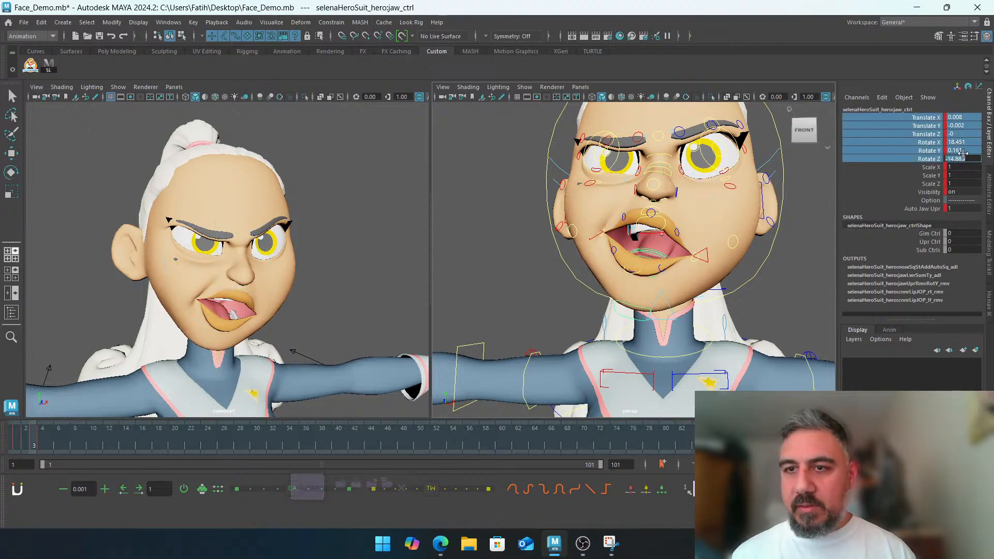
{"action": "type", "text": "0"}
{"action": "key", "text": "Return"}
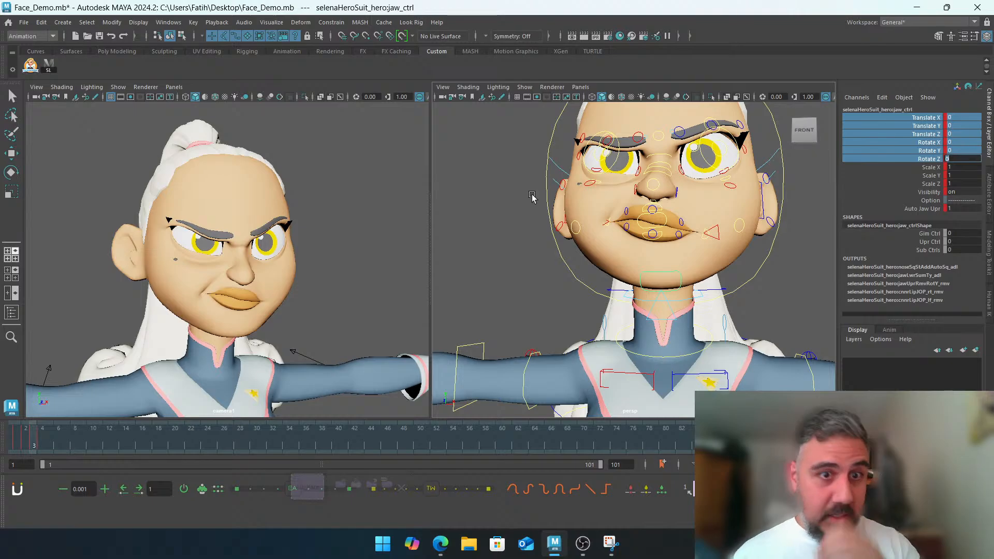
Reset the upper and lower lip controls to their default values on frame 3
{"action": "left_click", "coordinate": [569, 207]}
{"action": "scroll", "coordinate": [658, 252], "scroll_direction": "up", "scroll_amount": 5}
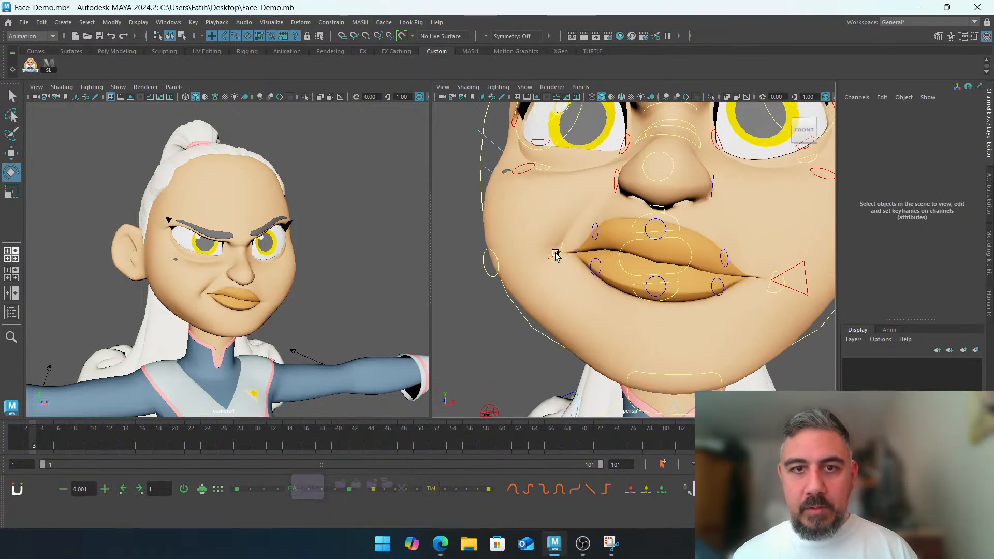
{"action": "left_click", "coordinate": [555, 255]}
{"action": "key", "text": "w"}
{"action": "left_click_drag", "start_coordinate": [606, 240], "coordinate": [720, 256], "text": "alt"}
{"action": "left_click", "coordinate": [719, 254]}
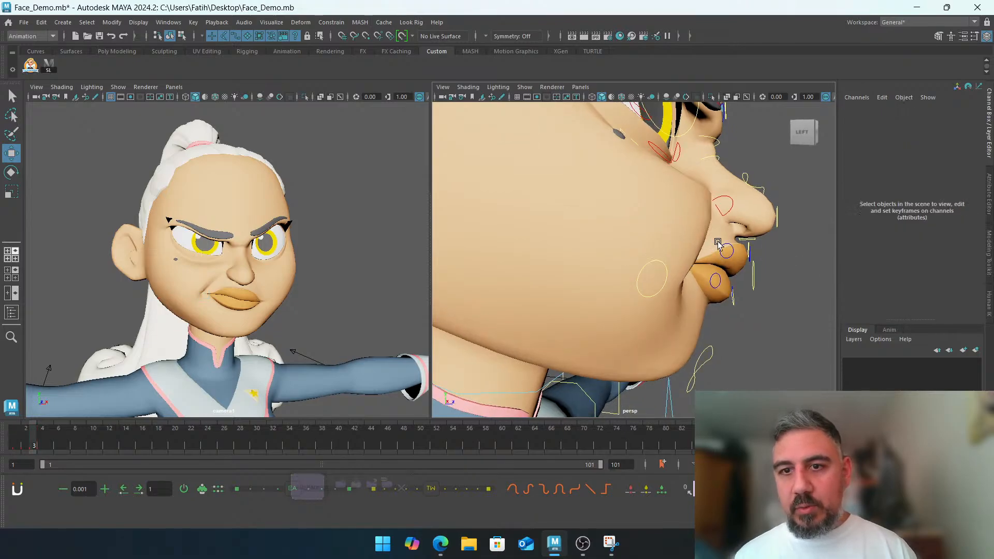
{"action": "left_click", "coordinate": [754, 268]}
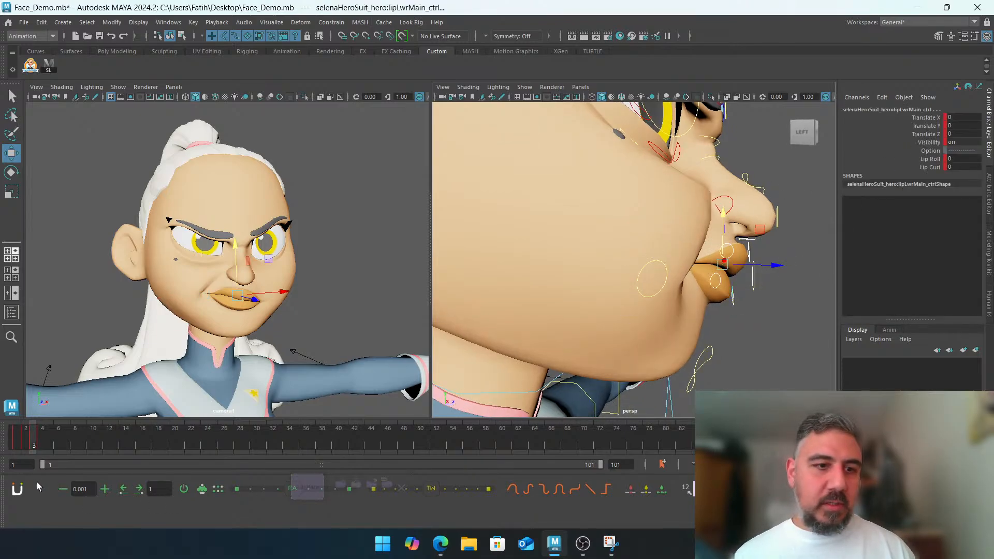
{"action": "left_click", "coordinate": [187, 491]}
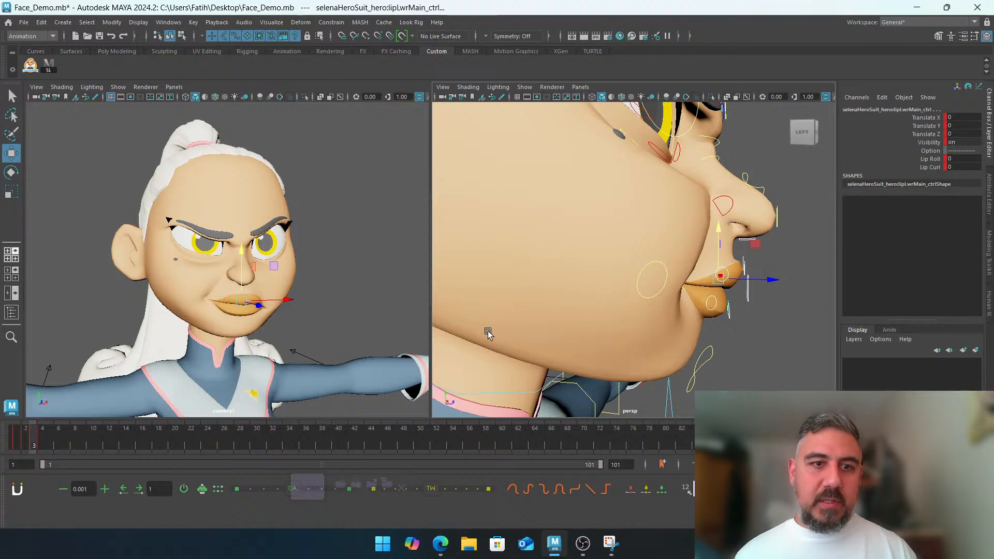
Reset both mouth corners on frame 3 by selecting their main and root controls and restoring the defaults
{"action": "left_click", "coordinate": [790, 332]}
{"action": "left_click_drag", "start_coordinate": [791, 331], "coordinate": [570, 303], "text": "alt"}
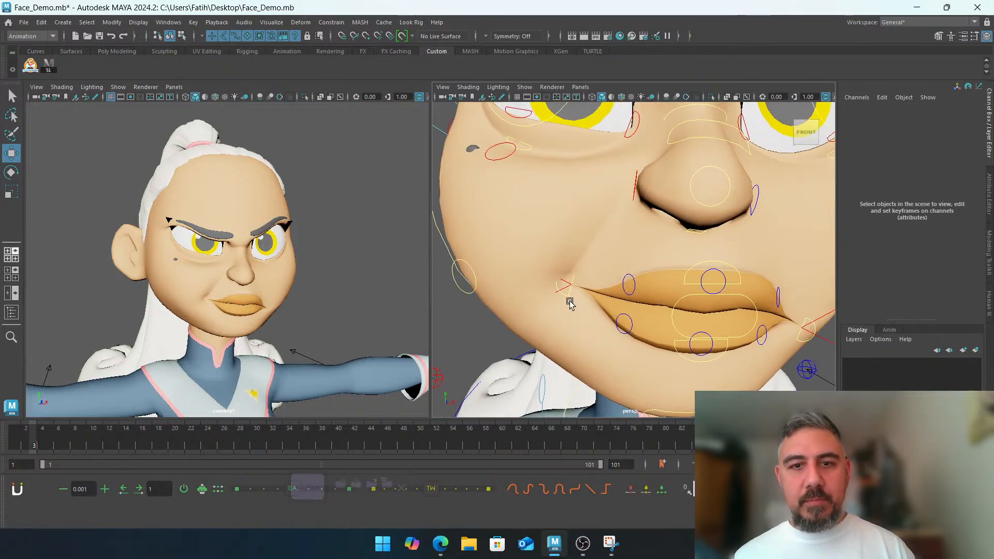
{"action": "left_click", "coordinate": [565, 284]}
{"action": "right_click_drag", "start_coordinate": [553, 296], "coordinate": [585, 300], "text": "alt"}
{"action": "middle_click_drag", "start_coordinate": [585, 300], "coordinate": [652, 308], "text": "alt"}
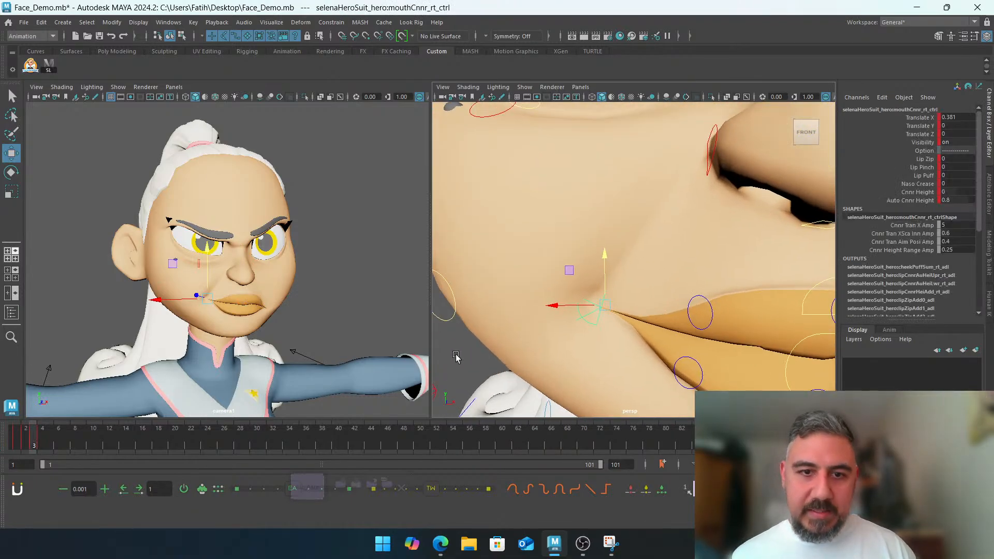
{"action": "left_click", "coordinate": [454, 355]}
{"action": "left_click", "coordinate": [608, 296]}
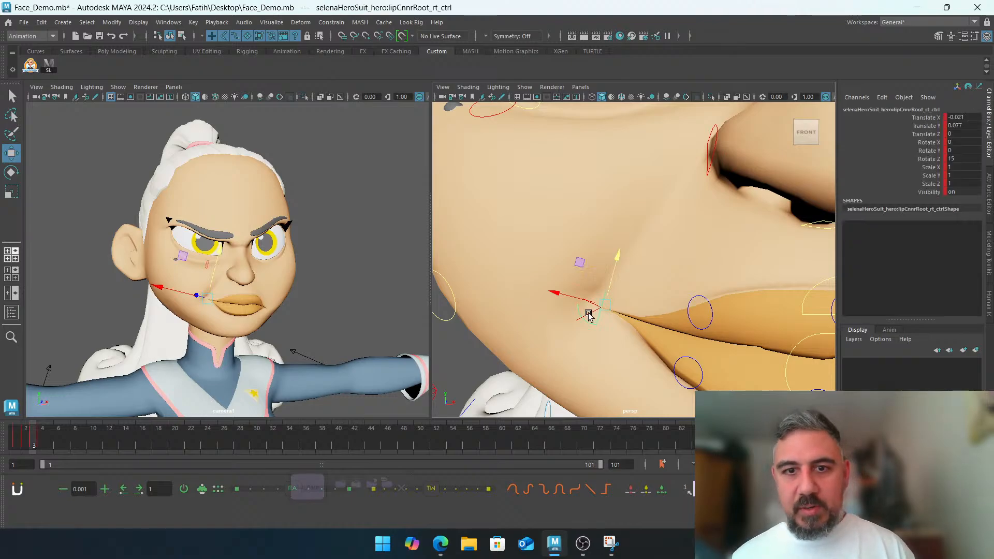
{"action": "left_click", "coordinate": [589, 314], "text": "shift"}
{"action": "right_click_drag", "start_coordinate": [797, 313], "coordinate": [738, 306], "text": "alt"}
{"action": "middle_click_drag", "start_coordinate": [738, 306], "coordinate": [575, 305], "text": "alt"}
{"action": "left_click_drag", "start_coordinate": [575, 305], "coordinate": [652, 334], "text": "alt"}
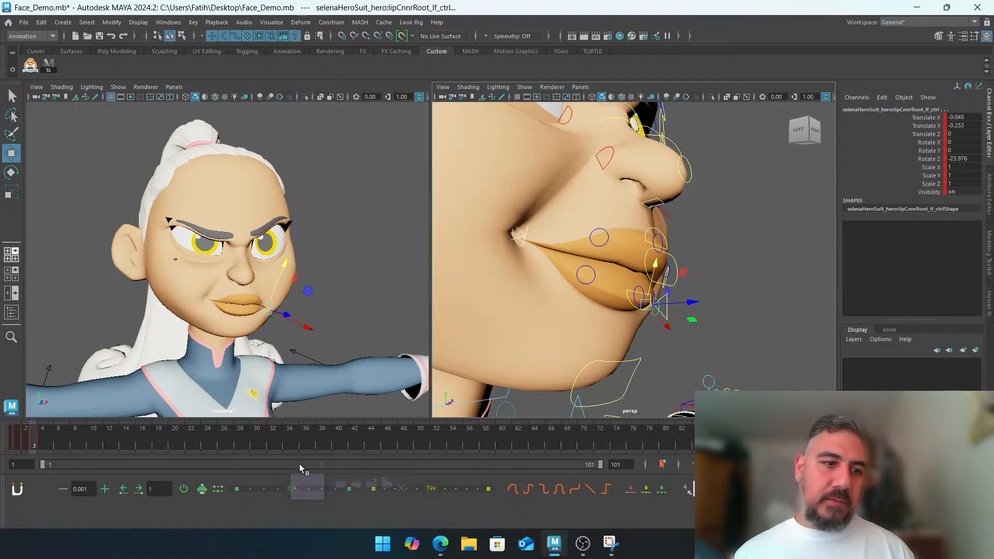
{"action": "left_click", "coordinate": [186, 489]}
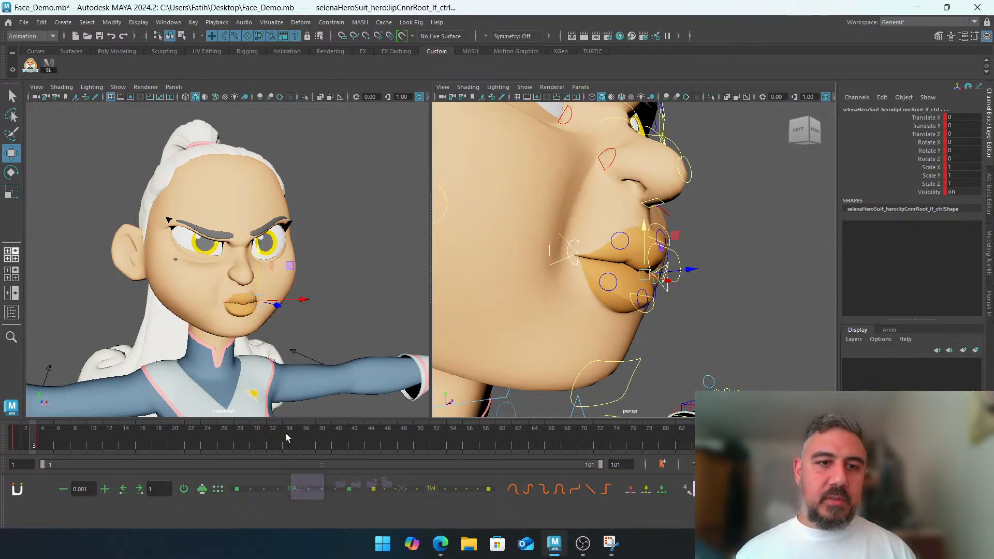
Reset the nose controls, including the nose tip, to their default values on frame 3
{"action": "left_click", "coordinate": [745, 311]}
{"action": "left_click_drag", "start_coordinate": [744, 311], "coordinate": [661, 303], "text": "alt"}
{"action": "left_click", "coordinate": [605, 289]}
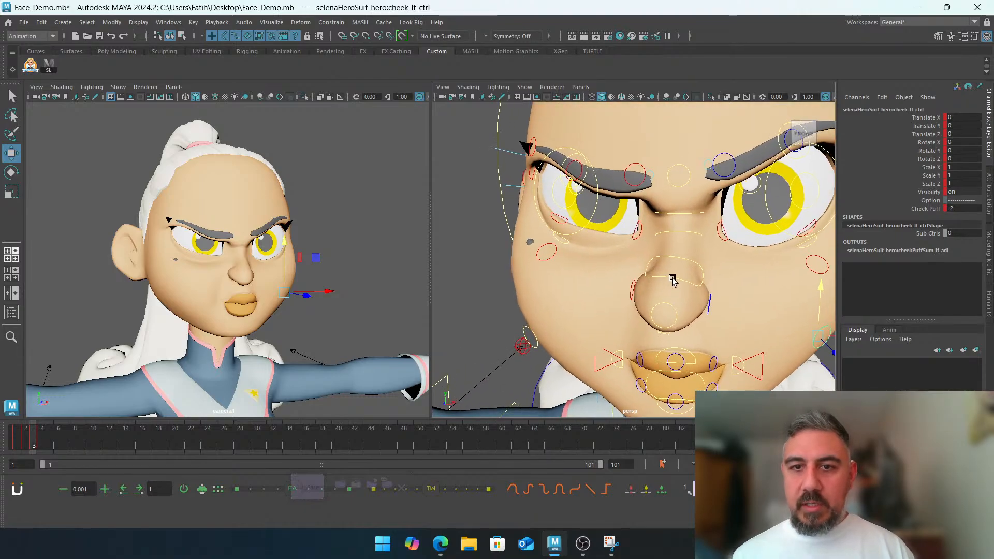
{"action": "left_click", "coordinate": [667, 312]}
{"action": "middle_click_drag", "start_coordinate": [680, 321], "coordinate": [685, 289], "text": "alt"}
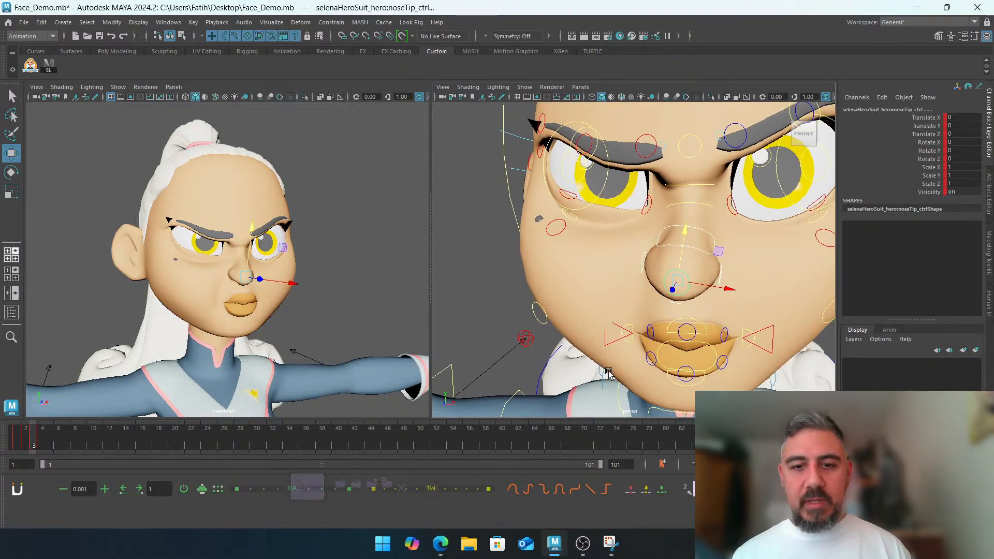
{"action": "left_click", "coordinate": [204, 485]}
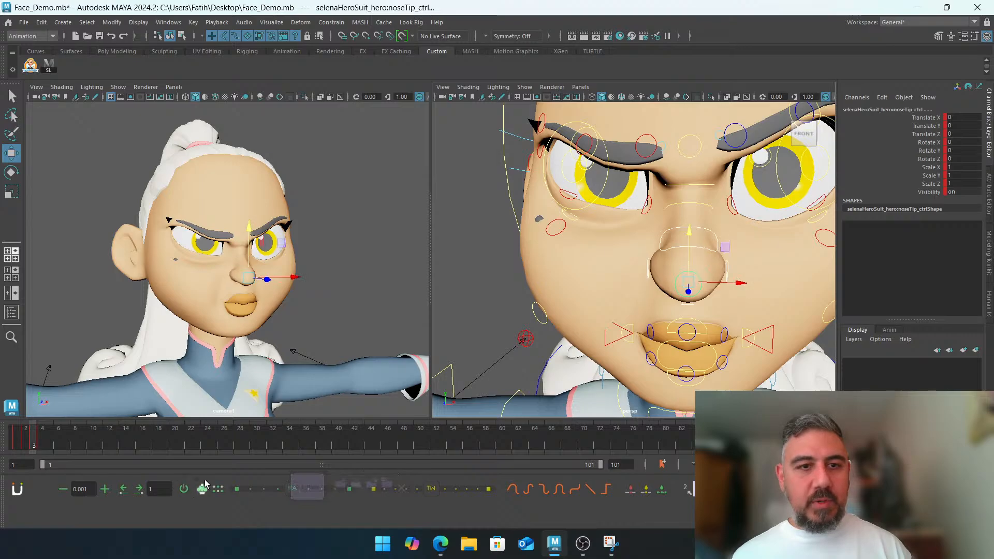
Open the mouth on frame 3 by rotating the jaw control to about 15.2 in Rotate X
{"action": "left_click", "coordinate": [509, 313]}
{"action": "right_click_drag", "start_coordinate": [576, 311], "coordinate": [539, 330], "text": "alt"}
{"action": "left_click_drag", "start_coordinate": [539, 330], "coordinate": [584, 306], "text": "alt"}
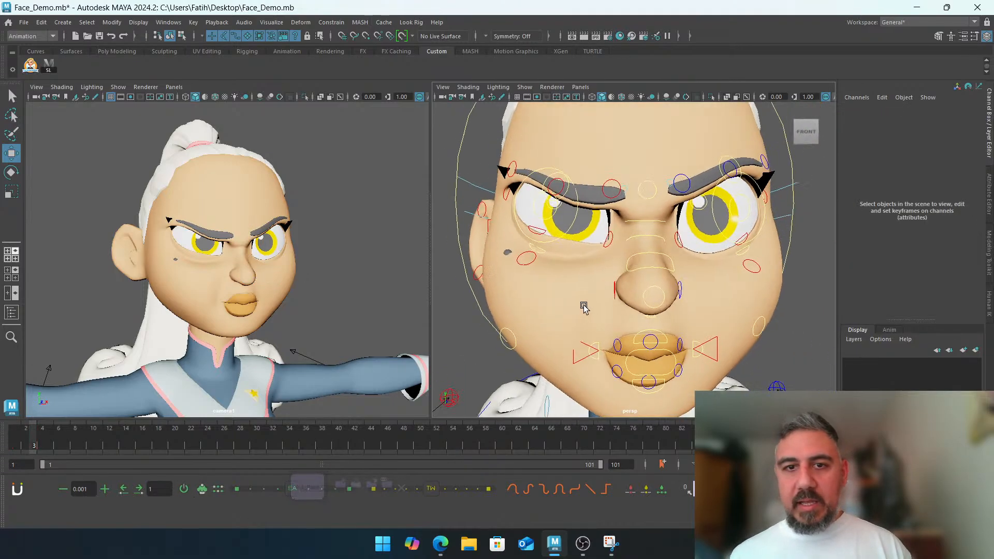
{"action": "middle_click_drag", "start_coordinate": [596, 331], "coordinate": [606, 265], "text": "alt"}
{"action": "left_click", "coordinate": [661, 351]}
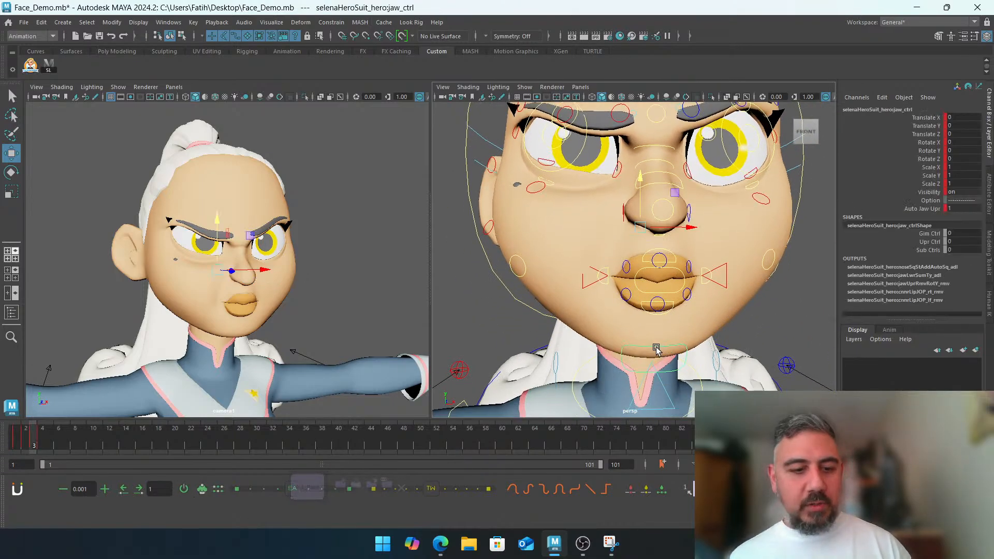
{"action": "key", "text": "e"}
{"action": "left_click_drag", "start_coordinate": [645, 258], "coordinate": [643, 264]}
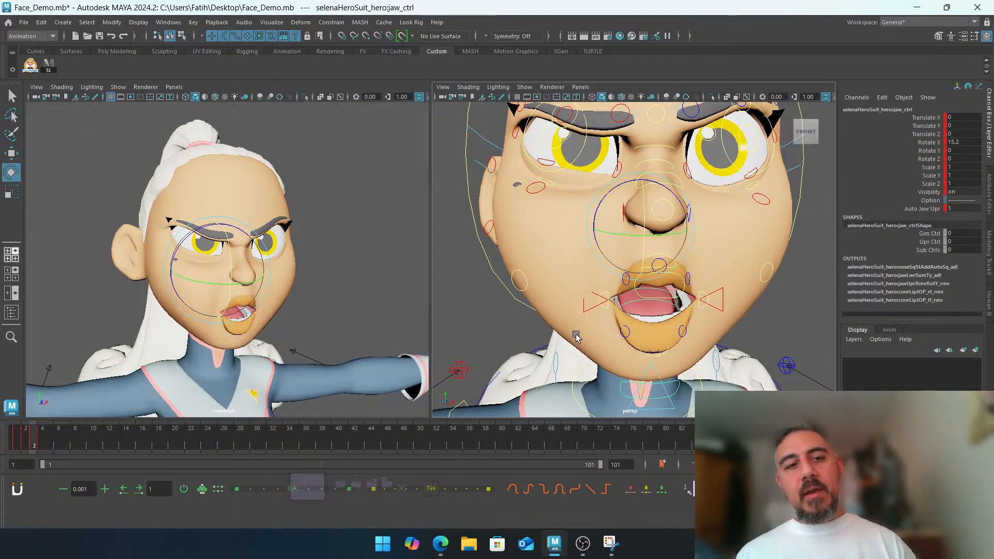
Step through the keyed poses on frames 1, 2 and 3 to compare the expressions, ending on frame 3 with nothing selected
{"action": "key", "text": "comma"}
{"action": "key", "text": "comma"}
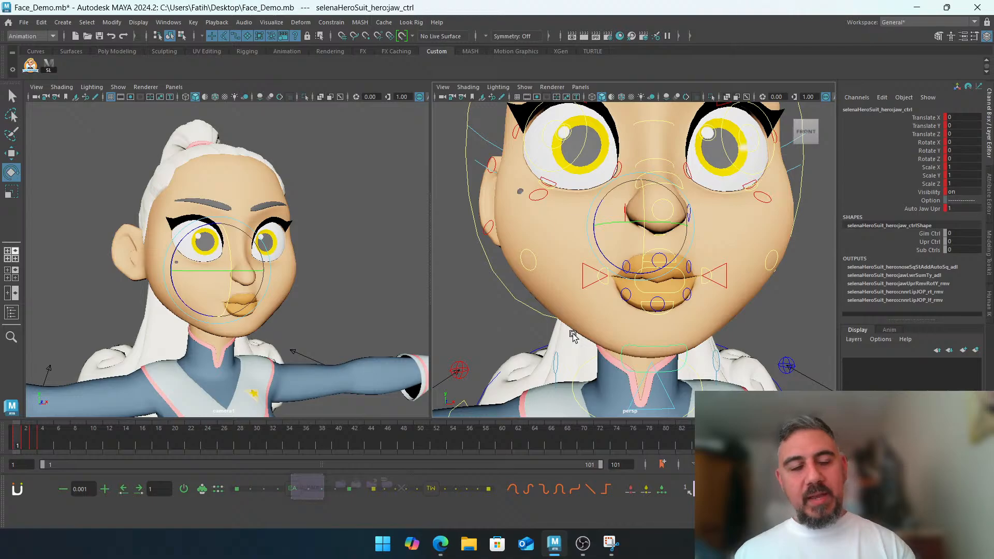
{"action": "key", "text": "period"}
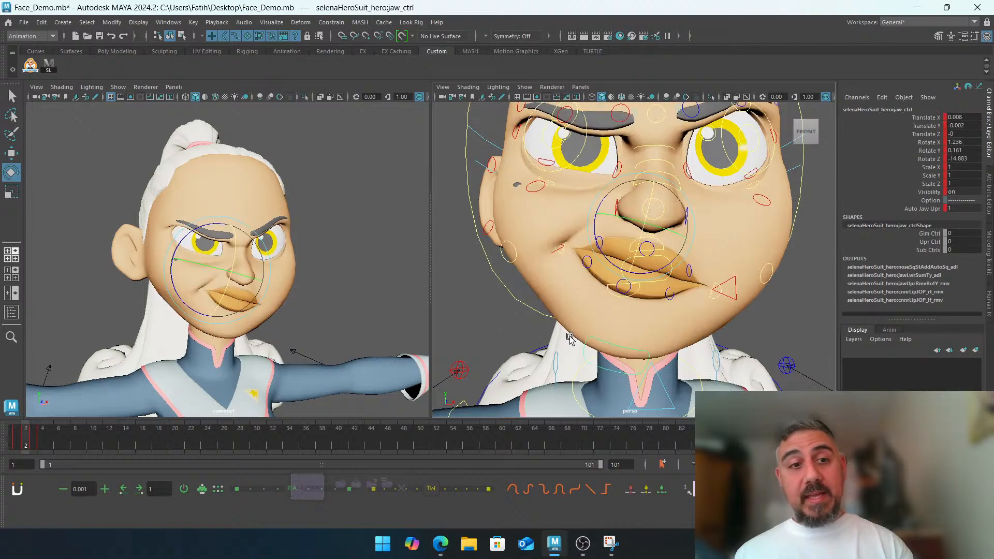
{"action": "key", "text": "period"}
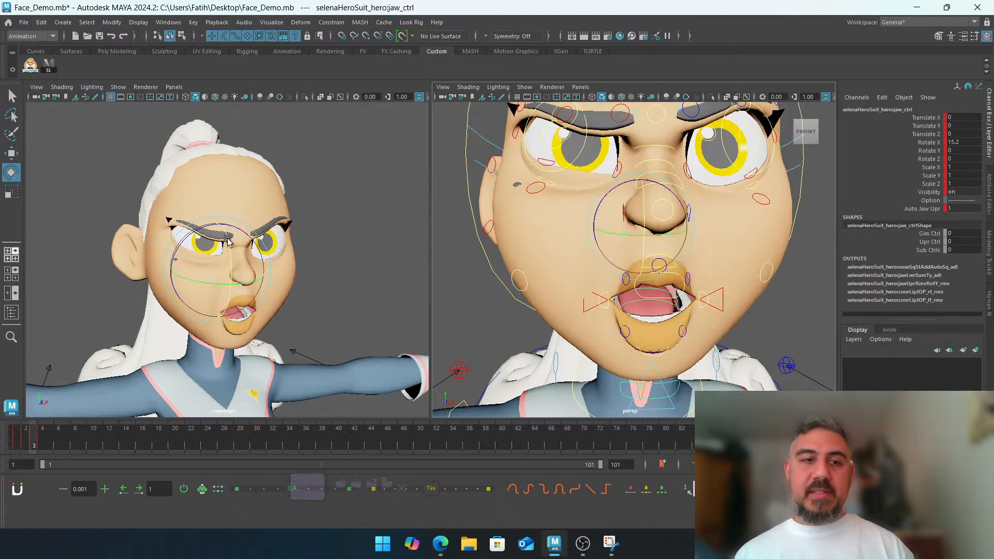
{"action": "scroll", "coordinate": [671, 270], "scroll_direction": "down", "scroll_amount": 3}
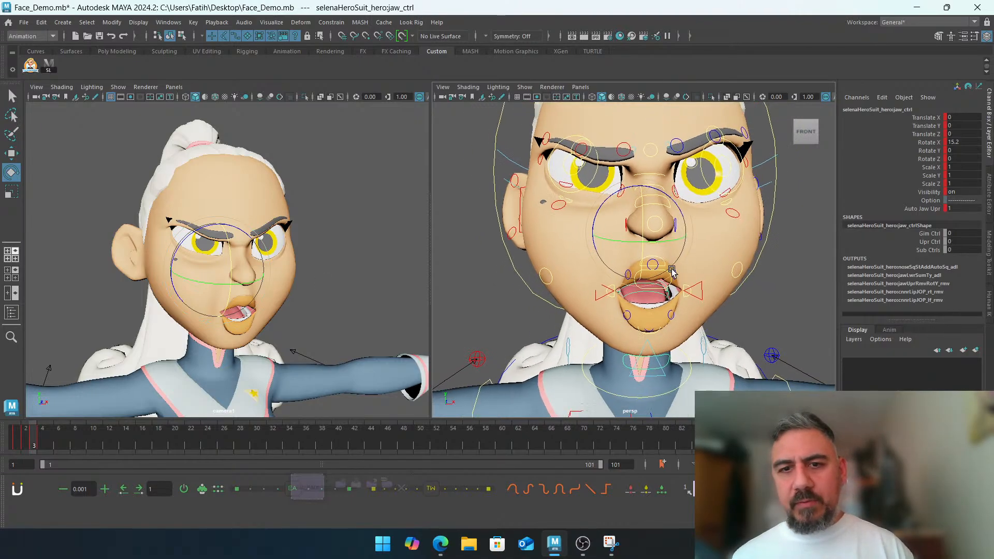
{"action": "left_click_drag", "start_coordinate": [672, 270], "coordinate": [679, 276], "text": "alt"}
{"action": "left_click", "coordinate": [763, 304]}
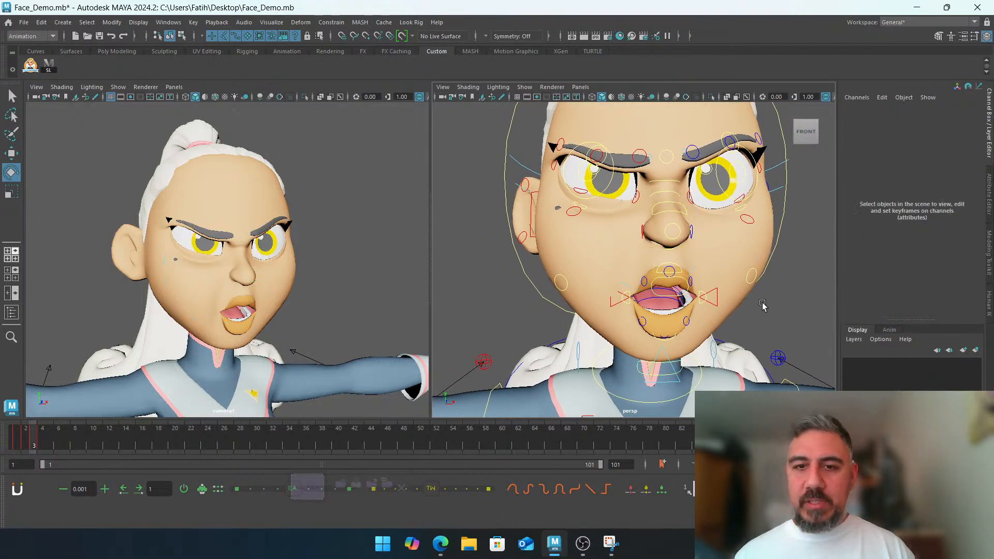
Widen both mouth corners together on frame 3 to about 0.059 in Translate X
{"action": "left_click", "coordinate": [613, 301]}
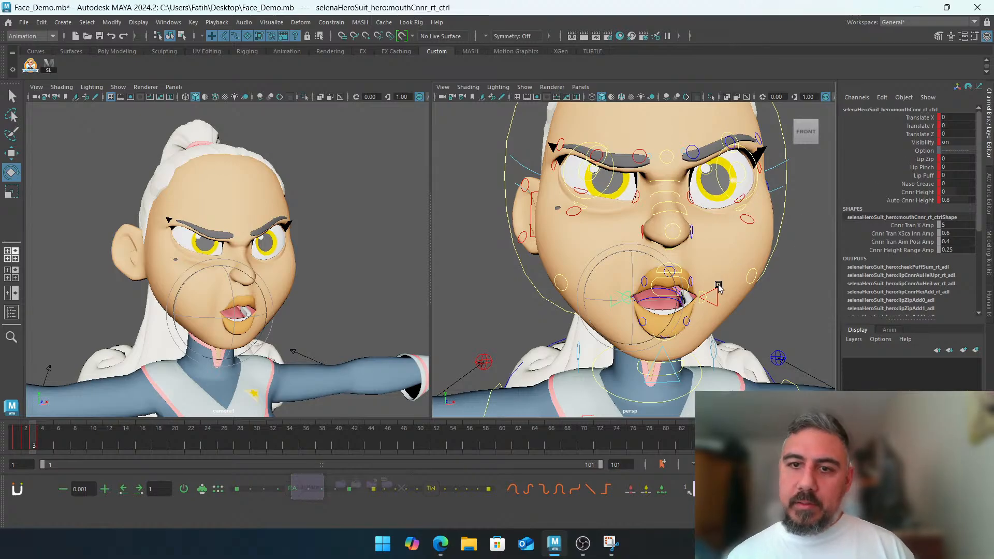
{"action": "left_click", "coordinate": [716, 298]}
{"action": "left_click", "coordinate": [915, 118]}
{"action": "middle_click_drag", "start_coordinate": [742, 207], "coordinate": [747, 208]}
Raise the upper lip's root control on frame 3 to about 0.385 in Translate Y
{"action": "left_click_drag", "start_coordinate": [728, 218], "coordinate": [739, 216], "text": "alt"}
{"action": "right_click_drag", "start_coordinate": [666, 247], "coordinate": [726, 227], "text": "alt"}
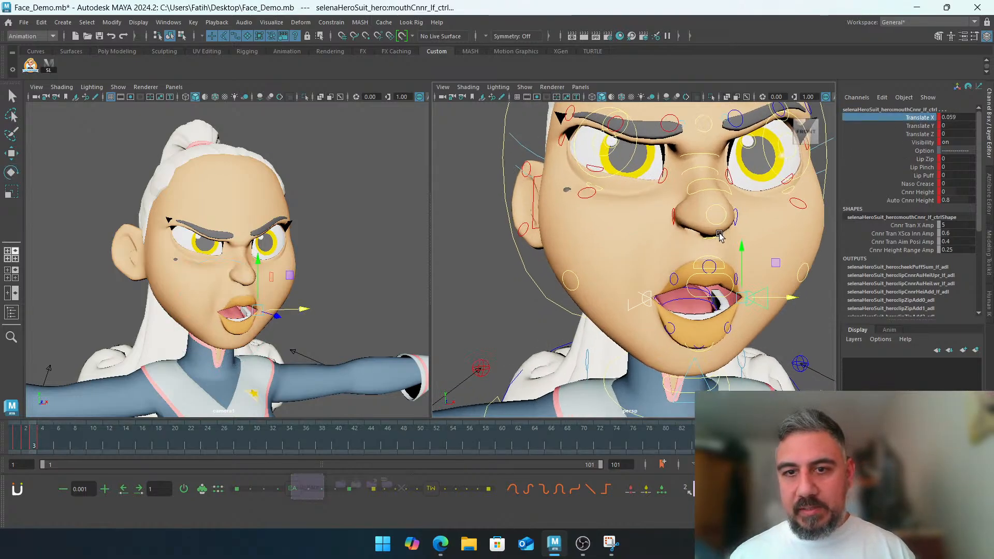
{"action": "left_click_drag", "start_coordinate": [727, 226], "coordinate": [621, 250], "text": "alt"}
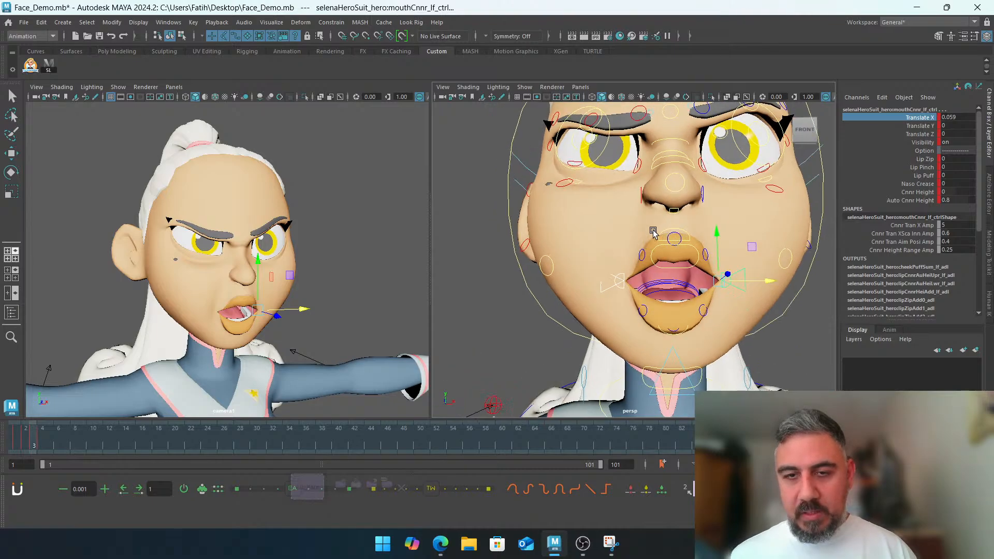
{"action": "left_click", "coordinate": [680, 231]}
{"action": "left_click_drag", "start_coordinate": [673, 215], "coordinate": [665, 186]}
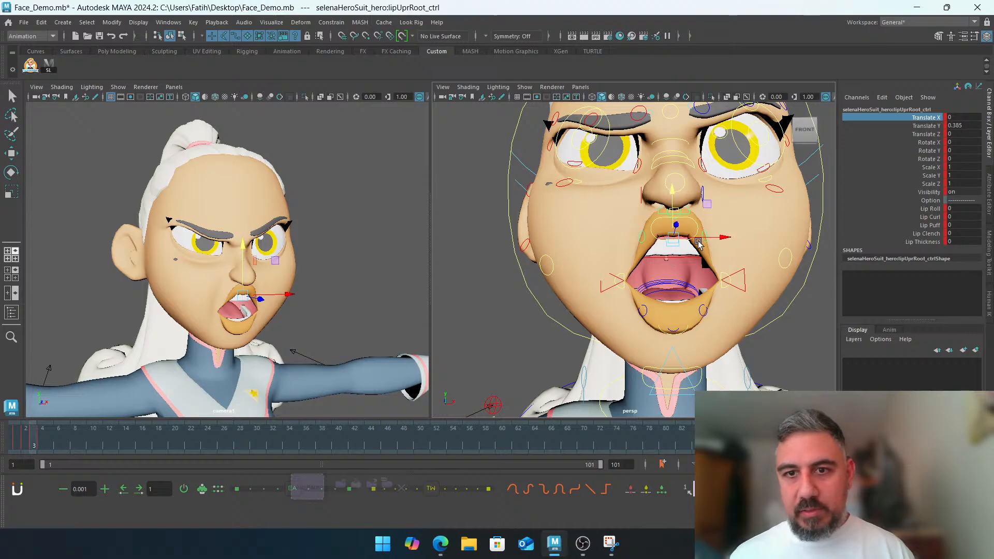
{"action": "left_click", "coordinate": [697, 247]}
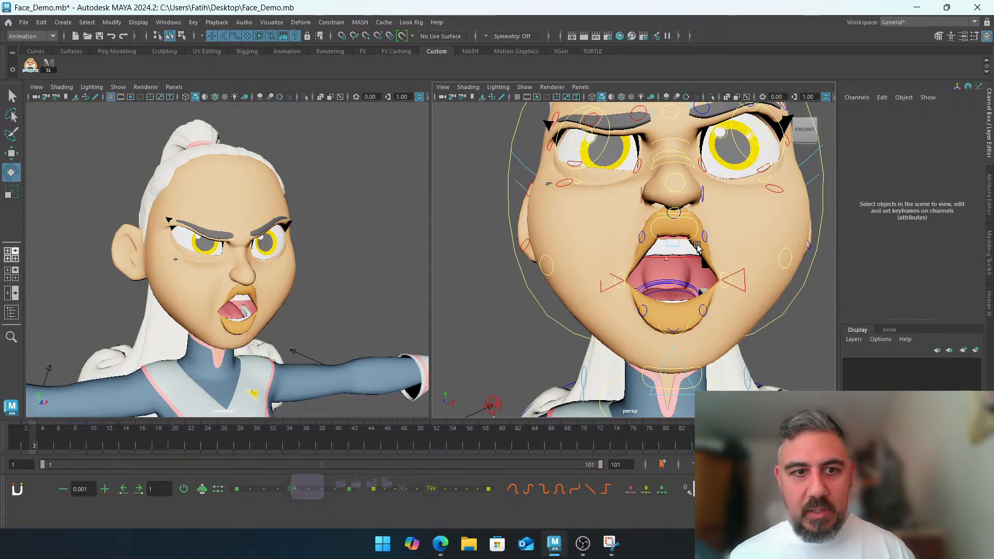
Spread the upper lip's side controls outward in Translate X, about 0.29 on the character's right and 0.209 on the left
{"action": "left_click", "coordinate": [641, 238]}
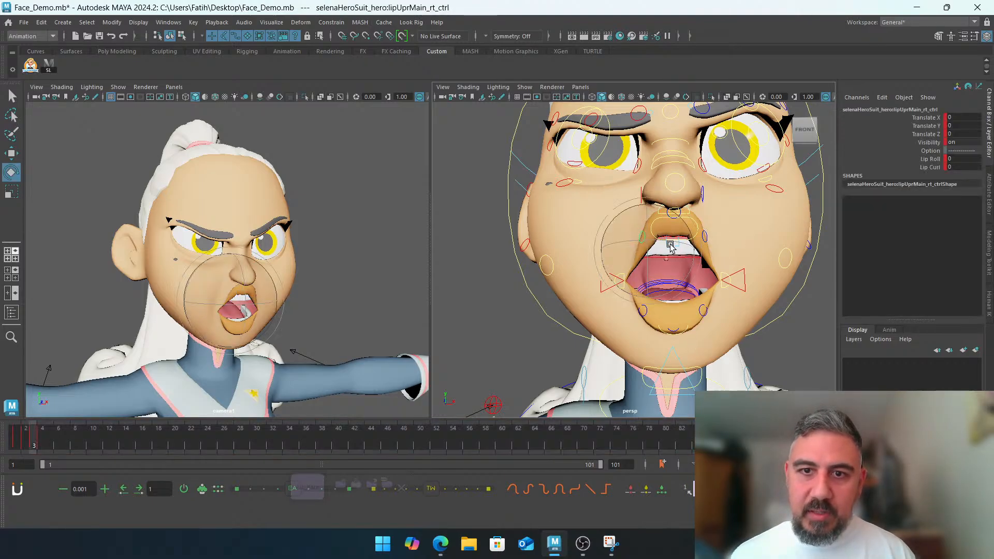
{"action": "key", "text": "w"}
{"action": "left_click_drag", "start_coordinate": [619, 251], "coordinate": [617, 248]}
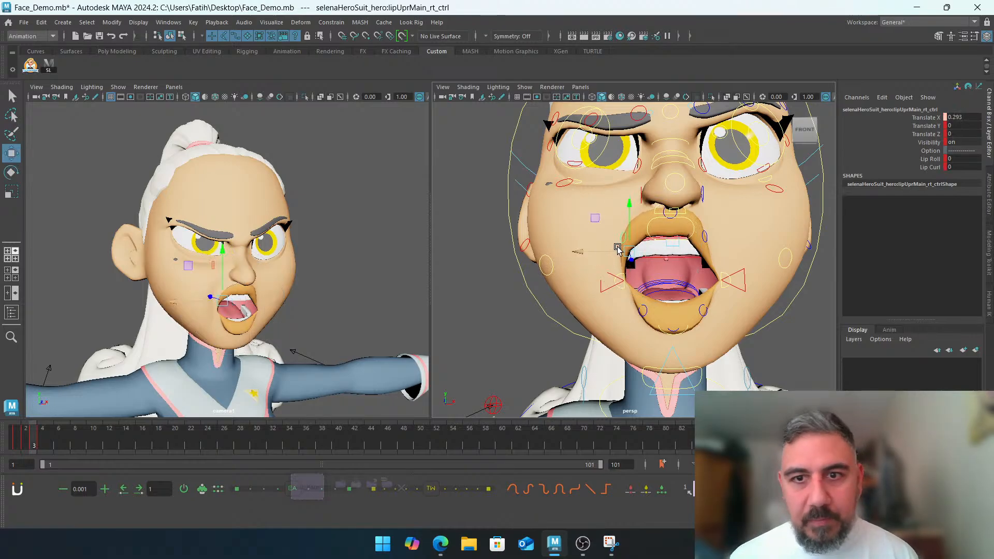
{"action": "left_click", "coordinate": [704, 236]}
{"action": "left_click_drag", "start_coordinate": [740, 247], "coordinate": [751, 245]}
Select the lower teeth control through wireframe display, tilt it to about -11.313 in Rotate X and raise it to about 0.076 in Translate Y
{"action": "middle_click_drag", "start_coordinate": [693, 264], "coordinate": [677, 248], "text": "alt"}
{"action": "left_click_drag", "start_coordinate": [676, 247], "coordinate": [699, 265], "text": "alt"}
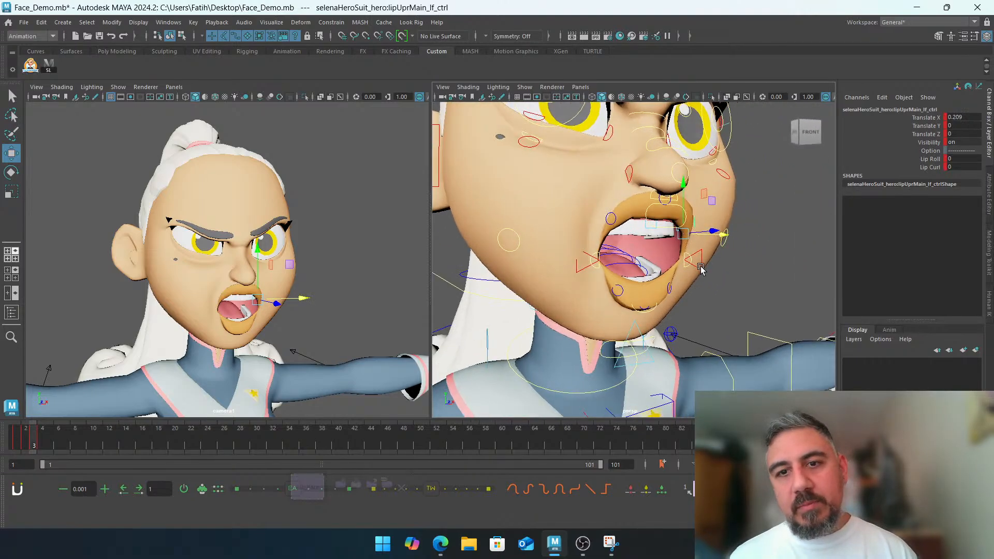
{"action": "middle_click_drag", "start_coordinate": [668, 254], "coordinate": [663, 239], "text": "alt"}
{"action": "left_click_drag", "start_coordinate": [662, 239], "coordinate": [642, 261], "text": "alt"}
{"action": "right_click_drag", "start_coordinate": [642, 261], "coordinate": [742, 232], "text": "alt"}
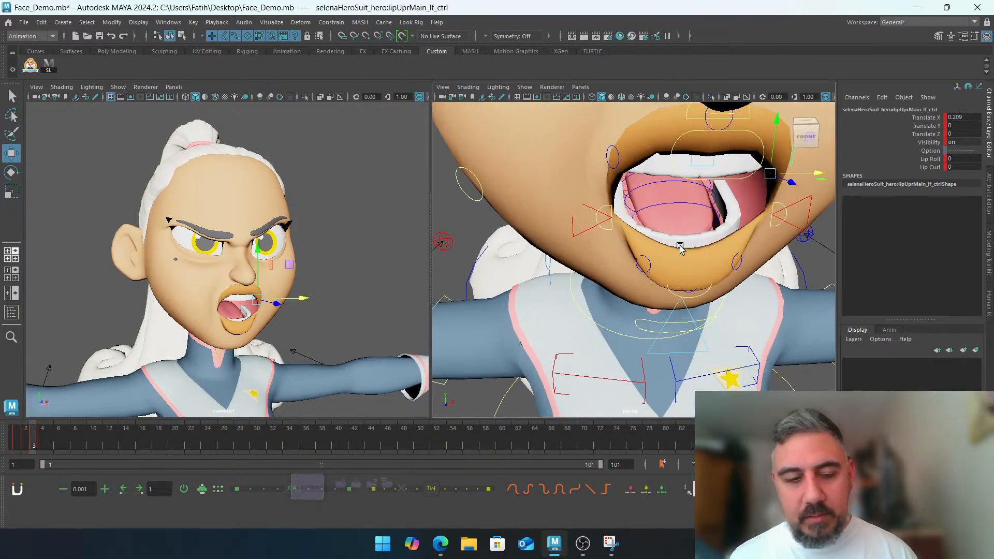
{"action": "key", "text": "4"}
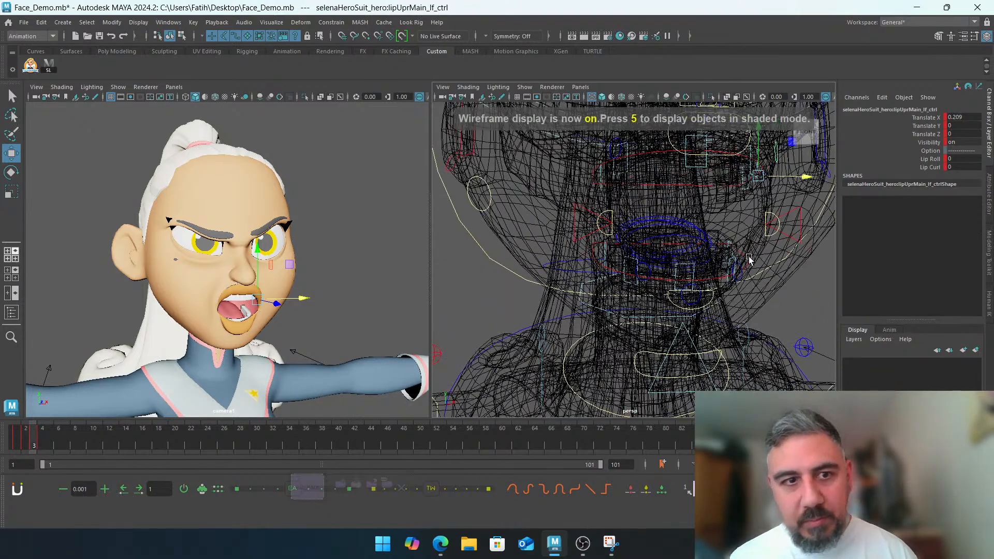
{"action": "left_click", "coordinate": [749, 260]}
{"action": "key", "text": "5"}
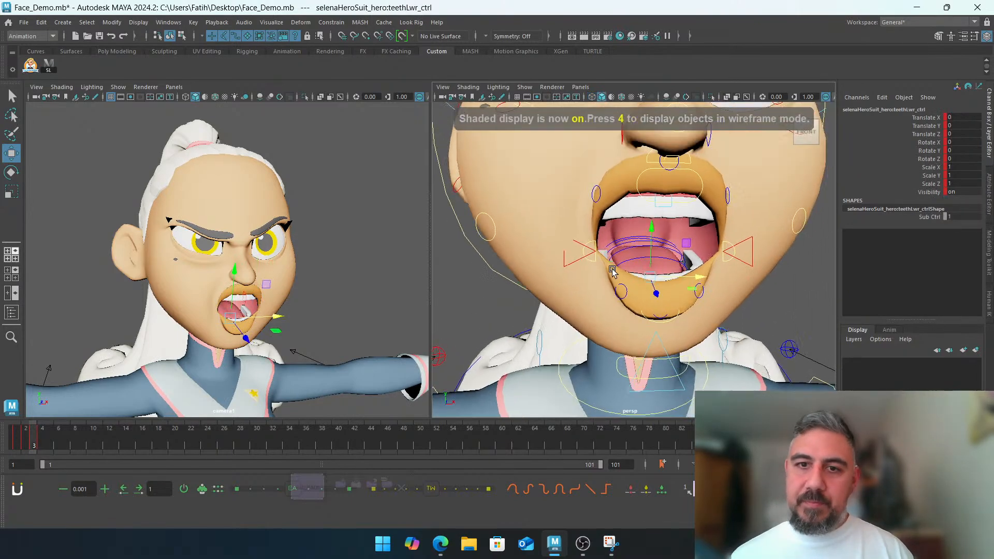
{"action": "mouse_move", "coordinate": [613, 270]}
{"action": "left_mouse_down", "text": "alt"}
{"action": "mouse_move", "coordinate": [647, 243]}
{"action": "mouse_move", "coordinate": [634, 267]}
{"action": "mouse_move", "coordinate": [642, 275]}
{"action": "mouse_move", "coordinate": [623, 270]}
{"action": "left_mouse_up", "text": "alt"}
{"action": "key", "text": "e"}
{"action": "key", "text": "w"}
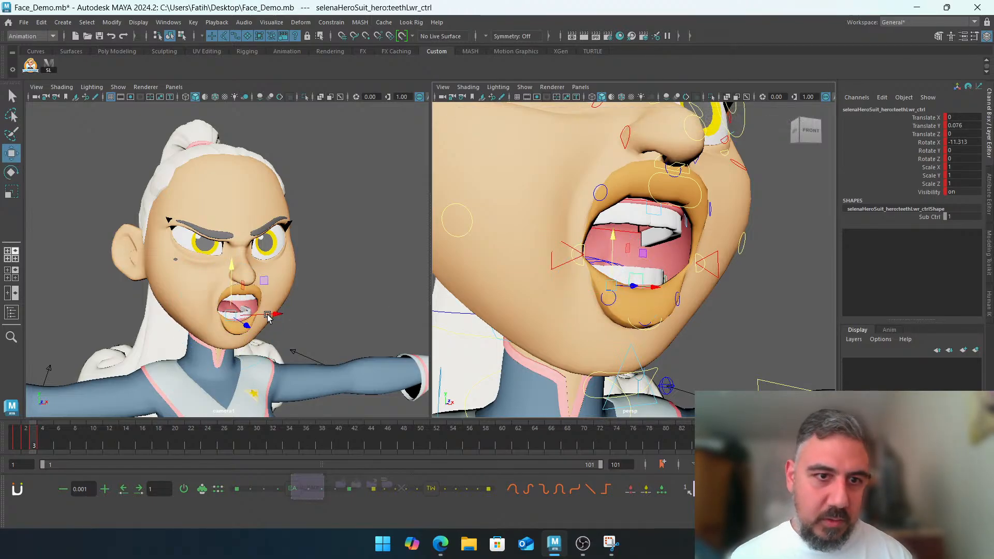
Reposition the lower teeth control to about 0.08 in Translate X, 0.102 in Translate Y and 0.131 in Translate Z
{"action": "left_click_drag", "start_coordinate": [269, 318], "coordinate": [284, 316]}
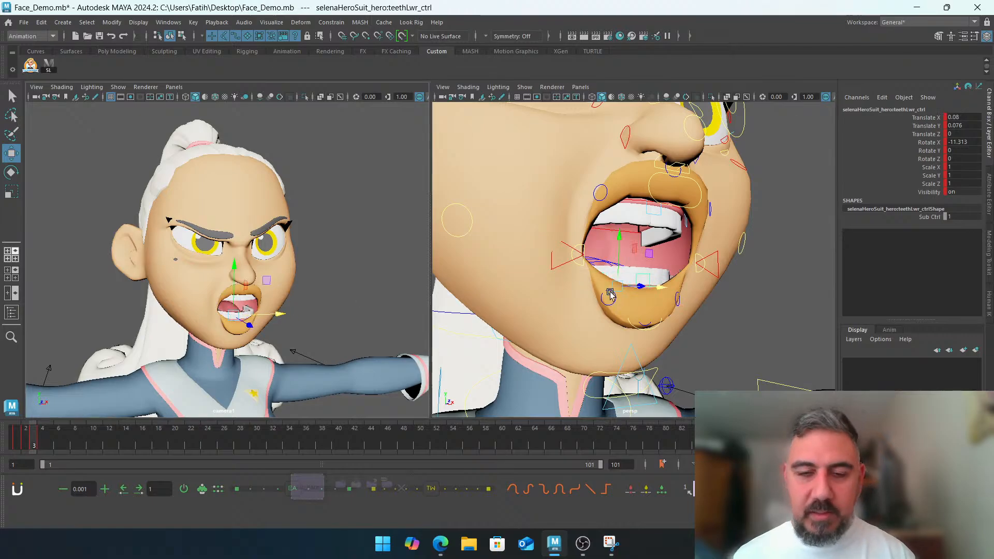
{"action": "left_click_drag", "start_coordinate": [610, 294], "coordinate": [679, 317], "text": "alt"}
{"action": "left_click_drag", "start_coordinate": [592, 272], "coordinate": [635, 245]}
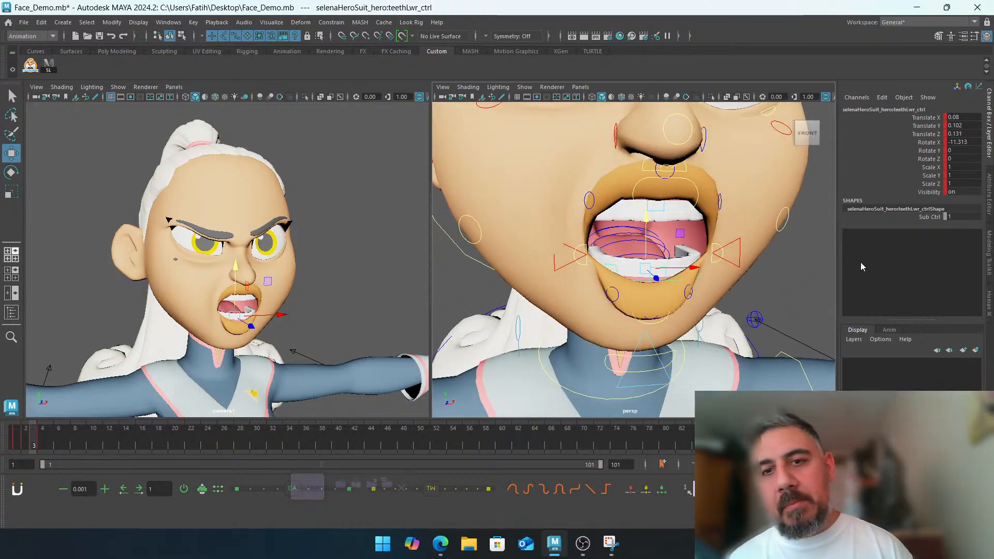
Move the character's right upper-lip control to about 0.423 in Translate X and 0.16 in Translate Y, and the central one to -0.06 in Translate Y
{"action": "left_click_drag", "start_coordinate": [713, 241], "coordinate": [688, 255], "text": "alt"}
{"action": "left_click", "coordinate": [607, 234]}
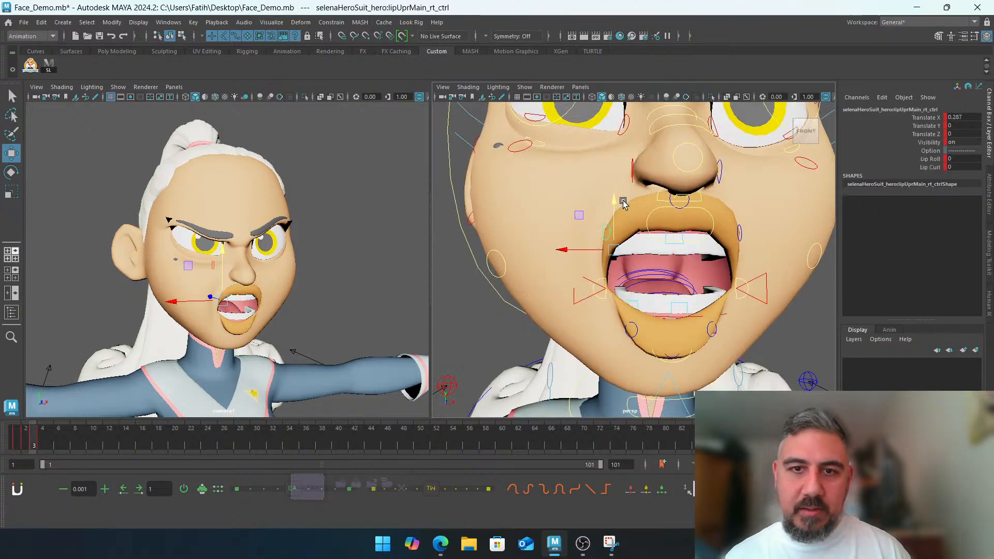
{"action": "left_click_drag", "start_coordinate": [623, 201], "coordinate": [611, 193]}
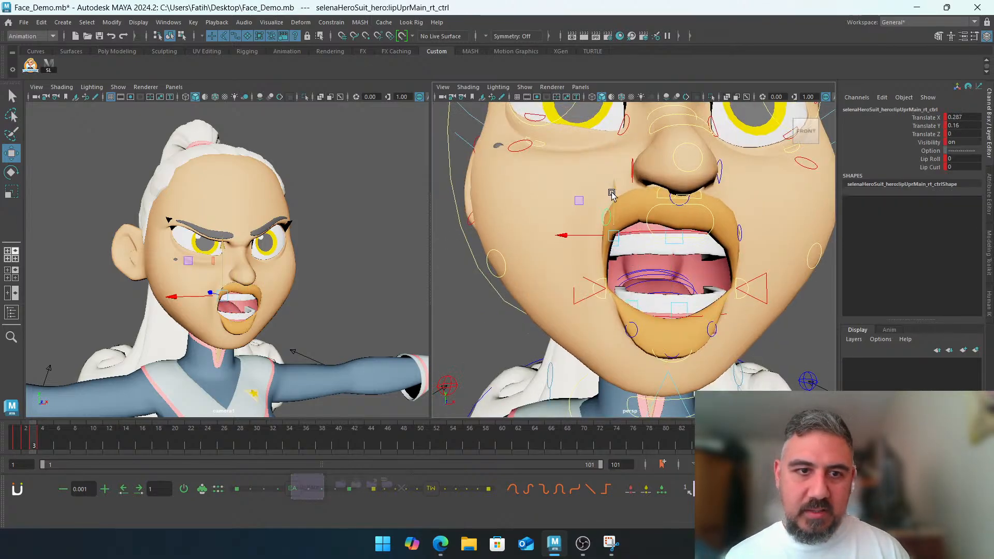
{"action": "left_click_drag", "start_coordinate": [571, 234], "coordinate": [556, 235]}
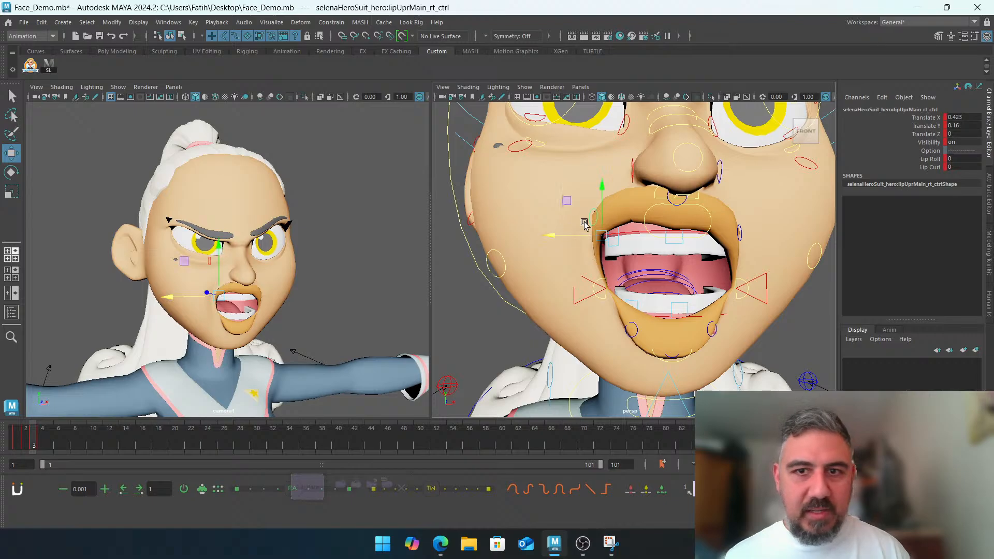
{"action": "left_click", "coordinate": [667, 192]}
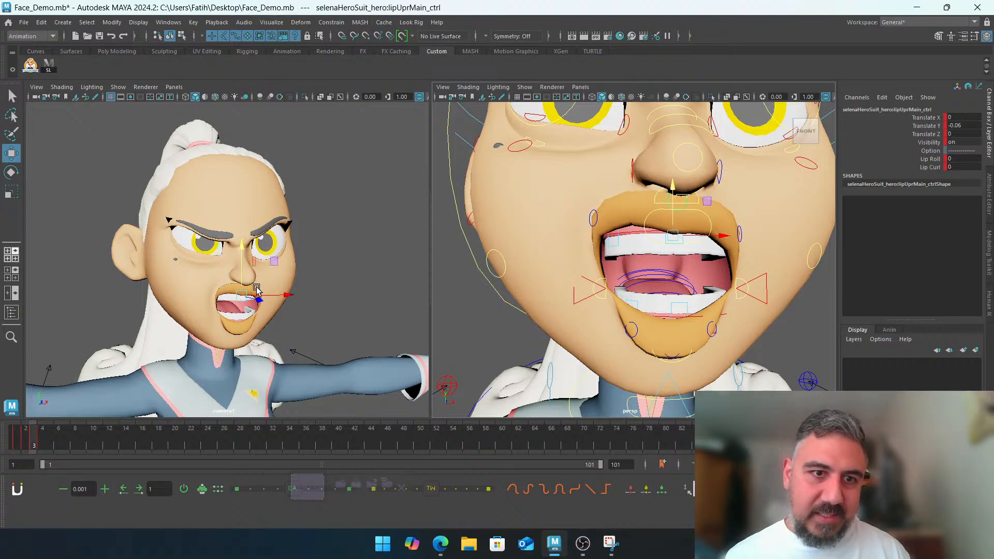
Pull the lower-lip control and the mouth corner on the character's right side outward on frame 3
{"action": "middle_click_drag", "start_coordinate": [594, 293], "coordinate": [622, 250], "text": "alt"}
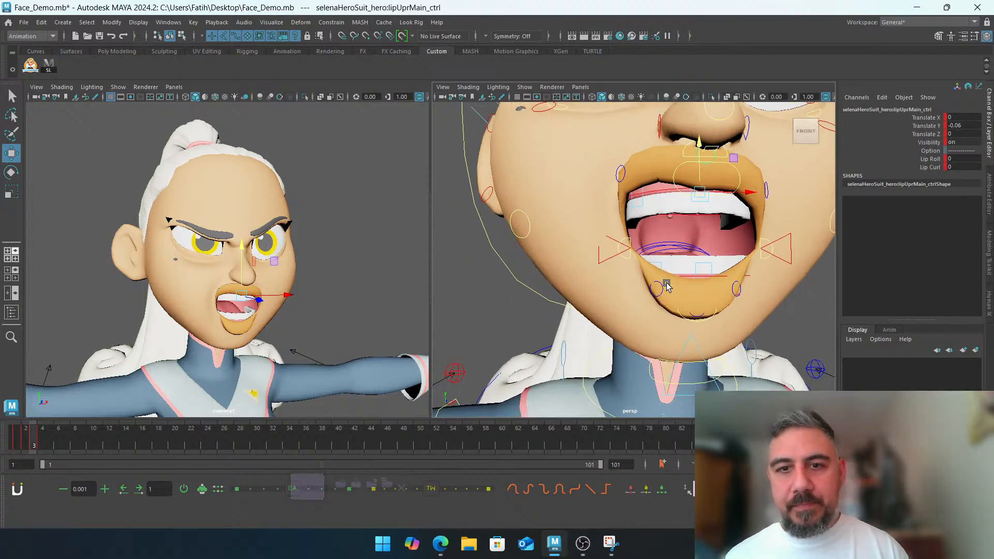
{"action": "left_click", "coordinate": [666, 284]}
{"action": "left_click_drag", "start_coordinate": [605, 273], "coordinate": [589, 249]}
{"action": "left_click", "coordinate": [604, 249]}
{"action": "left_click", "coordinate": [811, 296]}
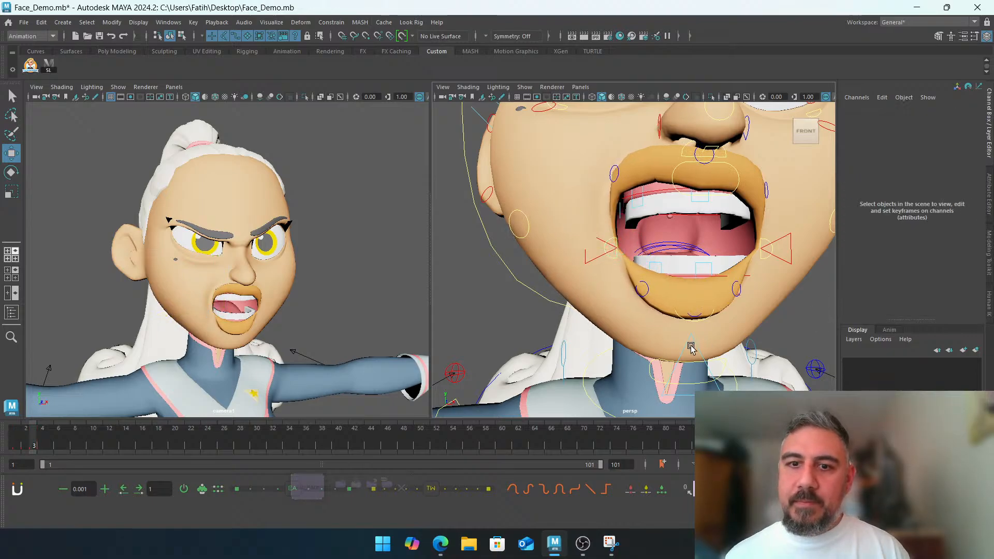
Tilt the jaw control sideways on frame 3 to about -8.295 in Rotate Z, with about 15.567 in Rotate X
{"action": "left_click", "coordinate": [664, 360]}
{"action": "scroll", "coordinate": [690, 296], "scroll_direction": "down", "scroll_amount": 3}
{"action": "middle_click_drag", "start_coordinate": [616, 280], "coordinate": [615, 245], "text": "alt"}
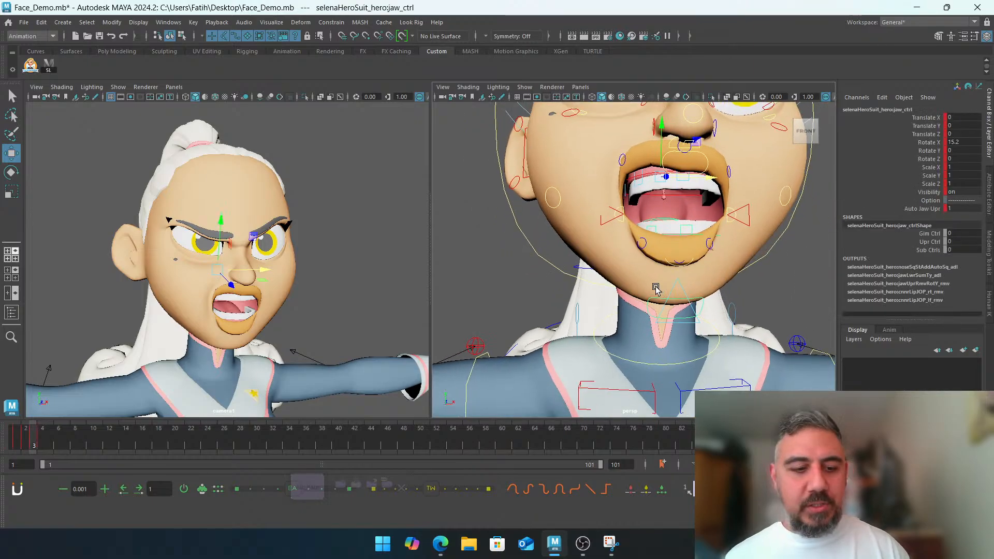
{"action": "key", "text": "e"}
{"action": "left_click_drag", "start_coordinate": [677, 226], "coordinate": [672, 226]}
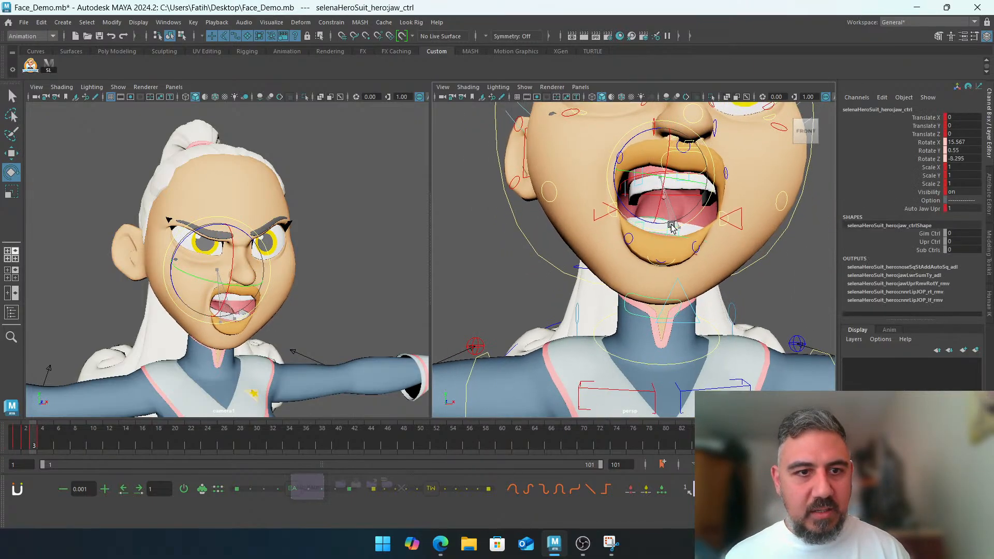
{"action": "left_click", "coordinate": [795, 236]}
Select all face controls with the saved selection set and step through the neighbouring frames to compare the poses, ending on frame 3
{"action": "left_click_drag", "start_coordinate": [769, 245], "coordinate": [761, 289], "text": "alt"}
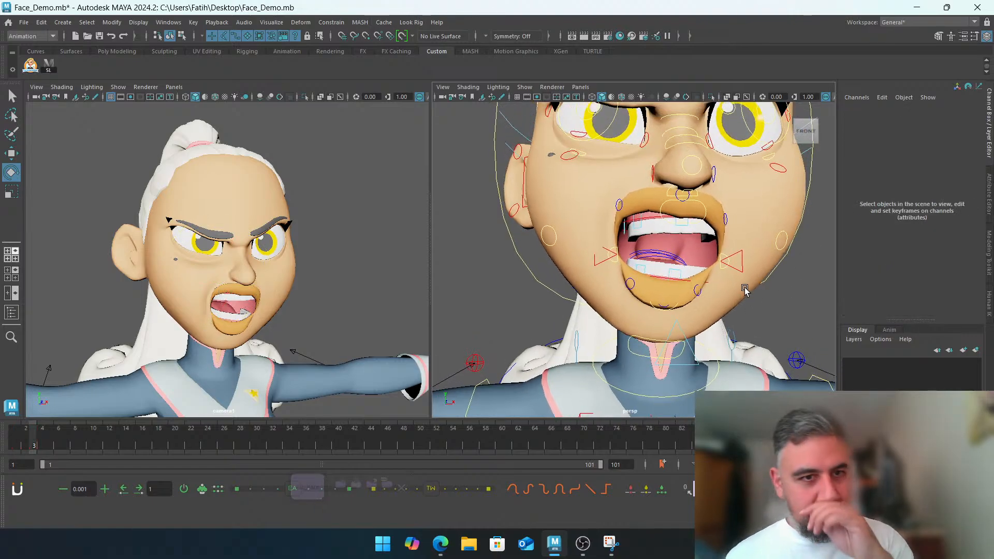
{"action": "left_click", "coordinate": [519, 286]}
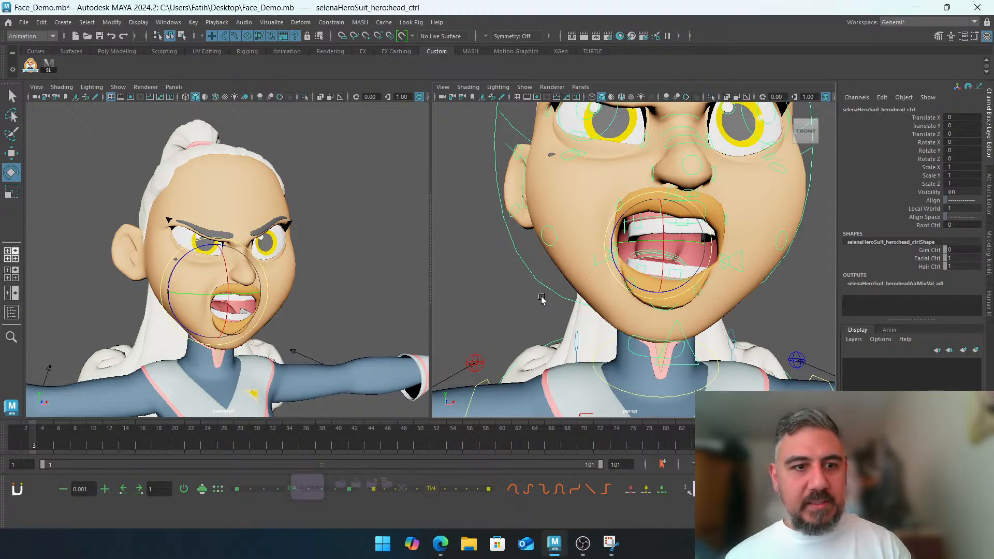
{"action": "left_click", "coordinate": [310, 489]}
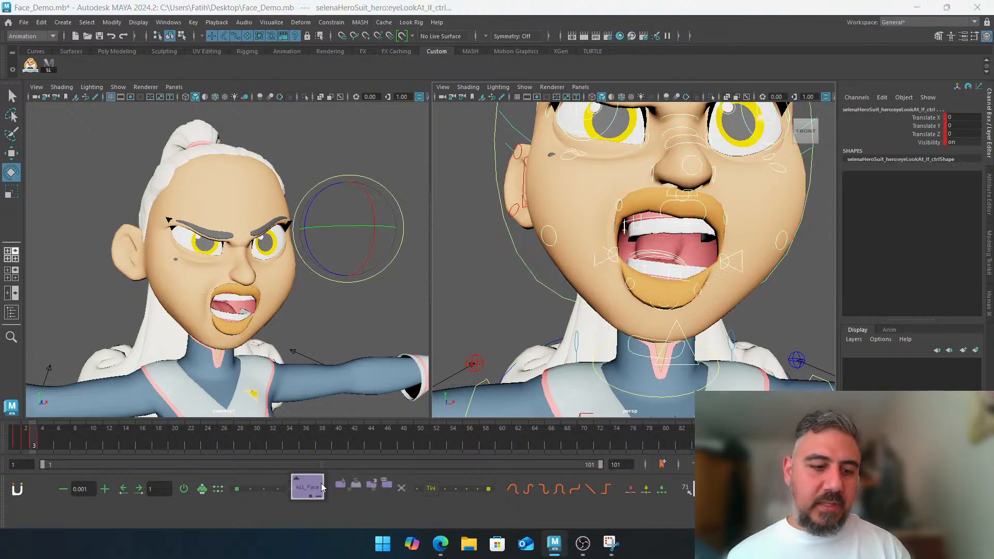
{"action": "key", "text": "comma"}
{"action": "key", "text": "period"}
{"action": "key", "text": "period"}
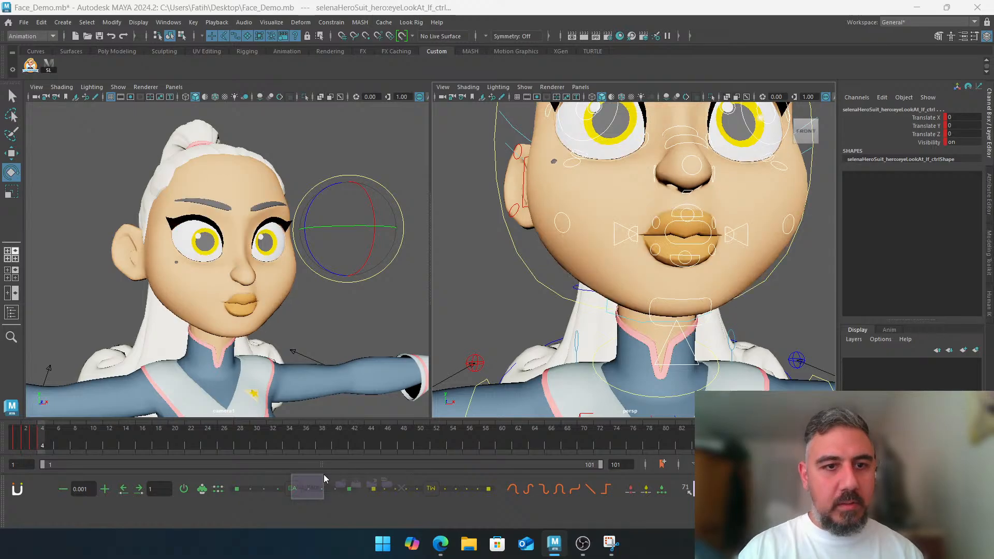
{"action": "key", "text": "comma"}
{"action": "key", "text": "comma"}
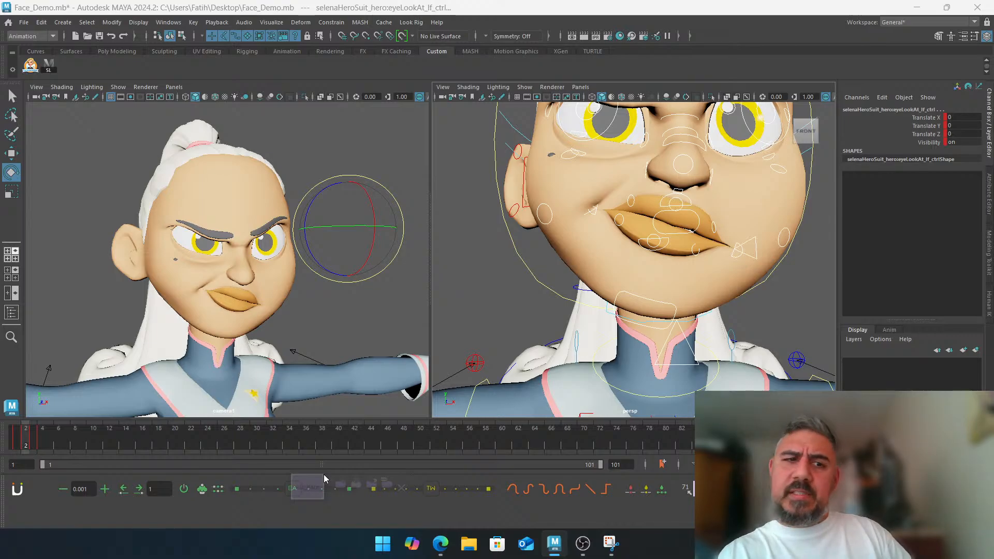
{"action": "key", "text": "period"}
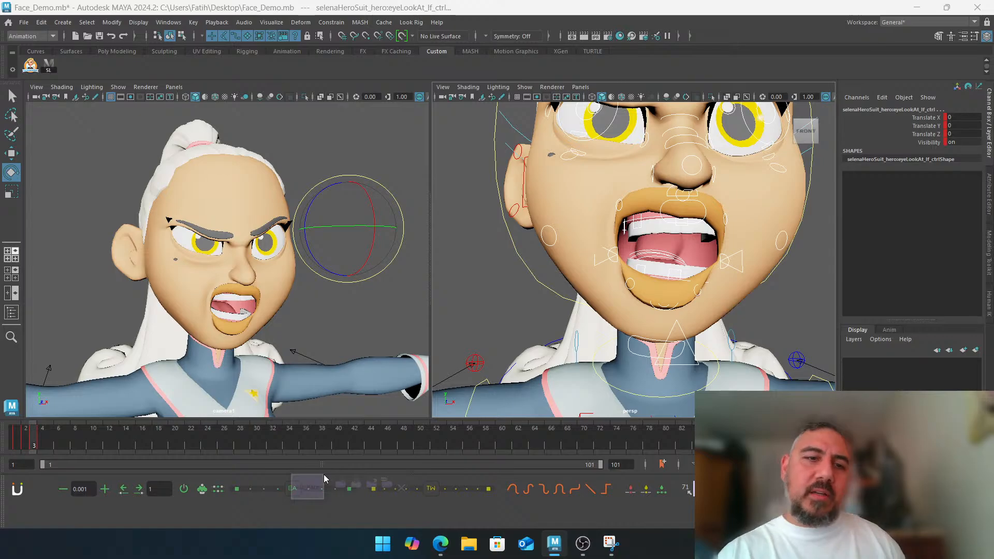
Move the lower-teeth control on frame 3 to 0.036 in Translate Y and 0.144 in Translate Z
{"action": "left_click", "coordinate": [759, 276]}
{"action": "left_click_drag", "start_coordinate": [510, 278], "coordinate": [575, 278], "text": "alt"}
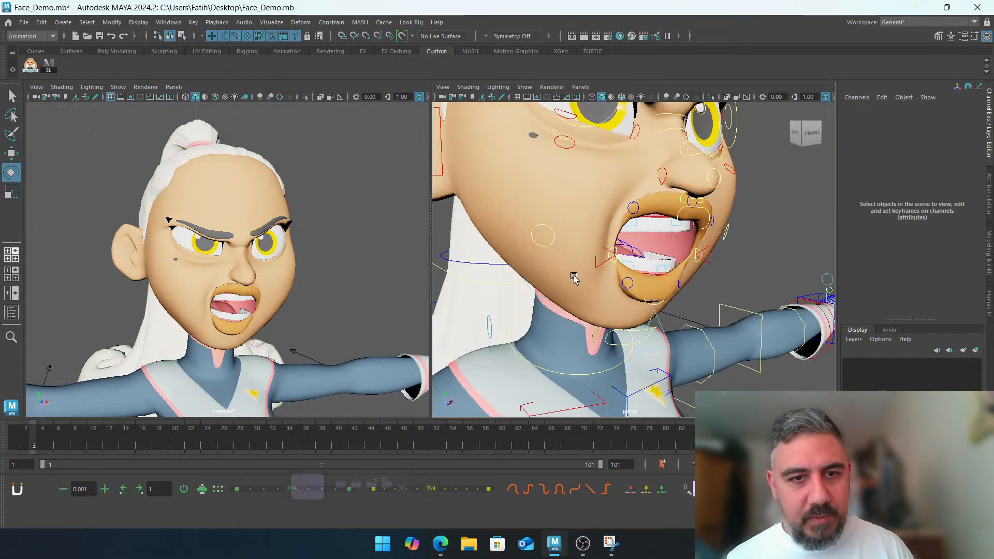
{"action": "right_click_drag", "start_coordinate": [575, 277], "coordinate": [677, 277], "text": "alt"}
{"action": "middle_click_drag", "start_coordinate": [677, 278], "coordinate": [673, 296], "text": "alt"}
{"action": "left_click", "coordinate": [684, 300]}
{"action": "left_click_drag", "start_coordinate": [679, 309], "coordinate": [679, 334], "text": "alt"}
{"action": "key", "text": "w"}
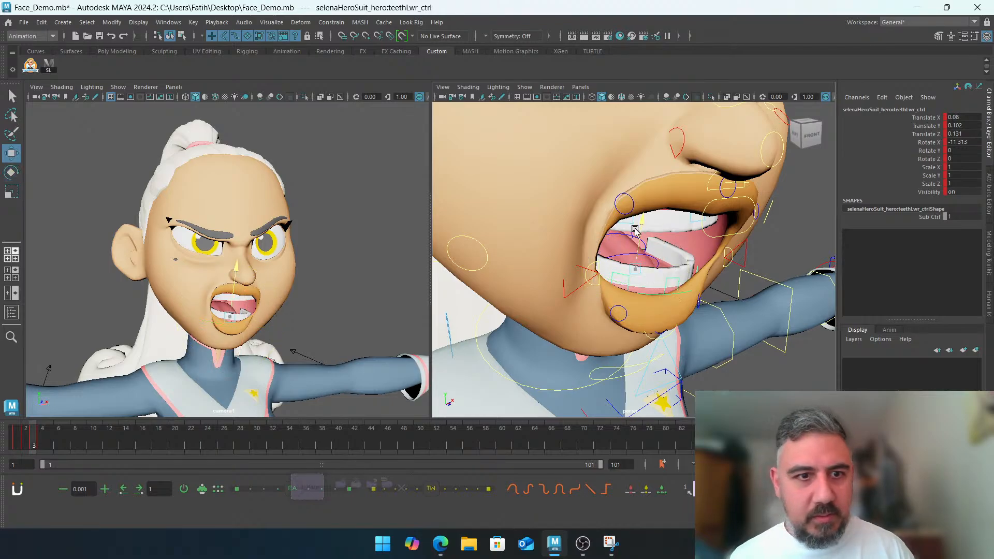
{"action": "left_click_drag", "start_coordinate": [637, 222], "coordinate": [623, 245]}
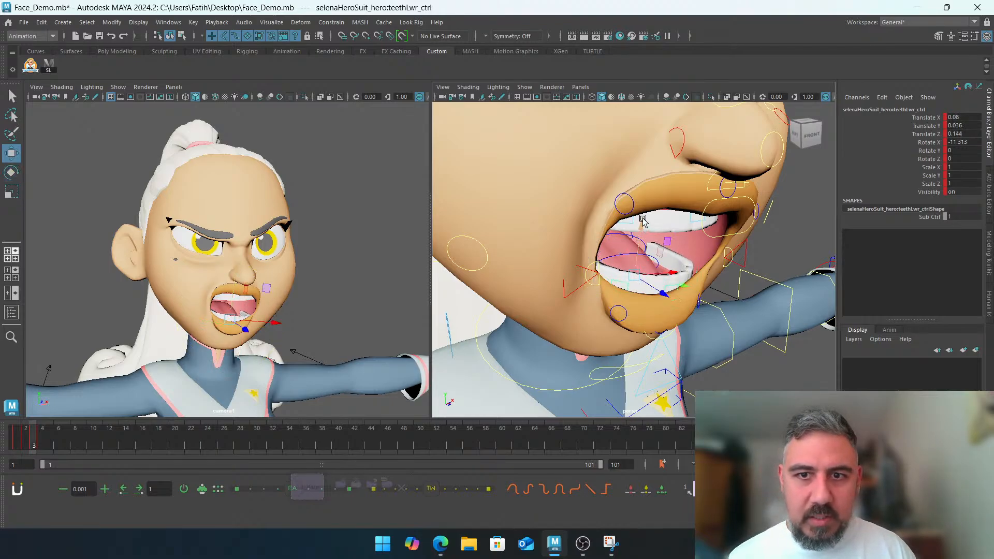
Examine the lower back teeth inside the open mouth up close, selecting and deselecting their teeth5Lwr control
{"action": "left_click", "coordinate": [737, 275]}
{"action": "scroll", "coordinate": [747, 245], "scroll_direction": "up", "scroll_amount": 3}
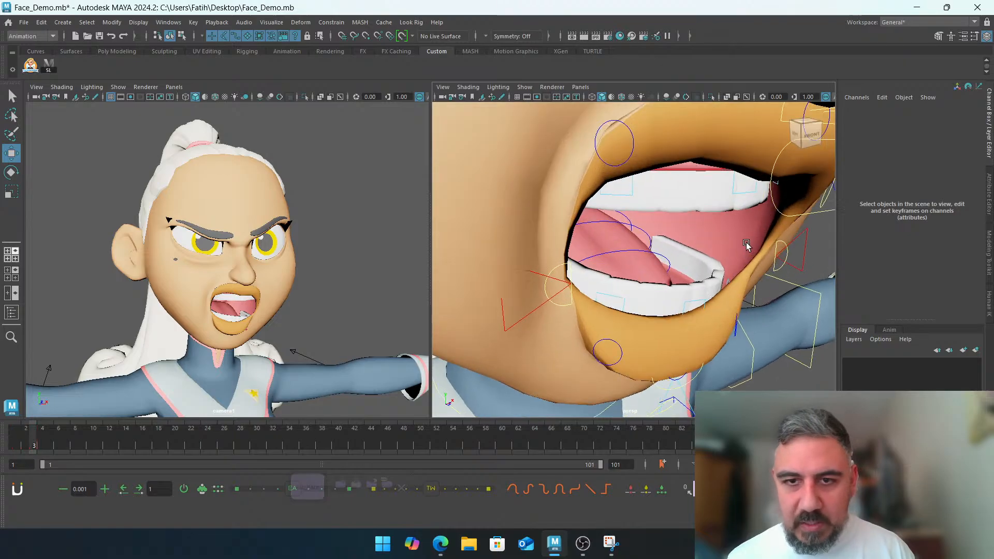
{"action": "left_click", "coordinate": [691, 255]}
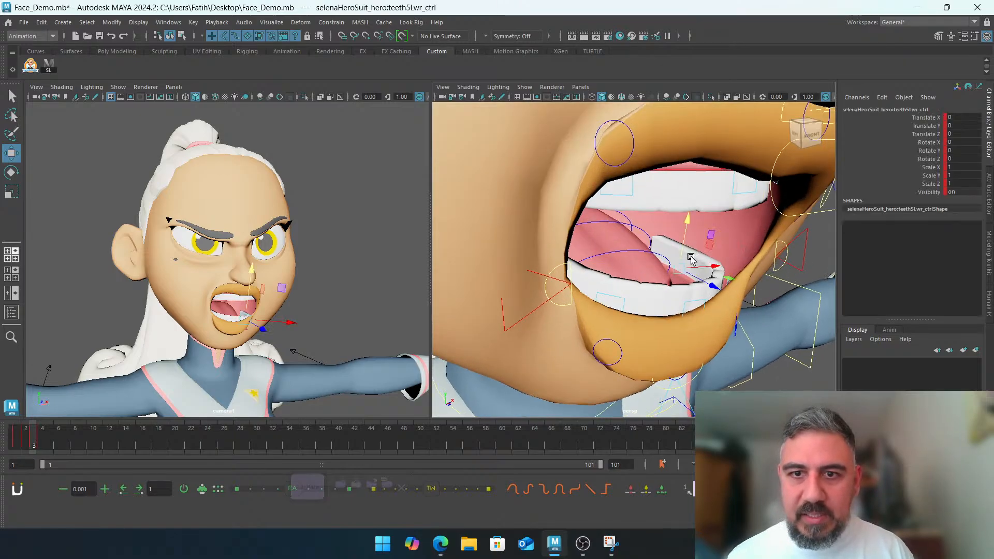
{"action": "left_click", "coordinate": [773, 257]}
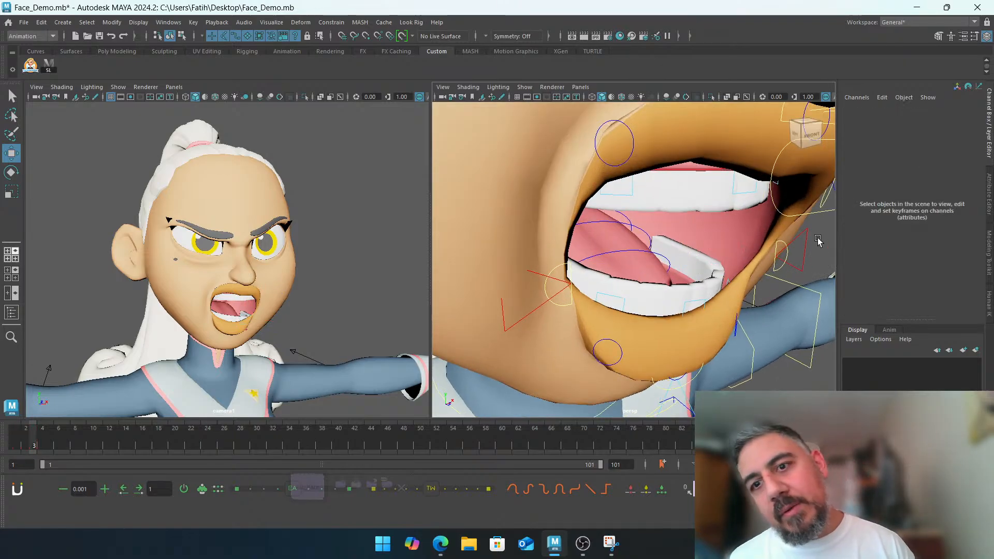
{"action": "left_click_drag", "start_coordinate": [653, 231], "coordinate": [711, 278]}
{"action": "left_click", "coordinate": [280, 313]}
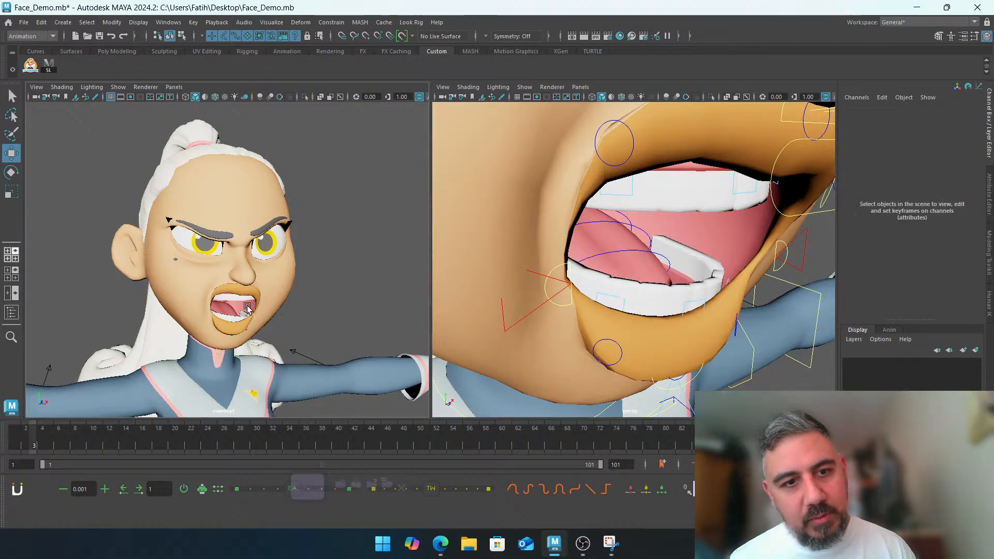
Switch to Snipping Tool and capture the character's head in the camera view on frame 3
{"action": "left_click", "coordinate": [382, 543]}
{"action": "type", "text": "snippet"}
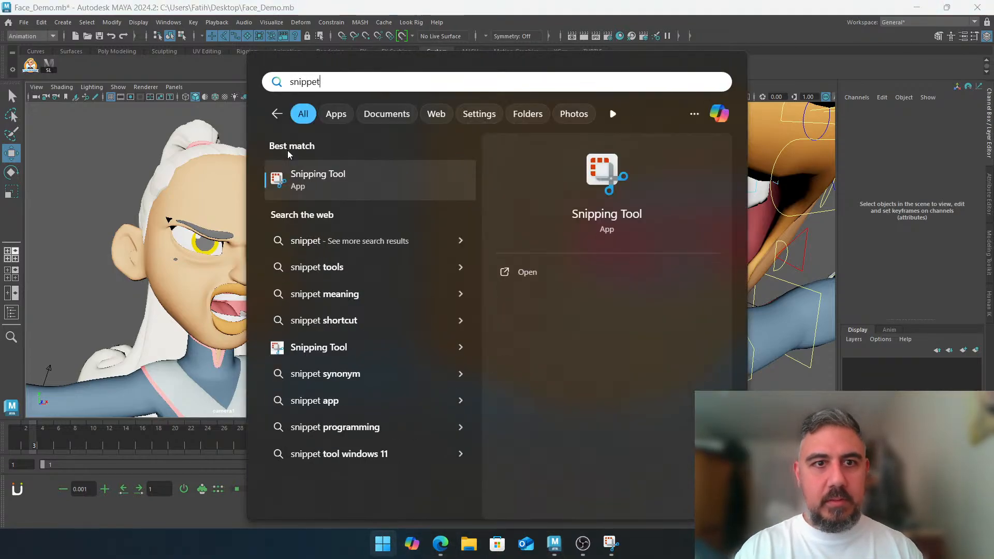
{"action": "key", "text": "Return"}
{"action": "left_click", "coordinate": [349, 152]}
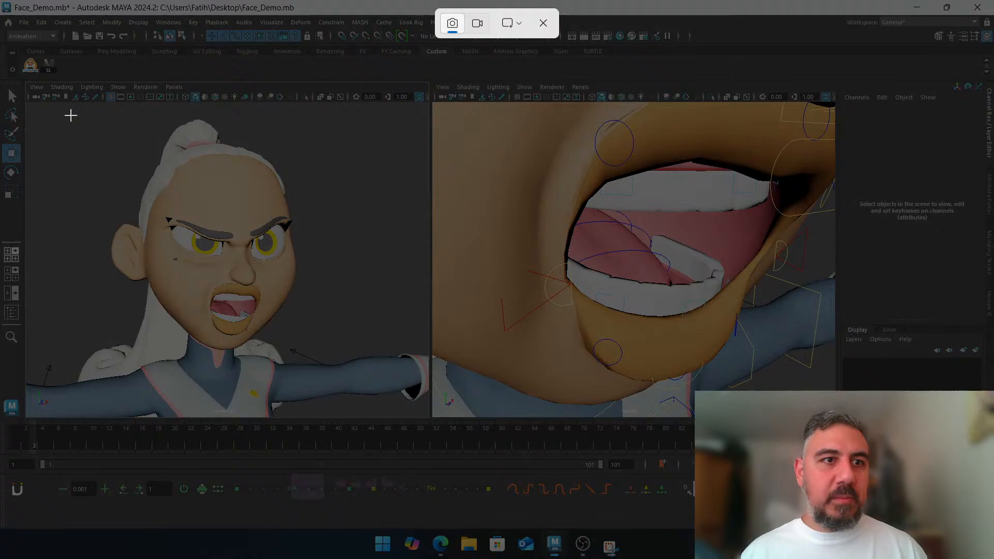
{"action": "left_click_drag", "start_coordinate": [64, 110], "coordinate": [348, 343]}
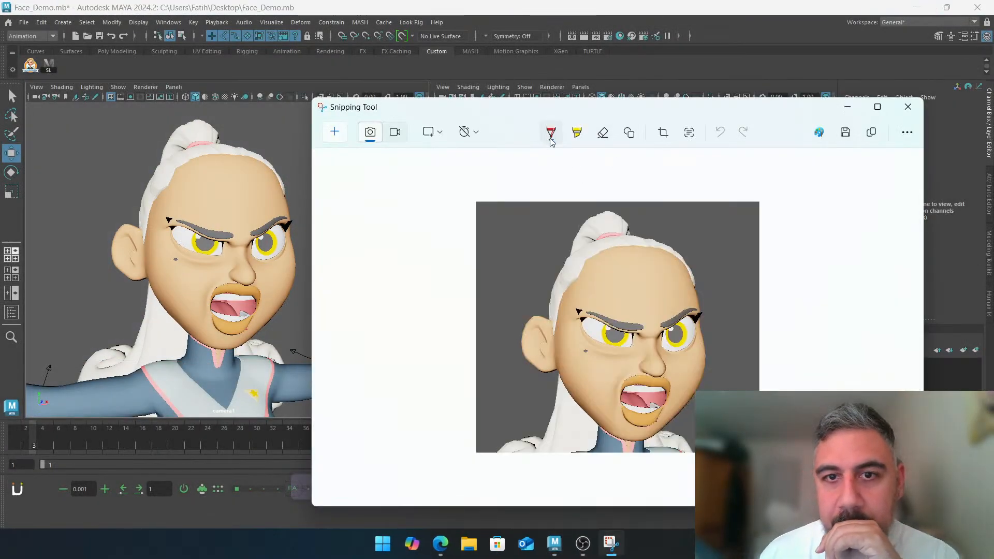
Mark the lower teeth area beside the tongue on the snip with a red pen and close Snipping Tool
{"action": "left_click", "coordinate": [551, 133]}
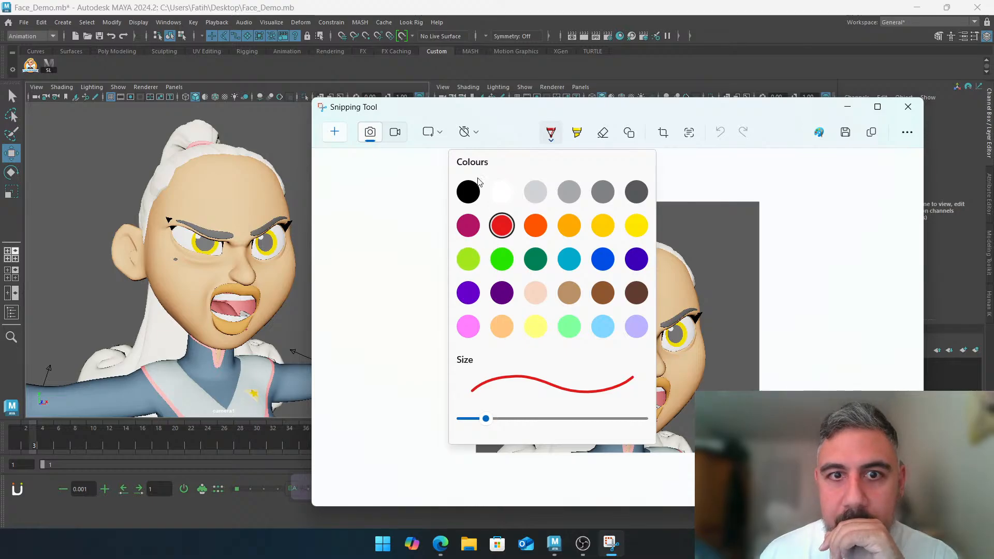
{"action": "left_click", "coordinate": [422, 170]}
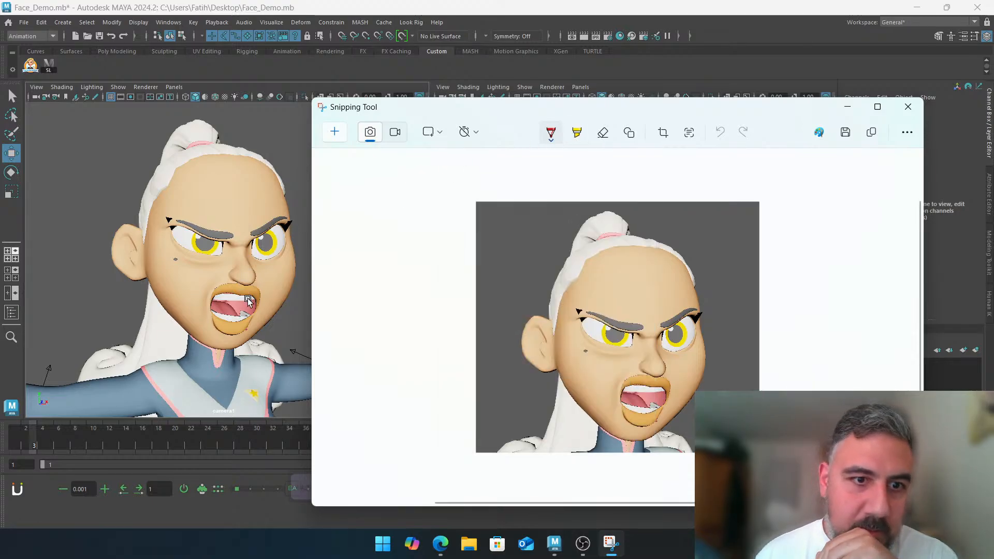
{"action": "left_click", "coordinate": [551, 133]}
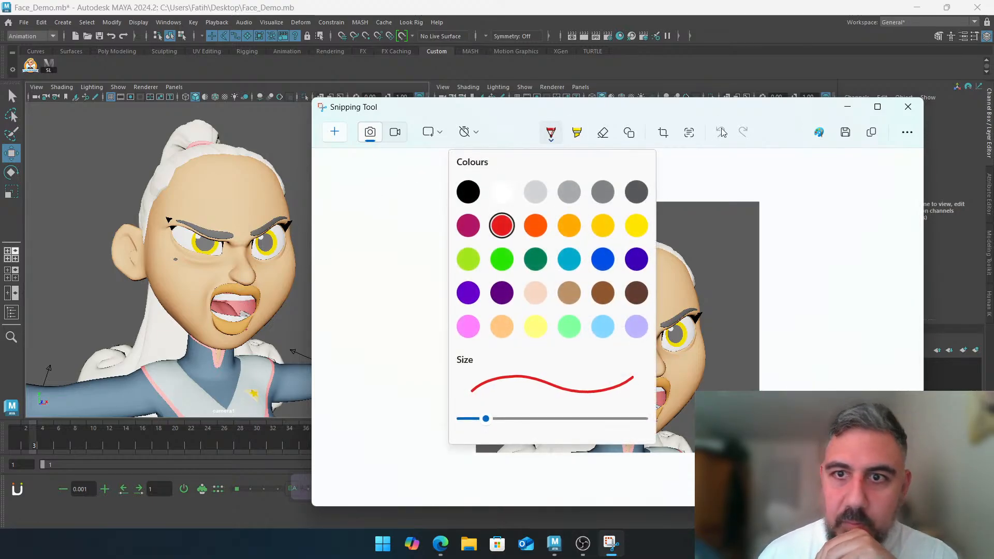
{"action": "left_click", "coordinate": [761, 221]}
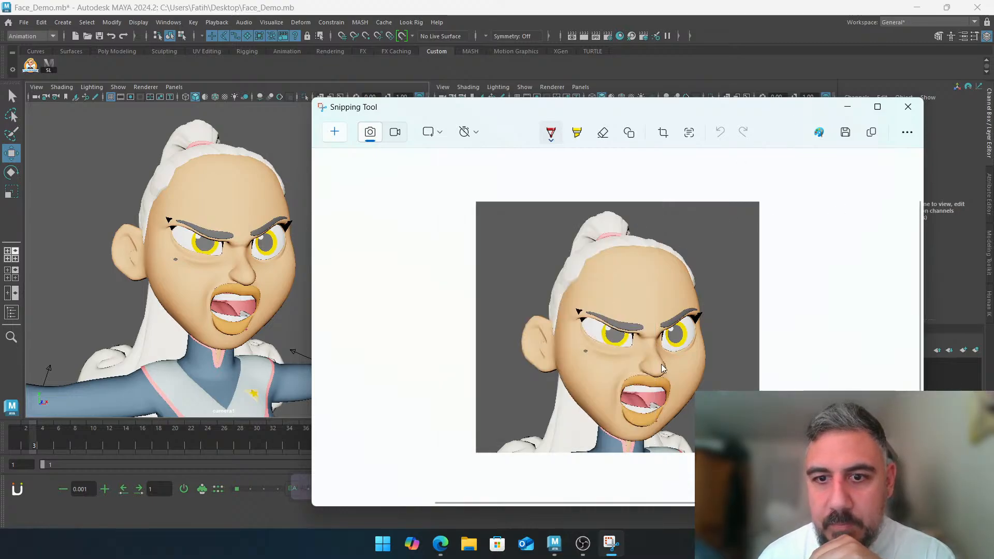
{"action": "left_click_drag", "start_coordinate": [654, 408], "coordinate": [656, 406]}
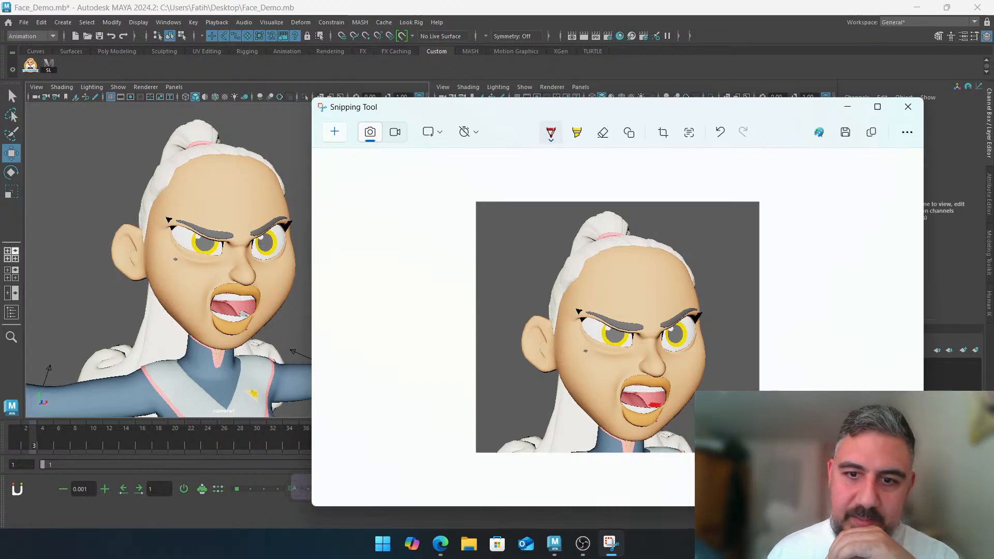
{"action": "left_click", "coordinate": [911, 106]}
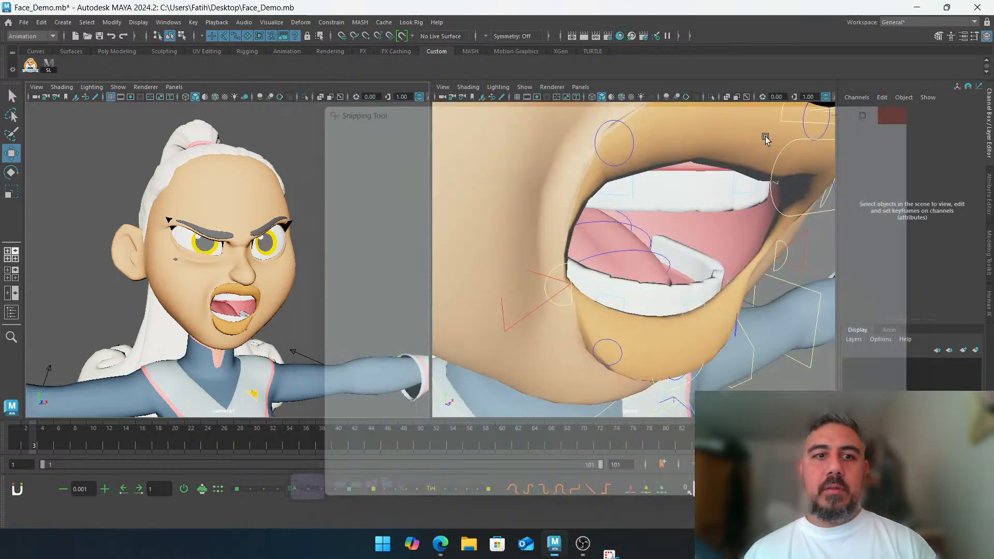
Select all face controls with the saved ALL_Face set and step through frames 1 to 4 to compare the poses
{"action": "scroll", "coordinate": [644, 260], "scroll_direction": "down", "scroll_amount": 3}
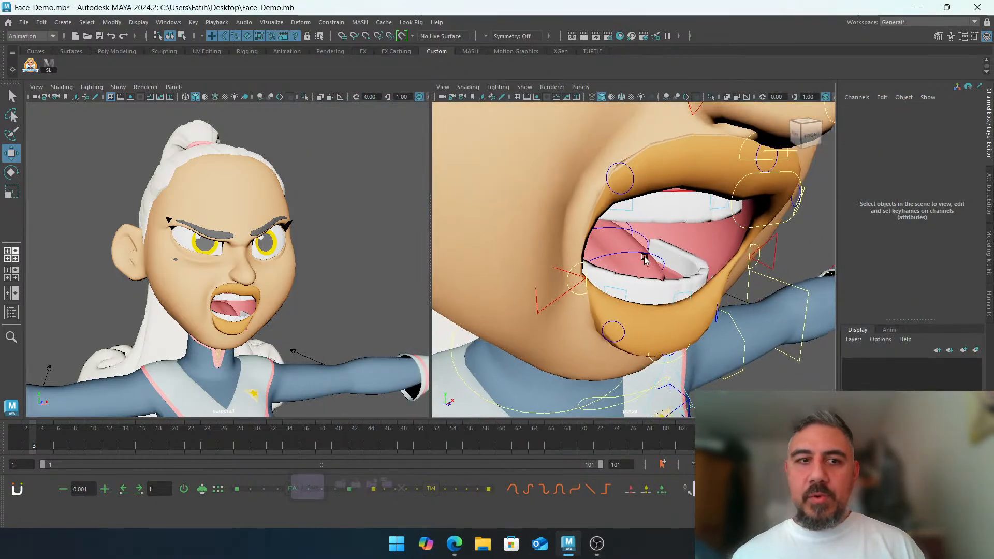
{"action": "scroll", "coordinate": [644, 259], "scroll_direction": "down", "scroll_amount": 6}
{"action": "left_click_drag", "start_coordinate": [645, 259], "coordinate": [674, 253], "text": "alt"}
{"action": "scroll", "coordinate": [554, 231], "scroll_direction": "down", "scroll_amount": 4}
{"action": "left_click_drag", "start_coordinate": [555, 231], "coordinate": [489, 234], "text": "alt"}
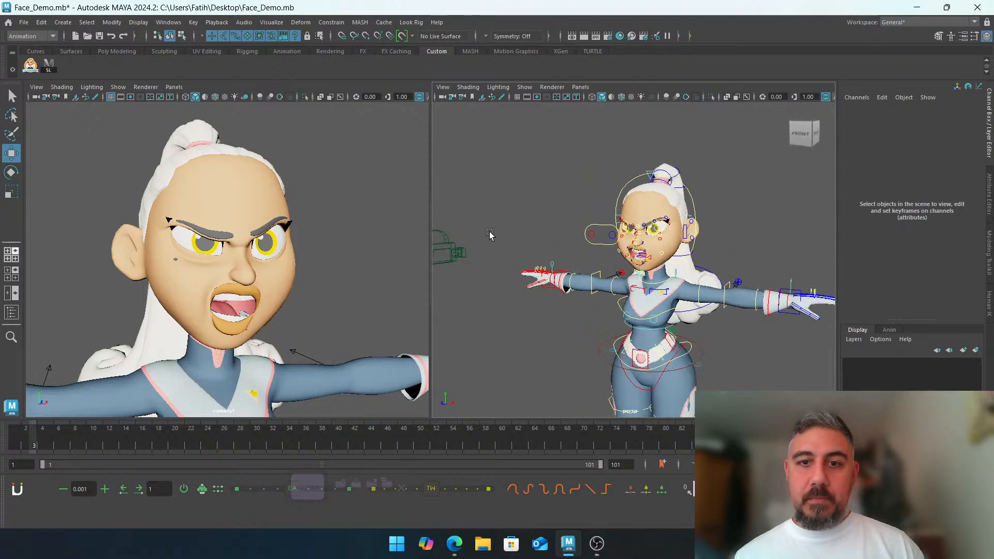
{"action": "scroll", "coordinate": [490, 233], "scroll_direction": "up", "scroll_amount": 5}
{"action": "middle_click_drag", "start_coordinate": [584, 259], "coordinate": [543, 284], "text": "alt"}
{"action": "left_click_drag", "start_coordinate": [451, 282], "coordinate": [504, 279], "text": "alt"}
{"action": "left_click", "coordinate": [307, 487]}
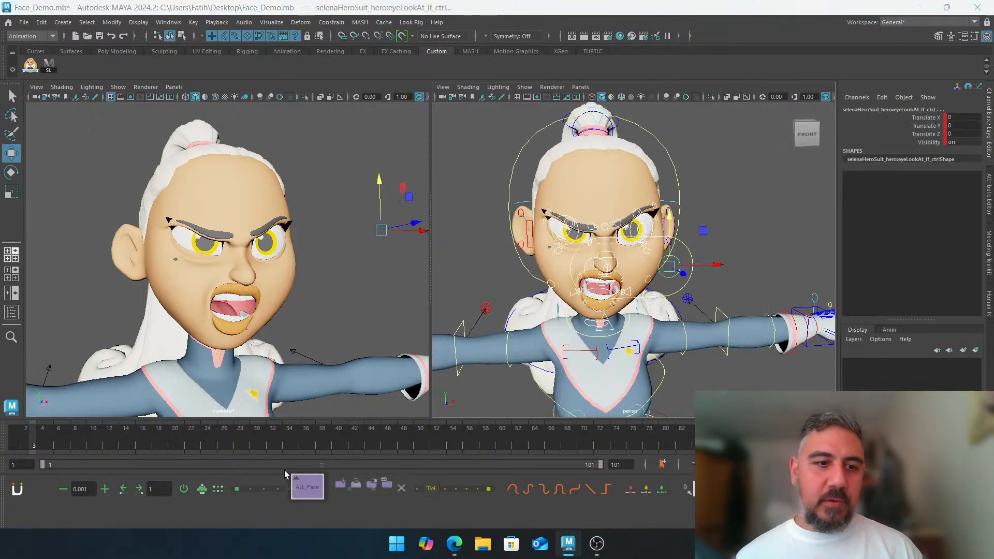
{"action": "left_click", "coordinate": [18, 437]}
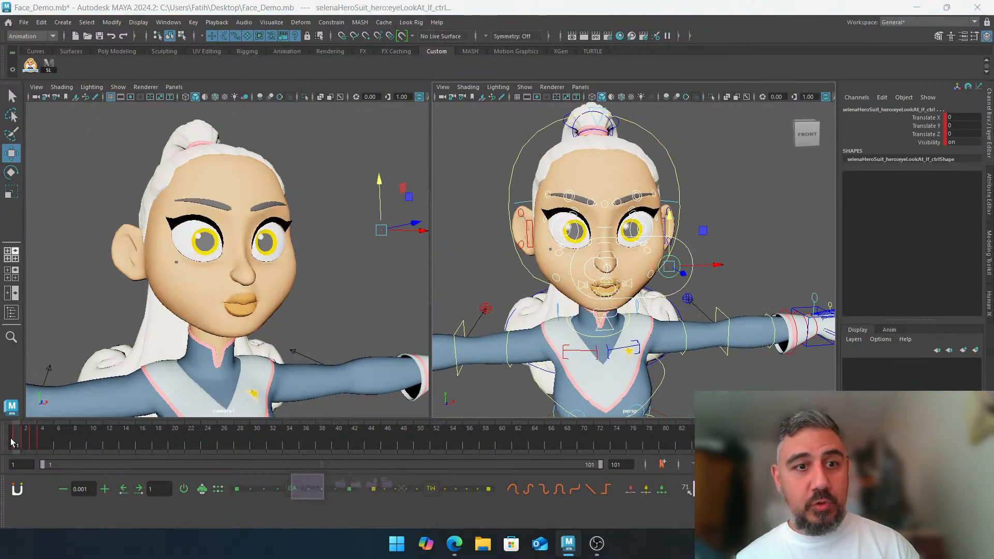
{"action": "key", "text": "alt+period"}
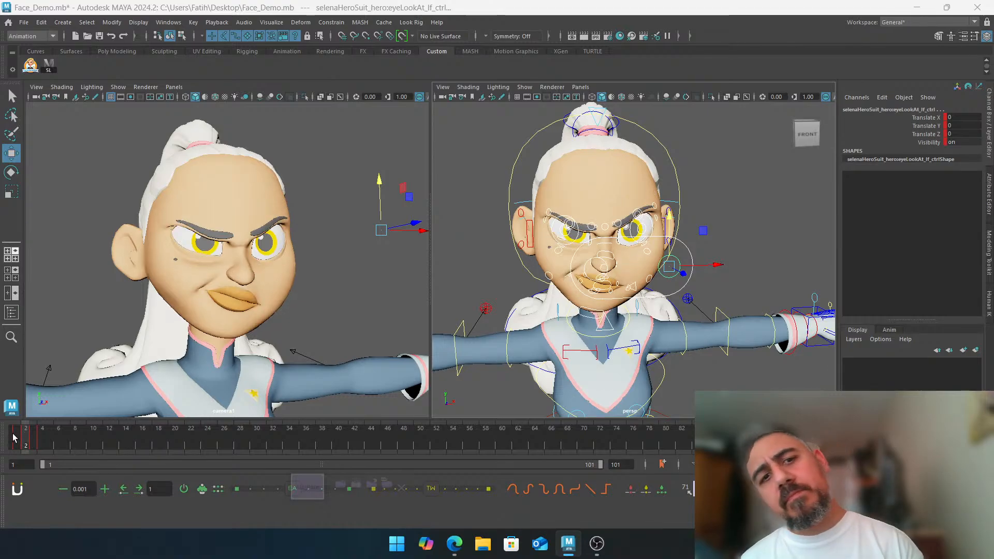
{"action": "key", "text": "alt+period"}
{"action": "key", "text": "alt+period"}
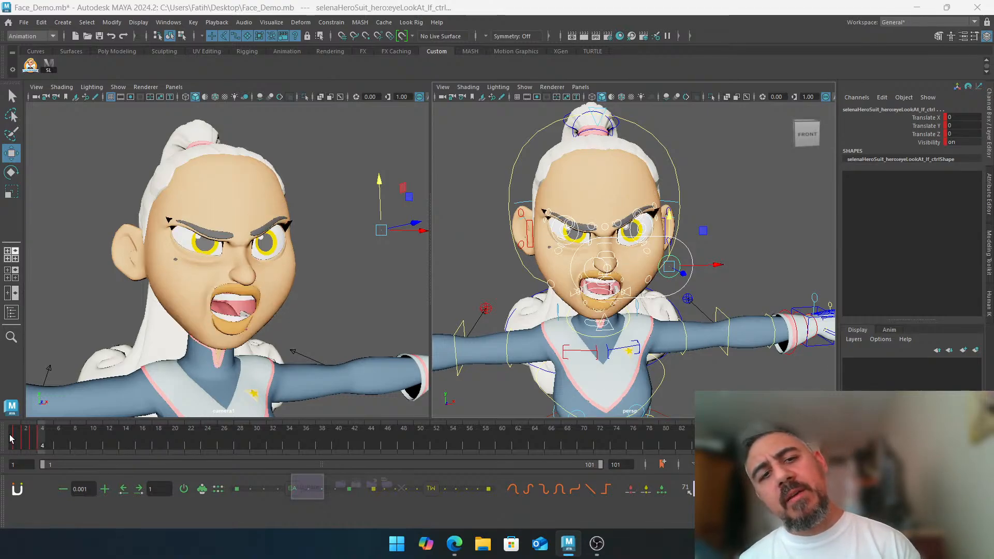
{"action": "key", "text": "alt+period"}
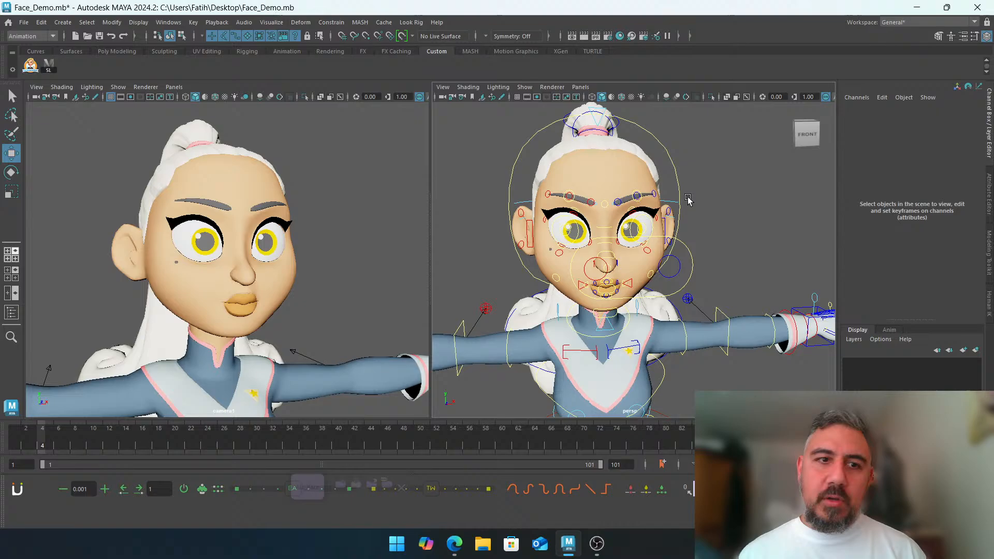
Copy the neutral pose keys of all face controls at frame 4 using the ALL_Face set and go to frame 5
{"action": "middle_click_drag", "start_coordinate": [559, 206], "coordinate": [613, 252], "text": "alt"}
{"action": "right_click_drag", "start_coordinate": [613, 252], "coordinate": [688, 253], "text": "alt"}
{"action": "left_click_drag", "start_coordinate": [688, 253], "coordinate": [621, 248], "text": "alt"}
{"action": "right_click_drag", "start_coordinate": [621, 248], "coordinate": [670, 234], "text": "alt"}
{"action": "middle_click_drag", "start_coordinate": [669, 234], "coordinate": [630, 253], "text": "alt"}
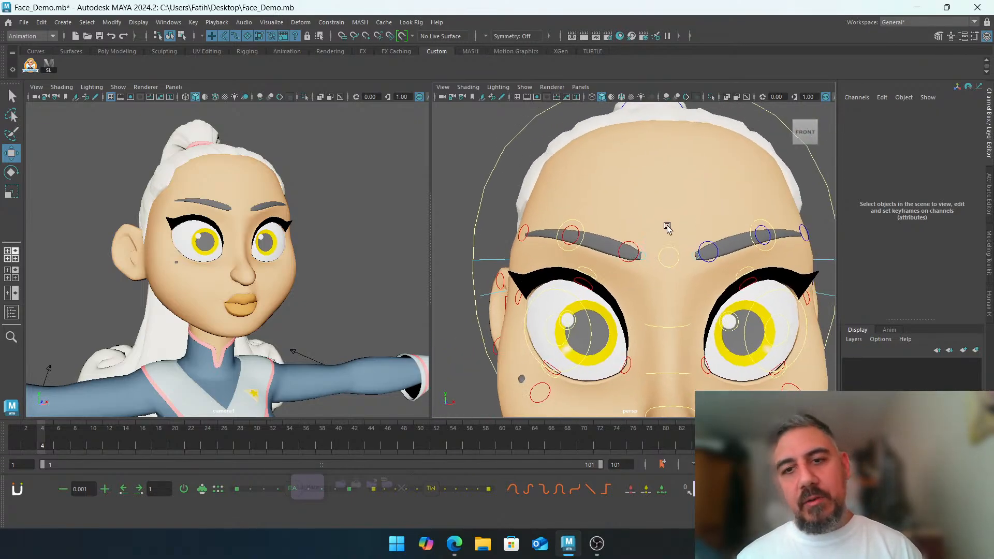
{"action": "left_click", "coordinate": [307, 486]}
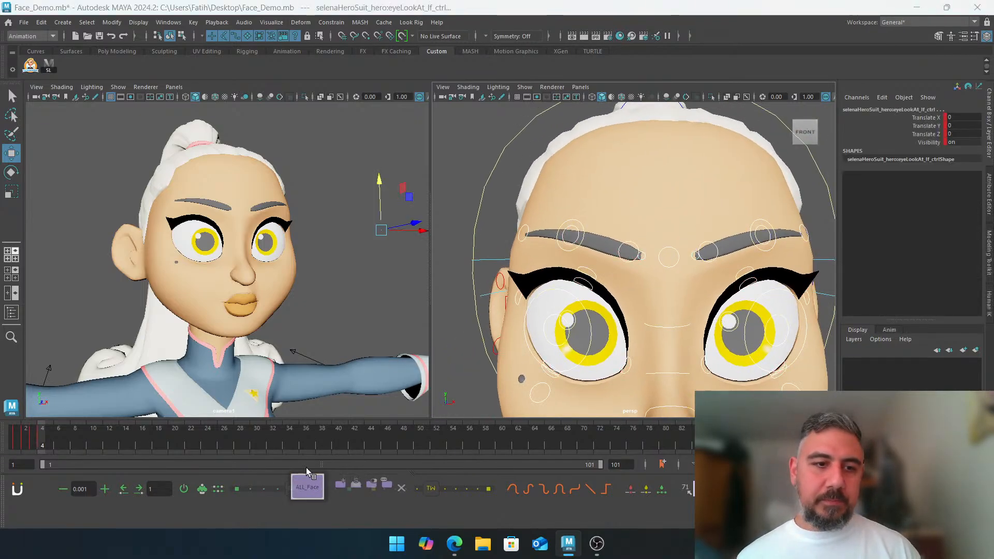
{"action": "right_click", "coordinate": [43, 425]}
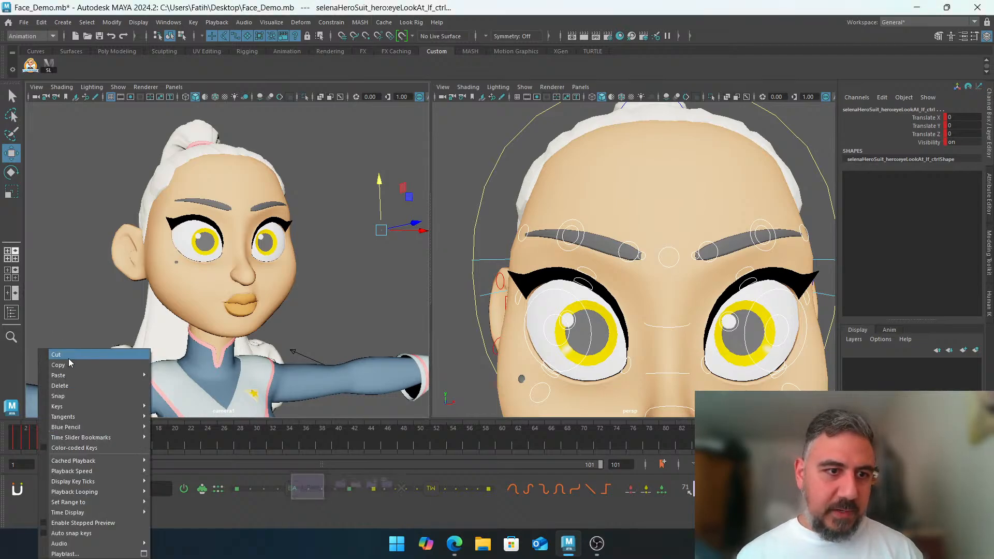
{"action": "left_click", "coordinate": [71, 365]}
{"action": "left_click", "coordinate": [49, 443]}
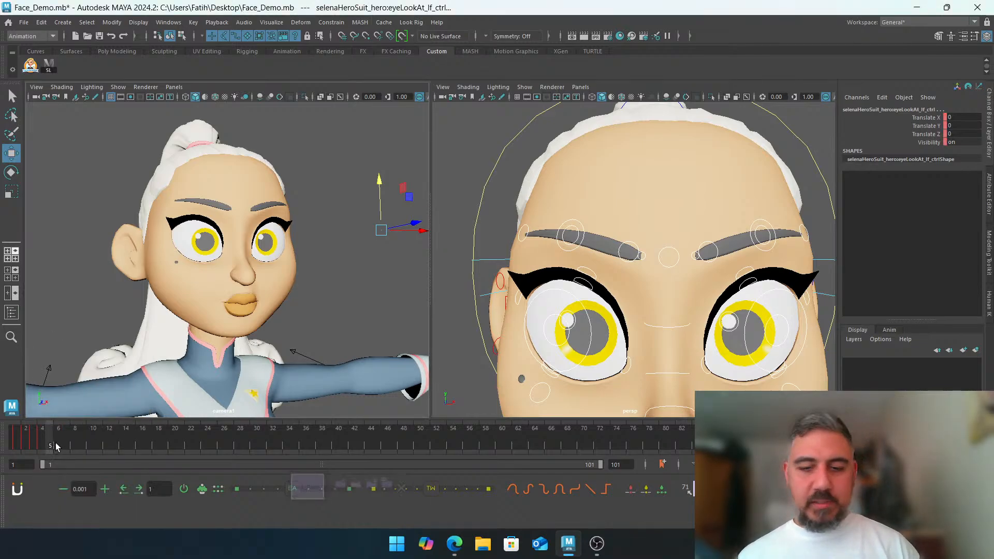
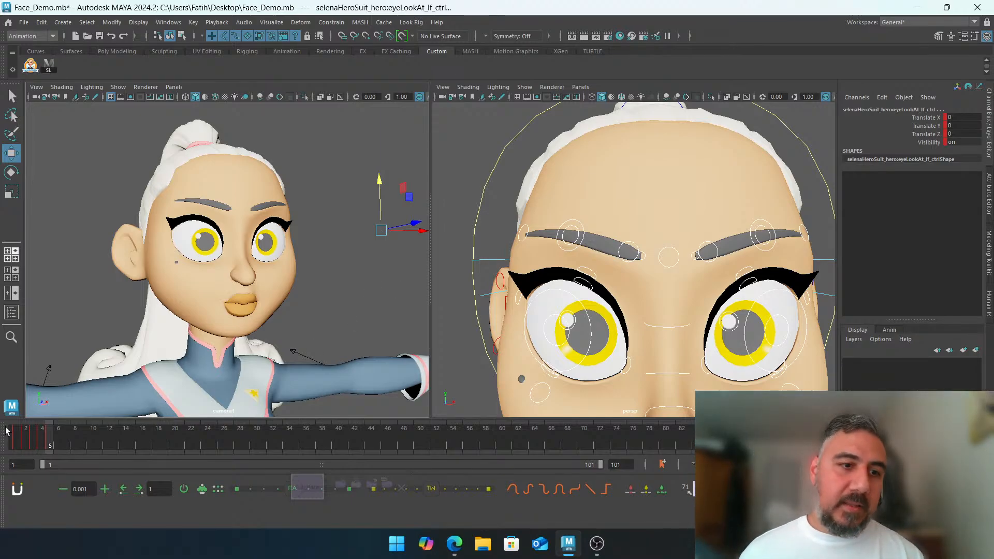
Go to frame 2 and capture the angry face in the camera view with Snipping Tool
{"action": "left_click", "coordinate": [23, 440]}
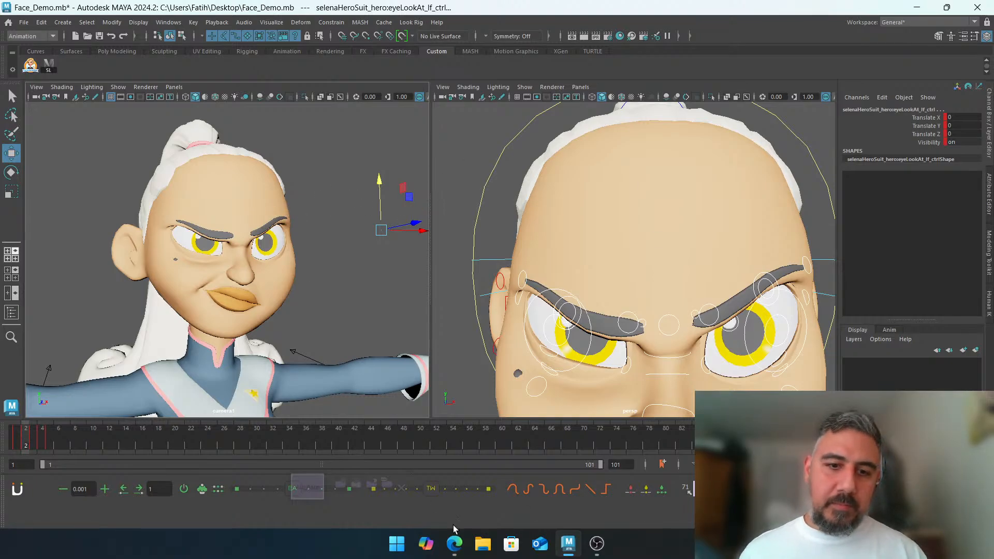
{"action": "left_click", "coordinate": [397, 543]}
{"action": "type", "text": "snipp"}
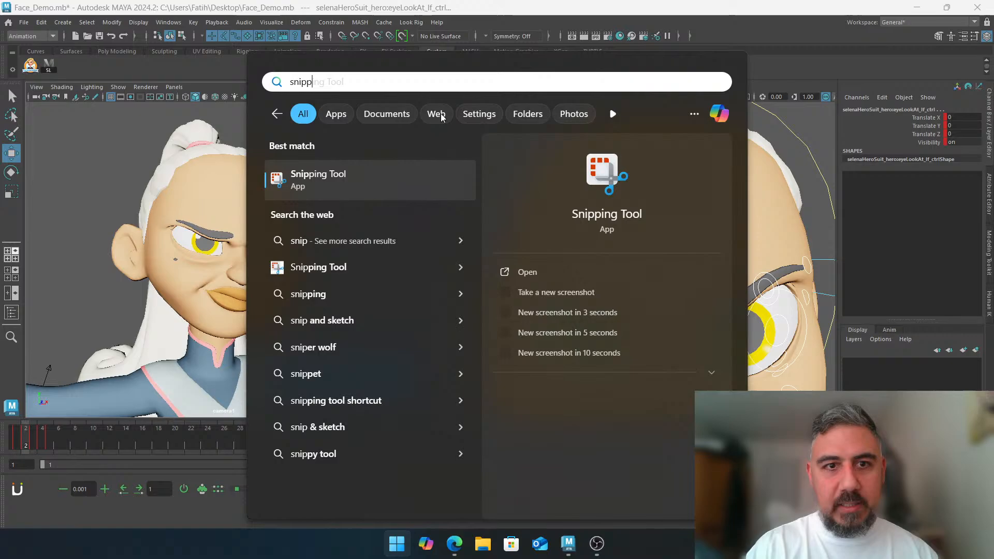
{"action": "key", "text": "Return"}
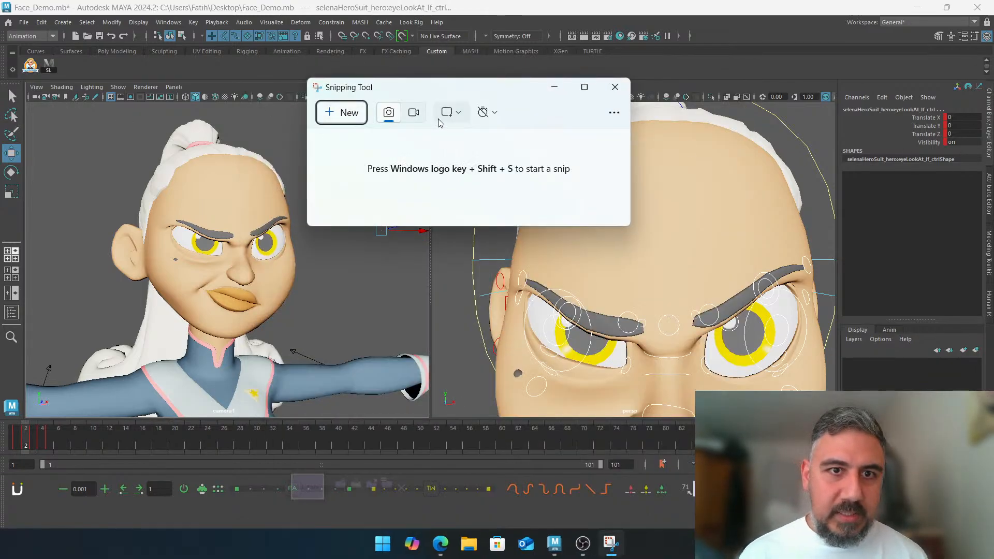
{"action": "left_click", "coordinate": [354, 115]}
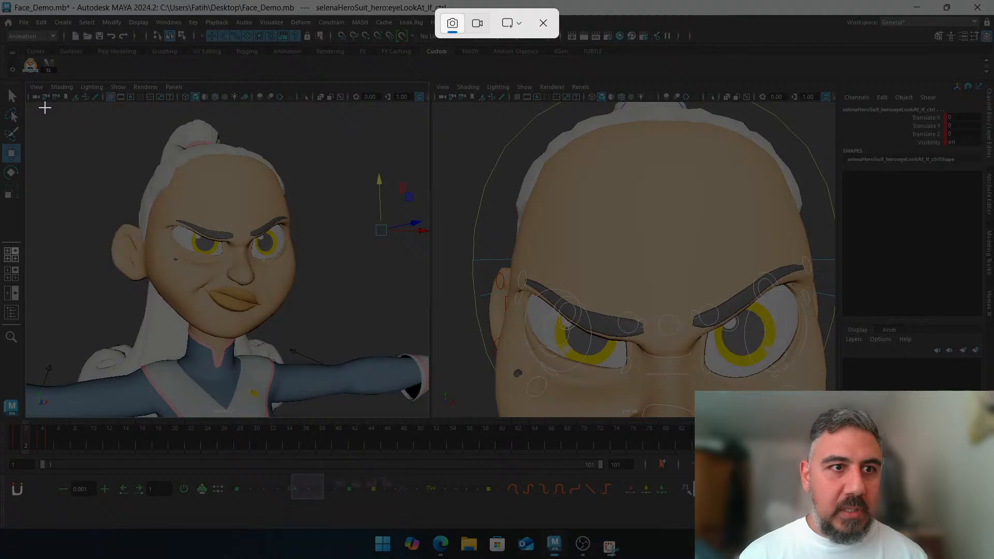
{"action": "left_click_drag", "start_coordinate": [41, 106], "coordinate": [447, 404]}
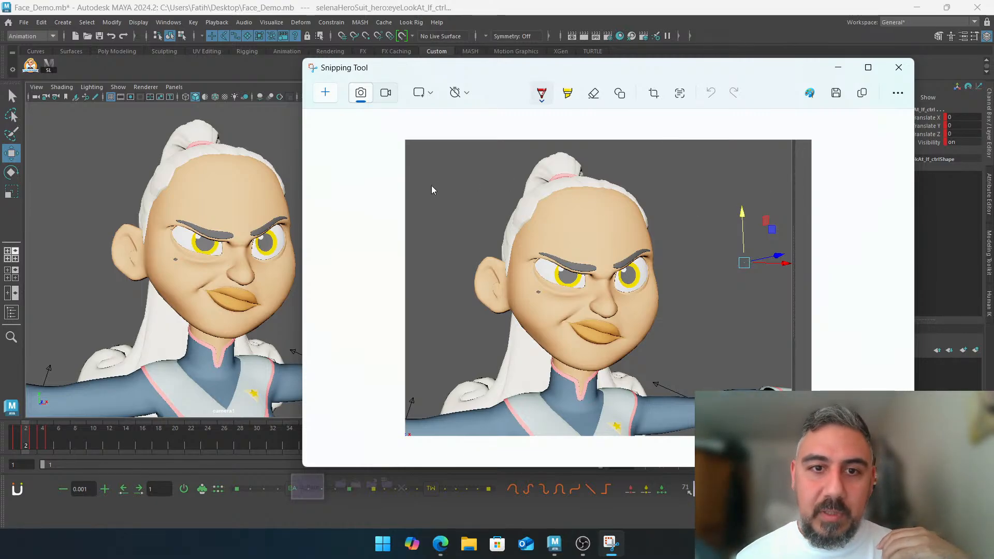
Sketch red circles, a squashed and a stretched oval with direction marks, and simple angry and surprised brow shapes beside the head on the snip
{"action": "mouse_move", "coordinate": [429, 169]}
{"action": "left_mouse_down"}
{"action": "mouse_move", "coordinate": [428, 203]}
{"action": "mouse_move", "coordinate": [460, 206]}
{"action": "left_mouse_up"}
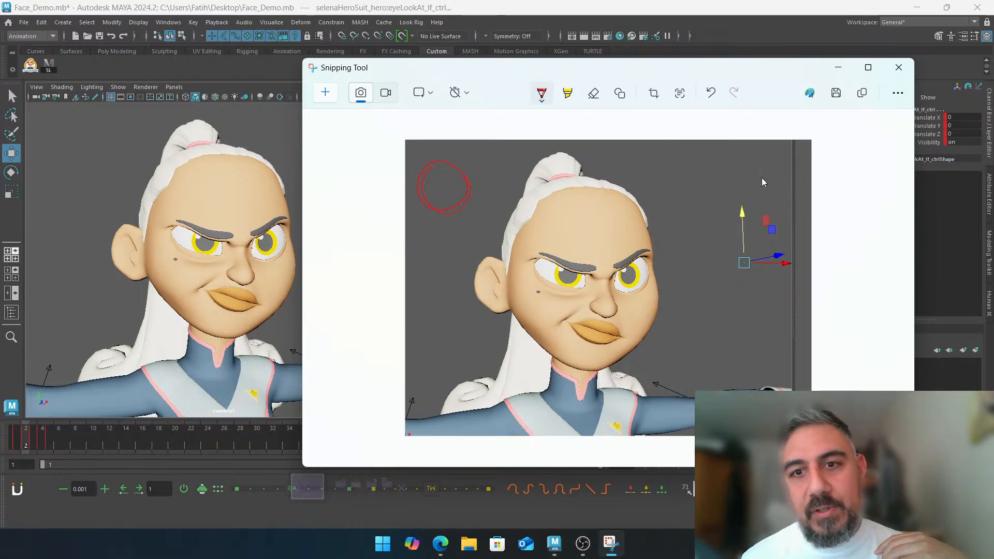
{"action": "left_click_drag", "start_coordinate": [694, 173], "coordinate": [699, 179]}
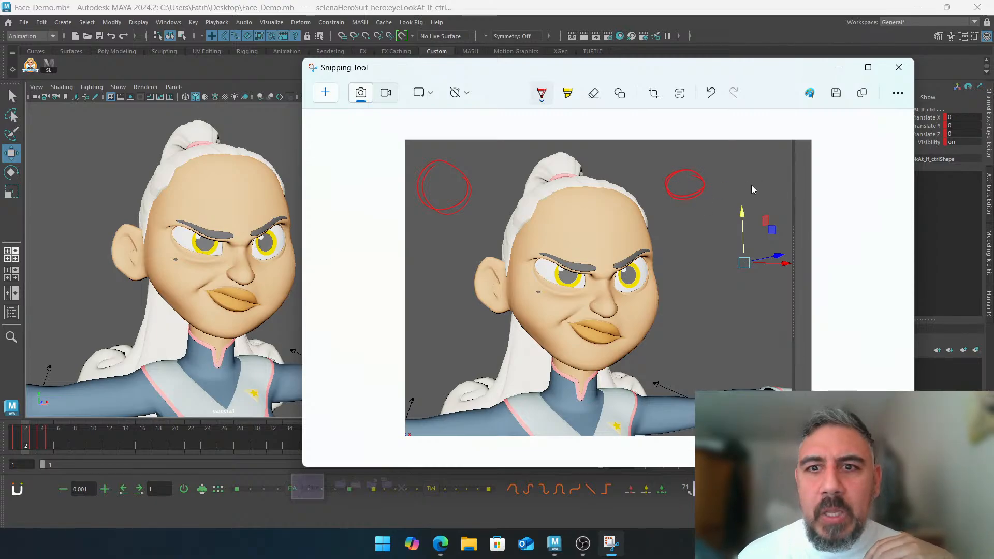
{"action": "left_click_drag", "start_coordinate": [686, 139], "coordinate": [680, 152]}
{"action": "mouse_move", "coordinate": [678, 207]}
{"action": "left_mouse_down"}
{"action": "mouse_move", "coordinate": [677, 231]}
{"action": "mouse_move", "coordinate": [688, 205]}
{"action": "left_mouse_up"}
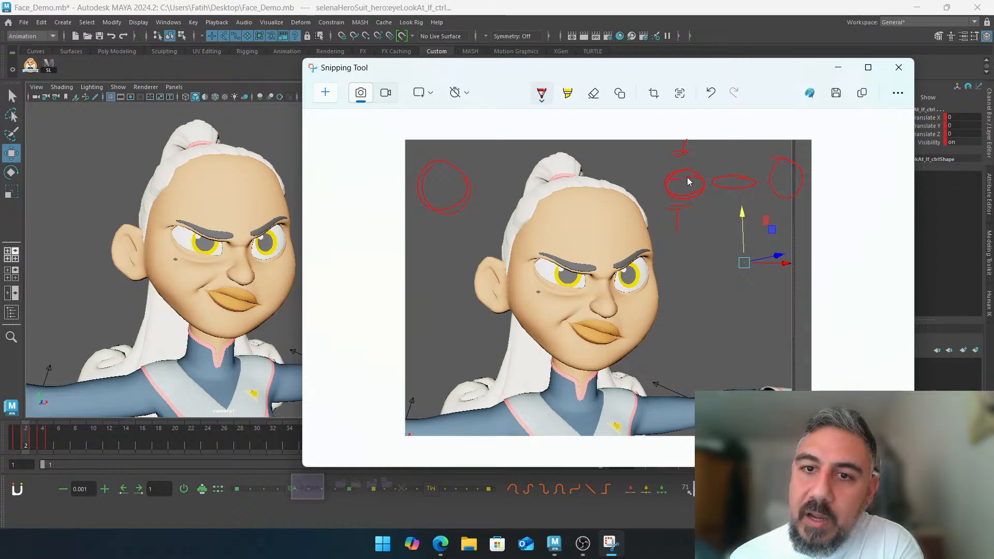
{"action": "left_click_drag", "start_coordinate": [672, 181], "coordinate": [698, 181]}
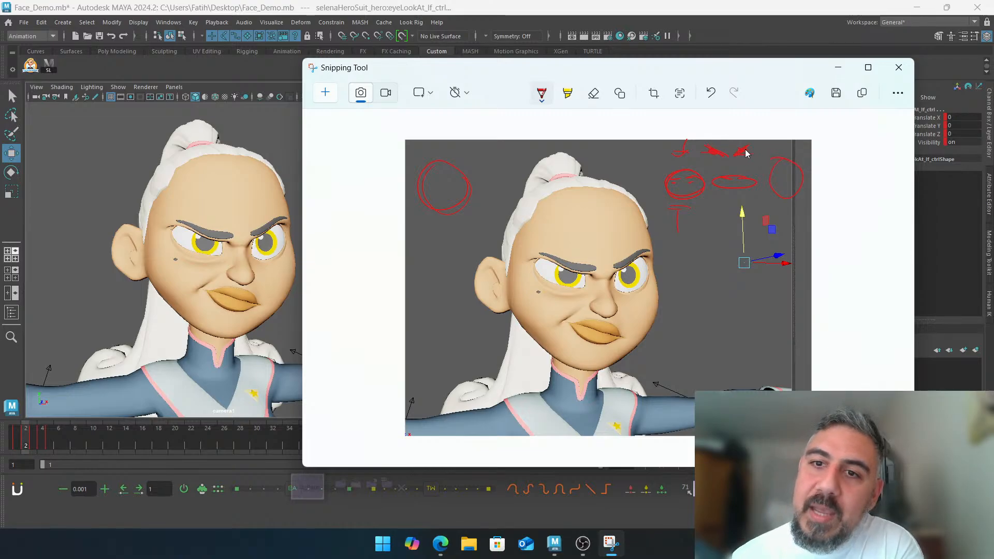
{"action": "mouse_move", "coordinate": [796, 134]}
{"action": "left_mouse_down"}
{"action": "mouse_move", "coordinate": [808, 138]}
{"action": "mouse_move", "coordinate": [779, 157]}
{"action": "mouse_move", "coordinate": [796, 149]}
{"action": "left_mouse_up"}
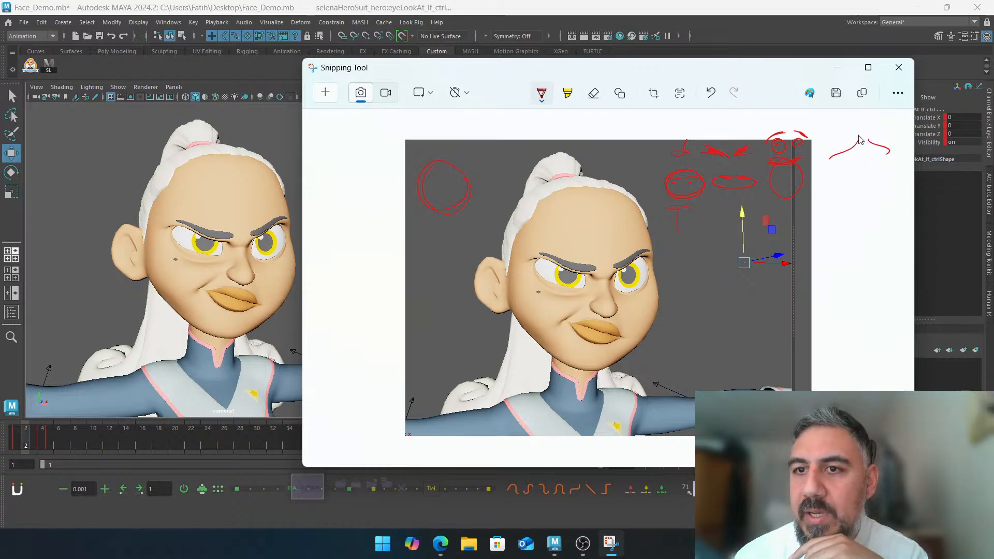
Sketch sad, happy and angry eye-and-brow pairs in a column in the blank margin beside the snip, with a smile under the happy pair
{"action": "key", "text": "ctrl+z"}
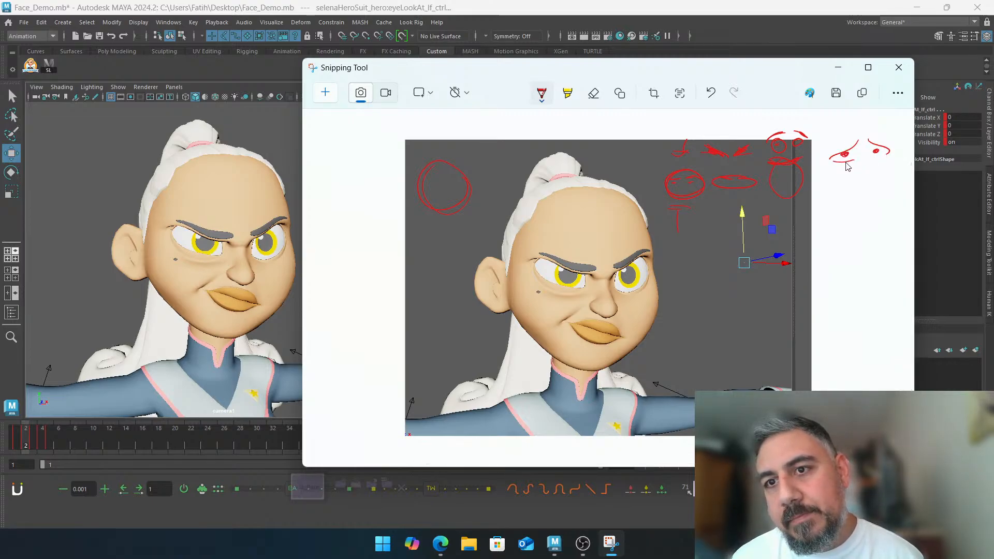
{"action": "left_click_drag", "start_coordinate": [871, 157], "coordinate": [884, 159]}
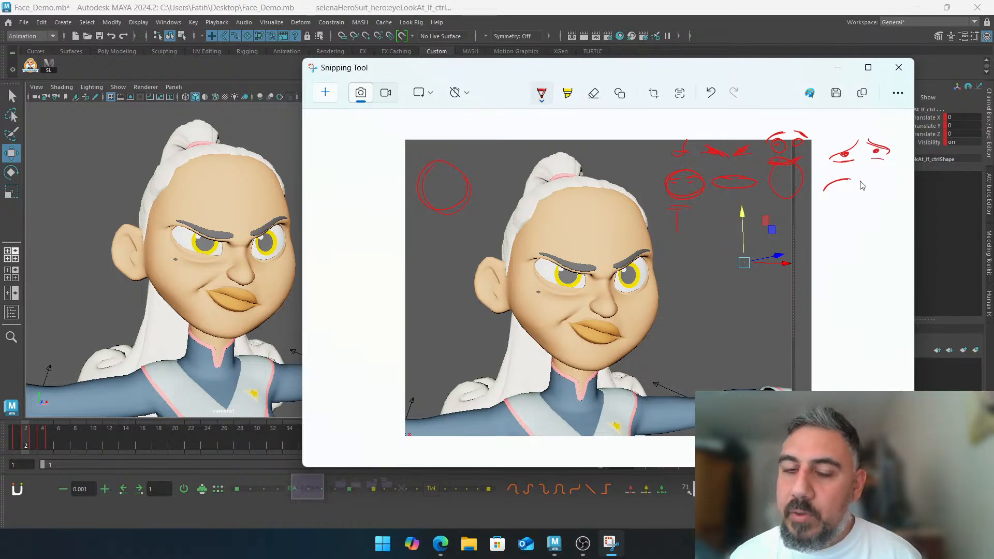
{"action": "mouse_move", "coordinate": [848, 176]}
{"action": "left_mouse_down"}
{"action": "mouse_move", "coordinate": [833, 186]}
{"action": "mouse_move", "coordinate": [878, 179]}
{"action": "mouse_move", "coordinate": [839, 189]}
{"action": "mouse_move", "coordinate": [888, 209]}
{"action": "mouse_move", "coordinate": [880, 191]}
{"action": "mouse_move", "coordinate": [888, 179]}
{"action": "left_mouse_up"}
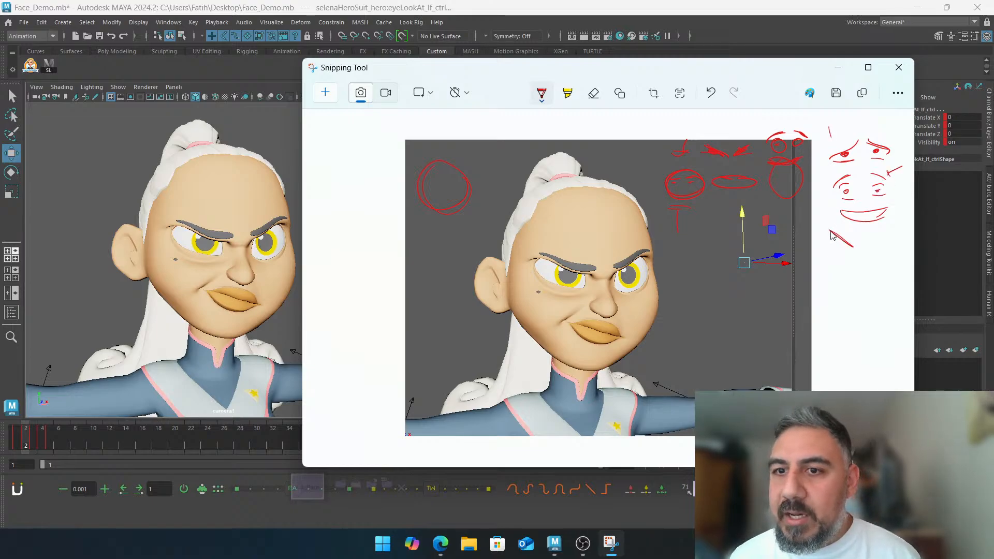
{"action": "left_click_drag", "start_coordinate": [892, 229], "coordinate": [868, 245]}
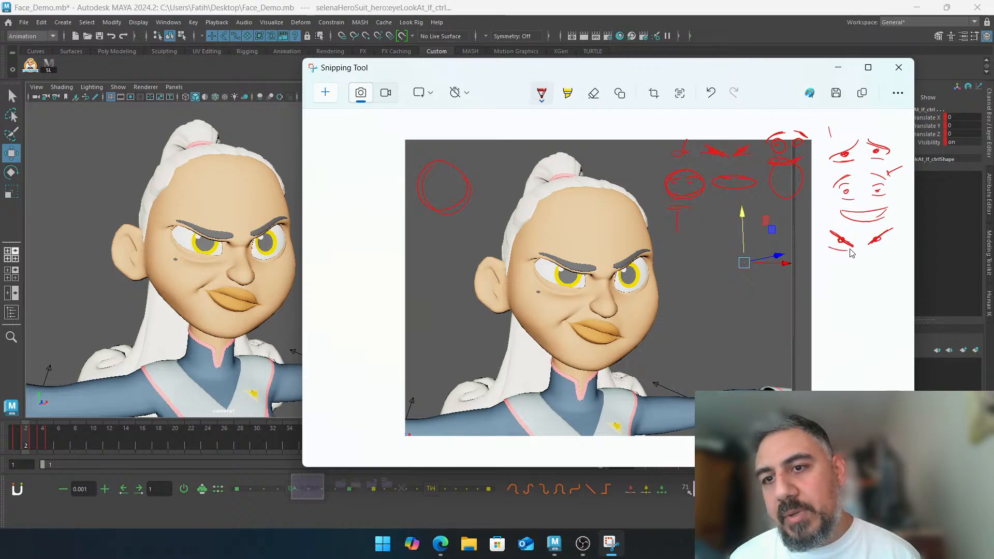
{"action": "left_click_drag", "start_coordinate": [836, 233], "coordinate": [886, 247]}
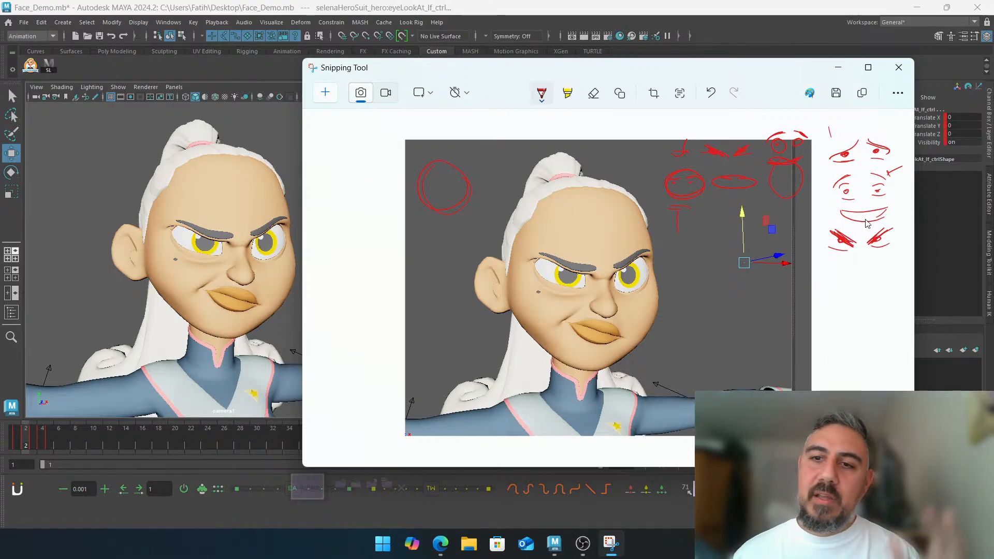
Sketch a pair of flat brows with eyes below the angry pair, undo the mouth curve under it and close Snipping Tool
{"action": "left_click_drag", "start_coordinate": [822, 270], "coordinate": [890, 266]}
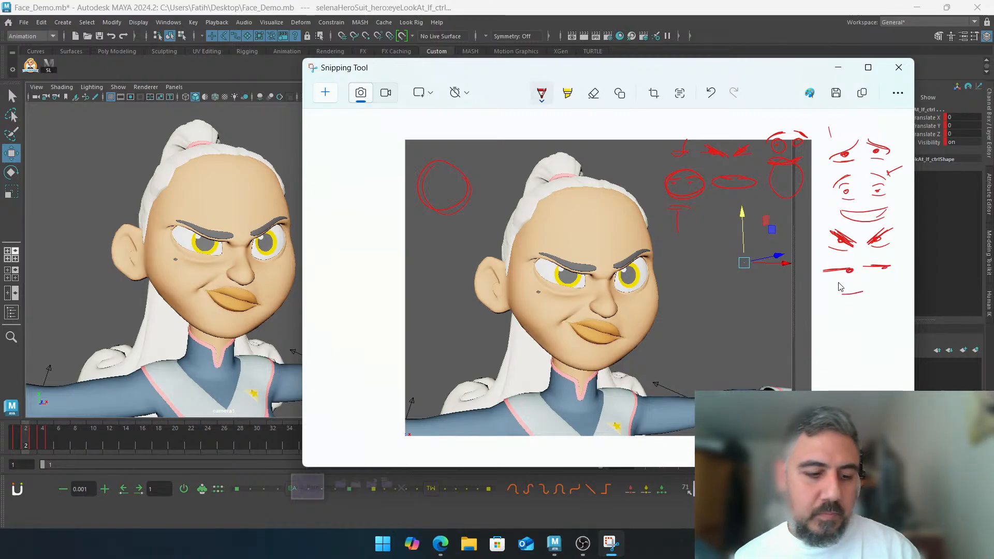
{"action": "left_click_drag", "start_coordinate": [845, 300], "coordinate": [878, 292]}
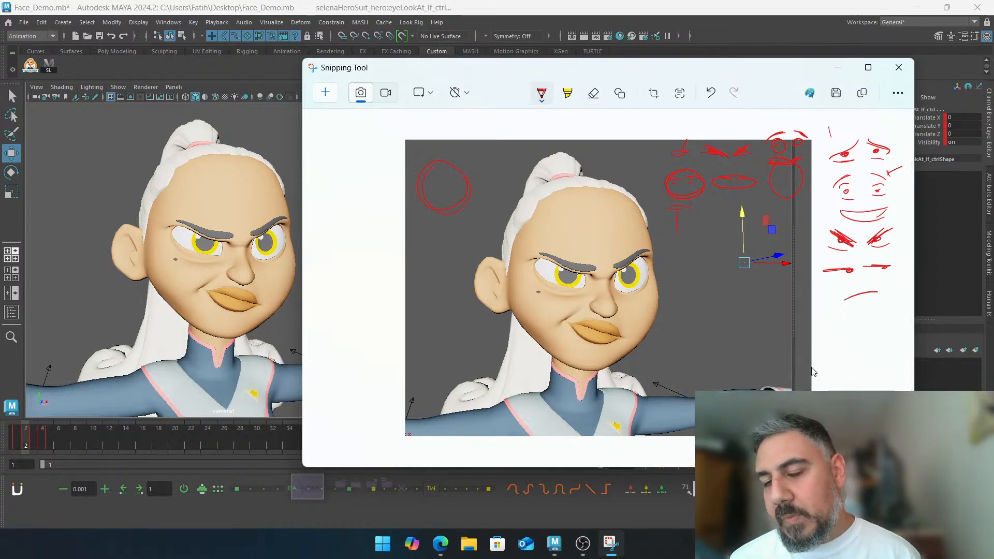
{"action": "key", "text": "ctrl+z"}
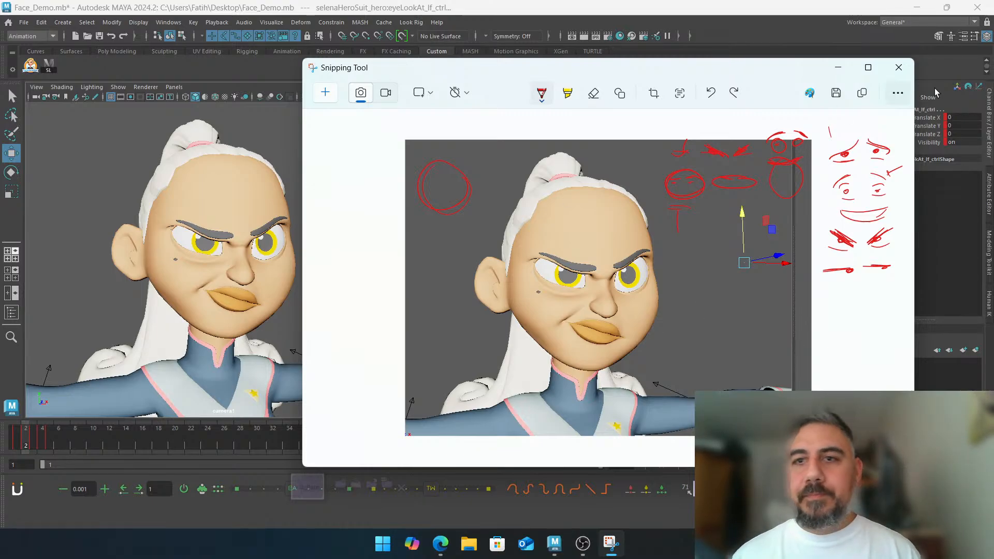
{"action": "left_click", "coordinate": [899, 67]}
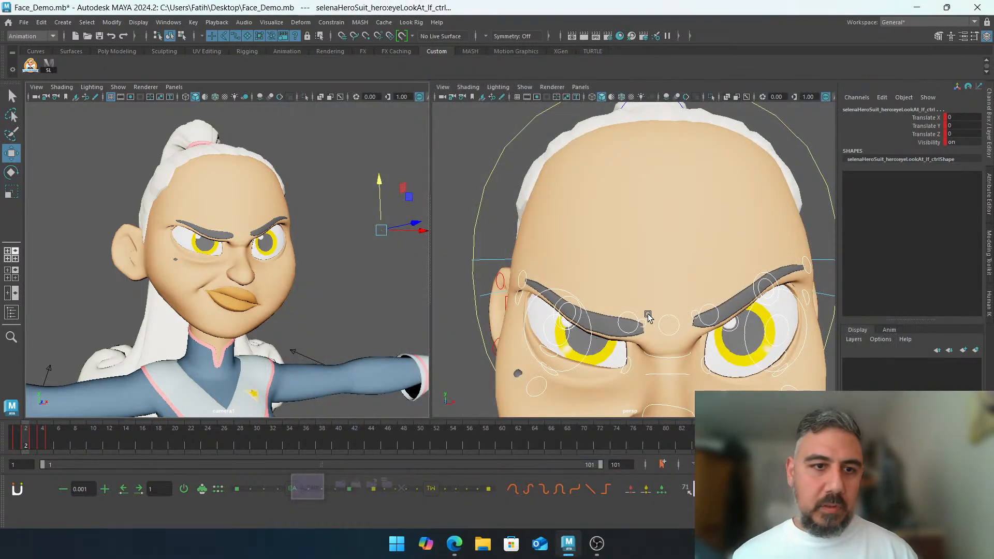
Step through frames 1 to 4 to compare the neutral, angry and open-mouthed poses, finishing on the neutral pose at frame 4
{"action": "key", "text": "comma"}
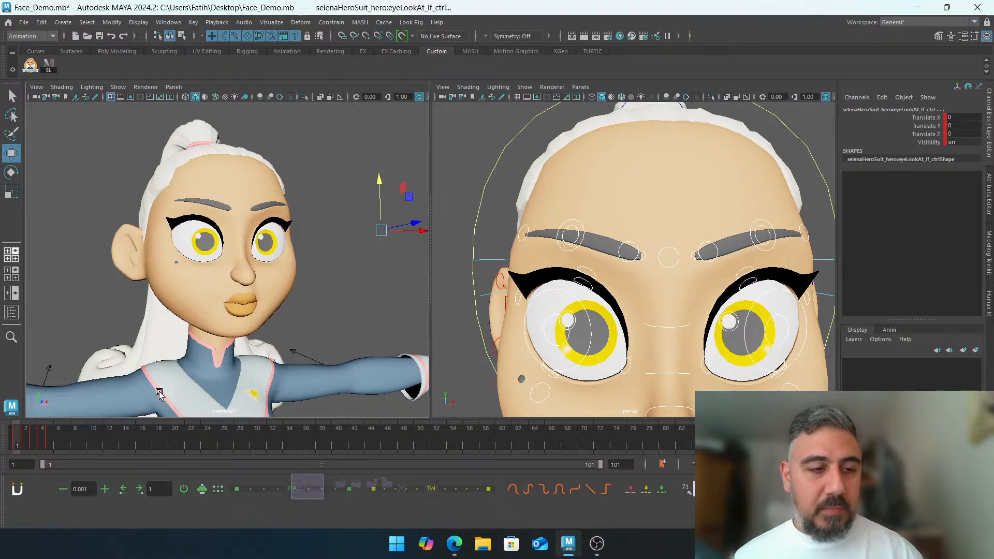
{"action": "key", "text": "period"}
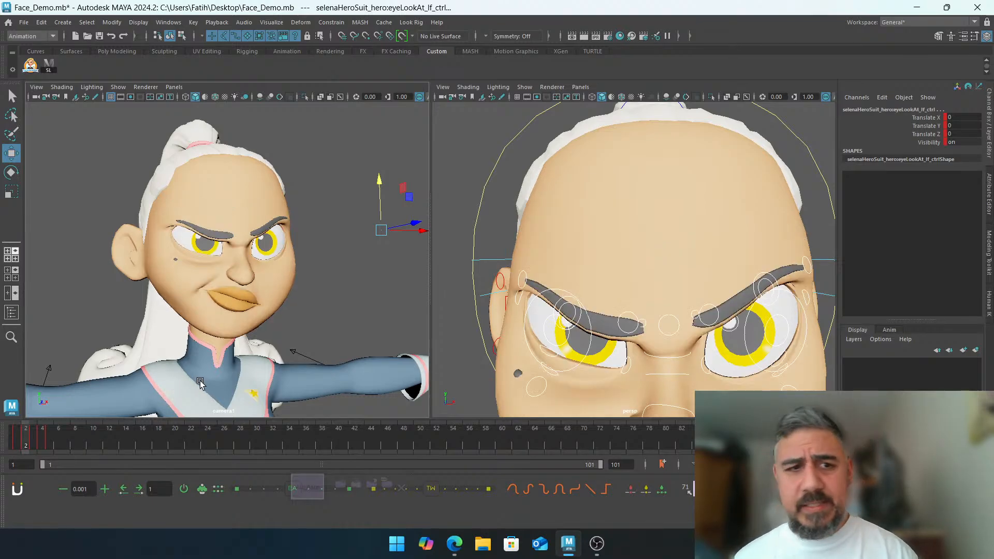
{"action": "key", "text": "period"}
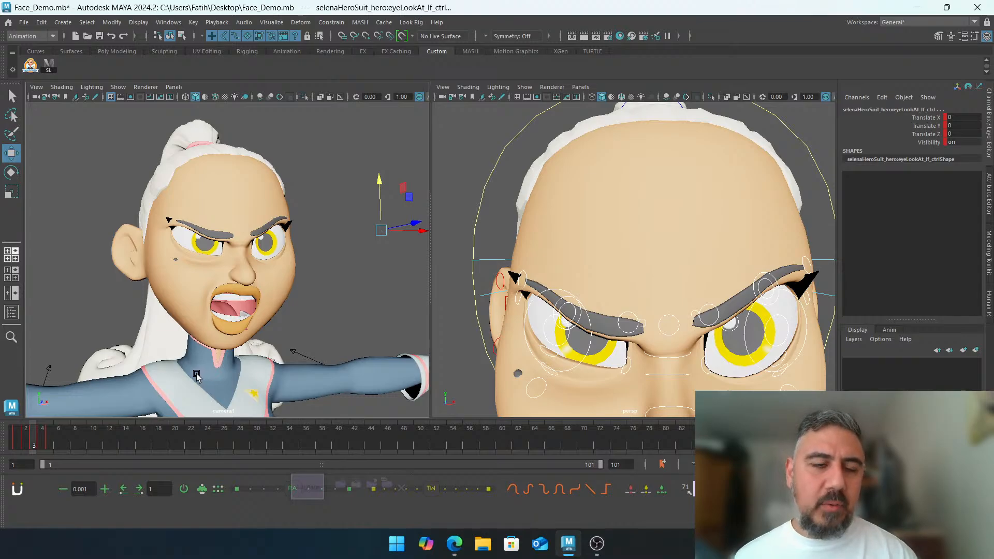
{"action": "key", "text": "period"}
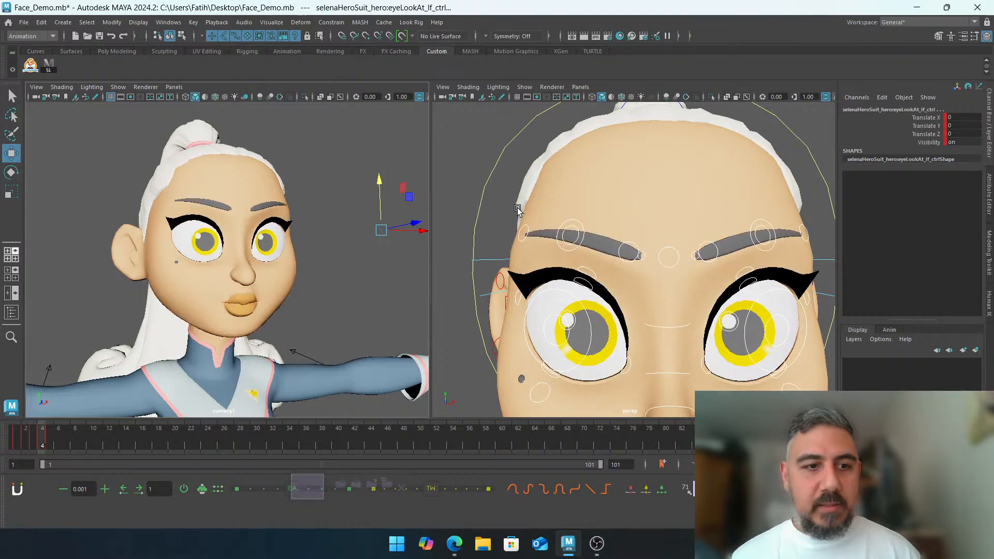
{"action": "key", "text": "period"}
{"action": "key", "text": "comma"}
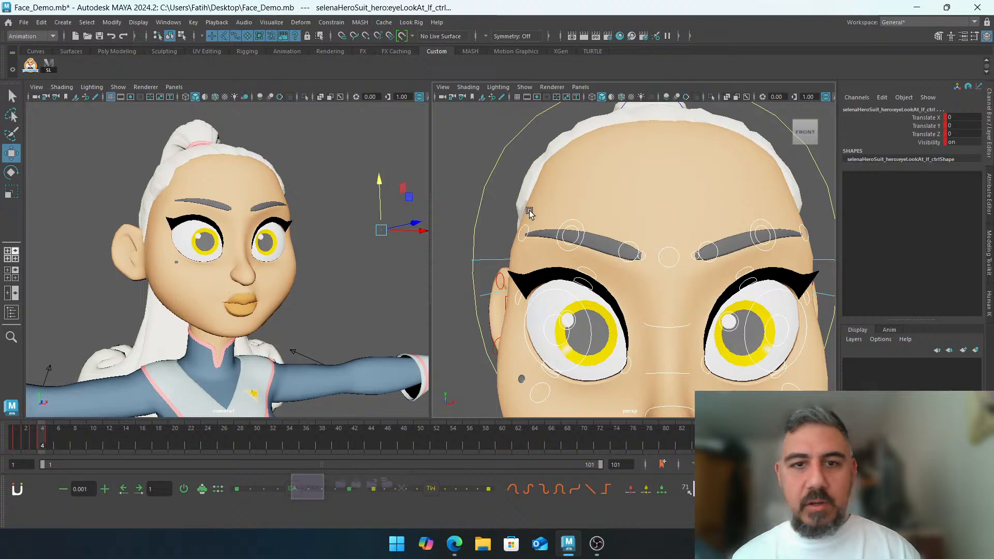
Rotate both main eyebrow controls about Z at frame 4 so the inner brow ends tilt up and the outer ends slope down
{"action": "left_click", "coordinate": [471, 163]}
{"action": "right_click_drag", "start_coordinate": [565, 178], "coordinate": [586, 195], "text": "alt"}
{"action": "middle_click_drag", "start_coordinate": [585, 195], "coordinate": [529, 207], "text": "alt"}
{"action": "left_click", "coordinate": [595, 179]}
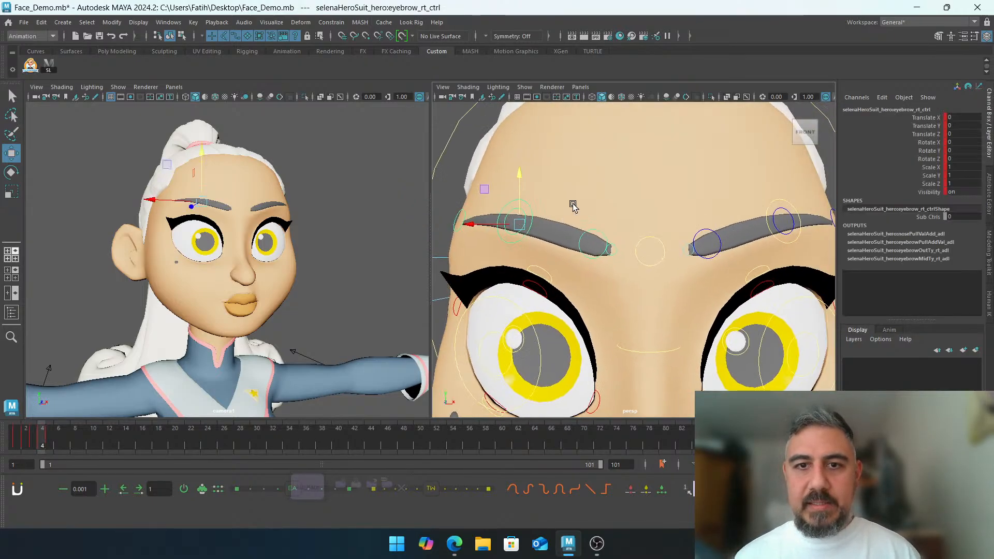
{"action": "left_click", "coordinate": [776, 200], "text": "shift"}
{"action": "key", "text": "f"}
{"action": "key", "text": "e"}
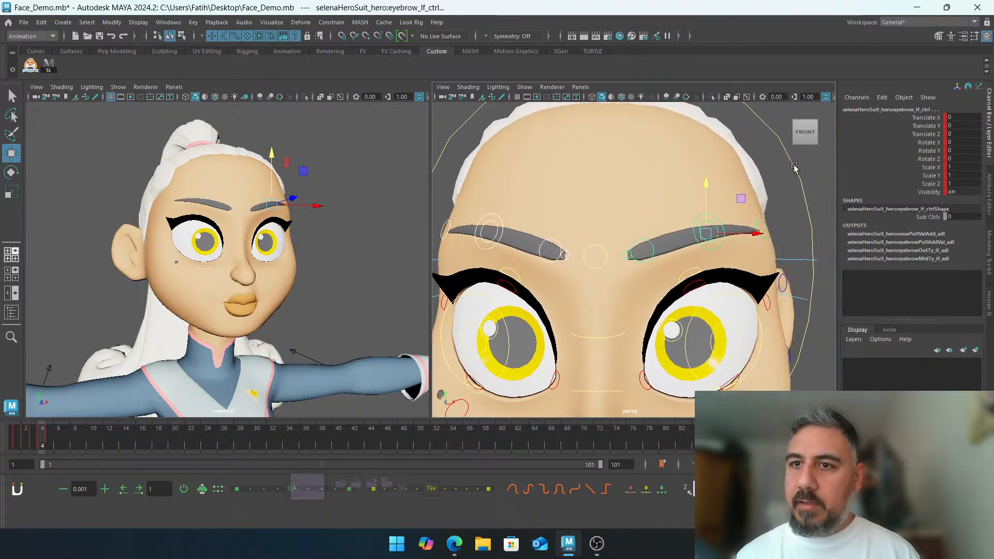
{"action": "left_click", "coordinate": [849, 142]}
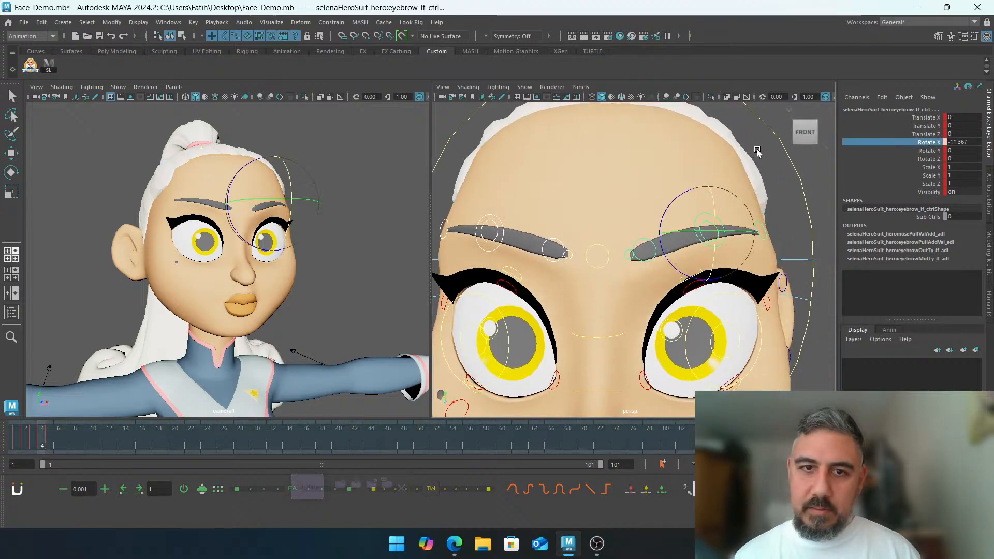
{"action": "left_click", "coordinate": [930, 159], "text": "ctrl"}
{"action": "left_click", "coordinate": [930, 159]}
{"action": "middle_click_drag", "start_coordinate": [782, 150], "coordinate": [763, 167]}
{"action": "left_click", "coordinate": [777, 170]}
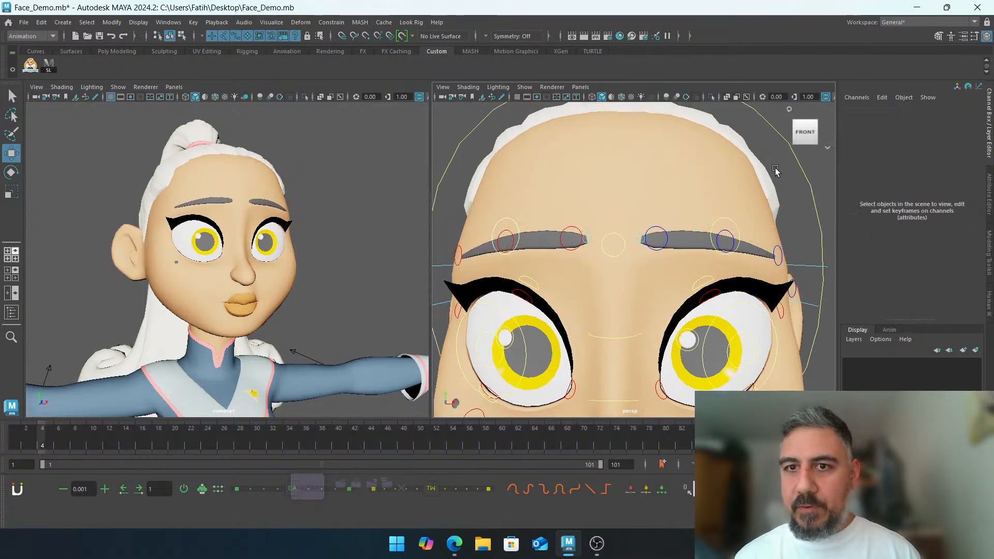
Raise both inner eyebrow controls to a Translate Y of about 0.155 for a sad brow shape
{"action": "right_click_drag", "start_coordinate": [776, 170], "coordinate": [709, 169], "text": "alt"}
{"action": "middle_click_drag", "start_coordinate": [709, 170], "coordinate": [725, 169], "text": "alt"}
{"action": "left_click", "coordinate": [600, 233]}
{"action": "left_click", "coordinate": [667, 236]}
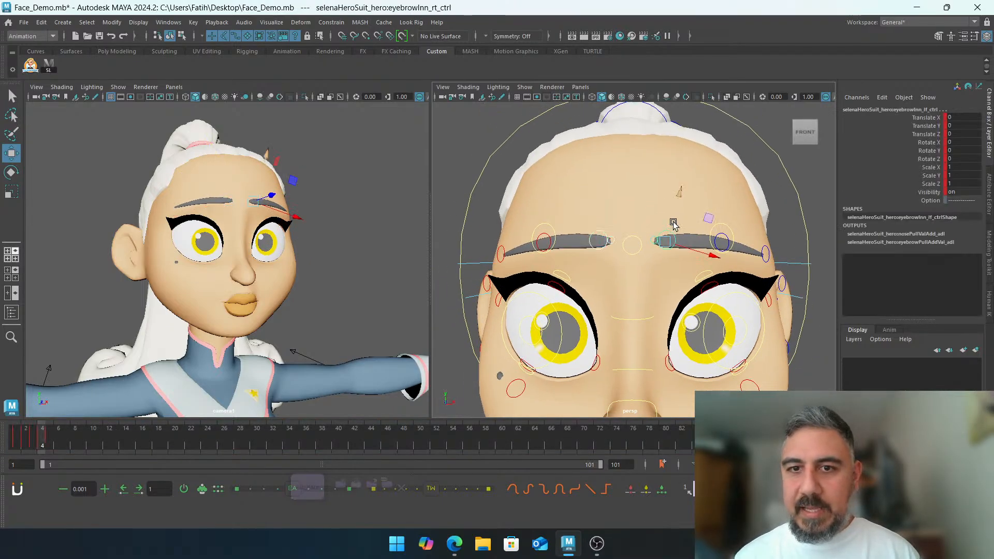
{"action": "left_click", "coordinate": [927, 126]}
{"action": "middle_click_drag", "start_coordinate": [787, 176], "coordinate": [839, 148]}
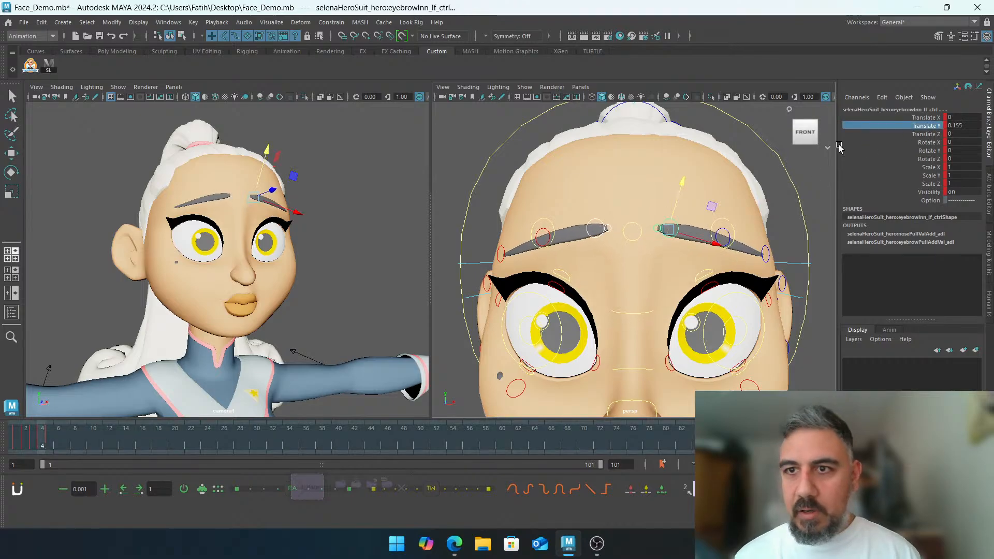
Try rotating both inner eyebrow controls about Z to about -20.6
{"action": "left_click", "coordinate": [926, 159]}
{"action": "key", "text": "e"}
{"action": "middle_click_drag", "start_coordinate": [754, 174], "coordinate": [780, 174]}
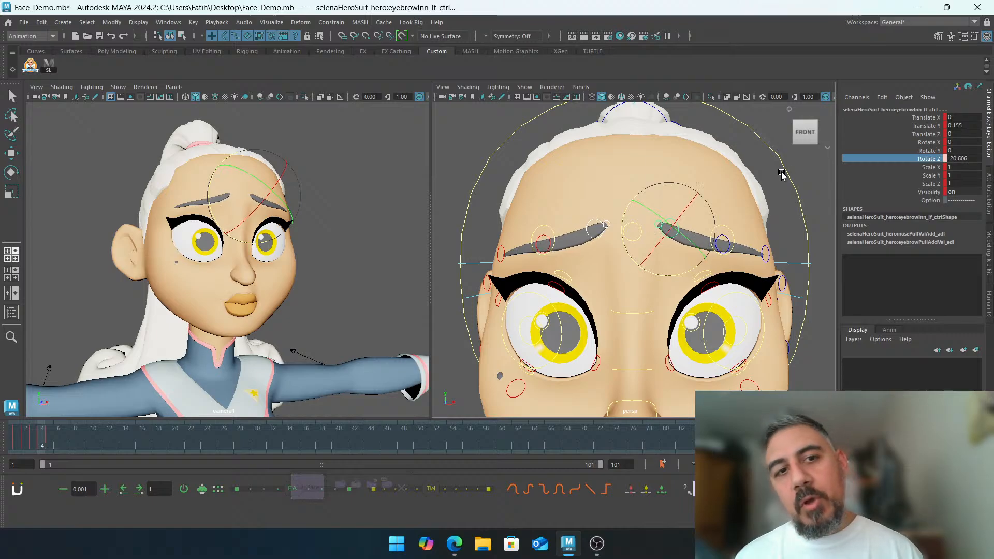
Undo the recent eyebrow edits until the brows are back to slanting down toward the nose
{"action": "key", "text": "ctrl+z"}
{"action": "key", "text": "ctrl+z"}
{"action": "key", "text": "ctrl+z"}
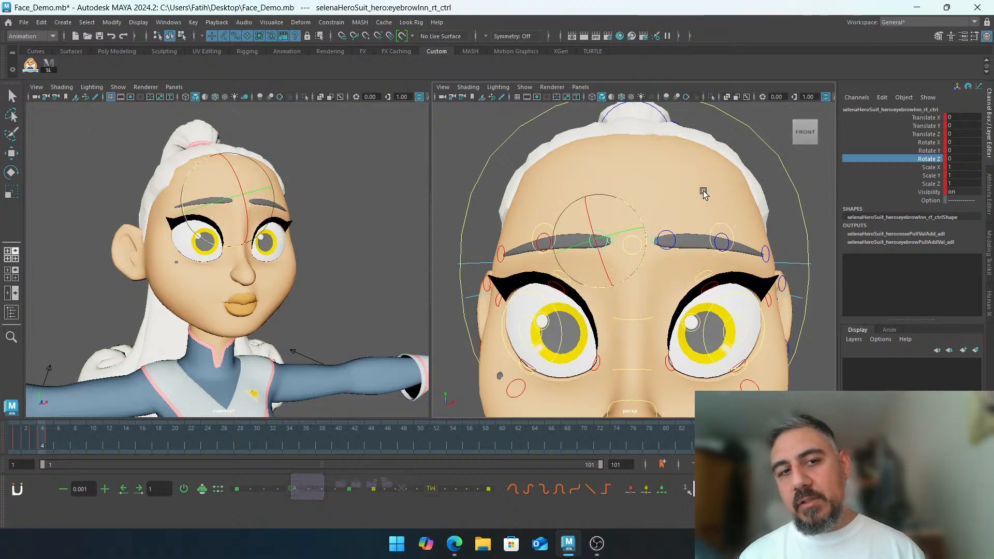
{"action": "key", "text": "ctrl+z"}
{"action": "key", "text": "ctrl+z"}
{"action": "key", "text": "ctrl+z"}
{"action": "key", "text": "ctrl+z"}
{"action": "key", "text": "ctrl+z"}
{"action": "key", "text": "ctrl+z"}
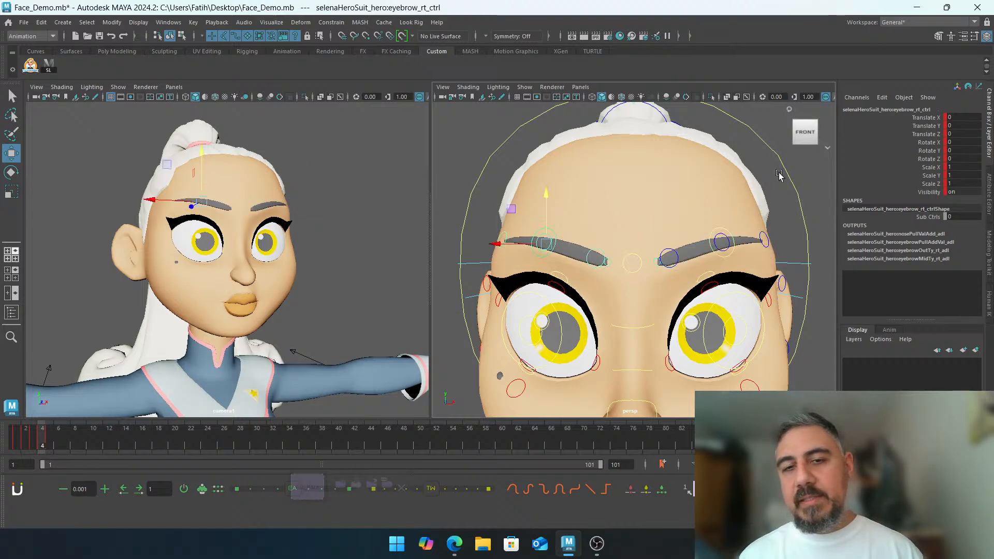
Rotate both main eyebrow controls about Z to about -14.8
{"action": "left_click", "coordinate": [713, 177]}
{"action": "left_click", "coordinate": [546, 228]}
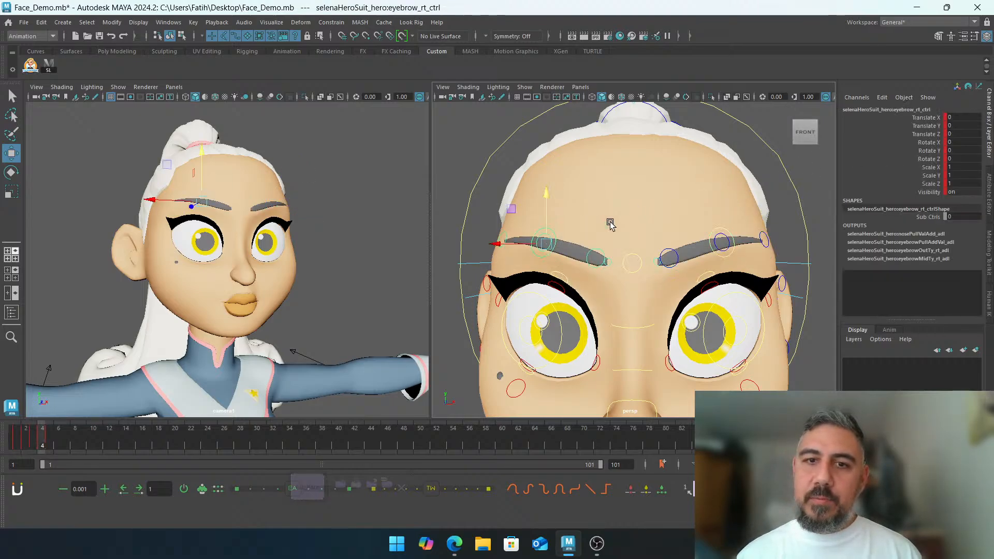
{"action": "left_click", "coordinate": [721, 228]}
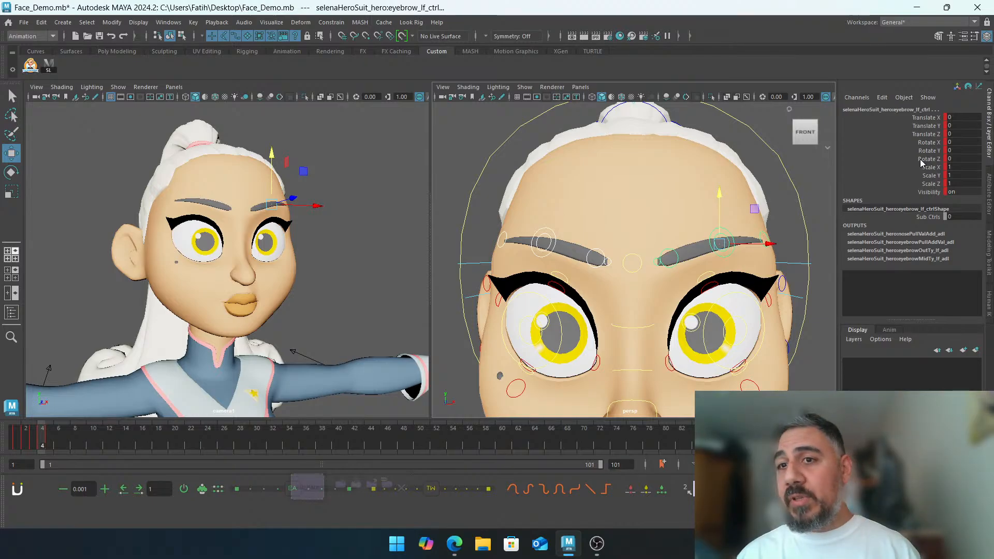
{"action": "left_click", "coordinate": [927, 158]}
{"action": "key", "text": "e"}
{"action": "middle_click_drag", "start_coordinate": [783, 163], "coordinate": [822, 152]}
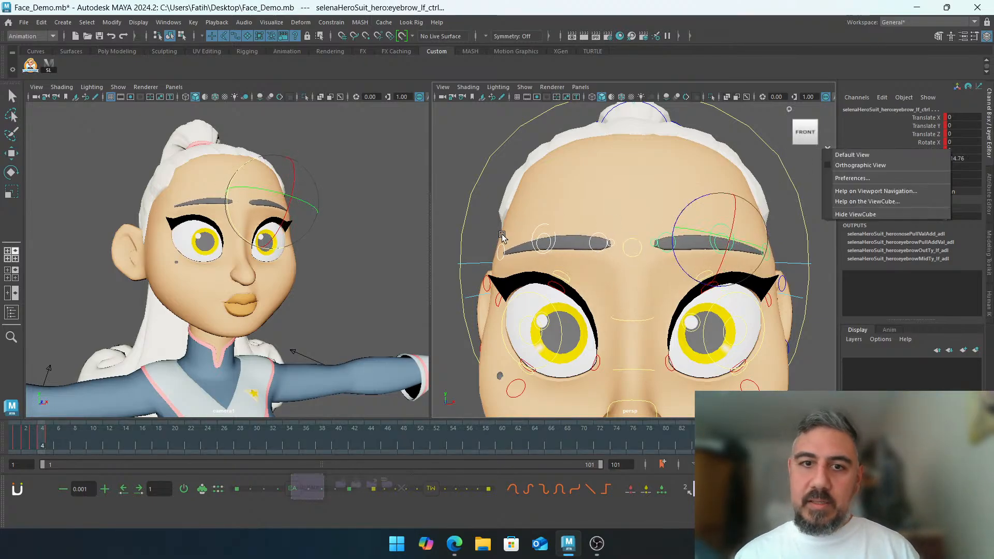
{"action": "left_click", "coordinate": [545, 237]}
{"action": "left_click", "coordinate": [599, 239]}
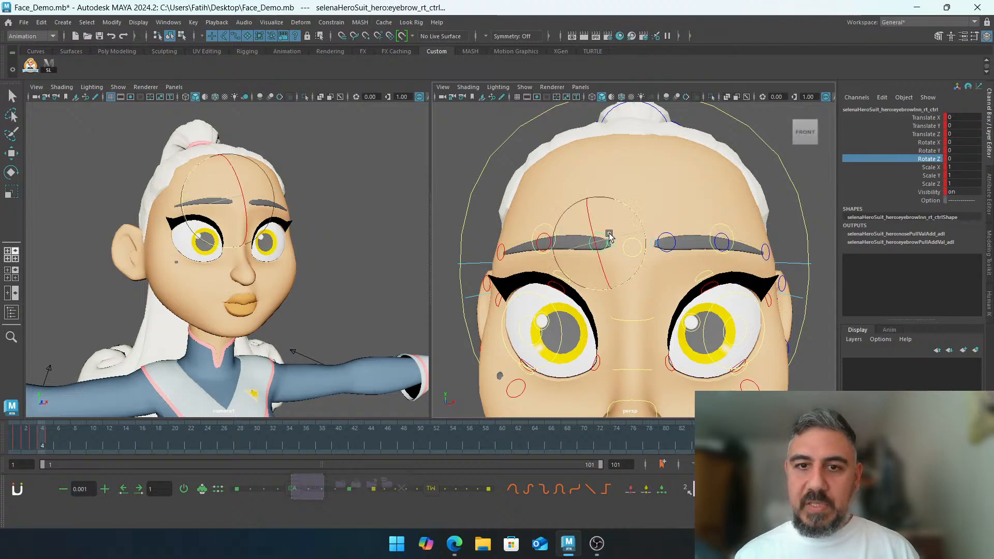
{"action": "left_click", "coordinate": [670, 238]}
{"action": "left_click", "coordinate": [927, 134]}
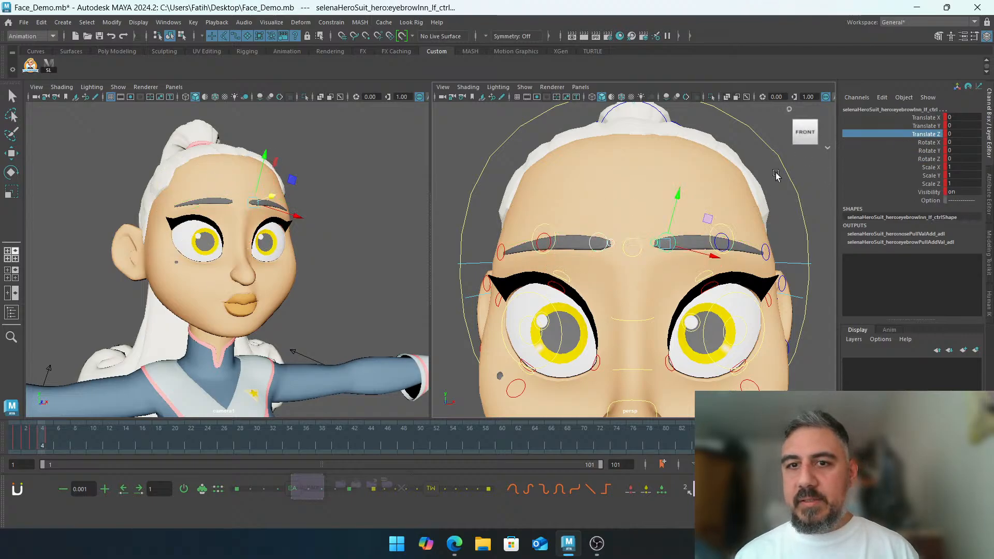
{"action": "key", "text": "w"}
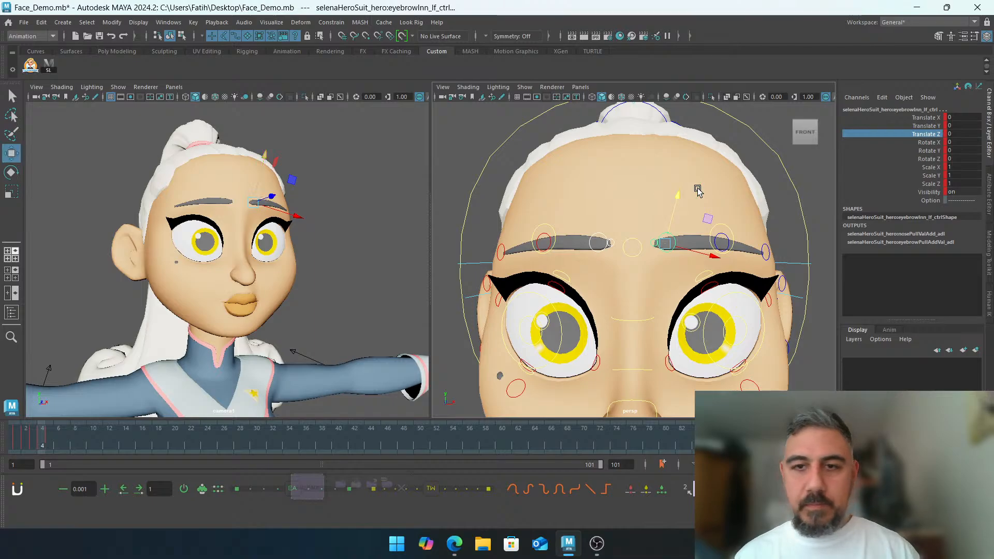
Lower both main eyebrow controls along Translate Y so the brows sit closer to the eyes
{"action": "left_click", "coordinate": [738, 211]}
{"action": "left_click", "coordinate": [724, 225]}
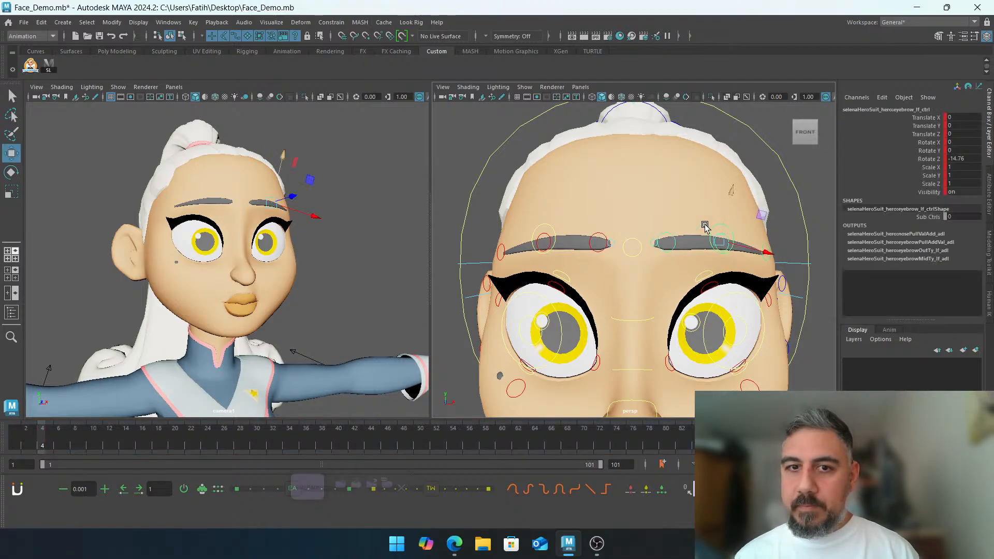
{"action": "left_click", "coordinate": [552, 226]}
{"action": "left_click", "coordinate": [926, 126]}
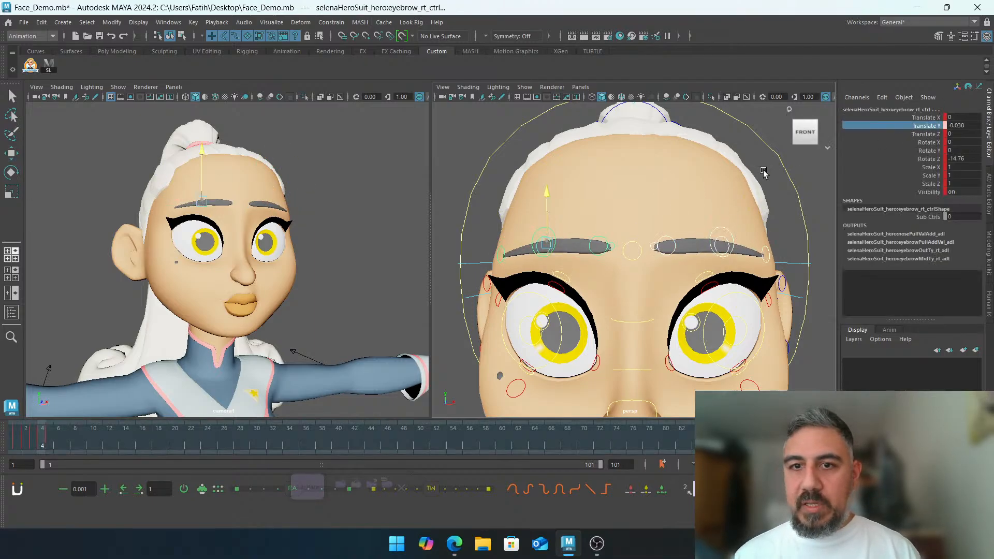
{"action": "middle_click_drag", "start_coordinate": [763, 173], "coordinate": [762, 181]}
{"action": "key", "text": "w"}
Raise both inner eyebrow controls to about Translate Y 0.136 and shift them to about Translate X -0.036
{"action": "left_click", "coordinate": [633, 252]}
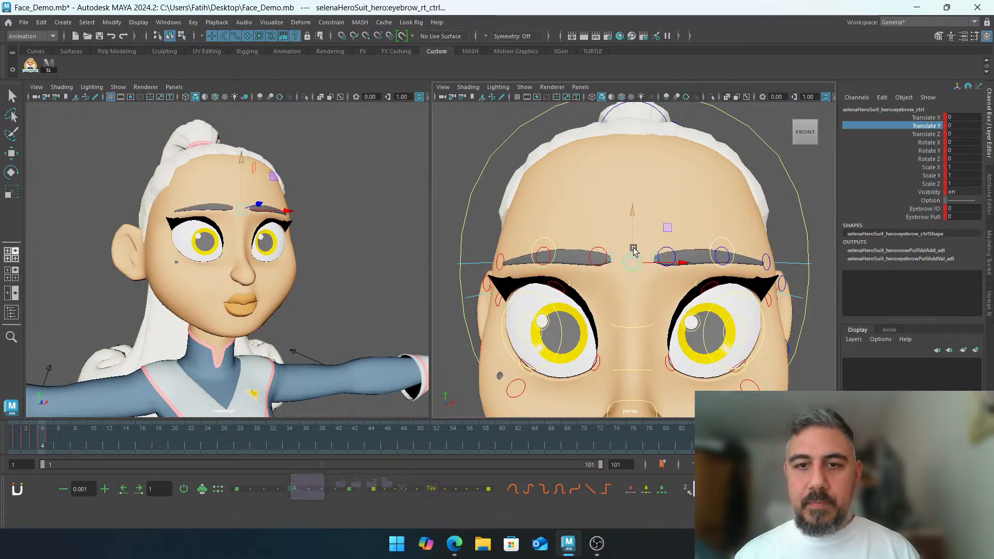
{"action": "left_click", "coordinate": [602, 251]}
{"action": "left_click", "coordinate": [665, 248]}
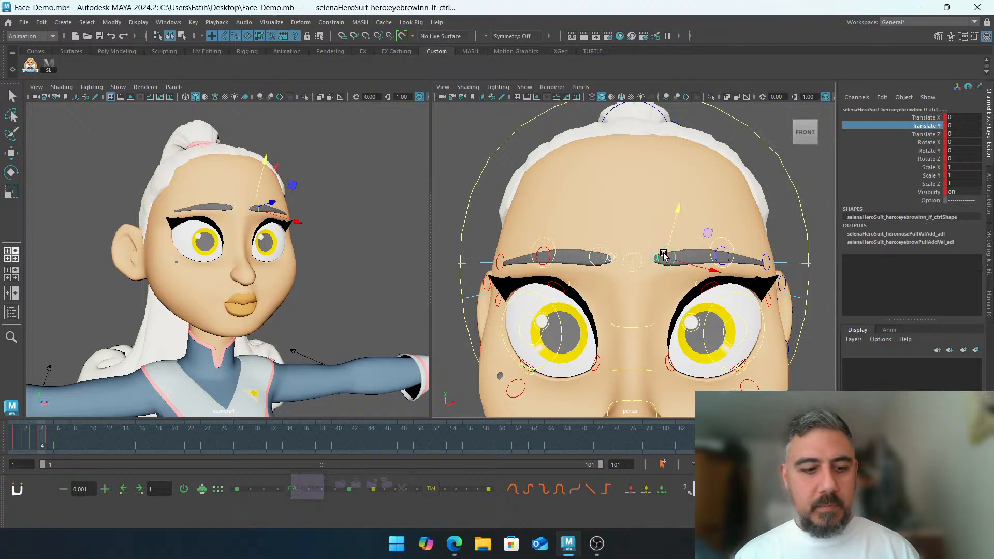
{"action": "key", "text": "w"}
{"action": "left_click", "coordinate": [654, 248]}
{"action": "left_click_drag", "start_coordinate": [654, 249], "coordinate": [616, 235]}
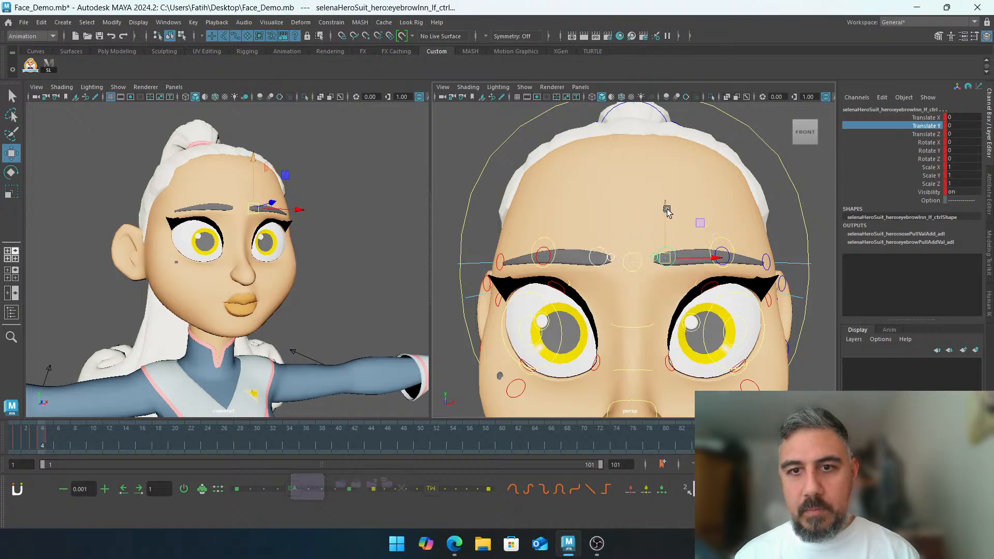
{"action": "left_click_drag", "start_coordinate": [667, 211], "coordinate": [666, 199]}
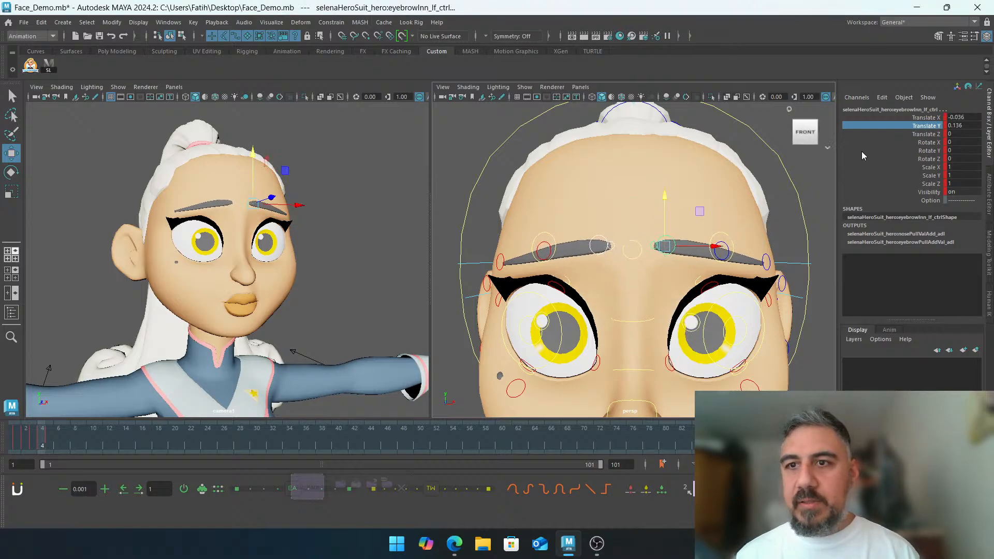
Rotate both inner eyebrow controls about Z to about -26.3 and clear the selection
{"action": "left_click", "coordinate": [926, 158]}
{"action": "middle_click_drag", "start_coordinate": [819, 172], "coordinate": [787, 172]}
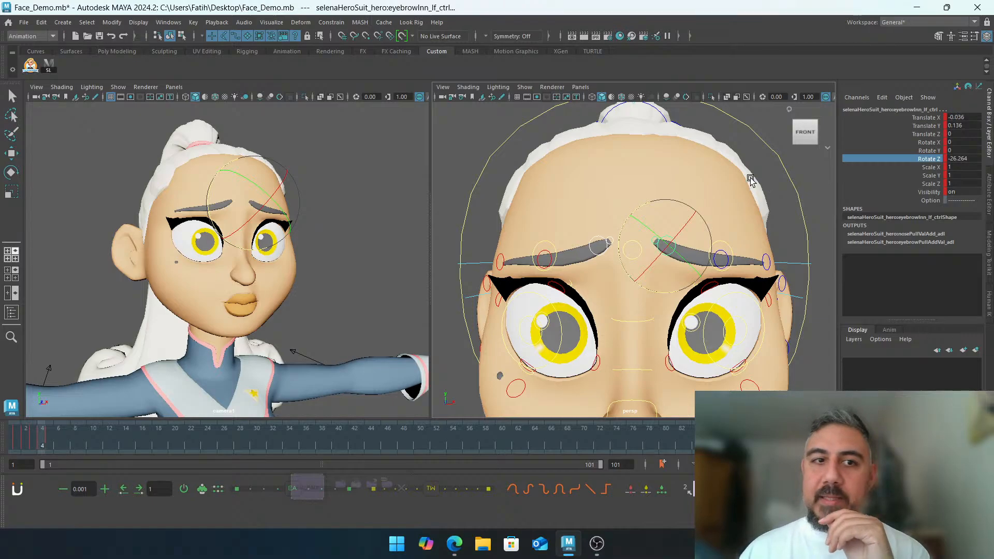
{"action": "left_click", "coordinate": [405, 174]}
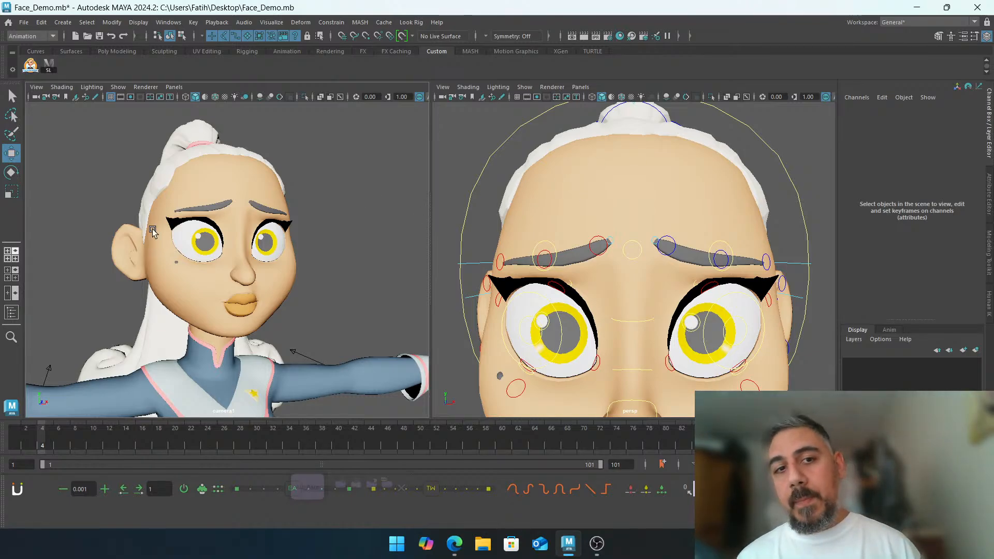
{"action": "left_click_drag", "start_coordinate": [305, 263], "coordinate": [305, 263]}
{"action": "left_click_drag", "start_coordinate": [159, 193], "coordinate": [309, 213]}
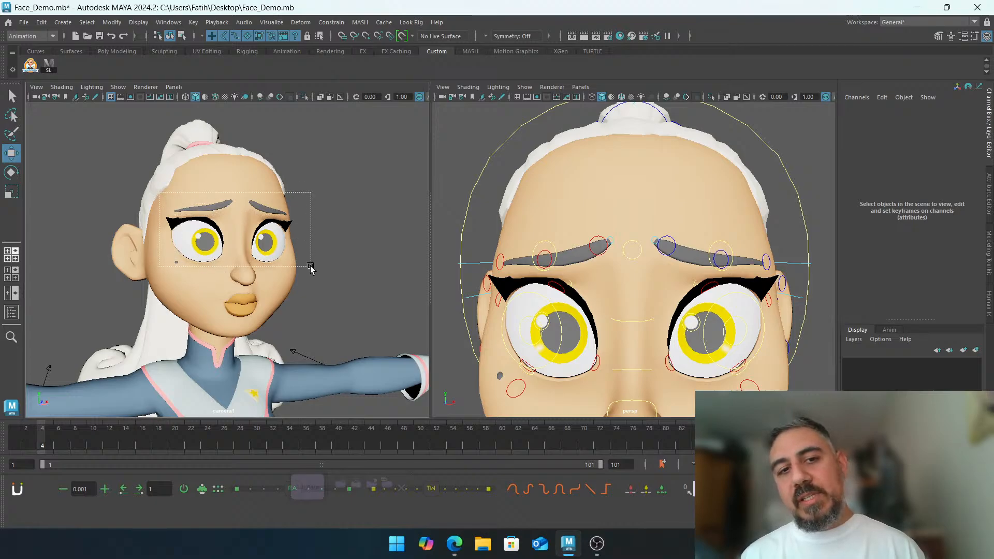
{"action": "left_click_drag", "start_coordinate": [309, 266], "coordinate": [309, 265]}
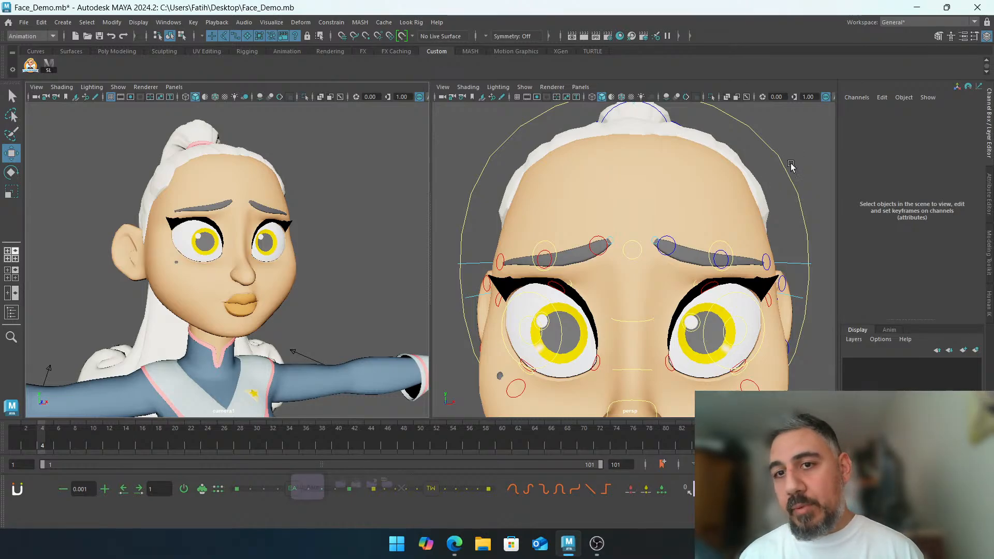
Widen and lower both mouth corner controls to about Translate X 0.22 and Translate Y -0.144
{"action": "scroll", "coordinate": [770, 180], "scroll_direction": "down", "scroll_amount": 8}
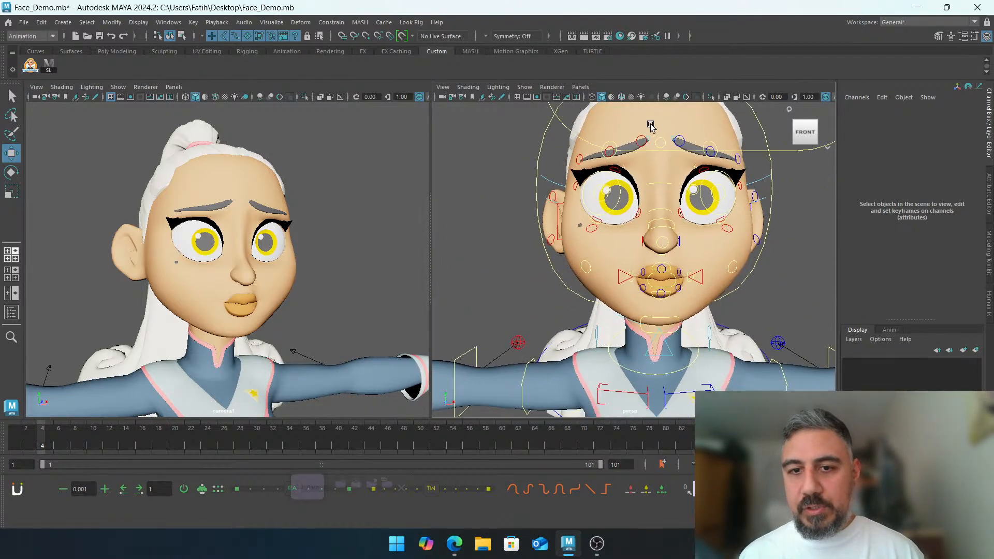
{"action": "scroll", "coordinate": [651, 125], "scroll_direction": "up", "scroll_amount": 8}
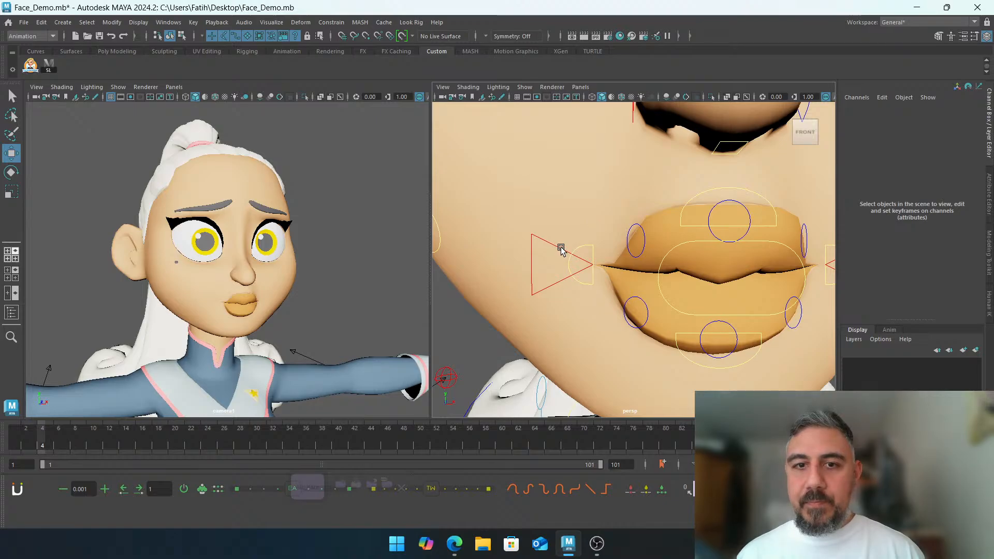
{"action": "left_click", "coordinate": [558, 251]}
{"action": "scroll", "coordinate": [646, 223], "scroll_direction": "down", "scroll_amount": 5}
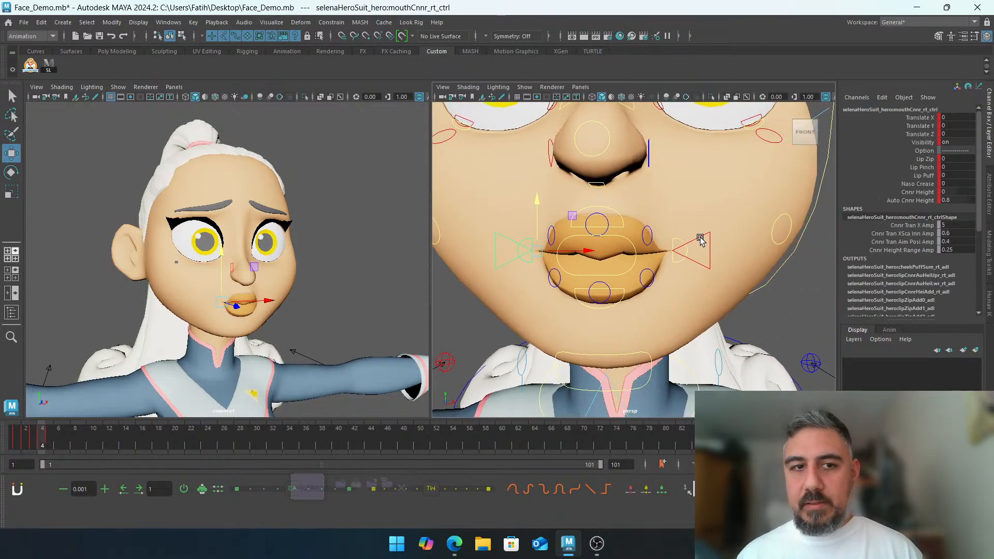
{"action": "left_click", "coordinate": [700, 239]}
{"action": "left_click", "coordinate": [919, 117]}
{"action": "middle_click_drag", "start_coordinate": [712, 178], "coordinate": [752, 178]}
{"action": "left_click", "coordinate": [918, 126]}
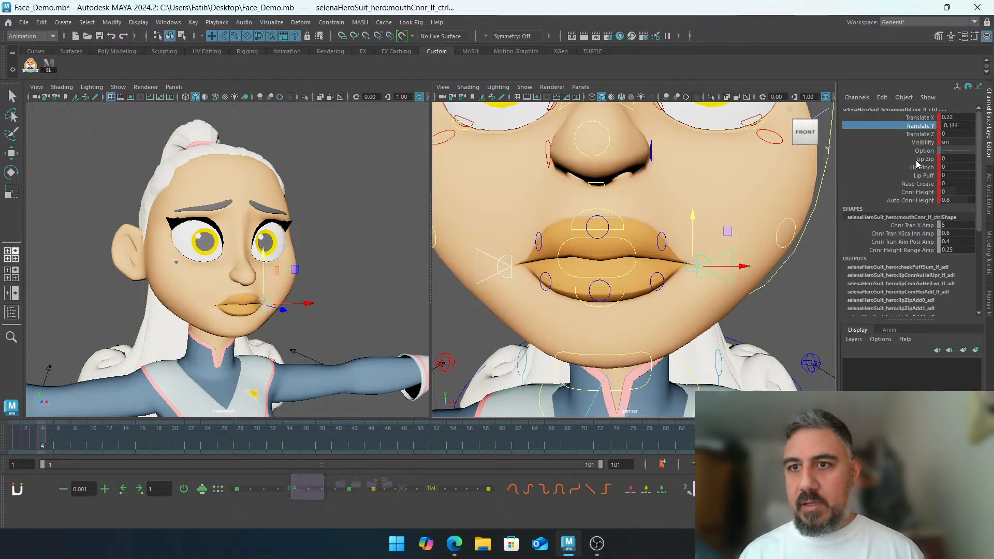
Rotate both lip corner root controls about Z to about -27.4 to turn the mouth corners down
{"action": "left_click", "coordinate": [507, 258]}
{"action": "left_click", "coordinate": [701, 257]}
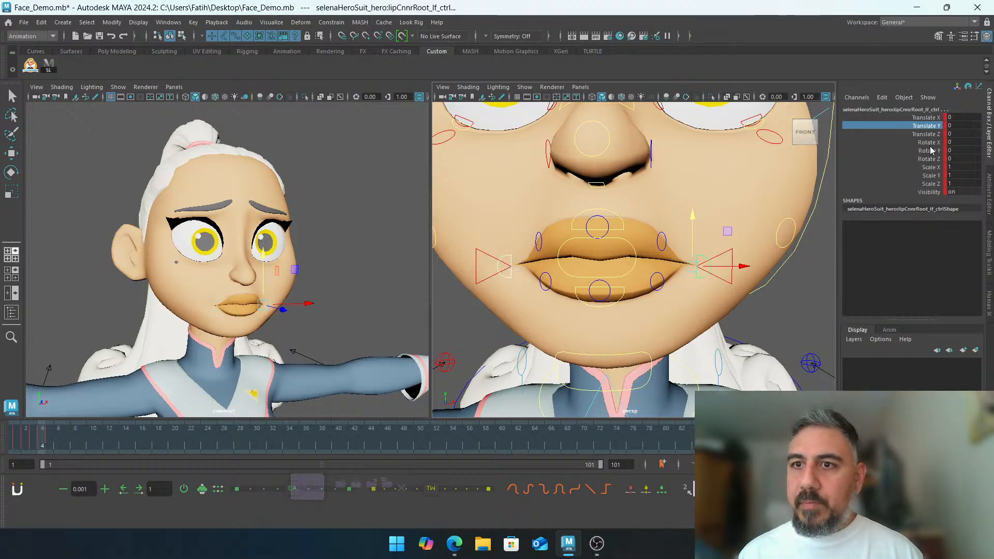
{"action": "left_click", "coordinate": [924, 159]}
{"action": "mouse_move", "coordinate": [793, 173]}
{"action": "middle_mouse_down"}
{"action": "mouse_move", "coordinate": [760, 176]}
{"action": "mouse_move", "coordinate": [786, 182]}
{"action": "middle_mouse_up"}
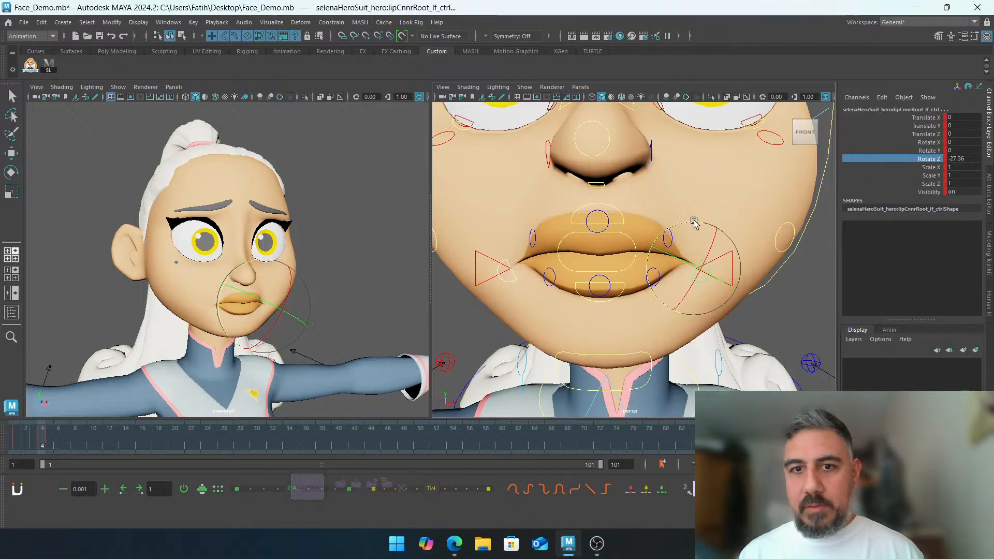
Try adjusting the Mouth U attribute on the main mouth control
{"action": "left_click", "coordinate": [621, 234]}
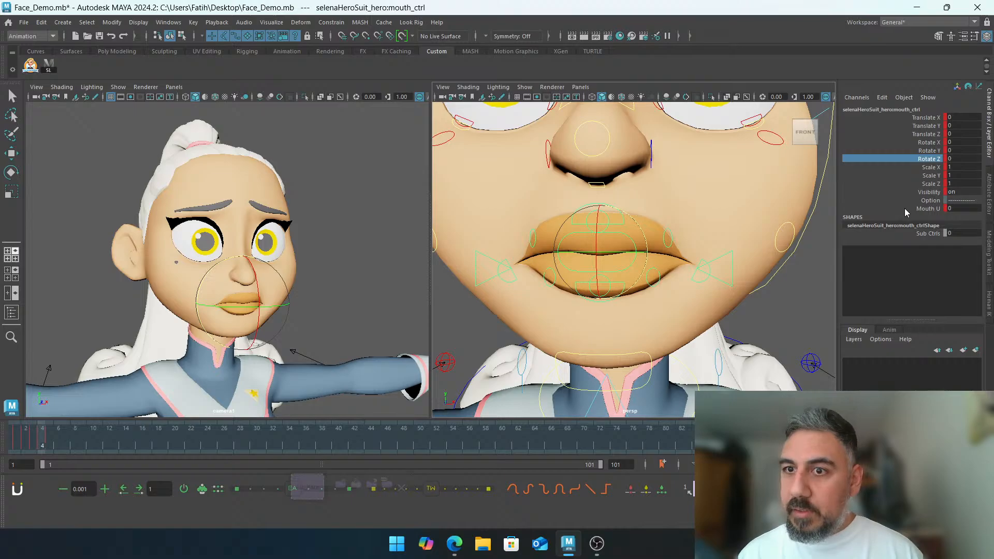
{"action": "left_click", "coordinate": [905, 208]}
{"action": "middle_click_drag", "start_coordinate": [808, 207], "coordinate": [710, 224]}
{"action": "left_click", "coordinate": [600, 259]}
{"action": "key", "text": "w"}
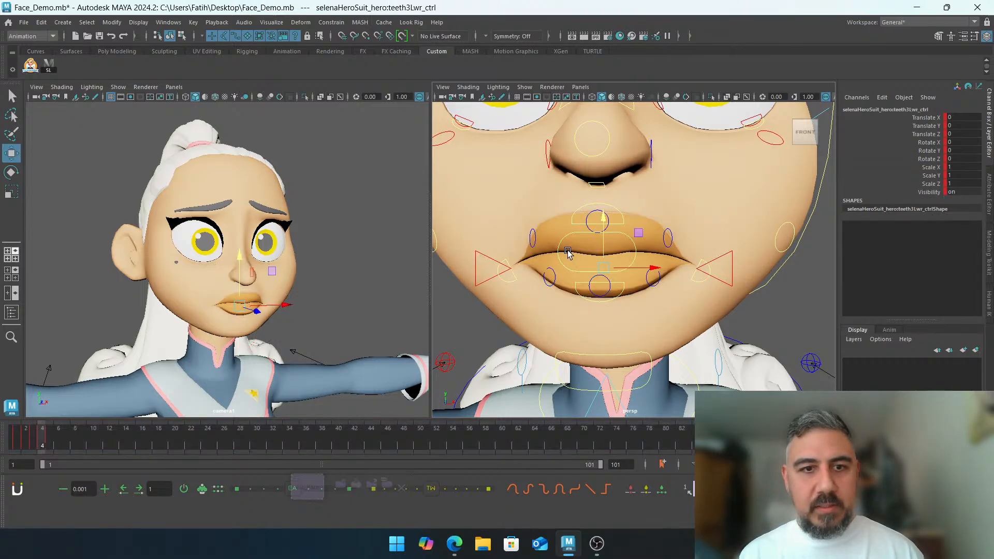
Try rotating the upper lip root control about X in a side view of the mouth
{"action": "left_click_drag", "start_coordinate": [568, 253], "coordinate": [672, 251], "text": "alt"}
{"action": "middle_click_drag", "start_coordinate": [749, 236], "coordinate": [640, 236], "text": "alt"}
{"action": "right_click_drag", "start_coordinate": [640, 235], "coordinate": [701, 199], "text": "alt"}
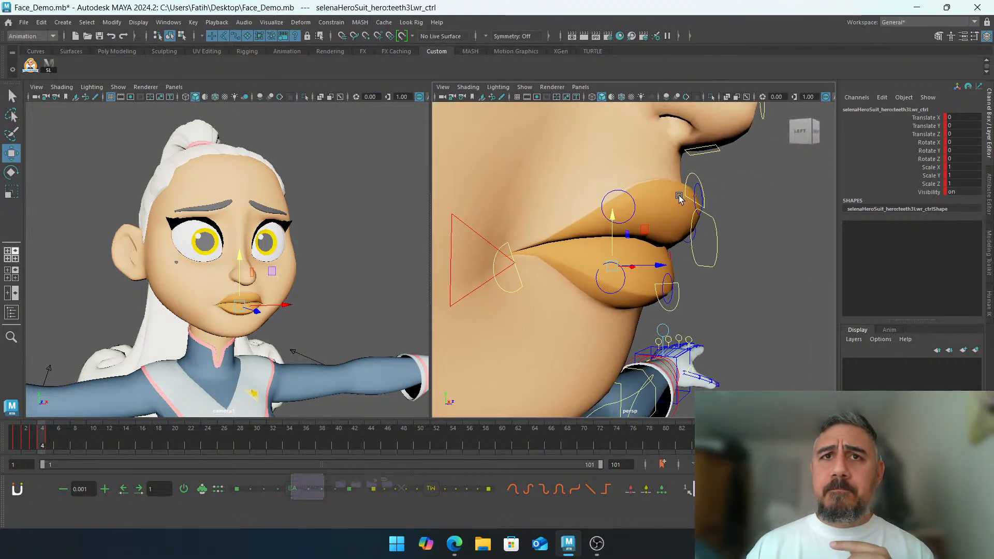
{"action": "left_click", "coordinate": [706, 180]}
{"action": "left_click_drag", "start_coordinate": [707, 180], "coordinate": [702, 178], "text": "alt"}
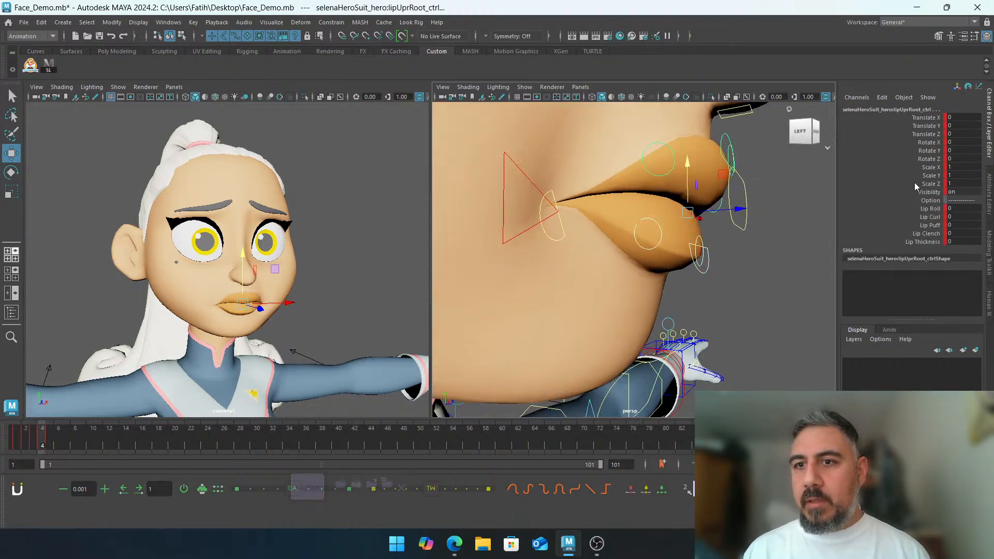
{"action": "left_click", "coordinate": [919, 159]}
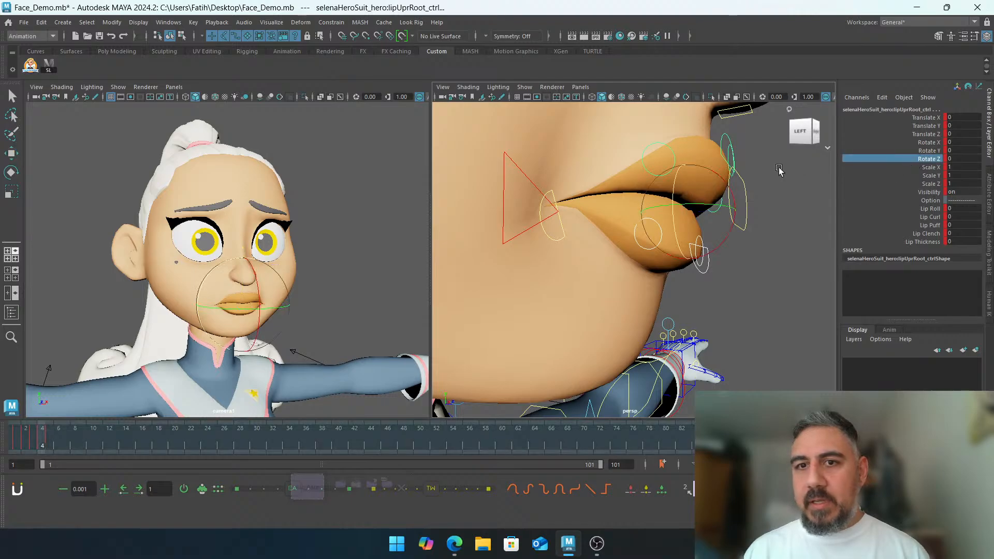
{"action": "left_click", "coordinate": [912, 150]}
{"action": "left_click", "coordinate": [924, 142]}
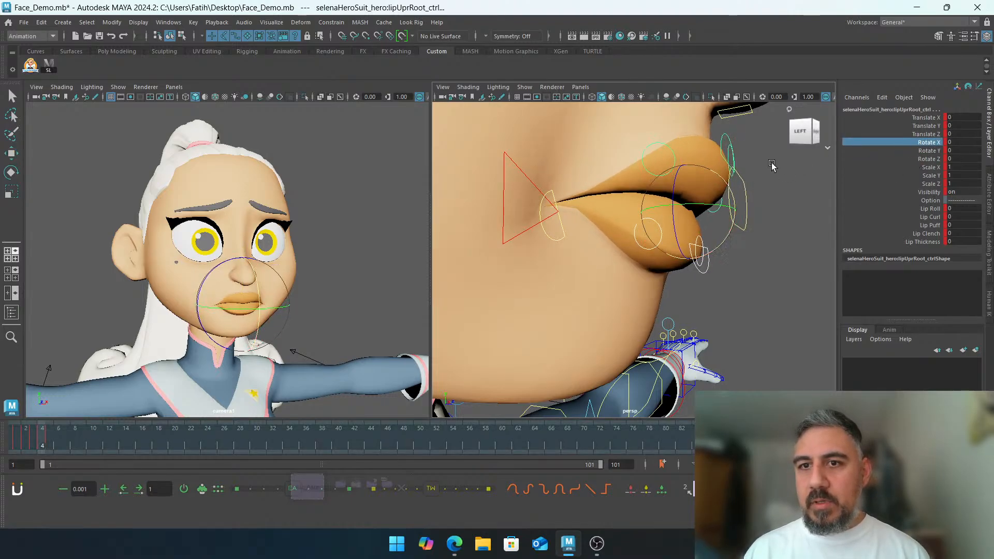
{"action": "mouse_move", "coordinate": [771, 164]}
{"action": "middle_mouse_down"}
{"action": "mouse_move", "coordinate": [780, 167]}
{"action": "mouse_move", "coordinate": [771, 170]}
{"action": "middle_mouse_up"}
{"action": "key", "text": "ctrl+z"}
{"action": "left_click", "coordinate": [796, 208]}
{"action": "key", "text": "w"}
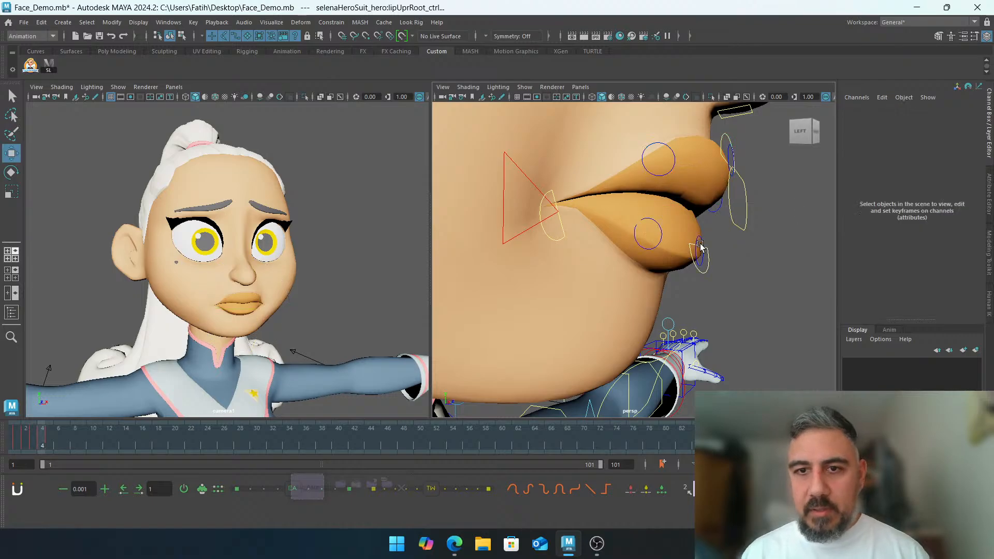
Rotate the lower lip root control about X to about -18.7 and select the upper lip root control
{"action": "left_click", "coordinate": [700, 246]}
{"action": "key", "text": "e"}
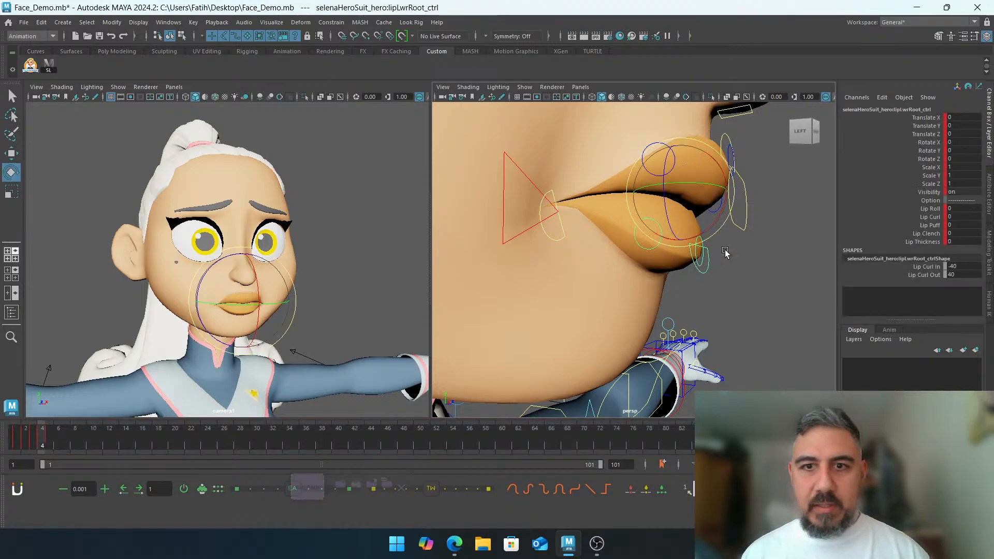
{"action": "left_click_drag", "start_coordinate": [711, 237], "coordinate": [725, 212]}
{"action": "key", "text": "w"}
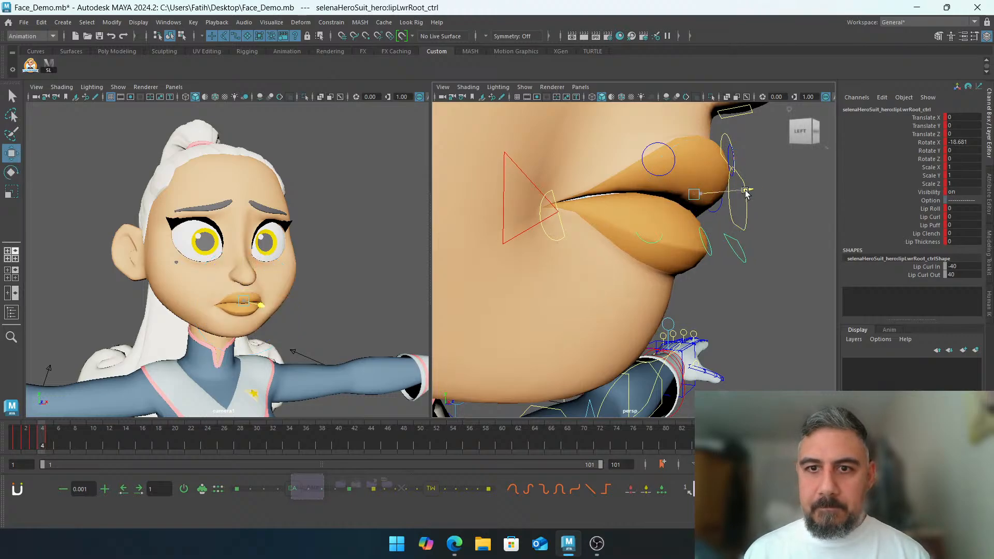
{"action": "left_click", "coordinate": [735, 212]}
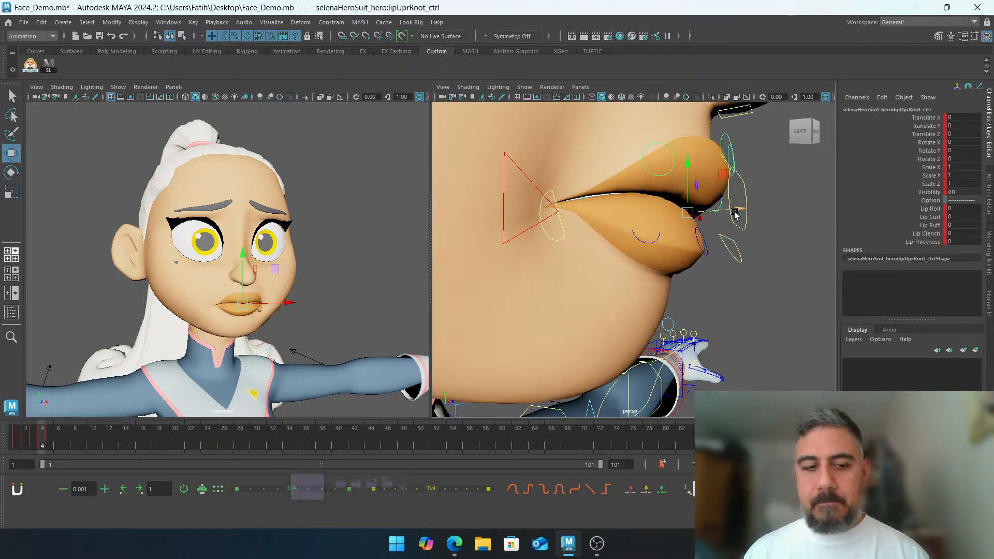
Rotate the upper lip root control about X to about 10.5 and deselect it
{"action": "key", "text": "e"}
{"action": "left_click_drag", "start_coordinate": [733, 220], "coordinate": [729, 232]}
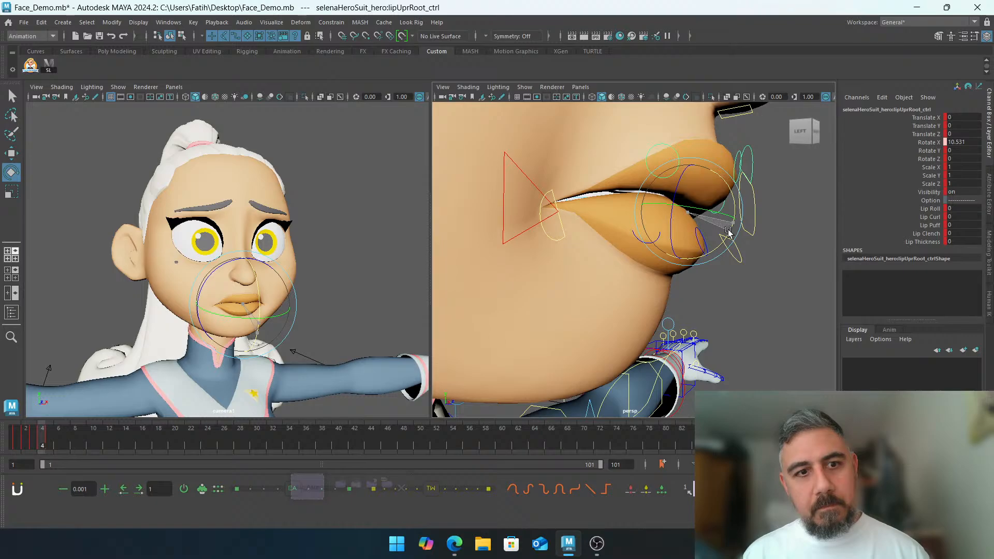
{"action": "left_click", "coordinate": [774, 229]}
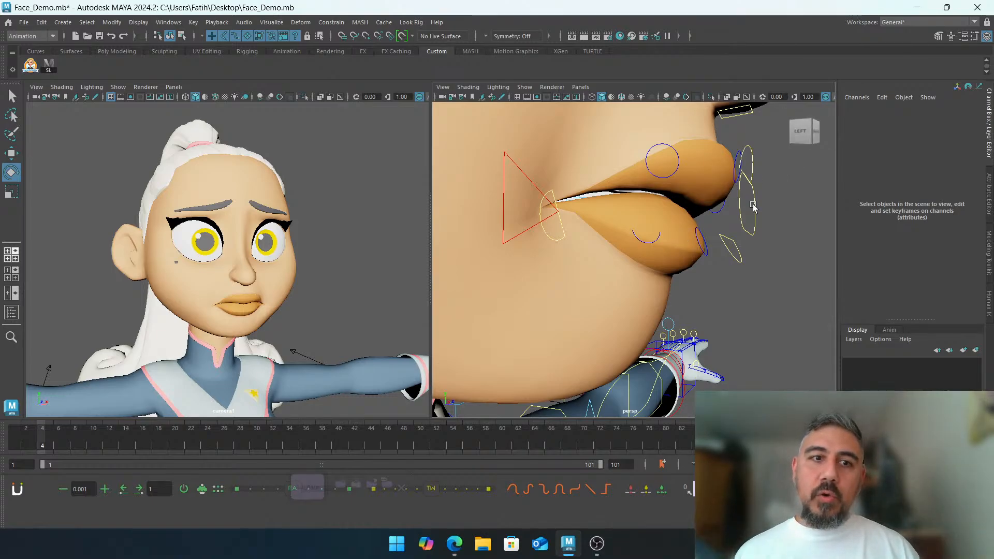
Examine the sad expression from the side, front and three-quarter views, including the right eyebrow control
{"action": "middle_click_drag", "start_coordinate": [706, 188], "coordinate": [773, 252], "text": "alt"}
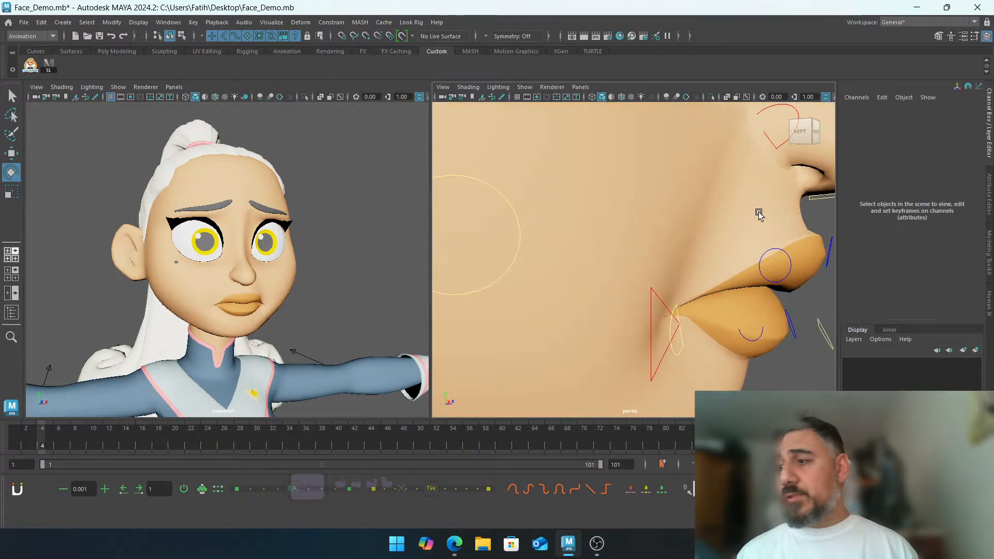
{"action": "left_click_drag", "start_coordinate": [759, 215], "coordinate": [705, 218], "text": "alt"}
{"action": "right_click_drag", "start_coordinate": [730, 219], "coordinate": [654, 205], "text": "alt"}
{"action": "middle_click_drag", "start_coordinate": [655, 205], "coordinate": [707, 220], "text": "alt"}
{"action": "left_click_drag", "start_coordinate": [707, 219], "coordinate": [650, 234], "text": "alt"}
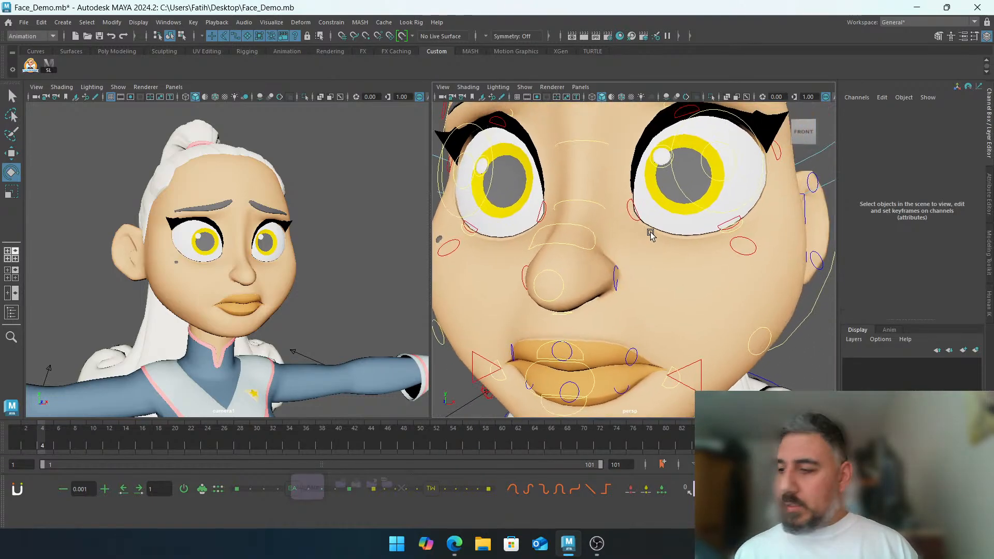
{"action": "middle_click_drag", "start_coordinate": [640, 191], "coordinate": [634, 221], "text": "alt"}
{"action": "left_click_drag", "start_coordinate": [612, 227], "coordinate": [676, 215], "text": "alt"}
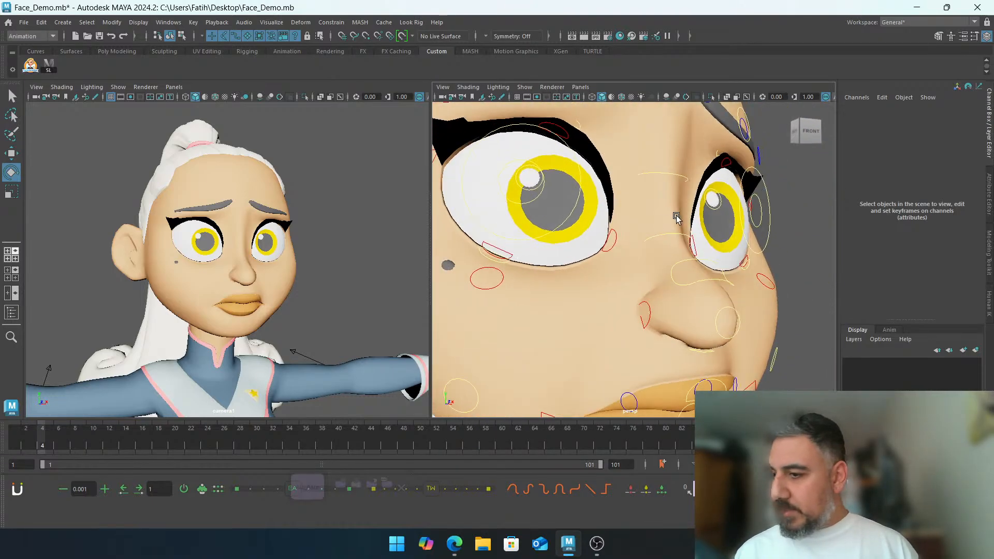
{"action": "right_click_drag", "start_coordinate": [676, 215], "coordinate": [586, 211], "text": "alt"}
{"action": "middle_click_drag", "start_coordinate": [586, 211], "coordinate": [630, 233], "text": "alt"}
{"action": "left_click_drag", "start_coordinate": [688, 235], "coordinate": [622, 222], "text": "alt"}
{"action": "right_click_drag", "start_coordinate": [621, 223], "coordinate": [641, 213], "text": "alt"}
{"action": "middle_click_drag", "start_coordinate": [559, 160], "coordinate": [581, 234], "text": "alt"}
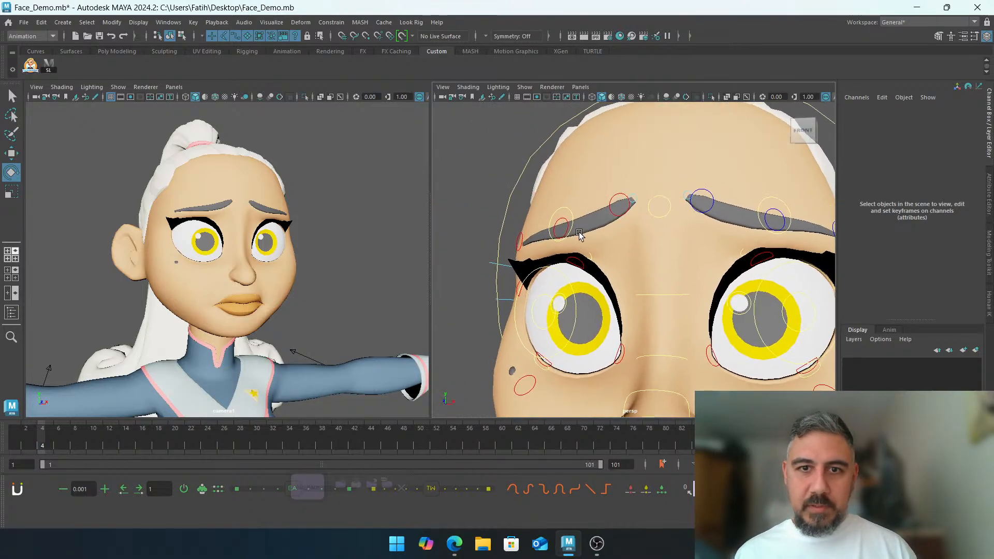
{"action": "left_click_drag", "start_coordinate": [569, 223], "coordinate": [597, 211], "text": "alt"}
{"action": "middle_click_drag", "start_coordinate": [636, 207], "coordinate": [616, 194], "text": "alt"}
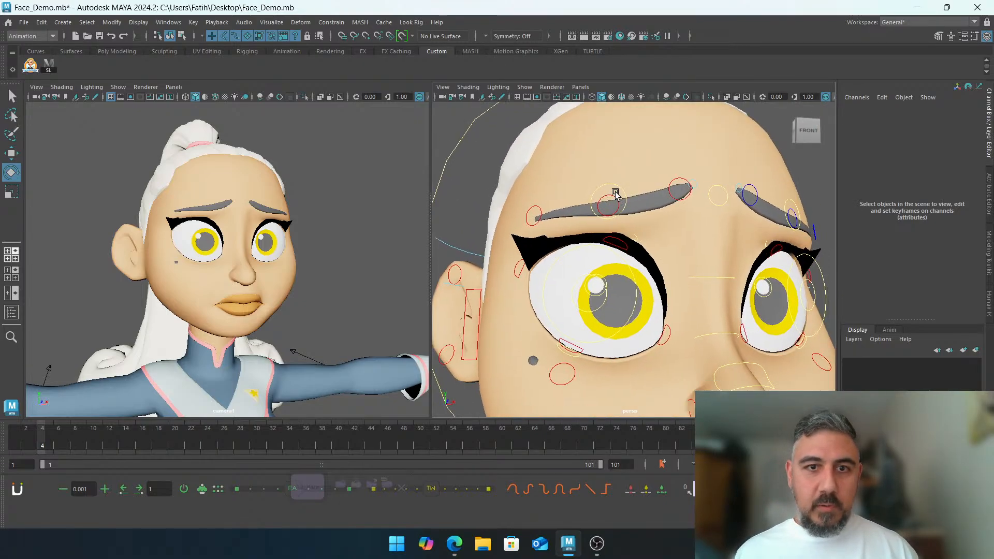
{"action": "left_click", "coordinate": [601, 199]}
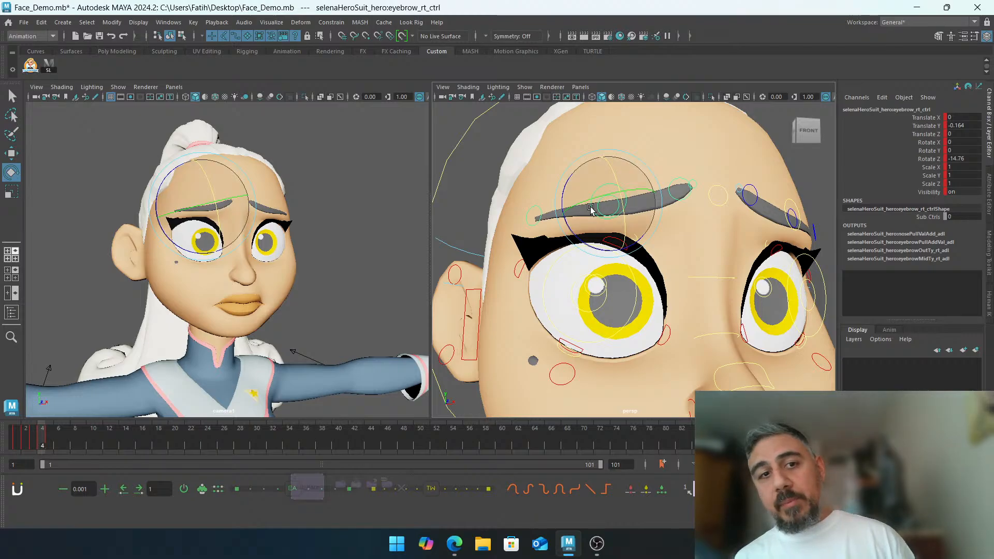
{"action": "right_click_drag", "start_coordinate": [609, 198], "coordinate": [592, 207], "text": "alt"}
{"action": "middle_click_drag", "start_coordinate": [592, 206], "coordinate": [597, 189], "text": "alt"}
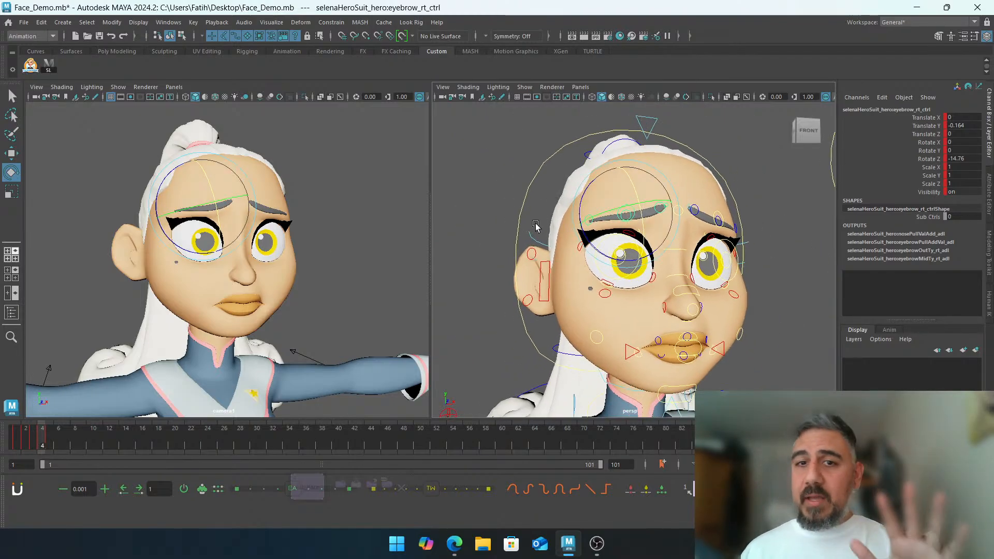
Select all the face controls with the All_Face selection set and go to frame 13
{"action": "left_click", "coordinate": [300, 485]}
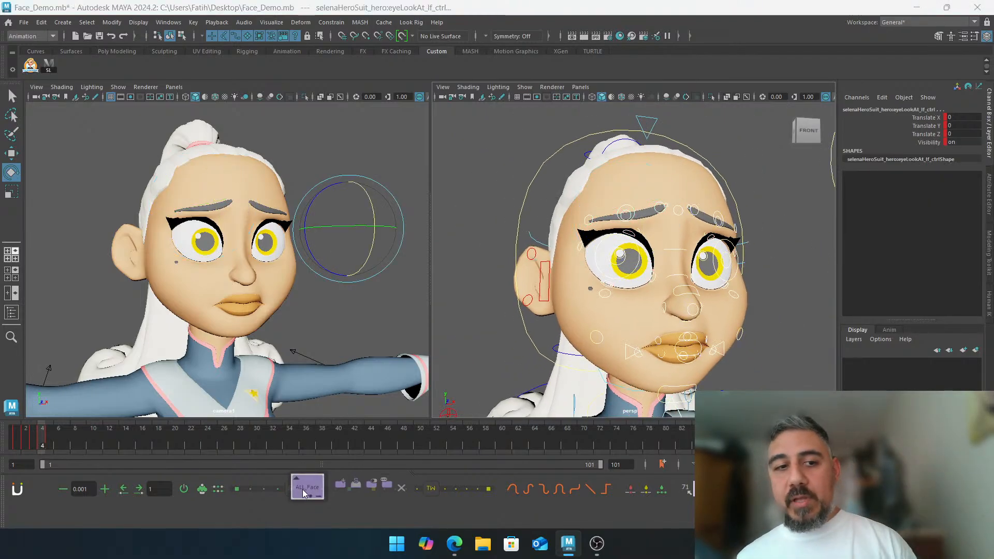
{"action": "left_click", "coordinate": [48, 441]}
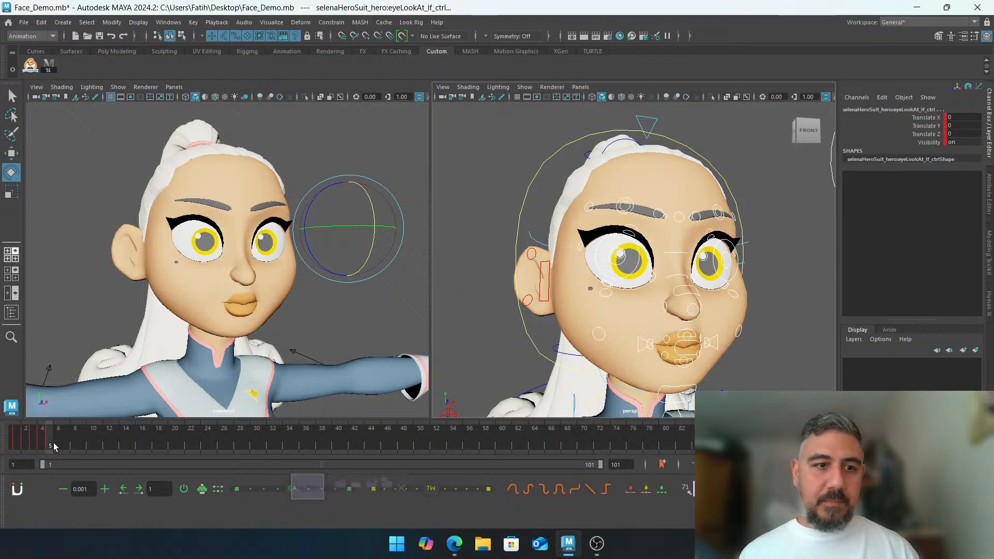
{"action": "left_click", "coordinate": [83, 449]}
{"action": "left_click", "coordinate": [115, 449]}
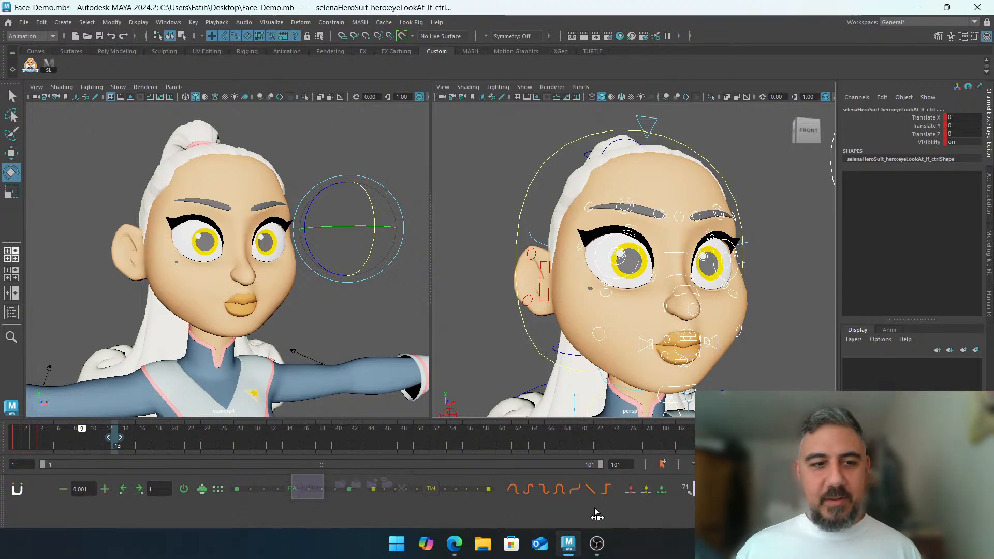
{"action": "mouse_move", "coordinate": [569, 546]}
{"action": "left_click", "coordinate": [584, 491]}
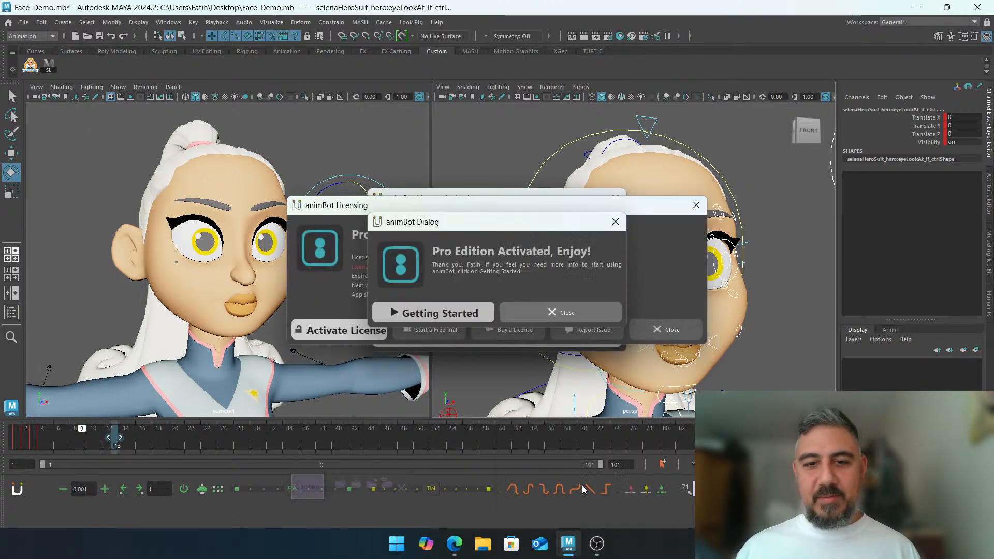
{"action": "left_click", "coordinate": [582, 492]}
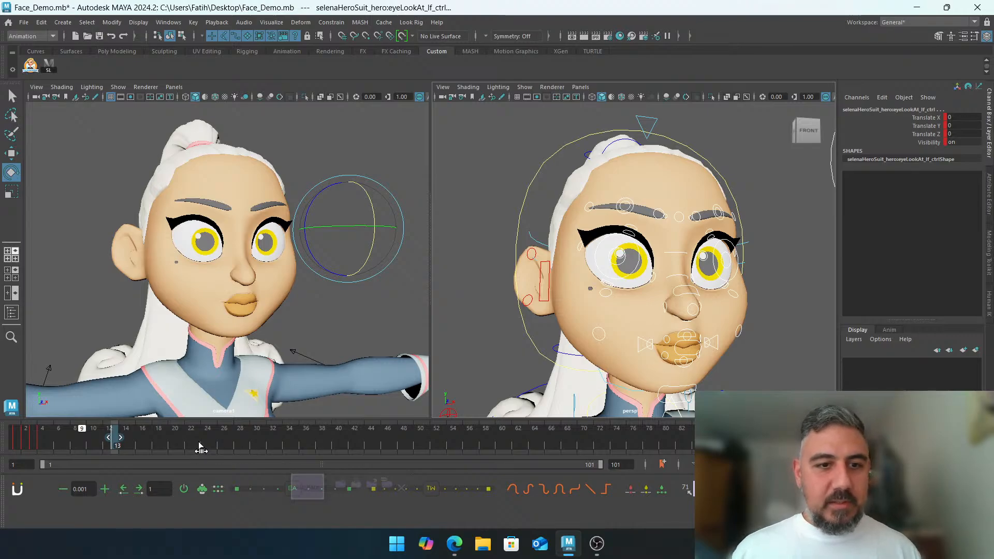
{"action": "key", "text": "super+d"}
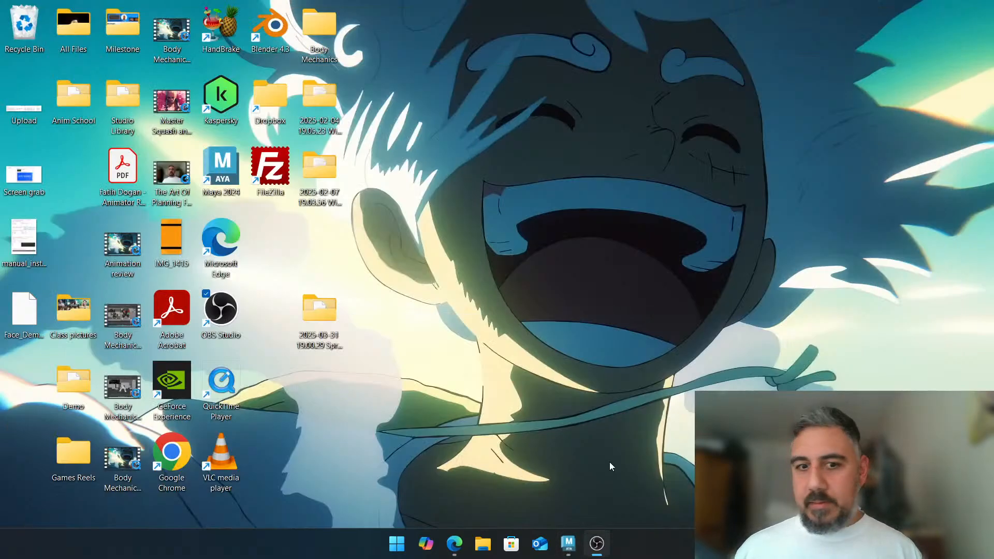
{"action": "left_click", "coordinate": [569, 546]}
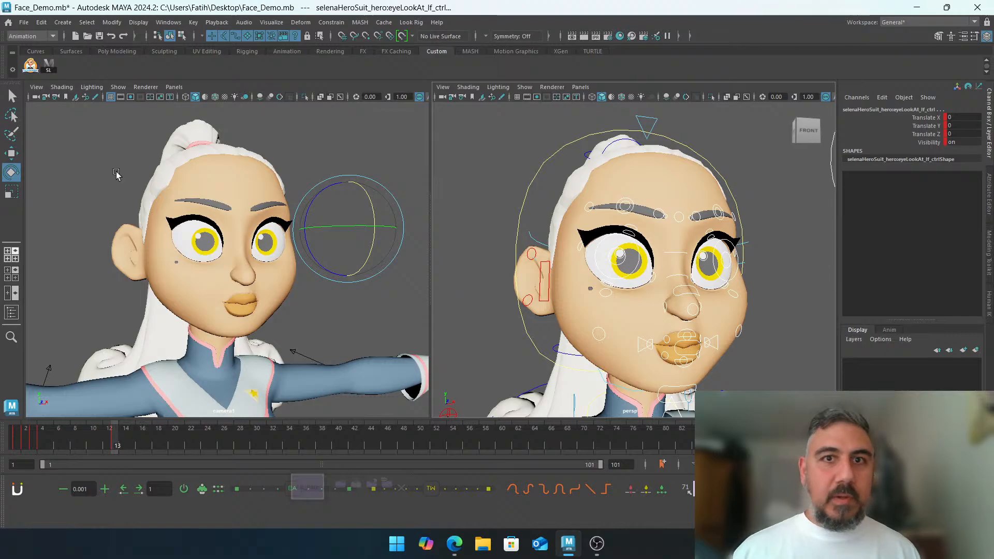
Save the scene and step through the keyed poses from frame 1 to the sad pose at frame 4
{"action": "left_click", "coordinate": [23, 23]}
{"action": "left_click", "coordinate": [32, 58]}
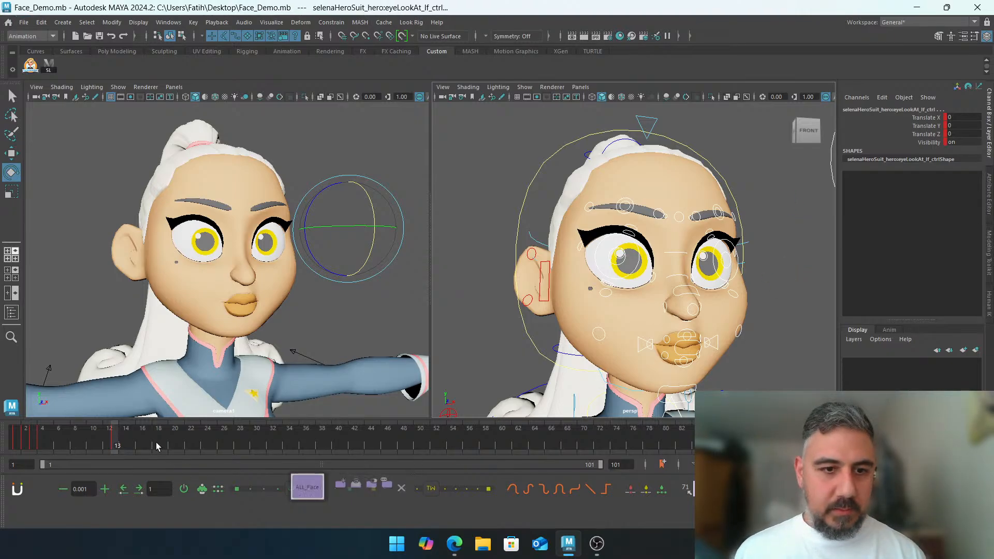
{"action": "left_click_drag", "start_coordinate": [156, 445], "coordinate": [1, 446]}
{"action": "key", "text": "period"}
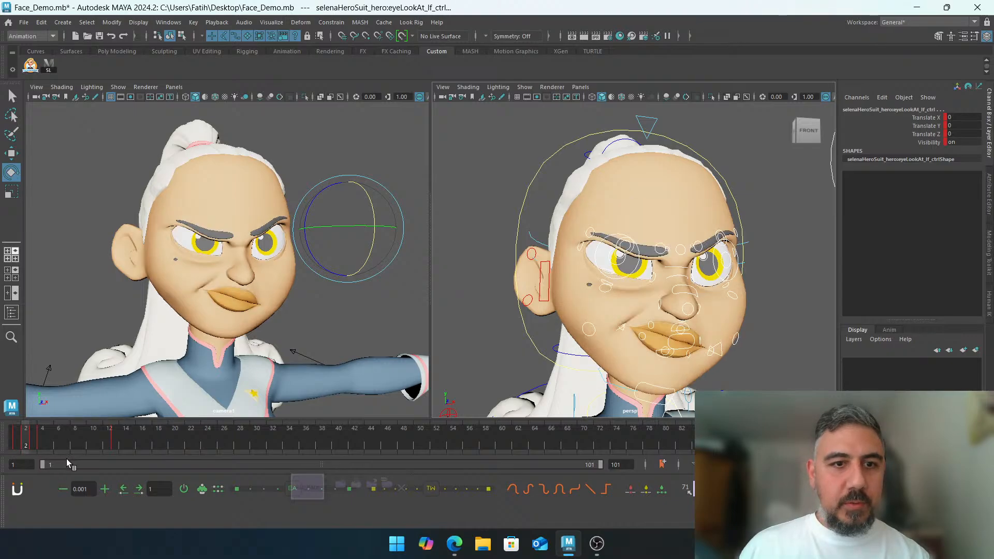
{"action": "key", "text": "period"}
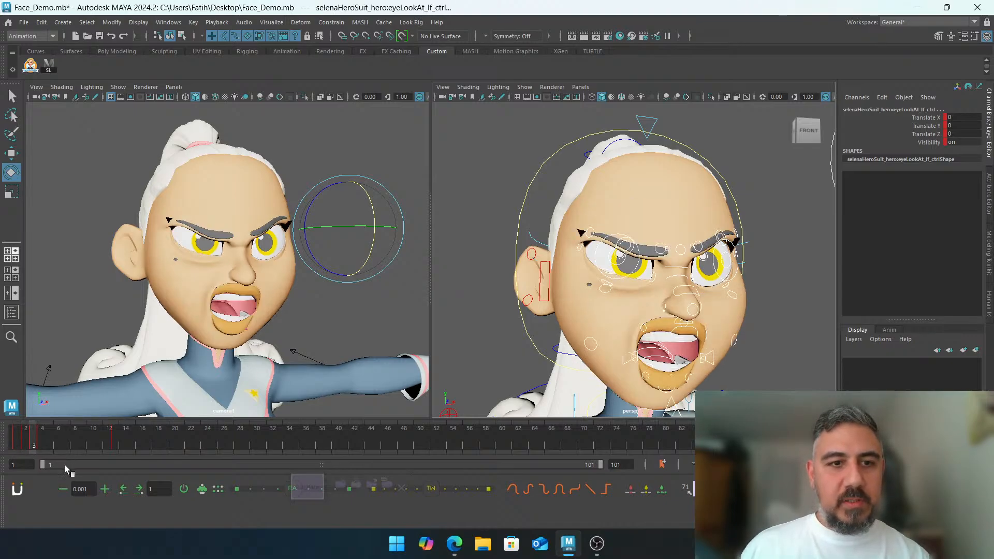
{"action": "key", "text": "period"}
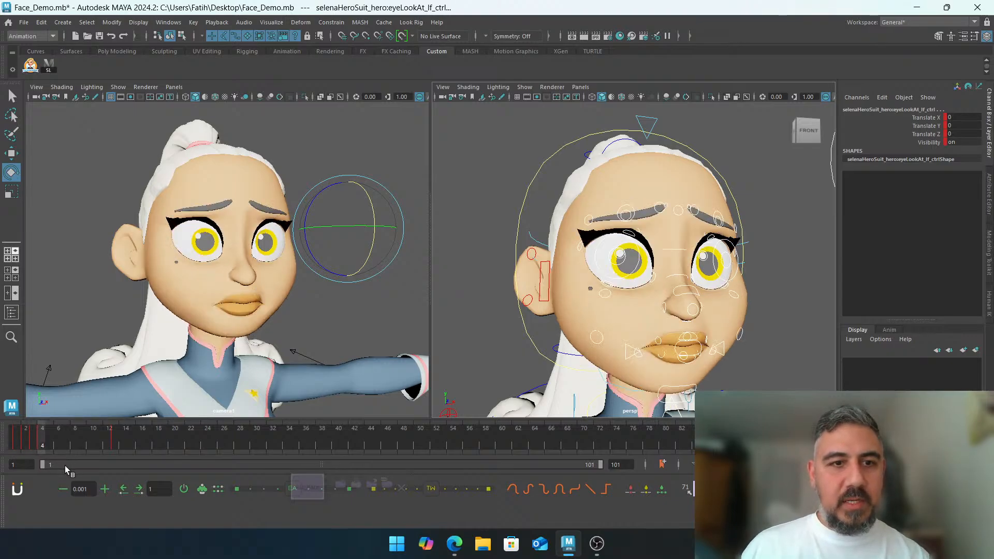
Select both the right and left cheek controls in a front view of the face
{"action": "left_click", "coordinate": [472, 286]}
{"action": "left_click_drag", "start_coordinate": [546, 304], "coordinate": [495, 326], "text": "alt"}
{"action": "right_click_drag", "start_coordinate": [496, 327], "coordinate": [532, 326], "text": "alt"}
{"action": "middle_click_drag", "start_coordinate": [532, 326], "coordinate": [533, 271], "text": "alt"}
{"action": "left_click", "coordinate": [566, 294]}
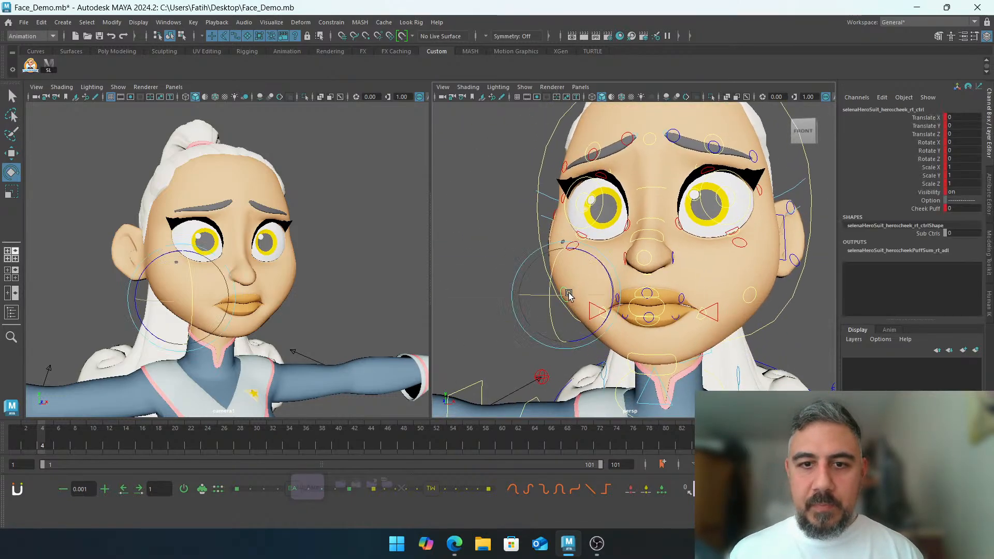
{"action": "left_click", "coordinate": [759, 292]}
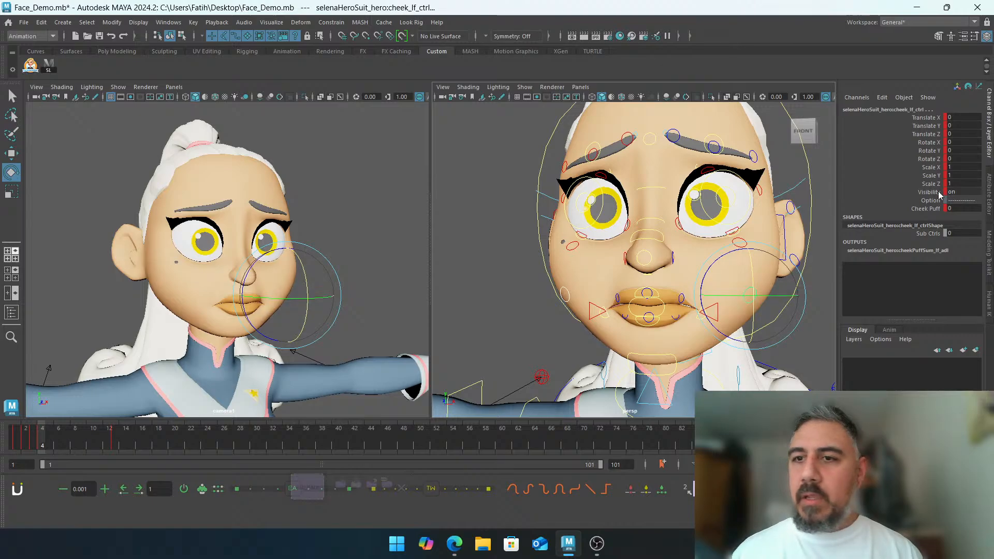
Try raising the Cheek Puff attribute of both cheek controls to 5
{"action": "left_click", "coordinate": [926, 208]}
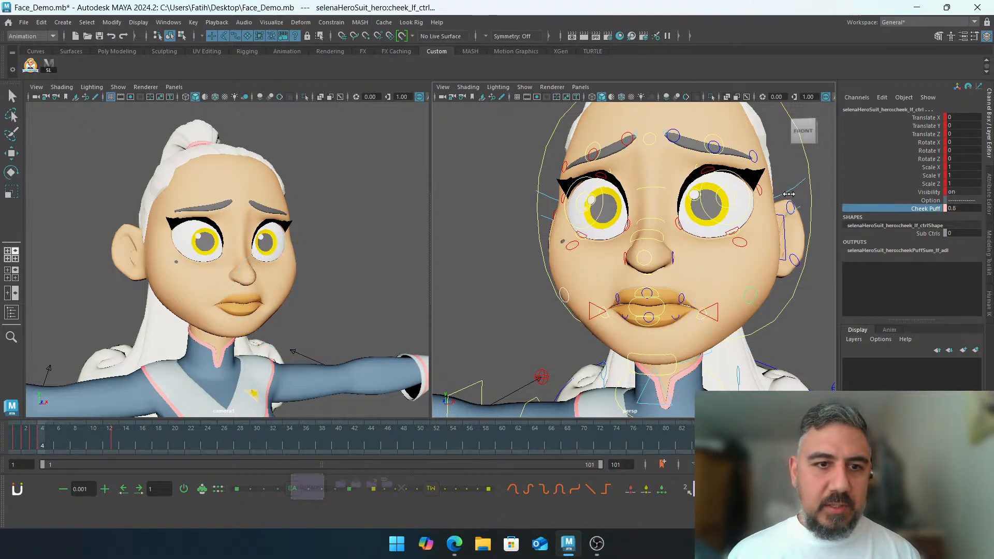
{"action": "middle_click_drag", "start_coordinate": [789, 194], "coordinate": [809, 194]}
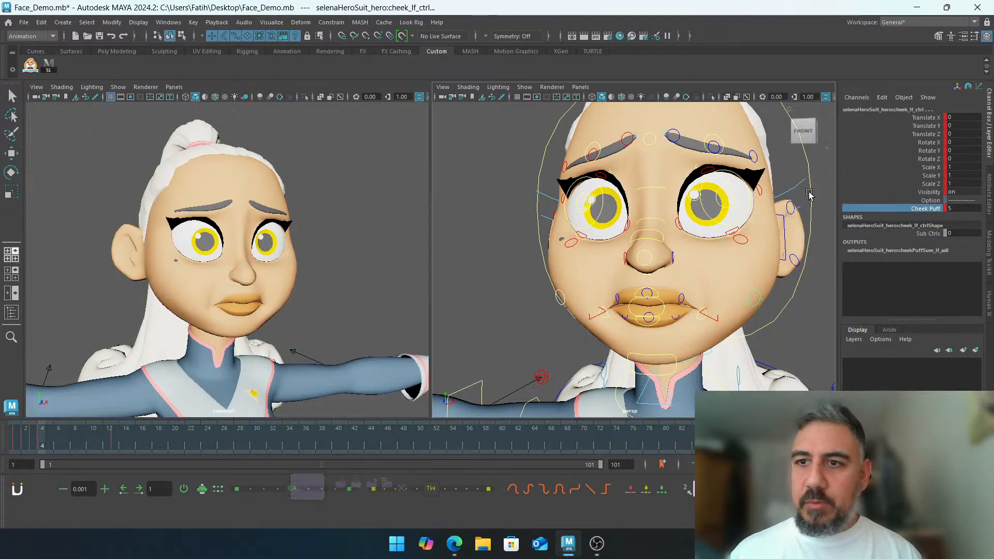
{"action": "key", "text": "ctrl+z"}
Set Cheek Puff to 2 on both cheek controls and clear the selection
{"action": "left_click", "coordinate": [961, 207]}
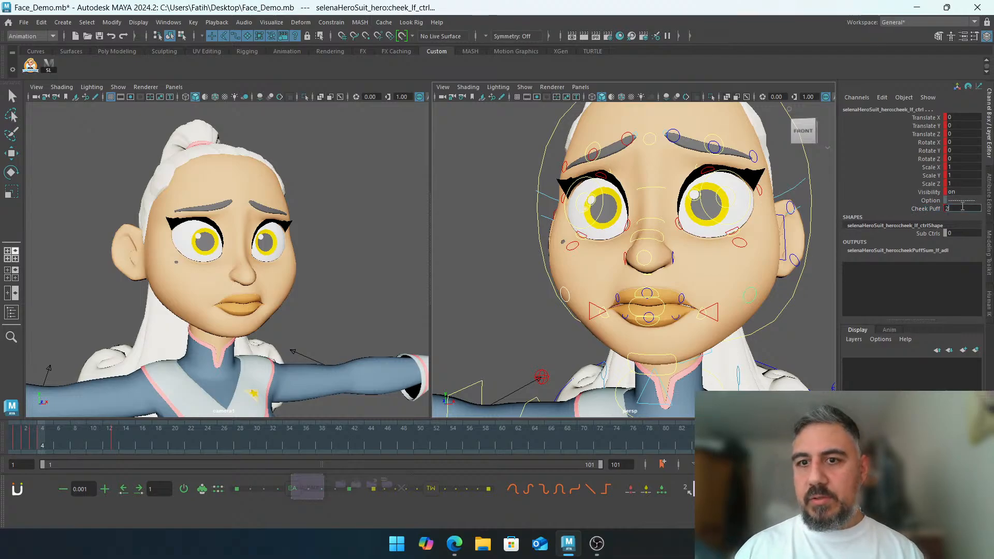
{"action": "type", "text": "2"}
{"action": "key", "text": "Return"}
{"action": "left_click", "coordinate": [471, 253]}
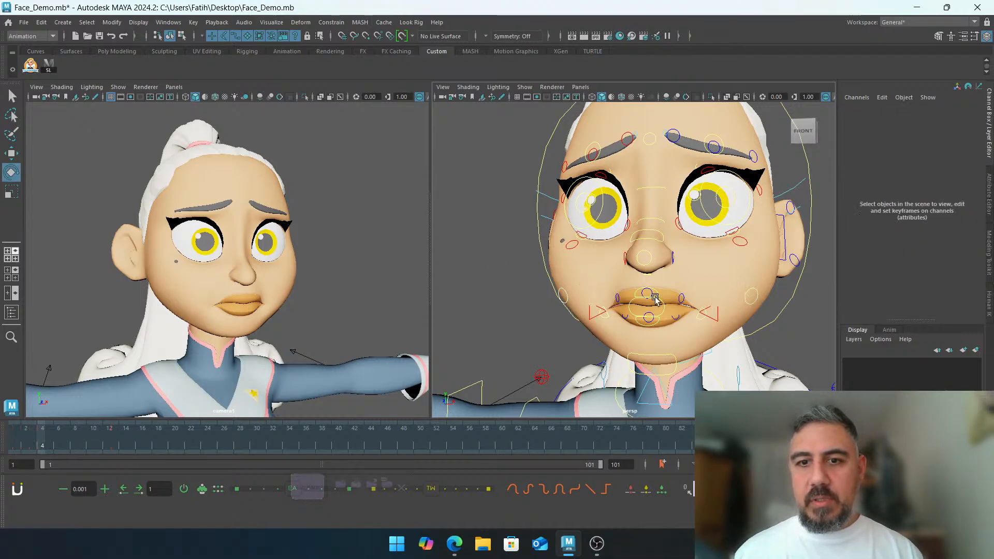
Raise the jaw control slightly to a Translate Y of about 0.095 and deselect it
{"action": "left_click", "coordinate": [662, 362]}
{"action": "key", "text": "w"}
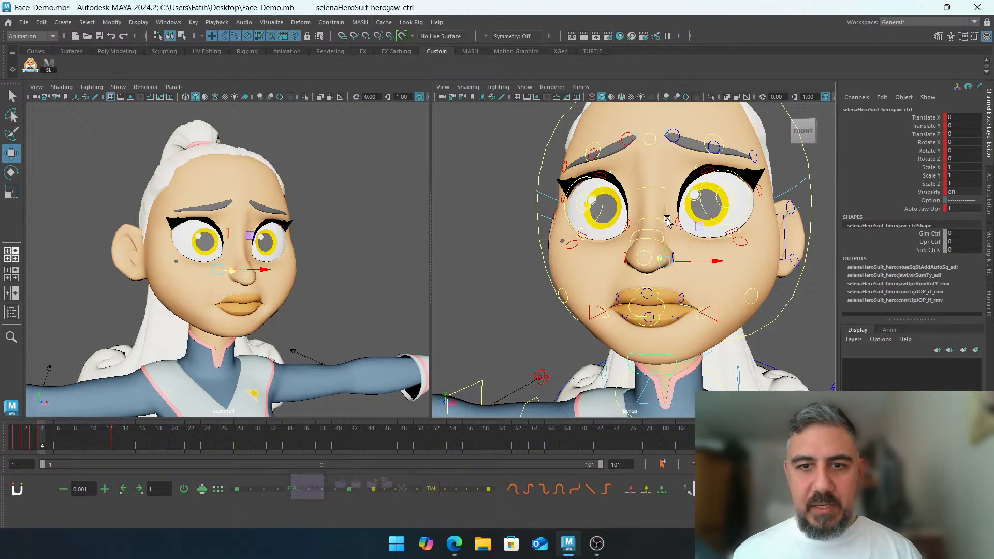
{"action": "right_click", "coordinate": [666, 220]}
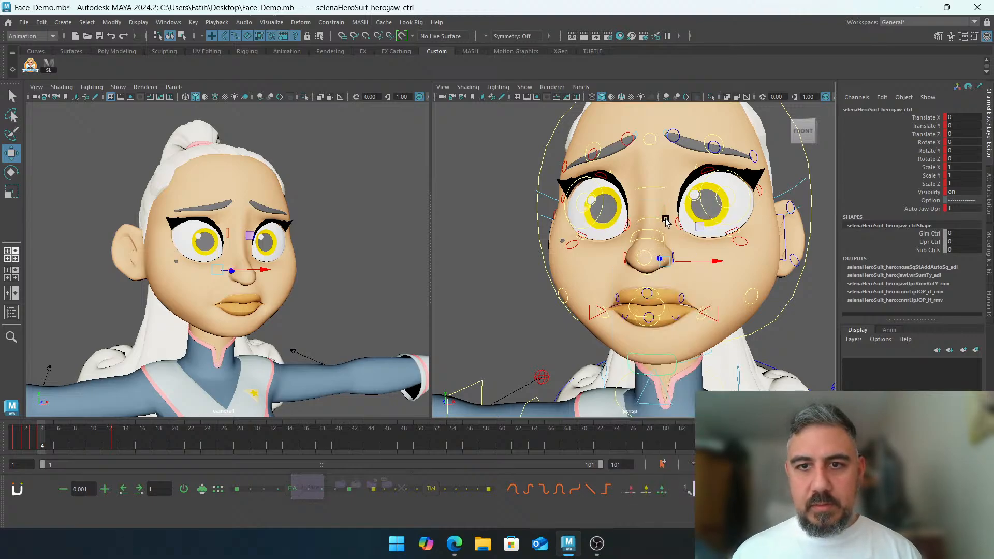
{"action": "left_click_drag", "start_coordinate": [666, 218], "coordinate": [665, 213]}
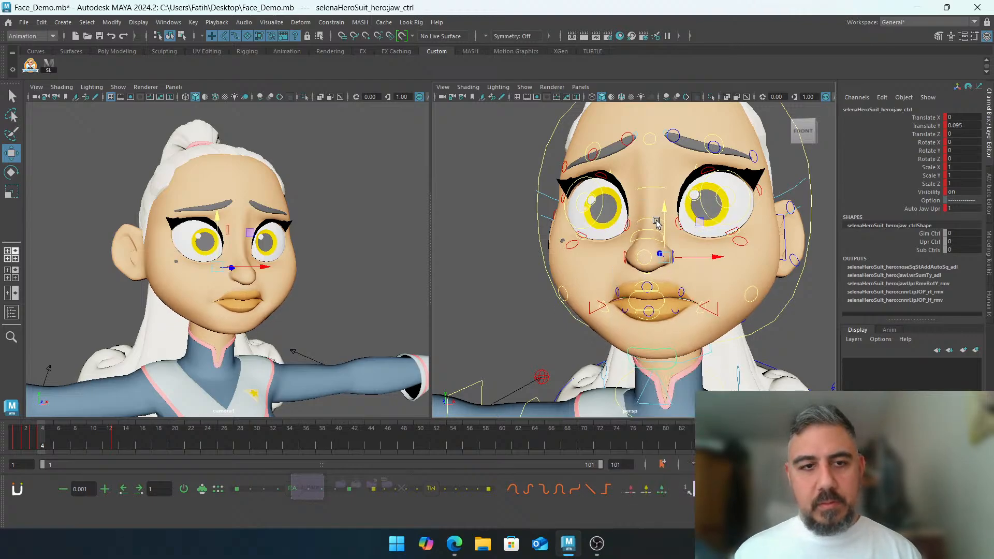
{"action": "left_click", "coordinate": [517, 232]}
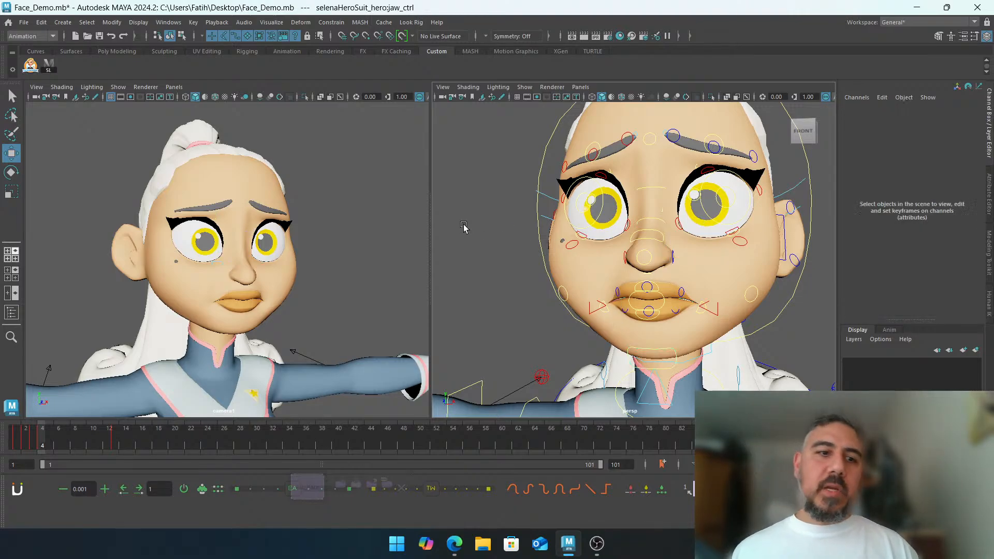
Copy the keys of all face controls at frame 4 and paste them at frame 5
{"action": "left_click", "coordinate": [307, 488]}
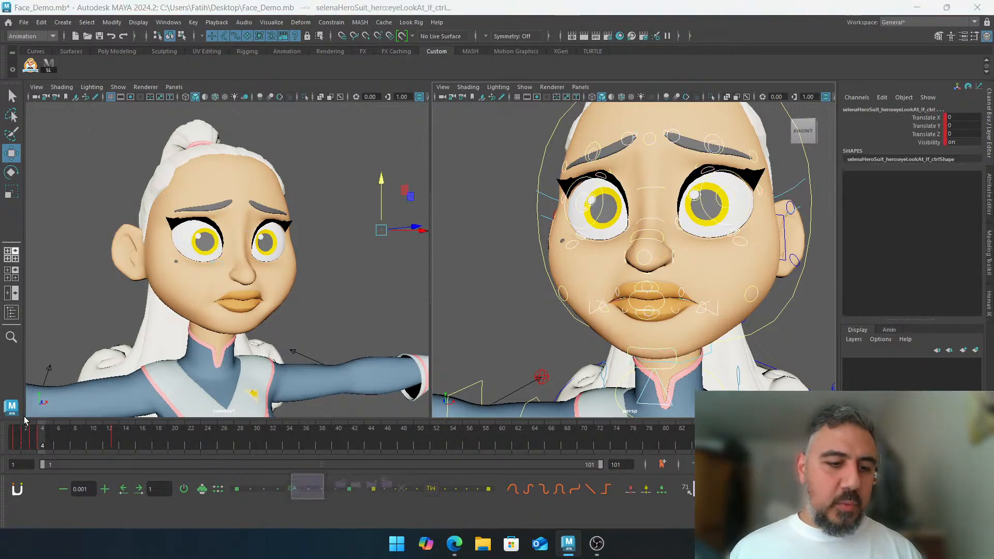
{"action": "right_click", "coordinate": [41, 439]}
{"action": "left_click", "coordinate": [70, 244]}
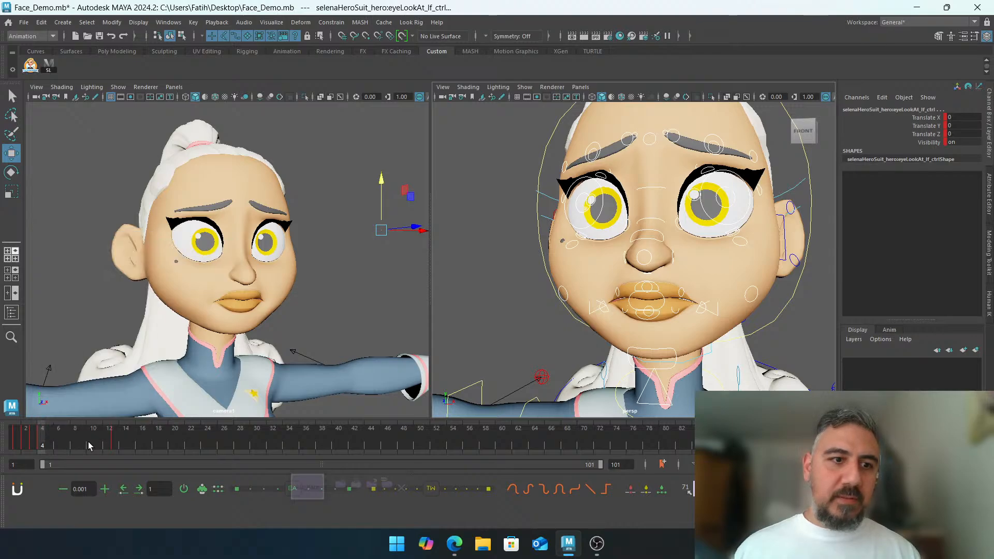
{"action": "left_click", "coordinate": [50, 445]}
{"action": "right_click", "coordinate": [48, 445]}
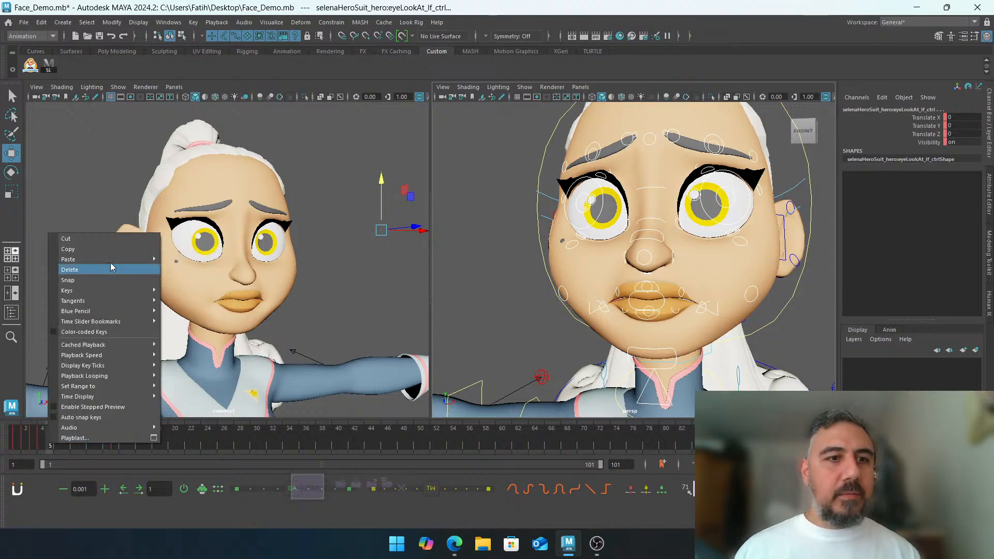
{"action": "mouse_move", "coordinate": [77, 262]}
{"action": "left_click", "coordinate": [195, 266]}
{"action": "left_click", "coordinate": [519, 221]}
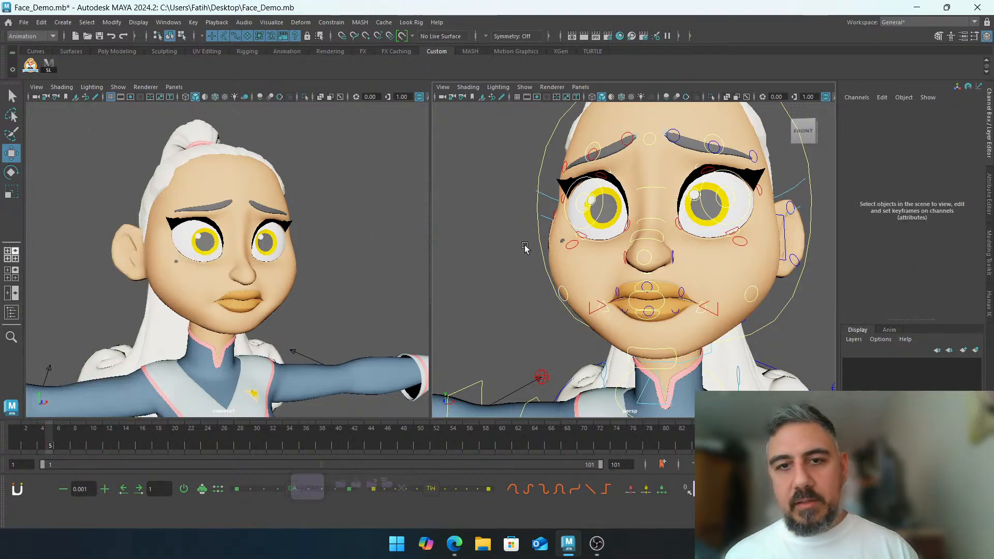
Rotate both main eyebrow controls to a Rotate Z of about -15.5 and clear the selection
{"action": "left_click_drag", "start_coordinate": [525, 248], "coordinate": [589, 231], "text": "alt"}
{"action": "scroll", "coordinate": [589, 231], "scroll_direction": "up", "scroll_amount": 4}
{"action": "middle_click_drag", "start_coordinate": [589, 230], "coordinate": [589, 305], "text": "alt"}
{"action": "left_click_drag", "start_coordinate": [586, 263], "coordinate": [569, 251], "text": "alt"}
{"action": "right_click_drag", "start_coordinate": [568, 250], "coordinate": [494, 246], "text": "alt"}
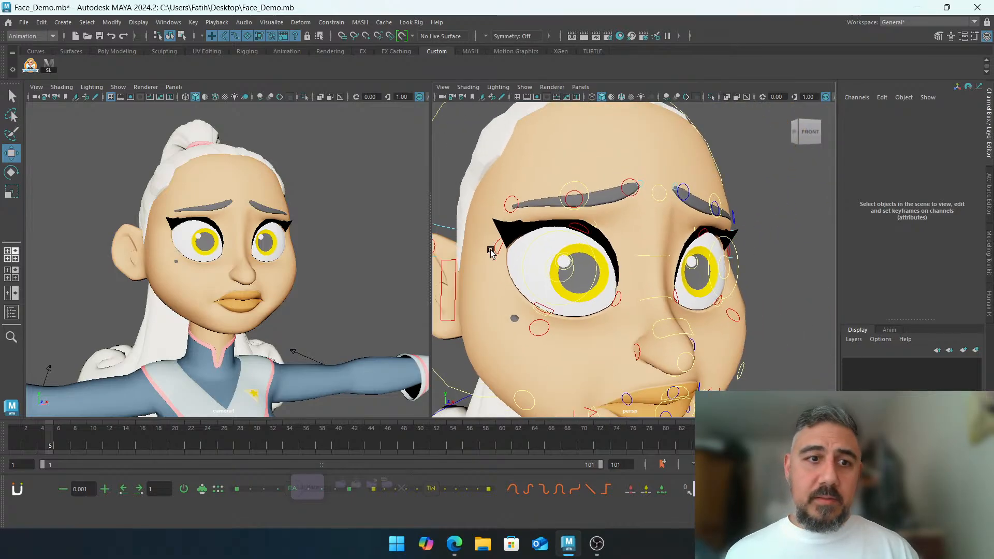
{"action": "middle_click_drag", "start_coordinate": [493, 247], "coordinate": [505, 273], "text": "alt"}
{"action": "left_click", "coordinate": [586, 227]}
{"action": "left_click_drag", "start_coordinate": [585, 228], "coordinate": [650, 181], "text": "alt"}
{"action": "left_click", "coordinate": [930, 158]}
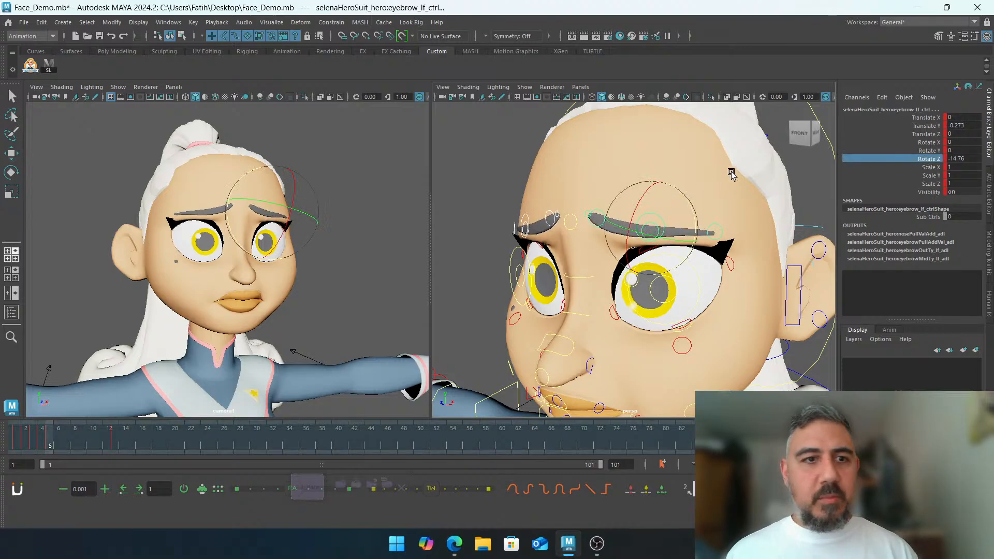
{"action": "key", "text": "e"}
{"action": "middle_click_drag", "start_coordinate": [733, 175], "coordinate": [727, 174]}
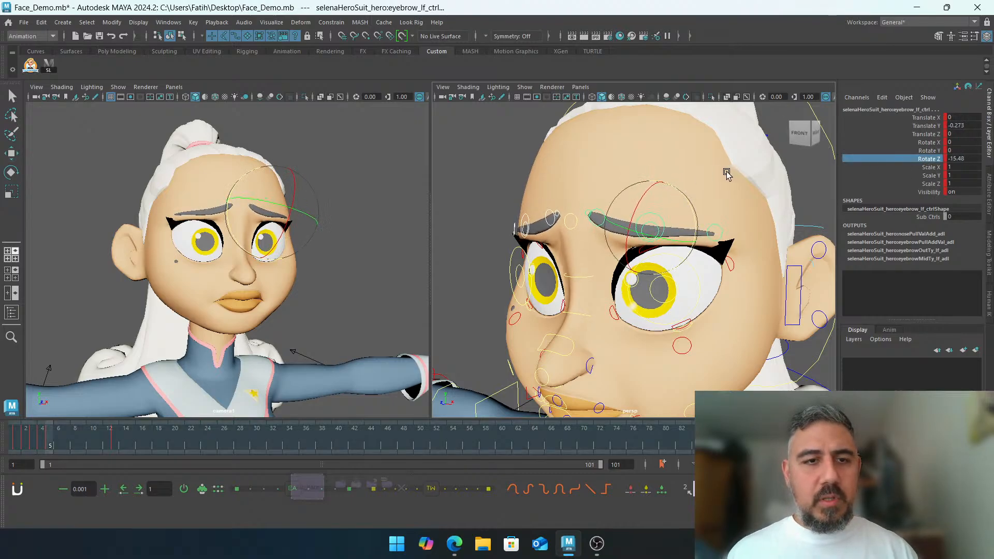
{"action": "left_click", "coordinate": [787, 166]}
{"action": "middle_click_drag", "start_coordinate": [671, 189], "coordinate": [711, 167], "text": "alt"}
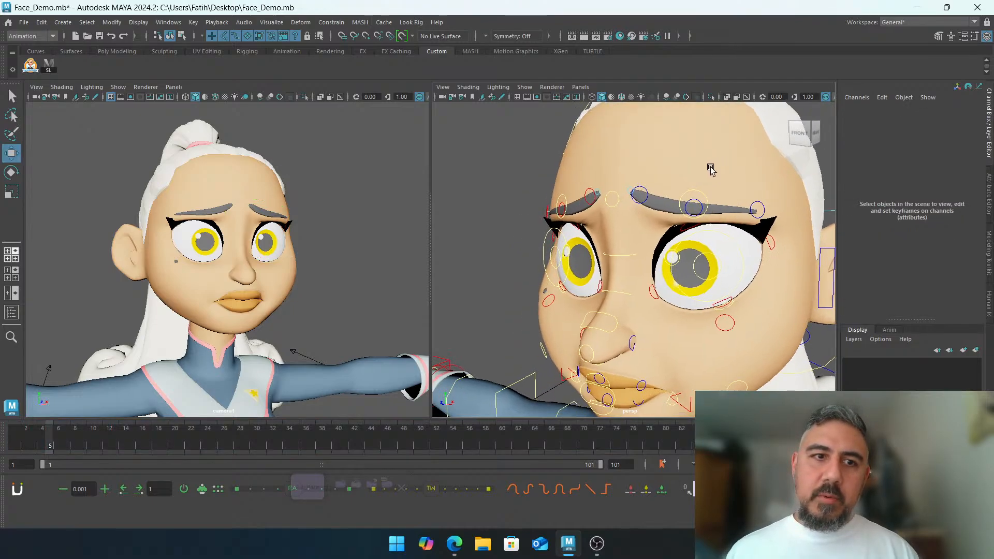
Rotate the character's right inner eyebrow control to a Rotate Z of about -34.7 and deselect it
{"action": "left_click_drag", "start_coordinate": [688, 177], "coordinate": [708, 202], "text": "alt"}
{"action": "left_click", "coordinate": [655, 216]}
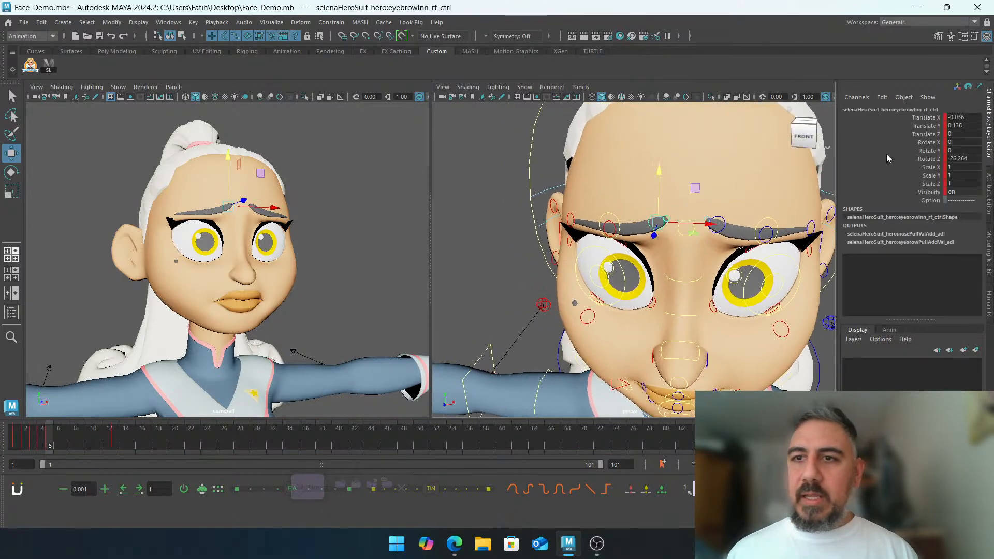
{"action": "left_click", "coordinate": [929, 158]}
{"action": "key", "text": "e"}
{"action": "middle_click_drag", "start_coordinate": [762, 169], "coordinate": [741, 172]}
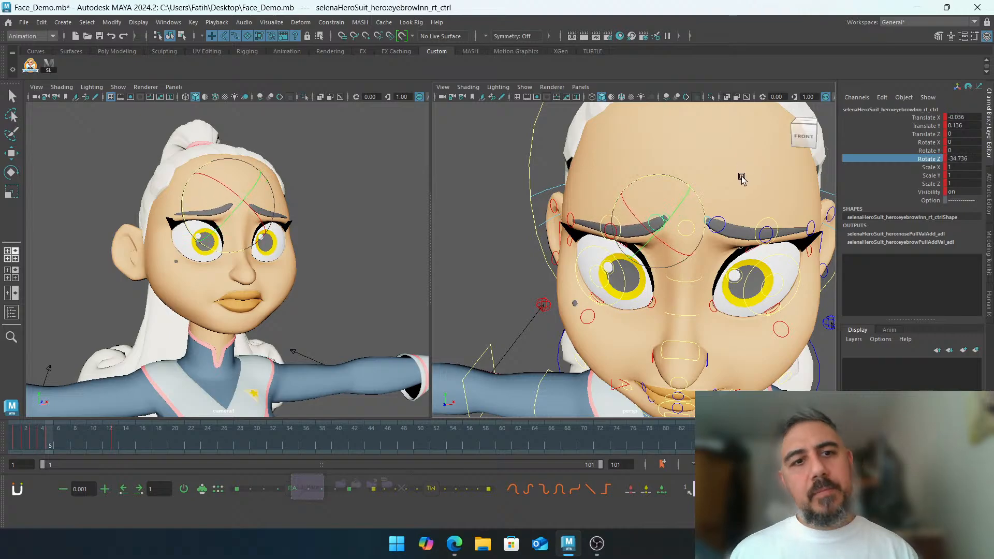
{"action": "left_click", "coordinate": [478, 278]}
{"action": "key", "text": "w"}
Set both lower eyelid controls to a Translate Y of about 0.267 and a Rotate Z of about 8.64, and compare the eyes with frame 4
{"action": "scroll", "coordinate": [596, 243], "scroll_direction": "up", "scroll_amount": 8}
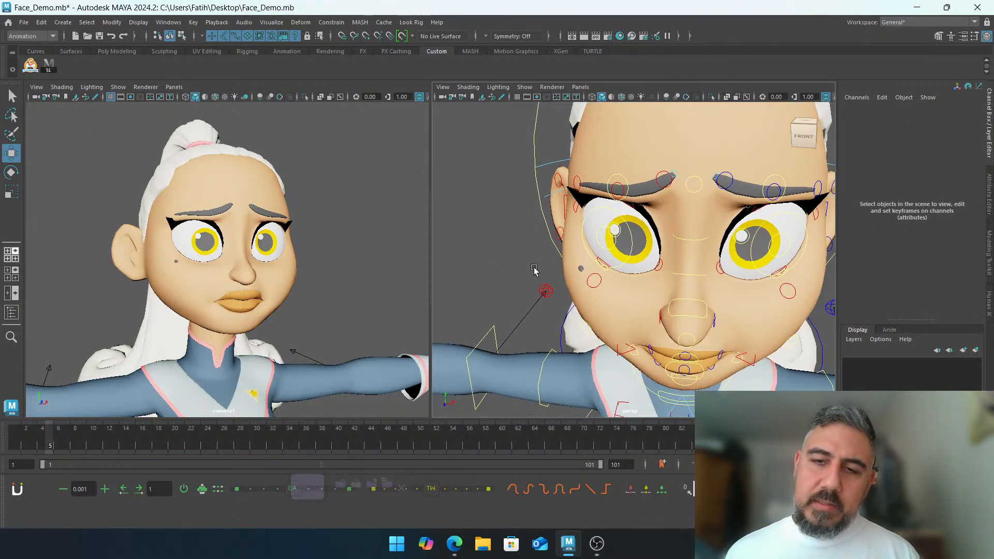
{"action": "left_click", "coordinate": [621, 244]}
{"action": "middle_click_drag", "start_coordinate": [688, 233], "coordinate": [587, 234], "text": "alt"}
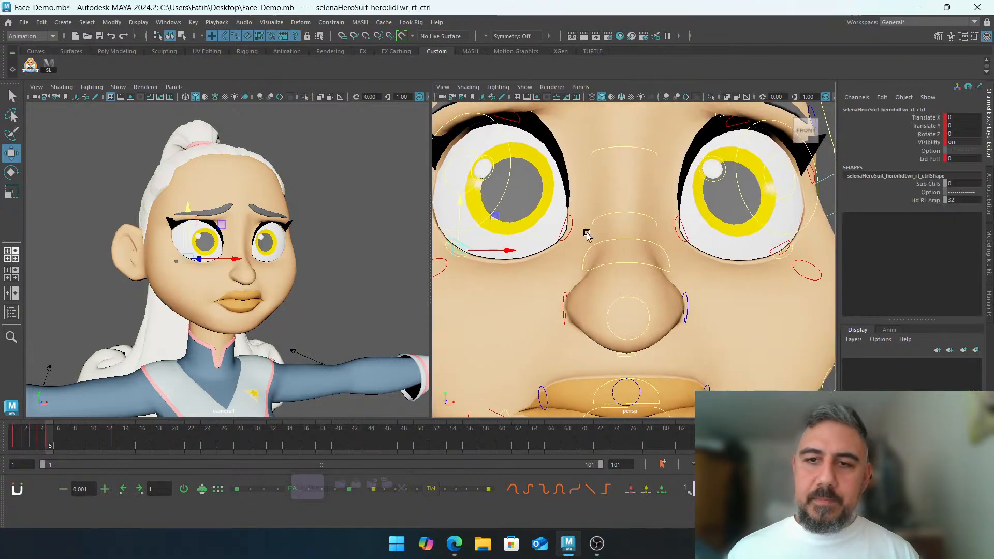
{"action": "left_click", "coordinate": [784, 246], "text": "shift"}
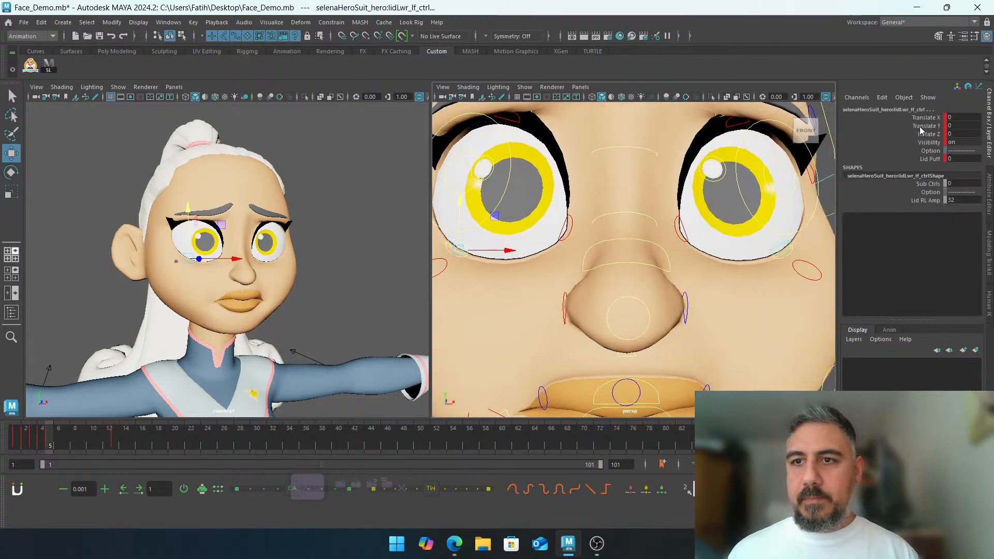
{"action": "left_click", "coordinate": [927, 126]}
{"action": "middle_click_drag", "start_coordinate": [684, 242], "coordinate": [681, 220]}
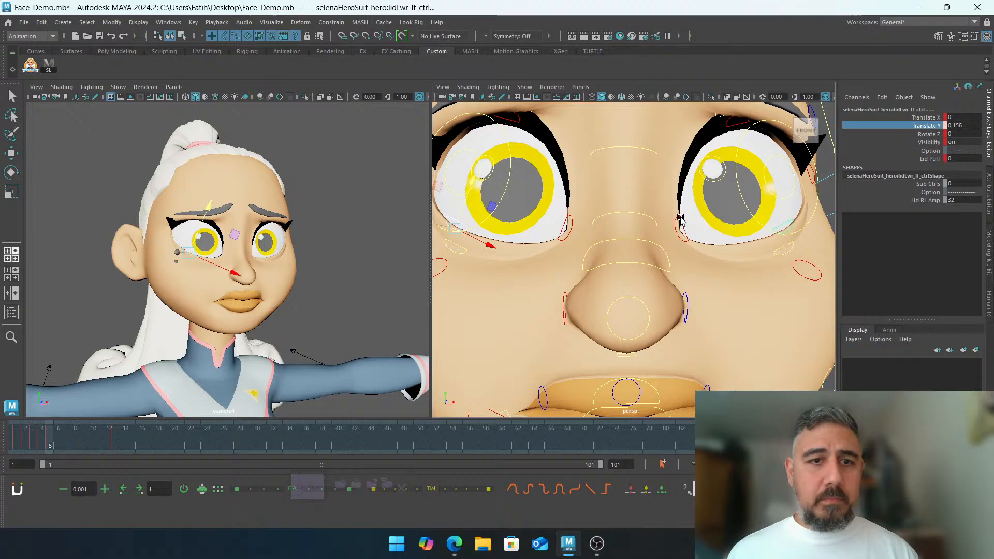
{"action": "left_click", "coordinate": [928, 134]}
{"action": "key", "text": "e"}
{"action": "middle_click_drag", "start_coordinate": [792, 166], "coordinate": [762, 178]}
{"action": "left_click", "coordinate": [931, 126]}
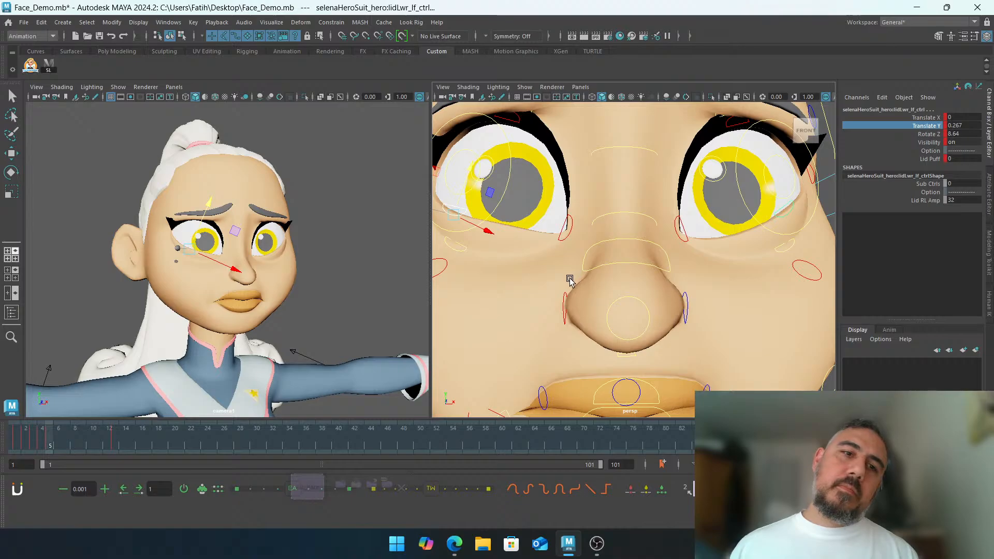
{"action": "left_click", "coordinate": [321, 248]}
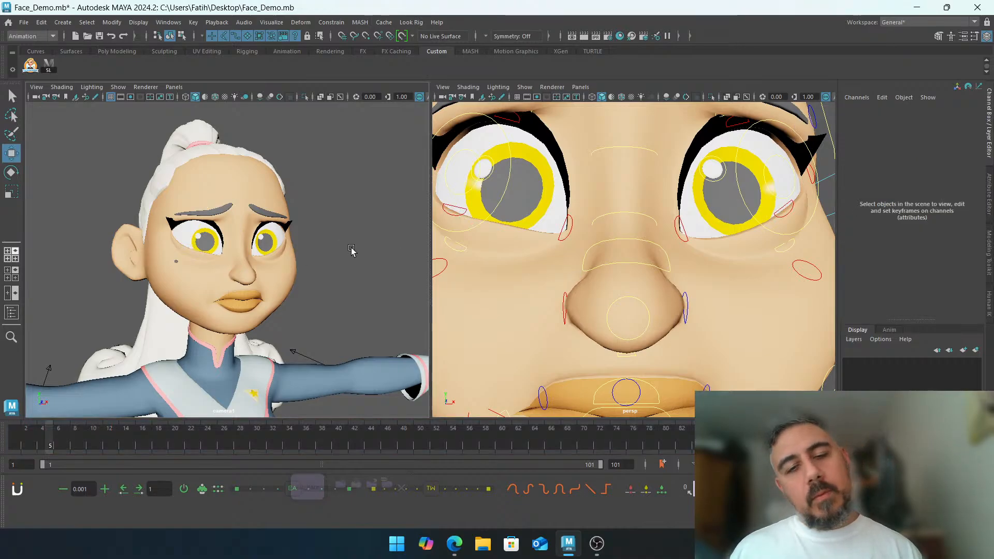
{"action": "left_click", "coordinate": [512, 190]}
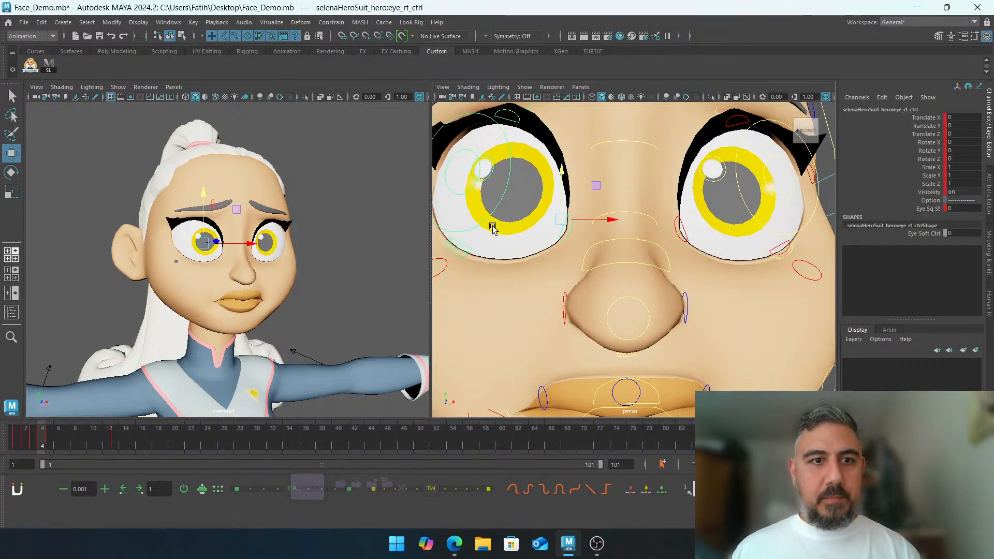
{"action": "key", "text": "comma"}
{"action": "key", "text": "period"}
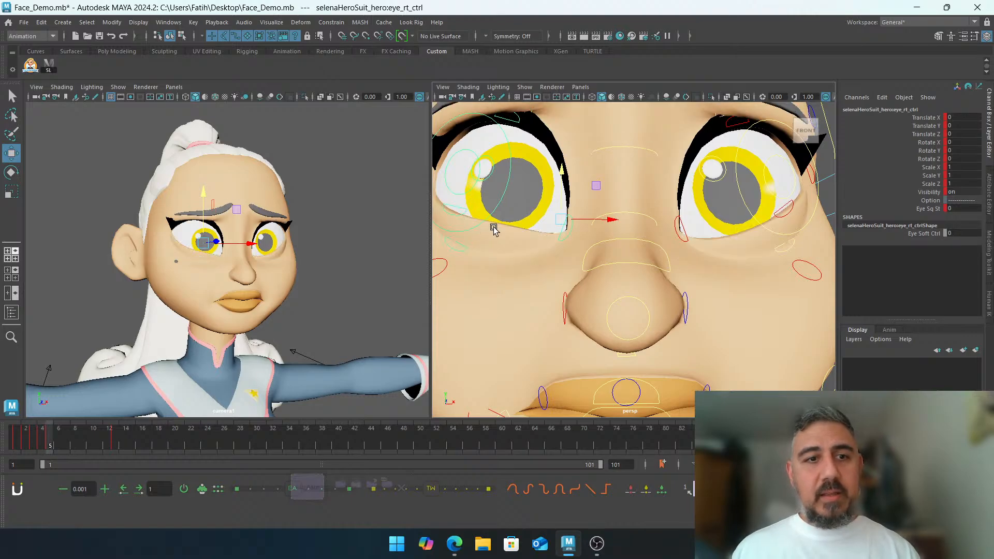
Rotate both nostril controls to a Rotate Z of about 7.4 and clear the selection
{"action": "right_click_drag", "start_coordinate": [773, 291], "coordinate": [704, 267], "text": "alt"}
{"action": "left_click_drag", "start_coordinate": [704, 267], "coordinate": [740, 253], "text": "alt"}
{"action": "right_click_drag", "start_coordinate": [740, 254], "coordinate": [648, 258], "text": "alt"}
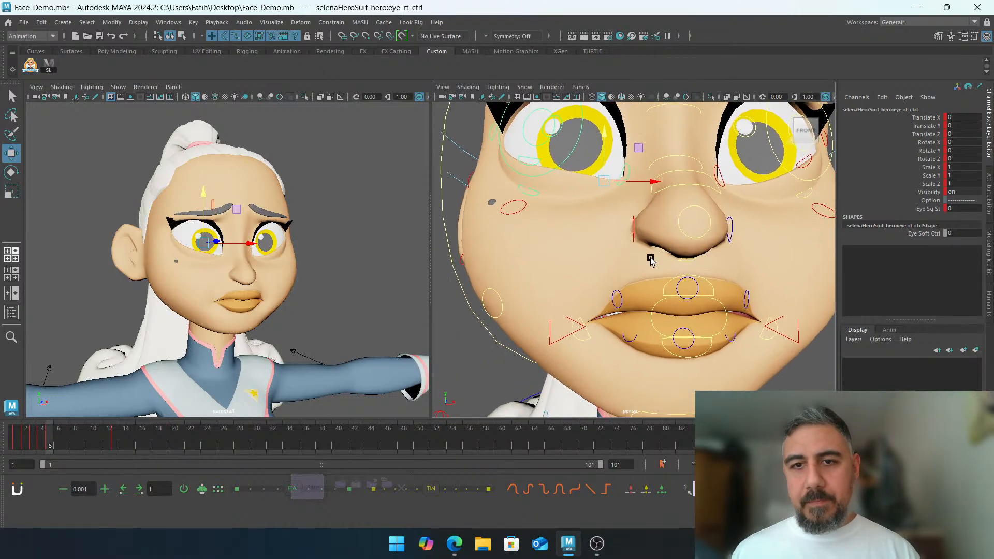
{"action": "left_click_drag", "start_coordinate": [648, 257], "coordinate": [627, 264], "text": "alt"}
{"action": "left_click", "coordinate": [712, 257]}
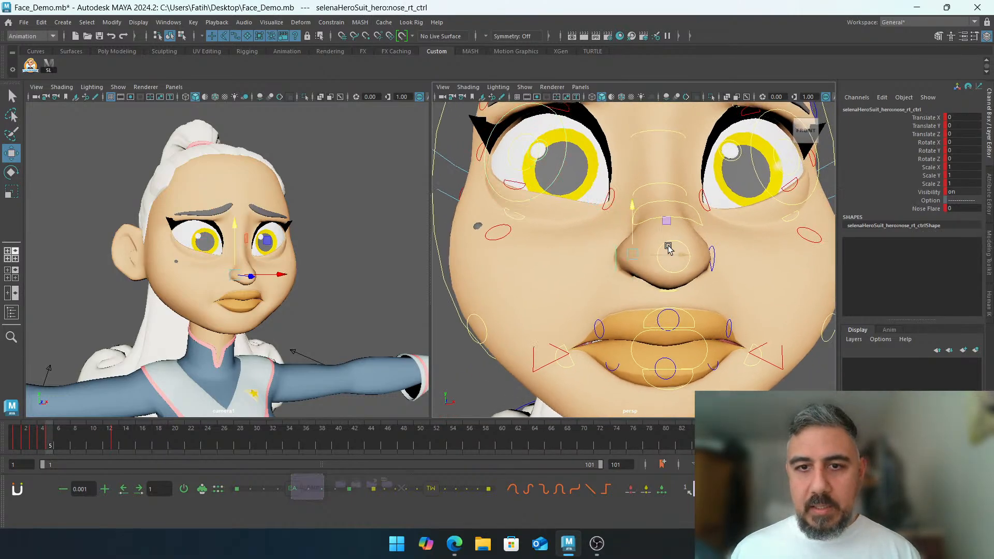
{"action": "left_click", "coordinate": [927, 159]}
{"action": "middle_click_drag", "start_coordinate": [779, 199], "coordinate": [755, 208]}
{"action": "left_click_drag", "start_coordinate": [708, 250], "coordinate": [705, 243]}
{"action": "key", "text": "ctrl+z"}
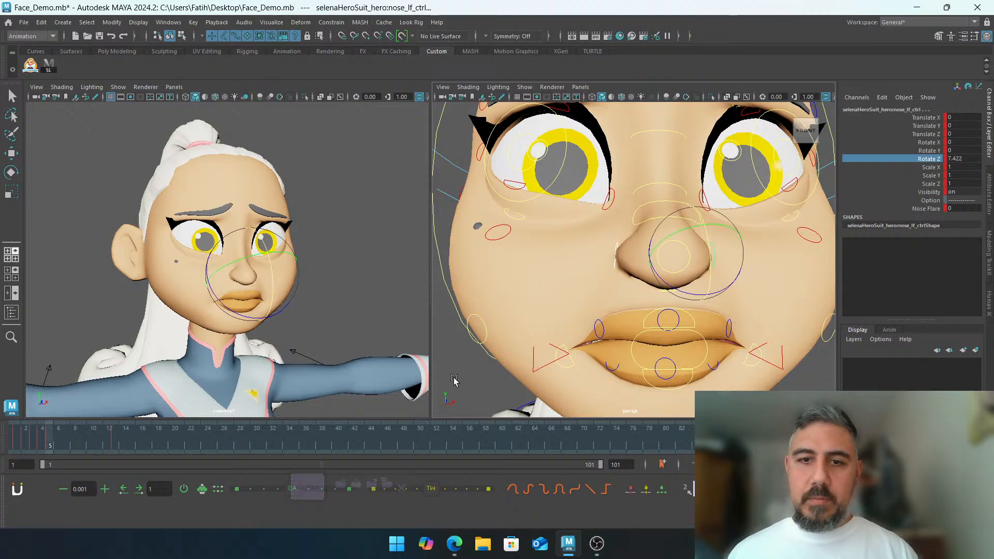
{"action": "left_click", "coordinate": [454, 380]}
Rotate the nose tip control slightly upward and deselect it
{"action": "key", "text": "w"}
{"action": "left_click", "coordinate": [681, 244]}
{"action": "key", "text": "e"}
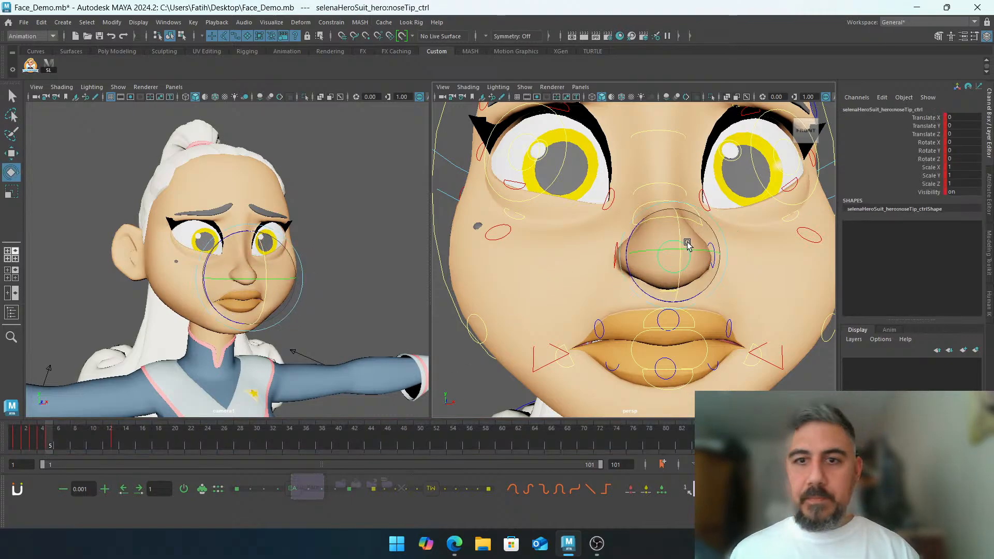
{"action": "left_click_drag", "start_coordinate": [682, 243], "coordinate": [684, 230]}
{"action": "left_click", "coordinate": [434, 369]}
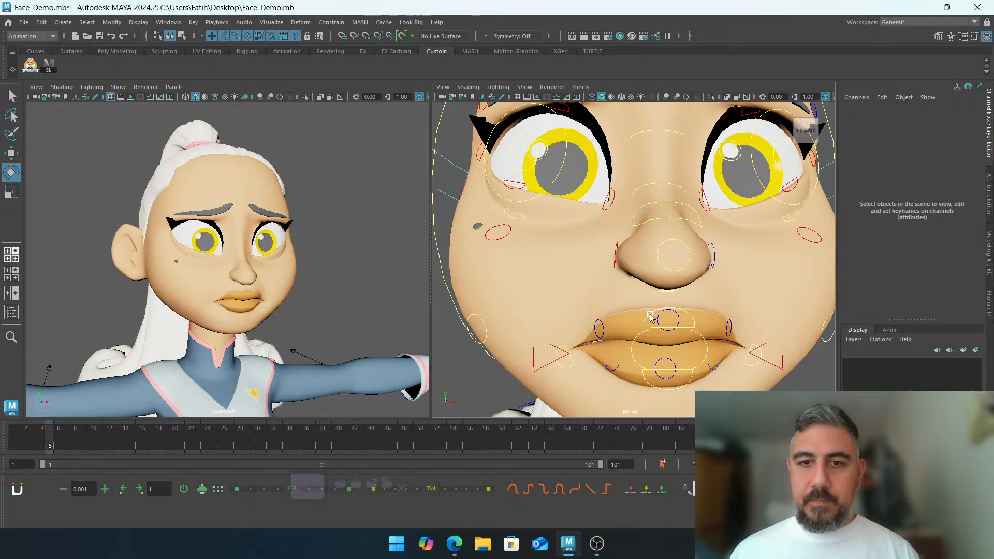
Try raising the main mouth control to a Translate Y of about 0.078
{"action": "left_click", "coordinate": [639, 338]}
{"action": "key", "text": "w"}
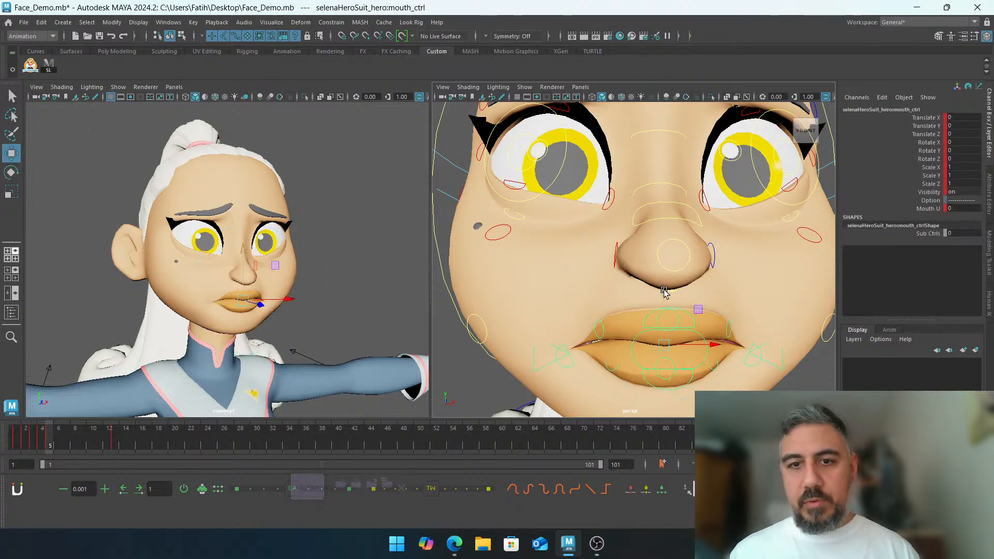
{"action": "left_click_drag", "start_coordinate": [664, 291], "coordinate": [664, 285]}
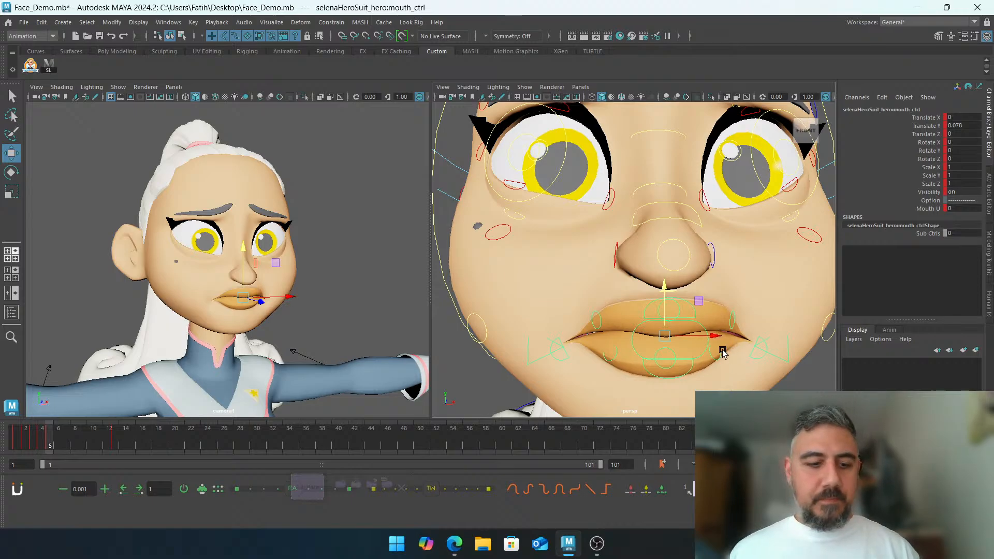
{"action": "key", "text": "e"}
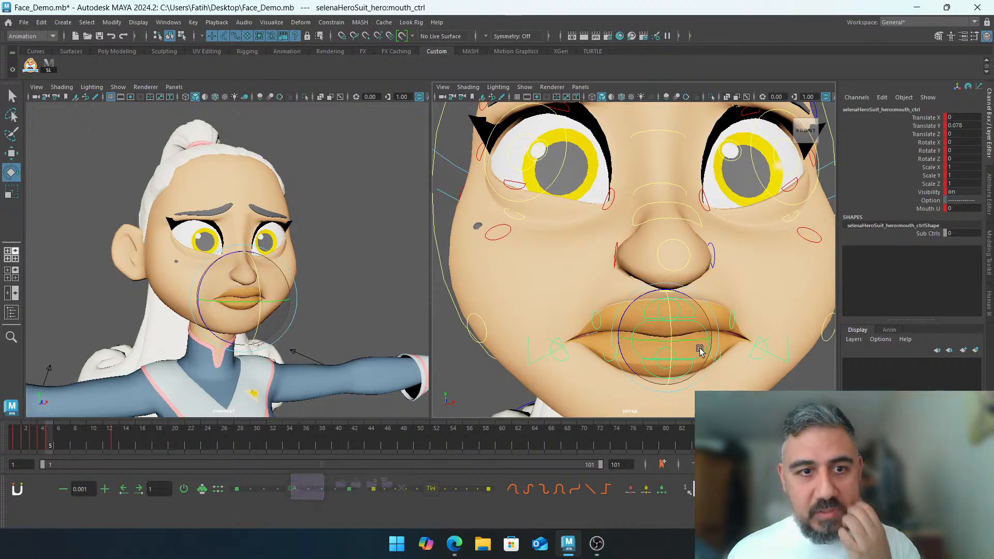
{"action": "key", "text": "w"}
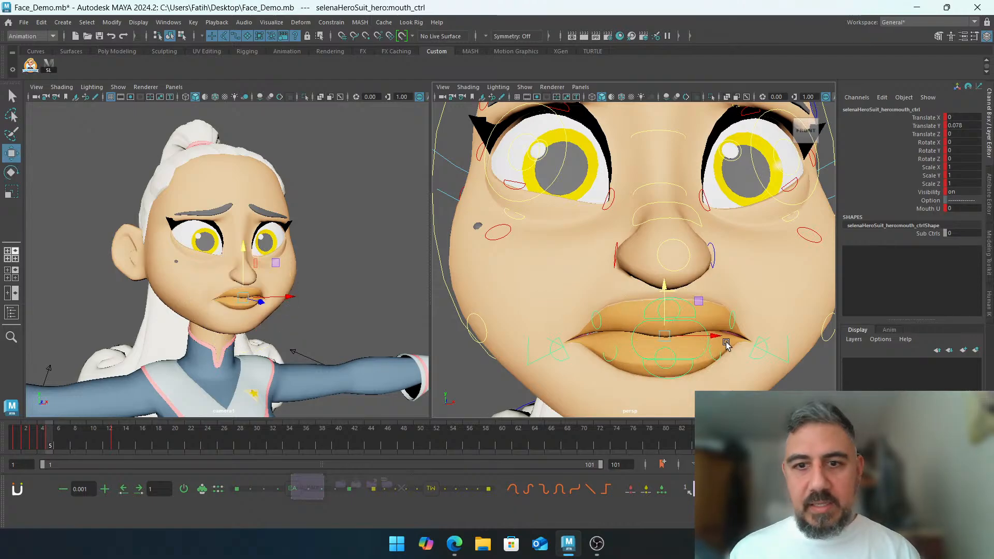
{"action": "right_click", "coordinate": [713, 240]}
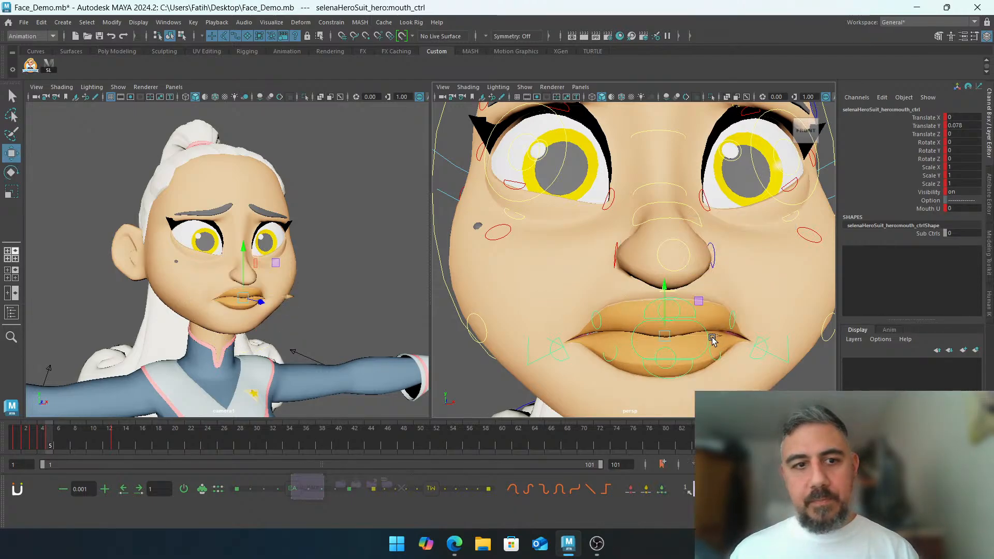
Try shifting the mouth control sideways to a Translate X of about -0.081 and rotating it, and undo both changes
{"action": "middle_click_drag", "start_coordinate": [712, 339], "coordinate": [700, 337]}
{"action": "key", "text": "e"}
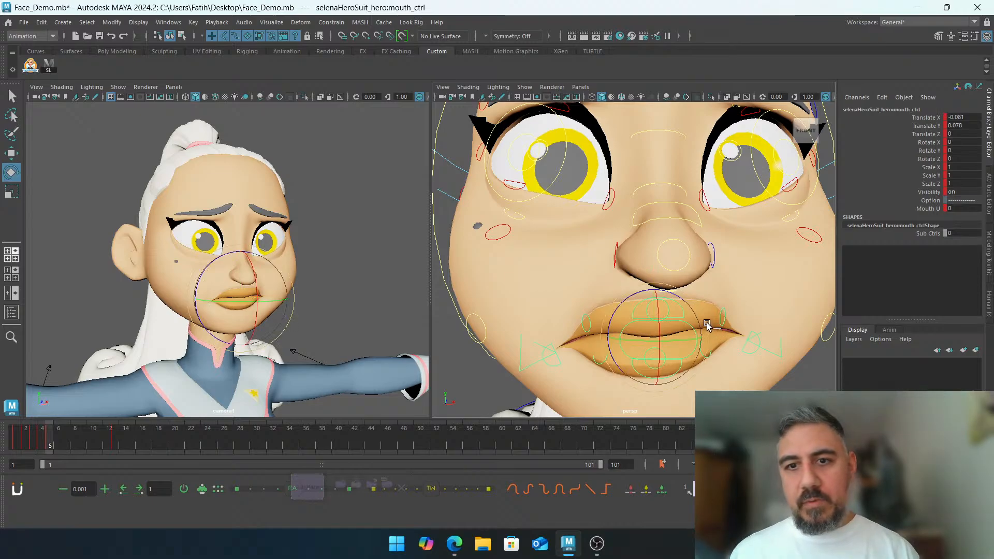
{"action": "left_click_drag", "start_coordinate": [707, 324], "coordinate": [712, 332]}
{"action": "key", "text": "ctrl+z"}
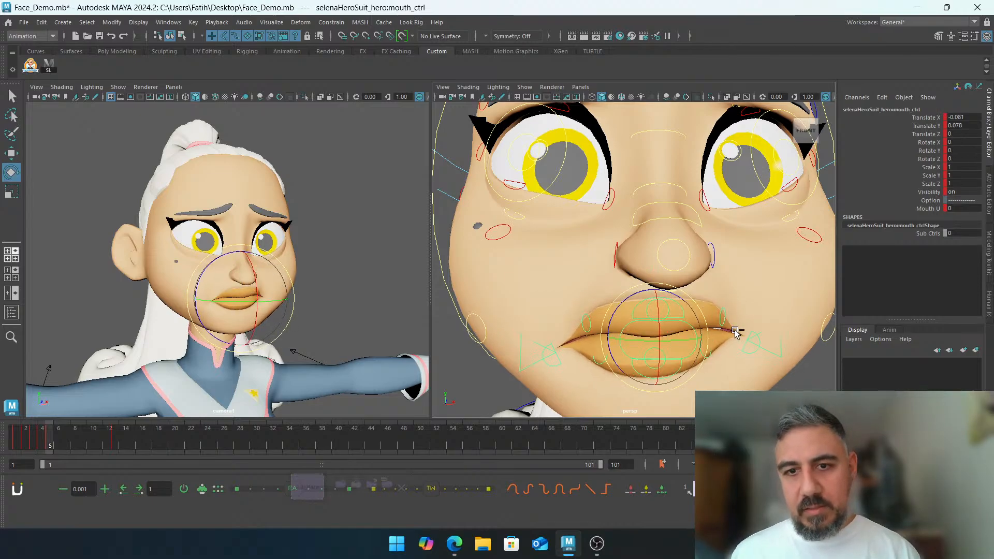
{"action": "key", "text": "ctrl+z"}
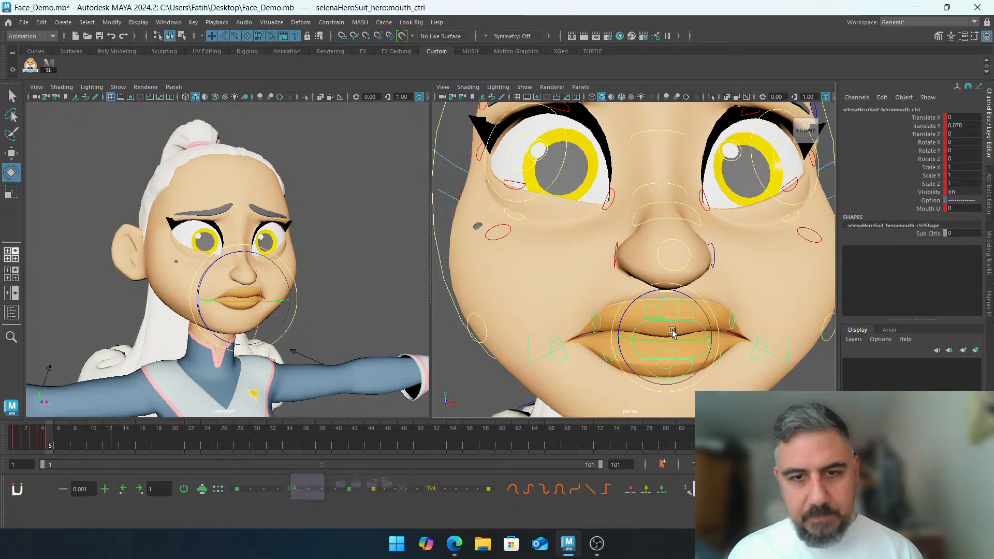
Try raising the character's right mouth corner and the upper and lower lip controls on that side
{"action": "left_click", "coordinate": [541, 337]}
{"action": "left_click", "coordinate": [541, 337]}
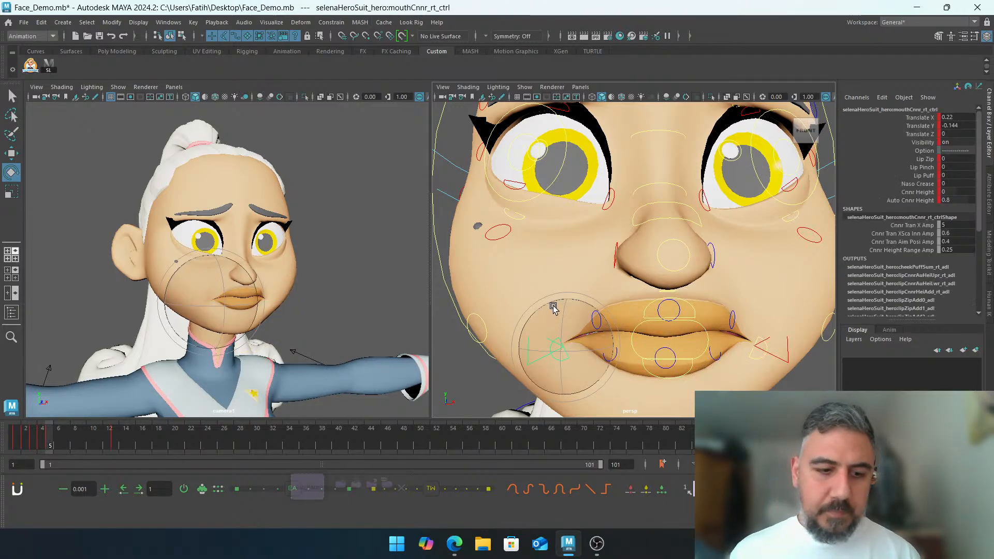
{"action": "key", "text": "w"}
{"action": "left_click_drag", "start_coordinate": [567, 289], "coordinate": [615, 265]}
{"action": "left_click", "coordinate": [603, 311]}
{"action": "left_click", "coordinate": [612, 346], "text": "shift"}
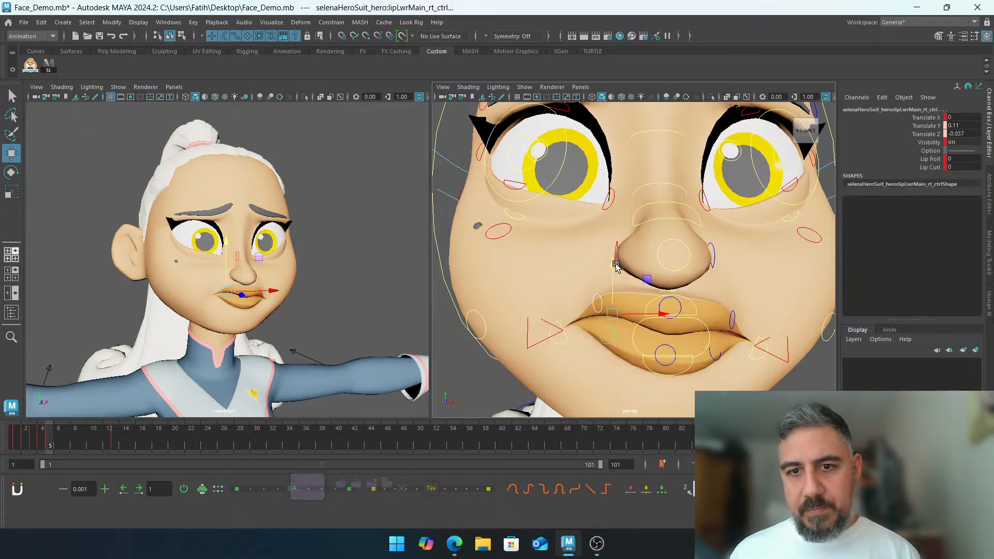
{"action": "left_click", "coordinate": [681, 306]}
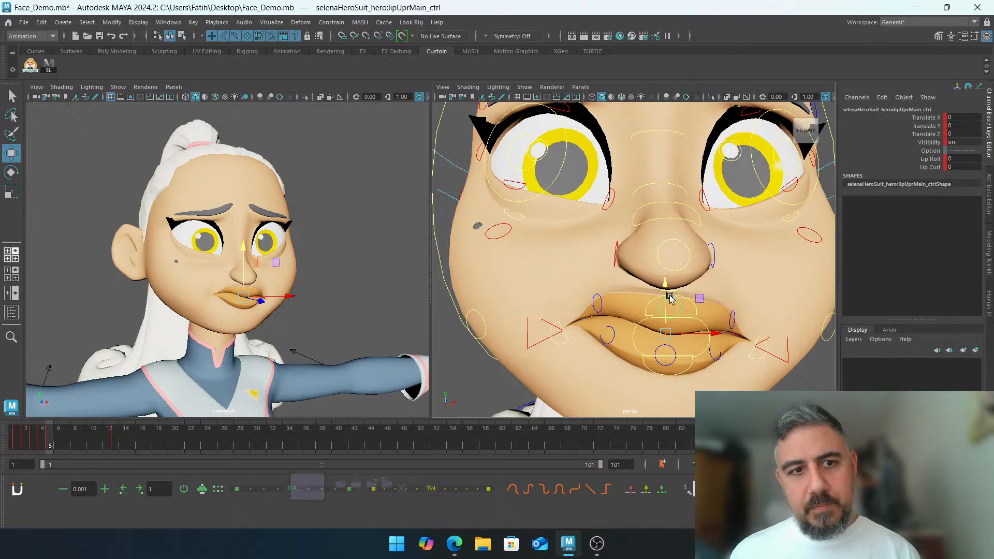
Undo the lip, mouth corner and mouth position changes back to the neutral main mouth control
{"action": "key", "text": "ctrl+z"}
{"action": "key", "text": "ctrl+z"}
{"action": "key", "text": "ctrl+z"}
{"action": "key", "text": "ctrl+z"}
{"action": "key", "text": "ctrl+z"}
{"action": "key", "text": "ctrl+z"}
{"action": "key", "text": "ctrl+z"}
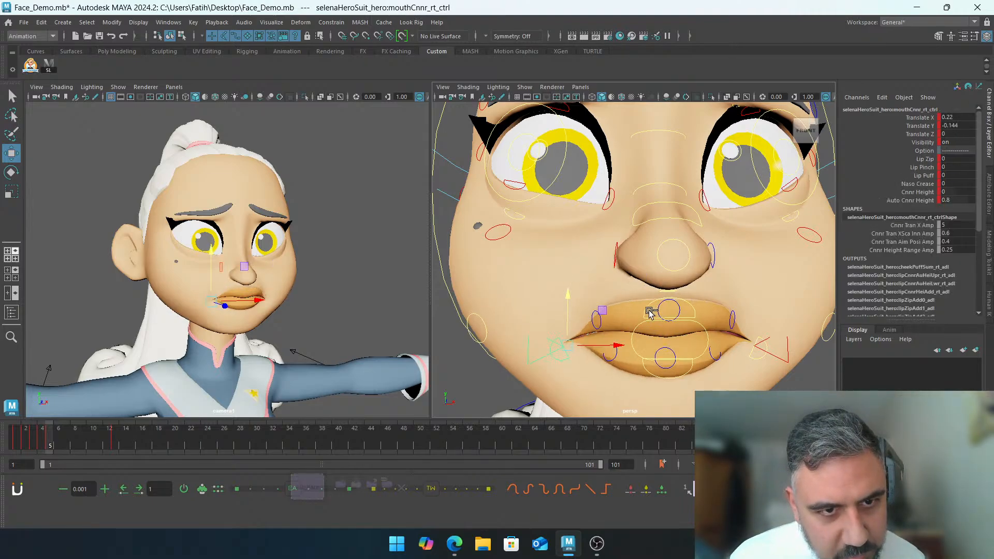
{"action": "key", "text": "ctrl+z"}
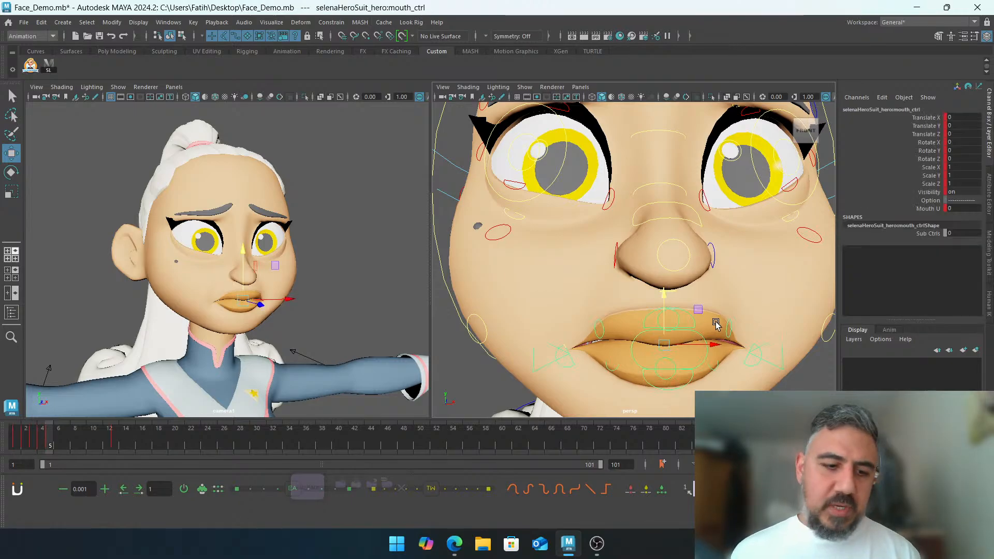
Tilt the main mouth control to a Rotate Z of about -7.65 and clear the selection
{"action": "key", "text": "e"}
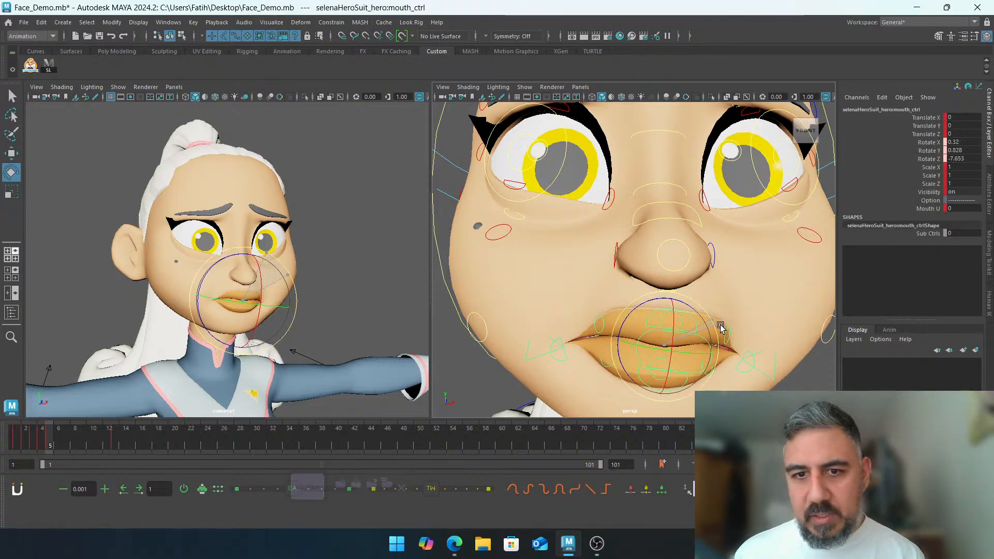
{"action": "left_click", "coordinate": [731, 327]}
{"action": "middle_click_drag", "start_coordinate": [733, 327], "coordinate": [709, 298], "text": "alt"}
{"action": "left_click_drag", "start_coordinate": [691, 312], "coordinate": [660, 316], "text": "alt"}
Close the gap at the character's right lip corner by adjusting its root control to a Translate Y of about 0.073
{"action": "left_click", "coordinate": [708, 298]}
{"action": "key", "text": "w"}
{"action": "left_click_drag", "start_coordinate": [578, 316], "coordinate": [586, 286], "text": "alt"}
{"action": "left_click", "coordinate": [589, 316]}
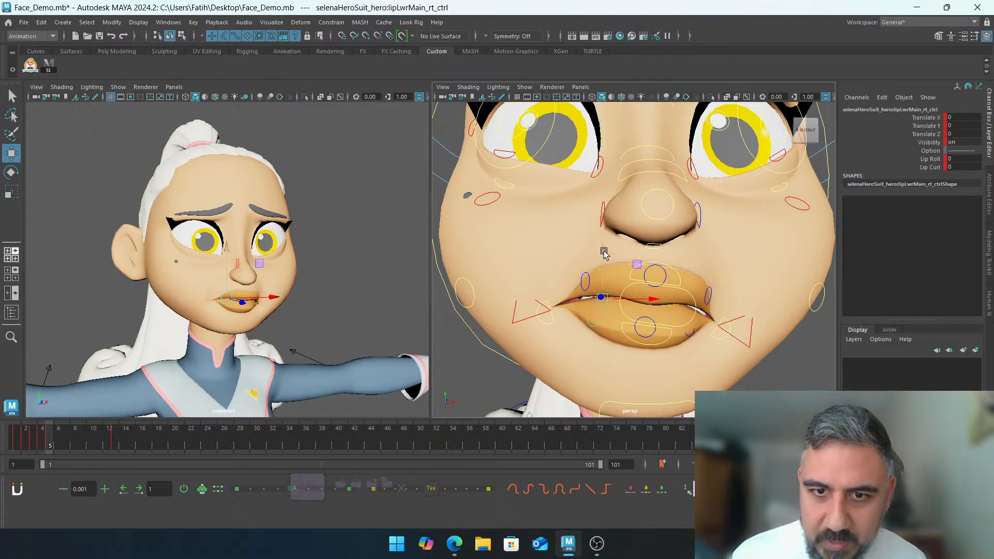
{"action": "left_click", "coordinate": [549, 303]}
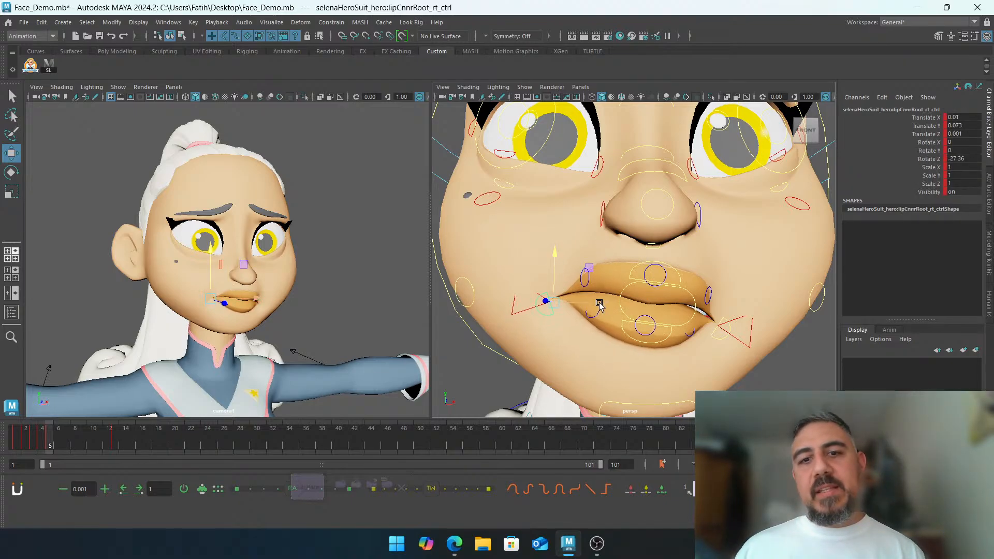
Move the character's right lip corner root to about Translate X -0.056 and Y 0.123, and adjust the lower lip control on that side
{"action": "left_click_drag", "start_coordinate": [598, 303], "coordinate": [564, 279]}
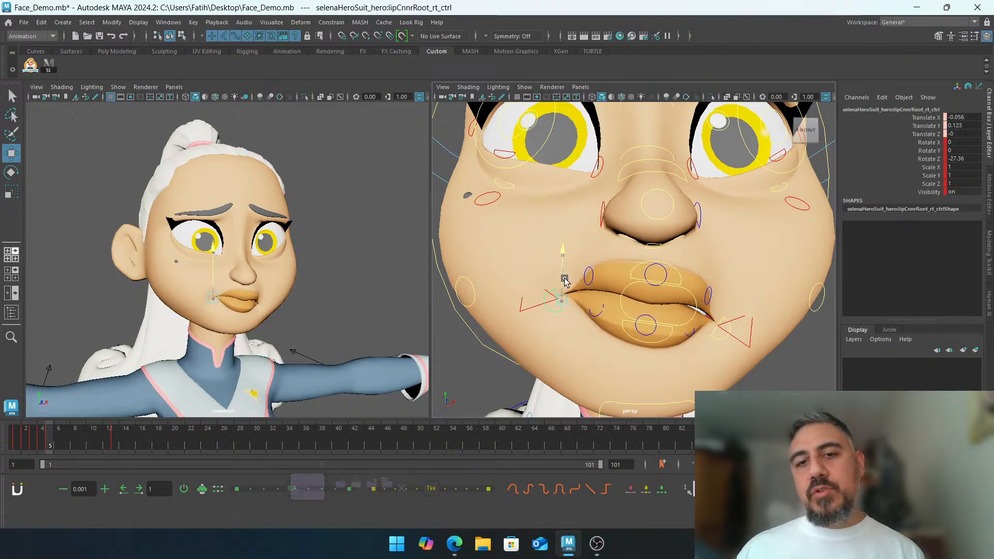
{"action": "left_click", "coordinate": [597, 311]}
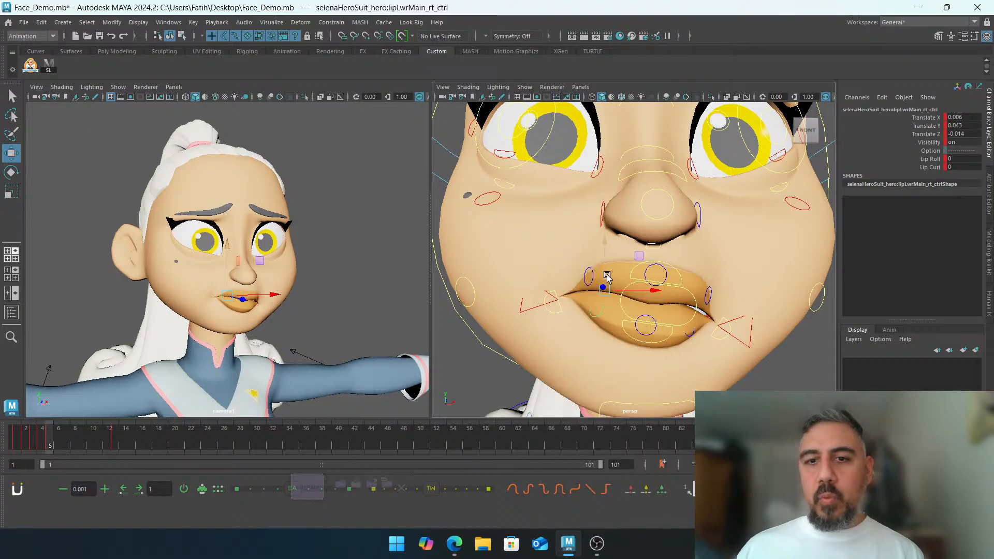
{"action": "left_click", "coordinate": [604, 276]}
Raise the middle lower lip control and the one on the character's left side, bringing the left one to a Translate Y of about 0.05
{"action": "left_click", "coordinate": [649, 319]}
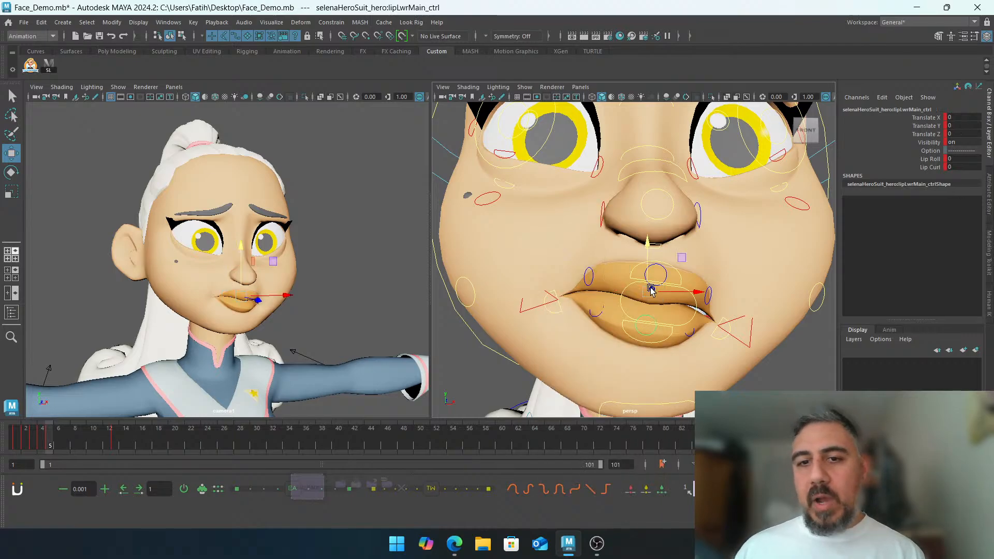
{"action": "left_click", "coordinate": [699, 324]}
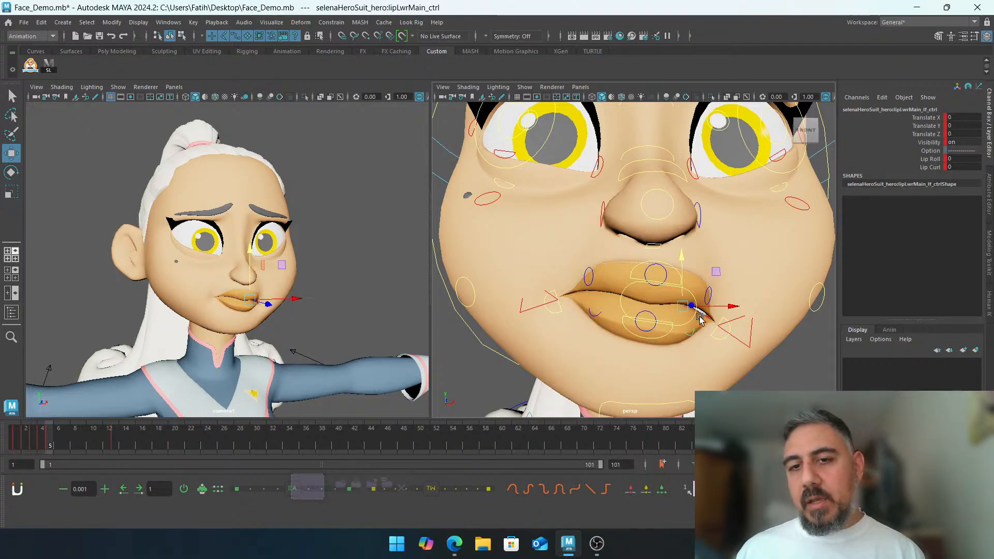
{"action": "left_click_drag", "start_coordinate": [697, 319], "coordinate": [661, 256], "text": "alt"}
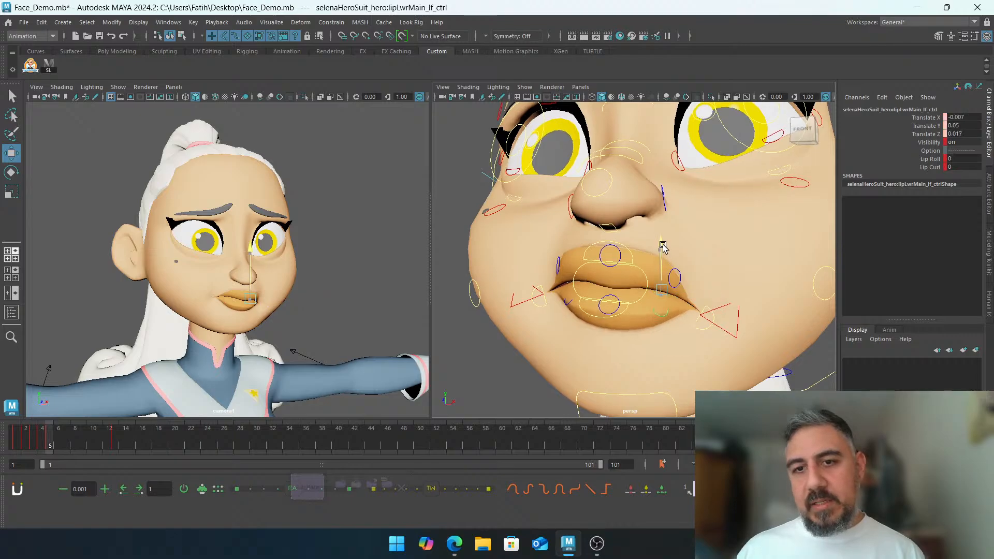
Adjust the character's left lip corner root to about Translate X -0.117 and Y 0.028, and clear the selection
{"action": "left_click", "coordinate": [710, 315]}
{"action": "left_click_drag", "start_coordinate": [701, 280], "coordinate": [699, 270]}
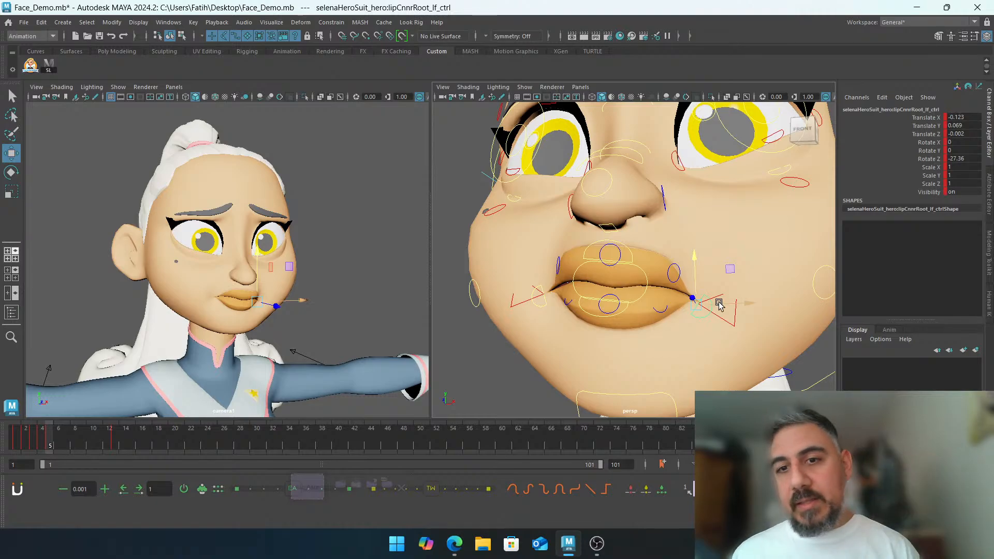
{"action": "left_click_drag", "start_coordinate": [694, 263], "coordinate": [687, 273]}
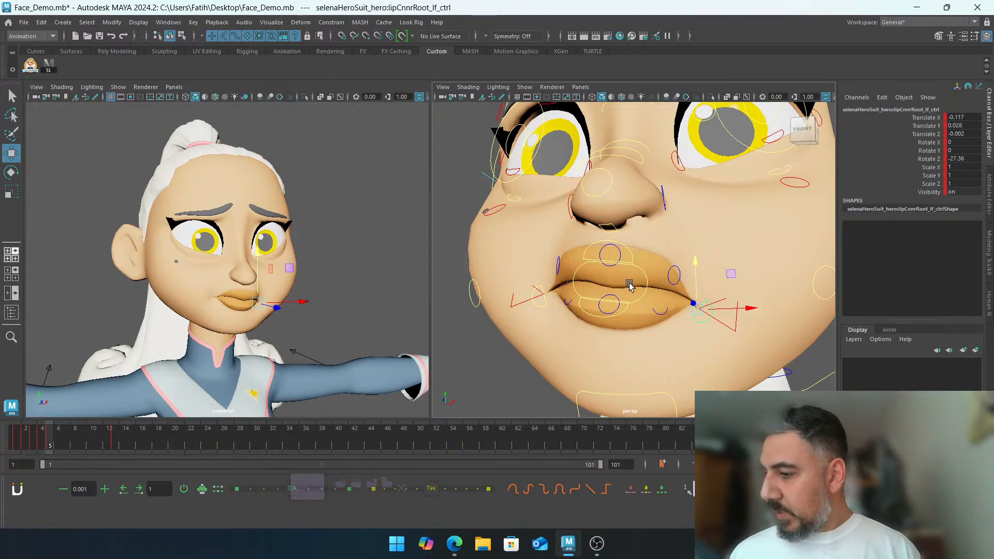
{"action": "left_click_drag", "start_coordinate": [629, 285], "coordinate": [740, 307], "text": "alt"}
{"action": "right_click_drag", "start_coordinate": [741, 306], "coordinate": [639, 324], "text": "alt"}
{"action": "left_click", "coordinate": [393, 228]}
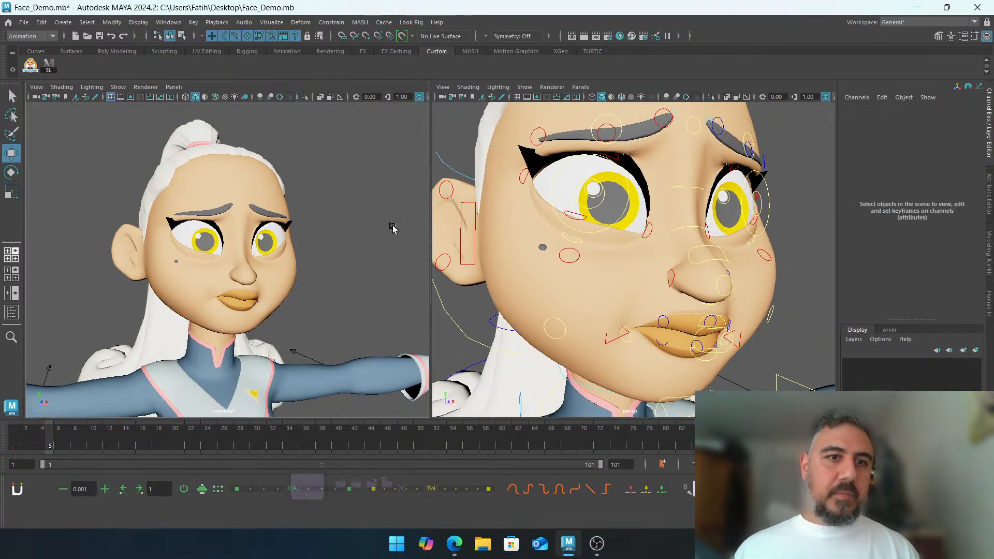
Try rotating the character's right inner eyelid corner control to a Rotate Z of about -11.24, undo it, and try moving the control vertically
{"action": "right_click_drag", "start_coordinate": [393, 228], "coordinate": [368, 231], "text": "alt"}
{"action": "middle_click_drag", "start_coordinate": [368, 231], "coordinate": [363, 238], "text": "alt"}
{"action": "mouse_move", "coordinate": [614, 258]}
{"action": "left_mouse_down", "text": "alt"}
{"action": "mouse_move", "coordinate": [621, 267]}
{"action": "mouse_move", "coordinate": [616, 240]}
{"action": "left_mouse_up", "text": "alt"}
{"action": "left_click", "coordinate": [660, 251]}
{"action": "key", "text": "e"}
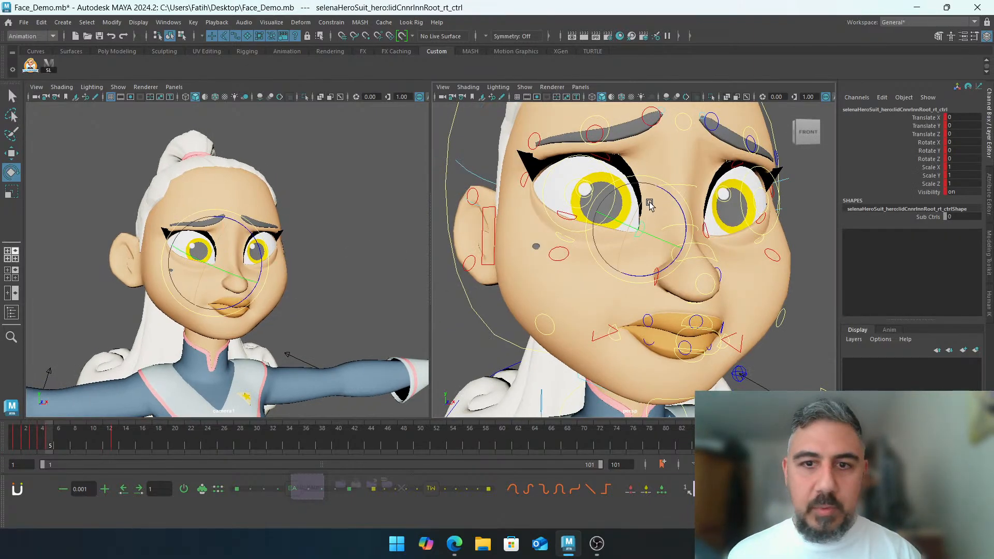
{"action": "left_click_drag", "start_coordinate": [649, 204], "coordinate": [681, 208]}
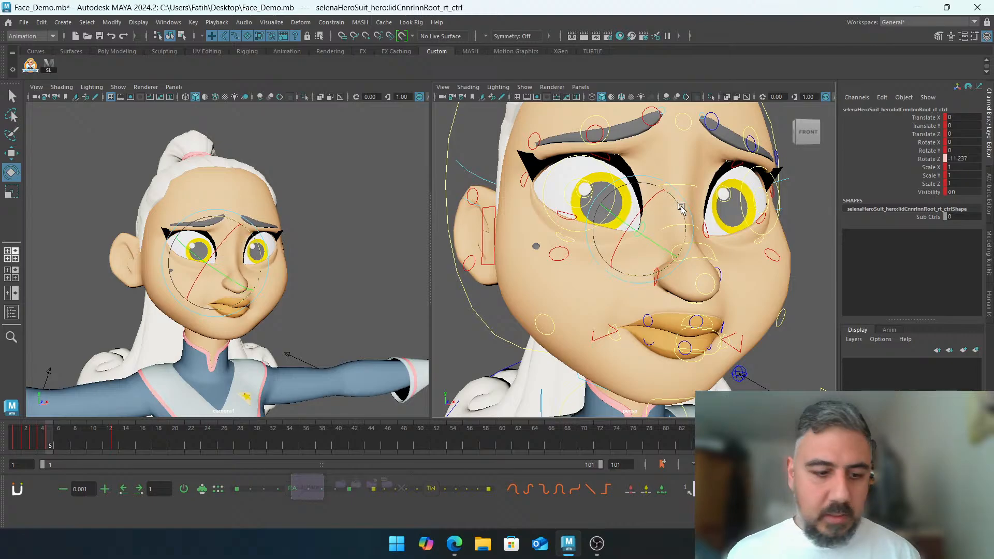
{"action": "key", "text": "ctrl+z"}
{"action": "key", "text": "w"}
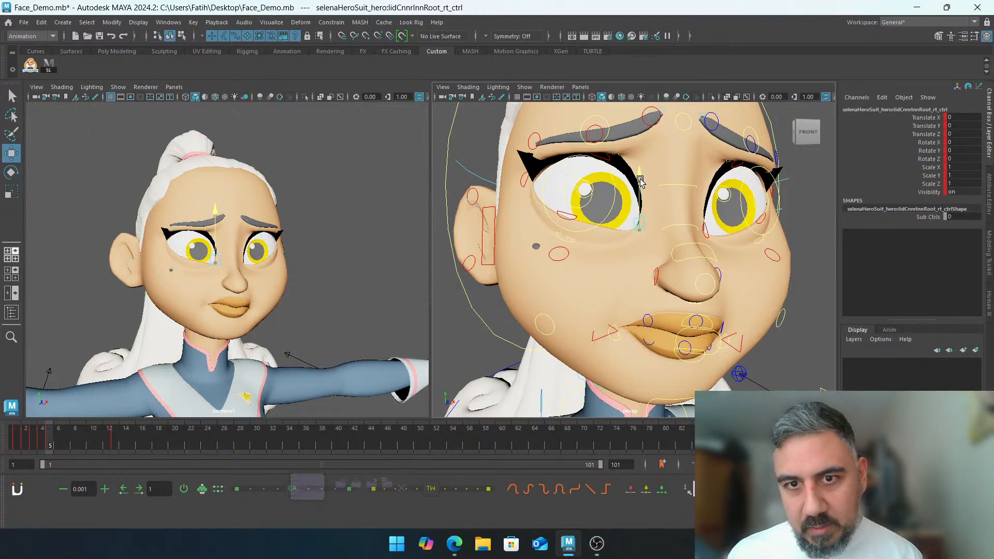
{"action": "left_click_drag", "start_coordinate": [640, 178], "coordinate": [640, 182]}
{"action": "mouse_move", "coordinate": [542, 221]}
{"action": "left_mouse_down", "text": "alt"}
{"action": "mouse_move", "coordinate": [584, 212]}
{"action": "mouse_move", "coordinate": [549, 217]}
{"action": "left_mouse_up", "text": "alt"}
{"action": "left_click", "coordinate": [527, 191]}
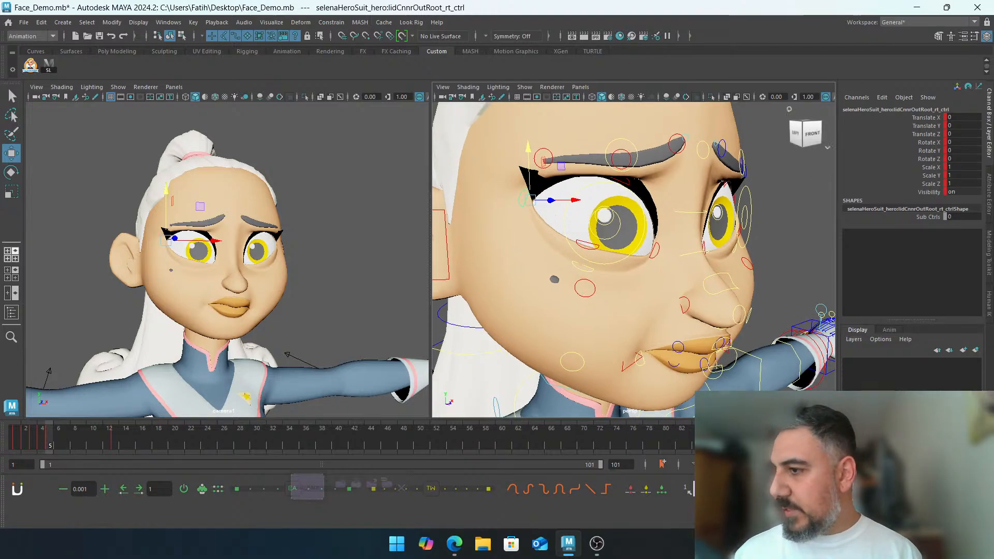
{"action": "key", "text": "alt+Tab"}
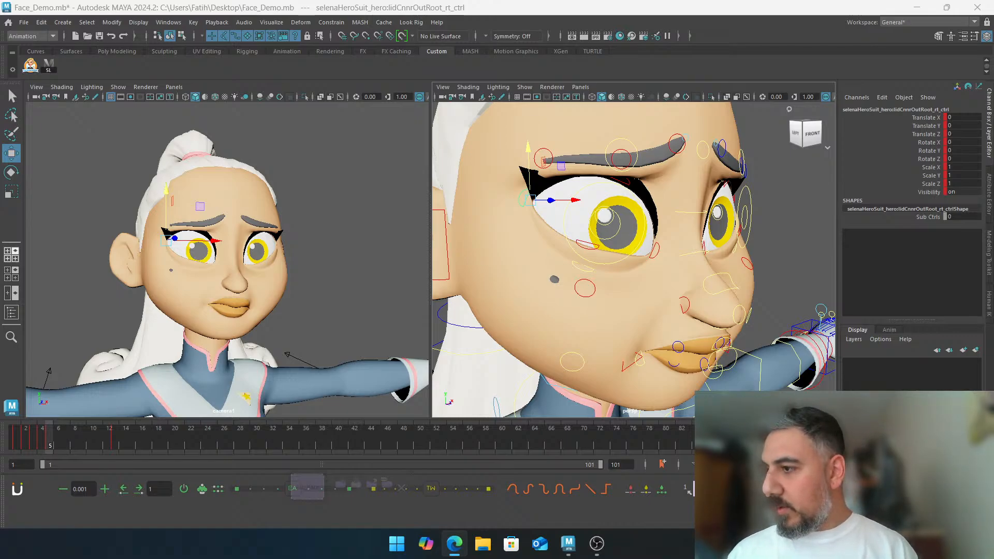
{"action": "key", "text": "alt+Tab"}
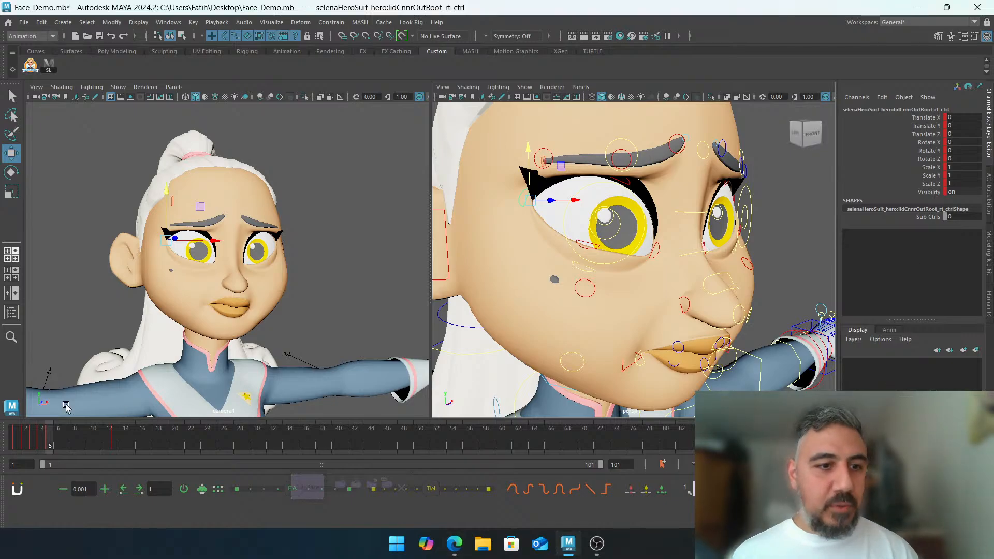
Step through the keyed expressions from frame 2 to frame 5 and on to frame 13 to compare the poses
{"action": "left_click", "coordinate": [45, 445]}
{"action": "key", "text": "comma"}
{"action": "key", "text": "comma"}
{"action": "key", "text": "comma"}
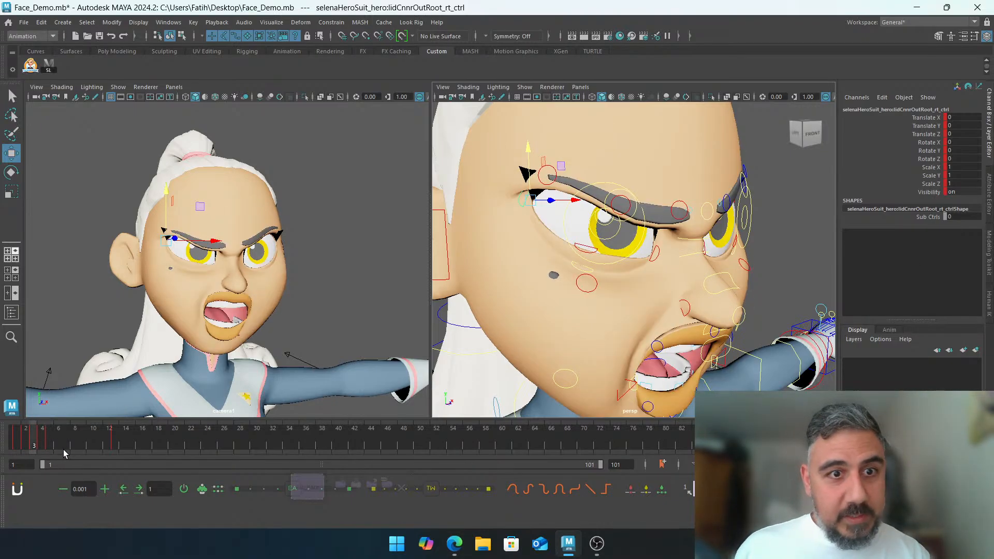
{"action": "key", "text": "period"}
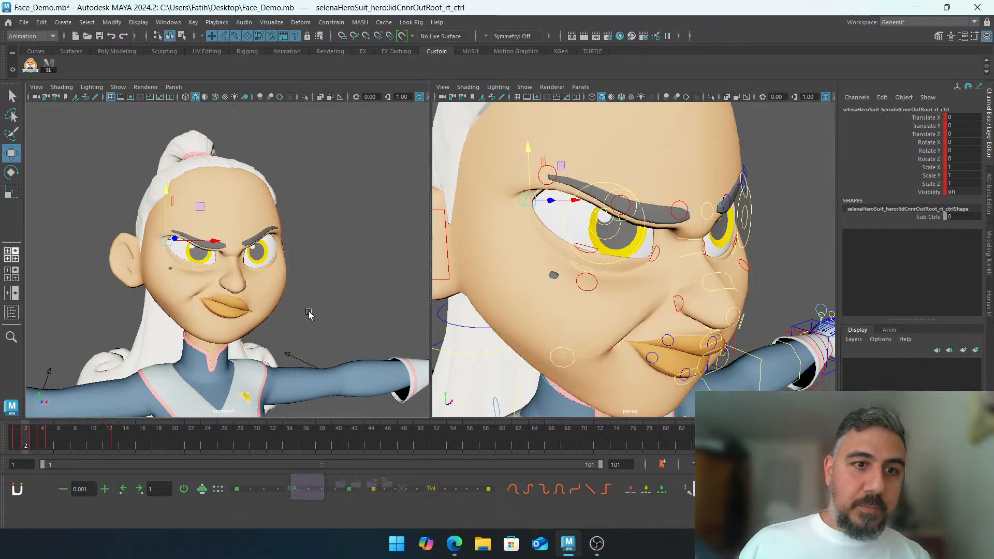
{"action": "key", "text": "period"}
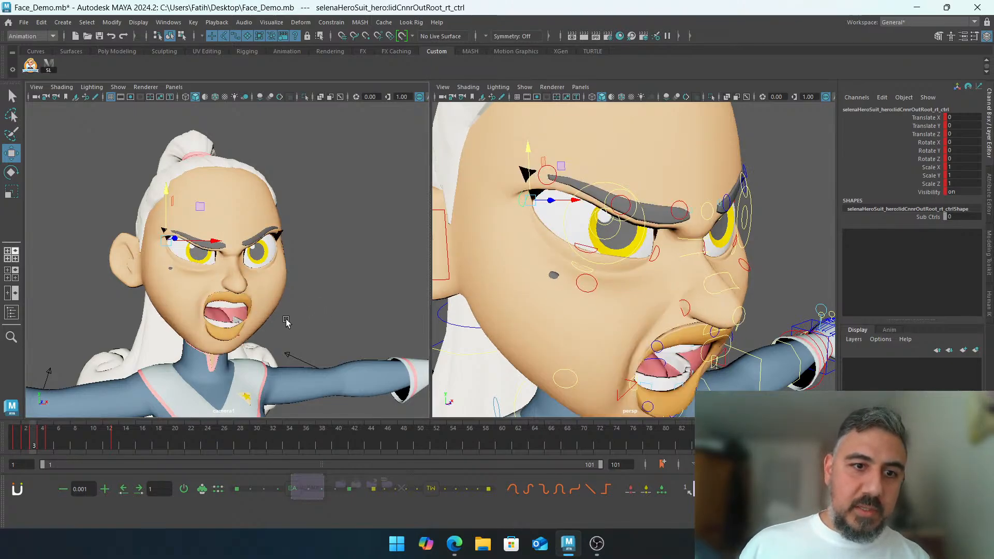
{"action": "key", "text": "period"}
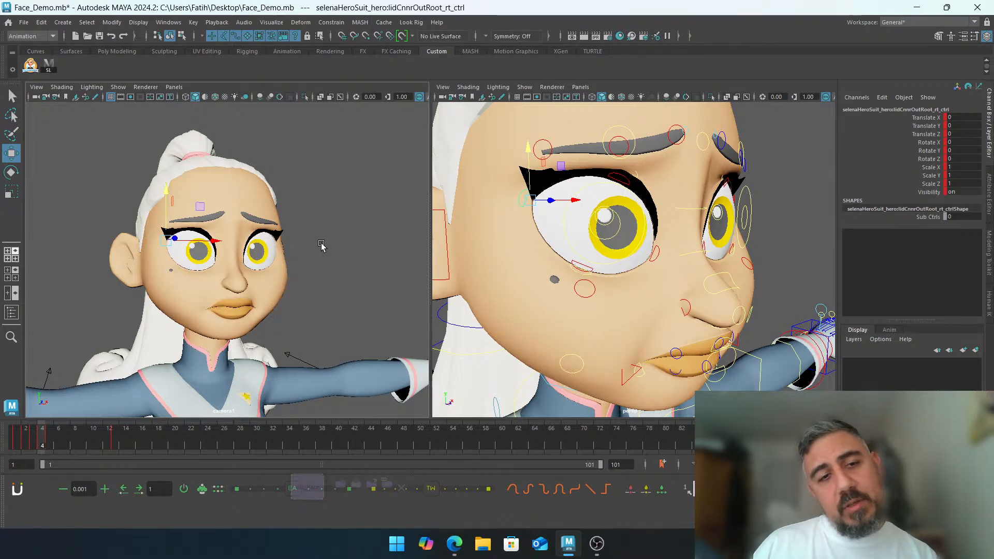
{"action": "key", "text": "period"}
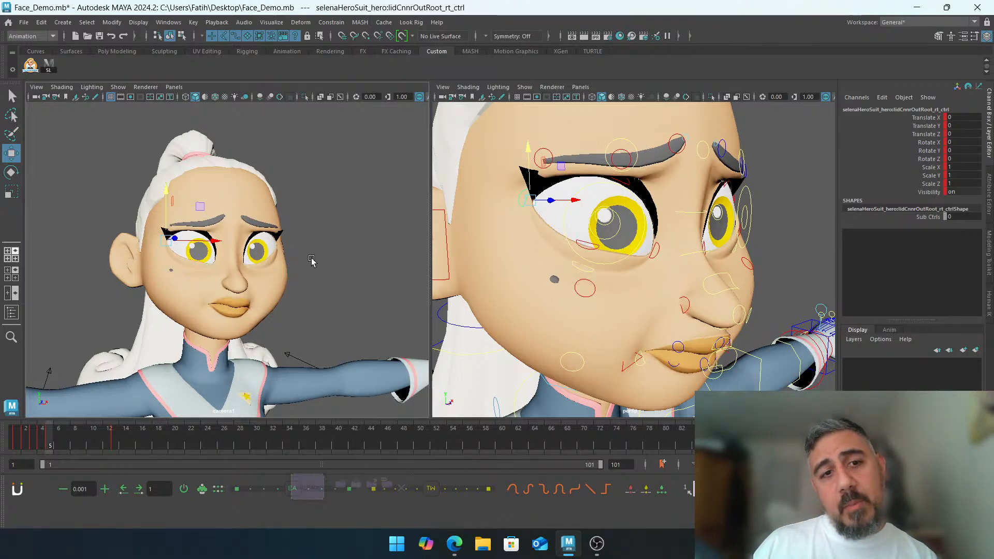
{"action": "key", "text": "period"}
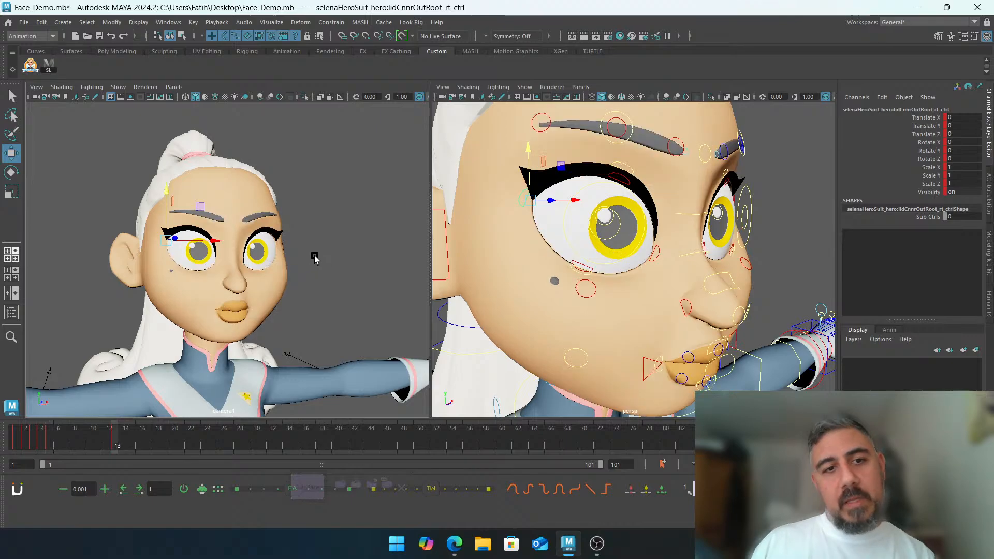
Select all facial controls with the All_Face selection set and copy their neutral pose key at frame 13
{"action": "left_click", "coordinate": [789, 210]}
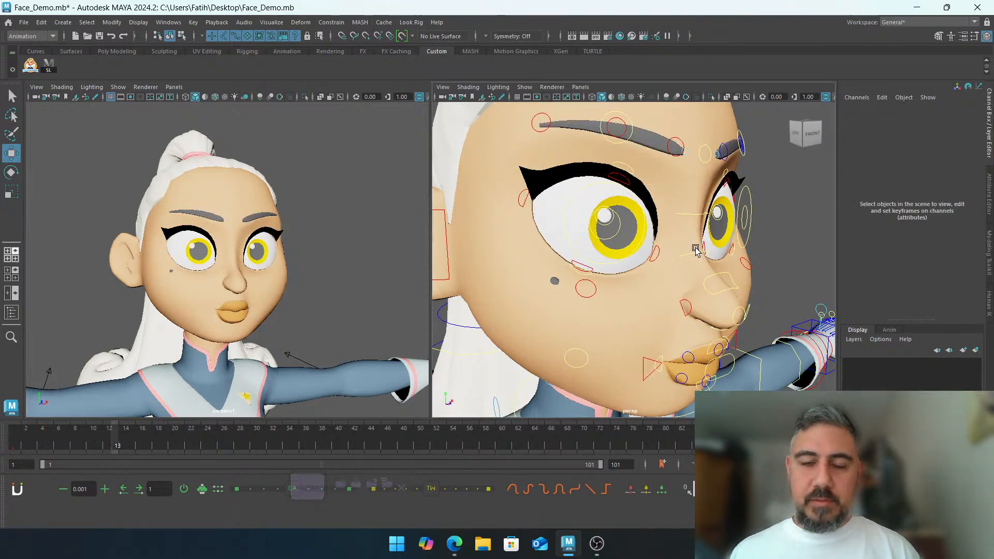
{"action": "left_click_drag", "start_coordinate": [789, 209], "coordinate": [585, 225], "text": "alt"}
{"action": "left_click", "coordinate": [300, 487]}
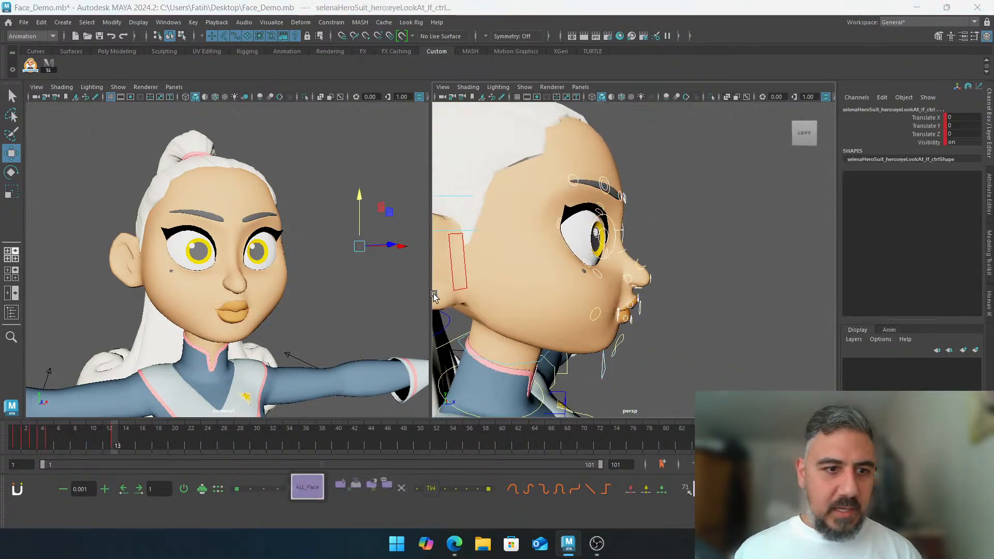
{"action": "left_click", "coordinate": [48, 445]}
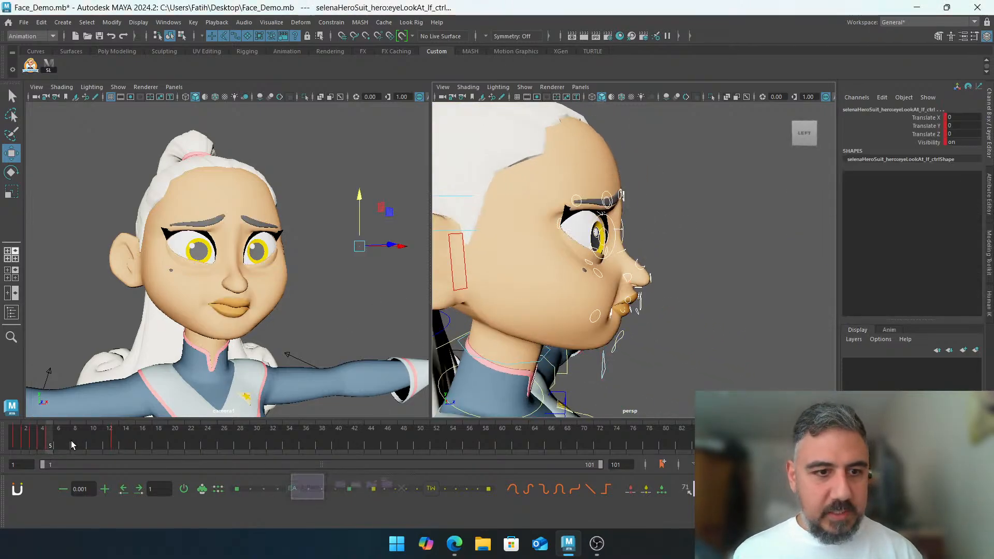
{"action": "left_click", "coordinate": [115, 445]}
{"action": "right_click", "coordinate": [111, 440]}
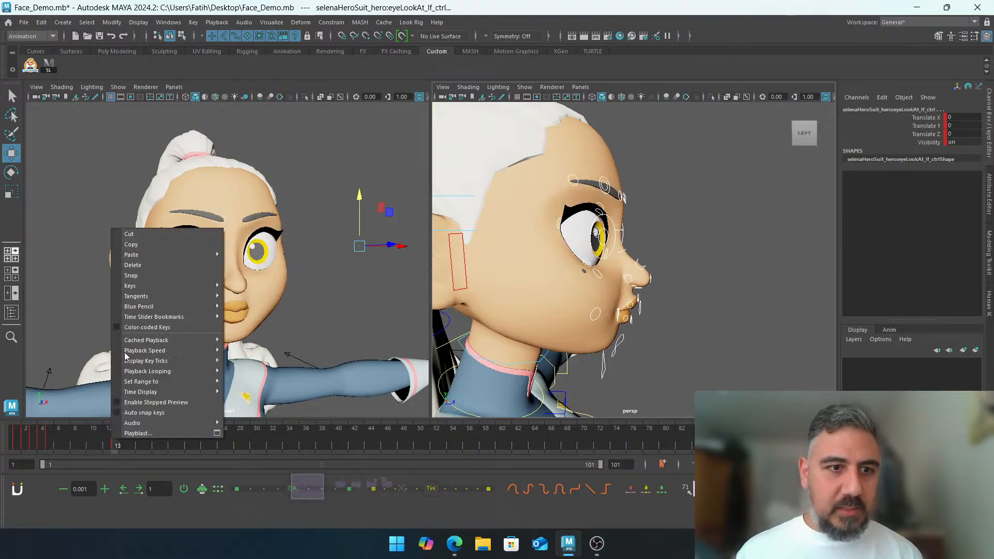
{"action": "left_click", "coordinate": [134, 244]}
Paste the copied neutral face pose at frame 6 and clear the selection
{"action": "left_click", "coordinate": [54, 446]}
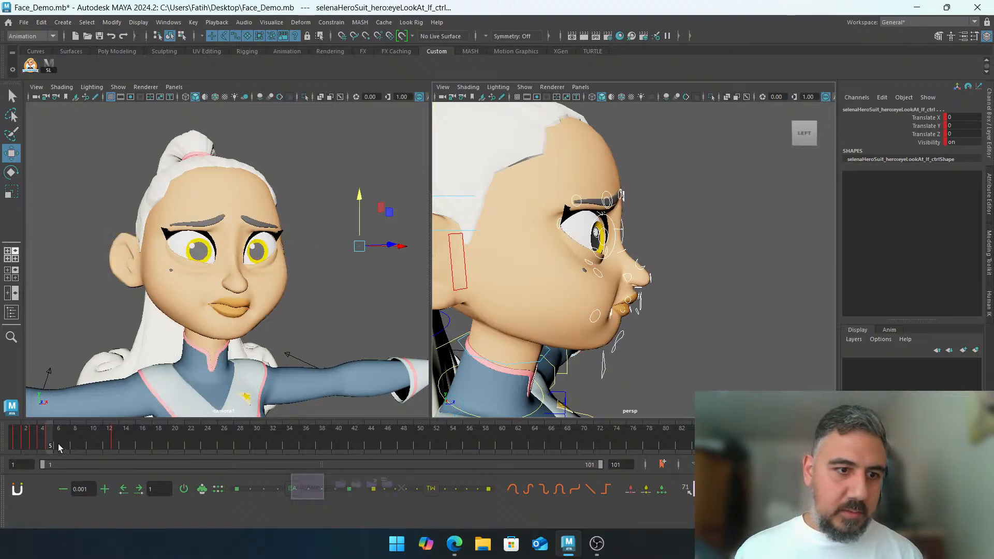
{"action": "right_click", "coordinate": [54, 441]}
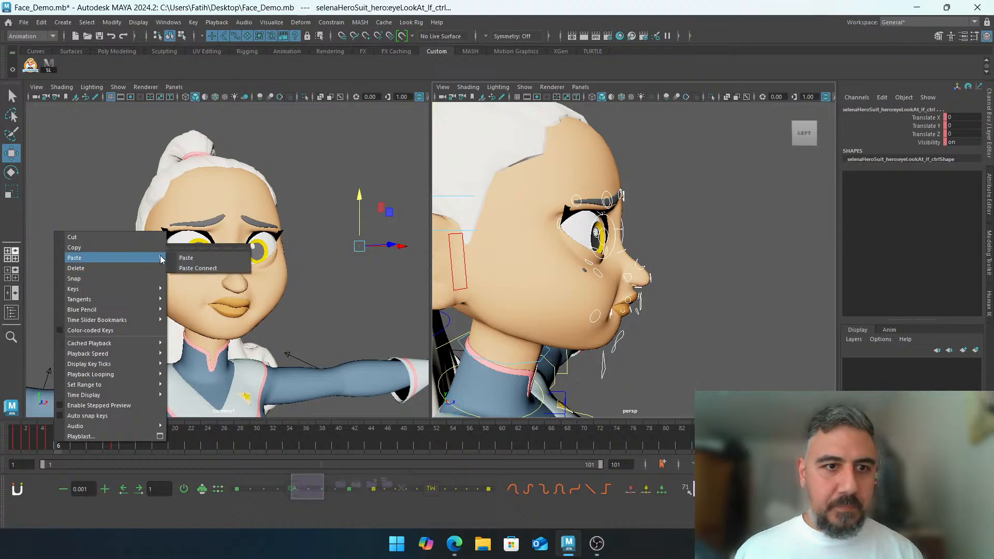
{"action": "left_click", "coordinate": [93, 268]}
{"action": "left_click", "coordinate": [749, 211]}
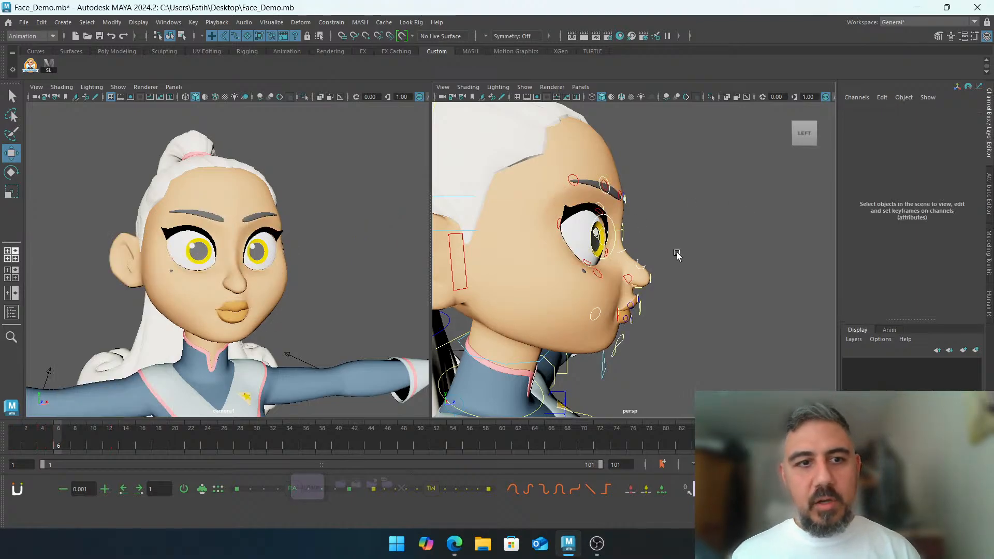
Examine the neutral face at frame 6 from the front in the perspective view and up close in the camera view
{"action": "left_click_drag", "start_coordinate": [676, 255], "coordinate": [523, 251], "text": "alt"}
{"action": "right_click_drag", "start_coordinate": [523, 251], "coordinate": [666, 244], "text": "alt"}
{"action": "middle_click_drag", "start_coordinate": [580, 222], "coordinate": [670, 260], "text": "alt"}
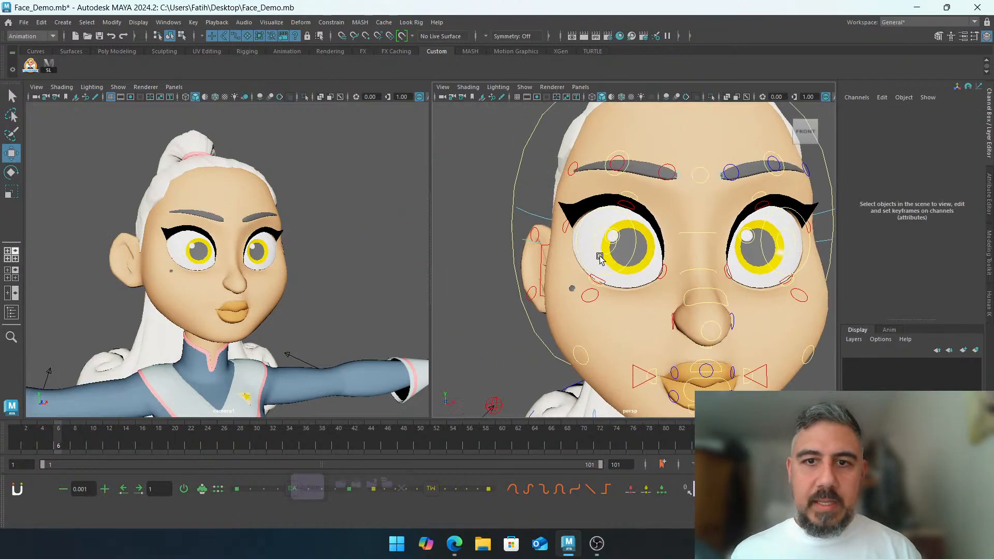
{"action": "right_click_drag", "start_coordinate": [599, 259], "coordinate": [637, 254], "text": "alt"}
{"action": "middle_click_drag", "start_coordinate": [638, 253], "coordinate": [630, 315], "text": "alt"}
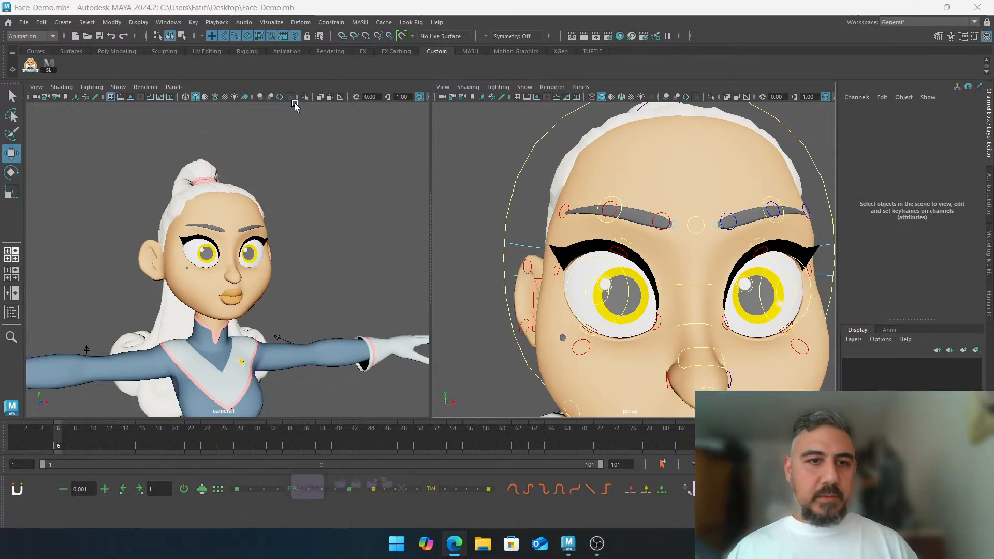
{"action": "scroll", "coordinate": [309, 112], "scroll_direction": "up", "scroll_amount": 7}
{"action": "scroll", "coordinate": [497, 155], "scroll_direction": "up", "scroll_amount": 2}
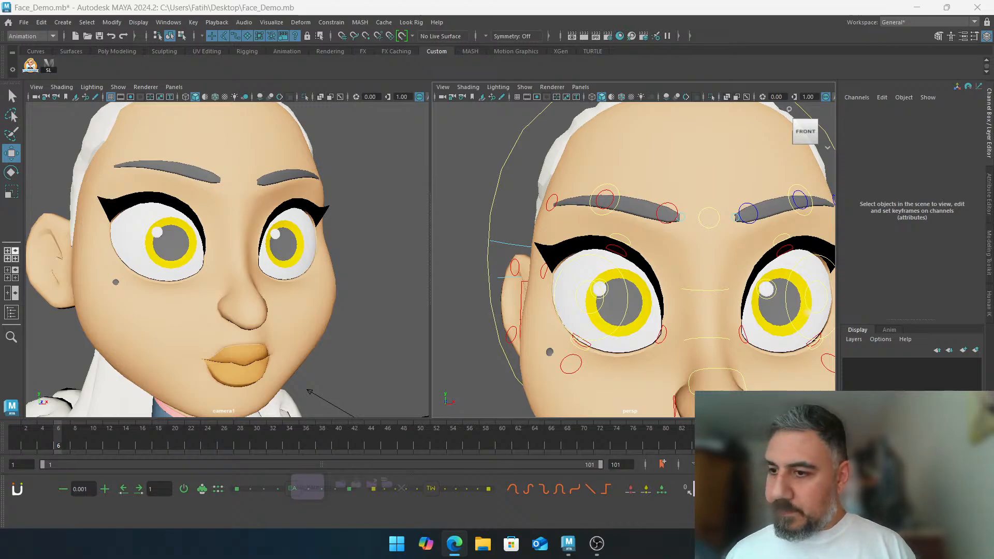
{"action": "scroll", "coordinate": [601, 176], "scroll_direction": "down", "scroll_amount": 2}
{"action": "middle_click_drag", "start_coordinate": [600, 176], "coordinate": [500, 186], "text": "alt"}
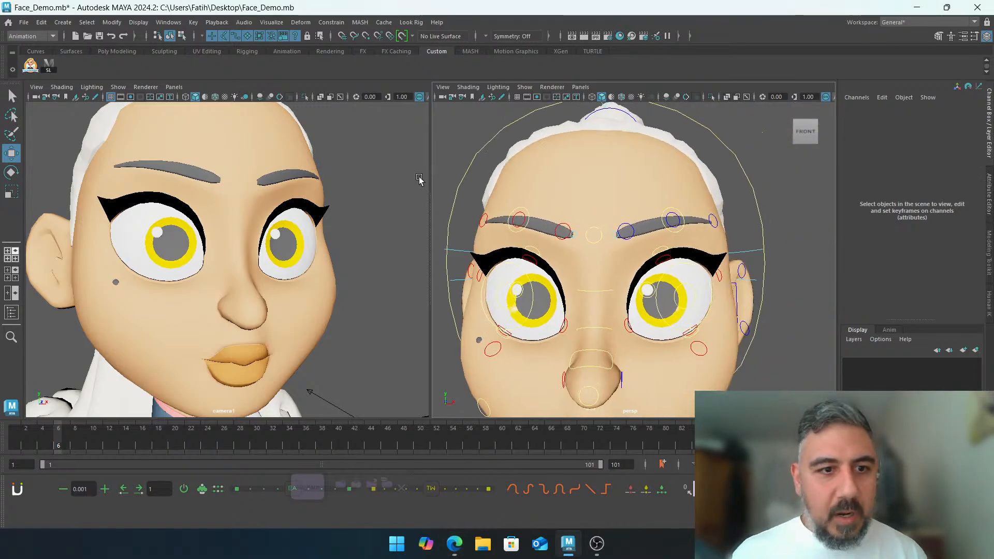
Undo the recent view changes in the camera1 view to restore a wider framing of the head and shoulders, and clear the selection
{"action": "key", "text": "ctrl+z"}
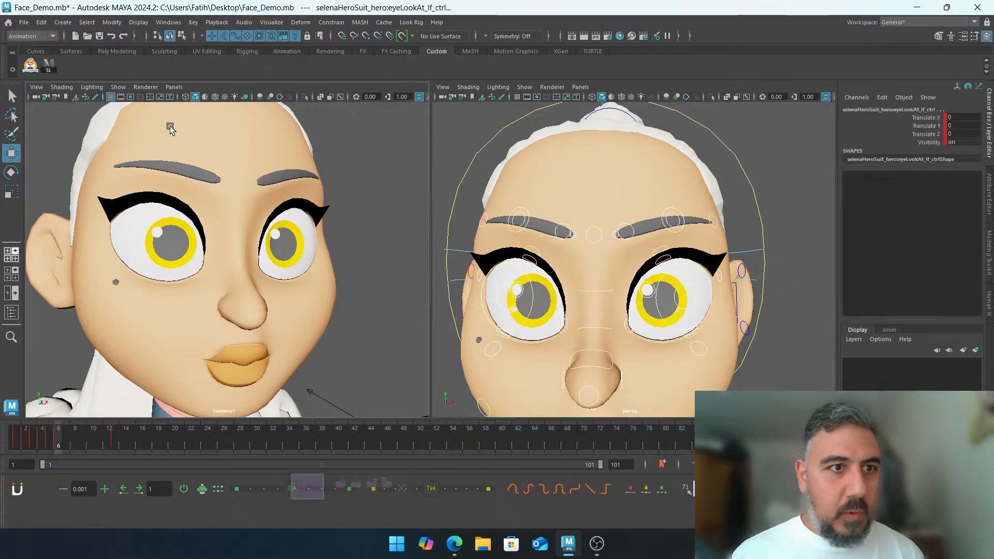
{"action": "left_click", "coordinate": [118, 88]}
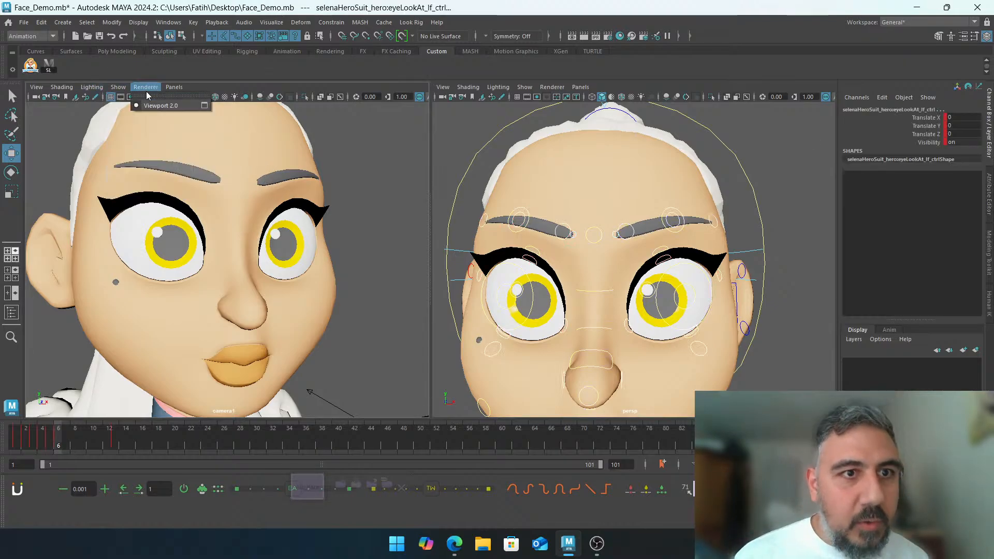
{"action": "mouse_move", "coordinate": [37, 88]}
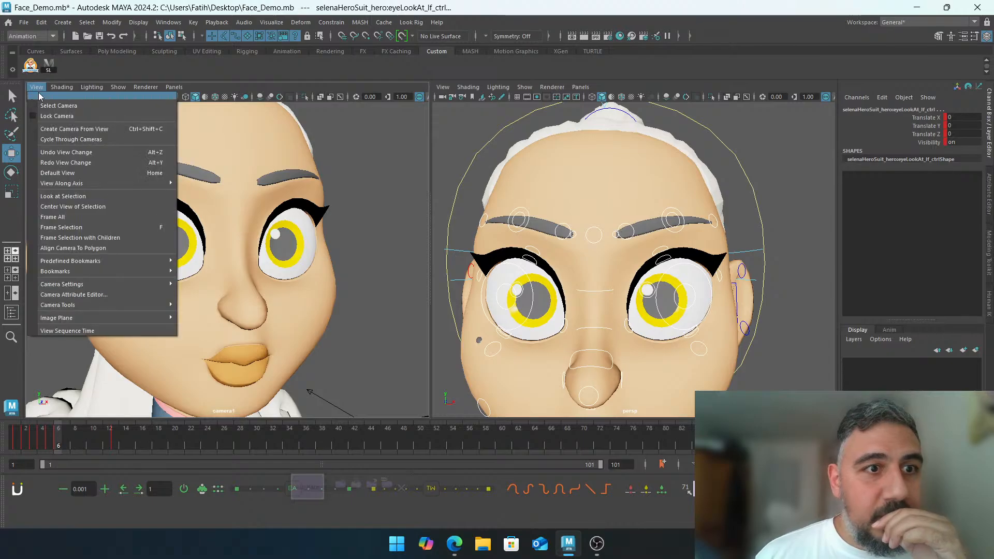
{"action": "left_click", "coordinate": [75, 150]}
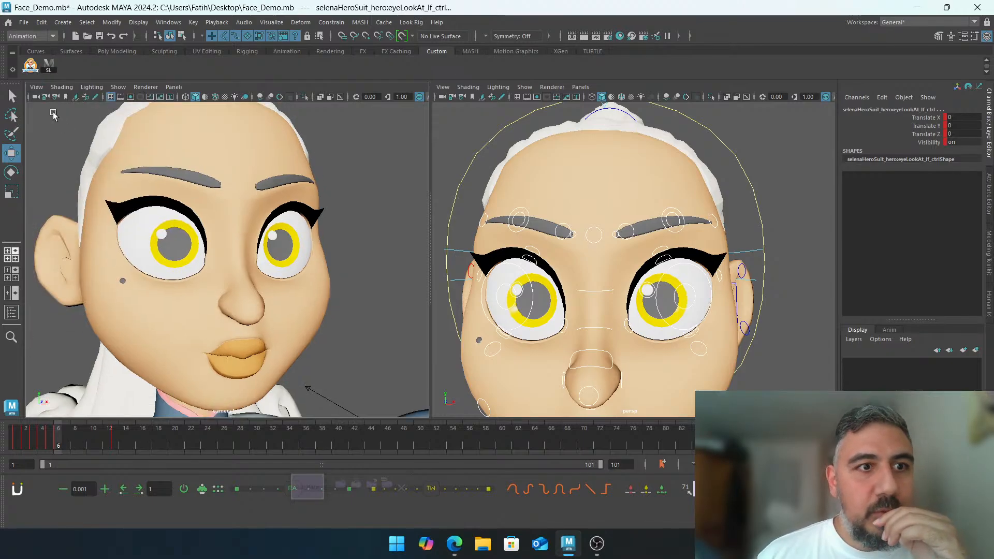
{"action": "left_click", "coordinate": [34, 87]}
{"action": "left_click", "coordinate": [67, 152]}
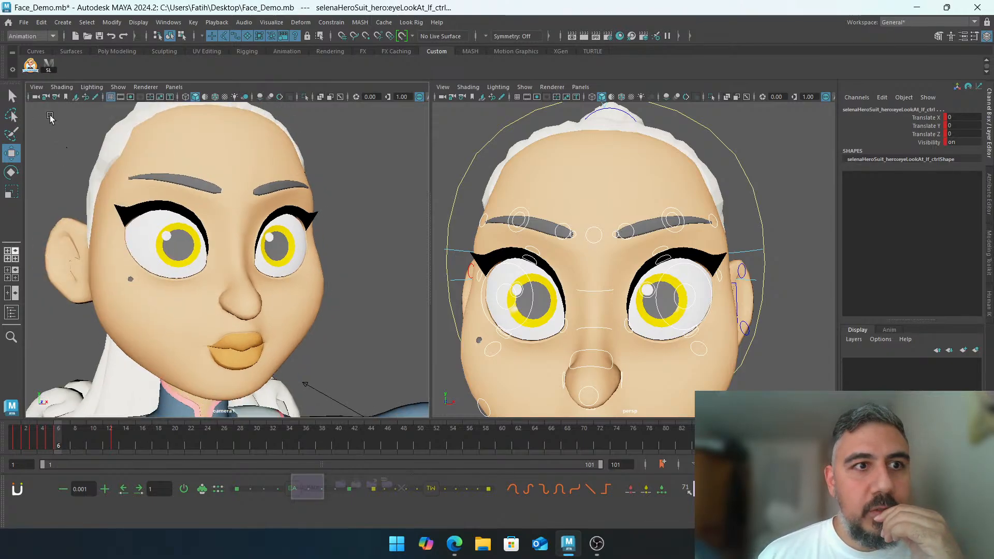
{"action": "left_click", "coordinate": [37, 88]}
{"action": "left_click", "coordinate": [67, 152]}
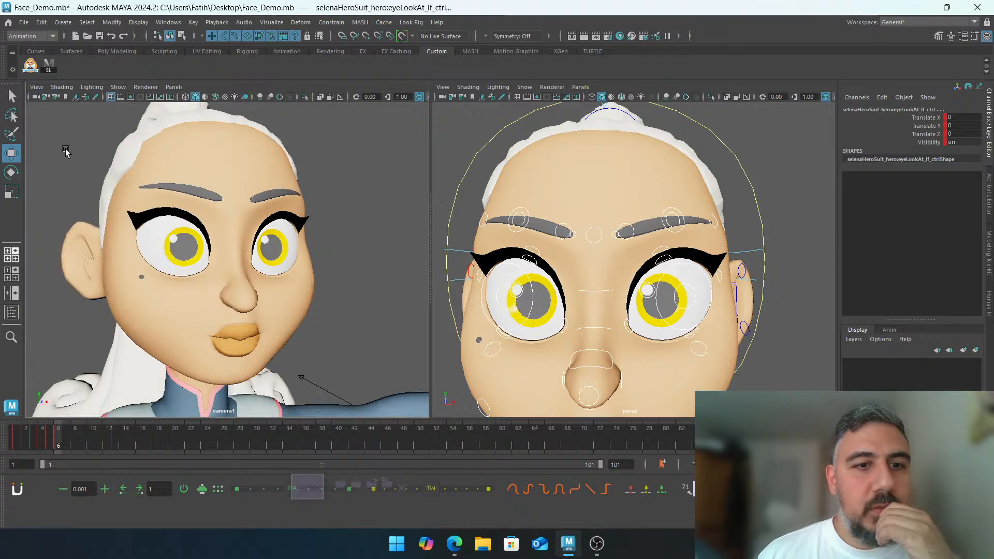
{"action": "left_click", "coordinate": [42, 87]}
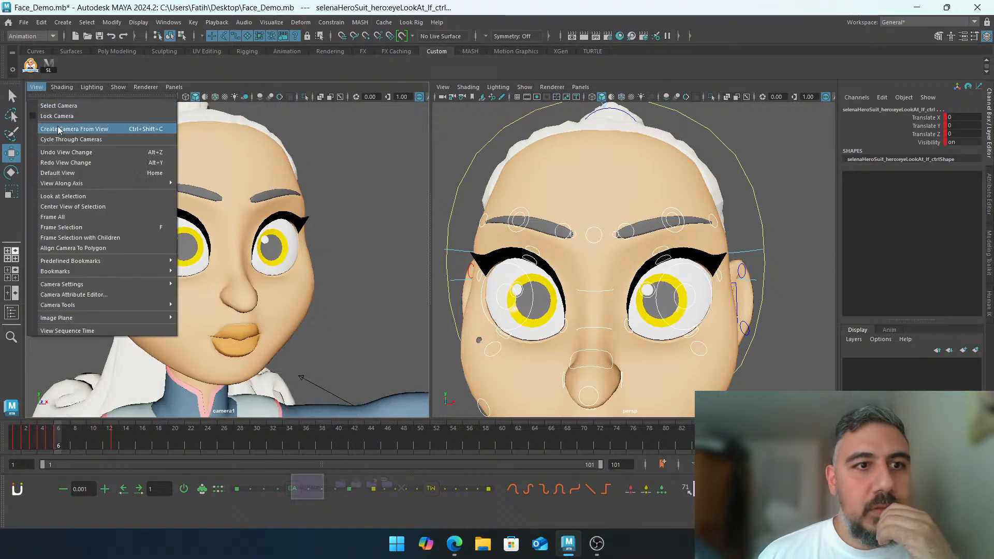
{"action": "left_click", "coordinate": [67, 152]}
{"action": "left_click", "coordinate": [36, 87]}
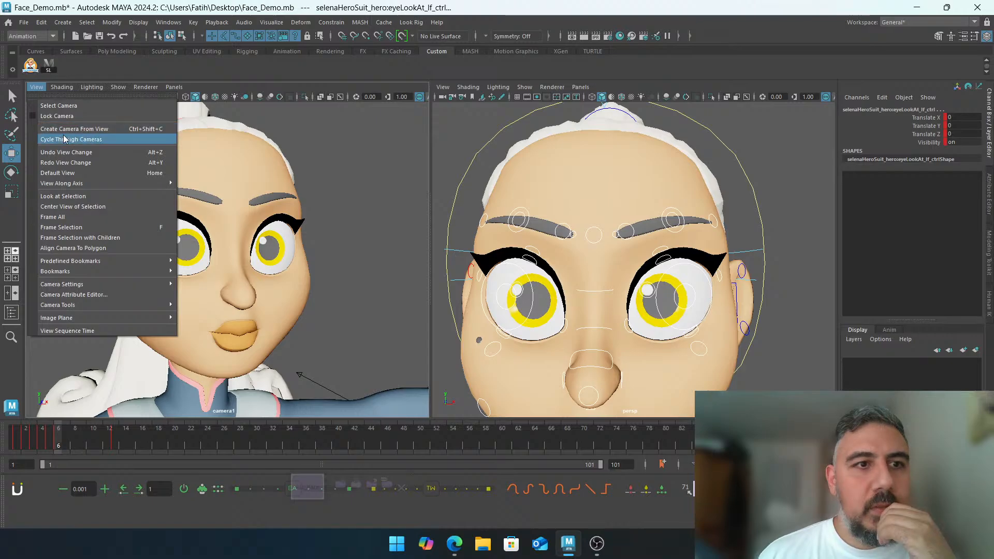
{"action": "left_click", "coordinate": [68, 152]}
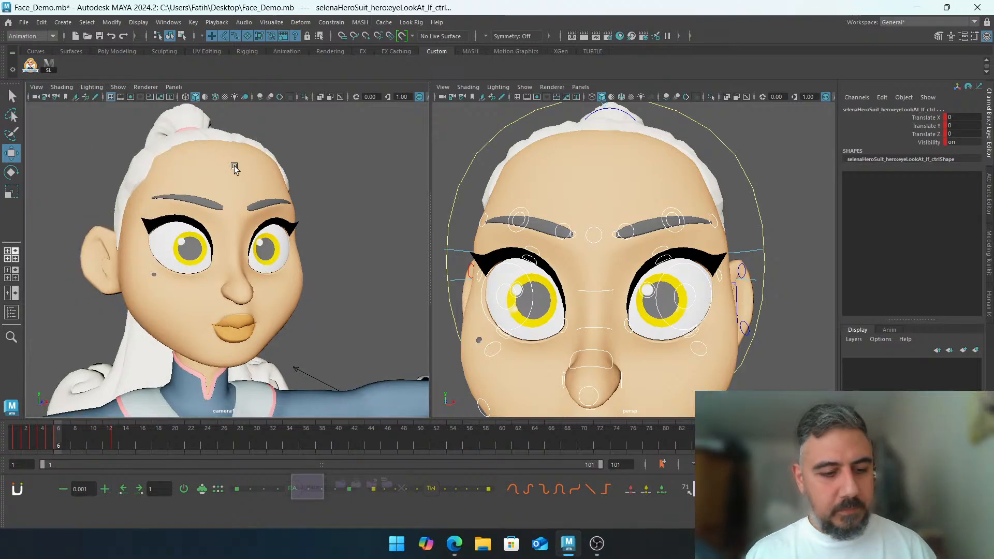
{"action": "scroll", "coordinate": [234, 167], "scroll_direction": "down", "scroll_amount": 5}
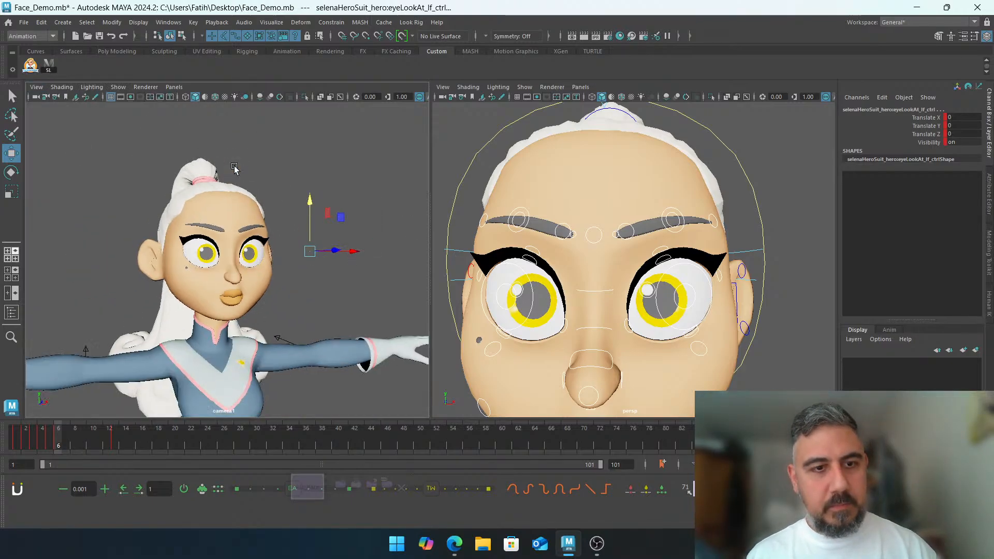
{"action": "scroll", "coordinate": [234, 166], "scroll_direction": "up", "scroll_amount": 3}
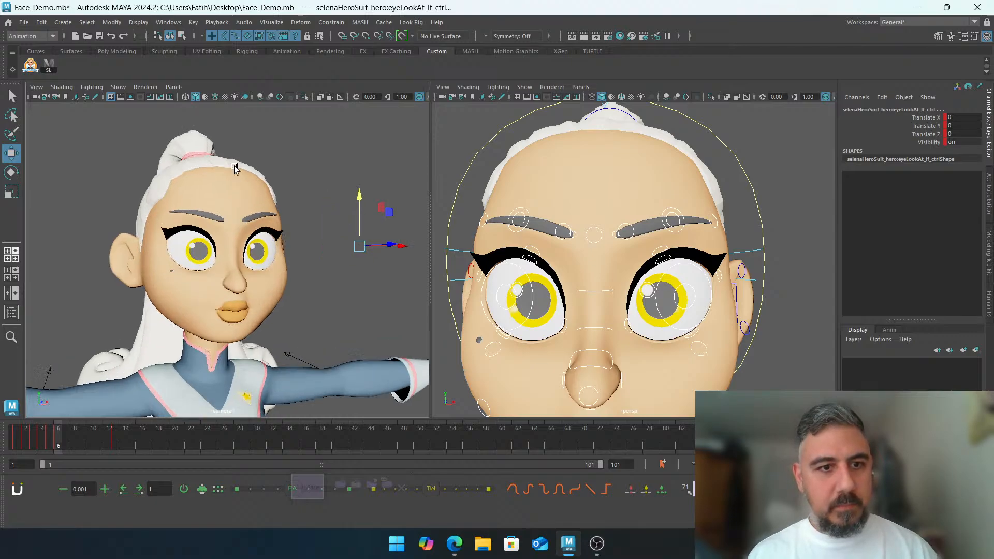
{"action": "left_click", "coordinate": [314, 139]}
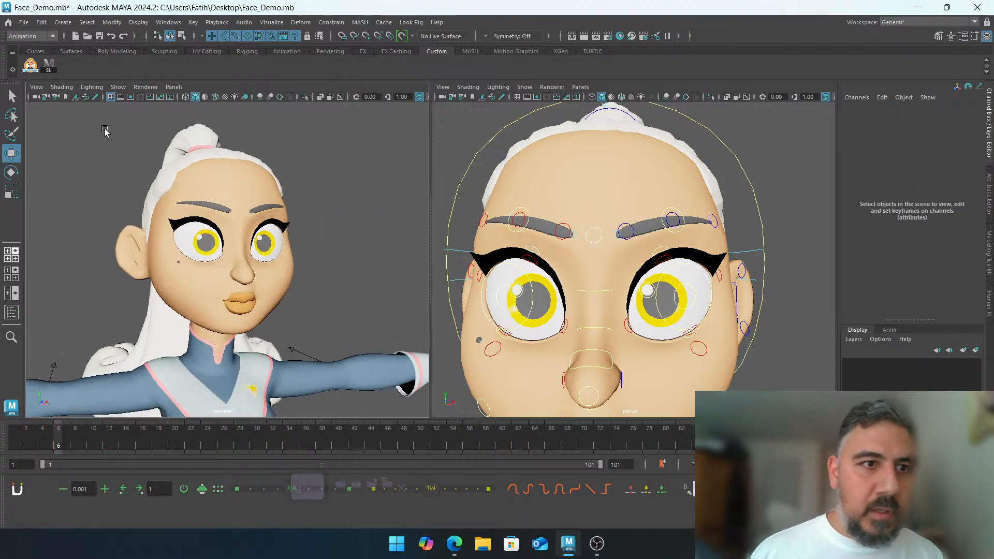
Select camera1 and lock all of its channels, from Translate X through Locator Scale
{"action": "left_click", "coordinate": [35, 97]}
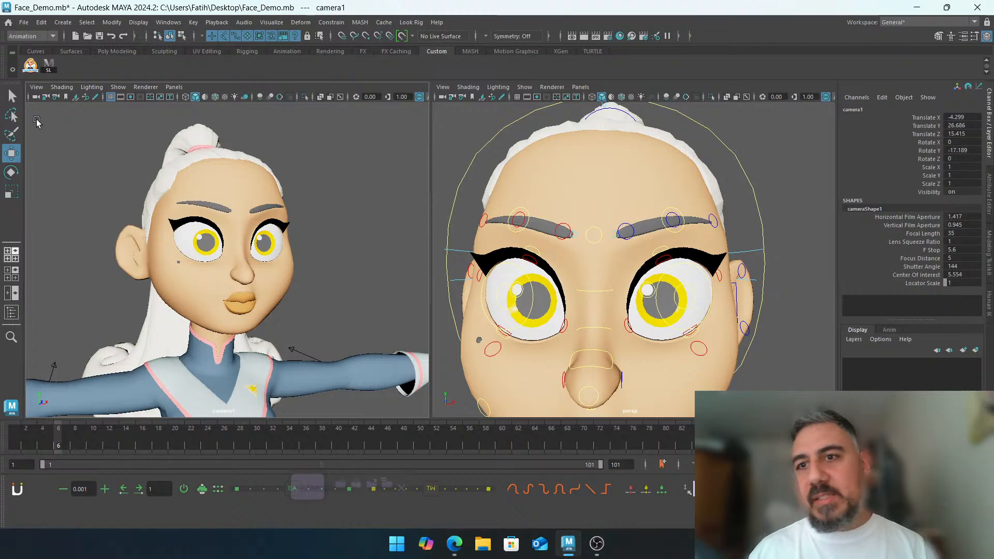
{"action": "left_click", "coordinate": [931, 117]}
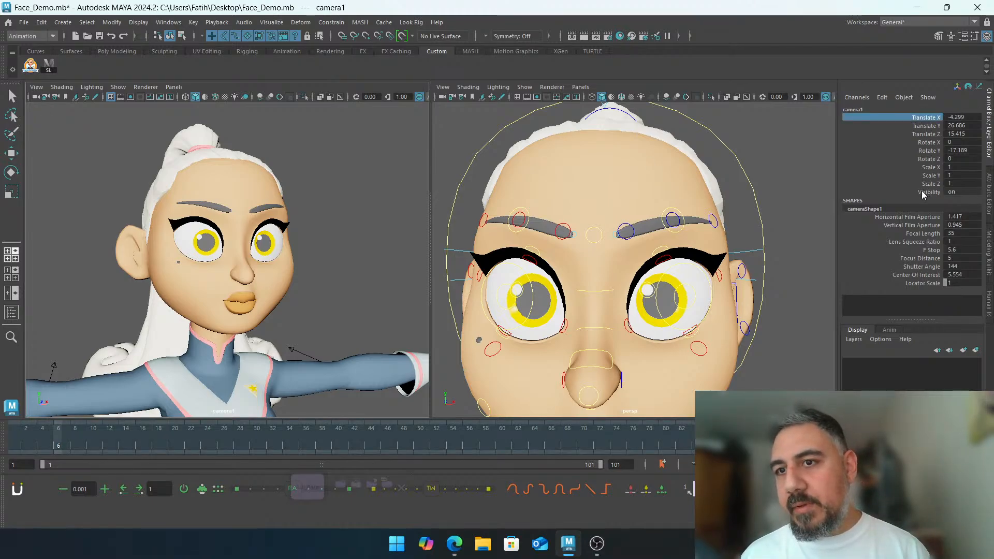
{"action": "left_click", "coordinate": [922, 284], "text": "shift"}
{"action": "right_click", "coordinate": [899, 147]}
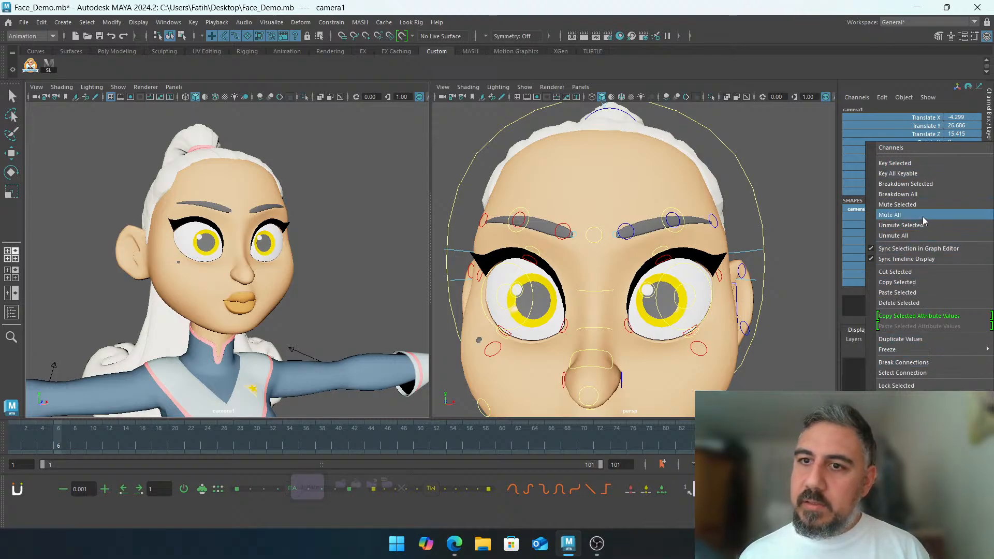
{"action": "key", "text": "Escape"}
{"action": "right_click", "coordinate": [922, 167]}
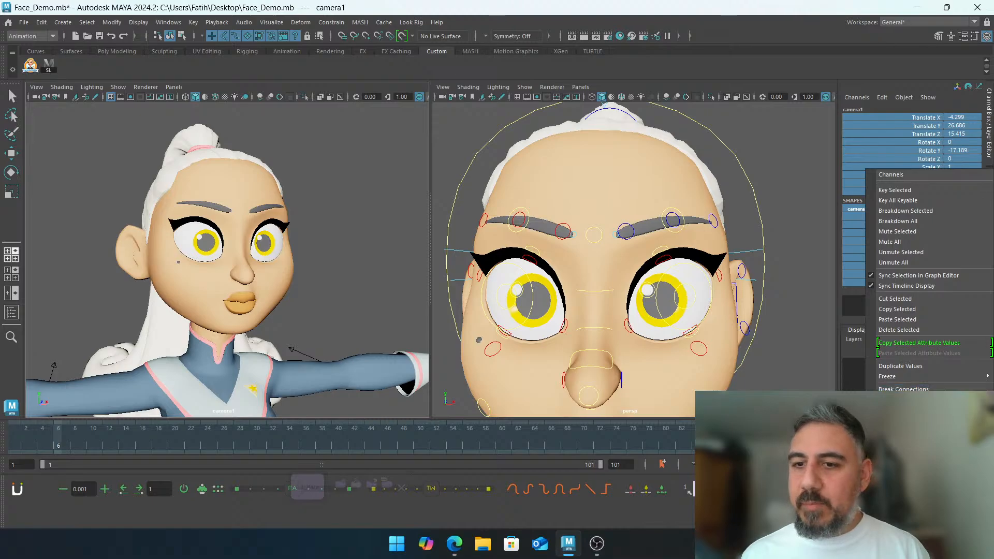
{"action": "left_click", "coordinate": [905, 412]}
{"action": "left_click", "coordinate": [787, 189]}
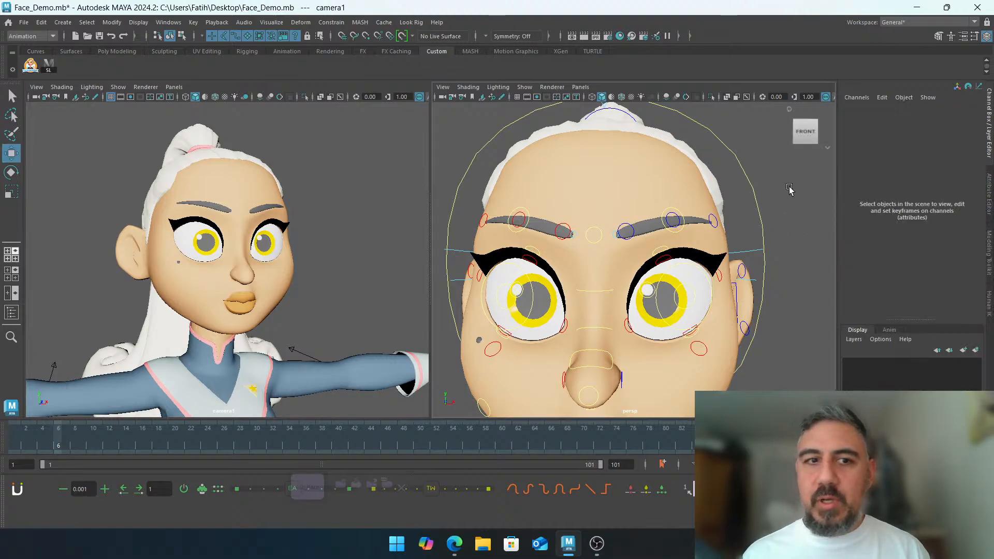
{"action": "left_click", "coordinate": [256, 194]}
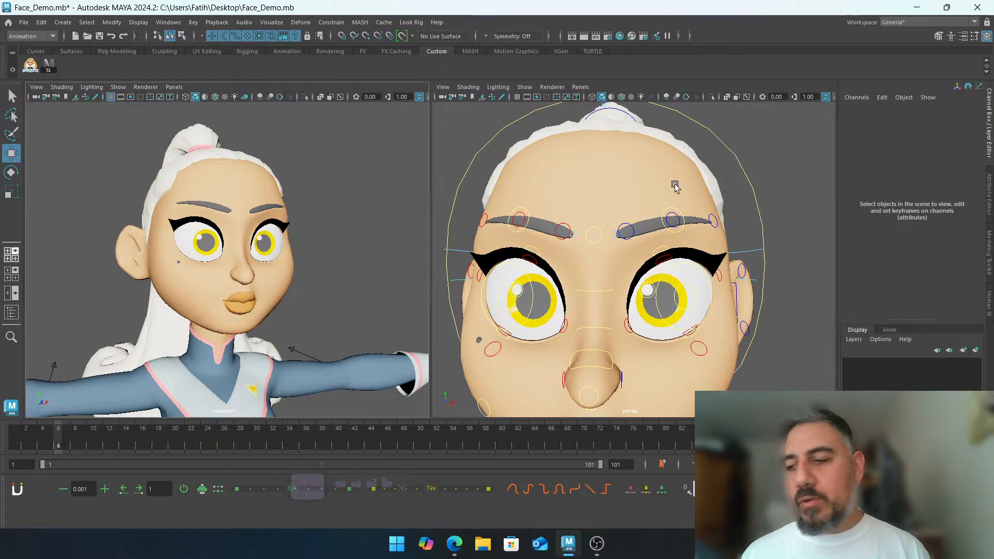
{"action": "mouse_move", "coordinate": [712, 203]}
{"action": "left_mouse_down", "text": "alt"}
{"action": "mouse_move", "coordinate": [669, 199]}
{"action": "mouse_move", "coordinate": [713, 193]}
{"action": "left_mouse_up", "text": "alt"}
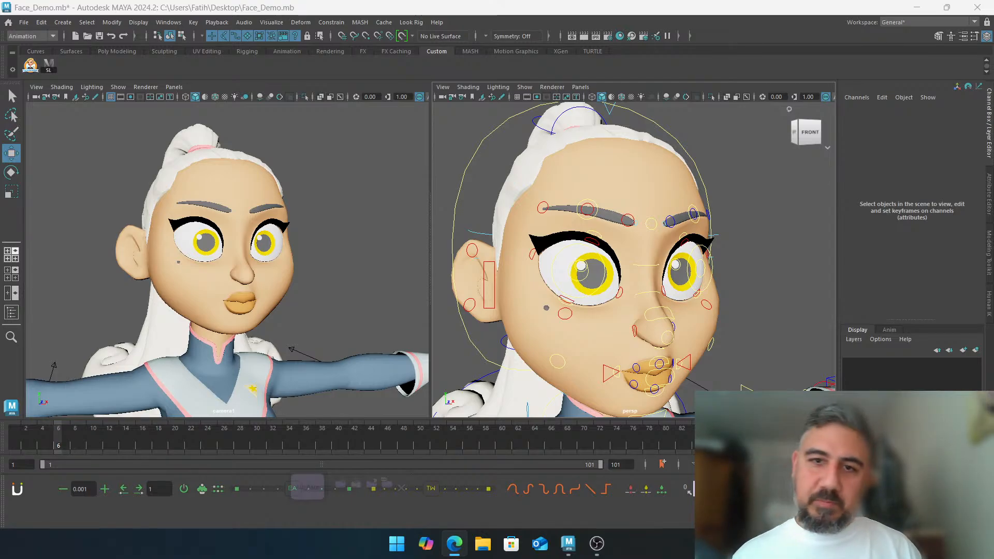
{"action": "left_click", "coordinate": [747, 191]}
{"action": "middle_click_drag", "start_coordinate": [665, 175], "coordinate": [748, 222], "text": "alt"}
{"action": "left_click_drag", "start_coordinate": [667, 220], "coordinate": [577, 200], "text": "alt"}
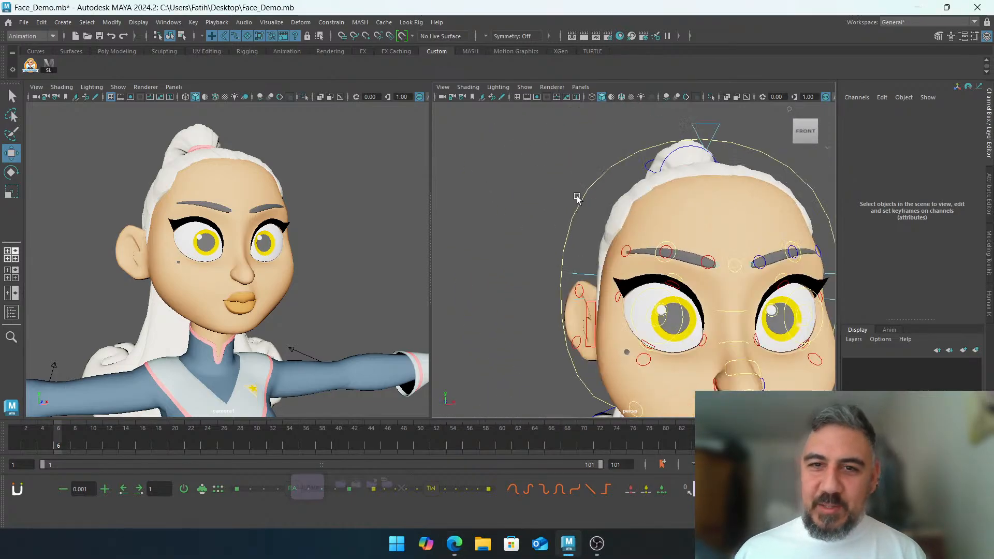
Select all facial controls and step between the keyed poses at frames 5 and 6 to compare the expressions
{"action": "left_click", "coordinate": [577, 199]}
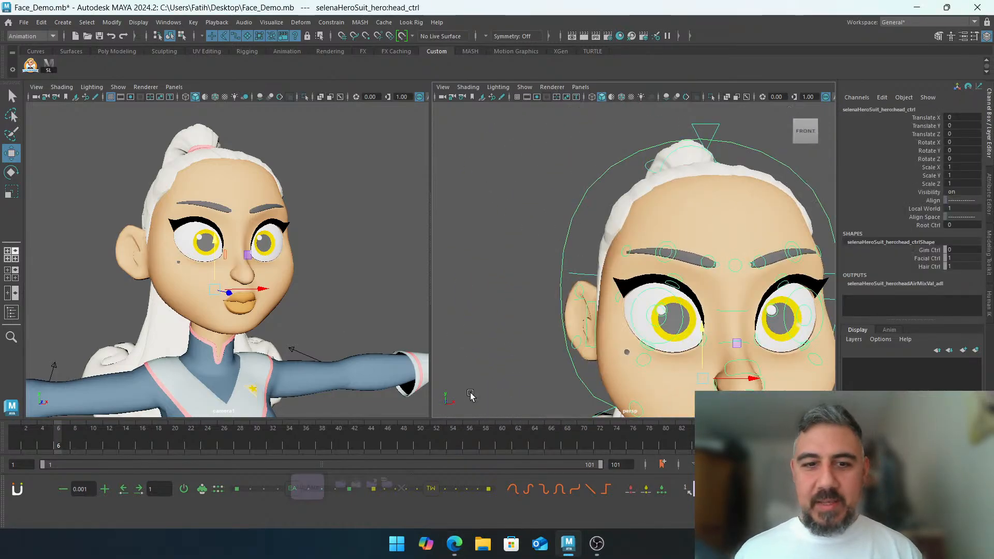
{"action": "left_click", "coordinate": [314, 485]}
{"action": "key", "text": "comma"}
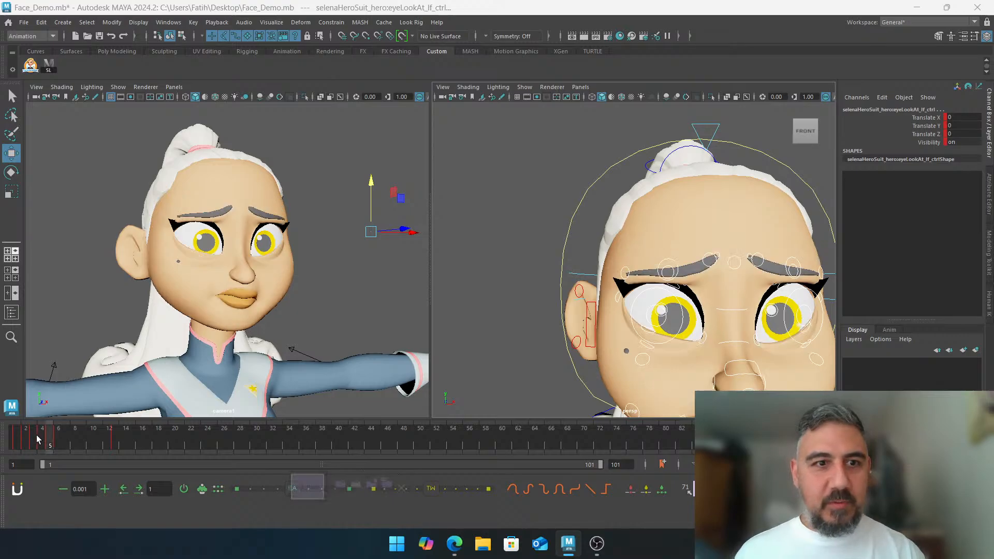
{"action": "left_click", "coordinate": [34, 436]}
{"action": "key", "text": "period"}
{"action": "key", "text": "period"}
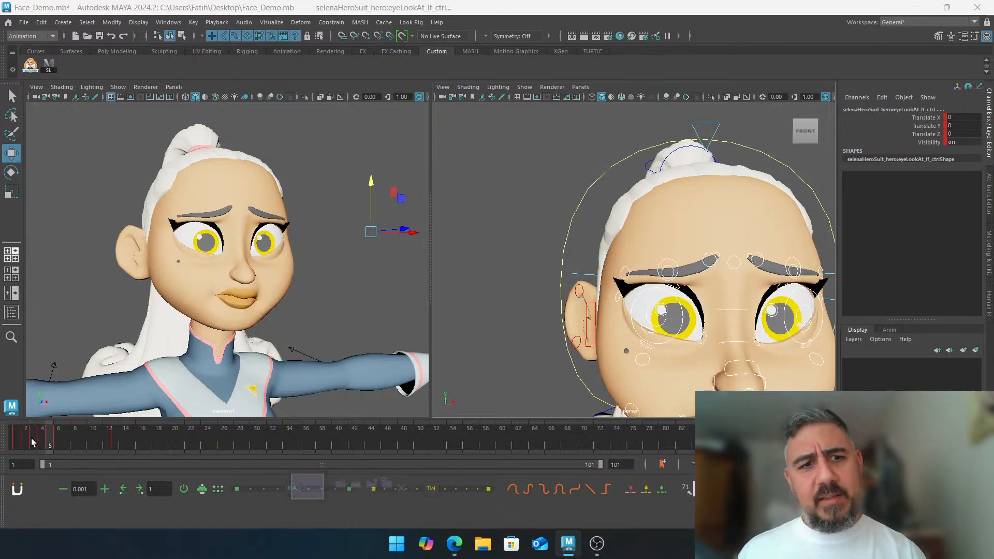
{"action": "key", "text": "period"}
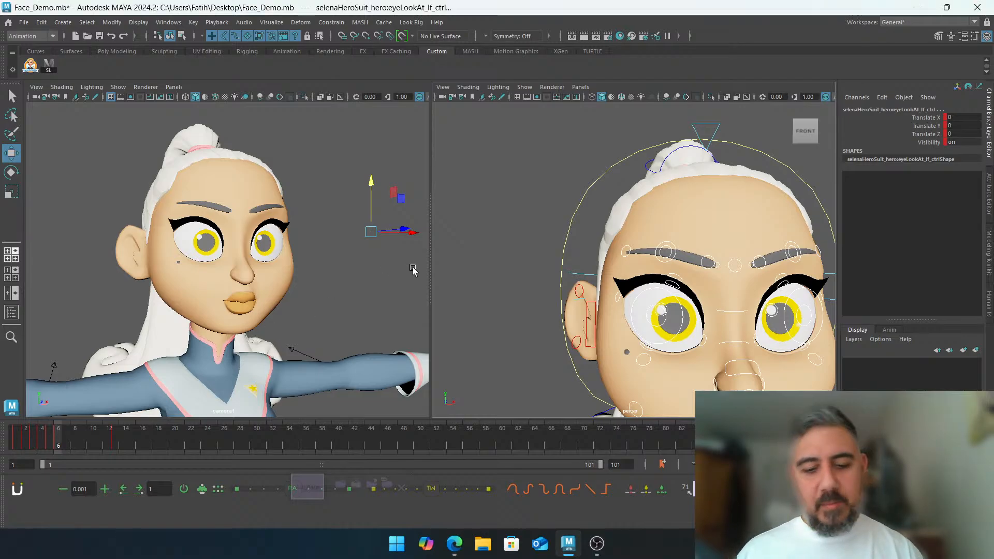
{"action": "key", "text": "period"}
{"action": "key", "text": "comma"}
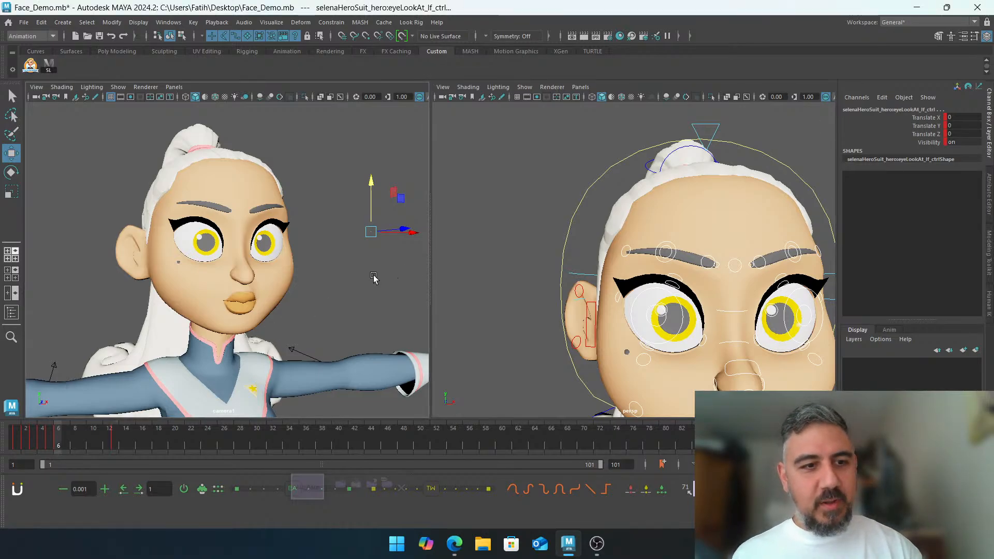
Raise both eyebrow controls in Translate Y and rotate them around Z into a worried slant at frame 6
{"action": "left_click", "coordinate": [506, 218]}
{"action": "right_click_drag", "start_coordinate": [657, 239], "coordinate": [515, 218], "text": "alt"}
{"action": "middle_click_drag", "start_coordinate": [515, 218], "coordinate": [489, 209], "text": "alt"}
{"action": "right_click_drag", "start_coordinate": [542, 238], "coordinate": [626, 223], "text": "alt"}
{"action": "middle_click_drag", "start_coordinate": [627, 223], "coordinate": [616, 238], "text": "alt"}
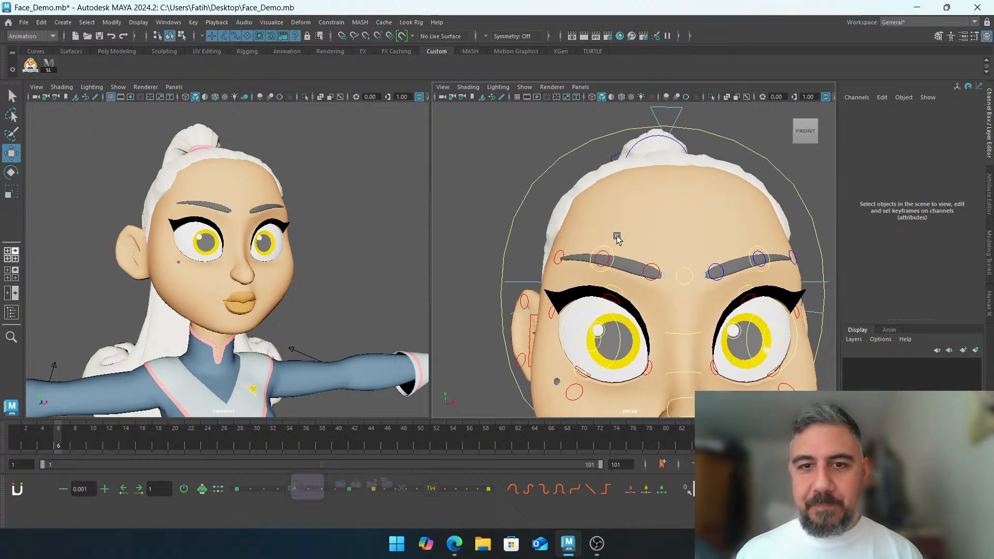
{"action": "left_click", "coordinate": [609, 249]}
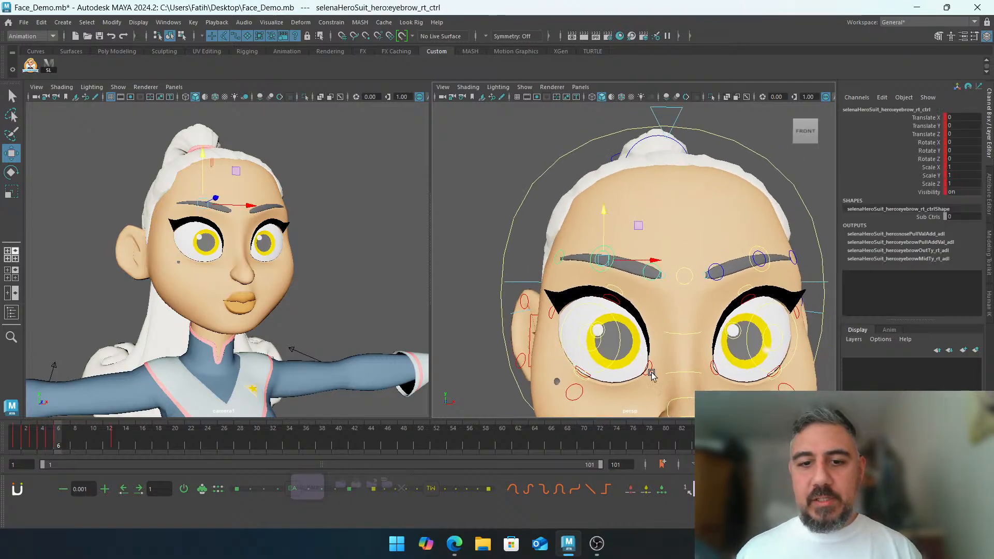
{"action": "left_click", "coordinate": [756, 247]}
{"action": "left_click", "coordinate": [927, 126]}
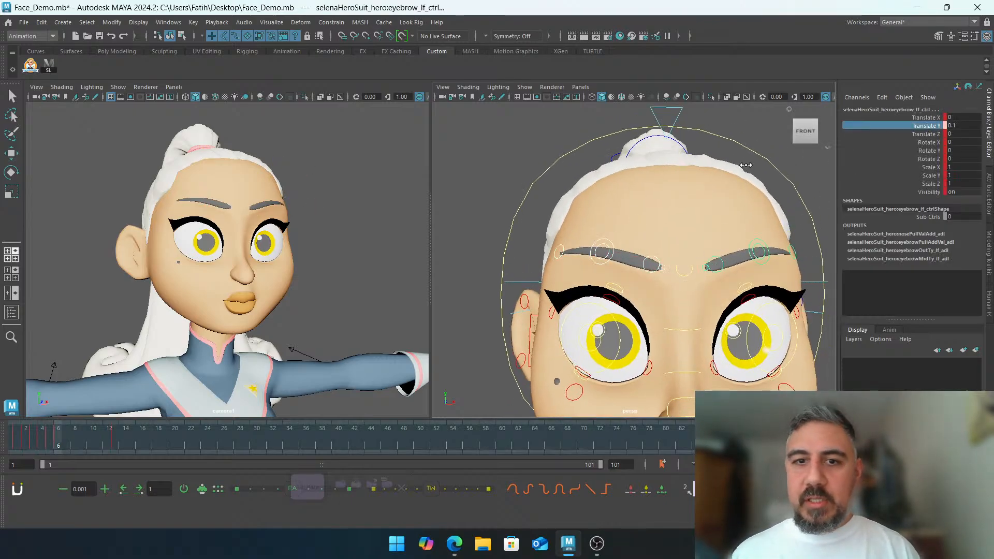
{"action": "mouse_move", "coordinate": [746, 158]}
{"action": "middle_mouse_down"}
{"action": "mouse_move", "coordinate": [756, 157]}
{"action": "mouse_move", "coordinate": [740, 173]}
{"action": "mouse_move", "coordinate": [722, 172]}
{"action": "mouse_move", "coordinate": [740, 176]}
{"action": "middle_mouse_up"}
{"action": "left_click", "coordinate": [898, 159]}
Widen the mouth by setting Translate X of both mouth corner controls to 0.4
{"action": "middle_click_drag", "start_coordinate": [657, 321], "coordinate": [616, 156], "text": "alt"}
{"action": "left_click", "coordinate": [576, 293]}
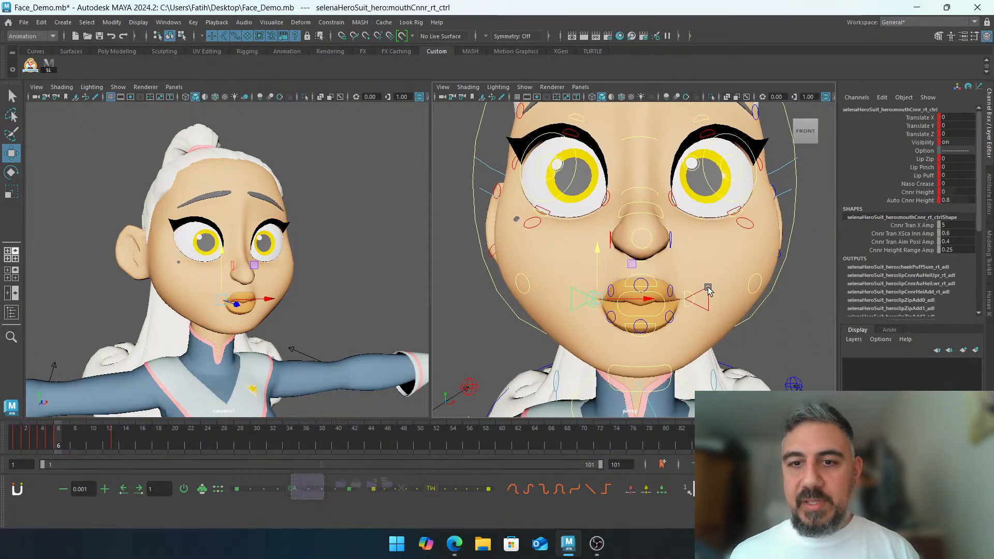
{"action": "key", "text": "w"}
{"action": "left_click", "coordinate": [919, 117]}
{"action": "middle_click_drag", "start_coordinate": [792, 163], "coordinate": [787, 164]}
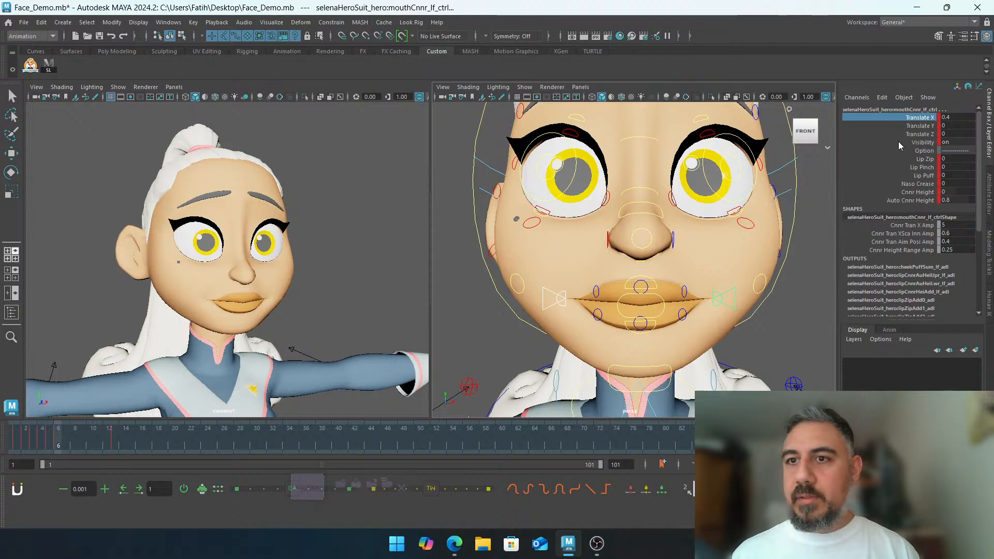
Try raising only the character's right mouth corner by about 0.13 in Translate Y
{"action": "left_click", "coordinate": [445, 307]}
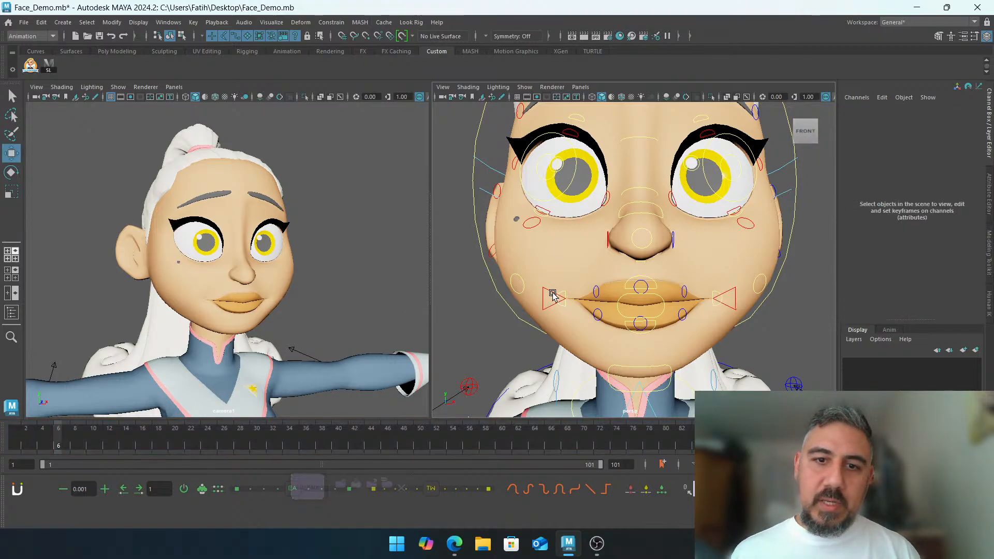
{"action": "left_click", "coordinate": [551, 293]}
{"action": "left_click_drag", "start_coordinate": [567, 254], "coordinate": [566, 248]}
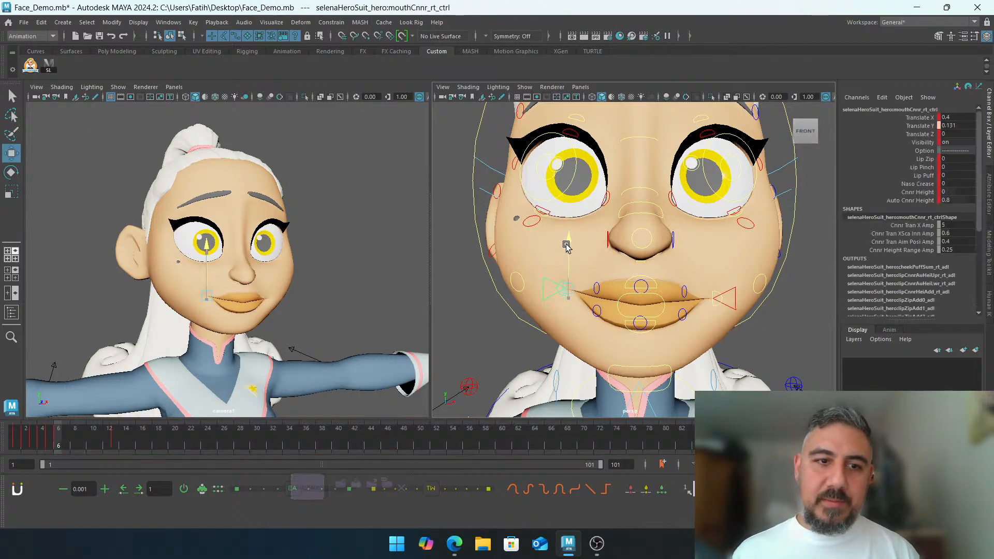
Rotate the main mouth control to about -5.6 in Rotate Z and shift it to about -0.11 in Translate X
{"action": "left_click", "coordinate": [669, 299]}
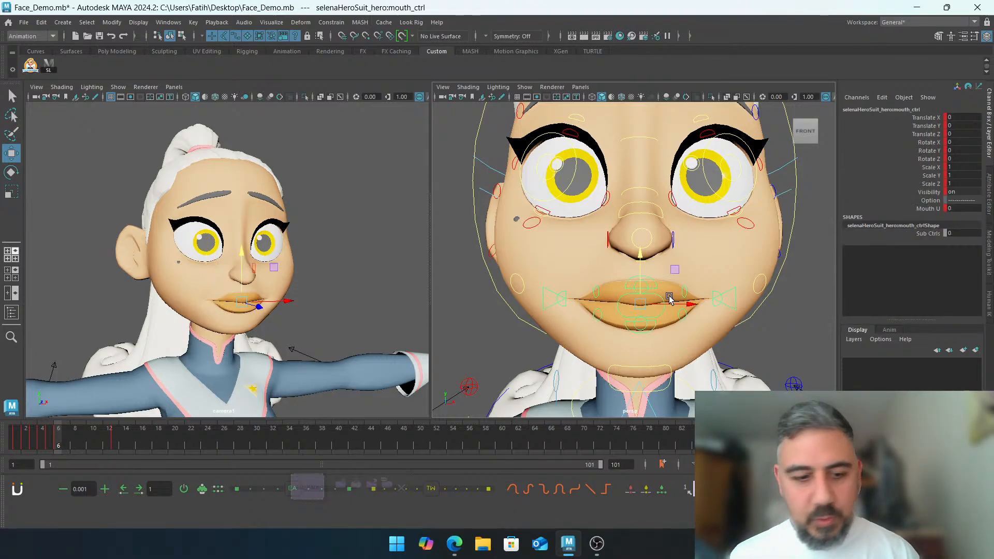
{"action": "key", "text": "e"}
{"action": "right_click_drag", "start_coordinate": [663, 240], "coordinate": [670, 259]}
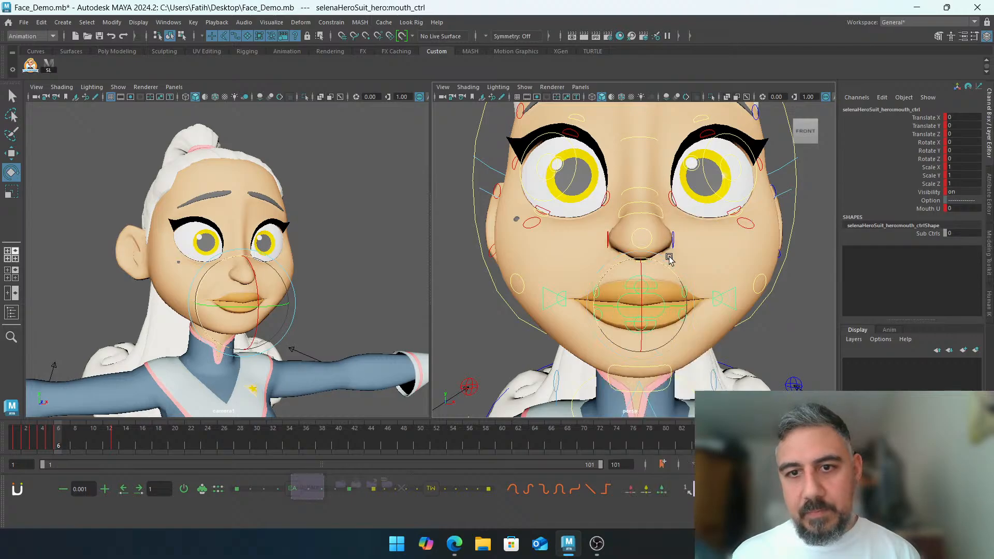
{"action": "left_click_drag", "start_coordinate": [676, 272], "coordinate": [670, 273]}
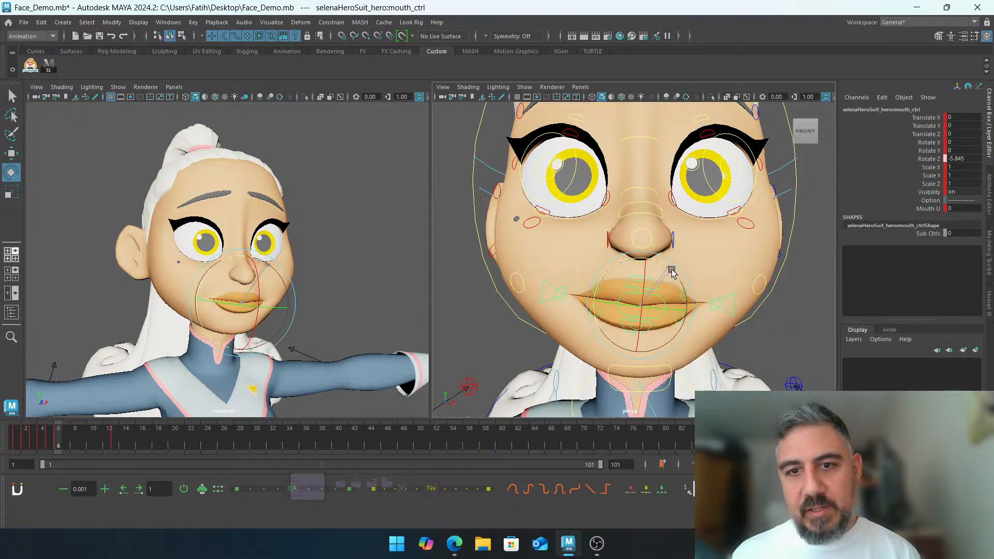
{"action": "key", "text": "w"}
{"action": "middle_click_drag", "start_coordinate": [692, 307], "coordinate": [683, 303]}
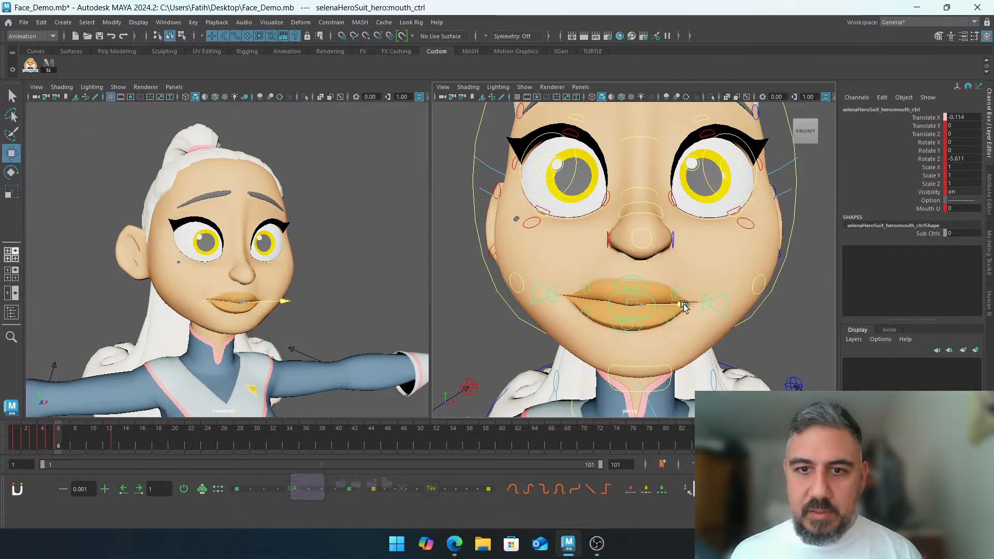
Raise the character's right lip corner root control to about 0.145 in Translate Y
{"action": "left_click", "coordinate": [557, 288]}
{"action": "middle_click_drag", "start_coordinate": [556, 248], "coordinate": [555, 225]}
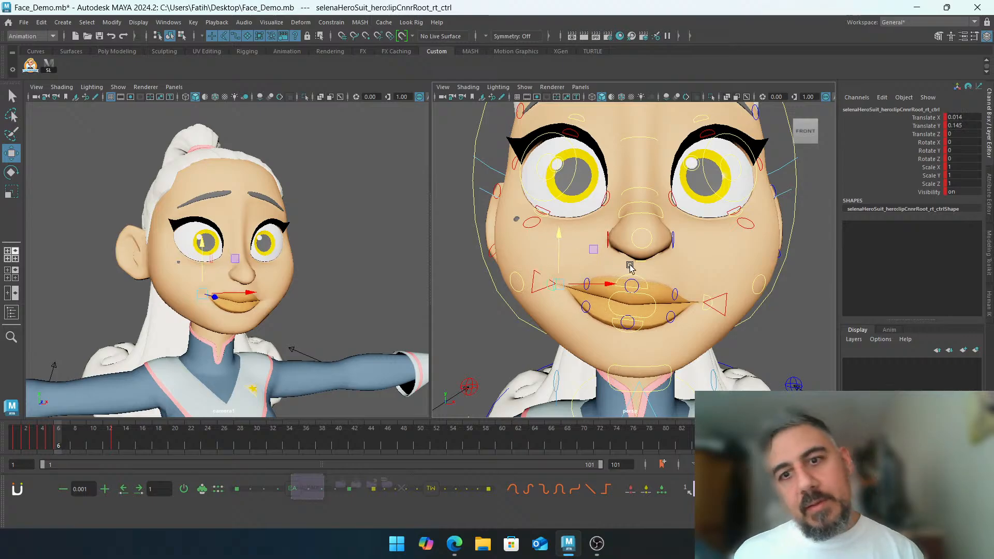
{"action": "left_click", "coordinate": [531, 274]}
{"action": "left_click", "coordinate": [463, 312]}
Try adjusting both upper eyelid controls together in Translate Y, and undo the change
{"action": "right_click_drag", "start_coordinate": [506, 275], "coordinate": [569, 262], "text": "alt"}
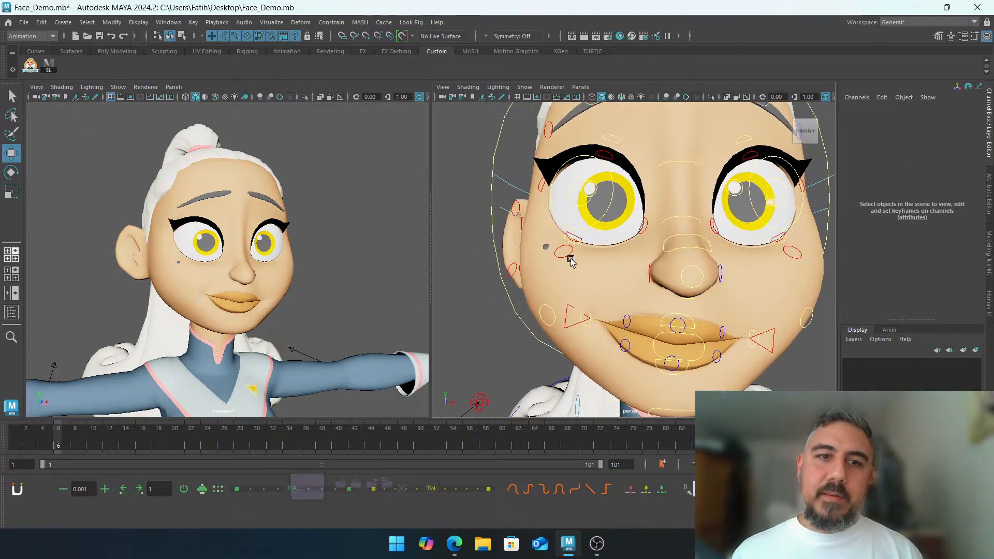
{"action": "middle_click_drag", "start_coordinate": [570, 262], "coordinate": [581, 302], "text": "alt"}
{"action": "left_click", "coordinate": [597, 231]}
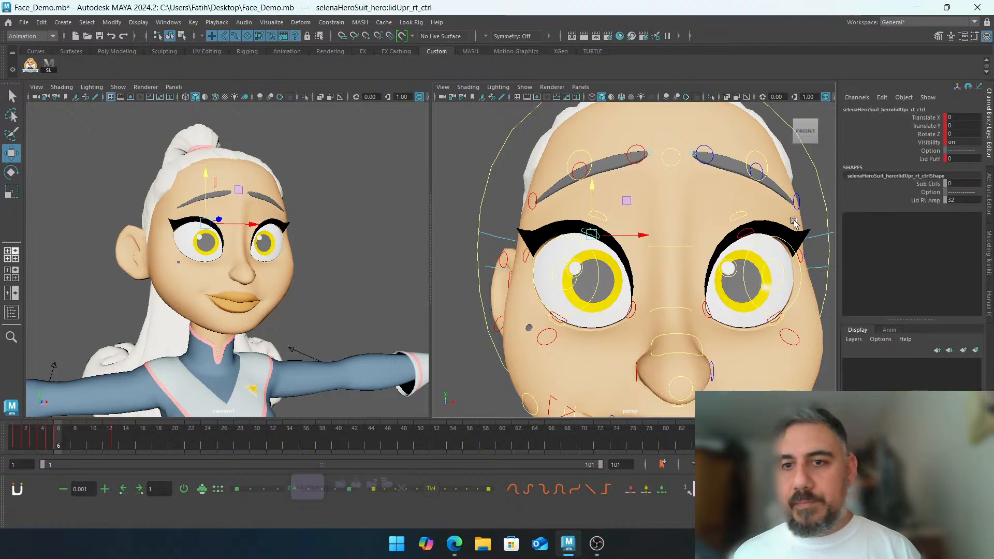
{"action": "left_click", "coordinate": [750, 230]}
{"action": "left_click", "coordinate": [927, 126]}
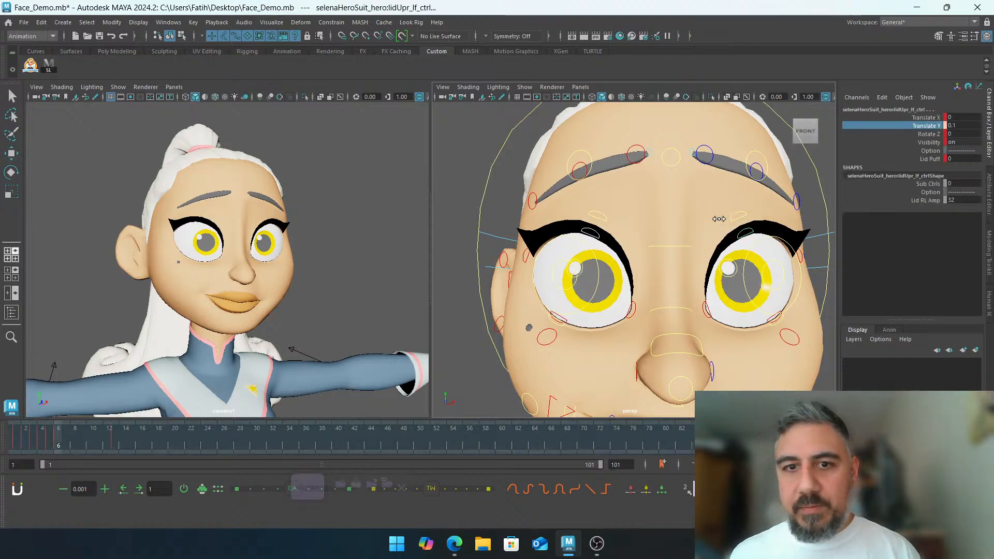
{"action": "middle_click_drag", "start_coordinate": [718, 220], "coordinate": [744, 190]}
{"action": "key", "text": "ctrl+z"}
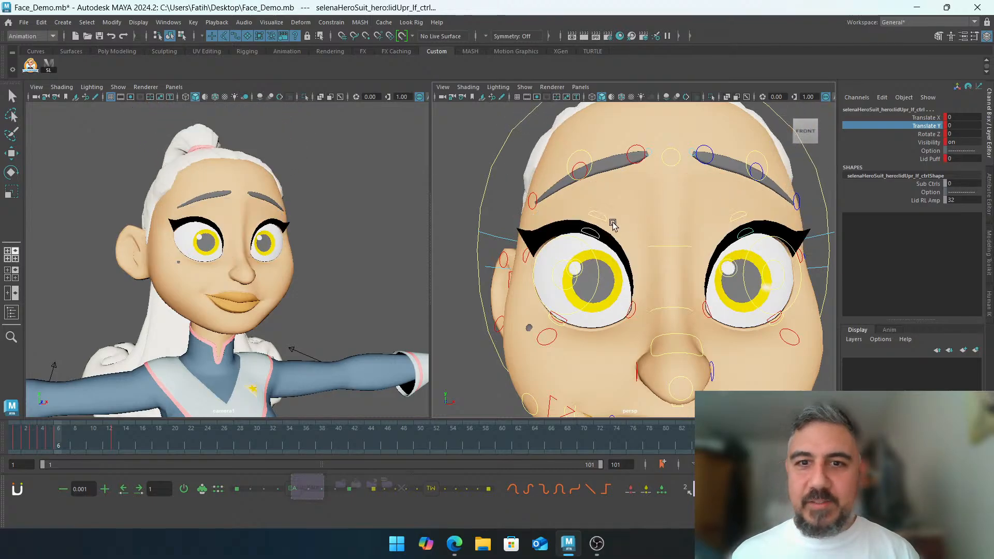
Try lowering both upper eyelid socket controls to -0.2 in Translate Y, and undo the change
{"action": "left_click", "coordinate": [596, 213]}
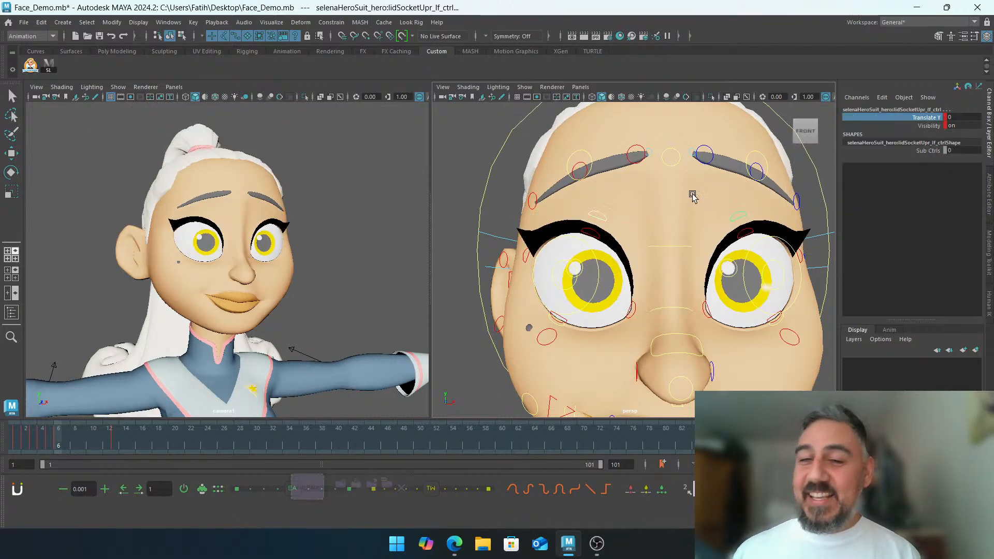
{"action": "mouse_move", "coordinate": [691, 194]}
{"action": "middle_mouse_down"}
{"action": "mouse_move", "coordinate": [700, 194]}
{"action": "mouse_move", "coordinate": [689, 194]}
{"action": "middle_mouse_up"}
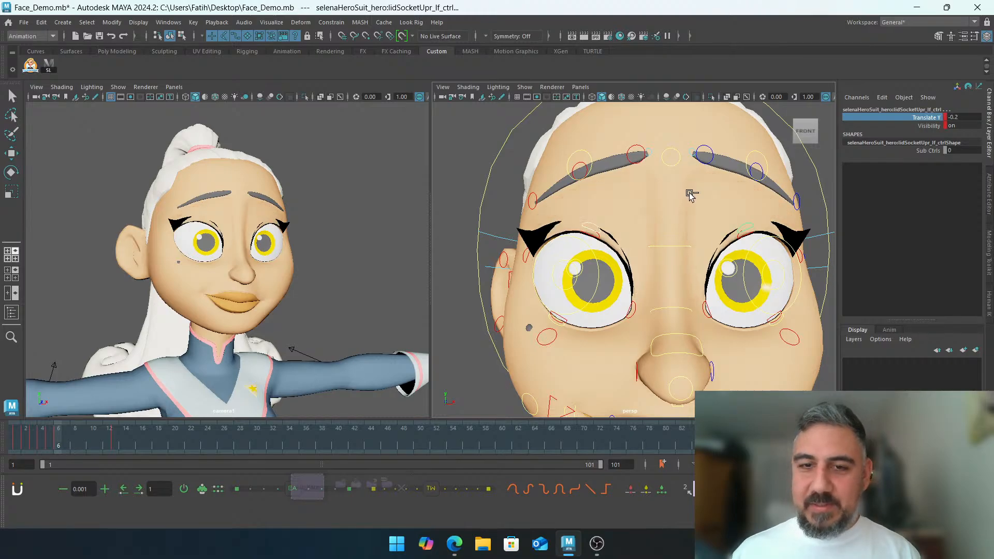
{"action": "key", "text": "ctrl+z"}
{"action": "left_click", "coordinate": [594, 233]}
{"action": "left_click", "coordinate": [739, 215]}
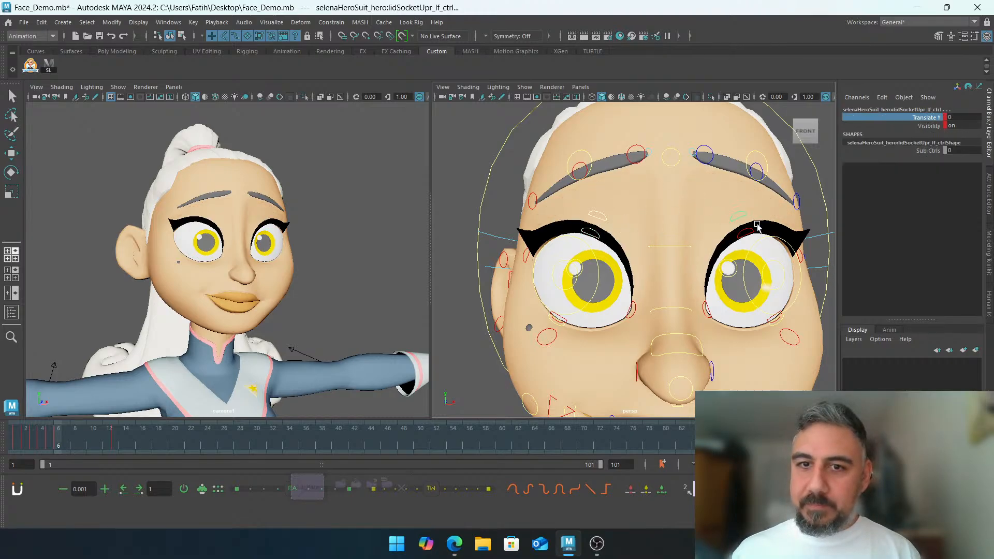
Move both upper eyelid controls to about 0.066 in Translate Y and -0.029 in Translate X
{"action": "left_click", "coordinate": [749, 232]}
{"action": "left_click", "coordinate": [581, 234], "text": "shift"}
{"action": "key", "text": "w"}
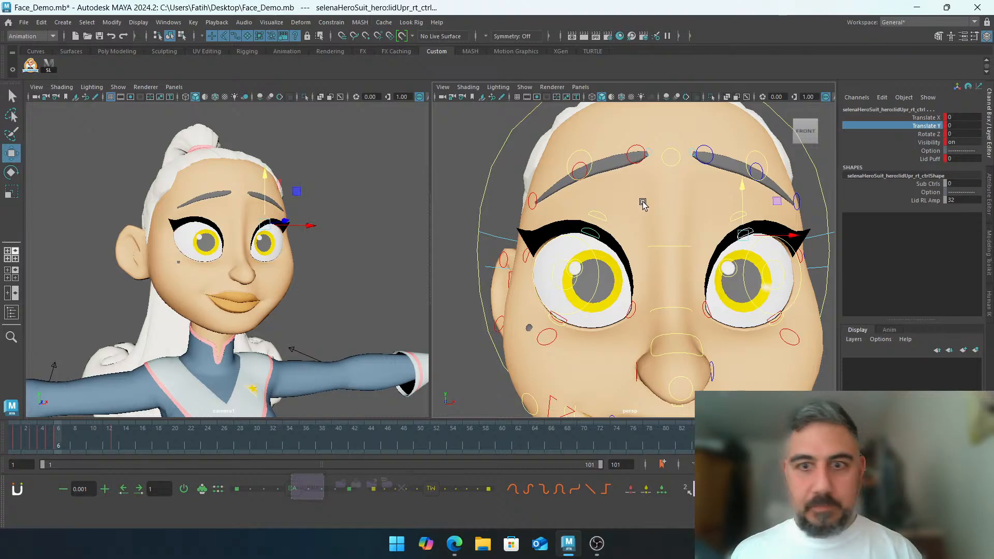
{"action": "left_click_drag", "start_coordinate": [745, 187], "coordinate": [744, 184]}
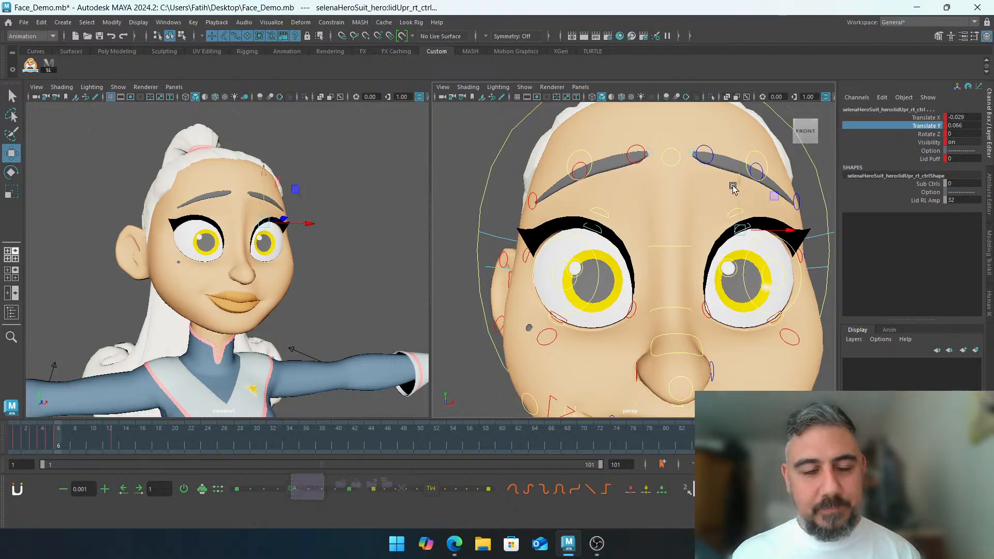
Lower the character's right eyebrow control to about 0.076 in Translate Y and rotate it to about -33.4 in Rotate Z
{"action": "middle_click_drag", "start_coordinate": [635, 284], "coordinate": [622, 179], "text": "alt"}
{"action": "right_click_drag", "start_coordinate": [679, 227], "coordinate": [614, 245], "text": "alt"}
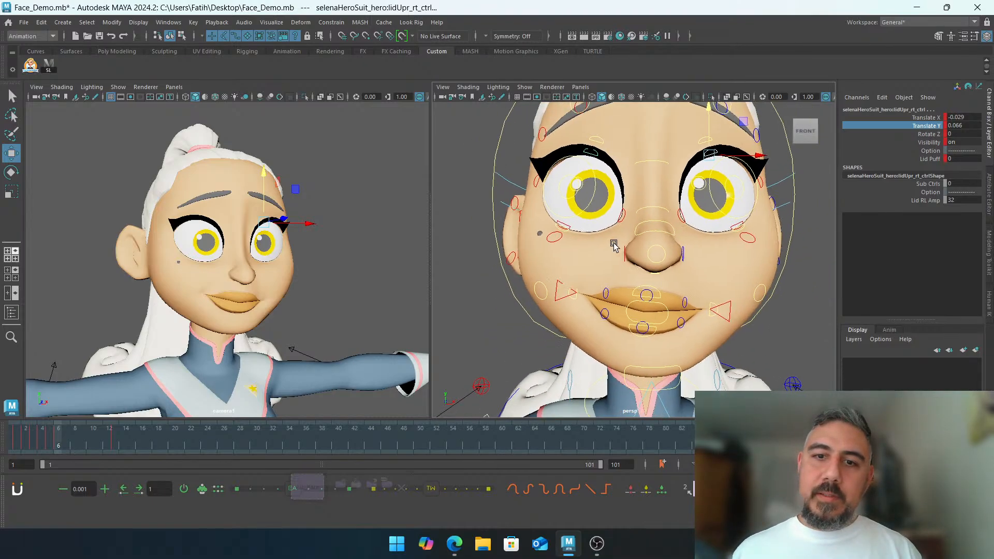
{"action": "middle_click_drag", "start_coordinate": [614, 246], "coordinate": [603, 191], "text": "alt"}
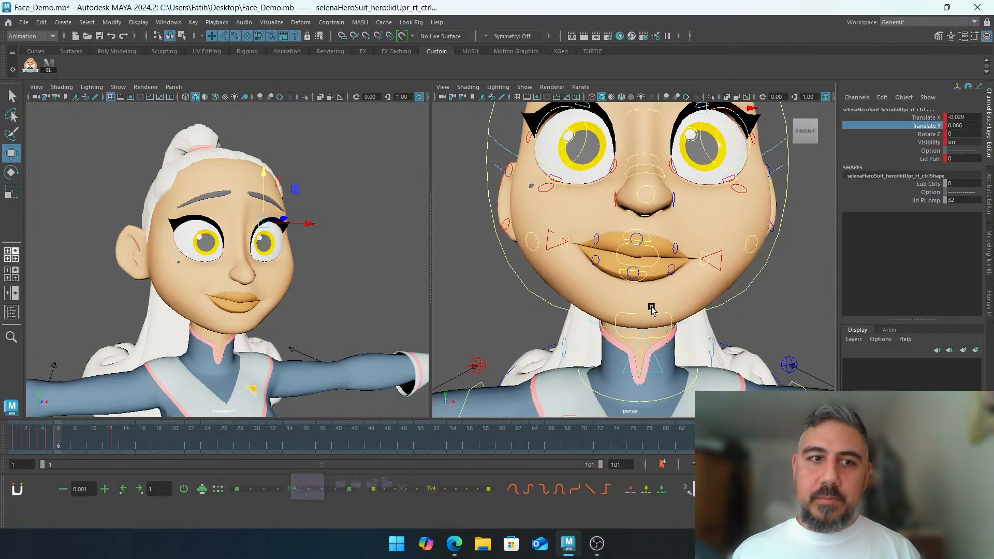
{"action": "middle_click_drag", "start_coordinate": [650, 220], "coordinate": [674, 271], "text": "alt"}
{"action": "left_click", "coordinate": [628, 133]}
{"action": "middle_click_drag", "start_coordinate": [628, 132], "coordinate": [618, 177], "text": "alt"}
{"action": "middle_click_drag", "start_coordinate": [607, 130], "coordinate": [606, 140]}
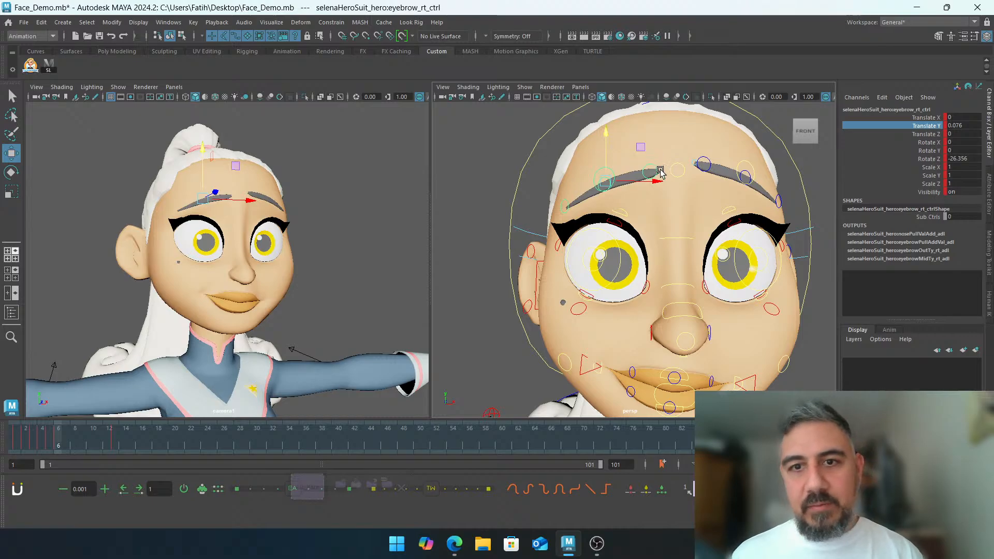
{"action": "key", "text": "e"}
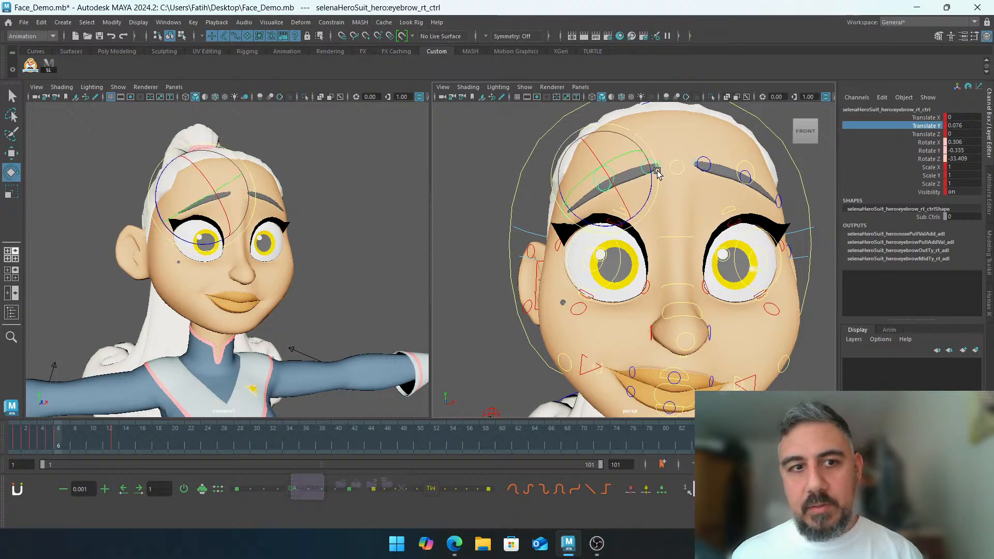
{"action": "left_click", "coordinate": [487, 165]}
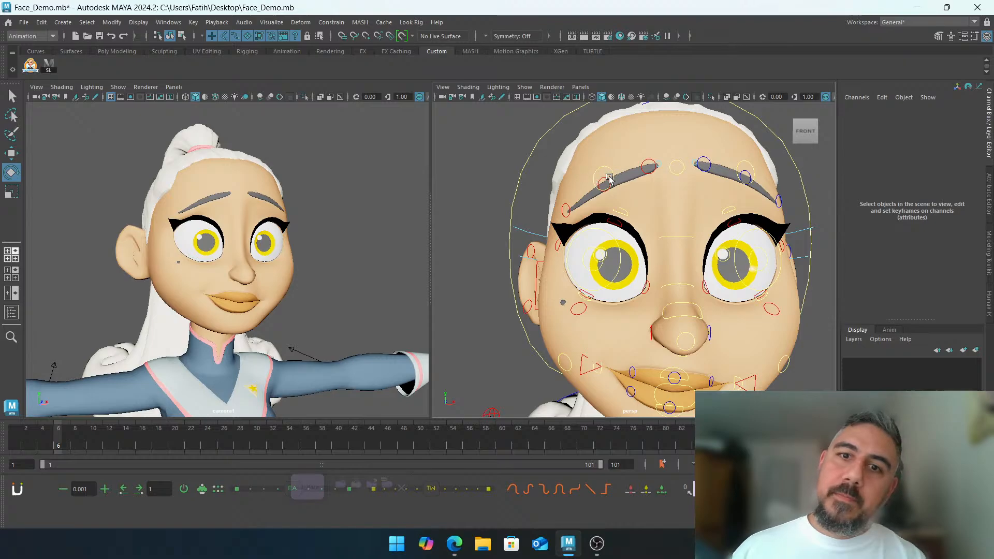
Rotate the character's right inner eyebrow control slightly to refine the inner end of the brow
{"action": "left_click", "coordinate": [609, 179]}
{"action": "left_click", "coordinate": [659, 157]}
{"action": "left_click", "coordinate": [655, 159]}
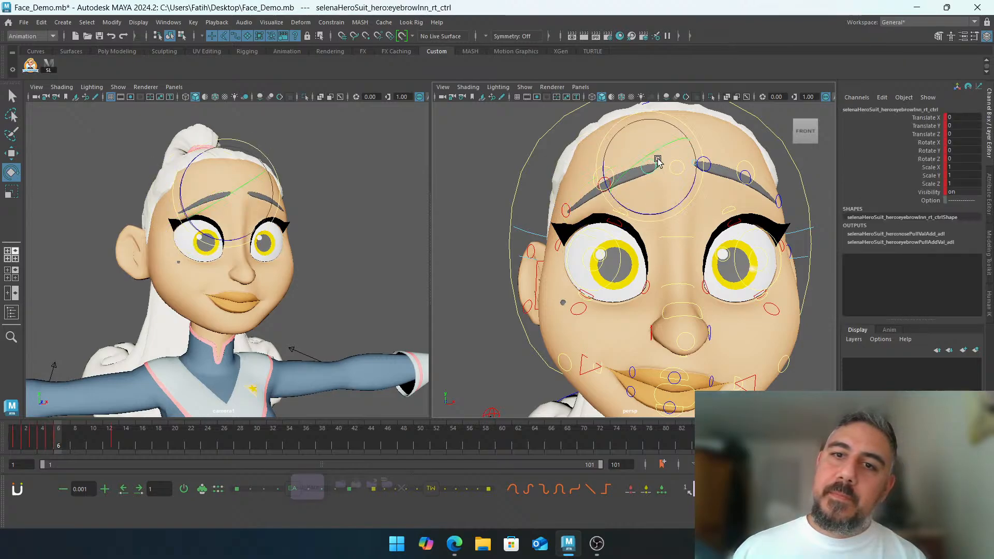
{"action": "mouse_move", "coordinate": [694, 170]}
{"action": "left_mouse_down"}
{"action": "mouse_move", "coordinate": [686, 153]}
{"action": "mouse_move", "coordinate": [694, 176]}
{"action": "left_mouse_up"}
{"action": "left_click", "coordinate": [481, 203]}
Pull the character's left lip corner root control outward to about 0.095 in Translate X, undoing the extra upward move
{"action": "scroll", "coordinate": [625, 221], "scroll_direction": "up", "scroll_amount": 8}
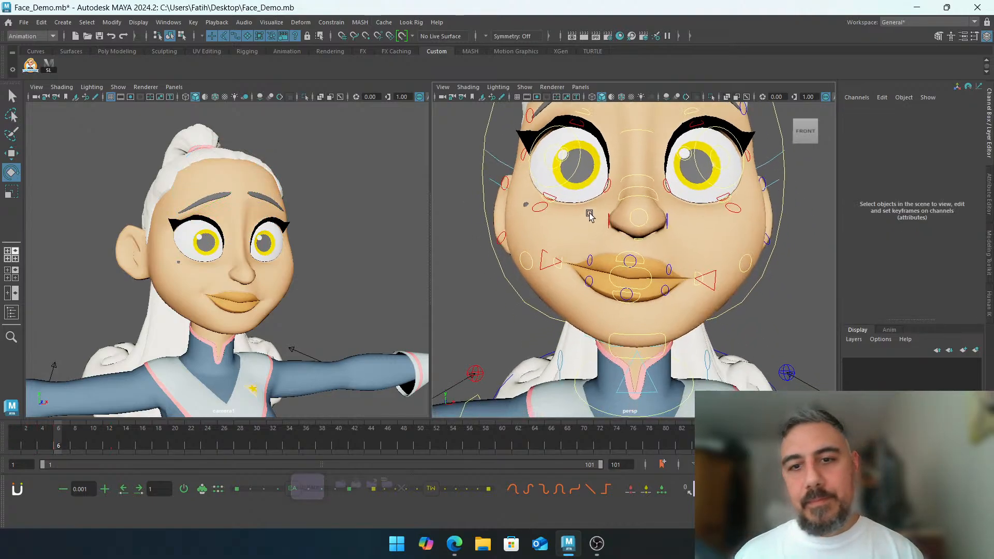
{"action": "left_click", "coordinate": [685, 265]}
{"action": "key", "text": "w"}
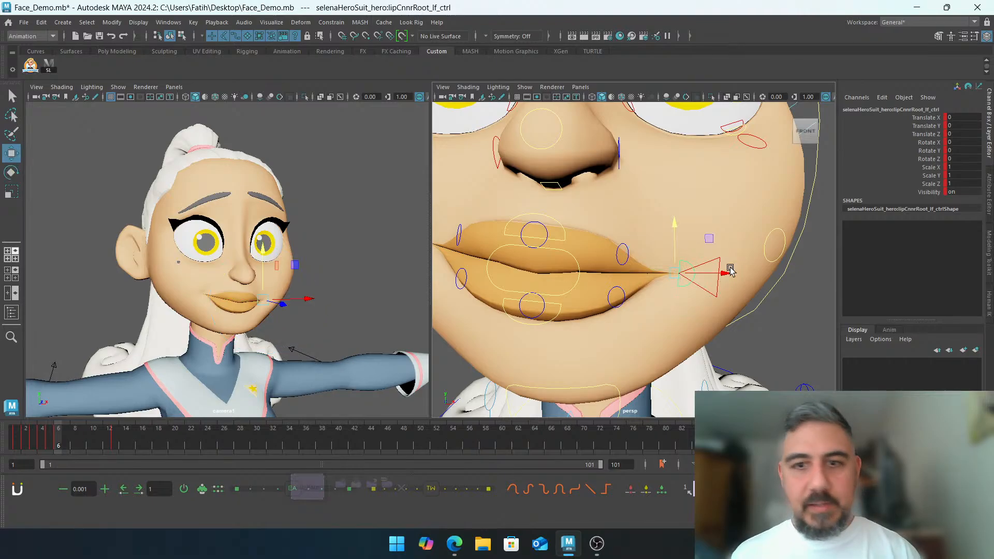
{"action": "middle_click_drag", "start_coordinate": [724, 275], "coordinate": [729, 269]}
{"action": "mouse_move", "coordinate": [686, 231]}
{"action": "middle_mouse_down"}
{"action": "mouse_move", "coordinate": [681, 215]}
{"action": "mouse_move", "coordinate": [686, 222]}
{"action": "middle_mouse_up"}
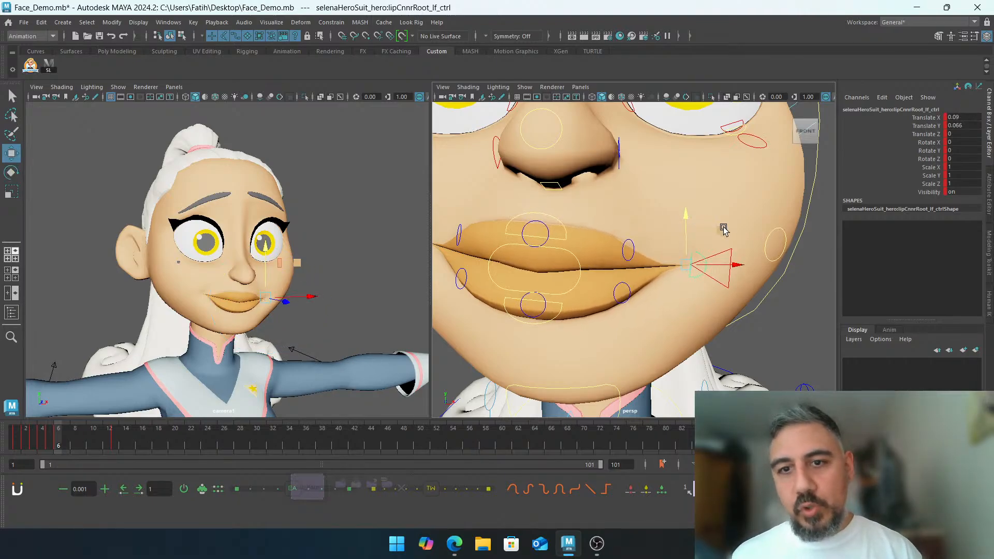
{"action": "key", "text": "ctrl+z"}
Try rotating the character's left lip corner root control by about 10 degrees in Rotate Z, and undo it
{"action": "key", "text": "e"}
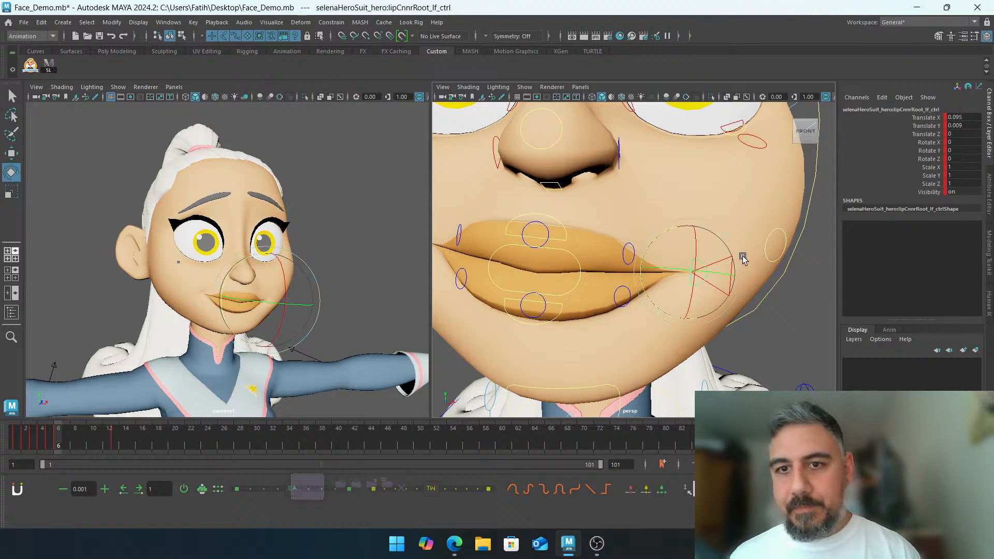
{"action": "left_click_drag", "start_coordinate": [743, 258], "coordinate": [739, 243]}
{"action": "key", "text": "w"}
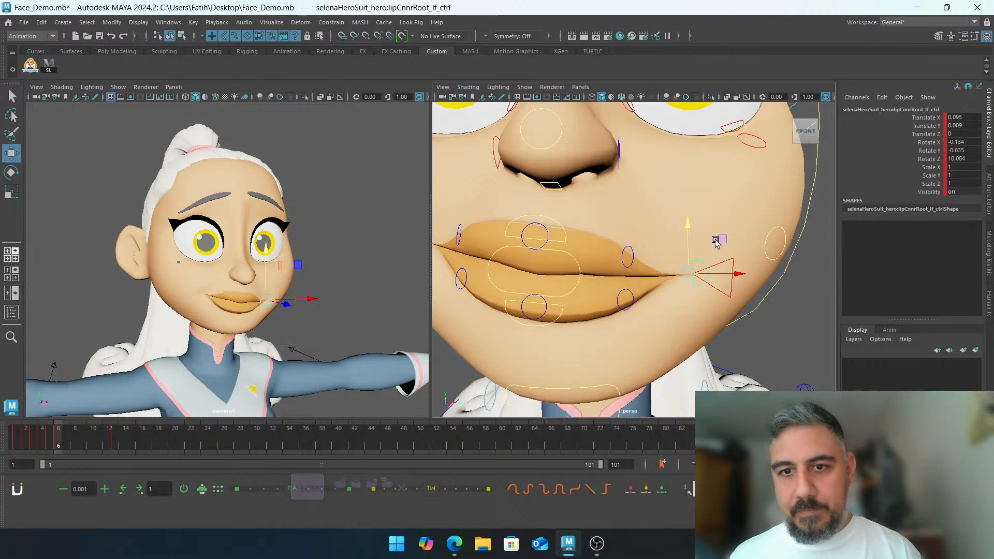
{"action": "key", "text": "ctrl+z"}
Move the character's left mouth corner control to about 0.387 in Translate X and 0.129 in Translate Y
{"action": "left_click", "coordinate": [732, 261]}
{"action": "left_click_drag", "start_coordinate": [686, 230], "coordinate": [705, 220]}
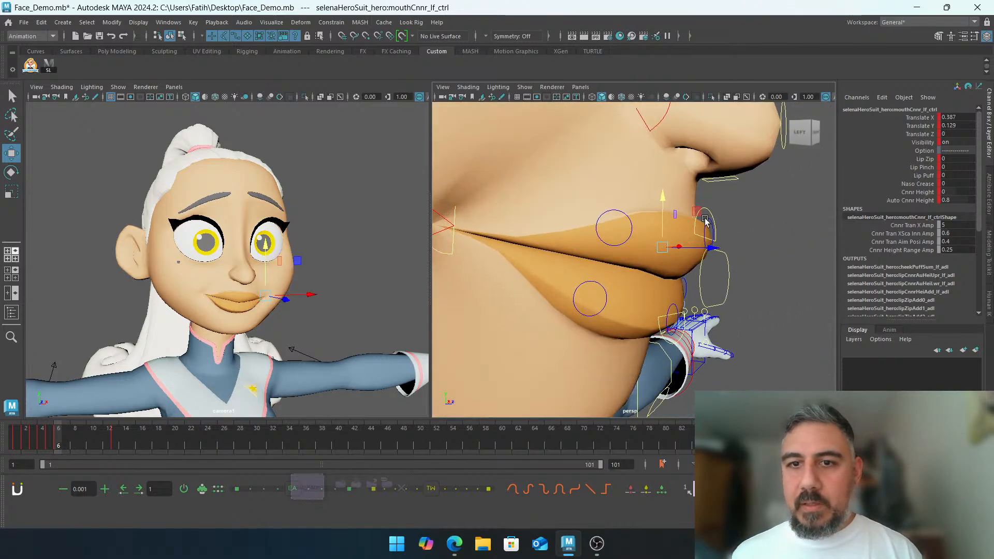
Try changing the Mouth U value of the main mouth control while viewing the lips from the side, and undo it
{"action": "left_click", "coordinate": [729, 256]}
{"action": "left_click", "coordinate": [928, 208]}
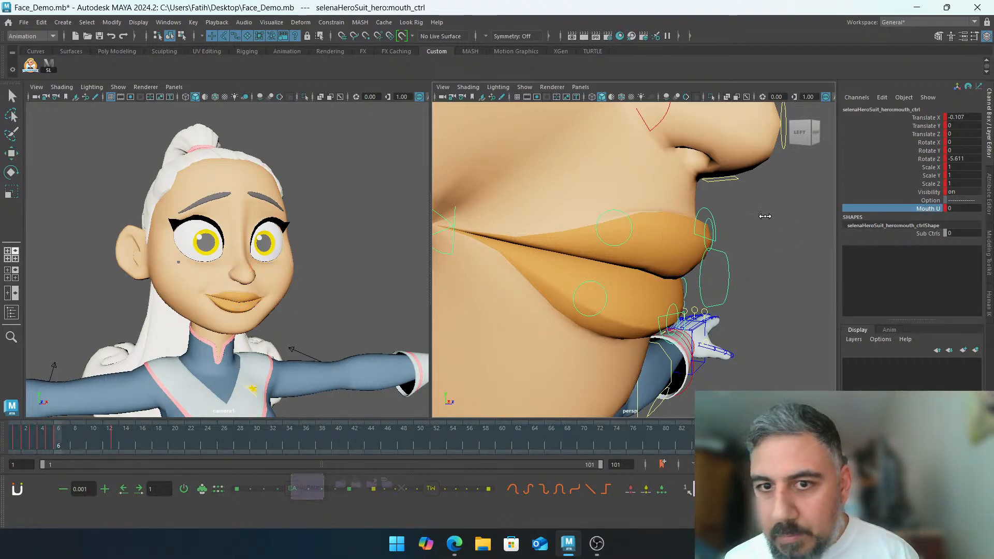
{"action": "middle_click_drag", "start_coordinate": [765, 216], "coordinate": [726, 221]}
{"action": "key", "text": "ctrl+z"}
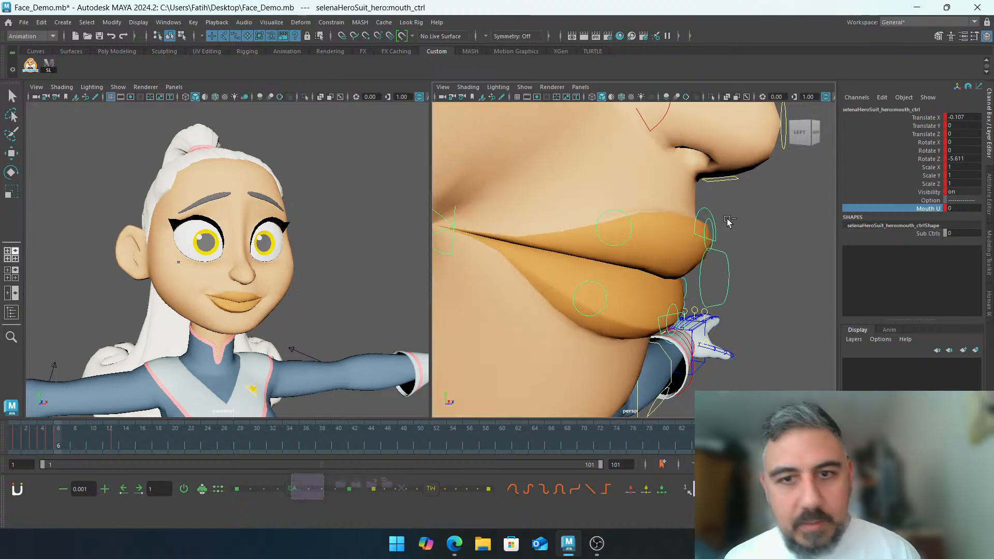
Open the jaw slightly by rotating the jaw control to about 4.2 in Rotate X
{"action": "right_click_drag", "start_coordinate": [758, 222], "coordinate": [705, 219], "text": "alt"}
{"action": "middle_click_drag", "start_coordinate": [705, 219], "coordinate": [761, 246], "text": "alt"}
{"action": "left_click_drag", "start_coordinate": [761, 246], "coordinate": [649, 239], "text": "alt"}
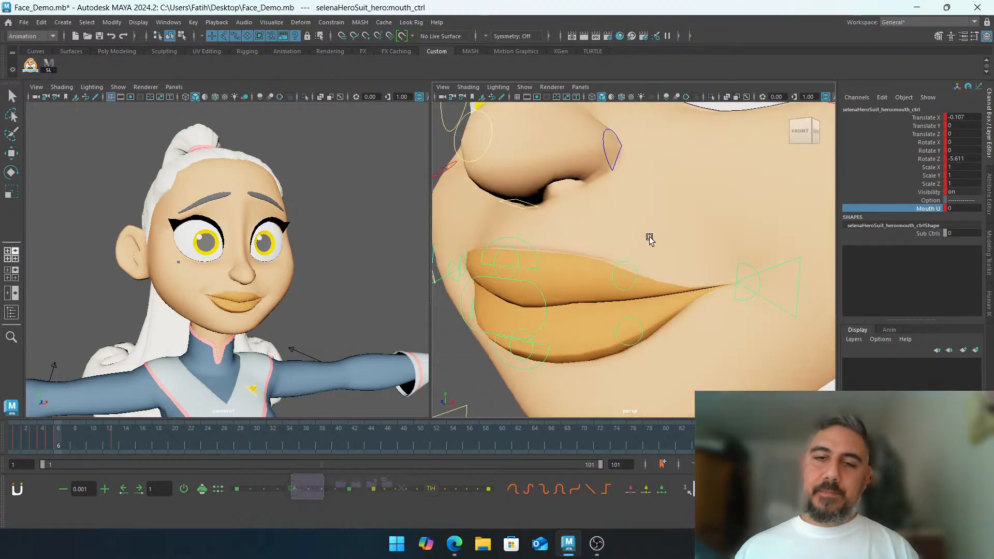
{"action": "right_click_drag", "start_coordinate": [649, 239], "coordinate": [555, 229], "text": "alt"}
{"action": "middle_click_drag", "start_coordinate": [555, 228], "coordinate": [627, 222], "text": "alt"}
{"action": "left_click", "coordinate": [645, 288]}
{"action": "key", "text": "w"}
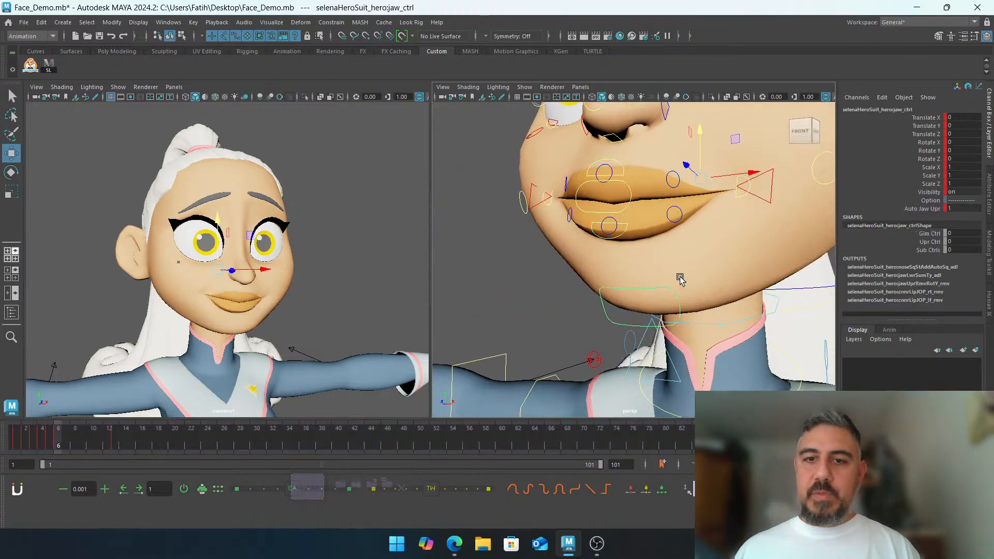
{"action": "right_click_drag", "start_coordinate": [681, 280], "coordinate": [598, 221], "text": "alt"}
{"action": "key", "text": "e"}
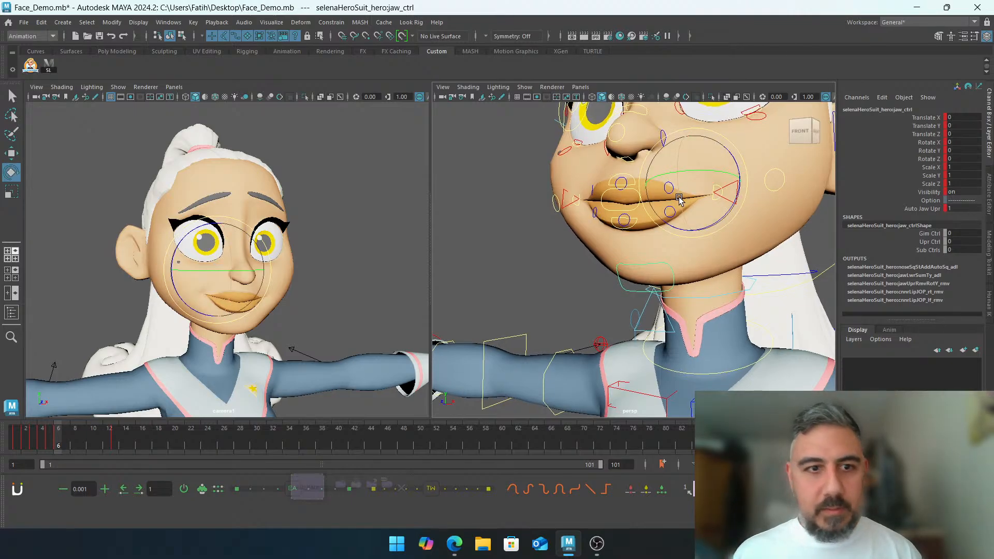
{"action": "left_click_drag", "start_coordinate": [677, 194], "coordinate": [679, 200]}
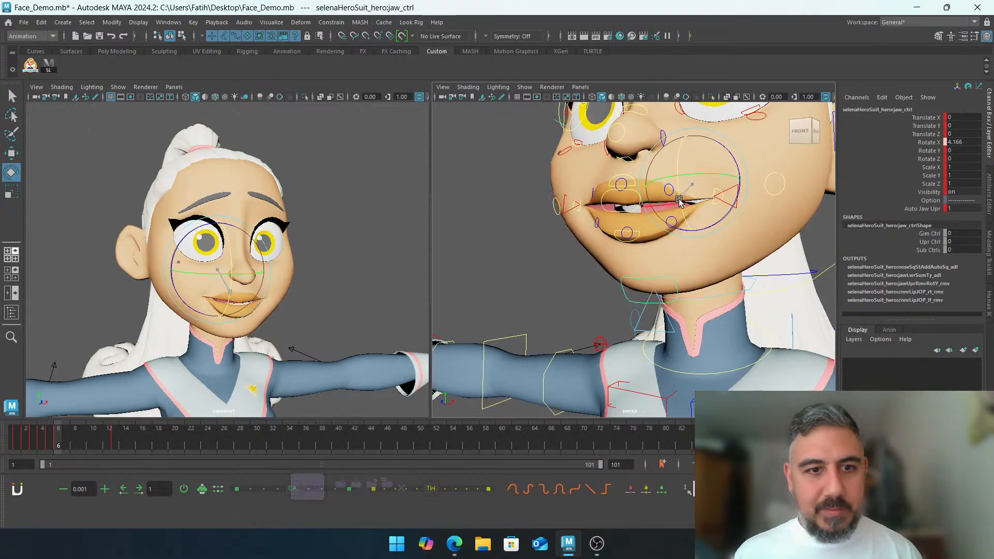
{"action": "left_click", "coordinate": [544, 277]}
{"action": "right_click_drag", "start_coordinate": [614, 258], "coordinate": [577, 232], "text": "alt"}
{"action": "middle_click_drag", "start_coordinate": [576, 232], "coordinate": [567, 247], "text": "alt"}
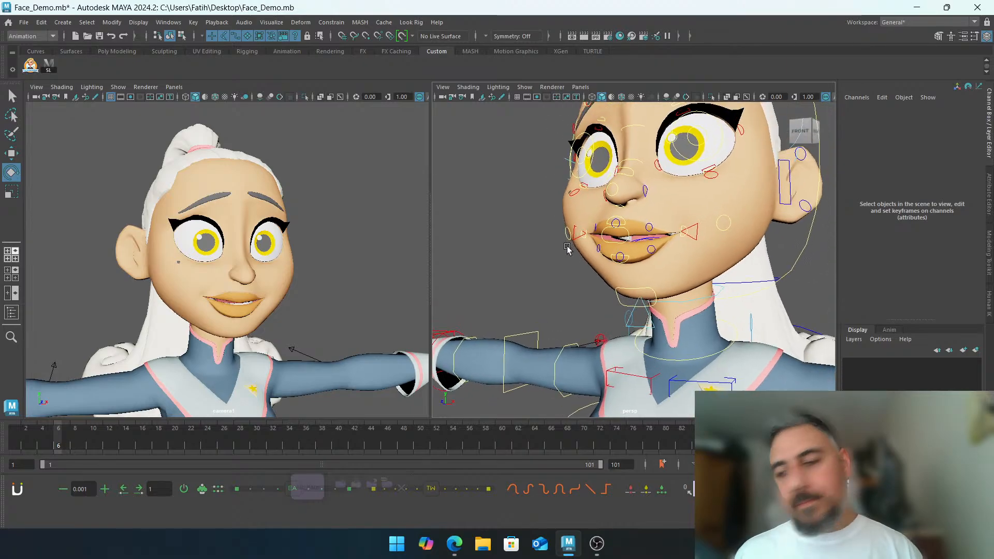
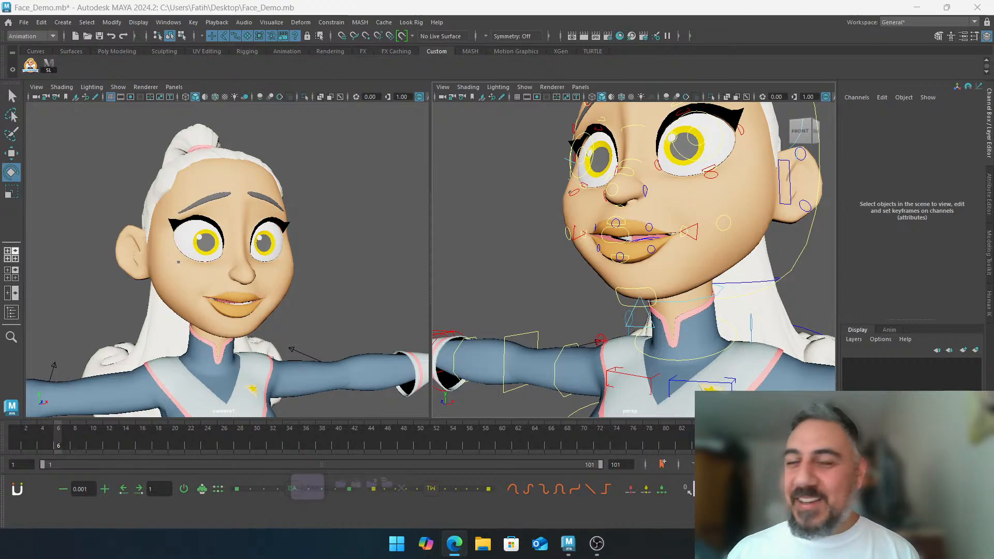
{"action": "left_click", "coordinate": [489, 229]}
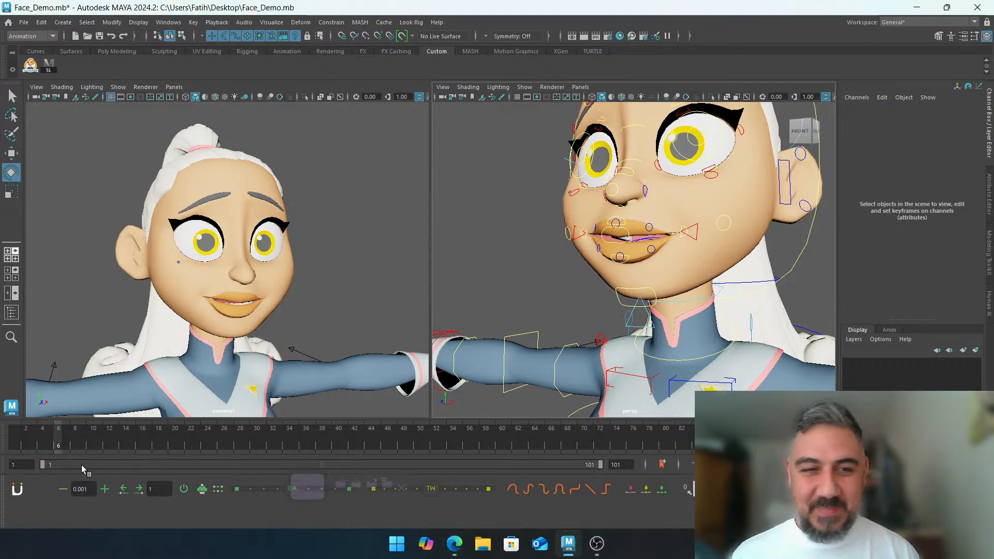
Try changing the Lip Roll of the main upper and lower lip controls together, and undo it
{"action": "left_click_drag", "start_coordinate": [561, 257], "coordinate": [517, 283], "text": "alt"}
{"action": "right_click_drag", "start_coordinate": [517, 283], "coordinate": [570, 274], "text": "alt"}
{"action": "middle_click_drag", "start_coordinate": [570, 274], "coordinate": [676, 263], "text": "alt"}
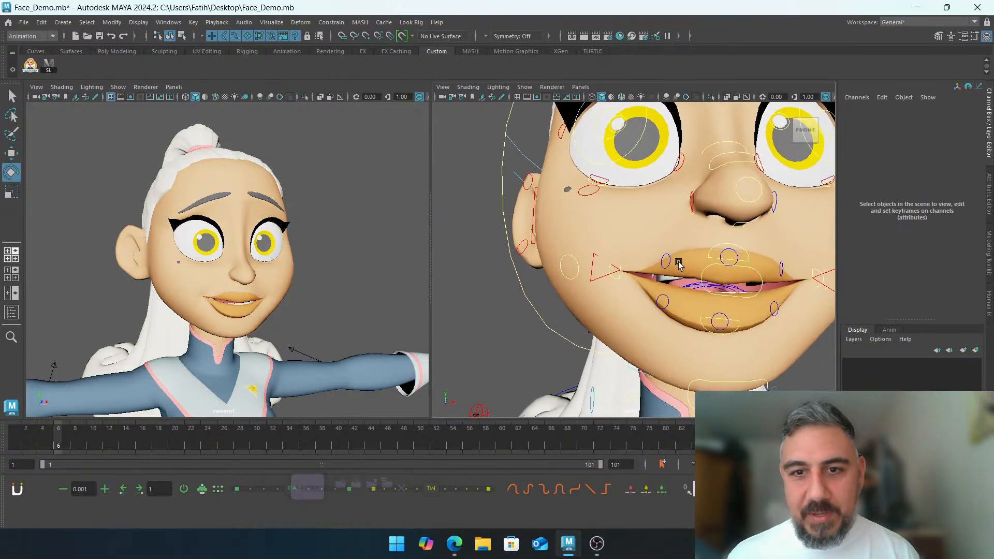
{"action": "left_click_drag", "start_coordinate": [677, 262], "coordinate": [678, 314], "text": "alt"}
{"action": "left_click", "coordinate": [656, 288]}
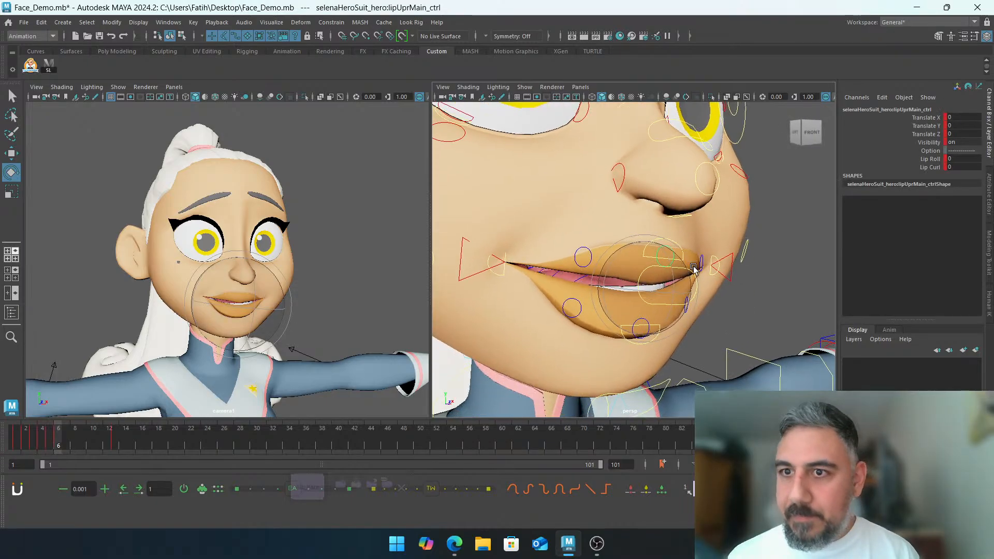
{"action": "left_click", "coordinate": [673, 322]}
{"action": "key", "text": "w"}
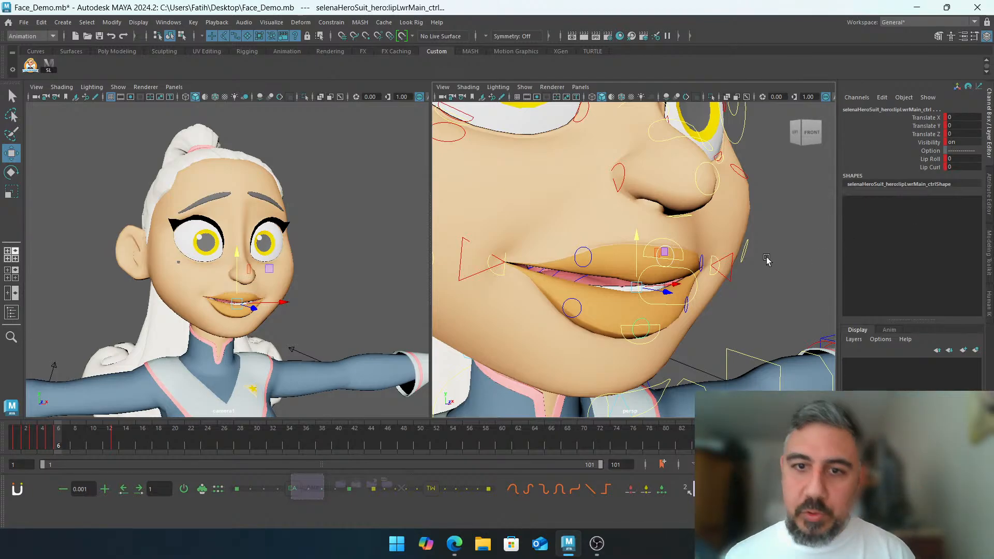
{"action": "left_click", "coordinate": [919, 160]}
{"action": "middle_click_drag", "start_coordinate": [750, 184], "coordinate": [571, 193]}
{"action": "key", "text": "ctrl+z"}
Try changing the Lip Curl of the main upper lip control while viewing the lips from the side, and undo it
{"action": "left_click_drag", "start_coordinate": [639, 271], "coordinate": [783, 242], "text": "alt"}
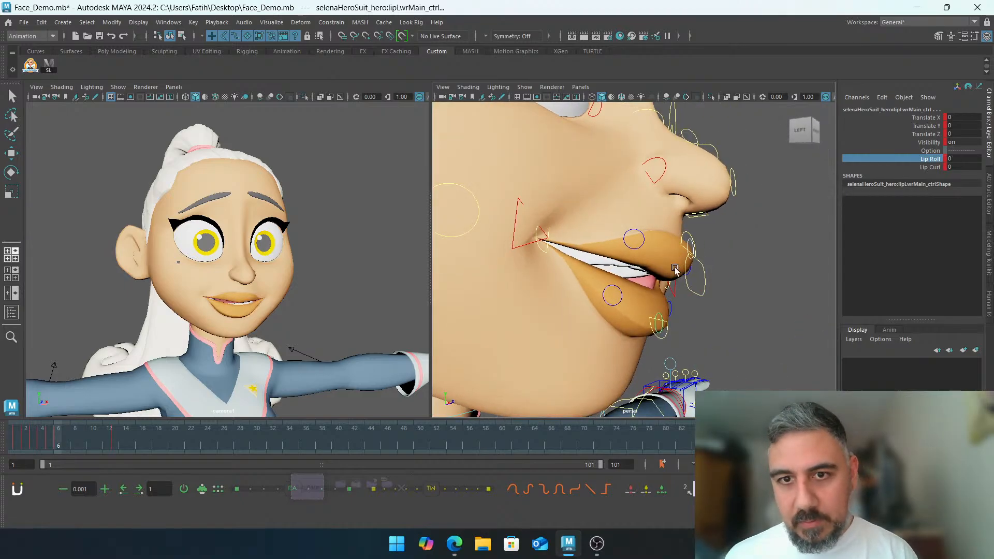
{"action": "left_click", "coordinate": [783, 242]}
{"action": "left_click_drag", "start_coordinate": [710, 257], "coordinate": [673, 249], "text": "alt"}
{"action": "left_click", "coordinate": [679, 243]}
{"action": "left_click_drag", "start_coordinate": [760, 221], "coordinate": [792, 224], "text": "alt"}
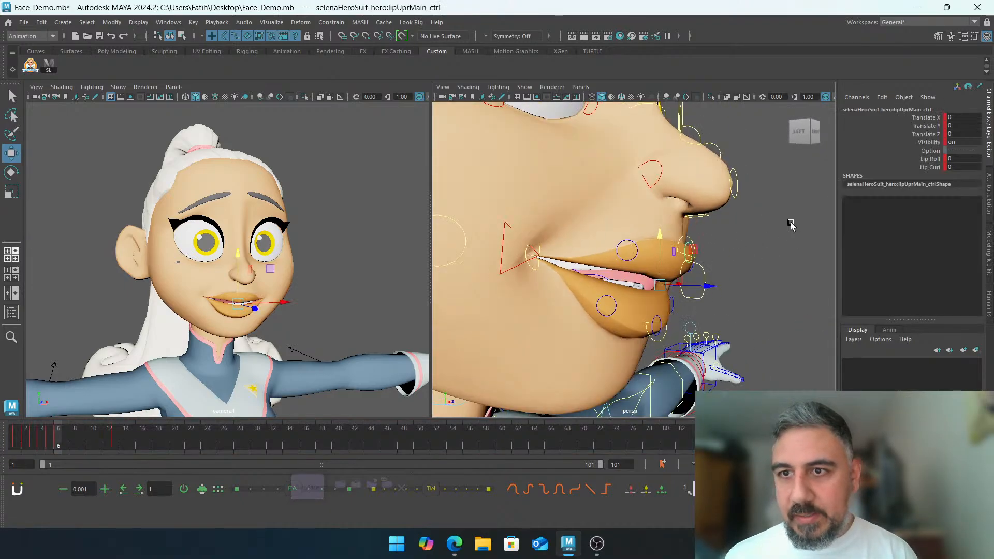
{"action": "left_click", "coordinate": [930, 167]}
{"action": "middle_click_drag", "start_coordinate": [777, 208], "coordinate": [653, 209]}
{"action": "key", "text": "ctrl+z"}
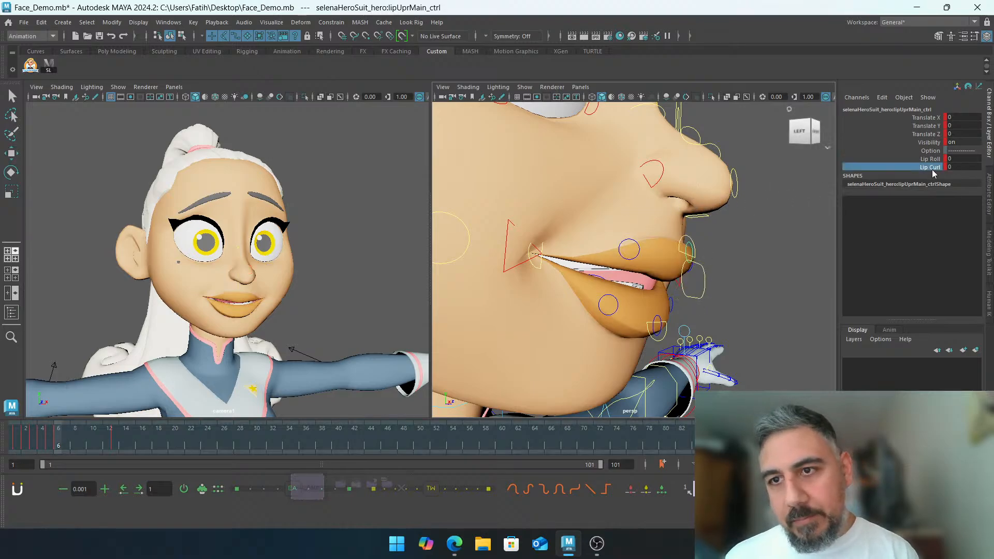
Set the Lip Roll of the main upper lip control to -36
{"action": "left_click", "coordinate": [918, 159]}
{"action": "middle_click_drag", "start_coordinate": [756, 197], "coordinate": [568, 189]}
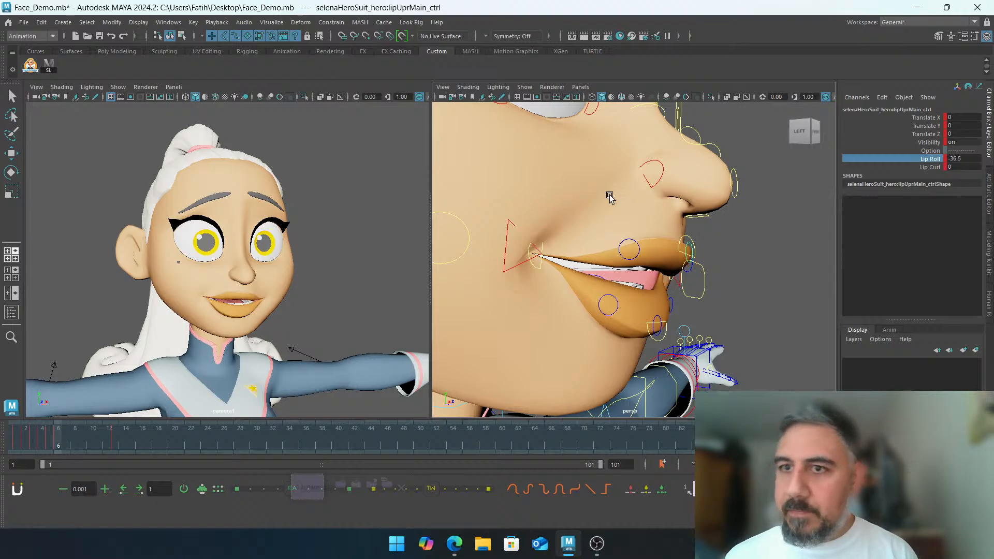
{"action": "left_click_drag", "start_coordinate": [717, 251], "coordinate": [511, 230], "text": "alt"}
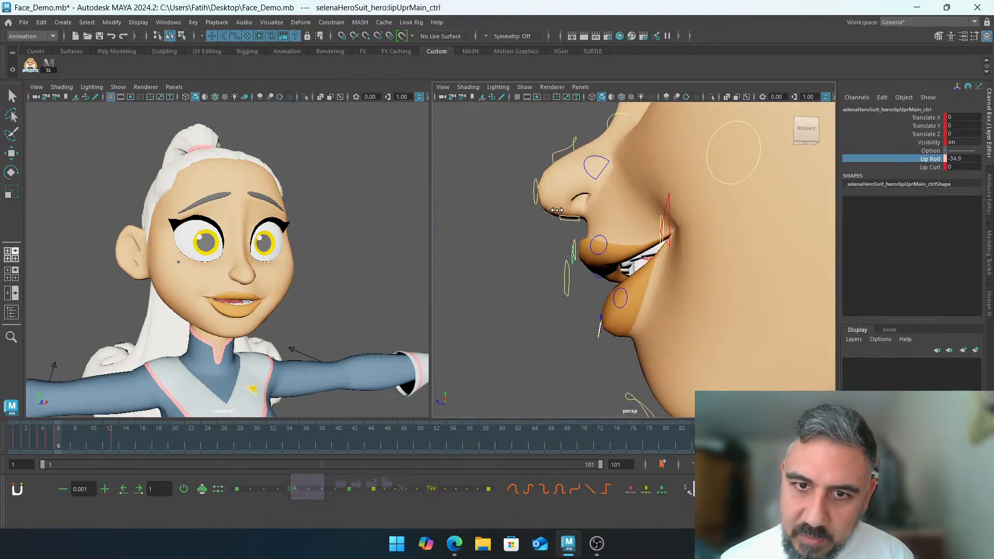
{"action": "key", "text": "ctrl+z"}
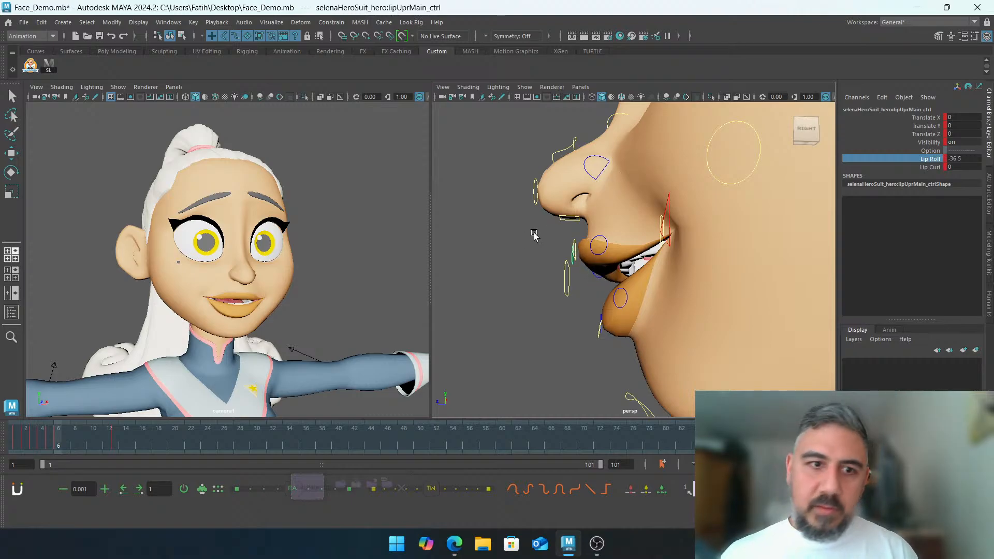
{"action": "left_click_drag", "start_coordinate": [536, 247], "coordinate": [665, 250], "text": "alt"}
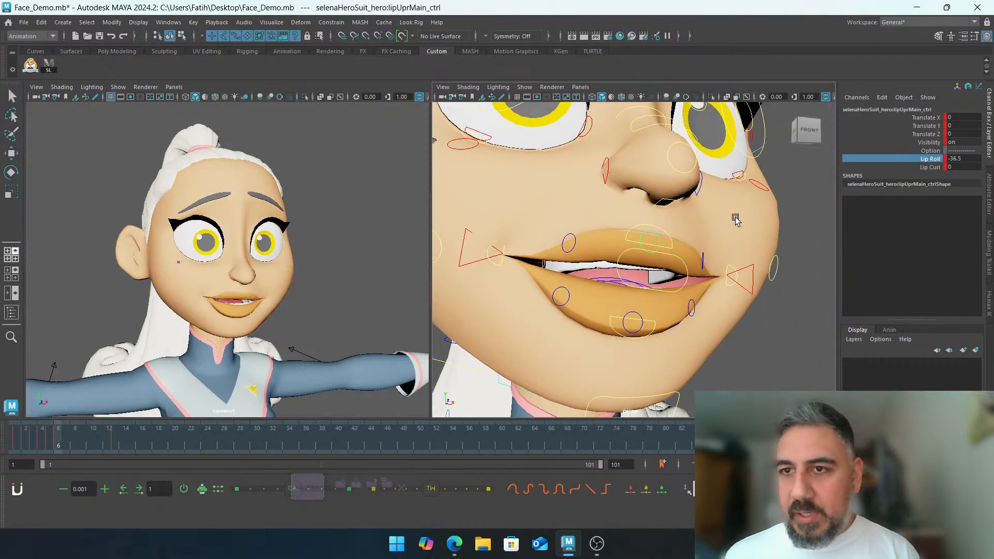
{"action": "double_click", "coordinate": [962, 159]}
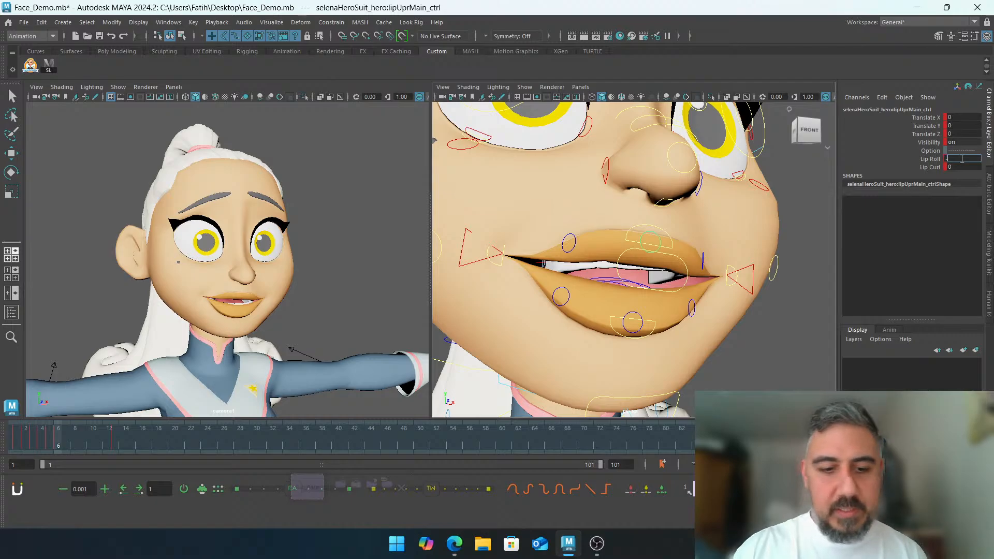
{"action": "type", "text": "-36"}
{"action": "key", "text": "Return"}
Set the Lip Roll of the main lower lip control to -36
{"action": "left_click", "coordinate": [629, 313]}
{"action": "key", "text": "w"}
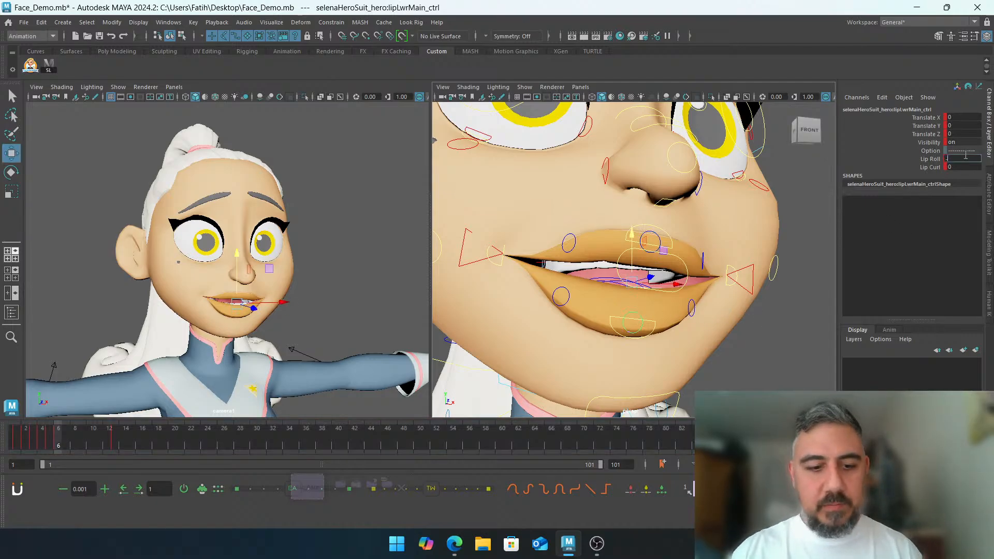
{"action": "type", "text": "-36"}
{"action": "key", "text": "Return"}
{"action": "left_click", "coordinate": [773, 338]}
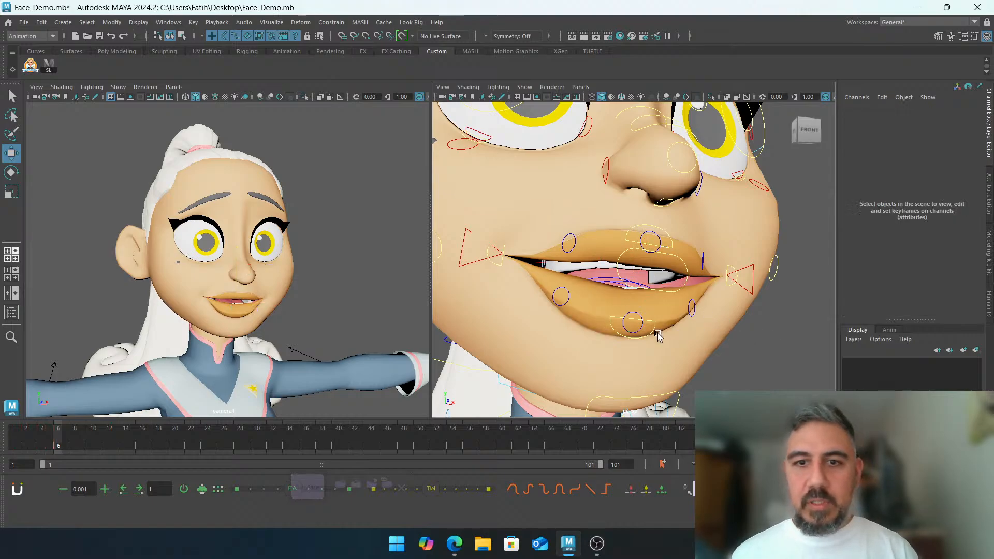
Close the jaw by setting the jaw control's Rotate X to 0
{"action": "left_click_drag", "start_coordinate": [533, 340], "coordinate": [489, 342], "text": "alt"}
{"action": "middle_click_drag", "start_coordinate": [489, 342], "coordinate": [552, 293], "text": "alt"}
{"action": "left_click", "coordinate": [677, 328]}
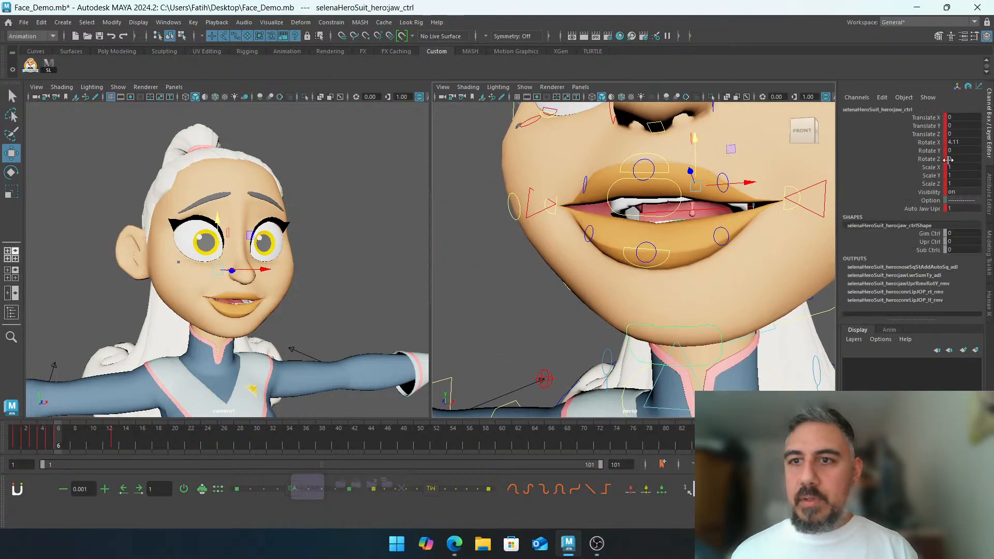
{"action": "left_click", "coordinate": [955, 143]}
{"action": "type", "text": "0"}
{"action": "key", "text": "Return"}
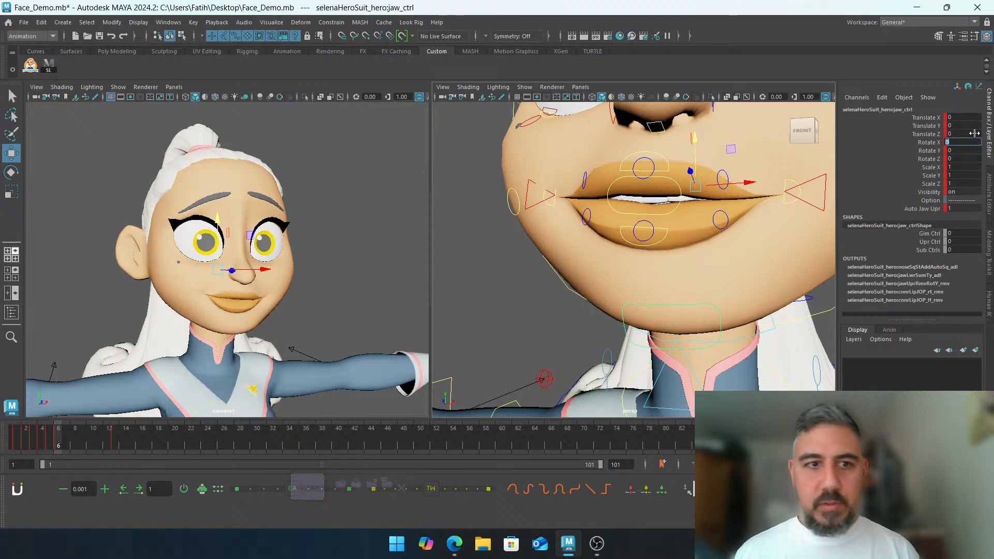
Pull the character's right mouth corner control up and outward to about 0.559 in Translate X and 0.31 in Translate Y
{"action": "middle_click_drag", "start_coordinate": [559, 187], "coordinate": [554, 261], "text": "alt"}
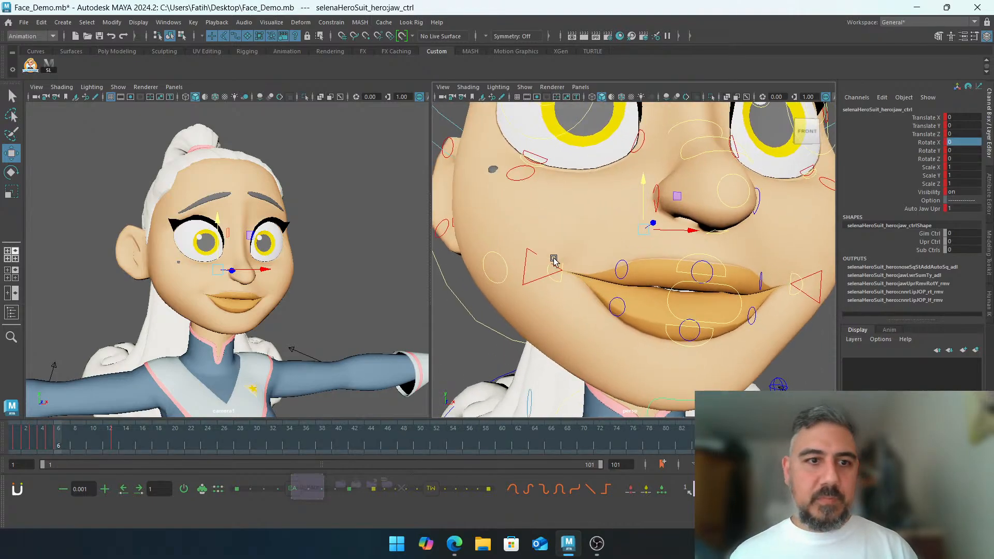
{"action": "scroll", "coordinate": [592, 205], "scroll_direction": "up", "scroll_amount": 2}
{"action": "middle_click_drag", "start_coordinate": [591, 205], "coordinate": [622, 200], "text": "alt"}
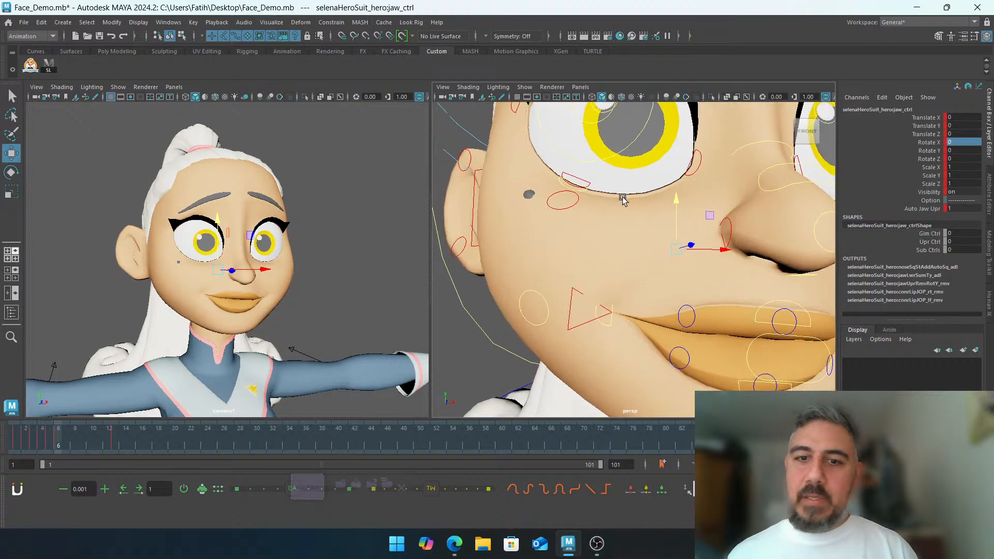
{"action": "left_click", "coordinate": [583, 280]}
{"action": "left_click", "coordinate": [579, 290]}
{"action": "left_click_drag", "start_coordinate": [614, 262], "coordinate": [631, 220]}
{"action": "left_click", "coordinate": [299, 310]}
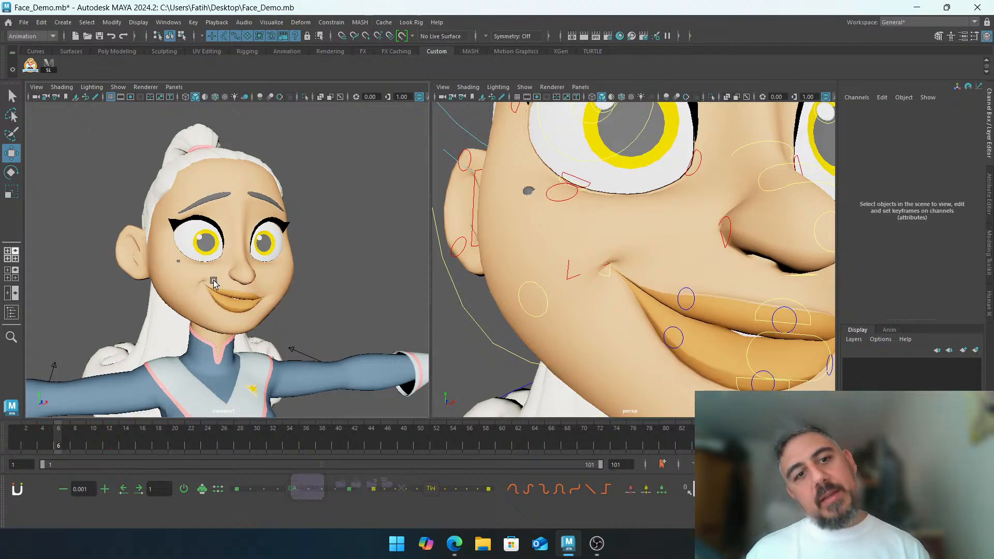
{"action": "left_click", "coordinate": [566, 276]}
{"action": "left_click_drag", "start_coordinate": [660, 264], "coordinate": [648, 264]}
{"action": "middle_click_drag", "start_coordinate": [714, 284], "coordinate": [643, 251], "text": "alt"}
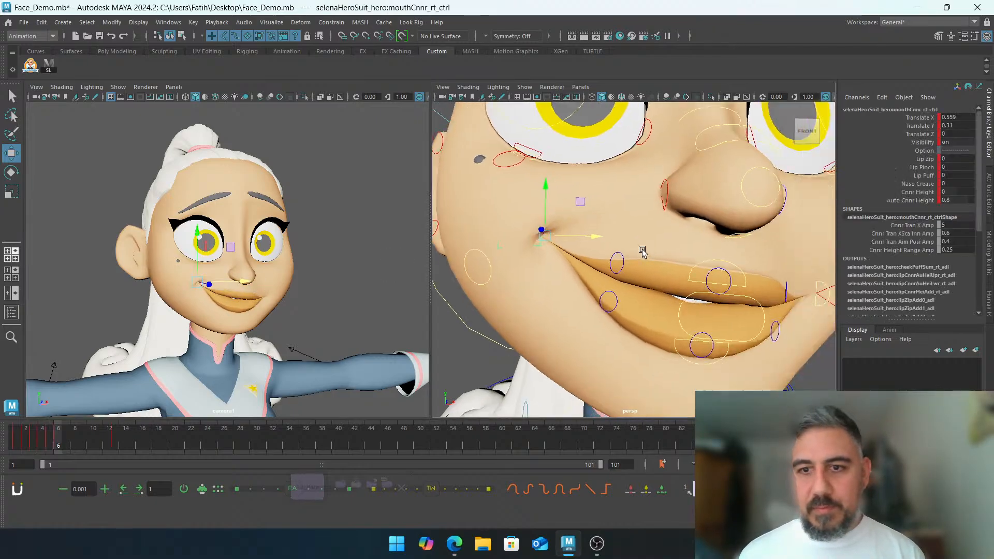
Lower the main upper lip control to about 0.006 in Translate X and -0.065 in Translate Y to close the lips
{"action": "left_click", "coordinate": [708, 289]}
{"action": "left_click_drag", "start_coordinate": [704, 275], "coordinate": [701, 285]}
{"action": "middle_click_drag", "start_coordinate": [704, 286], "coordinate": [606, 255], "text": "alt"}
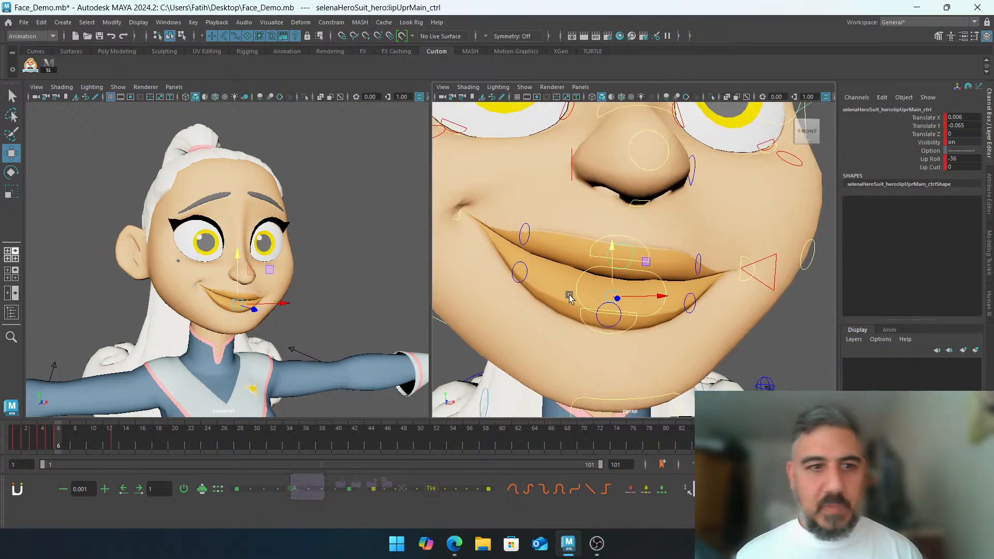
{"action": "left_click", "coordinate": [333, 278]}
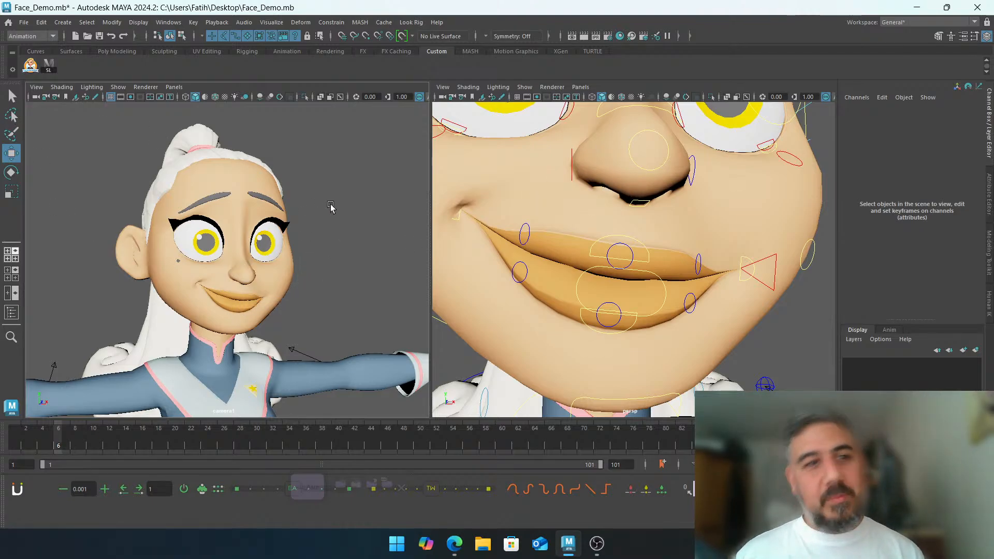
Save the scene
{"action": "left_click_drag", "start_coordinate": [135, 177], "coordinate": [378, 339]}
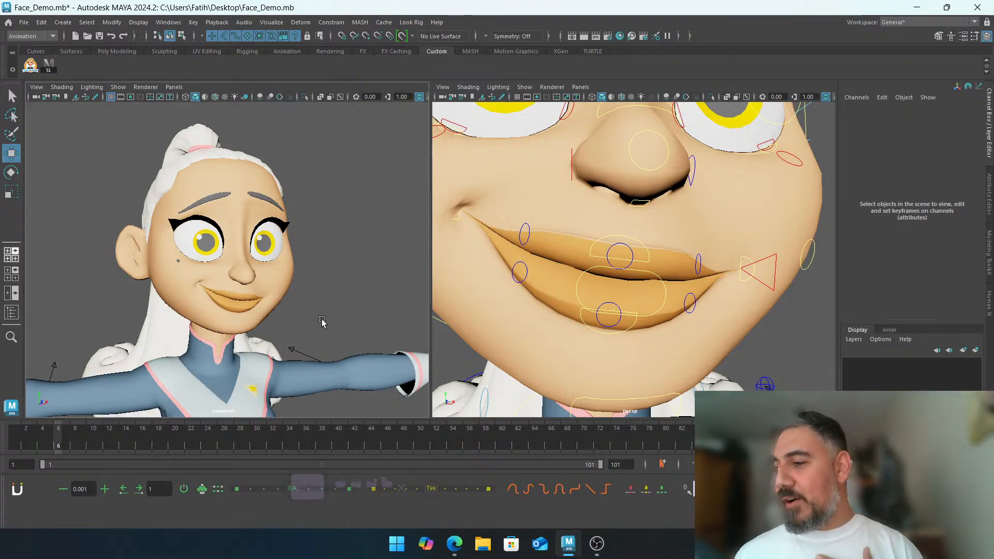
{"action": "left_click", "coordinate": [100, 37]}
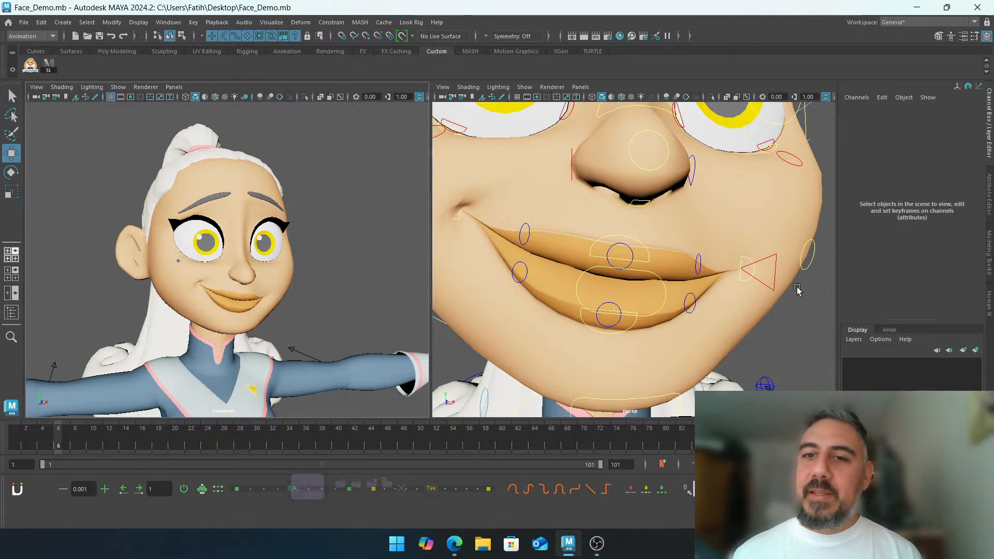
Move the character's left lip corner root control to about 0.154 in Translate X and 0.042 in Translate Y
{"action": "left_click", "coordinate": [699, 259]}
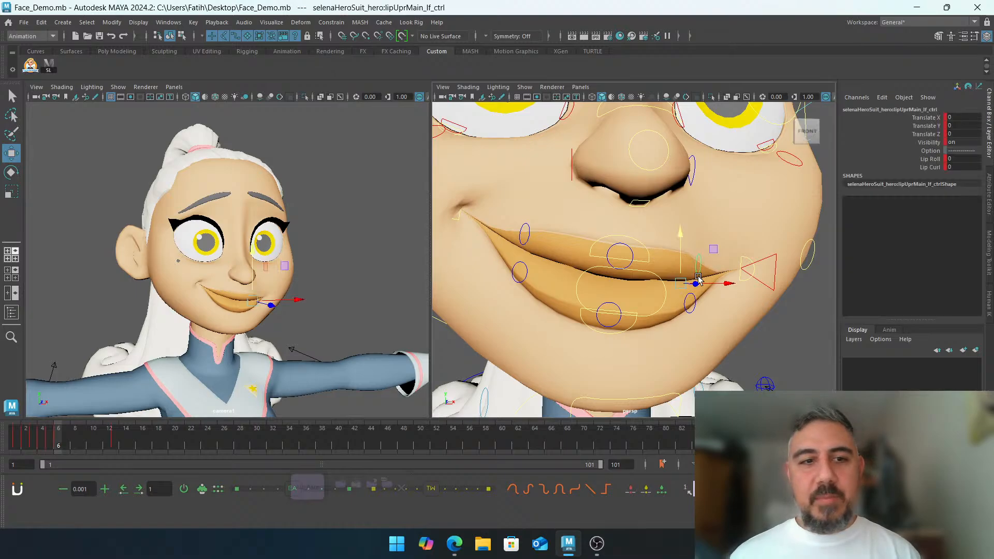
{"action": "left_click_drag", "start_coordinate": [700, 262], "coordinate": [677, 257], "text": "alt"}
{"action": "left_click_drag", "start_coordinate": [679, 223], "coordinate": [609, 227]}
{"action": "left_click", "coordinate": [609, 220]}
{"action": "left_click", "coordinate": [762, 235]}
{"action": "left_click_drag", "start_coordinate": [753, 203], "coordinate": [751, 191]}
{"action": "left_click_drag", "start_coordinate": [802, 234], "coordinate": [807, 229]}
{"action": "left_click_drag", "start_coordinate": [759, 189], "coordinate": [738, 206]}
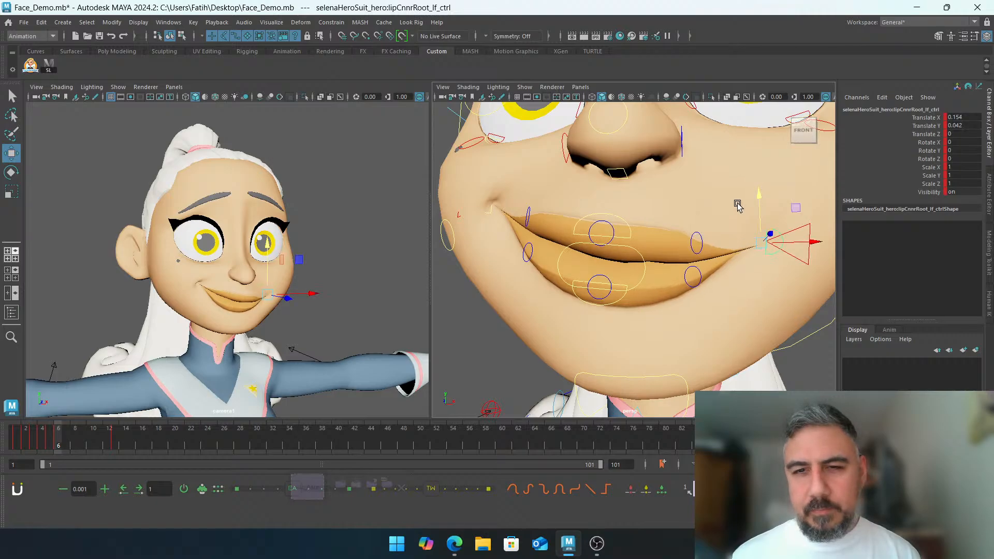
Move the main upper lip control to about 0.008 in Translate X and -0.078 in Translate Y
{"action": "left_click", "coordinate": [600, 275]}
{"action": "left_click_drag", "start_coordinate": [607, 206], "coordinate": [582, 229]}
{"action": "key", "text": "ctrl+z"}
{"action": "left_click", "coordinate": [598, 229]}
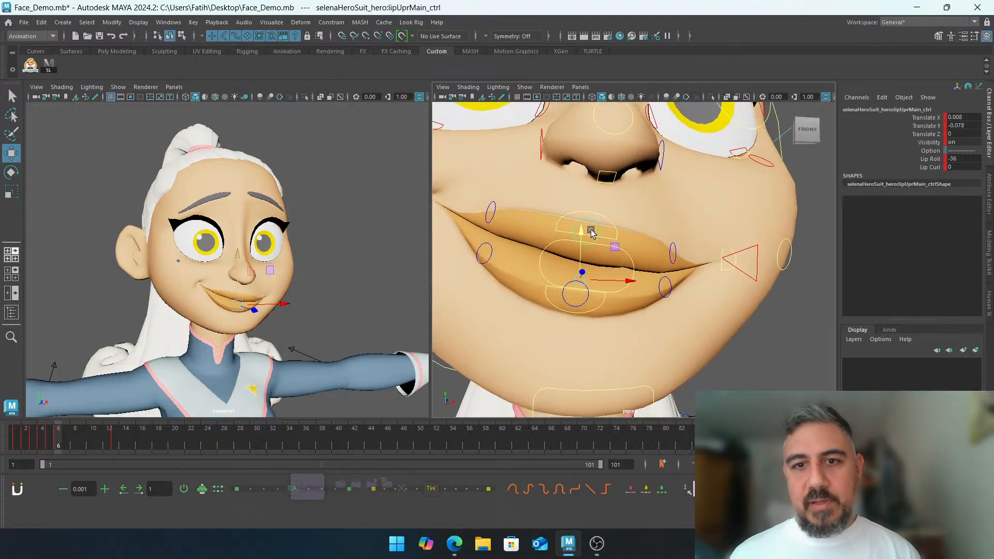
Tilt the upper lip root control to about -1.2 in Rotate X, -1.5 in Rotate Y and 6.9 in Rotate Z
{"action": "key", "text": "e"}
{"action": "left_click", "coordinate": [611, 223]}
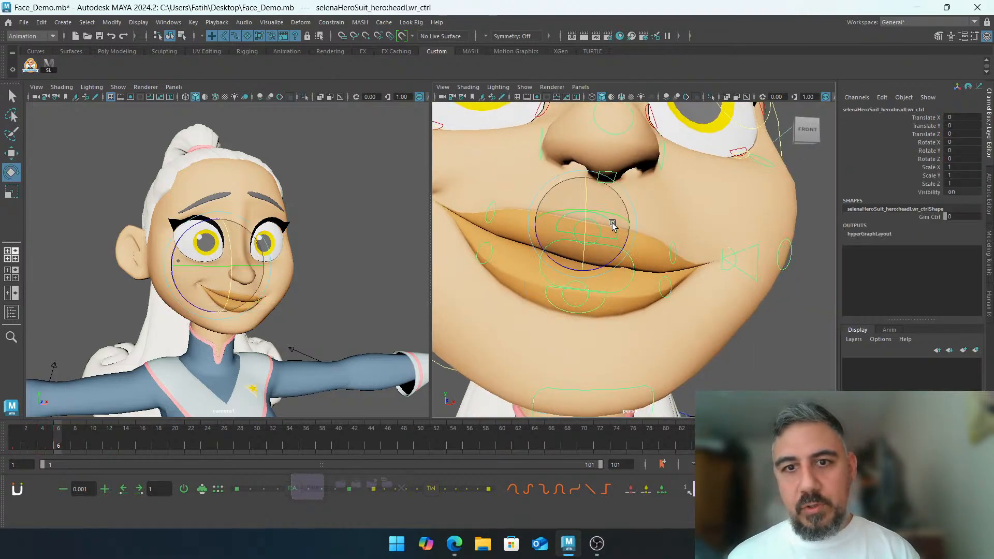
{"action": "left_click", "coordinate": [681, 219]}
{"action": "left_click", "coordinate": [611, 221]}
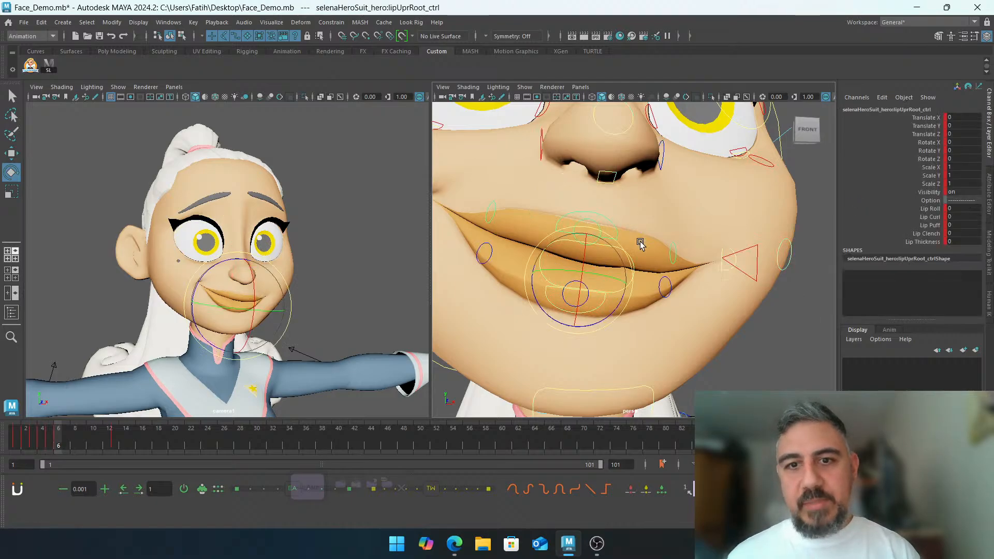
{"action": "left_click_drag", "start_coordinate": [632, 259], "coordinate": [629, 253]}
{"action": "key", "text": "ctrl+z"}
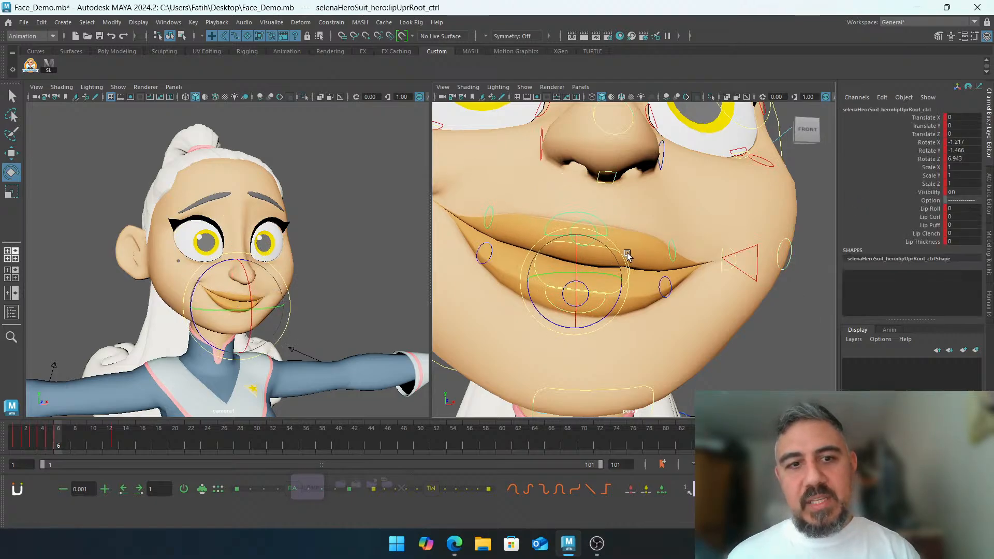
Nudge the character's right upper lip control slightly up and the right lower lip control slightly down
{"action": "left_click", "coordinate": [489, 215]}
{"action": "key", "text": "w"}
{"action": "left_click", "coordinate": [488, 210]}
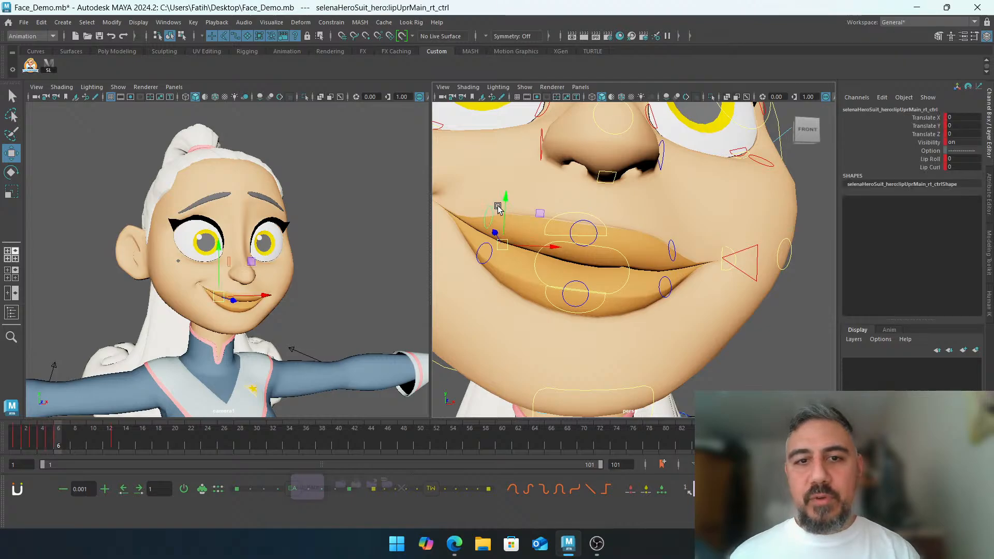
{"action": "left_click_drag", "start_coordinate": [506, 198], "coordinate": [496, 193]}
{"action": "left_click", "coordinate": [485, 244]}
Raise the main upper lip control slightly to about -0.057 in Translate Y
{"action": "left_click", "coordinate": [583, 221]}
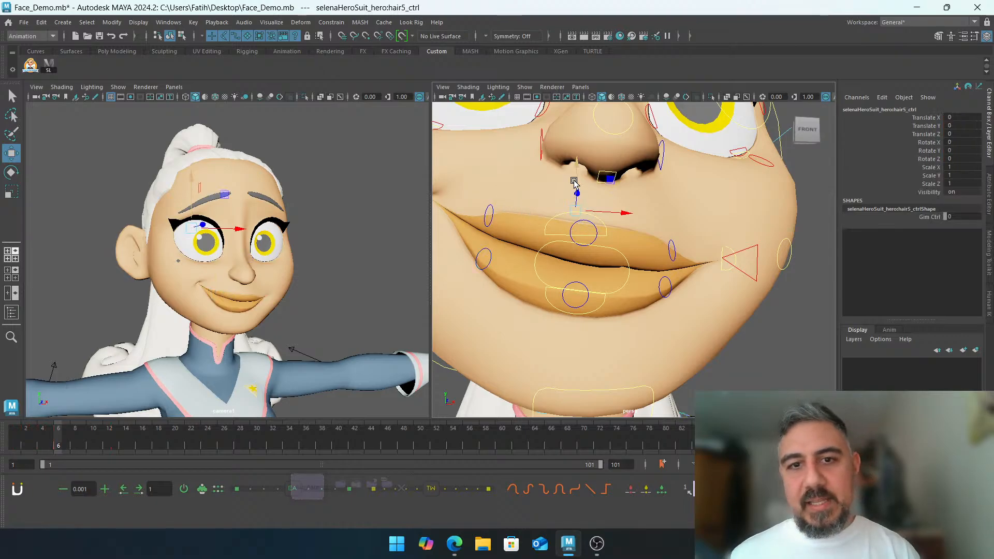
{"action": "left_click", "coordinate": [572, 230]}
{"action": "left_click_drag", "start_coordinate": [581, 232], "coordinate": [580, 229]}
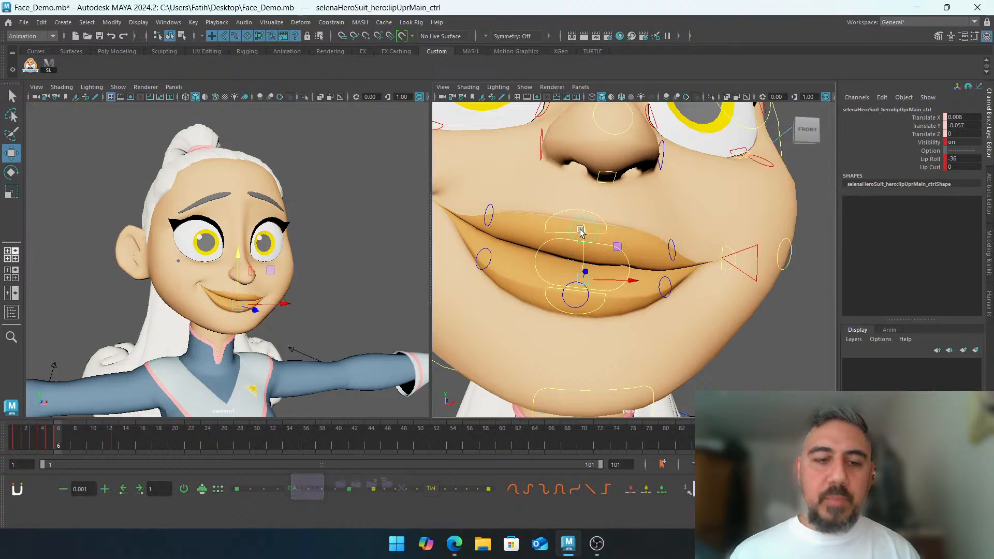
{"action": "key", "text": "e"}
{"action": "left_click", "coordinate": [598, 219]}
{"action": "left_click", "coordinate": [600, 219]}
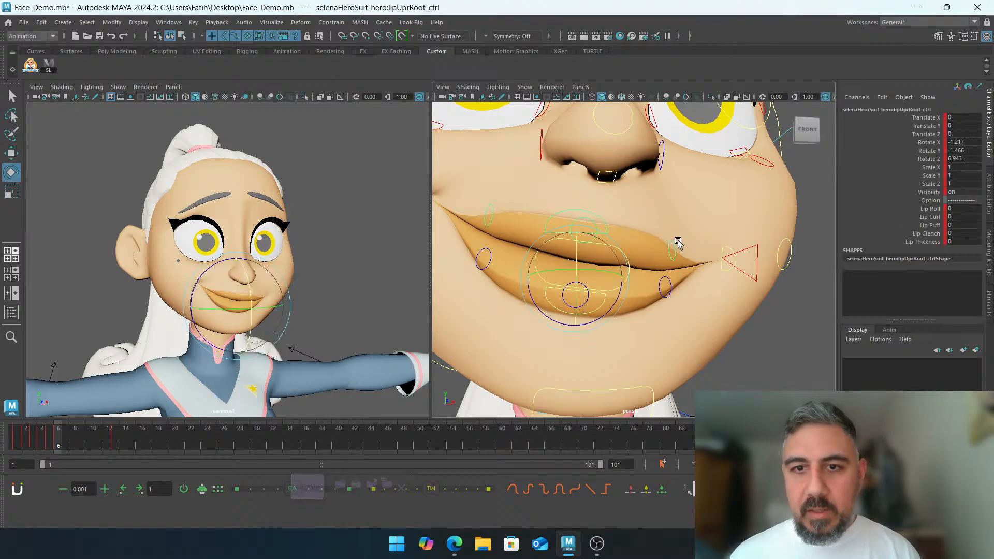
{"action": "left_click", "coordinate": [675, 245]}
Pull the character's left mouth corner control inward to about 0.25 in Translate X and 0.115 in Translate Y
{"action": "middle_click_drag", "start_coordinate": [685, 248], "coordinate": [641, 242], "text": "alt"}
{"action": "left_click_drag", "start_coordinate": [640, 242], "coordinate": [611, 213], "text": "alt"}
{"action": "key", "text": "w"}
{"action": "left_click", "coordinate": [695, 237]}
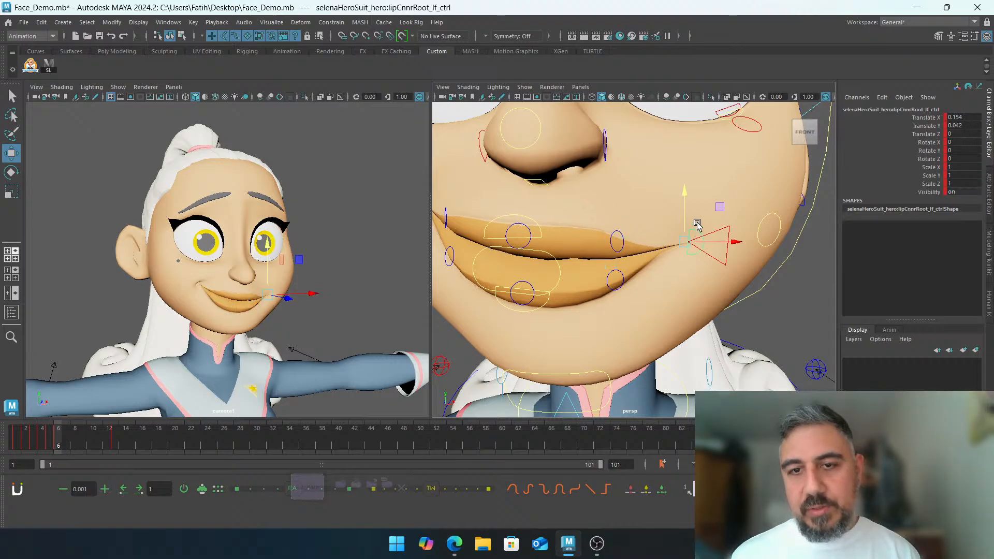
{"action": "left_click", "coordinate": [725, 227]}
{"action": "left_click_drag", "start_coordinate": [735, 243], "coordinate": [719, 243]}
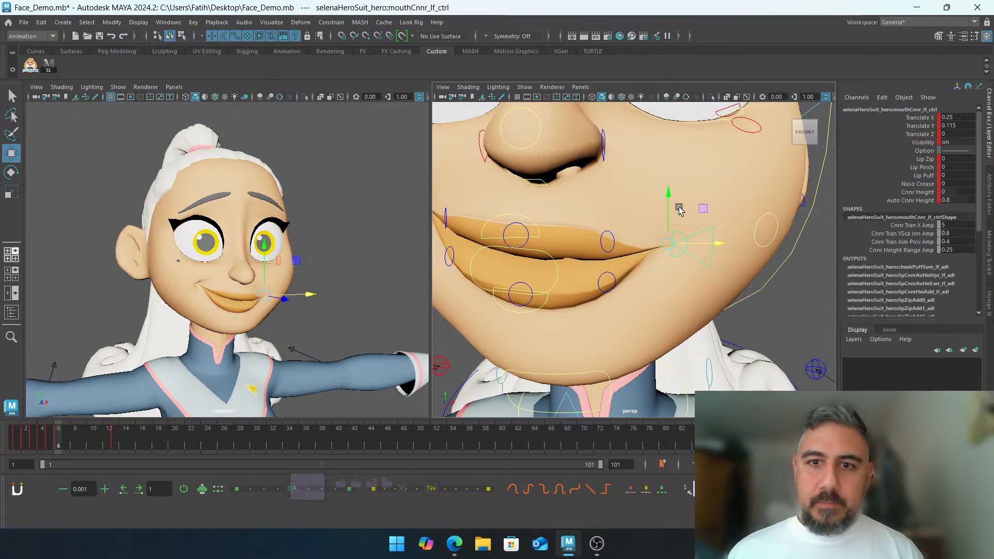
Lower the character's left mouth corner control to about 0.057 in Translate Y and clear the selection
{"action": "left_click_drag", "start_coordinate": [668, 200], "coordinate": [668, 209]}
{"action": "left_click", "coordinate": [792, 281]}
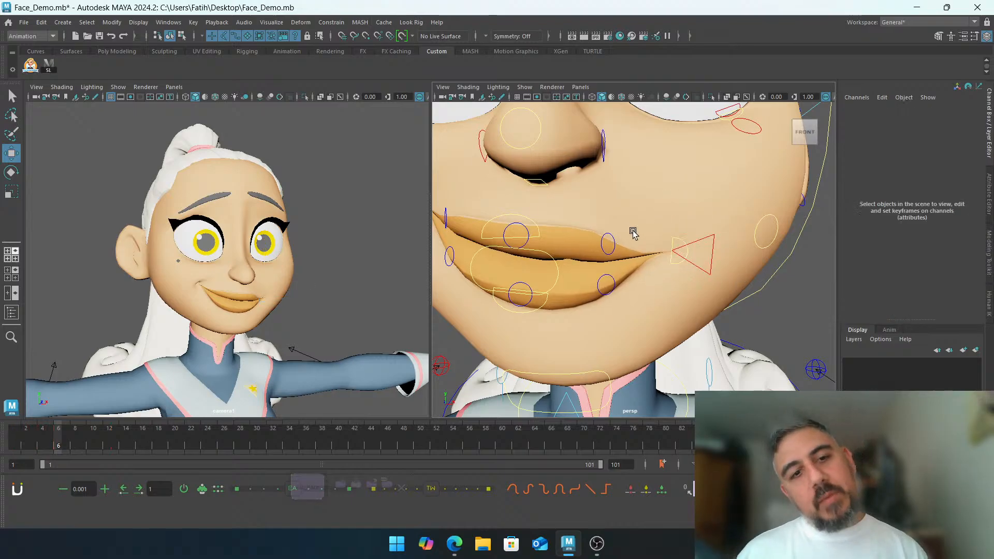
Raise the lower eyelid socket control under the character's right eye to about 0.181 in Translate Y
{"action": "middle_click_drag", "start_coordinate": [632, 232], "coordinate": [683, 289], "text": "alt"}
{"action": "right_click_drag", "start_coordinate": [683, 290], "coordinate": [630, 219], "text": "alt"}
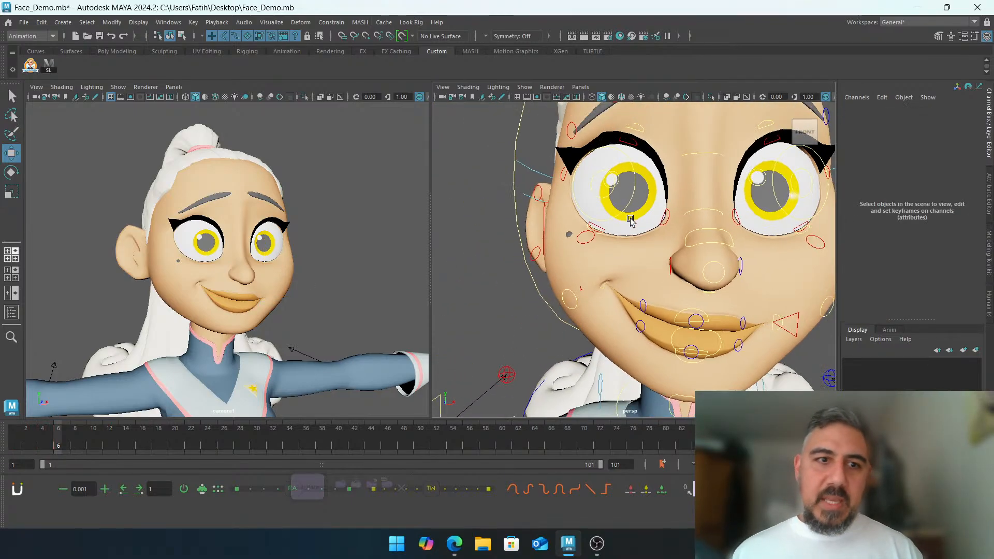
{"action": "middle_click_drag", "start_coordinate": [630, 219], "coordinate": [596, 183], "text": "alt"}
{"action": "left_click_drag", "start_coordinate": [596, 184], "coordinate": [626, 207], "text": "alt"}
{"action": "right_click_drag", "start_coordinate": [626, 207], "coordinate": [639, 266], "text": "alt"}
{"action": "middle_click_drag", "start_coordinate": [639, 266], "coordinate": [657, 284], "text": "alt"}
{"action": "left_click", "coordinate": [614, 240]}
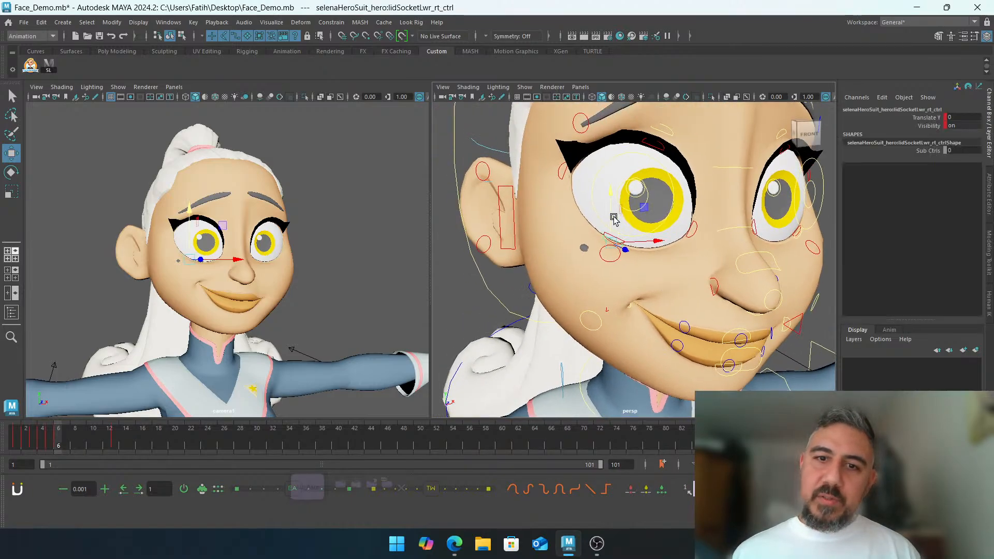
{"action": "left_click_drag", "start_coordinate": [614, 219], "coordinate": [621, 184]}
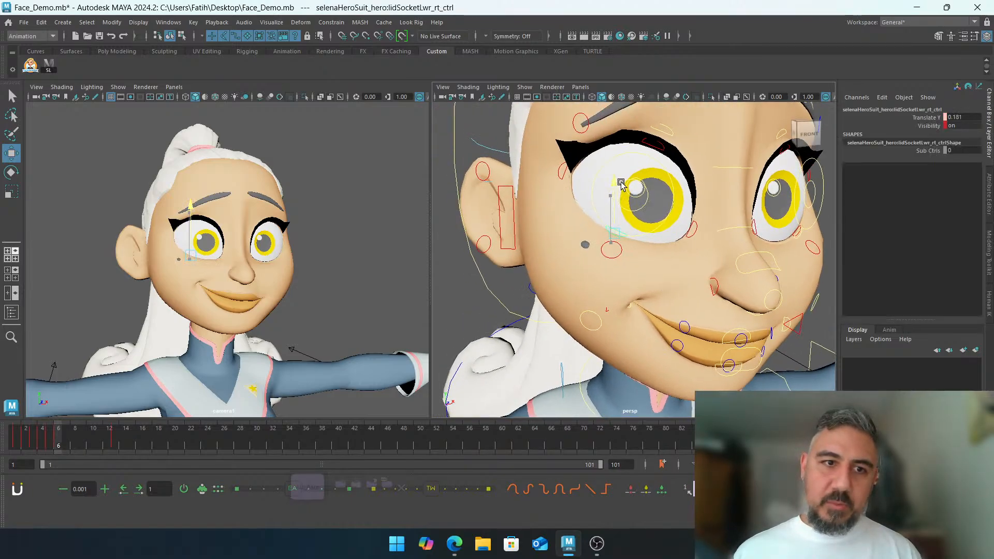
{"action": "left_click", "coordinate": [343, 251]}
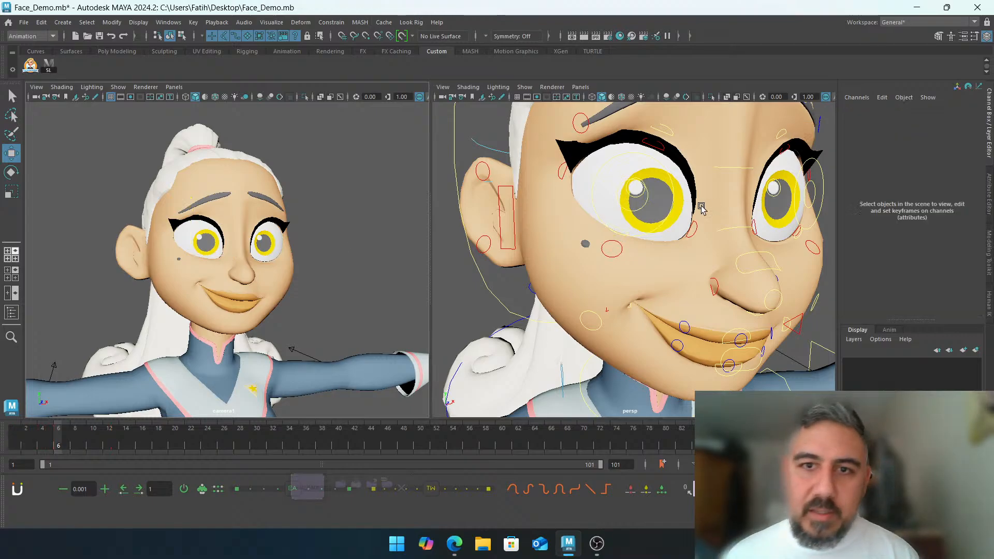
Lower the character's right eyebrow control to about 0.002 in Translate Y
{"action": "right_click_drag", "start_coordinate": [701, 207], "coordinate": [629, 146], "text": "alt"}
{"action": "middle_click_drag", "start_coordinate": [629, 146], "coordinate": [623, 195], "text": "alt"}
{"action": "left_click", "coordinate": [638, 180]}
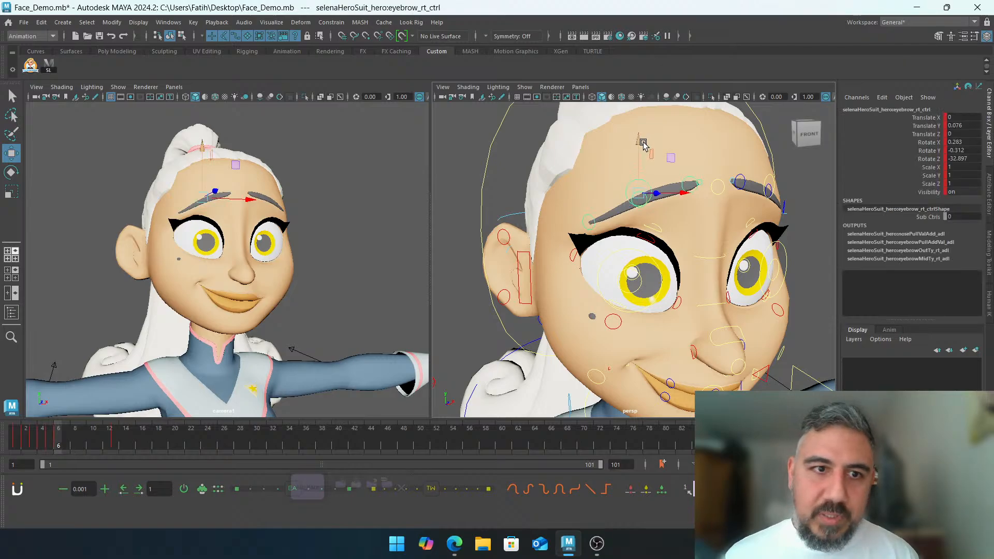
{"action": "right_click_drag", "start_coordinate": [643, 147], "coordinate": [636, 145]}
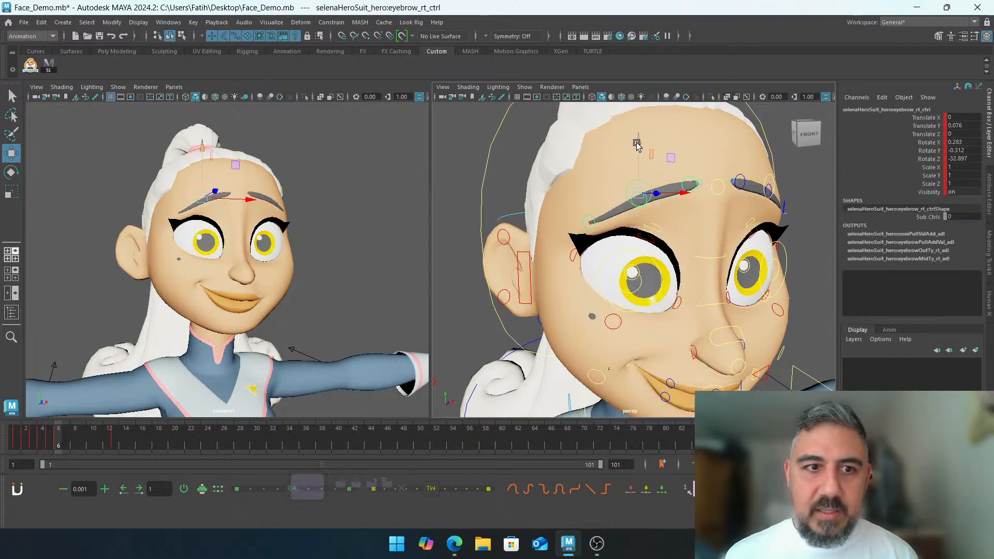
{"action": "left_click_drag", "start_coordinate": [639, 138], "coordinate": [638, 144]}
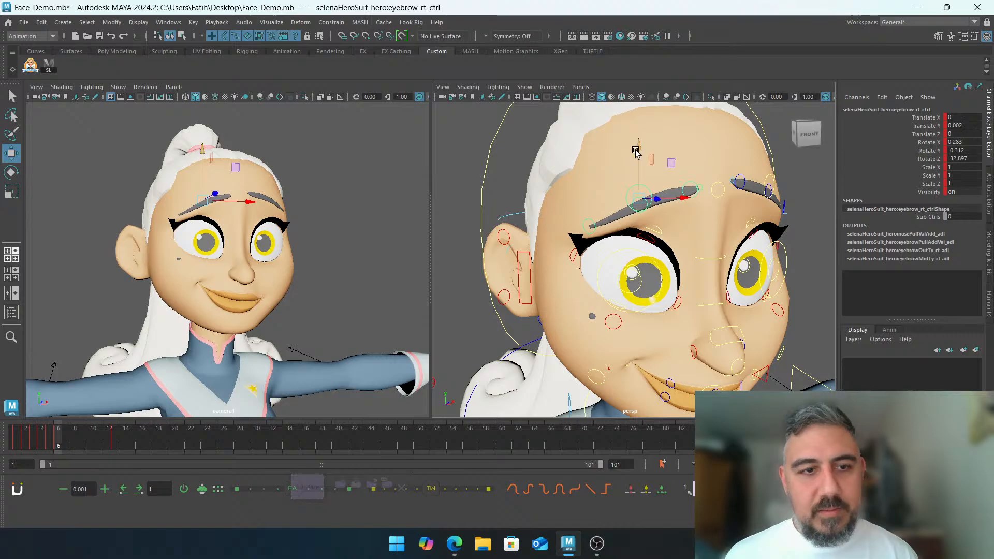
Rotate the character's right eyebrow control to about -0.58 in Rotate X, -1.79 in Rotate Y and -28.5 in Rotate Z
{"action": "key", "text": "e"}
{"action": "left_click_drag", "start_coordinate": [696, 186], "coordinate": [669, 204]}
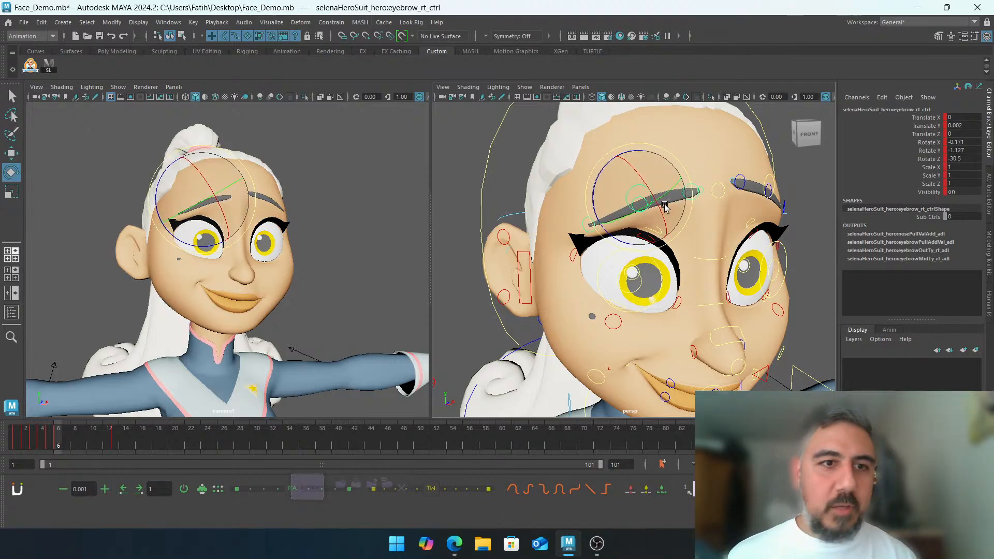
{"action": "key", "text": "ctrl+z"}
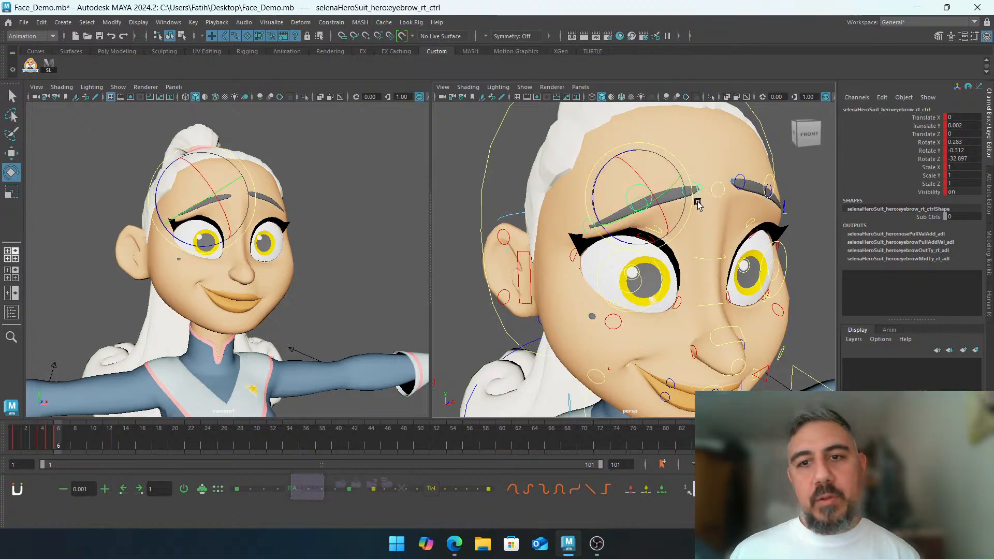
{"action": "left_click_drag", "start_coordinate": [697, 204], "coordinate": [649, 204]}
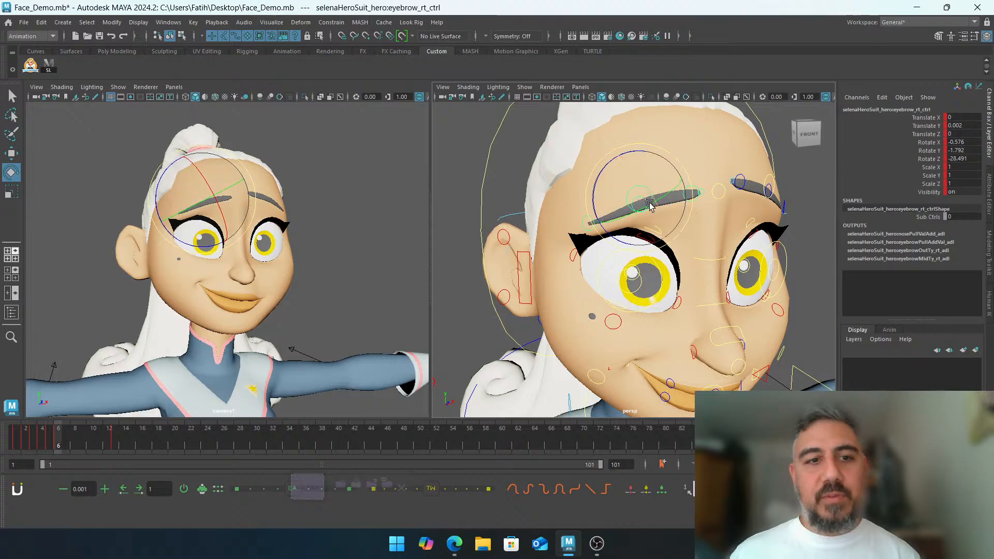
{"action": "left_click", "coordinate": [366, 226]}
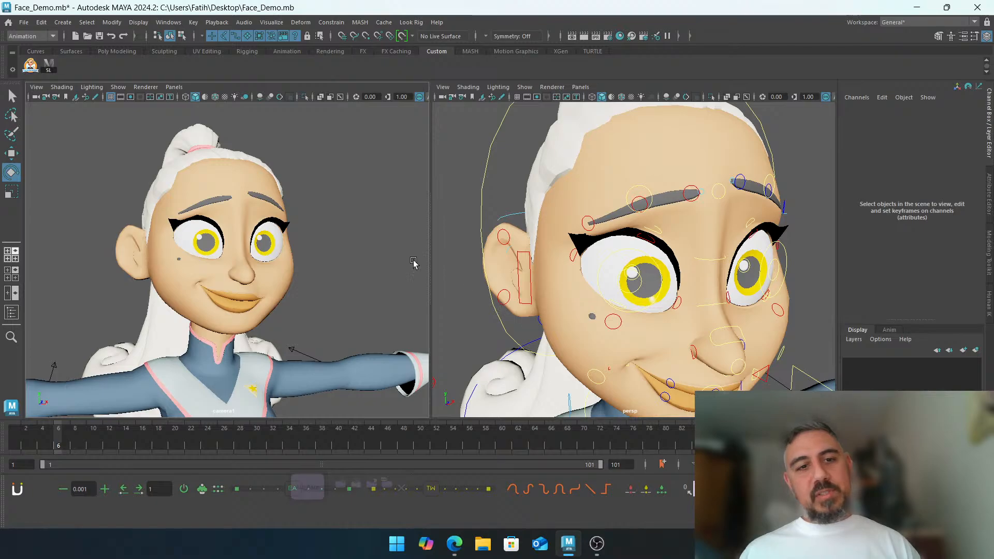
Raise the character's left mouth corner control to about 0.13 in Translate Y and 0.248 in Translate X
{"action": "left_click_drag", "start_coordinate": [631, 180], "coordinate": [570, 239], "text": "alt"}
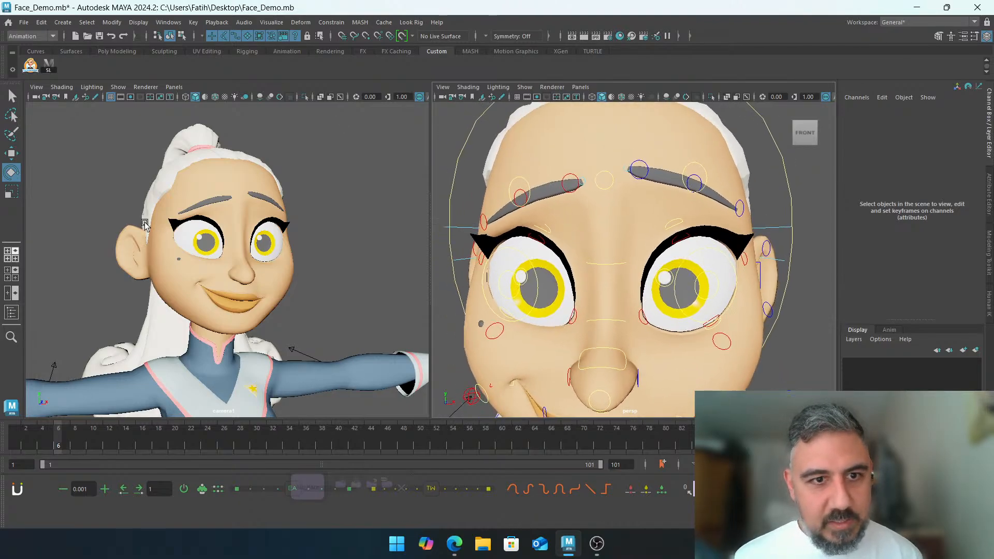
{"action": "middle_click_drag", "start_coordinate": [576, 233], "coordinate": [599, 199], "text": "alt"}
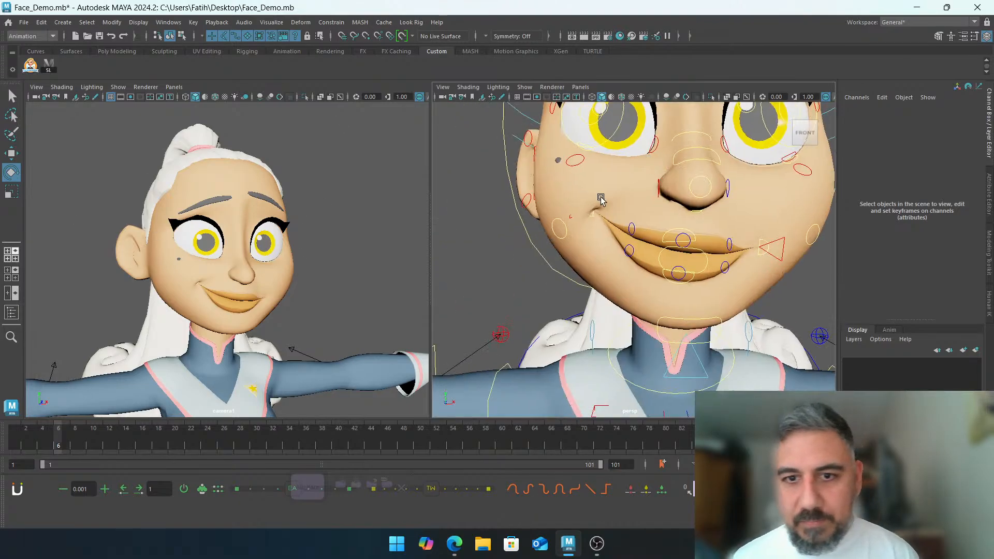
{"action": "right_click_drag", "start_coordinate": [599, 200], "coordinate": [618, 215], "text": "alt"}
{"action": "middle_click_drag", "start_coordinate": [619, 214], "coordinate": [572, 217], "text": "alt"}
{"action": "left_click", "coordinate": [626, 206]}
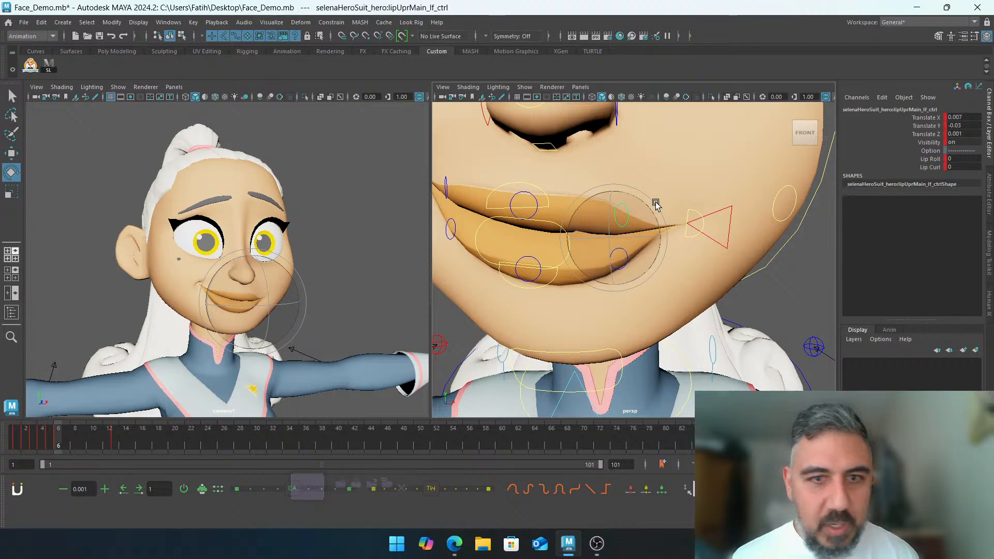
{"action": "left_click", "coordinate": [729, 223]}
{"action": "key", "text": "w"}
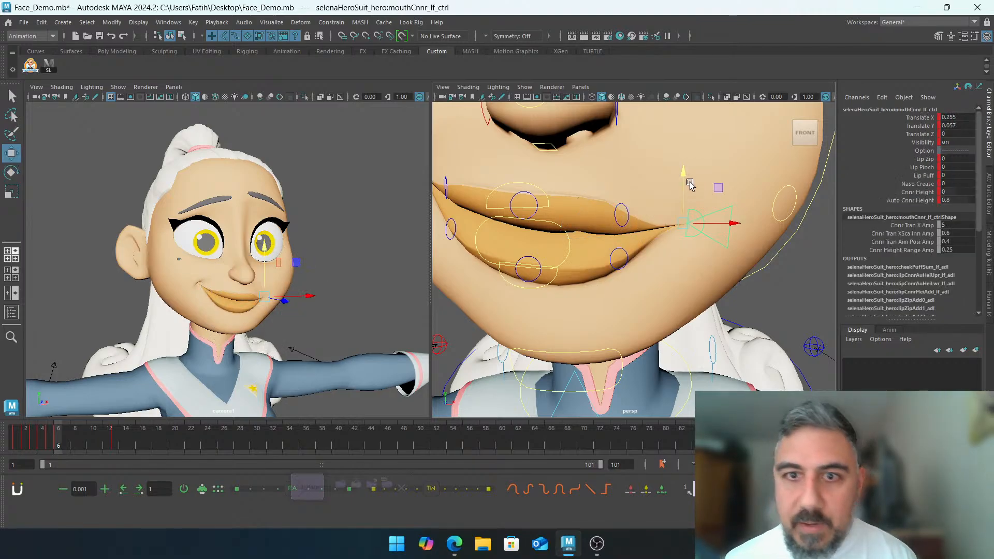
{"action": "left_click_drag", "start_coordinate": [687, 182], "coordinate": [683, 171]}
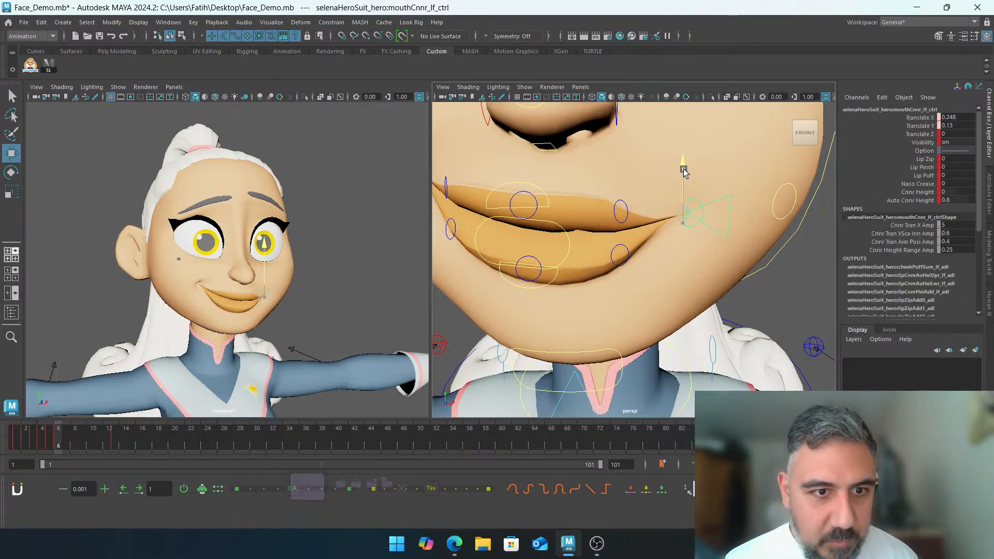
Adjust the character's left upper lip control to about -0.053 in Translate Y
{"action": "left_click", "coordinate": [619, 208]}
{"action": "left_click_drag", "start_coordinate": [614, 188], "coordinate": [614, 183]}
{"action": "left_click_drag", "start_coordinate": [623, 229], "coordinate": [675, 224], "text": "alt"}
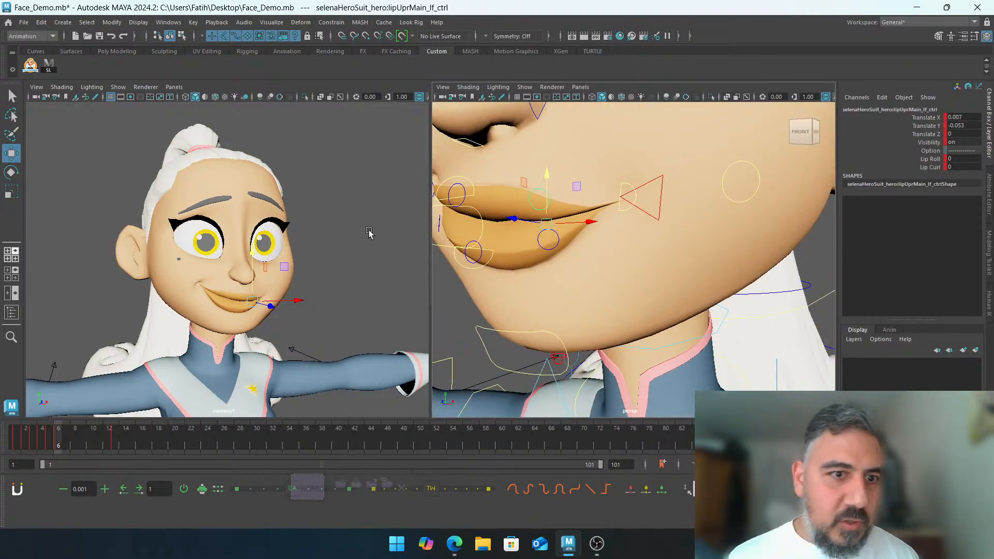
{"action": "left_click", "coordinate": [451, 301]}
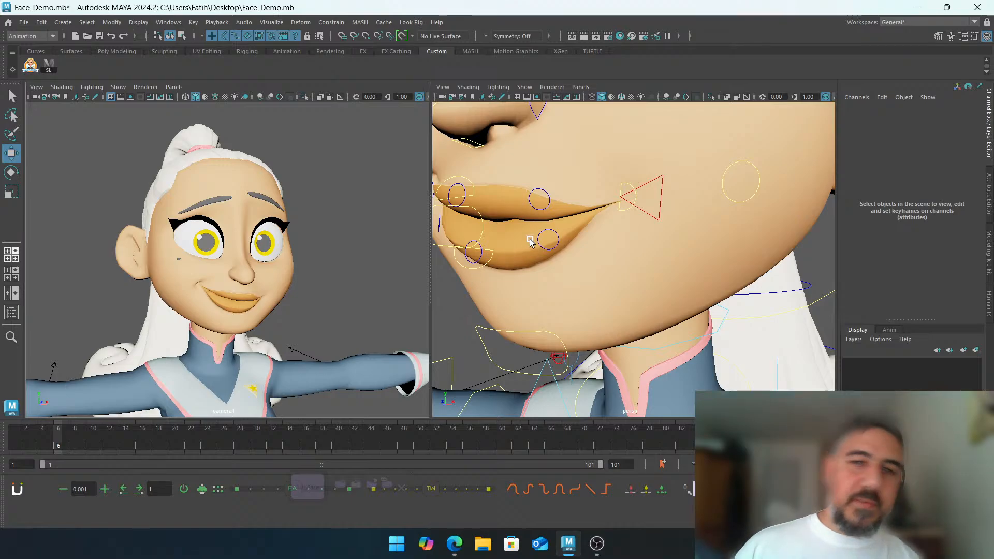
Hollow the character's left cheek by lowering its Cheek Puff to about -0.4
{"action": "scroll", "coordinate": [568, 245], "scroll_direction": "down", "scroll_amount": 1}
{"action": "middle_click_drag", "start_coordinate": [569, 245], "coordinate": [535, 265], "text": "alt"}
{"action": "left_click", "coordinate": [667, 216]}
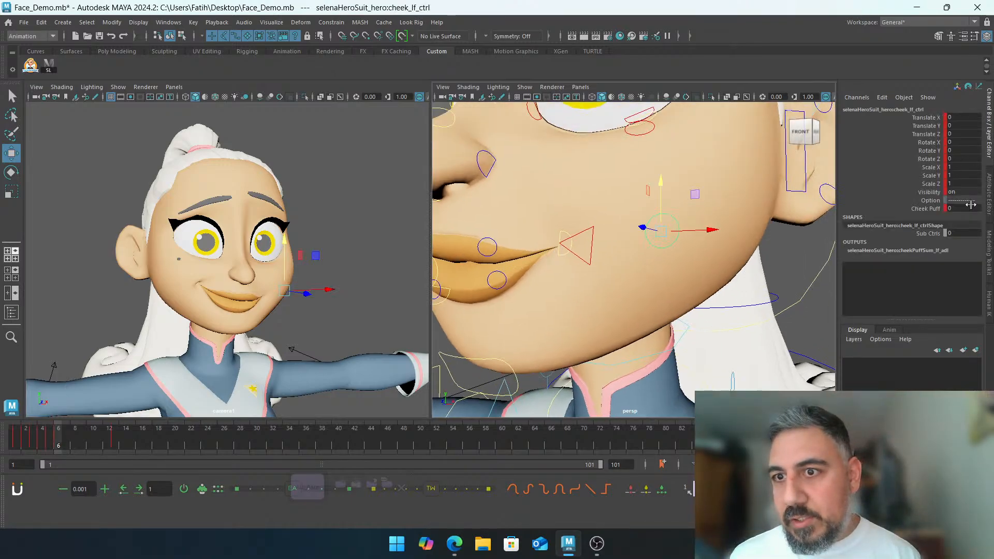
{"action": "middle_click_drag", "start_coordinate": [581, 224], "coordinate": [659, 200], "text": "alt"}
{"action": "left_click", "coordinate": [929, 208]}
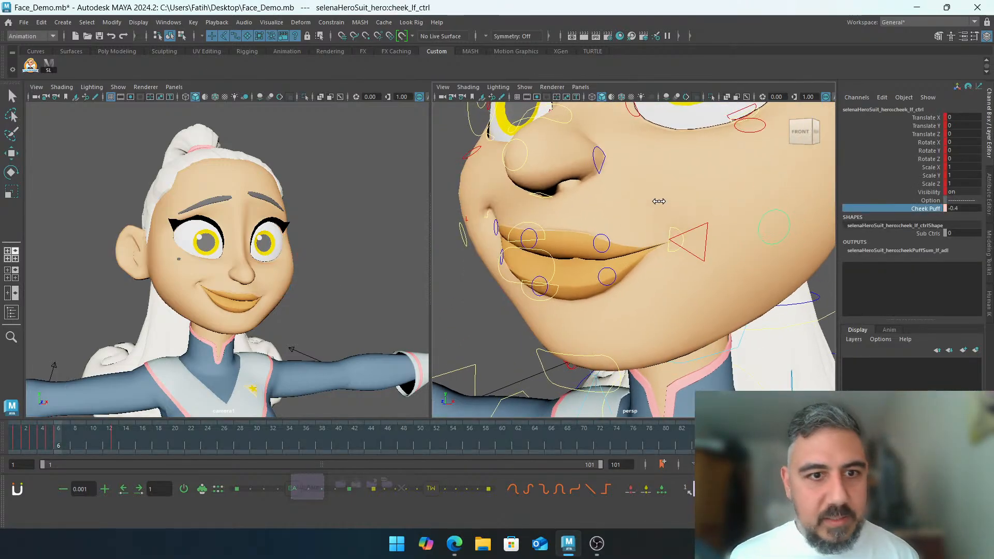
{"action": "left_click", "coordinate": [462, 294]}
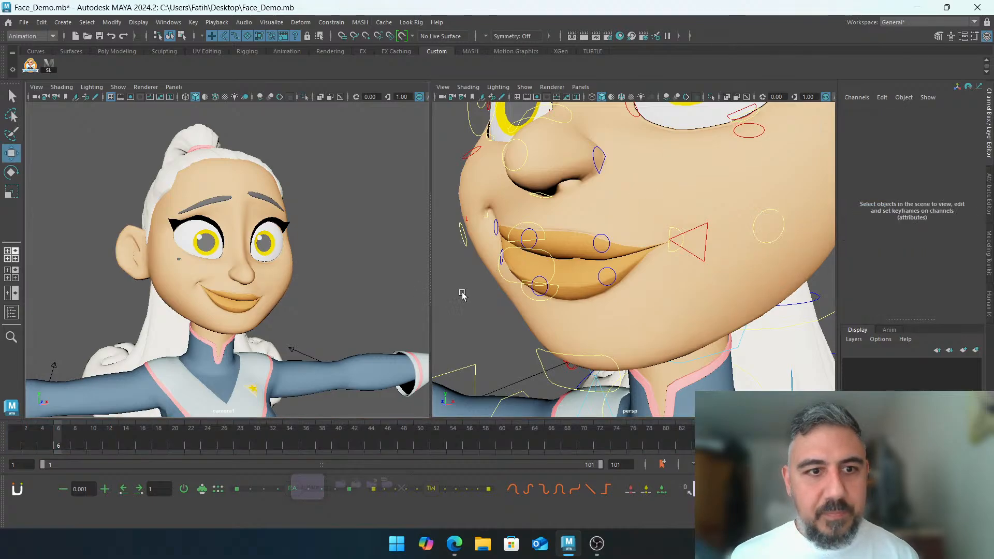
Increase the Cheek Puff on the character's right cheek control slightly
{"action": "left_click_drag", "start_coordinate": [462, 294], "coordinate": [624, 265], "text": "alt"}
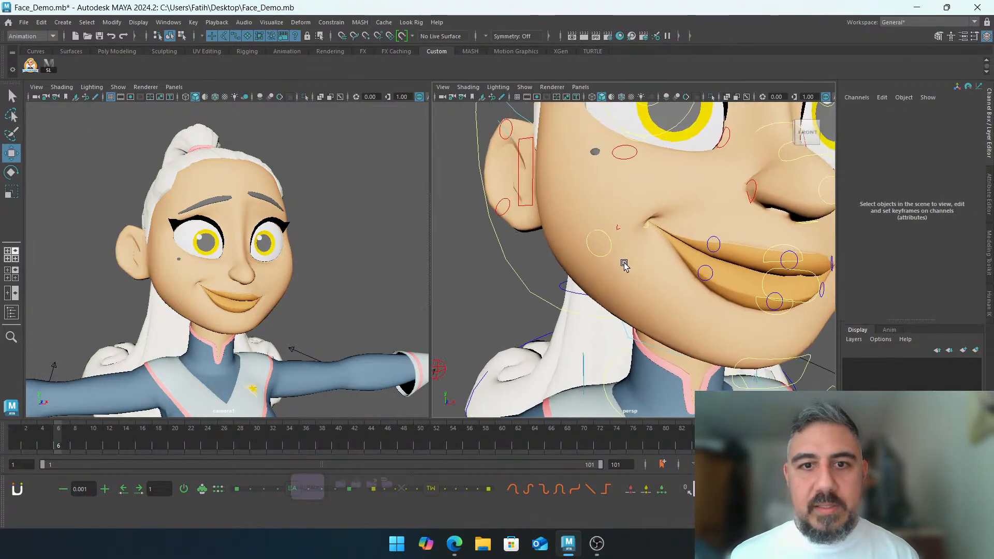
{"action": "left_click", "coordinate": [594, 233]}
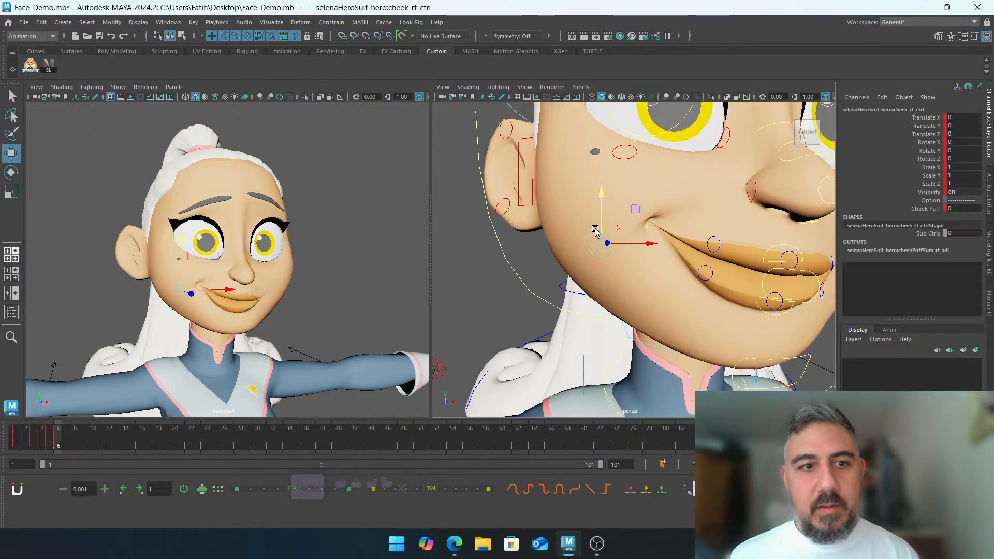
{"action": "left_click", "coordinate": [926, 208]}
{"action": "middle_click_drag", "start_coordinate": [688, 191], "coordinate": [714, 189]}
{"action": "left_click", "coordinate": [357, 266]}
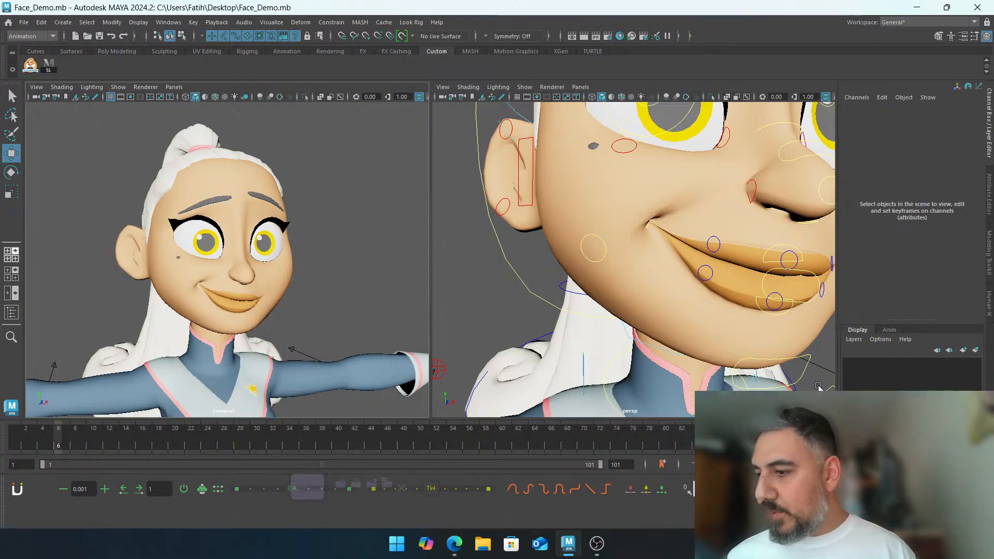
Select all face controls with the ALL_Face set and compare the frame 6 expression with the neighbouring keyed expressions
{"action": "left_click", "coordinate": [308, 488]}
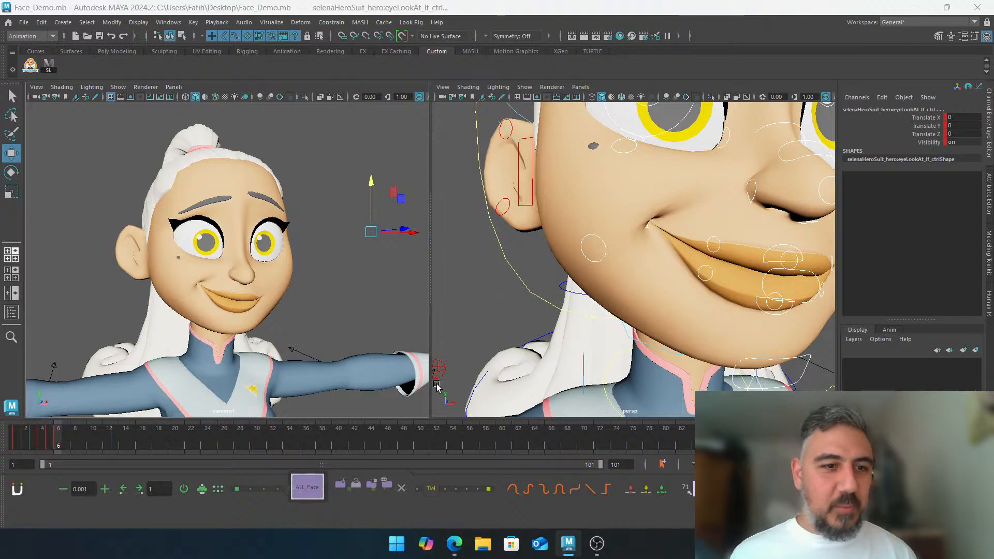
{"action": "key", "text": "alt+comma"}
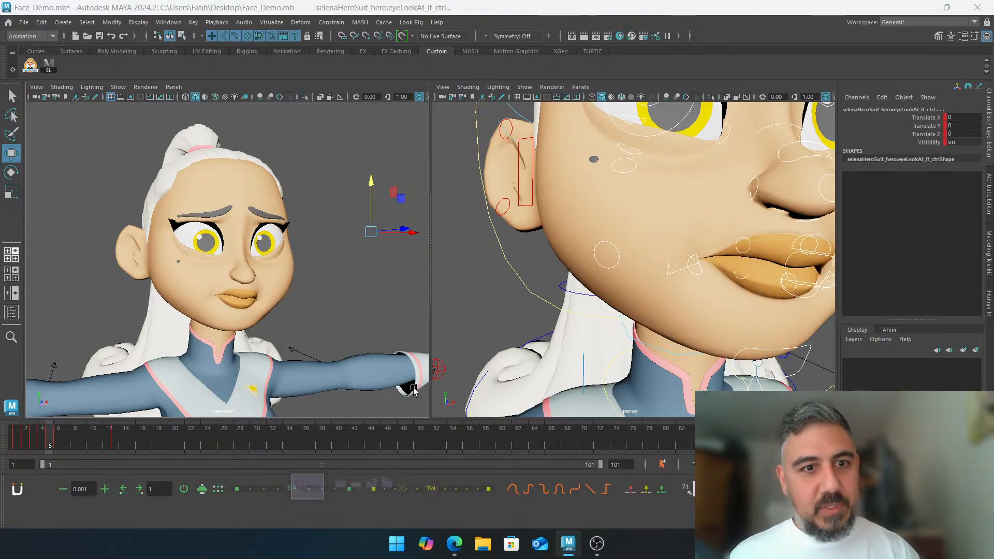
{"action": "key", "text": "alt+period"}
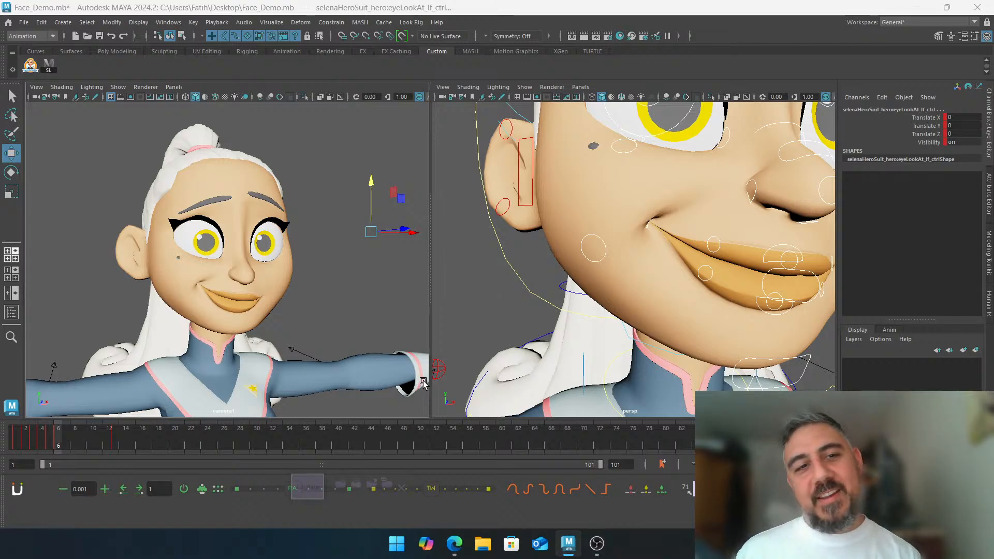
{"action": "key", "text": "period"}
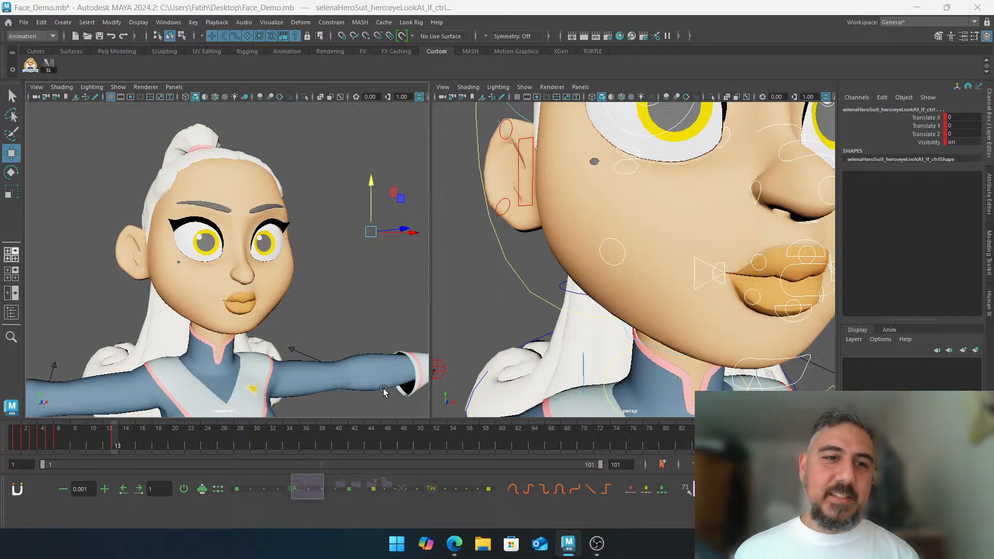
Copy the face controls' keys at frame 6 and paste them at frame 7, clearing the selection
{"action": "left_click", "coordinate": [57, 442]}
{"action": "right_click", "coordinate": [61, 435]}
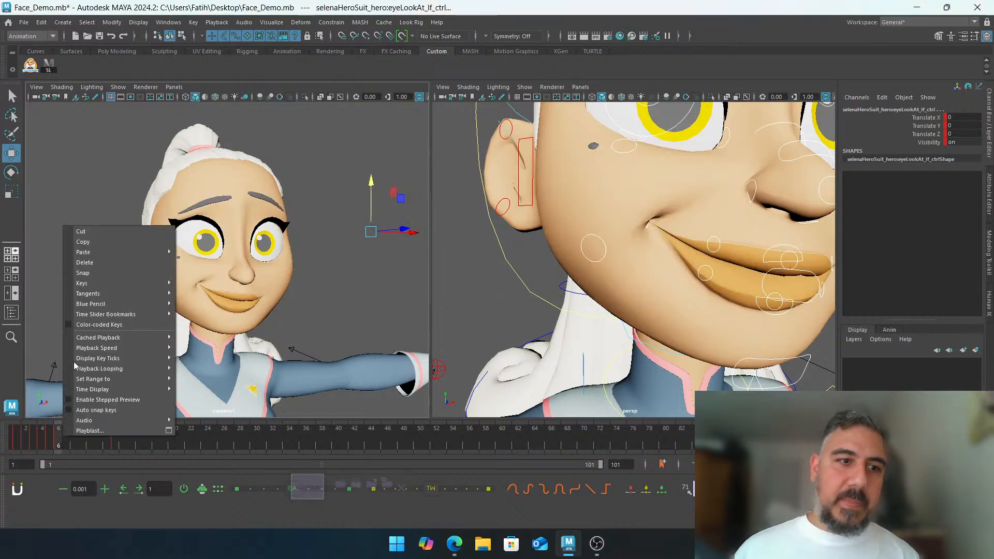
{"action": "left_click", "coordinate": [94, 243]}
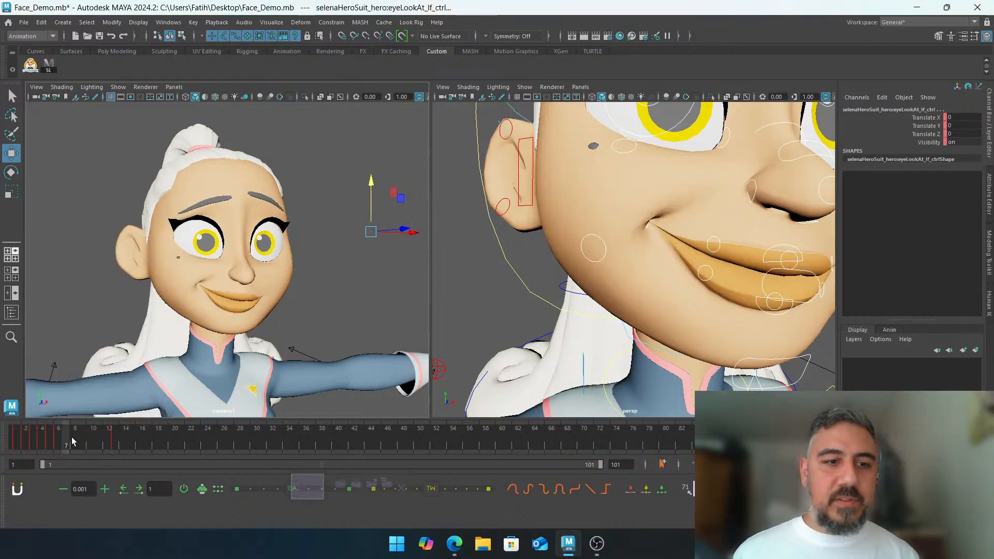
{"action": "right_click", "coordinate": [64, 446]}
{"action": "mouse_move", "coordinate": [153, 375]}
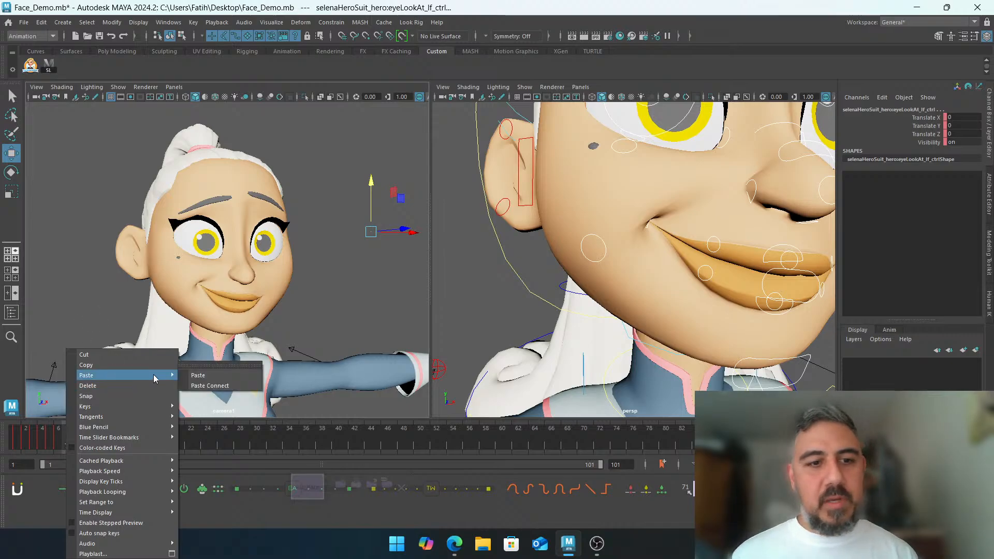
{"action": "left_click", "coordinate": [223, 376]}
{"action": "left_click", "coordinate": [470, 298]}
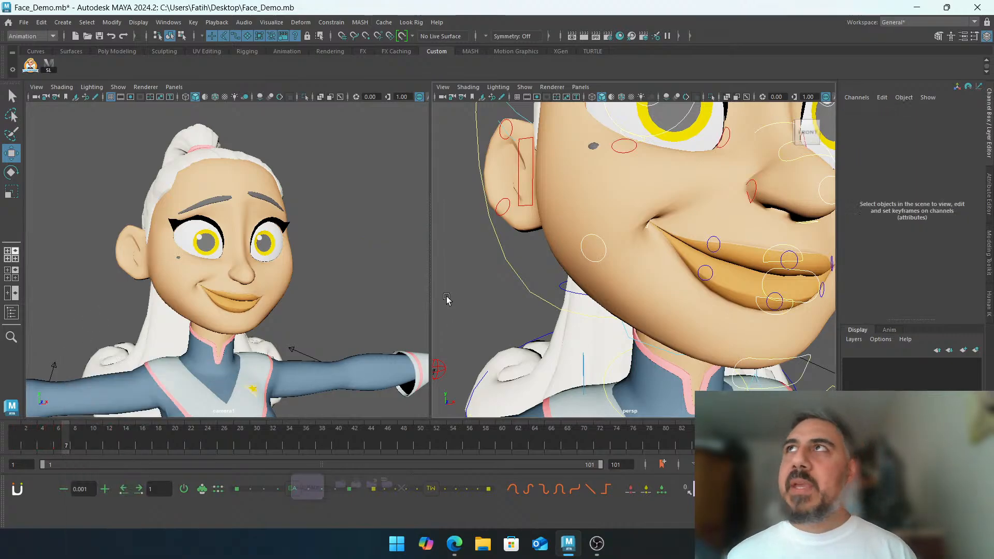
Examine the duplicated expression at frame 7 from three-quarter and front angles, covering brows, eyes and mouth
{"action": "middle_click_drag", "start_coordinate": [560, 213], "coordinate": [532, 275], "text": "alt"}
{"action": "right_click_drag", "start_coordinate": [532, 275], "coordinate": [555, 229], "text": "alt"}
{"action": "middle_click_drag", "start_coordinate": [555, 228], "coordinate": [610, 275], "text": "alt"}
{"action": "left_click_drag", "start_coordinate": [638, 263], "coordinate": [535, 271], "text": "alt"}
{"action": "middle_click_drag", "start_coordinate": [535, 271], "coordinate": [605, 282], "text": "alt"}
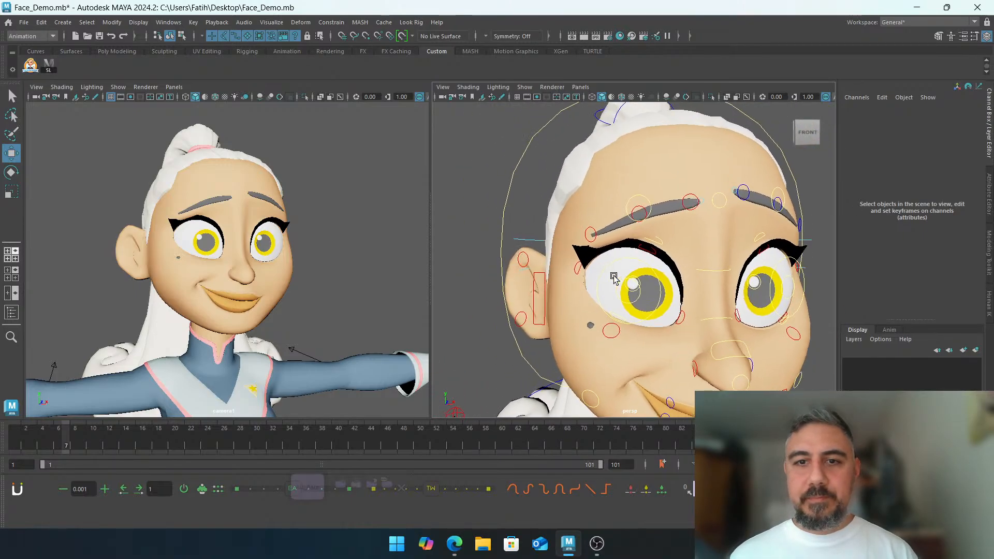
{"action": "left_click_drag", "start_coordinate": [614, 277], "coordinate": [591, 274], "text": "alt"}
{"action": "middle_click_drag", "start_coordinate": [620, 270], "coordinate": [573, 232], "text": "alt"}
{"action": "middle_click_drag", "start_coordinate": [519, 266], "coordinate": [538, 210], "text": "alt"}
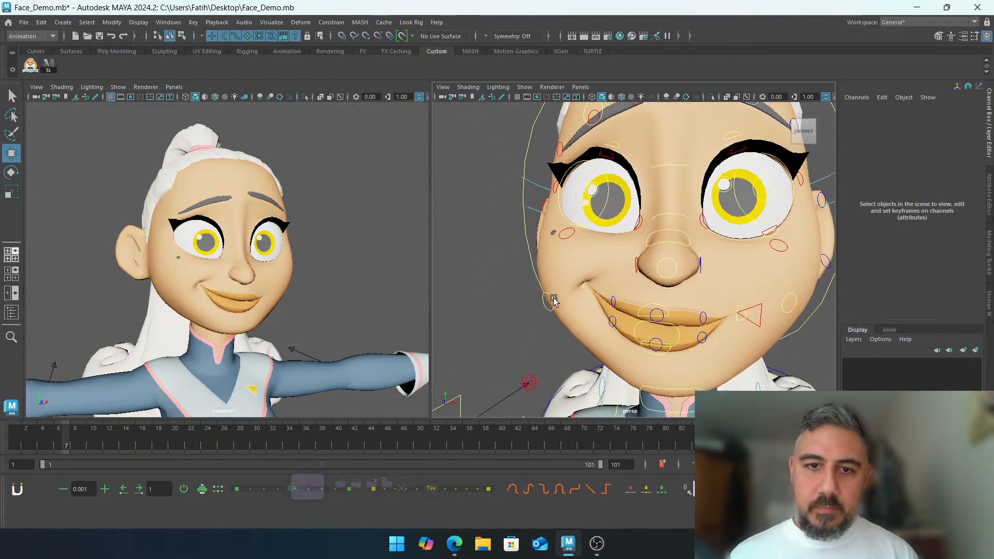
Set Cheek Puff to 0 on the character's right cheek control at frame 7 and clear the selection
{"action": "left_click", "coordinate": [550, 302]}
{"action": "double_click", "coordinate": [962, 208]}
{"action": "type", "text": "0"}
{"action": "key", "text": "Return"}
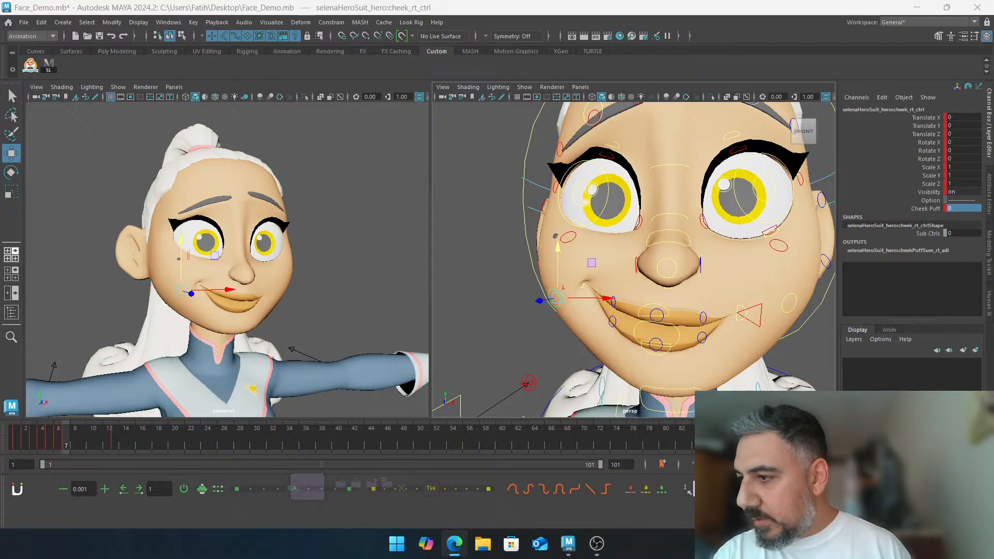
{"action": "key", "text": "alt+Tab"}
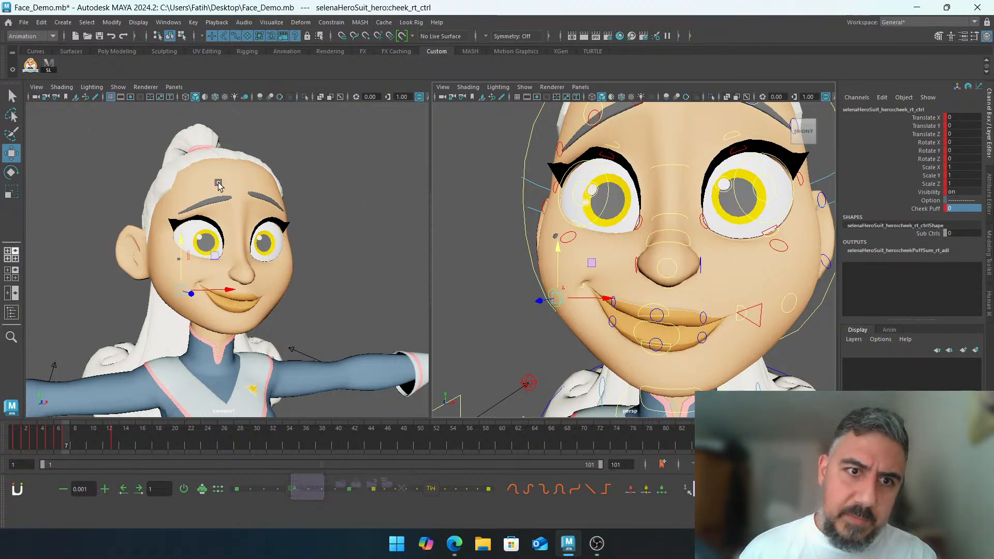
{"action": "left_click_drag", "start_coordinate": [218, 183], "coordinate": [253, 203]}
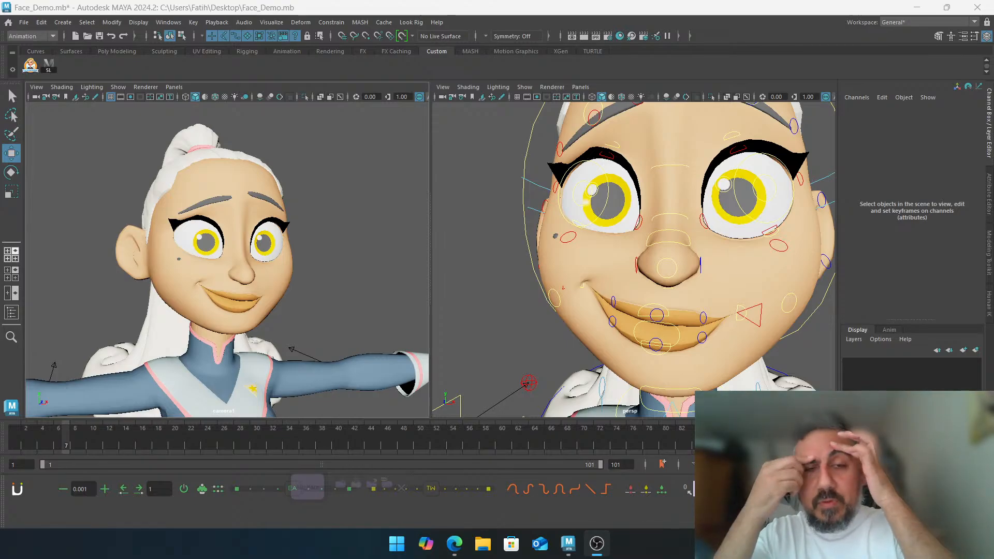
Open Snipping Tool and capture the three-quarter camera view of the character's head and shoulders
{"action": "left_click", "coordinate": [397, 547]}
{"action": "type", "text": "sni"}
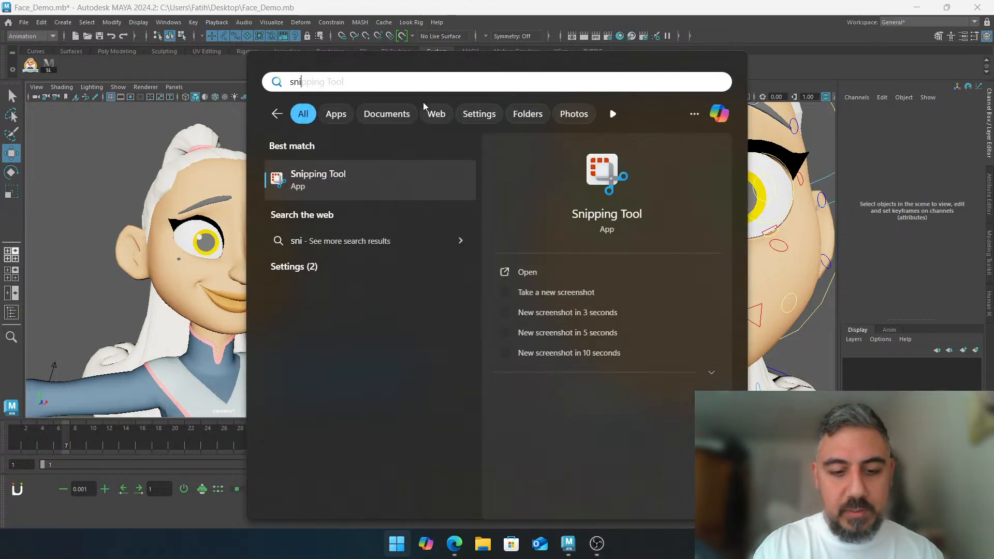
{"action": "type", "text": "ppet"}
{"action": "key", "text": "Return"}
{"action": "right_click", "coordinate": [492, 449]}
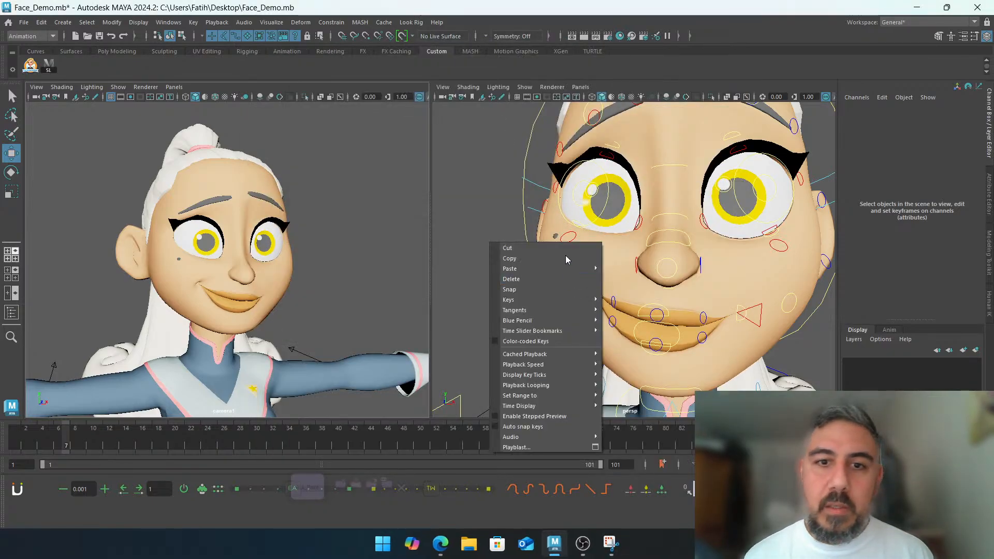
{"action": "left_click", "coordinate": [479, 198]}
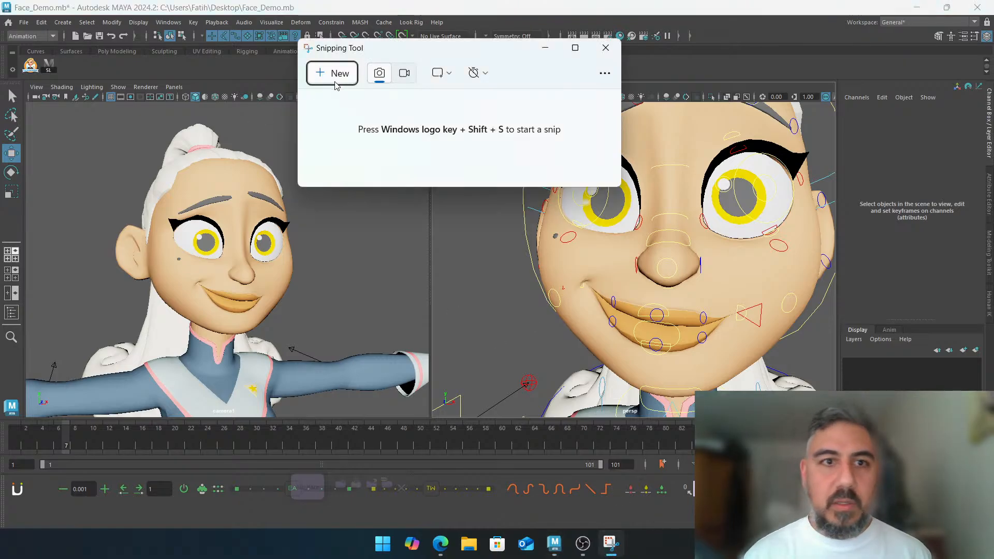
{"action": "left_click", "coordinate": [335, 83]}
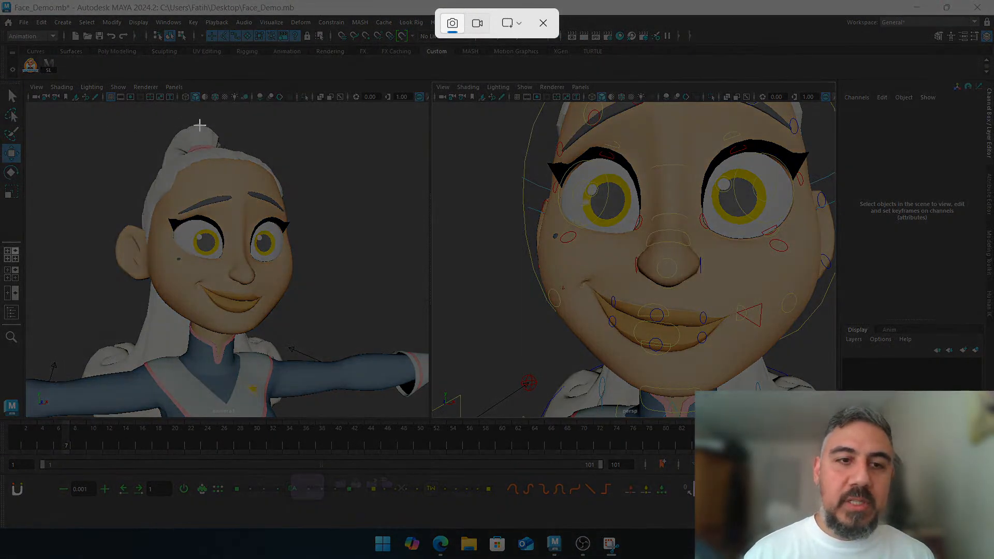
{"action": "left_click_drag", "start_coordinate": [65, 107], "coordinate": [402, 395]}
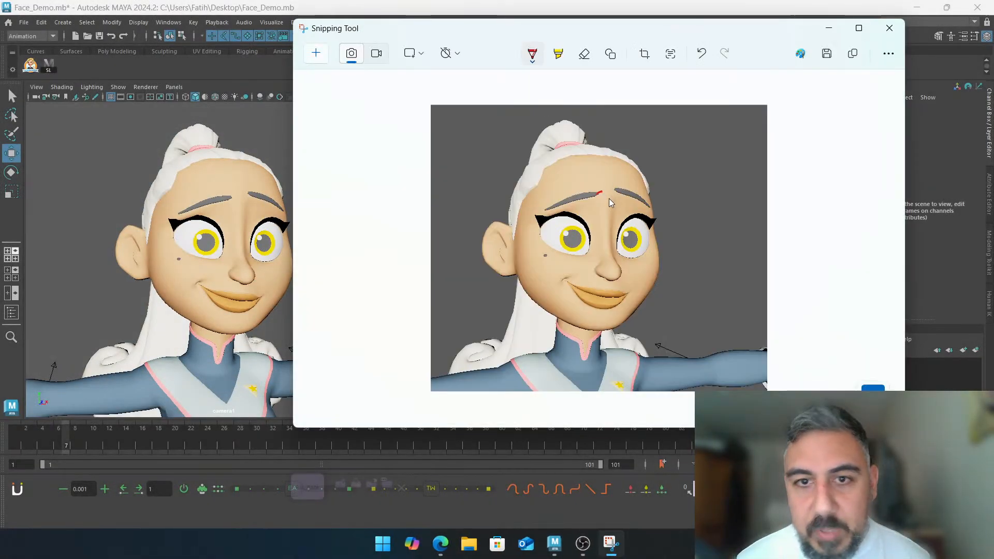
Sketch raised and lowered brow lines on the captured face, circling the outer, inner and middle brow areas
{"action": "key", "text": "ctrl+z"}
{"action": "mouse_move", "coordinate": [549, 207]}
{"action": "left_mouse_down"}
{"action": "mouse_move", "coordinate": [595, 220]}
{"action": "mouse_move", "coordinate": [564, 217]}
{"action": "mouse_move", "coordinate": [587, 227]}
{"action": "mouse_move", "coordinate": [666, 217]}
{"action": "left_mouse_up"}
{"action": "key", "text": "ctrl+z"}
{"action": "key", "text": "ctrl+z"}
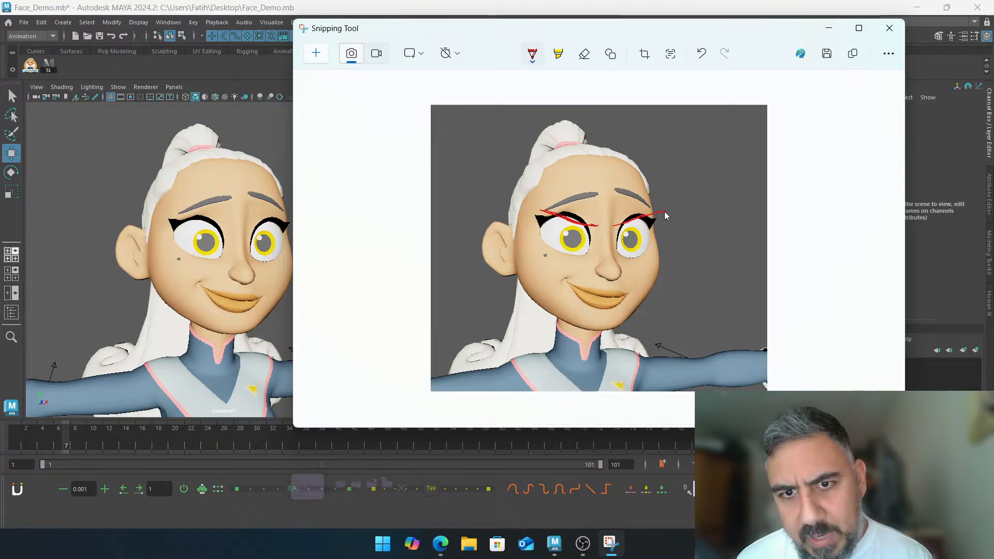
{"action": "mouse_move", "coordinate": [598, 194]}
{"action": "left_mouse_down"}
{"action": "mouse_move", "coordinate": [549, 206]}
{"action": "mouse_move", "coordinate": [648, 197]}
{"action": "mouse_move", "coordinate": [550, 209]}
{"action": "mouse_move", "coordinate": [671, 213]}
{"action": "left_mouse_up"}
{"action": "left_click_drag", "start_coordinate": [553, 208], "coordinate": [532, 207]}
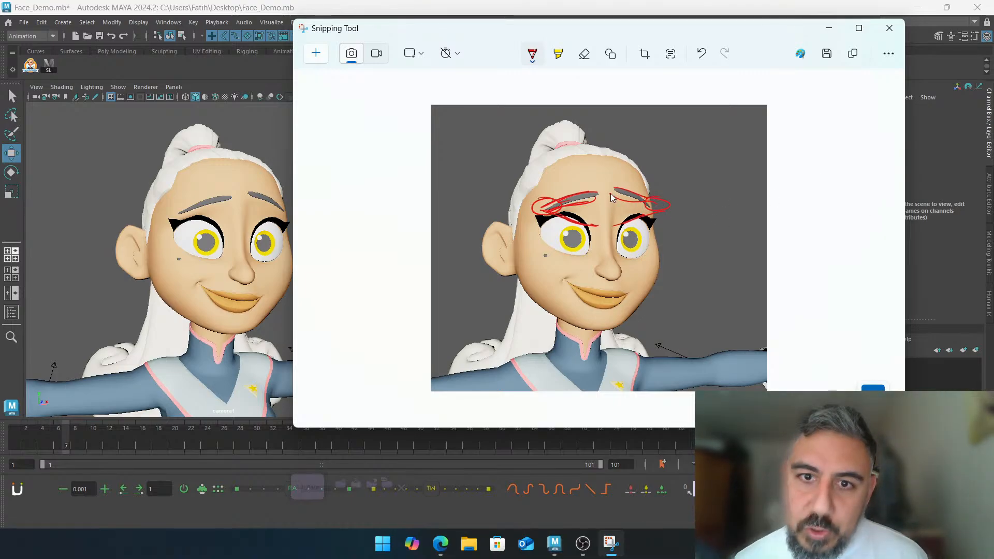
{"action": "mouse_move", "coordinate": [615, 185]}
{"action": "left_mouse_down"}
{"action": "mouse_move", "coordinate": [587, 189]}
{"action": "mouse_move", "coordinate": [590, 200]}
{"action": "left_mouse_up"}
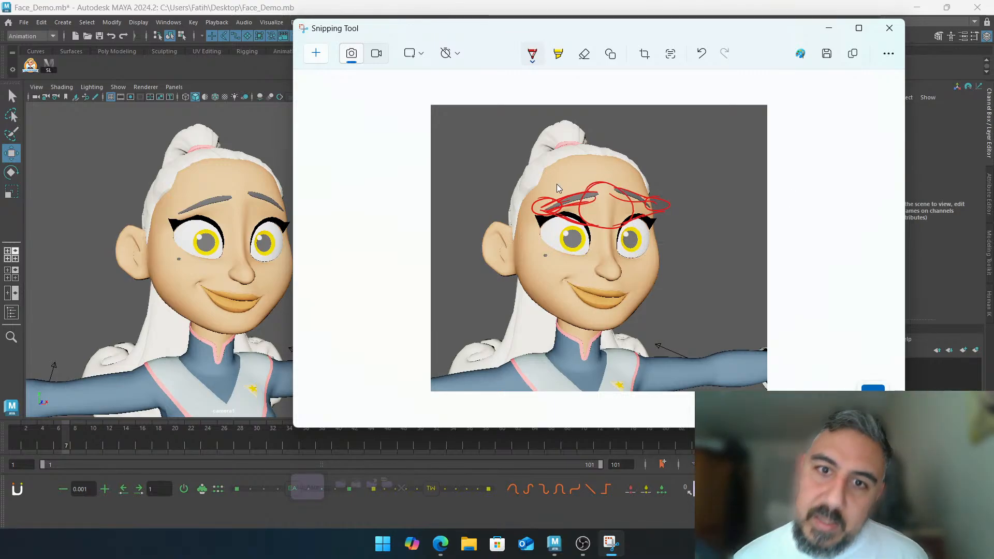
{"action": "mouse_move", "coordinate": [572, 182]}
{"action": "left_mouse_down"}
{"action": "mouse_move", "coordinate": [584, 201]}
{"action": "mouse_move", "coordinate": [560, 198]}
{"action": "left_mouse_up"}
{"action": "left_click_drag", "start_coordinate": [642, 181], "coordinate": [643, 183]}
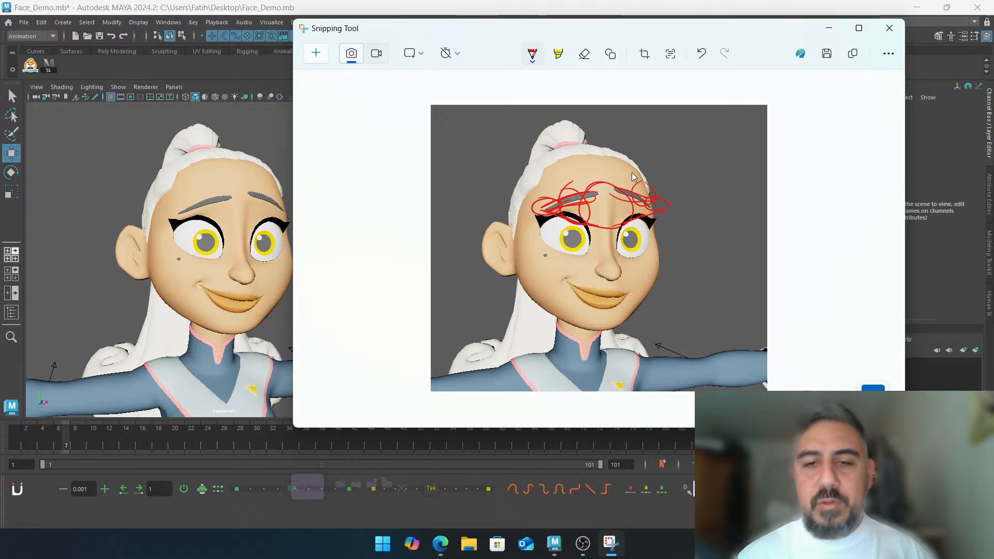
Undo the latest circles, mark the brow ends again with vertical and horizontal direction arrows, and erase the markings
{"action": "key", "text": "ctrl+z"}
{"action": "key", "text": "ctrl+z"}
{"action": "key", "text": "ctrl+z"}
{"action": "key", "text": "ctrl+z"}
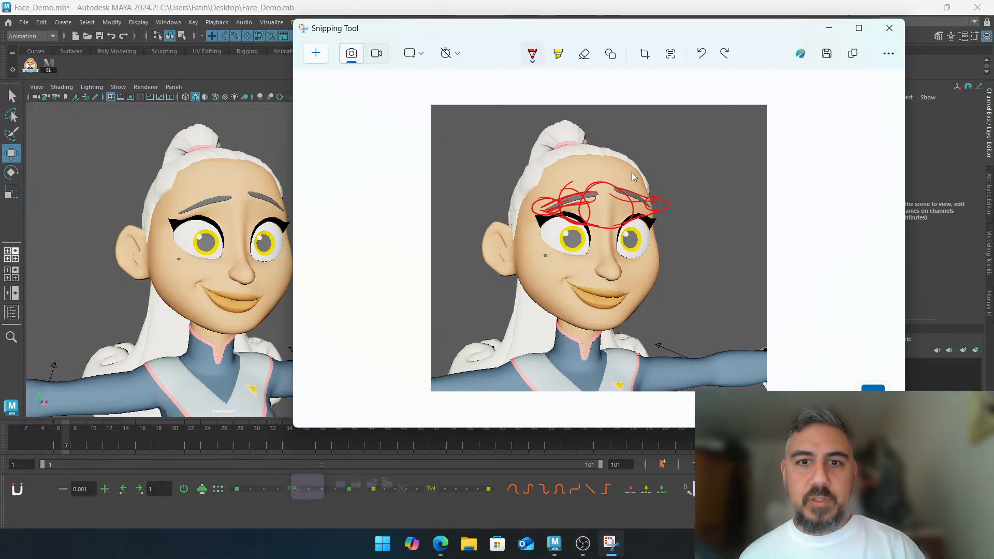
{"action": "left_click_drag", "start_coordinate": [539, 201], "coordinate": [566, 205]}
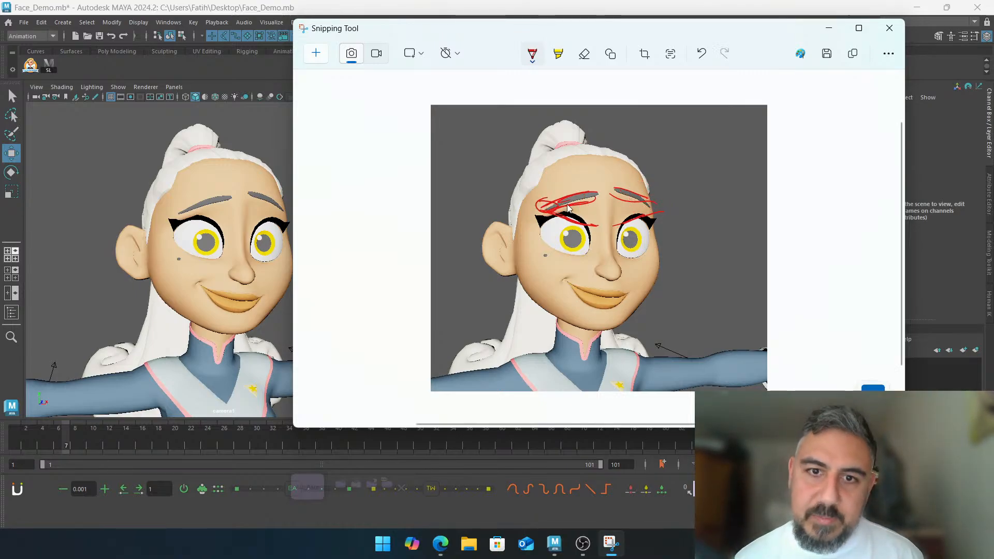
{"action": "left_click_drag", "start_coordinate": [658, 198], "coordinate": [665, 198]}
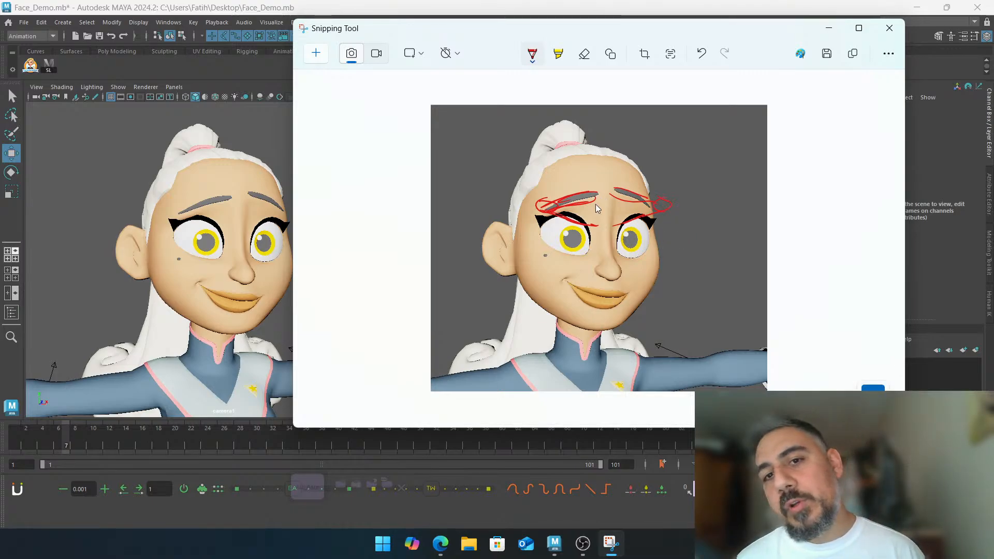
{"action": "mouse_move", "coordinate": [590, 194]}
{"action": "left_mouse_down"}
{"action": "mouse_move", "coordinate": [617, 208]}
{"action": "mouse_move", "coordinate": [585, 206]}
{"action": "left_mouse_up"}
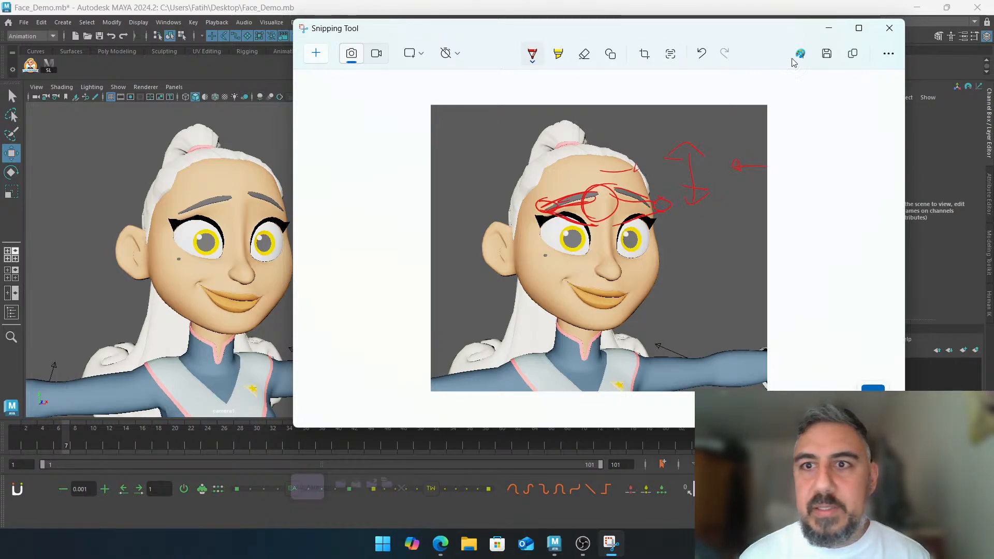
{"action": "left_click", "coordinate": [585, 54]}
{"action": "mouse_move", "coordinate": [691, 175]}
{"action": "left_mouse_down"}
{"action": "mouse_move", "coordinate": [546, 207]}
{"action": "mouse_move", "coordinate": [596, 194]}
{"action": "mouse_move", "coordinate": [660, 217]}
{"action": "left_mouse_up"}
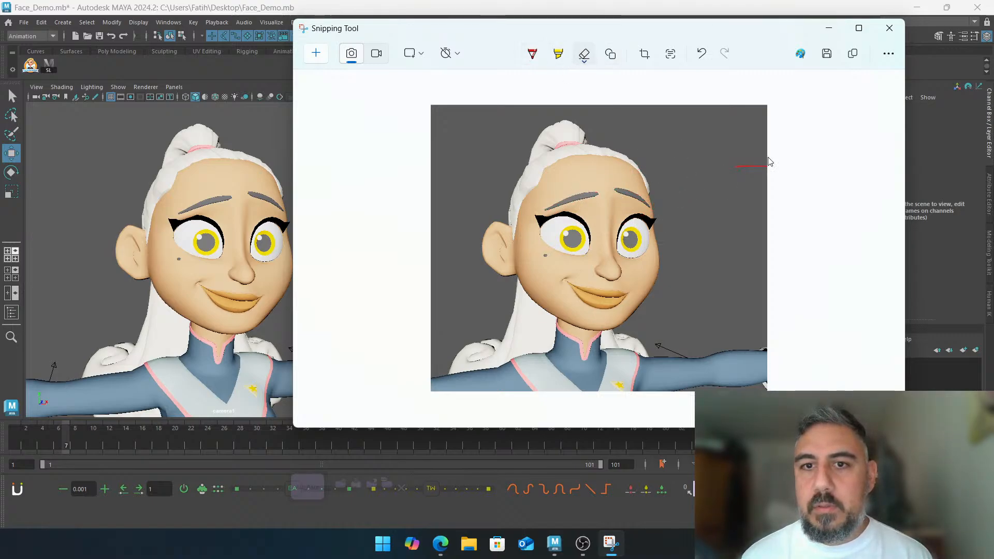
Draw brow movement strokes and outward arrows on the forehead, mark the inner brows pulling together, and erase the drawing
{"action": "left_click", "coordinate": [533, 55]}
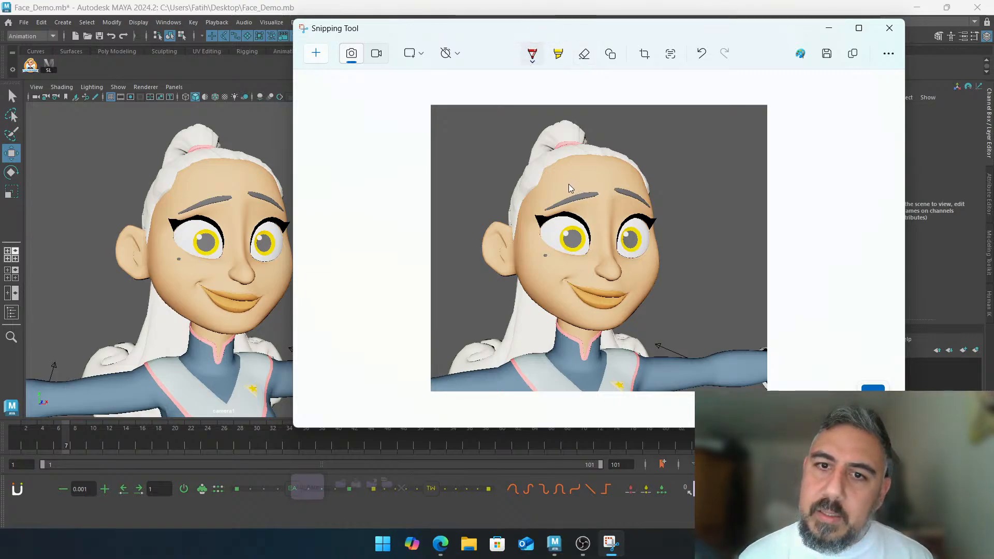
{"action": "mouse_move", "coordinate": [576, 181]}
{"action": "left_mouse_down"}
{"action": "mouse_move", "coordinate": [552, 203]}
{"action": "mouse_move", "coordinate": [574, 184]}
{"action": "mouse_move", "coordinate": [560, 202]}
{"action": "left_mouse_up"}
{"action": "left_click_drag", "start_coordinate": [621, 180], "coordinate": [645, 195]}
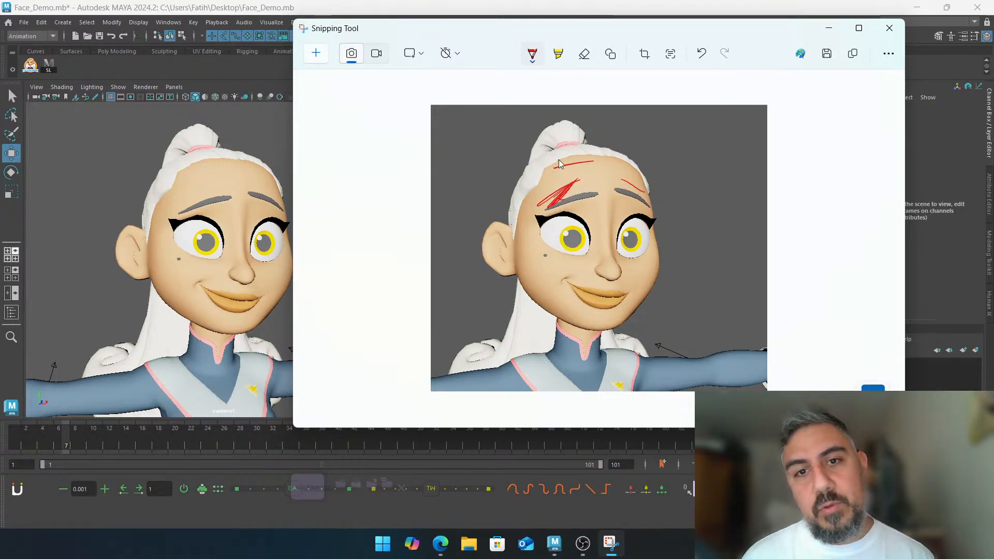
{"action": "left_click_drag", "start_coordinate": [621, 164], "coordinate": [636, 160]}
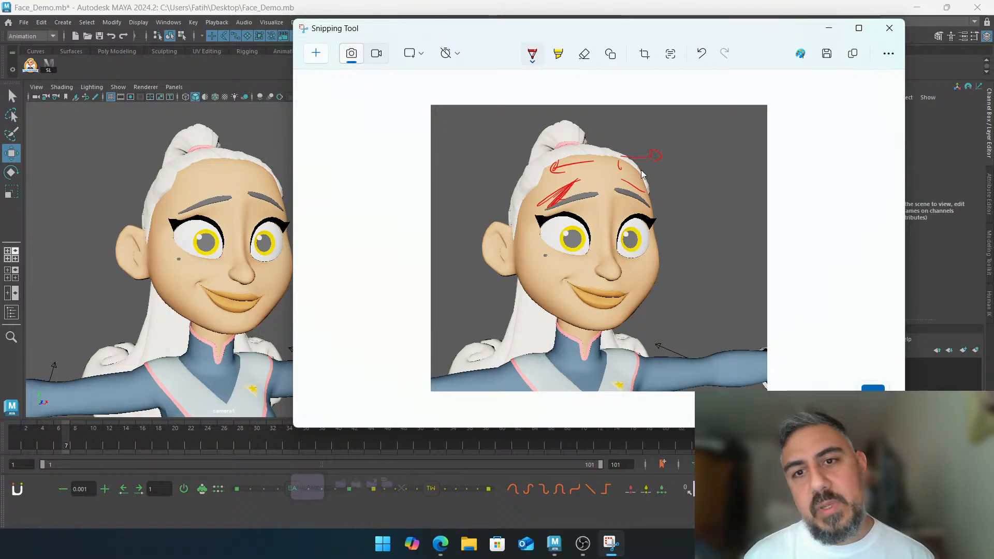
{"action": "mouse_move", "coordinate": [550, 208]}
{"action": "left_mouse_down"}
{"action": "mouse_move", "coordinate": [594, 226]}
{"action": "mouse_move", "coordinate": [641, 217]}
{"action": "mouse_move", "coordinate": [593, 220]}
{"action": "mouse_move", "coordinate": [615, 223]}
{"action": "left_mouse_up"}
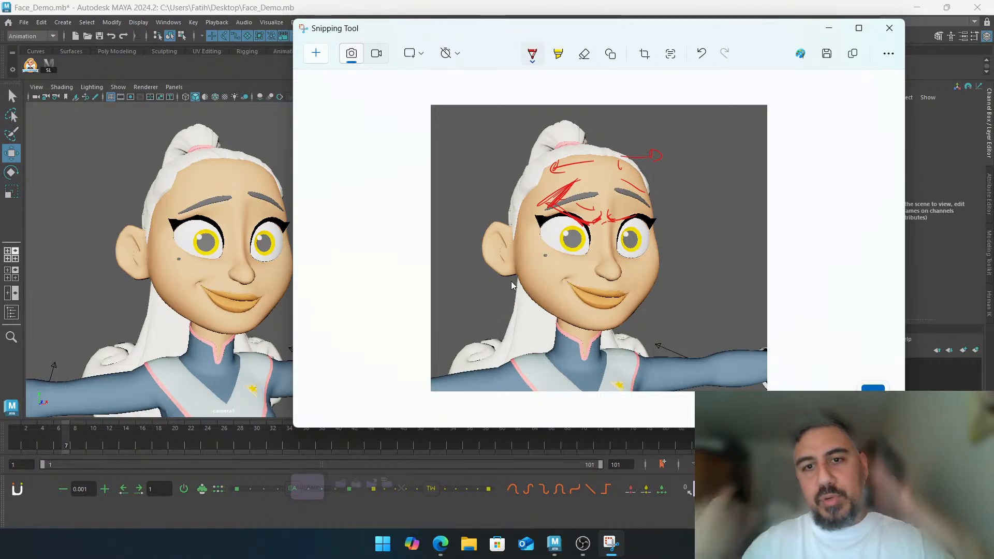
{"action": "left_click_drag", "start_coordinate": [596, 206], "coordinate": [608, 213]}
{"action": "left_click_drag", "start_coordinate": [621, 204], "coordinate": [631, 211]}
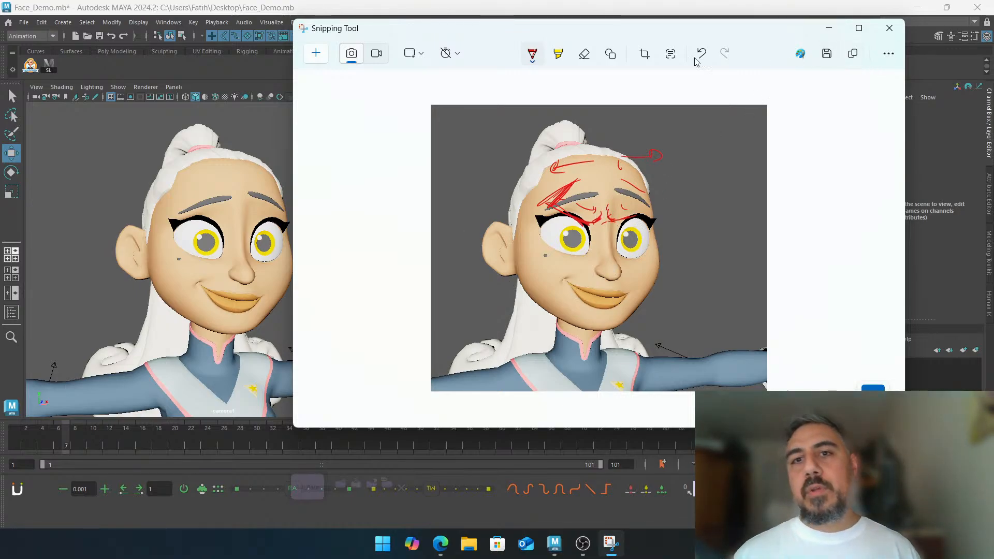
{"action": "left_click", "coordinate": [583, 56]}
{"action": "mouse_move", "coordinate": [667, 153]}
{"action": "left_mouse_down"}
{"action": "mouse_move", "coordinate": [586, 213]}
{"action": "mouse_move", "coordinate": [619, 220]}
{"action": "mouse_move", "coordinate": [588, 206]}
{"action": "mouse_move", "coordinate": [567, 175]}
{"action": "left_mouse_up"}
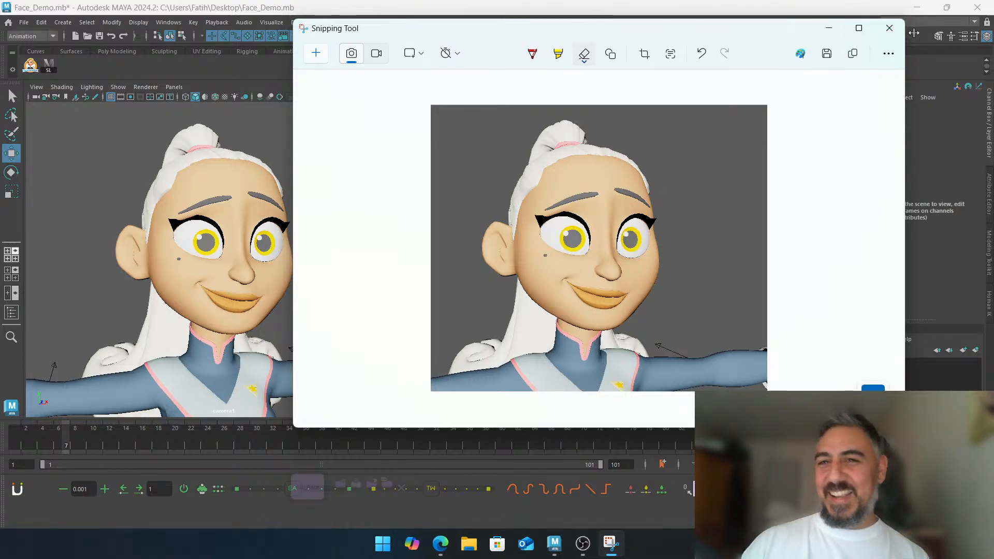
Dismiss the radial menu and close the annotated capture without saving to return to Maya
{"action": "mouse_move", "coordinate": [849, 33]}
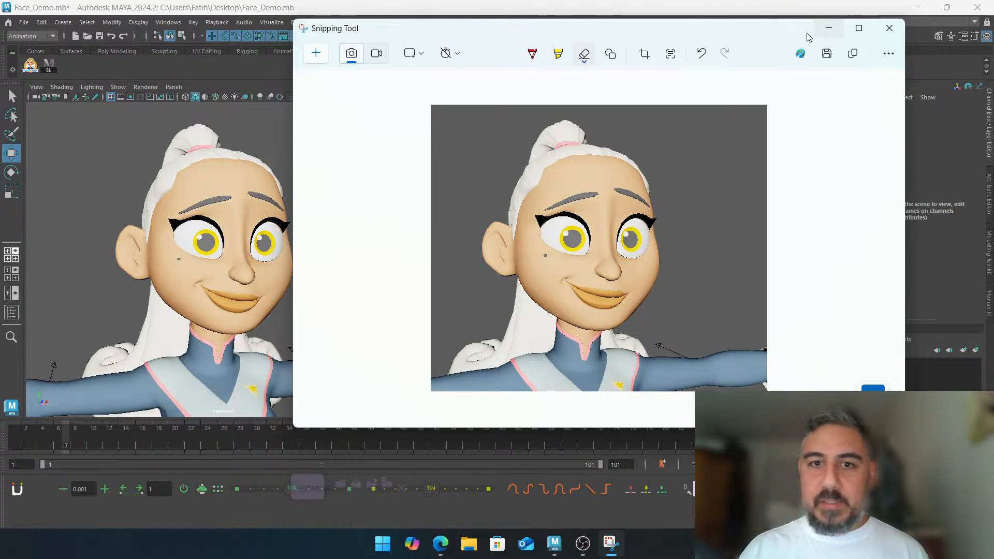
{"action": "right_click", "coordinate": [975, 2]}
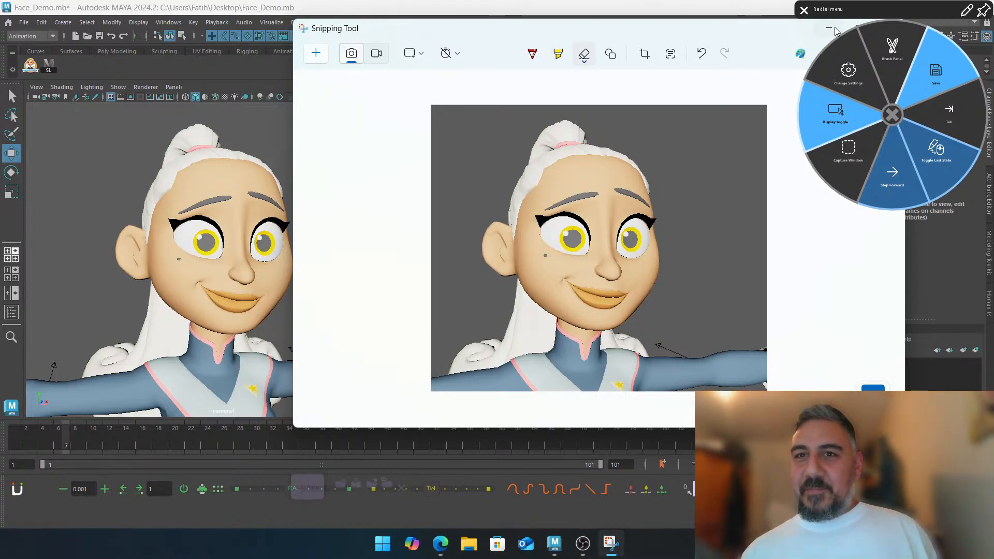
{"action": "left_click", "coordinate": [804, 11]}
{"action": "left_click", "coordinate": [890, 28]}
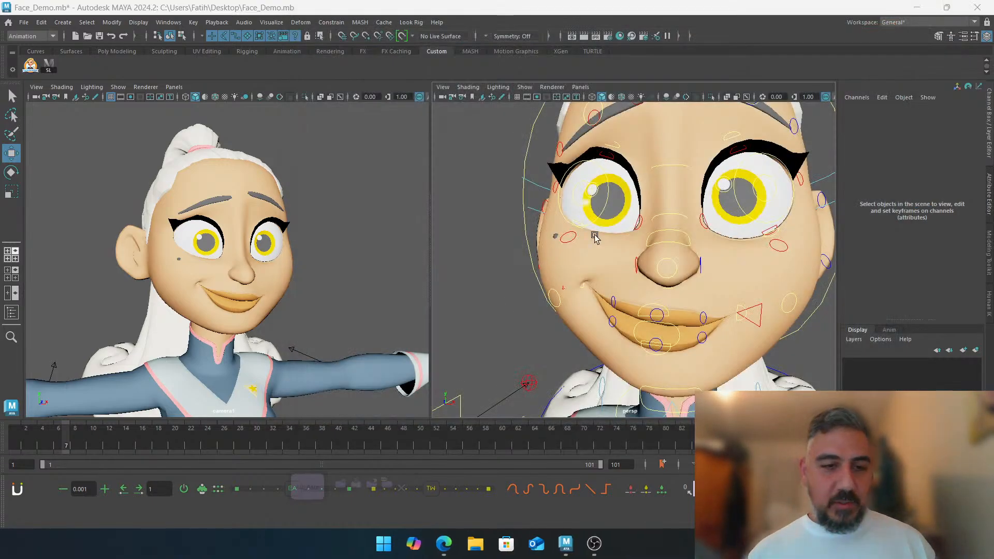
Select all face controls with the ALL_Face set and review the keyed expressions frame by frame from frame 1 to 7
{"action": "left_click", "coordinate": [307, 487]}
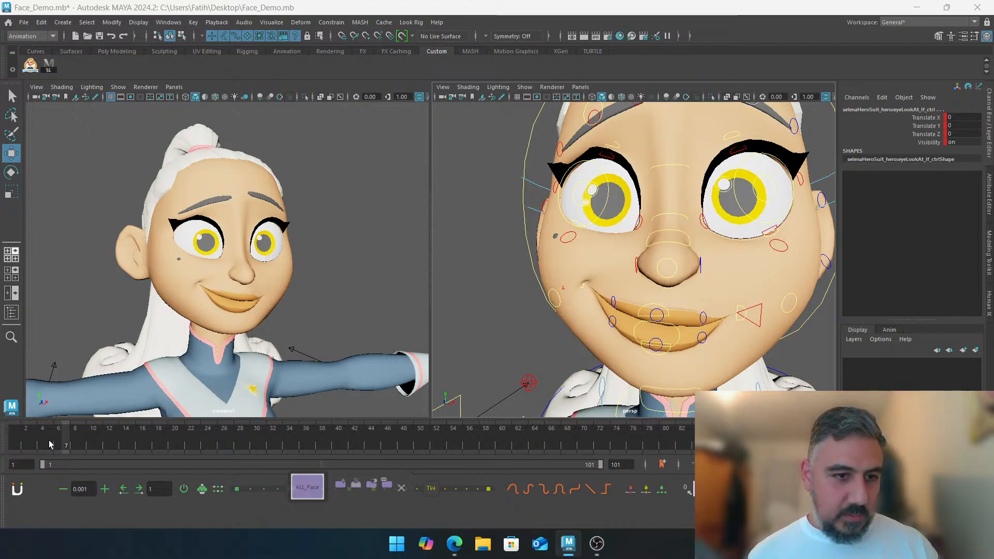
{"action": "left_click", "coordinate": [19, 442]}
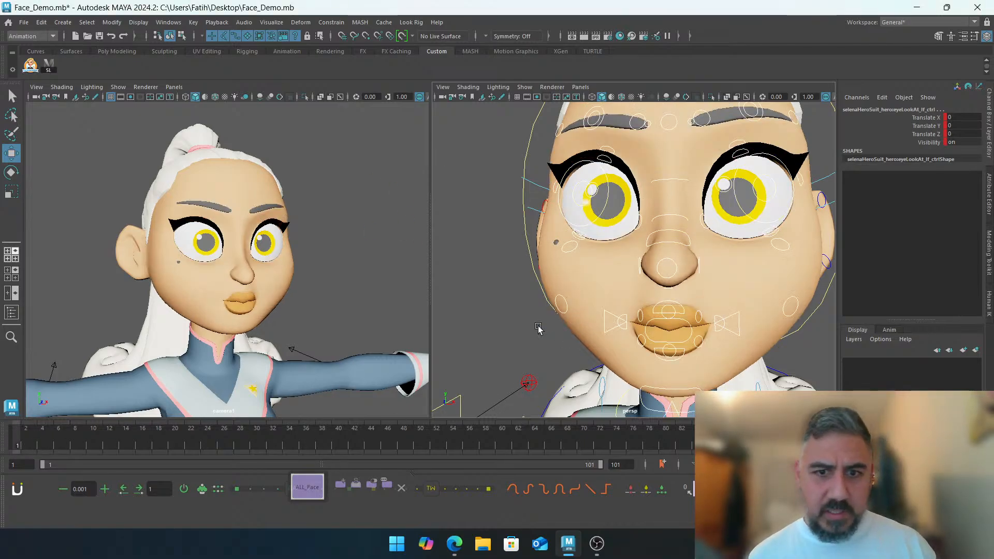
{"action": "left_click", "coordinate": [307, 484]}
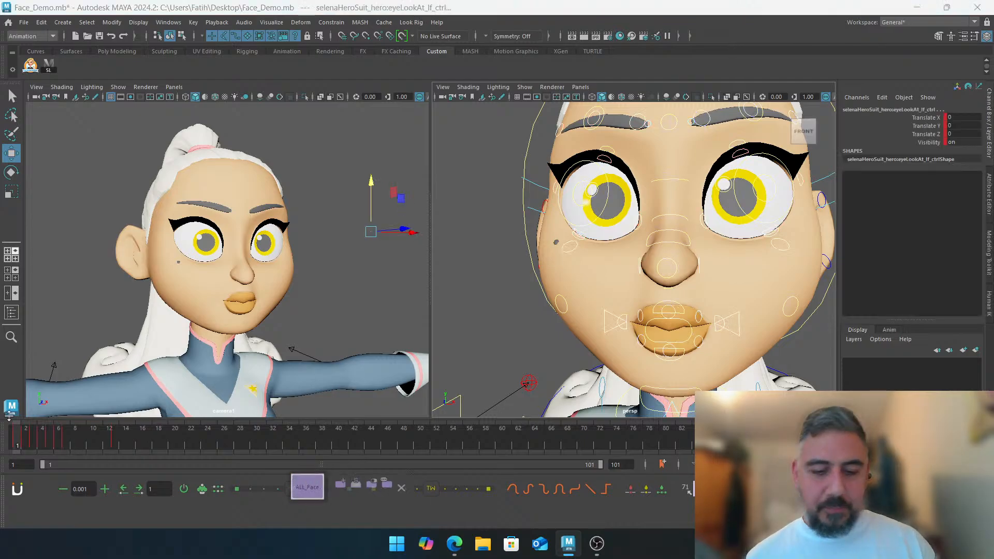
{"action": "key", "text": "period"}
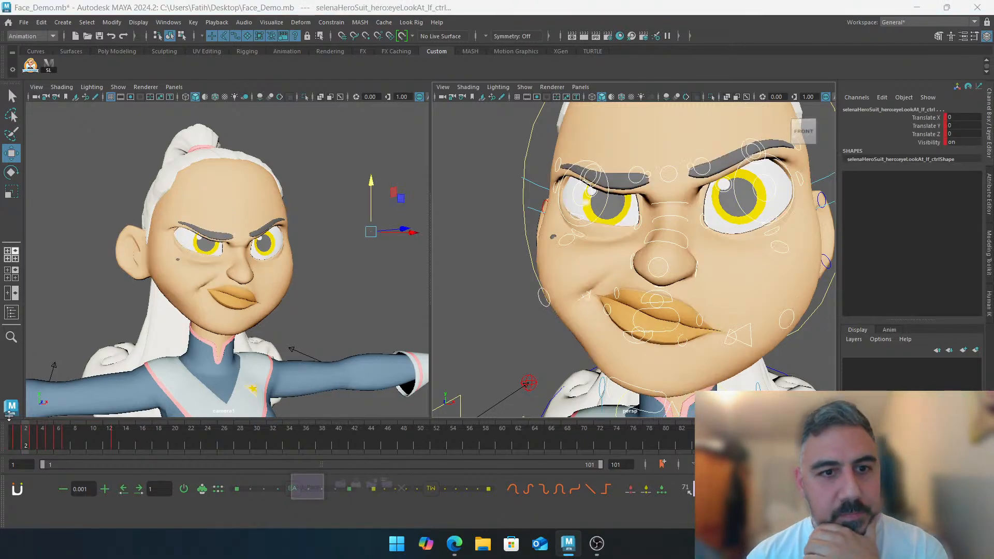
{"action": "key", "text": "period"}
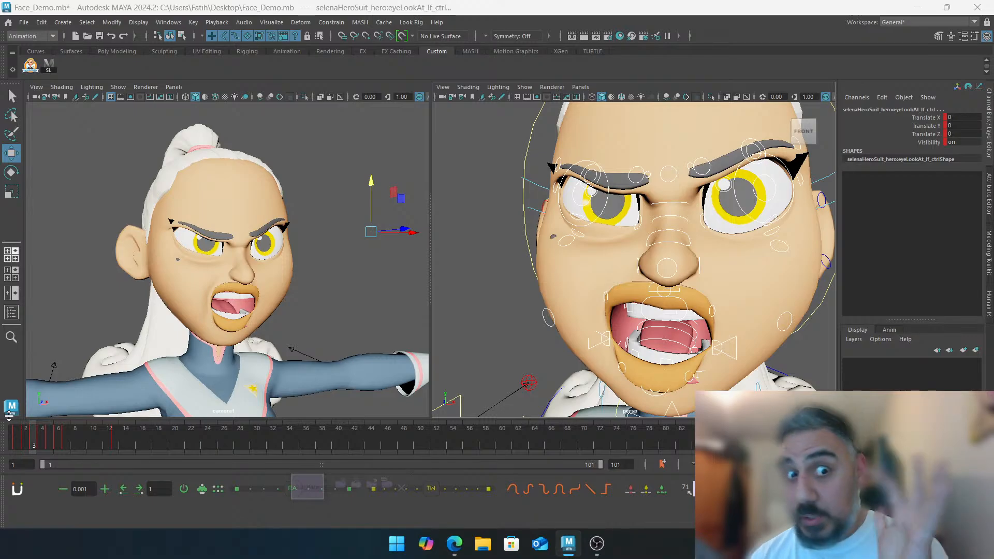
{"action": "key", "text": "period"}
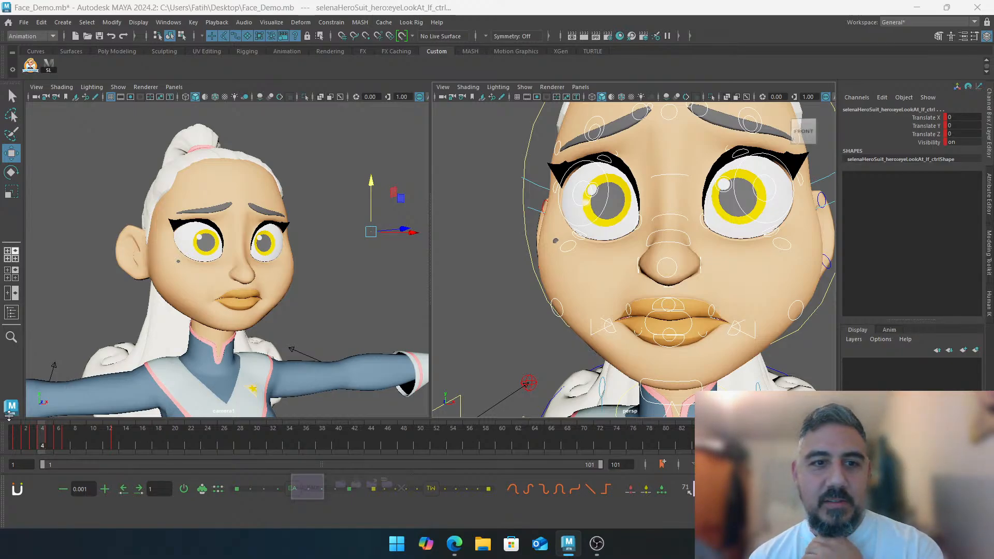
{"action": "key", "text": "period"}
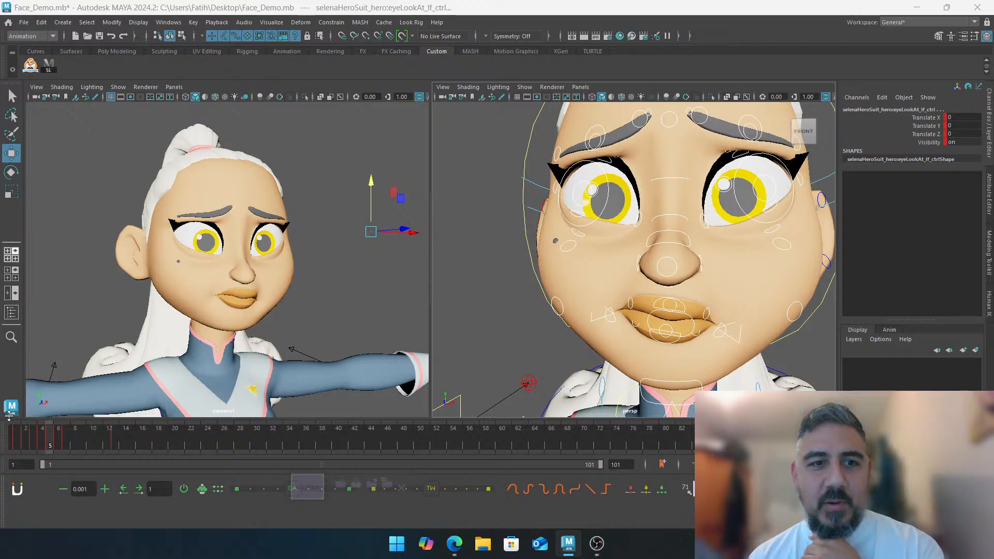
{"action": "key", "text": "period"}
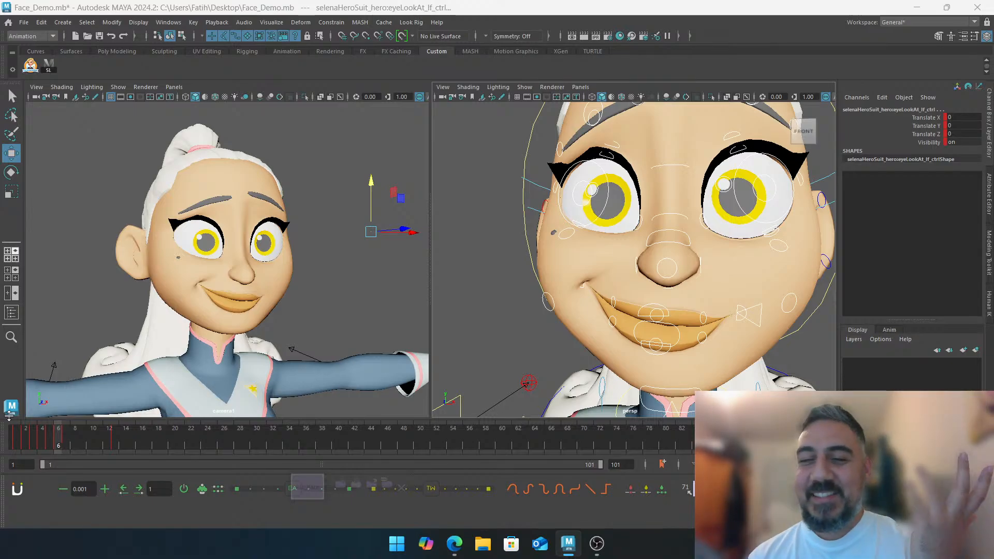
{"action": "key", "text": "period"}
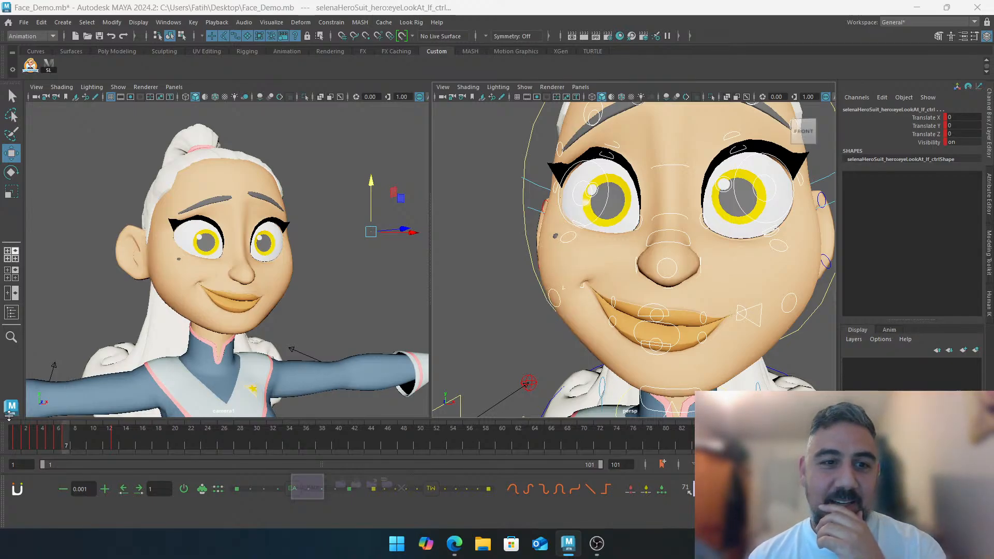
Compare frames 6 and 7, and rotate the jaw control at frame 7 open and sideways to about X 32.7, Y 0.35, Z -19.1
{"action": "key", "text": "comma"}
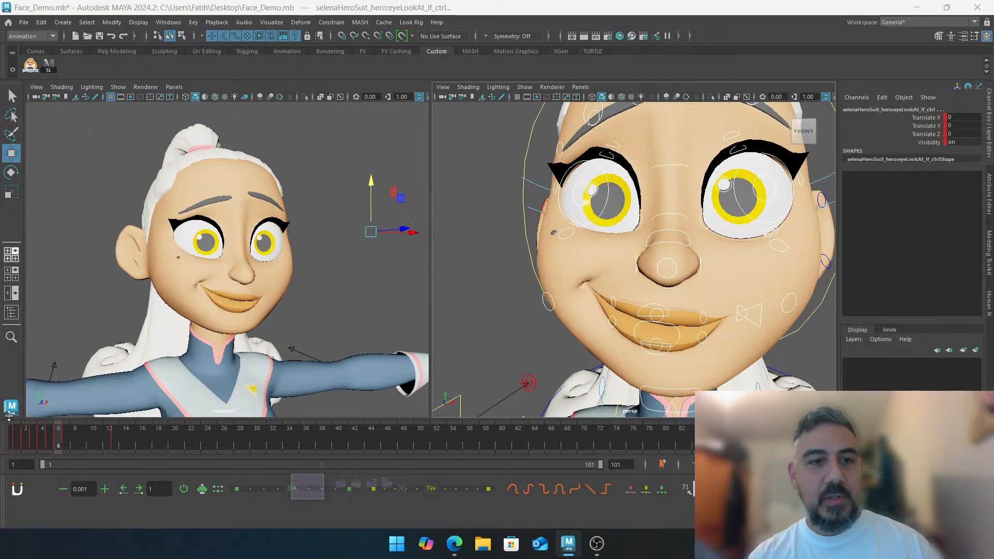
{"action": "key", "text": "period"}
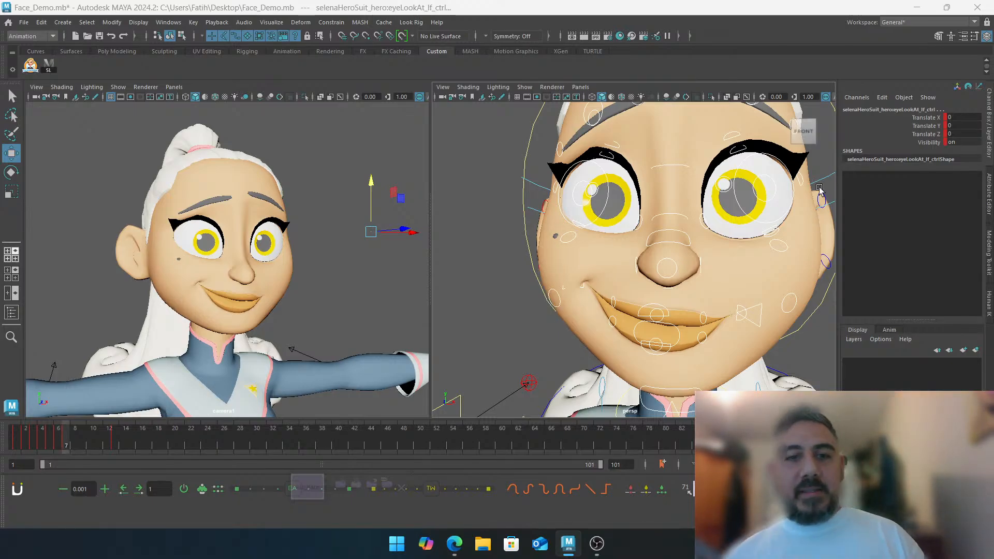
{"action": "left_click", "coordinate": [471, 215]}
{"action": "right_click_drag", "start_coordinate": [678, 222], "coordinate": [583, 247], "text": "alt"}
{"action": "middle_click_drag", "start_coordinate": [584, 248], "coordinate": [586, 193], "text": "alt"}
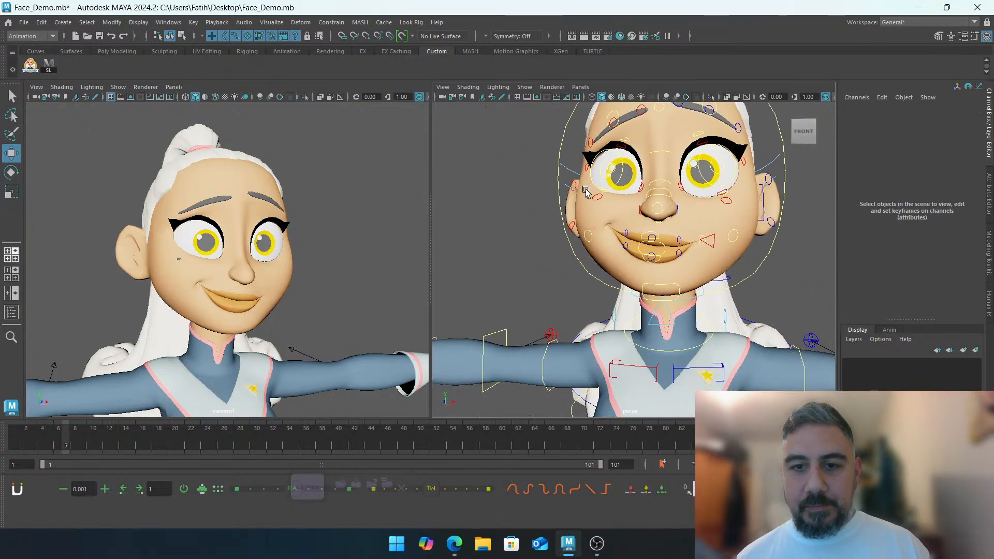
{"action": "right_click_drag", "start_coordinate": [558, 242], "coordinate": [621, 243], "text": "alt"}
{"action": "middle_click_drag", "start_coordinate": [621, 243], "coordinate": [625, 229], "text": "alt"}
{"action": "left_click", "coordinate": [646, 250]}
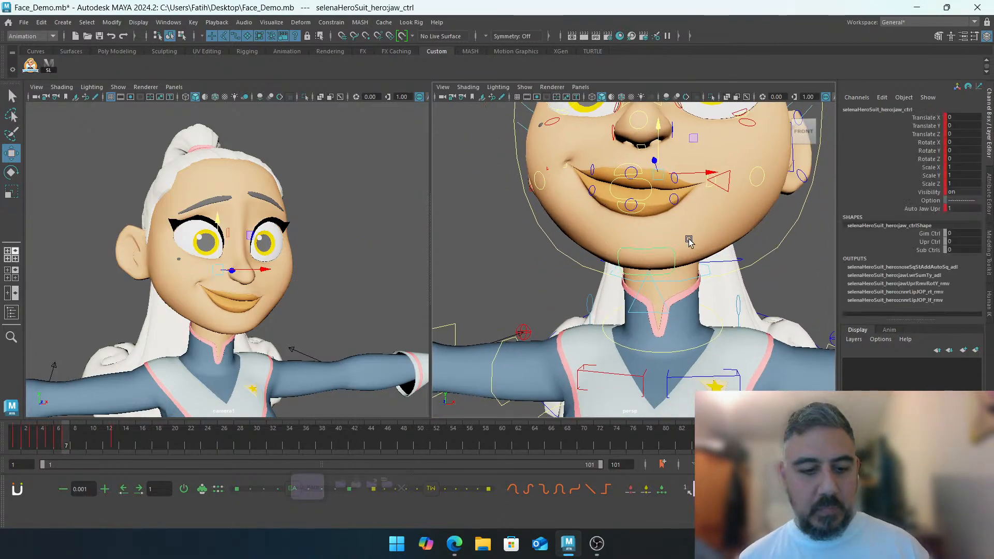
{"action": "key", "text": "e"}
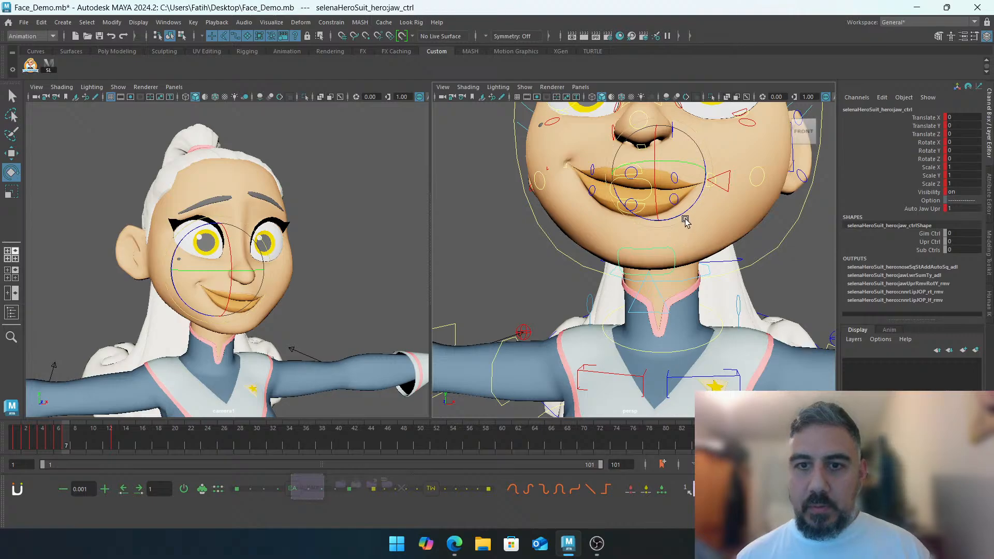
{"action": "left_click_drag", "start_coordinate": [685, 220], "coordinate": [617, 213]}
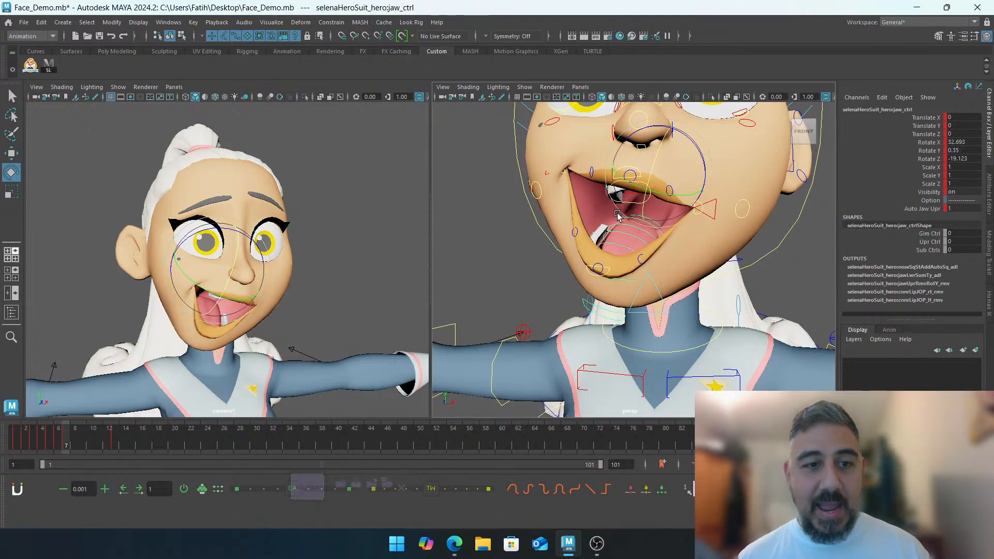
Show the perspective view in wireframe and select the character's right mouth corner control to inspect its channels
{"action": "left_click", "coordinate": [494, 224]}
{"action": "left_click_drag", "start_coordinate": [494, 224], "coordinate": [602, 249], "text": "alt"}
{"action": "key", "text": "4"}
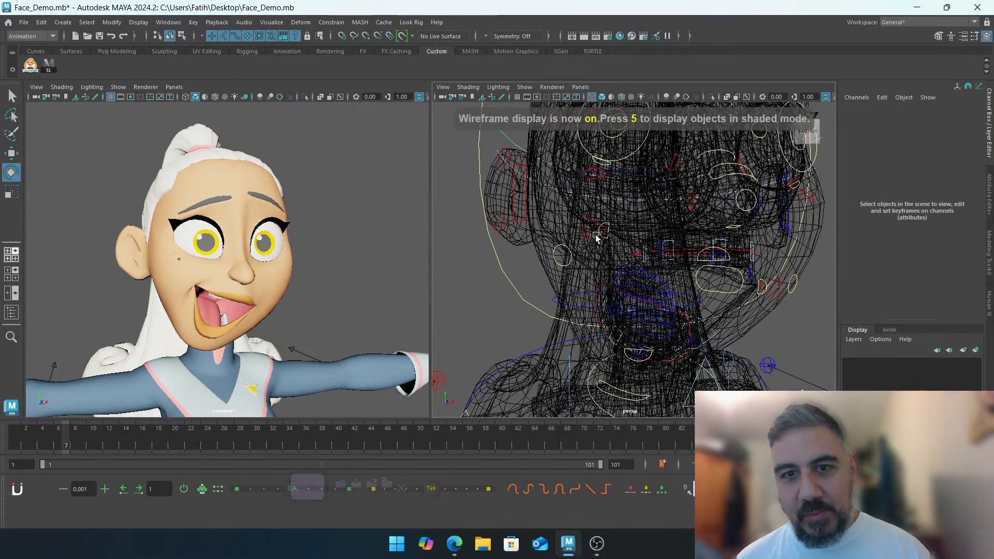
{"action": "left_click", "coordinate": [600, 225]}
{"action": "right_click_drag", "start_coordinate": [559, 226], "coordinate": [615, 238], "text": "alt"}
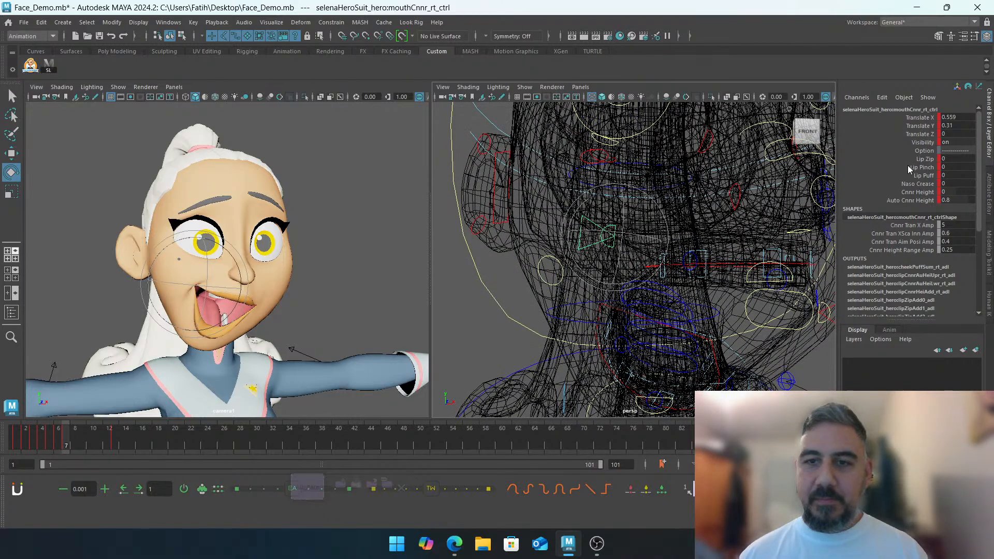
Select all face controls with the ALL_Face set, check the neighbouring keyed poses, and clear the selection at frame 7
{"action": "left_click", "coordinate": [310, 489]}
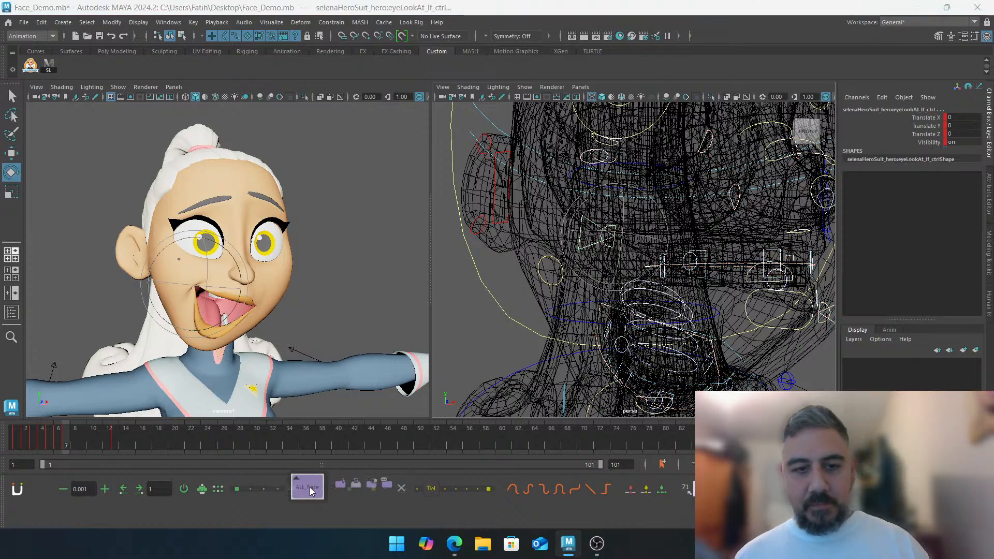
{"action": "key", "text": "alt+comma"}
{"action": "key", "text": "alt+period"}
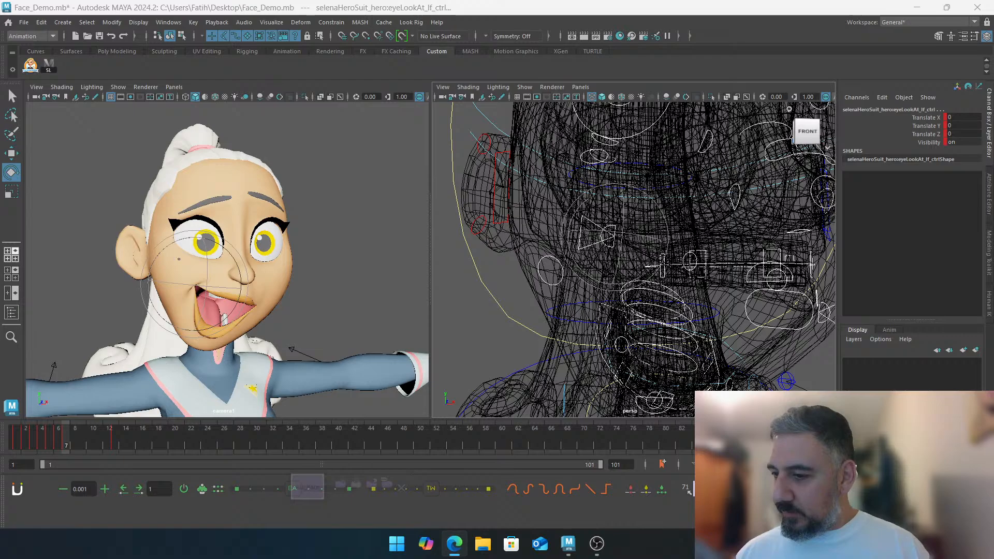
{"action": "key", "text": "alt+Tab"}
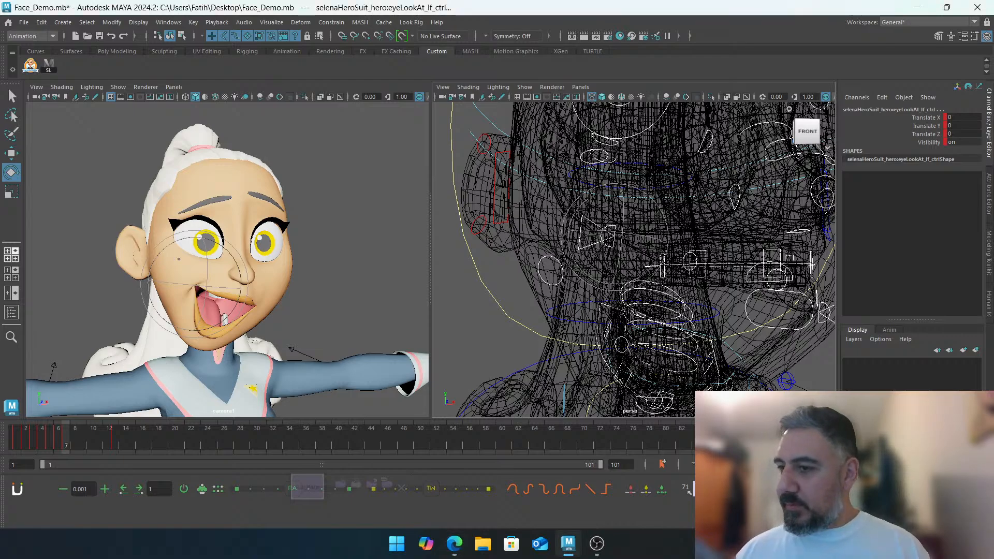
{"action": "left_click", "coordinate": [477, 326]}
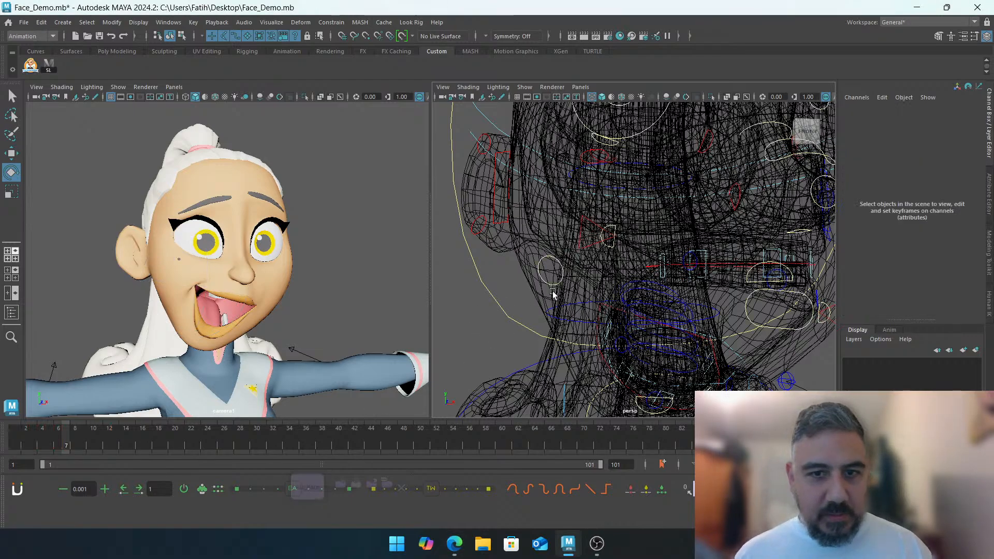
Return the perspective view to textured shading and set the right mouth corner control's Translate X, Y and Z to 0
{"action": "scroll", "coordinate": [573, 246], "scroll_direction": "down", "scroll_amount": 5}
{"action": "scroll", "coordinate": [573, 246], "scroll_direction": "up", "scroll_amount": 5}
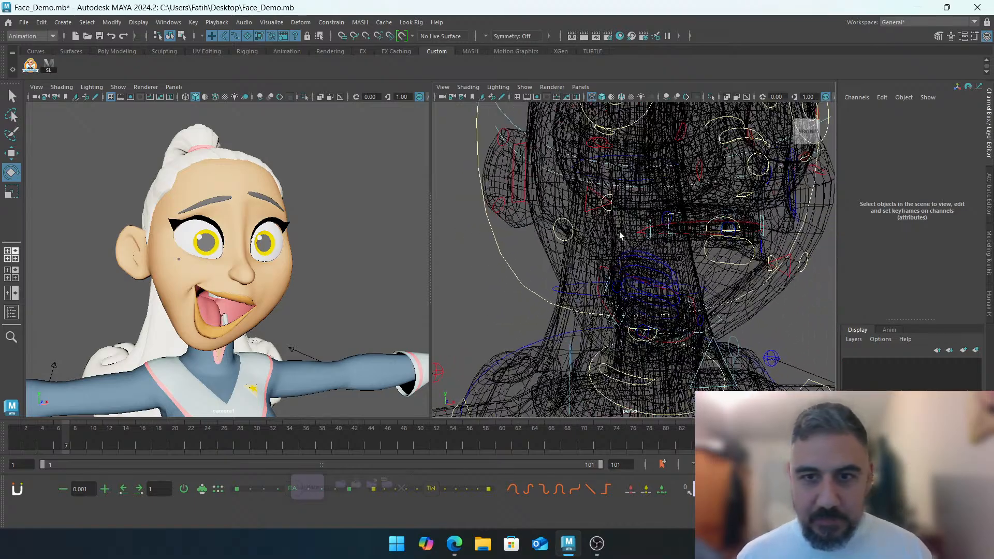
{"action": "key", "text": "6"}
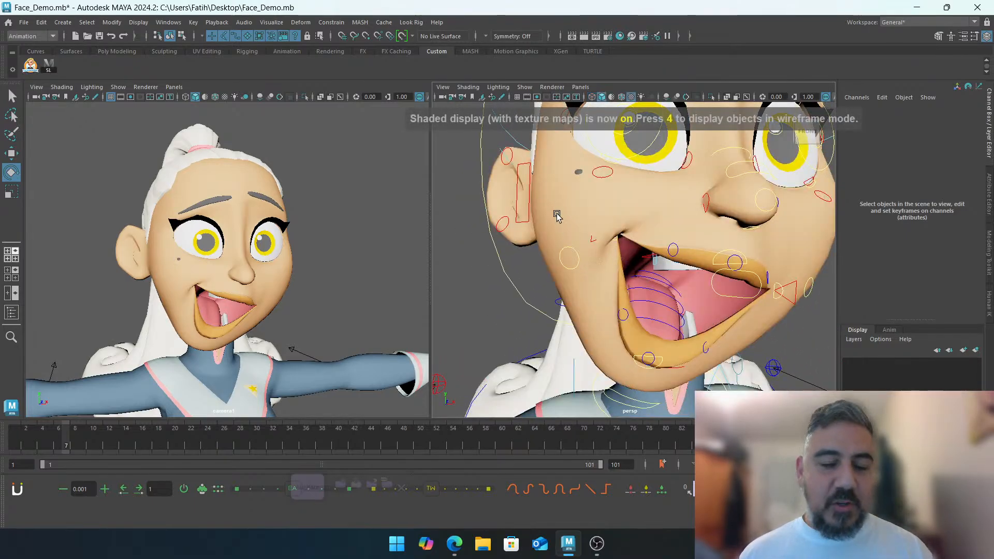
{"action": "left_click", "coordinate": [619, 242]}
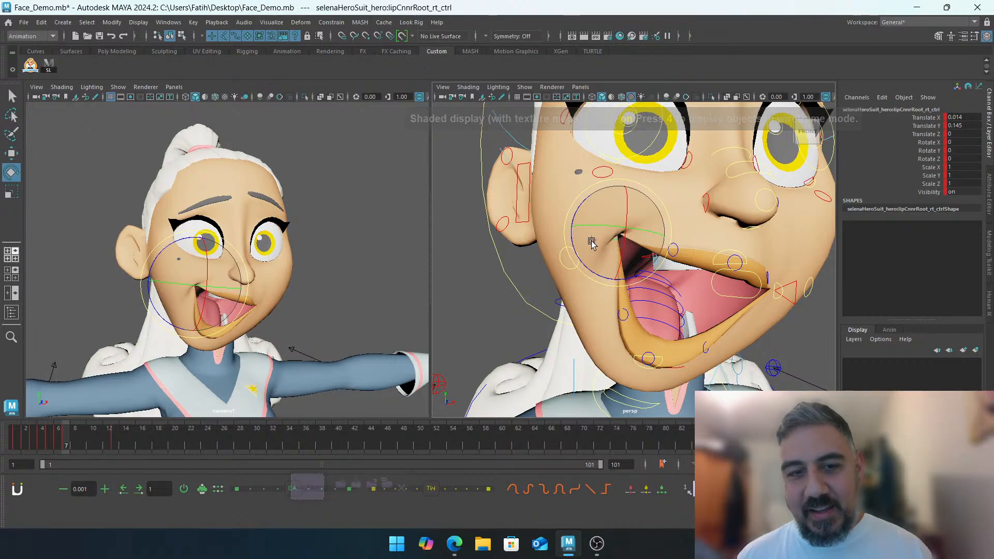
{"action": "key", "text": "w"}
{"action": "left_click", "coordinate": [595, 241]}
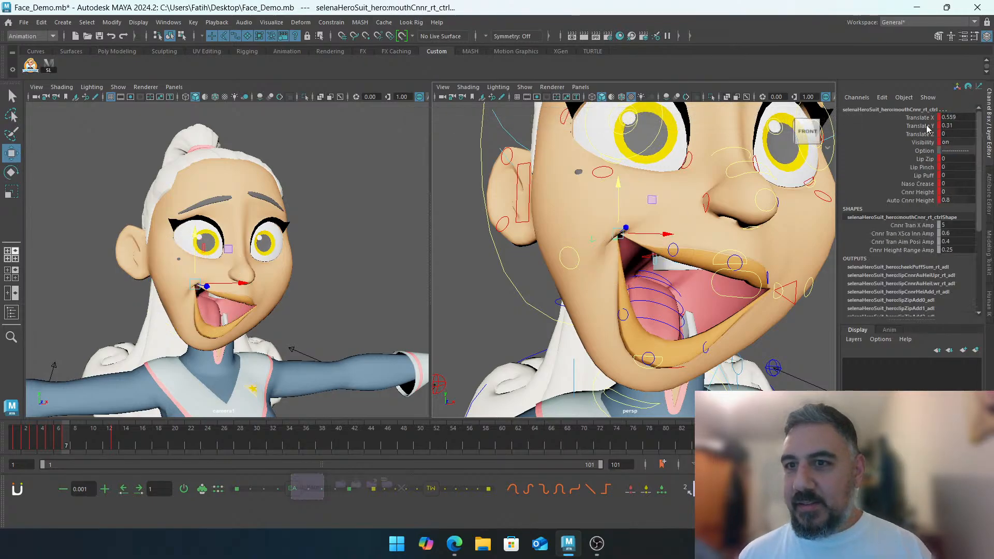
{"action": "left_click_drag", "start_coordinate": [919, 117], "coordinate": [927, 134]}
{"action": "type", "text": "0"}
{"action": "key", "text": "Return"}
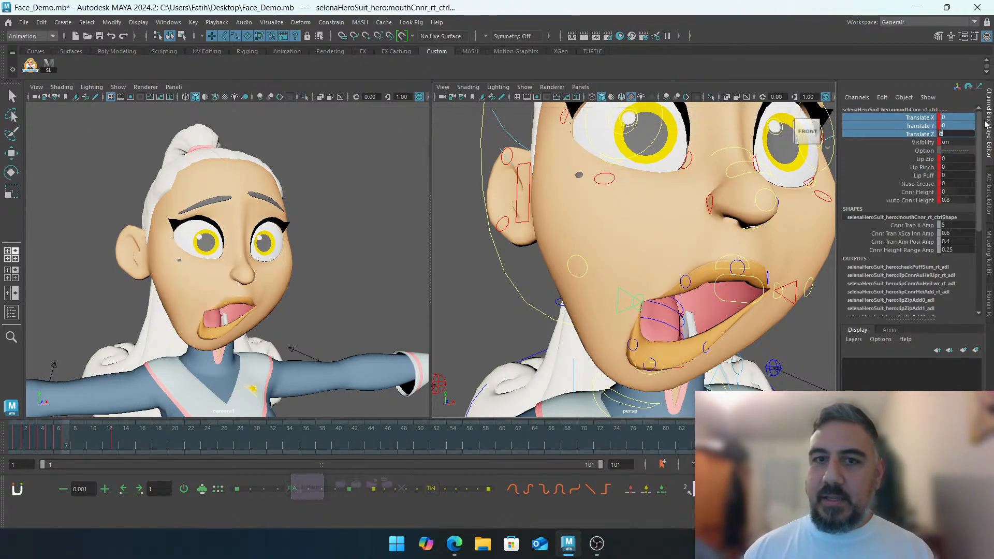
Reset the jaw control by setting all its translate and rotate channels to 0, and clear the selection
{"action": "left_click", "coordinate": [471, 299]}
{"action": "middle_click_drag", "start_coordinate": [597, 284], "coordinate": [570, 237], "text": "alt"}
{"action": "left_click_drag", "start_coordinate": [570, 237], "coordinate": [582, 269], "text": "alt"}
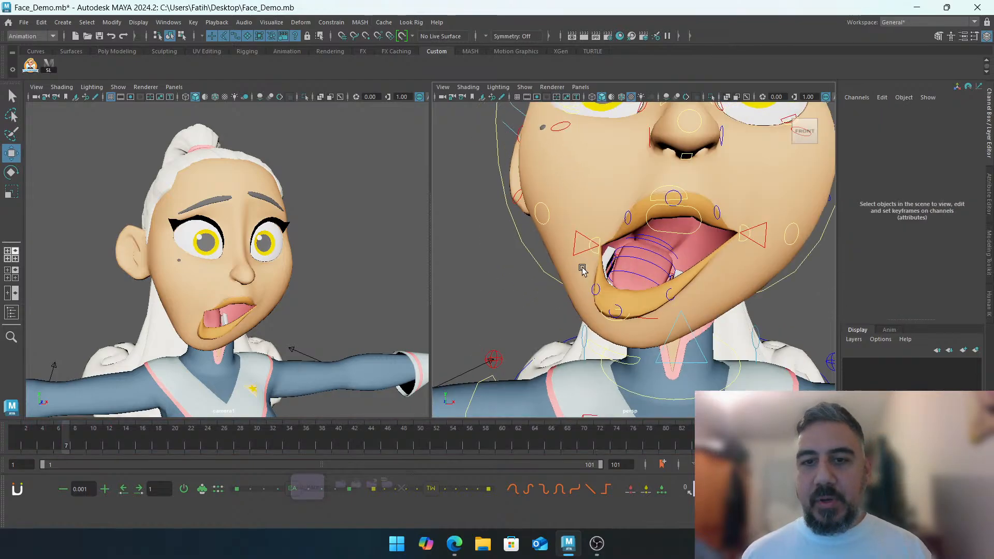
{"action": "left_click", "coordinate": [631, 351]}
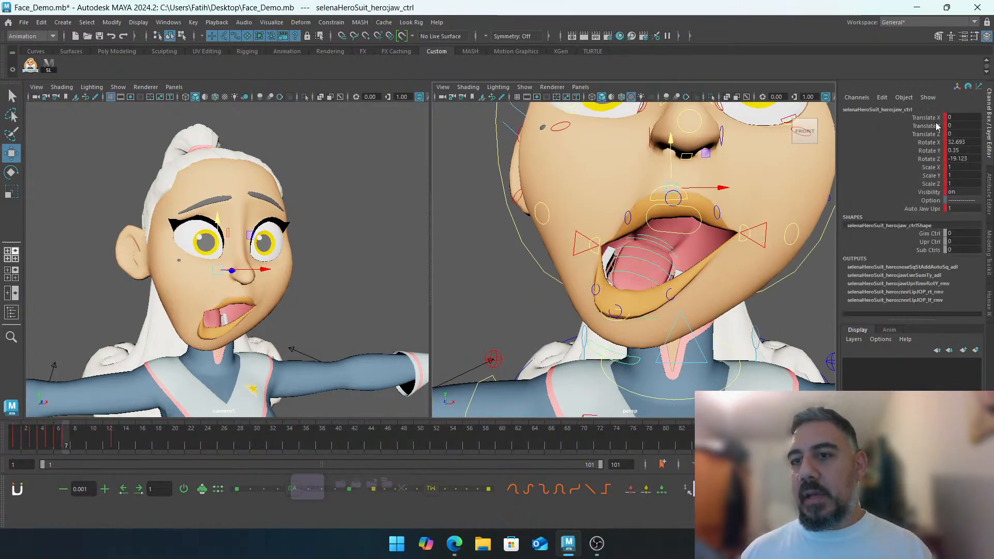
{"action": "left_click", "coordinate": [931, 118]}
{"action": "left_click", "coordinate": [968, 159], "text": "shift"}
{"action": "type", "text": "0"}
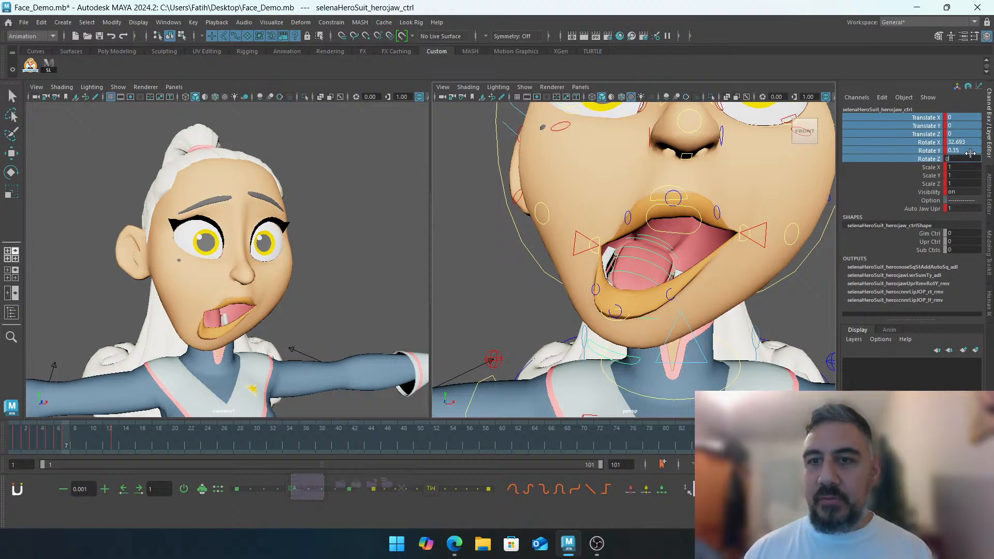
{"action": "key", "text": "Return"}
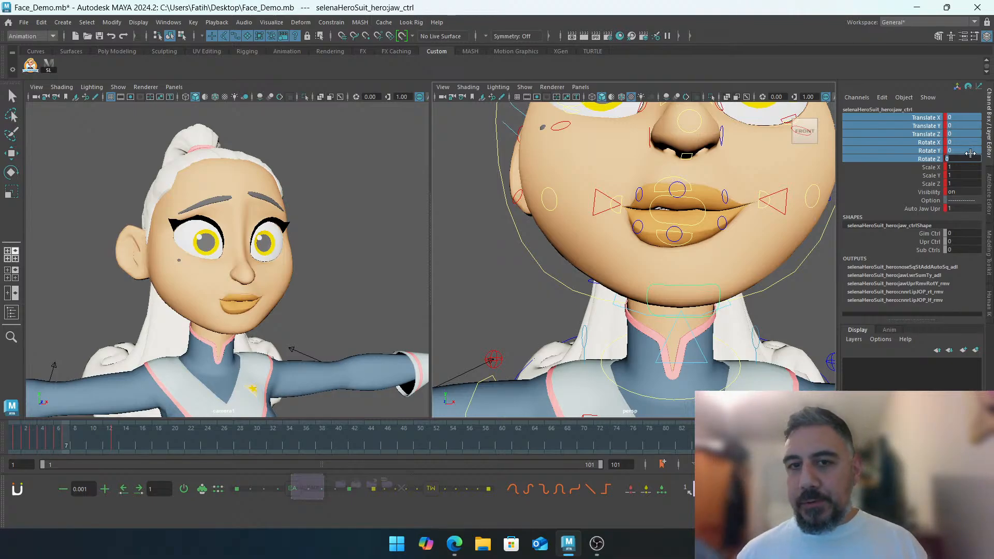
{"action": "left_click", "coordinate": [461, 276]}
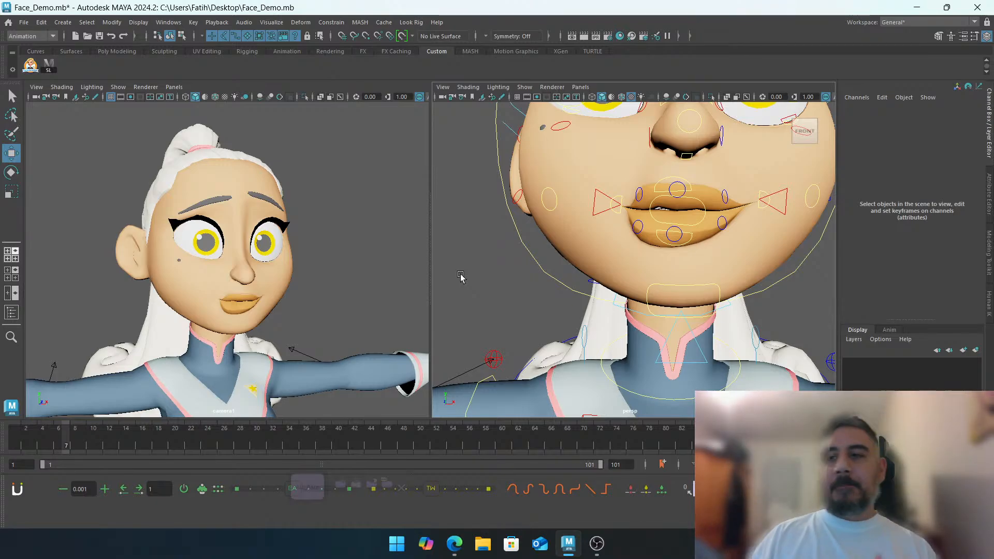
{"action": "scroll", "coordinate": [604, 216], "scroll_direction": "up", "scroll_amount": 5}
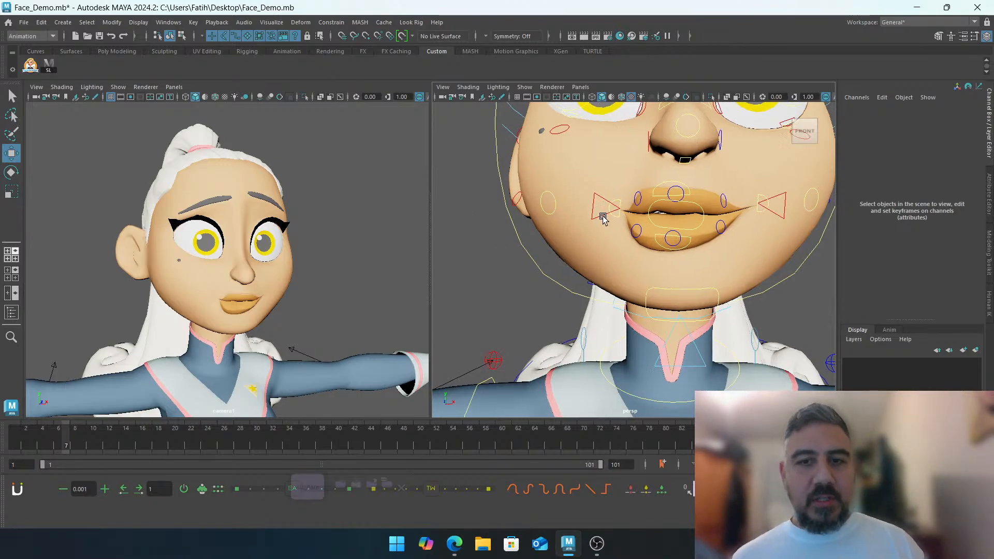
Reset the right-side and central upper and lower lip controls to their default values
{"action": "left_click", "coordinate": [608, 233]}
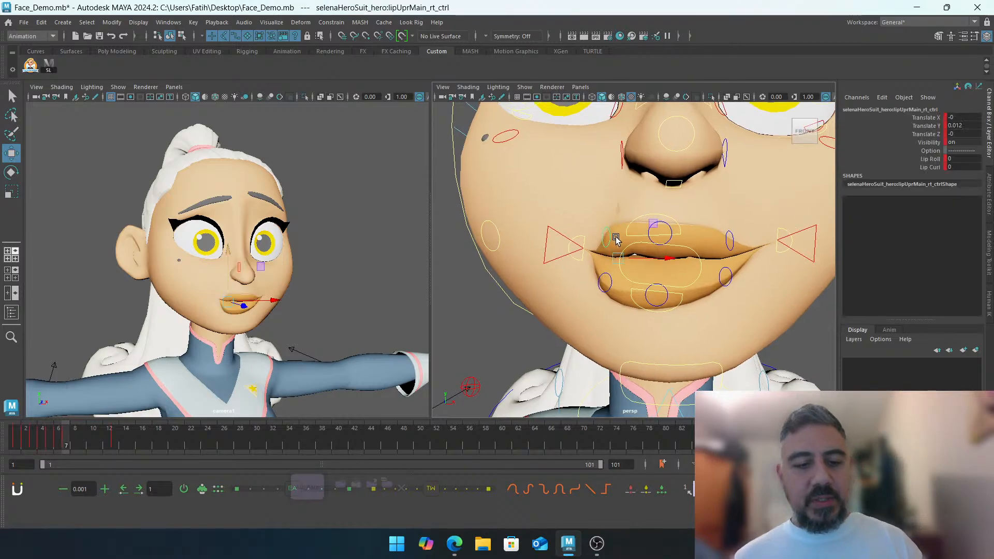
{"action": "left_click", "coordinate": [609, 279], "text": "shift"}
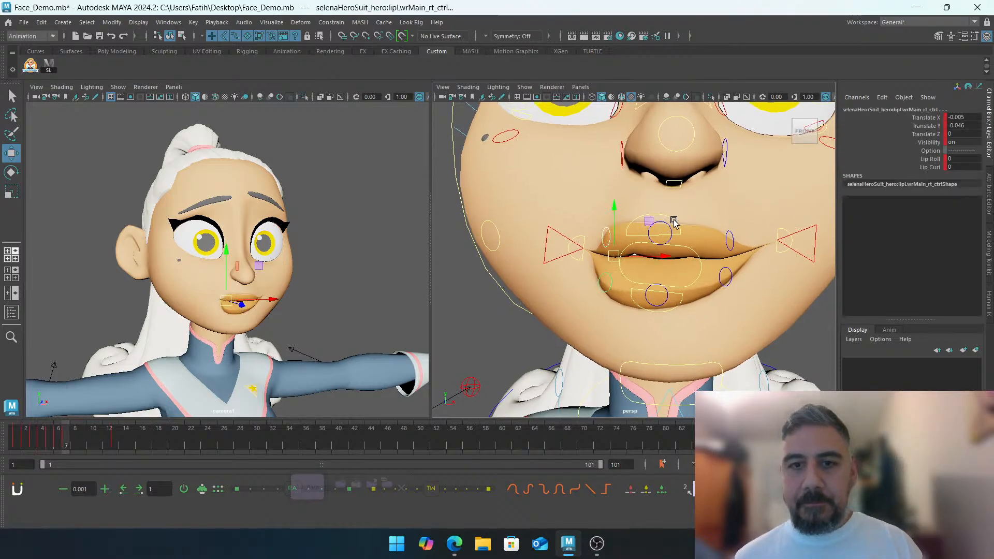
{"action": "left_click", "coordinate": [662, 238], "text": "shift"}
{"action": "left_click", "coordinate": [664, 229]}
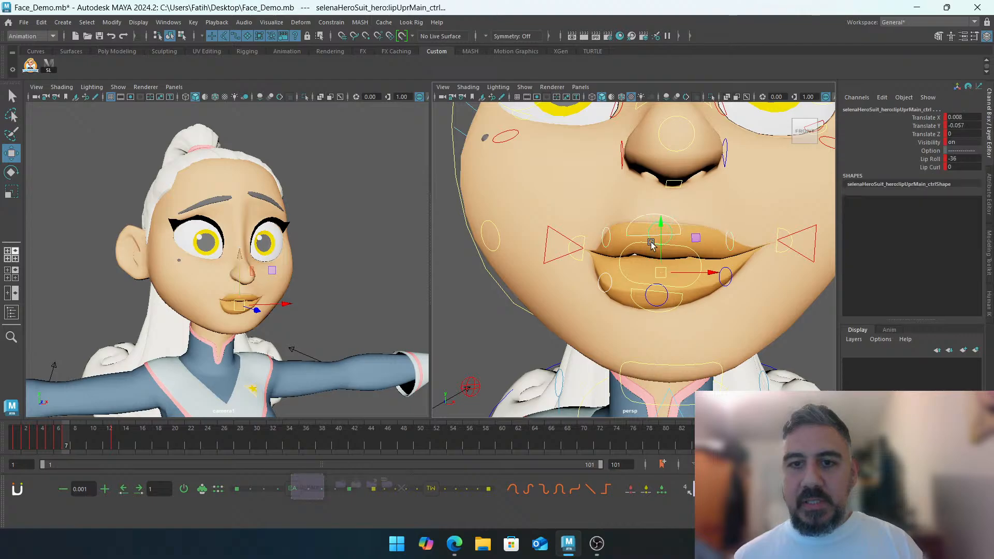
{"action": "left_click", "coordinate": [631, 249]}
{"action": "left_click", "coordinate": [649, 302]}
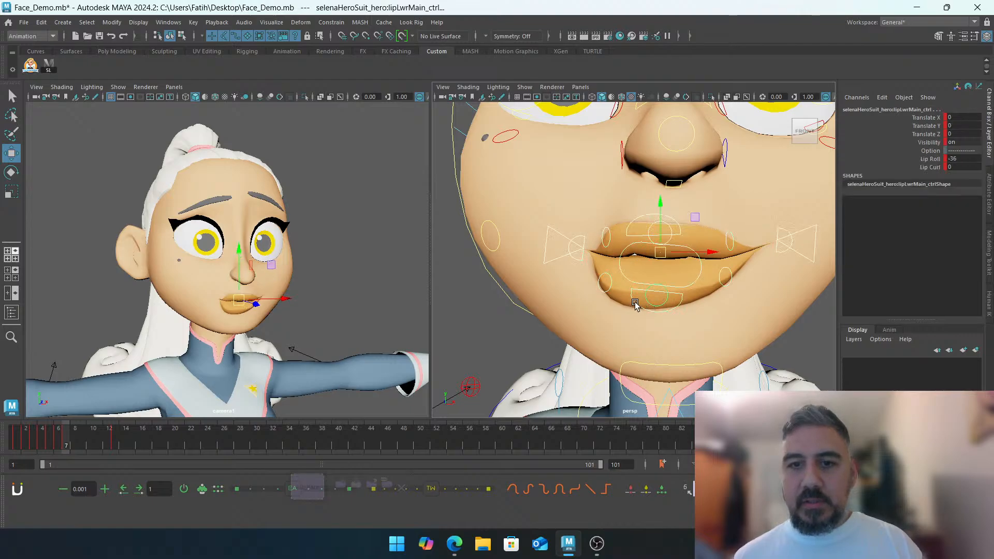
{"action": "left_click", "coordinate": [185, 491]}
{"action": "left_click", "coordinate": [507, 329]}
Reset the left mouth corner control and the left upper and lower lip controls to their default values
{"action": "left_click_drag", "start_coordinate": [763, 224], "coordinate": [745, 232], "text": "alt"}
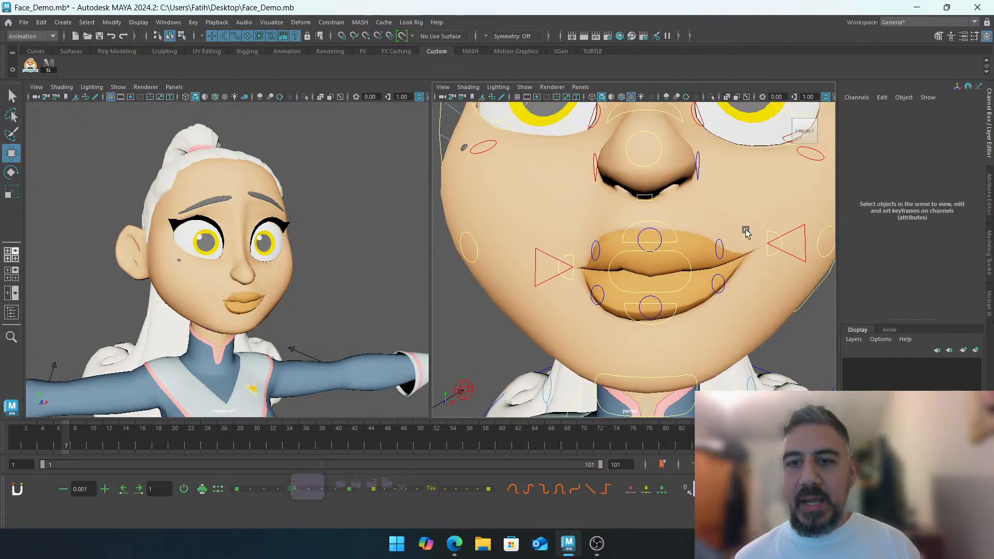
{"action": "left_click", "coordinate": [777, 233]}
{"action": "middle_click_drag", "start_coordinate": [778, 233], "coordinate": [713, 243], "text": "alt"}
{"action": "left_click", "coordinate": [701, 238], "text": "shift"}
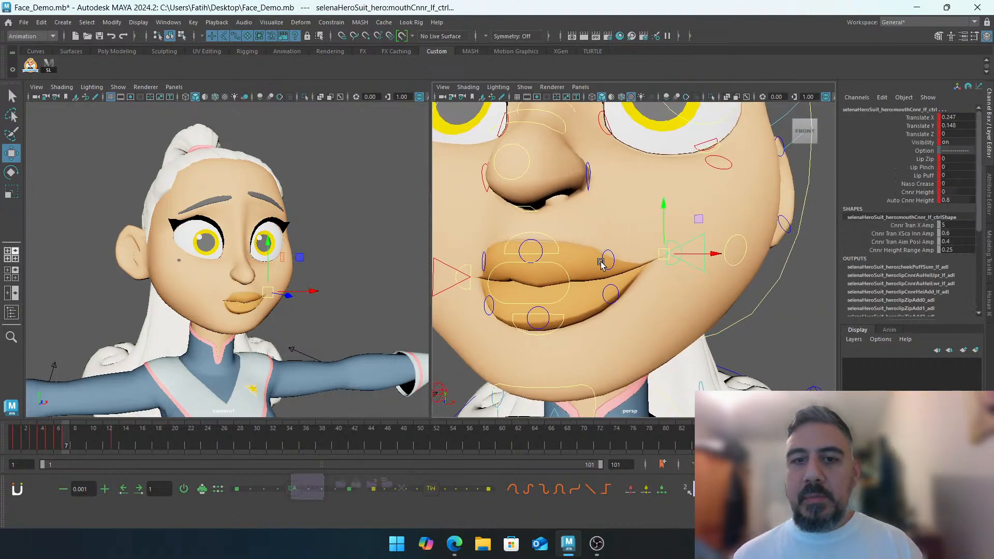
{"action": "left_click", "coordinate": [604, 253]}
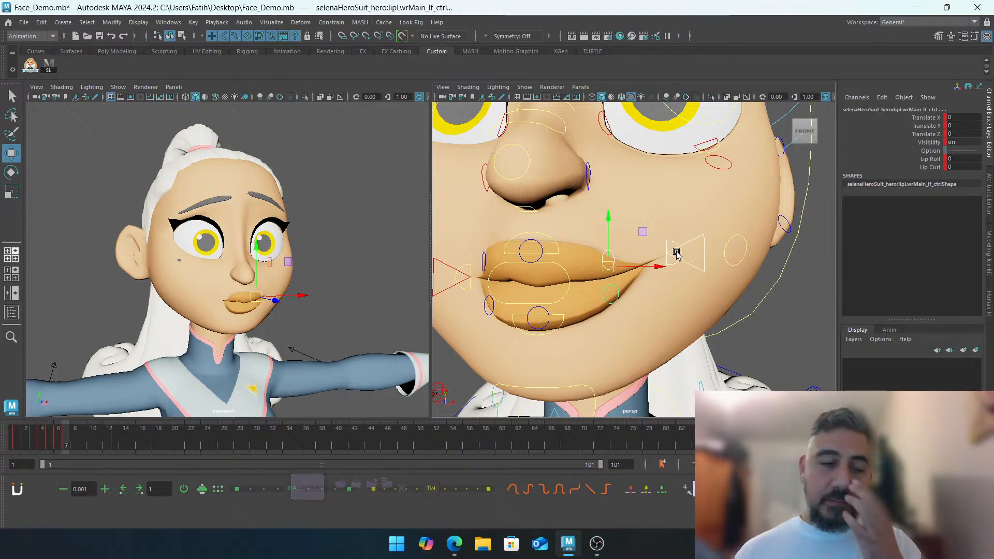
{"action": "left_click", "coordinate": [184, 488]}
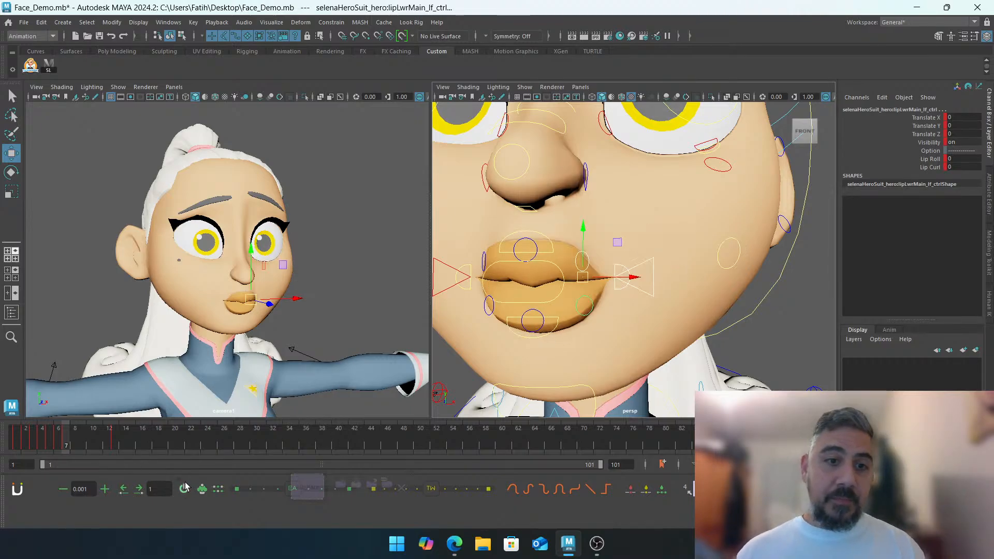
{"action": "left_click", "coordinate": [808, 330]}
{"action": "scroll", "coordinate": [769, 318], "scroll_direction": "down", "scroll_amount": 6}
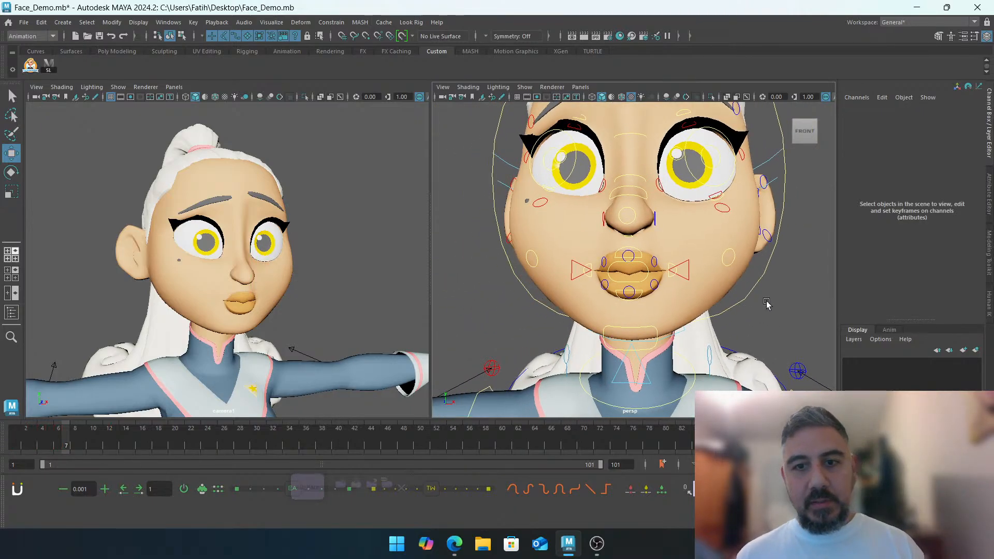
Set Translate X and Translate Y of both mouth corner controls to 0.1 for a slight smile
{"action": "scroll", "coordinate": [679, 241], "scroll_direction": "up", "scroll_amount": 4}
{"action": "left_click", "coordinate": [632, 264]}
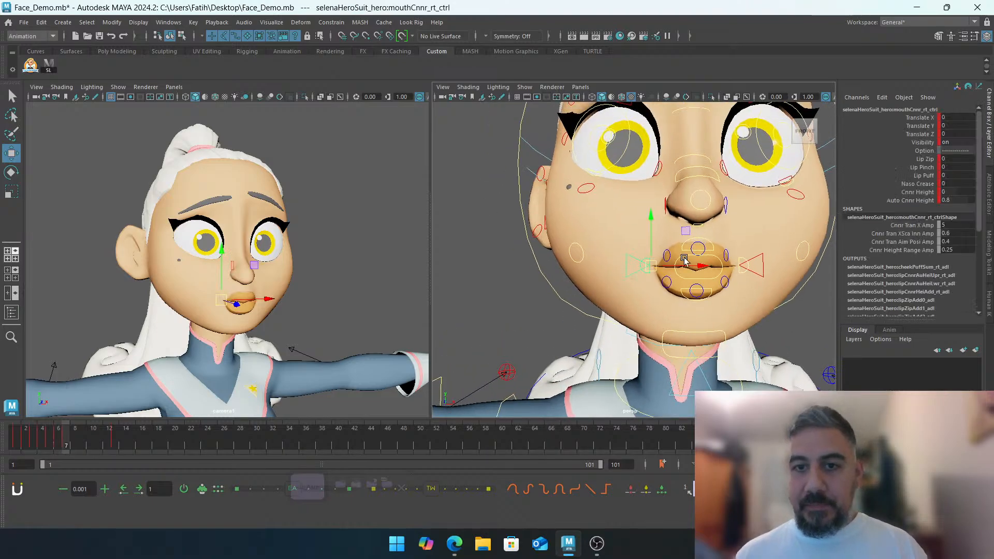
{"action": "left_click", "coordinate": [761, 256]}
{"action": "left_click", "coordinate": [918, 117]}
{"action": "middle_click_drag", "start_coordinate": [767, 165], "coordinate": [911, 153]}
{"action": "left_click", "coordinate": [917, 126]}
{"action": "left_click", "coordinate": [917, 134]}
{"action": "left_click", "coordinate": [917, 143]}
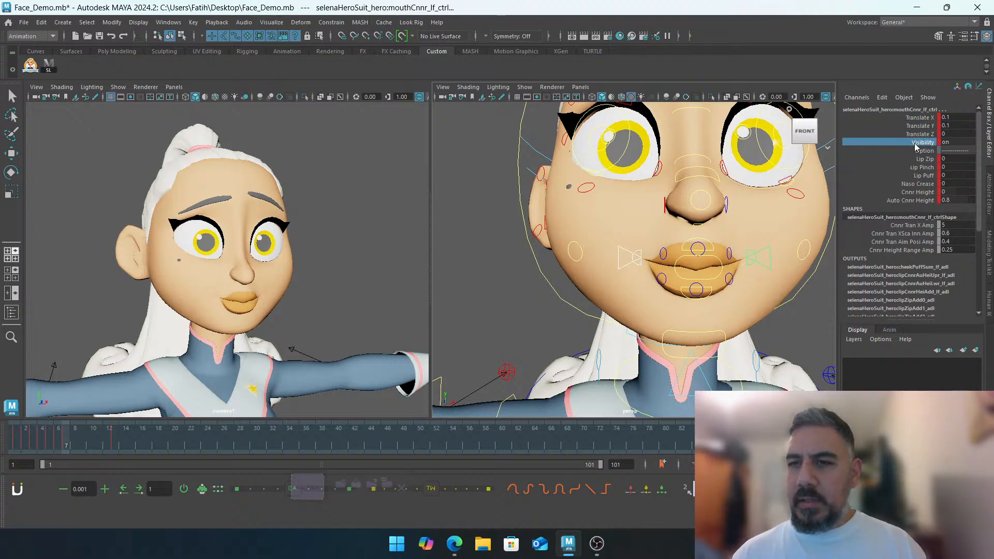
Rotate both lip corner root controls to -5.73 on Z
{"action": "left_click", "coordinate": [752, 255]}
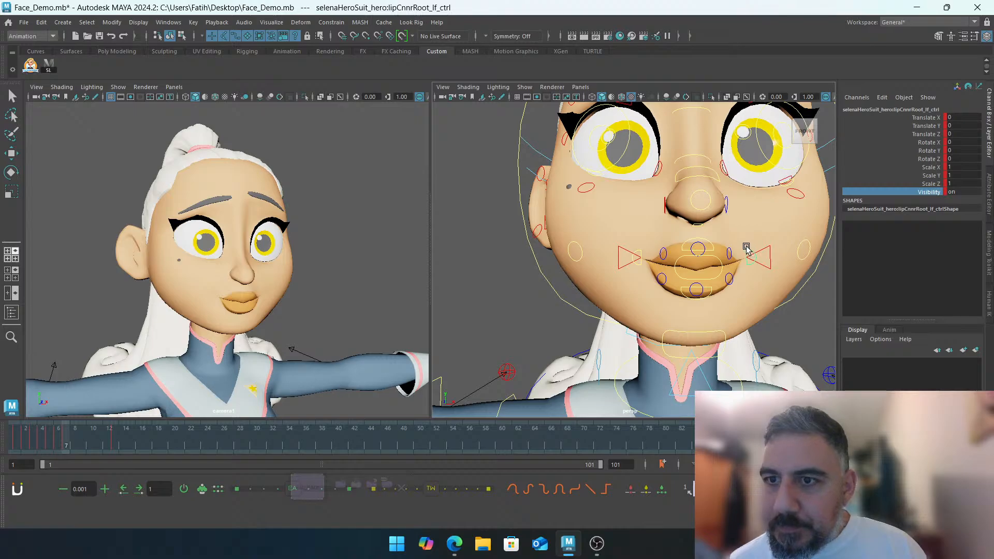
{"action": "left_click", "coordinate": [640, 255], "text": "shift"}
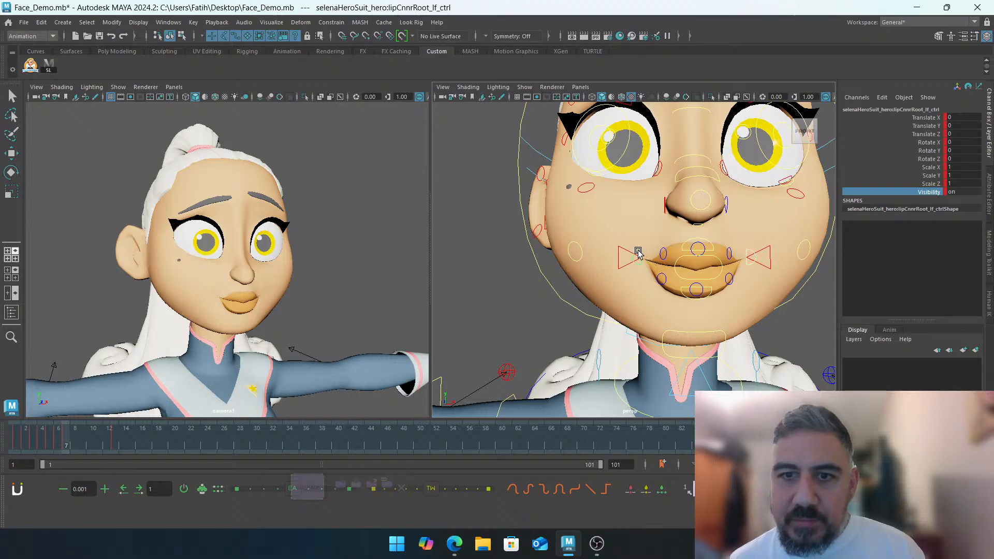
{"action": "left_click", "coordinate": [929, 158]}
{"action": "middle_click_drag", "start_coordinate": [779, 181], "coordinate": [778, 180]}
Set Translate Y of the right lower eyelid socket control to 0
{"action": "middle_click_drag", "start_coordinate": [694, 221], "coordinate": [690, 181], "text": "alt"}
{"action": "middle_click_drag", "start_coordinate": [657, 220], "coordinate": [666, 274], "text": "alt"}
{"action": "left_click", "coordinate": [602, 189]}
{"action": "middle_click_drag", "start_coordinate": [655, 188], "coordinate": [660, 229], "text": "alt"}
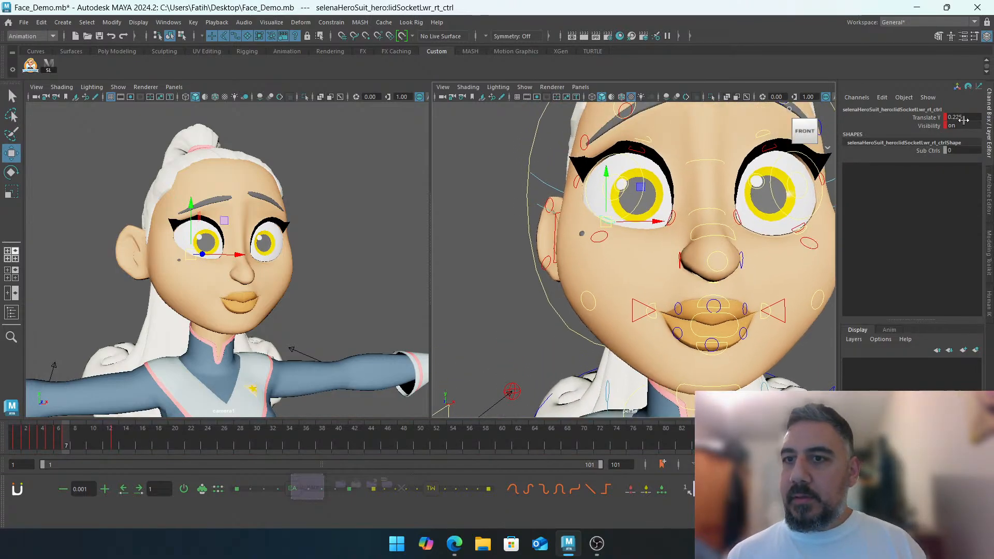
{"action": "double_click", "coordinate": [964, 118]}
{"action": "type", "text": "0"}
{"action": "key", "text": "Return"}
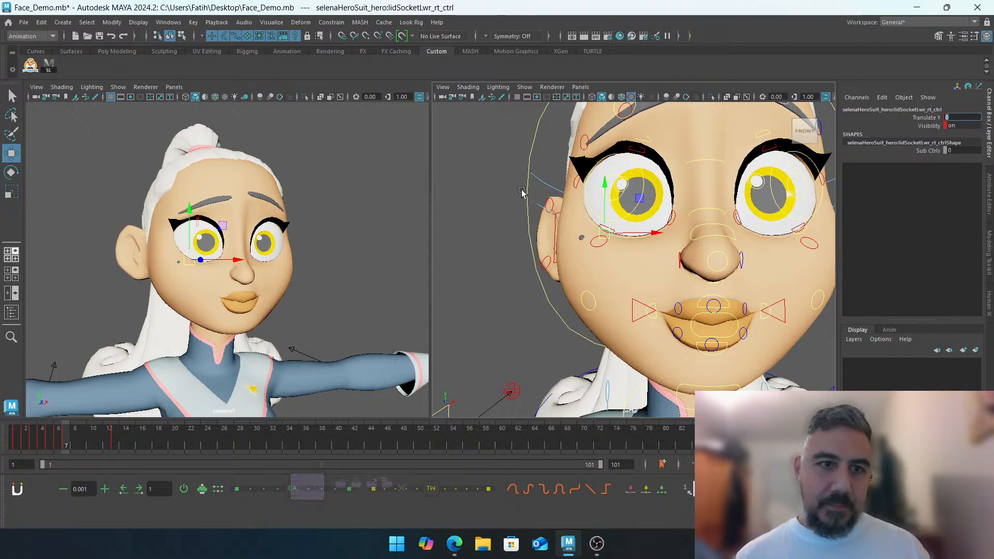
{"action": "left_click", "coordinate": [492, 209]}
{"action": "right_click_drag", "start_coordinate": [580, 200], "coordinate": [540, 192], "text": "alt"}
{"action": "middle_click_drag", "start_coordinate": [542, 195], "coordinate": [519, 146], "text": "alt"}
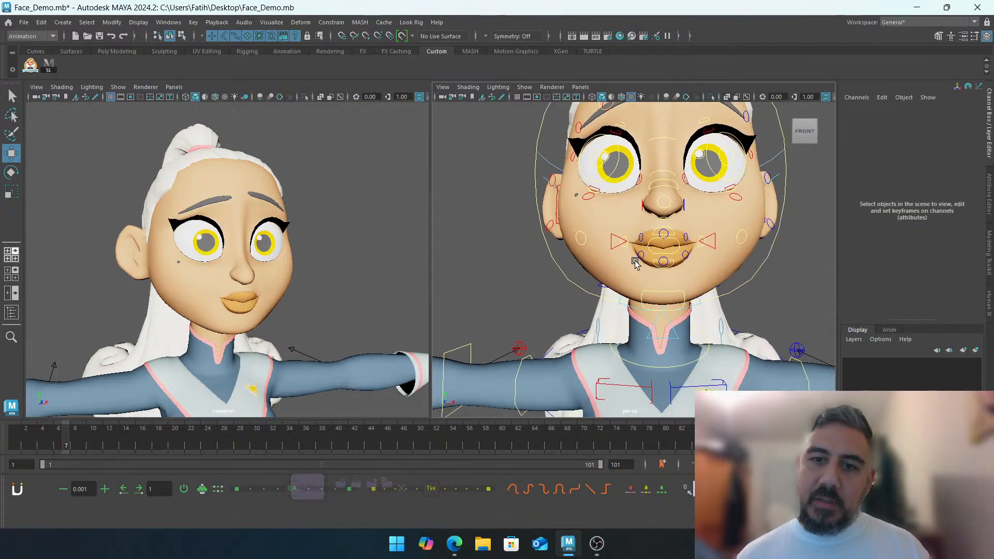
Open the mouth by rotating the jaw control to about 16 degrees on X, with its Translate Y set to 0
{"action": "left_click", "coordinate": [668, 285]}
{"action": "middle_click_drag", "start_coordinate": [658, 182], "coordinate": [656, 204]}
{"action": "key", "text": "e"}
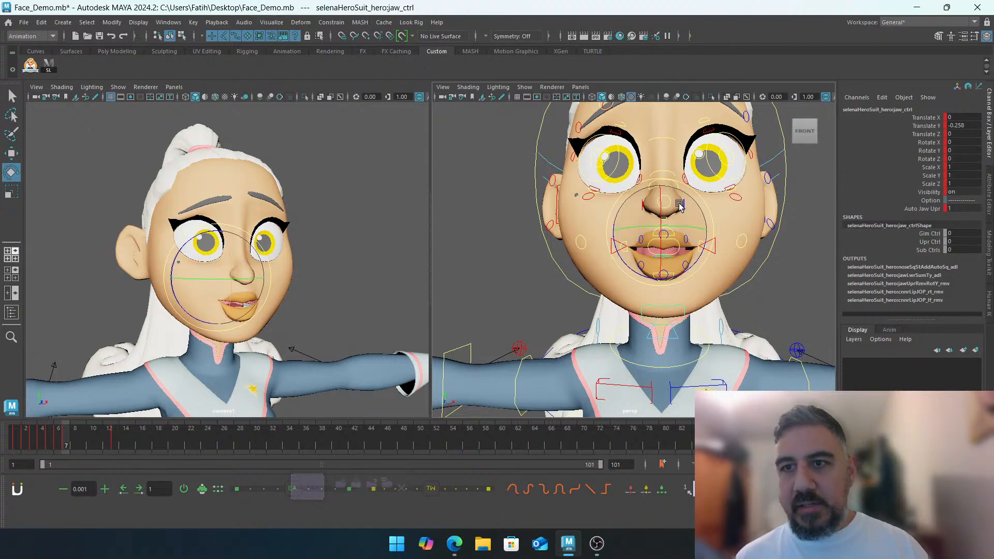
{"action": "left_click", "coordinate": [962, 125]}
{"action": "type", "text": "0"}
{"action": "key", "text": "Return"}
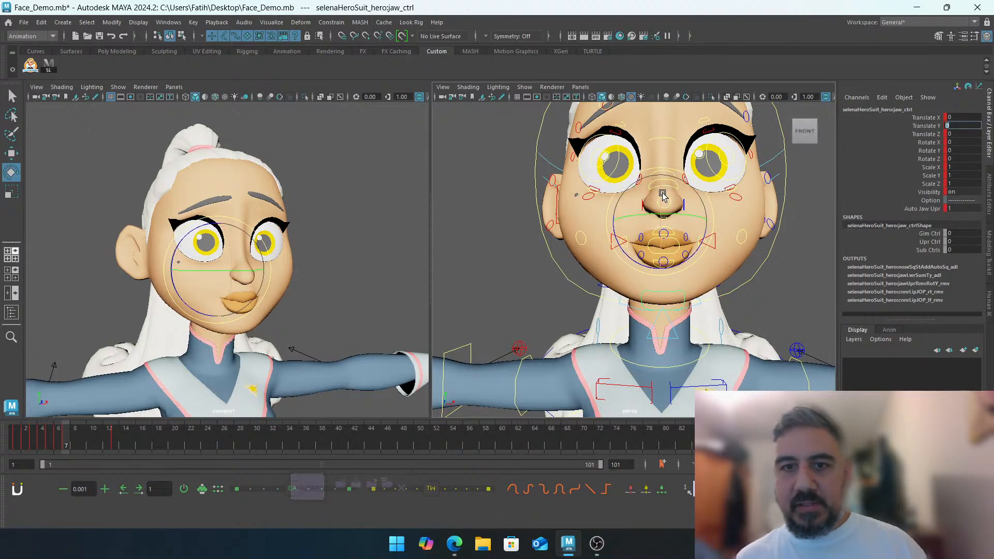
{"action": "middle_click_drag", "start_coordinate": [661, 202], "coordinate": [660, 213]}
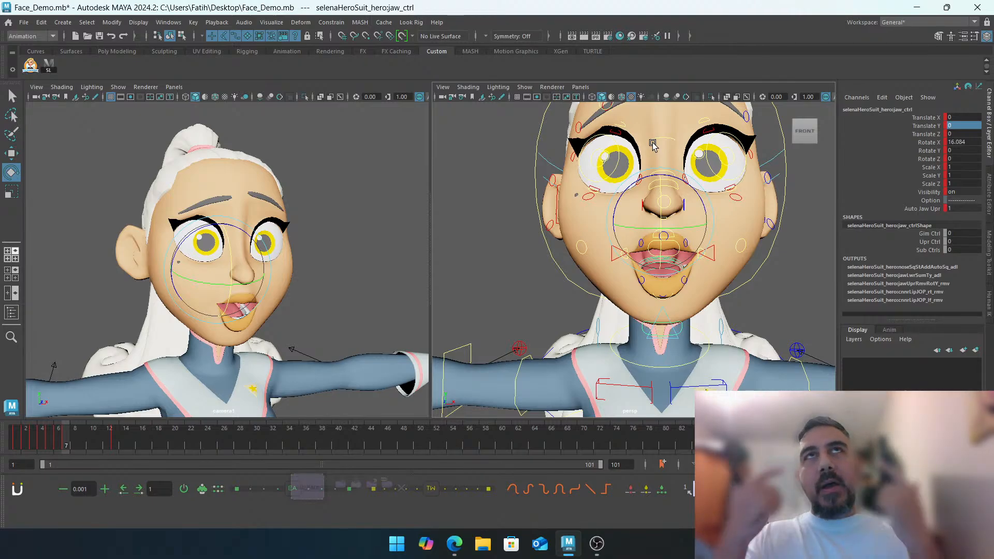
{"action": "left_click", "coordinate": [536, 268]}
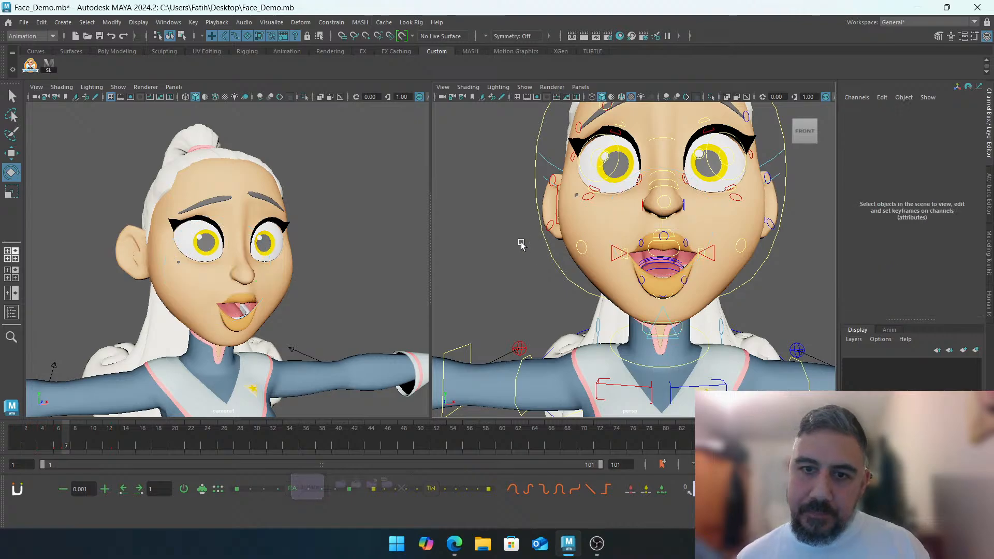
Widen the open mouth by setting Translate X of both mouth corner controls to 0.4
{"action": "scroll", "coordinate": [523, 245], "scroll_direction": "up", "scroll_amount": 5}
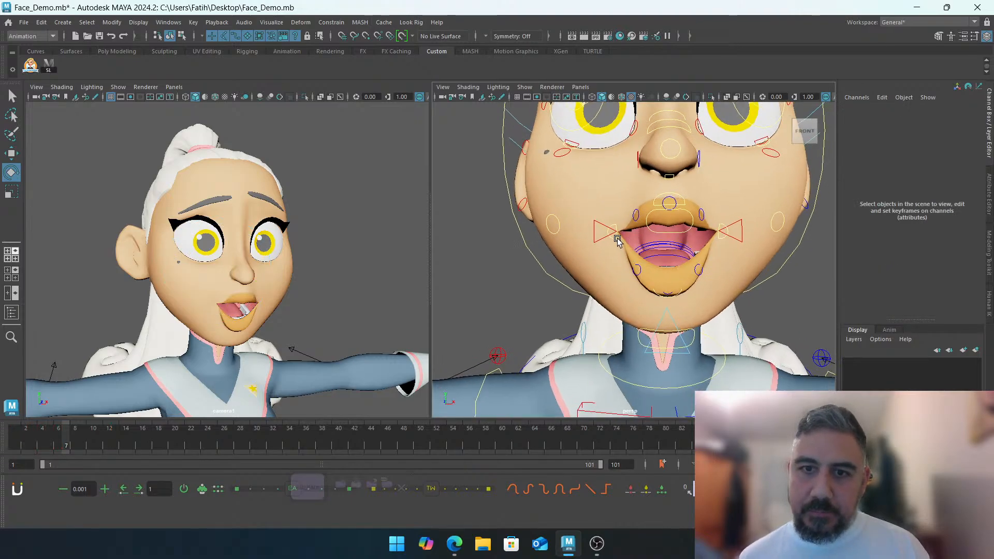
{"action": "left_click", "coordinate": [616, 236]}
{"action": "left_click", "coordinate": [721, 238]}
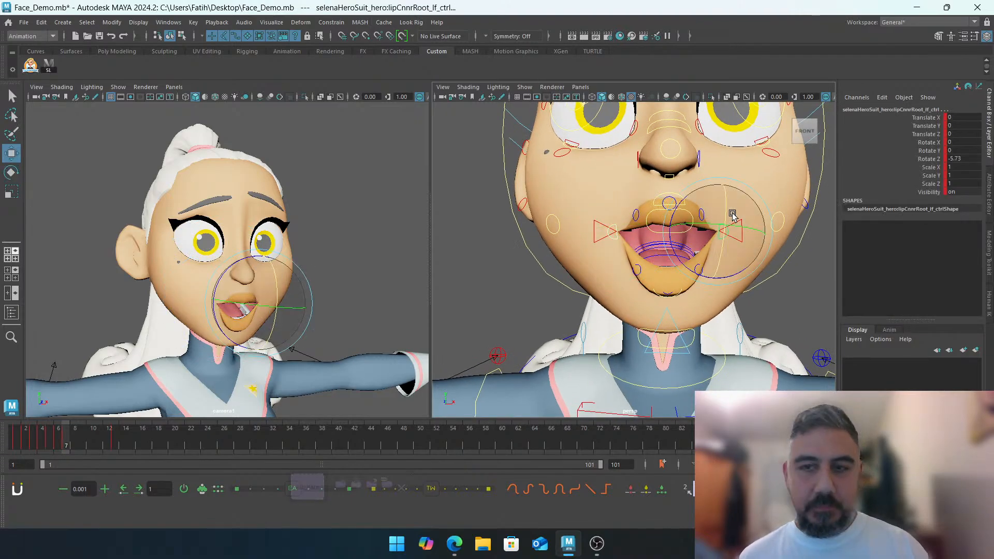
{"action": "key", "text": "w"}
{"action": "left_click", "coordinate": [740, 223]}
{"action": "left_click", "coordinate": [596, 224], "text": "shift"}
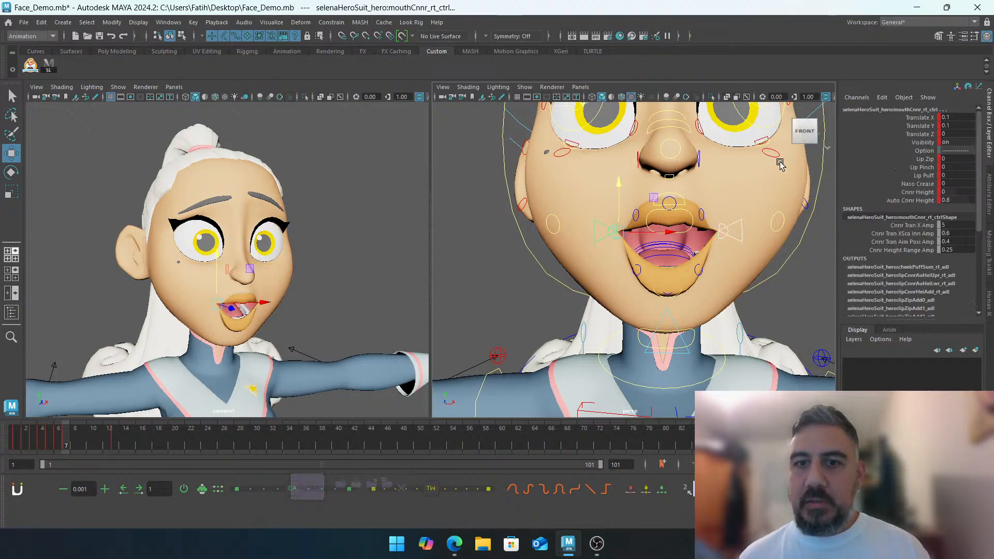
{"action": "left_click", "coordinate": [921, 118]}
{"action": "mouse_move", "coordinate": [775, 167]}
{"action": "middle_mouse_down"}
{"action": "mouse_move", "coordinate": [792, 168]}
{"action": "mouse_move", "coordinate": [771, 168]}
{"action": "middle_mouse_up"}
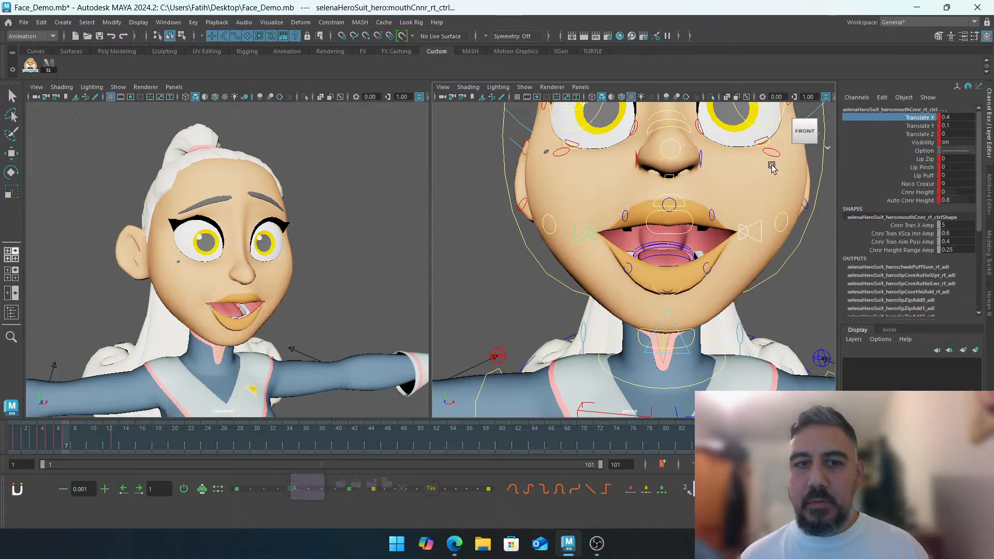
Move the right lower lip control outward to about 0.18 on Translate X
{"action": "left_click", "coordinate": [631, 259]}
{"action": "key", "text": "w"}
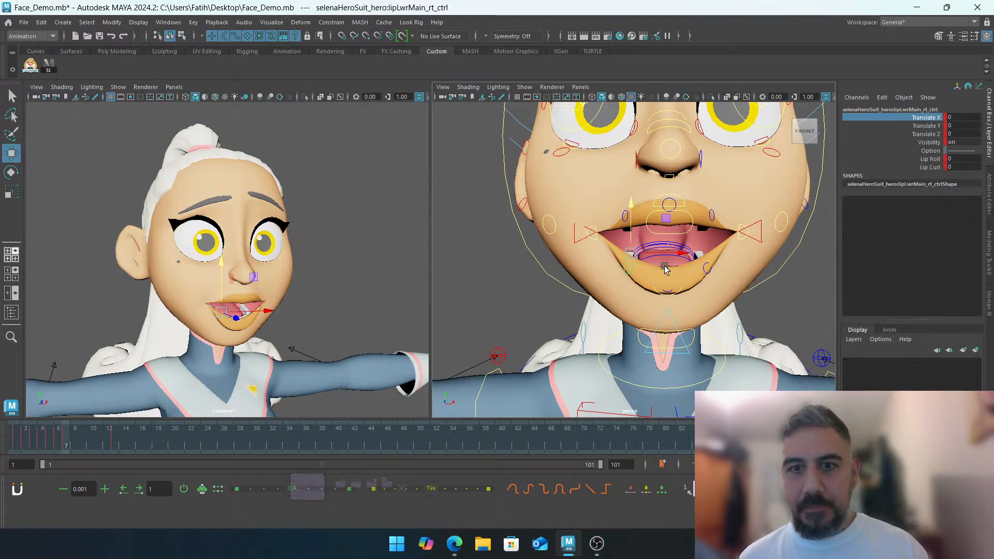
{"action": "middle_click_drag", "start_coordinate": [669, 253], "coordinate": [665, 254]}
{"action": "left_click_drag", "start_coordinate": [665, 253], "coordinate": [666, 253]}
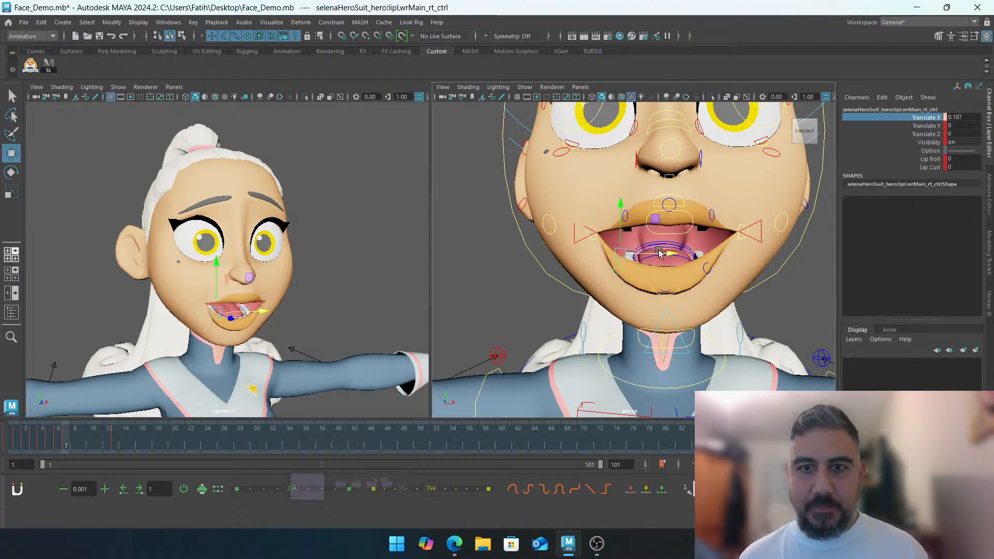
Raise the upper lip root control to about 0.07 on Translate Y
{"action": "left_click_drag", "start_coordinate": [622, 225], "coordinate": [633, 243], "text": "alt"}
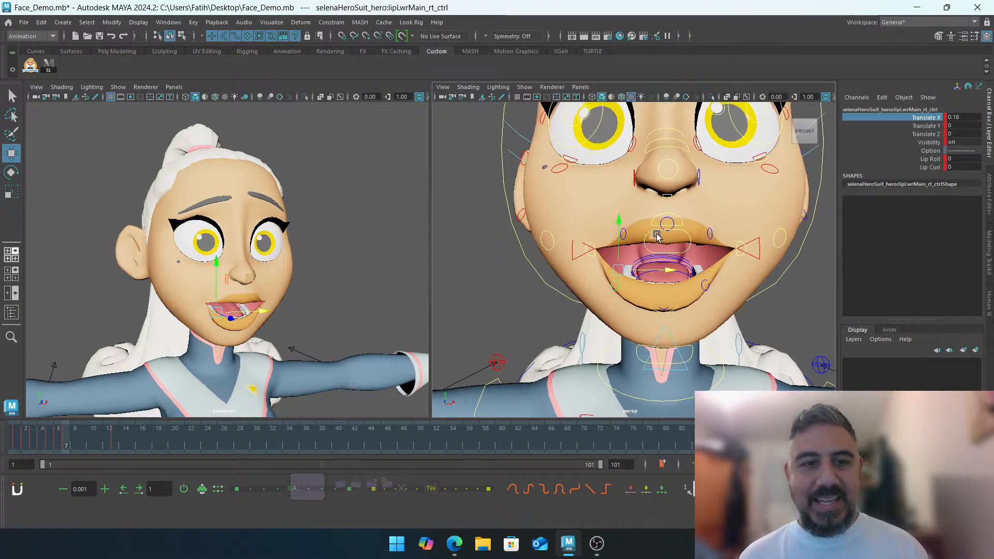
{"action": "left_click", "coordinate": [676, 211]}
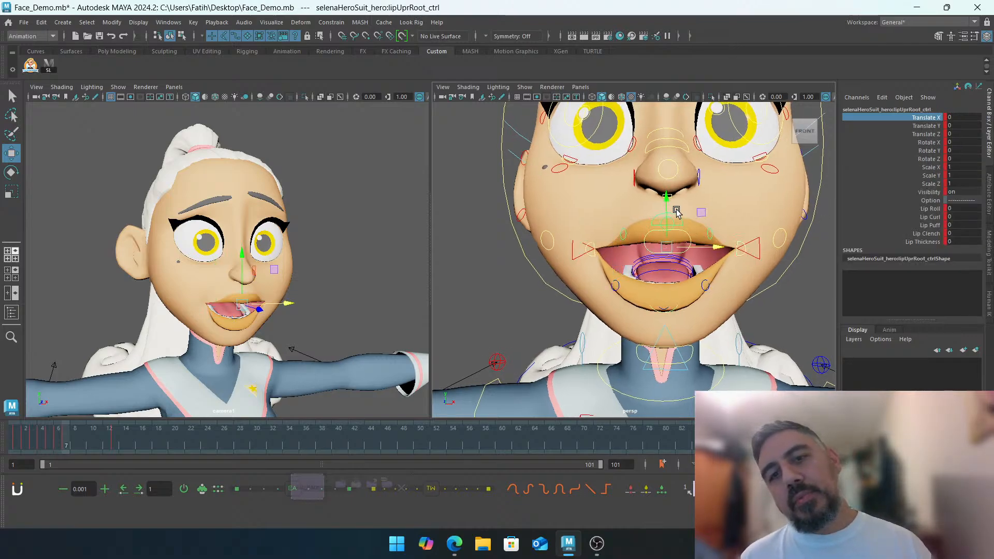
{"action": "middle_click_drag", "start_coordinate": [666, 195], "coordinate": [665, 188]}
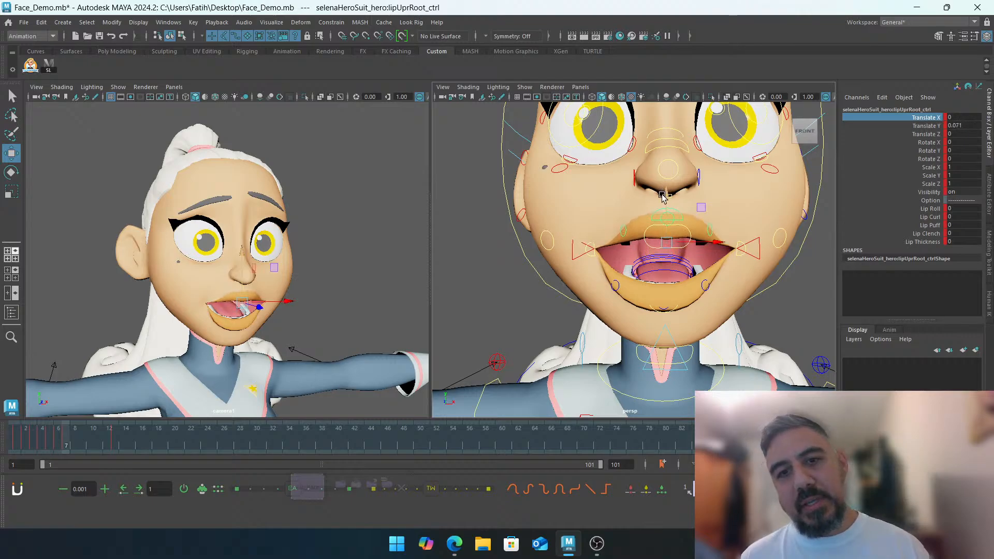
Raise the right lip corner root control to about 0.1 on Translate Y and adjust the right upper lip control
{"action": "left_click_drag", "start_coordinate": [663, 221], "coordinate": [632, 237], "text": "alt"}
{"action": "left_click", "coordinate": [620, 249]}
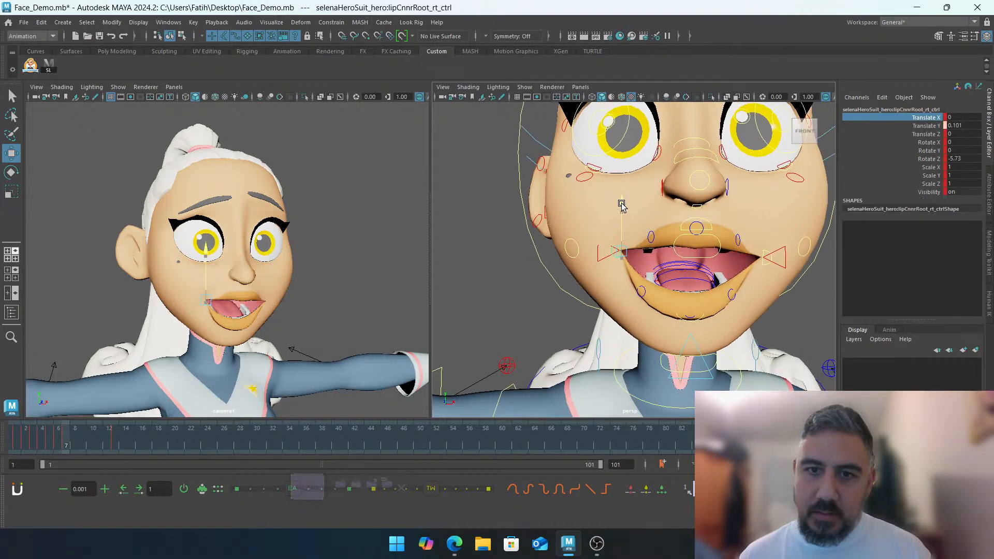
{"action": "middle_click_drag", "start_coordinate": [623, 212], "coordinate": [623, 202]}
{"action": "left_click", "coordinate": [652, 234]}
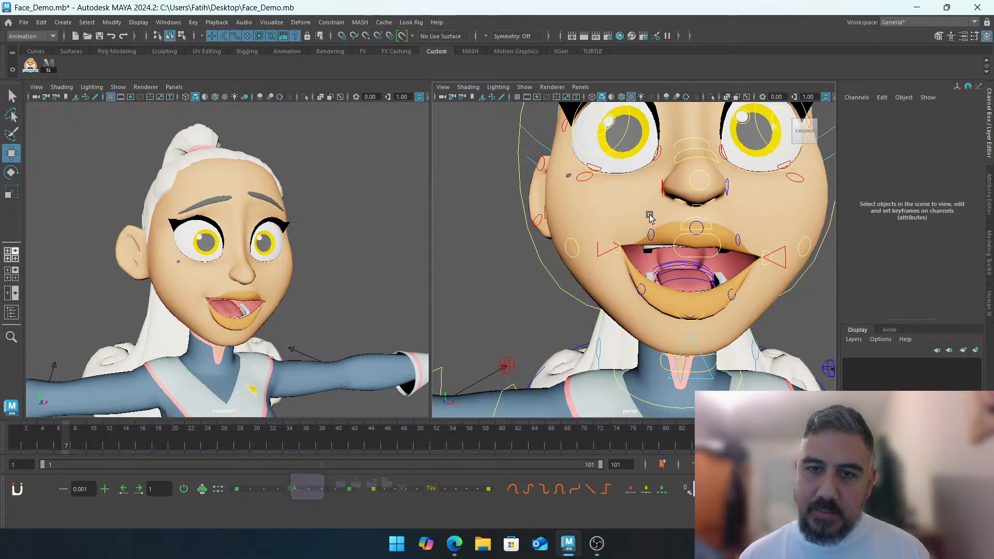
{"action": "left_click", "coordinate": [652, 235]}
{"action": "left_click_drag", "start_coordinate": [653, 208], "coordinate": [635, 227]}
Raise the left lip corner root control to about 0.097 on Translate Y and rotate it to about 17.8 on Z
{"action": "right_click_drag", "start_coordinate": [673, 237], "coordinate": [721, 240], "text": "alt"}
{"action": "left_click", "coordinate": [738, 255]}
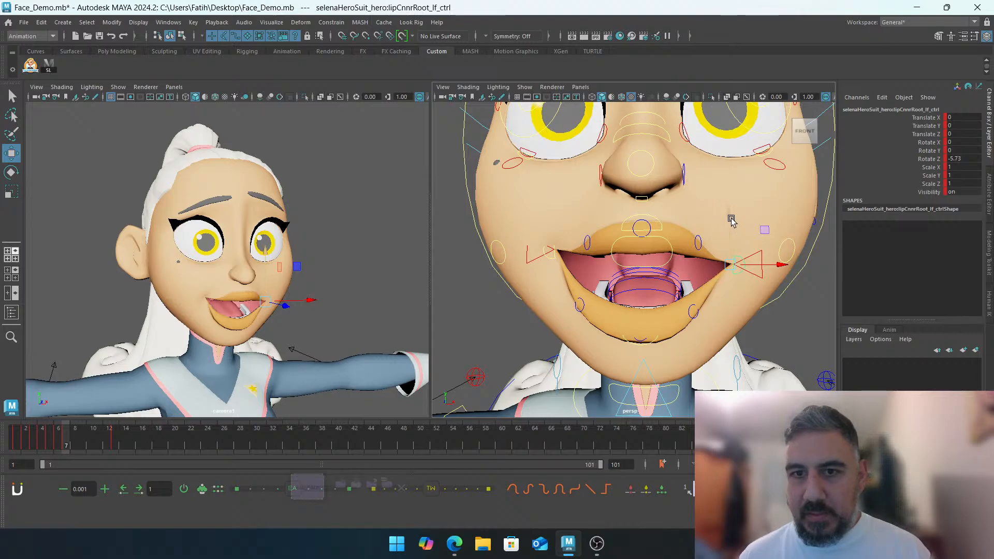
{"action": "left_click_drag", "start_coordinate": [731, 217], "coordinate": [698, 266]}
{"action": "key", "text": "e"}
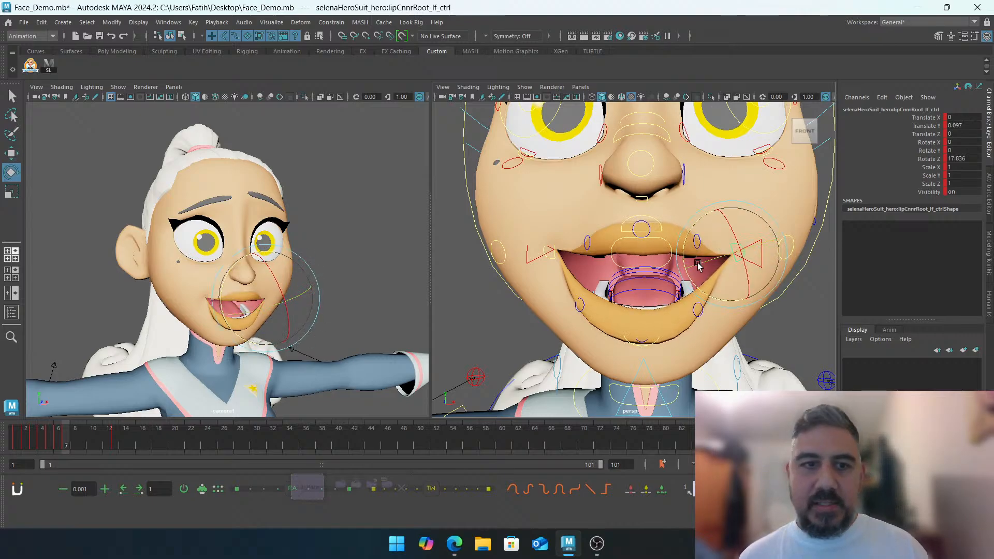
{"action": "left_click", "coordinate": [539, 306]}
Move the left mouth corner control inward and down to about 0.229 on Translate X and 0.029 on Translate Y
{"action": "scroll", "coordinate": [523, 292], "scroll_direction": "down", "scroll_amount": 3}
{"action": "left_click", "coordinate": [698, 268]}
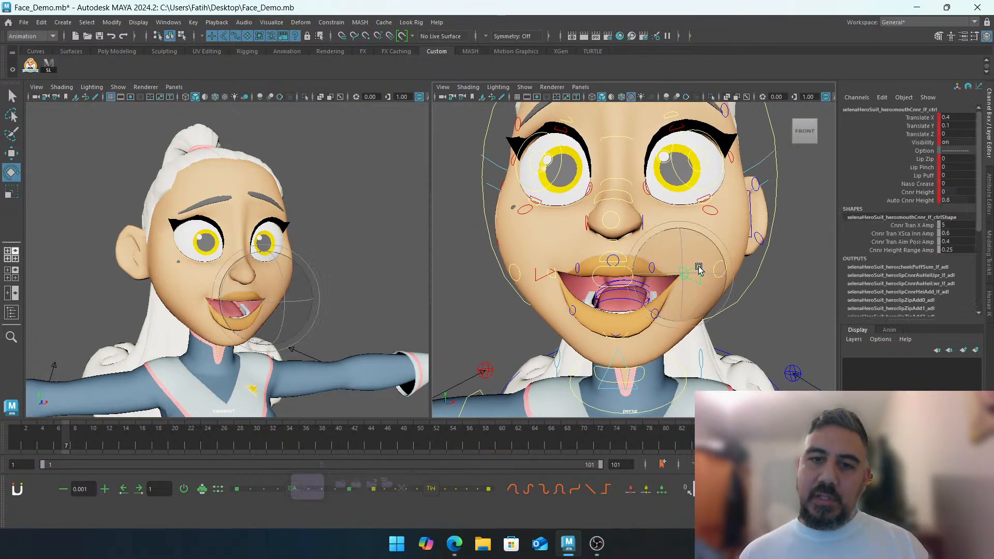
{"action": "key", "text": "w"}
{"action": "left_click", "coordinate": [721, 276]}
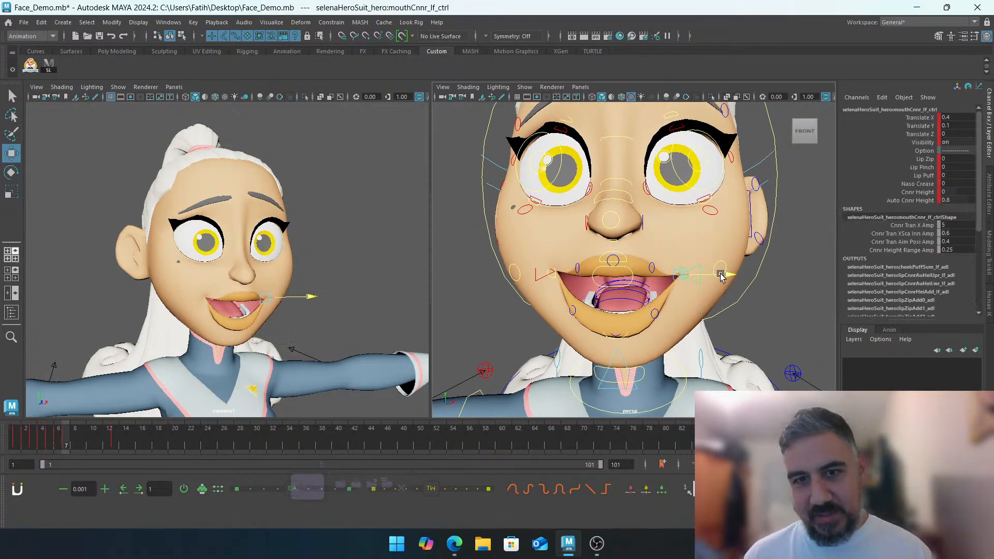
{"action": "left_click_drag", "start_coordinate": [720, 276], "coordinate": [665, 243]}
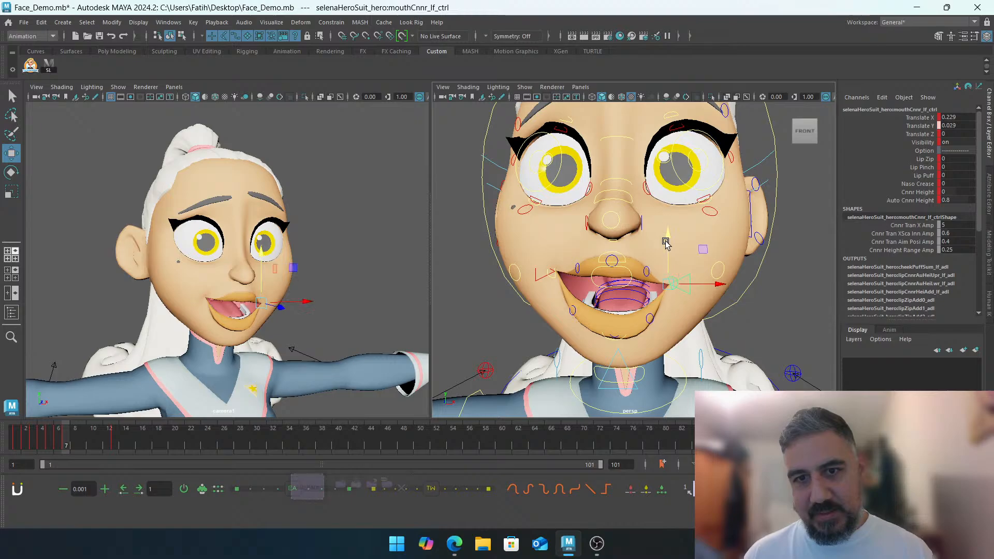
Adjust the centre upper lip control and lower the left upper lip main control to about -0.075 on Translate Y
{"action": "left_click", "coordinate": [620, 257]}
{"action": "left_click_drag", "start_coordinate": [612, 228], "coordinate": [640, 245]}
{"action": "left_click", "coordinate": [645, 272]}
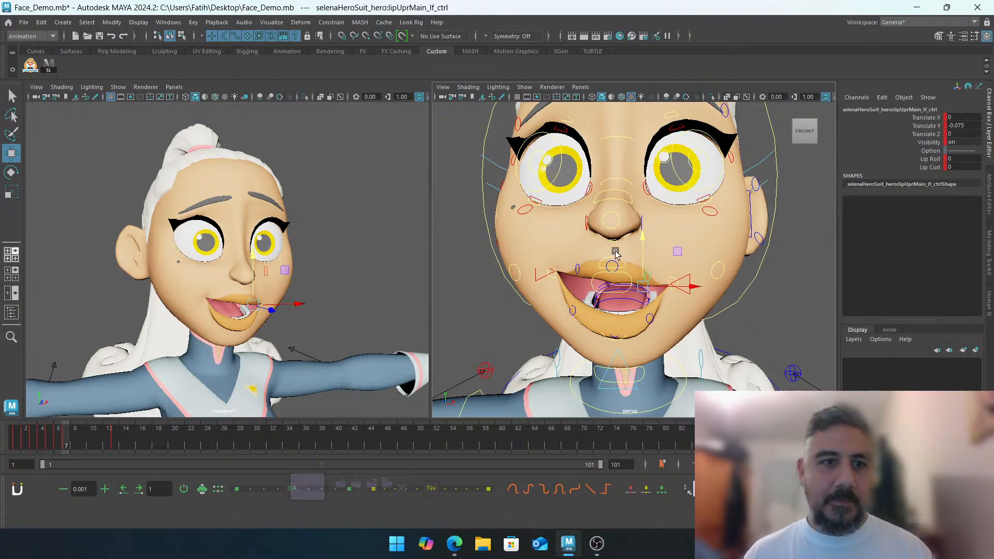
{"action": "left_click", "coordinate": [470, 330]}
Raise the lower teeth control to about 0.083 on Translate Y and -0.024 on Translate Z
{"action": "scroll", "coordinate": [497, 295], "scroll_direction": "down", "scroll_amount": 3}
{"action": "scroll", "coordinate": [523, 260], "scroll_direction": "up", "scroll_amount": 1}
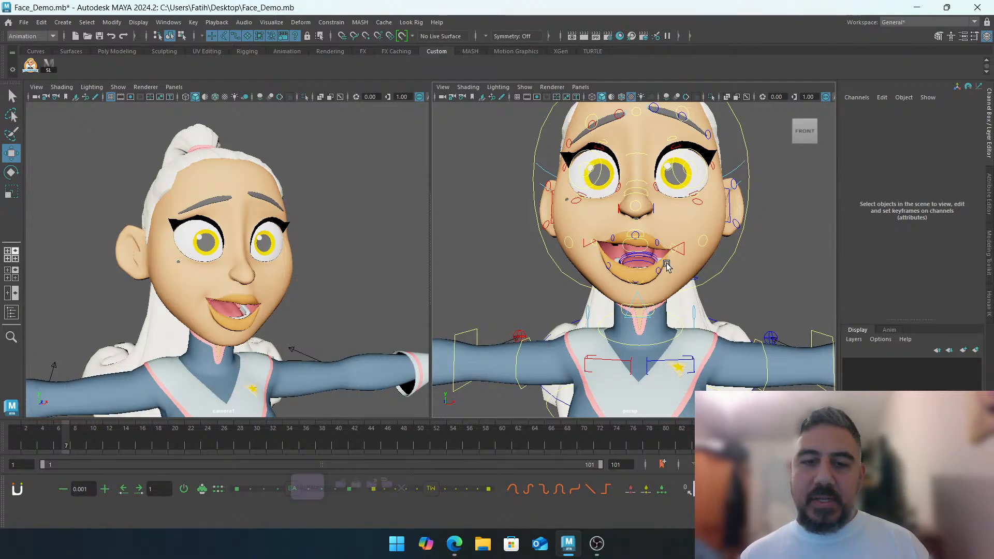
{"action": "right_click_drag", "start_coordinate": [576, 251], "coordinate": [677, 241], "text": "alt"}
{"action": "middle_click_drag", "start_coordinate": [676, 242], "coordinate": [568, 266], "text": "alt"}
{"action": "left_click_drag", "start_coordinate": [568, 266], "coordinate": [600, 267], "text": "alt"}
{"action": "right_click_drag", "start_coordinate": [600, 266], "coordinate": [628, 266], "text": "alt"}
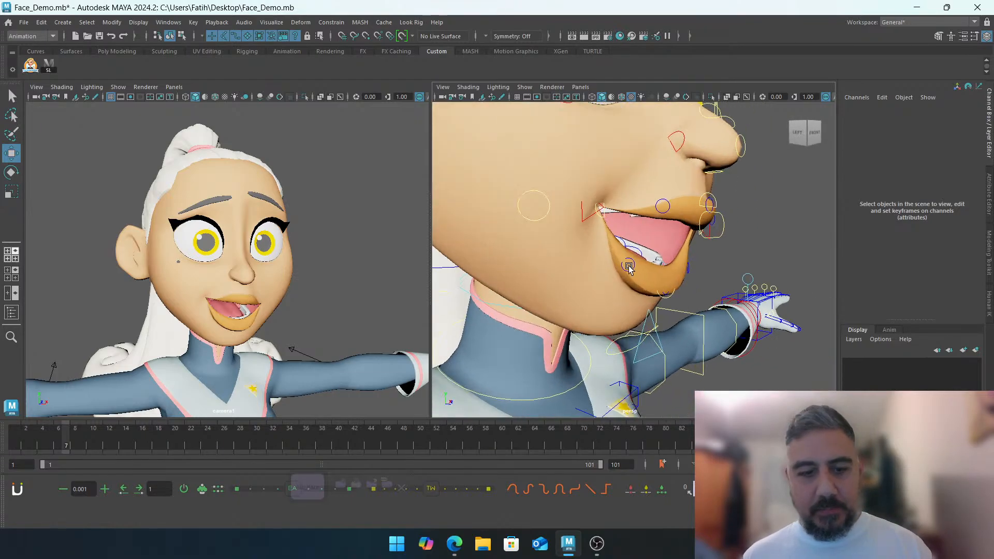
{"action": "key", "text": "4"}
{"action": "left_click", "coordinate": [611, 273]}
{"action": "key", "text": "5"}
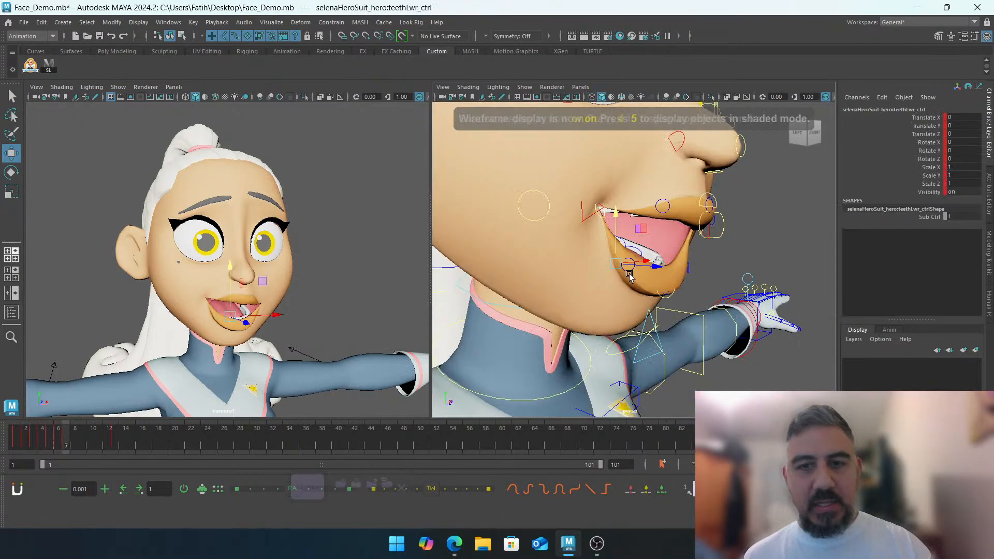
{"action": "left_click_drag", "start_coordinate": [619, 220], "coordinate": [614, 210]}
Tilt the lower teeth control to about -13.1 on Rotate Z and settle it at about 0.037 on Translate Y
{"action": "key", "text": "e"}
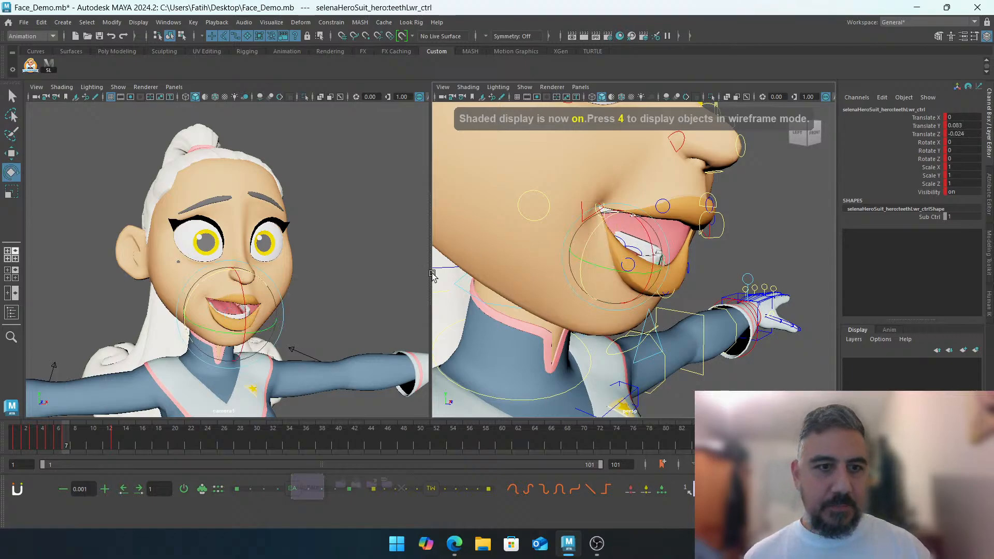
{"action": "left_click_drag", "start_coordinate": [241, 291], "coordinate": [229, 268]}
{"action": "key", "text": "w"}
{"action": "key", "text": "e"}
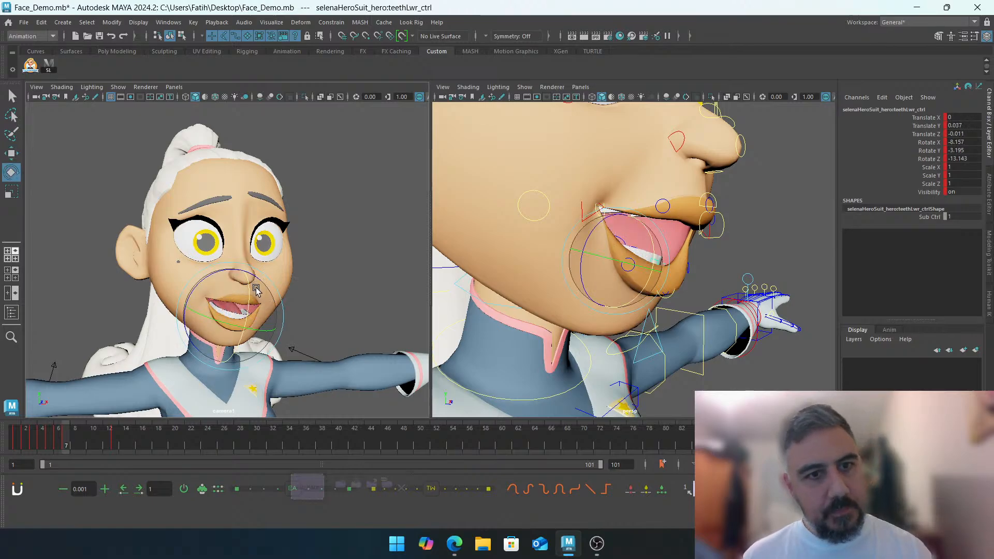
{"action": "left_click", "coordinate": [332, 253]}
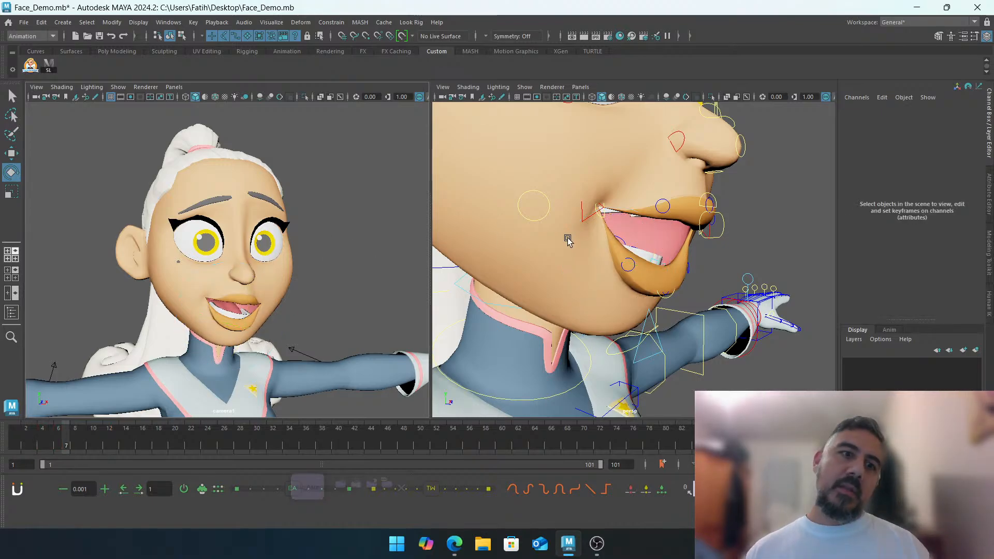
Raise both main eyebrow controls together on Translate Y
{"action": "left_click_drag", "start_coordinate": [588, 219], "coordinate": [605, 222], "text": "alt"}
{"action": "left_click_drag", "start_coordinate": [672, 204], "coordinate": [623, 234], "text": "alt"}
{"action": "left_click", "coordinate": [611, 236]}
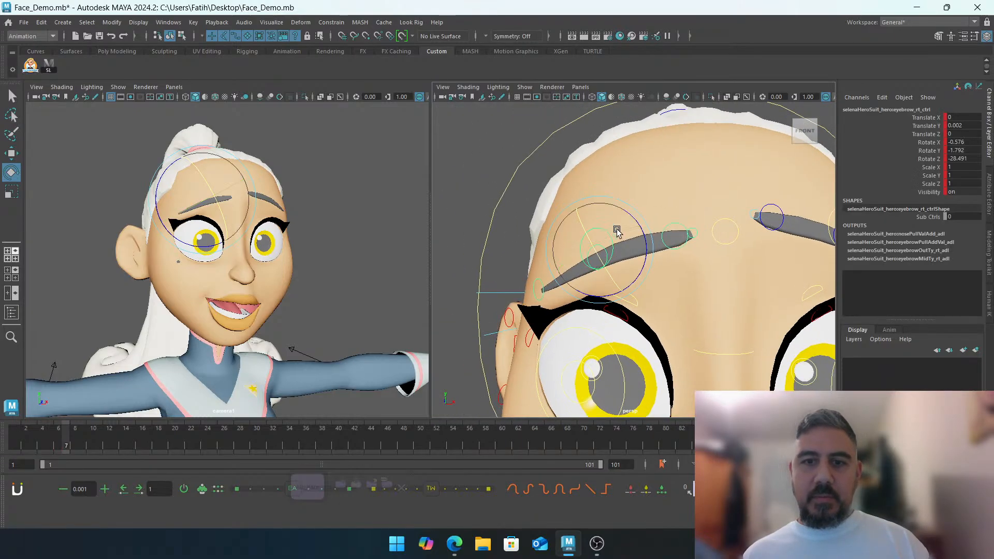
{"action": "middle_click_drag", "start_coordinate": [616, 231], "coordinate": [466, 261], "text": "alt"}
{"action": "left_click", "coordinate": [613, 256], "text": "shift"}
{"action": "key", "text": "w"}
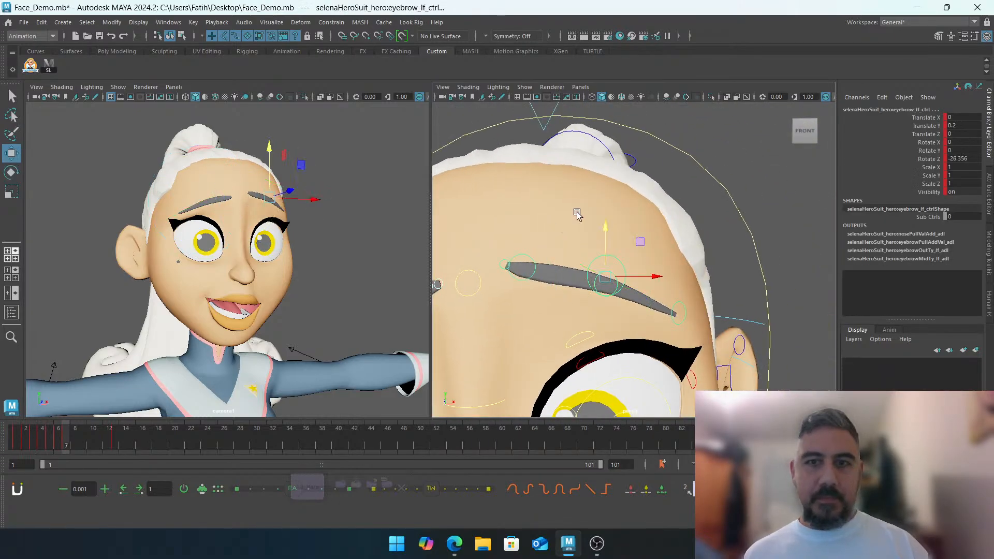
{"action": "left_click_drag", "start_coordinate": [607, 227], "coordinate": [610, 204]}
Try adjusting Translate Y on both upper eyelid controls together
{"action": "middle_click_drag", "start_coordinate": [570, 270], "coordinate": [671, 206], "text": "alt"}
{"action": "left_click", "coordinate": [594, 223]}
{"action": "middle_click_drag", "start_coordinate": [740, 228], "coordinate": [633, 226], "text": "alt"}
{"action": "left_click", "coordinate": [482, 249]}
{"action": "middle_click_drag", "start_coordinate": [485, 245], "coordinate": [481, 264], "text": "alt"}
{"action": "left_click", "coordinate": [481, 265]}
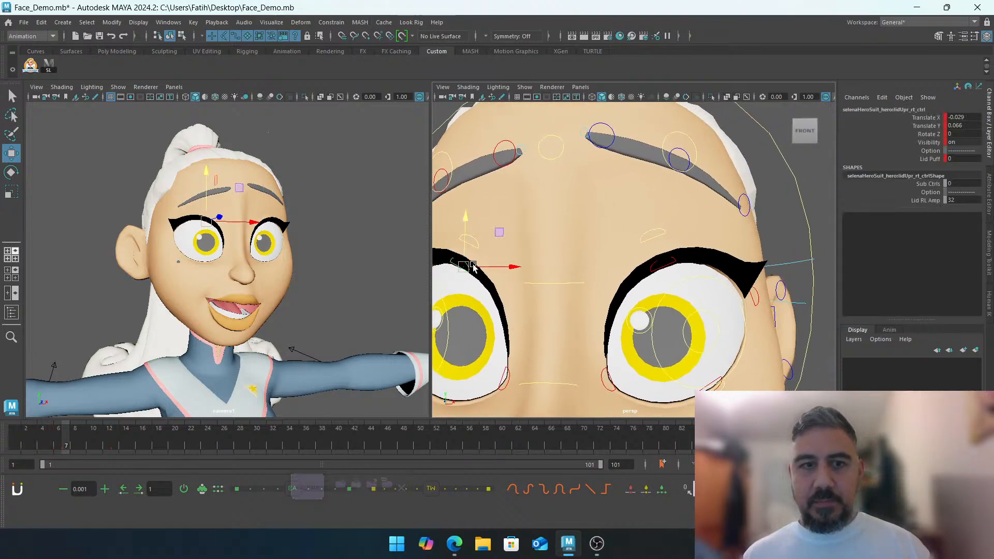
{"action": "middle_click_drag", "start_coordinate": [611, 231], "coordinate": [575, 252], "text": "alt"}
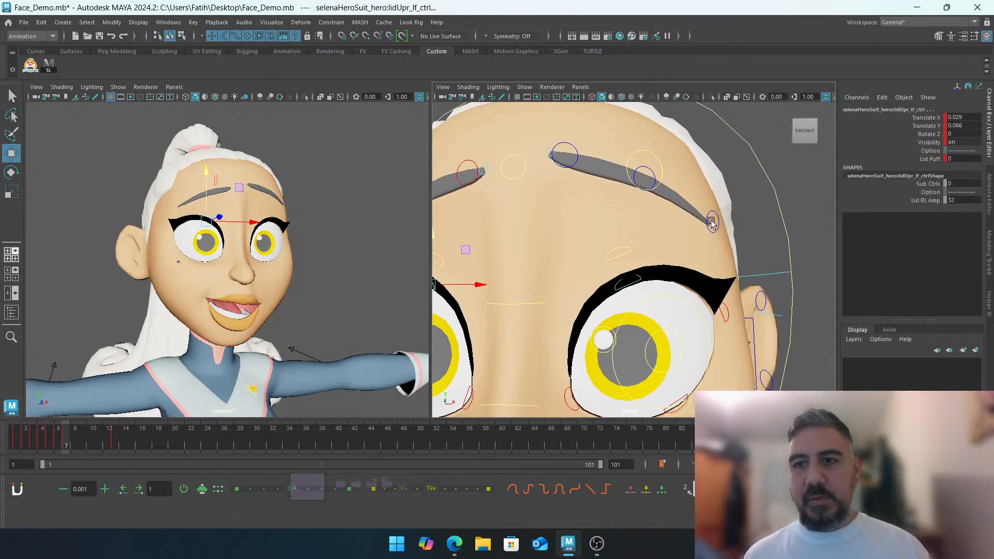
{"action": "left_click", "coordinate": [925, 126]}
{"action": "middle_click_drag", "start_coordinate": [737, 222], "coordinate": [756, 170]}
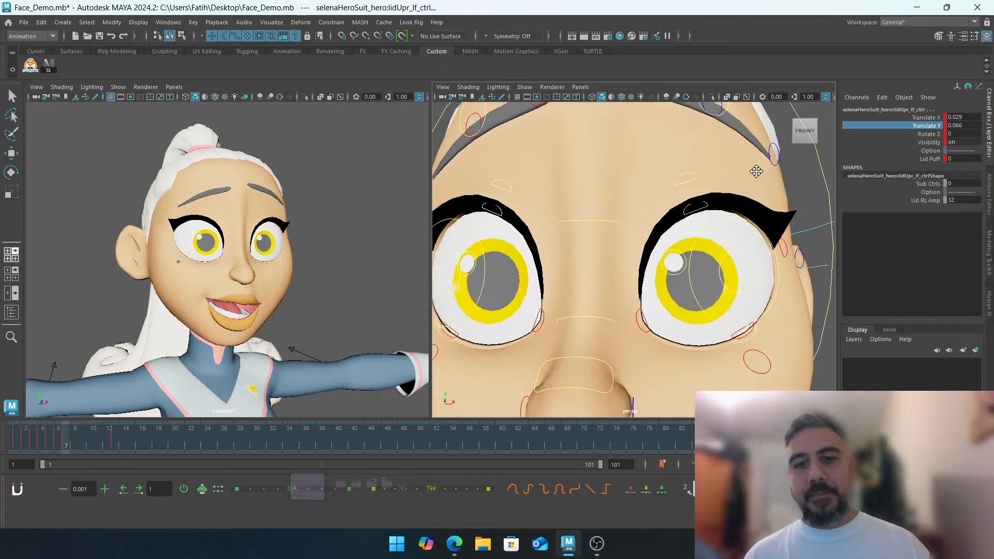
Examine the eyes and mouth from the front at several distances, comparing the pose with the previous keyframe
{"action": "right_click_drag", "start_coordinate": [756, 171], "coordinate": [698, 200], "text": "alt"}
{"action": "middle_click_drag", "start_coordinate": [637, 218], "coordinate": [680, 151], "text": "alt"}
{"action": "middle_click_drag", "start_coordinate": [672, 215], "coordinate": [690, 136], "text": "alt"}
{"action": "right_click_drag", "start_coordinate": [720, 193], "coordinate": [659, 190], "text": "alt"}
{"action": "middle_click_drag", "start_coordinate": [659, 190], "coordinate": [663, 176], "text": "alt"}
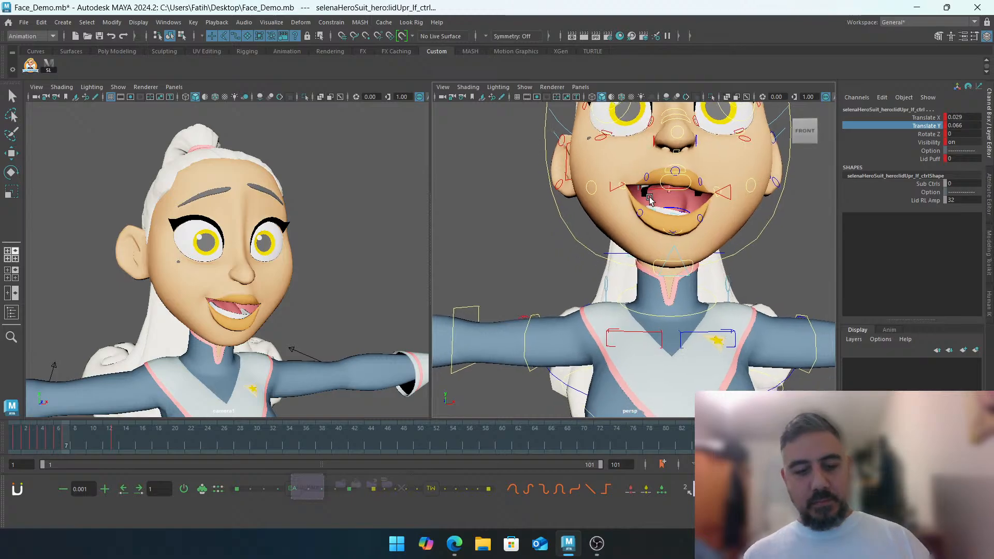
{"action": "key", "text": "comma"}
{"action": "key", "text": "period"}
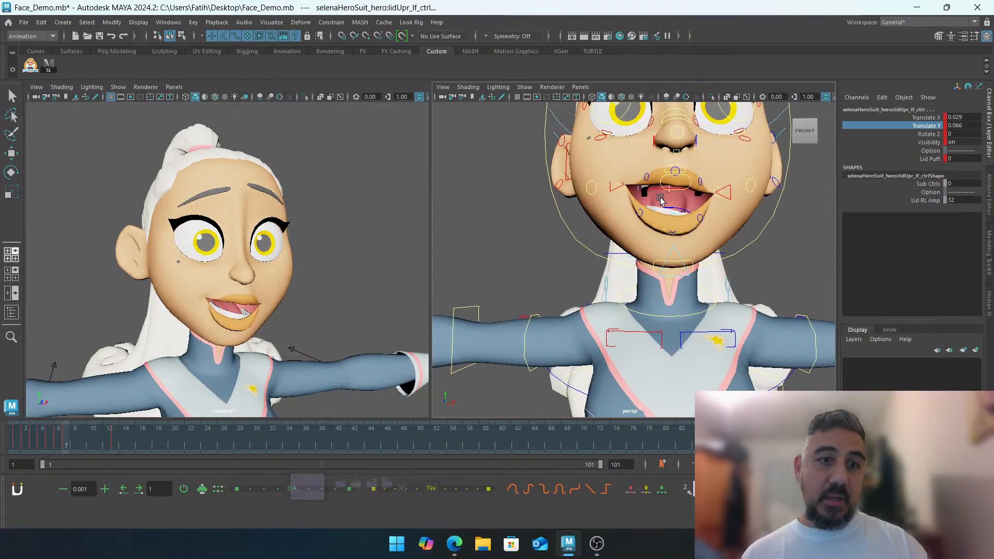
{"action": "right_click_drag", "start_coordinate": [699, 199], "coordinate": [660, 199], "text": "alt"}
{"action": "middle_click_drag", "start_coordinate": [660, 199], "coordinate": [665, 184], "text": "alt"}
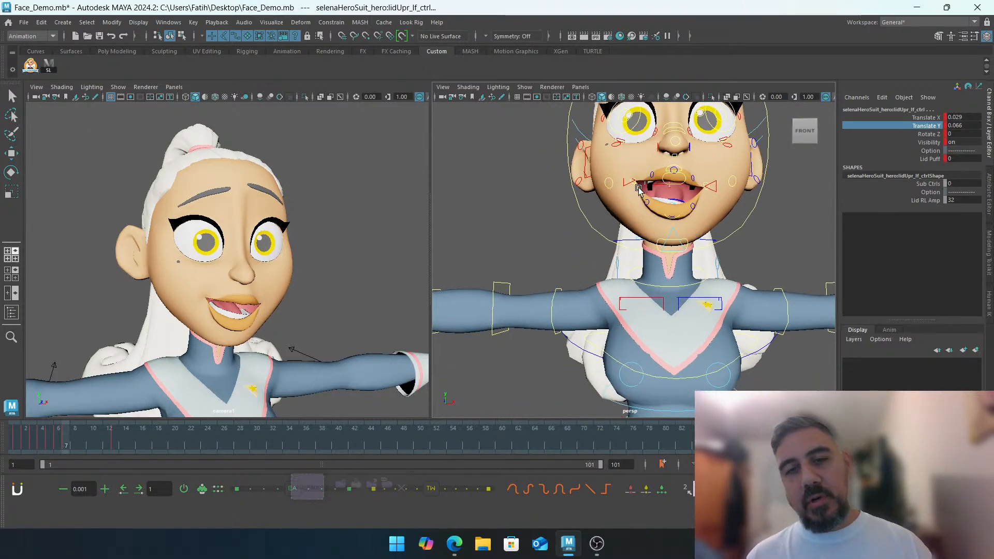
{"action": "right_click_drag", "start_coordinate": [665, 184], "coordinate": [691, 189], "text": "alt"}
{"action": "middle_click_drag", "start_coordinate": [691, 189], "coordinate": [659, 230], "text": "alt"}
{"action": "right_click_drag", "start_coordinate": [663, 218], "coordinate": [688, 210], "text": "alt"}
{"action": "middle_click_drag", "start_coordinate": [688, 209], "coordinate": [671, 237], "text": "alt"}
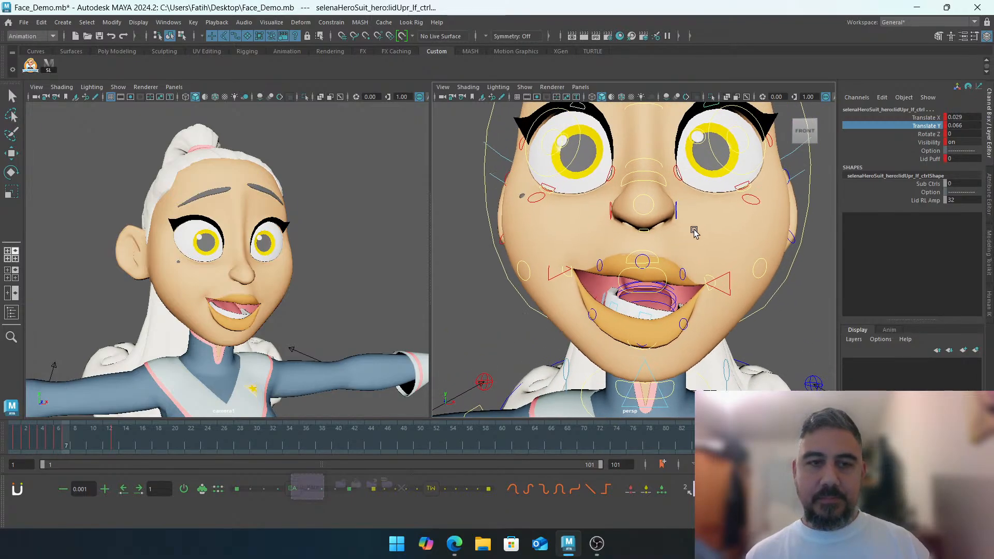
{"action": "right_click_drag", "start_coordinate": [700, 231], "coordinate": [670, 171], "text": "alt"}
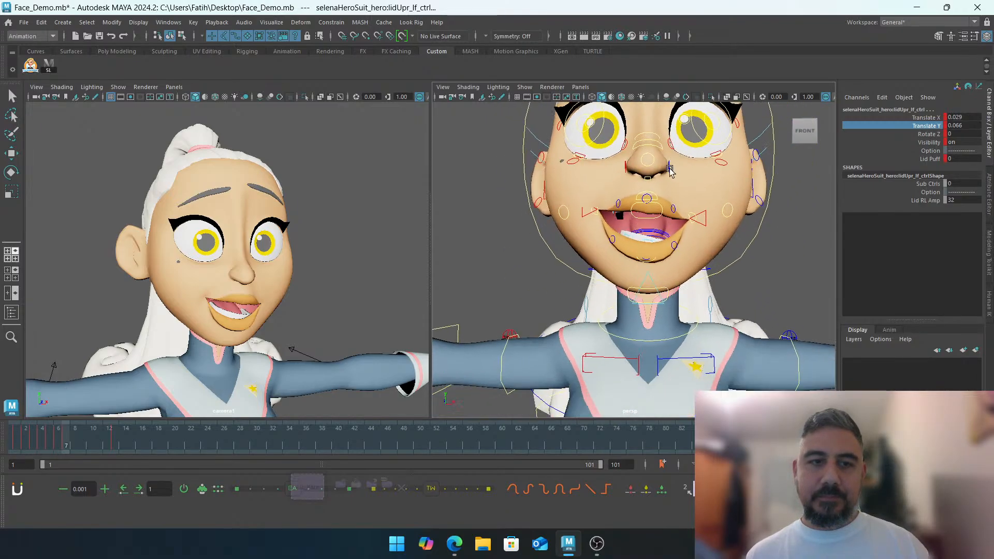
{"action": "right_click_drag", "start_coordinate": [697, 203], "coordinate": [697, 264], "text": "alt"}
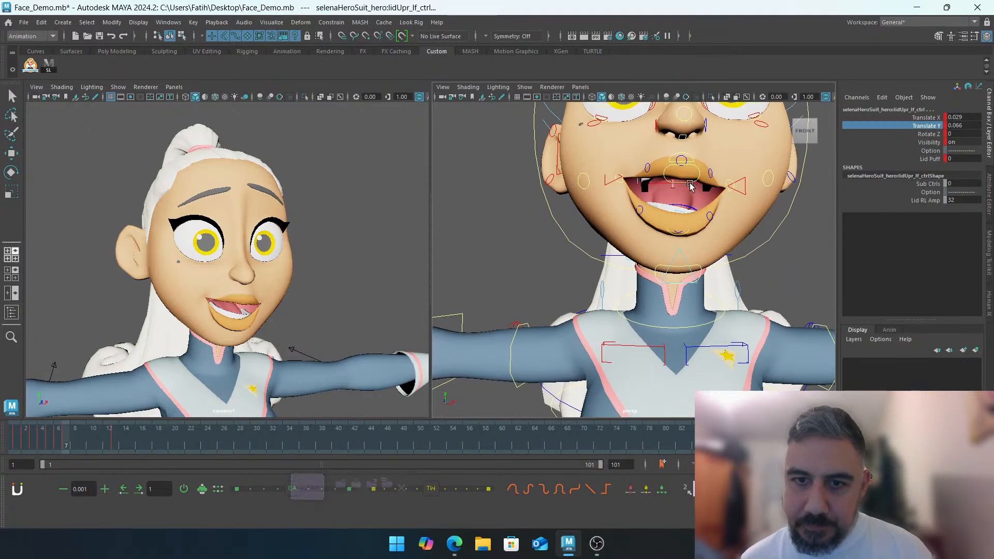
Open the jaw wider by rotating the jaw control to about 29.3 on Rotate X
{"action": "left_click", "coordinate": [680, 247]}
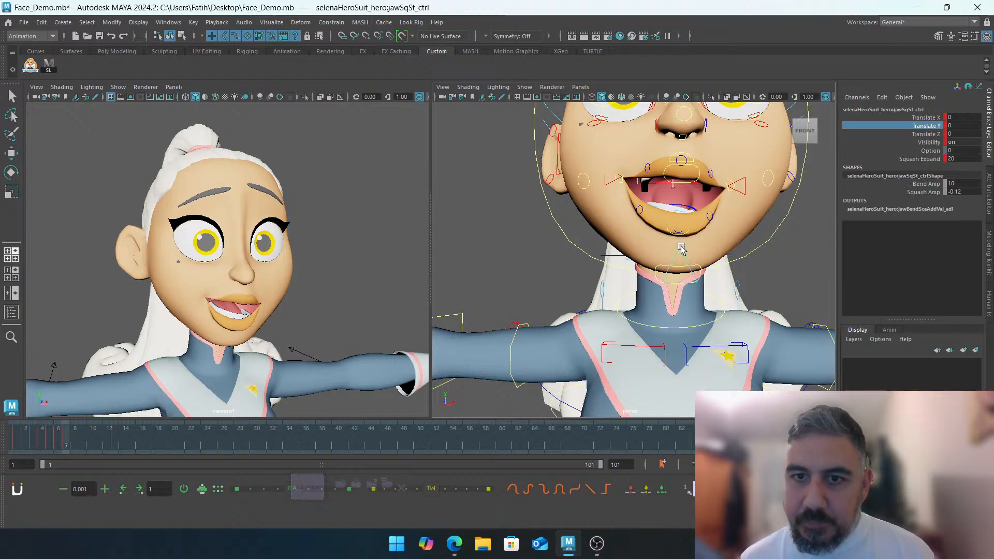
{"action": "key", "text": "e"}
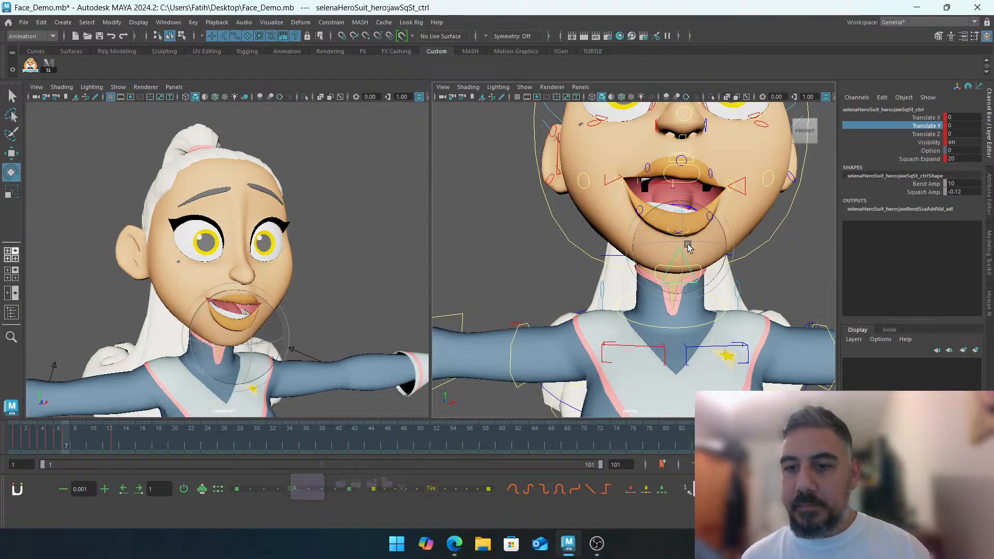
{"action": "left_click", "coordinate": [570, 277]}
{"action": "left_click", "coordinate": [668, 262]}
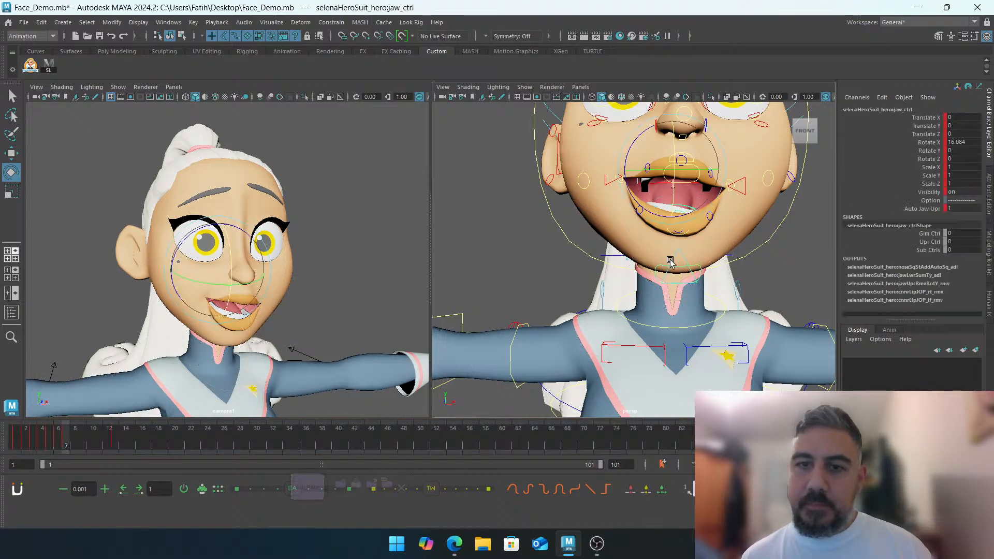
{"action": "left_click_drag", "start_coordinate": [671, 210], "coordinate": [671, 215]}
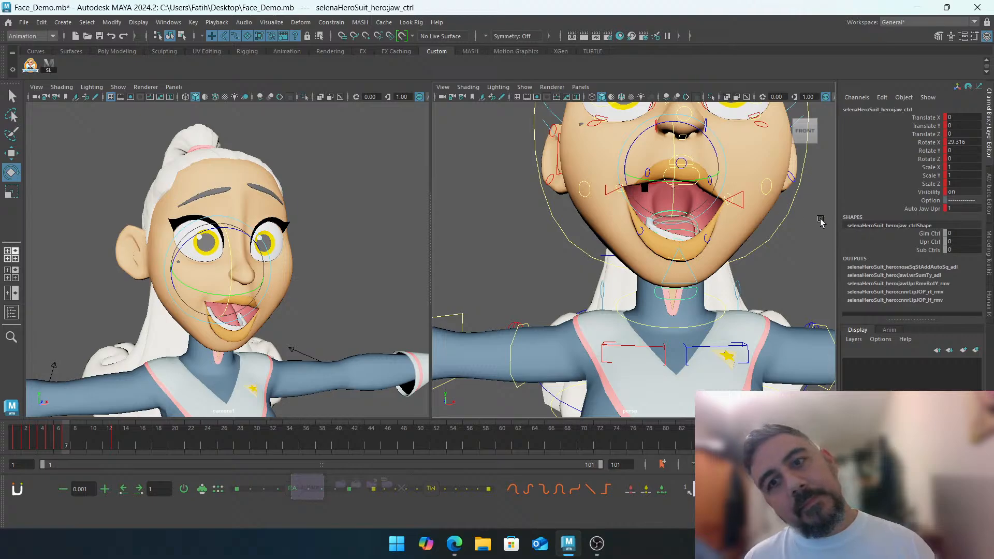
{"action": "left_click", "coordinate": [779, 223]}
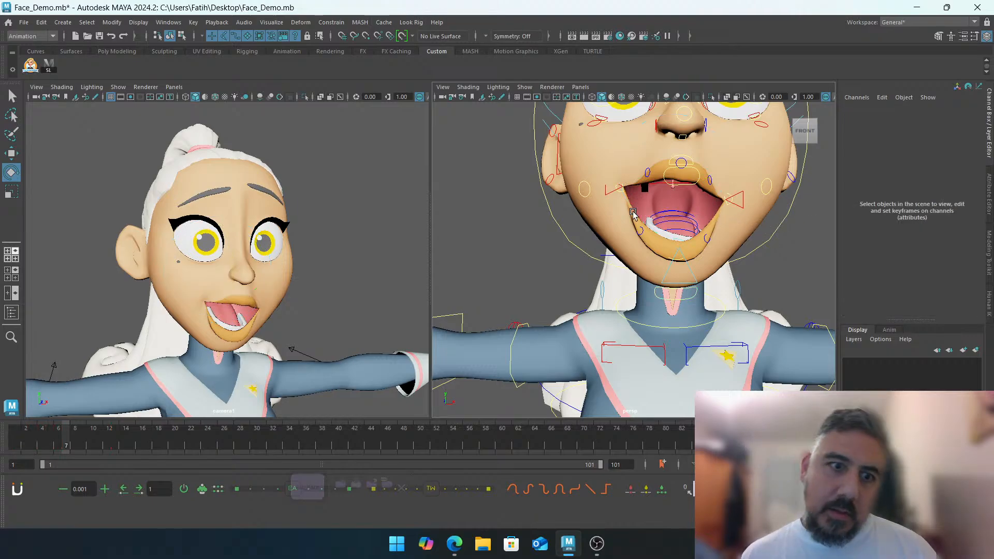
Try lowering the left mouth corner control to about -0.093 on Translate Y
{"action": "right_click_drag", "start_coordinate": [642, 211], "coordinate": [687, 203], "text": "alt"}
{"action": "middle_click_drag", "start_coordinate": [686, 203], "coordinate": [646, 189], "text": "alt"}
{"action": "right_click_drag", "start_coordinate": [645, 188], "coordinate": [696, 139], "text": "alt"}
{"action": "middle_click_drag", "start_coordinate": [696, 140], "coordinate": [687, 190], "text": "alt"}
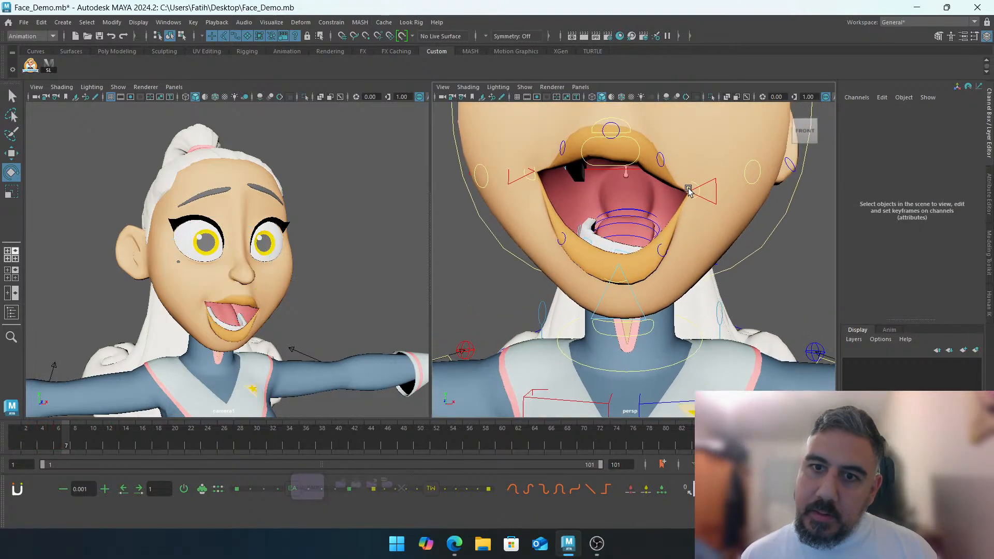
{"action": "left_click", "coordinate": [707, 184]}
{"action": "key", "text": "w"}
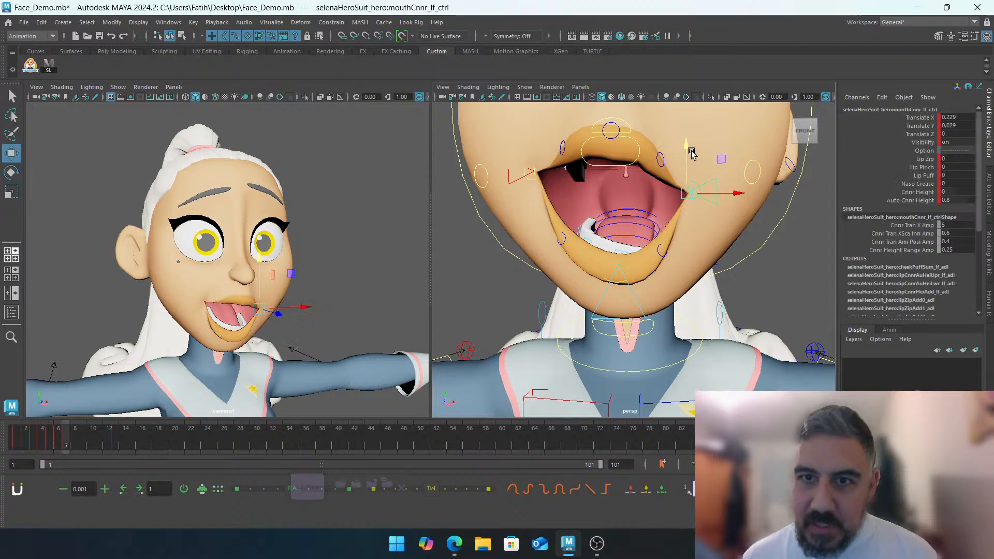
{"action": "left_click_drag", "start_coordinate": [691, 147], "coordinate": [685, 173]}
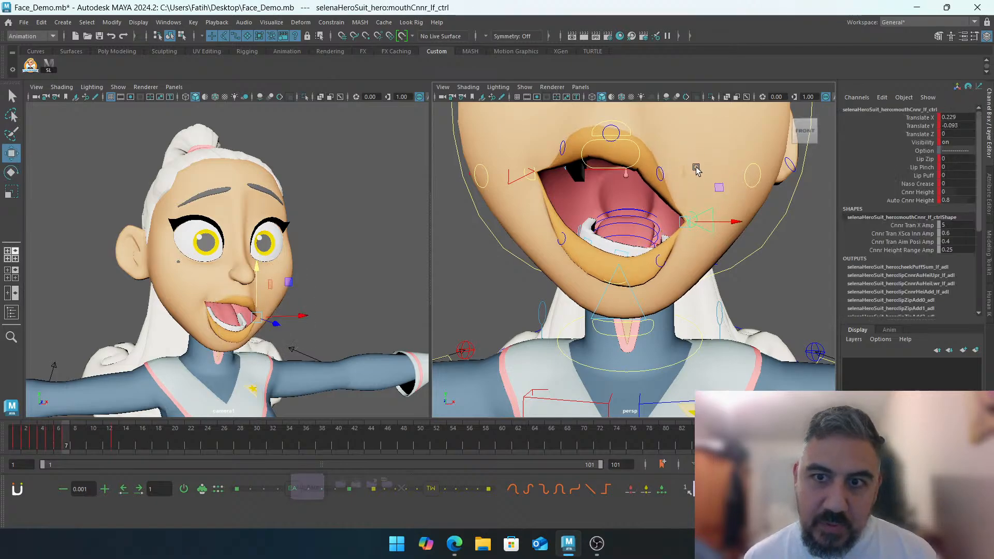
{"action": "left_click_drag", "start_coordinate": [317, 271], "coordinate": [244, 335]}
{"action": "key", "text": "ctrl+z"}
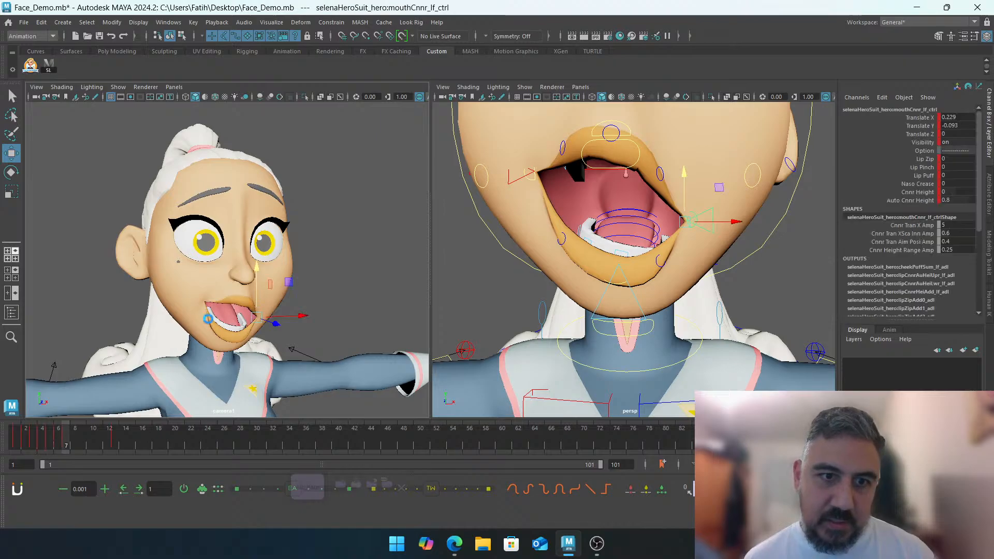
Try shifting the upper lip root control to about -0.12 on Translate X and -0.094 on Translate Y
{"action": "left_click_drag", "start_coordinate": [526, 212], "coordinate": [666, 199], "text": "alt"}
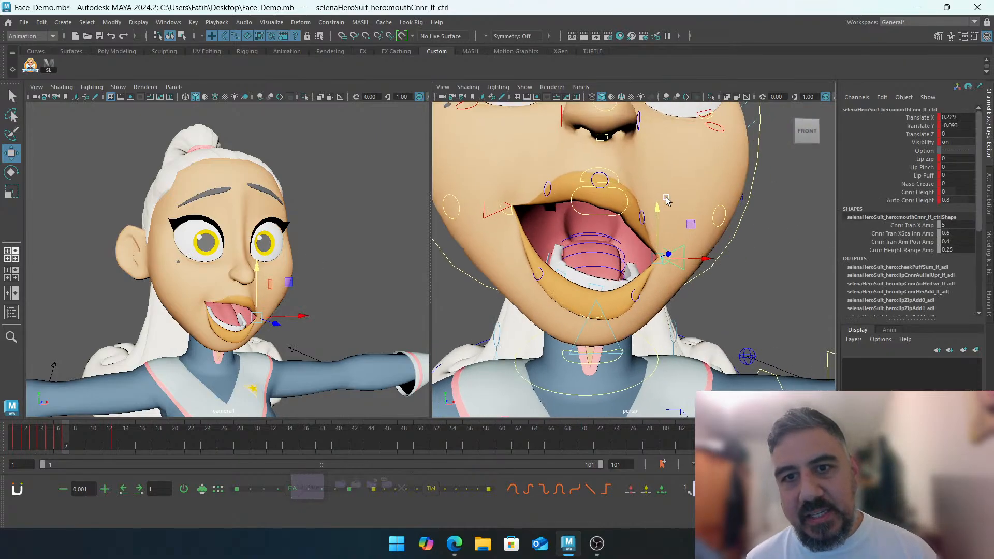
{"action": "left_click", "coordinate": [610, 179]}
{"action": "left_click_drag", "start_coordinate": [596, 166], "coordinate": [590, 180]}
{"action": "left_click_drag", "start_coordinate": [644, 222], "coordinate": [636, 222]}
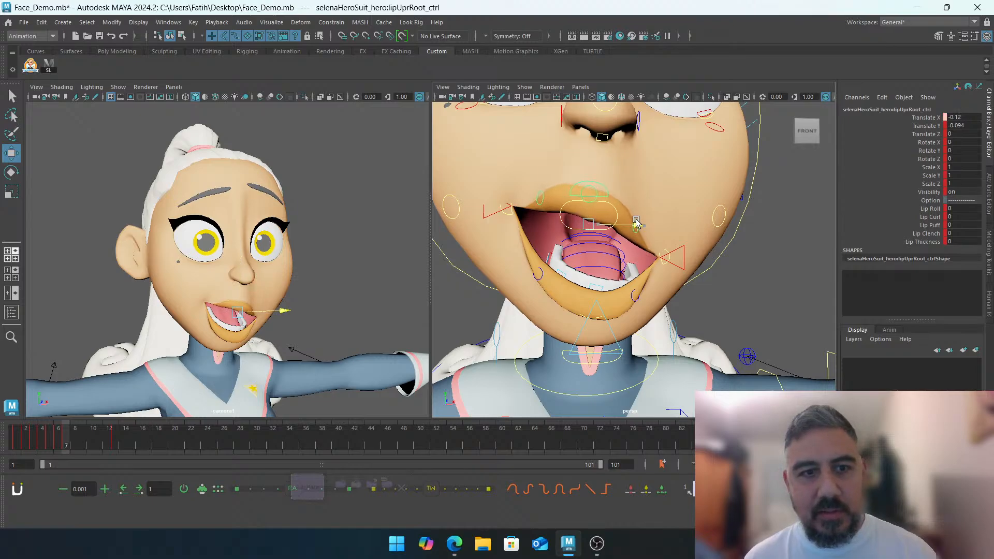
Try lowering the right upper lip control and the centre upper lip main control, the latter to about -0.089 on Translate Y
{"action": "left_click", "coordinate": [539, 195]}
{"action": "left_click_drag", "start_coordinate": [546, 171], "coordinate": [547, 177]}
{"action": "mouse_move", "coordinate": [591, 222]}
{"action": "left_mouse_down"}
{"action": "mouse_move", "coordinate": [580, 223]}
{"action": "mouse_move", "coordinate": [616, 185]}
{"action": "mouse_move", "coordinate": [629, 208]}
{"action": "mouse_move", "coordinate": [591, 231]}
{"action": "left_mouse_up"}
{"action": "left_click", "coordinate": [605, 186]}
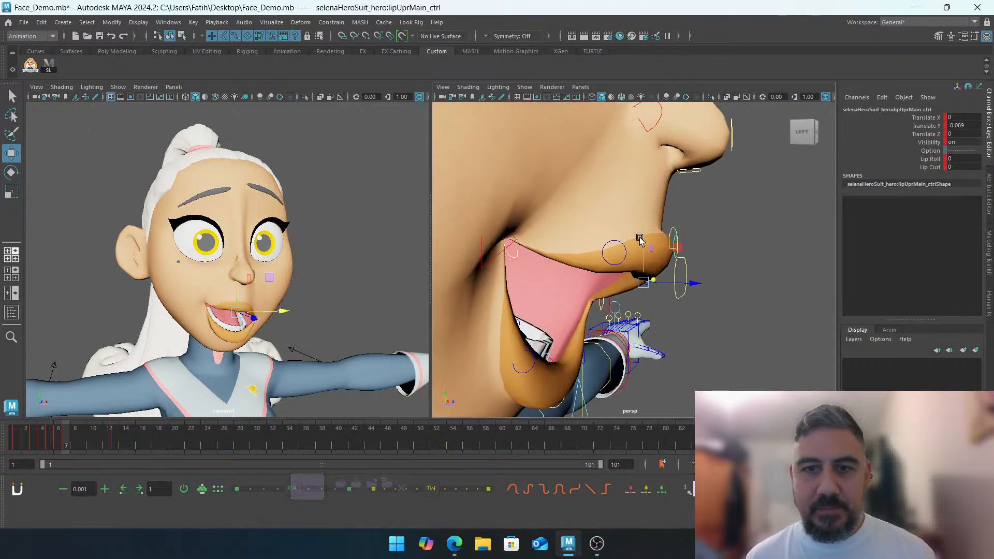
{"action": "left_click", "coordinate": [616, 244]}
Undo the recent upper lip adjustments and the lowering of the left mouth corner, and clear the selection
{"action": "key", "text": "ctrl+z"}
{"action": "key", "text": "ctrl+z"}
{"action": "key", "text": "ctrl+z"}
{"action": "key", "text": "ctrl+z"}
{"action": "key", "text": "ctrl+z"}
{"action": "key", "text": "ctrl+z"}
{"action": "key", "text": "ctrl+z"}
{"action": "key", "text": "ctrl+z"}
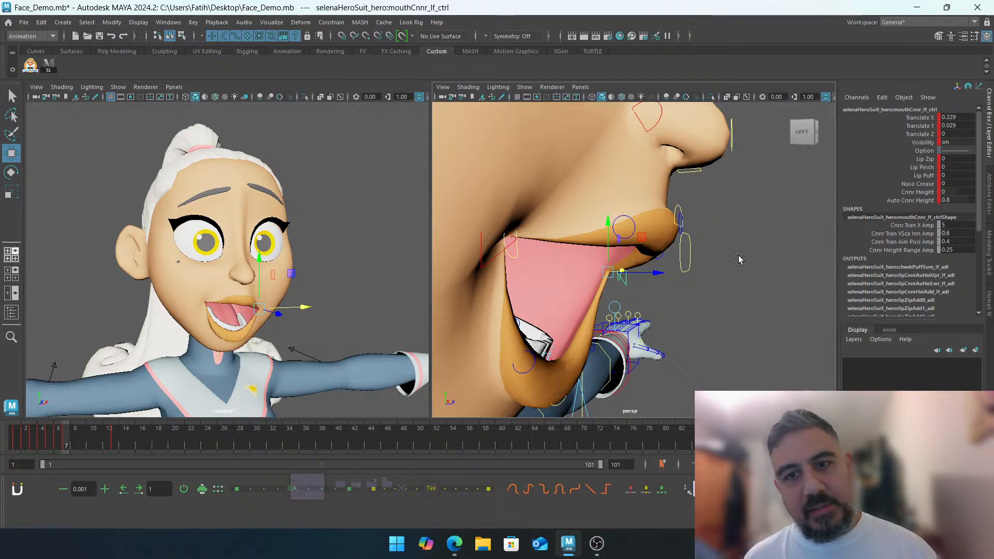
{"action": "left_click", "coordinate": [715, 226]}
{"action": "left_click_drag", "start_coordinate": [714, 227], "coordinate": [613, 251], "text": "alt"}
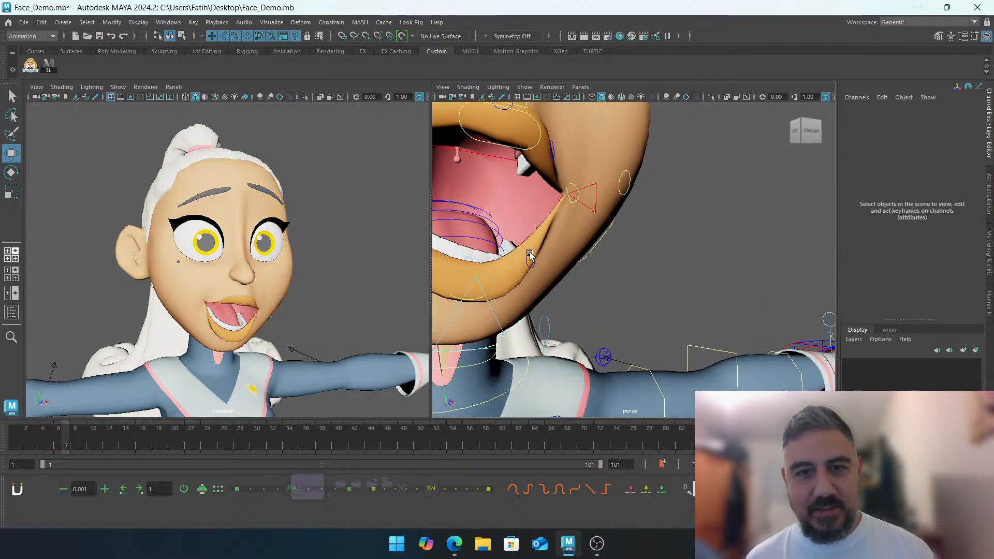
Shift the left lower lip main control to about -0.08 on Translate X, and clear the selection
{"action": "left_click", "coordinate": [613, 251]}
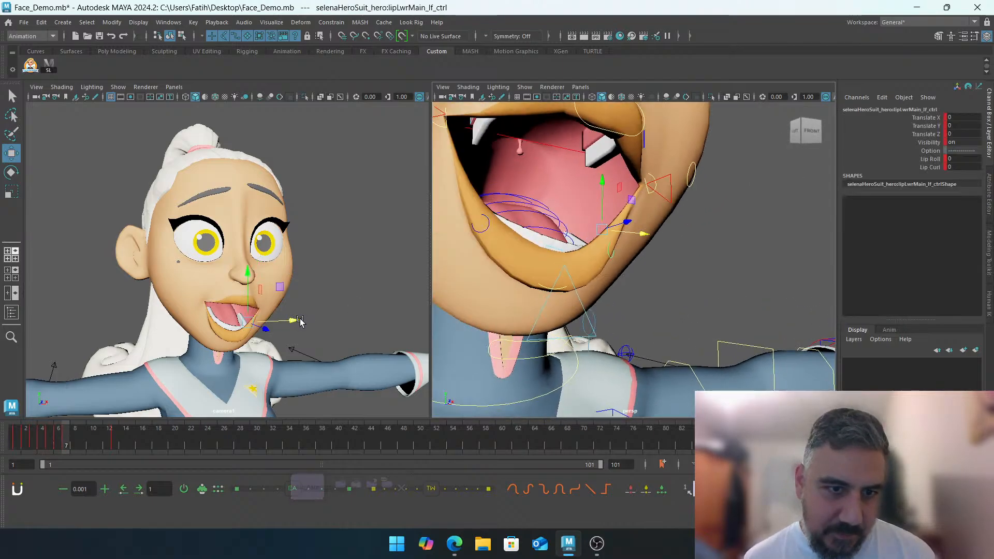
{"action": "right_click_drag", "start_coordinate": [293, 319], "coordinate": [290, 240]}
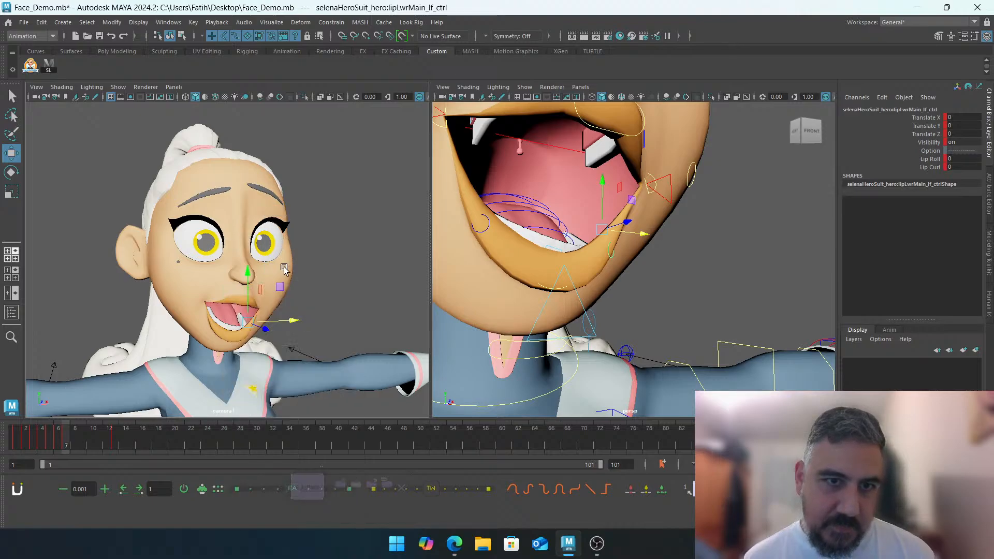
{"action": "mouse_move", "coordinate": [289, 325]}
{"action": "left_mouse_down"}
{"action": "mouse_move", "coordinate": [300, 323]}
{"action": "mouse_move", "coordinate": [287, 321]}
{"action": "left_mouse_up"}
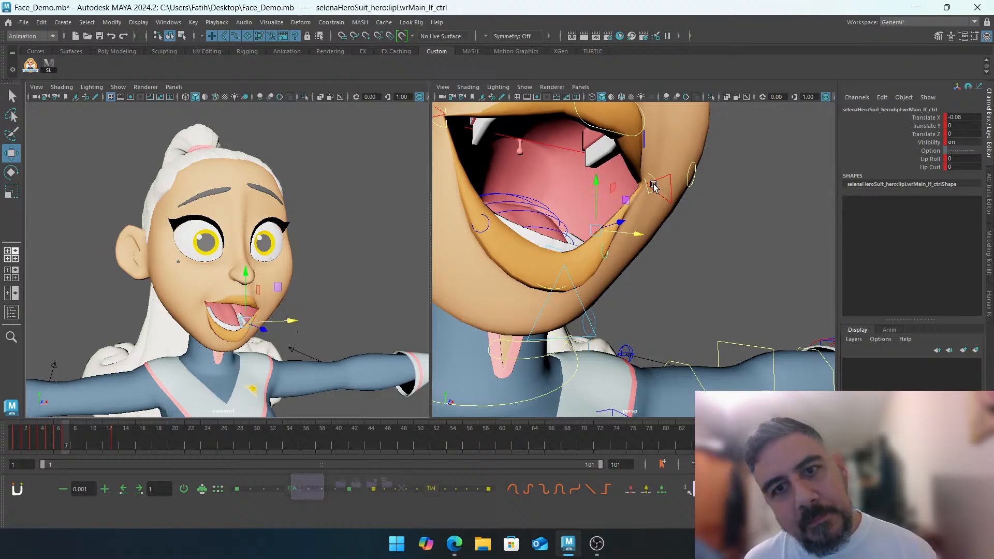
{"action": "left_click", "coordinate": [263, 288]}
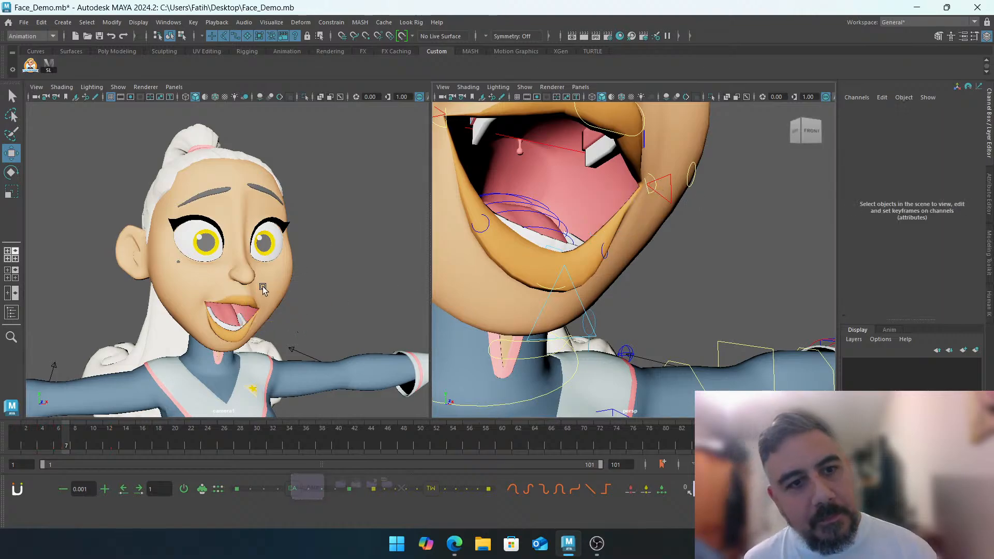
Move the left lip corner root control to about -0.101 on Translate X and 0.003 on Translate Y
{"action": "scroll", "coordinate": [597, 213], "scroll_direction": "up", "scroll_amount": 6}
{"action": "left_click", "coordinate": [575, 221]}
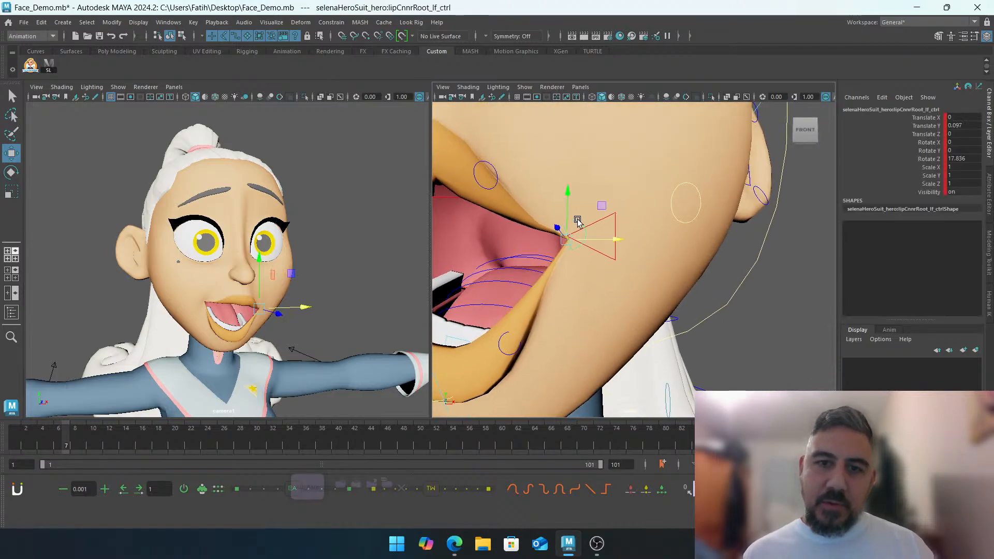
{"action": "left_click_drag", "start_coordinate": [615, 237], "coordinate": [590, 238]}
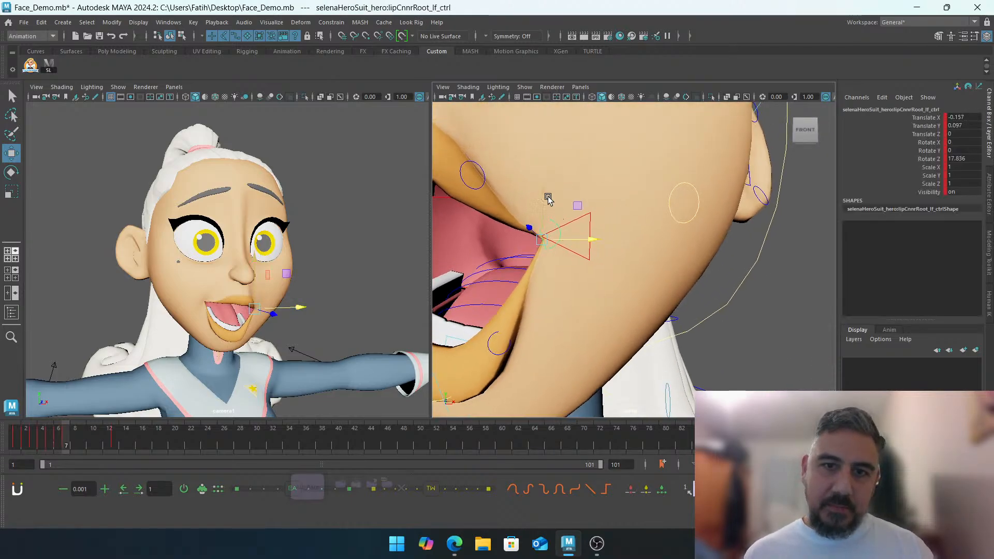
{"action": "left_click_drag", "start_coordinate": [539, 207], "coordinate": [539, 215]}
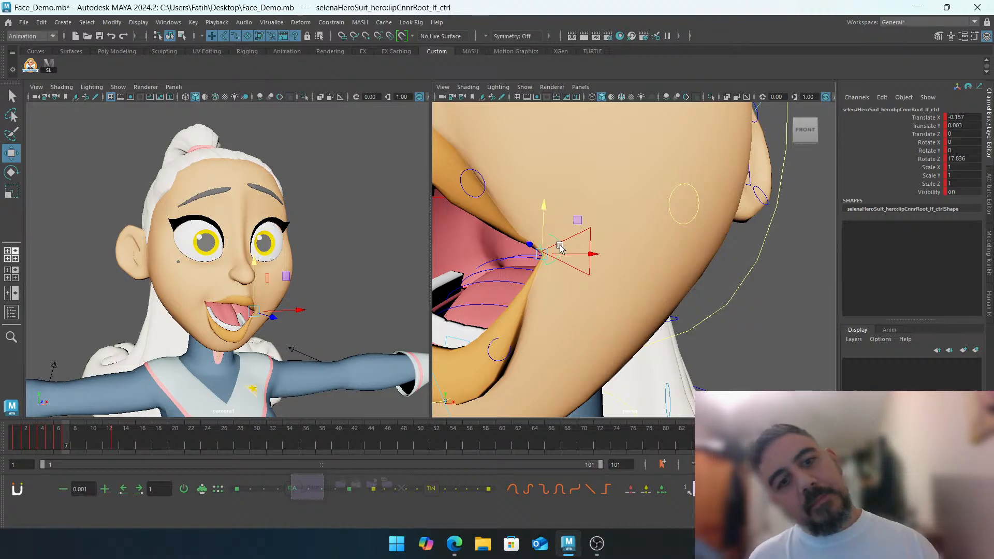
{"action": "left_click_drag", "start_coordinate": [594, 254], "coordinate": [602, 252]}
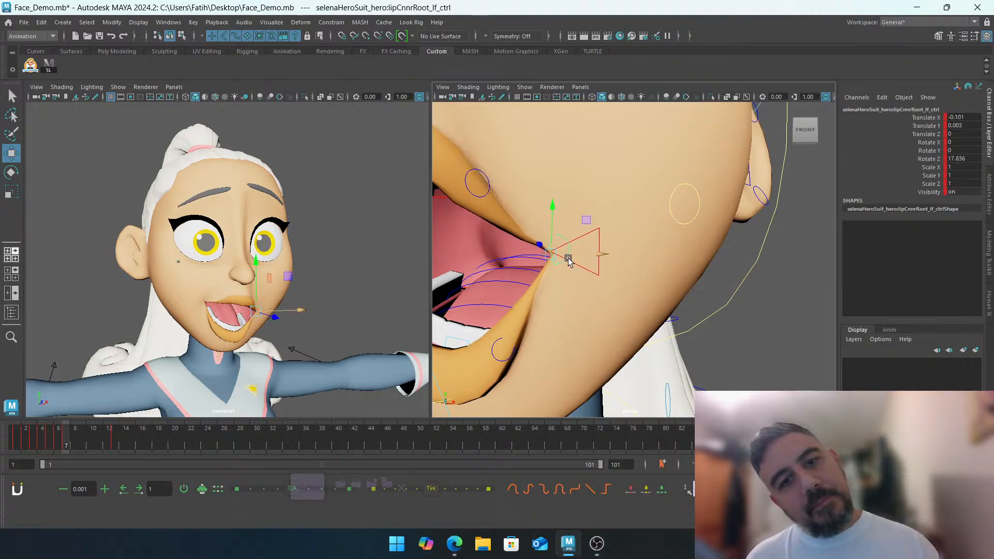
Readjust the left lower lip main control to about 0.008 on Translate X and 0.079 on Translate Y, and clear the selection
{"action": "middle_click_drag", "start_coordinate": [522, 319], "coordinate": [567, 280], "text": "alt"}
{"action": "left_click", "coordinate": [567, 280]}
{"action": "left_click_drag", "start_coordinate": [581, 236], "coordinate": [640, 241]}
{"action": "left_click", "coordinate": [696, 298]}
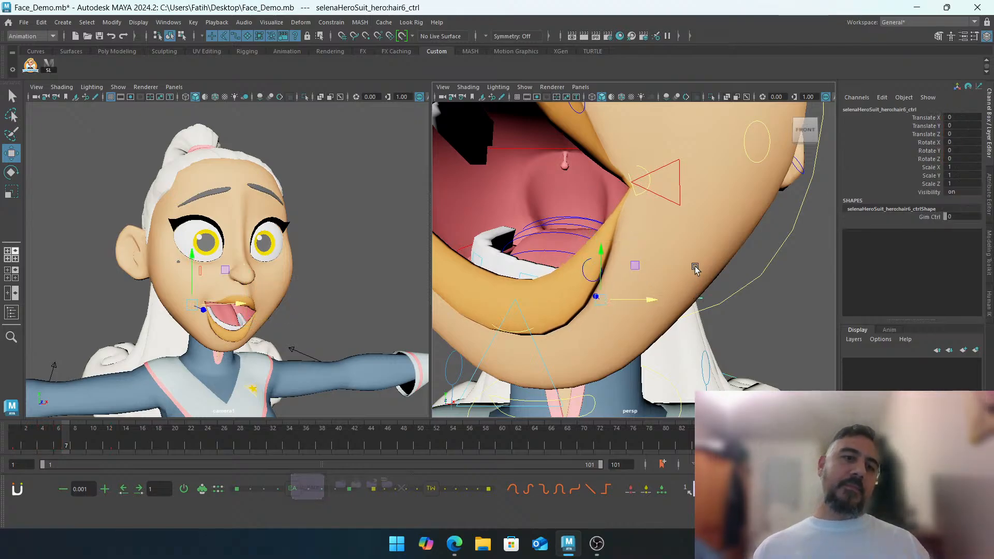
{"action": "left_click", "coordinate": [766, 266]}
{"action": "middle_click_drag", "start_coordinate": [599, 249], "coordinate": [599, 266], "text": "alt"}
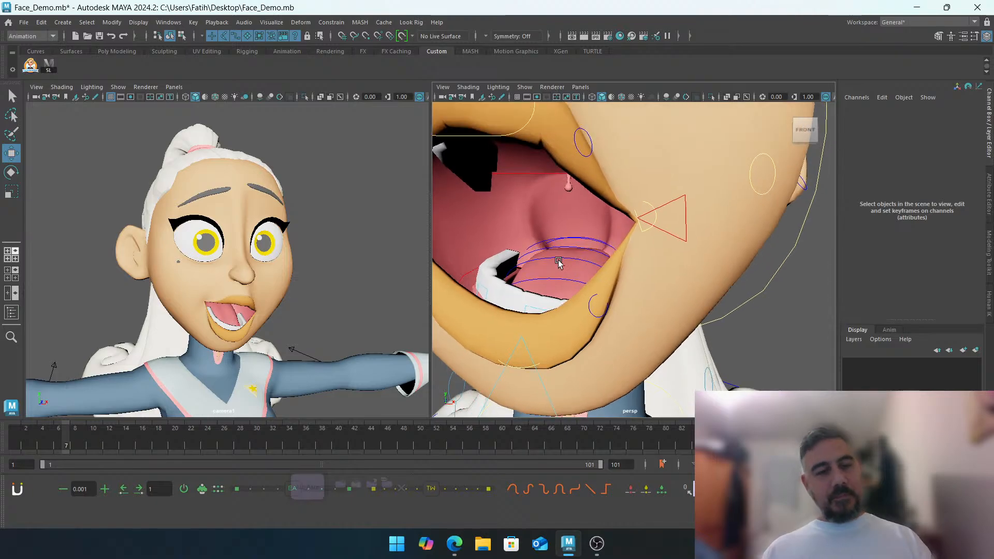
Try raising the right mouth corner control slightly on Translate Y, undo it, and clear the selection
{"action": "middle_click_drag", "start_coordinate": [484, 243], "coordinate": [677, 253], "text": "alt"}
{"action": "right_click_drag", "start_coordinate": [676, 253], "coordinate": [557, 221], "text": "alt"}
{"action": "left_click_drag", "start_coordinate": [557, 221], "coordinate": [594, 222], "text": "alt"}
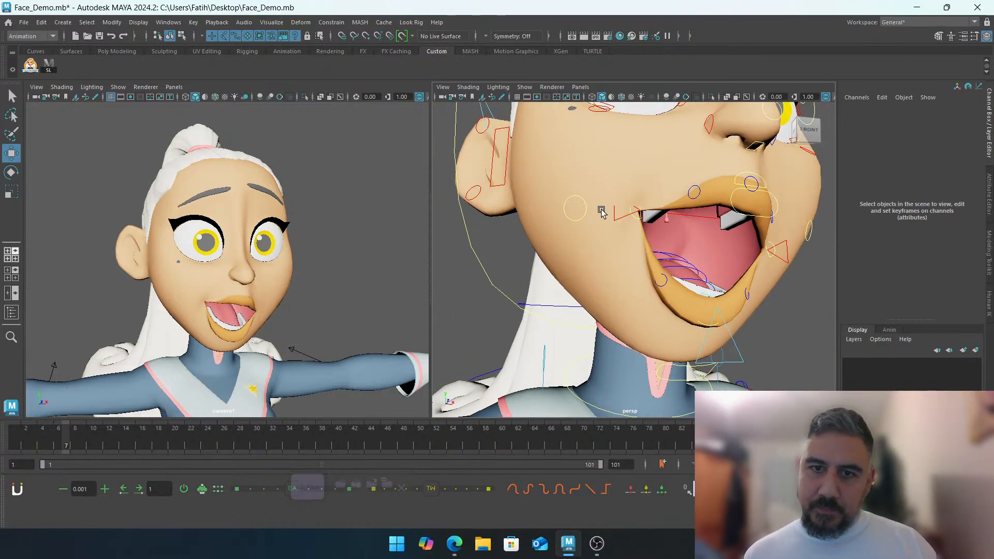
{"action": "left_click", "coordinate": [615, 206]}
{"action": "left_click_drag", "start_coordinate": [641, 181], "coordinate": [644, 166]}
{"action": "key", "text": "ctrl+z"}
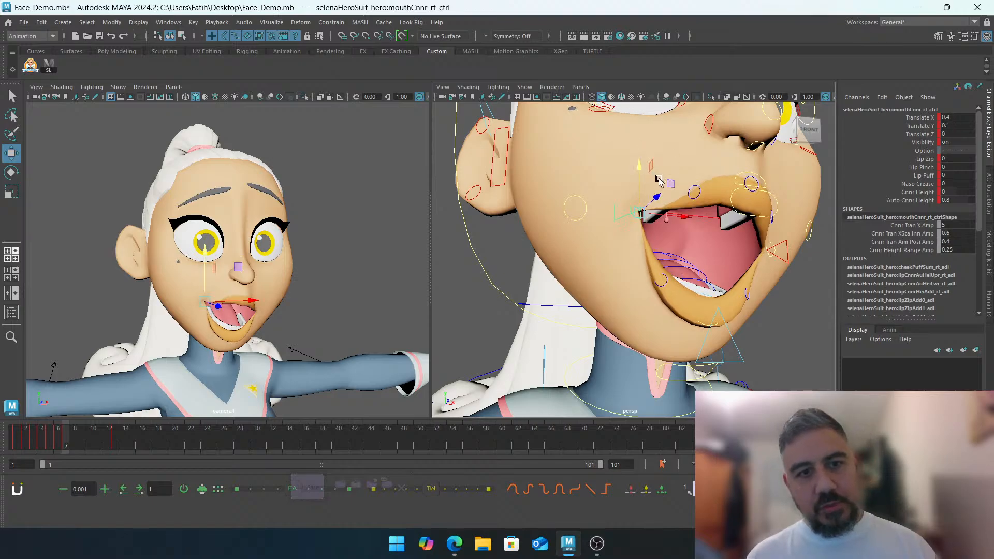
{"action": "left_click", "coordinate": [466, 245]}
{"action": "left_click", "coordinate": [459, 278]}
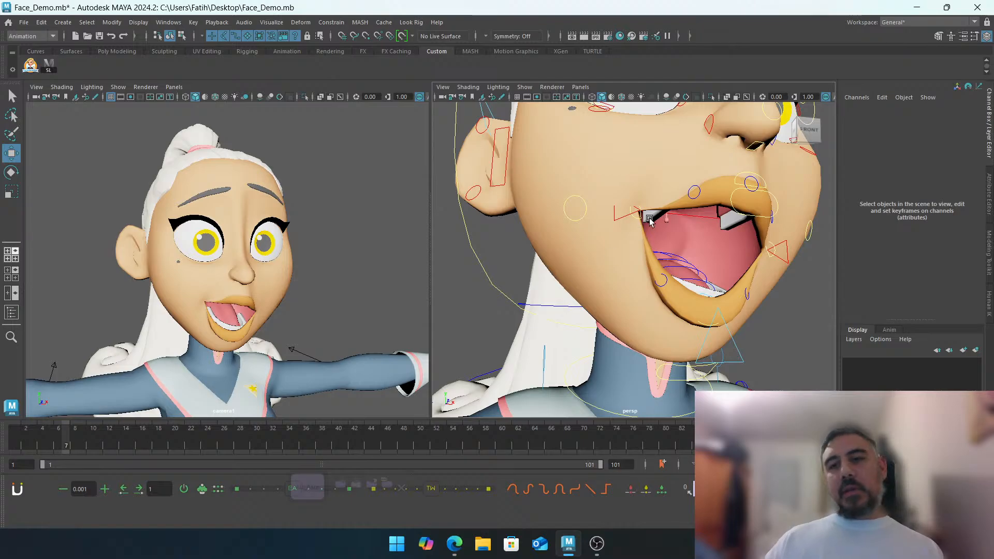
Lower the upper teeth control to about -0.321 on Translate Y and rotate it to about -0.462, 3.071 and -6.045 on X, Y and Z
{"action": "left_click_drag", "start_coordinate": [676, 231], "coordinate": [624, 224], "text": "alt"}
{"action": "right_click_drag", "start_coordinate": [623, 224], "coordinate": [646, 271], "text": "alt"}
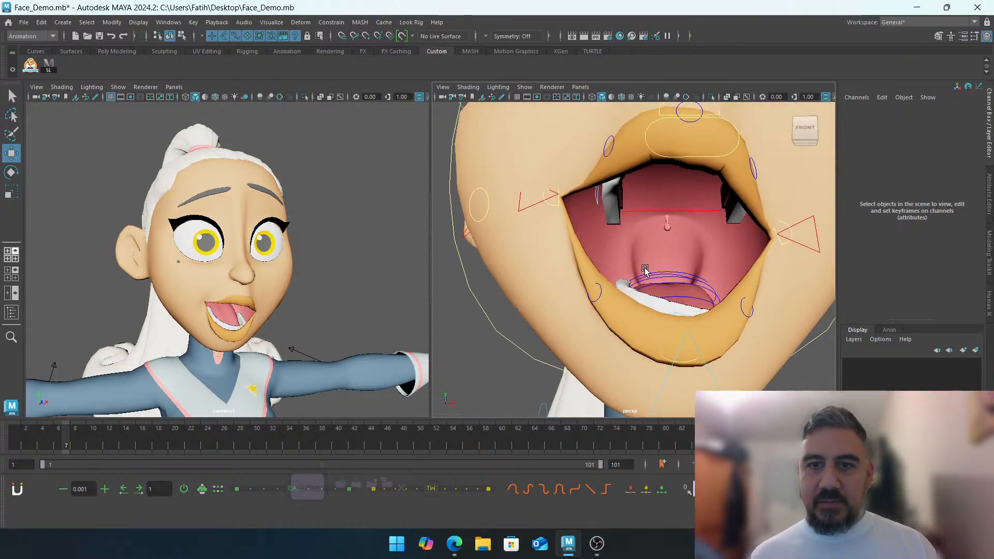
{"action": "left_click_drag", "start_coordinate": [645, 271], "coordinate": [676, 251], "text": "alt"}
{"action": "left_click", "coordinate": [652, 211]}
{"action": "key", "text": "e"}
{"action": "key", "text": "w"}
{"action": "key", "text": "e"}
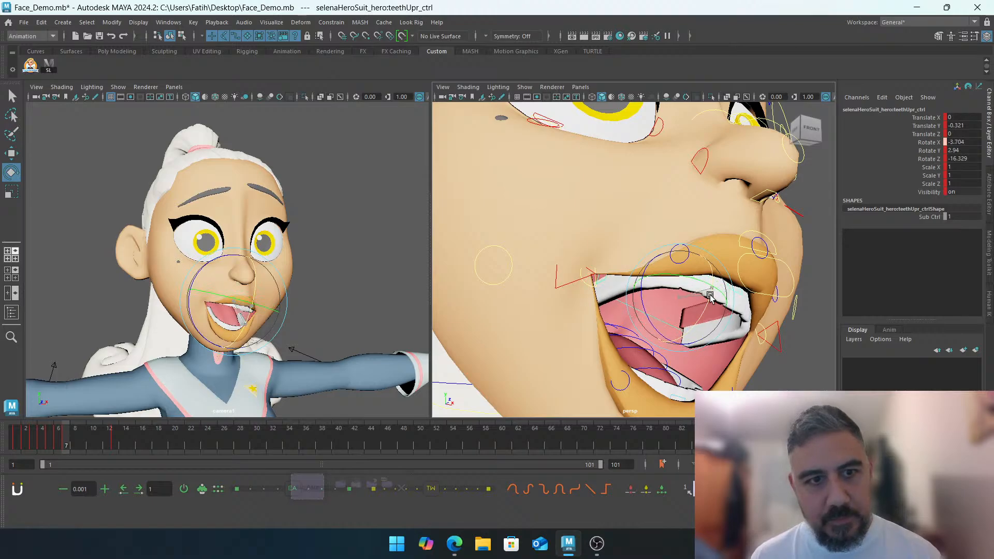
{"action": "left_click_drag", "start_coordinate": [710, 296], "coordinate": [709, 268]}
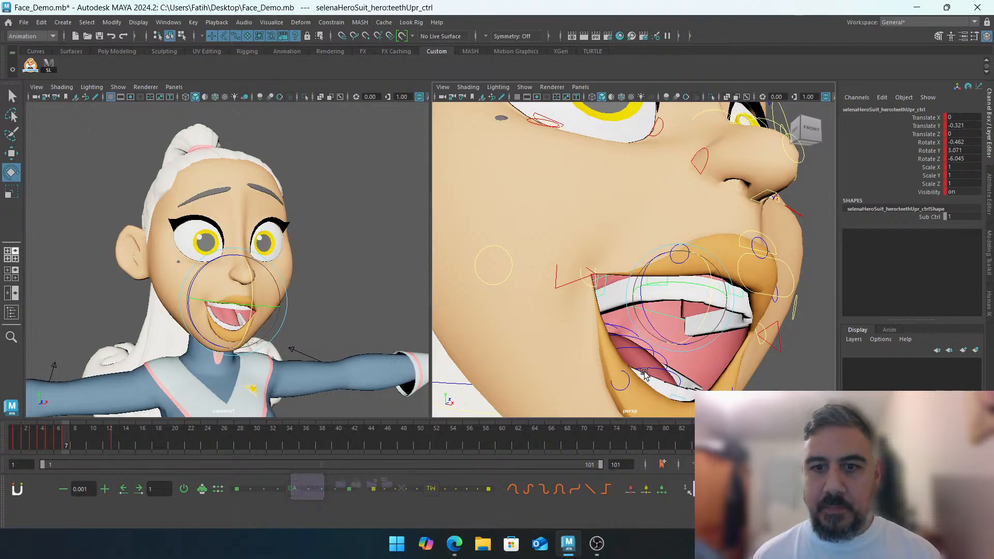
In wireframe display, lower the lower teeth control to about -0.121 on Translate Y and move it back into the mouth
{"action": "middle_click_drag", "start_coordinate": [761, 369], "coordinate": [784, 277], "text": "alt"}
{"action": "key", "text": "4"}
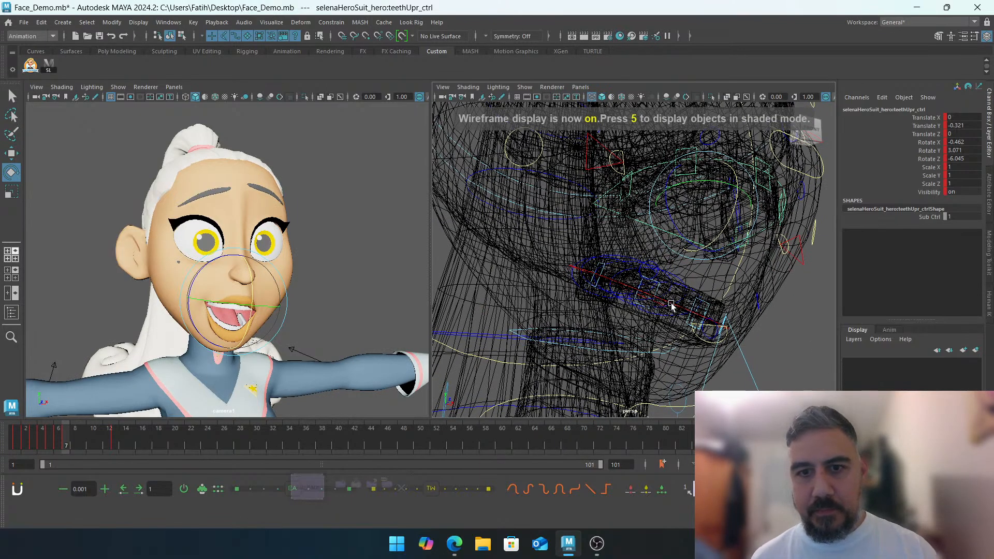
{"action": "left_click", "coordinate": [676, 273]}
{"action": "key", "text": "w"}
{"action": "left_click_drag", "start_coordinate": [657, 262], "coordinate": [659, 275]}
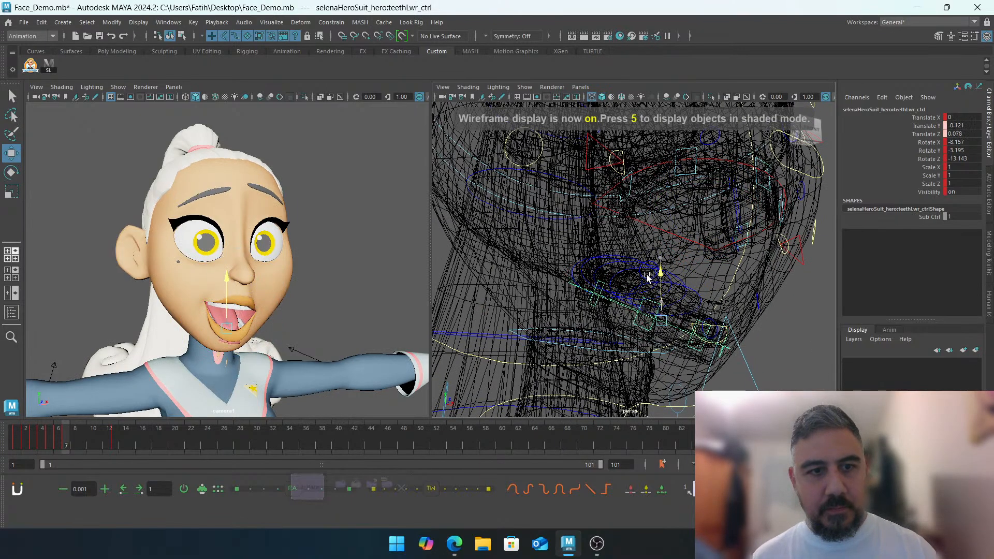
{"action": "left_click_drag", "start_coordinate": [701, 326], "coordinate": [633, 320]}
{"action": "left_click", "coordinate": [335, 260]}
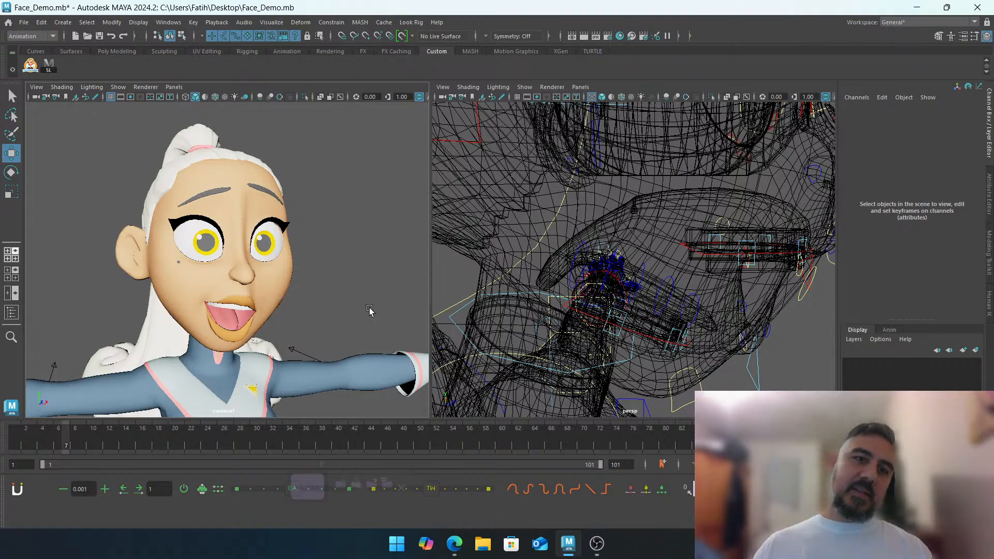
Return to shaded display and shift the upper teeth control sideways to about -0.138 on Translate X
{"action": "middle_click_drag", "start_coordinate": [573, 239], "coordinate": [631, 271], "text": "alt"}
{"action": "left_click_drag", "start_coordinate": [631, 271], "coordinate": [525, 240], "text": "alt"}
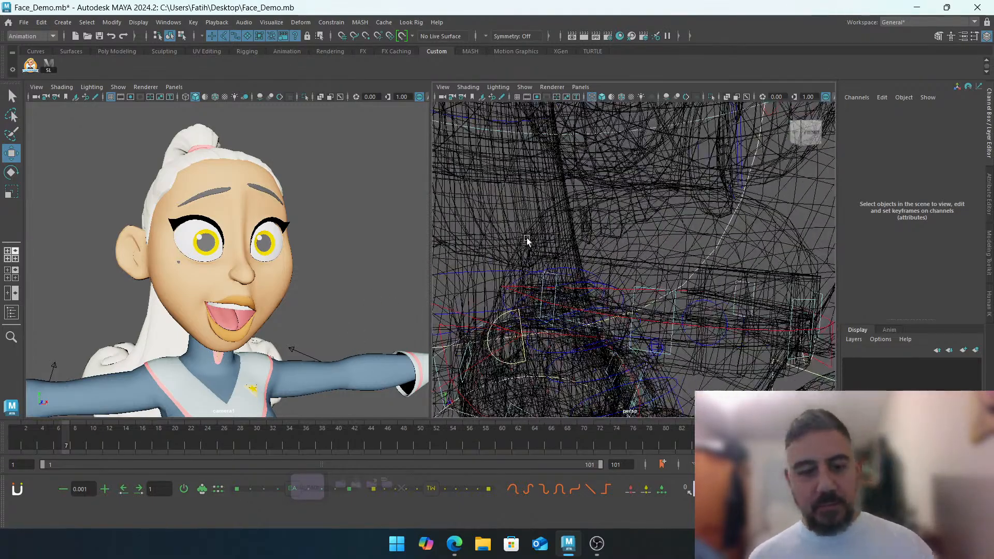
{"action": "key", "text": "5"}
{"action": "right_click_drag", "start_coordinate": [736, 250], "coordinate": [616, 214], "text": "alt"}
{"action": "left_click_drag", "start_coordinate": [616, 214], "coordinate": [599, 215], "text": "alt"}
{"action": "right_click_drag", "start_coordinate": [599, 215], "coordinate": [627, 207], "text": "alt"}
{"action": "middle_click_drag", "start_coordinate": [626, 207], "coordinate": [599, 251], "text": "alt"}
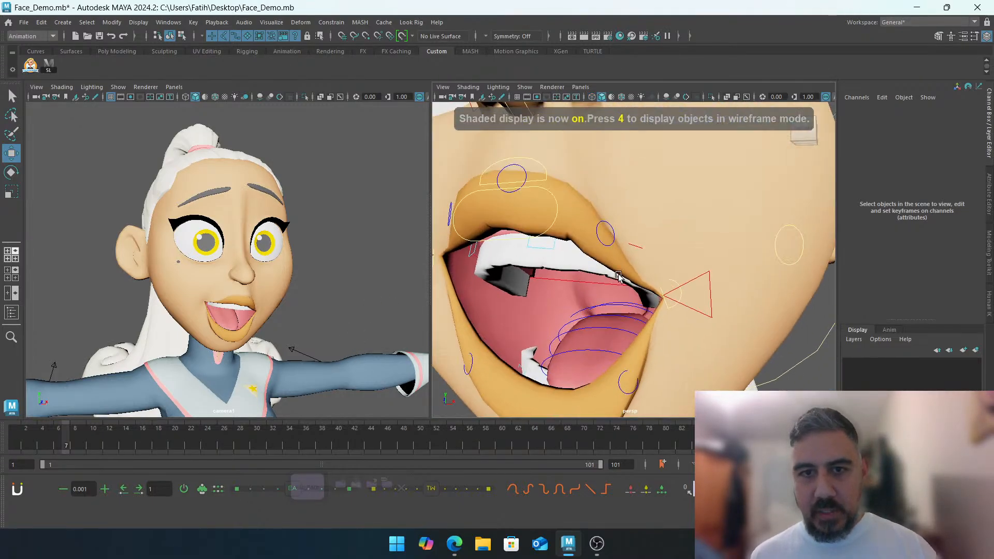
{"action": "left_click_drag", "start_coordinate": [614, 272], "coordinate": [606, 251], "text": "alt"}
{"action": "left_click", "coordinate": [614, 246]}
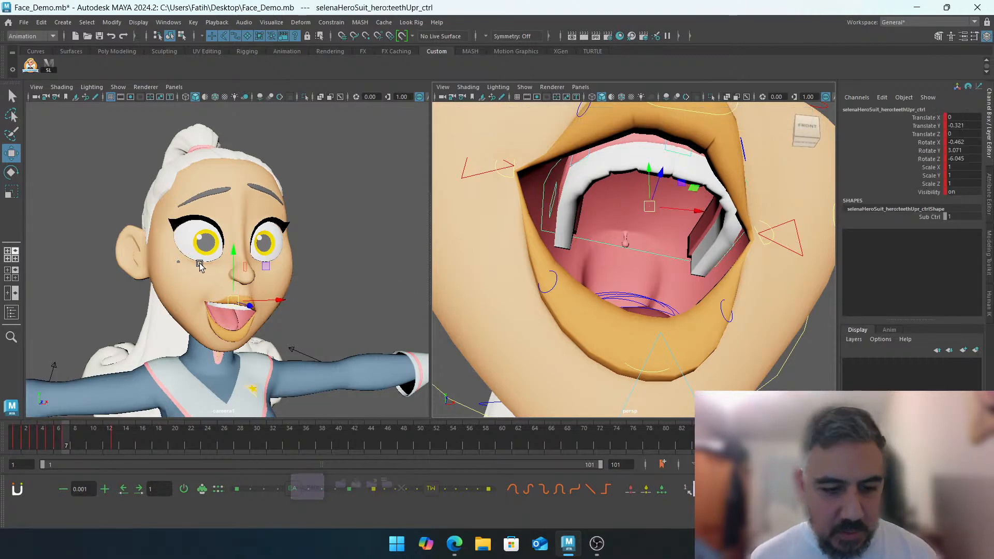
{"action": "mouse_move", "coordinate": [281, 304]}
{"action": "left_mouse_down"}
{"action": "mouse_move", "coordinate": [249, 303]}
{"action": "mouse_move", "coordinate": [277, 301]}
{"action": "left_mouse_up"}
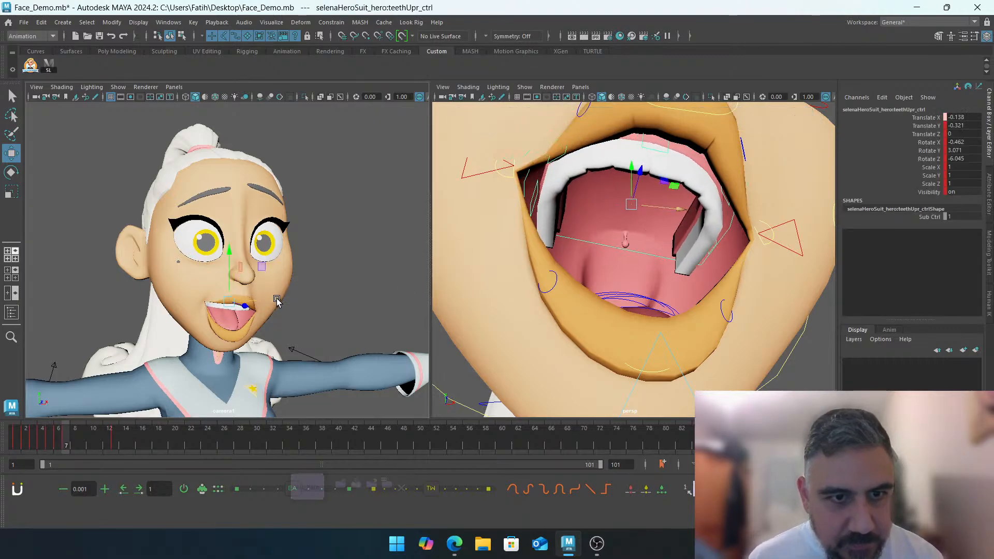
{"action": "left_click", "coordinate": [325, 283]}
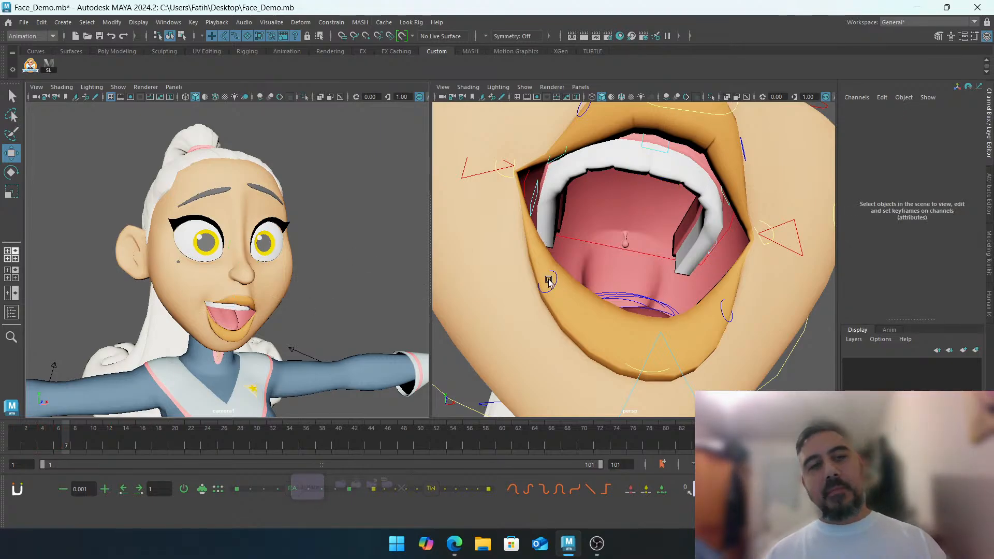
Rotate the jaw control to about 32.555 on X, 0.299 on Y and -10.526 on Z, and clear the selection
{"action": "scroll", "coordinate": [549, 280], "scroll_direction": "down", "scroll_amount": 10}
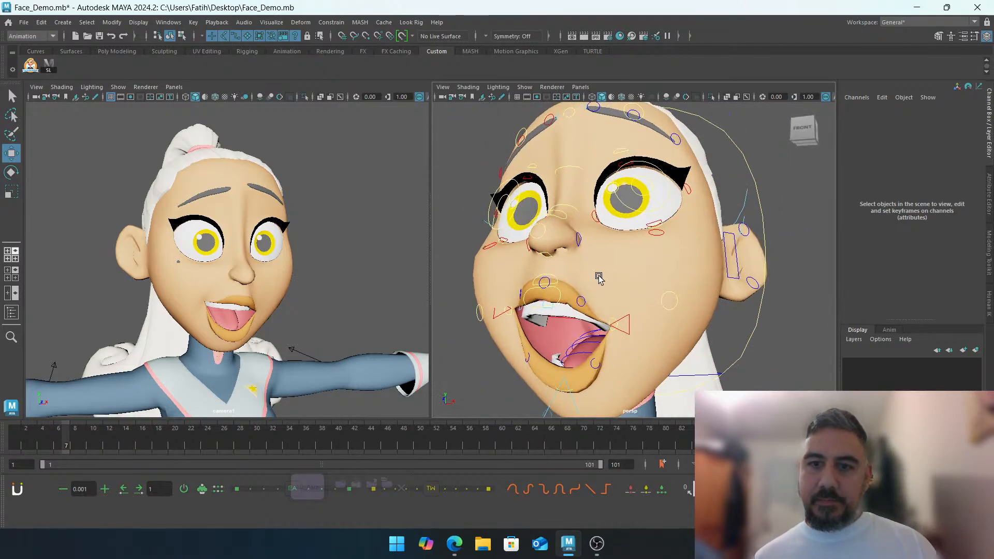
{"action": "left_click_drag", "start_coordinate": [598, 276], "coordinate": [694, 280], "text": "alt"}
{"action": "left_click", "coordinate": [707, 322]}
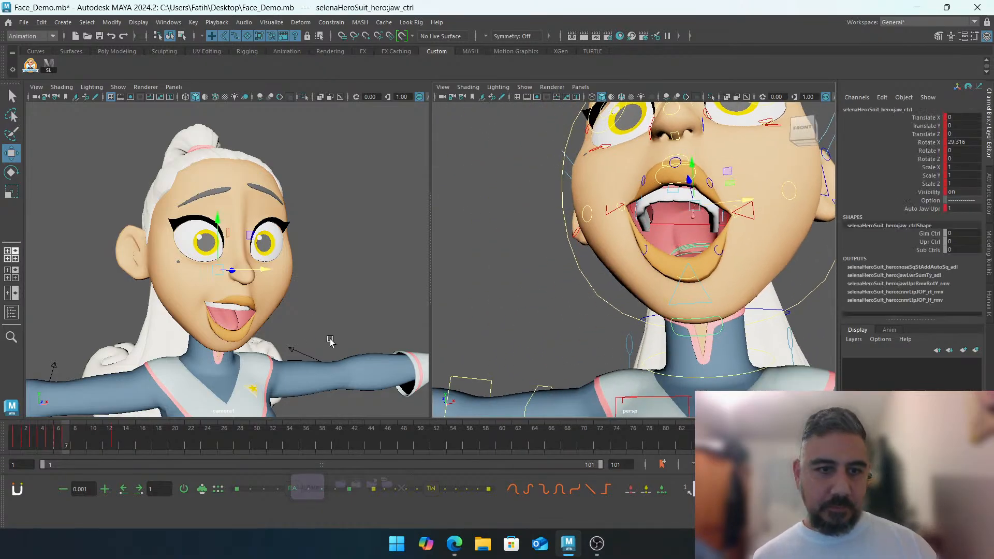
{"action": "key", "text": "e"}
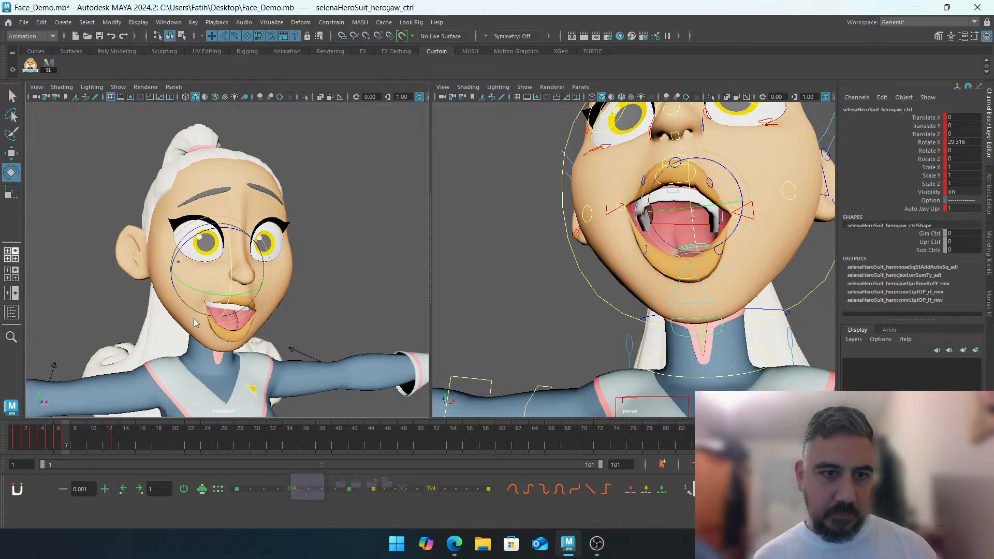
{"action": "right_click", "coordinate": [193, 319]}
{"action": "left_click", "coordinate": [204, 241]}
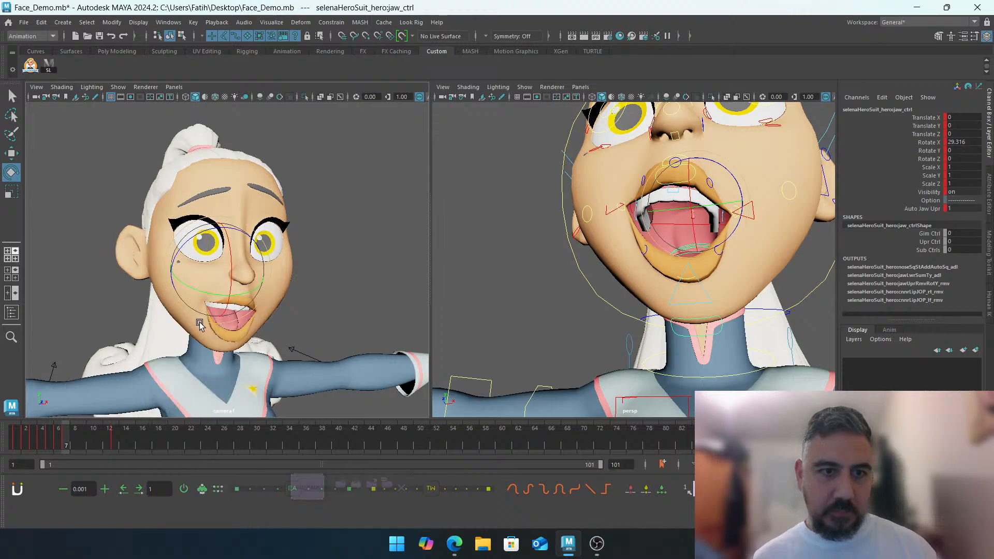
{"action": "left_click_drag", "start_coordinate": [199, 322], "coordinate": [190, 317]}
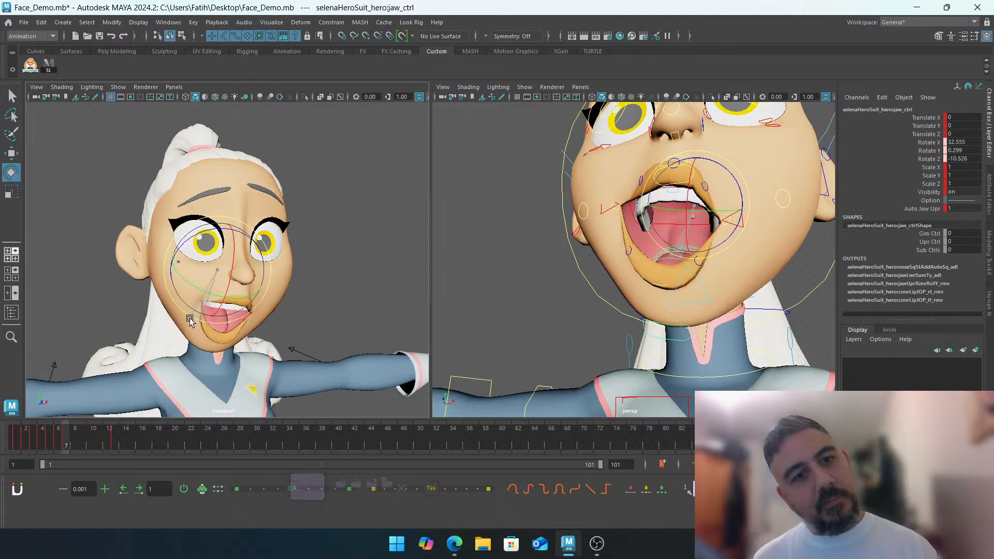
{"action": "left_click", "coordinate": [366, 274]}
Shift the right lower lip main control slightly along Translate X, and clear the selection
{"action": "scroll", "coordinate": [557, 223], "scroll_direction": "up", "scroll_amount": 5}
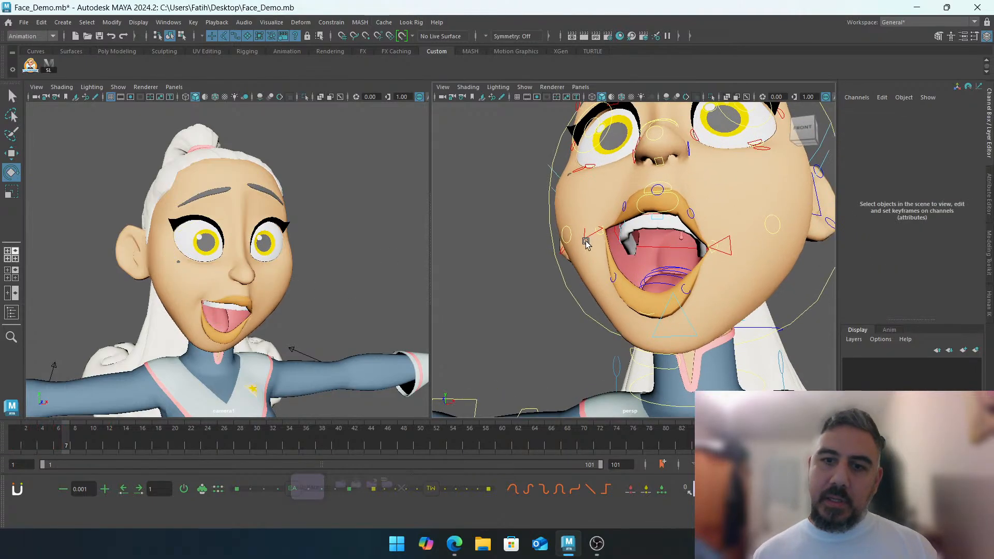
{"action": "left_click", "coordinate": [602, 281]}
{"action": "key", "text": "w"}
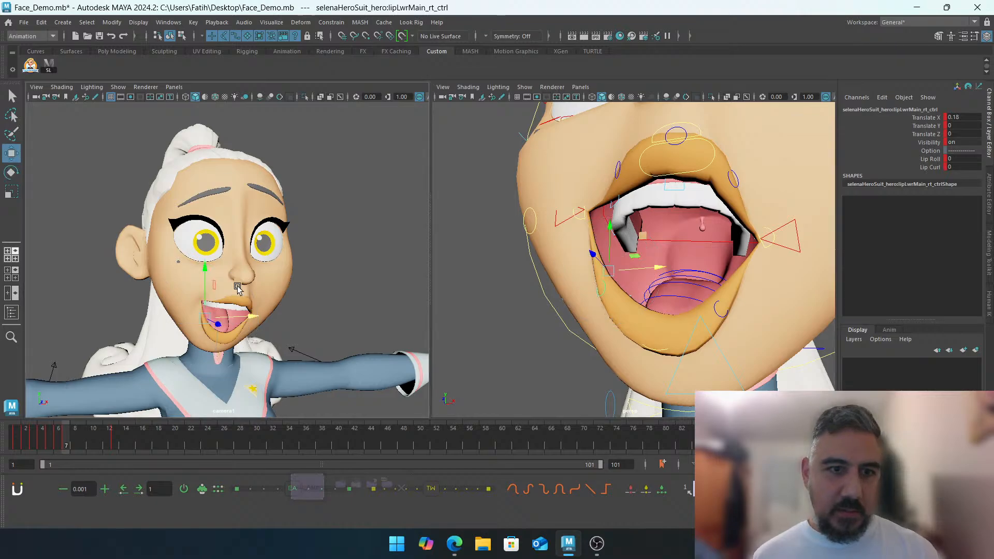
{"action": "right_click", "coordinate": [256, 312]}
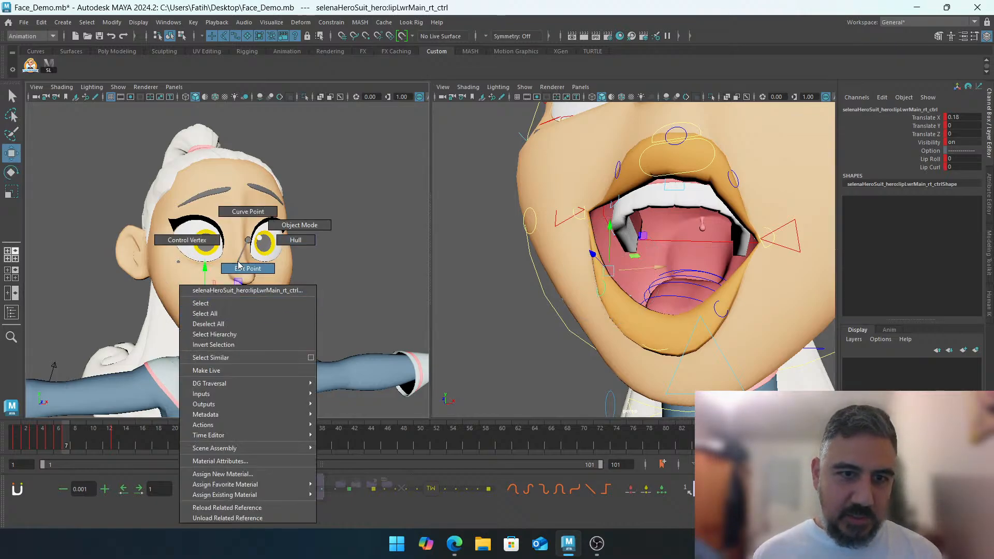
{"action": "left_click_drag", "start_coordinate": [247, 314], "coordinate": [242, 313]}
{"action": "left_click", "coordinate": [355, 270]}
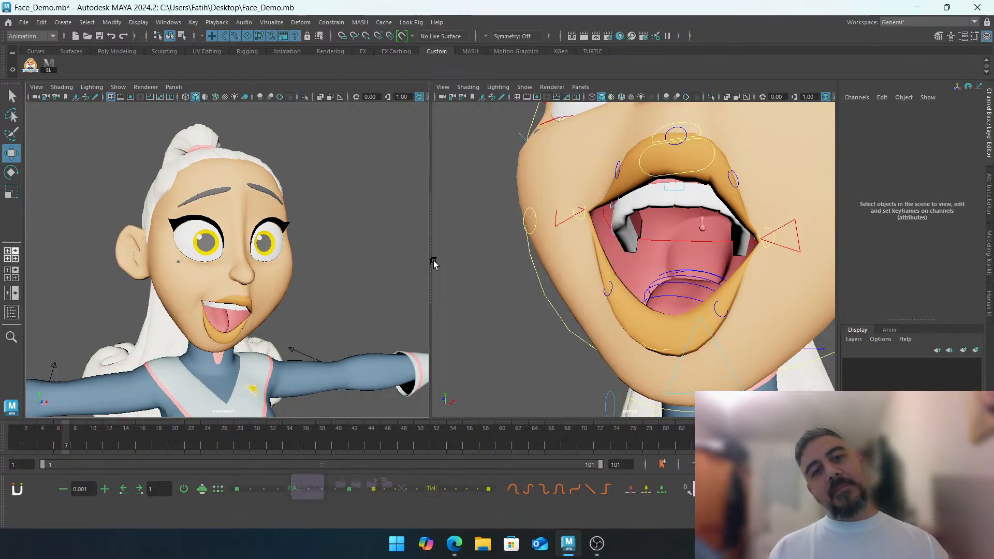
Raise the left lower lip main control to about 0.221 on Translate Y
{"action": "left_click_drag", "start_coordinate": [588, 253], "coordinate": [541, 247], "text": "alt"}
{"action": "left_click", "coordinate": [636, 269]}
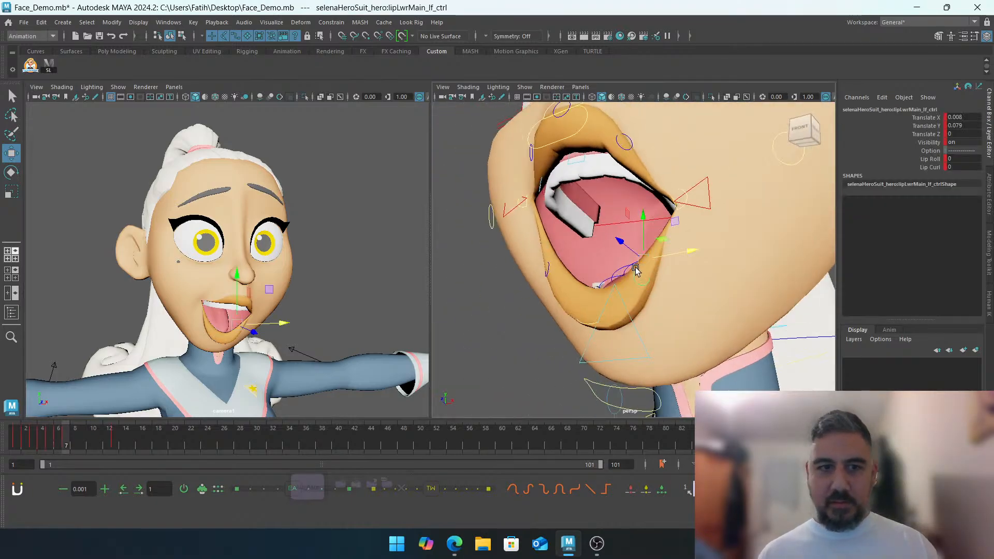
{"action": "left_click_drag", "start_coordinate": [236, 292], "coordinate": [237, 278]}
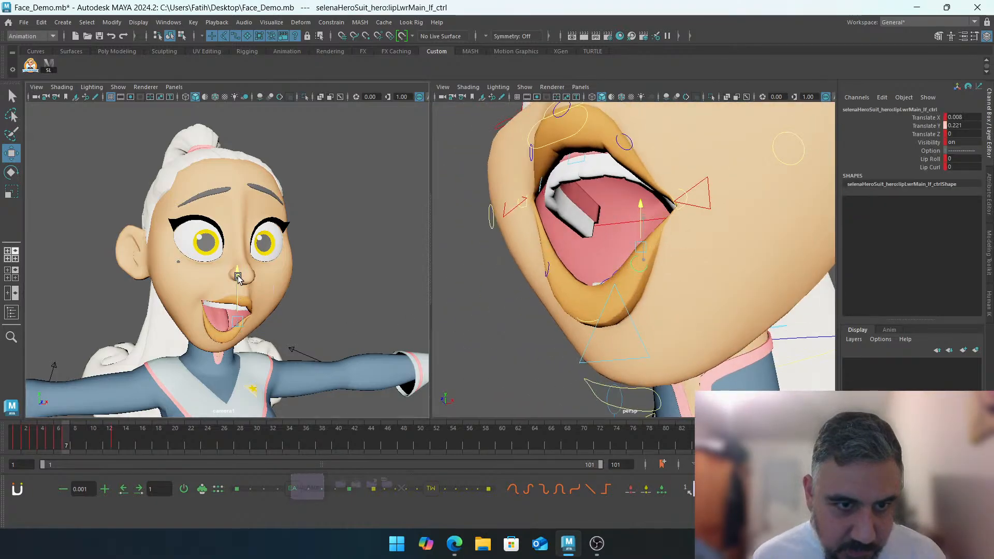
Tilt both main eyebrow controls slightly further on Rotate Z so the outer ends slope down more, and clear the selection
{"action": "left_click", "coordinate": [362, 279]}
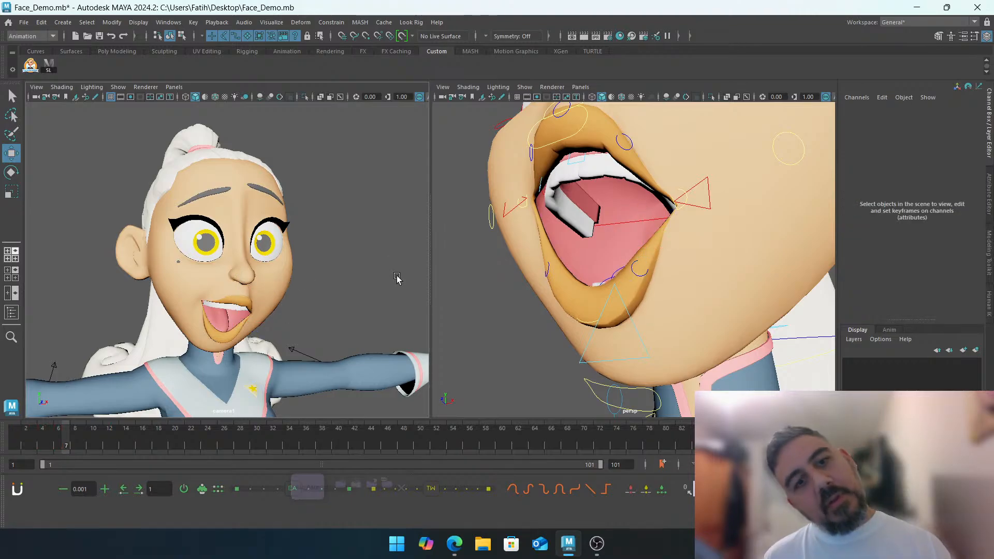
{"action": "left_click_drag", "start_coordinate": [562, 255], "coordinate": [597, 241], "text": "alt"}
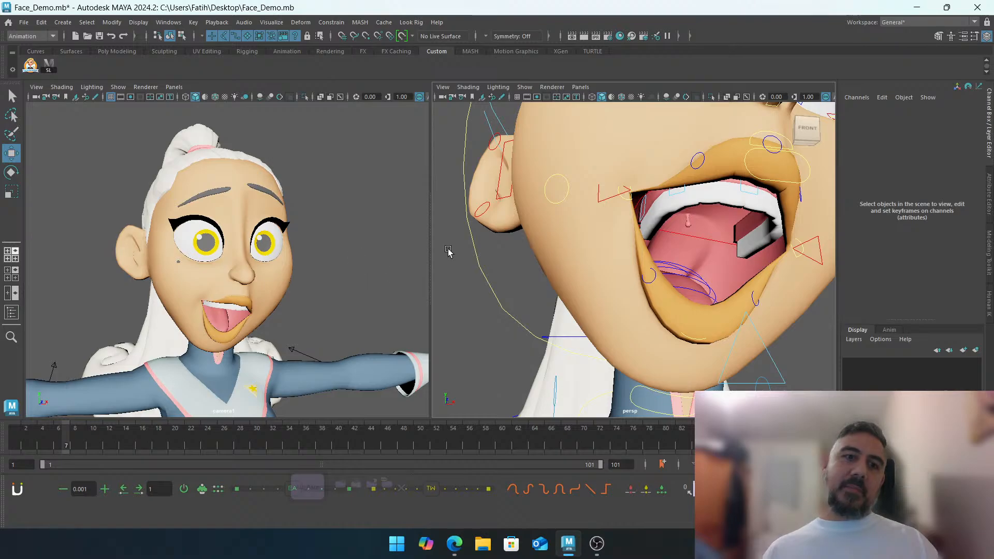
{"action": "right_click_drag", "start_coordinate": [608, 242], "coordinate": [521, 186], "text": "alt"}
{"action": "middle_click_drag", "start_coordinate": [520, 187], "coordinate": [462, 378], "text": "alt"}
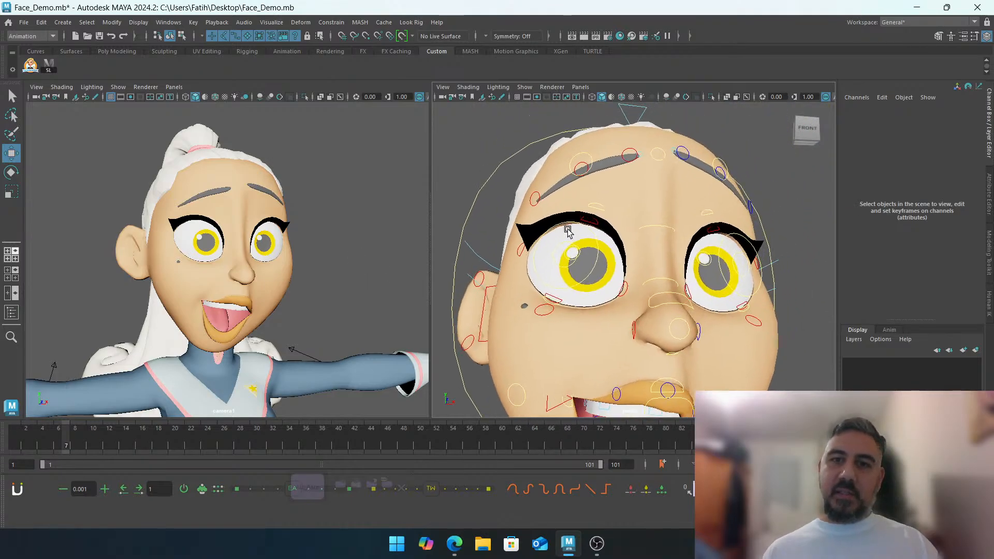
{"action": "left_click", "coordinate": [586, 153]}
{"action": "middle_click_drag", "start_coordinate": [607, 166], "coordinate": [583, 222], "text": "alt"}
{"action": "left_click", "coordinate": [699, 222]}
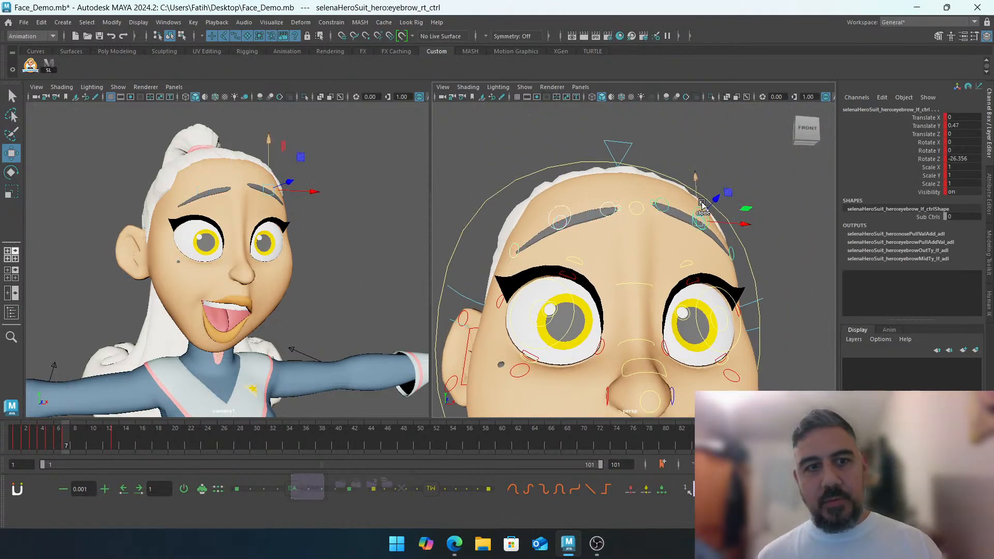
{"action": "left_click", "coordinate": [926, 159]}
{"action": "middle_click_drag", "start_coordinate": [778, 173], "coordinate": [772, 169]}
{"action": "middle_click_drag", "start_coordinate": [712, 171], "coordinate": [777, 200], "text": "alt"}
{"action": "left_click", "coordinate": [759, 169]}
Rotate the right outer eyebrow control to about 9.167 on Rotate Z
{"action": "left_click", "coordinate": [592, 279]}
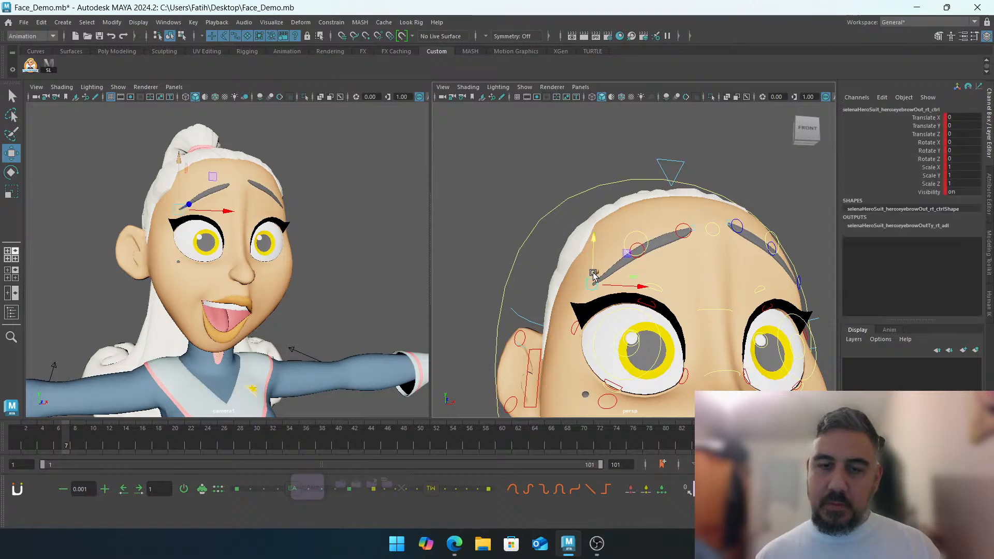
{"action": "left_click", "coordinate": [927, 159]}
{"action": "middle_click_drag", "start_coordinate": [772, 171], "coordinate": [779, 169]}
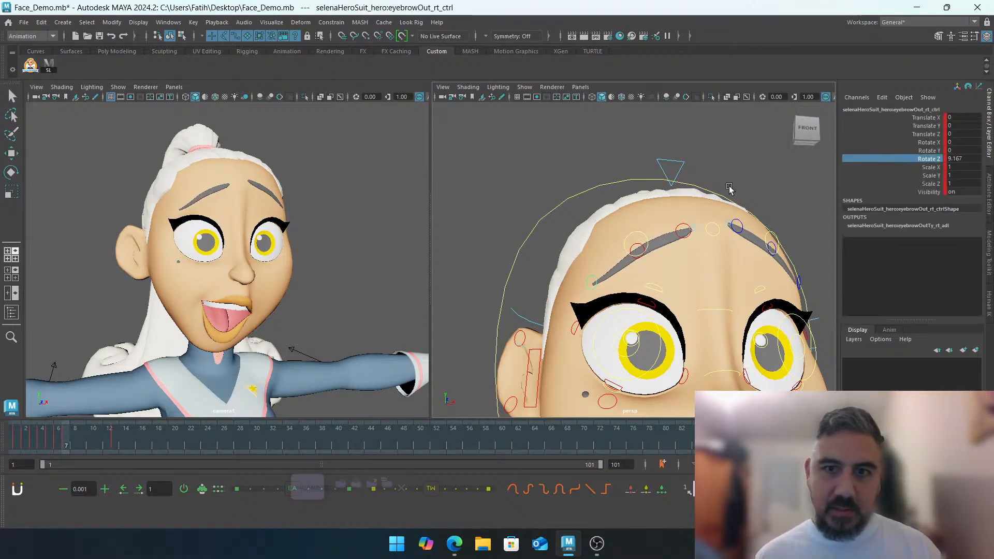
Raise the right middle eyebrow control slightly on Translate Y, and clear the selection
{"action": "left_click", "coordinate": [640, 239]}
{"action": "key", "text": "w"}
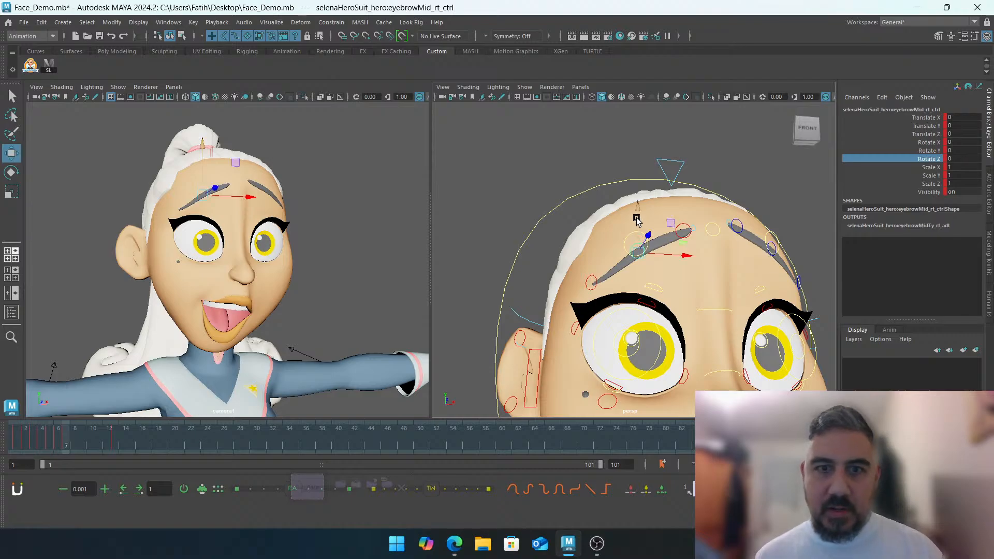
{"action": "left_click_drag", "start_coordinate": [637, 211], "coordinate": [637, 209]}
{"action": "left_click", "coordinate": [544, 220]}
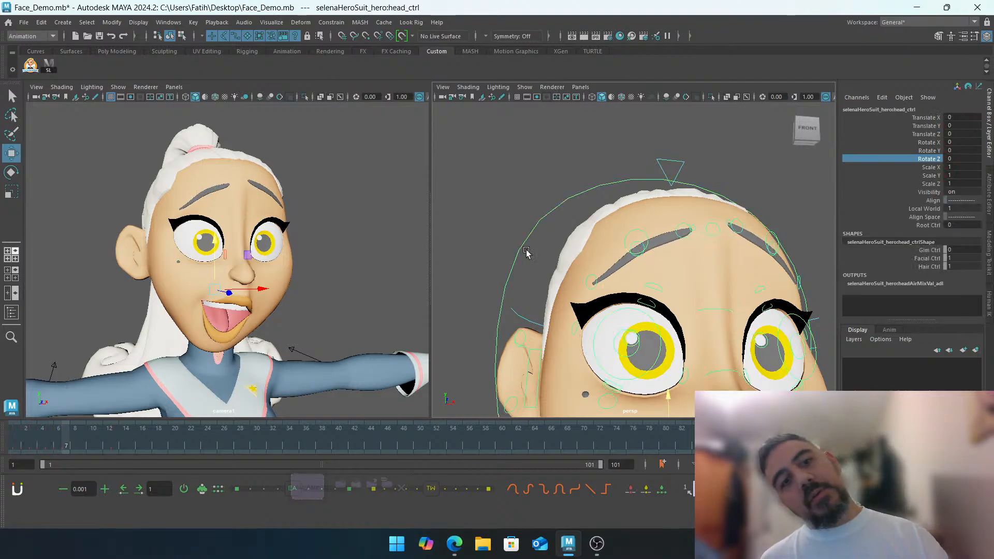
{"action": "left_click", "coordinate": [381, 222]}
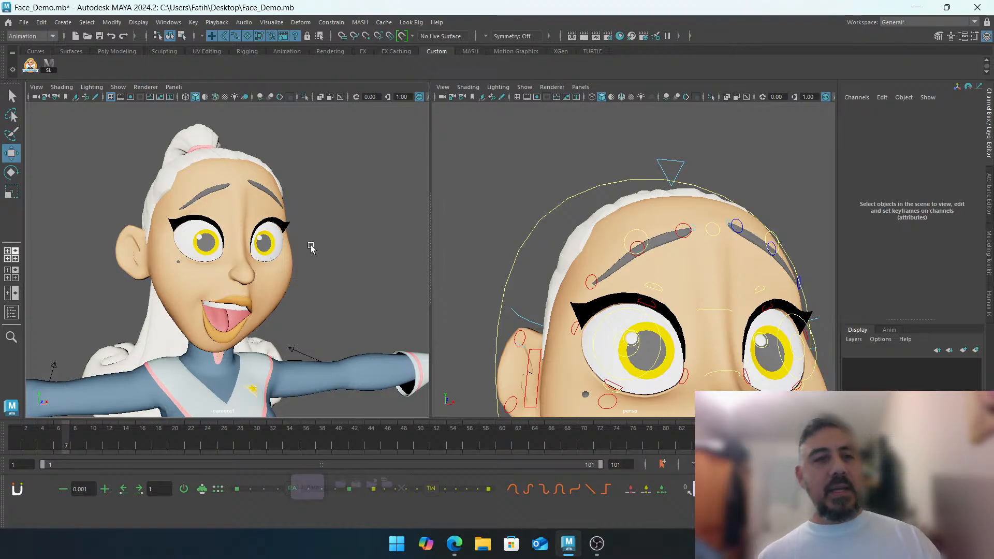
Move the left middle eyebrow control to about -0.034 on Translate X and 0.047 on Translate Y, and check the left outer eyebrow control
{"action": "left_click_drag", "start_coordinate": [620, 190], "coordinate": [518, 224], "text": "alt"}
{"action": "right_click_drag", "start_coordinate": [517, 224], "coordinate": [634, 214], "text": "alt"}
{"action": "left_click_drag", "start_coordinate": [635, 216], "coordinate": [641, 254], "text": "alt"}
{"action": "left_click", "coordinate": [601, 232]}
{"action": "key", "text": "e"}
{"action": "left_click", "coordinate": [683, 251]}
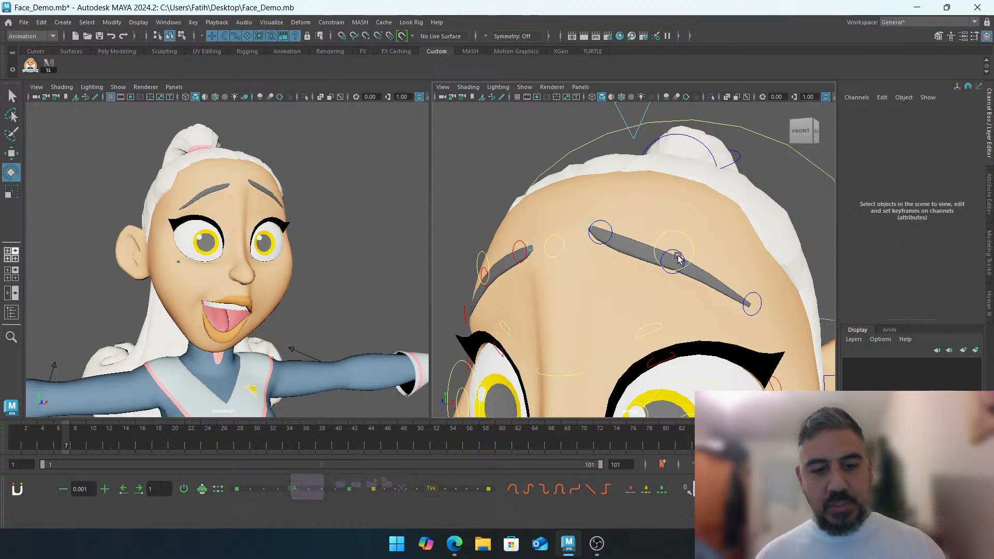
{"action": "key", "text": "w"}
{"action": "left_click", "coordinate": [677, 254]}
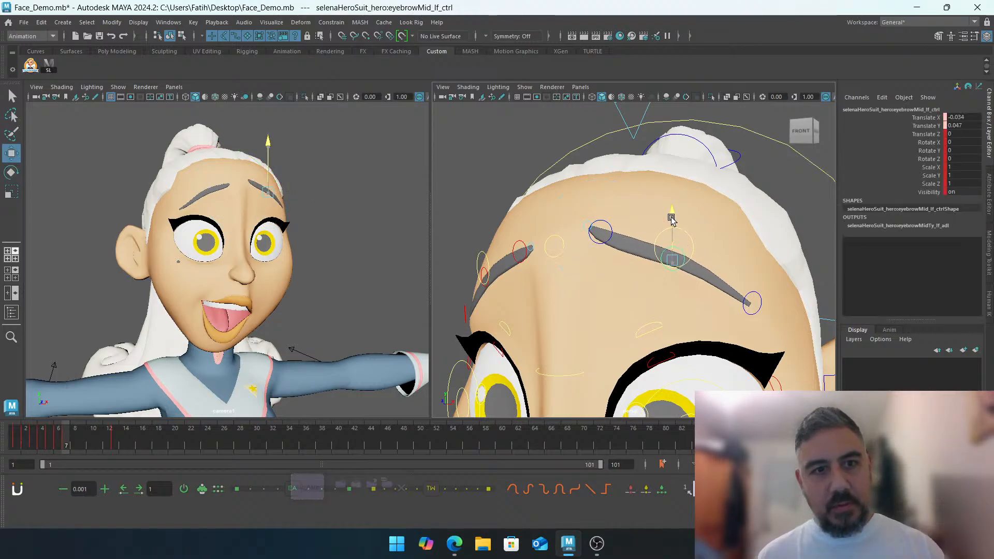
{"action": "middle_click_drag", "start_coordinate": [723, 252], "coordinate": [657, 207], "text": "alt"}
{"action": "left_click", "coordinate": [695, 249]}
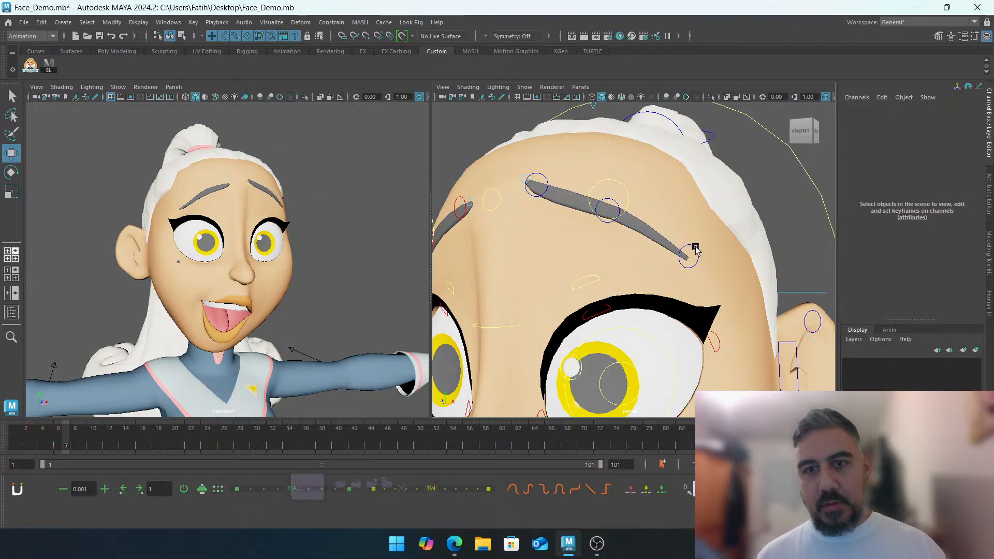
{"action": "left_click", "coordinate": [690, 253]}
{"action": "key", "text": "e"}
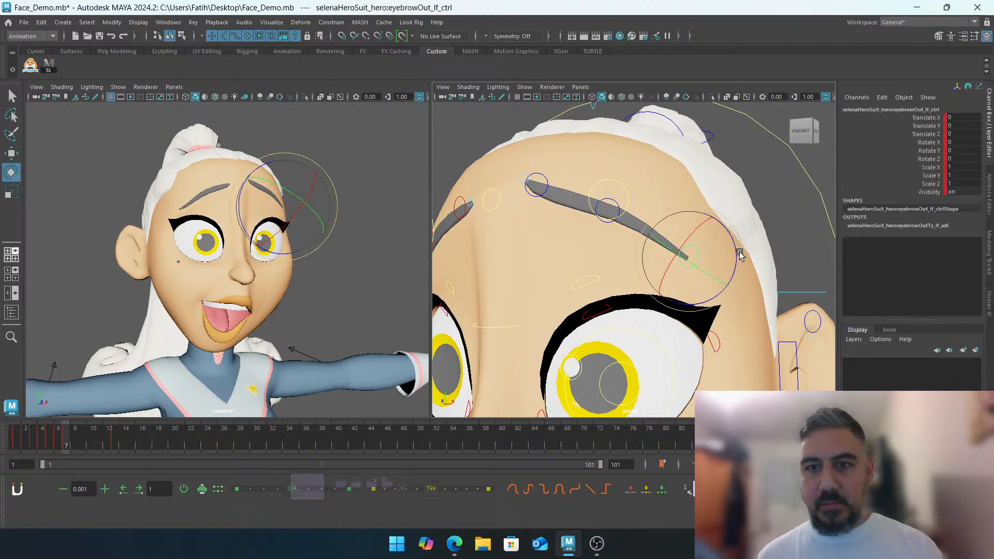
{"action": "left_click", "coordinate": [719, 224]}
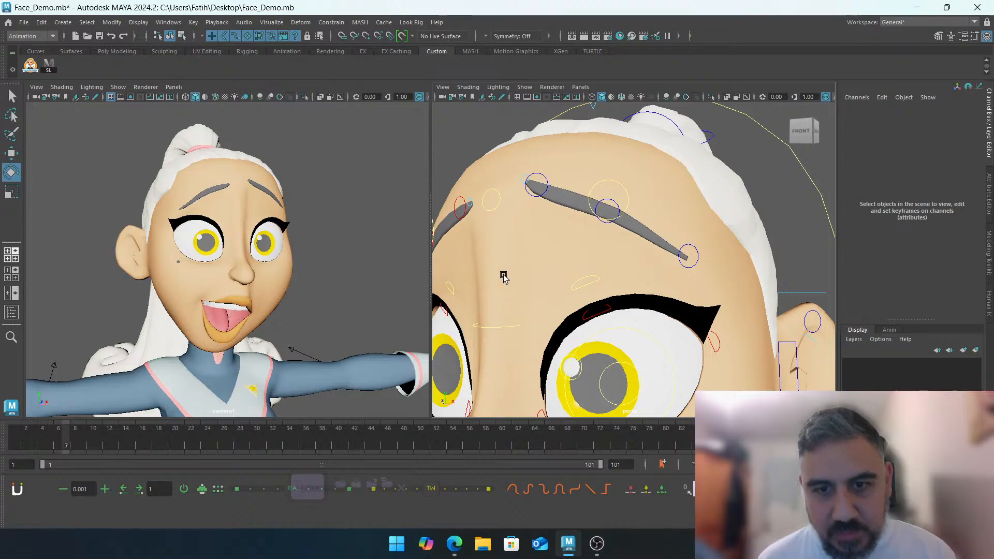
Examine the open mouth from below, checking the right lip corner control and the right upper lip main control
{"action": "middle_click_drag", "start_coordinate": [515, 302], "coordinate": [710, 210], "text": "alt"}
{"action": "right_click_drag", "start_coordinate": [700, 255], "coordinate": [570, 266], "text": "alt"}
{"action": "middle_click_drag", "start_coordinate": [570, 266], "coordinate": [535, 174], "text": "alt"}
{"action": "left_click_drag", "start_coordinate": [523, 266], "coordinate": [577, 261], "text": "alt"}
{"action": "right_click_drag", "start_coordinate": [538, 259], "coordinate": [590, 256], "text": "alt"}
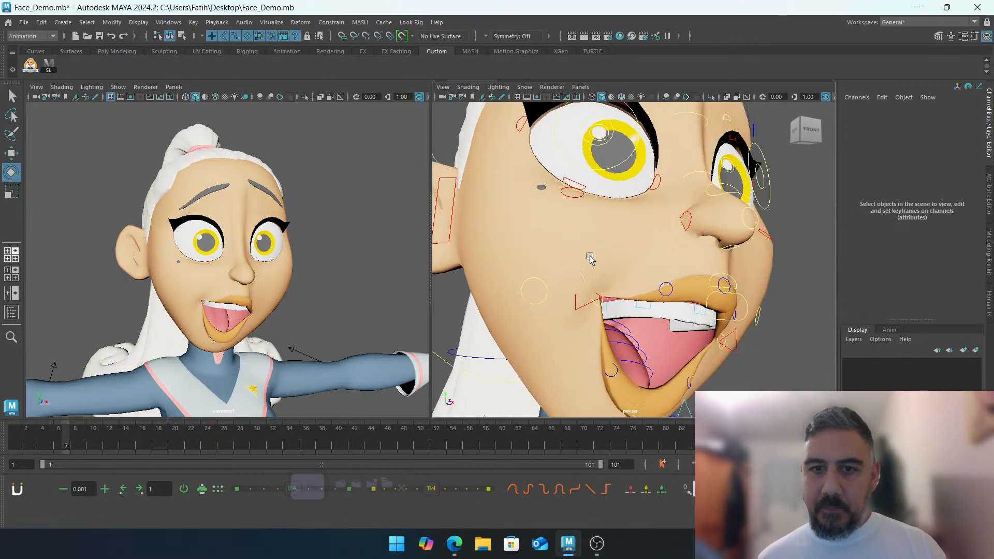
{"action": "middle_click_drag", "start_coordinate": [588, 264], "coordinate": [556, 237], "text": "alt"}
{"action": "left_click_drag", "start_coordinate": [530, 278], "coordinate": [550, 255], "text": "alt"}
{"action": "right_click_drag", "start_coordinate": [511, 251], "coordinate": [570, 259], "text": "alt"}
{"action": "middle_click_drag", "start_coordinate": [570, 244], "coordinate": [550, 260], "text": "alt"}
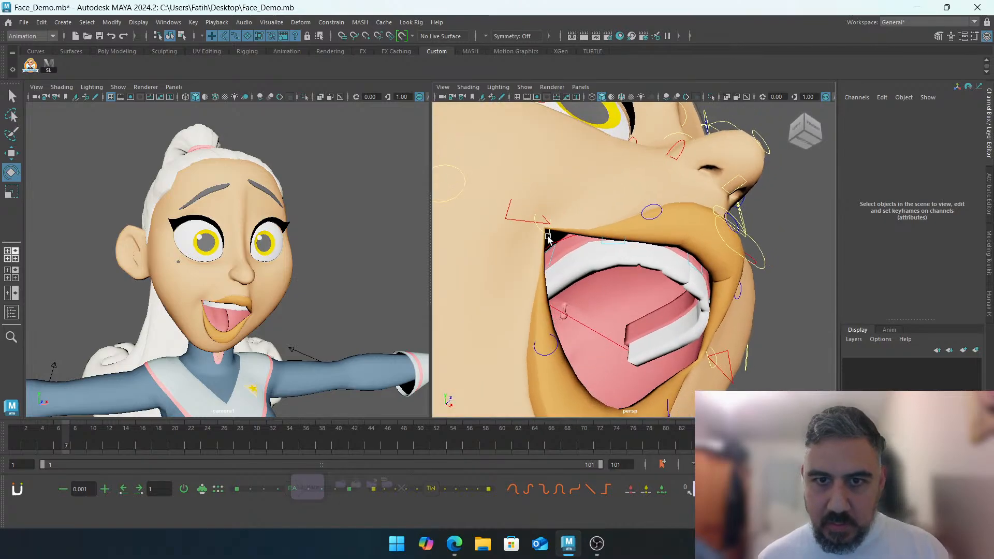
{"action": "left_click", "coordinate": [548, 238]}
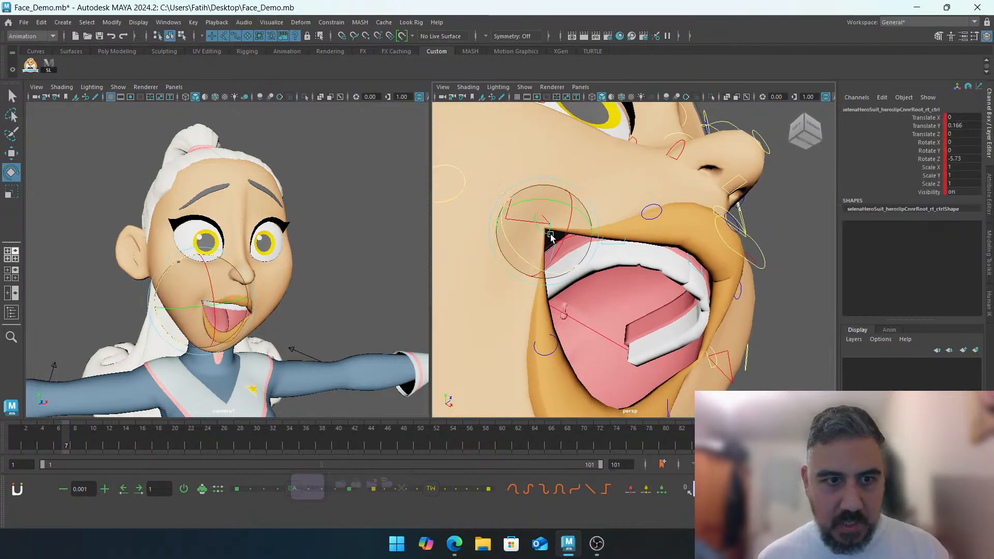
{"action": "left_click", "coordinate": [646, 219]}
{"action": "key", "text": "w"}
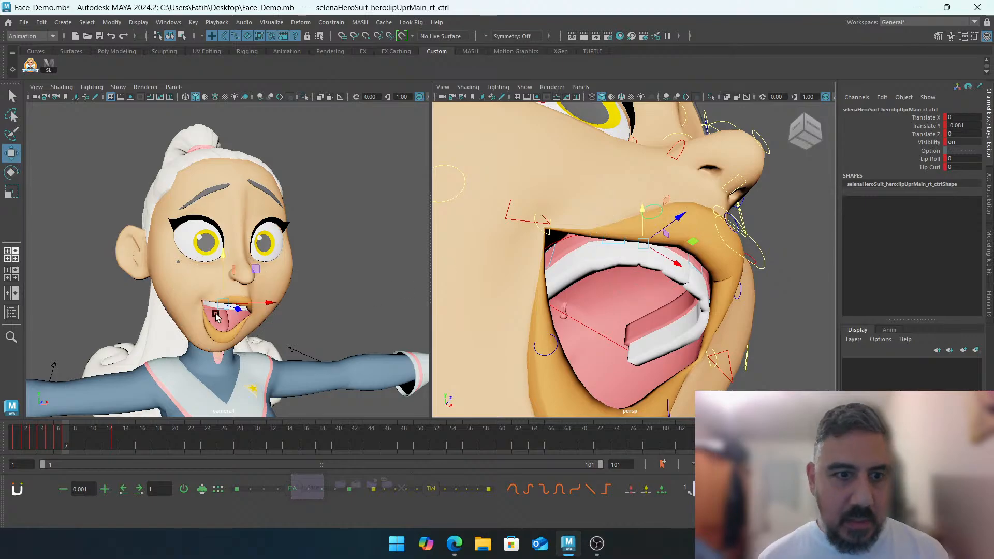
Save the scene Face_Demo.mb, and clear the selection
{"action": "left_click", "coordinate": [95, 38]}
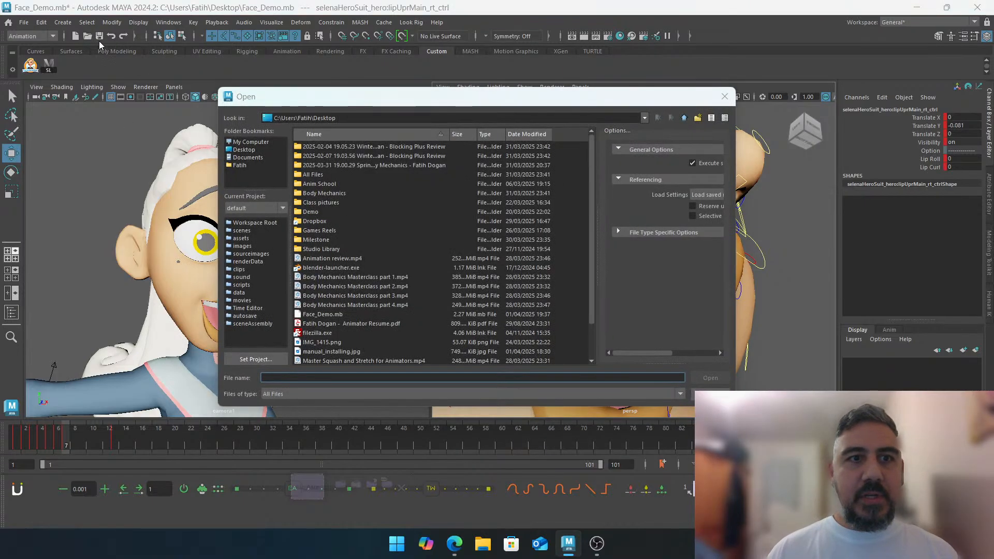
{"action": "left_click", "coordinate": [725, 96]}
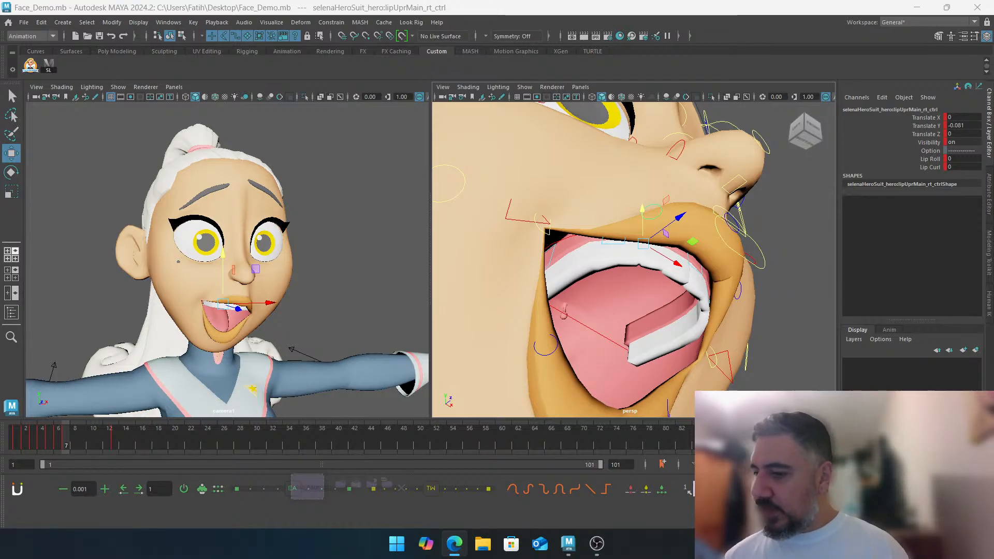
{"action": "left_click", "coordinate": [799, 231]}
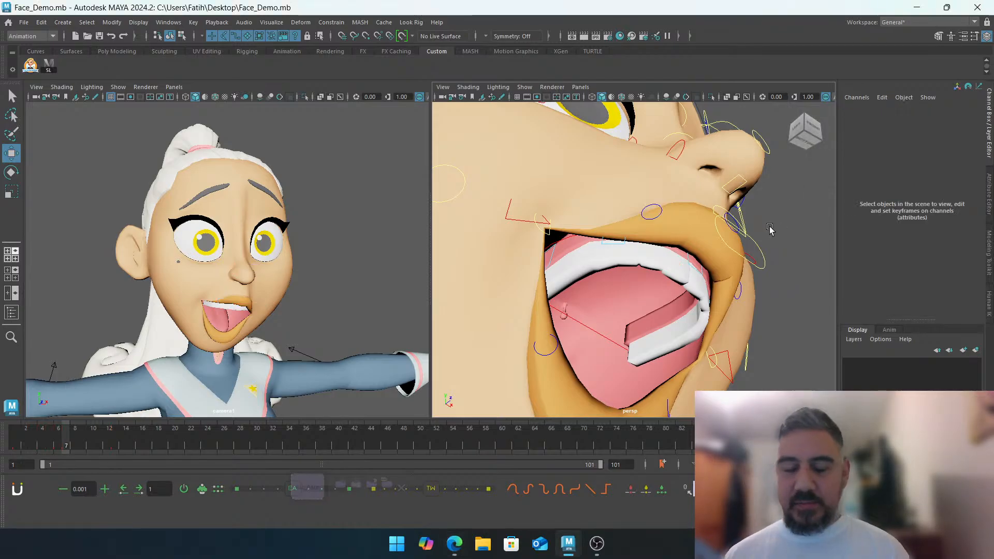
Select the nose side controls in profile view and step through frames 2 to 7 to review the facial poses
{"action": "left_click_drag", "start_coordinate": [771, 230], "coordinate": [553, 271], "text": "alt"}
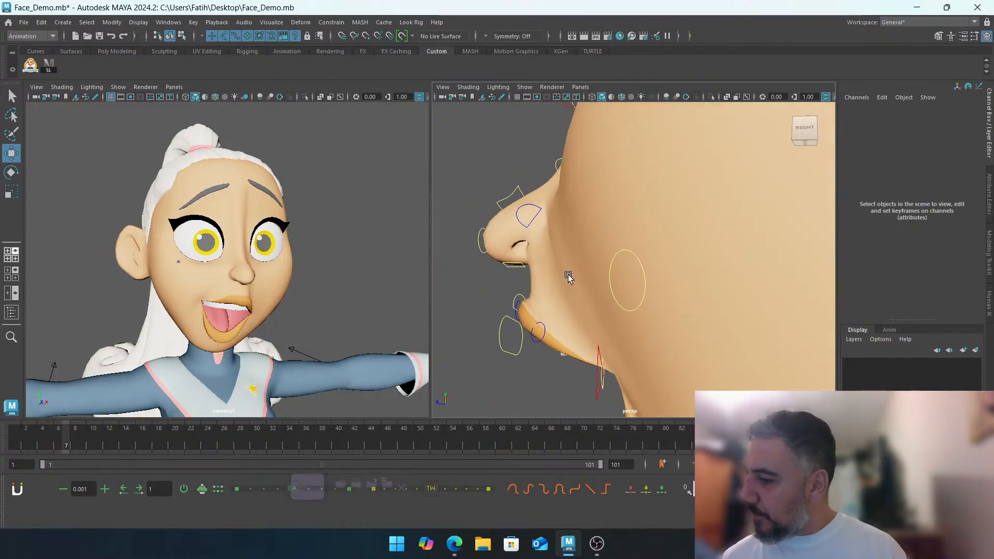
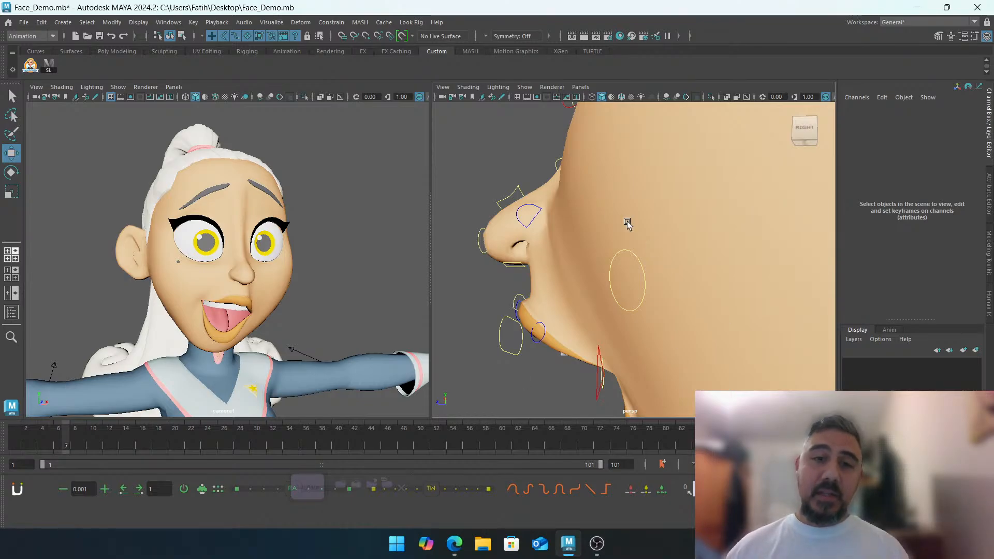
{"action": "left_click", "coordinate": [535, 220]}
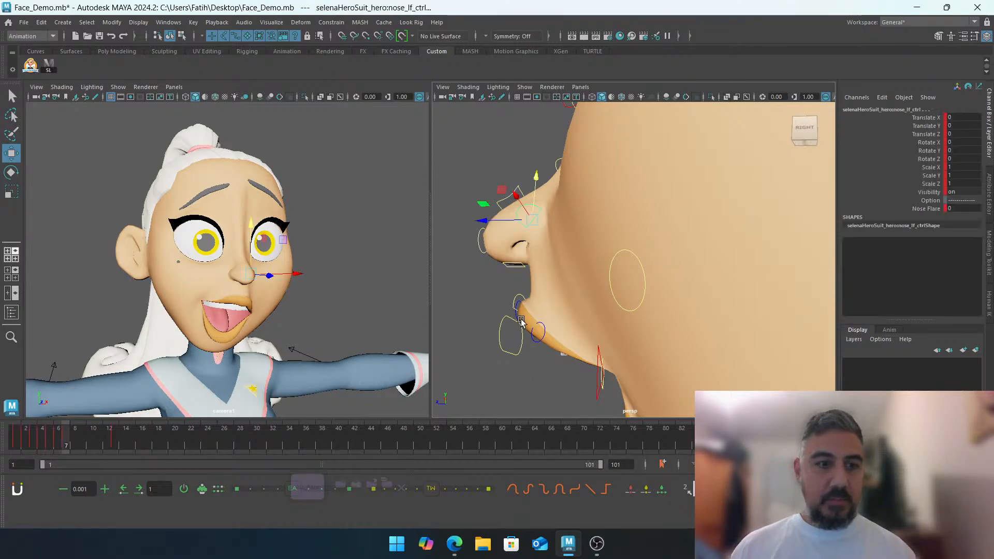
{"action": "key", "text": "comma"}
{"action": "key", "text": "comma"}
{"action": "key", "text": "comma"}
{"action": "key", "text": "comma"}
{"action": "key", "text": "comma"}
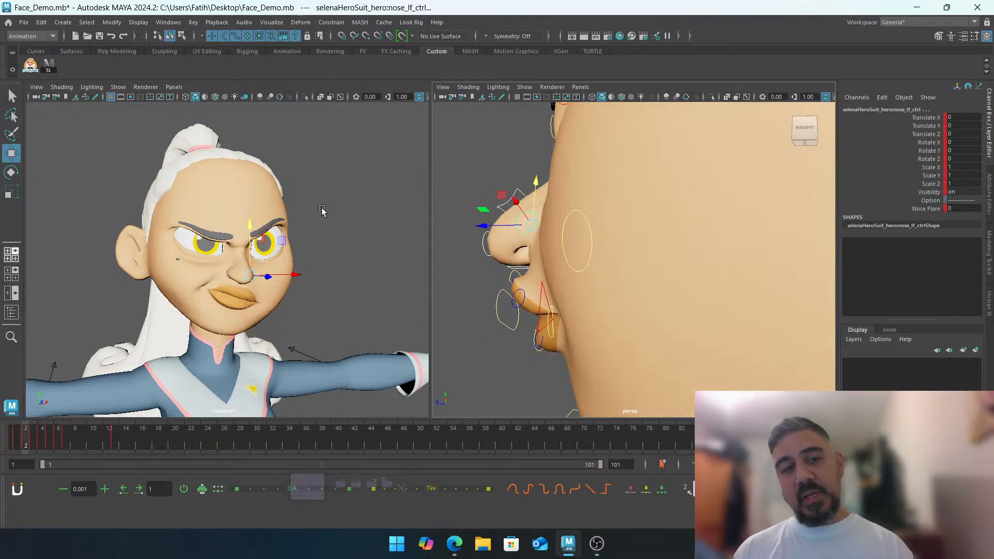
{"action": "key", "text": "period"}
{"action": "key", "text": "period"}
{"action": "key", "text": "period"}
{"action": "key", "text": "period"}
{"action": "key", "text": "period"}
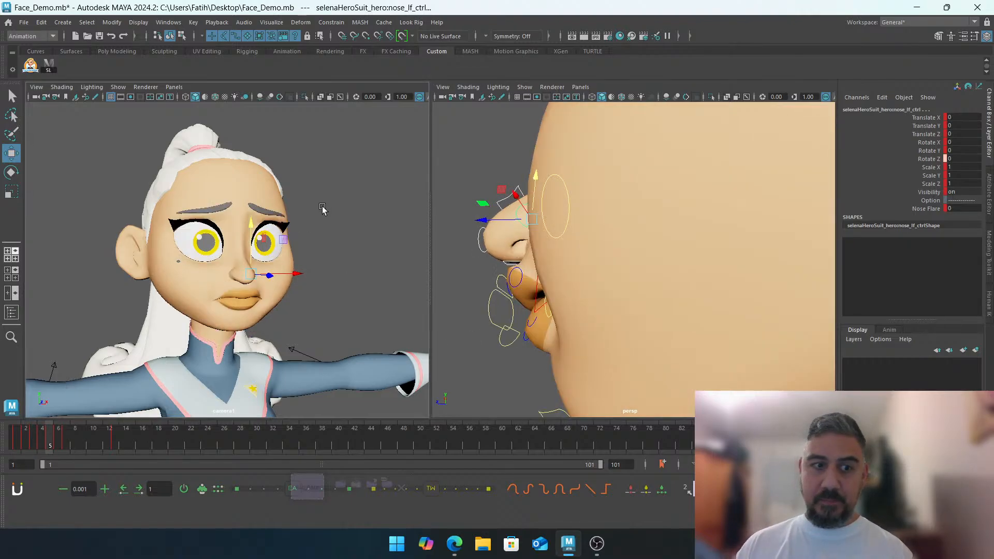
Flip between frames 2 and 7 to compare the two expressions, ending on frame 7
{"action": "left_click", "coordinate": [27, 439]}
{"action": "left_click", "coordinate": [66, 446]}
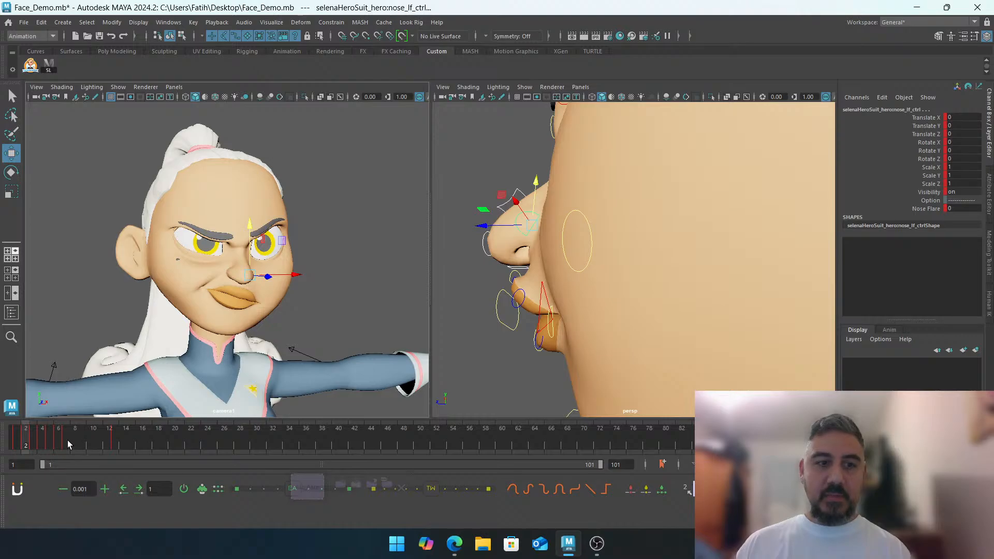
{"action": "left_click", "coordinate": [65, 439]}
{"action": "left_click", "coordinate": [24, 439]}
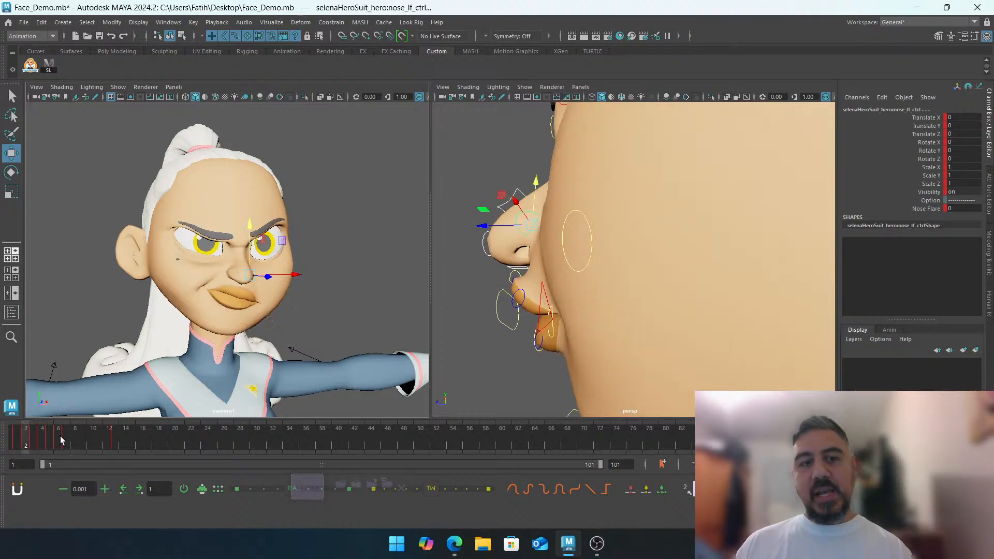
{"action": "left_click", "coordinate": [64, 440]}
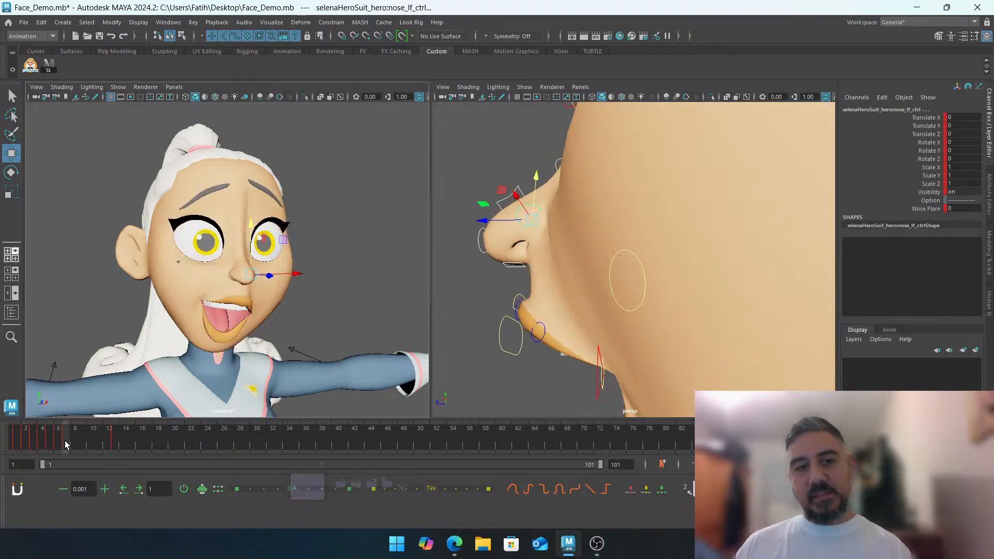
{"action": "left_click", "coordinate": [25, 443]}
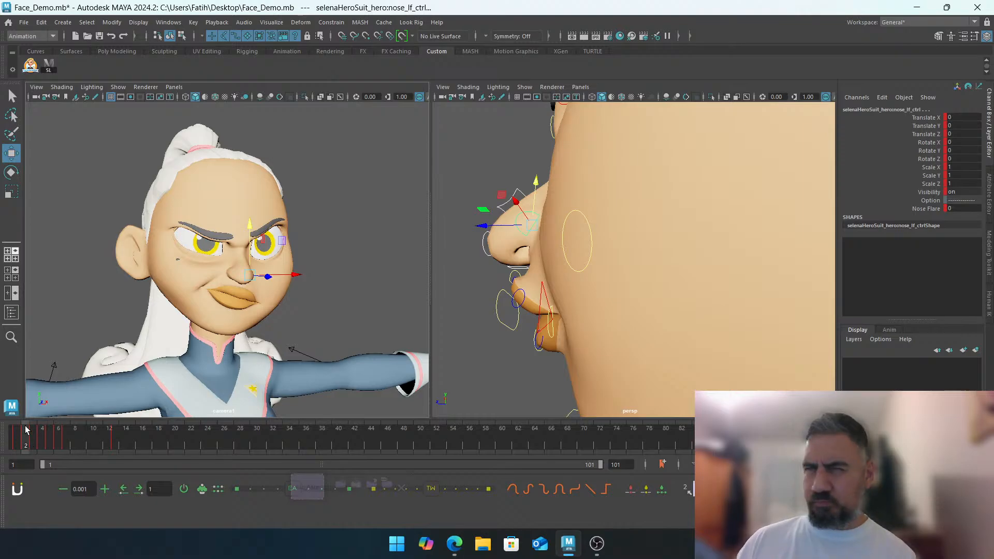
{"action": "left_click", "coordinate": [64, 439]}
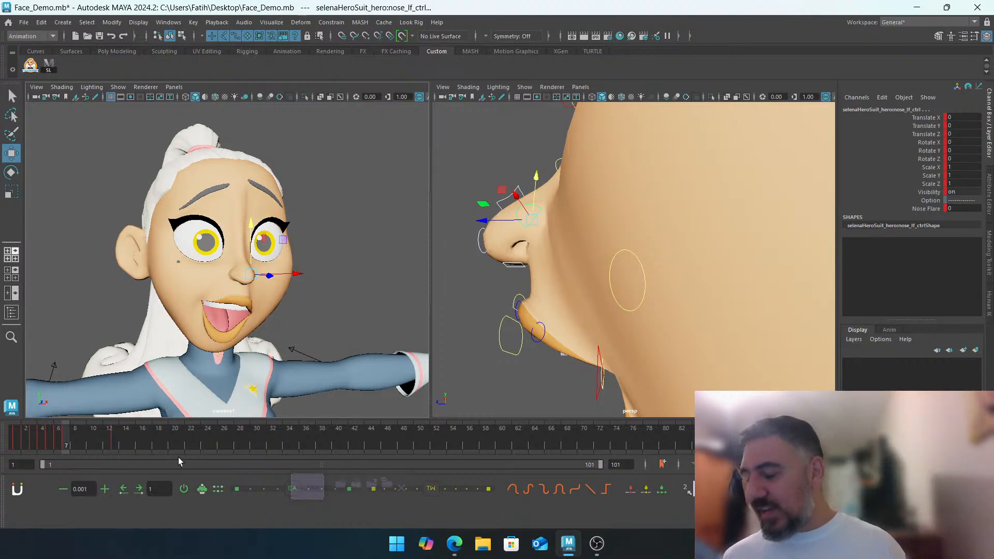
Examine the nose in close-up profile, checking the nose tip control and the surrounding nose controls
{"action": "left_click", "coordinate": [476, 169]}
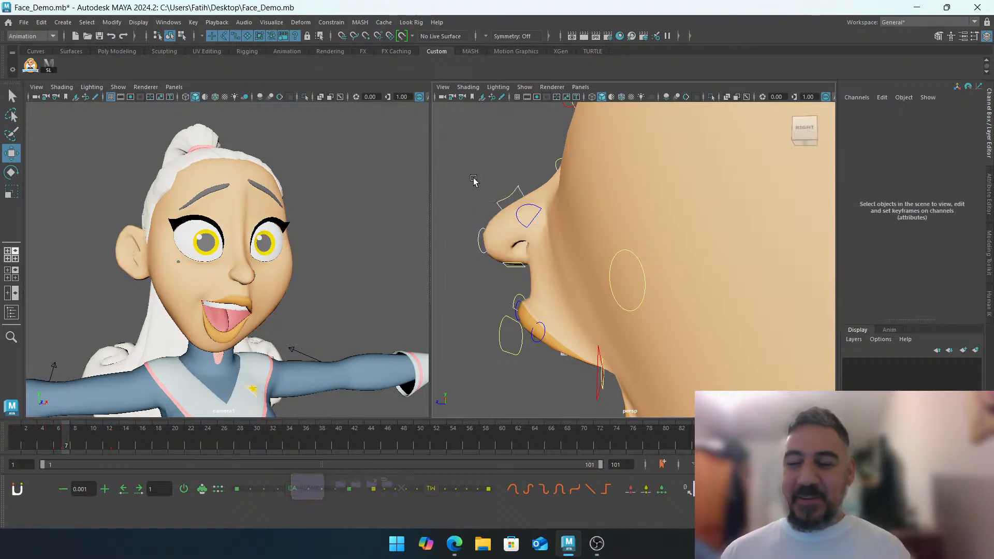
{"action": "left_click_drag", "start_coordinate": [512, 187], "coordinate": [547, 209], "text": "alt"}
{"action": "middle_click_drag", "start_coordinate": [501, 196], "coordinate": [521, 205], "text": "alt"}
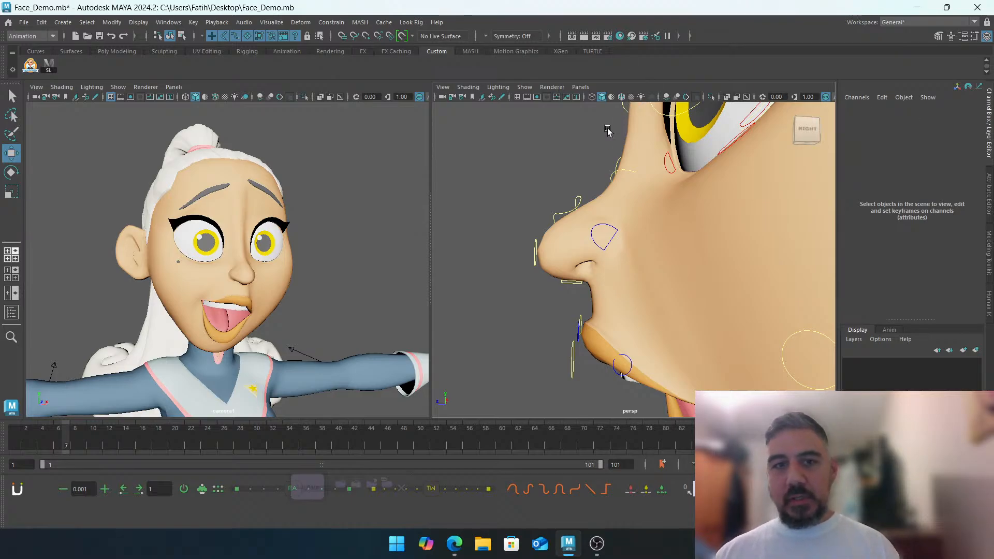
{"action": "left_click_drag", "start_coordinate": [507, 185], "coordinate": [562, 284]}
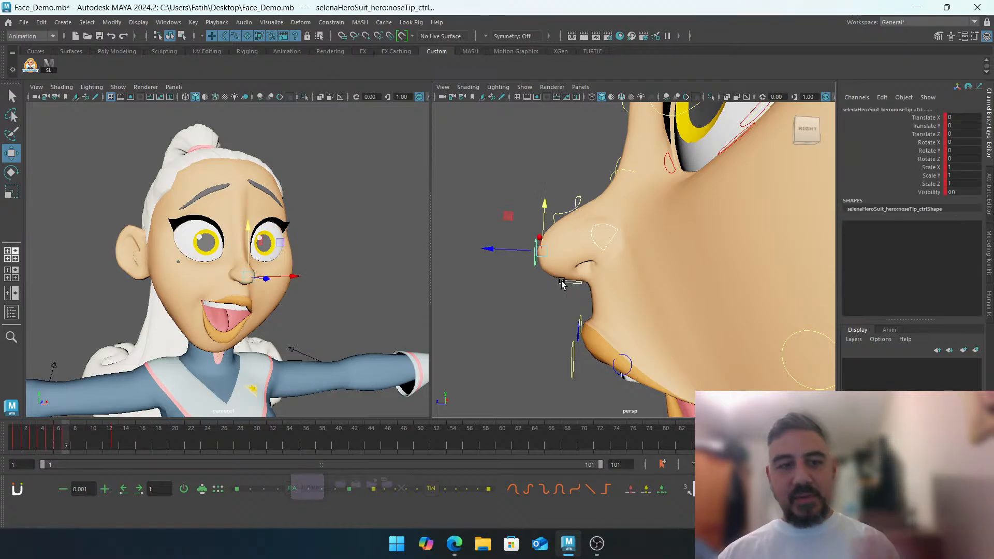
{"action": "left_click", "coordinate": [550, 164]}
{"action": "middle_click_drag", "start_coordinate": [547, 192], "coordinate": [582, 193], "text": "alt"}
{"action": "left_click_drag", "start_coordinate": [565, 161], "coordinate": [628, 275]}
{"action": "left_click", "coordinate": [494, 226]}
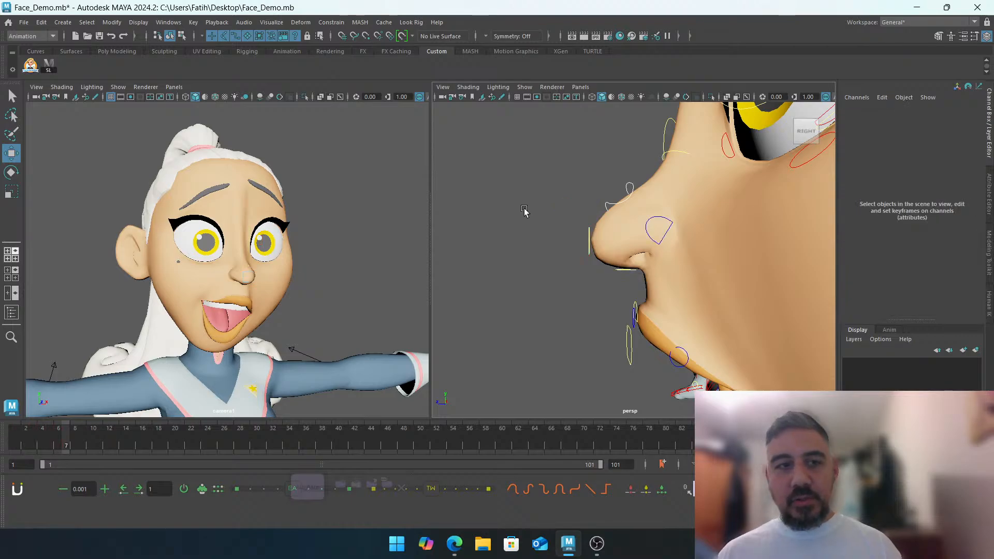
{"action": "middle_click_drag", "start_coordinate": [524, 211], "coordinate": [516, 214], "text": "alt"}
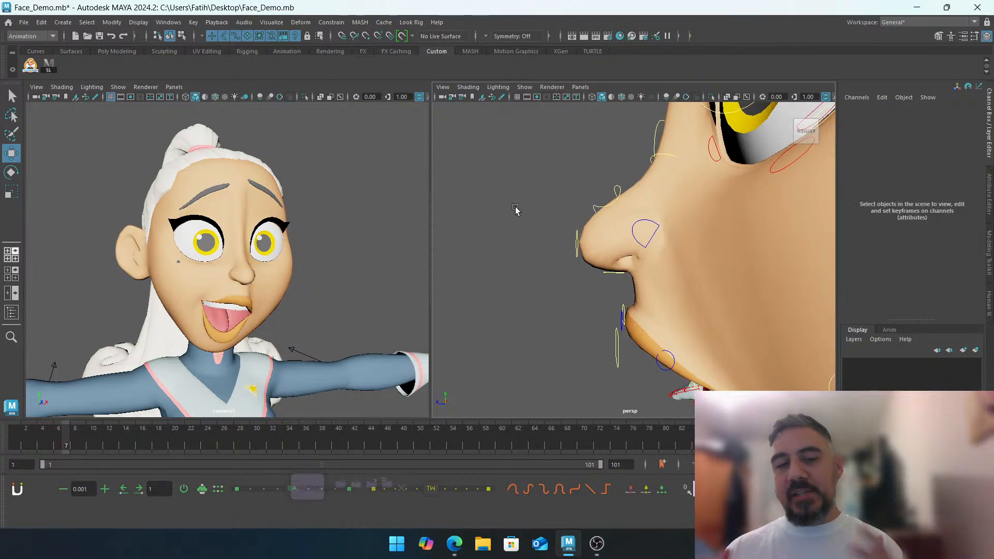
{"action": "left_click_drag", "start_coordinate": [538, 151], "coordinate": [551, 221]}
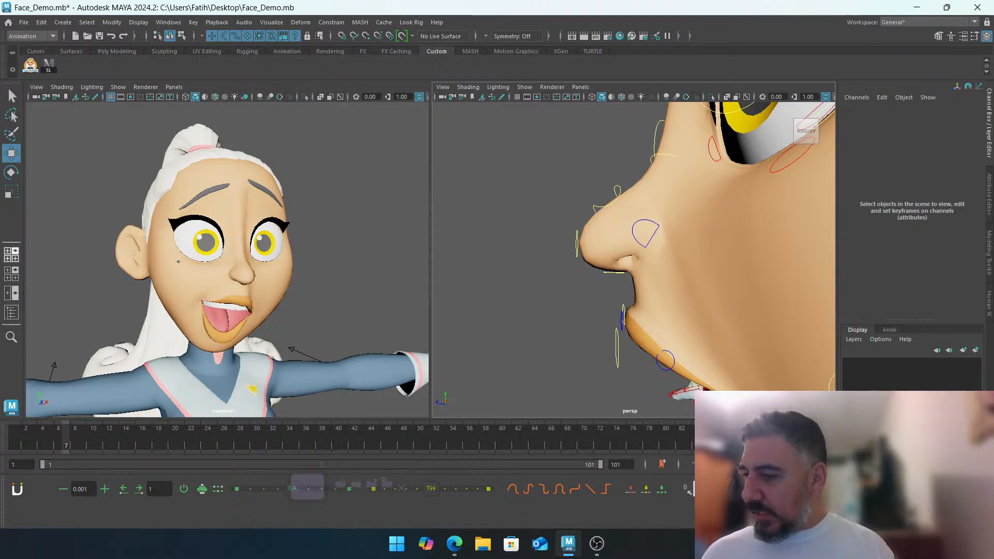
{"action": "key", "text": "alt+Tab"}
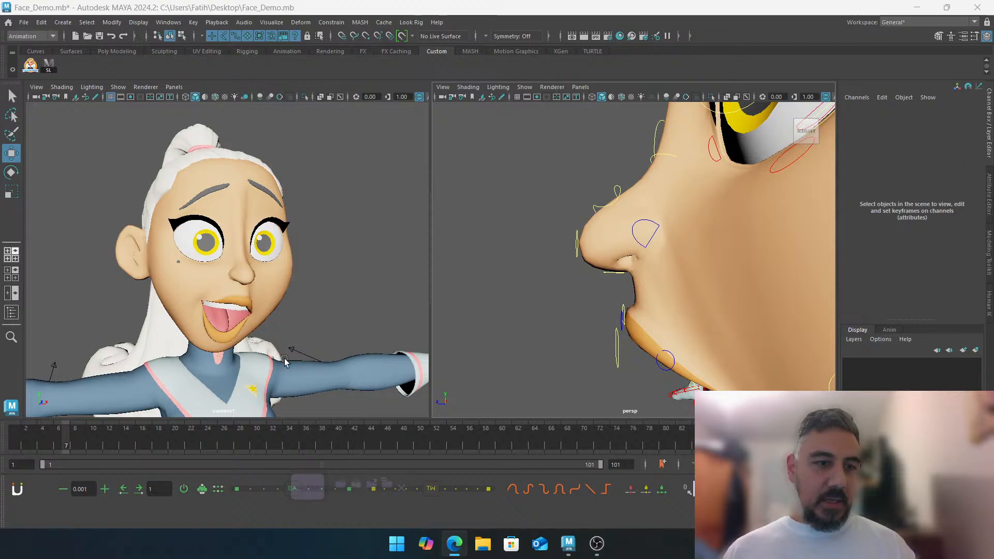
Go to frame 8, select the nose controls in profile and step back through the keyed poses to frame 2
{"action": "left_click", "coordinate": [75, 441]}
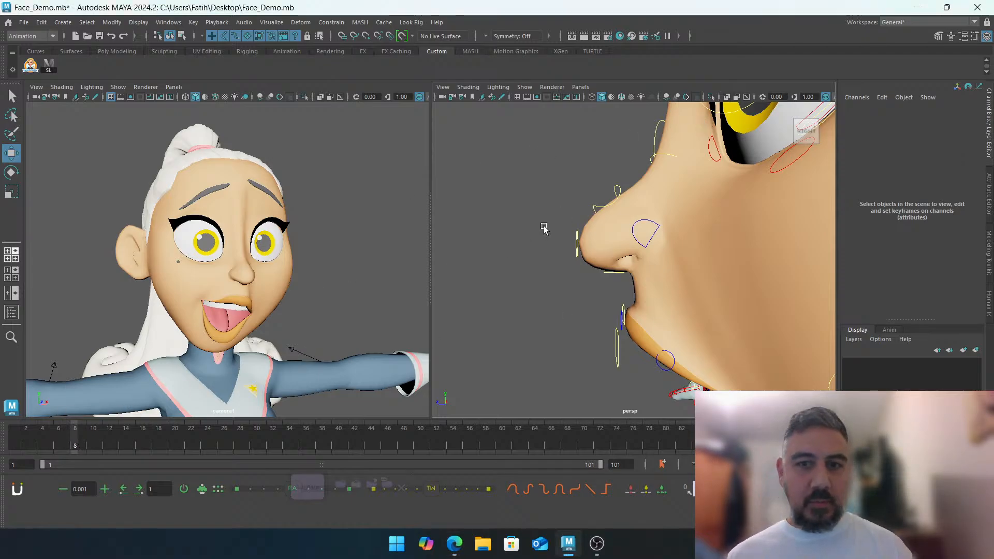
{"action": "right_click_drag", "start_coordinate": [623, 228], "coordinate": [568, 230], "text": "alt"}
{"action": "middle_click_drag", "start_coordinate": [568, 230], "coordinate": [542, 247], "text": "alt"}
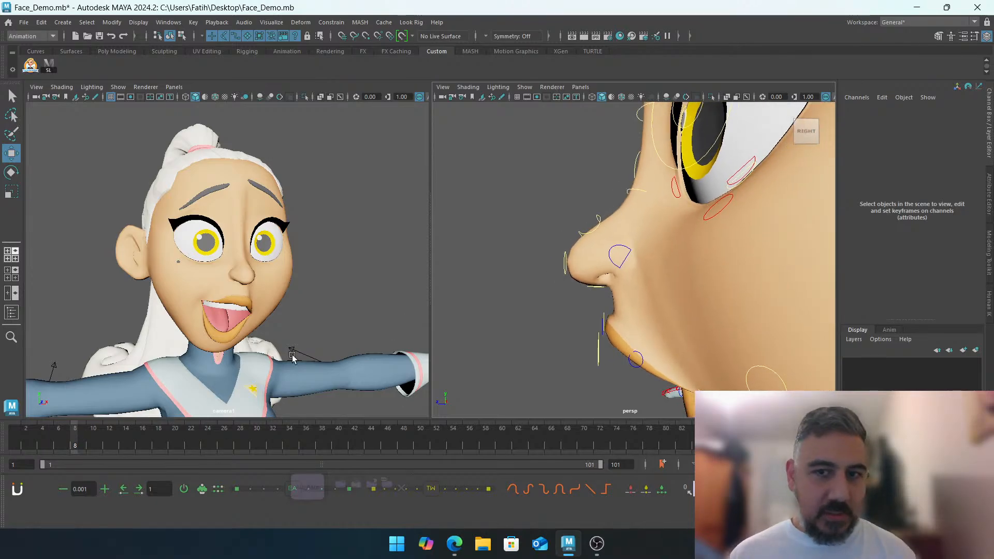
{"action": "left_click_drag", "start_coordinate": [546, 222], "coordinate": [613, 290]}
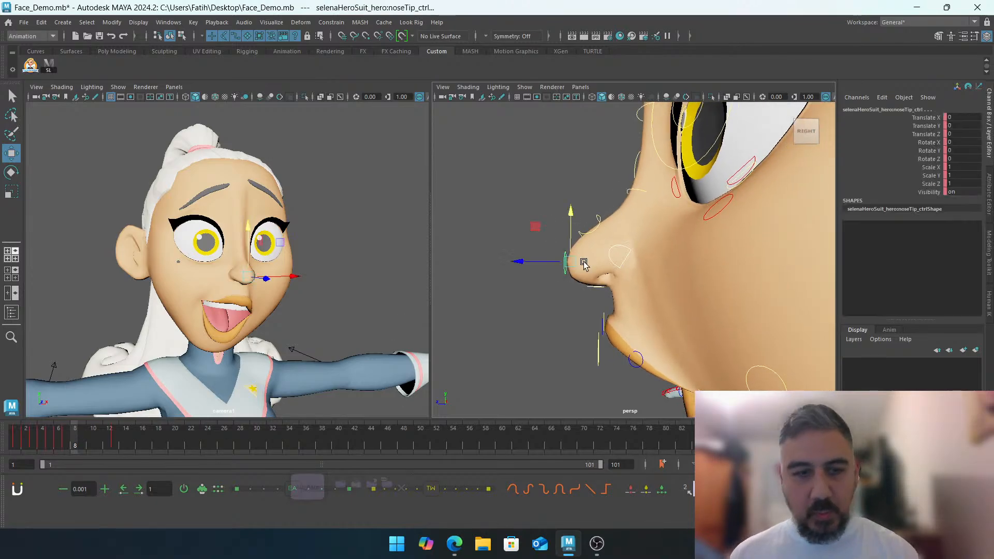
{"action": "key", "text": "comma"}
{"action": "key", "text": "comma"}
{"action": "key", "text": "comma"}
{"action": "key", "text": "comma"}
{"action": "key", "text": "comma"}
{"action": "key", "text": "comma"}
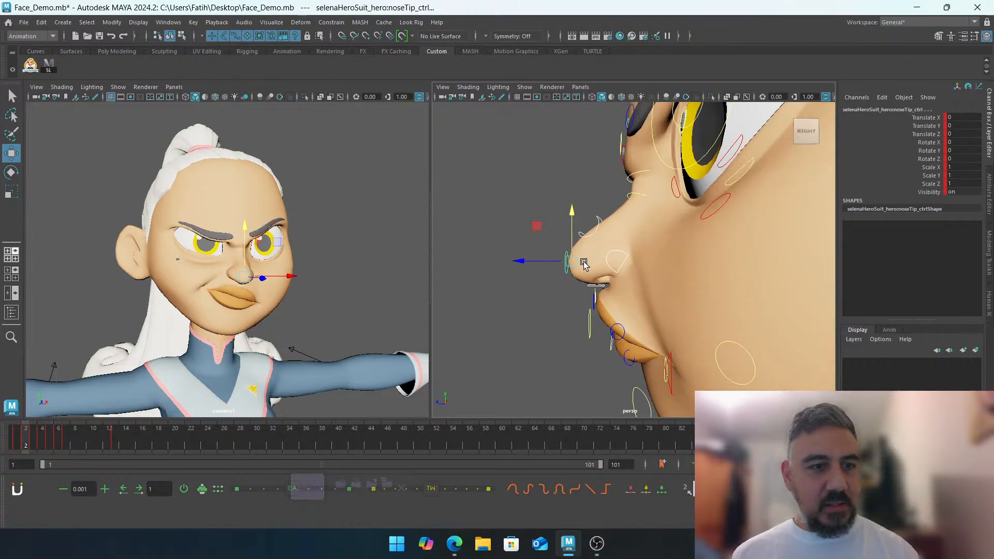
{"action": "key", "text": "comma"}
{"action": "key", "text": "period"}
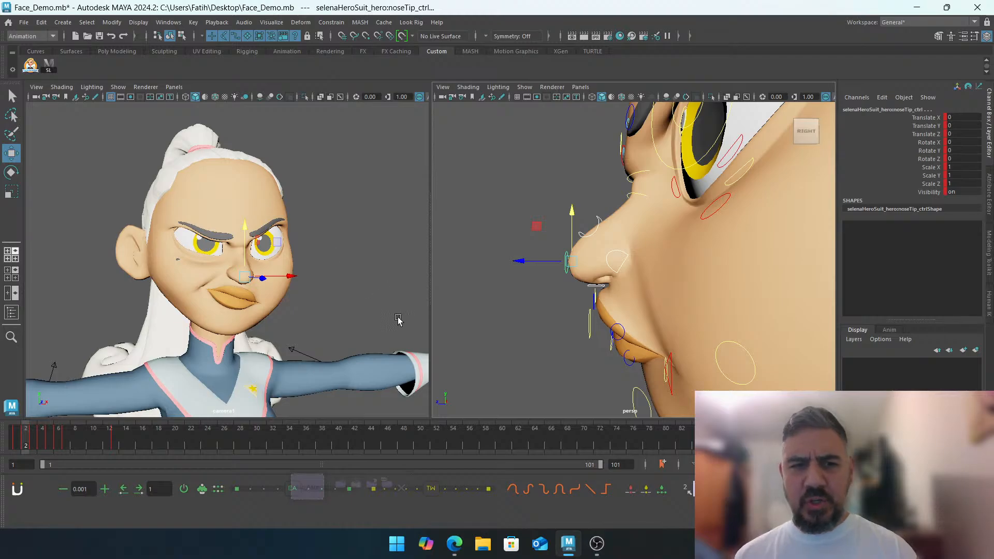
Step forward through the keyed expressions from frame 2 to frame 13 to review each face pose
{"action": "key", "text": "period"}
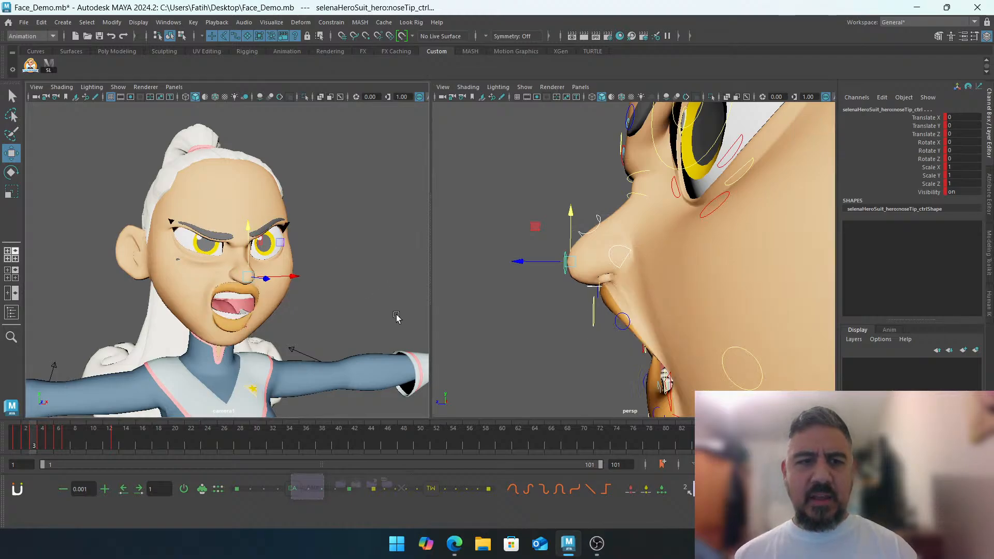
{"action": "key", "text": "period"}
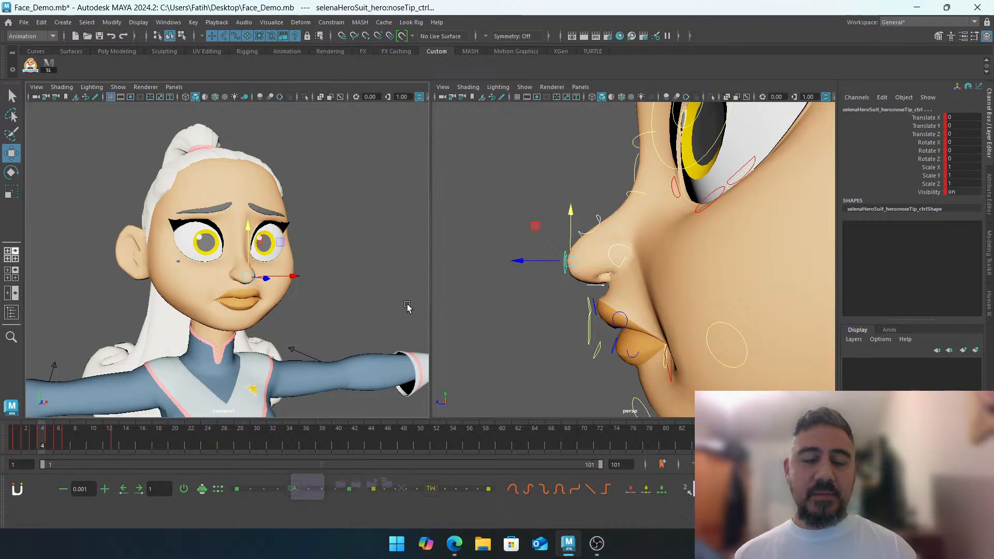
{"action": "key", "text": "period"}
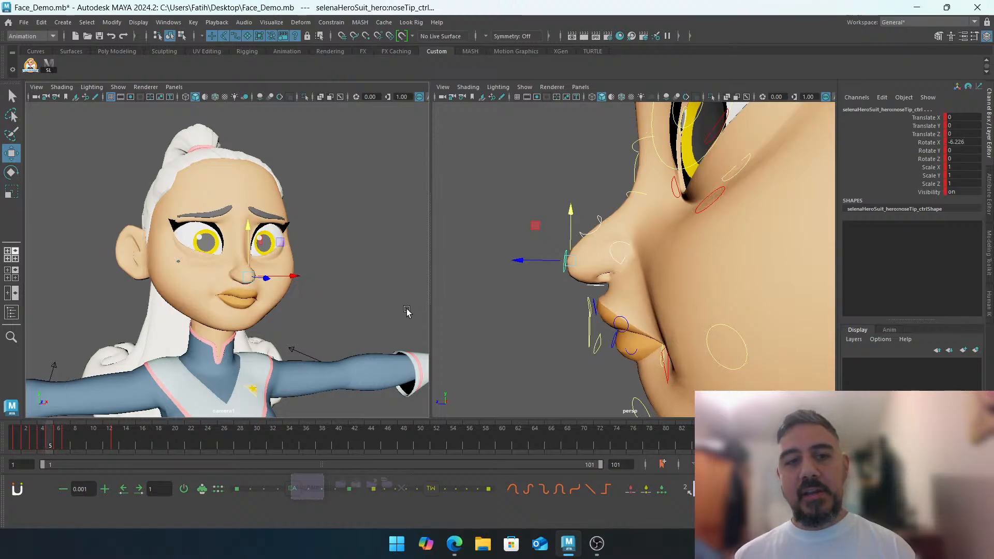
{"action": "key", "text": "period"}
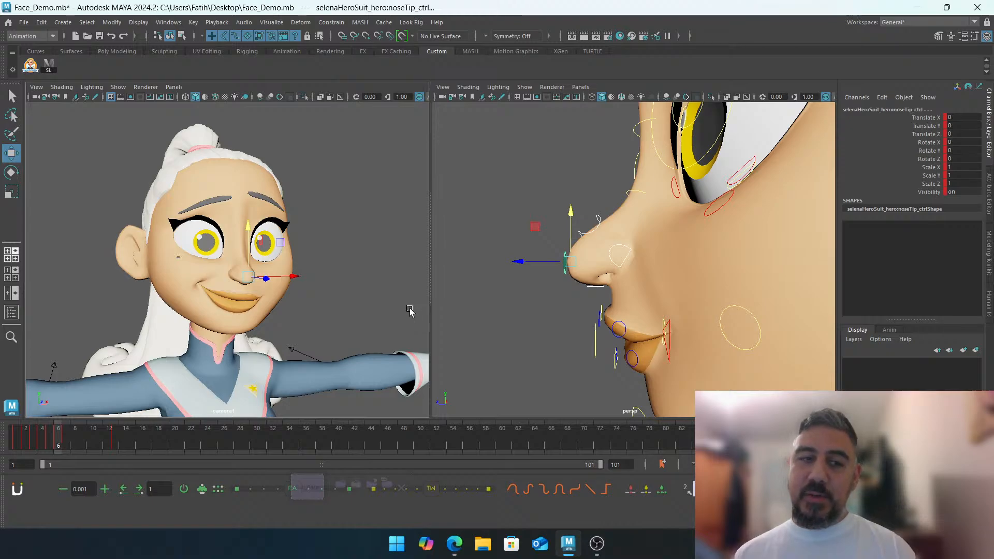
{"action": "key", "text": "period"}
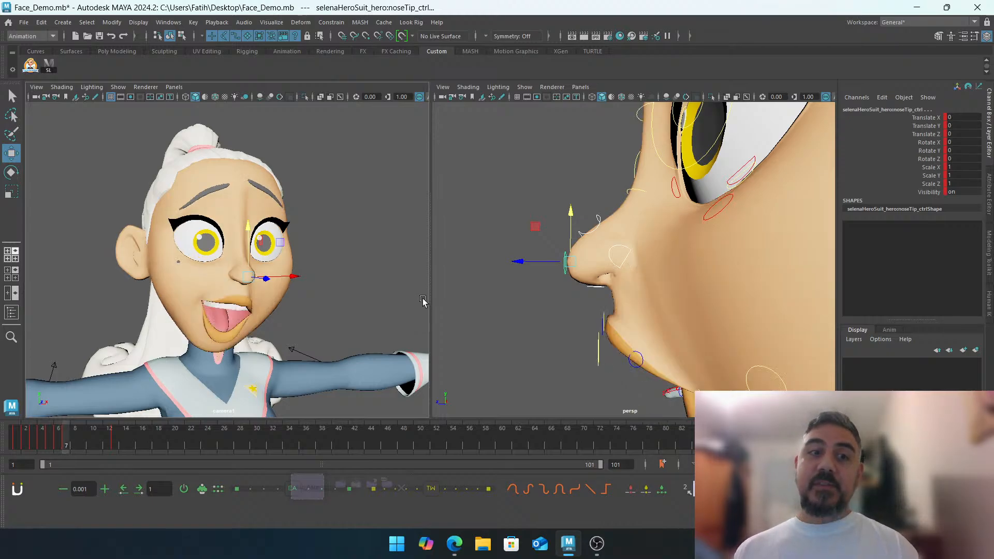
{"action": "key", "text": "period"}
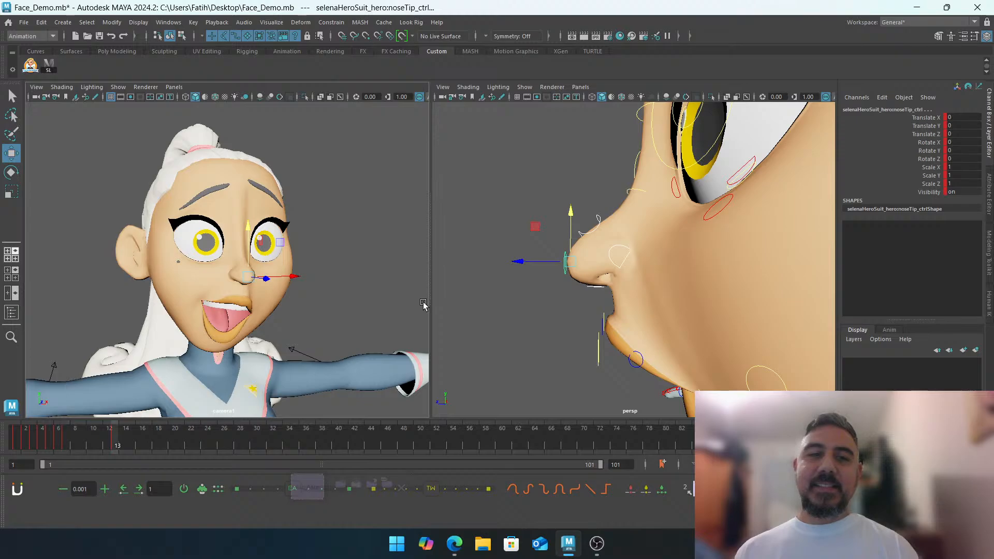
{"action": "key", "text": "comma"}
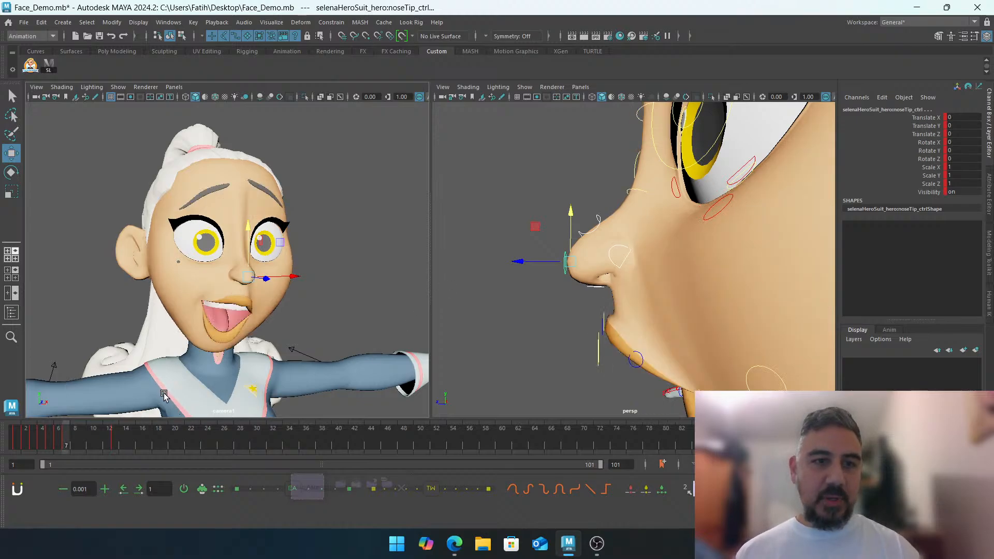
{"action": "key", "text": "period"}
Try to copy the selected nose controls' key from frame 13 and paste it at frame 8
{"action": "right_click", "coordinate": [113, 439]}
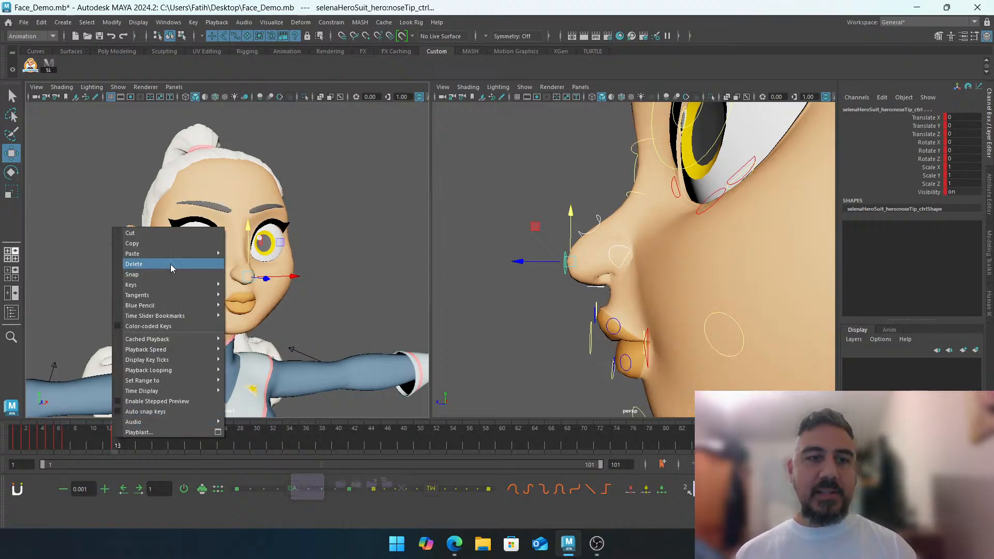
{"action": "left_click", "coordinate": [175, 242]}
{"action": "left_click", "coordinate": [64, 437]}
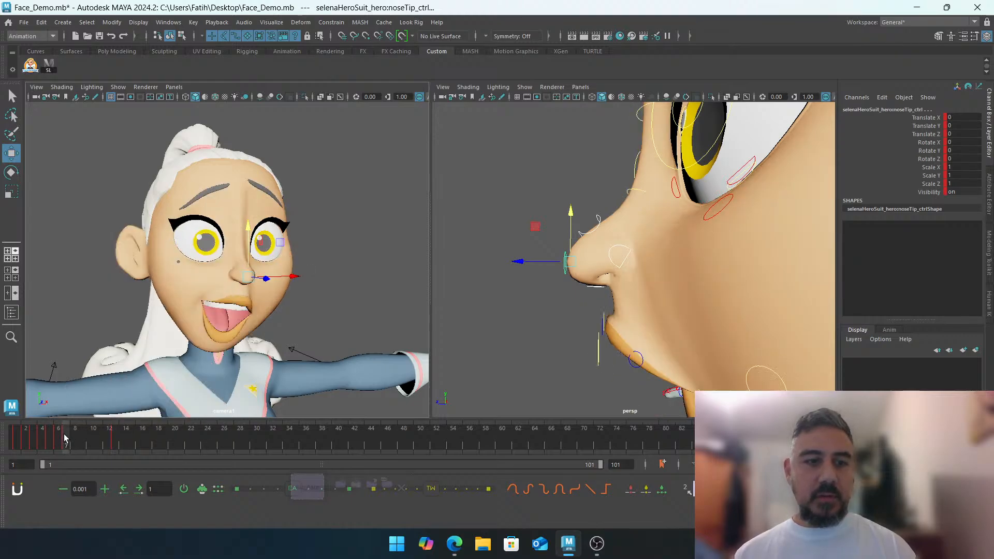
{"action": "double_click", "coordinate": [74, 441]}
{"action": "right_click", "coordinate": [74, 438]}
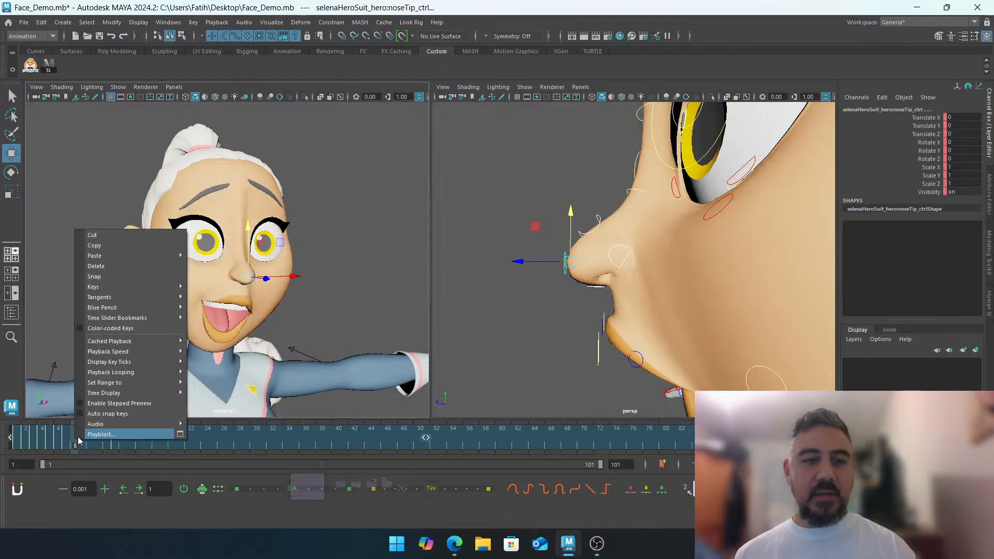
{"action": "left_click", "coordinate": [166, 255]}
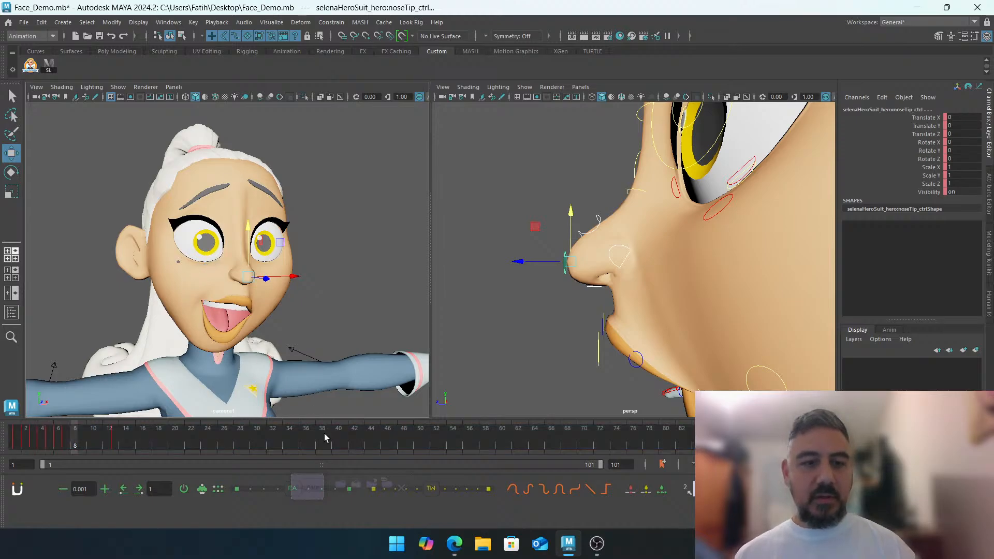
Select every face control with the All_Face selection set and compare the poses at frames 7 and 13, ending on frame 8
{"action": "left_click", "coordinate": [311, 488]}
{"action": "key", "text": "comma"}
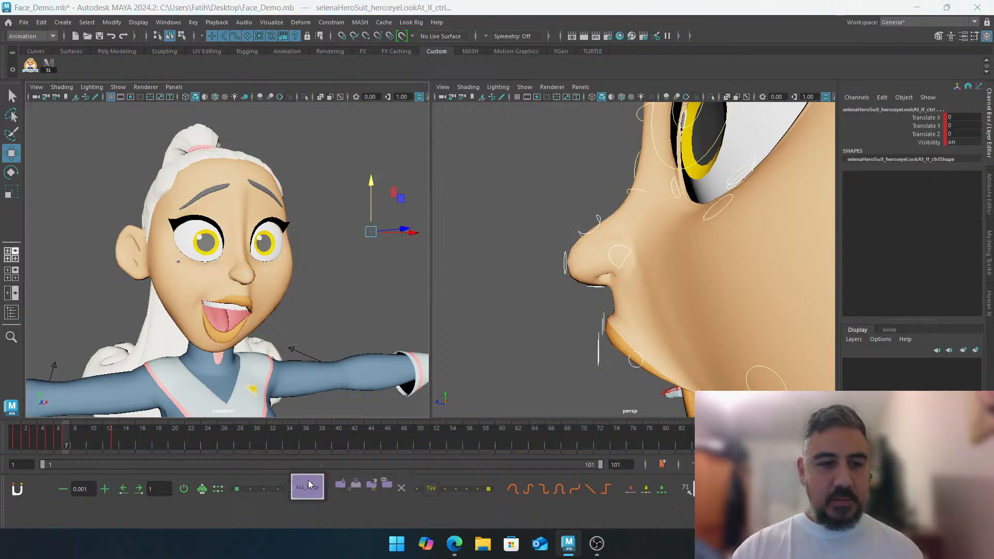
{"action": "key", "text": "period"}
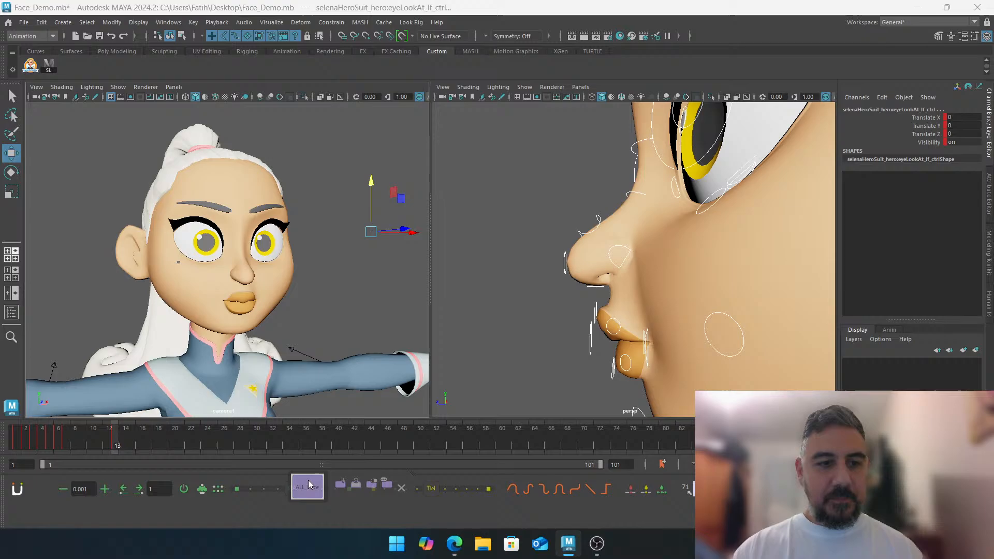
{"action": "key", "text": "comma"}
{"action": "key", "text": "comma"}
{"action": "key", "text": "period"}
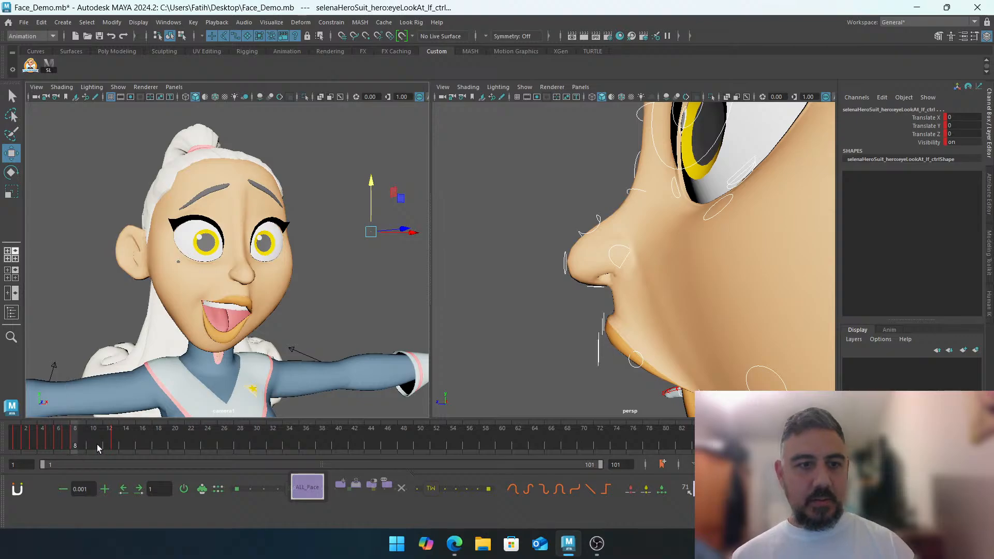
Copy the neutral pose key of all face controls from frame 13 and paste it at frame 8
{"action": "left_click", "coordinate": [117, 443]}
{"action": "right_click", "coordinate": [117, 430]}
{"action": "left_click", "coordinate": [169, 247]}
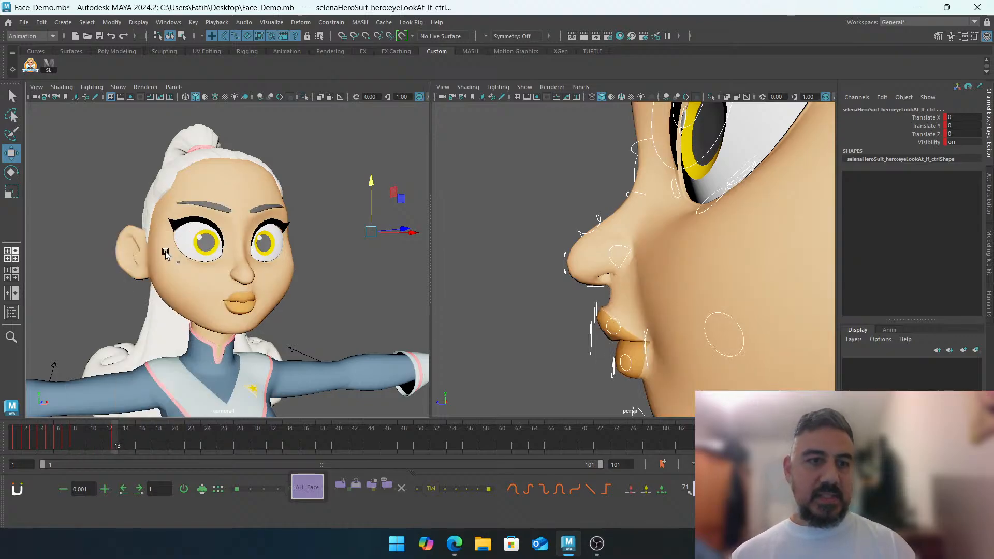
{"action": "key", "text": "comma"}
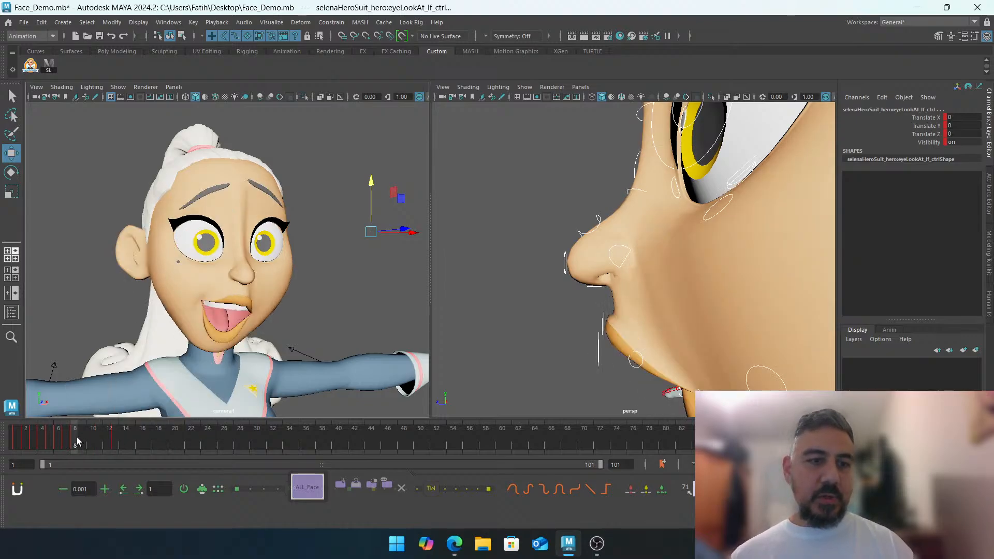
{"action": "right_click", "coordinate": [77, 442]}
{"action": "mouse_move", "coordinate": [103, 252]}
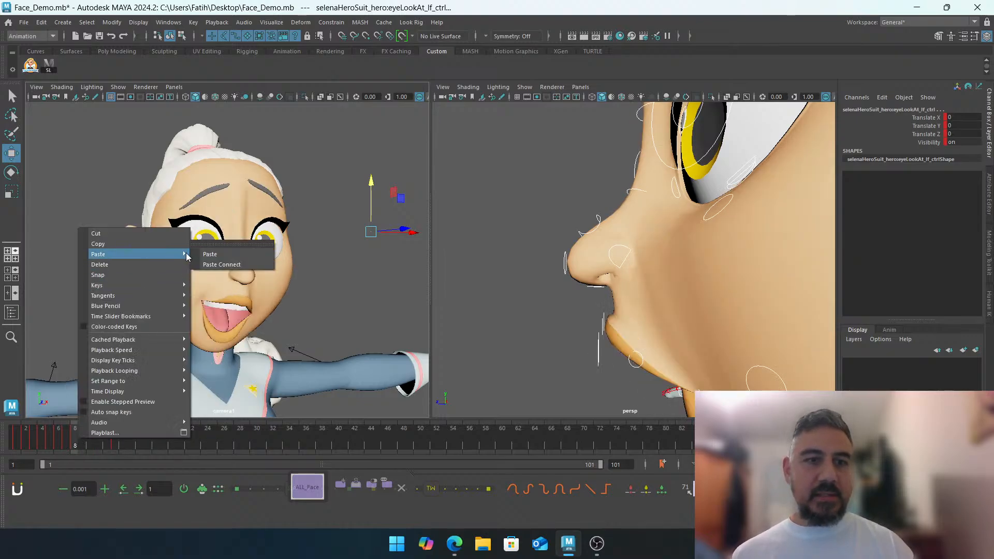
{"action": "left_click", "coordinate": [210, 252]}
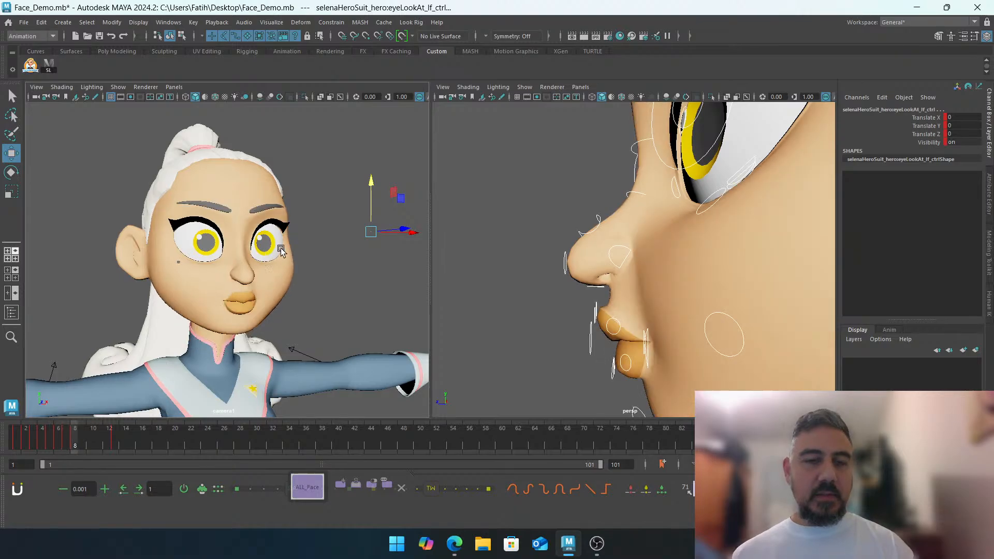
Clear the selection and inspect the neutral face from the front, closing in on the eyes and eyelid controls
{"action": "left_click", "coordinate": [332, 195]}
{"action": "middle_click_drag", "start_coordinate": [617, 237], "coordinate": [602, 273], "text": "alt"}
{"action": "left_click_drag", "start_coordinate": [602, 274], "coordinate": [703, 264], "text": "alt"}
{"action": "right_click_drag", "start_coordinate": [717, 254], "coordinate": [656, 255], "text": "alt"}
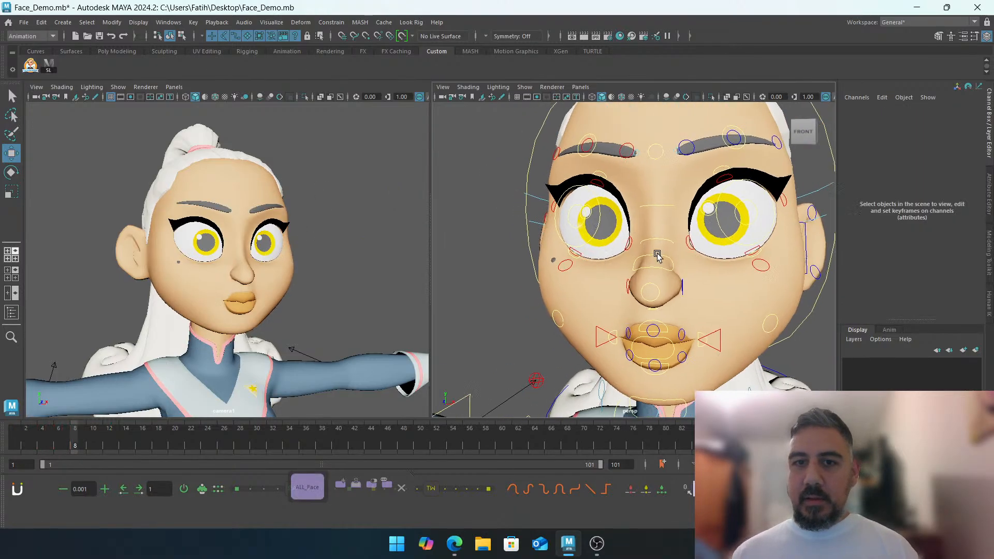
{"action": "middle_click_drag", "start_coordinate": [657, 256], "coordinate": [693, 292], "text": "alt"}
{"action": "right_click_drag", "start_coordinate": [645, 266], "coordinate": [696, 247], "text": "alt"}
{"action": "middle_click_drag", "start_coordinate": [697, 247], "coordinate": [666, 293], "text": "alt"}
{"action": "middle_click_drag", "start_coordinate": [549, 307], "coordinate": [540, 278], "text": "alt"}
{"action": "left_click_drag", "start_coordinate": [540, 277], "coordinate": [572, 271], "text": "alt"}
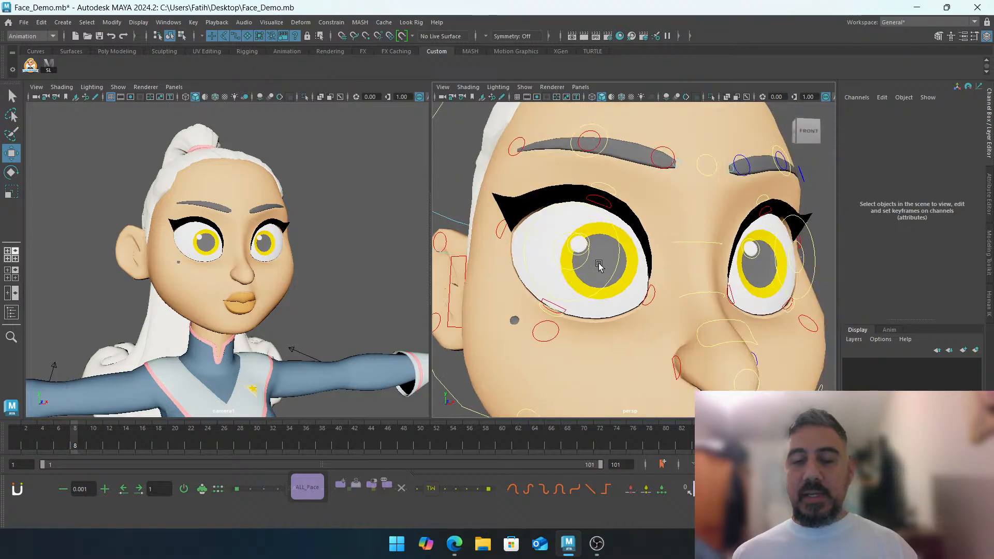
{"action": "middle_click_drag", "start_coordinate": [604, 252], "coordinate": [582, 269], "text": "alt"}
{"action": "right_click_drag", "start_coordinate": [582, 269], "coordinate": [625, 251], "text": "alt"}
{"action": "left_click_drag", "start_coordinate": [626, 250], "coordinate": [591, 236], "text": "alt"}
{"action": "middle_click_drag", "start_coordinate": [591, 236], "coordinate": [585, 247], "text": "alt"}
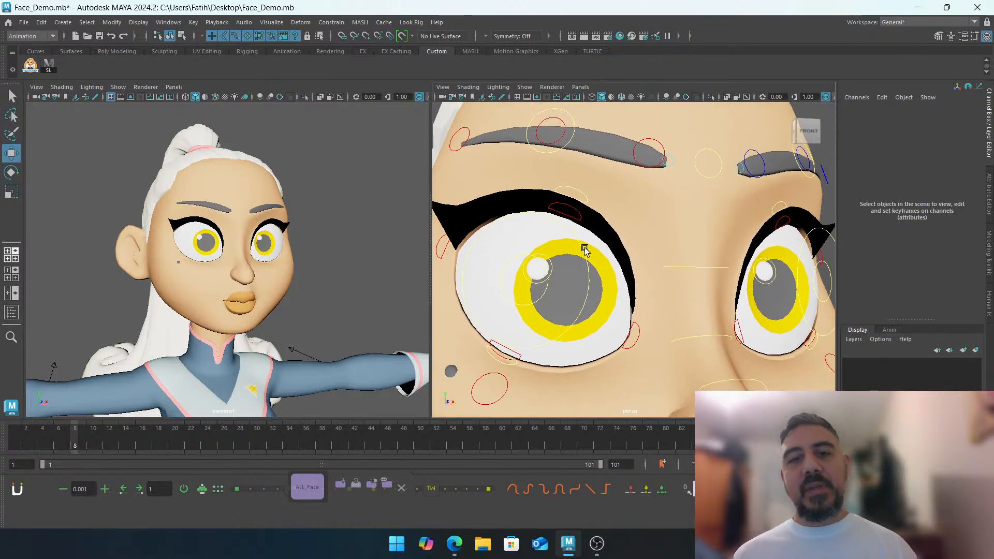
Close both eyes by setting Translate Y of the two upper eyelid controls to -1, and clear the selection
{"action": "left_click", "coordinate": [576, 210]}
{"action": "middle_click_drag", "start_coordinate": [648, 225], "coordinate": [534, 237], "text": "alt"}
{"action": "left_click_drag", "start_coordinate": [587, 252], "coordinate": [735, 231], "text": "alt"}
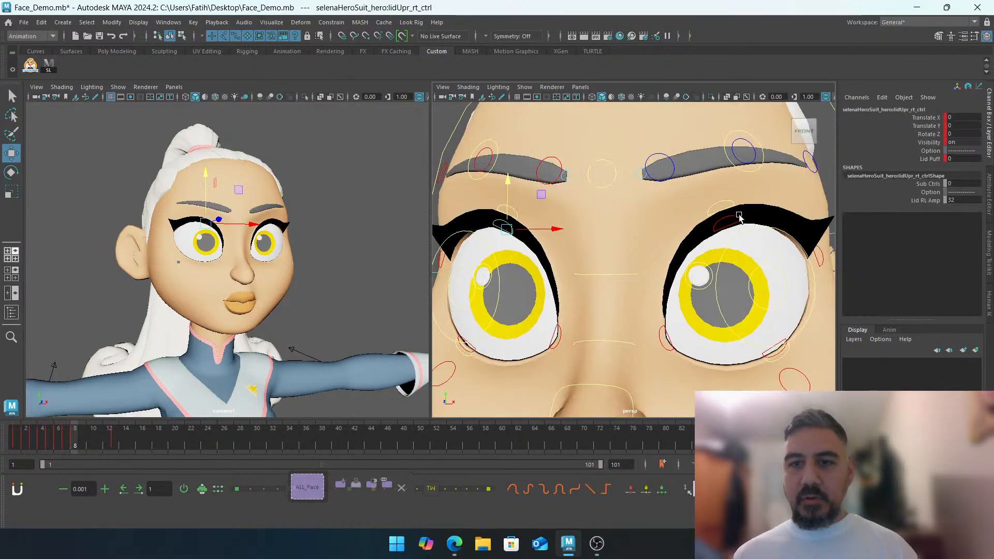
{"action": "left_click", "coordinate": [740, 218]}
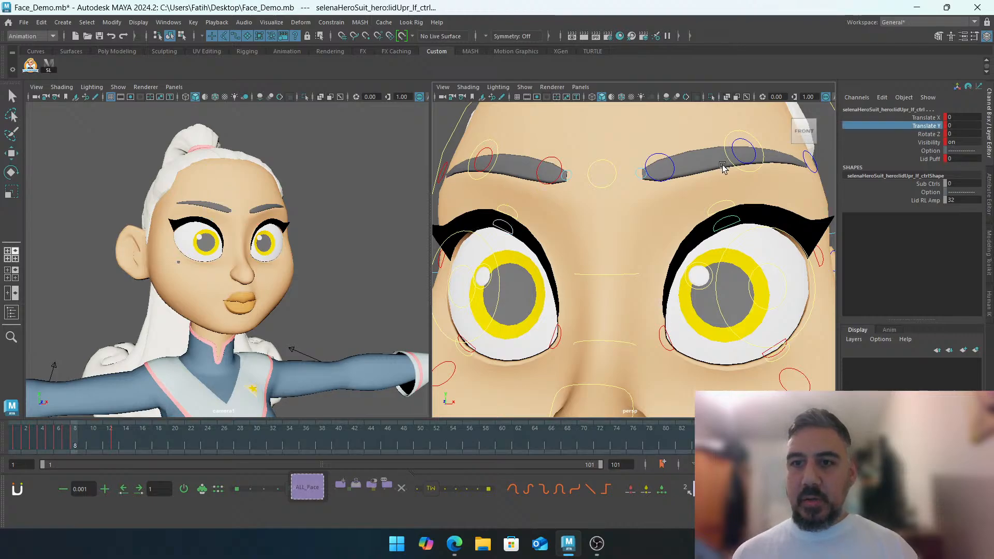
{"action": "mouse_move", "coordinate": [723, 165]}
{"action": "middle_mouse_down"}
{"action": "mouse_move", "coordinate": [728, 158]}
{"action": "mouse_move", "coordinate": [707, 173]}
{"action": "middle_mouse_up"}
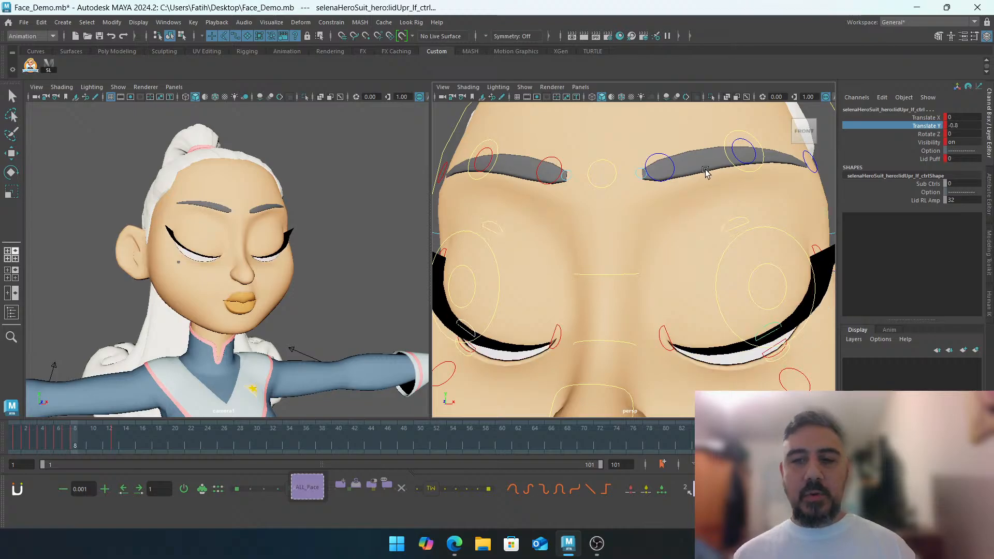
{"action": "double_click", "coordinate": [967, 126]}
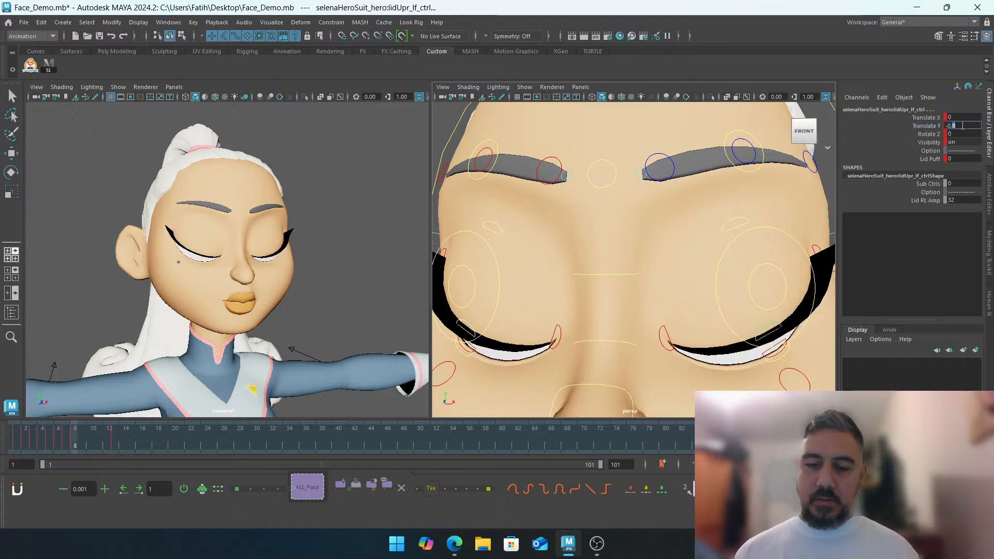
{"action": "type", "text": "-0.9"}
{"action": "key", "text": "Return"}
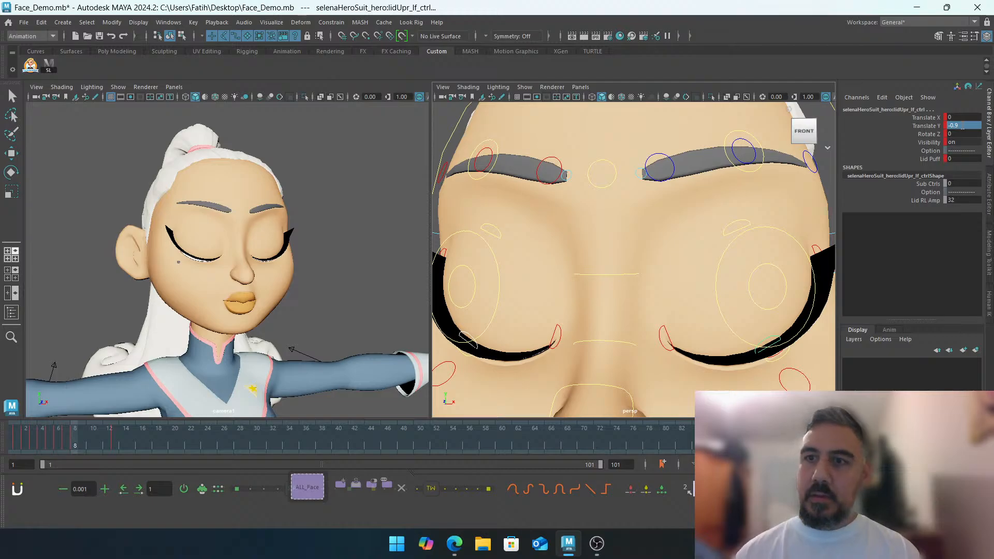
{"action": "double_click", "coordinate": [964, 125]}
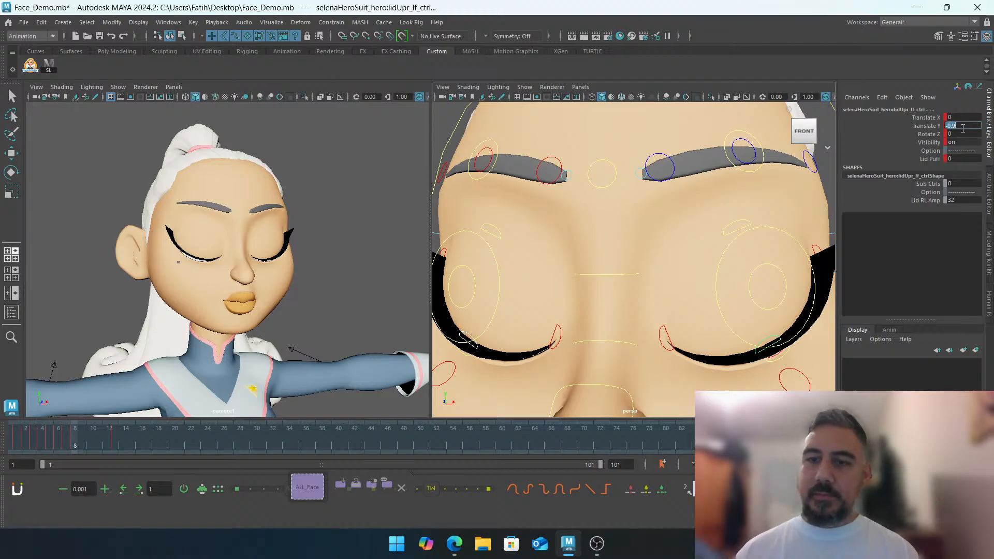
{"action": "key", "text": "Return"}
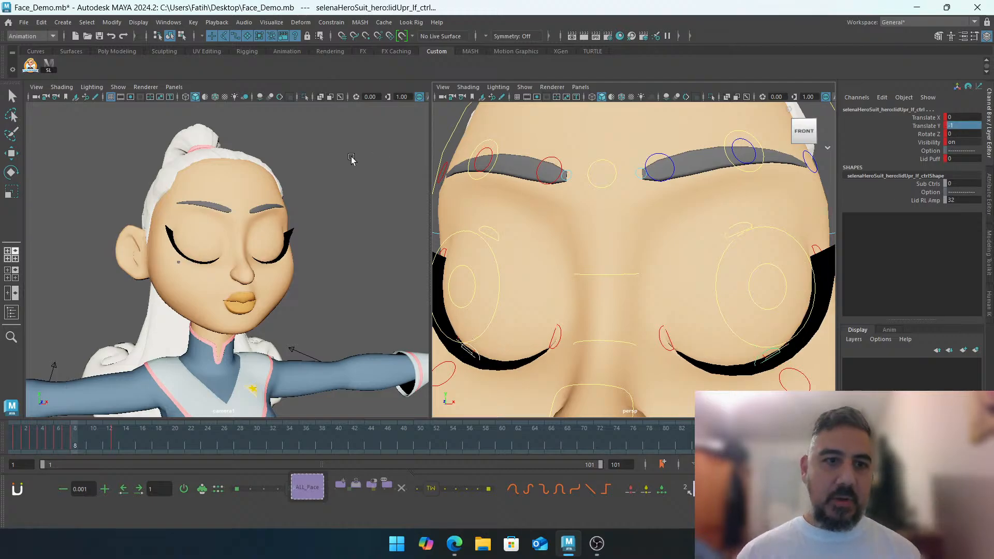
{"action": "left_click", "coordinate": [370, 172]}
Form a wide smile by setting both mouth corner controls to Translate X 0.6 and Translate Y 0.4
{"action": "right_click_drag", "start_coordinate": [577, 200], "coordinate": [541, 202], "text": "alt"}
{"action": "middle_click_drag", "start_coordinate": [541, 207], "coordinate": [638, 237], "text": "alt"}
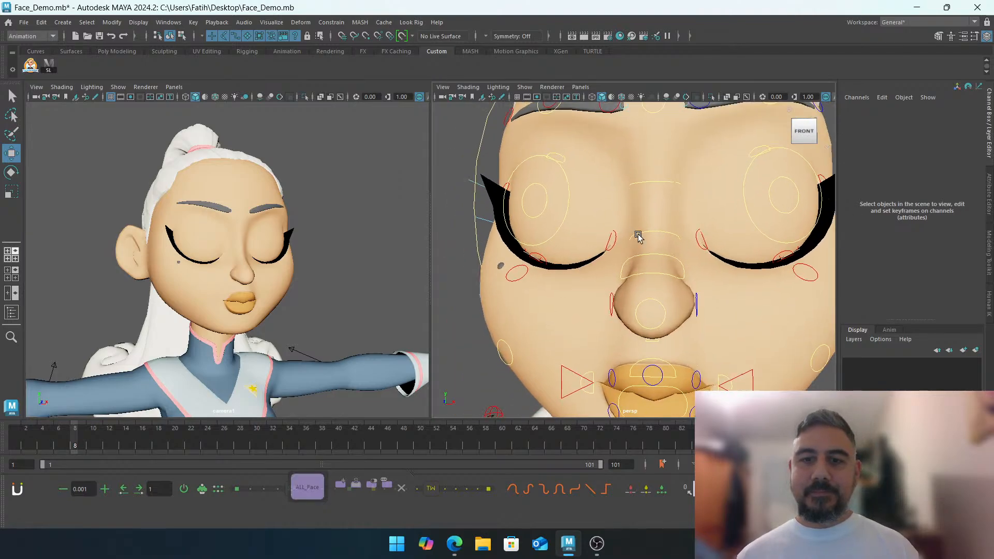
{"action": "right_click_drag", "start_coordinate": [638, 236], "coordinate": [595, 310], "text": "alt"}
{"action": "middle_click_drag", "start_coordinate": [595, 327], "coordinate": [585, 255], "text": "alt"}
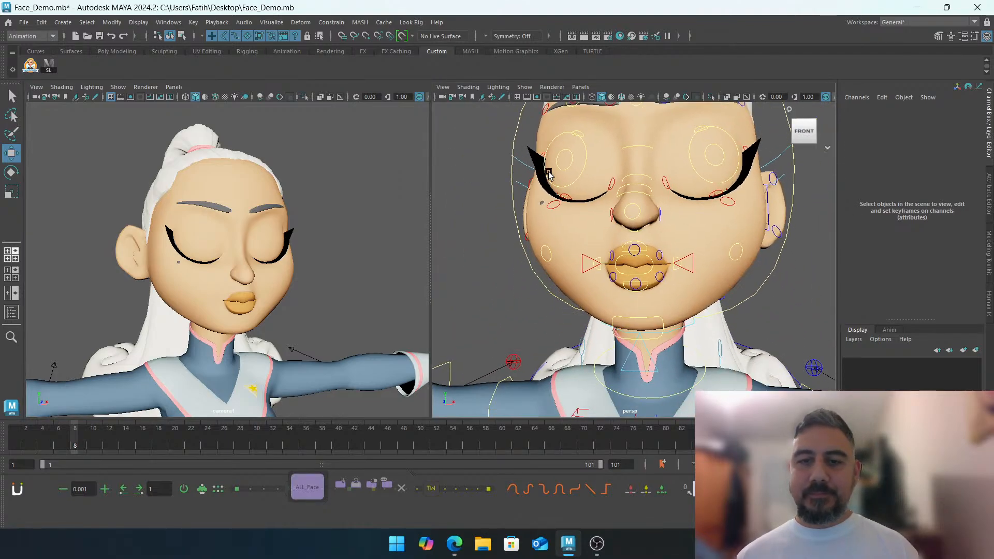
{"action": "left_click", "coordinate": [583, 255]}
{"action": "left_click", "coordinate": [683, 262], "text": "shift"}
{"action": "left_click", "coordinate": [920, 118]}
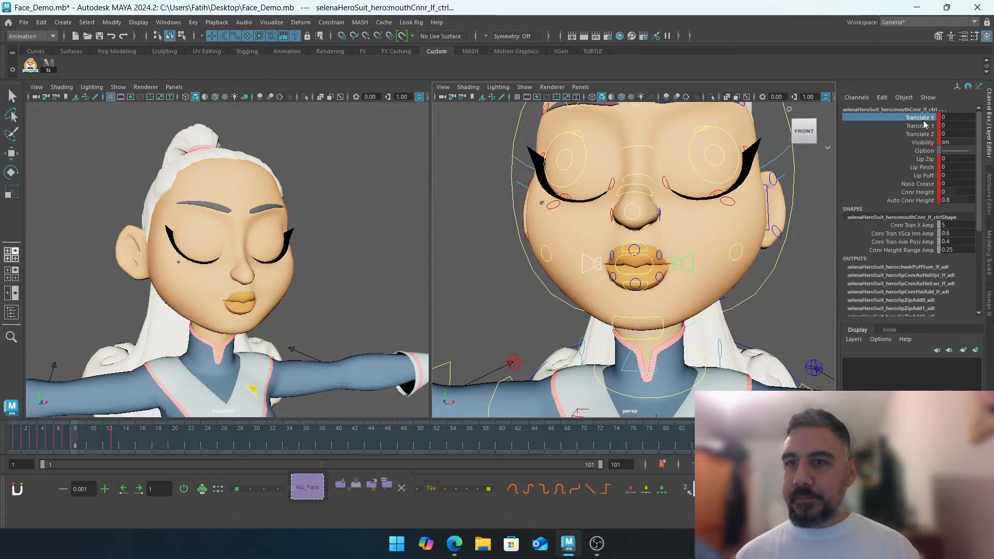
{"action": "middle_click_drag", "start_coordinate": [728, 165], "coordinate": [778, 171]}
{"action": "left_click", "coordinate": [912, 127]}
{"action": "left_click", "coordinate": [907, 118]}
{"action": "left_click", "coordinate": [911, 126]}
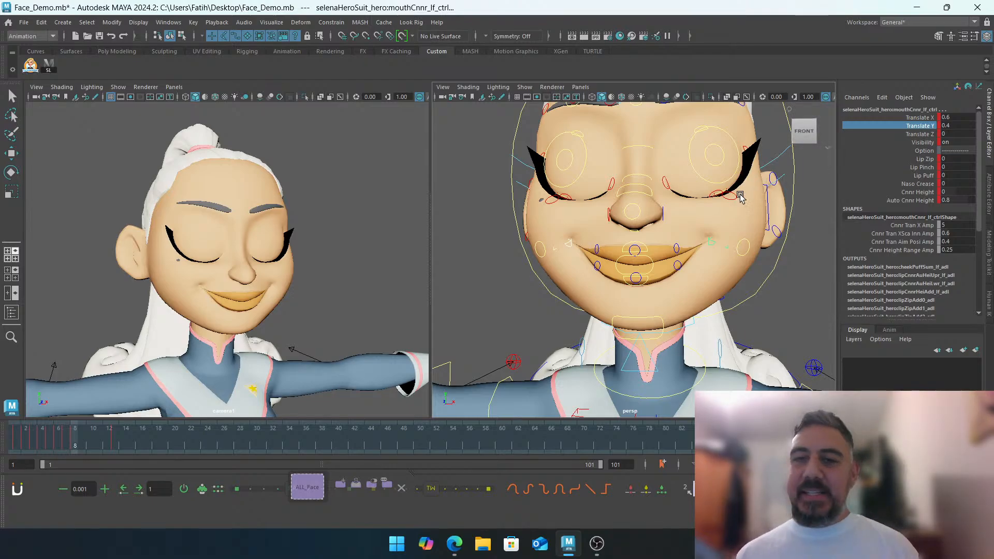
{"action": "left_click", "coordinate": [818, 267]}
Part the smiling lips by moving the upper lip root control up slightly and the lower lip root control down
{"action": "middle_click_drag", "start_coordinate": [677, 228], "coordinate": [647, 231], "text": "alt"}
{"action": "scroll", "coordinate": [659, 225], "scroll_direction": "up", "scroll_amount": 2}
{"action": "left_click", "coordinate": [662, 226]}
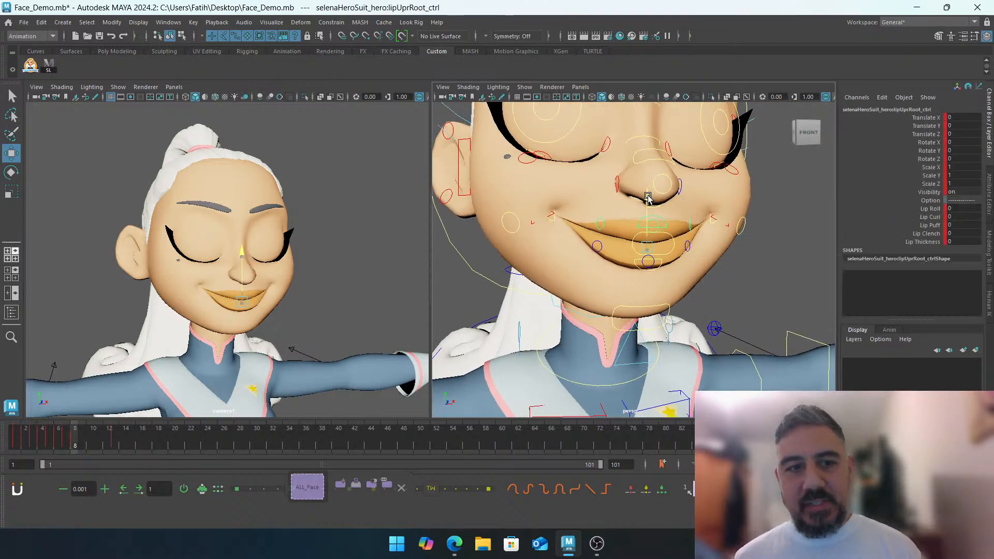
{"action": "mouse_move", "coordinate": [647, 197]}
{"action": "left_mouse_down"}
{"action": "mouse_move", "coordinate": [648, 185]}
{"action": "mouse_move", "coordinate": [644, 204]}
{"action": "left_mouse_up"}
{"action": "left_click", "coordinate": [660, 261]}
{"action": "left_click", "coordinate": [505, 229]}
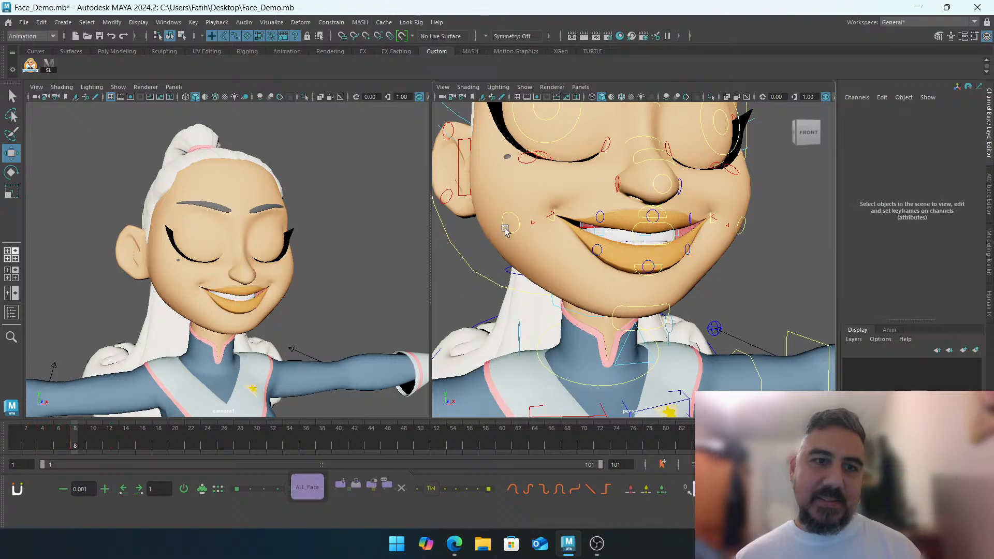
Lower both main eyebrow controls to about -0.387 in Translate Y
{"action": "middle_click_drag", "start_coordinate": [505, 229], "coordinate": [558, 281], "text": "alt"}
{"action": "middle_click_drag", "start_coordinate": [653, 191], "coordinate": [657, 309], "text": "alt"}
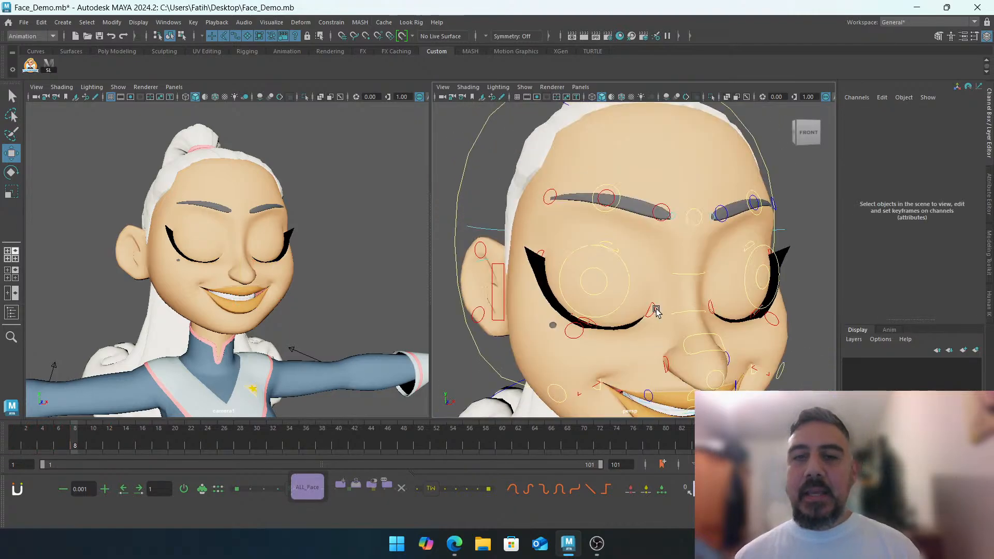
{"action": "left_click", "coordinate": [612, 186]}
{"action": "left_click_drag", "start_coordinate": [614, 187], "coordinate": [586, 190], "text": "alt"}
{"action": "left_click", "coordinate": [768, 185], "text": "shift"}
{"action": "middle_click_drag", "start_coordinate": [768, 185], "coordinate": [705, 180], "text": "alt"}
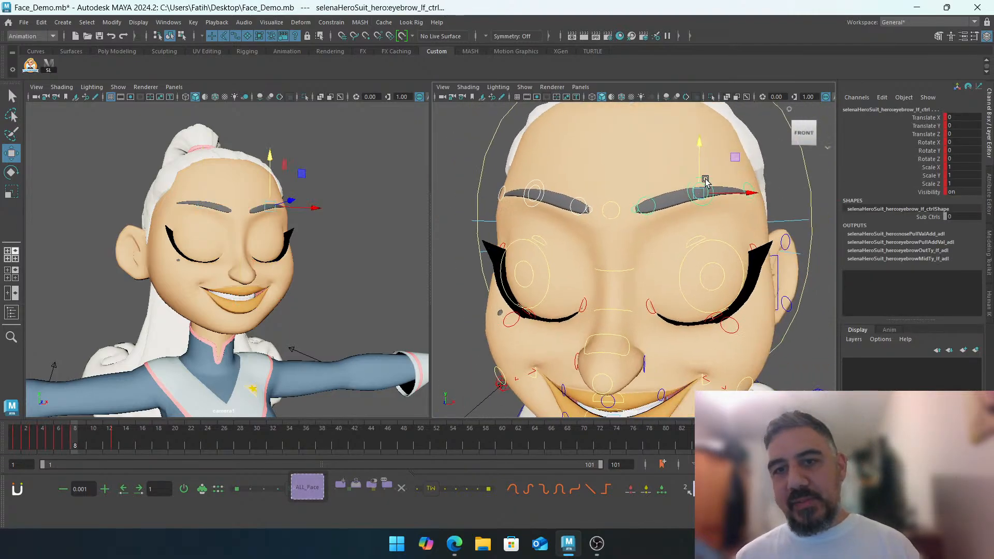
{"action": "left_click_drag", "start_coordinate": [701, 144], "coordinate": [703, 178]}
Rotate both main eyebrow controls to about -12.6 in Rotate Z and set their Translate Y to -0.287
{"action": "left_click", "coordinate": [893, 136]}
{"action": "left_click", "coordinate": [929, 158]}
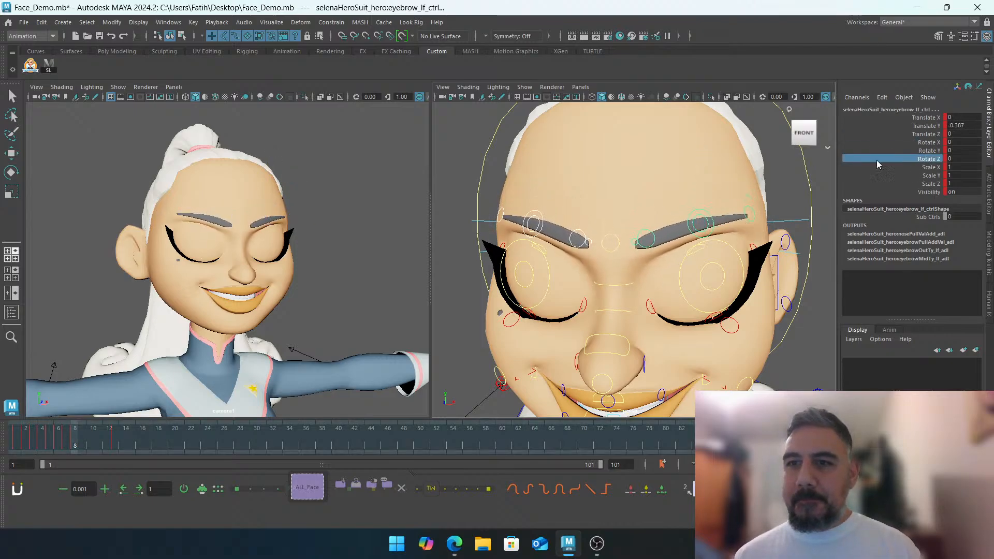
{"action": "middle_click_drag", "start_coordinate": [742, 166], "coordinate": [737, 166]}
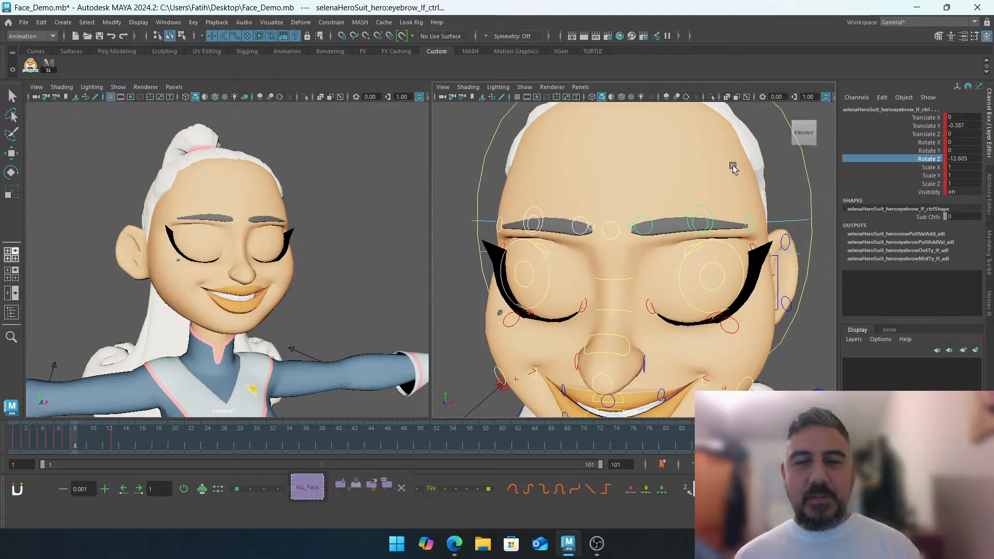
{"action": "middle_click_drag", "start_coordinate": [656, 181], "coordinate": [739, 178], "text": "alt"}
{"action": "left_click", "coordinate": [925, 126]}
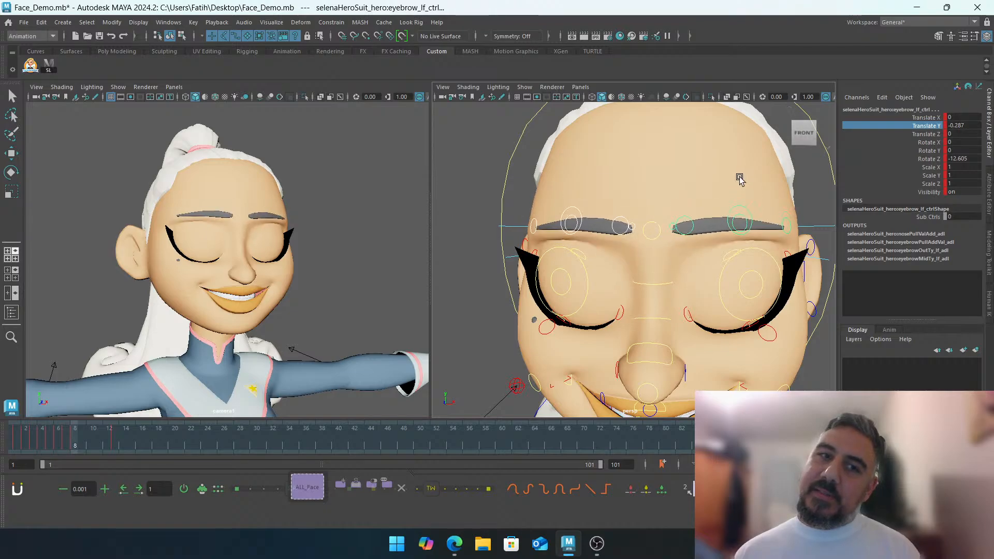
Arch the brows by raising both inner eyebrow controls about 0.19 and both middle eyebrow controls about 0.2 in Translate Y
{"action": "left_click", "coordinate": [690, 219]}
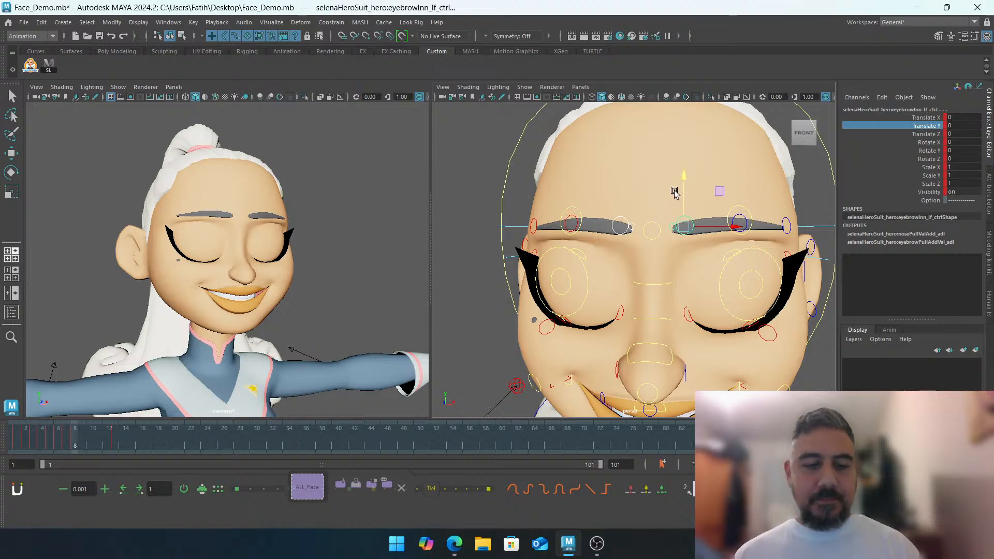
{"action": "key", "text": "w"}
{"action": "left_click_drag", "start_coordinate": [685, 176], "coordinate": [688, 168]}
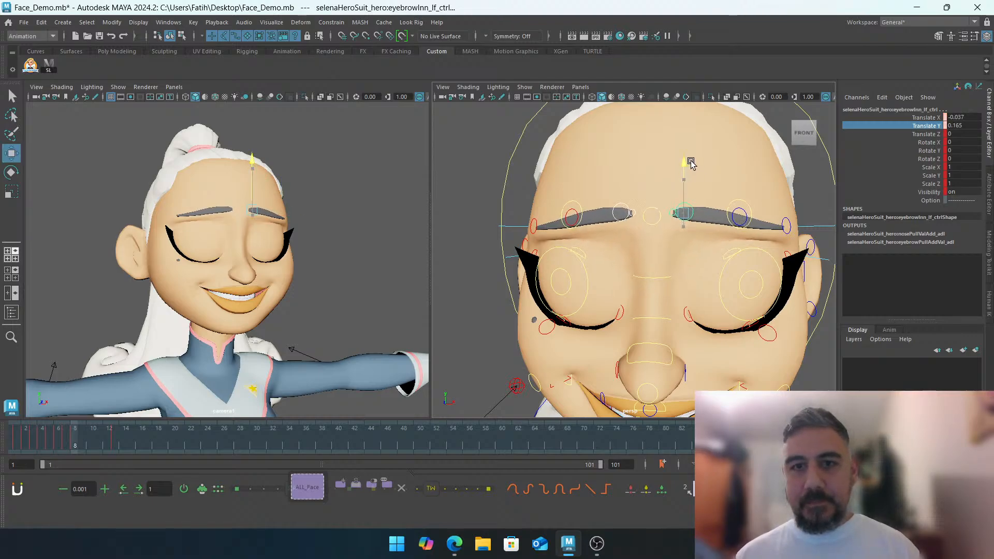
{"action": "left_click", "coordinate": [571, 216]}
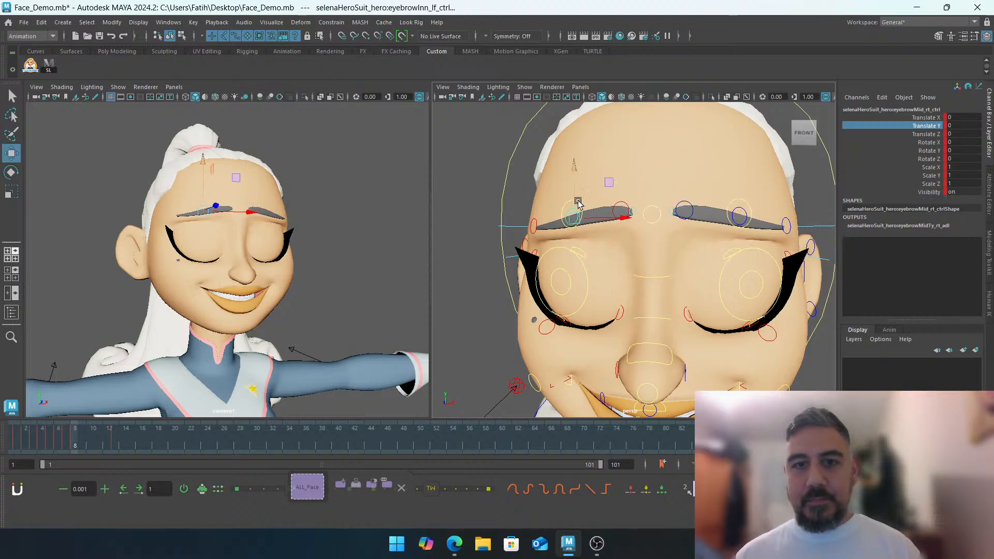
{"action": "left_click", "coordinate": [740, 209]}
{"action": "left_click_drag", "start_coordinate": [738, 170], "coordinate": [740, 156]}
Lower both main eyebrow controls slightly to bring the arched brows closer to the closed eyes
{"action": "middle_click_drag", "start_coordinate": [706, 171], "coordinate": [721, 170], "text": "alt"}
{"action": "left_click", "coordinate": [609, 194]}
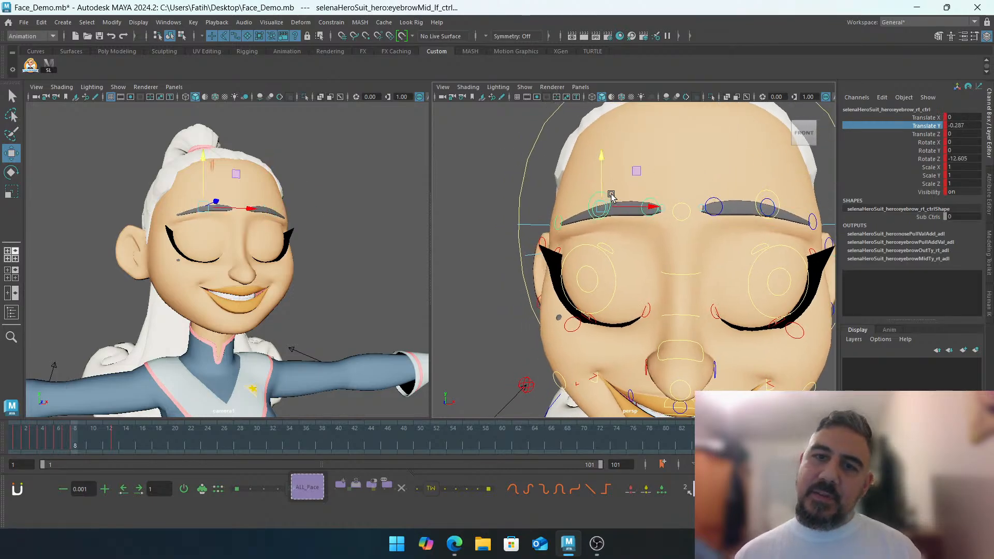
{"action": "left_click", "coordinate": [762, 193], "text": "shift"}
{"action": "left_click_drag", "start_coordinate": [766, 155], "coordinate": [766, 164]}
Raise both inner eyebrow controls to about 0.253 in Translate Y and clear the selection
{"action": "left_click", "coordinate": [599, 210]}
{"action": "left_click", "coordinate": [766, 208], "text": "shift"}
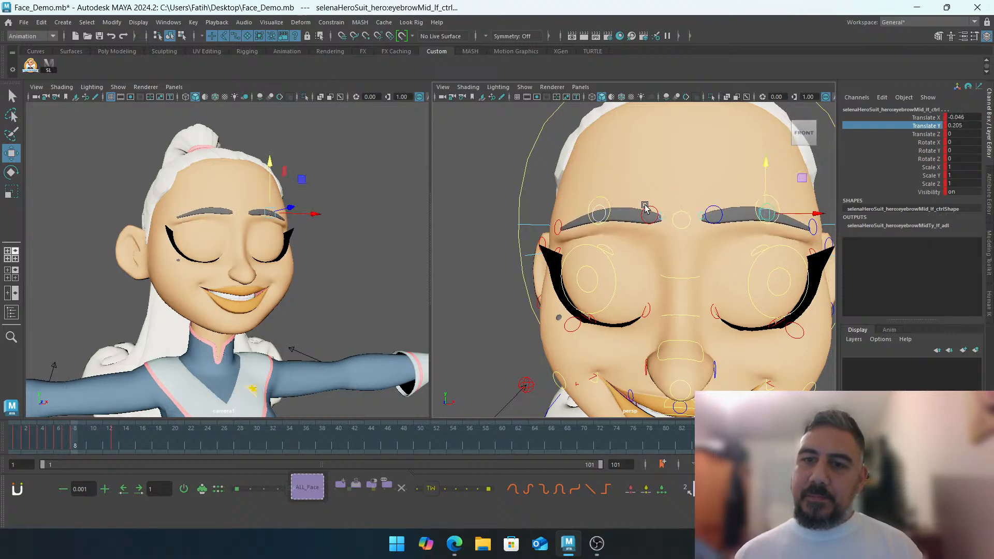
{"action": "left_click", "coordinate": [646, 207]}
{"action": "left_click", "coordinate": [715, 211]}
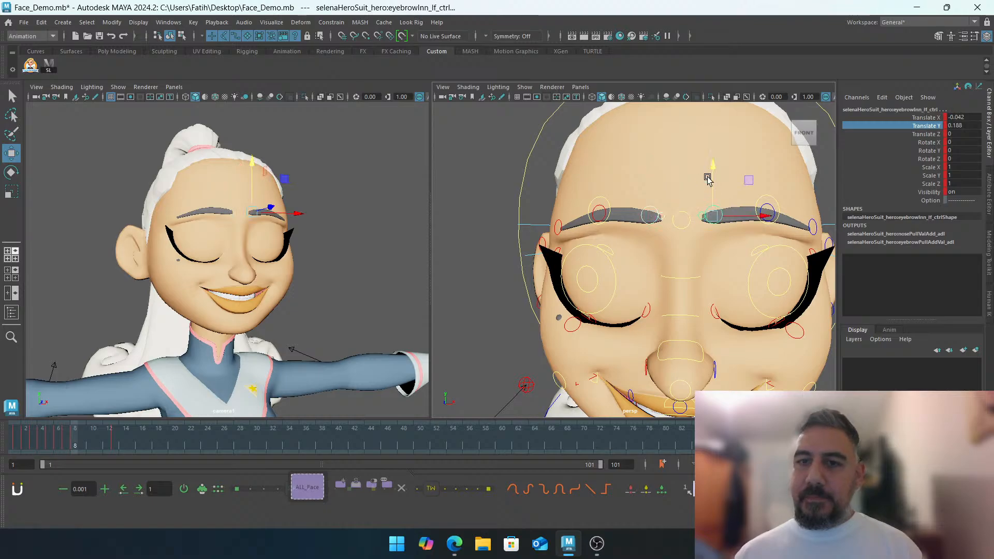
{"action": "left_click_drag", "start_coordinate": [714, 166], "coordinate": [714, 165]}
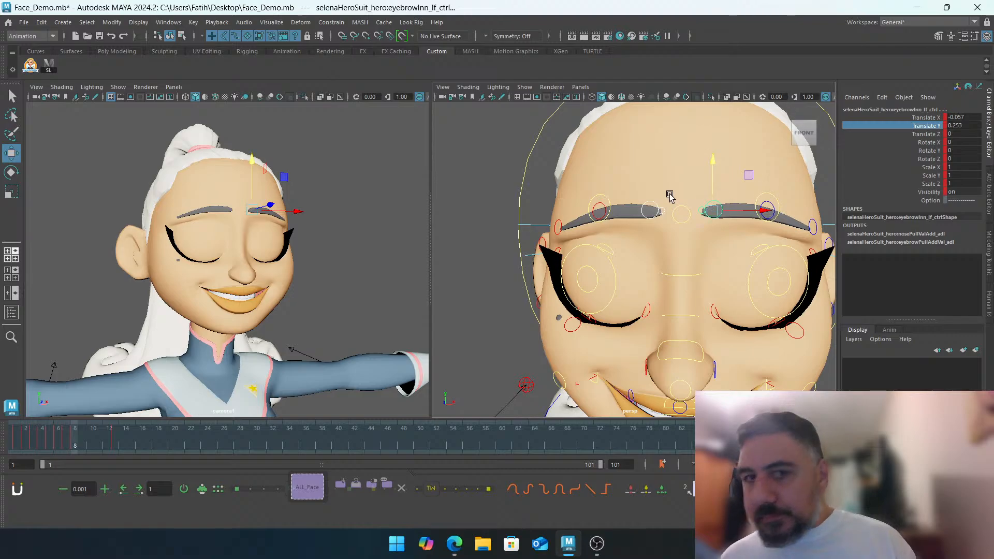
{"action": "left_click", "coordinate": [480, 210]}
Set Cheek Puff to 1 on both cheek controls
{"action": "scroll", "coordinate": [569, 233], "scroll_direction": "down", "scroll_amount": 3}
{"action": "scroll", "coordinate": [570, 233], "scroll_direction": "up", "scroll_amount": 5}
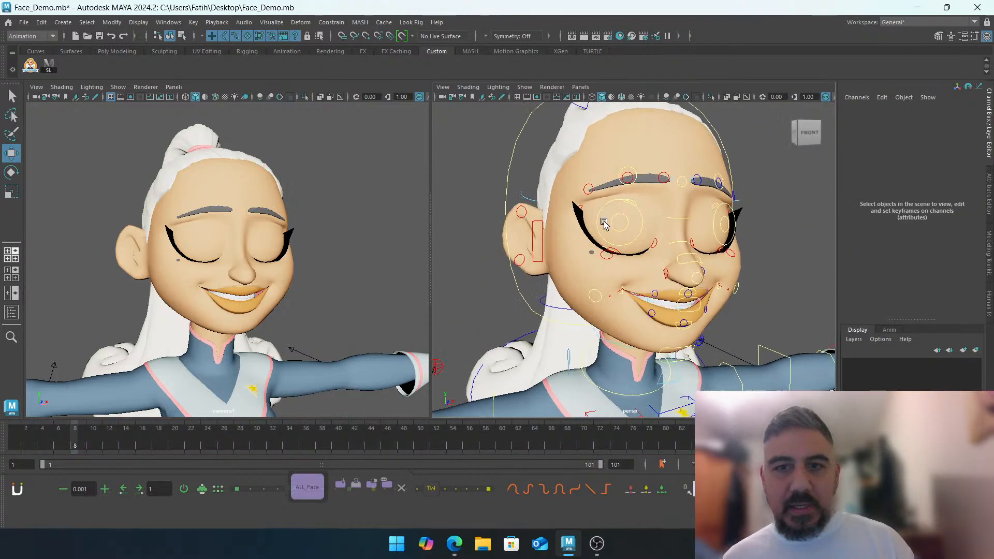
{"action": "scroll", "coordinate": [591, 234], "scroll_direction": "up", "scroll_amount": 2}
{"action": "middle_click_drag", "start_coordinate": [592, 234], "coordinate": [585, 204], "text": "alt"}
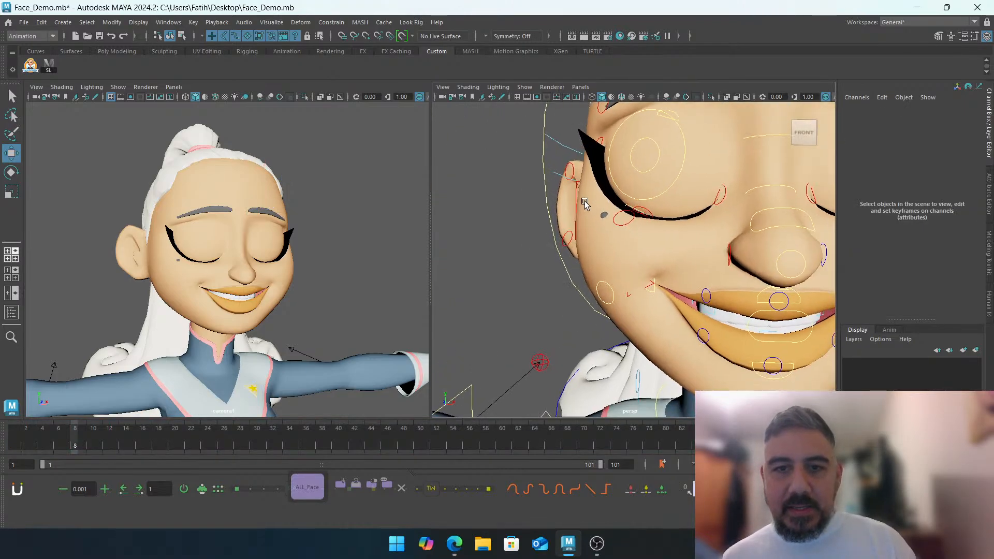
{"action": "left_click", "coordinate": [607, 283]}
{"action": "middle_click_drag", "start_coordinate": [659, 261], "coordinate": [614, 251], "text": "alt"}
{"action": "left_click_drag", "start_coordinate": [614, 251], "coordinate": [632, 252], "text": "alt"}
{"action": "left_click", "coordinate": [756, 265], "text": "shift"}
{"action": "middle_click_drag", "start_coordinate": [769, 264], "coordinate": [746, 223], "text": "alt"}
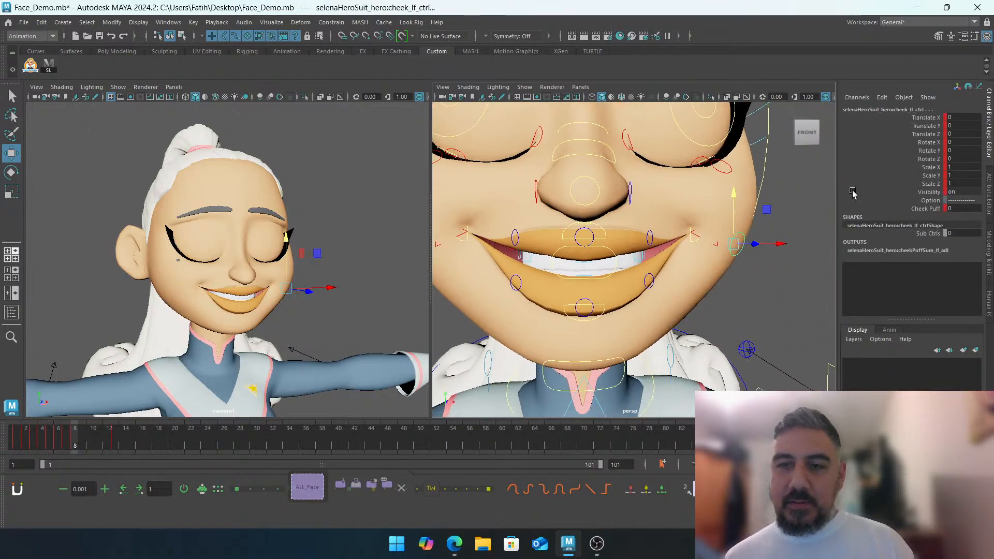
{"action": "left_click", "coordinate": [926, 209]}
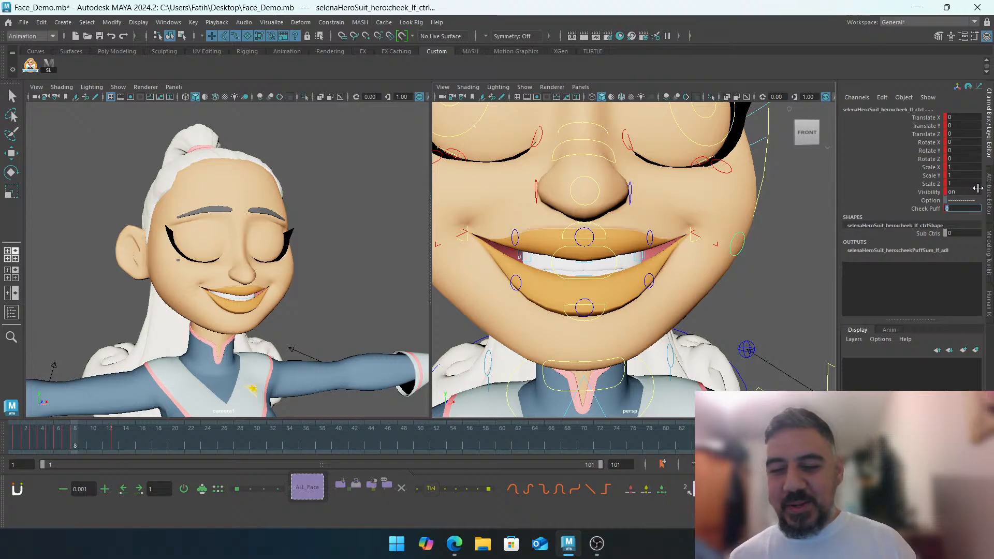
{"action": "type", "text": "1"}
{"action": "key", "text": "Return"}
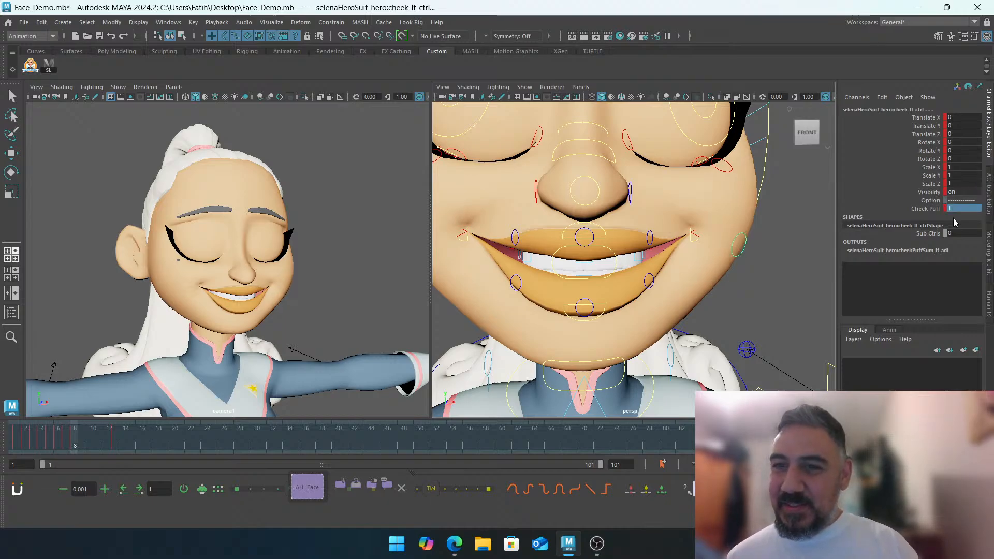
Increase the Cheek Puff of both cheek controls beyond 1 and clear the selection
{"action": "left_click", "coordinate": [894, 193]}
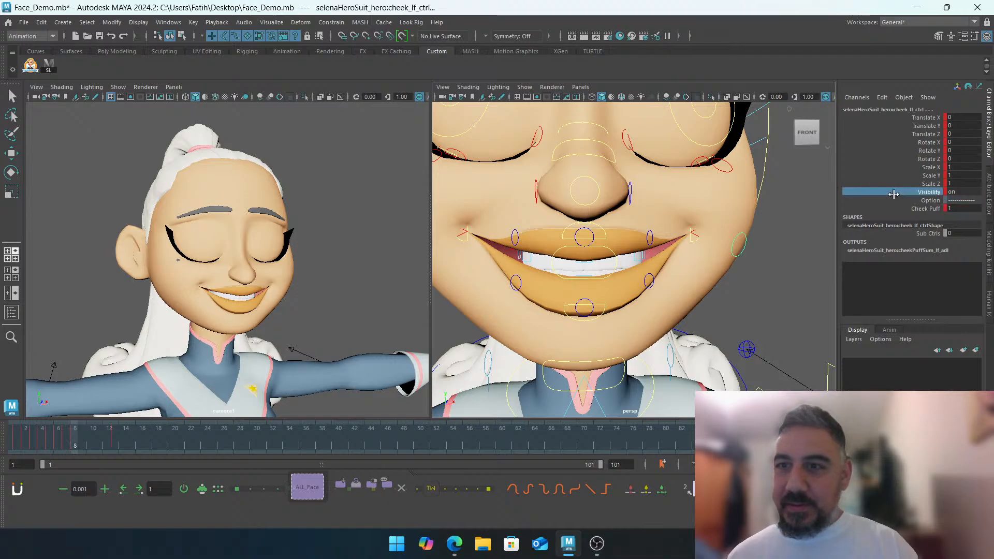
{"action": "double_click", "coordinate": [966, 209]}
{"action": "key", "text": "Return"}
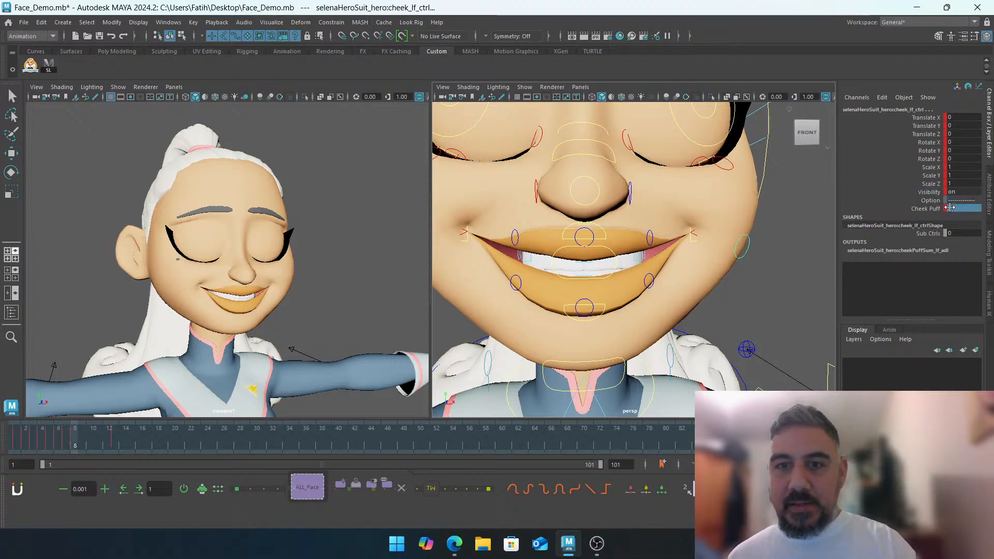
{"action": "left_click", "coordinate": [769, 271]}
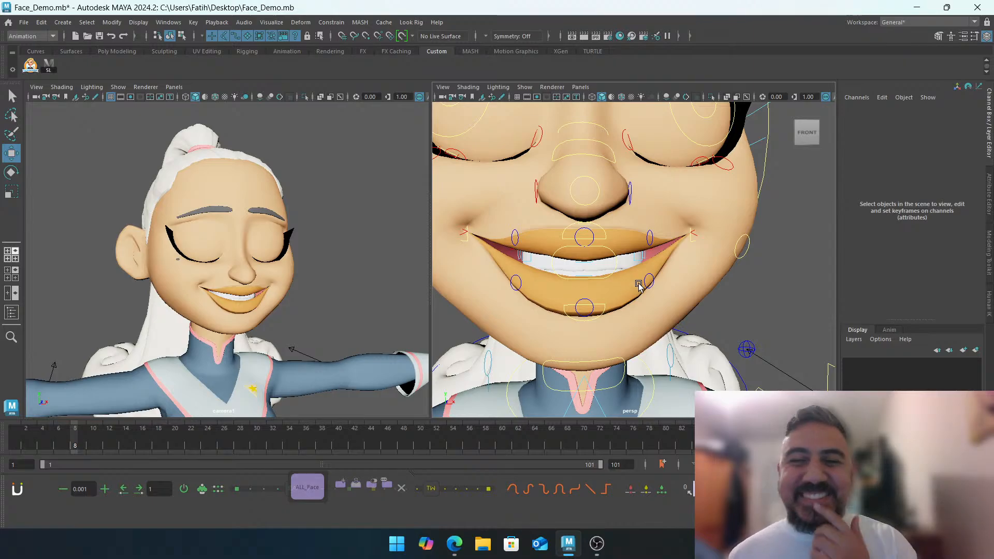
Reposition the outer eyelid corner controls of both closed eyes together
{"action": "middle_click_drag", "start_coordinate": [617, 242], "coordinate": [712, 242], "text": "alt"}
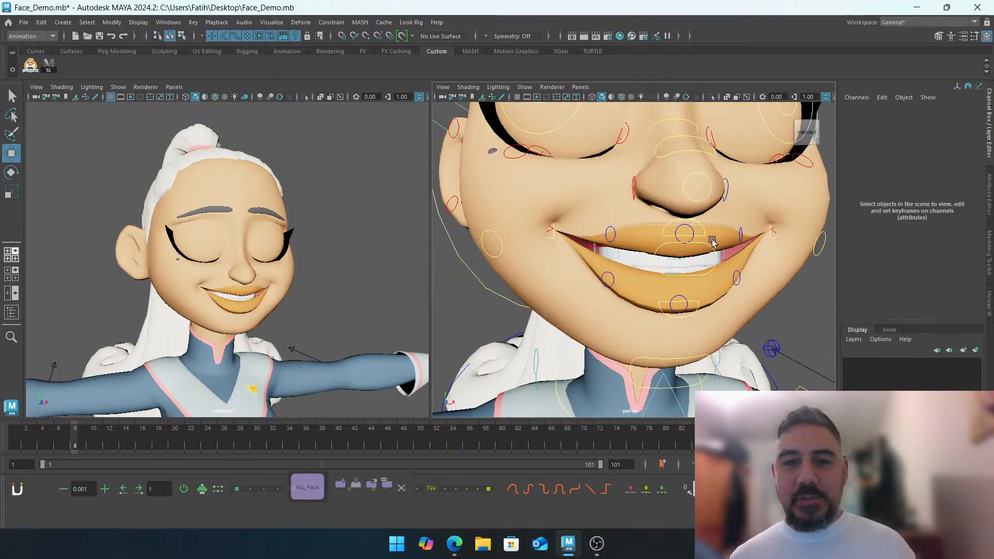
{"action": "middle_click_drag", "start_coordinate": [588, 222], "coordinate": [604, 324], "text": "alt"}
{"action": "left_click_drag", "start_coordinate": [559, 282], "coordinate": [618, 275], "text": "alt"}
{"action": "middle_click_drag", "start_coordinate": [549, 176], "coordinate": [608, 224], "text": "alt"}
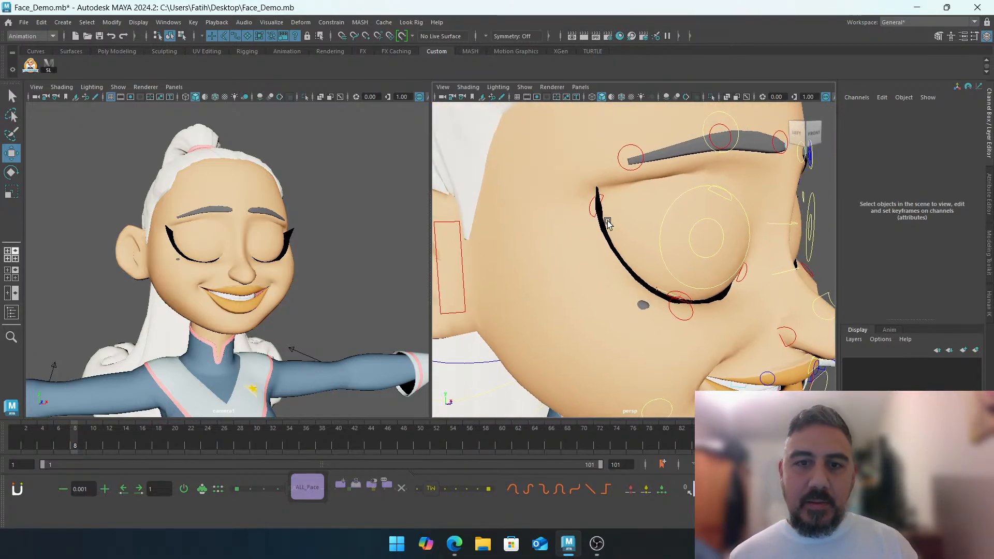
{"action": "left_click", "coordinate": [592, 202]}
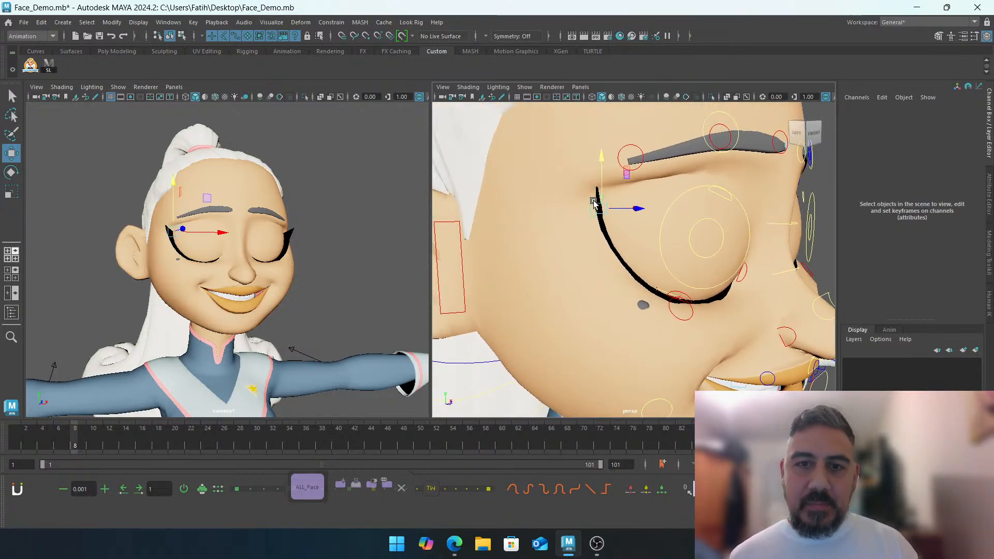
{"action": "left_click_drag", "start_coordinate": [598, 233], "coordinate": [507, 238], "text": "alt"}
{"action": "middle_click_drag", "start_coordinate": [508, 238], "coordinate": [673, 237], "text": "alt"}
{"action": "left_click_drag", "start_coordinate": [673, 237], "coordinate": [611, 233], "text": "alt"}
{"action": "left_click", "coordinate": [670, 207], "text": "shift"}
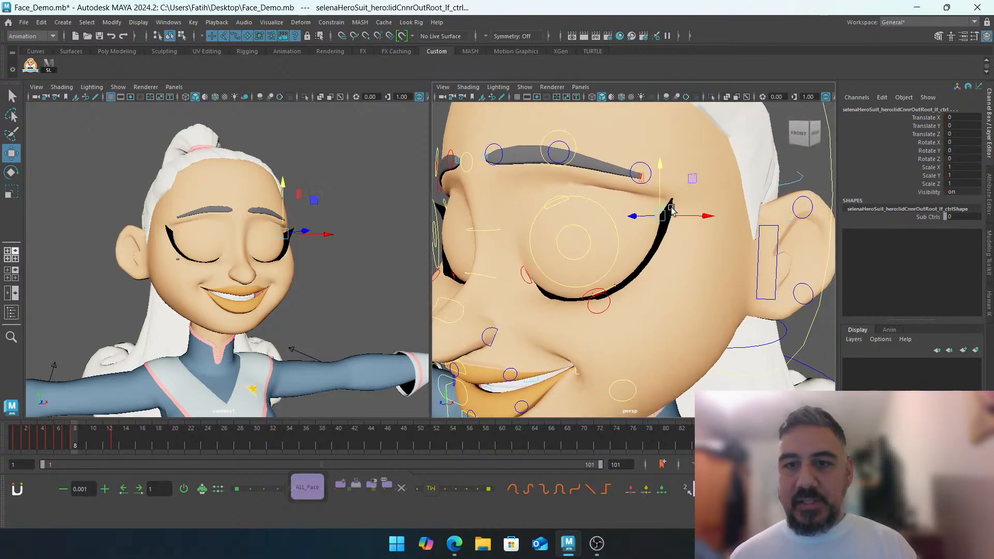
{"action": "middle_click_drag", "start_coordinate": [608, 236], "coordinate": [688, 221], "text": "alt"}
{"action": "left_click_drag", "start_coordinate": [738, 157], "coordinate": [574, 194]}
Lower both main eyebrow controls to about -0.629 in Translate Y
{"action": "left_click", "coordinate": [580, 180]}
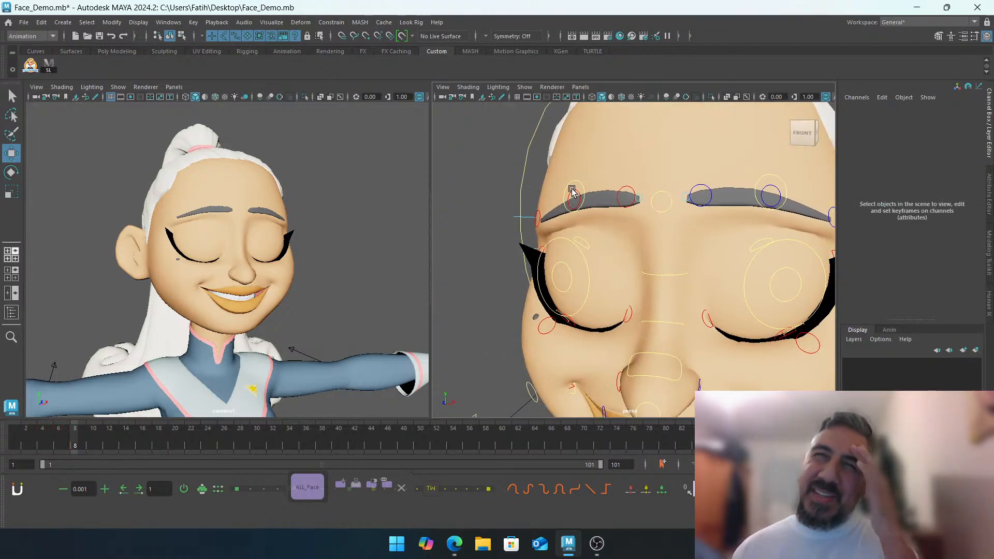
{"action": "left_click", "coordinate": [769, 176]}
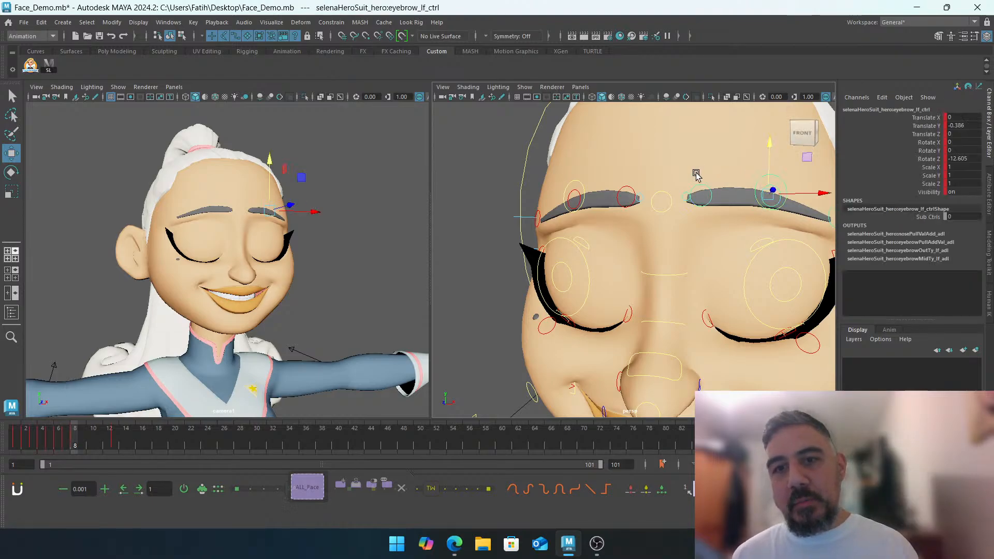
{"action": "left_click", "coordinate": [573, 182], "text": "shift"}
{"action": "left_click_drag", "start_coordinate": [578, 149], "coordinate": [581, 176]}
Show the face in wireframe, set Translate X of both mouth corner controls to 0.8 and clear the selection
{"action": "left_click_drag", "start_coordinate": [585, 220], "coordinate": [581, 240], "text": "alt"}
{"action": "right_click_drag", "start_coordinate": [581, 240], "coordinate": [586, 228], "text": "alt"}
{"action": "middle_click_drag", "start_coordinate": [585, 229], "coordinate": [542, 249], "text": "alt"}
{"action": "left_click_drag", "start_coordinate": [542, 249], "coordinate": [670, 223], "text": "alt"}
{"action": "left_click", "coordinate": [575, 219]}
{"action": "key", "text": "4"}
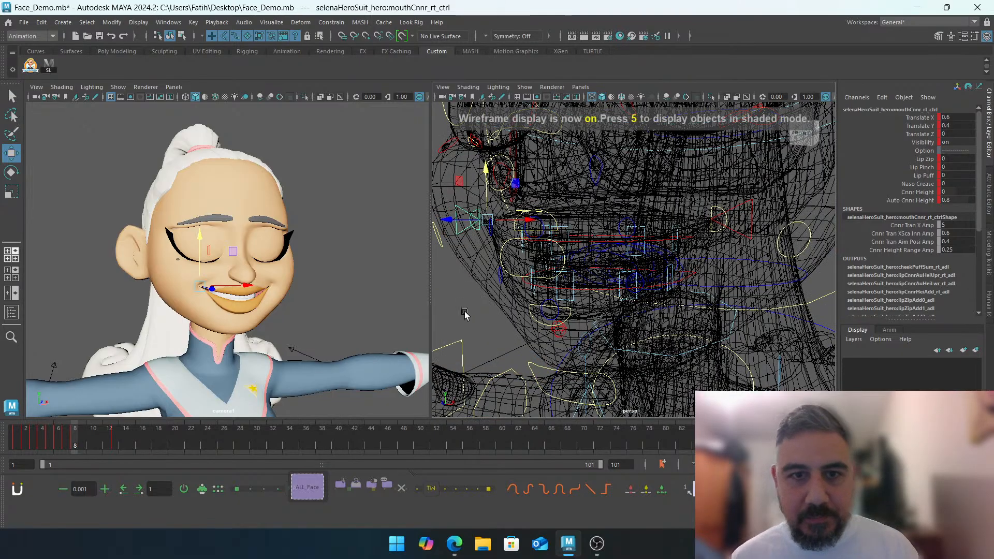
{"action": "left_click", "coordinate": [465, 311]}
{"action": "left_click_drag", "start_coordinate": [465, 312], "coordinate": [498, 247], "text": "alt"}
{"action": "left_click", "coordinate": [444, 225]}
{"action": "left_click_drag", "start_coordinate": [641, 224], "coordinate": [581, 224], "text": "alt"}
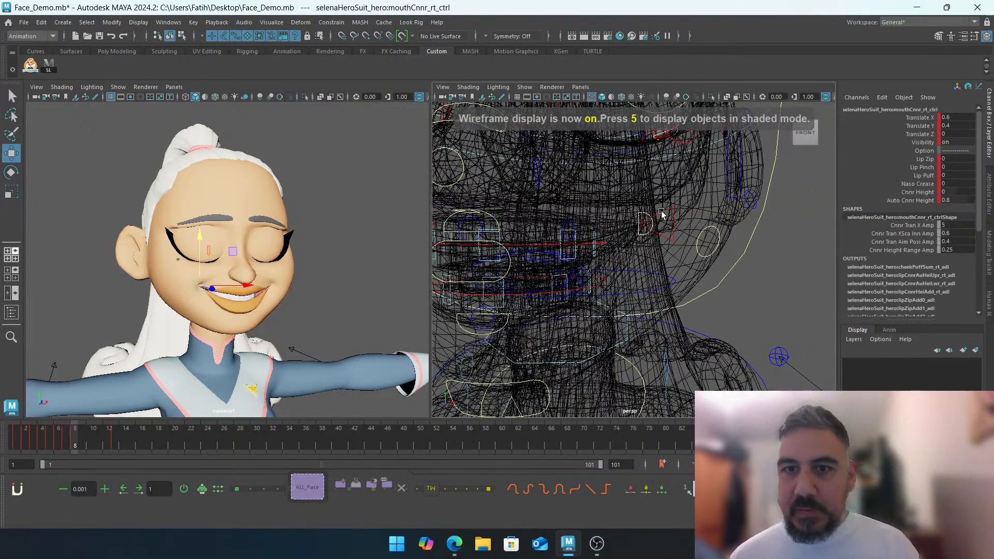
{"action": "left_click", "coordinate": [662, 216], "text": "shift"}
{"action": "left_click_drag", "start_coordinate": [747, 200], "coordinate": [819, 181], "text": "alt"}
{"action": "scroll", "coordinate": [819, 181], "scroll_direction": "down", "scroll_amount": 3}
{"action": "left_click", "coordinate": [969, 116]}
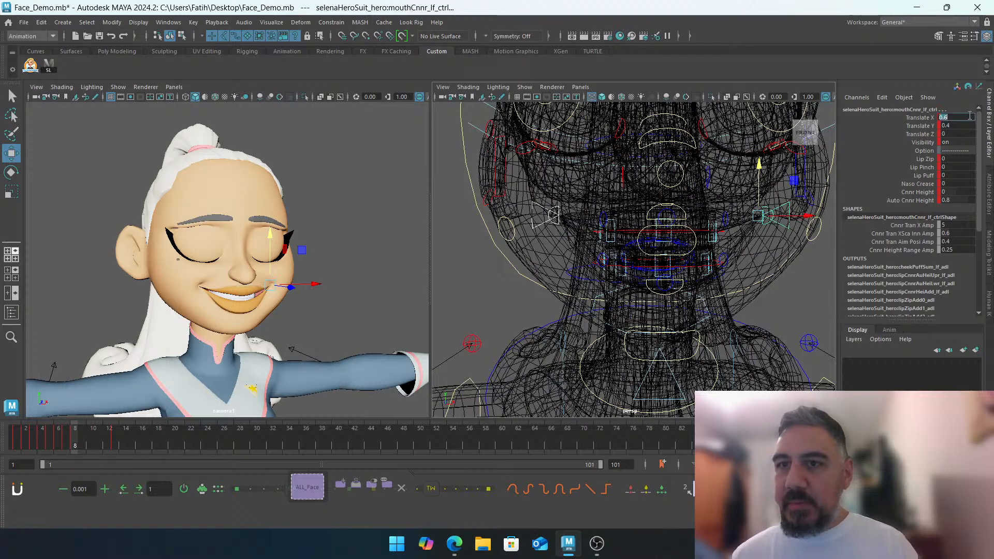
{"action": "type", "text": "0.8"}
{"action": "key", "text": "Return"}
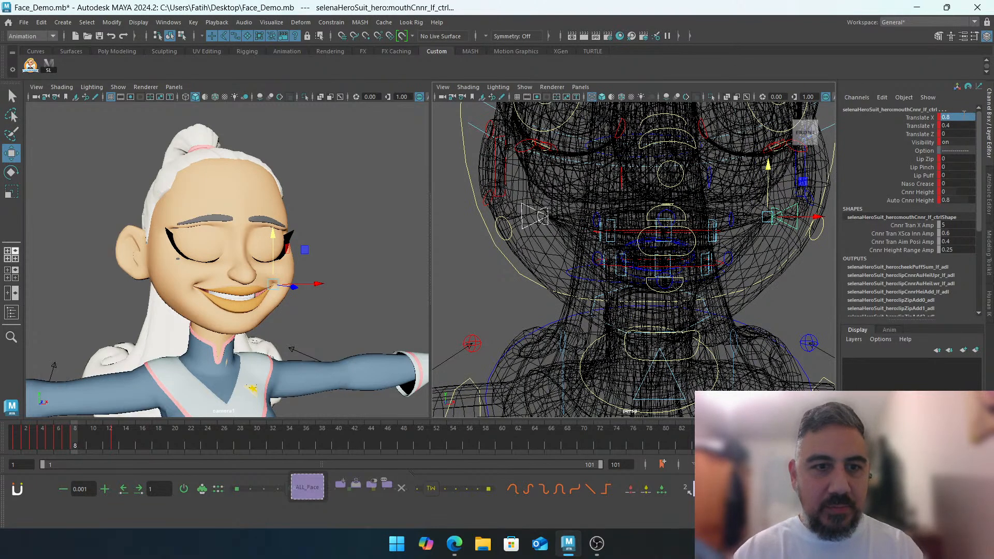
{"action": "left_click", "coordinate": [350, 236]}
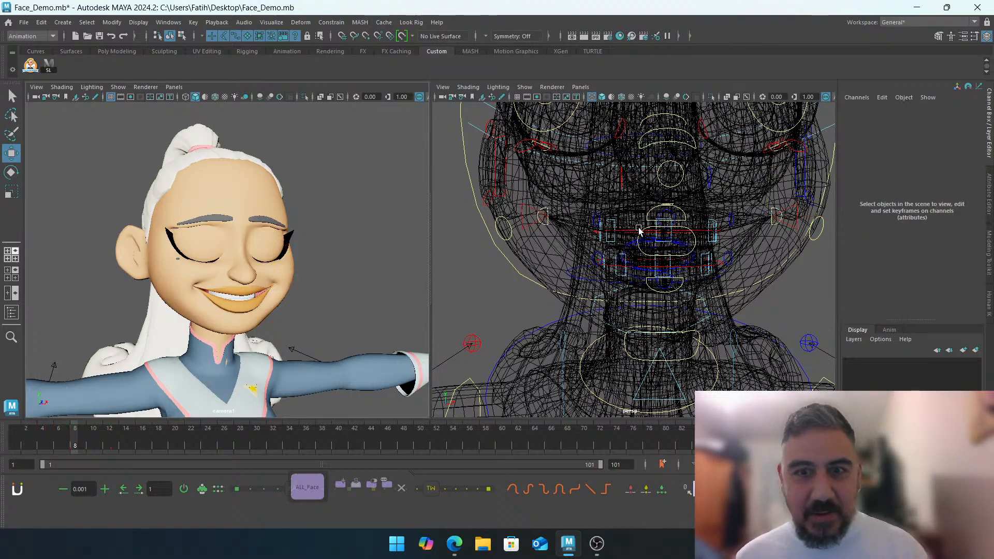
{"action": "left_click", "coordinate": [625, 235]}
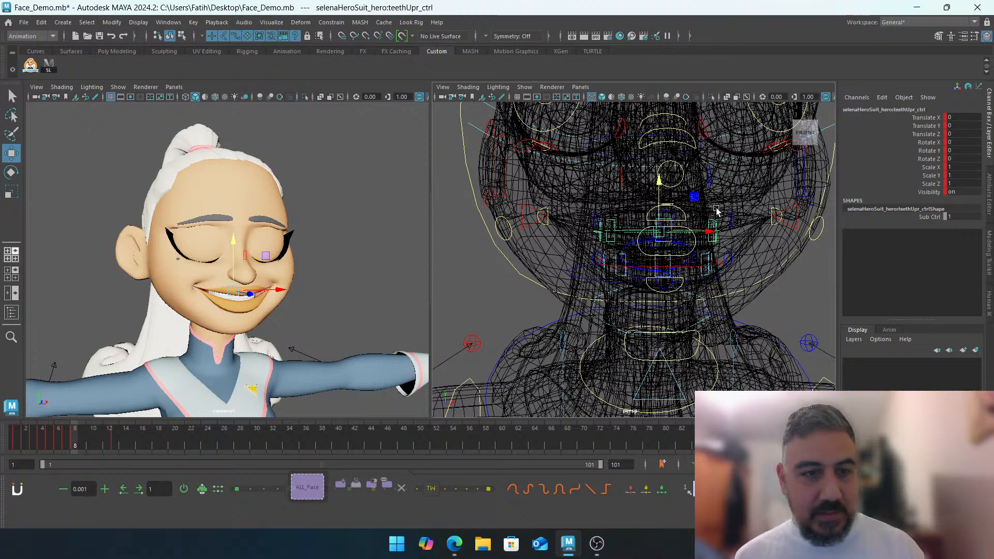
{"action": "key", "text": "e"}
{"action": "key", "text": "r"}
{"action": "left_click", "coordinate": [283, 285]}
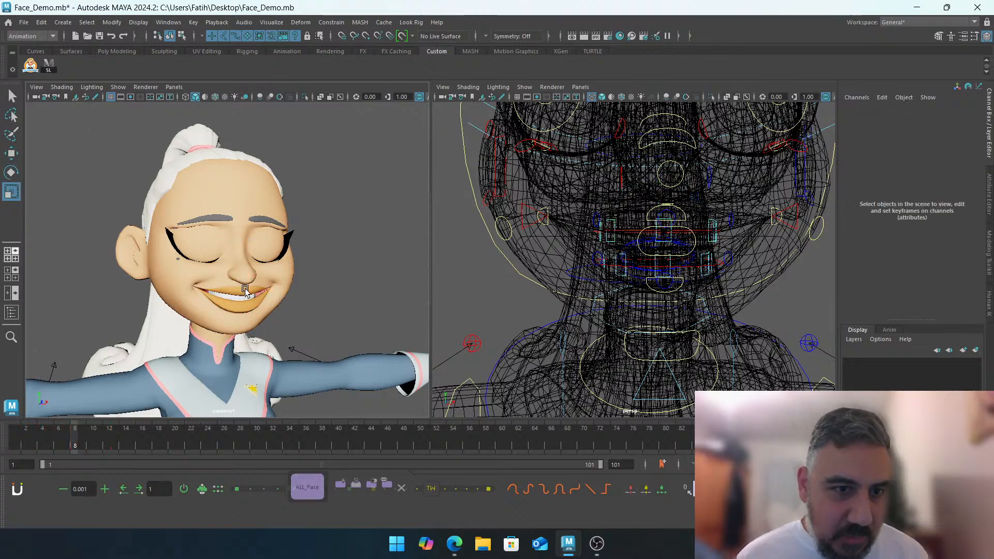
Select the lower and upper teeth controls together for moving
{"action": "left_click_drag", "start_coordinate": [675, 210], "coordinate": [657, 243], "text": "alt"}
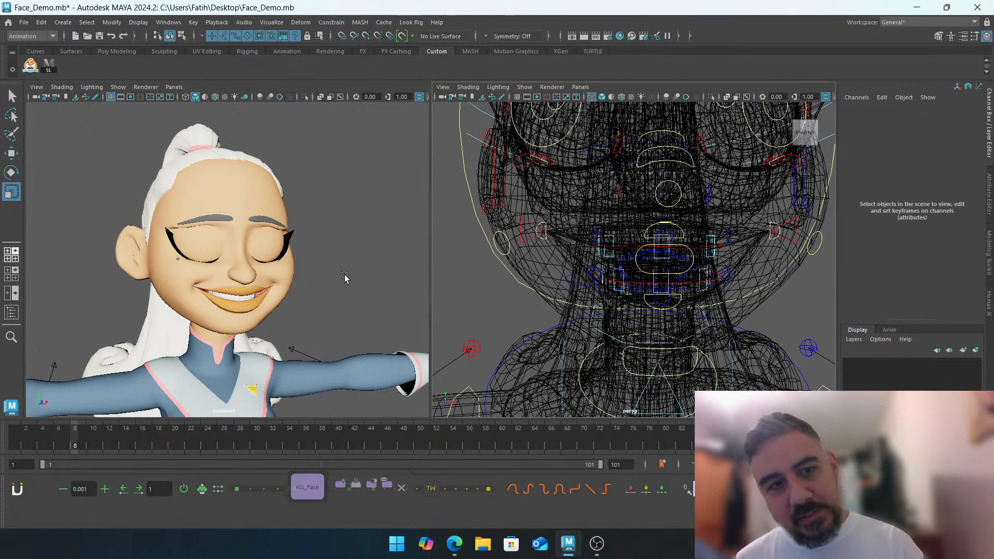
{"action": "left_click", "coordinate": [644, 282]}
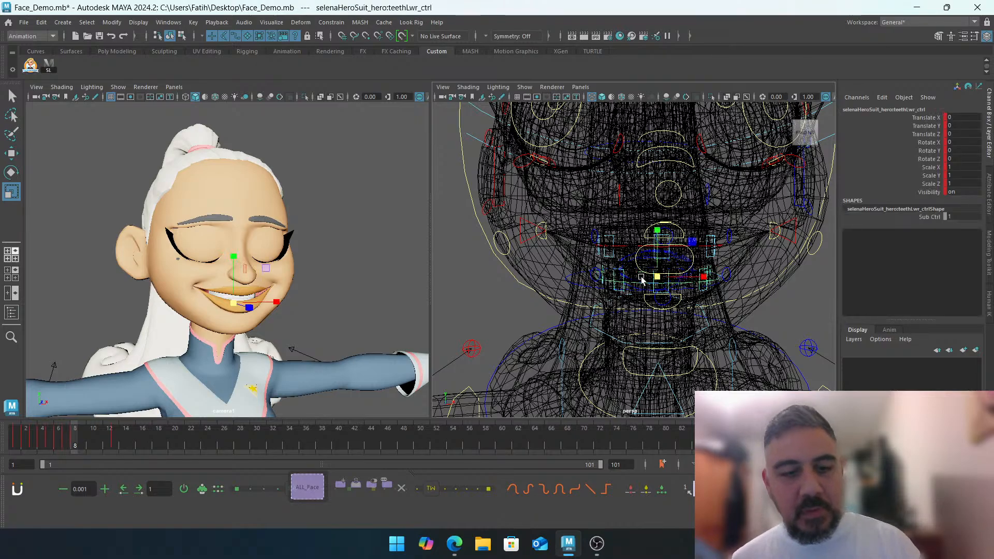
{"action": "key", "text": "w"}
{"action": "left_click", "coordinate": [621, 251]}
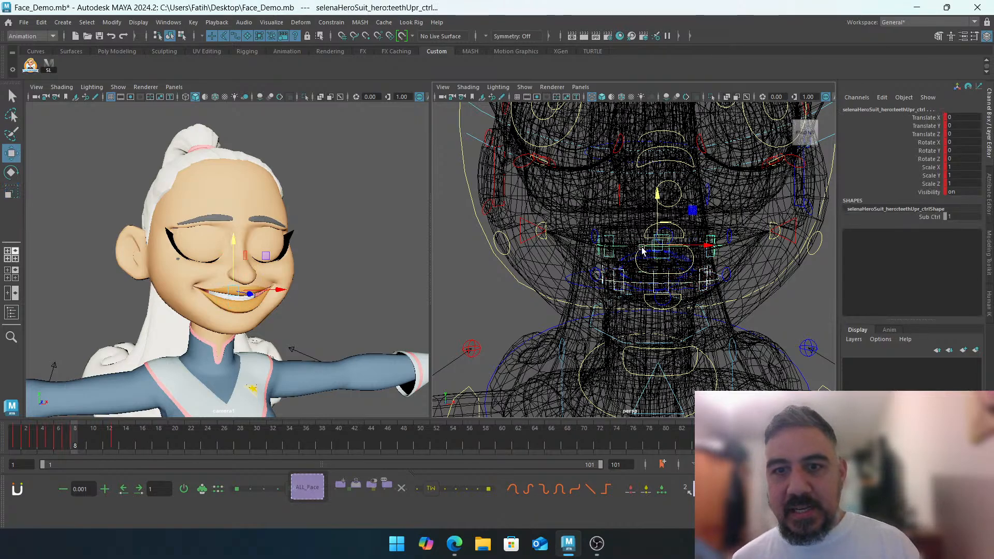
Try changing Rotate Z, Scale Z and Scale Y on both teeth controls, undoing each attempt
{"action": "left_click", "coordinate": [929, 159]}
{"action": "mouse_move", "coordinate": [683, 191]}
{"action": "middle_mouse_down"}
{"action": "mouse_move", "coordinate": [695, 192]}
{"action": "mouse_move", "coordinate": [675, 191]}
{"action": "middle_mouse_up"}
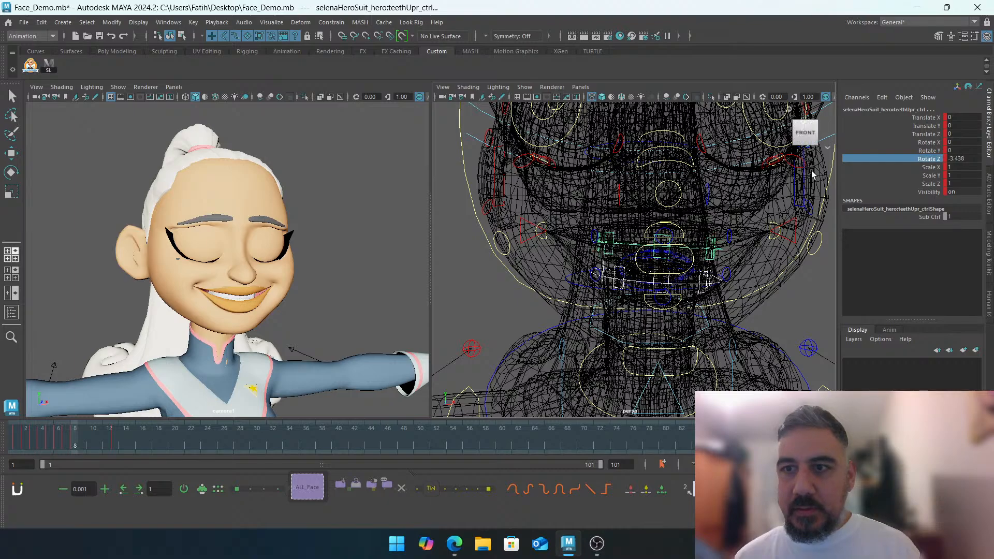
{"action": "key", "text": "ctrl+z"}
{"action": "left_click", "coordinate": [931, 183]}
{"action": "middle_click_drag", "start_coordinate": [740, 196], "coordinate": [780, 186]}
{"action": "key", "text": "ctrl+z"}
{"action": "left_click", "coordinate": [932, 176]}
{"action": "key", "text": "ctrl+z"}
Adjust Scale X slightly on the upper and lower teeth controls and clear the selection
{"action": "left_click", "coordinate": [925, 168]}
{"action": "middle_click_drag", "start_coordinate": [707, 203], "coordinate": [701, 204]}
{"action": "left_click_drag", "start_coordinate": [636, 227], "coordinate": [676, 241], "text": "alt"}
{"action": "key", "text": "w"}
{"action": "left_click", "coordinate": [362, 270]}
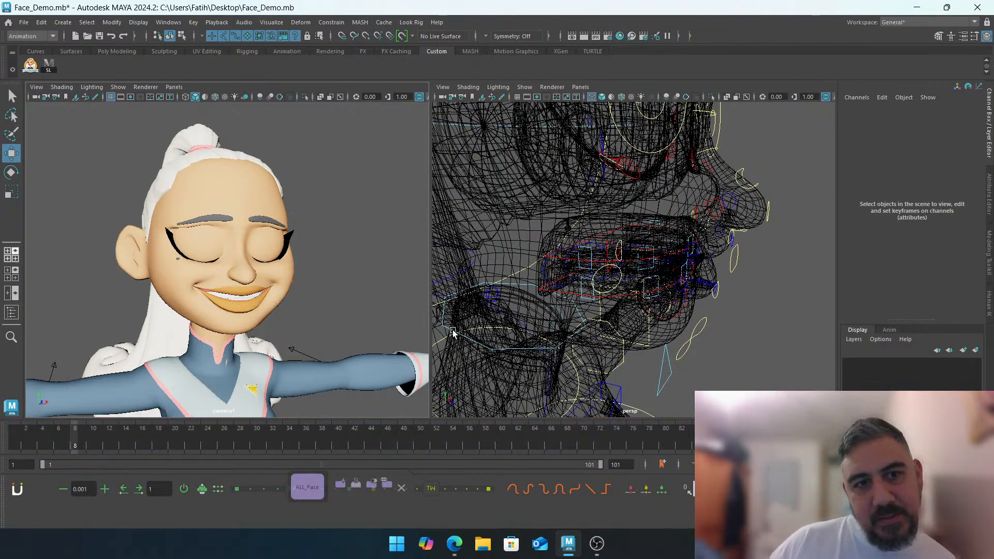
Select all face controls, compare the previous pose at frame 6 with the smile at frame 8, and clear the selection
{"action": "left_click_drag", "start_coordinate": [688, 206], "coordinate": [662, 258], "text": "alt"}
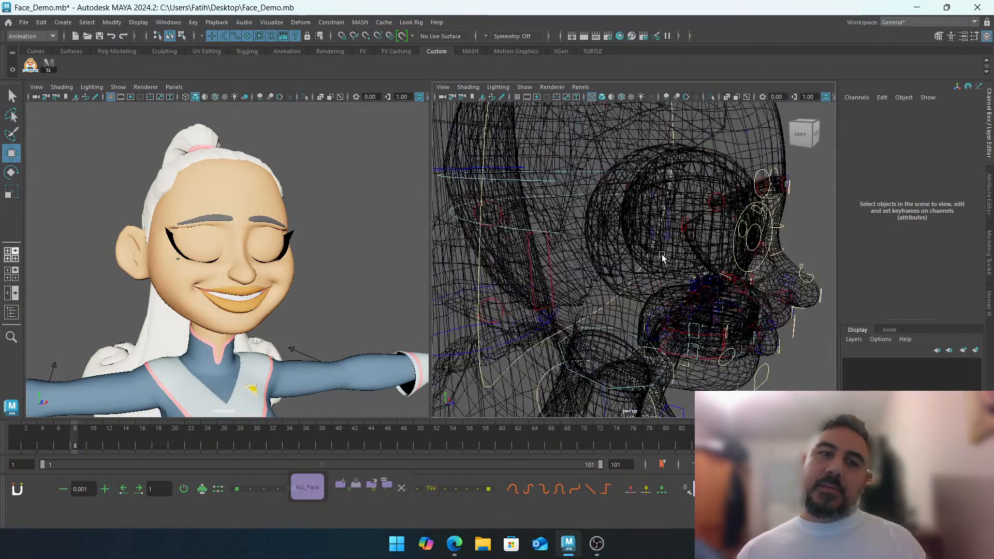
{"action": "right_click_drag", "start_coordinate": [662, 257], "coordinate": [579, 231], "text": "alt"}
{"action": "left_click_drag", "start_coordinate": [578, 231], "coordinate": [552, 271], "text": "alt"}
{"action": "right_click_drag", "start_coordinate": [552, 271], "coordinate": [570, 248], "text": "alt"}
{"action": "left_click_drag", "start_coordinate": [570, 248], "coordinate": [524, 228], "text": "alt"}
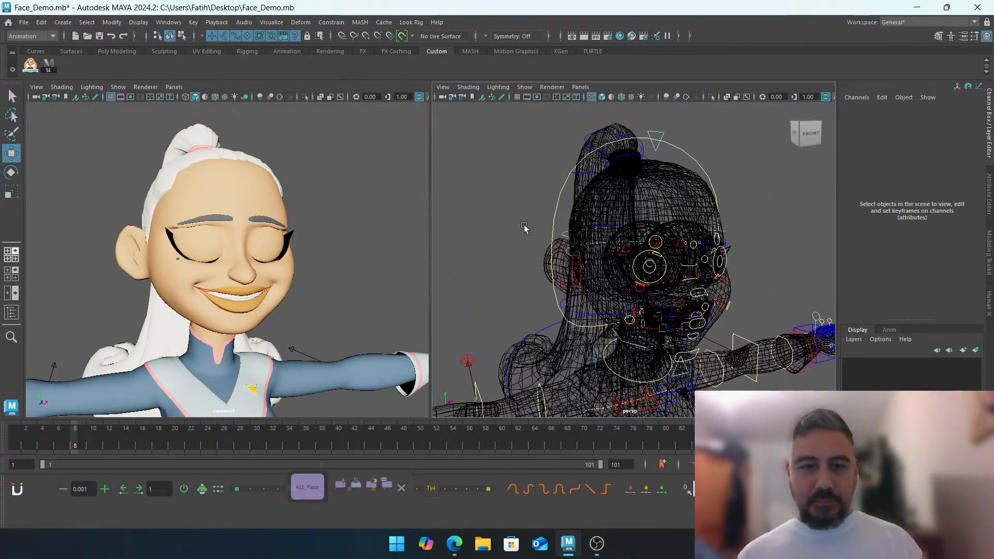
{"action": "left_click", "coordinate": [305, 486]}
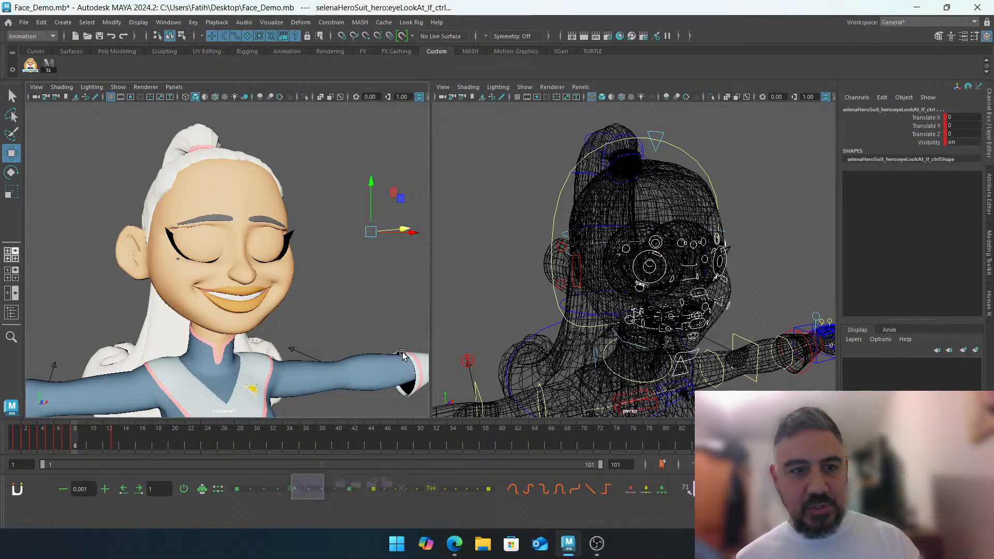
{"action": "key", "text": "alt+comma"}
{"action": "key", "text": "alt+period"}
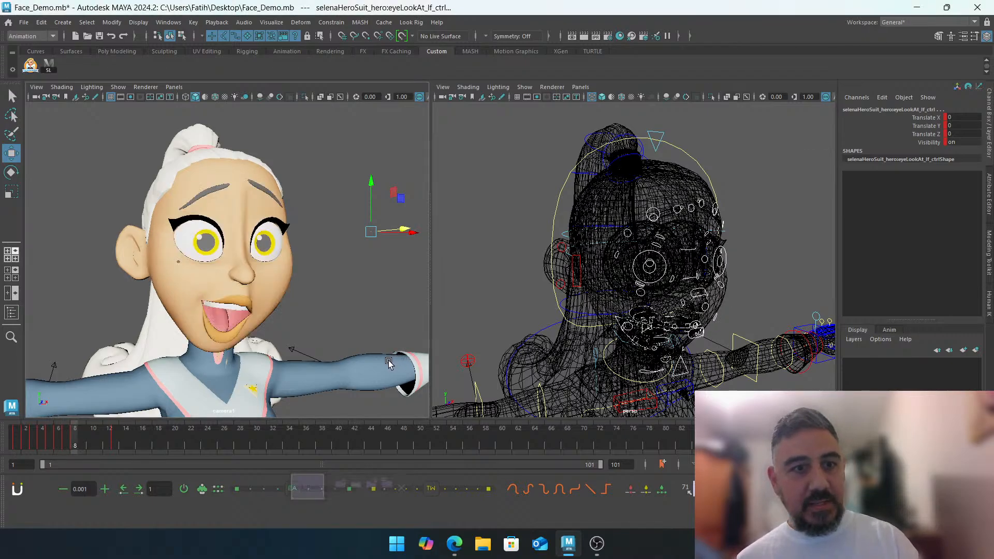
{"action": "left_click_drag", "start_coordinate": [582, 282], "coordinate": [523, 276], "text": "alt"}
{"action": "right_click_drag", "start_coordinate": [523, 276], "coordinate": [585, 225], "text": "alt"}
{"action": "left_click", "coordinate": [462, 294]}
Return to shaded display and set Translate Y of both upper eyelid controls to -0.5
{"action": "left_click_drag", "start_coordinate": [486, 287], "coordinate": [591, 274], "text": "alt"}
{"action": "mouse_move", "coordinate": [668, 270]}
{"action": "right_mouse_down", "text": "alt"}
{"action": "mouse_move", "coordinate": [563, 304]}
{"action": "mouse_move", "coordinate": [592, 291]}
{"action": "right_mouse_up", "text": "alt"}
{"action": "key", "text": "5"}
{"action": "middle_click_drag", "start_coordinate": [592, 291], "coordinate": [604, 260], "text": "alt"}
{"action": "left_click", "coordinate": [554, 337]}
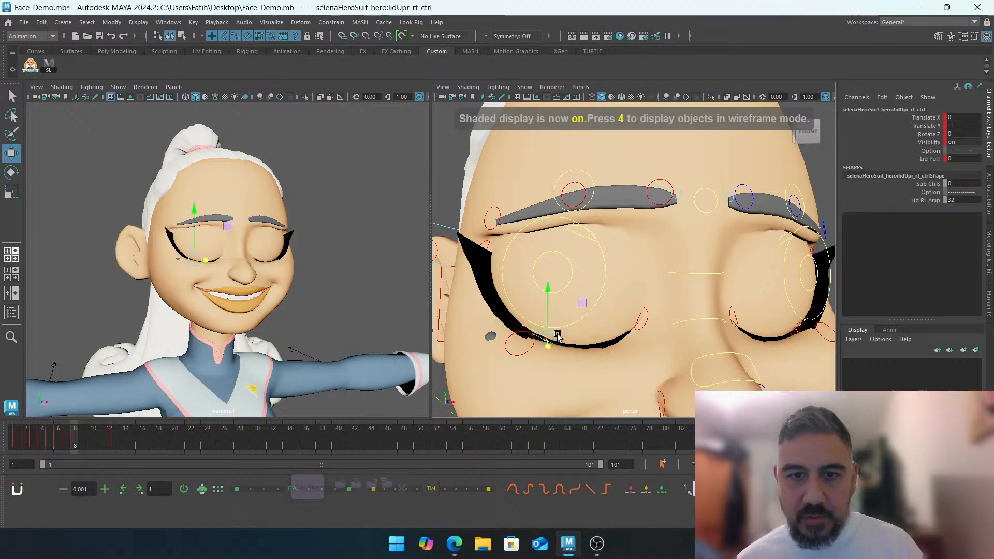
{"action": "middle_click_drag", "start_coordinate": [653, 322], "coordinate": [634, 291], "text": "alt"}
{"action": "left_click_drag", "start_coordinate": [634, 291], "coordinate": [619, 299], "text": "alt"}
{"action": "left_click", "coordinate": [737, 293]}
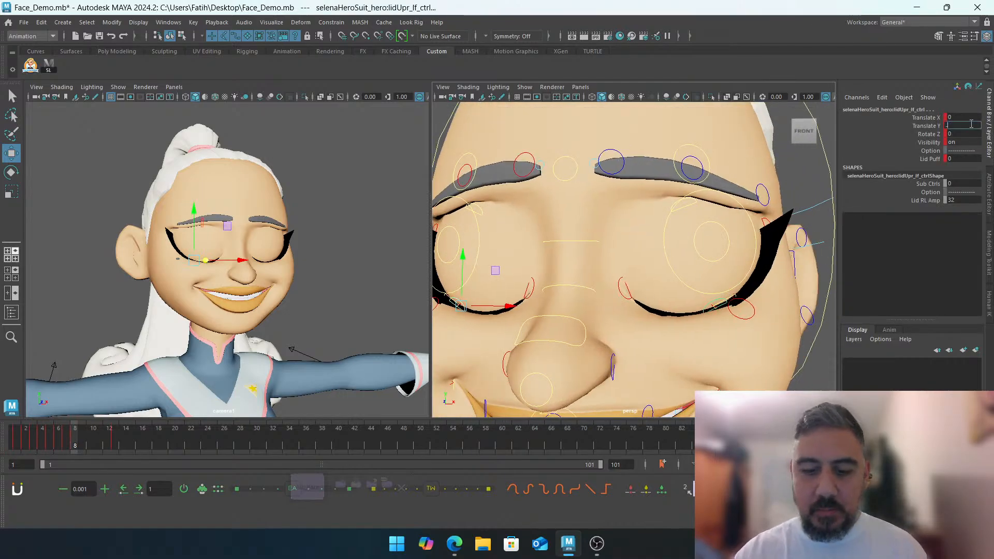
{"action": "type", "text": "-0.5"}
{"action": "key", "text": "Return"}
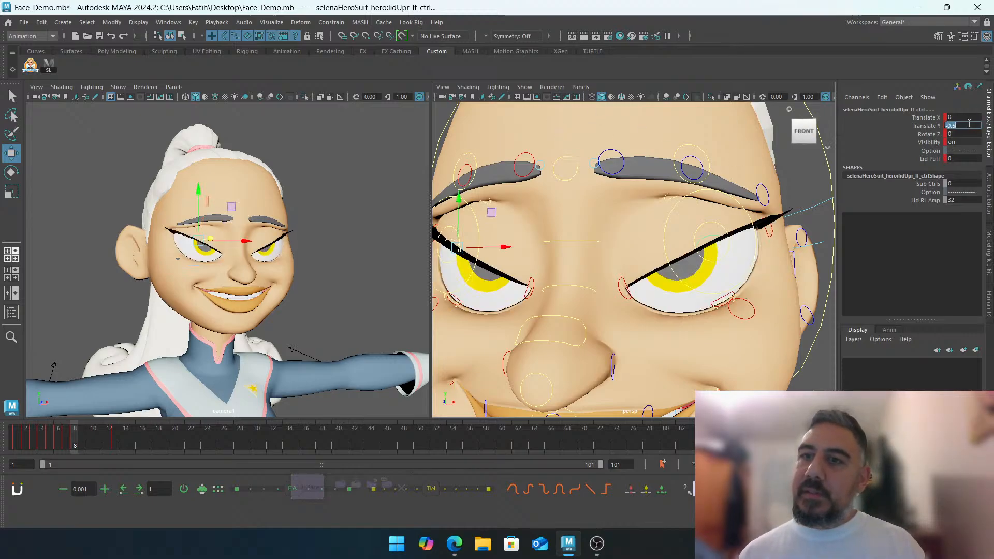
Open the eyes further by setting both upper eyelid controls' Translate Y to -0.2, and clear the selection
{"action": "type", "text": "-0.2"}
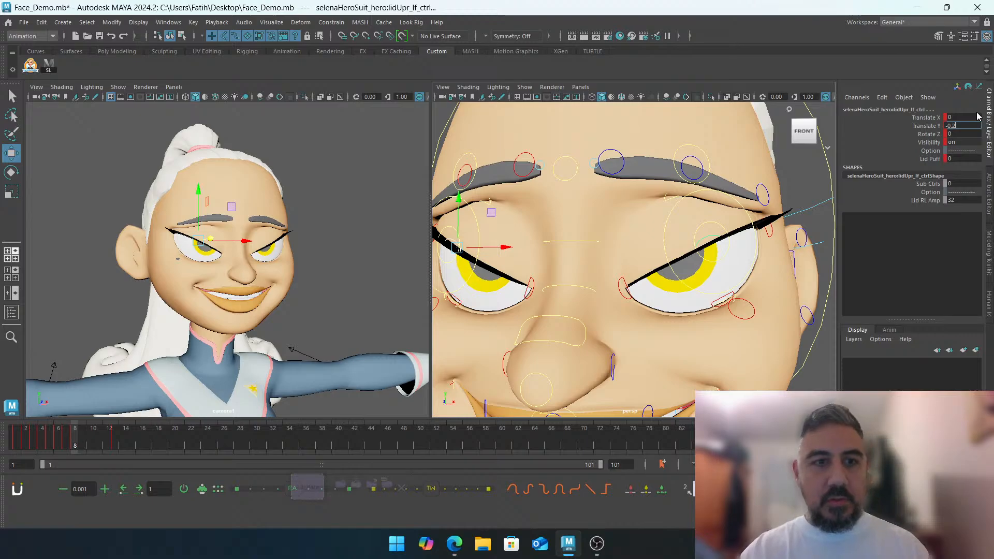
{"action": "key", "text": "Return"}
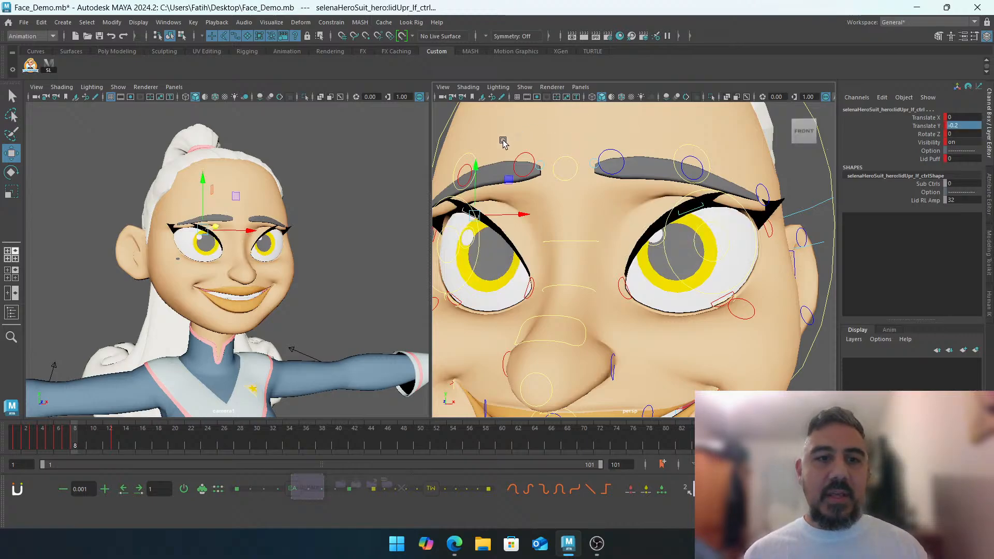
{"action": "left_click", "coordinate": [348, 184]}
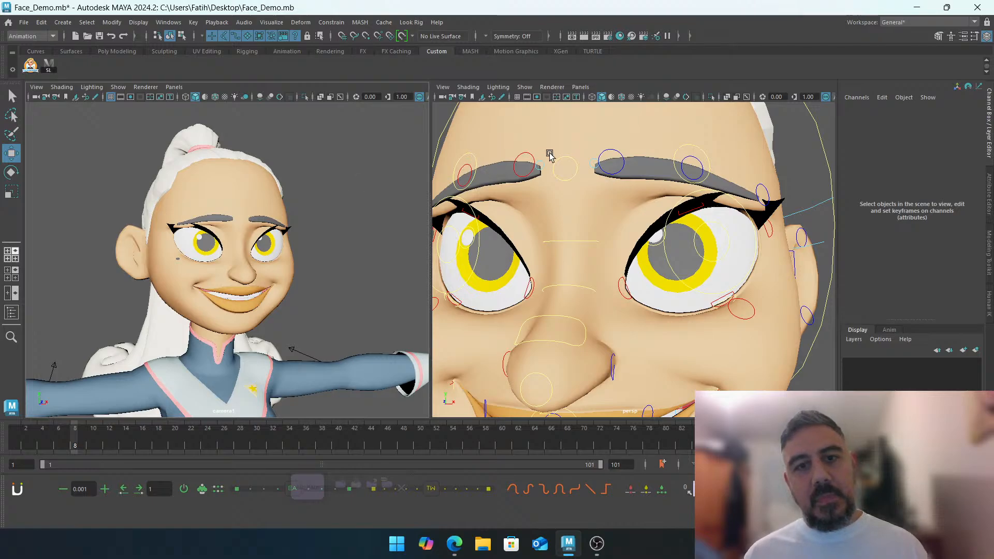
Raise both main eyebrow controls to about -0.459 in Translate Y
{"action": "middle_click_drag", "start_coordinate": [550, 155], "coordinate": [567, 182], "text": "alt"}
{"action": "left_click", "coordinate": [515, 205]}
{"action": "left_click", "coordinate": [736, 195], "text": "shift"}
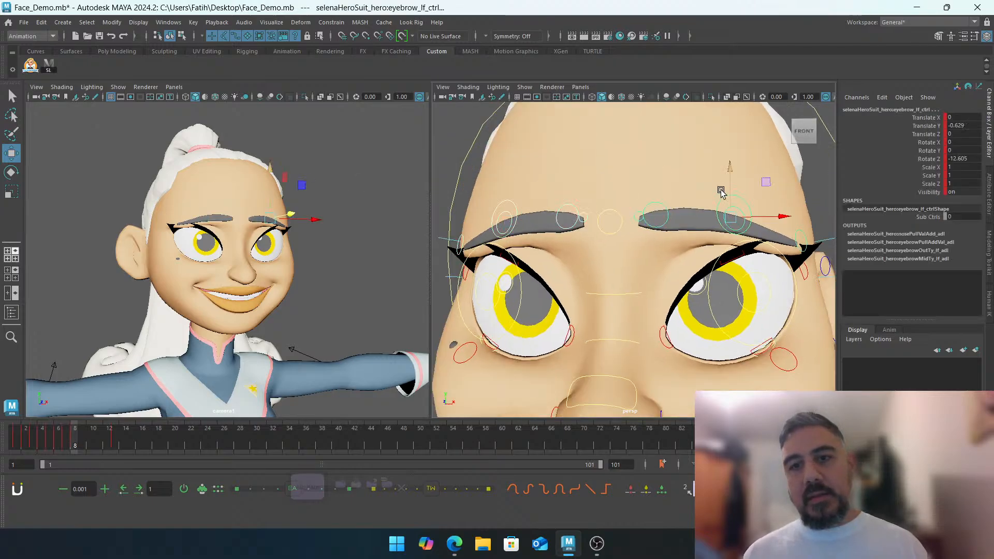
{"action": "middle_click_drag", "start_coordinate": [721, 192], "coordinate": [737, 215], "text": "alt"}
{"action": "left_click_drag", "start_coordinate": [743, 194], "coordinate": [742, 181]}
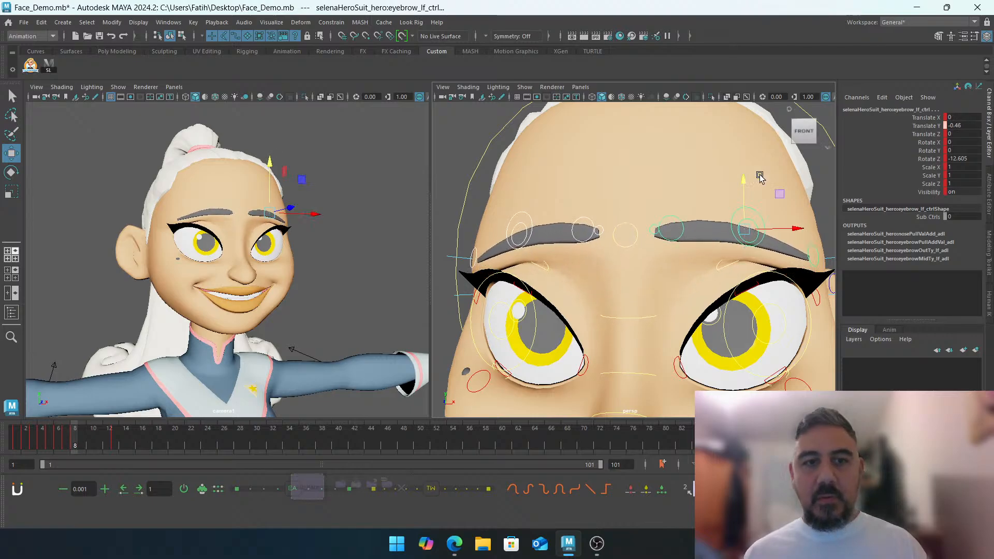
Rotate both main eyebrow controls to about -16.043 in Rotate Z and clear the selection
{"action": "left_click", "coordinate": [930, 126]}
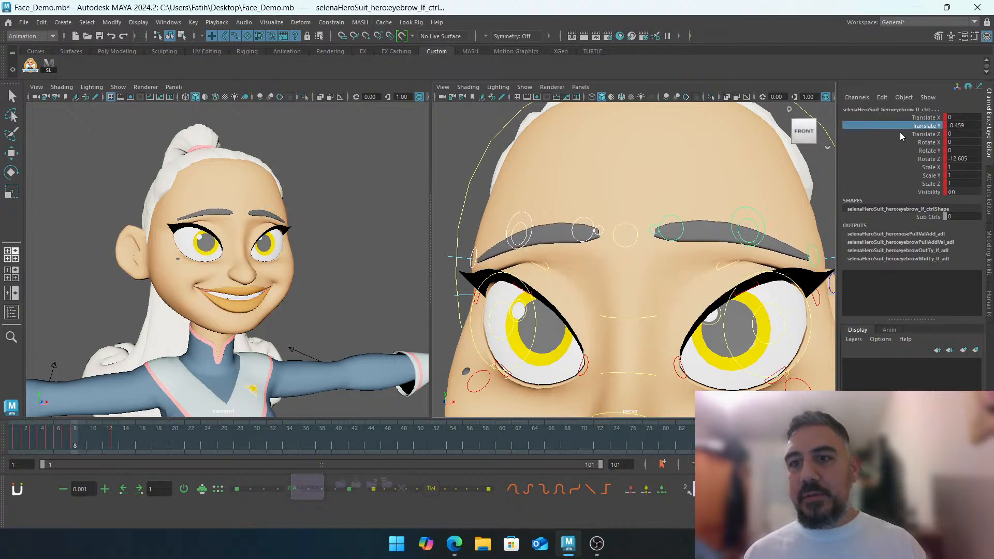
{"action": "left_click", "coordinate": [926, 159]}
{"action": "middle_click_drag", "start_coordinate": [771, 161], "coordinate": [735, 161]}
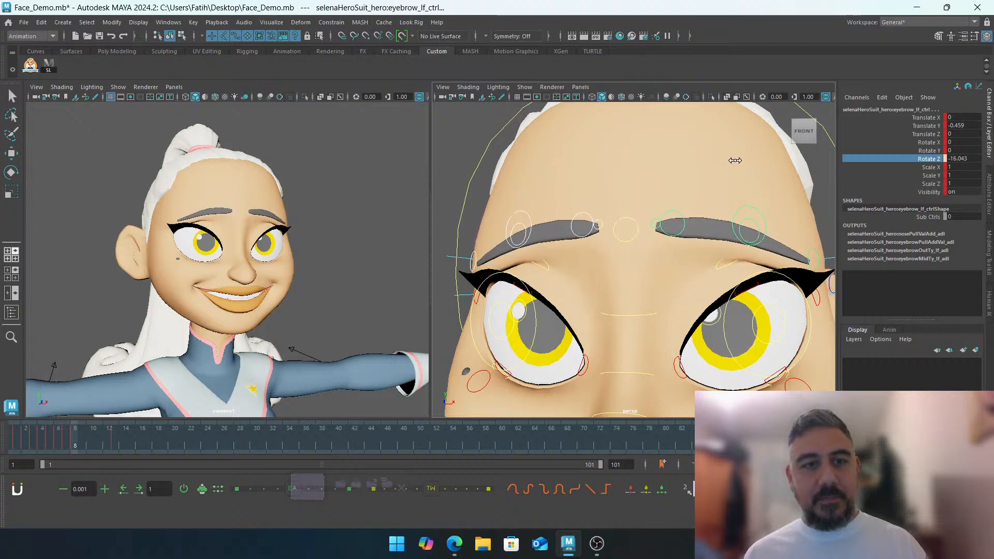
{"action": "left_click", "coordinate": [932, 135]}
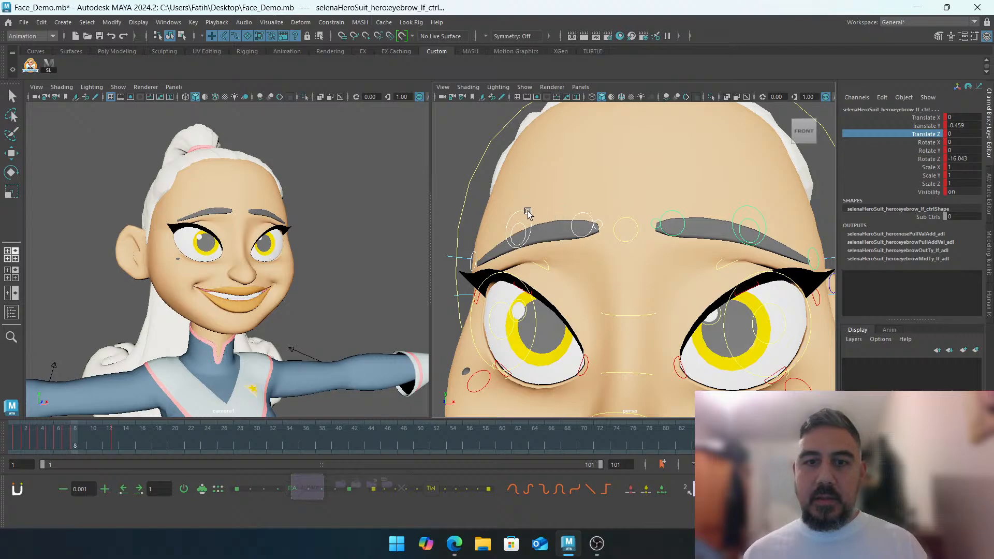
{"action": "key", "text": "w"}
{"action": "left_click", "coordinate": [360, 210]}
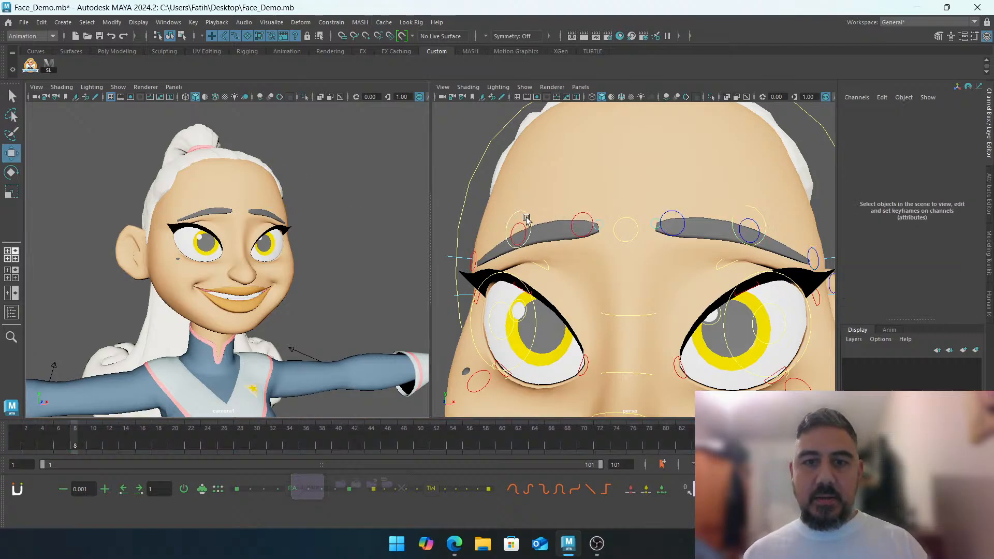
Check the right eyebrow pose at frame 7 against frame 8, and go back to frame 8
{"action": "left_click", "coordinate": [524, 213]}
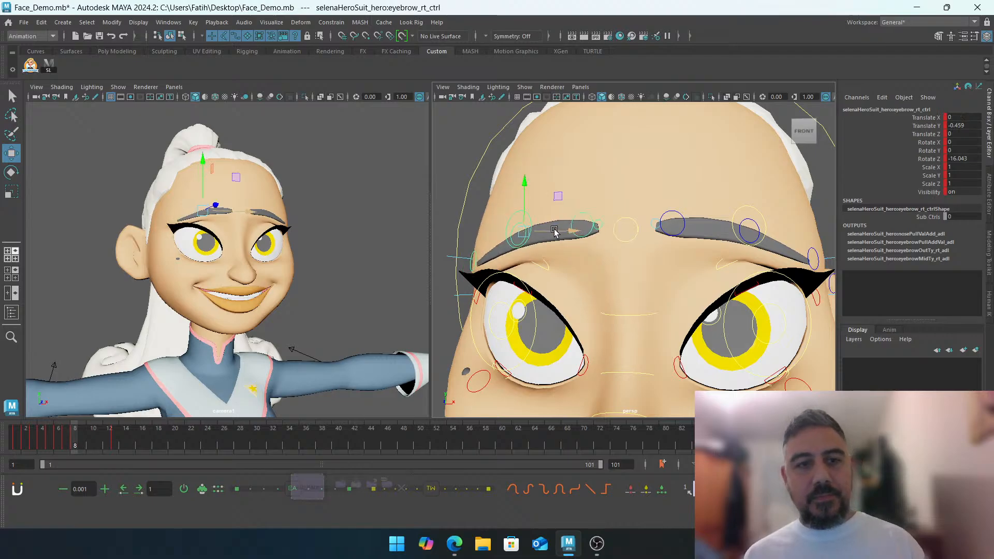
{"action": "middle_click_drag", "start_coordinate": [547, 255], "coordinate": [526, 232], "text": "alt"}
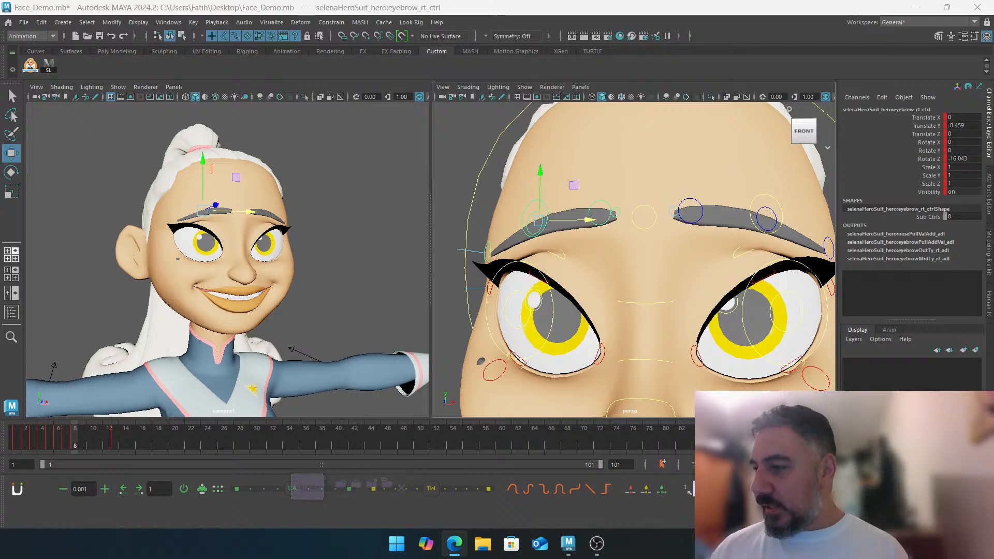
{"action": "key", "text": "alt+Tab"}
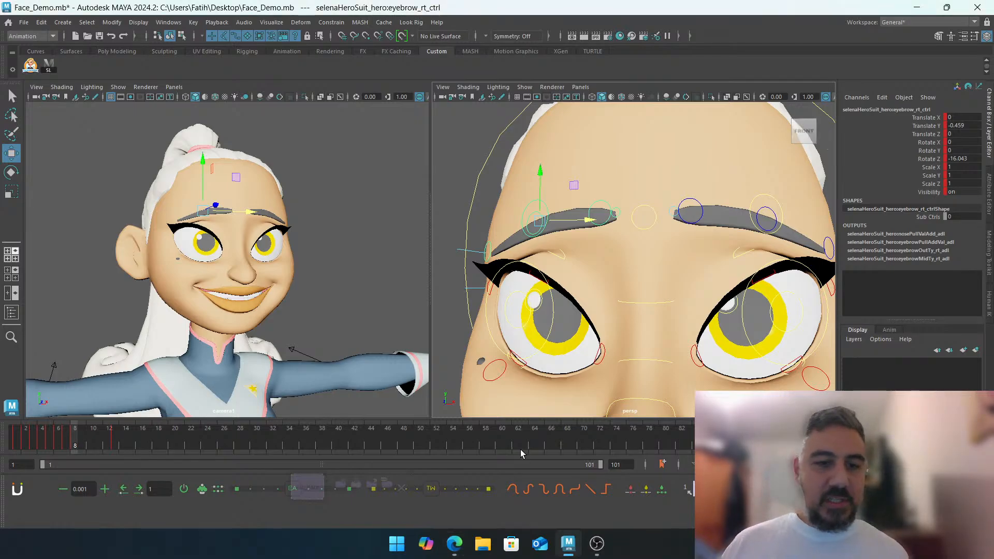
{"action": "left_click", "coordinate": [65, 444]}
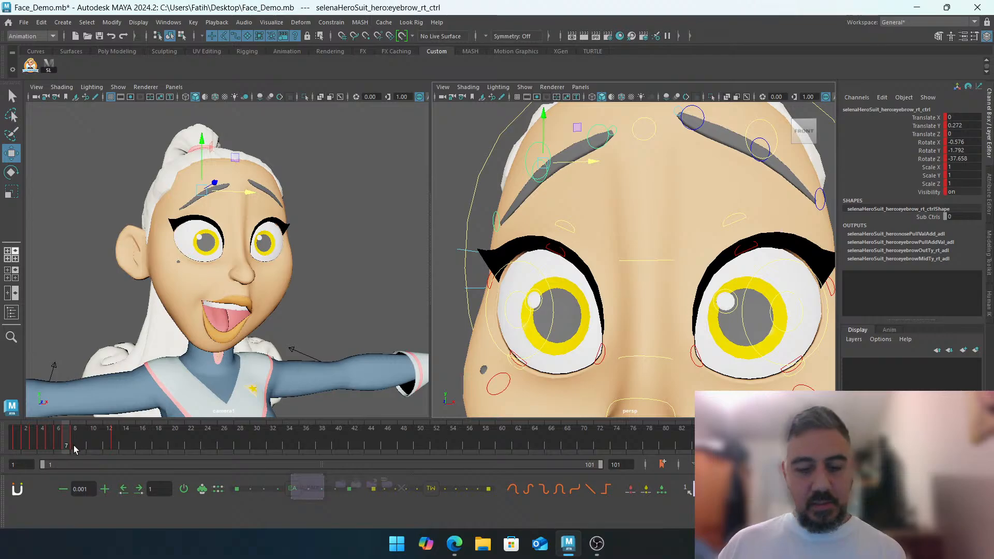
{"action": "left_click", "coordinate": [73, 448]}
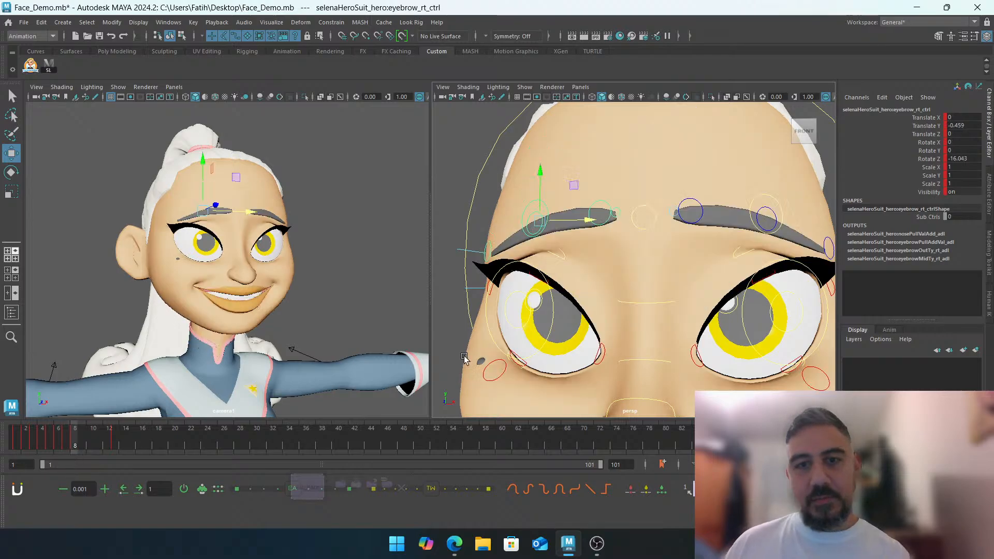
Adjust the right main eyebrow control to about 0.172 in Translate X, -0.3 in Translate Y and -20.131 in Rotate Z
{"action": "left_click_drag", "start_coordinate": [532, 220], "coordinate": [694, 207], "text": "alt"}
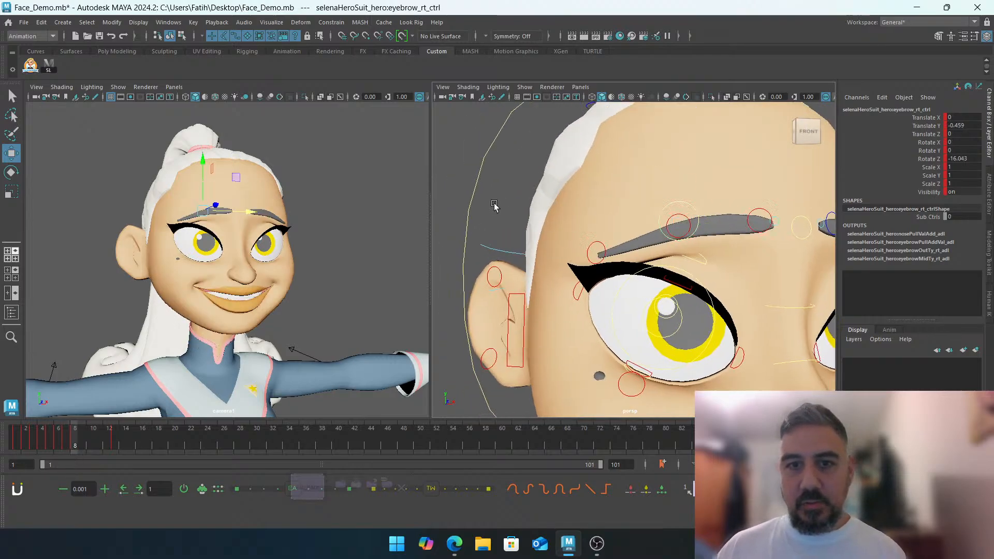
{"action": "left_click", "coordinate": [694, 207]}
{"action": "left_click", "coordinate": [693, 207]}
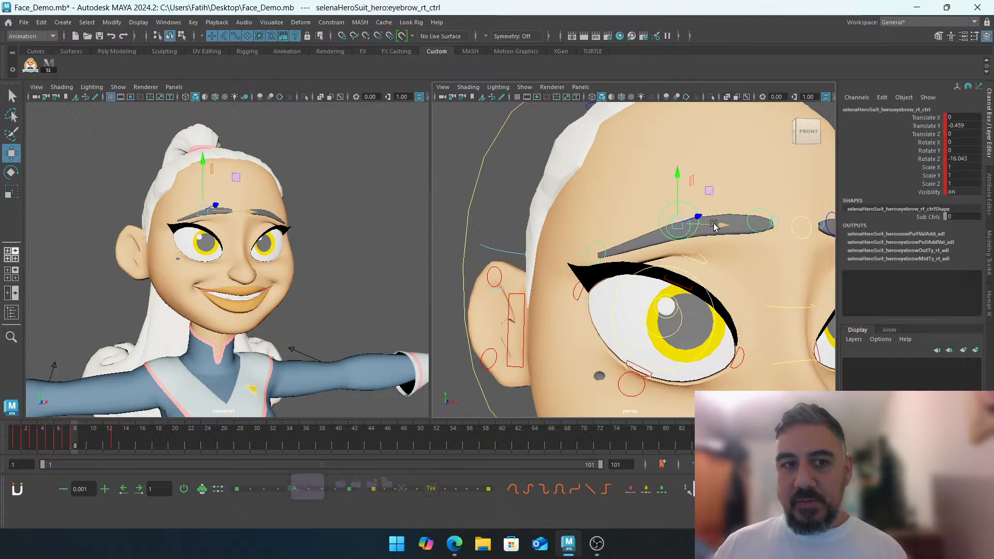
{"action": "middle_click_drag", "start_coordinate": [713, 225], "coordinate": [702, 225]}
{"action": "left_click_drag", "start_coordinate": [658, 182], "coordinate": [657, 170]}
{"action": "key", "text": "e"}
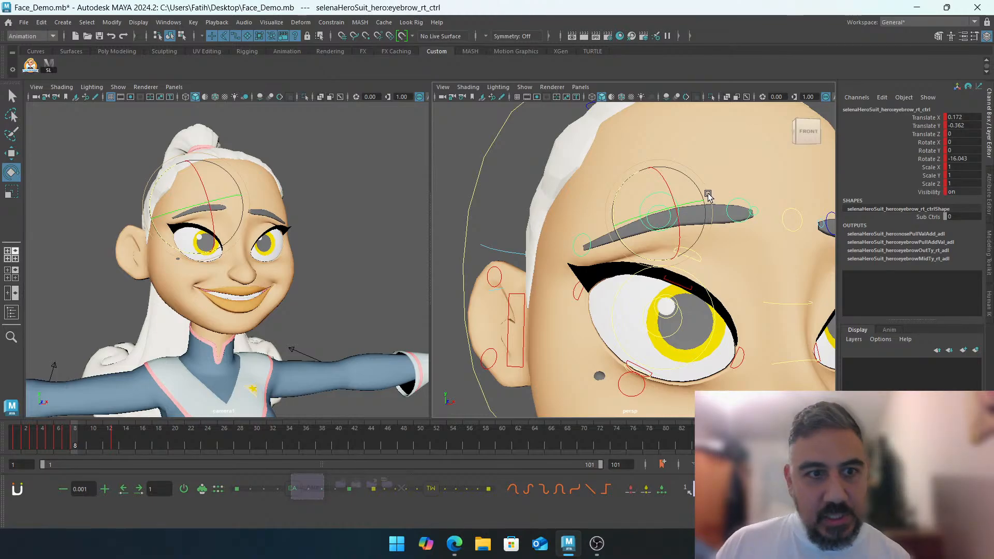
{"action": "left_click_drag", "start_coordinate": [707, 195], "coordinate": [703, 193]}
{"action": "key", "text": "w"}
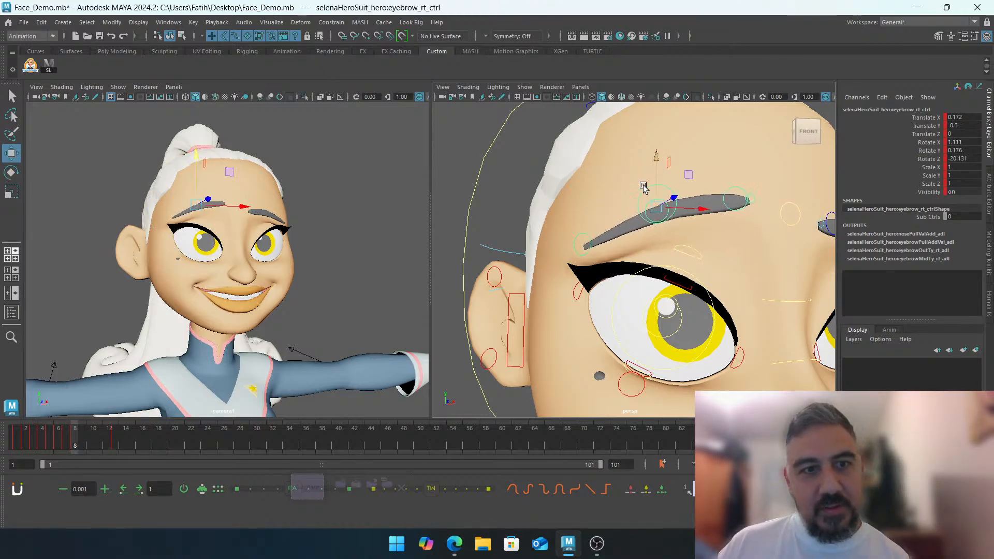
{"action": "left_click", "coordinate": [493, 208]}
Raise the left main eyebrow control to about -0.367 in Translate Y
{"action": "left_click_drag", "start_coordinate": [493, 208], "coordinate": [605, 235], "text": "alt"}
{"action": "middle_click_drag", "start_coordinate": [605, 234], "coordinate": [622, 243], "text": "alt"}
{"action": "left_click", "coordinate": [594, 225]}
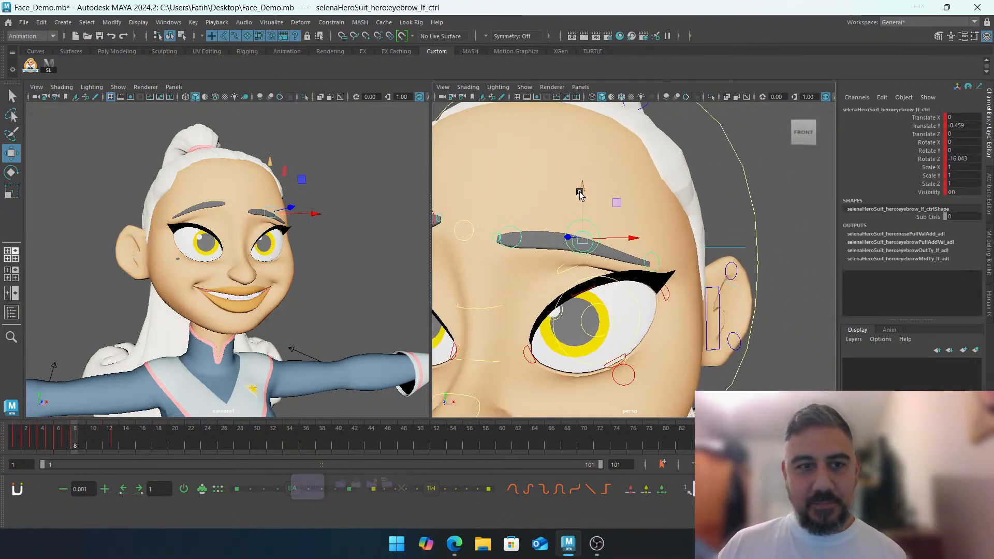
{"action": "left_click_drag", "start_coordinate": [581, 191], "coordinate": [581, 182]}
Open the eyes fully by setting both upper eyelid controls' Translate Y to 0, and clear the selection
{"action": "scroll", "coordinate": [564, 228], "scroll_direction": "down", "scroll_amount": 3}
{"action": "middle_click_drag", "start_coordinate": [565, 229], "coordinate": [613, 216], "text": "alt"}
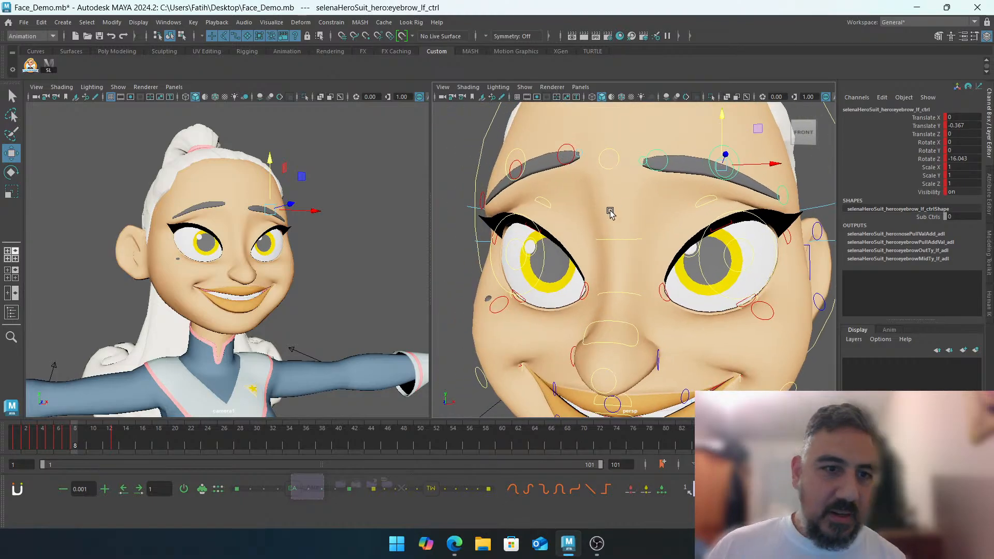
{"action": "mouse_move", "coordinate": [610, 214]}
{"action": "left_mouse_down", "text": "alt"}
{"action": "mouse_move", "coordinate": [621, 224]}
{"action": "mouse_move", "coordinate": [595, 210]}
{"action": "left_mouse_up", "text": "alt"}
{"action": "middle_click_drag", "start_coordinate": [595, 210], "coordinate": [621, 217], "text": "alt"}
{"action": "left_click", "coordinate": [625, 237]}
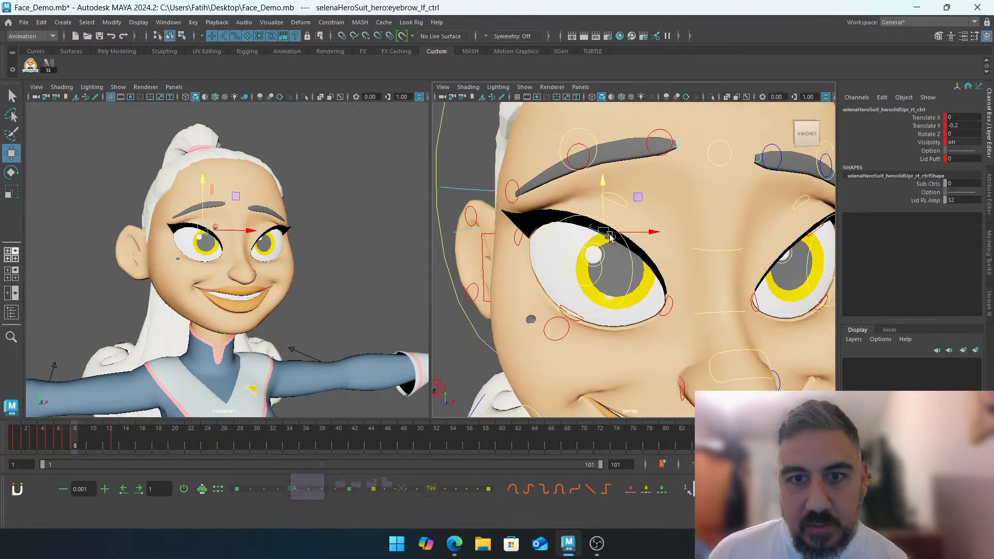
{"action": "left_click_drag", "start_coordinate": [625, 237], "coordinate": [655, 230], "text": "alt"}
{"action": "left_click_drag", "start_coordinate": [713, 241], "coordinate": [662, 208], "text": "alt"}
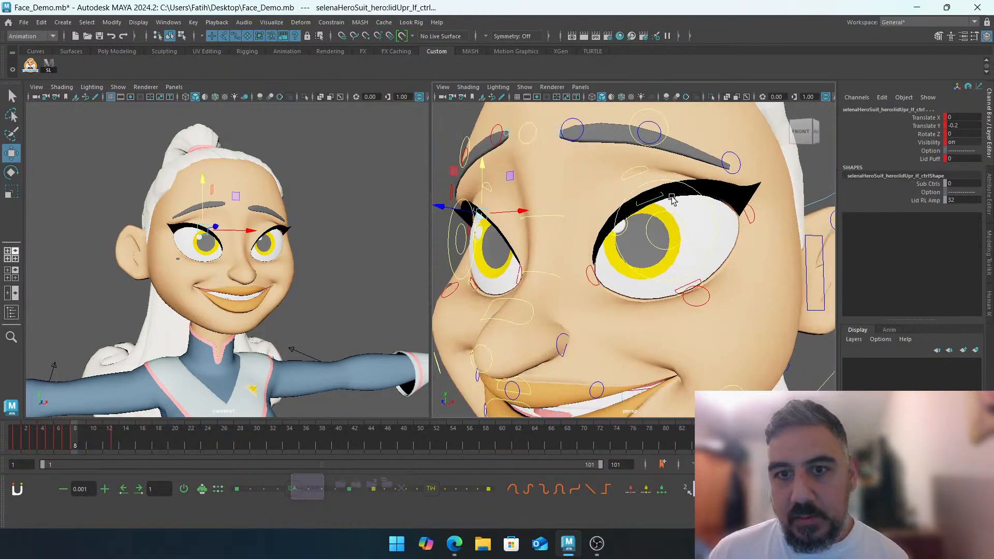
{"action": "middle_click_drag", "start_coordinate": [671, 198], "coordinate": [694, 223], "text": "alt"}
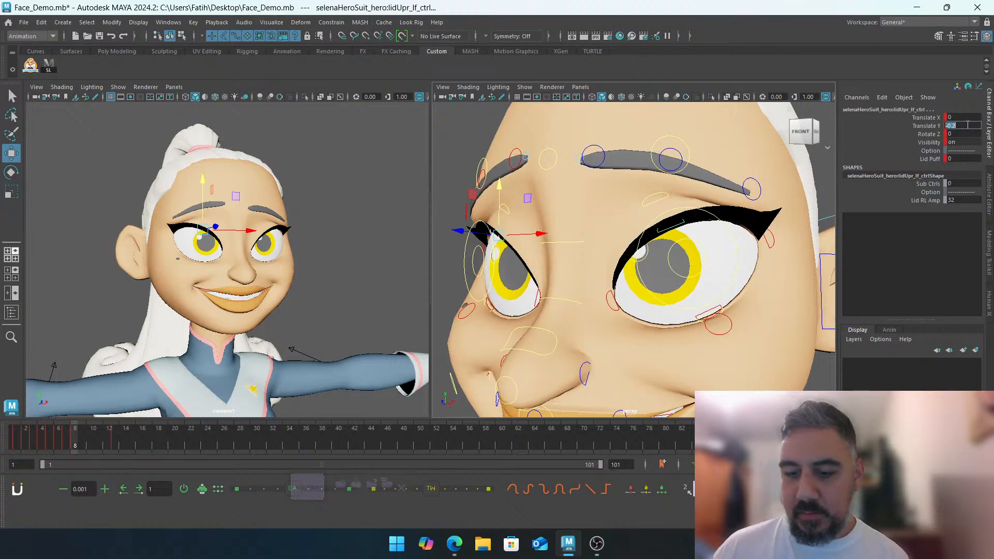
{"action": "type", "text": "0"}
{"action": "key", "text": "Return"}
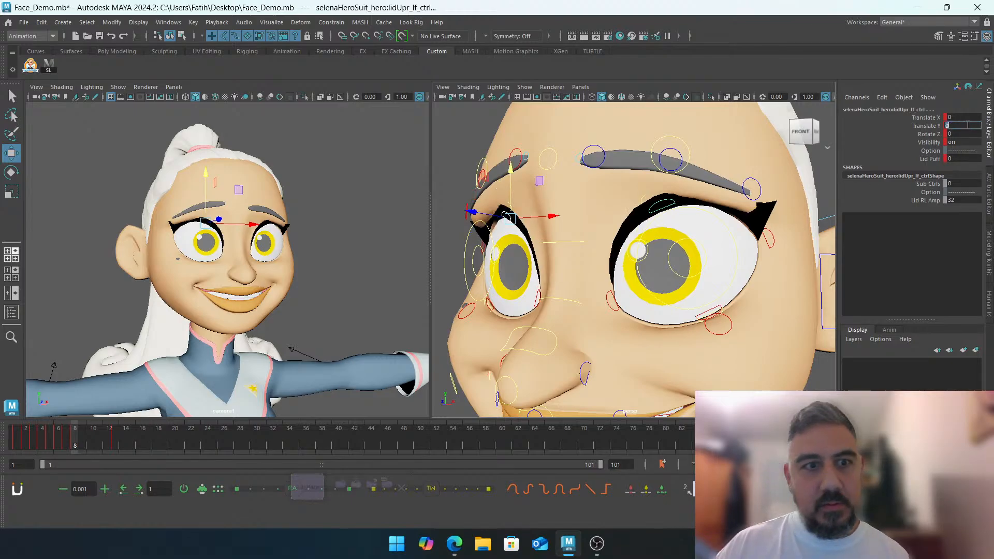
{"action": "left_click", "coordinate": [902, 127]}
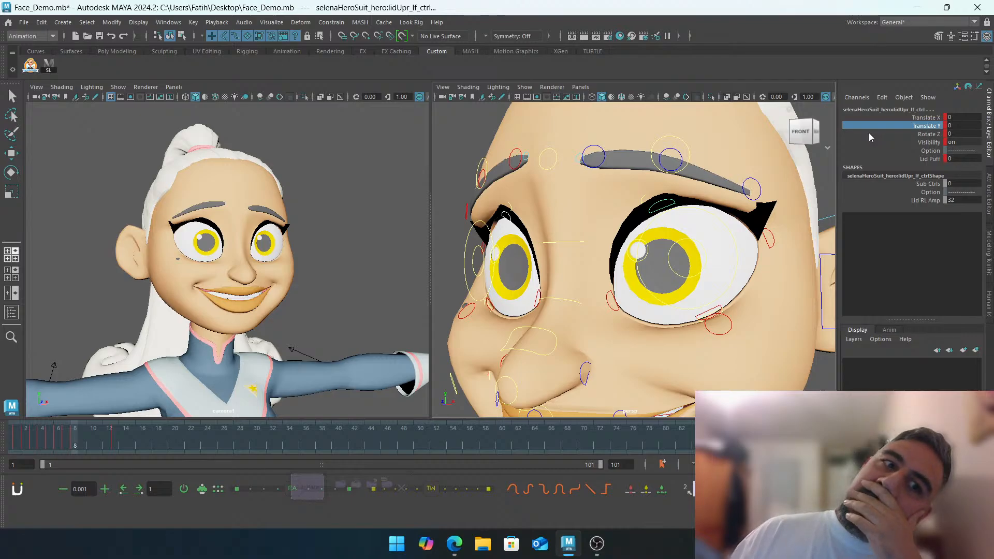
{"action": "left_click", "coordinate": [447, 186]}
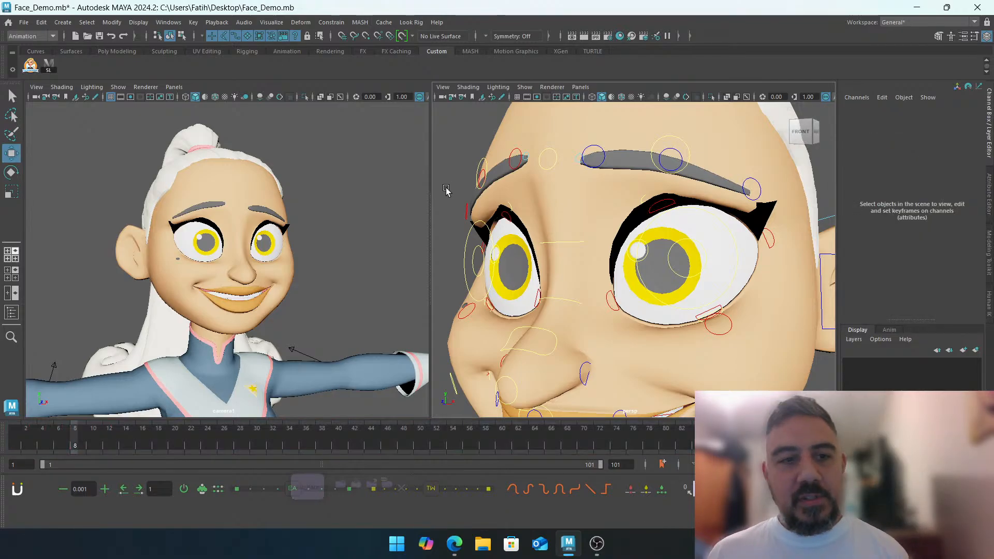
{"action": "middle_click_drag", "start_coordinate": [480, 223], "coordinate": [557, 193], "text": "alt"}
{"action": "left_click_drag", "start_coordinate": [570, 197], "coordinate": [720, 220], "text": "alt"}
{"action": "left_click", "coordinate": [589, 244]}
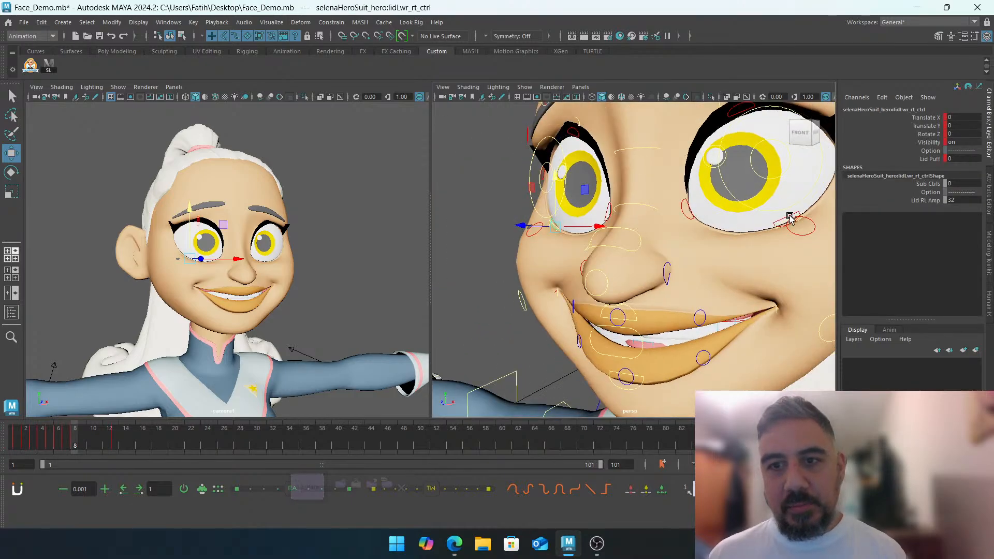
{"action": "left_click", "coordinate": [798, 226]}
{"action": "left_click", "coordinate": [510, 231]}
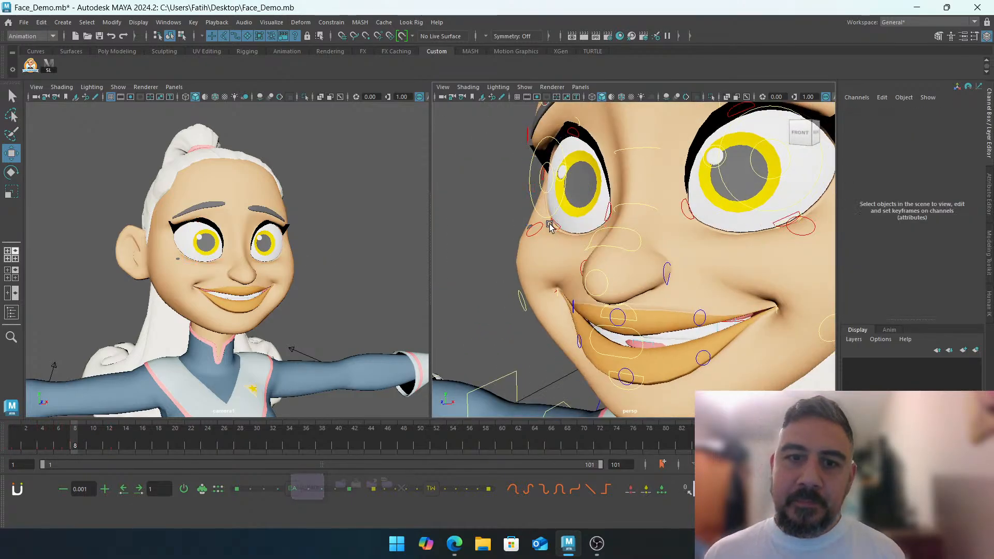
{"action": "left_click", "coordinate": [562, 227]}
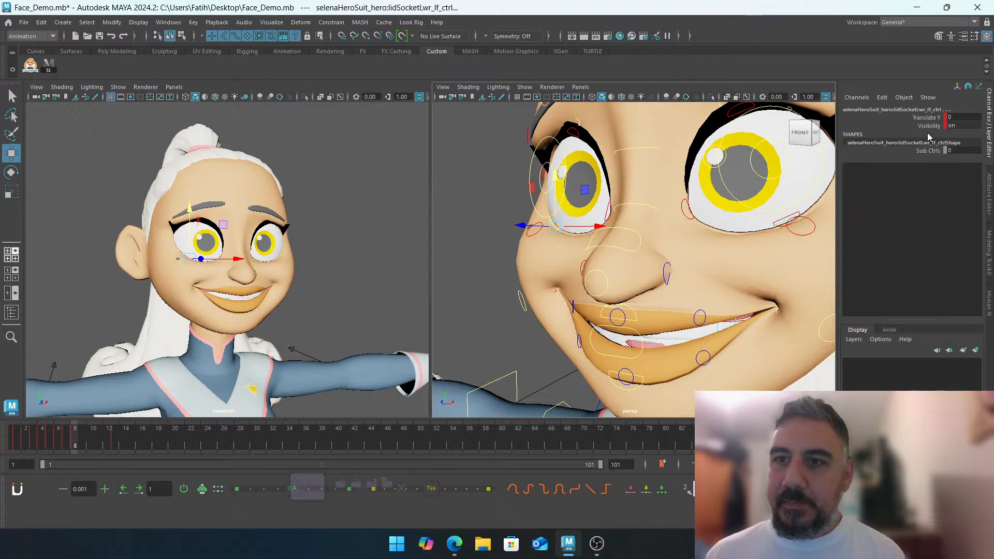
{"action": "left_click_drag", "start_coordinate": [638, 223], "coordinate": [679, 229], "text": "alt"}
{"action": "left_click", "coordinate": [473, 271]}
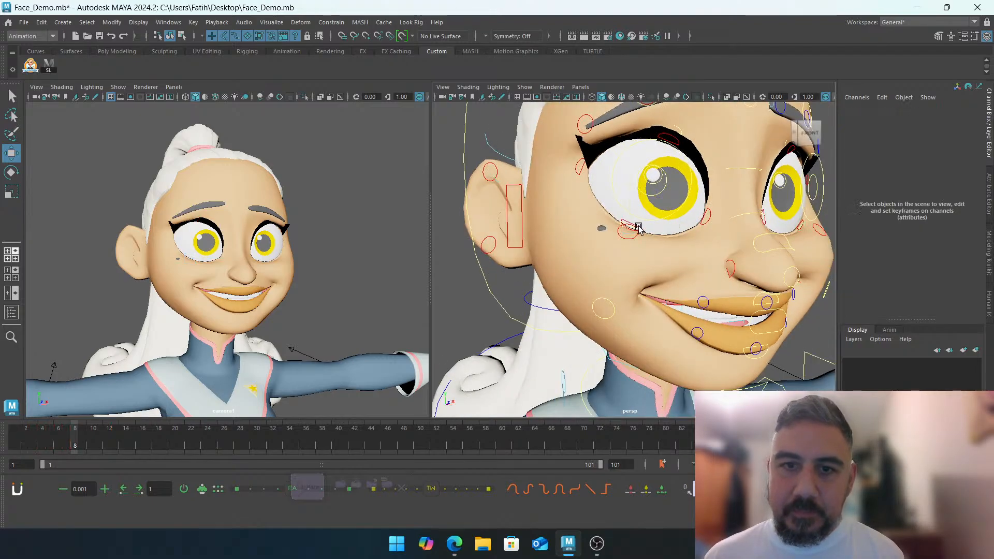
Raise both lower eyelid controls by setting their Translate Y to 0.2, and clear the selection
{"action": "left_click", "coordinate": [642, 226]}
{"action": "left_click_drag", "start_coordinate": [616, 208], "coordinate": [640, 212], "text": "alt"}
{"action": "scroll", "coordinate": [640, 212], "scroll_direction": "up", "scroll_amount": 5}
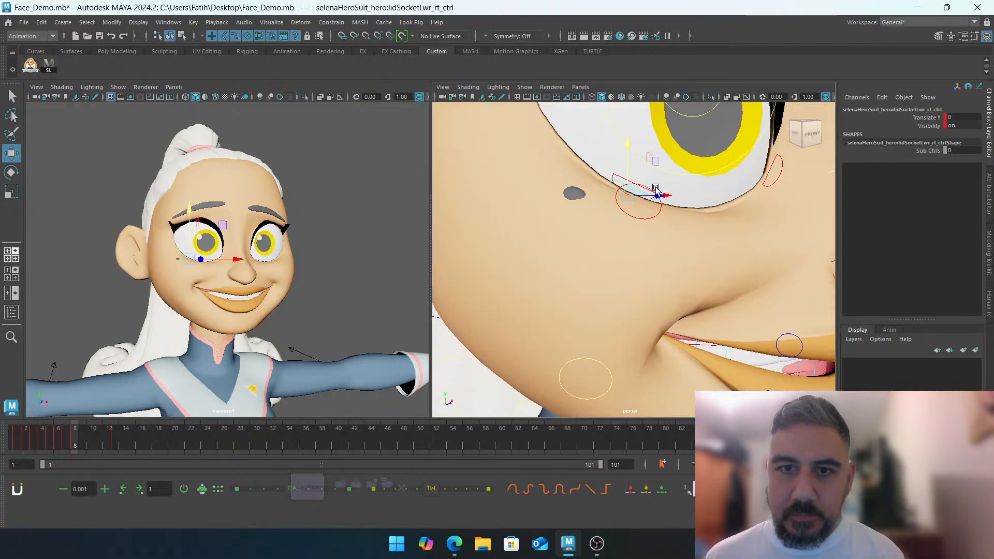
{"action": "left_click", "coordinate": [618, 176]}
{"action": "middle_click_drag", "start_coordinate": [761, 185], "coordinate": [717, 191], "text": "alt"}
{"action": "left_click_drag", "start_coordinate": [716, 191], "coordinate": [672, 191], "text": "alt"}
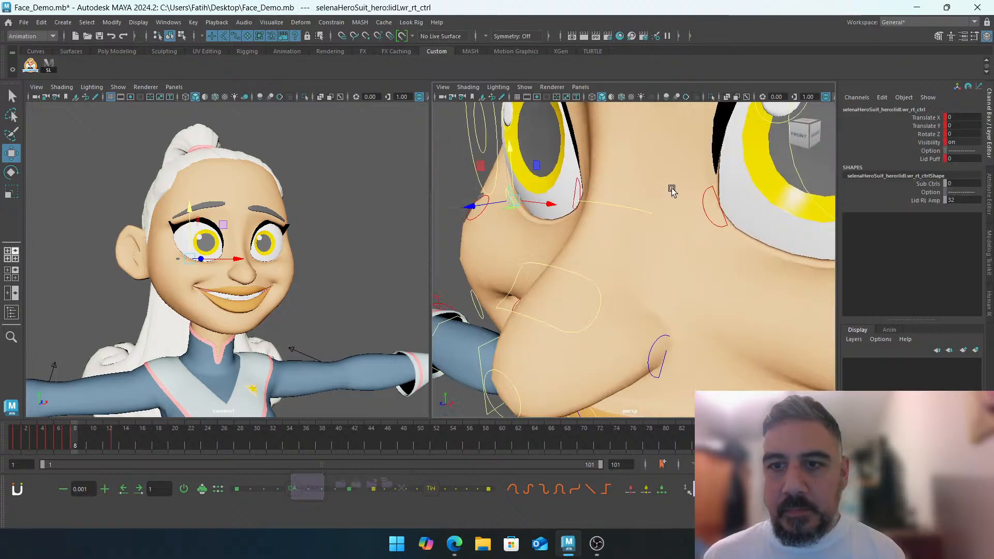
{"action": "middle_click_drag", "start_coordinate": [673, 191], "coordinate": [629, 187], "text": "alt"}
{"action": "left_click", "coordinate": [756, 236]}
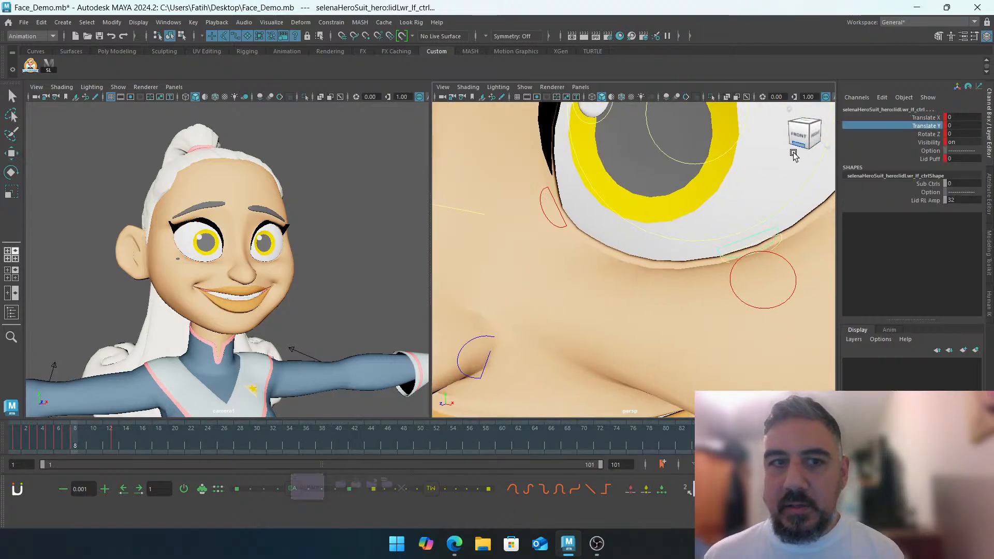
{"action": "middle_click_drag", "start_coordinate": [748, 176], "coordinate": [746, 186]}
{"action": "left_click", "coordinate": [971, 125]}
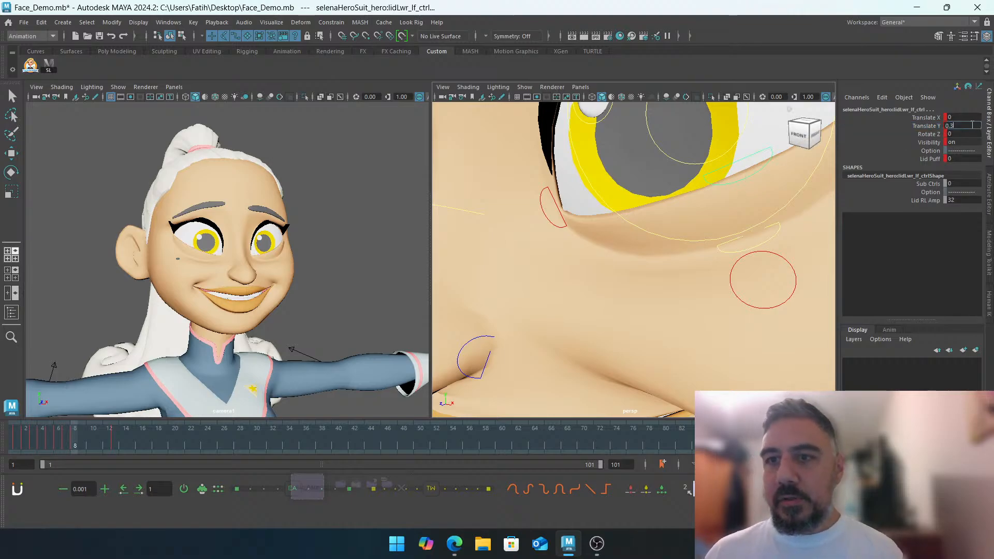
{"action": "key", "text": "Return"}
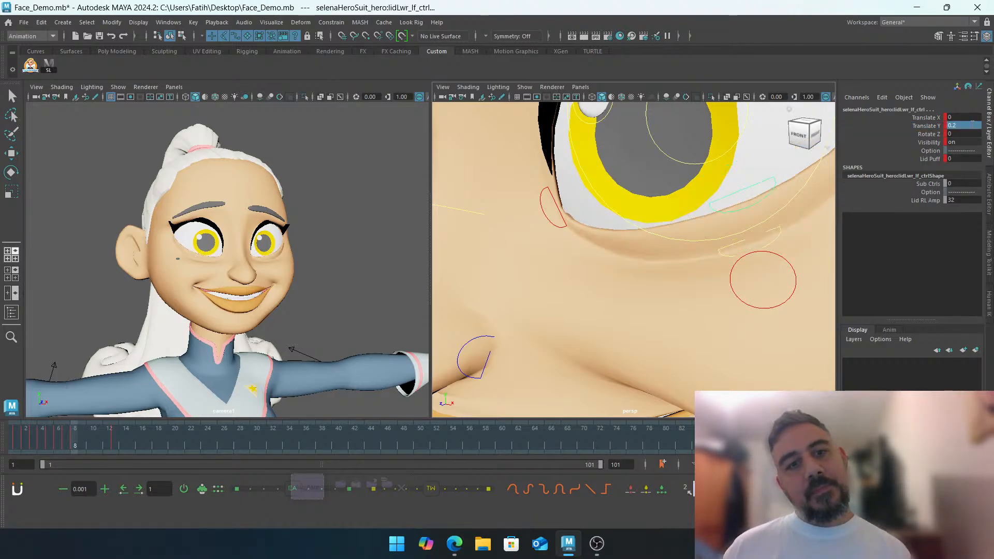
{"action": "left_click", "coordinate": [333, 180]}
{"action": "key", "text": "w"}
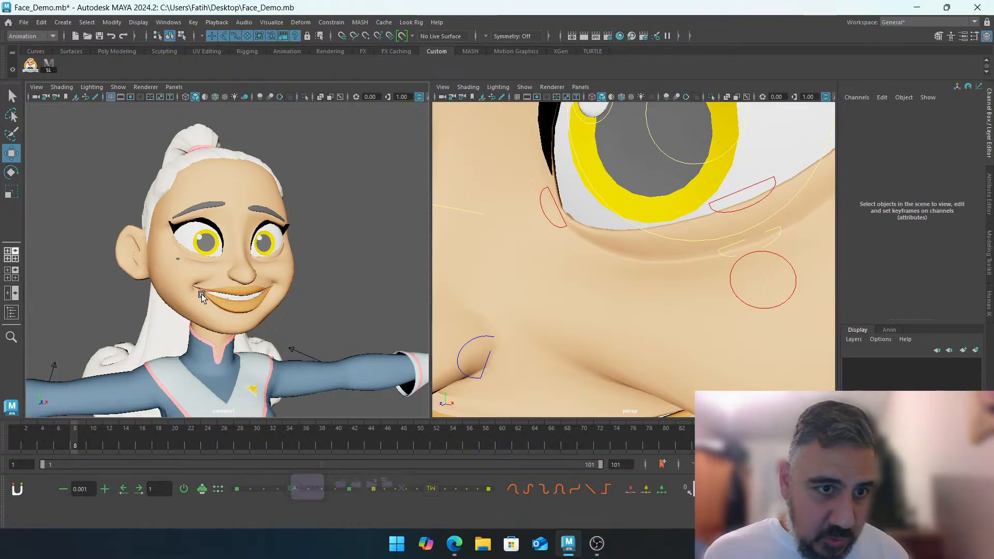
Raise the right mouth corner control in wireframe display and return to shaded display
{"action": "scroll", "coordinate": [499, 233], "scroll_direction": "down", "scroll_amount": 4}
{"action": "middle_click_drag", "start_coordinate": [499, 233], "coordinate": [482, 122], "text": "alt"}
{"action": "left_click_drag", "start_coordinate": [503, 224], "coordinate": [552, 242], "text": "alt"}
{"action": "key", "text": "4"}
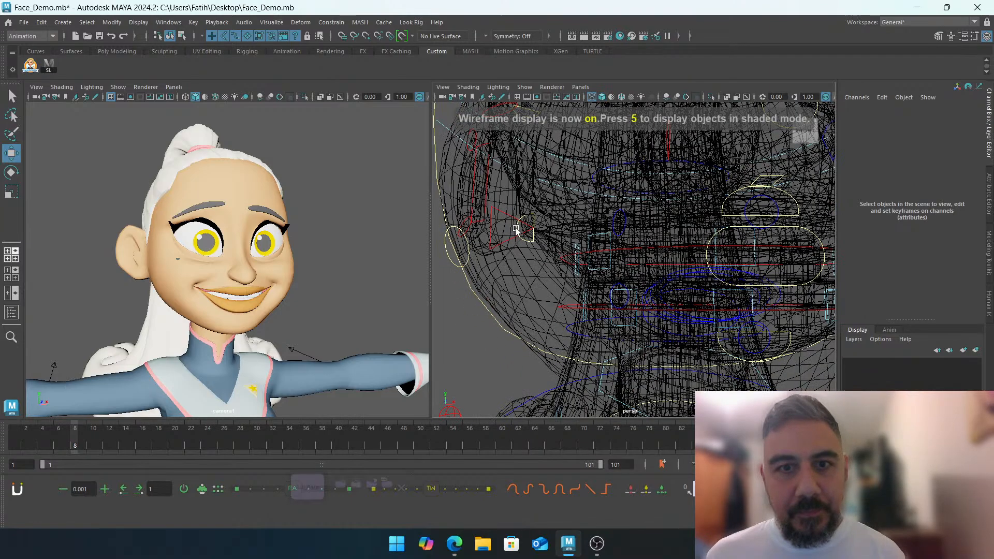
{"action": "left_click", "coordinate": [505, 209]}
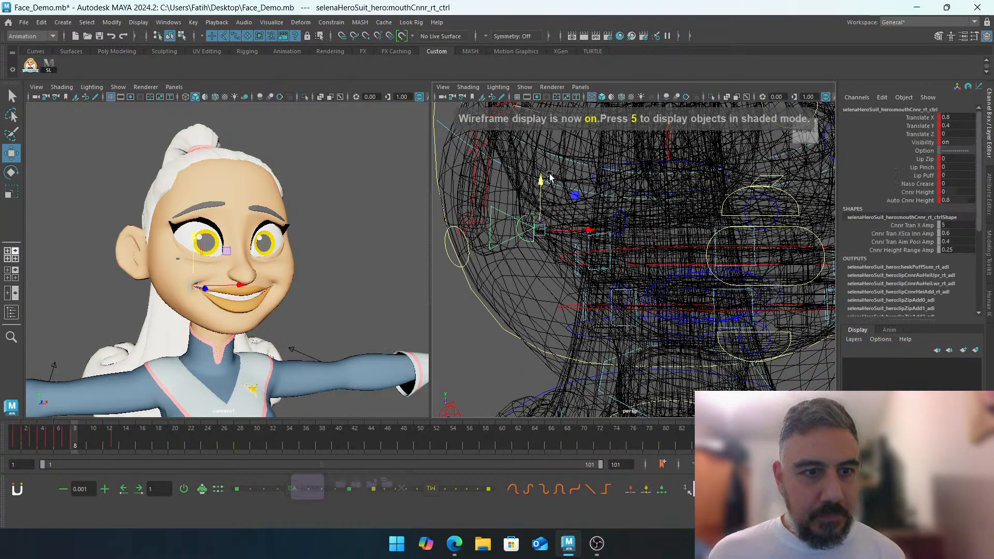
{"action": "left_click", "coordinate": [550, 176]}
{"action": "left_click", "coordinate": [527, 214]}
{"action": "left_click_drag", "start_coordinate": [542, 184], "coordinate": [556, 164]}
{"action": "key", "text": "5"}
Shift the right lower-lip control to about 0.137 in Translate X and -0.061 in Translate Y, and the right upper-lip control to -0.096 in Translate Y
{"action": "left_click", "coordinate": [626, 273]}
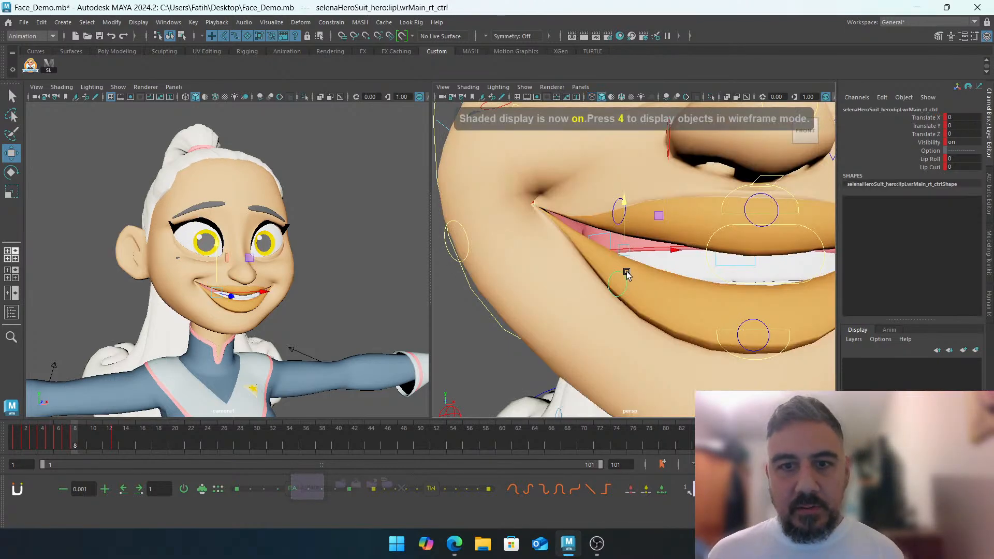
{"action": "left_click", "coordinate": [621, 206]}
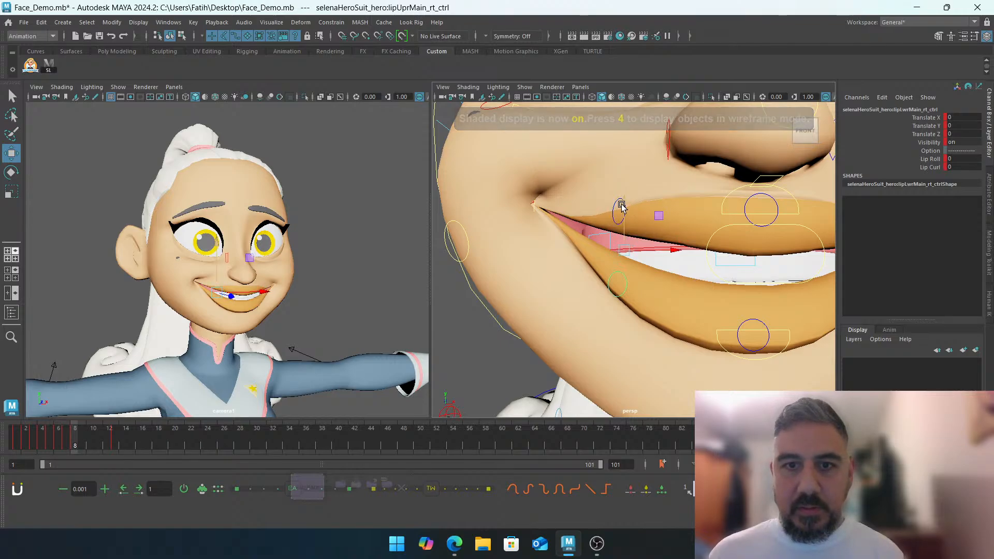
{"action": "left_click_drag", "start_coordinate": [621, 204], "coordinate": [622, 211]}
{"action": "left_click_drag", "start_coordinate": [672, 255], "coordinate": [654, 254]}
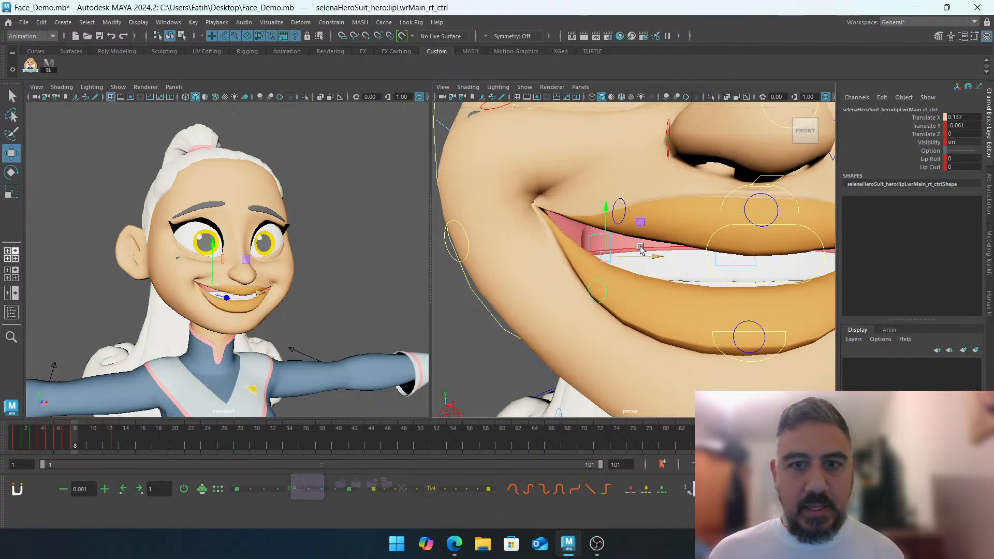
{"action": "left_click", "coordinate": [625, 204]}
{"action": "left_click_drag", "start_coordinate": [628, 195], "coordinate": [627, 208]}
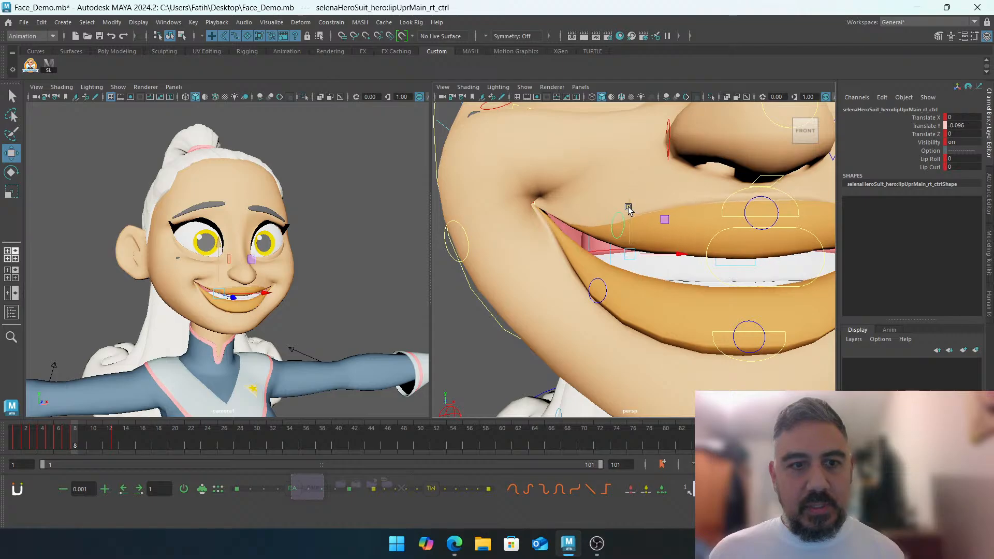
Try closing the gap at the right lip corner with the mouth corner's Lip Zip at 2.2, then by lowering the right upper-lip control
{"action": "key", "text": "4"}
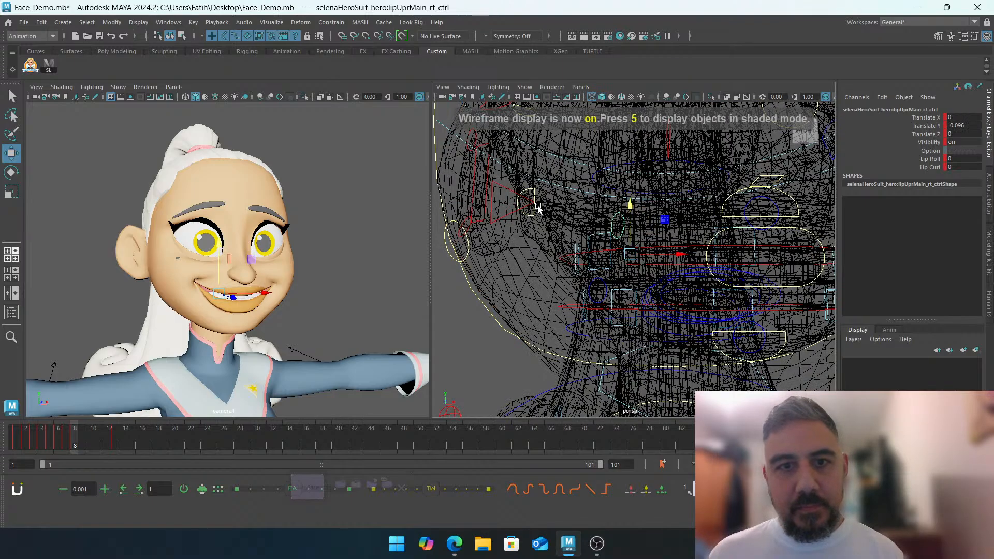
{"action": "left_click", "coordinate": [536, 209]}
{"action": "left_click", "coordinate": [509, 216]}
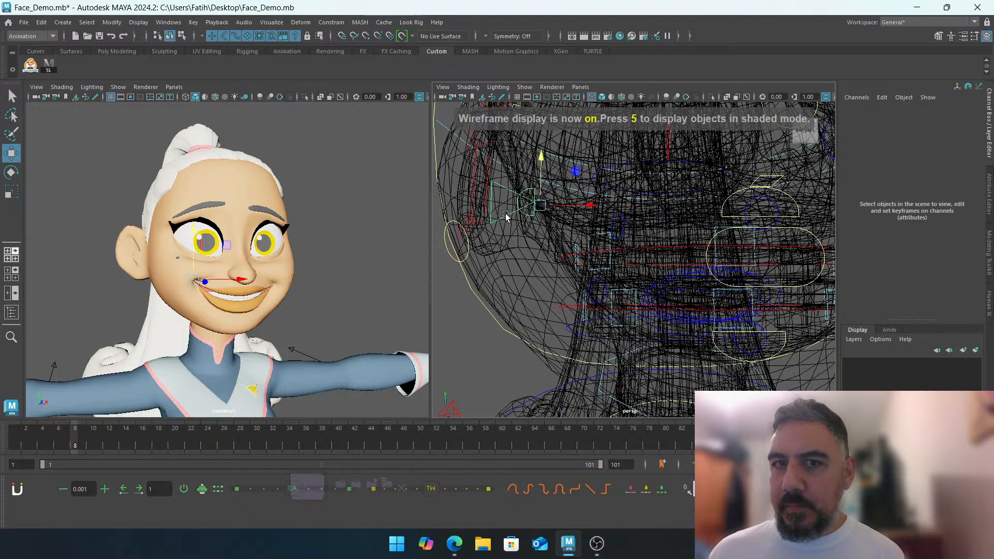
{"action": "left_click", "coordinate": [505, 213]}
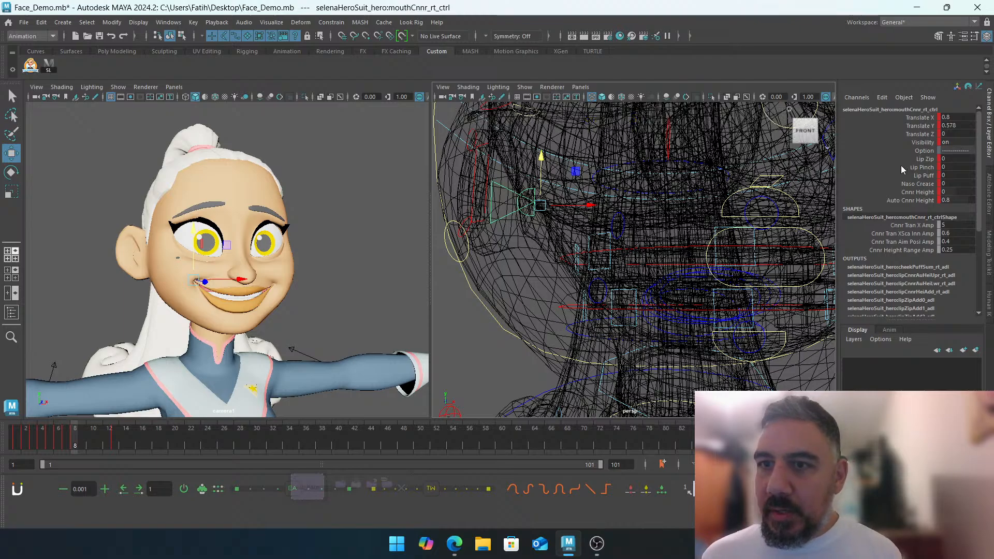
{"action": "left_click", "coordinate": [924, 158]}
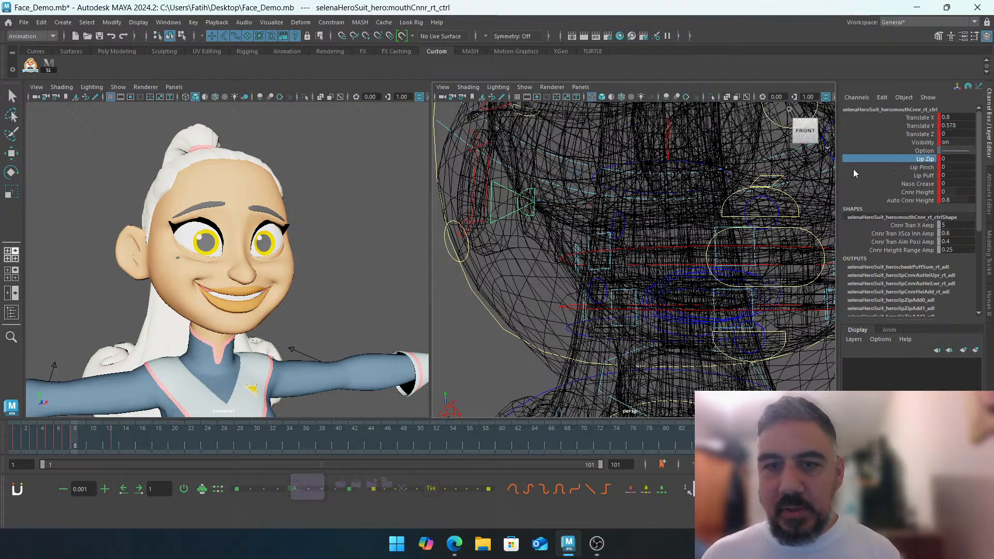
{"action": "key", "text": "5"}
{"action": "mouse_move", "coordinate": [717, 195]}
{"action": "middle_mouse_down"}
{"action": "mouse_move", "coordinate": [738, 191]}
{"action": "mouse_move", "coordinate": [723, 193]}
{"action": "middle_mouse_up"}
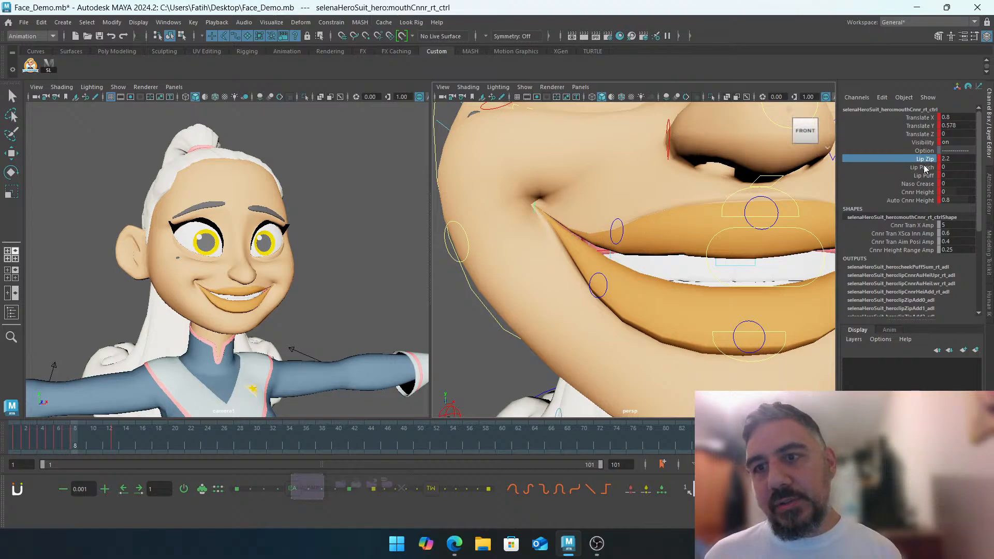
{"action": "middle_click_drag", "start_coordinate": [772, 191], "coordinate": [720, 196]}
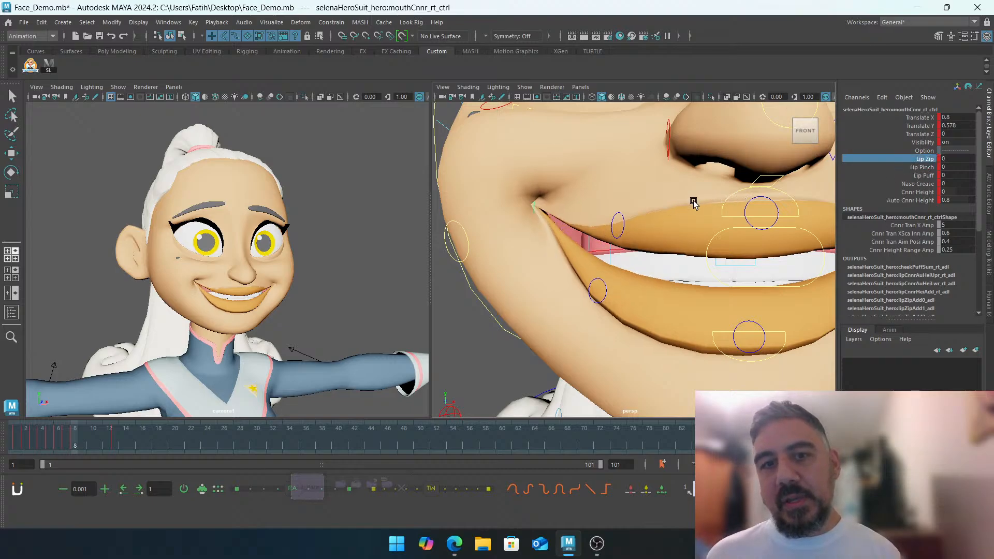
{"action": "left_click", "coordinate": [619, 220]}
{"action": "key", "text": "w"}
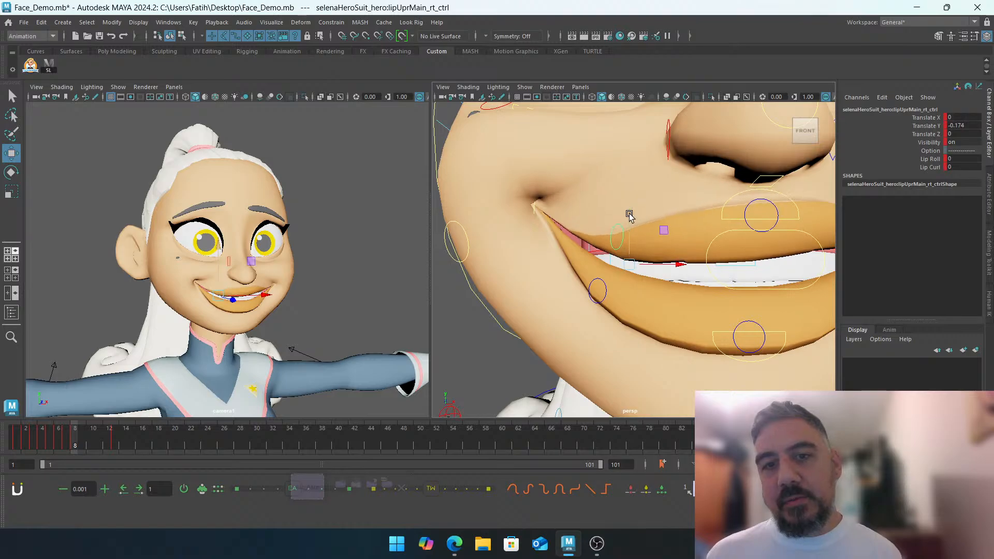
Set the right mouth corner control's Lip Zip to about 2.3
{"action": "key", "text": "4"}
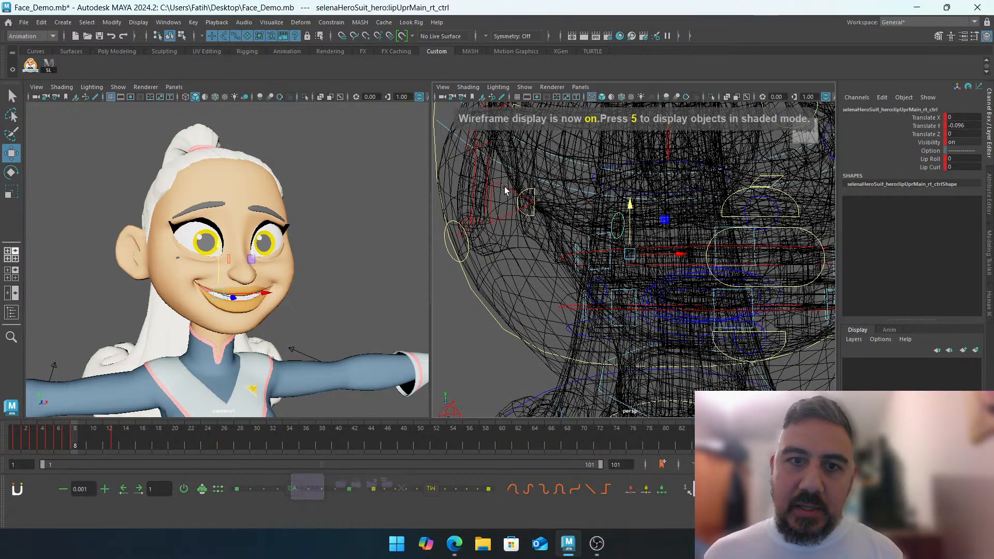
{"action": "left_click", "coordinate": [534, 203]}
{"action": "key", "text": "5"}
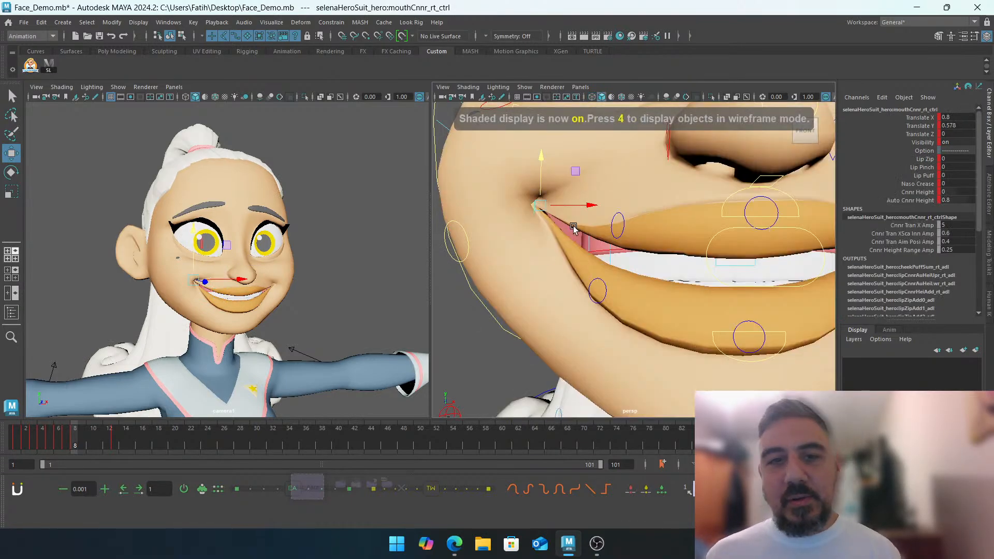
{"action": "scroll", "coordinate": [573, 228], "scroll_direction": "down", "scroll_amount": 5}
{"action": "left_click", "coordinate": [923, 159]}
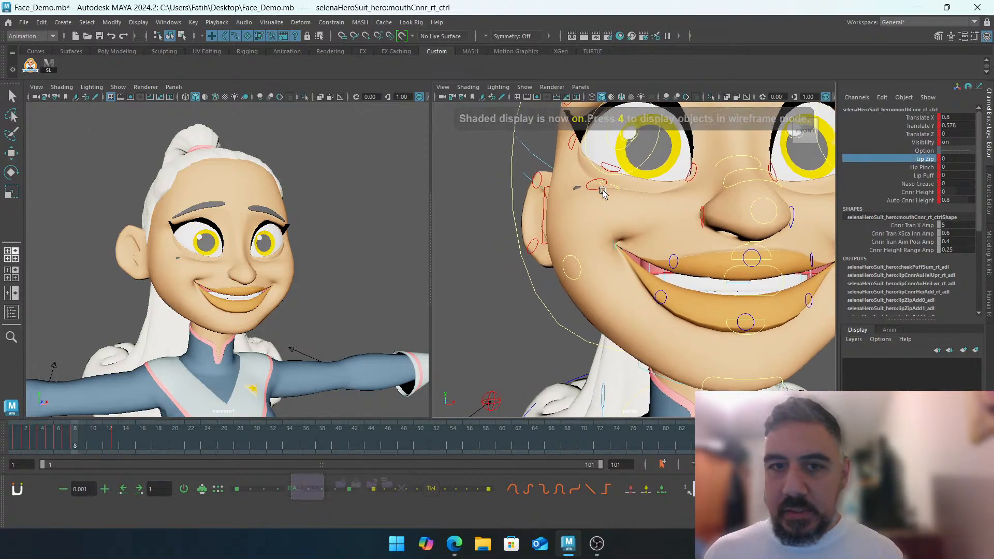
{"action": "middle_click_drag", "start_coordinate": [657, 190], "coordinate": [677, 190]}
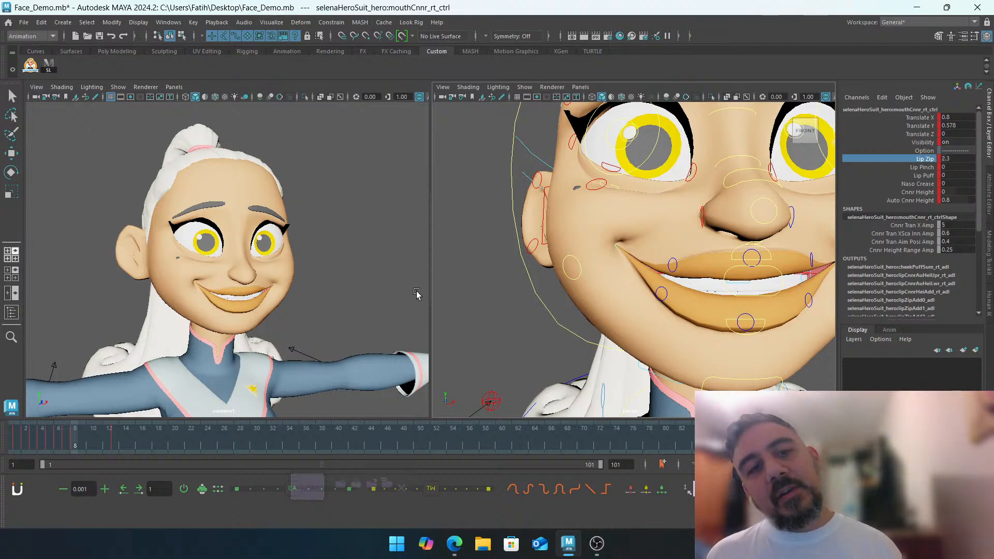
Set the left mouth corner control's Lip Zip to about 2.7
{"action": "left_click_drag", "start_coordinate": [606, 241], "coordinate": [536, 251], "text": "alt"}
{"action": "right_click_drag", "start_coordinate": [536, 251], "coordinate": [751, 234], "text": "alt"}
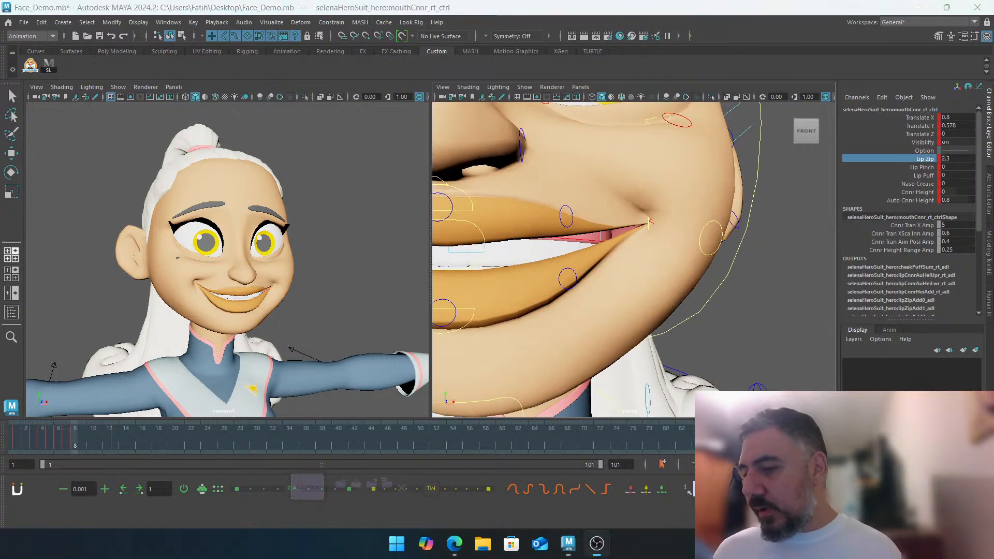
{"action": "left_click", "coordinate": [795, 232]}
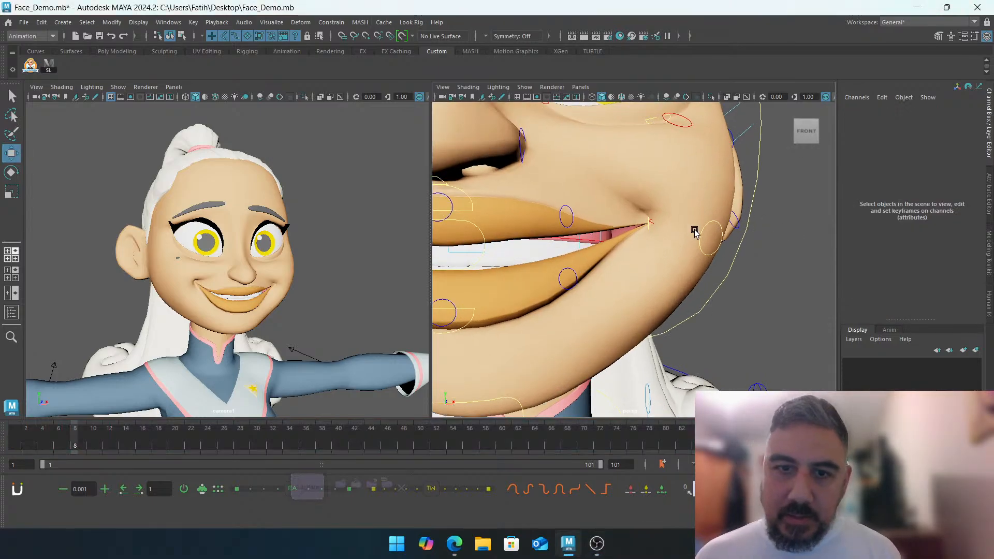
{"action": "key", "text": "4"}
{"action": "left_click", "coordinate": [681, 206]}
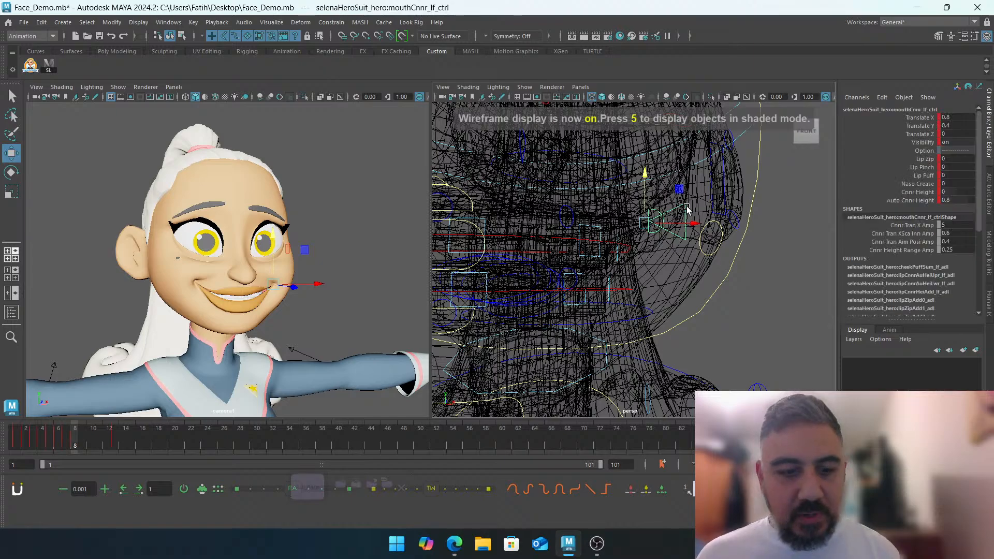
{"action": "key", "text": "5"}
{"action": "left_click", "coordinate": [891, 158]}
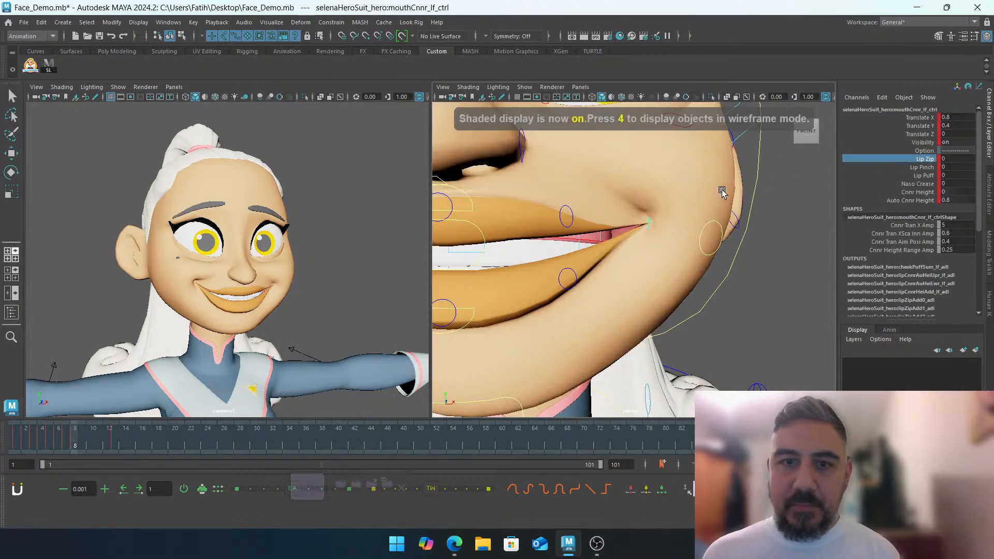
{"action": "middle_click_drag", "start_coordinate": [727, 191], "coordinate": [734, 189]}
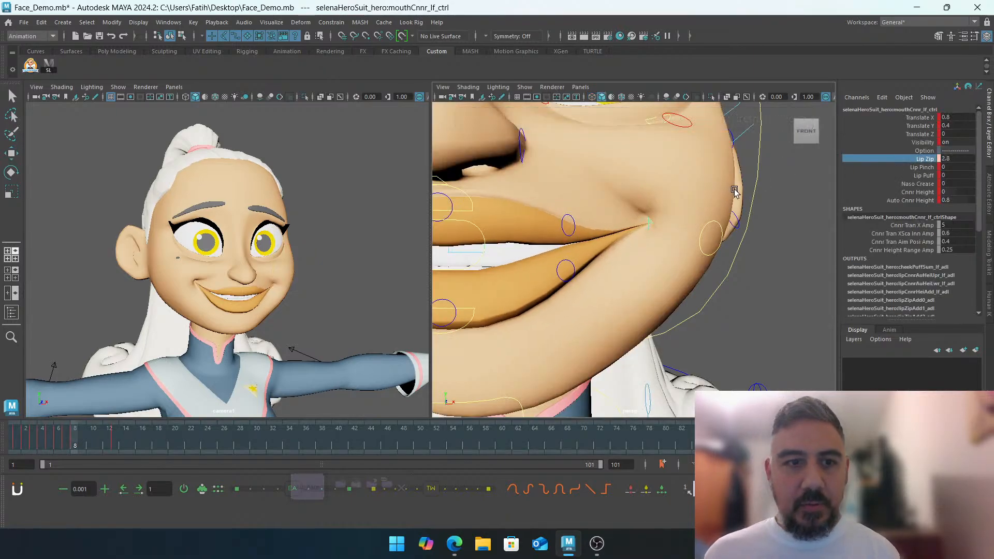
Shift the right upper-lip control to about 0.09 in Translate X, fine-tune its height to narrow the lip gap, and clear the selection
{"action": "left_click_drag", "start_coordinate": [695, 202], "coordinate": [632, 195], "text": "alt"}
{"action": "left_click", "coordinate": [641, 190]}
{"action": "key", "text": "w"}
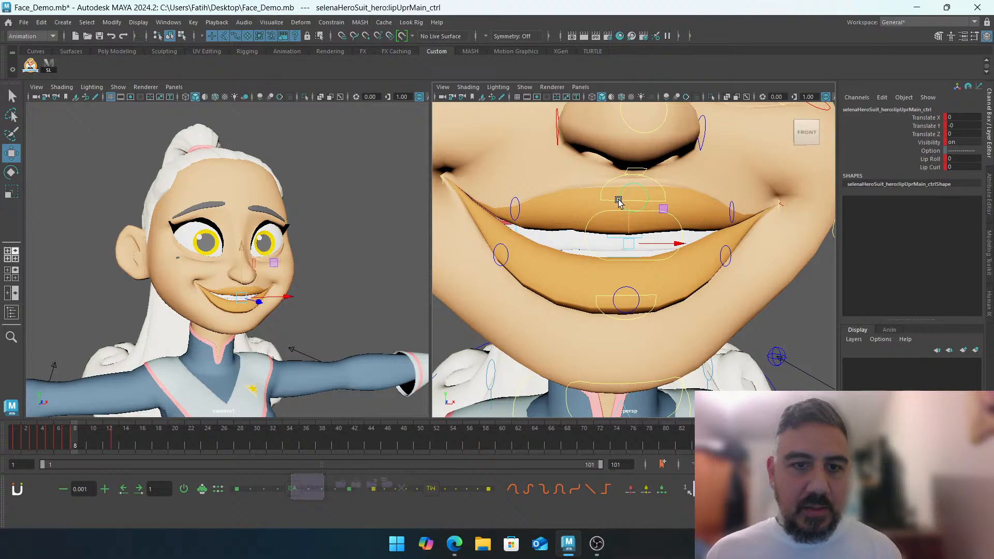
{"action": "middle_click_drag", "start_coordinate": [525, 203], "coordinate": [597, 209], "text": "alt"}
{"action": "left_click", "coordinate": [587, 204]}
{"action": "left_click_drag", "start_coordinate": [594, 189], "coordinate": [594, 183]}
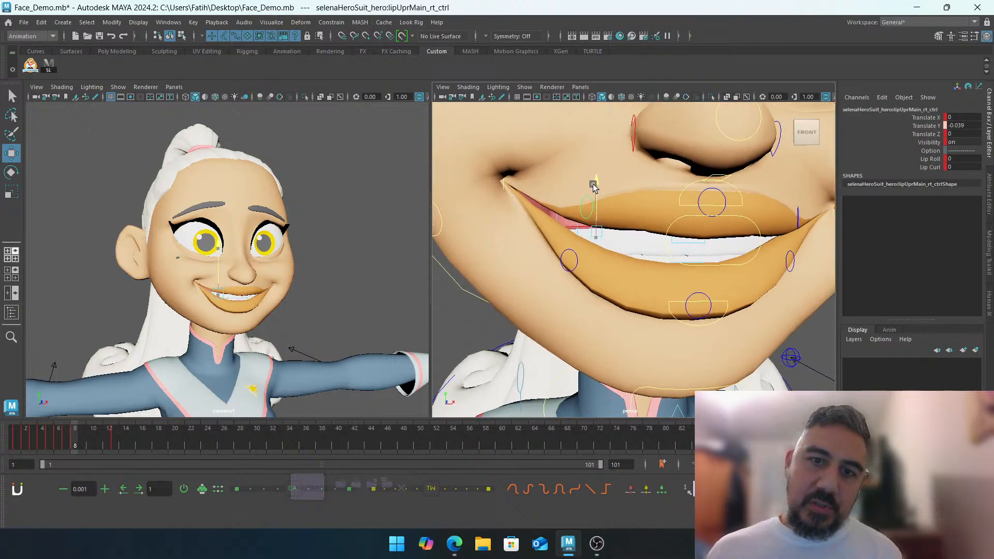
{"action": "left_click_drag", "start_coordinate": [640, 230], "coordinate": [626, 225]}
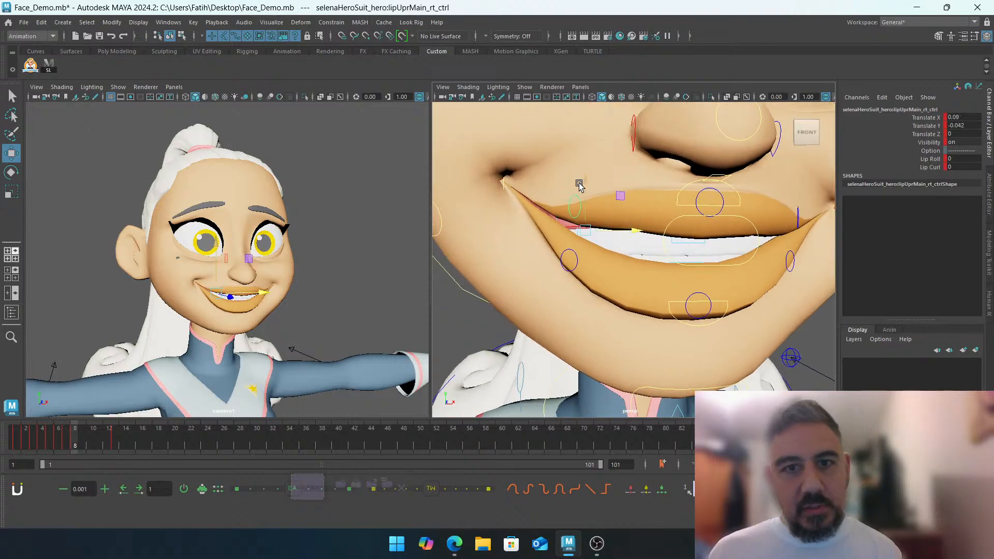
{"action": "left_click_drag", "start_coordinate": [580, 184], "coordinate": [579, 193]}
{"action": "middle_click_drag", "start_coordinate": [544, 199], "coordinate": [592, 213], "text": "alt"}
{"action": "left_click", "coordinate": [381, 264]}
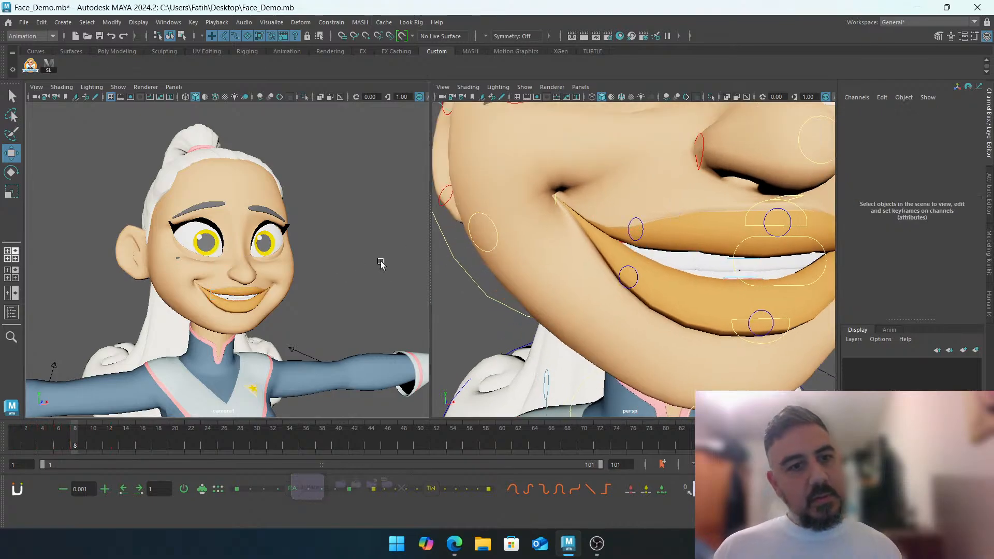
Move the left mouth corner control inward and down to about 0.636 in Translate X and 0.264 in Translate Y
{"action": "mouse_move", "coordinate": [642, 272]}
{"action": "left_mouse_down", "text": "alt"}
{"action": "mouse_move", "coordinate": [585, 258]}
{"action": "mouse_move", "coordinate": [667, 262]}
{"action": "mouse_move", "coordinate": [592, 267]}
{"action": "mouse_move", "coordinate": [626, 261]}
{"action": "left_mouse_up", "text": "alt"}
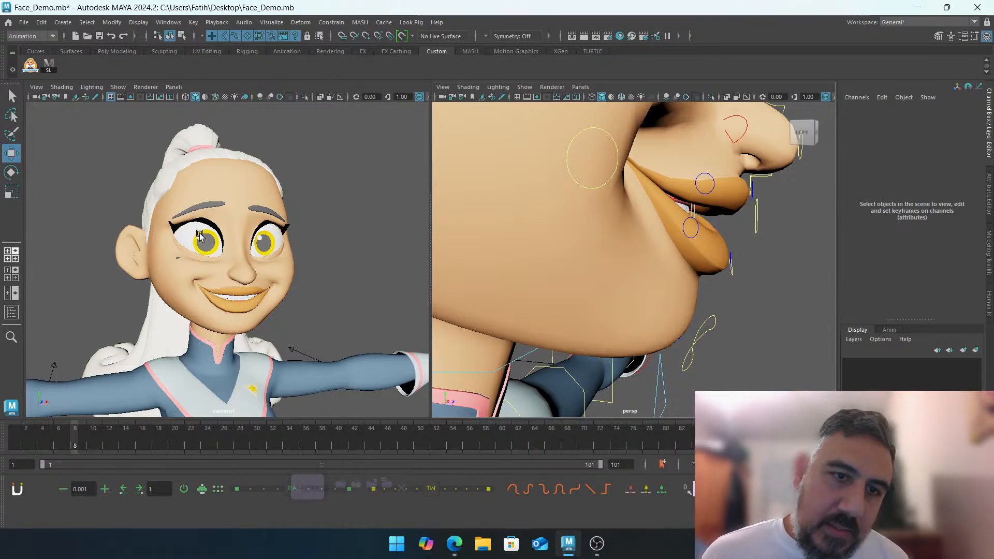
{"action": "left_click_drag", "start_coordinate": [594, 213], "coordinate": [652, 246], "text": "alt"}
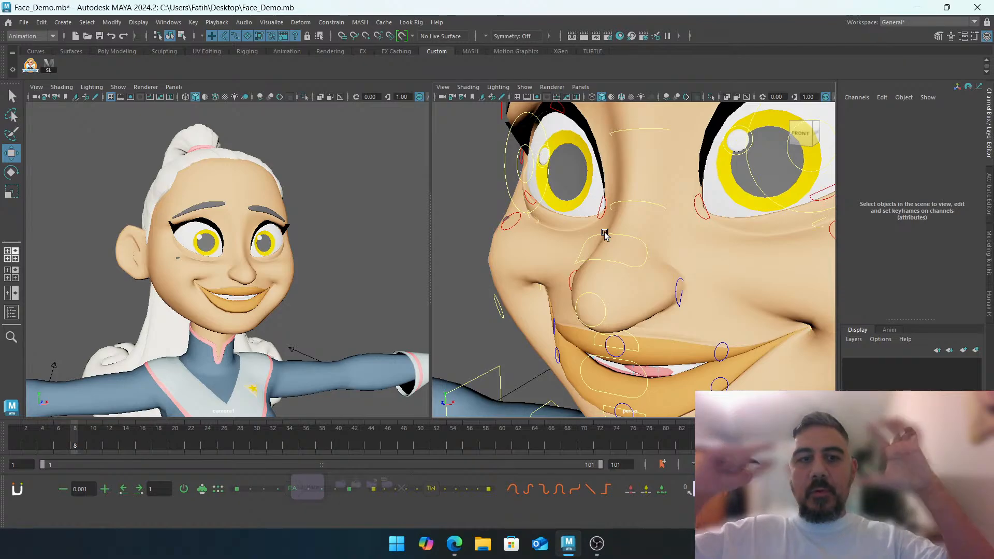
{"action": "left_click_drag", "start_coordinate": [616, 259], "coordinate": [632, 244], "text": "alt"}
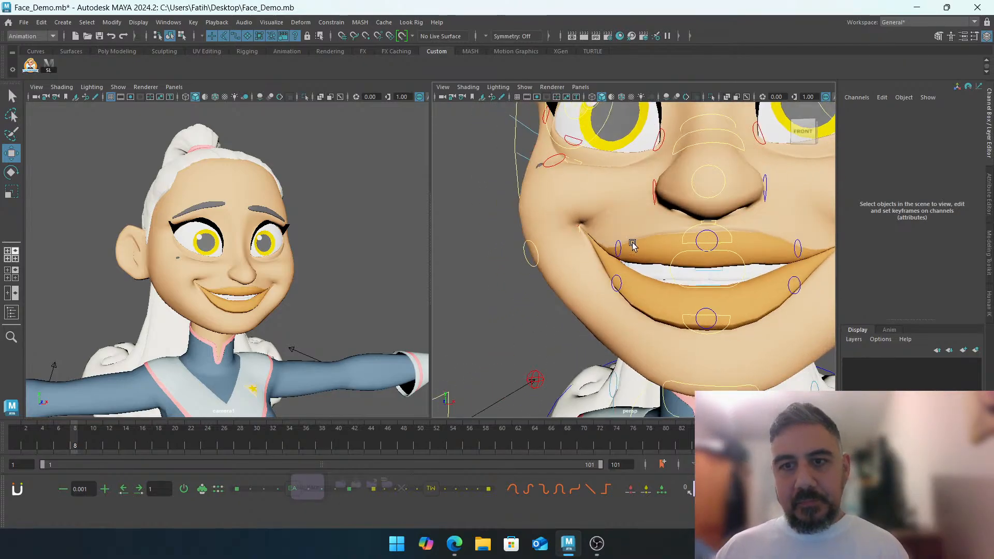
{"action": "right_click_drag", "start_coordinate": [632, 244], "coordinate": [601, 235], "text": "alt"}
{"action": "left_click_drag", "start_coordinate": [601, 235], "coordinate": [564, 240], "text": "alt"}
{"action": "key", "text": "4"}
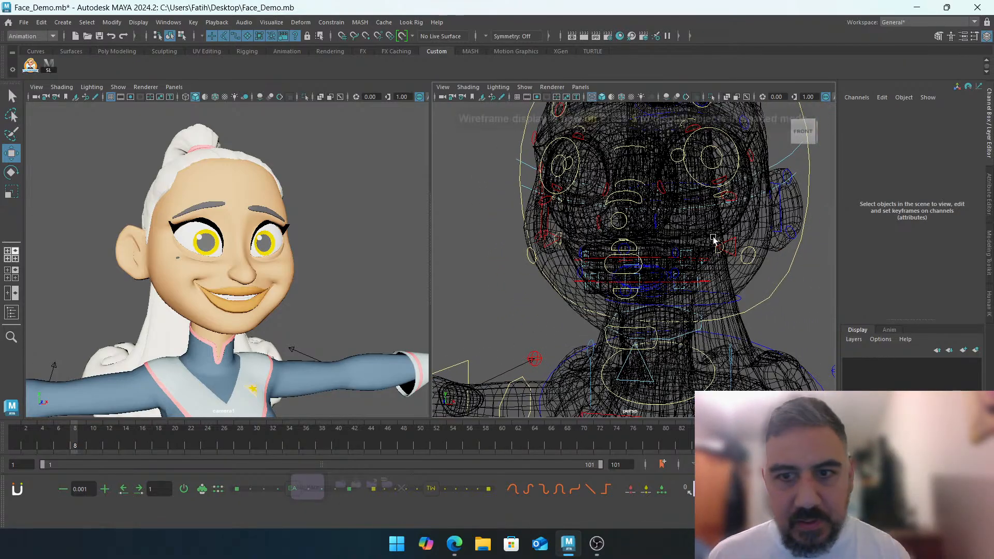
{"action": "scroll", "coordinate": [729, 234], "scroll_direction": "up", "scroll_amount": 2}
{"action": "left_click", "coordinate": [759, 228]}
{"action": "key", "text": "5"}
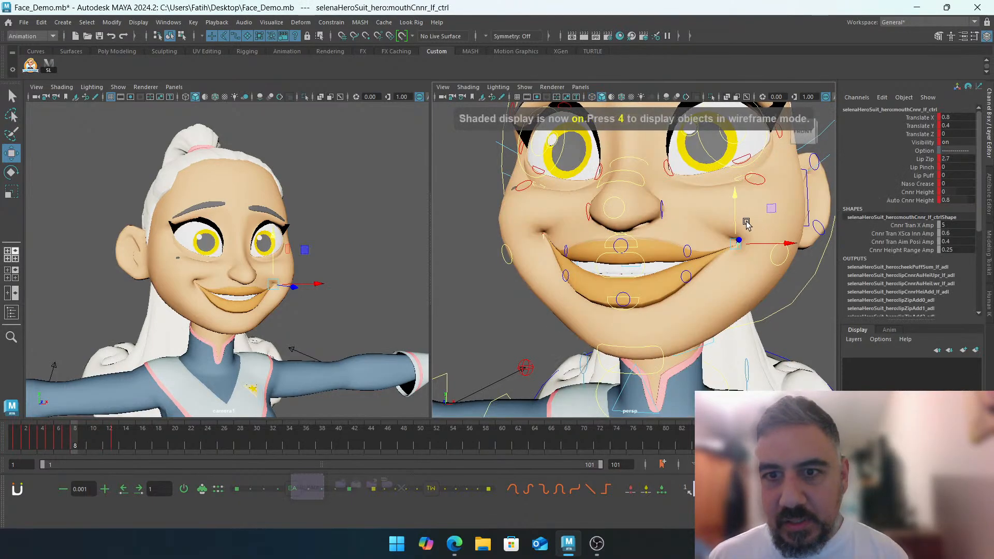
{"action": "middle_click_drag", "start_coordinate": [735, 199], "coordinate": [742, 207]}
{"action": "left_click_drag", "start_coordinate": [786, 249], "coordinate": [774, 247]}
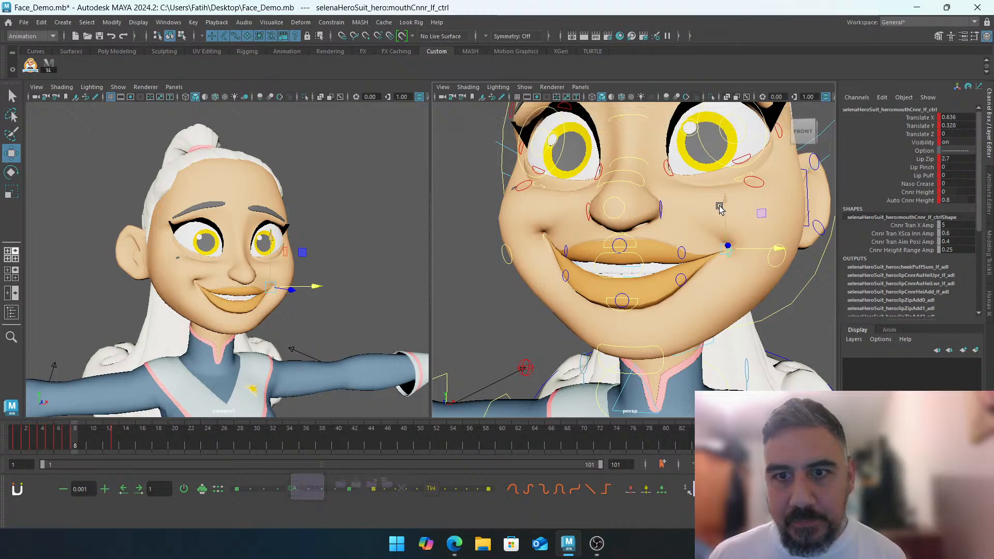
{"action": "left_click_drag", "start_coordinate": [719, 203], "coordinate": [720, 209]}
Try rotating the left lip corner root control, undo the rotation and clear the selection
{"action": "key", "text": "4"}
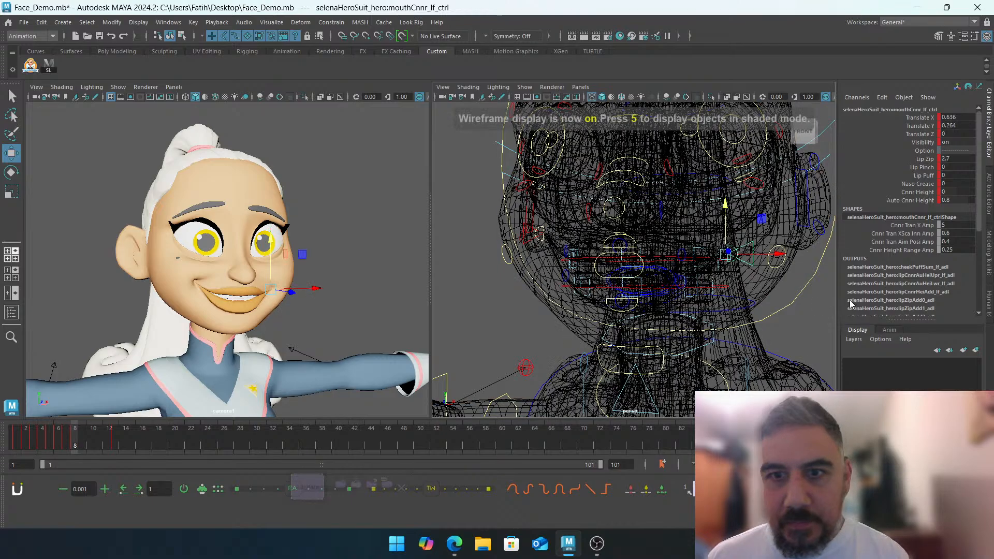
{"action": "left_click", "coordinate": [751, 269]}
{"action": "left_click", "coordinate": [731, 248]}
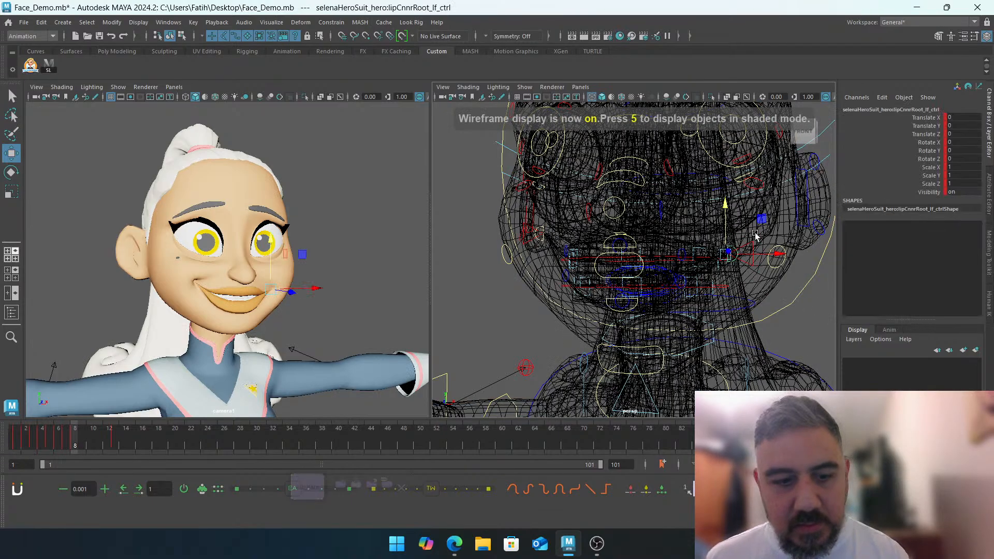
{"action": "key", "text": "5"}
{"action": "key", "text": "e"}
{"action": "mouse_move", "coordinate": [767, 223]}
{"action": "left_mouse_down"}
{"action": "mouse_move", "coordinate": [758, 216]}
{"action": "mouse_move", "coordinate": [768, 223]}
{"action": "left_mouse_up"}
{"action": "key", "text": "ctrl+z"}
{"action": "left_click", "coordinate": [798, 302]}
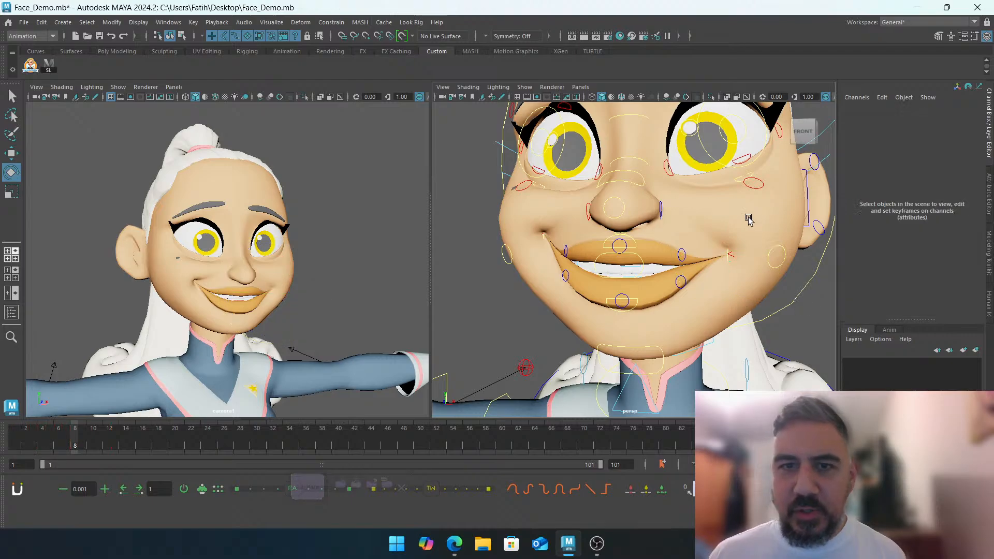
Set the left lower eyelid control's Translate Y to 0.15 and clear the selection
{"action": "middle_click_drag", "start_coordinate": [720, 200], "coordinate": [681, 288], "text": "alt"}
{"action": "left_click_drag", "start_coordinate": [656, 260], "coordinate": [676, 256], "text": "alt"}
{"action": "left_click_drag", "start_coordinate": [618, 248], "coordinate": [674, 259], "text": "alt"}
{"action": "scroll", "coordinate": [674, 259], "scroll_direction": "up", "scroll_amount": 5}
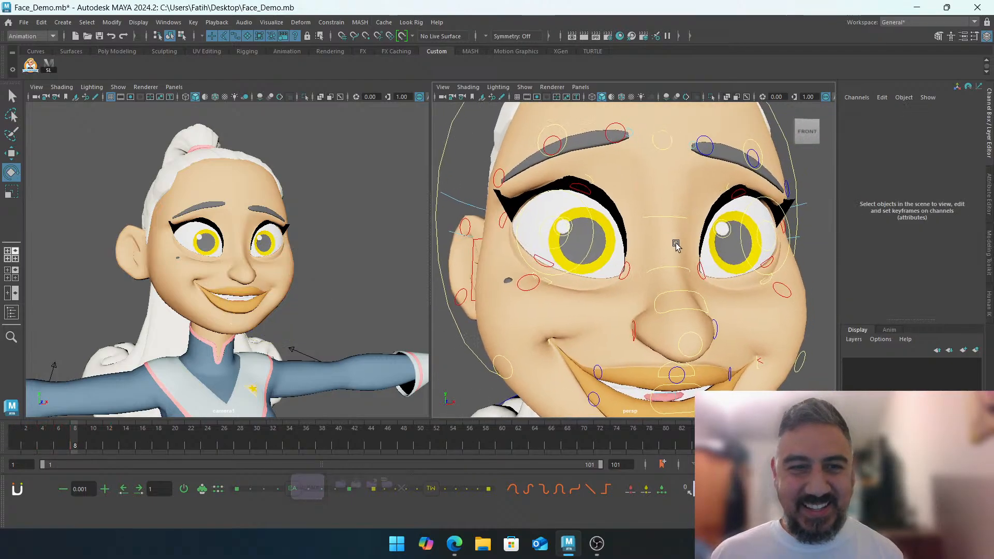
{"action": "middle_click_drag", "start_coordinate": [743, 272], "coordinate": [691, 259], "text": "alt"}
{"action": "left_click_drag", "start_coordinate": [709, 264], "coordinate": [654, 268], "text": "alt"}
{"action": "left_click", "coordinate": [711, 266]}
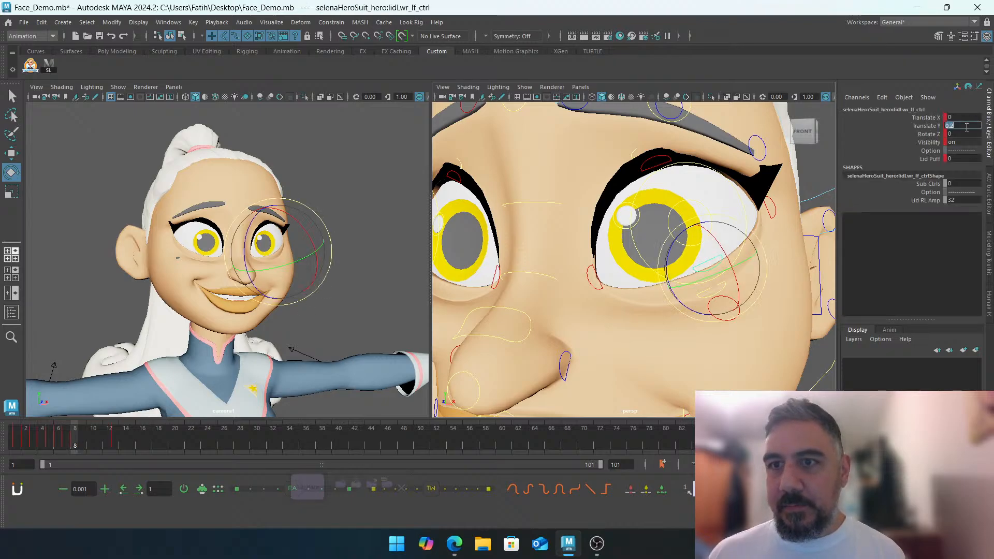
{"action": "key", "text": "Return"}
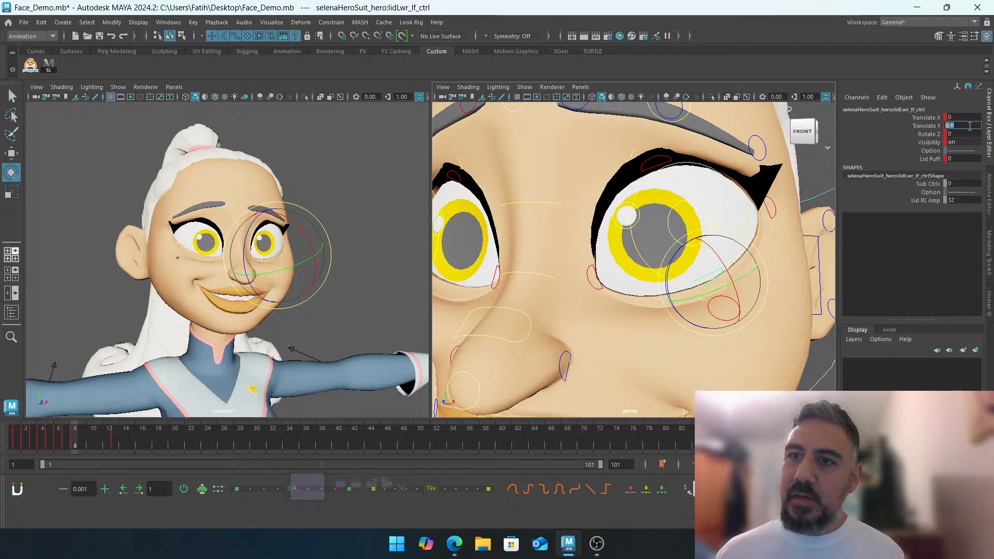
{"action": "type", "text": "5"}
{"action": "key", "text": "Return"}
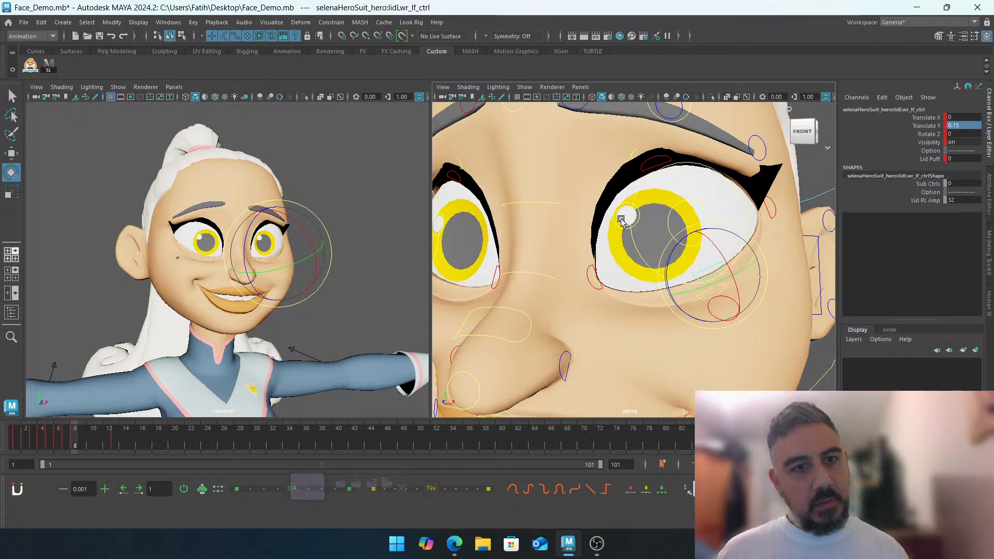
{"action": "left_click", "coordinate": [594, 162]}
{"action": "scroll", "coordinate": [652, 192], "scroll_direction": "down", "scroll_amount": 4}
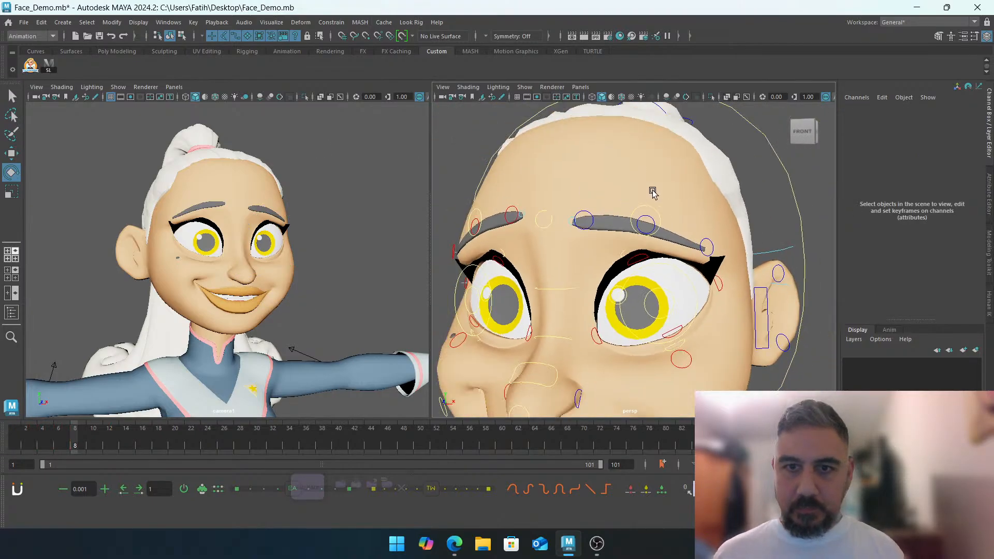
{"action": "left_click", "coordinate": [651, 209]}
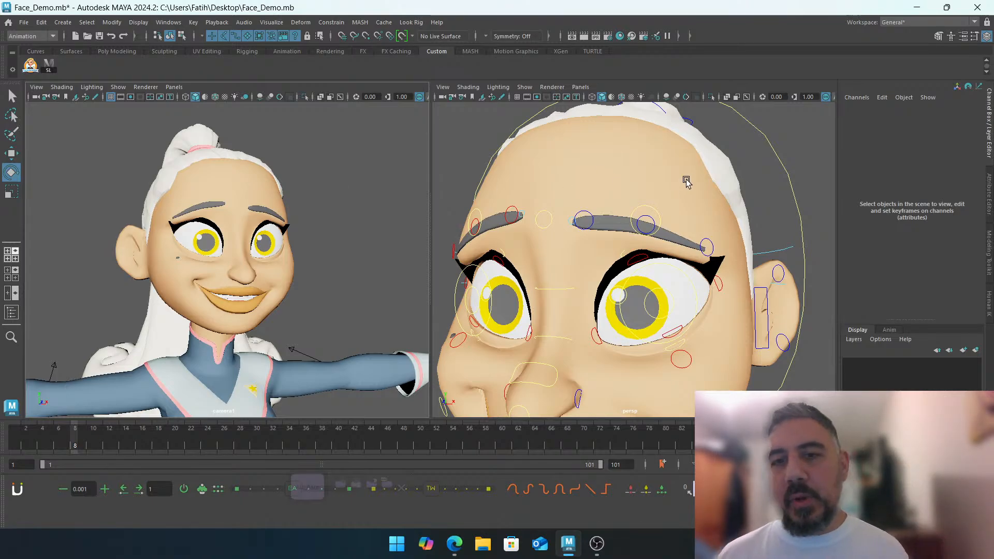
Raise the main left eyebrow control to about -0.177 in Translate Y
{"action": "scroll", "coordinate": [645, 198], "scroll_direction": "down", "scroll_amount": 3}
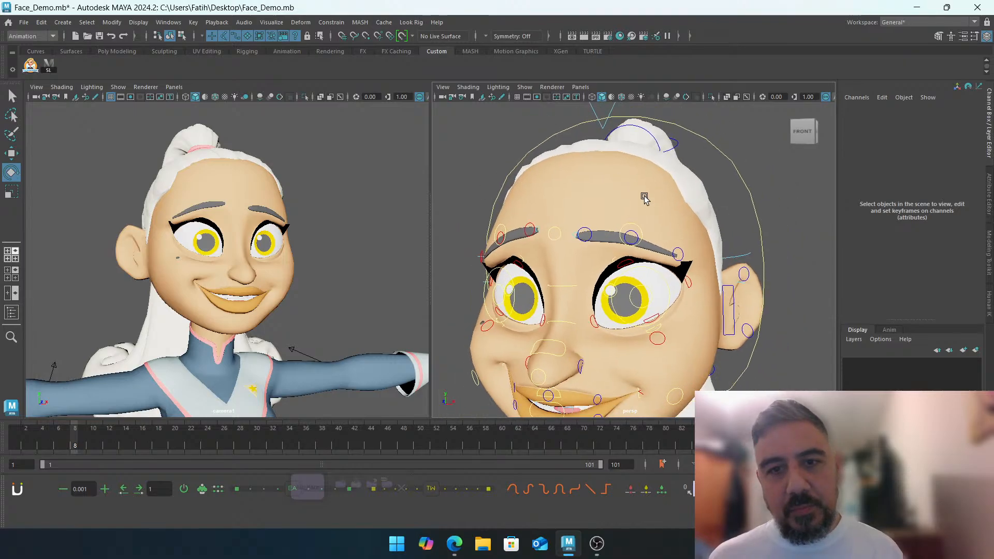
{"action": "left_click", "coordinate": [645, 198]}
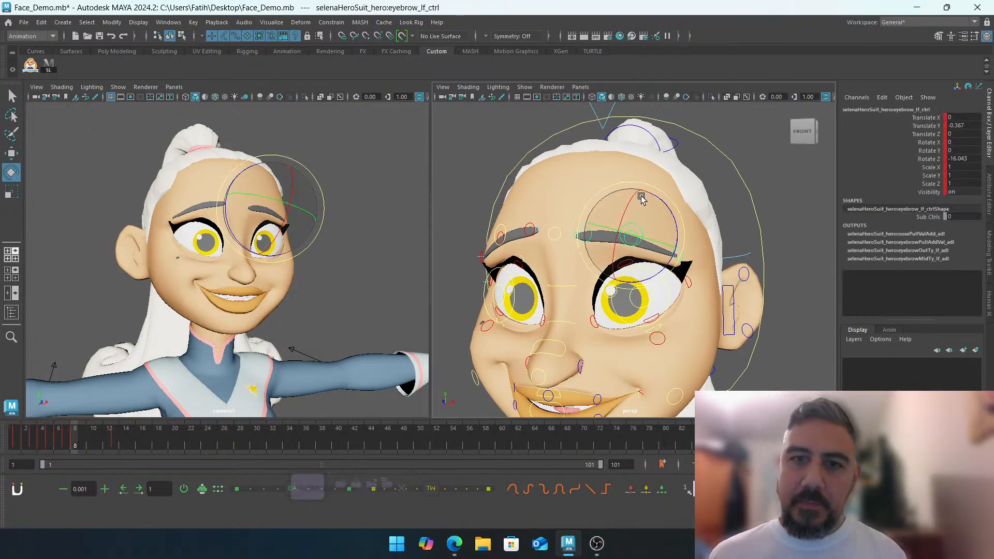
{"action": "key", "text": "w"}
{"action": "left_click_drag", "start_coordinate": [635, 196], "coordinate": [639, 180]}
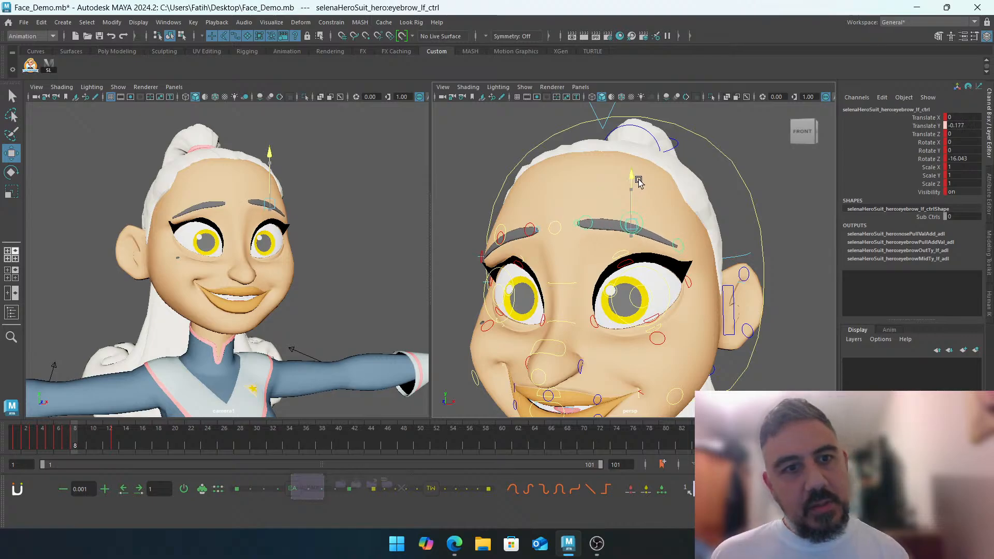
Lower the main right eyebrow control to about -0.38 in Translate Y and clear the selection
{"action": "left_click", "coordinate": [529, 230]}
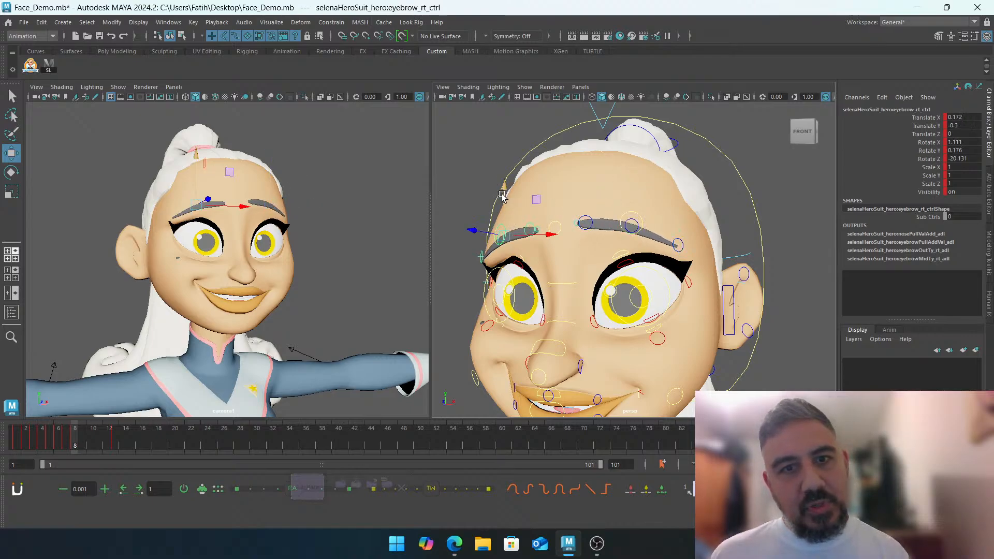
{"action": "left_click_drag", "start_coordinate": [507, 195], "coordinate": [509, 205]}
{"action": "key", "text": "e"}
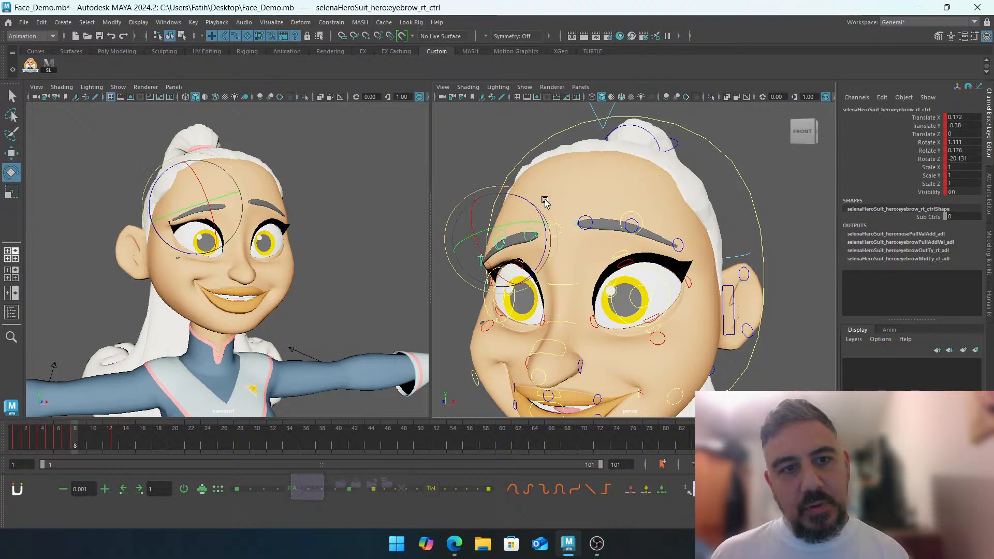
{"action": "left_click", "coordinate": [505, 165]}
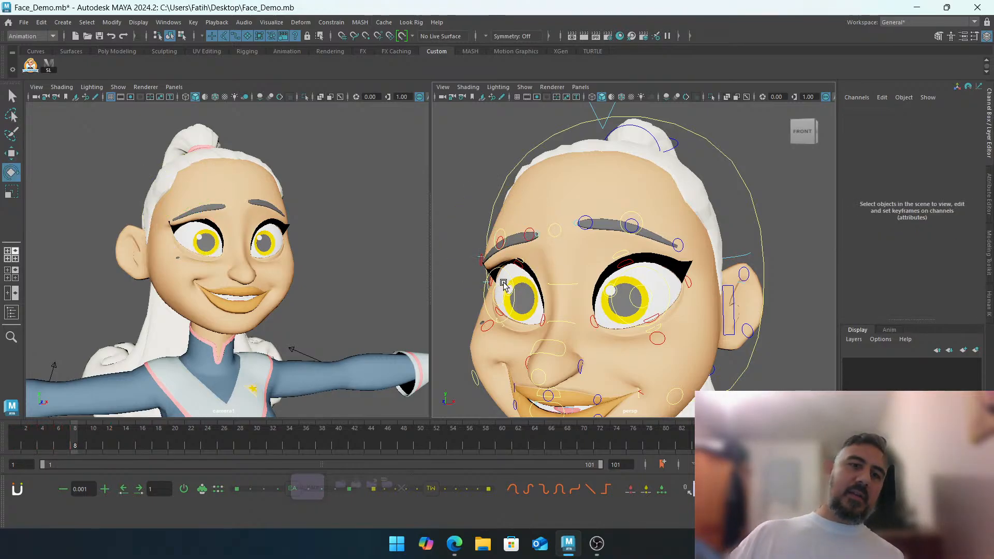
Tilt the nose control to about -5.554 in Rotate Z and clear the selection
{"action": "middle_click_drag", "start_coordinate": [497, 243], "coordinate": [526, 186], "text": "alt"}
{"action": "scroll", "coordinate": [564, 197], "scroll_direction": "down", "scroll_amount": 3}
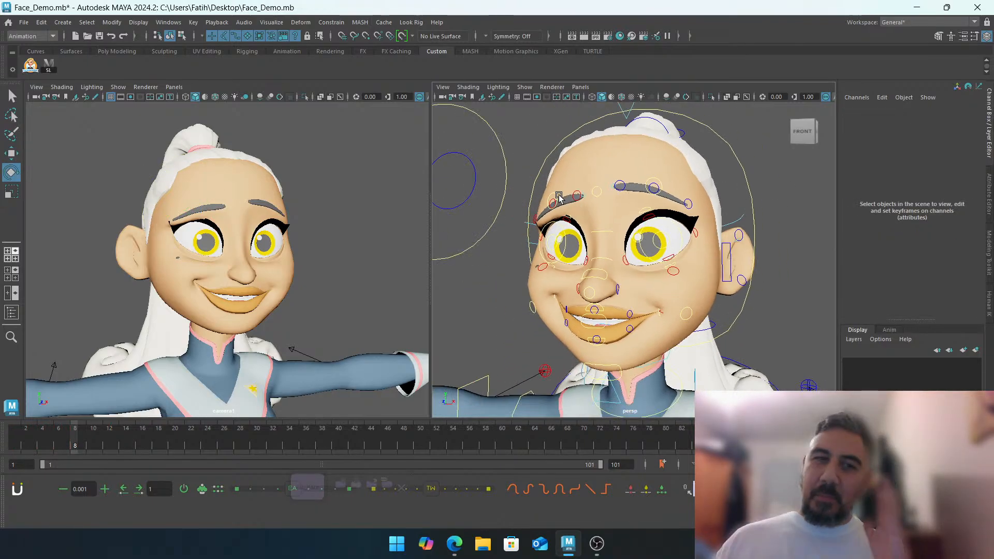
{"action": "scroll", "coordinate": [600, 207], "scroll_direction": "up", "scroll_amount": 6}
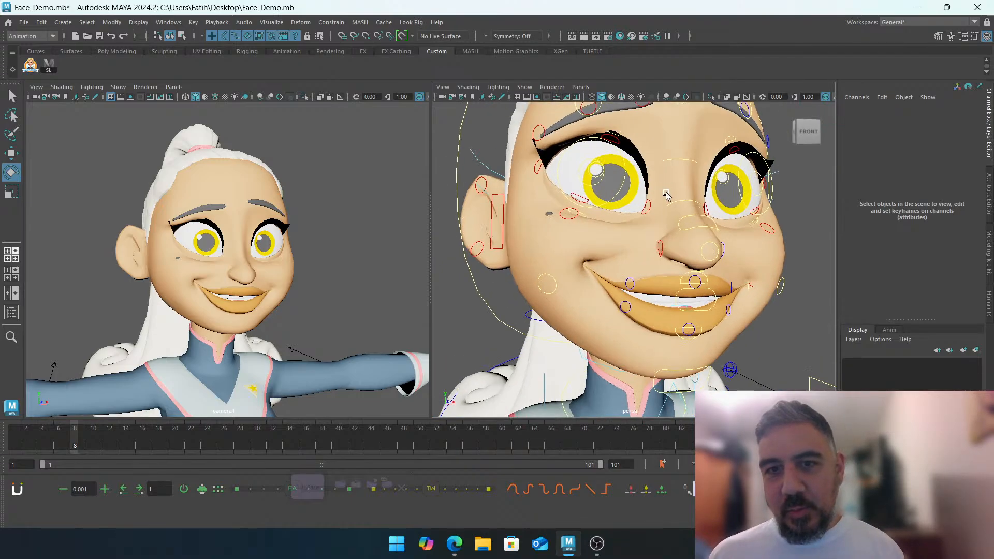
{"action": "scroll", "coordinate": [632, 243], "scroll_direction": "up", "scroll_amount": 2}
{"action": "left_click", "coordinate": [657, 247]}
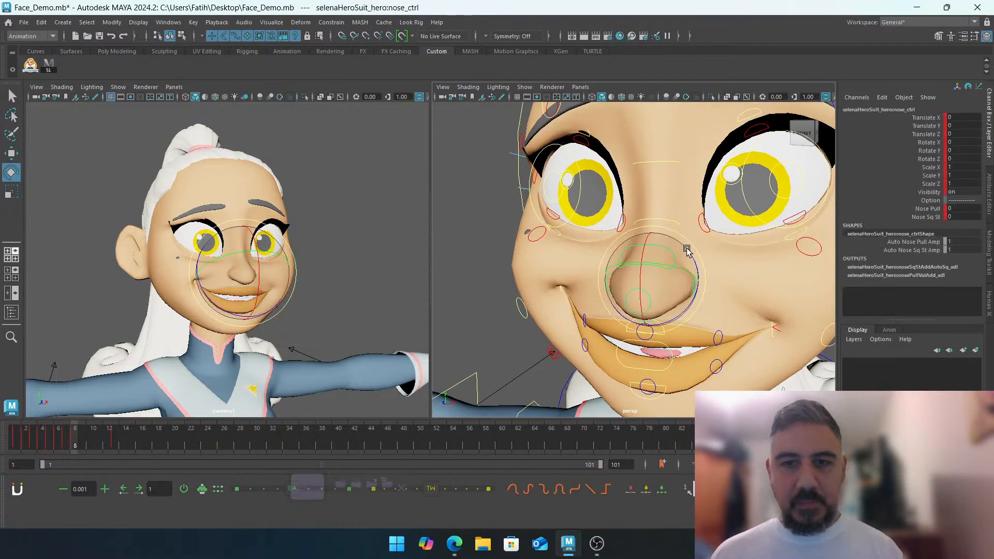
{"action": "left_click_drag", "start_coordinate": [679, 316], "coordinate": [681, 275]}
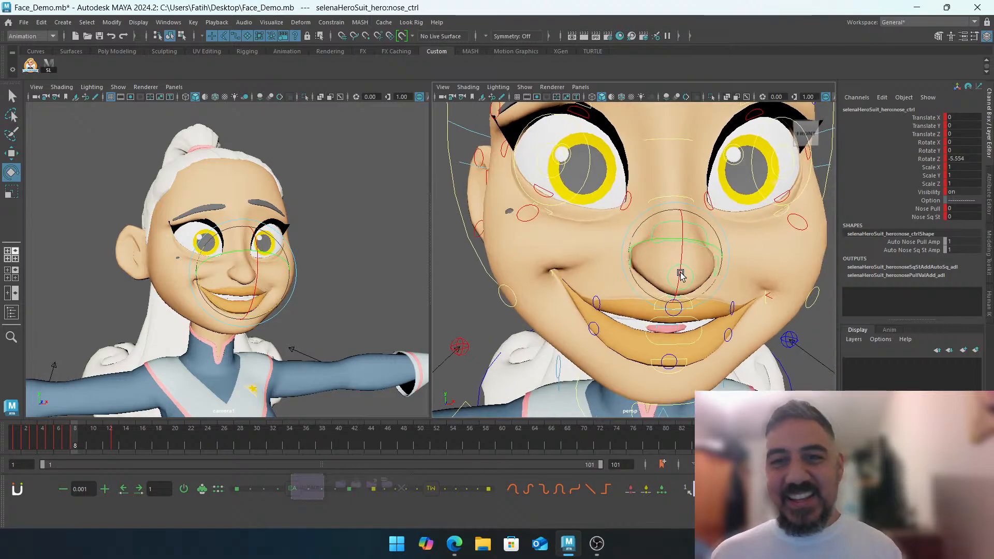
{"action": "left_click", "coordinate": [382, 232]}
Rotate the right outer eyebrow control slightly to adjust the brow's outer end, and clear the selection
{"action": "right_click_drag", "start_coordinate": [707, 197], "coordinate": [581, 207], "text": "alt"}
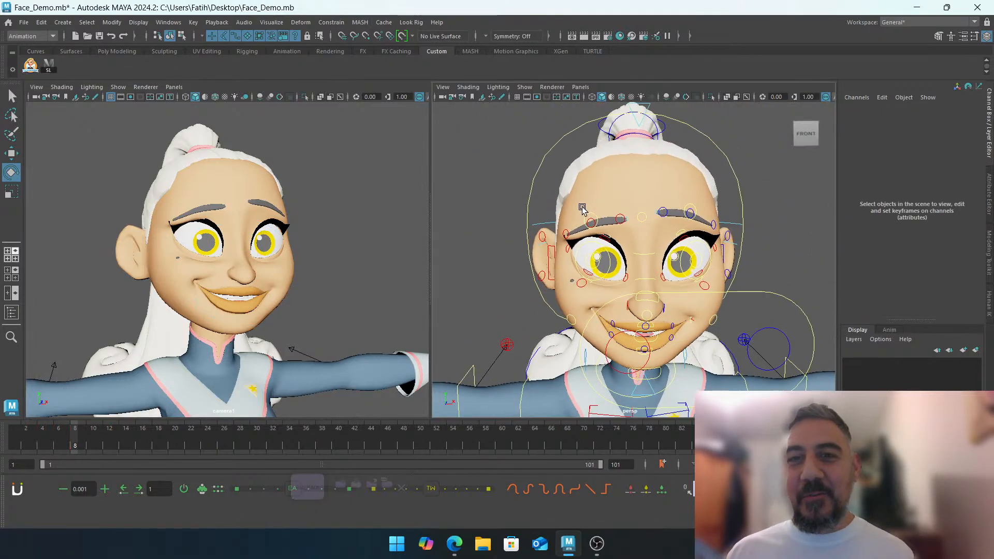
{"action": "mouse_move", "coordinate": [491, 205]}
{"action": "left_mouse_down", "text": "alt"}
{"action": "mouse_move", "coordinate": [552, 207]}
{"action": "mouse_move", "coordinate": [571, 195]}
{"action": "left_mouse_up", "text": "alt"}
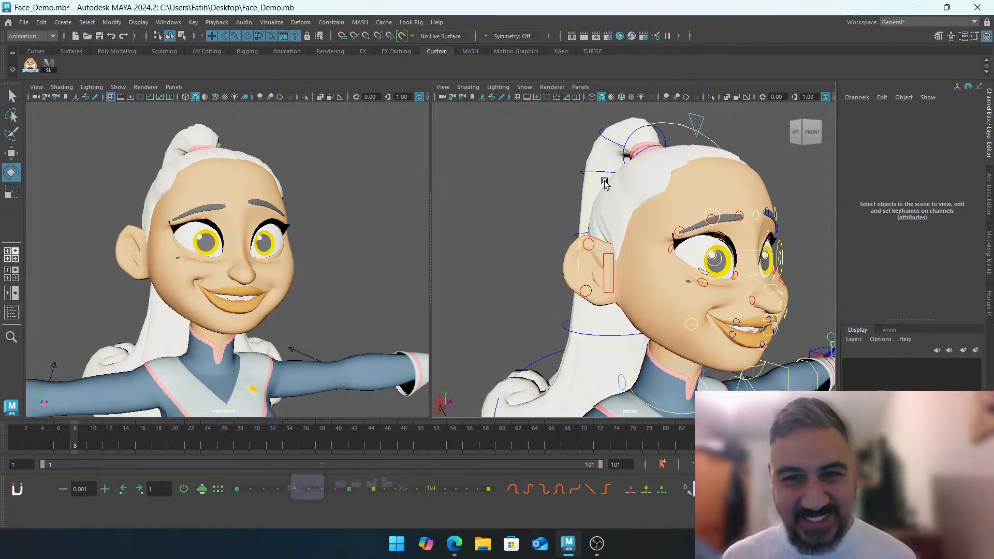
{"action": "scroll", "coordinate": [569, 192], "scroll_direction": "up", "scroll_amount": 5}
{"action": "left_click", "coordinate": [592, 208]}
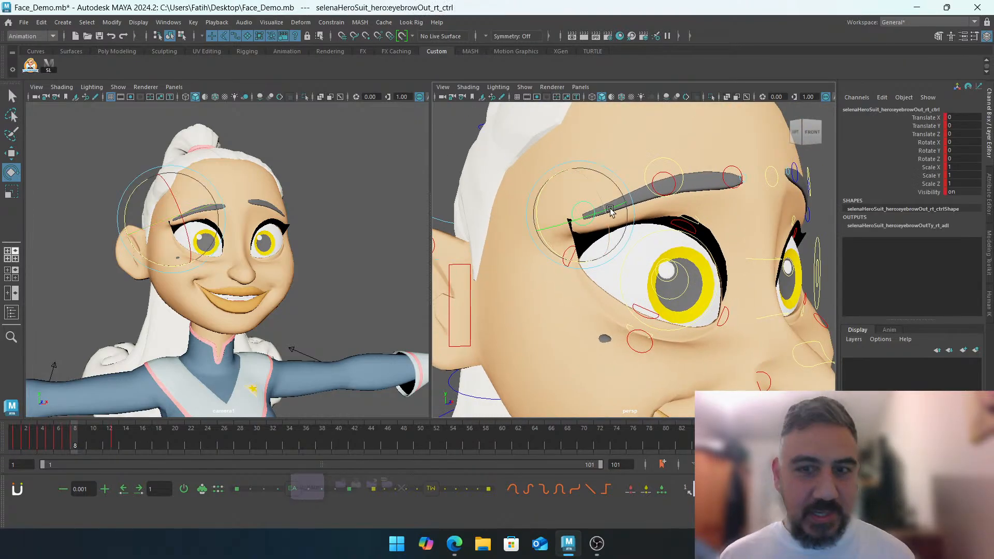
{"action": "left_click_drag", "start_coordinate": [628, 192], "coordinate": [624, 182]}
{"action": "left_click", "coordinate": [310, 209]}
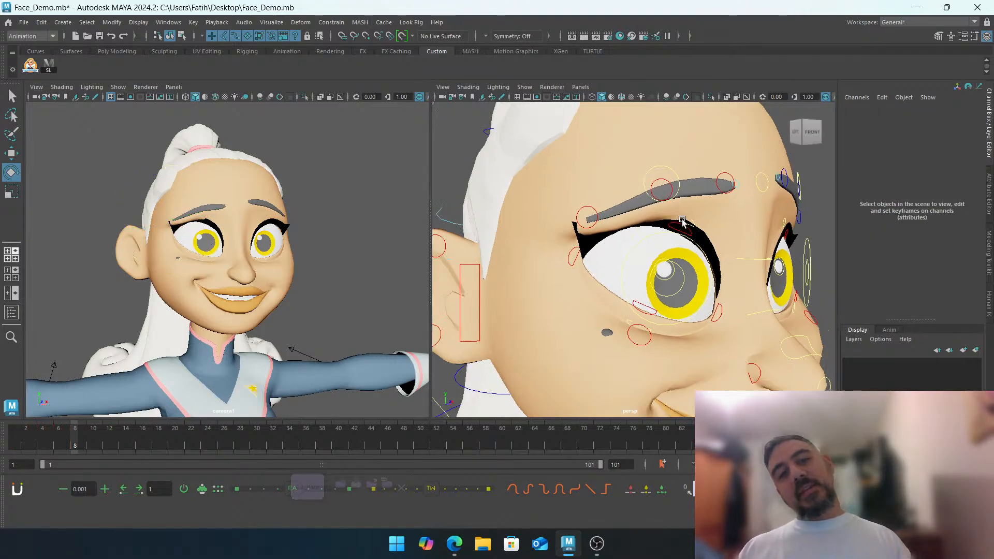
Select the facial controls together and step between frames 6, 7 and 8 to compare the expression poses
{"action": "right_click_drag", "start_coordinate": [682, 221], "coordinate": [533, 194], "text": "alt"}
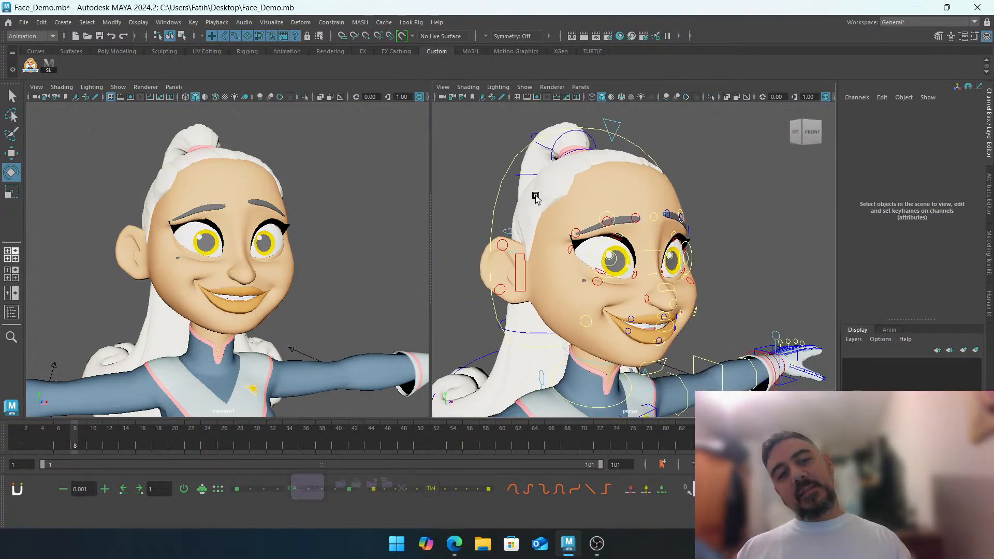
{"action": "left_click_drag", "start_coordinate": [622, 201], "coordinate": [596, 193], "text": "alt"}
{"action": "left_click_drag", "start_coordinate": [756, 185], "coordinate": [666, 237]}
{"action": "key", "text": "alt+comma"}
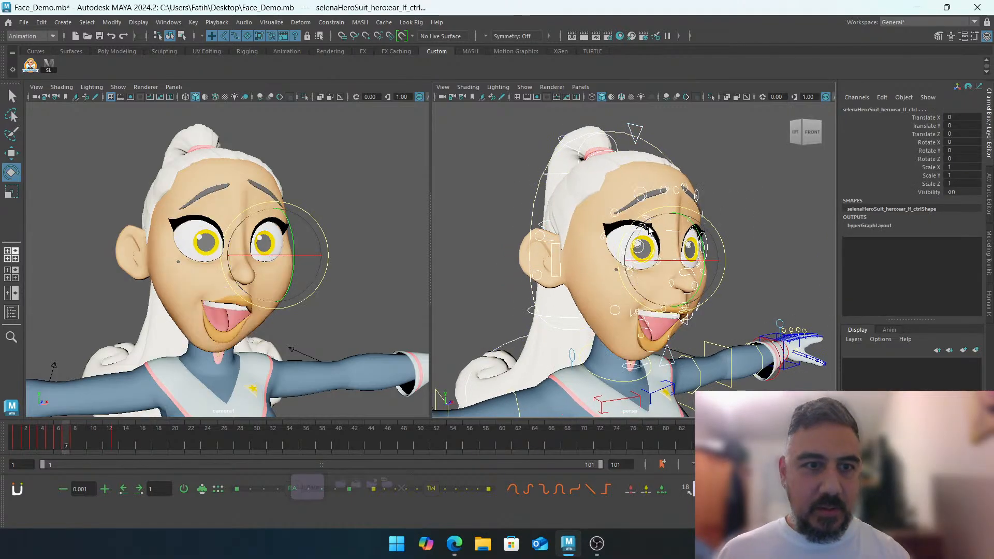
{"action": "key", "text": "alt+period"}
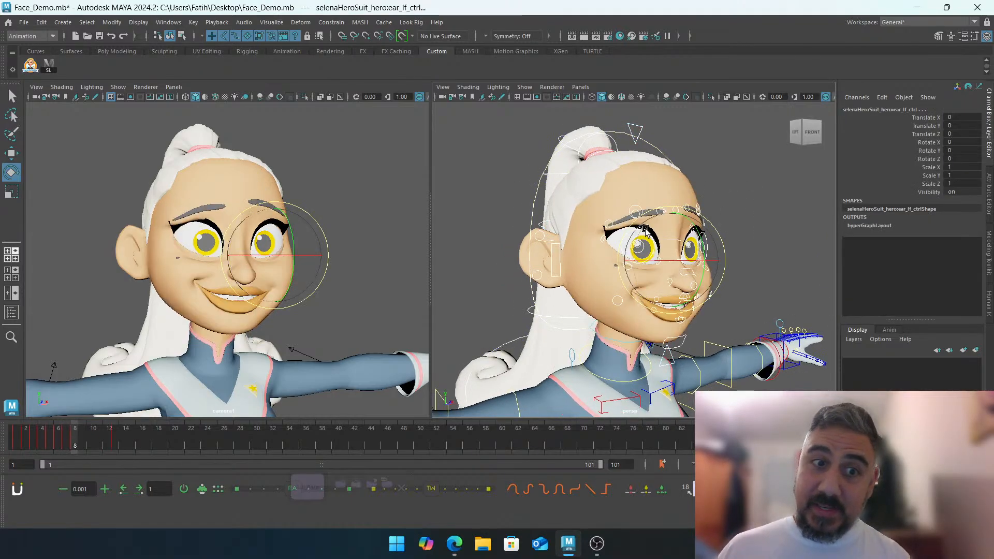
{"action": "key", "text": "alt+comma"}
{"action": "key", "text": "alt+comma"}
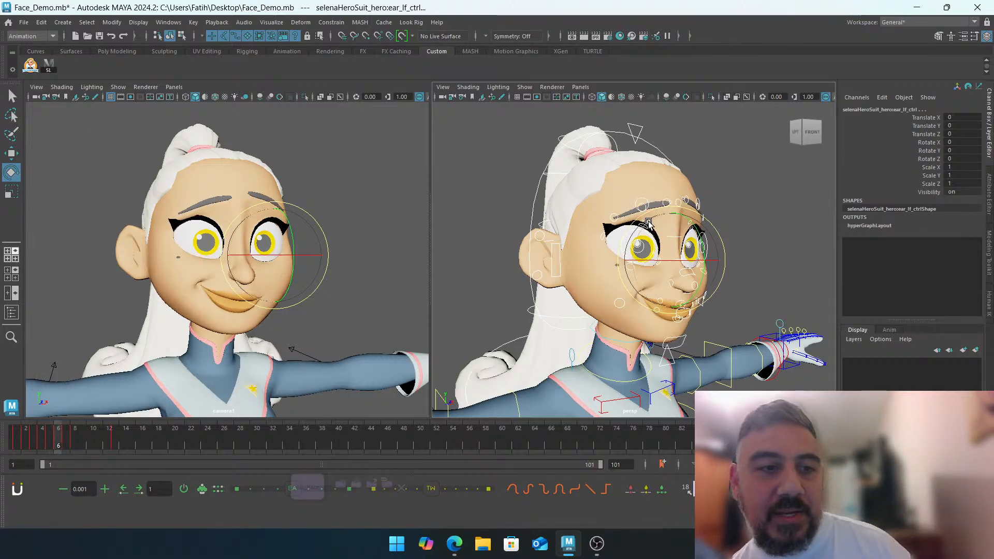
{"action": "key", "text": "alt+period"}
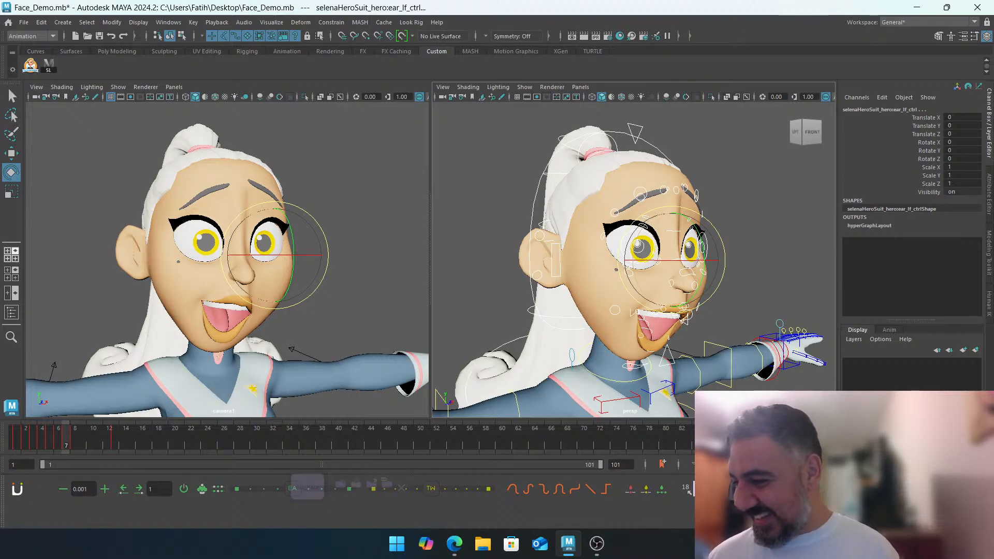
{"action": "key", "text": "alt+Tab"}
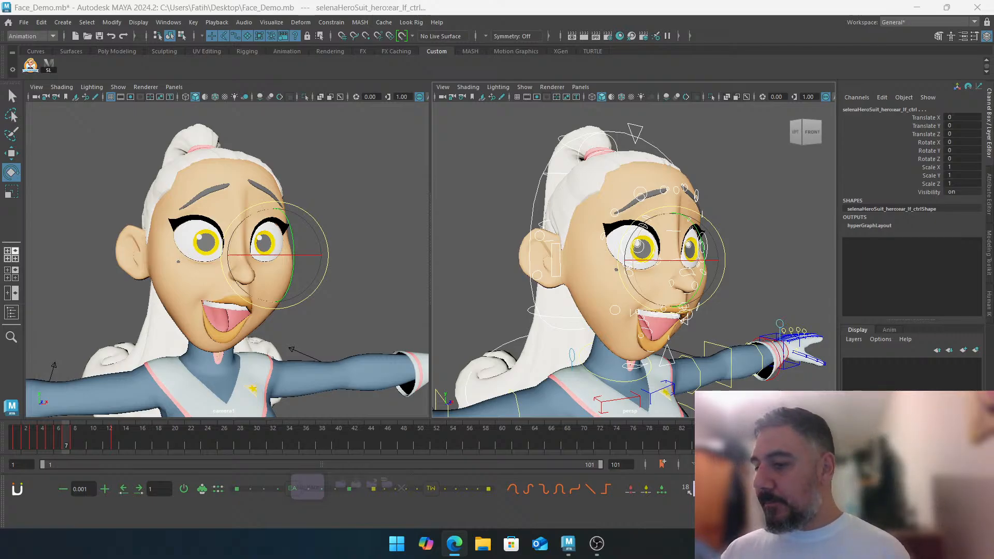
{"action": "key", "text": "alt+Tab"}
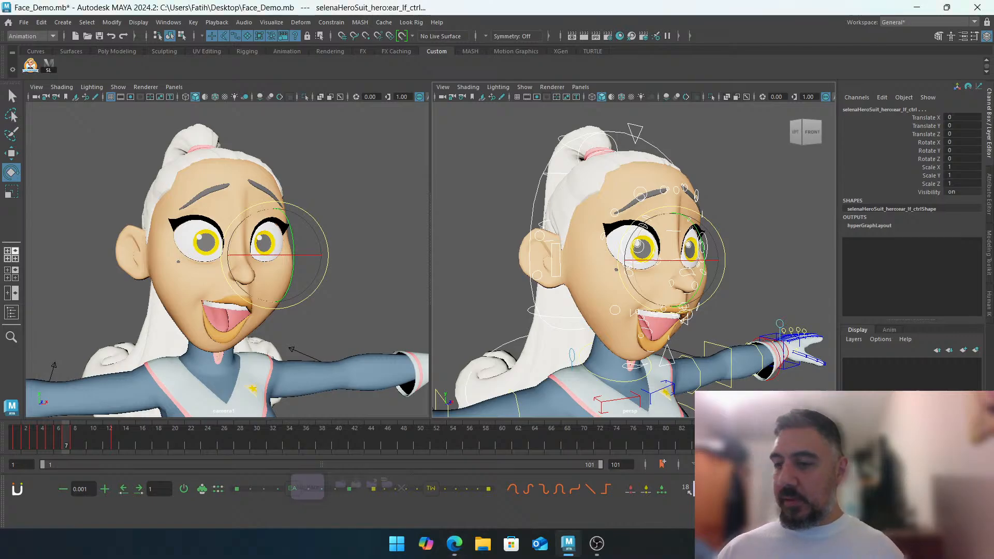
Hide manipulators in the camera view showing the character without controls, and compare the poses at frames 1 and 2
{"action": "left_click_drag", "start_coordinate": [27, 444], "coordinate": [17, 443]}
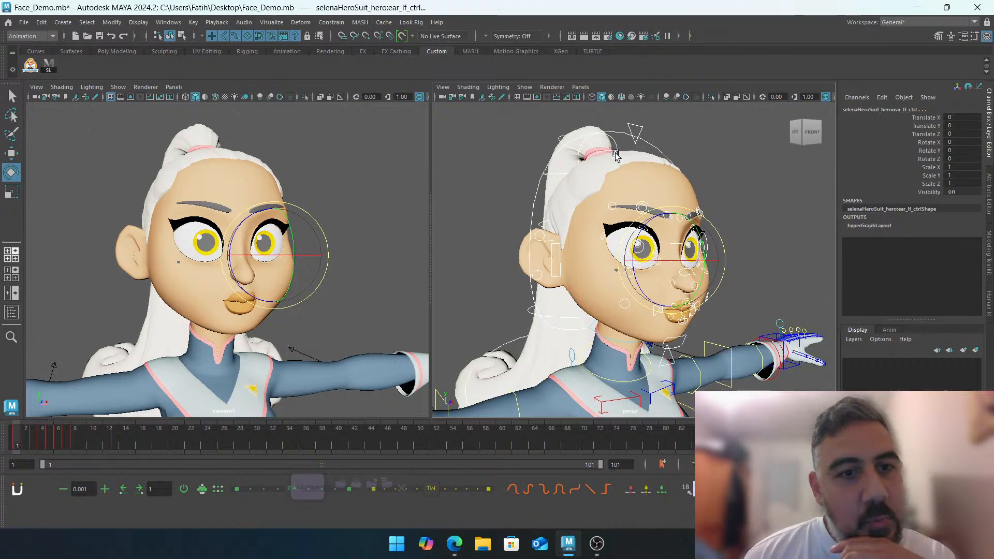
{"action": "key", "text": "period"}
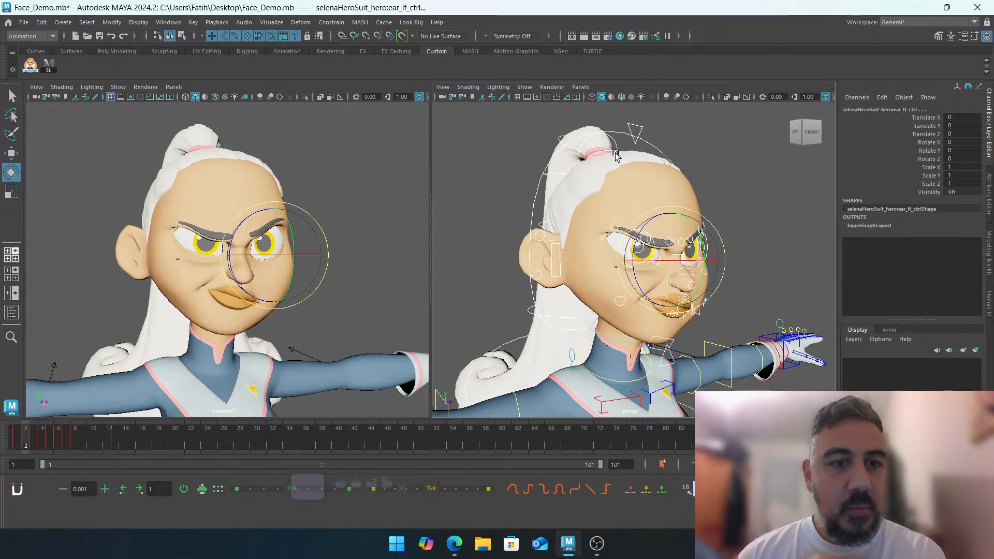
{"action": "left_click", "coordinate": [118, 87]}
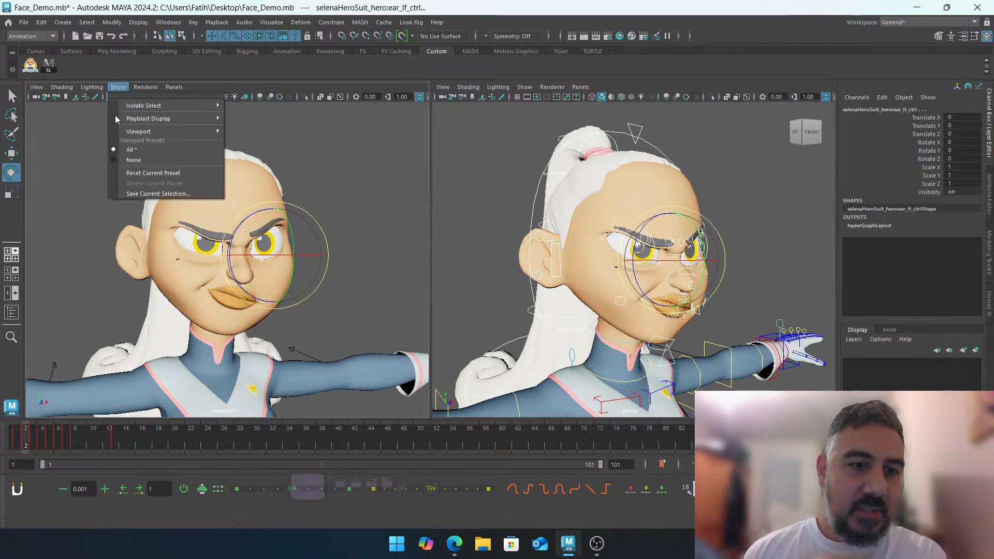
{"action": "mouse_move", "coordinate": [206, 133]}
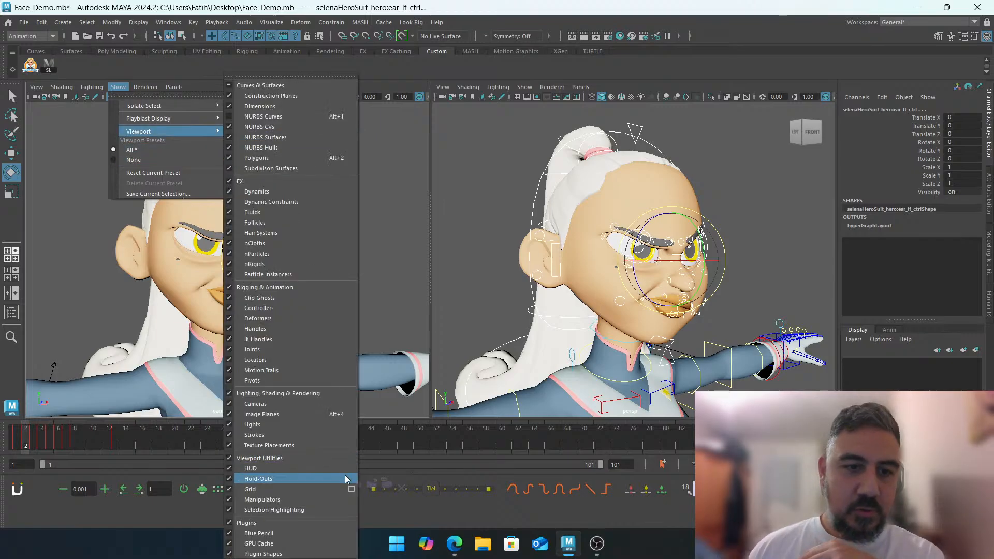
{"action": "left_click", "coordinate": [229, 500]}
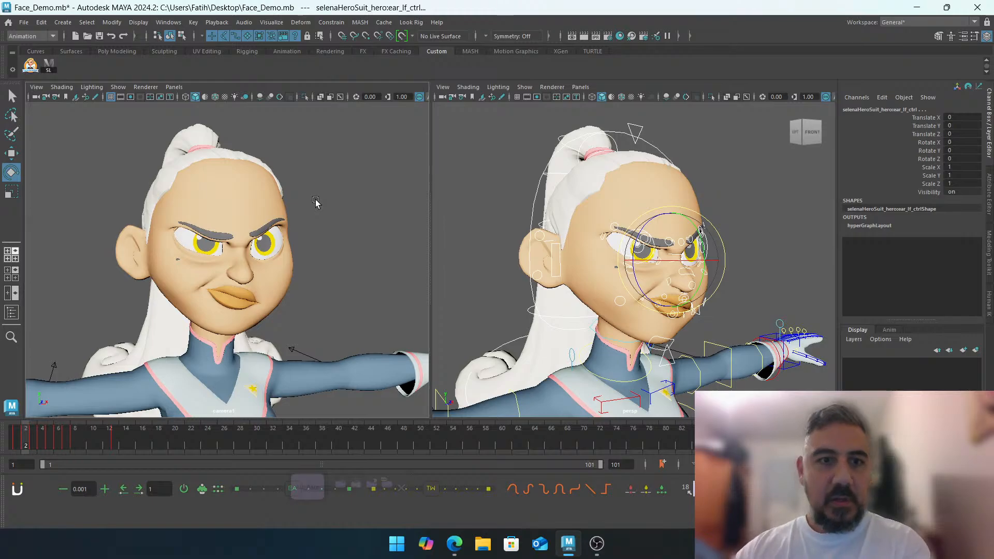
{"action": "key", "text": "comma"}
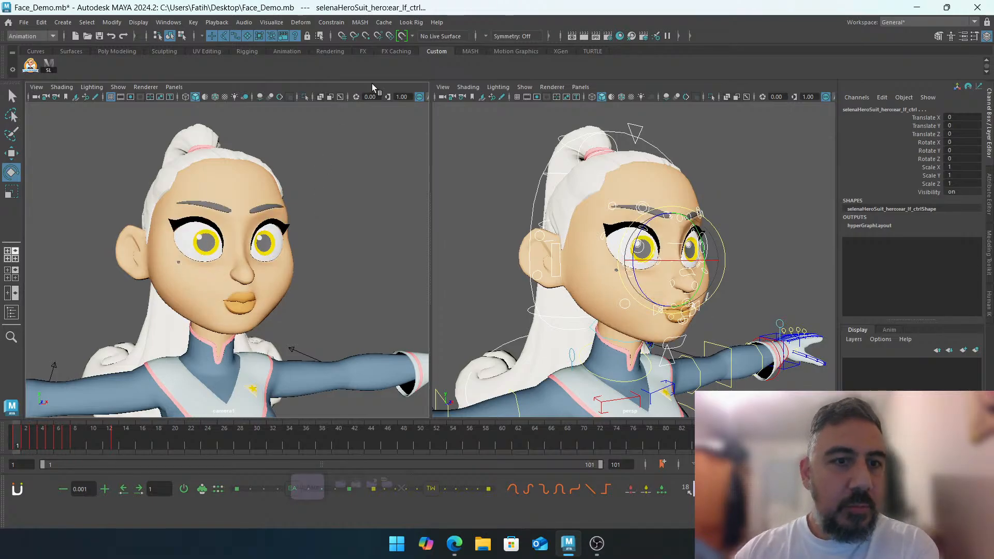
{"action": "key", "text": "period"}
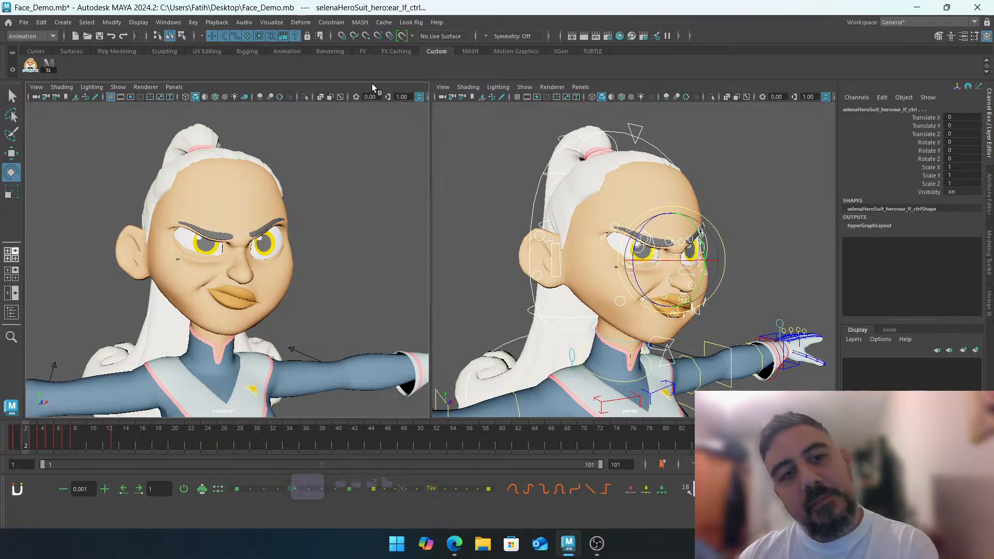
Step through the facial poses up to frame 8 and set a key there on the selected face controls
{"action": "key", "text": "period"}
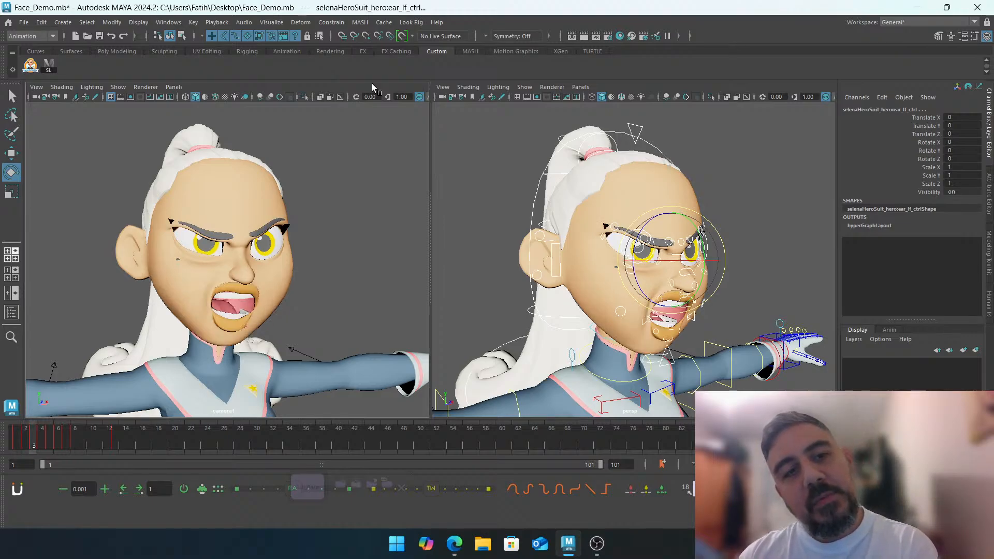
{"action": "key", "text": "period"}
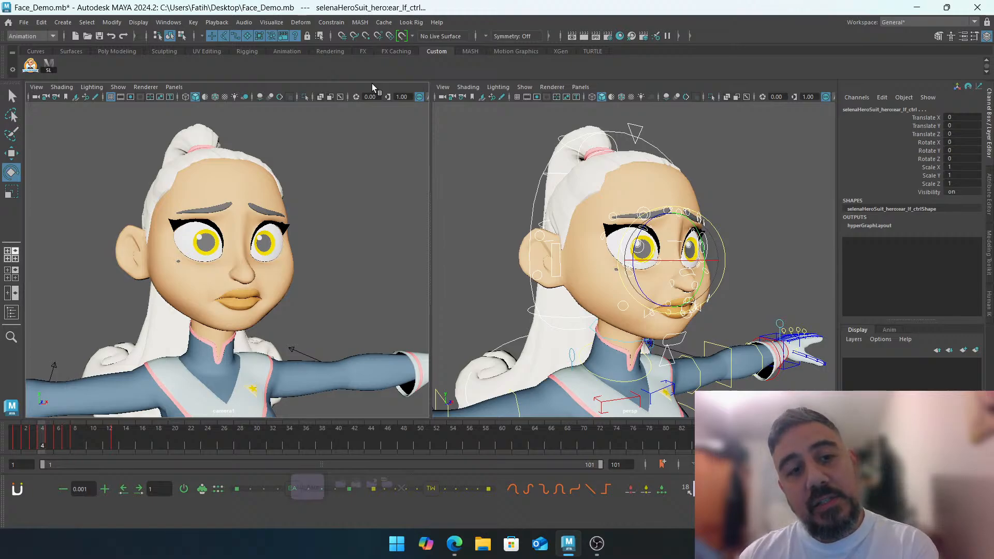
{"action": "key", "text": "period"}
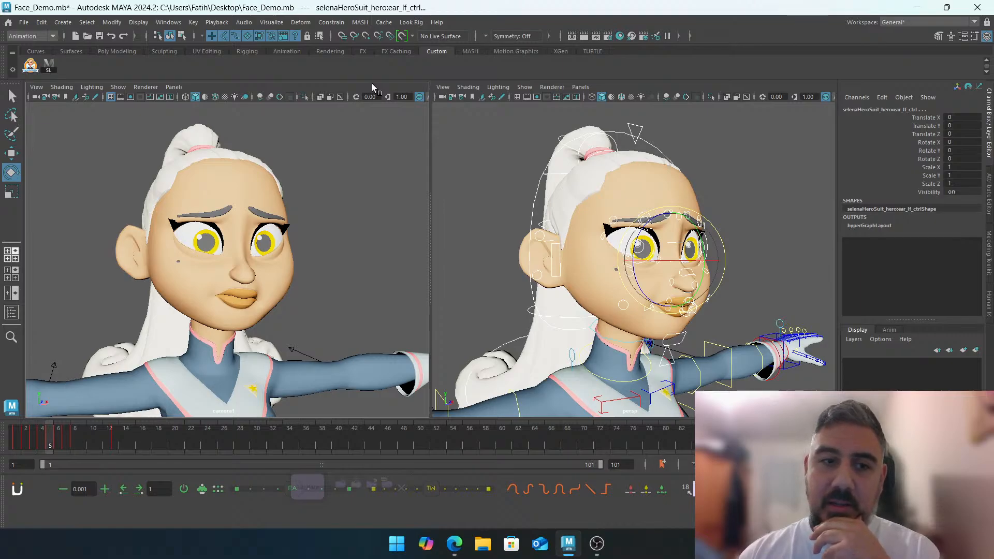
{"action": "key", "text": "period"}
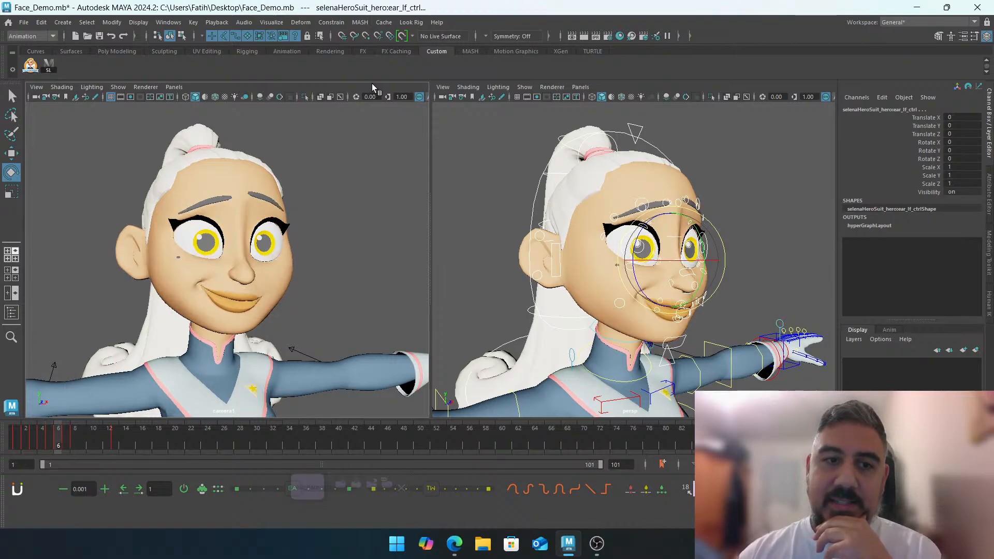
{"action": "key", "text": "period"}
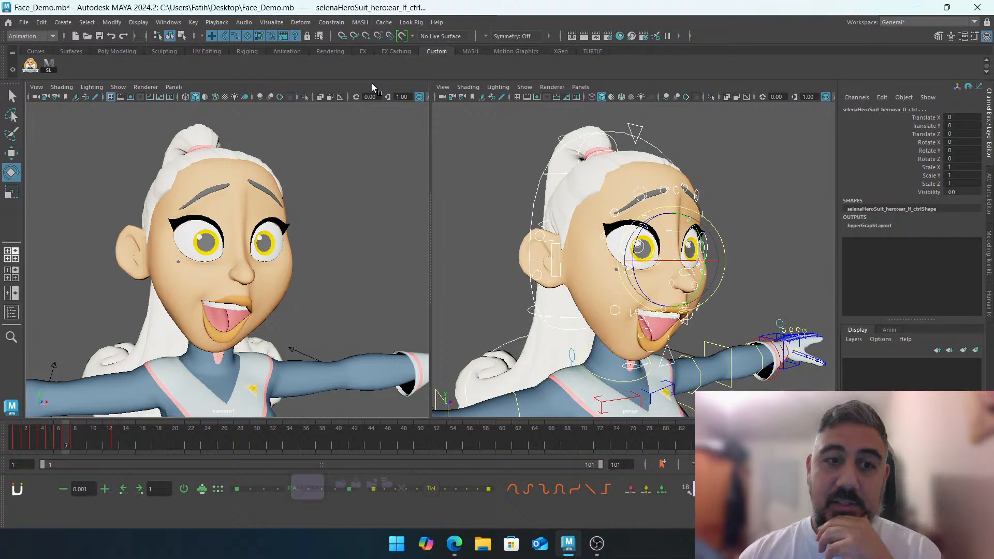
{"action": "key", "text": "period"}
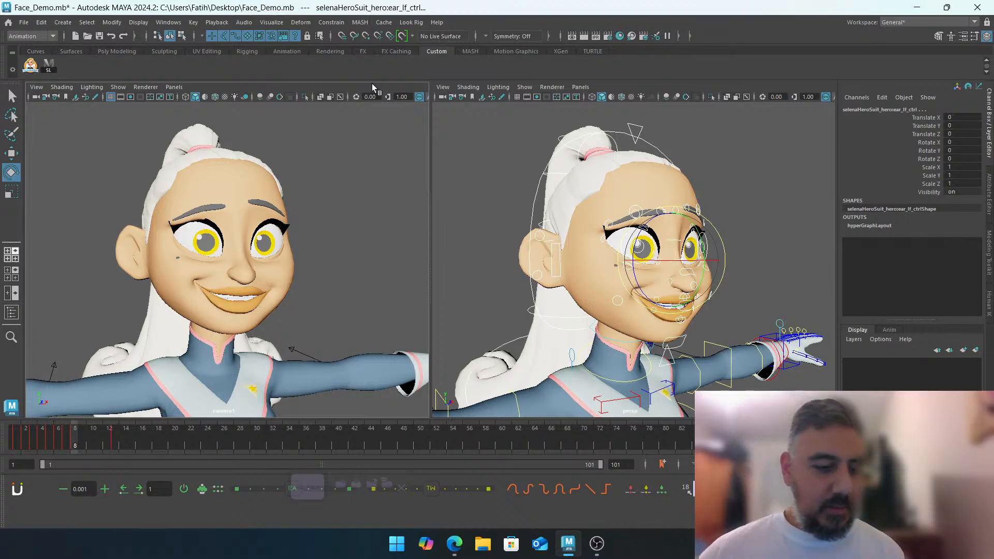
{"action": "key", "text": "s"}
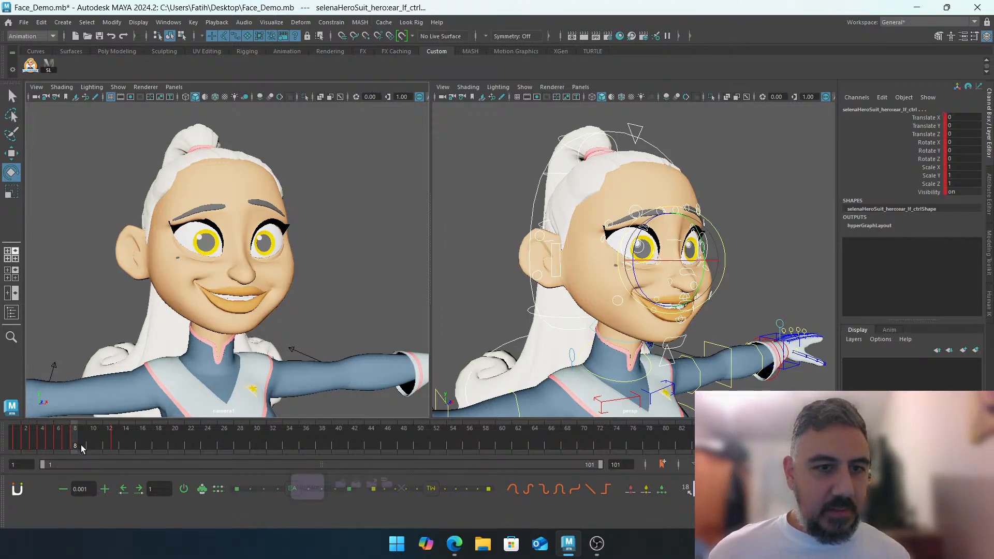
Try to copy the selected controls' neutral pose from frame 13 and paste it at frame 9
{"action": "left_click", "coordinate": [118, 444]}
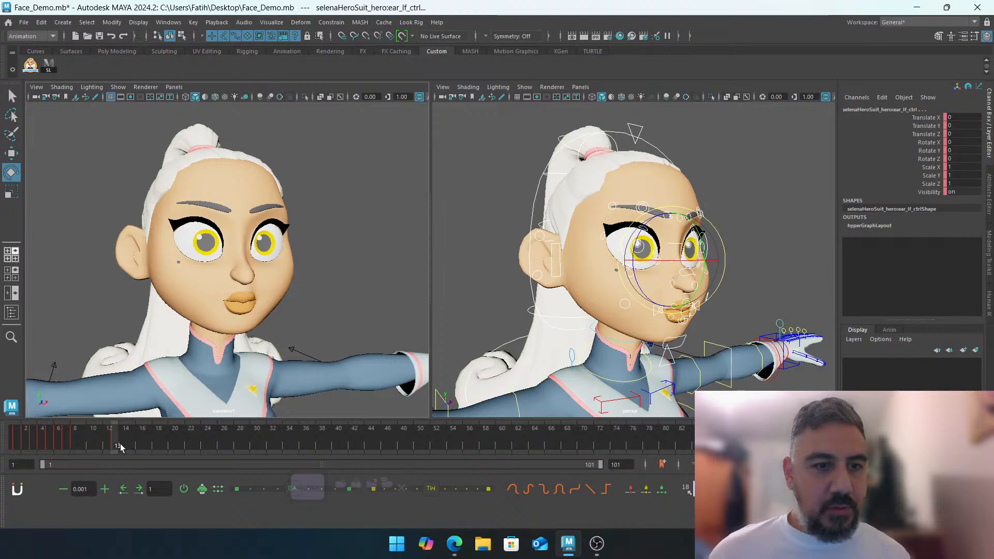
{"action": "right_click", "coordinate": [120, 443]}
{"action": "left_click", "coordinate": [173, 250]}
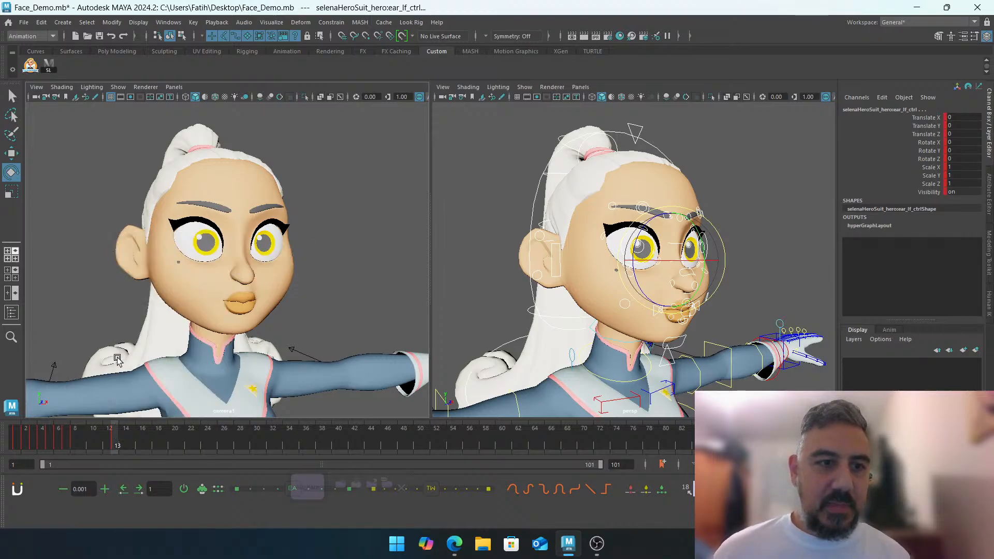
{"action": "left_click", "coordinate": [74, 442]}
{"action": "left_click", "coordinate": [83, 444]}
{"action": "right_click", "coordinate": [82, 438]}
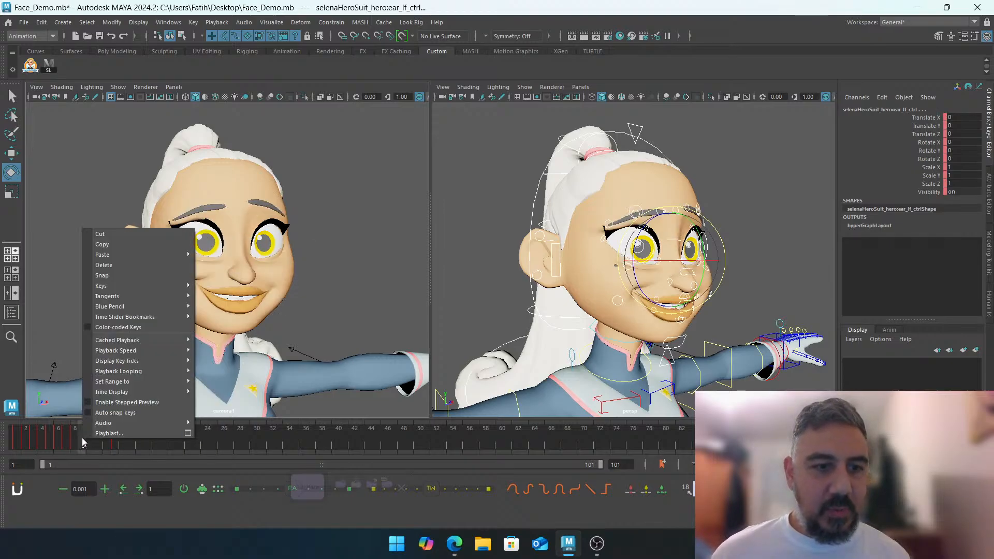
{"action": "mouse_move", "coordinate": [188, 261]}
{"action": "left_click", "coordinate": [217, 254]}
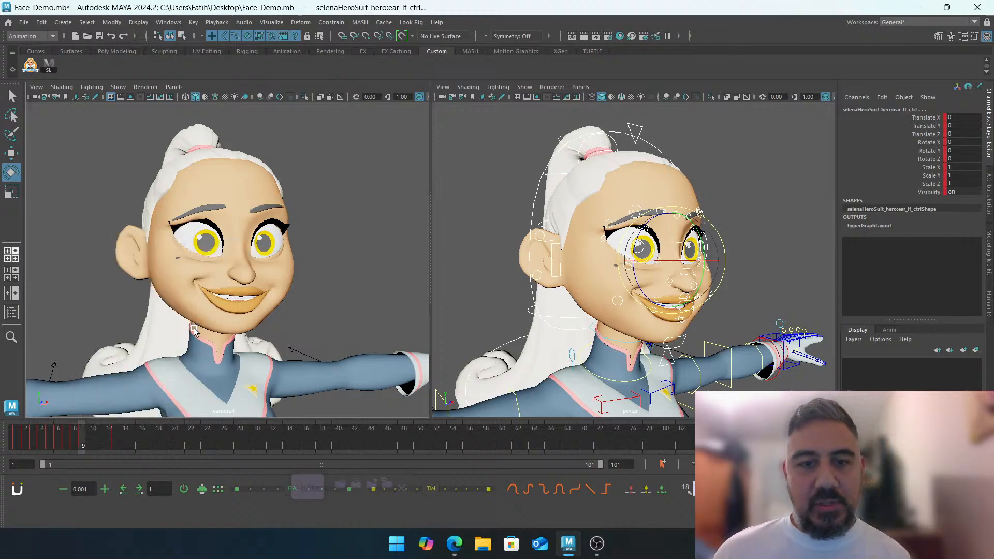
Select the ALL_FACE control set, copy its neutral pose at frame 13 and paste it at frame 9
{"action": "left_click", "coordinate": [308, 487]}
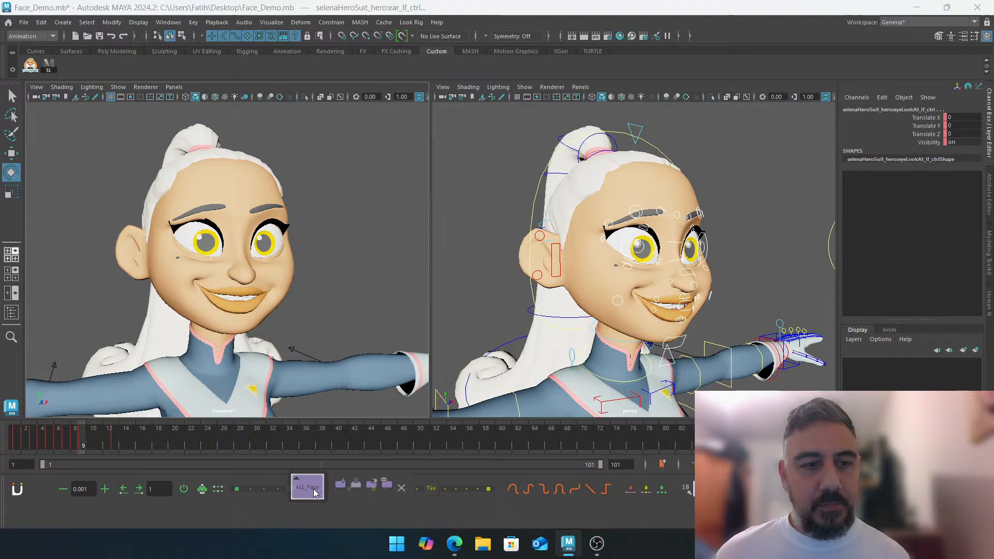
{"action": "left_click", "coordinate": [114, 445]}
{"action": "right_click", "coordinate": [115, 442]}
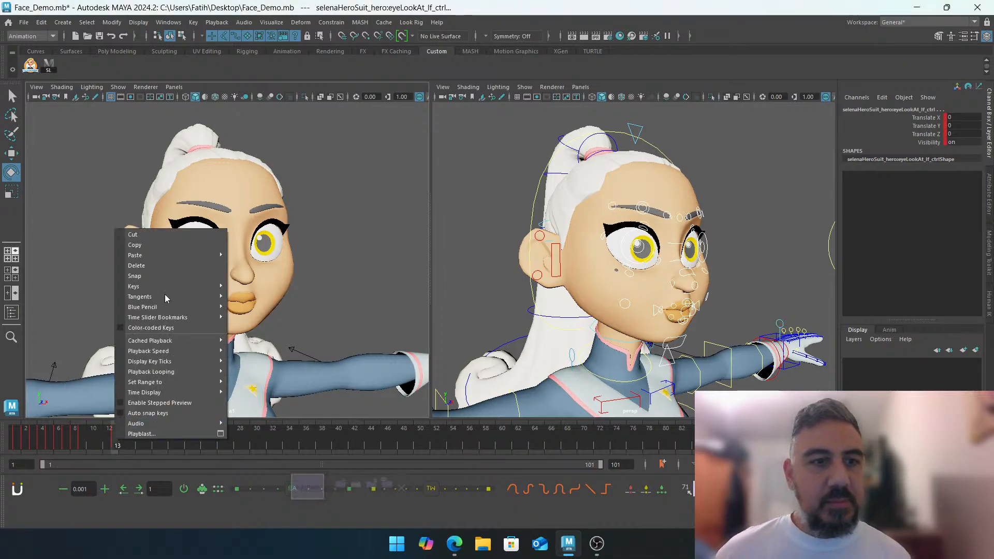
{"action": "left_click", "coordinate": [178, 245]}
{"action": "left_click", "coordinate": [82, 437]}
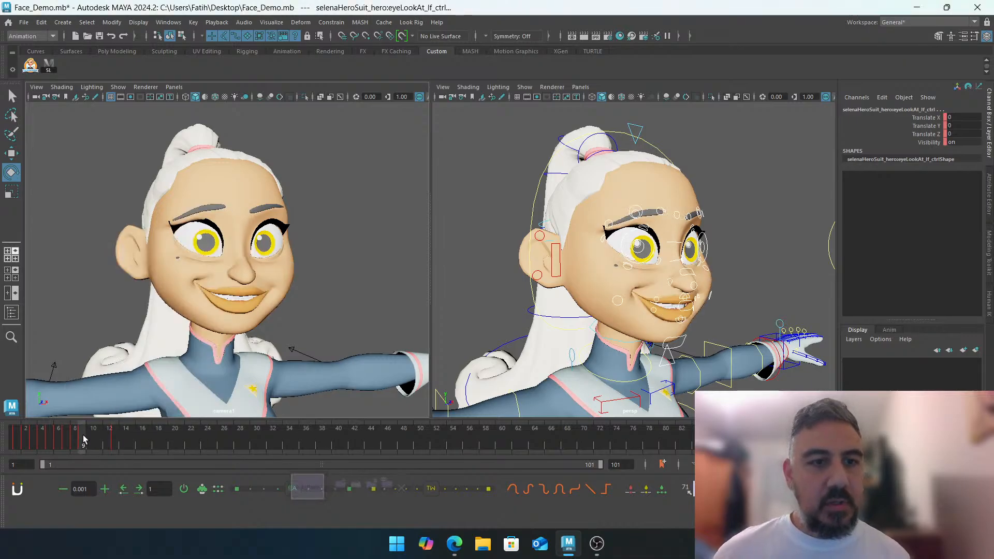
{"action": "right_click", "coordinate": [85, 439]}
{"action": "mouse_move", "coordinate": [156, 254]}
{"action": "left_click", "coordinate": [218, 254]}
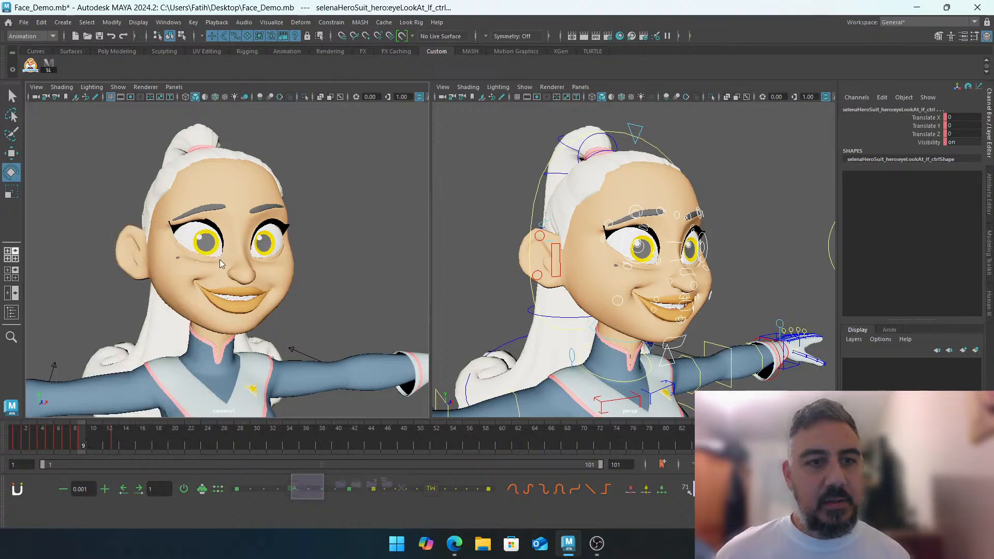
{"action": "left_click", "coordinate": [76, 440]}
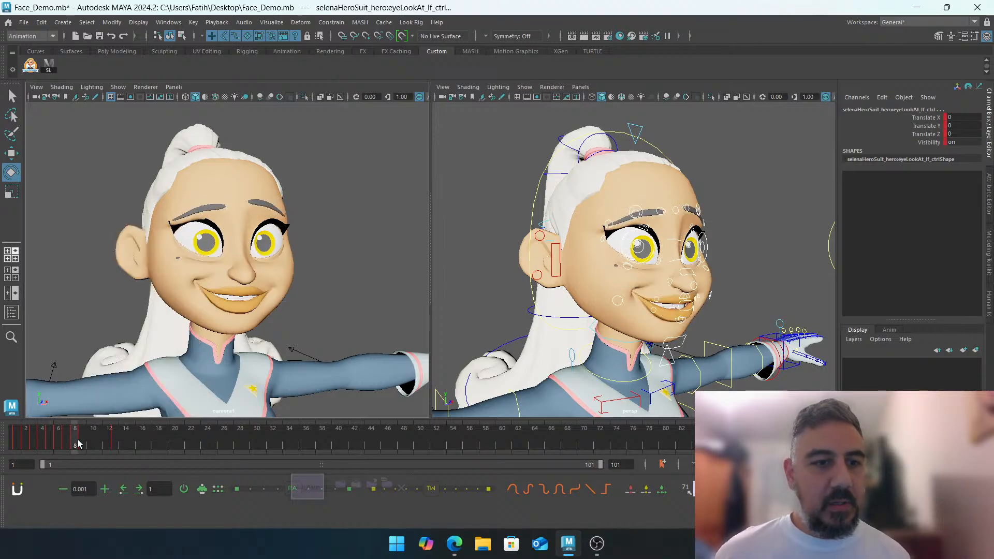
{"action": "left_click", "coordinate": [83, 439]}
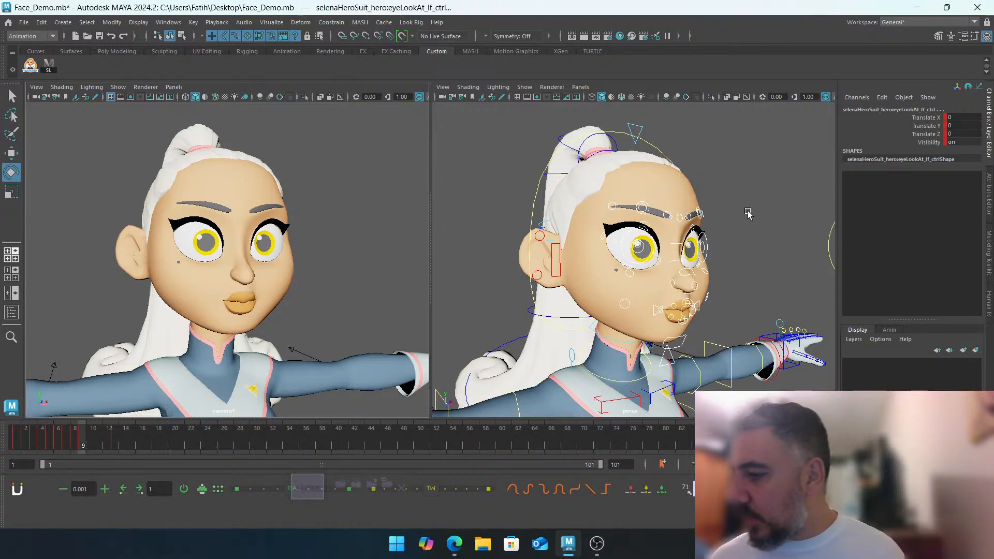
Lower the character's whole right eyebrow toward the eye with the main right eyebrow control
{"action": "left_click", "coordinate": [776, 191]}
{"action": "scroll", "coordinate": [642, 223], "scroll_direction": "down", "scroll_amount": 3}
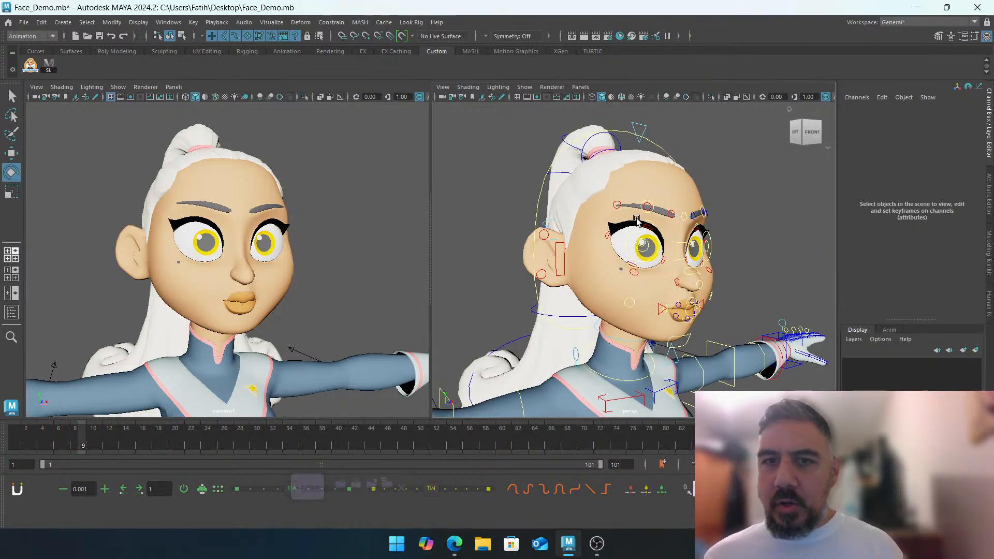
{"action": "middle_click_drag", "start_coordinate": [674, 230], "coordinate": [686, 212], "text": "alt"}
{"action": "left_click_drag", "start_coordinate": [687, 211], "coordinate": [645, 244], "text": "alt"}
{"action": "left_click_drag", "start_coordinate": [677, 210], "coordinate": [598, 251], "text": "alt"}
{"action": "scroll", "coordinate": [598, 250], "scroll_direction": "up", "scroll_amount": 5}
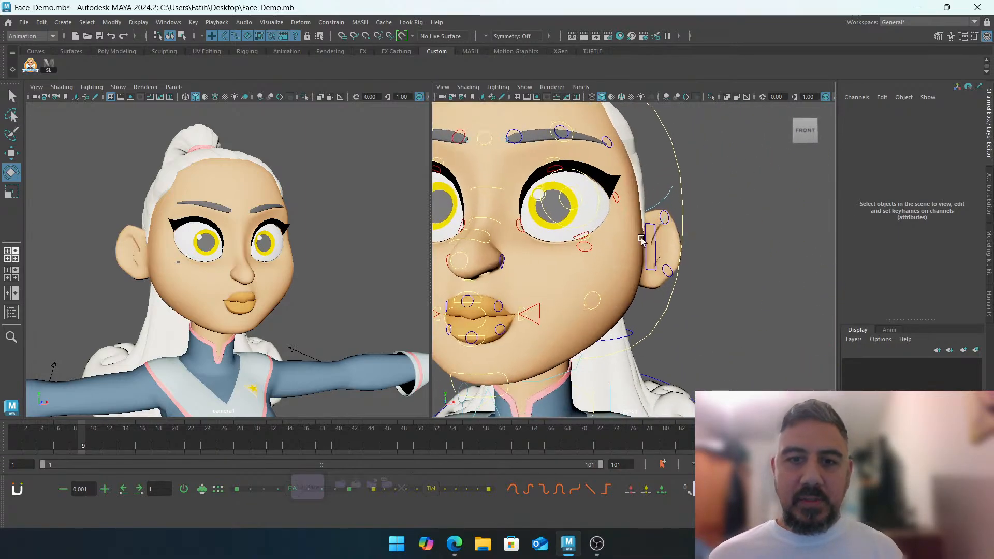
{"action": "middle_click_drag", "start_coordinate": [580, 243], "coordinate": [680, 251], "text": "alt"}
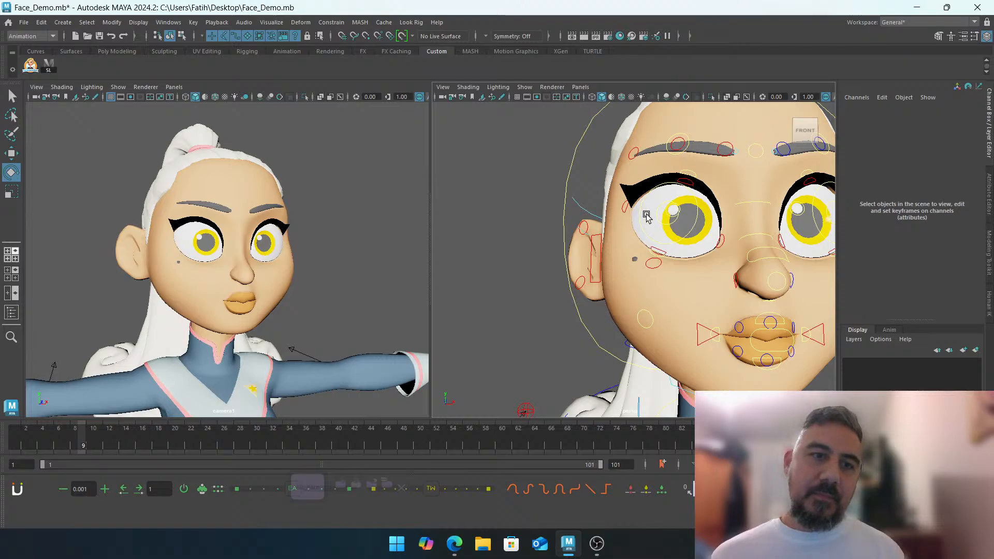
{"action": "left_click_drag", "start_coordinate": [687, 208], "coordinate": [670, 220], "text": "alt"}
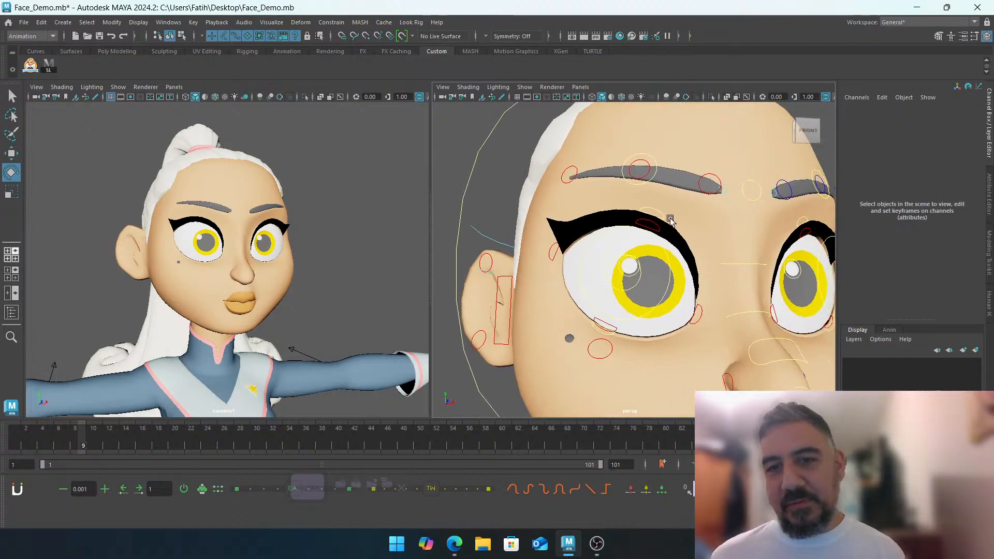
{"action": "left_click", "coordinate": [652, 222]}
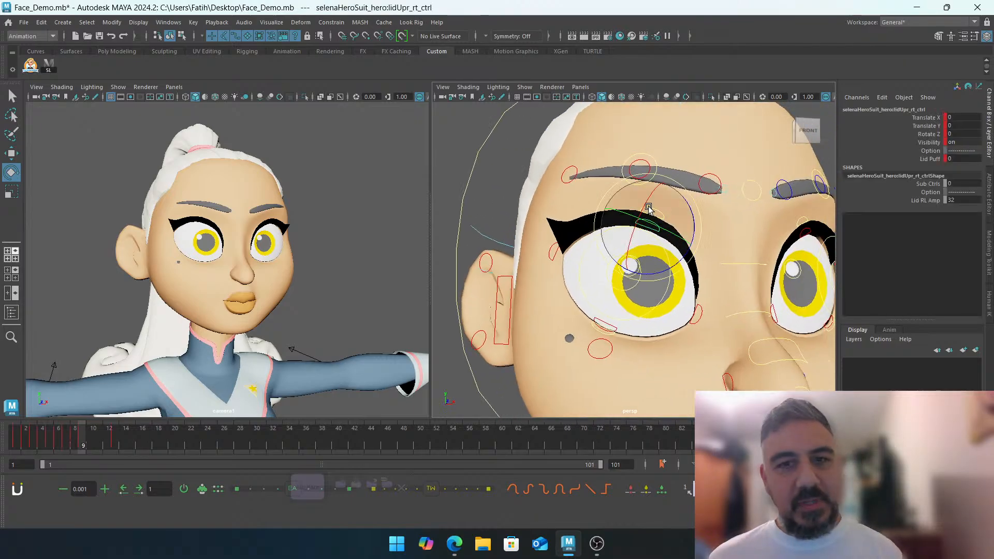
{"action": "left_click", "coordinate": [649, 154]}
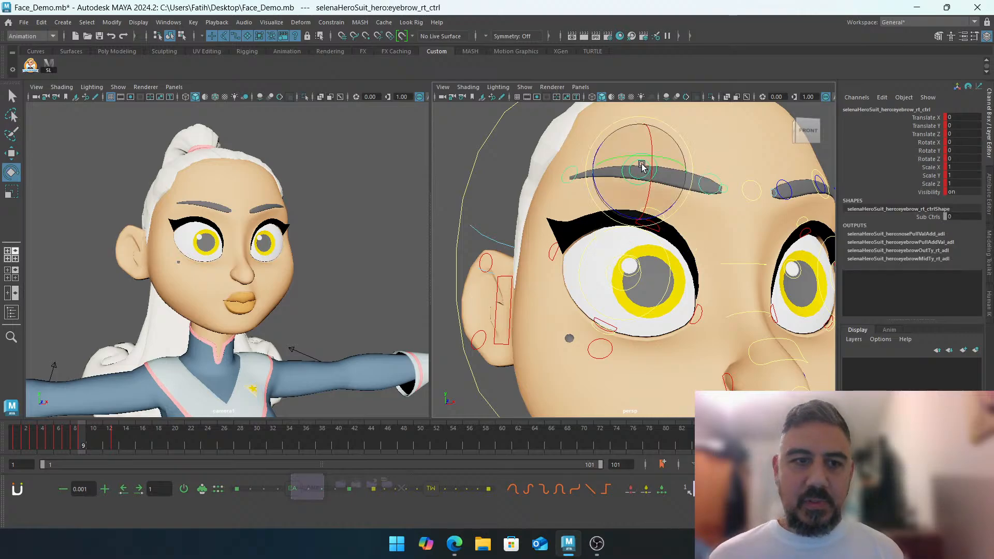
{"action": "middle_click_drag", "start_coordinate": [690, 147], "coordinate": [610, 179], "text": "alt"}
{"action": "key", "text": "w"}
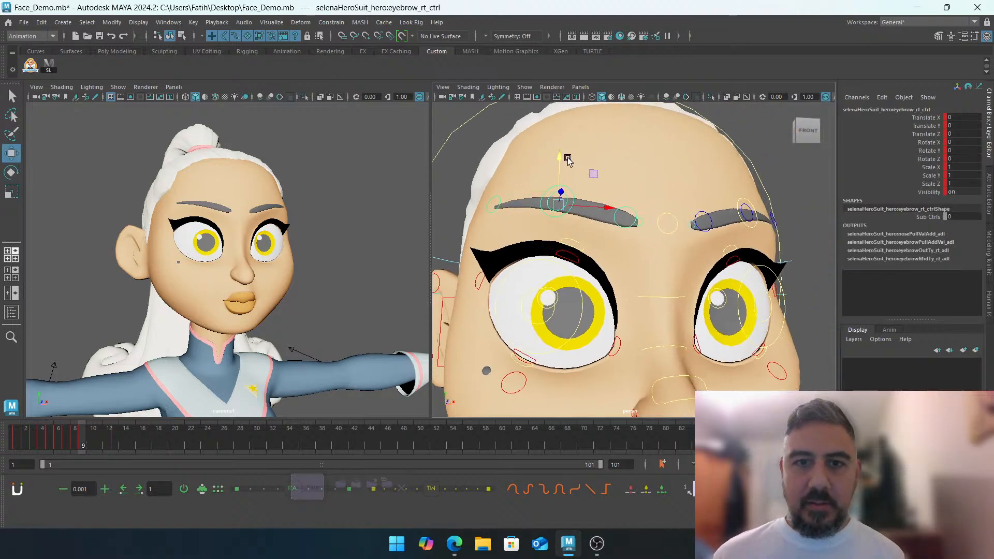
{"action": "left_click_drag", "start_coordinate": [556, 158], "coordinate": [564, 206]}
Raise the right inner brow control to 0.156 in Translate Y and lower the right mid-brow control to about -0.194
{"action": "left_click", "coordinate": [636, 261]}
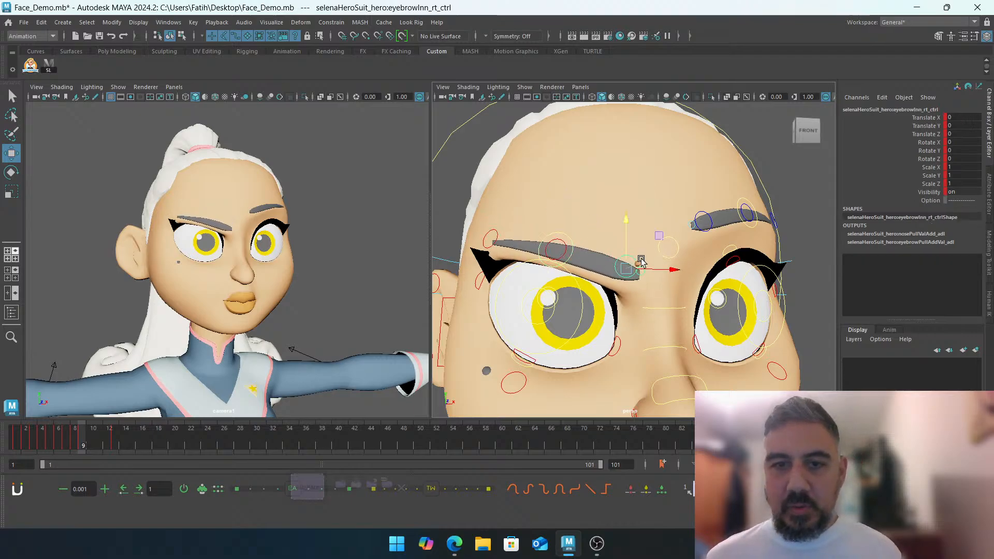
{"action": "left_click_drag", "start_coordinate": [626, 226], "coordinate": [626, 211]}
{"action": "left_click", "coordinate": [564, 240]}
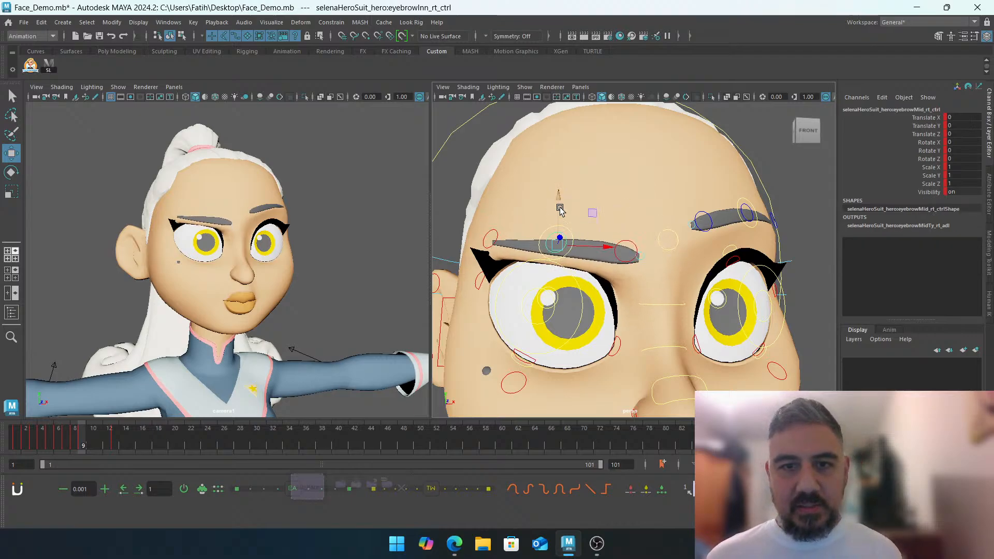
{"action": "left_click_drag", "start_coordinate": [559, 210], "coordinate": [559, 224]}
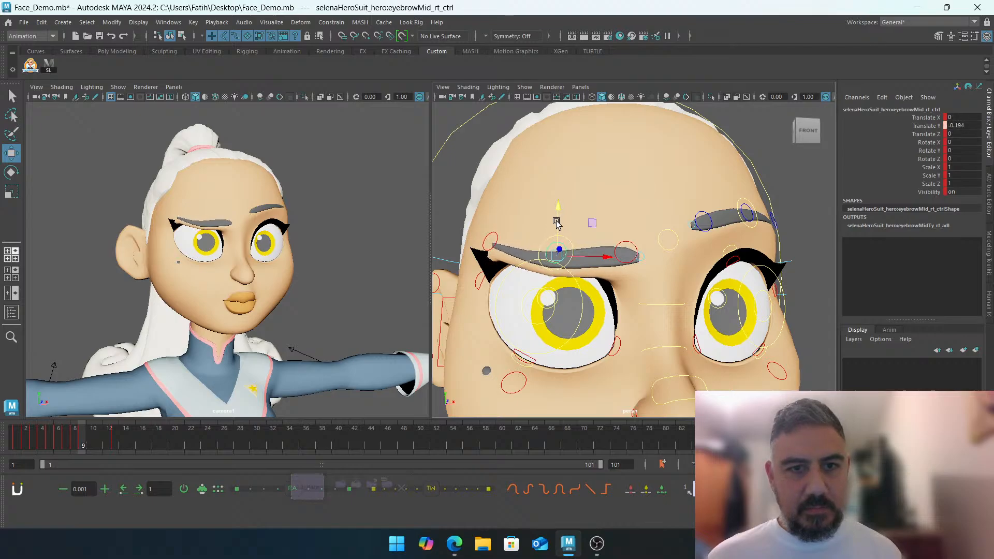
Rotate the right inner brow control to about -19.6 degrees around Z
{"action": "left_click", "coordinate": [635, 247]}
{"action": "key", "text": "e"}
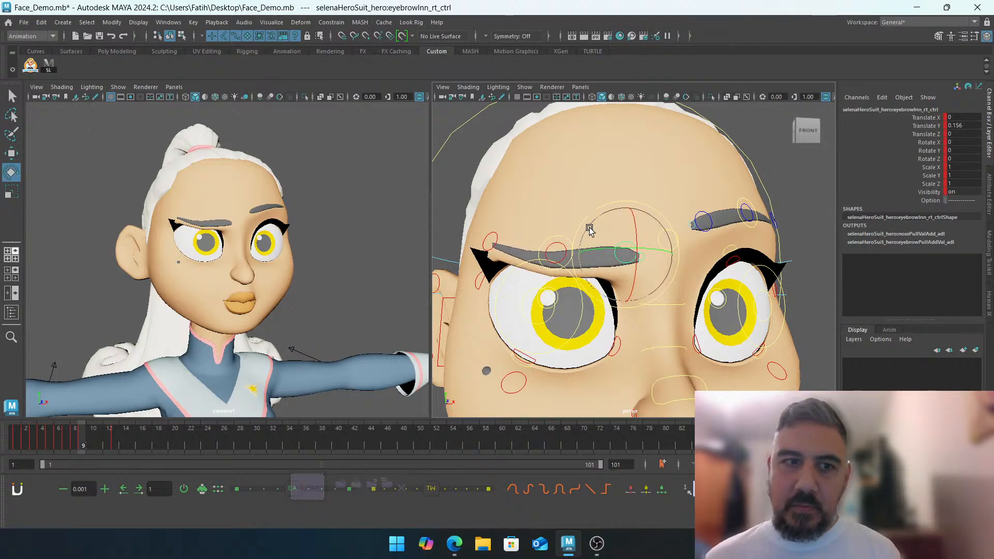
{"action": "left_click_drag", "start_coordinate": [587, 229], "coordinate": [584, 242]}
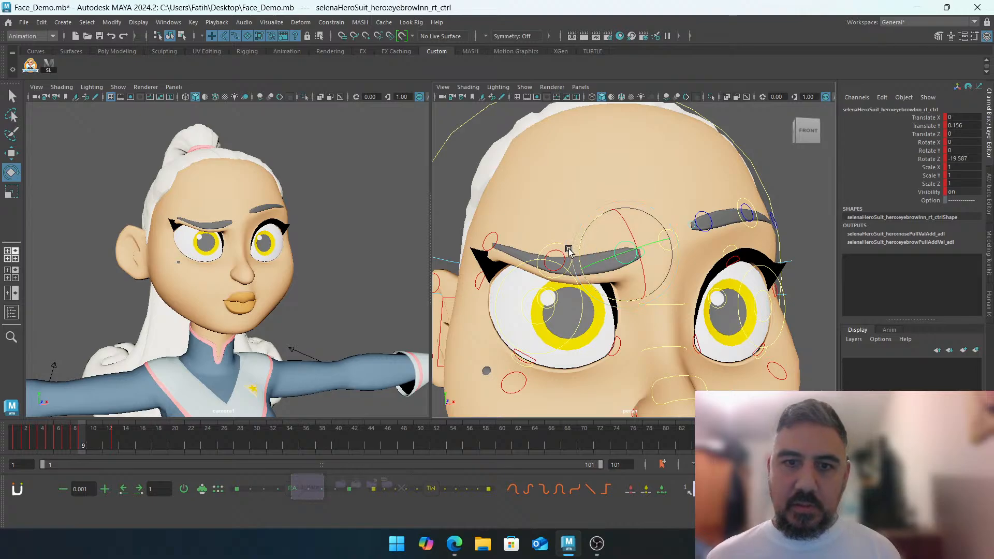
Raise the right mid-brow control slightly and lower the right inner brow control to about -0.022 in Translate Y
{"action": "left_click", "coordinate": [561, 251]}
{"action": "key", "text": "w"}
{"action": "left_click_drag", "start_coordinate": [558, 218], "coordinate": [558, 211]}
{"action": "left_click", "coordinate": [628, 260]}
{"action": "left_click_drag", "start_coordinate": [623, 211], "coordinate": [634, 245]}
Shape the character's left eyebrow into an arch, with its middle control raised to about 0.232 in Translate Y
{"action": "middle_click_drag", "start_coordinate": [677, 262], "coordinate": [699, 239], "text": "alt"}
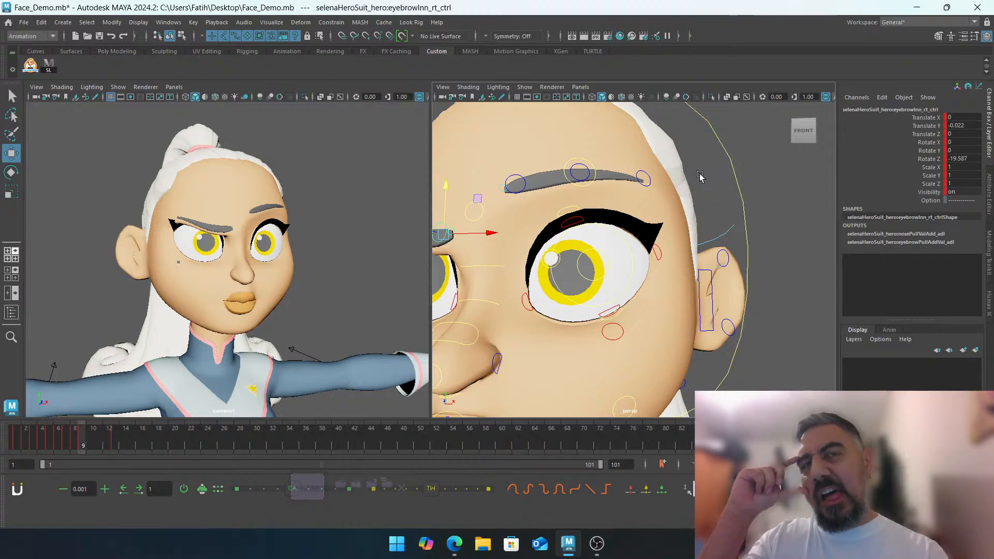
{"action": "left_click", "coordinate": [635, 185]}
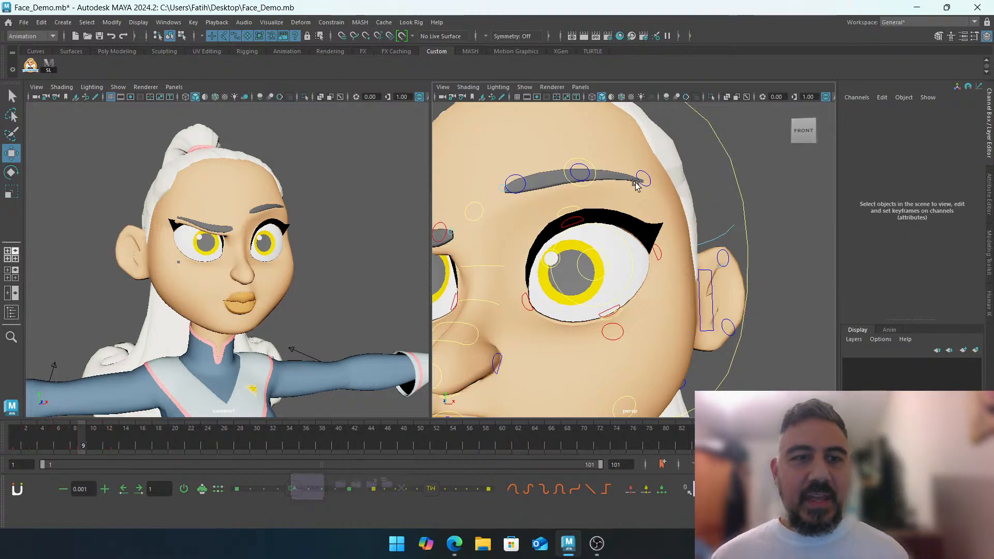
{"action": "right_click_drag", "start_coordinate": [670, 186], "coordinate": [619, 181], "text": "alt"}
{"action": "left_click_drag", "start_coordinate": [619, 182], "coordinate": [557, 200], "text": "alt"}
{"action": "right_click_drag", "start_coordinate": [557, 200], "coordinate": [603, 197], "text": "alt"}
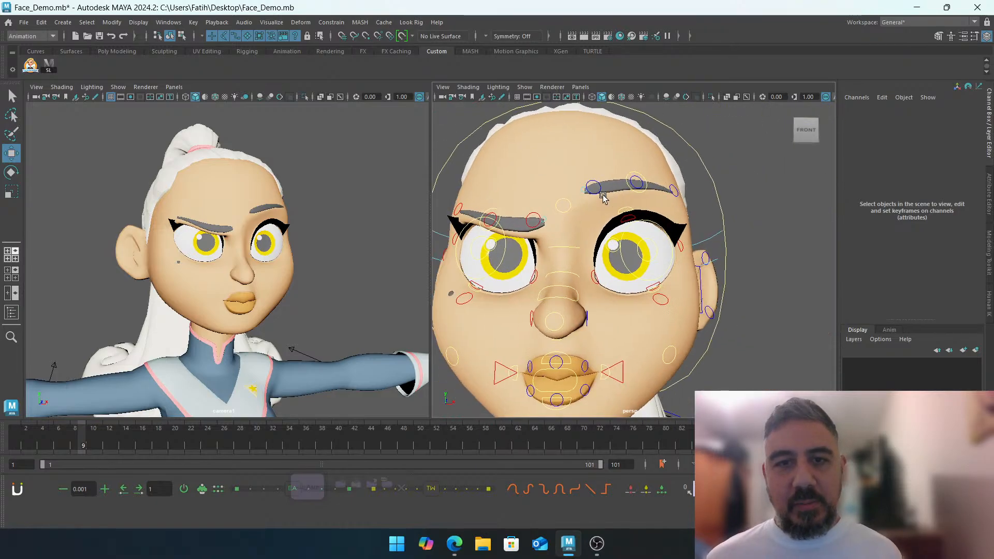
{"action": "left_click", "coordinate": [629, 172]}
{"action": "mouse_move", "coordinate": [636, 139]}
{"action": "left_mouse_down"}
{"action": "mouse_move", "coordinate": [633, 161]}
{"action": "mouse_move", "coordinate": [634, 150]}
{"action": "left_mouse_up"}
{"action": "key", "text": "e"}
{"action": "left_click", "coordinate": [717, 202]}
{"action": "left_click", "coordinate": [636, 189]}
{"action": "key", "text": "w"}
Move the left upper eyelid control to about 0.027 in Translate X and 0.06 in Translate Y
{"action": "middle_click_drag", "start_coordinate": [621, 184], "coordinate": [599, 138], "text": "alt"}
{"action": "right_click_drag", "start_coordinate": [598, 137], "coordinate": [620, 184], "text": "alt"}
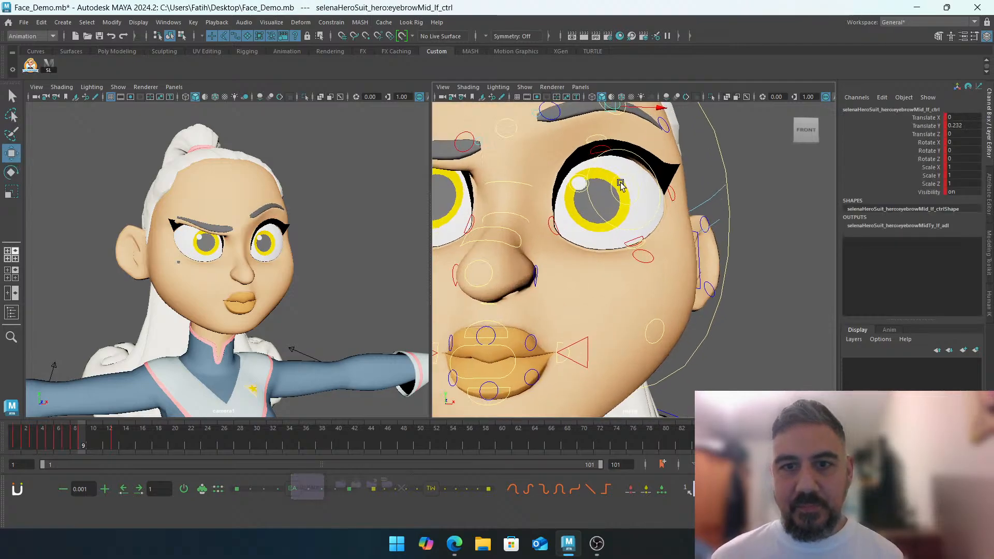
{"action": "left_click", "coordinate": [598, 147]}
{"action": "middle_click_drag", "start_coordinate": [599, 139], "coordinate": [606, 171], "text": "alt"}
{"action": "left_click_drag", "start_coordinate": [605, 139], "coordinate": [605, 137]}
Shift the main mouth control toward the character's right and slightly up, and rotate it to about -17.1 degrees around Z
{"action": "middle_click_drag", "start_coordinate": [440, 208], "coordinate": [562, 165], "text": "alt"}
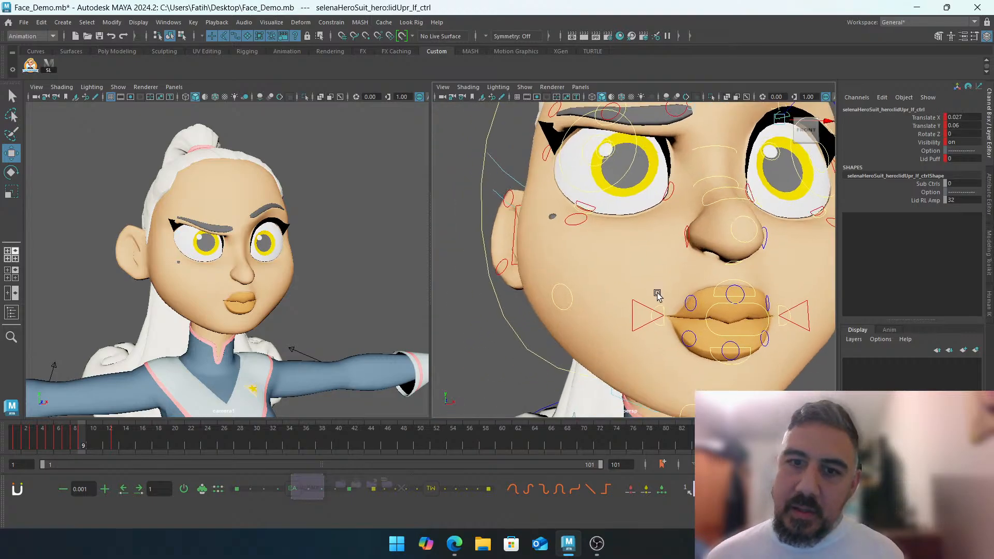
{"action": "left_click", "coordinate": [713, 306]}
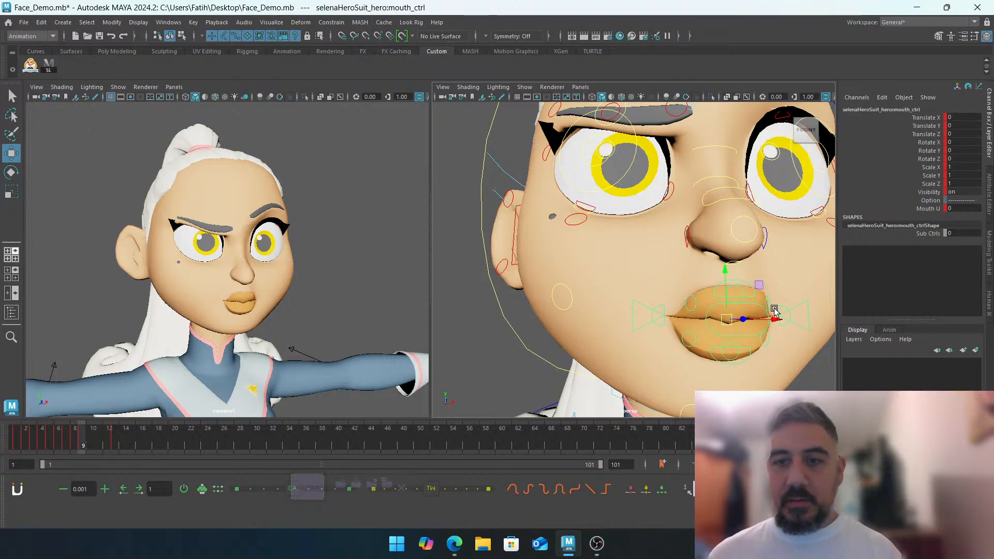
{"action": "left_click_drag", "start_coordinate": [771, 320], "coordinate": [743, 321]}
{"action": "left_click_drag", "start_coordinate": [692, 275], "coordinate": [689, 259]}
{"action": "key", "text": "e"}
{"action": "left_click_drag", "start_coordinate": [742, 329], "coordinate": [730, 345]}
{"action": "left_click", "coordinate": [610, 268]}
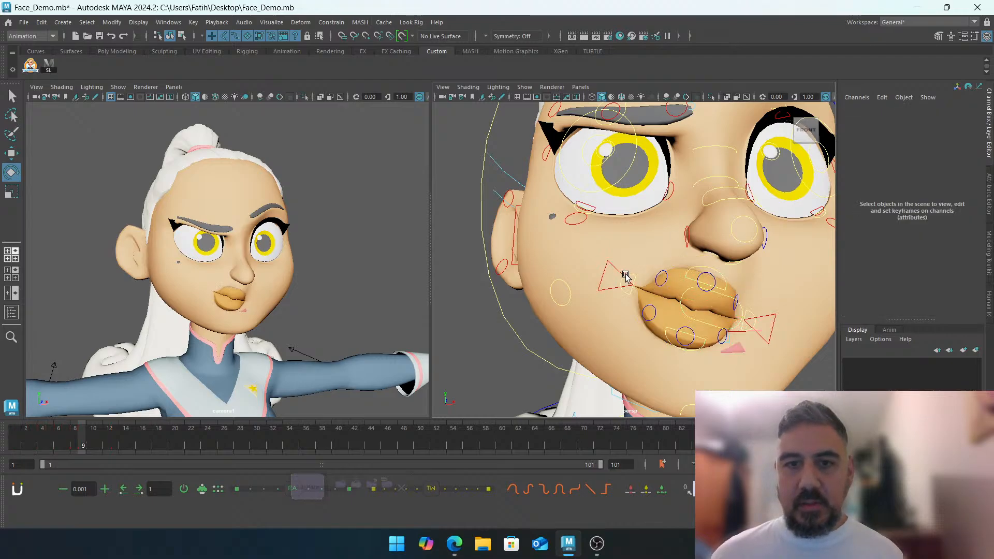
{"action": "left_click", "coordinate": [617, 268]}
{"action": "key", "text": "w"}
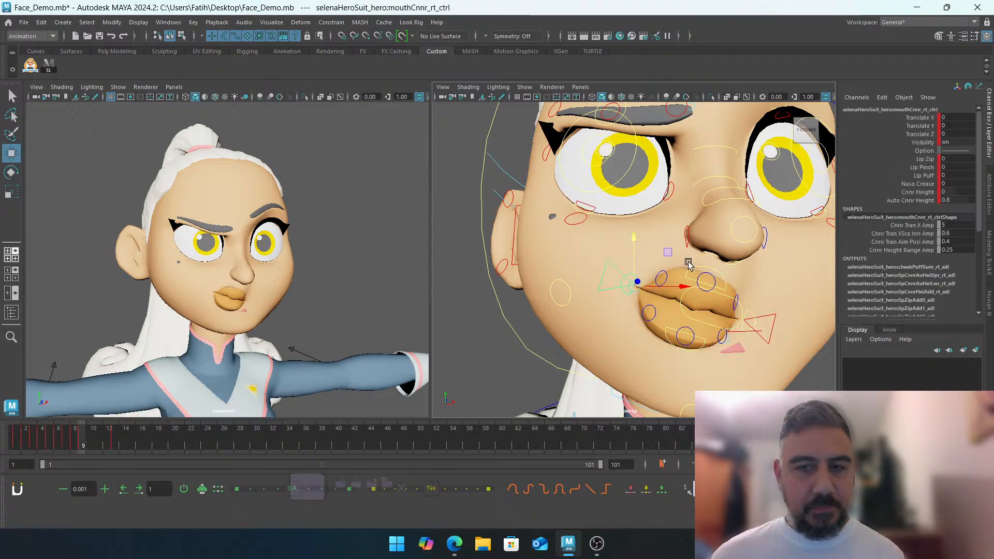
{"action": "left_click", "coordinate": [919, 133]}
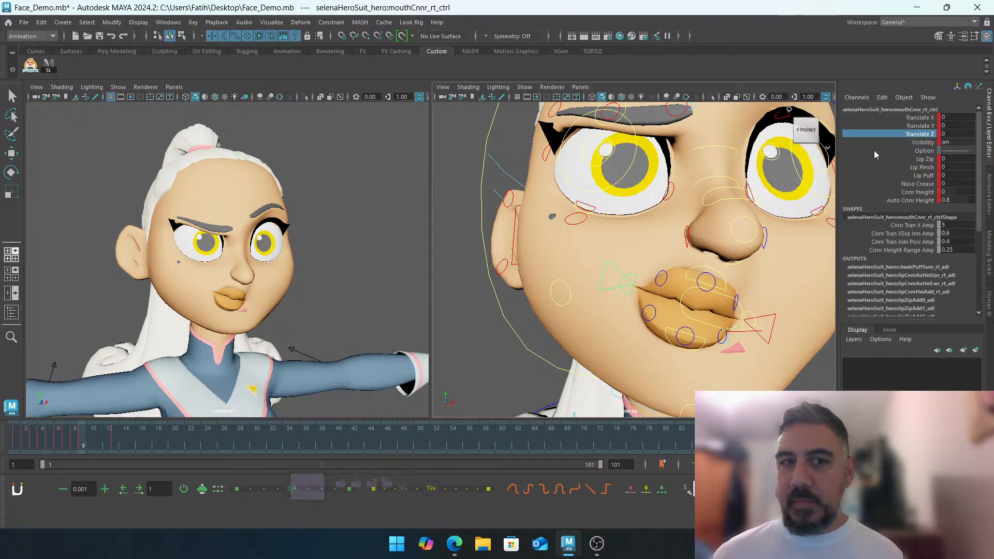
{"action": "left_click_drag", "start_coordinate": [140, 200], "coordinate": [339, 308]}
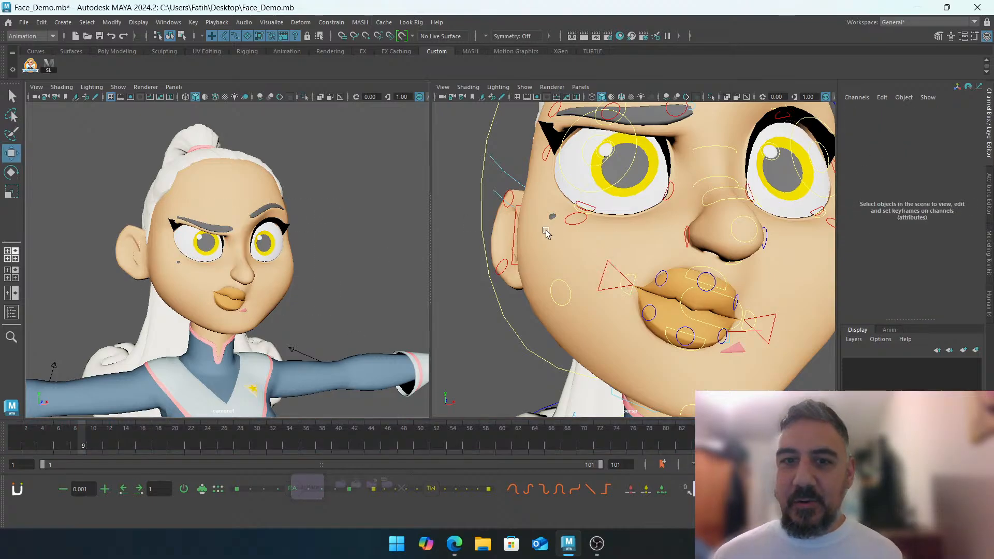
{"action": "left_click_drag", "start_coordinate": [573, 224], "coordinate": [611, 223], "text": "alt"}
{"action": "left_click", "coordinate": [609, 232]}
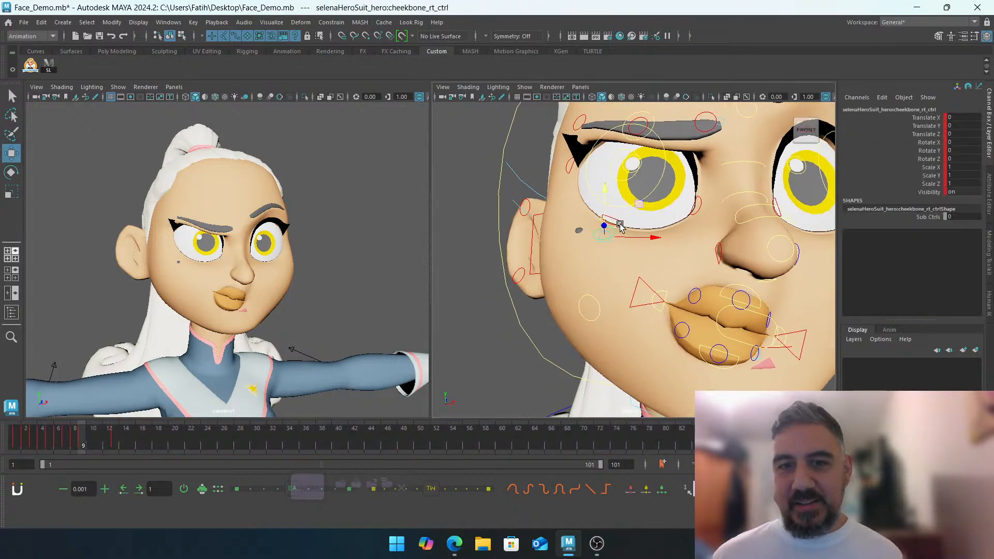
{"action": "left_click", "coordinate": [611, 292]}
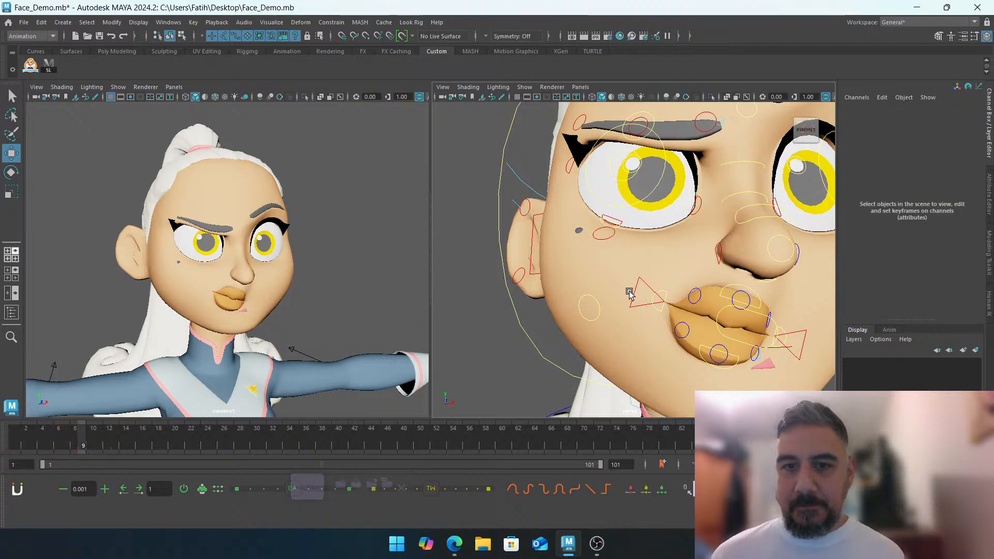
{"action": "left_click", "coordinate": [633, 294]}
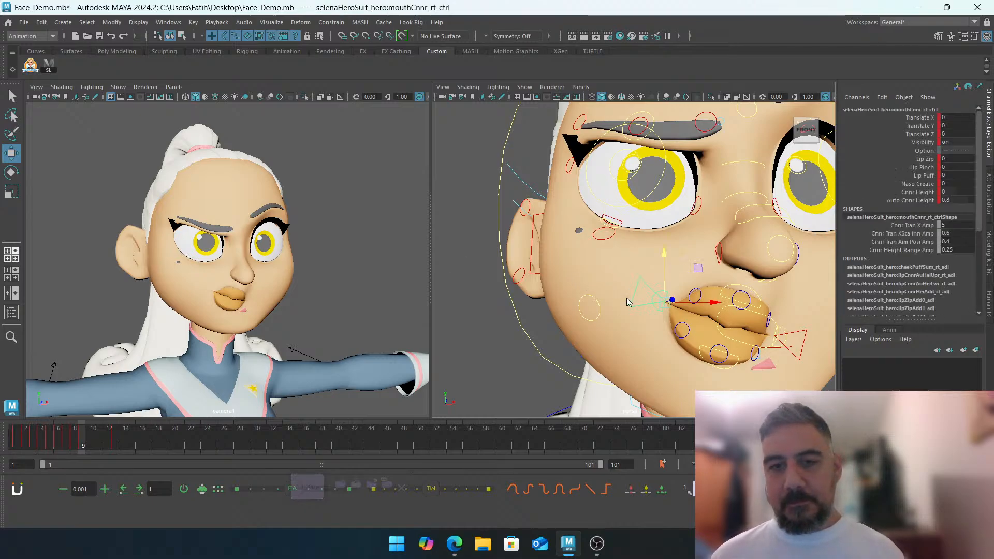
{"action": "left_click_drag", "start_coordinate": [627, 298], "coordinate": [580, 277]}
{"action": "key", "text": "ctrl+z"}
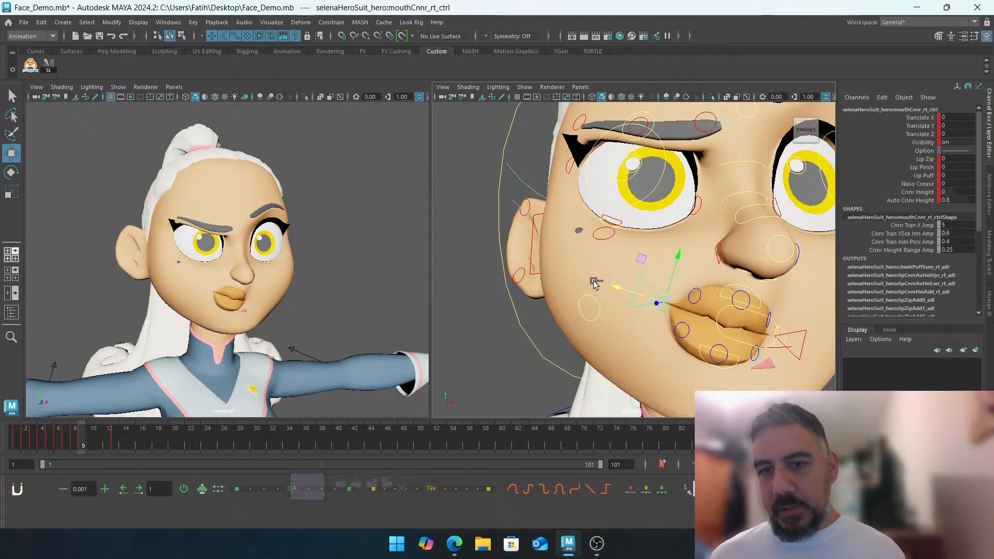
{"action": "left_click", "coordinate": [595, 281]}
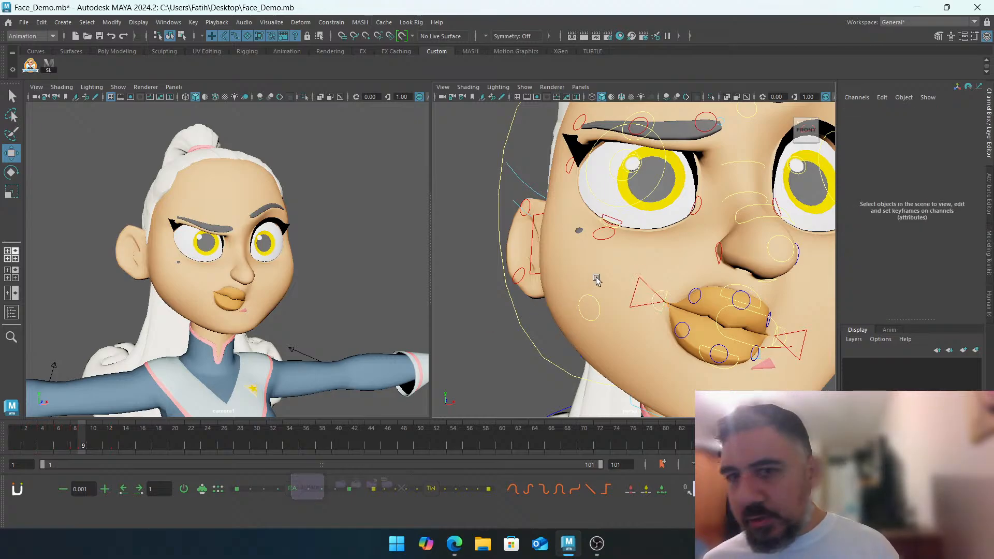
Pull the right mouth corner to about 0.491 Translate X, 0.157 Translate Y, and the right upper lip control to about 0.185, 0.281
{"action": "left_click_drag", "start_coordinate": [595, 280], "coordinate": [552, 277], "text": "alt"}
{"action": "left_click", "coordinate": [544, 237]}
{"action": "left_click", "coordinate": [616, 294]}
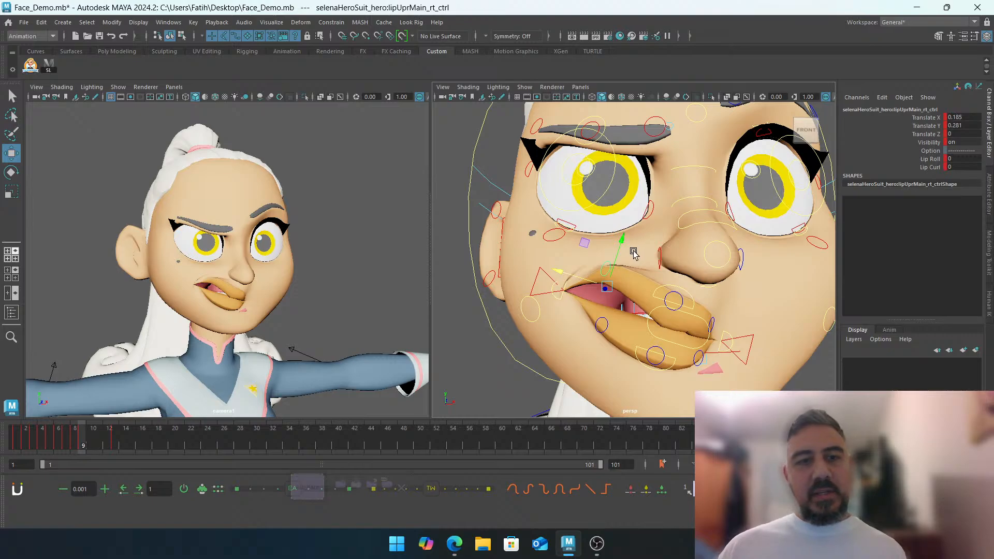
Reposition the main mouth control, ending farther toward the character's left and slightly lower
{"action": "left_click", "coordinate": [689, 324]}
{"action": "left_click_drag", "start_coordinate": [719, 340], "coordinate": [707, 336]}
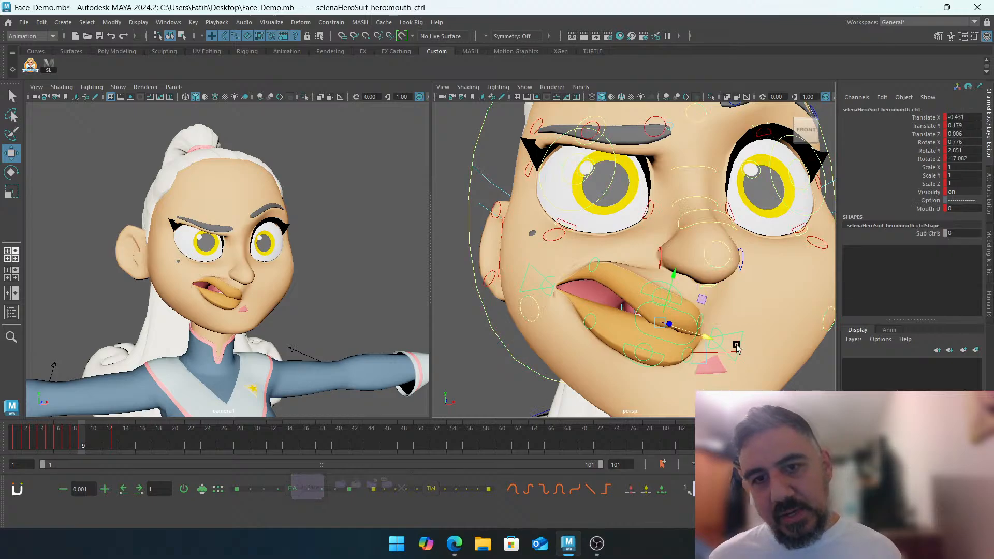
{"action": "left_click_drag", "start_coordinate": [709, 340], "coordinate": [737, 344]}
{"action": "left_click_drag", "start_coordinate": [703, 285], "coordinate": [701, 291]}
{"action": "left_click", "coordinate": [777, 361]}
Pull the left mouth corner control outward to about 0.202 in Translate X
{"action": "middle_click_drag", "start_coordinate": [726, 414], "coordinate": [720, 340], "text": "alt"}
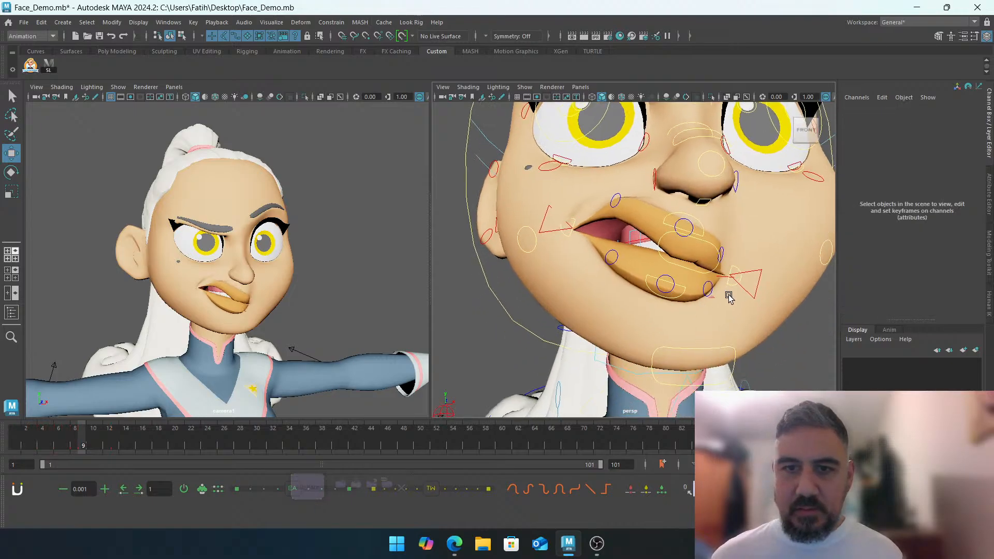
{"action": "left_click", "coordinate": [754, 271]}
{"action": "left_click_drag", "start_coordinate": [773, 287], "coordinate": [788, 290]}
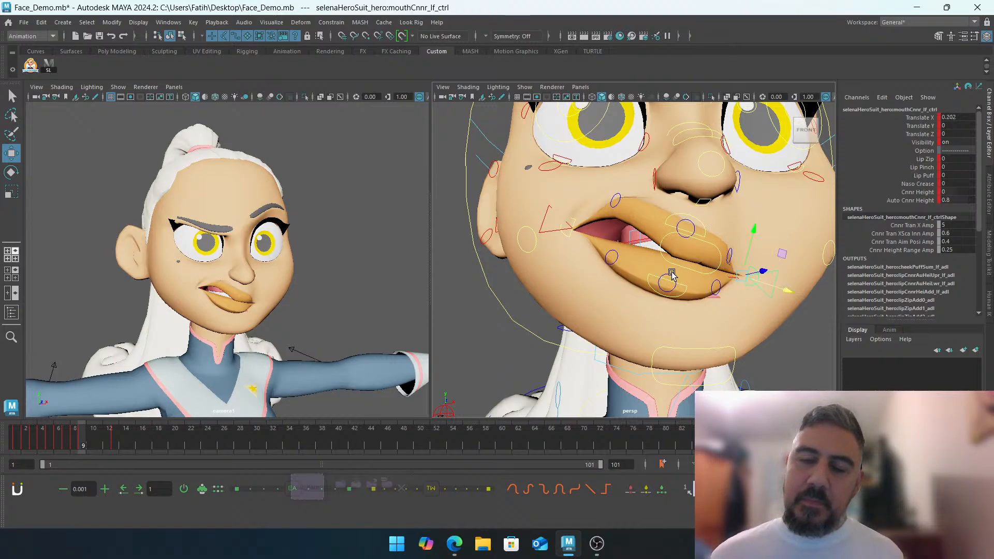
Lower the middle lower lip control and move the right lower lip control to about 0.157 Translate X and -0.151 Translate Y
{"action": "left_click", "coordinate": [667, 284]}
{"action": "left_click_drag", "start_coordinate": [687, 215], "coordinate": [679, 235]}
{"action": "left_click", "coordinate": [673, 266]}
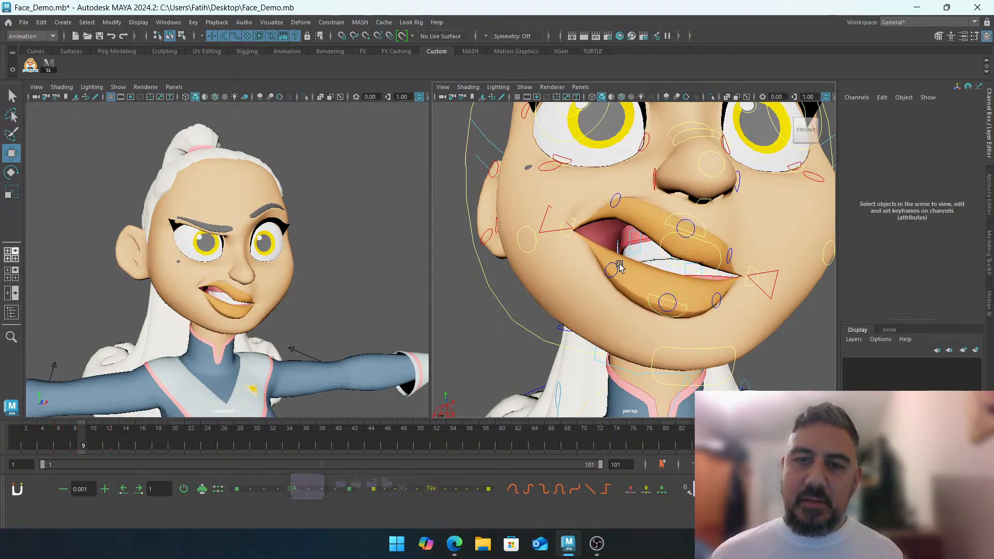
{"action": "left_click", "coordinate": [617, 265]}
{"action": "left_click_drag", "start_coordinate": [617, 265], "coordinate": [580, 254]}
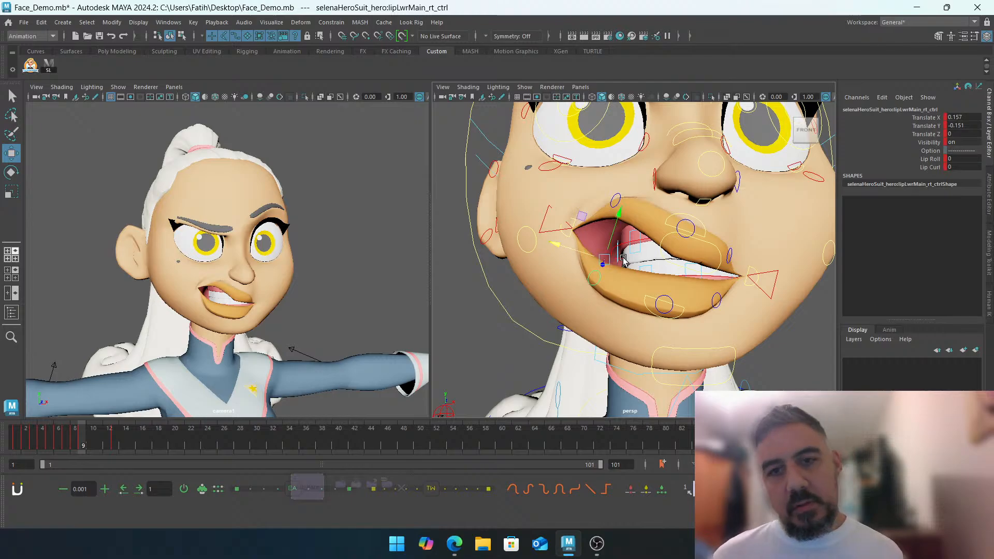
Try pulling the right mouth corner control farther out to about 0.626 in Translate X, and undo the changes
{"action": "middle_click_drag", "start_coordinate": [618, 249], "coordinate": [602, 266], "text": "alt"}
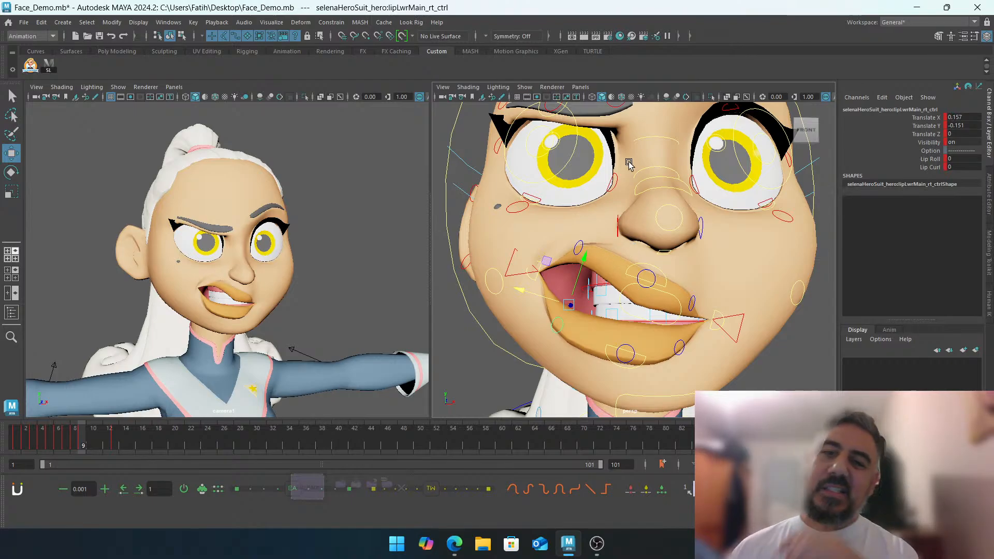
{"action": "left_click", "coordinate": [508, 252]}
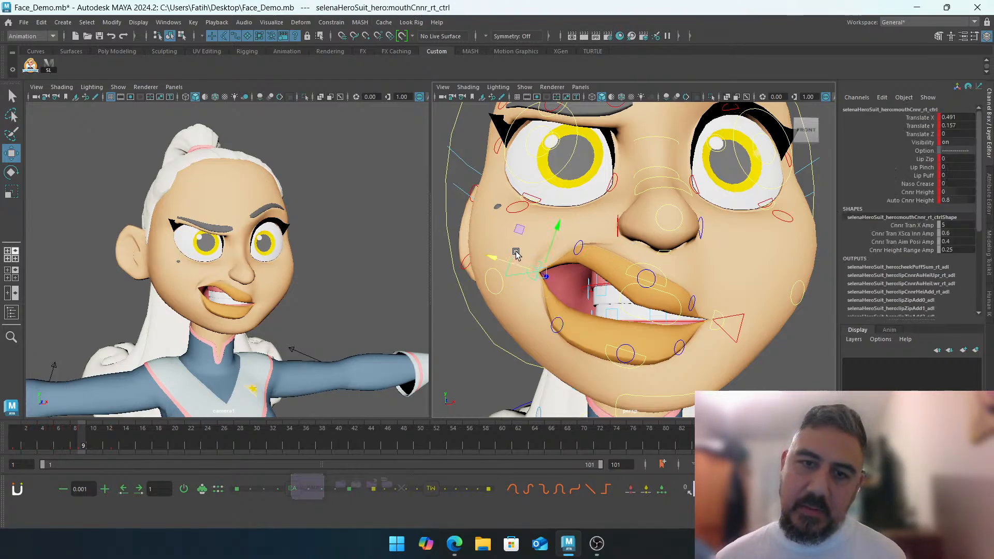
{"action": "left_click_drag", "start_coordinate": [520, 254], "coordinate": [670, 221], "text": "alt"}
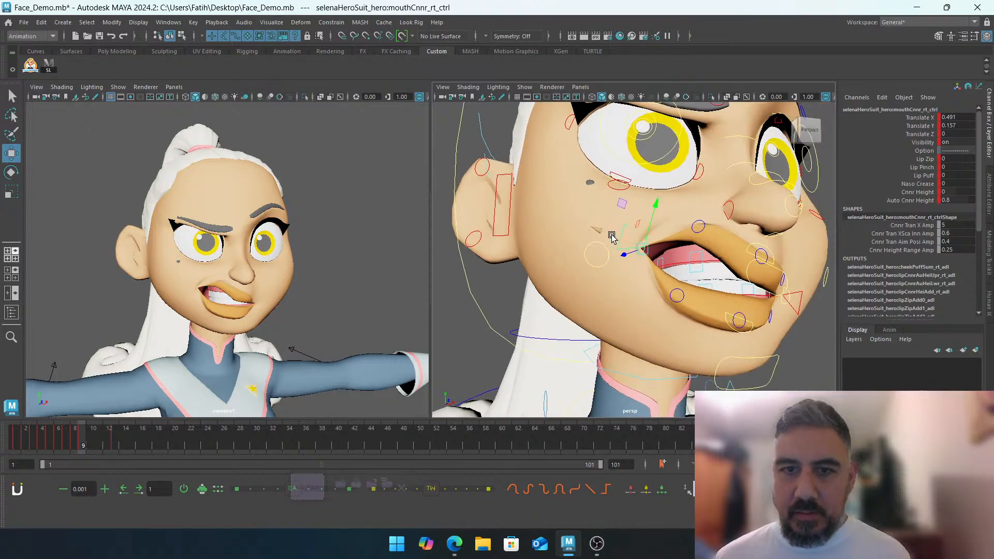
{"action": "left_click_drag", "start_coordinate": [599, 231], "coordinate": [600, 258]}
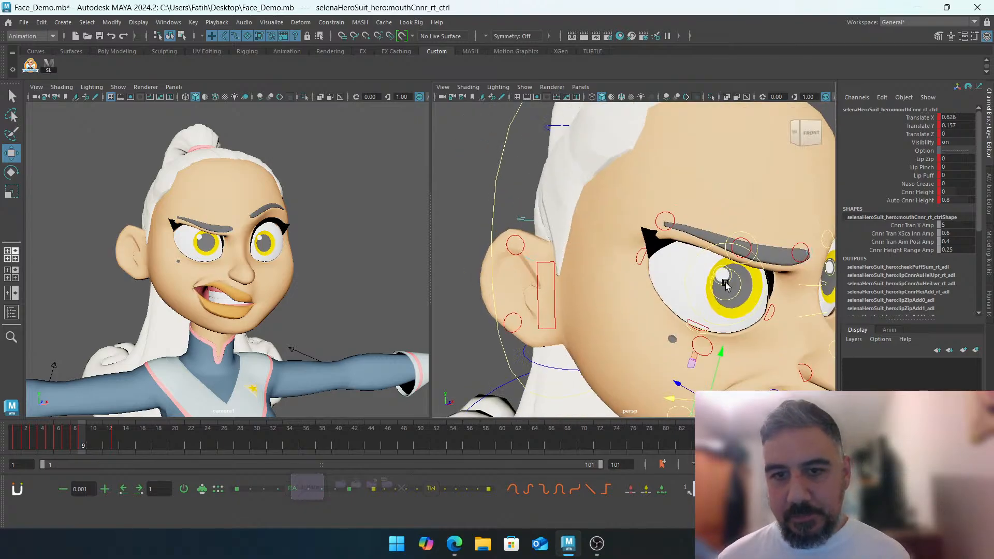
{"action": "left_click_drag", "start_coordinate": [719, 354], "coordinate": [683, 322]}
{"action": "key", "text": "ctrl+z"}
{"action": "key", "text": "ctrl+z"}
{"action": "key", "text": "ctrl+z"}
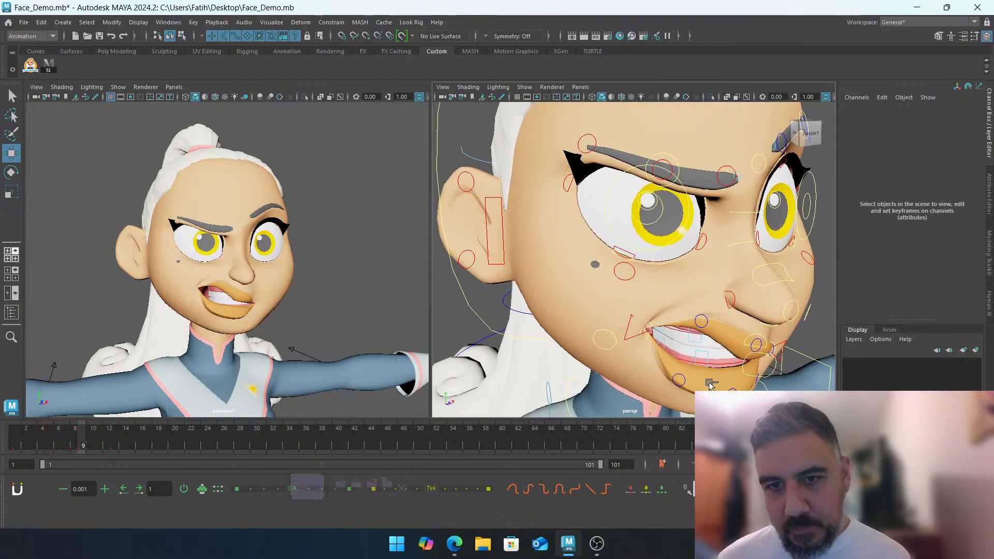
Raise the right lower eyelid control to 0.4 in Translate Y
{"action": "middle_click_drag", "start_coordinate": [652, 329], "coordinate": [675, 346], "text": "alt"}
{"action": "left_click_drag", "start_coordinate": [674, 347], "coordinate": [675, 358], "text": "alt"}
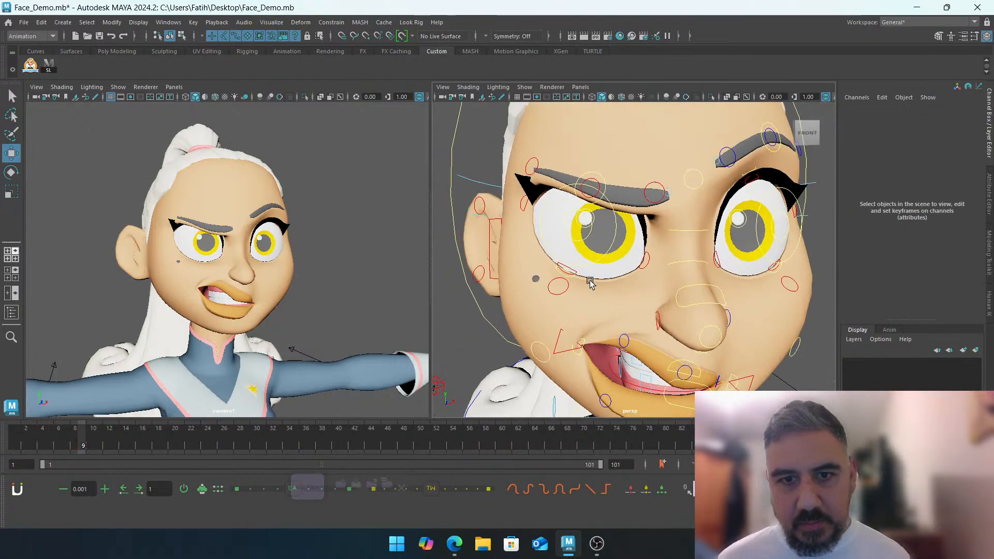
{"action": "left_click", "coordinate": [576, 271]}
{"action": "left_click", "coordinate": [927, 126]}
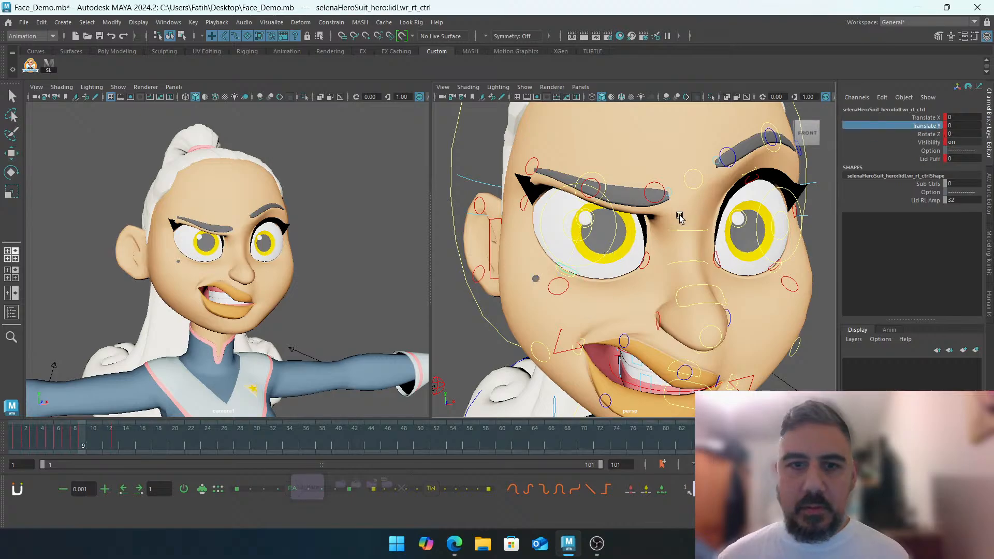
{"action": "middle_click_drag", "start_coordinate": [653, 206], "coordinate": [698, 206]}
Refine the mouth's tilt near the left corner and set the middle upper lip control to about 0.028 in Translate Y
{"action": "middle_click_drag", "start_coordinate": [699, 300], "coordinate": [666, 231], "text": "alt"}
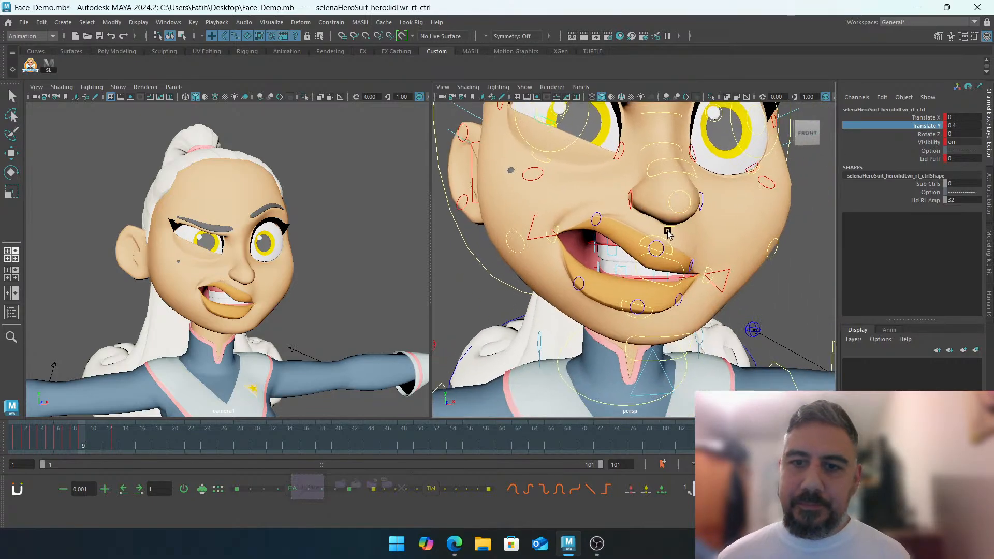
{"action": "left_click_drag", "start_coordinate": [666, 231], "coordinate": [648, 251], "text": "alt"}
{"action": "scroll", "coordinate": [651, 250], "scroll_direction": "up", "scroll_amount": 3}
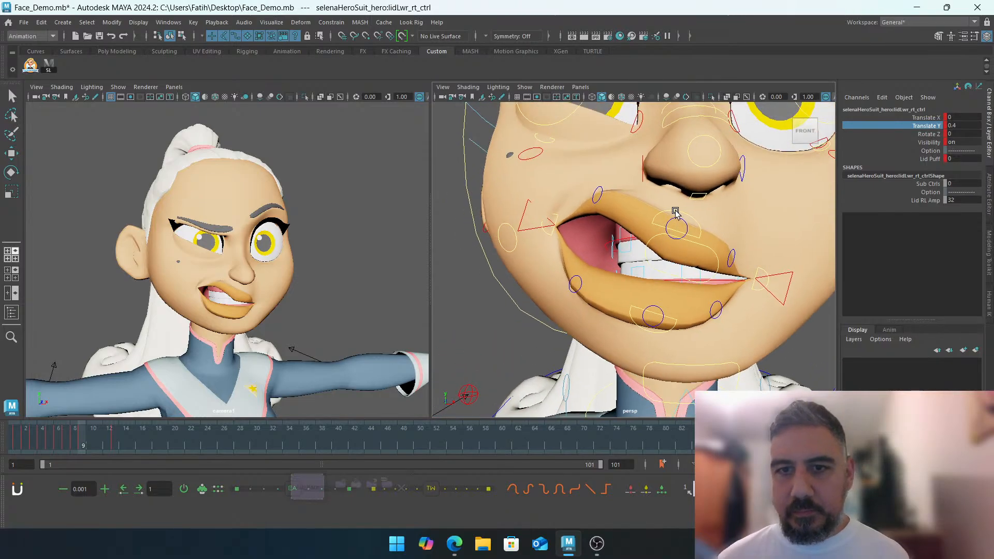
{"action": "left_click", "coordinate": [769, 265]}
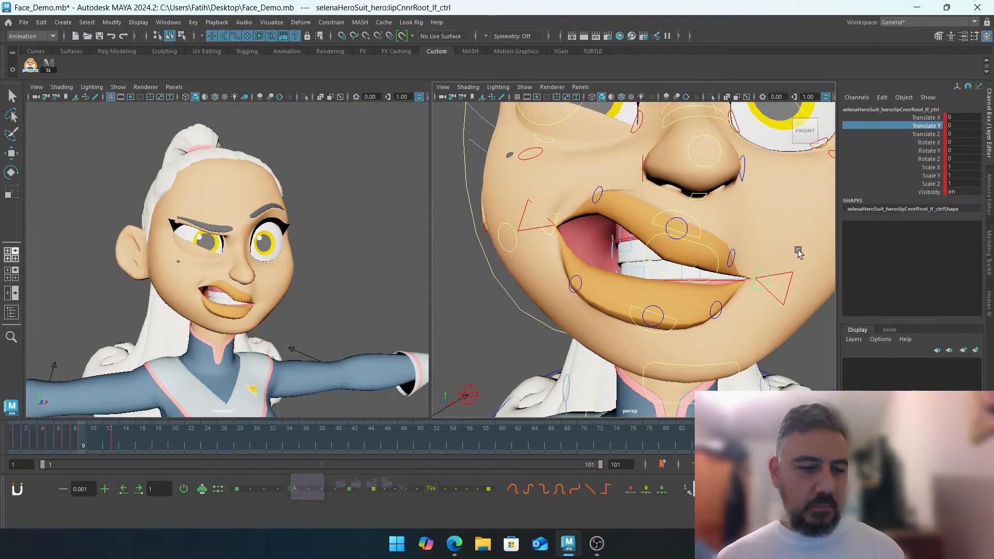
{"action": "key", "text": "e"}
{"action": "left_click_drag", "start_coordinate": [734, 230], "coordinate": [677, 216]}
{"action": "left_click", "coordinate": [679, 219]}
{"action": "key", "text": "w"}
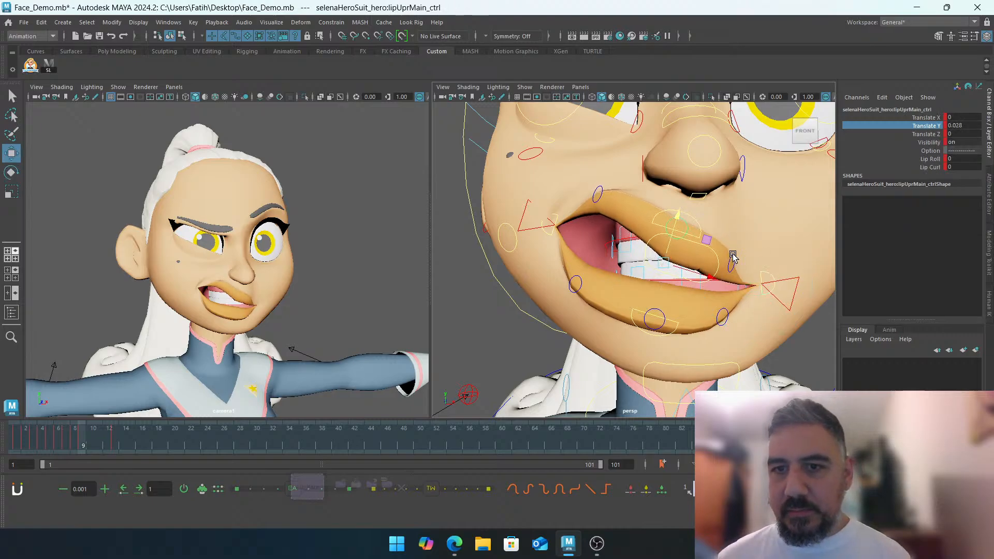
Raise the left mouth corner slightly and lower the left upper lip control to about -0.063 in Translate Y
{"action": "left_click", "coordinate": [792, 264]}
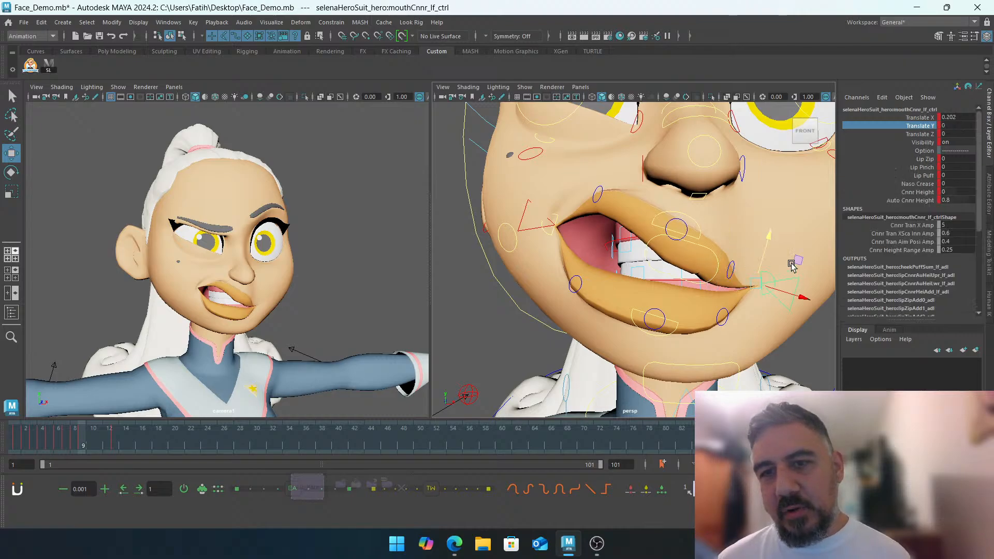
{"action": "left_click_drag", "start_coordinate": [768, 235], "coordinate": [768, 221]}
{"action": "left_click", "coordinate": [732, 260]}
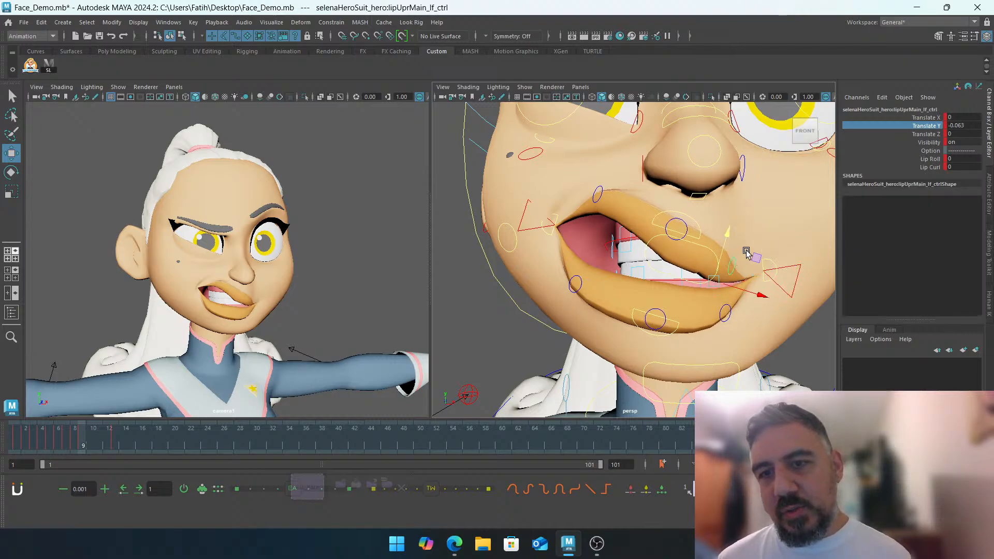
{"action": "key", "text": "e"}
{"action": "left_click", "coordinate": [754, 252]}
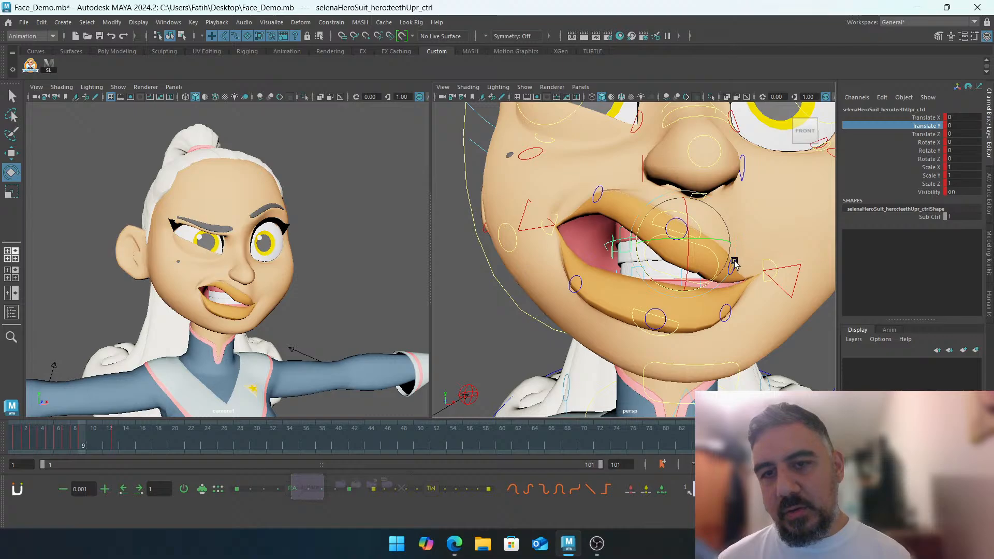
{"action": "left_click", "coordinate": [454, 544]}
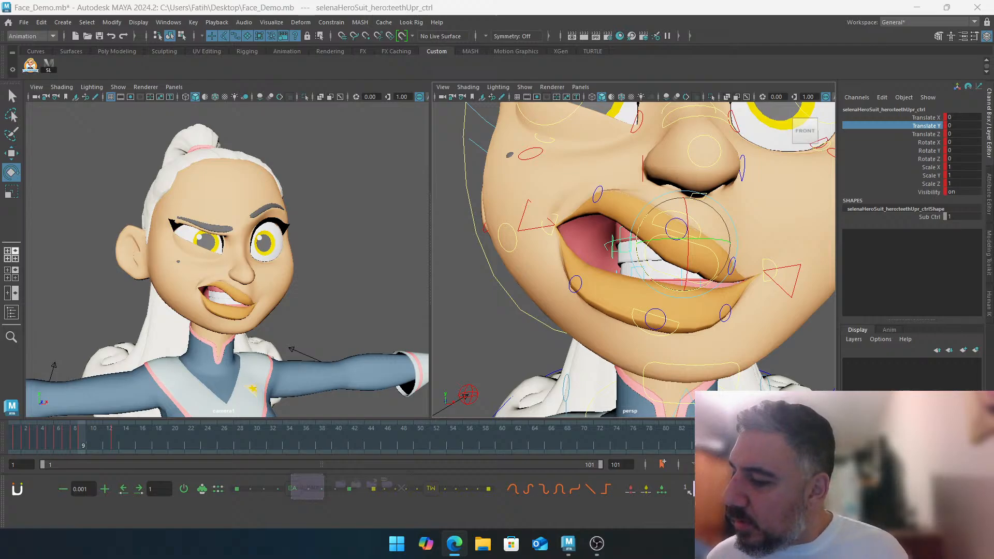
{"action": "key", "text": "alt+Tab"}
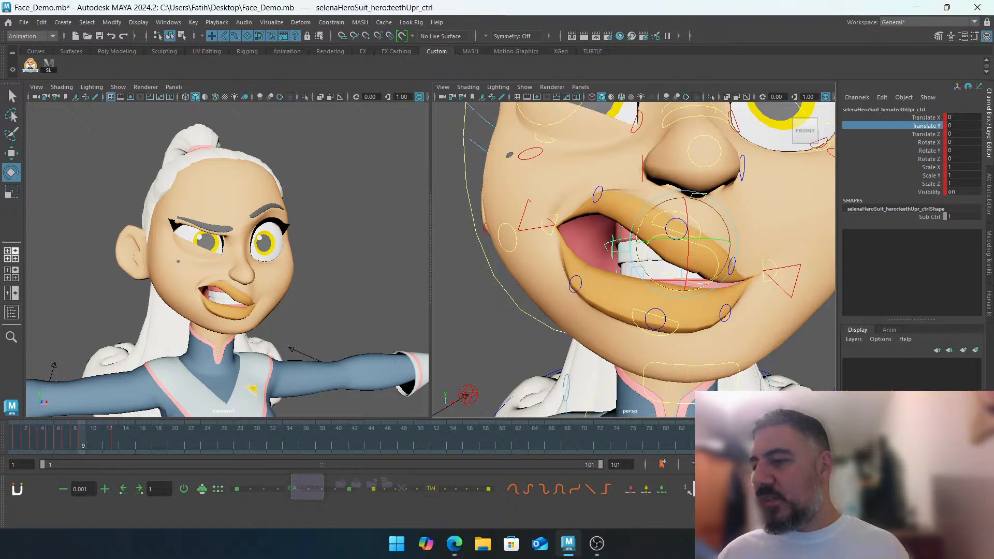
Reset Translate X, Y and Z to 0 on the selected upper and lower lip controls to clear the skewed lip shape
{"action": "mouse_move", "coordinate": [611, 249]}
{"action": "middle_mouse_down", "text": "alt"}
{"action": "mouse_move", "coordinate": [646, 242]}
{"action": "mouse_move", "coordinate": [625, 255]}
{"action": "middle_mouse_up", "text": "alt"}
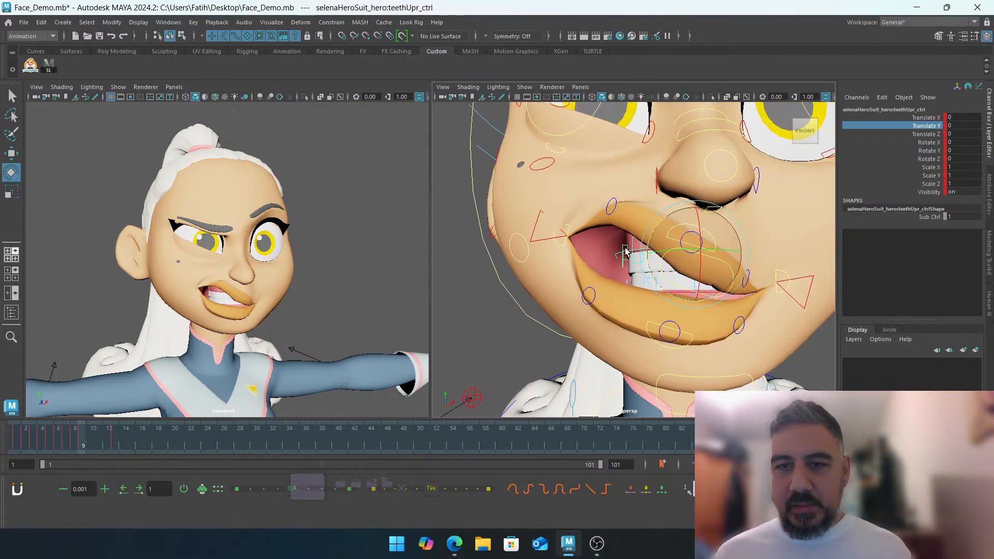
{"action": "left_click", "coordinate": [477, 308]}
{"action": "left_click", "coordinate": [591, 286]}
{"action": "left_click", "coordinate": [610, 205]}
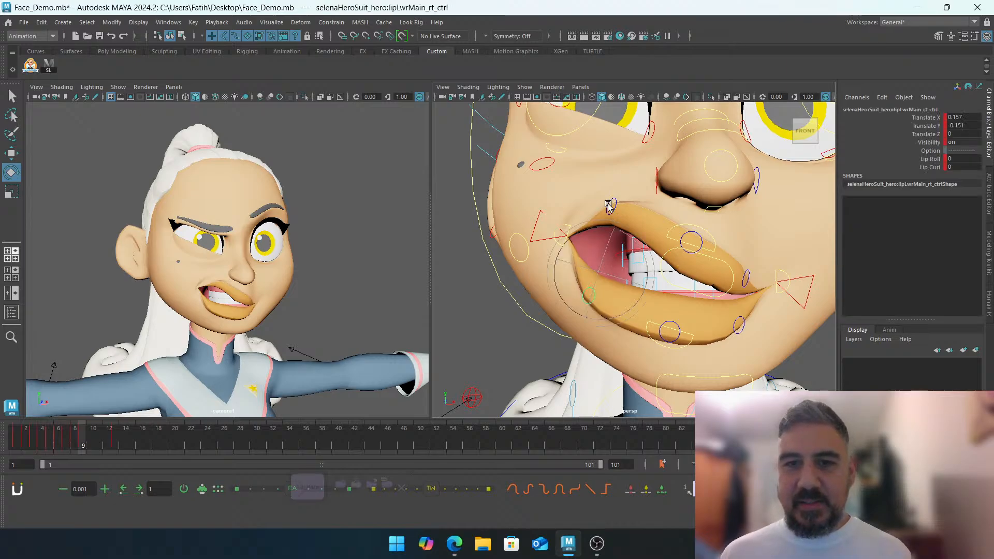
{"action": "left_click", "coordinate": [693, 239]}
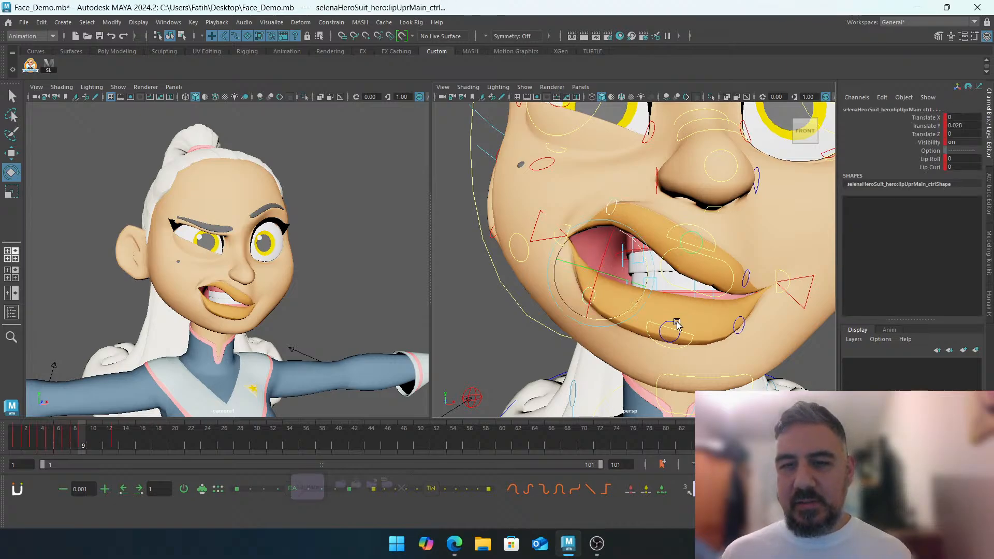
{"action": "left_click", "coordinate": [740, 324]}
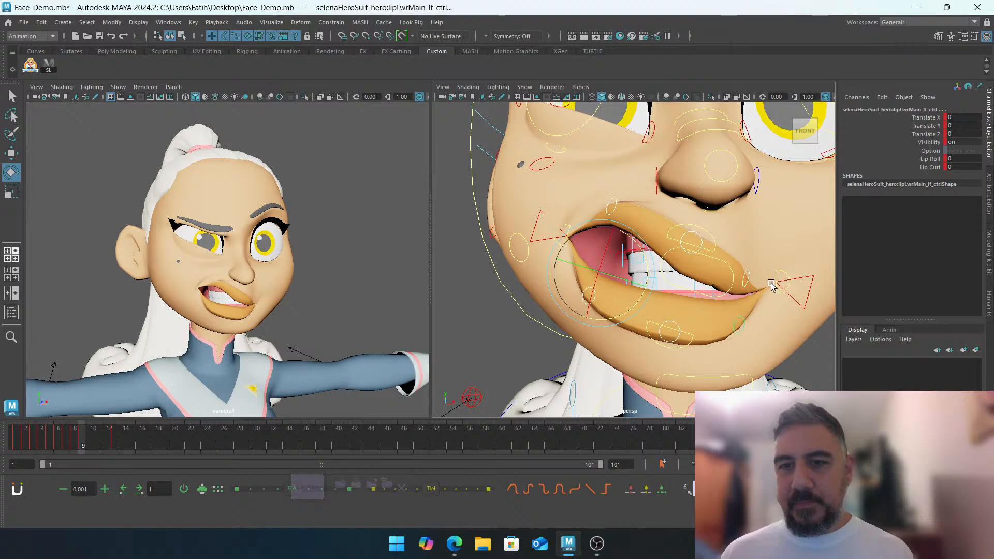
{"action": "left_click", "coordinate": [924, 117]}
{"action": "left_click", "coordinate": [966, 134], "text": "shift"}
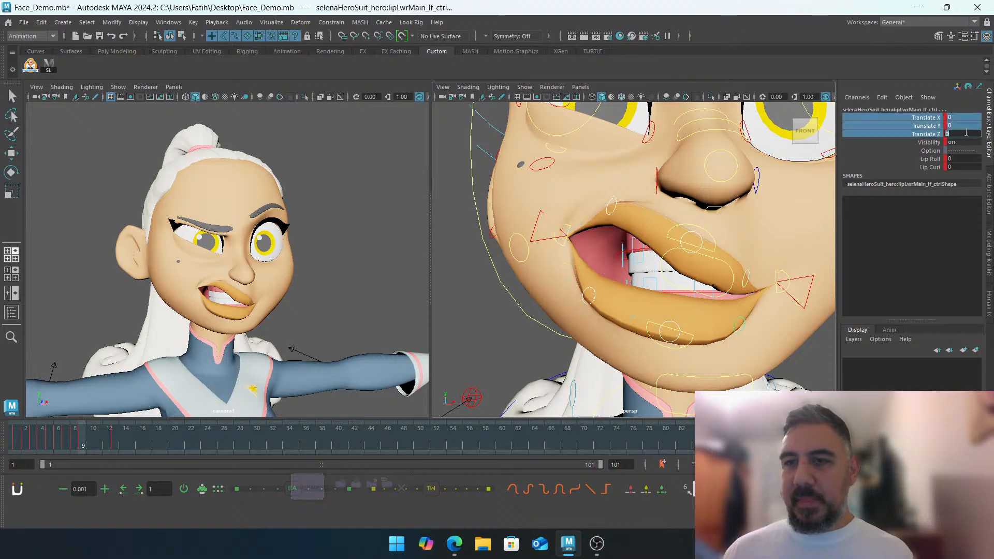
{"action": "key", "text": "Return"}
{"action": "left_click", "coordinate": [449, 293]}
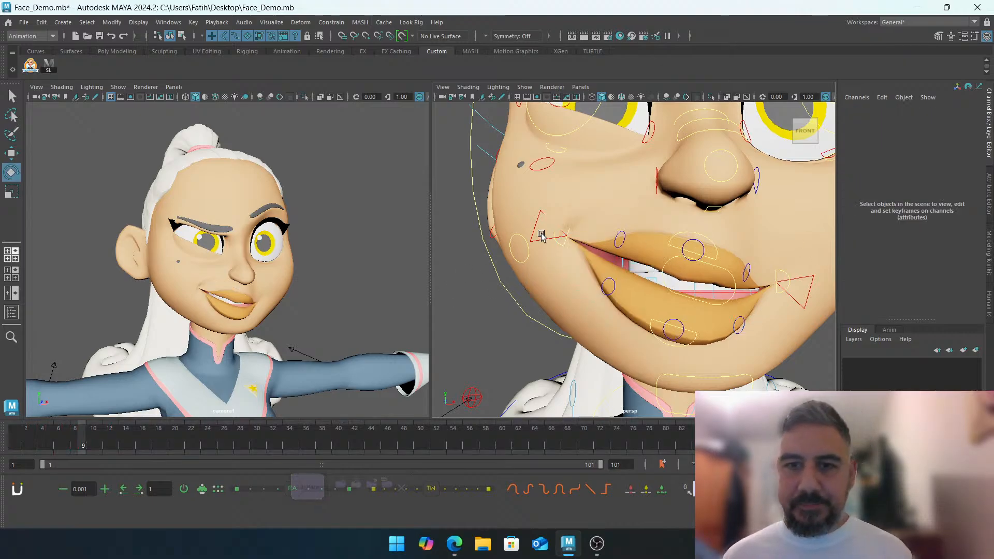
Raise the upper lip root control to about 0.189 in Translate Y
{"action": "middle_click_drag", "start_coordinate": [666, 228], "coordinate": [659, 262], "text": "alt"}
{"action": "left_click", "coordinate": [683, 271]}
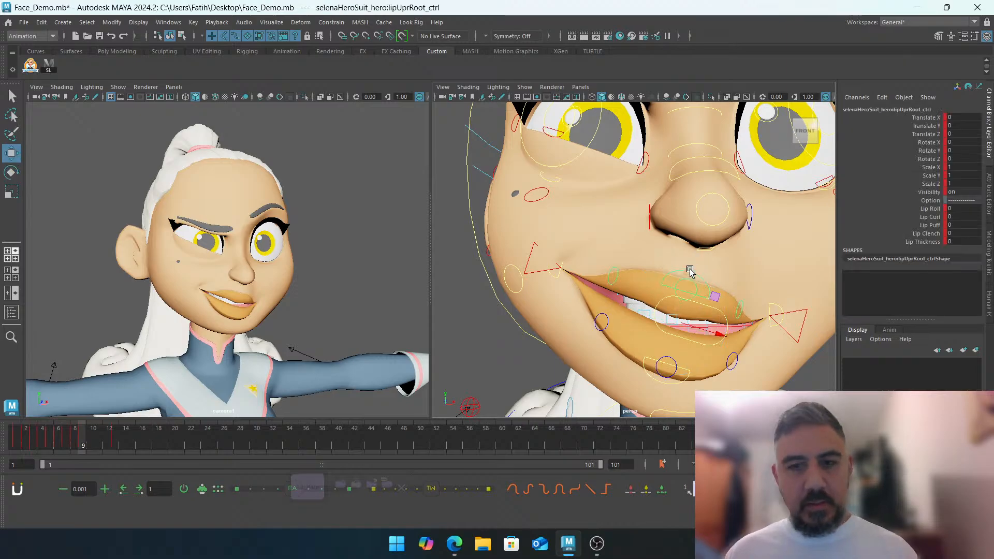
{"action": "key", "text": "w"}
{"action": "left_click_drag", "start_coordinate": [688, 269], "coordinate": [694, 251]}
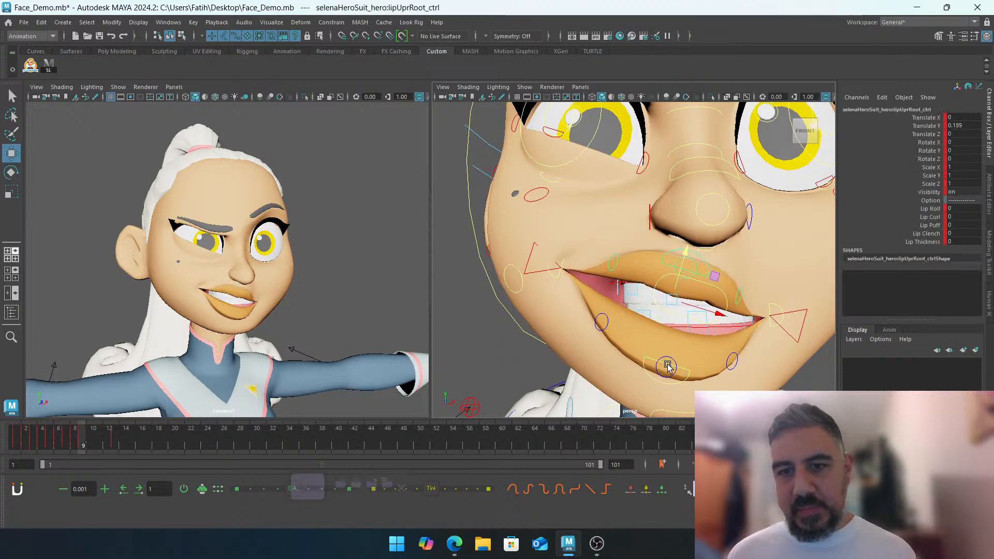
Set the left lip corner root's Rotate Z to 0 and lower the left mouth corner to about -0.058 in Translate Y
{"action": "left_click", "coordinate": [779, 307]}
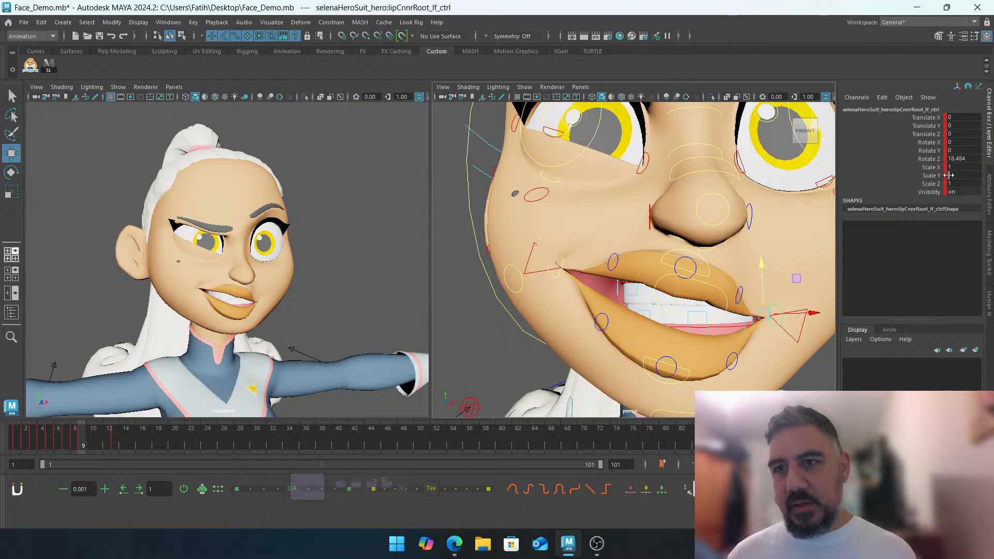
{"action": "double_click", "coordinate": [977, 157]}
{"action": "type", "text": "0"}
{"action": "key", "text": "Return"}
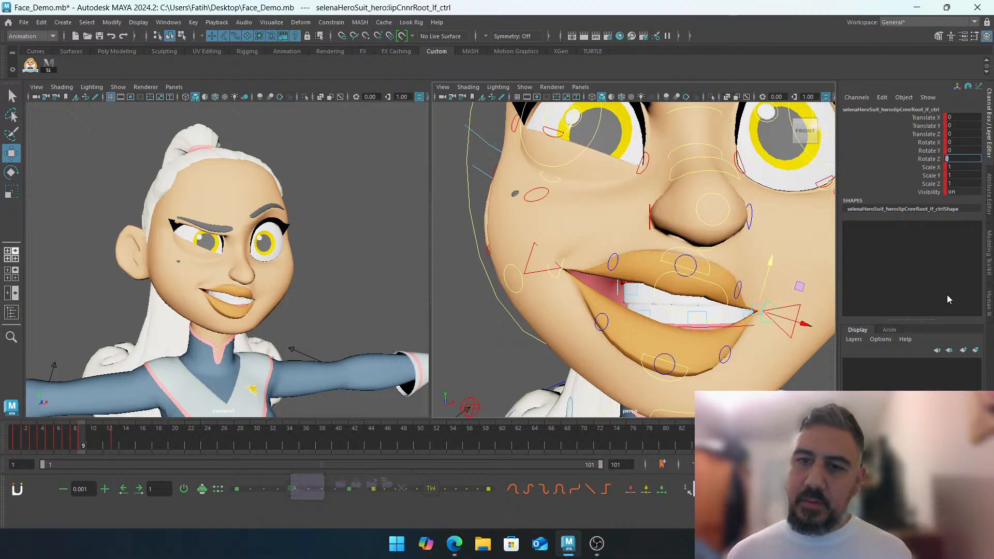
{"action": "left_click", "coordinate": [795, 306]}
{"action": "left_click_drag", "start_coordinate": [769, 265], "coordinate": [768, 281]}
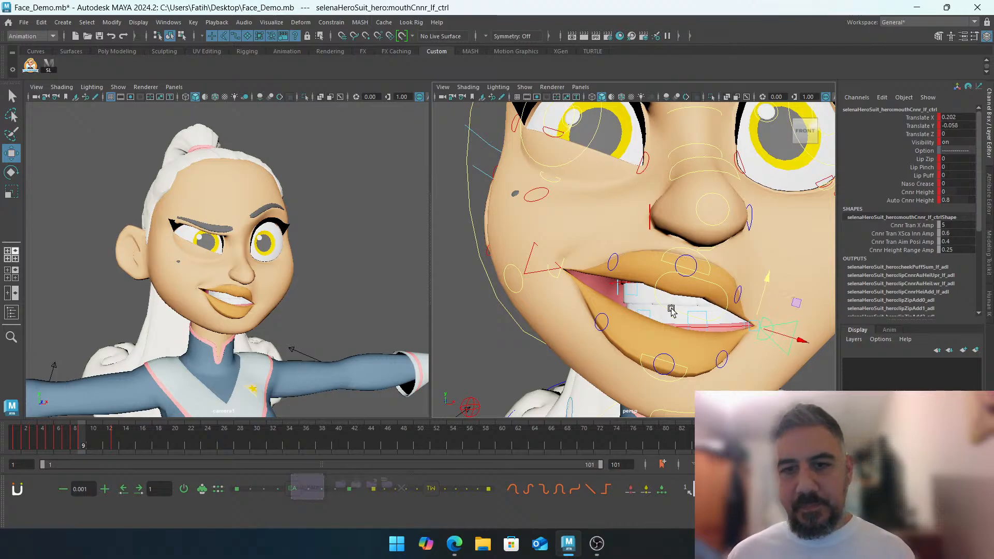
Set the right lower lip control to about 0.149 in Translate X and -0.173 in Translate Y
{"action": "left_click", "coordinate": [667, 355]}
{"action": "left_click", "coordinate": [600, 317]}
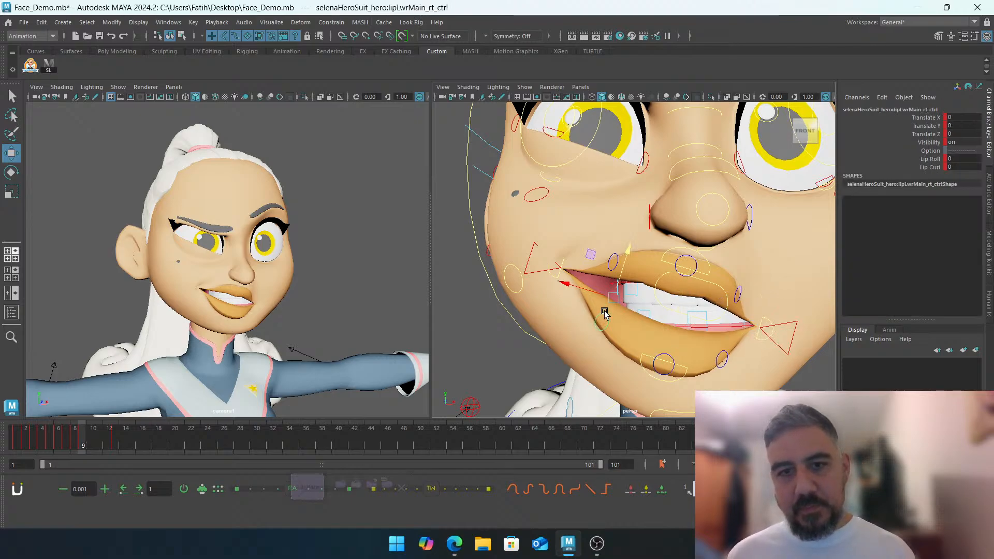
{"action": "left_click_drag", "start_coordinate": [609, 291], "coordinate": [620, 275]}
{"action": "left_click_drag", "start_coordinate": [578, 308], "coordinate": [561, 299]}
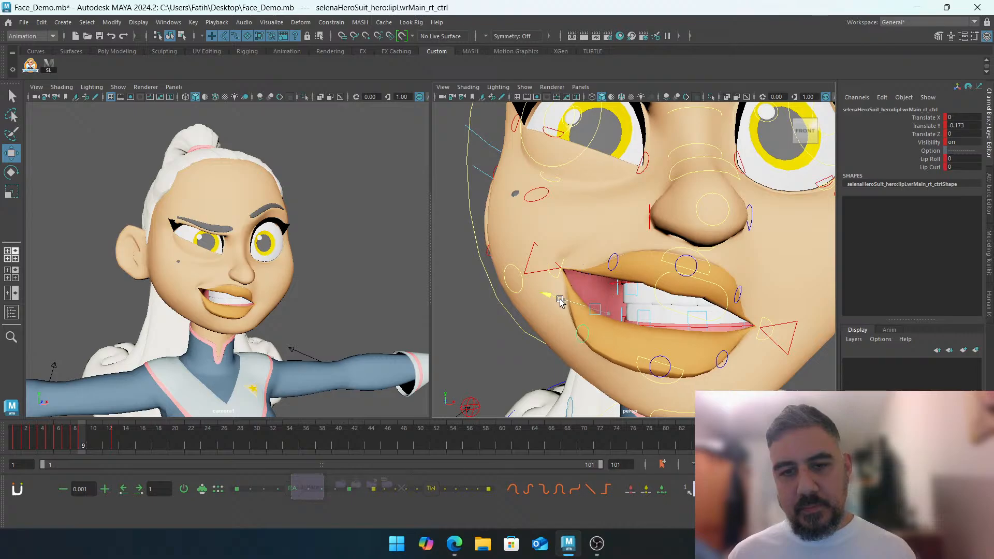
Set the left lower lip control to about 0.122 in Translate X and -0.069 in Translate Y
{"action": "left_click", "coordinate": [660, 356]}
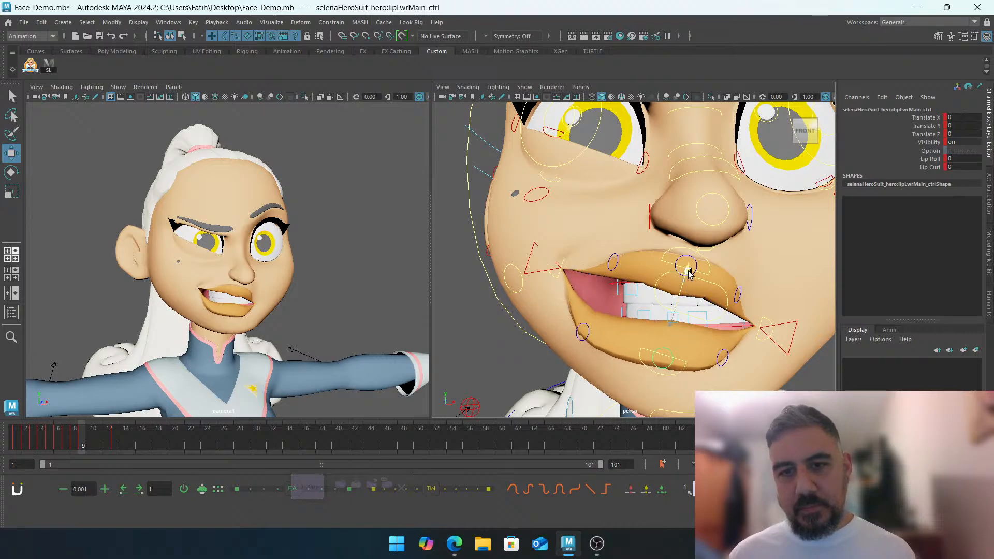
{"action": "left_click", "coordinate": [735, 349]}
{"action": "left_click_drag", "start_coordinate": [735, 349], "coordinate": [645, 319]}
{"action": "right_click_drag", "start_coordinate": [646, 319], "coordinate": [662, 334], "text": "alt"}
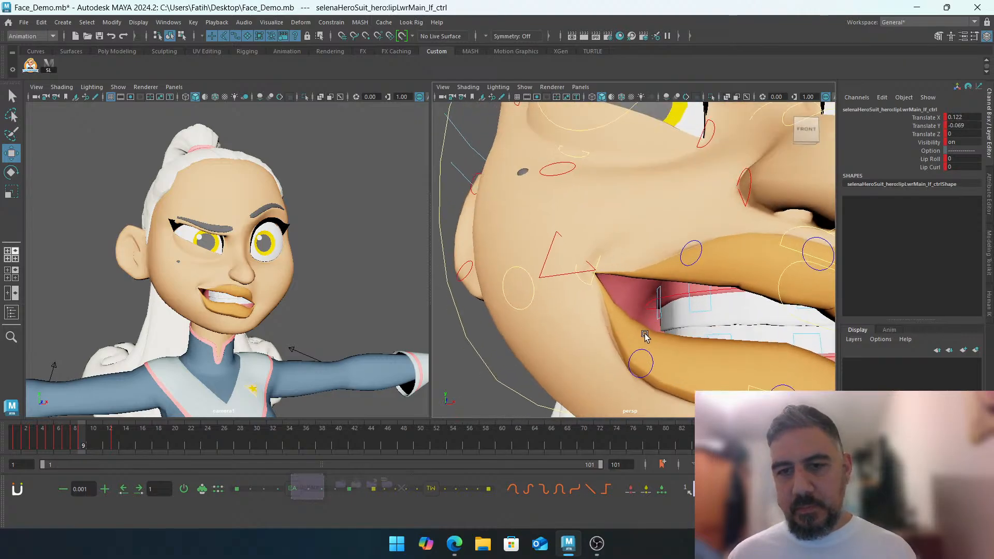
{"action": "middle_click_drag", "start_coordinate": [643, 335], "coordinate": [647, 332], "text": "alt"}
Show the perspective view in wireframe and move the lower teeth control down out of the mouth to about -21.539 in Translate Y
{"action": "key", "text": "alt+Tab"}
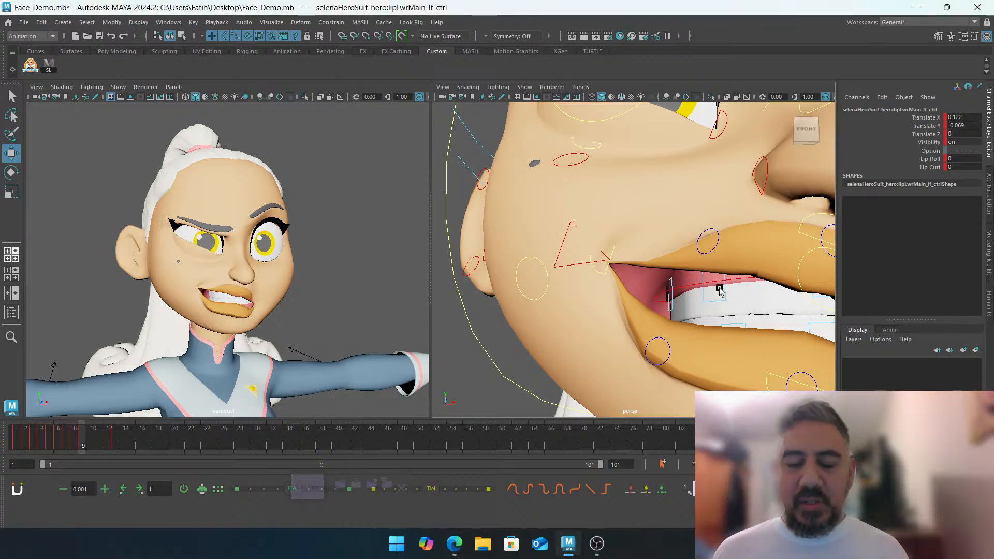
{"action": "right_click_drag", "start_coordinate": [720, 290], "coordinate": [661, 281], "text": "alt"}
{"action": "key", "text": "4"}
{"action": "left_click_drag", "start_coordinate": [660, 281], "coordinate": [742, 299], "text": "alt"}
{"action": "left_click", "coordinate": [741, 299]}
{"action": "right_click_drag", "start_coordinate": [743, 302], "coordinate": [698, 277], "text": "alt"}
{"action": "middle_click_drag", "start_coordinate": [699, 277], "coordinate": [642, 257], "text": "alt"}
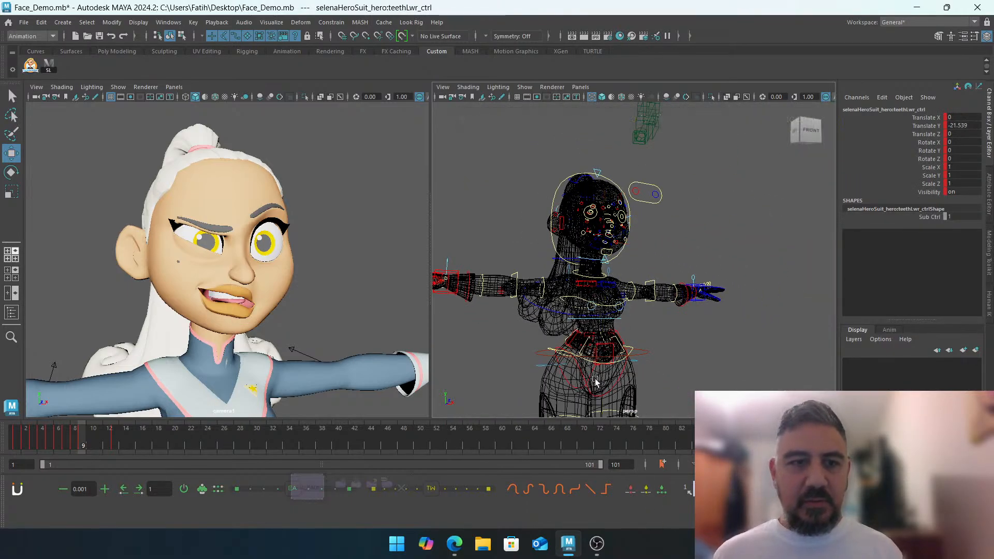
Clear the selection and return the perspective view to textured shading around the mouth
{"action": "left_click", "coordinate": [766, 272]}
{"action": "right_click_drag", "start_coordinate": [619, 233], "coordinate": [663, 250], "text": "alt"}
{"action": "middle_click_drag", "start_coordinate": [662, 250], "coordinate": [711, 266], "text": "alt"}
{"action": "left_click_drag", "start_coordinate": [665, 266], "coordinate": [611, 268], "text": "alt"}
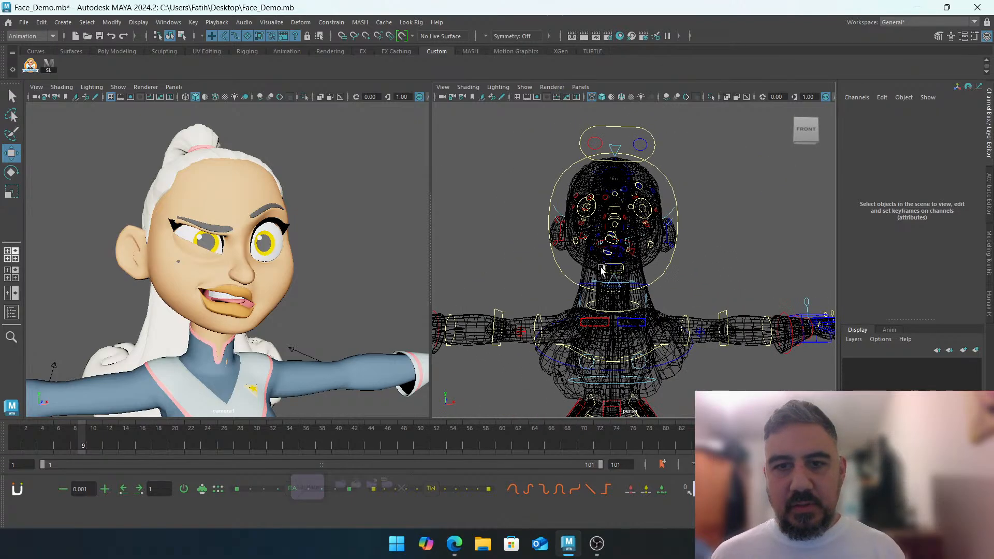
{"action": "right_click_drag", "start_coordinate": [616, 269], "coordinate": [651, 287], "text": "alt"}
{"action": "key", "text": "6"}
{"action": "scroll", "coordinate": [619, 237], "scroll_direction": "up", "scroll_amount": 5}
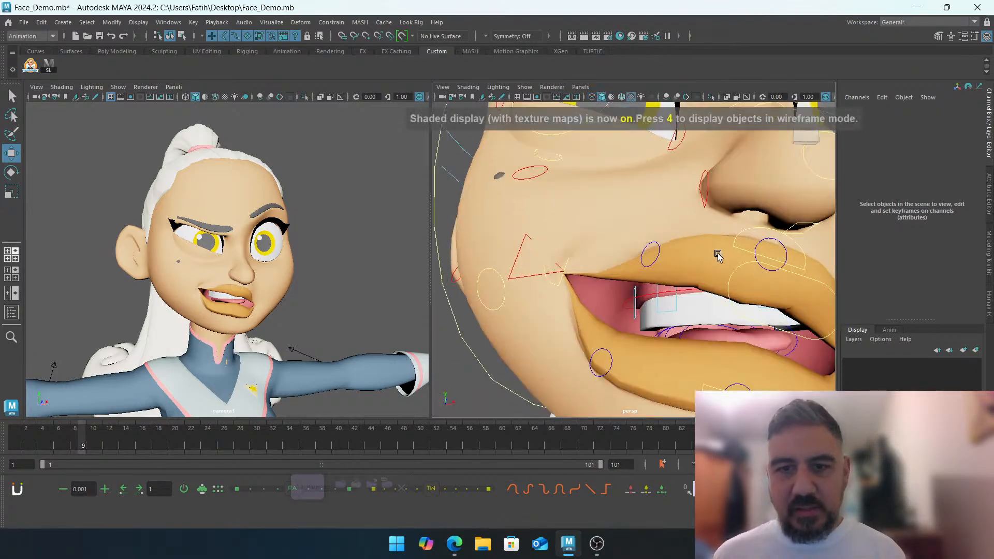
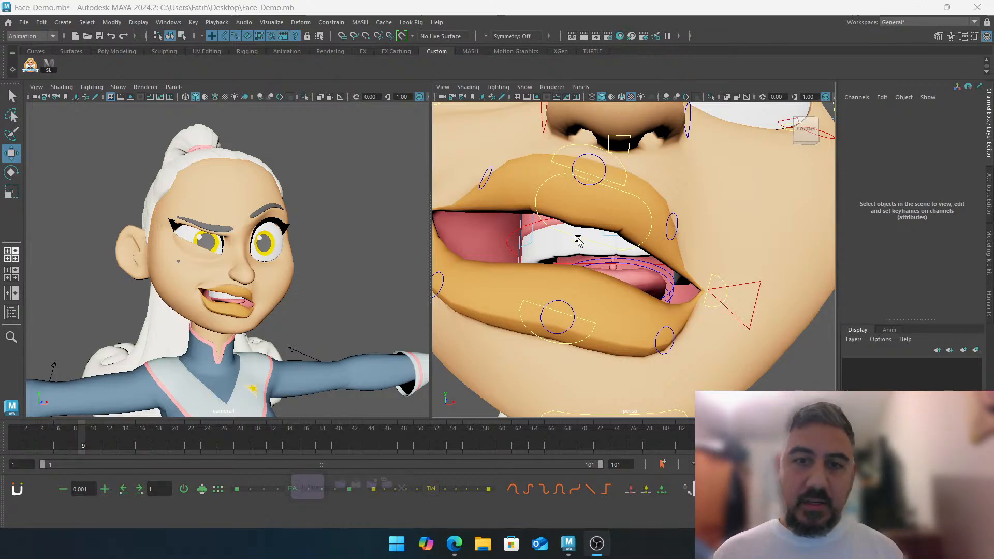
Try moving and rotating the right lip corner root control, and undo the changes
{"action": "left_click_drag", "start_coordinate": [577, 238], "coordinate": [618, 249], "text": "alt"}
{"action": "left_click", "coordinate": [708, 270]}
{"action": "scroll", "coordinate": [736, 271], "scroll_direction": "down", "scroll_amount": 6}
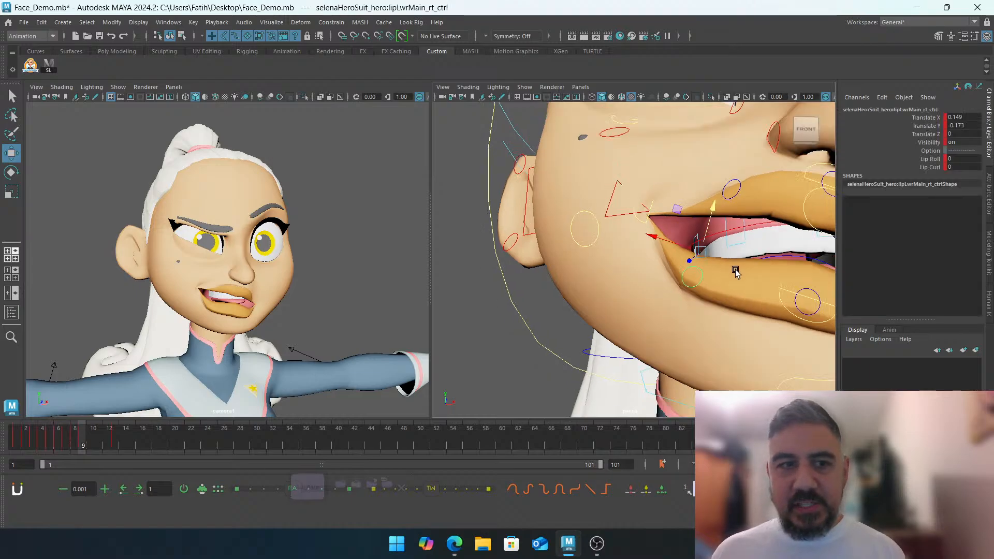
{"action": "scroll", "coordinate": [667, 263], "scroll_direction": "up", "scroll_amount": 3}
{"action": "left_click_drag", "start_coordinate": [668, 264], "coordinate": [585, 262], "text": "alt"}
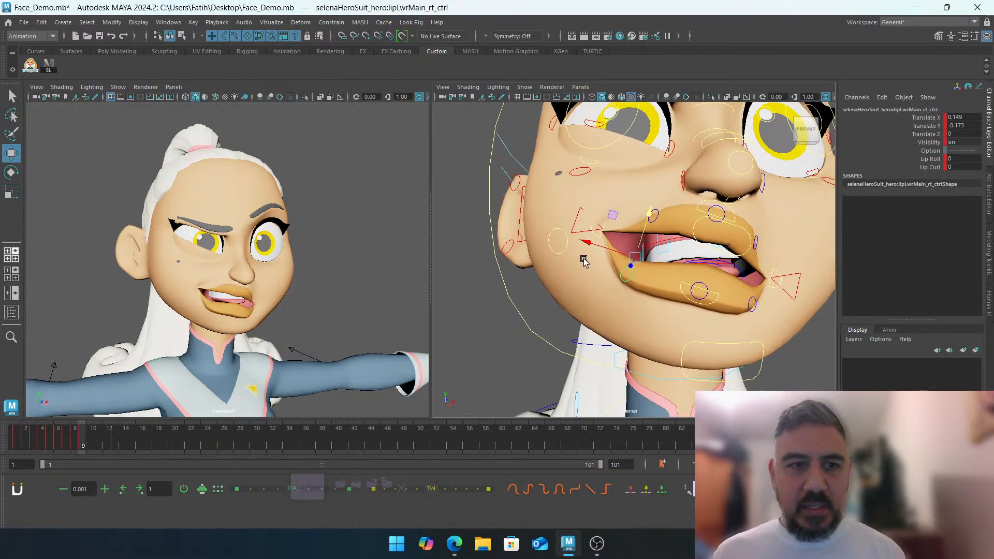
{"action": "left_click", "coordinate": [603, 236]}
{"action": "left_click_drag", "start_coordinate": [613, 193], "coordinate": [612, 208]}
{"action": "key", "text": "e"}
{"action": "left_click_drag", "start_coordinate": [663, 252], "coordinate": [601, 216]}
{"action": "key", "text": "w"}
{"action": "key", "text": "ctrl+z"}
{"action": "key", "text": "ctrl+z"}
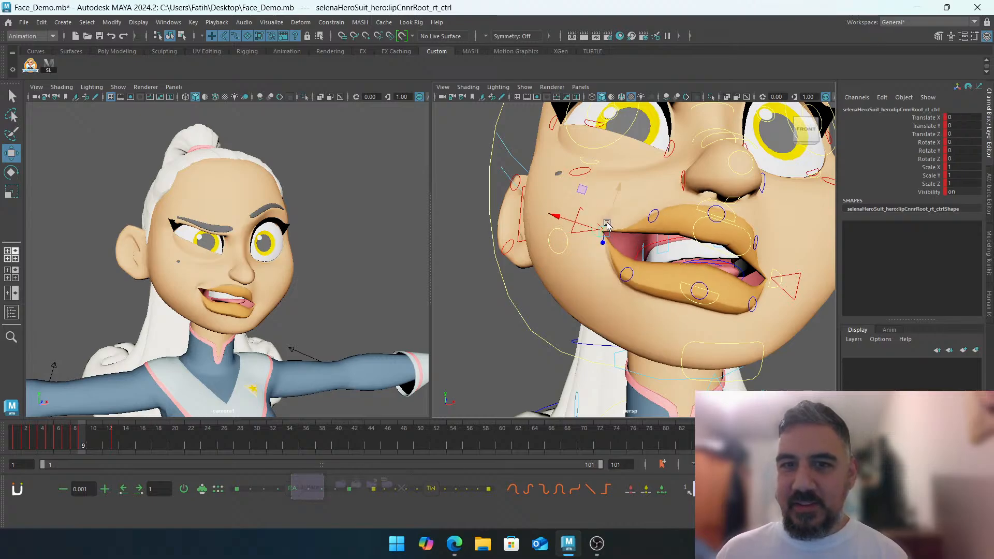
Pull the right mouth corner control inward to about 0.331 in Translate X
{"action": "left_click", "coordinate": [581, 224]}
{"action": "middle_click_drag", "start_coordinate": [603, 223], "coordinate": [620, 241], "text": "alt"}
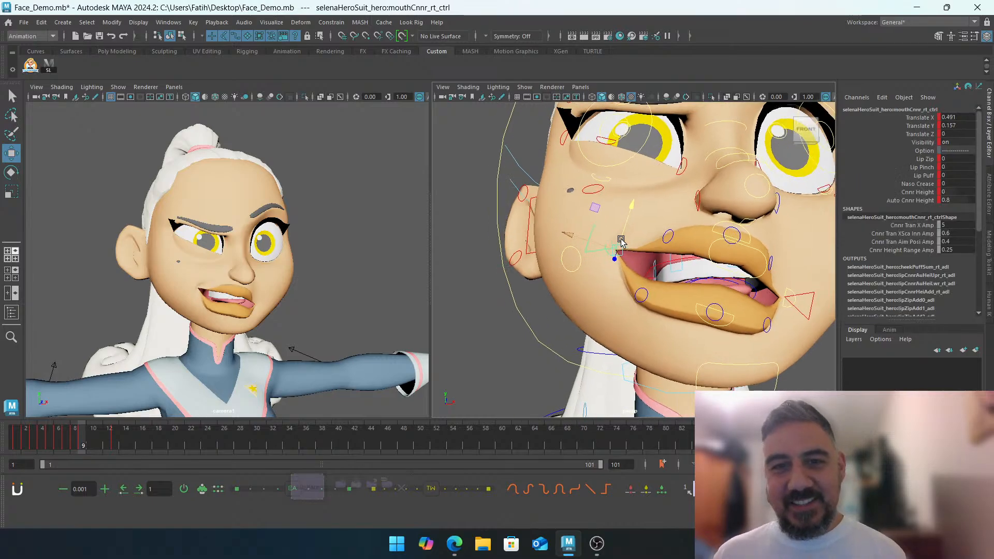
{"action": "left_click_drag", "start_coordinate": [576, 238], "coordinate": [594, 239]}
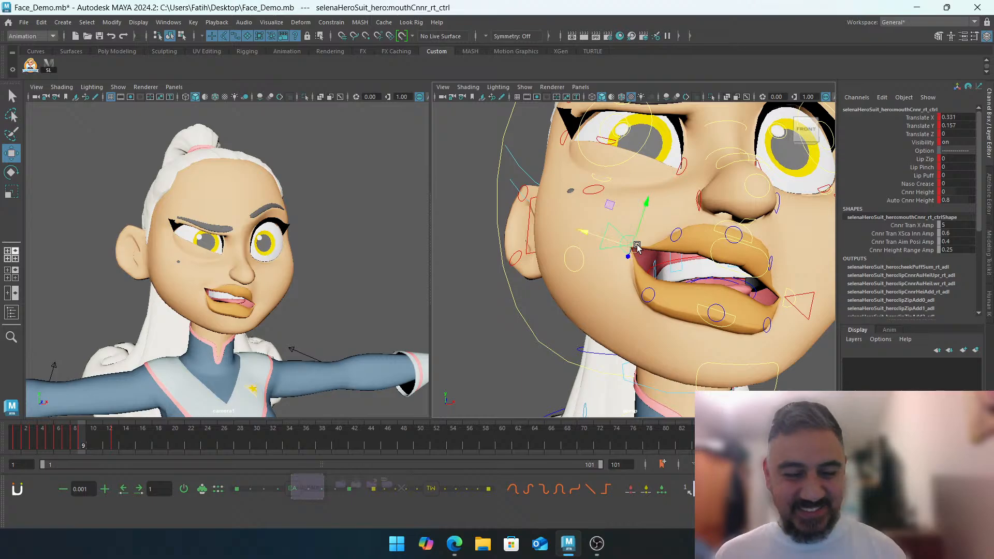
Try rotating the selected mouth and teeth controls to about -41.253 in Rotate Z, and undo the rotation
{"action": "key", "text": "e"}
{"action": "left_click", "coordinate": [680, 233]}
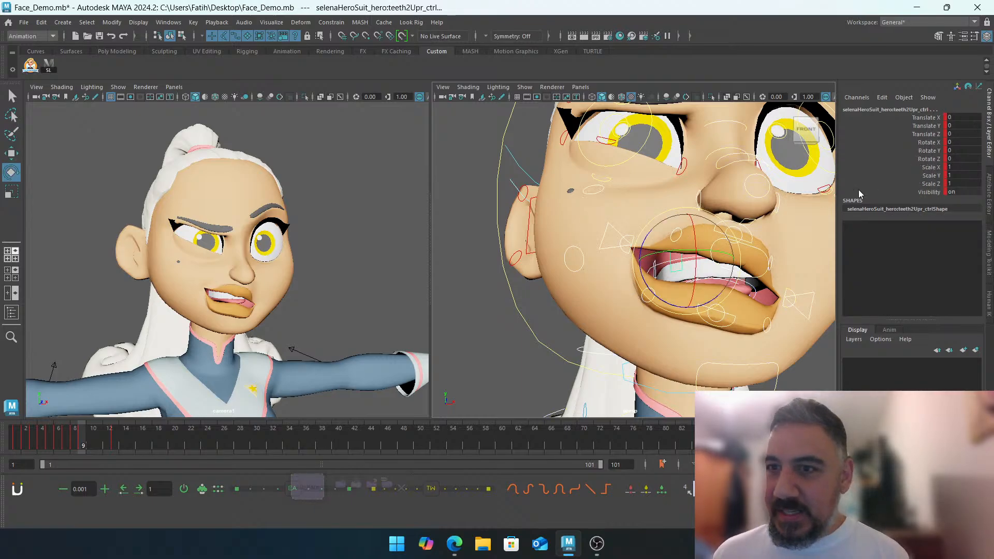
{"action": "left_click", "coordinate": [926, 160]}
{"action": "middle_click_drag", "start_coordinate": [824, 183], "coordinate": [801, 188]}
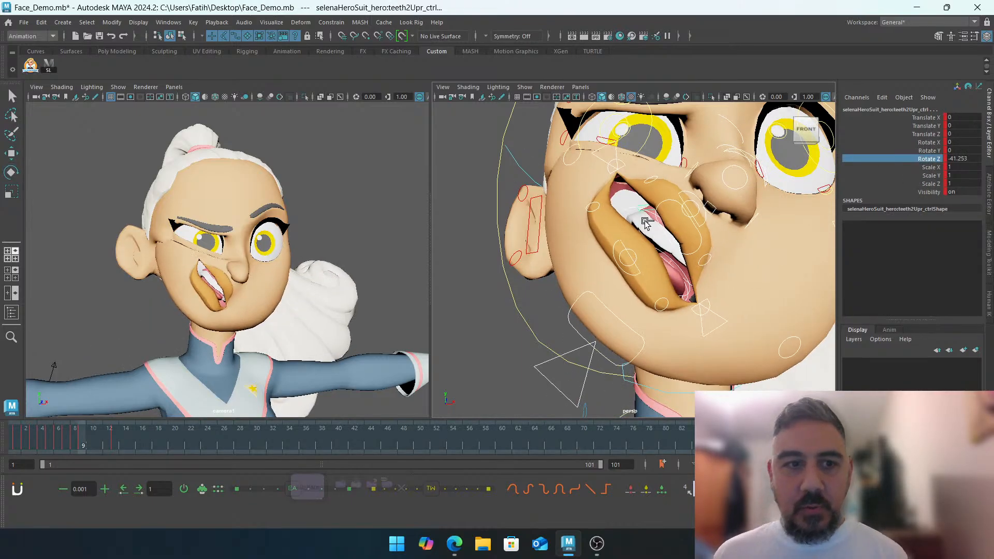
{"action": "key", "text": "ctrl+z"}
Lower the right mouth corner control to about 0.023 in Translate Y
{"action": "left_click", "coordinate": [501, 266]}
{"action": "left_click", "coordinate": [605, 237]}
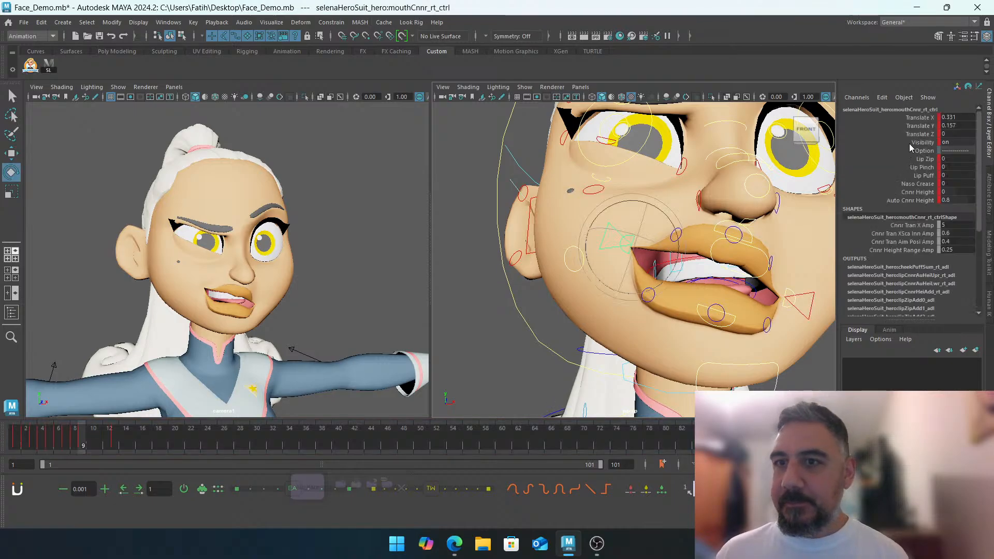
{"action": "left_click", "coordinate": [468, 278]}
{"action": "mouse_move", "coordinate": [583, 218]}
{"action": "middle_mouse_down", "text": "alt"}
{"action": "mouse_move", "coordinate": [525, 251]}
{"action": "mouse_move", "coordinate": [570, 228]}
{"action": "middle_mouse_up", "text": "alt"}
{"action": "scroll", "coordinate": [525, 251], "scroll_direction": "up", "scroll_amount": 3}
{"action": "left_click", "coordinate": [574, 214]}
{"action": "key", "text": "w"}
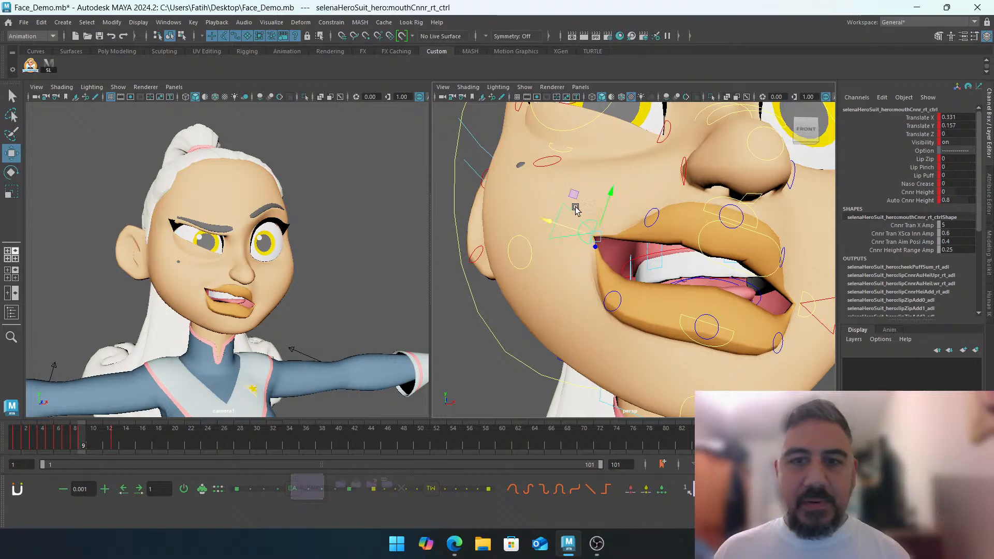
{"action": "left_click_drag", "start_coordinate": [610, 202], "coordinate": [597, 212]}
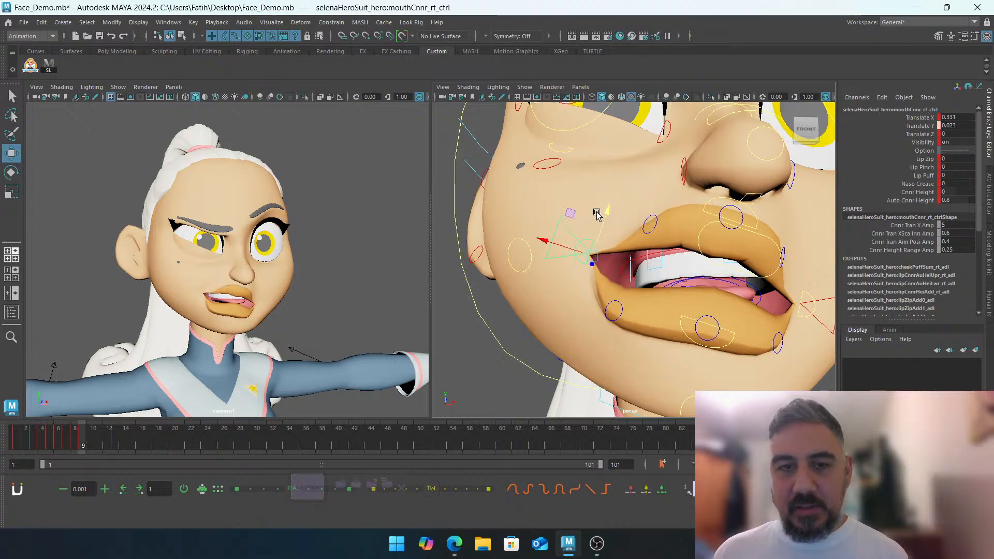
{"action": "left_click", "coordinate": [449, 289]}
Set the right upper lip control to about 0.162 in Translate X and 0.091 in Y, and raise the middle upper lip control to about 0.092
{"action": "scroll", "coordinate": [642, 264], "scroll_direction": "down", "scroll_amount": 5}
{"action": "scroll", "coordinate": [599, 239], "scroll_direction": "up", "scroll_amount": 3}
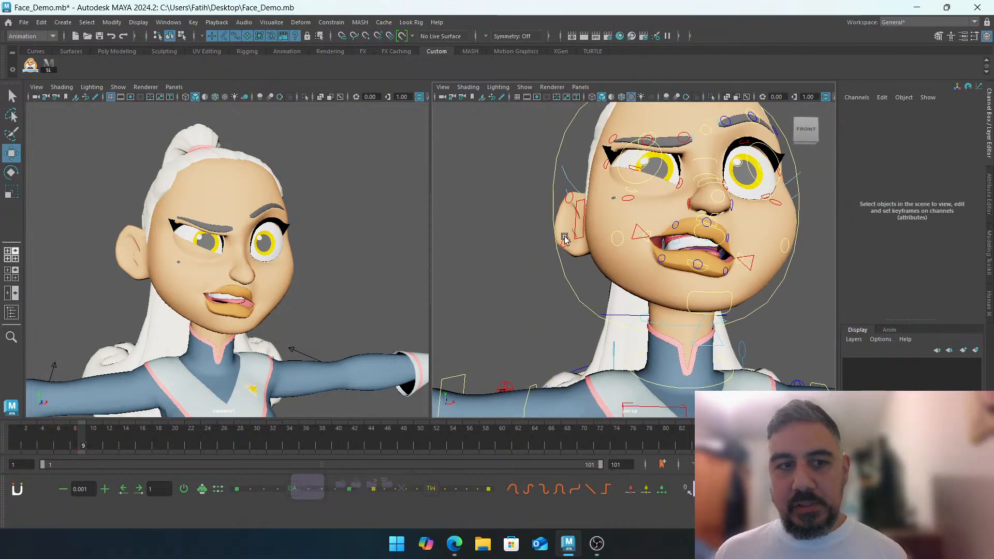
{"action": "scroll", "coordinate": [599, 239], "scroll_direction": "up", "scroll_amount": 4}
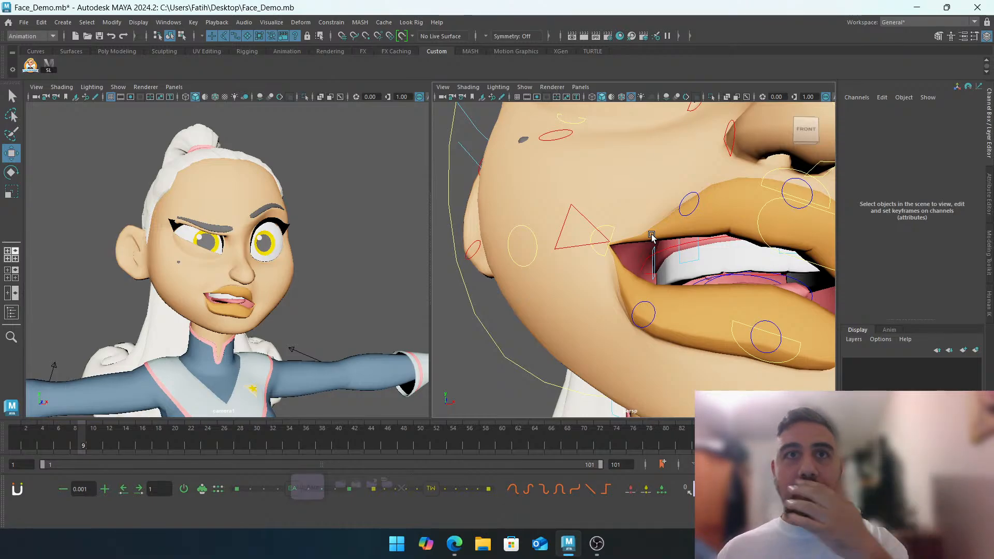
{"action": "scroll", "coordinate": [639, 233], "scroll_direction": "down", "scroll_amount": 5}
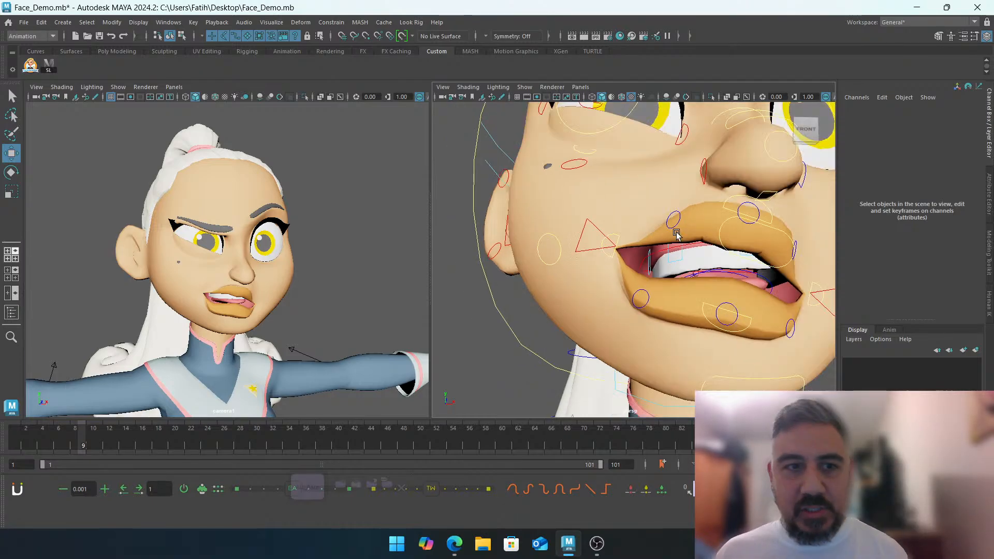
{"action": "left_click", "coordinate": [630, 271]}
{"action": "left_click_drag", "start_coordinate": [657, 211], "coordinate": [663, 175]}
{"action": "left_click", "coordinate": [659, 207]}
{"action": "middle_click_drag", "start_coordinate": [740, 177], "coordinate": [693, 197], "text": "alt"}
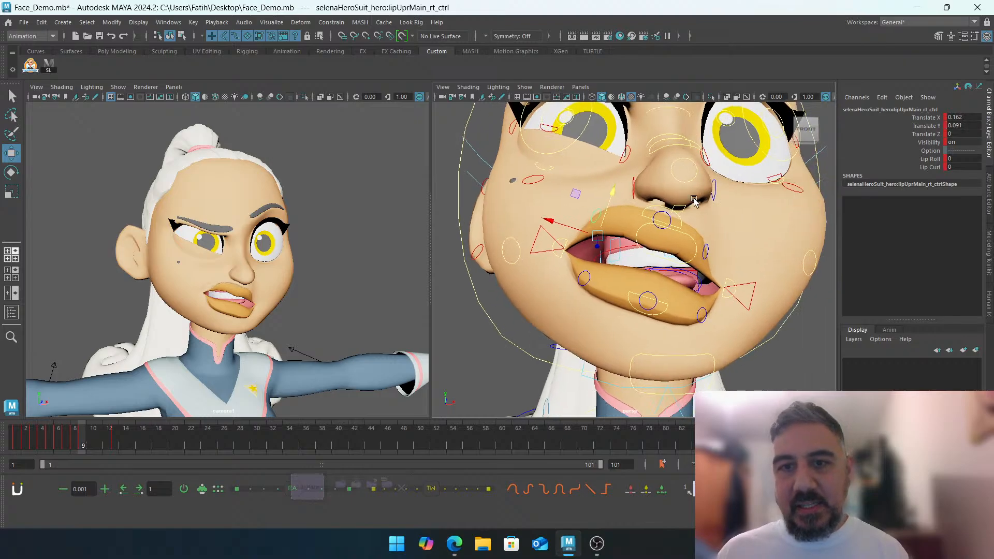
{"action": "left_click", "coordinate": [659, 212]}
{"action": "left_click_drag", "start_coordinate": [671, 201], "coordinate": [676, 199]}
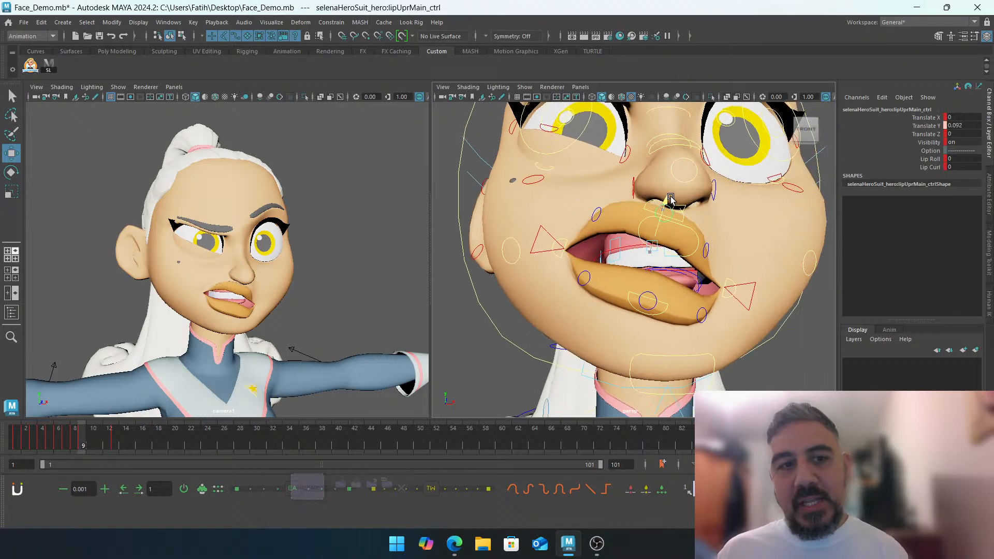
Raise the middle lower lip control to about 0.237 in Translate Y, keeping its Translate X at -0.21
{"action": "middle_click_drag", "start_coordinate": [668, 248], "coordinate": [689, 218], "text": "alt"}
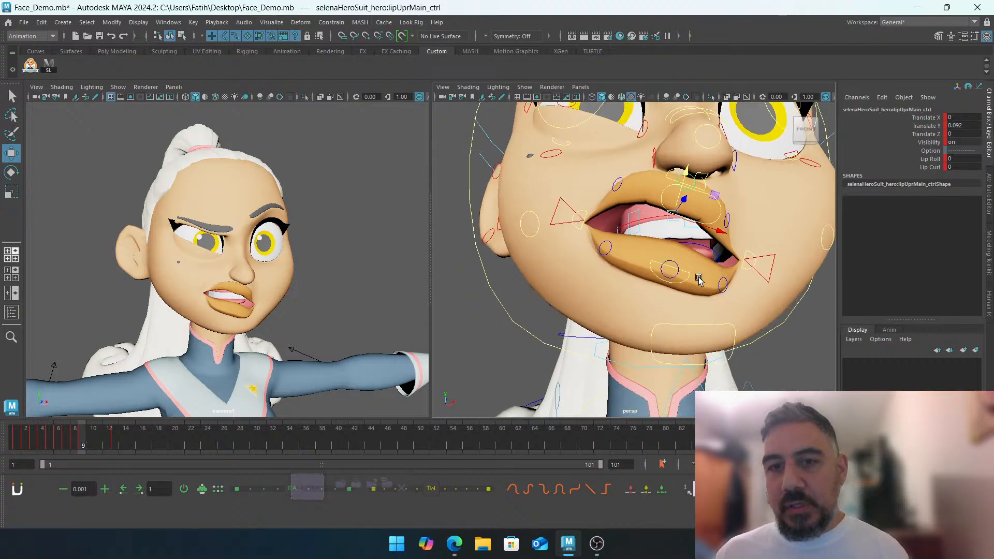
{"action": "left_click", "coordinate": [668, 264]}
{"action": "left_click_drag", "start_coordinate": [668, 265], "coordinate": [668, 220]}
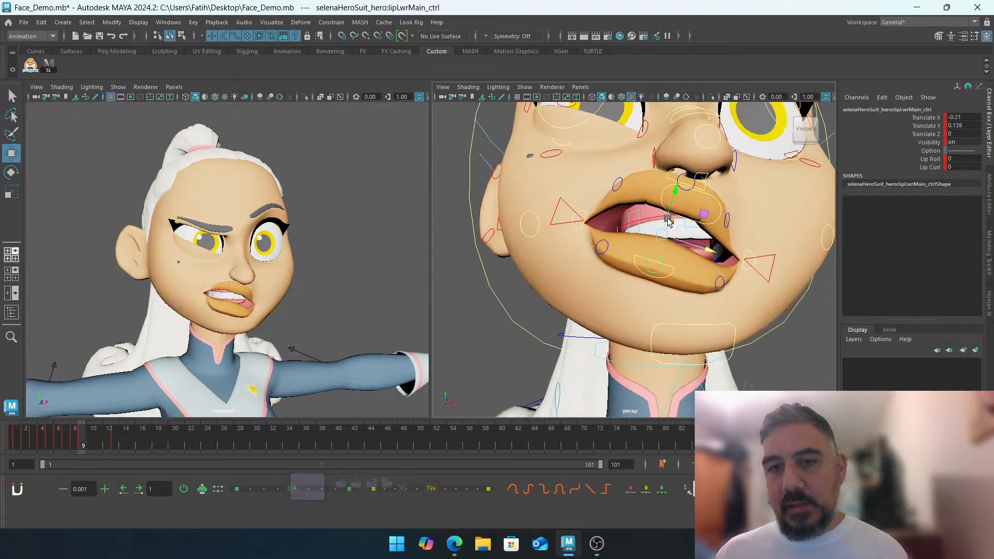
{"action": "left_click", "coordinate": [723, 260]}
{"action": "left_click", "coordinate": [652, 260]}
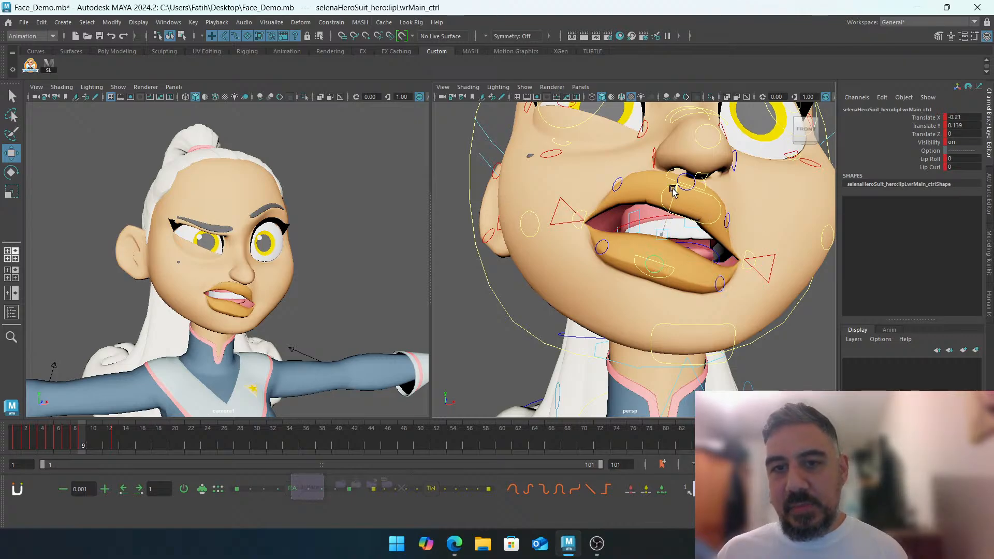
{"action": "left_click", "coordinate": [606, 244]}
{"action": "key", "text": "e"}
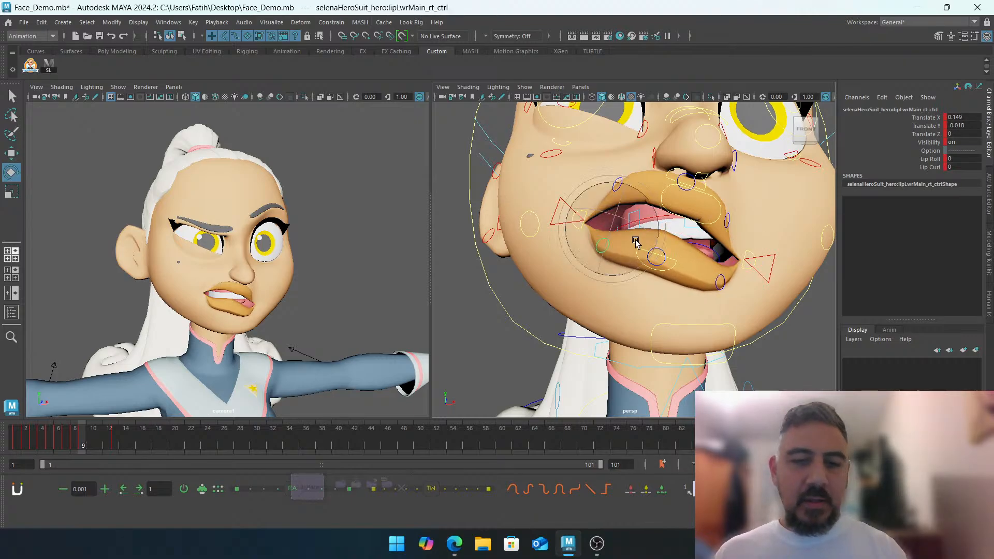
{"action": "left_click", "coordinate": [661, 240]}
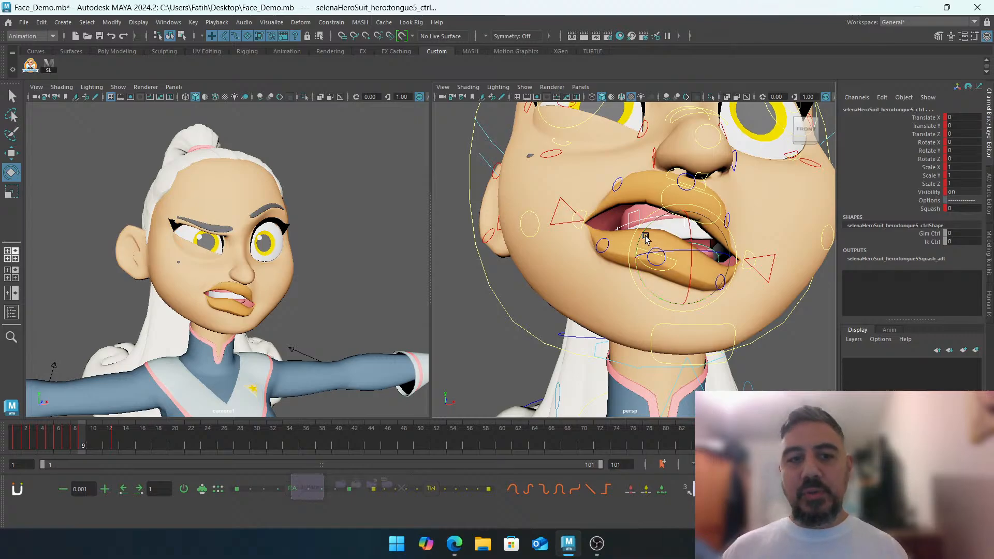
{"action": "left_click", "coordinate": [783, 296]}
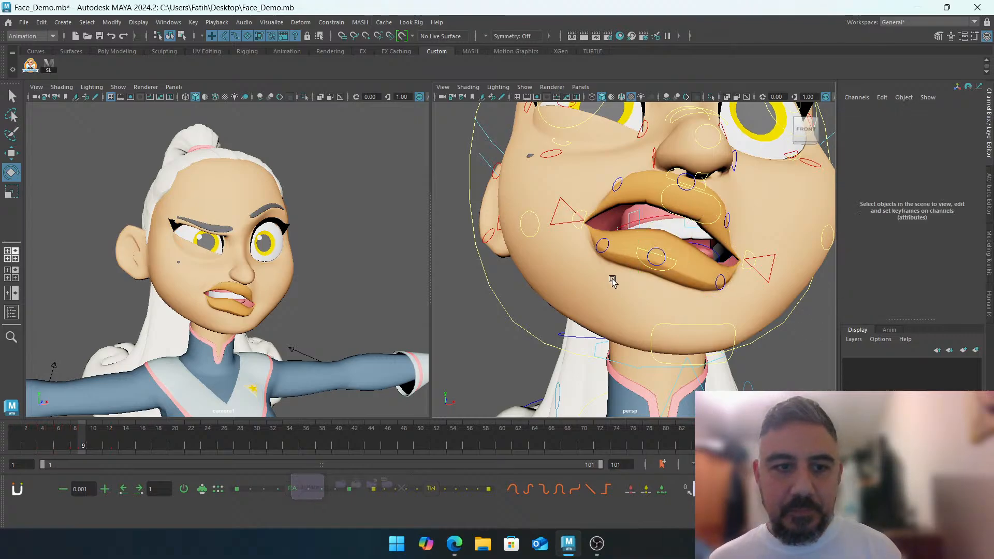
Try the Lip Zip attribute and a Lip Pinch of about 16 on the left mouth corner control, and undo both
{"action": "middle_click_drag", "start_coordinate": [613, 280], "coordinate": [486, 261], "text": "alt"}
{"action": "right_click_drag", "start_coordinate": [486, 261], "coordinate": [639, 277], "text": "alt"}
{"action": "middle_click_drag", "start_coordinate": [638, 277], "coordinate": [670, 297], "text": "alt"}
{"action": "right_click_drag", "start_coordinate": [670, 297], "coordinate": [625, 269], "text": "alt"}
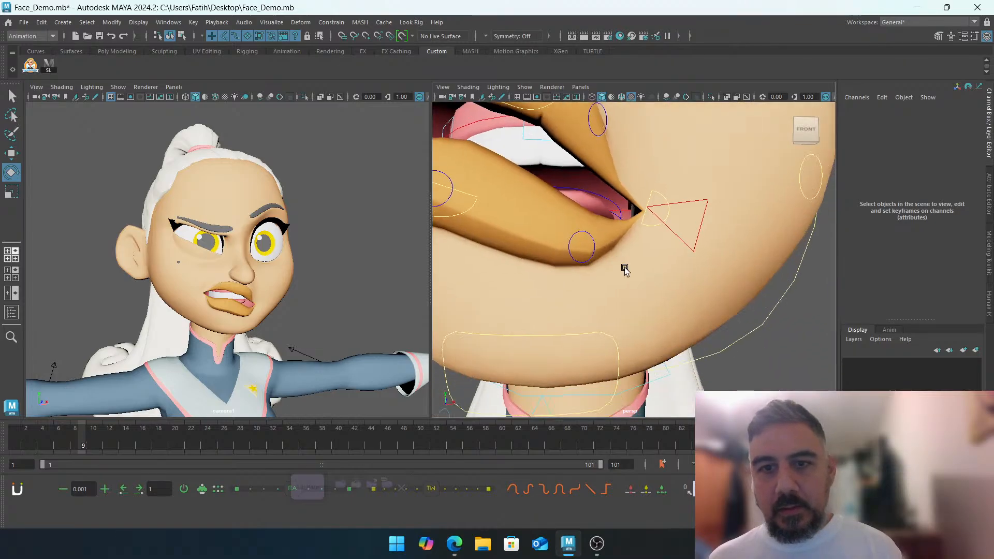
{"action": "left_click", "coordinate": [652, 227]}
{"action": "right_click_drag", "start_coordinate": [712, 251], "coordinate": [653, 228], "text": "alt"}
{"action": "middle_click_drag", "start_coordinate": [653, 228], "coordinate": [690, 271], "text": "alt"}
{"action": "left_click_drag", "start_coordinate": [706, 321], "coordinate": [683, 318]}
{"action": "left_click", "coordinate": [690, 274]}
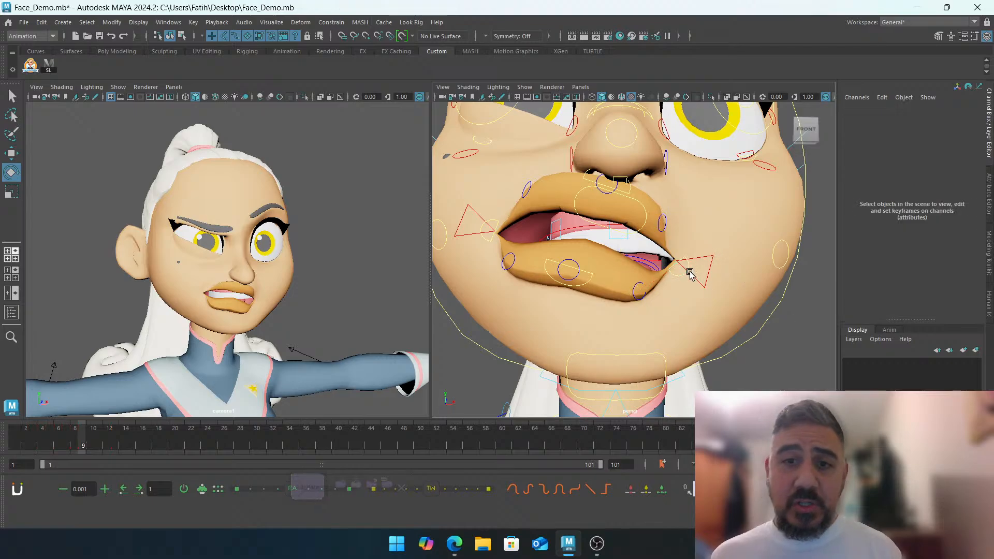
{"action": "left_click", "coordinate": [690, 274]}
{"action": "left_click", "coordinate": [923, 159]}
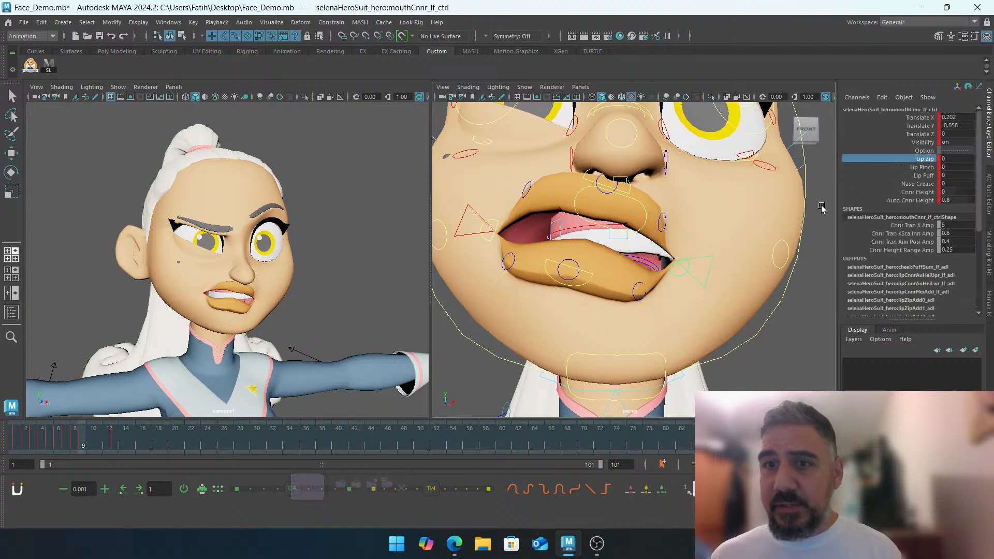
{"action": "middle_click_drag", "start_coordinate": [821, 206], "coordinate": [862, 196]}
{"action": "key", "text": "ctrl+z"}
{"action": "left_click", "coordinate": [924, 167]}
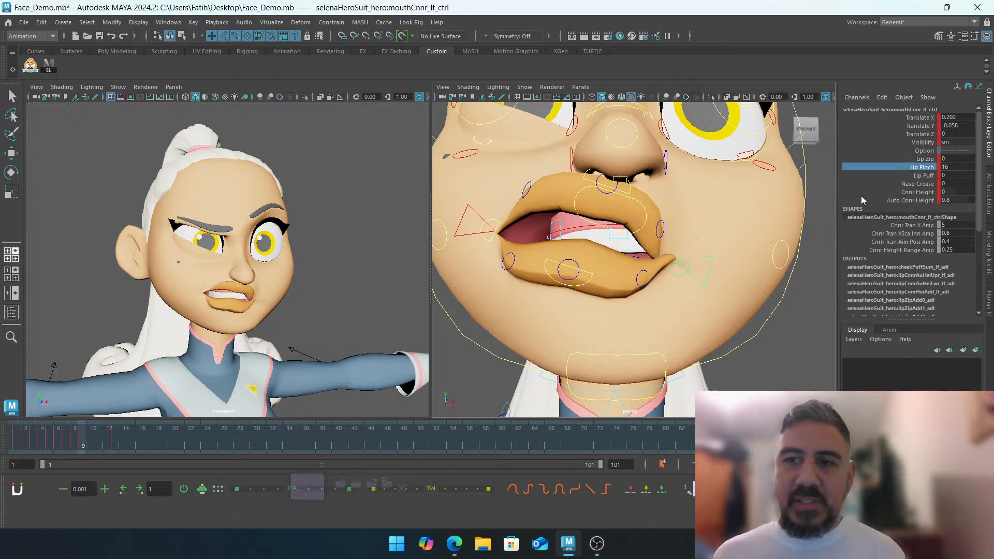
{"action": "key", "text": "ctrl+z"}
{"action": "left_click", "coordinate": [918, 183]}
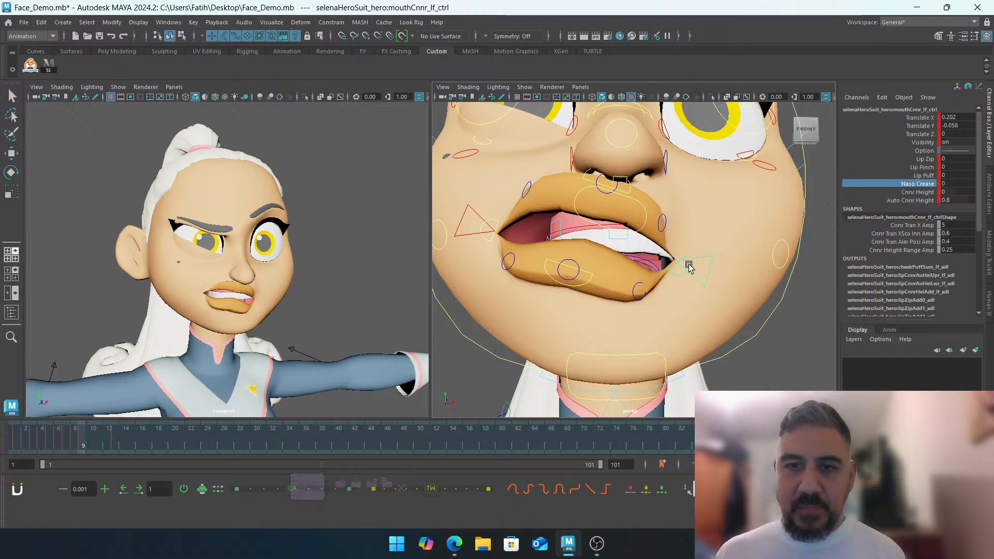
Raise the left lower lip control to about 0.023 in Translate Y, and lower the left mouth corner control to about -0.306
{"action": "left_click", "coordinate": [693, 287]}
{"action": "left_click", "coordinate": [640, 287]}
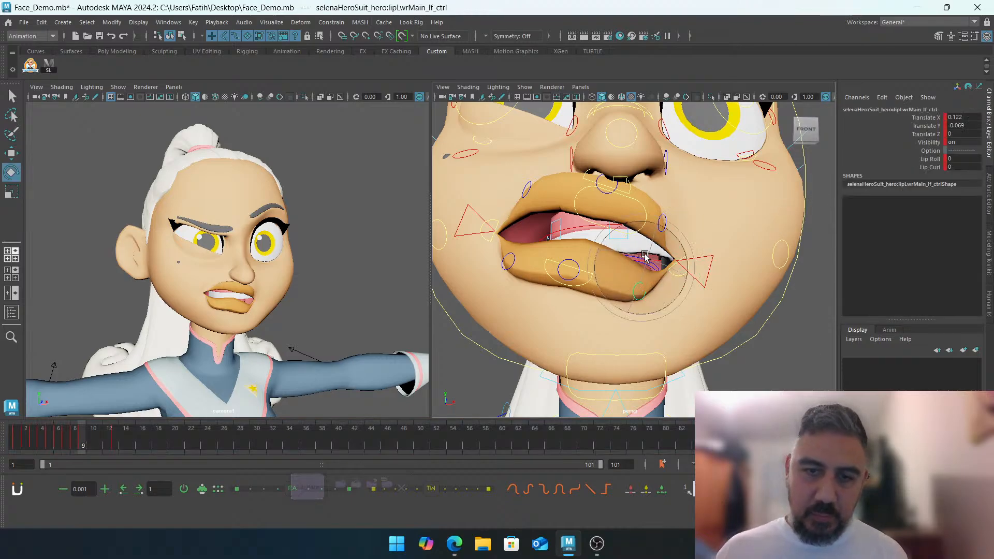
{"action": "key", "text": "w"}
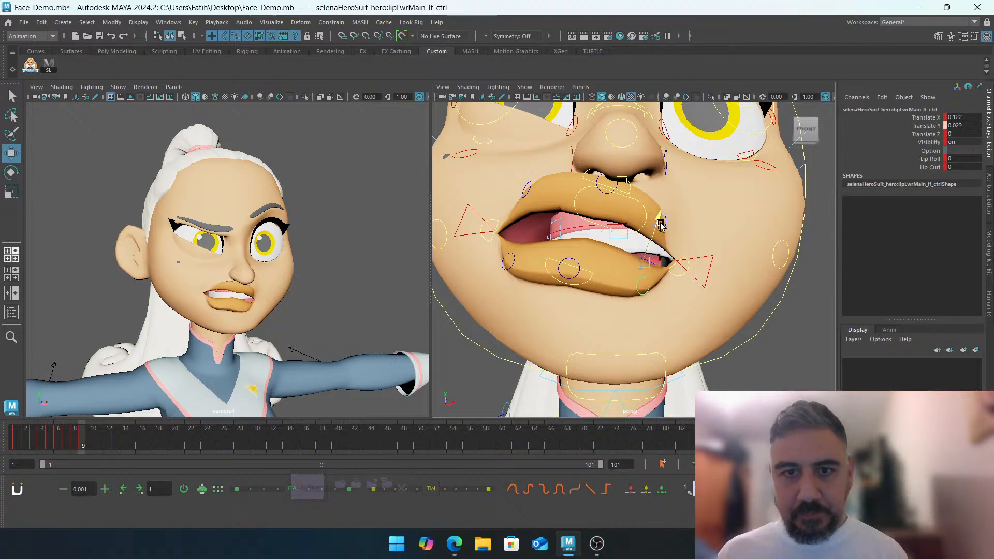
{"action": "left_click", "coordinate": [570, 258]}
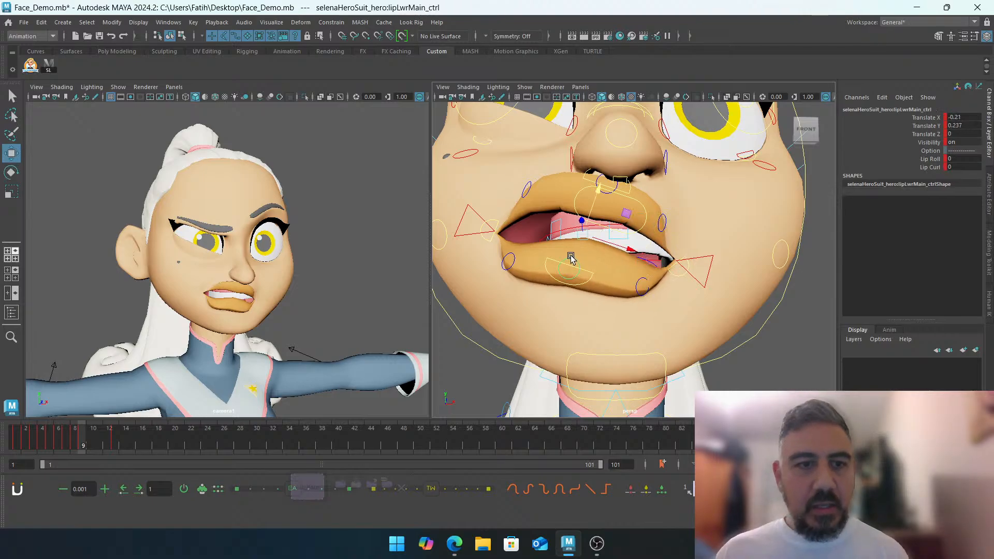
{"action": "left_click", "coordinate": [707, 256]}
{"action": "left_click_drag", "start_coordinate": [687, 227], "coordinate": [686, 266]}
{"action": "left_click_drag", "start_coordinate": [686, 267], "coordinate": [585, 261], "text": "alt"}
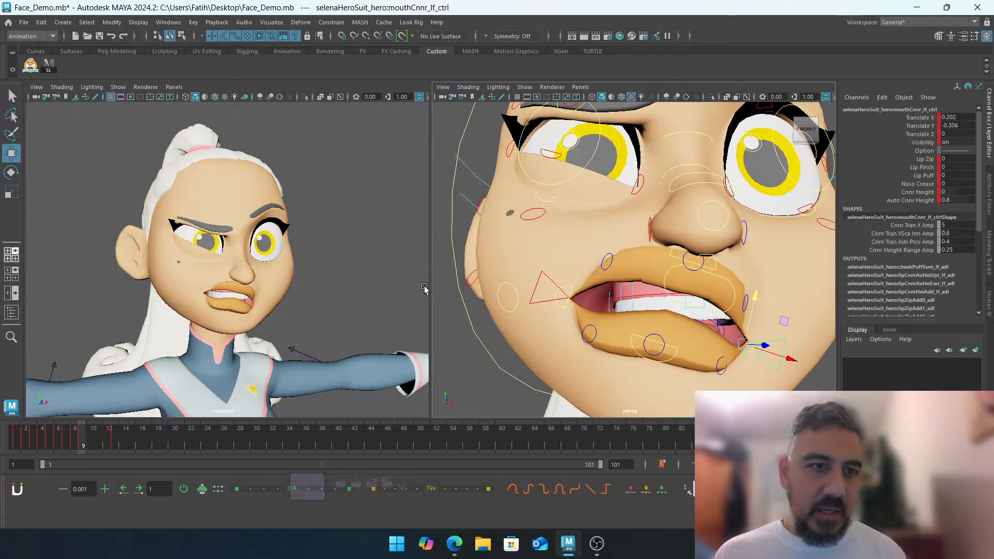
Shift the whole mouth control slightly in Translate X and part the lips wider to open the mouth
{"action": "left_click", "coordinate": [663, 286]}
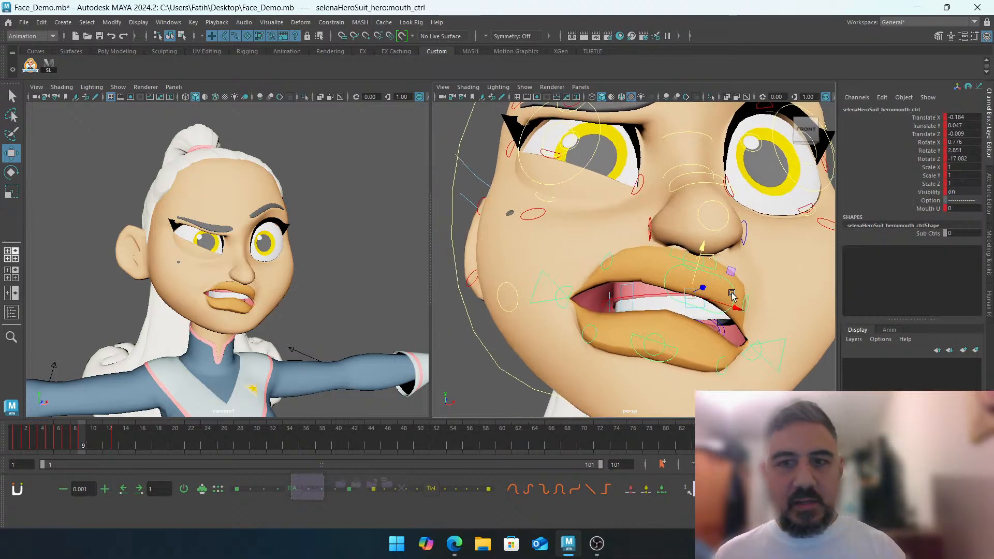
{"action": "mouse_move", "coordinate": [735, 307]}
{"action": "left_mouse_down"}
{"action": "mouse_move", "coordinate": [721, 304]}
{"action": "mouse_move", "coordinate": [750, 297]}
{"action": "mouse_move", "coordinate": [749, 309]}
{"action": "left_mouse_up"}
{"action": "left_click", "coordinate": [770, 330]}
{"action": "left_click", "coordinate": [699, 265]}
{"action": "left_click_drag", "start_coordinate": [679, 247], "coordinate": [650, 289]}
{"action": "left_click", "coordinate": [660, 337]}
{"action": "left_click", "coordinate": [650, 289]}
{"action": "scroll", "coordinate": [647, 287], "scroll_direction": "down", "scroll_amount": 5}
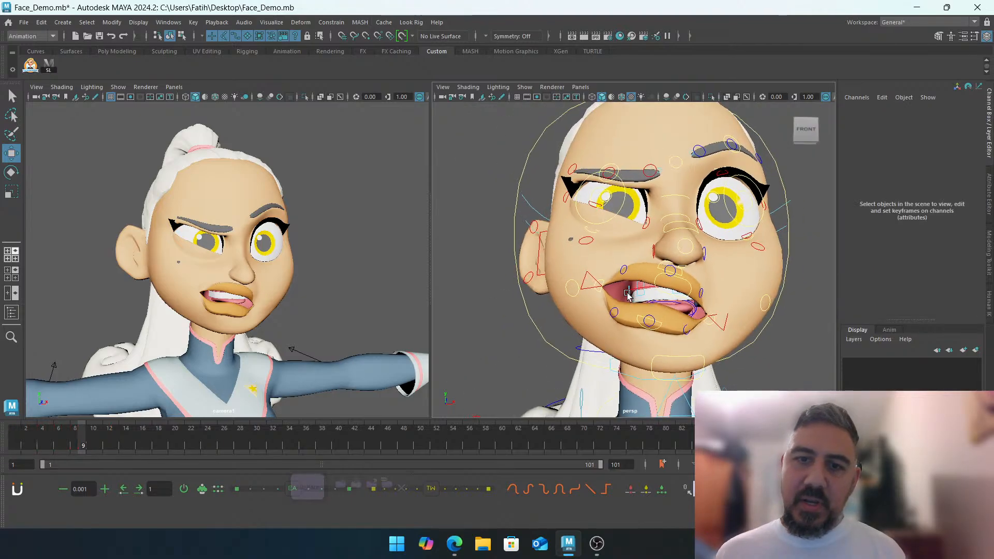
Shift the upper teeth control to about -0.207 in Translate X and save the scene
{"action": "middle_click_drag", "start_coordinate": [694, 269], "coordinate": [698, 271], "text": "alt"}
{"action": "left_click_drag", "start_coordinate": [720, 295], "coordinate": [714, 290]}
{"action": "key", "text": "r"}
{"action": "key", "text": "e"}
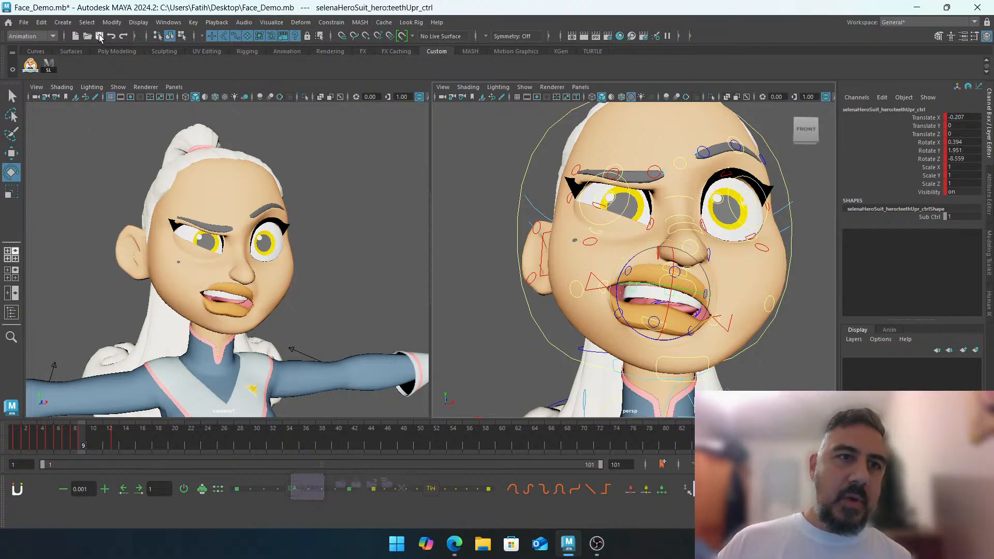
{"action": "key", "text": "ctrl+s"}
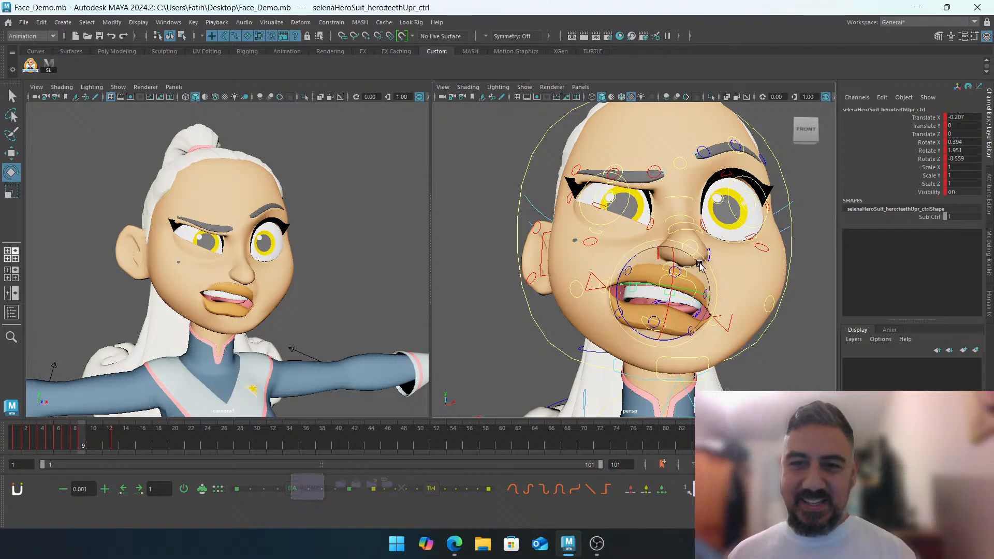
Scale the upper teeth control uniformly to about 1.096 and move it to about -0.198 in Translate X and 0.057 in Y
{"action": "key", "text": "r"}
{"action": "left_click_drag", "start_coordinate": [677, 295], "coordinate": [673, 294]}
{"action": "key", "text": "w"}
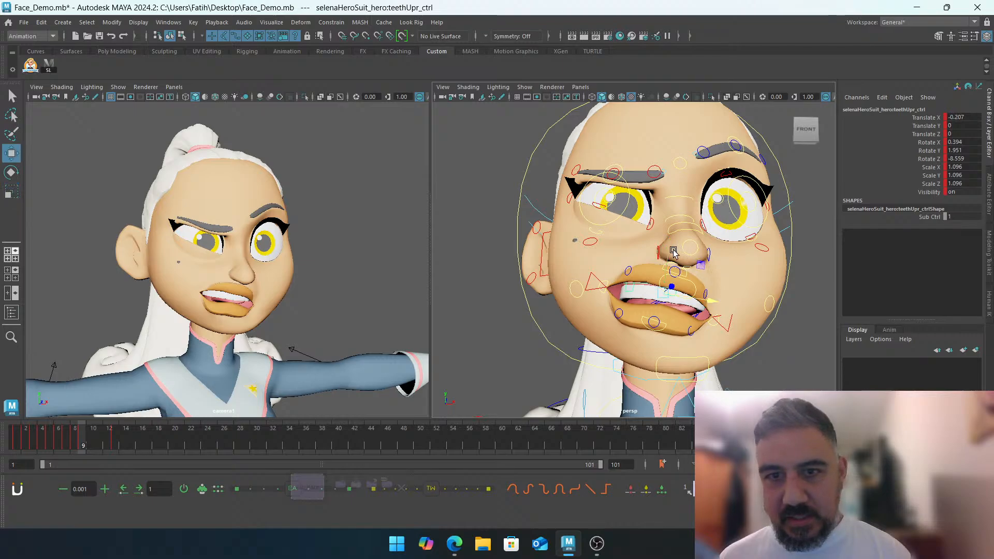
{"action": "left_click_drag", "start_coordinate": [668, 251], "coordinate": [669, 245]}
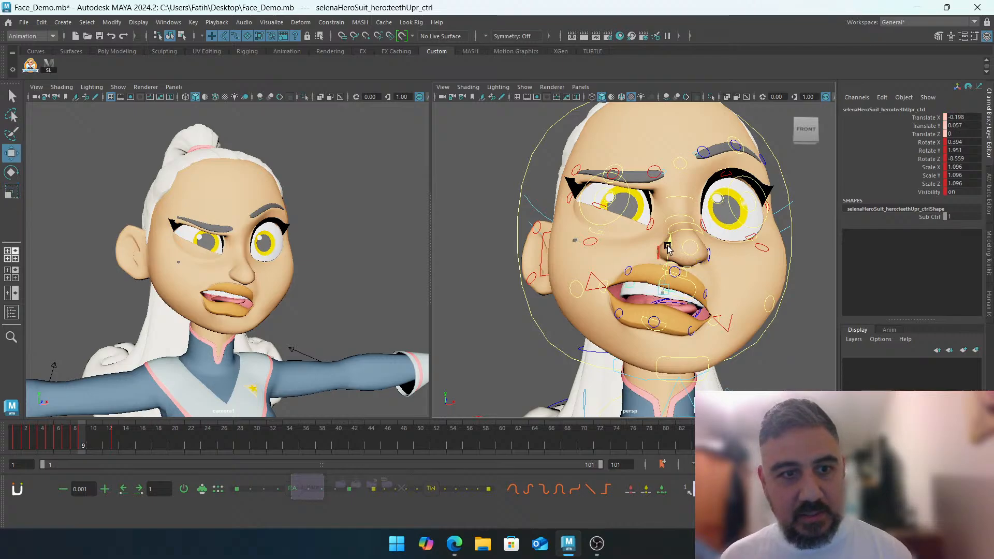
{"action": "left_click", "coordinate": [805, 344]}
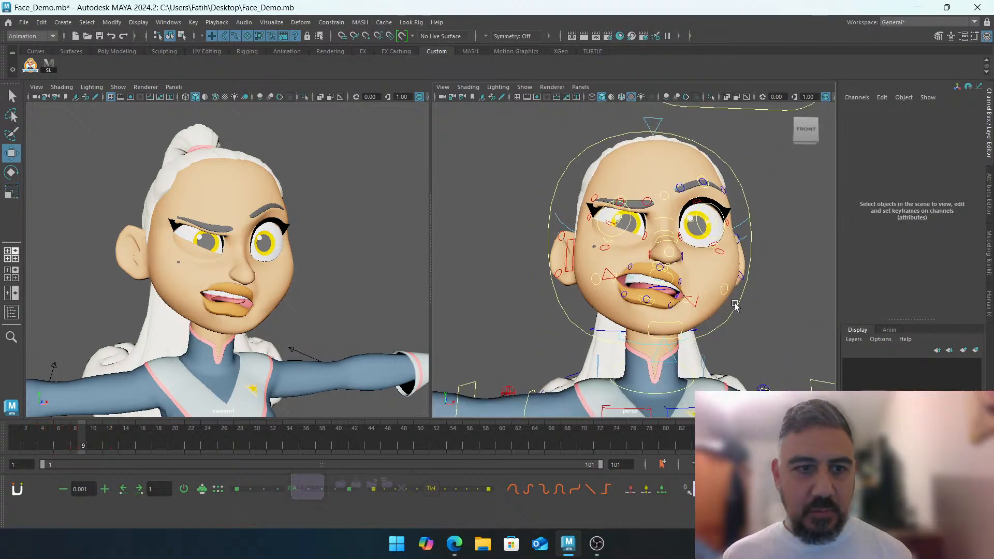
Lower the middle lower lip control to about 0.136 in Translate Y, and move the right lower lip control to about 0.258 in Translate X
{"action": "scroll", "coordinate": [678, 275], "scroll_direction": "down", "scroll_amount": 3}
{"action": "scroll", "coordinate": [678, 274], "scroll_direction": "up", "scroll_amount": 4}
{"action": "left_click", "coordinate": [722, 250]}
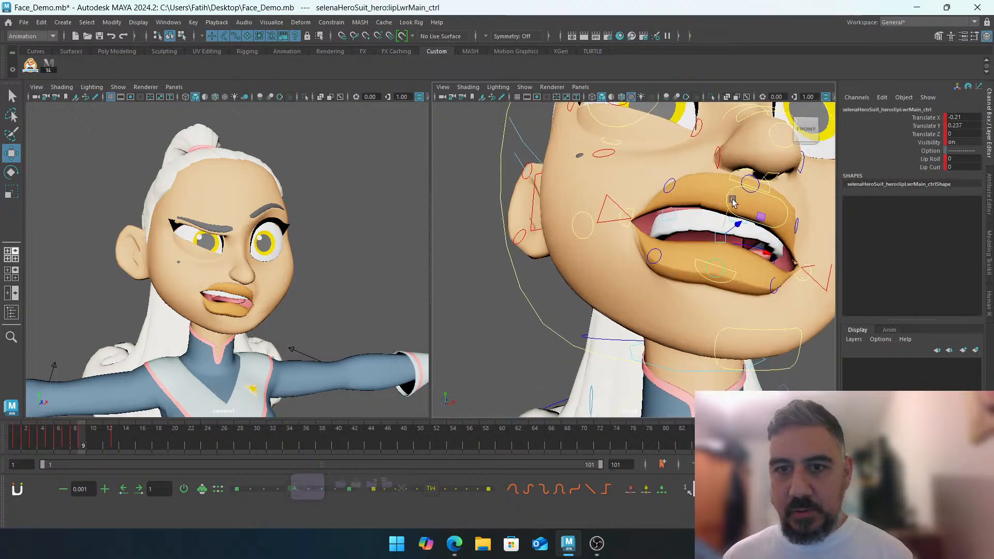
{"action": "left_click_drag", "start_coordinate": [732, 201], "coordinate": [708, 222]}
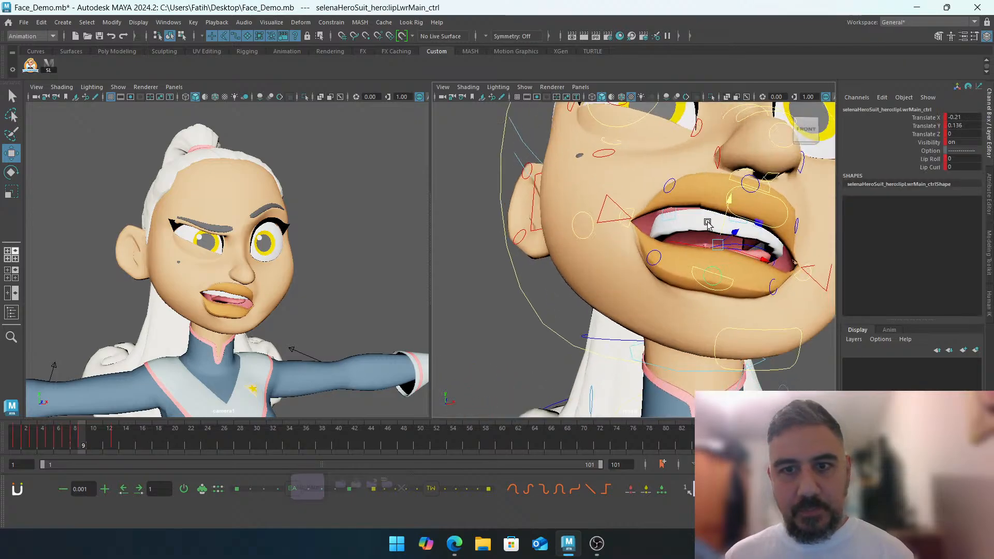
{"action": "left_click", "coordinate": [651, 256]}
{"action": "left_click_drag", "start_coordinate": [651, 256], "coordinate": [634, 235]}
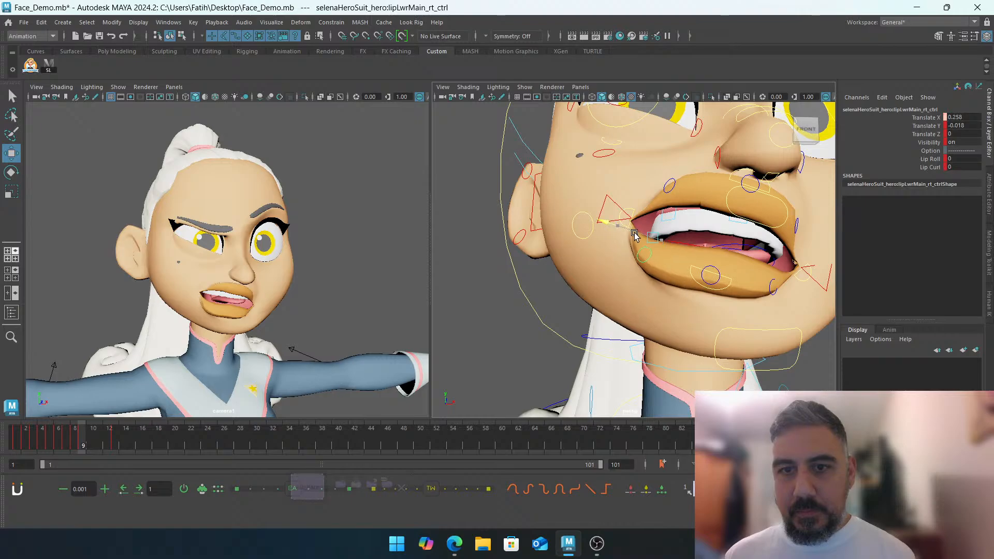
Lower the lower lip root control to about -0.443 in Translate Y
{"action": "left_click", "coordinate": [712, 268]}
{"action": "left_click", "coordinate": [729, 280]}
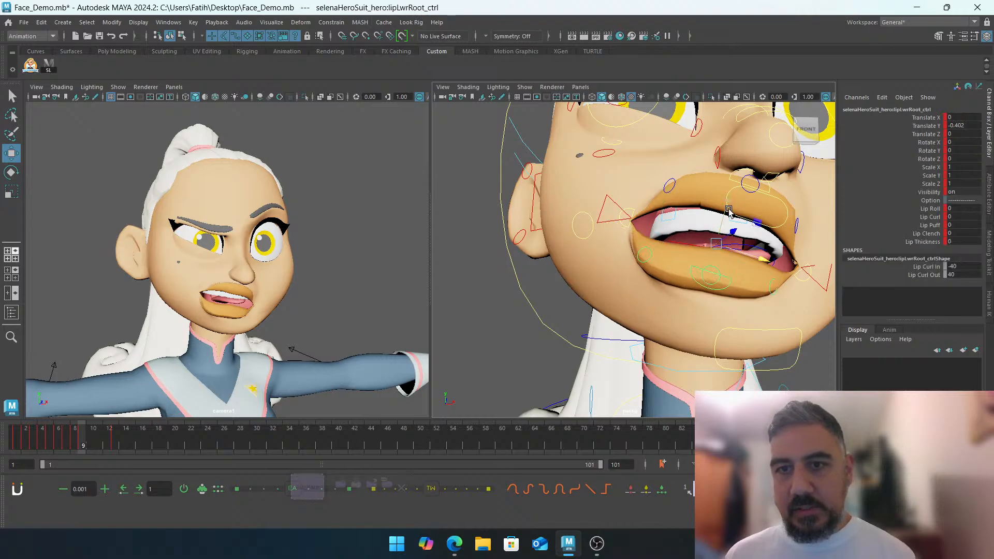
{"action": "left_click_drag", "start_coordinate": [726, 208], "coordinate": [724, 213]}
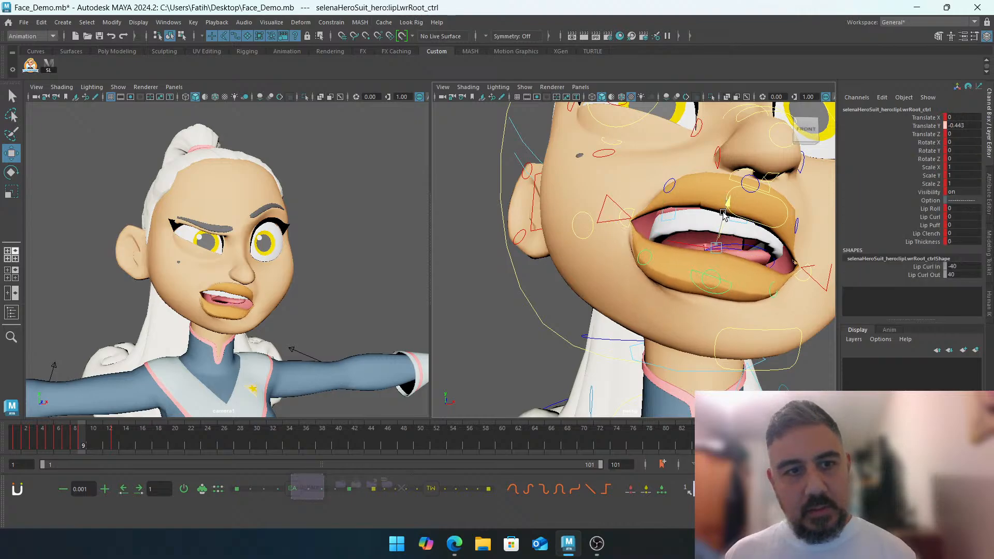
Lower the left upper lip control to about -0.06 in Translate Y
{"action": "middle_click_drag", "start_coordinate": [762, 258], "coordinate": [763, 257], "text": "alt"}
{"action": "left_click_drag", "start_coordinate": [764, 258], "coordinate": [722, 259], "text": "alt"}
{"action": "left_click", "coordinate": [686, 251]}
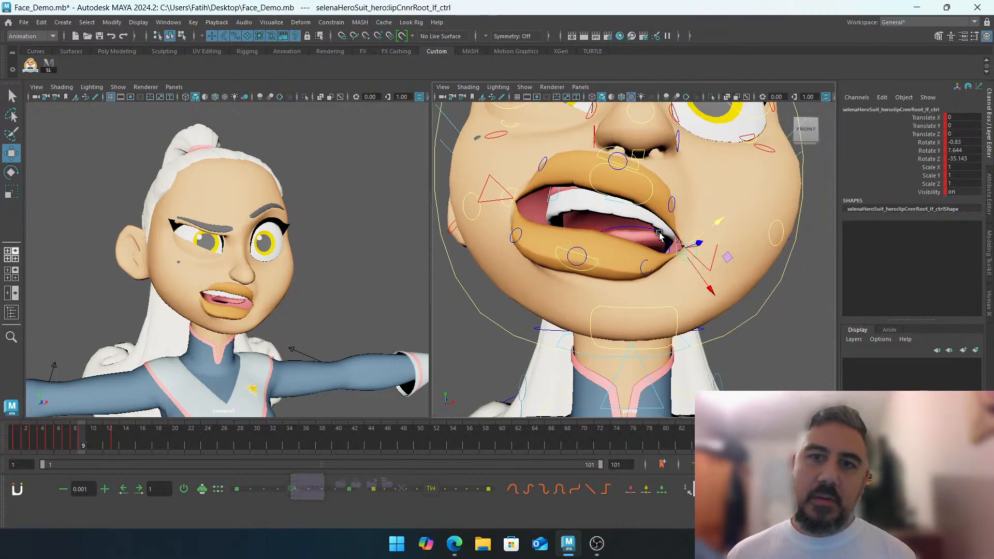
{"action": "left_click", "coordinate": [671, 200]}
{"action": "left_click_drag", "start_coordinate": [673, 177], "coordinate": [668, 184]}
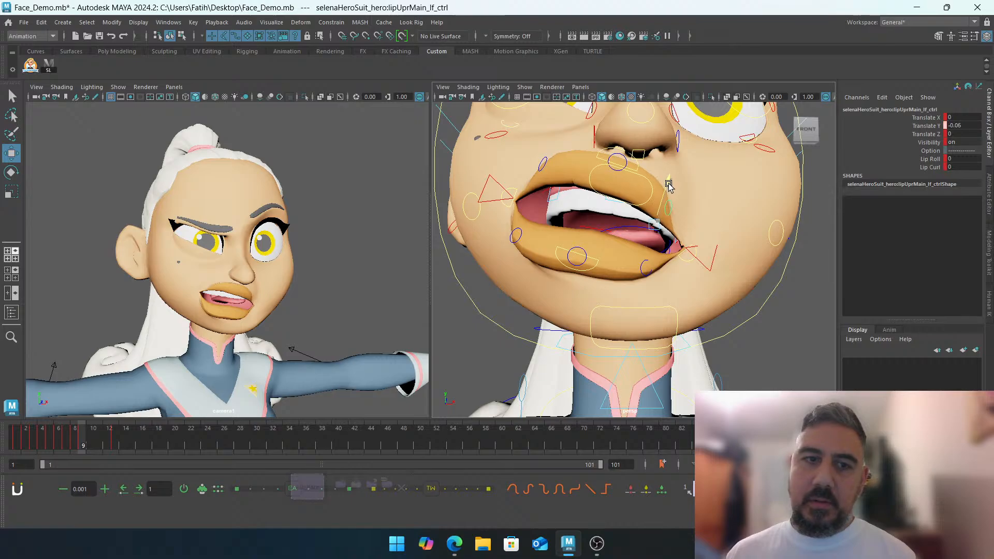
Move the left lip corner root control to about -0.075 in Translate X and -0.107 in Translate Y
{"action": "left_click", "coordinate": [687, 257]}
{"action": "left_click", "coordinate": [685, 260]}
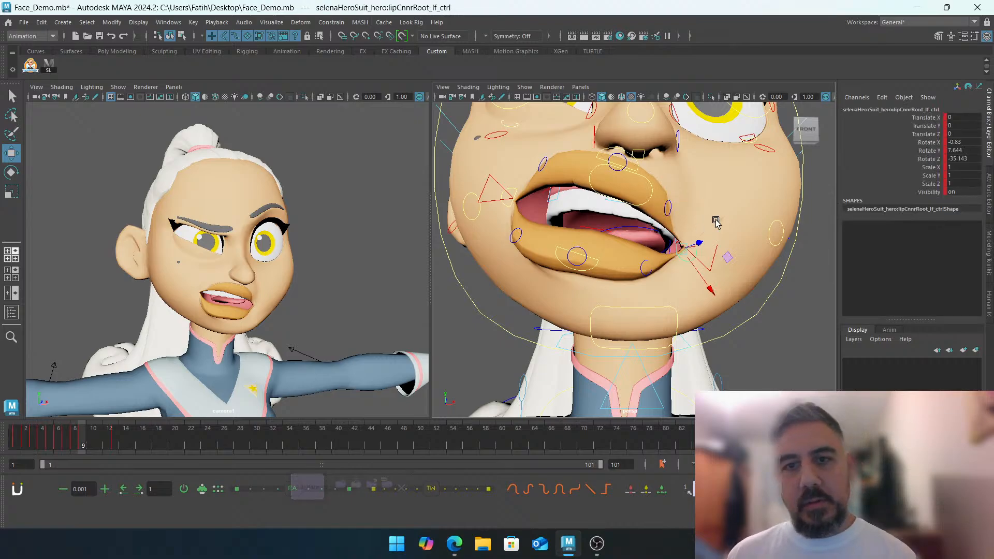
{"action": "left_click_drag", "start_coordinate": [720, 221], "coordinate": [716, 226]}
Try rotating the left lip corner root control to about -48.067 in Rotate Z and moving it to -0.229 in Translate X, and undo both
{"action": "key", "text": "e"}
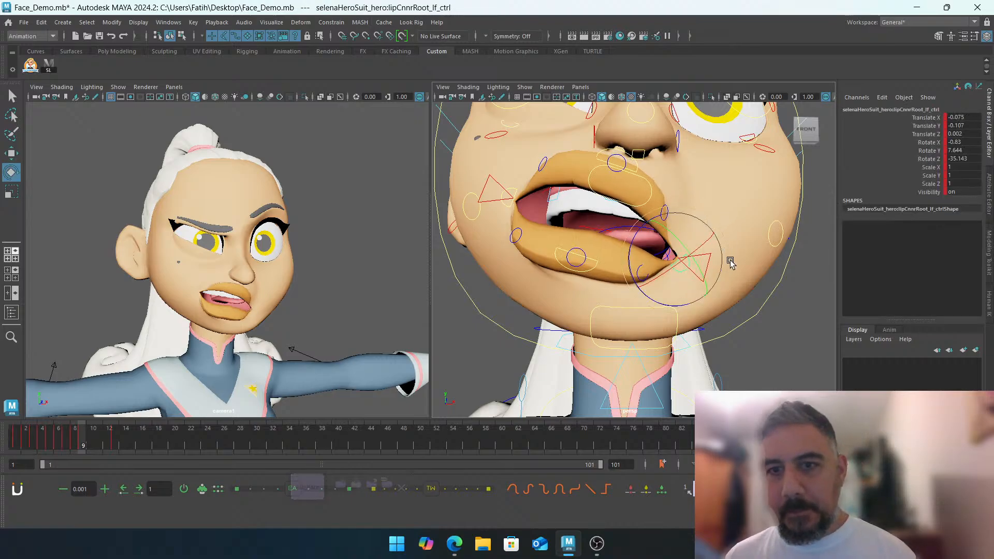
{"action": "left_click_drag", "start_coordinate": [725, 275], "coordinate": [716, 282]}
{"action": "key", "text": "w"}
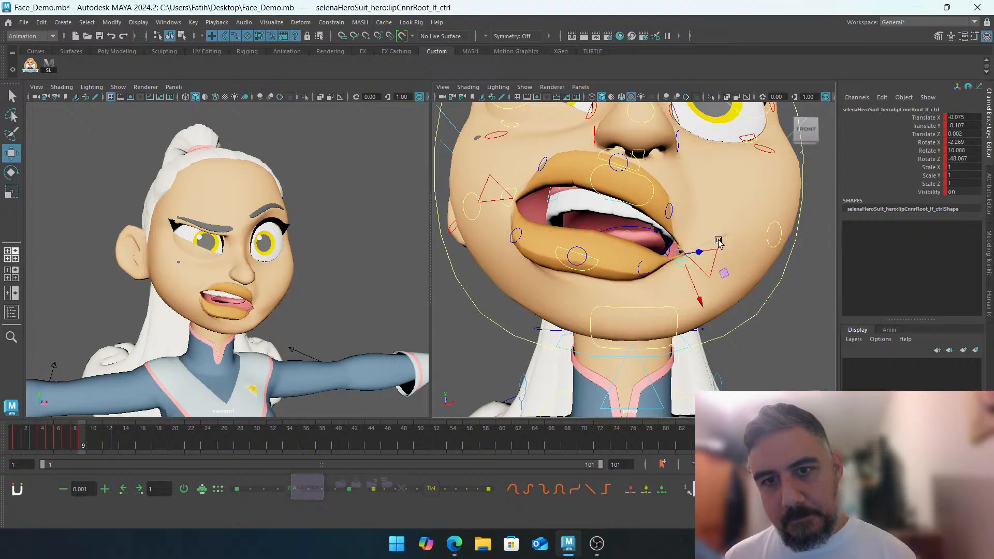
{"action": "left_click_drag", "start_coordinate": [719, 242], "coordinate": [711, 244]}
{"action": "middle_click_drag", "start_coordinate": [689, 292], "coordinate": [681, 283]}
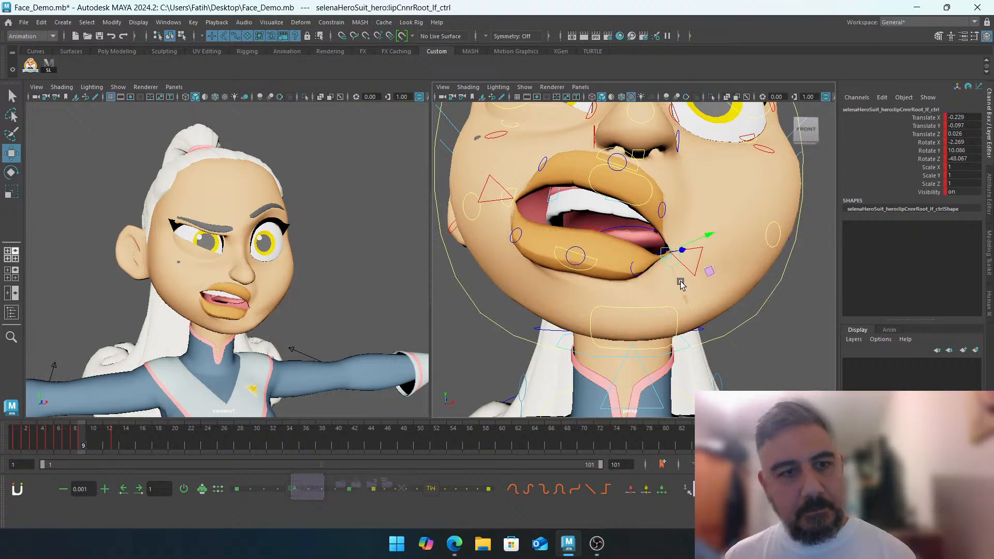
{"action": "key", "text": "ctrl+z"}
{"action": "key", "text": "ctrl+z"}
{"action": "key", "text": "ctrl+z"}
{"action": "key", "text": "ctrl+z"}
{"action": "key", "text": "ctrl+z"}
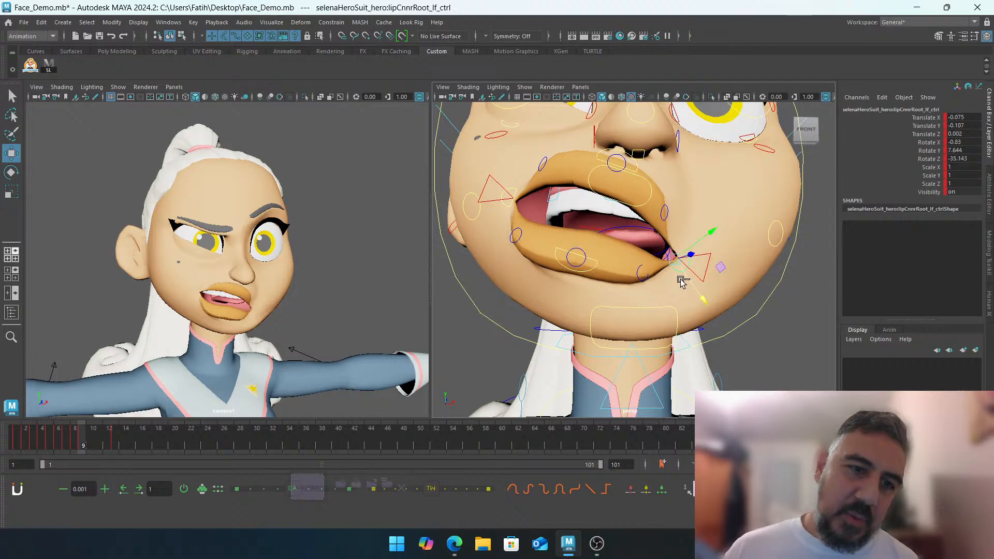
{"action": "mouse_move", "coordinate": [663, 261]}
{"action": "left_mouse_down", "text": "alt"}
{"action": "mouse_move", "coordinate": [670, 272]}
{"action": "mouse_move", "coordinate": [657, 255]}
{"action": "mouse_move", "coordinate": [642, 257]}
{"action": "mouse_move", "coordinate": [654, 236]}
{"action": "mouse_move", "coordinate": [719, 249]}
{"action": "mouse_move", "coordinate": [602, 237]}
{"action": "mouse_move", "coordinate": [562, 247]}
{"action": "mouse_move", "coordinate": [676, 254]}
{"action": "left_mouse_up", "text": "alt"}
{"action": "left_click", "coordinate": [650, 256]}
{"action": "left_click", "coordinate": [562, 248]}
{"action": "middle_click_drag", "start_coordinate": [604, 273], "coordinate": [602, 281], "text": "alt"}
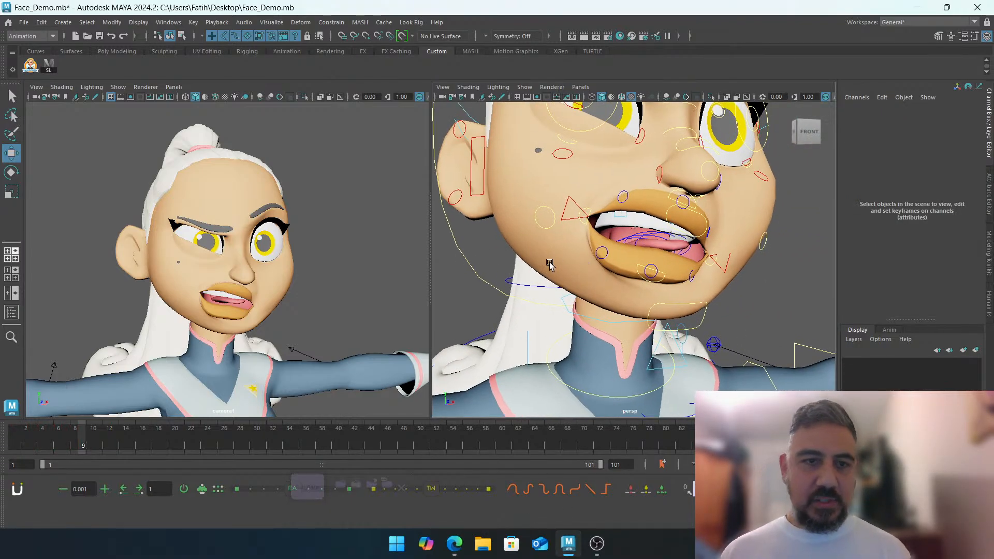
Move the first tongue control to about 0.763 in Translate Y and 0.277 in Translate Z
{"action": "left_click", "coordinate": [457, 552]}
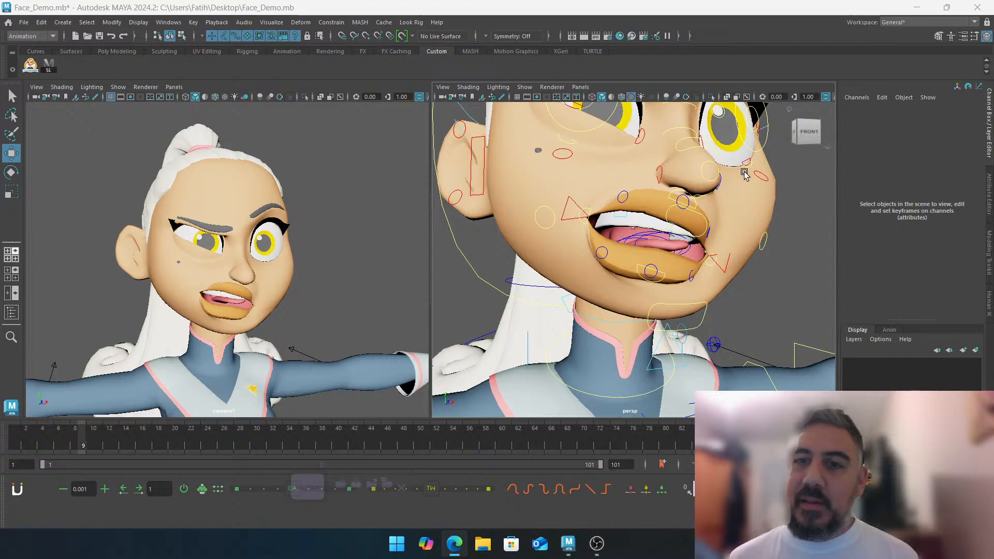
{"action": "mouse_move", "coordinate": [625, 245]}
{"action": "left_mouse_down", "text": "alt"}
{"action": "mouse_move", "coordinate": [641, 261]}
{"action": "mouse_move", "coordinate": [635, 255]}
{"action": "left_mouse_up", "text": "alt"}
{"action": "key", "text": "4"}
{"action": "scroll", "coordinate": [615, 241], "scroll_direction": "up", "scroll_amount": 4}
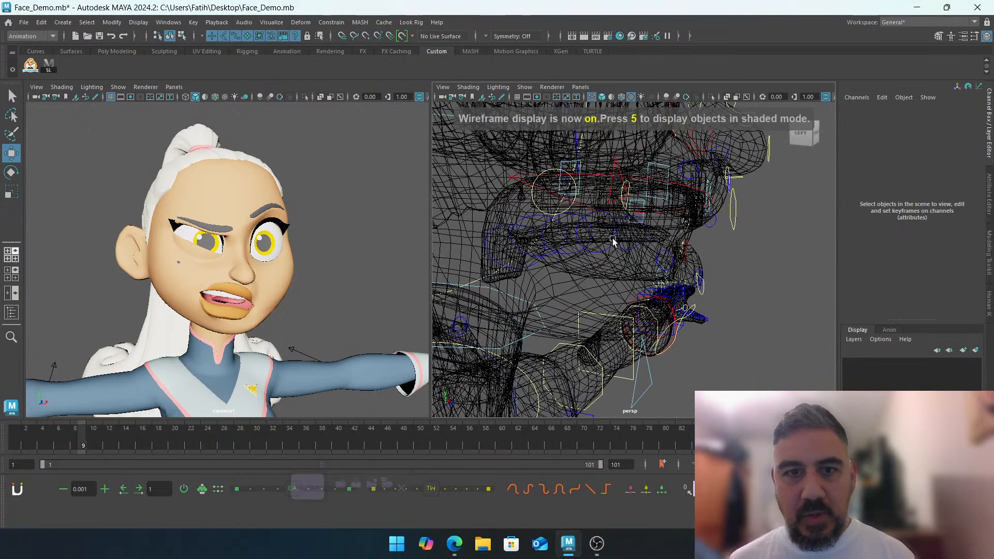
{"action": "left_click", "coordinate": [595, 236]}
{"action": "key", "text": "5"}
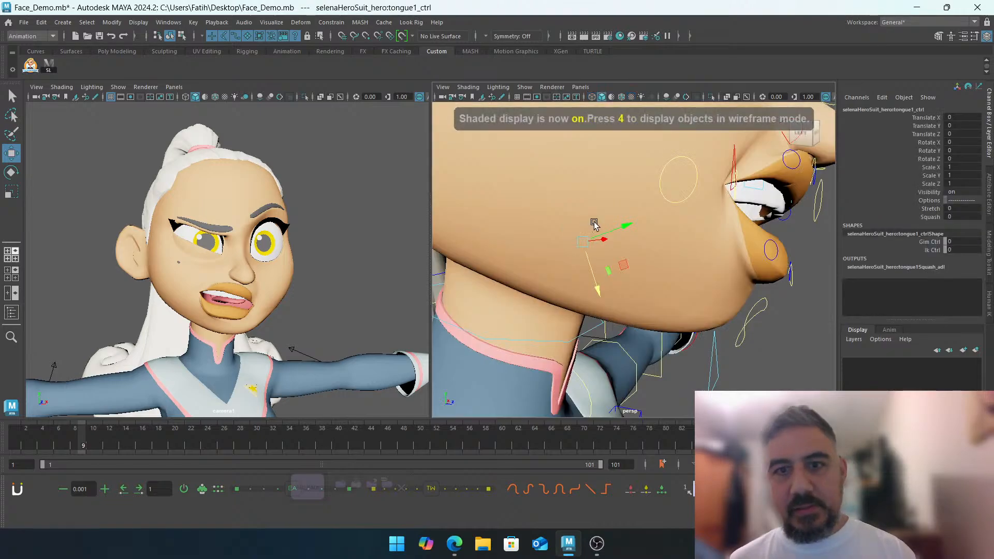
{"action": "left_click_drag", "start_coordinate": [608, 240], "coordinate": [656, 212], "text": "alt"}
{"action": "left_click_drag", "start_coordinate": [627, 265], "coordinate": [631, 283]}
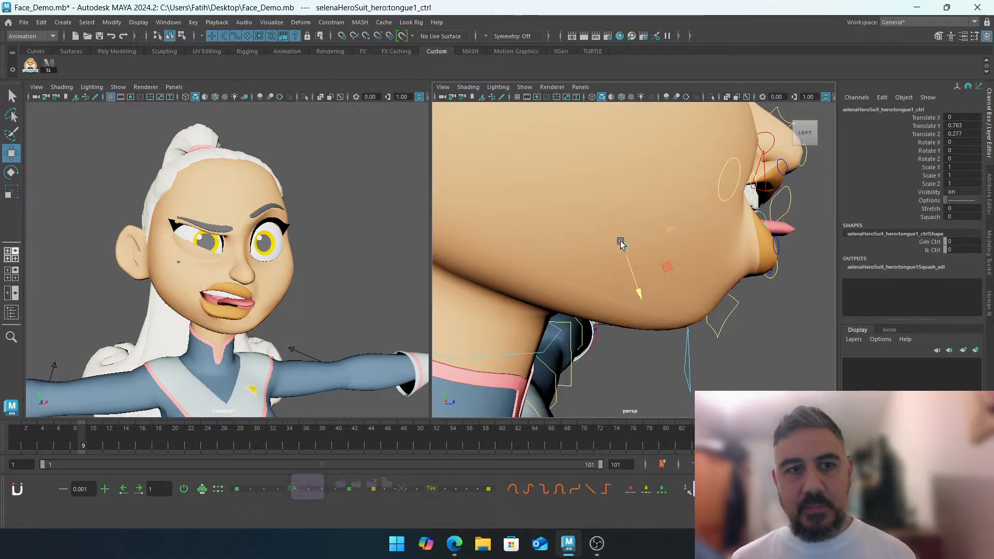
Shift the first tongue control to about -0.427 in Translate X and rotate it to about -11.646 in Rotate Y
{"action": "middle_click_drag", "start_coordinate": [620, 241], "coordinate": [626, 246], "text": "alt"}
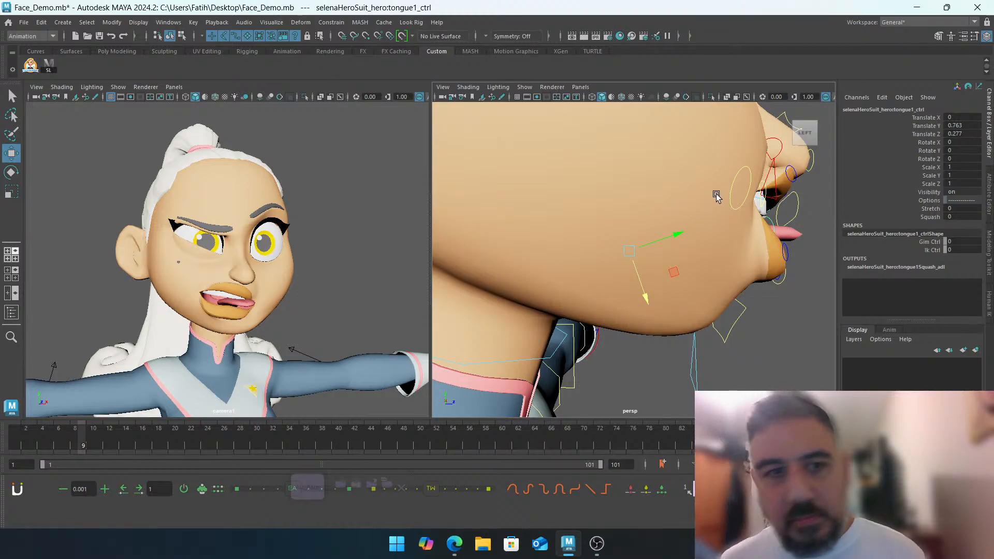
{"action": "left_click_drag", "start_coordinate": [698, 218], "coordinate": [596, 236], "text": "alt"}
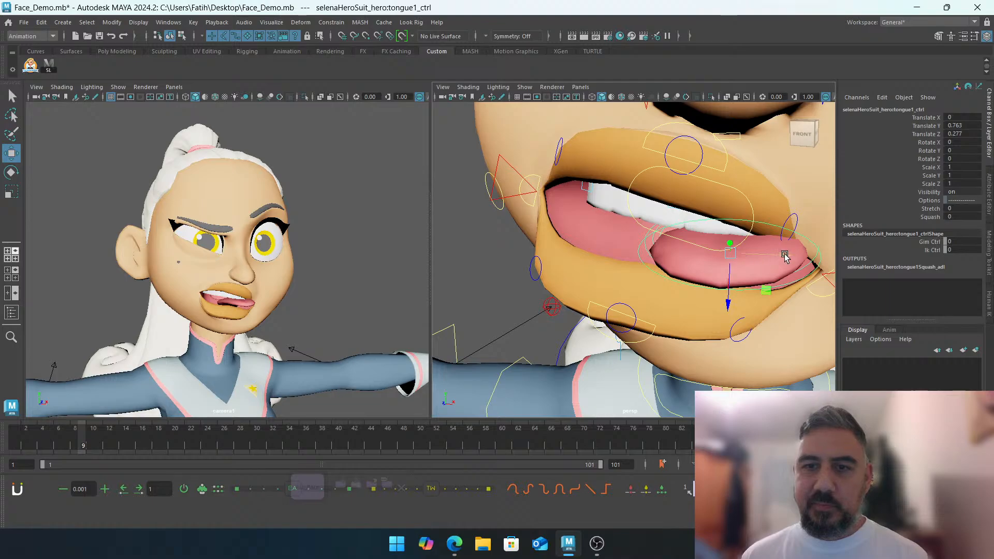
{"action": "left_click_drag", "start_coordinate": [785, 256], "coordinate": [730, 252]}
{"action": "key", "text": "e"}
{"action": "key", "text": "4"}
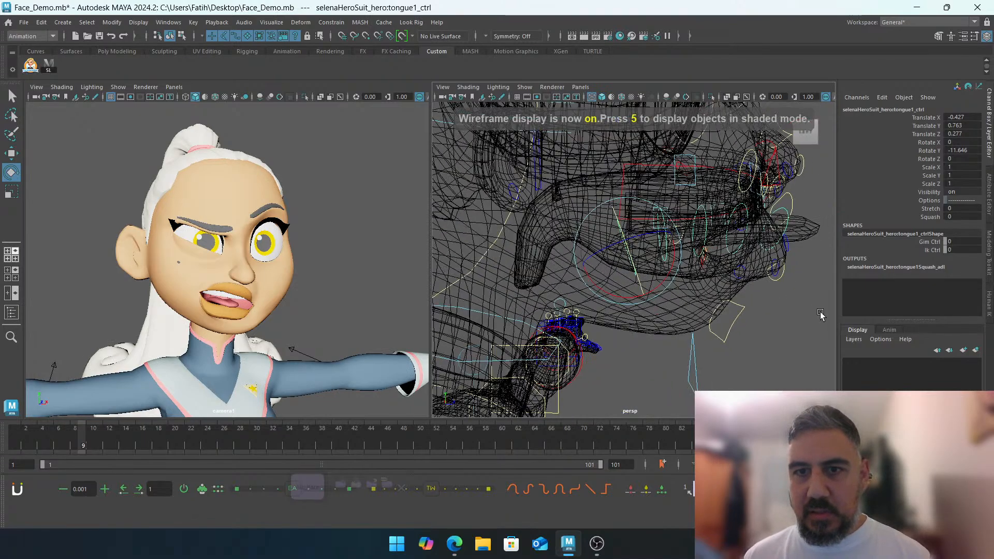
Move the second tongue control to about 0.484 in Translate Y
{"action": "left_click", "coordinate": [821, 312]}
{"action": "left_click", "coordinate": [666, 257]}
{"action": "key", "text": "w"}
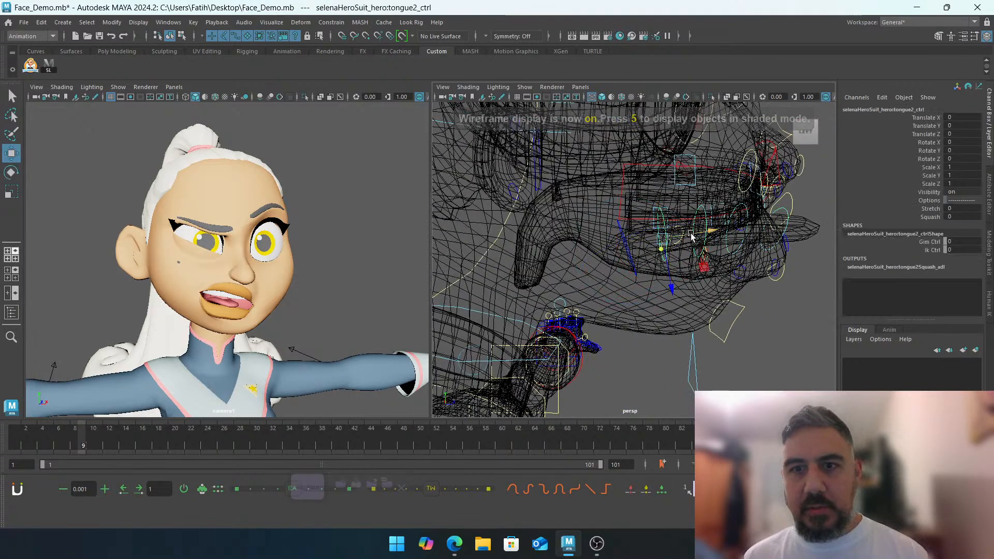
{"action": "left_click_drag", "start_coordinate": [691, 236], "coordinate": [745, 278]}
Curl the front of the tongue downward, rotating the fifth tongue control to about 18.981 in Rotate X
{"action": "left_click", "coordinate": [749, 244]}
{"action": "key", "text": "e"}
{"action": "left_click", "coordinate": [778, 191]}
{"action": "left_click", "coordinate": [712, 234]}
{"action": "left_click", "coordinate": [778, 206]}
{"action": "left_click", "coordinate": [739, 233]}
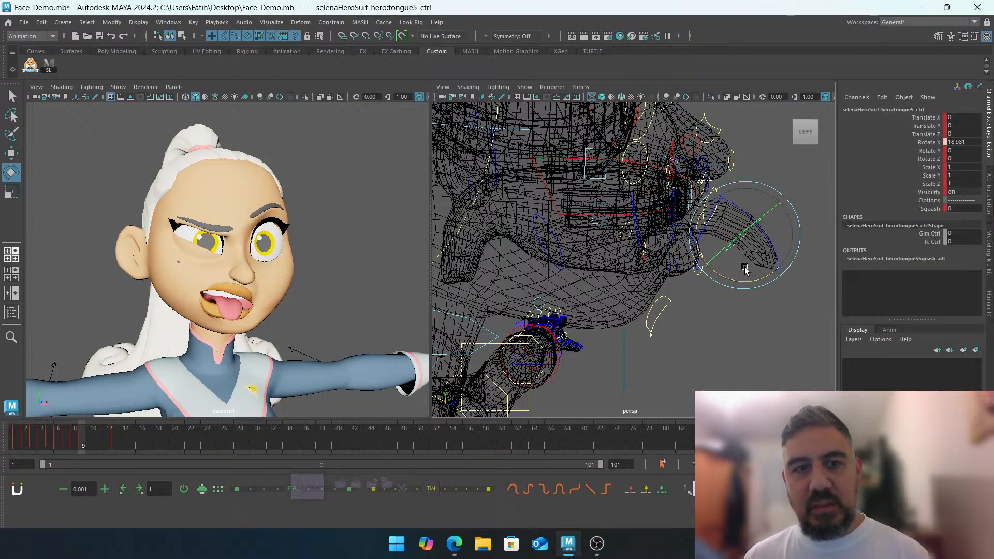
Rotate the second tongue control to about -14.91 in Rotate Z
{"action": "left_click_drag", "start_coordinate": [733, 224], "coordinate": [654, 244], "text": "alt"}
{"action": "left_click", "coordinate": [808, 182]}
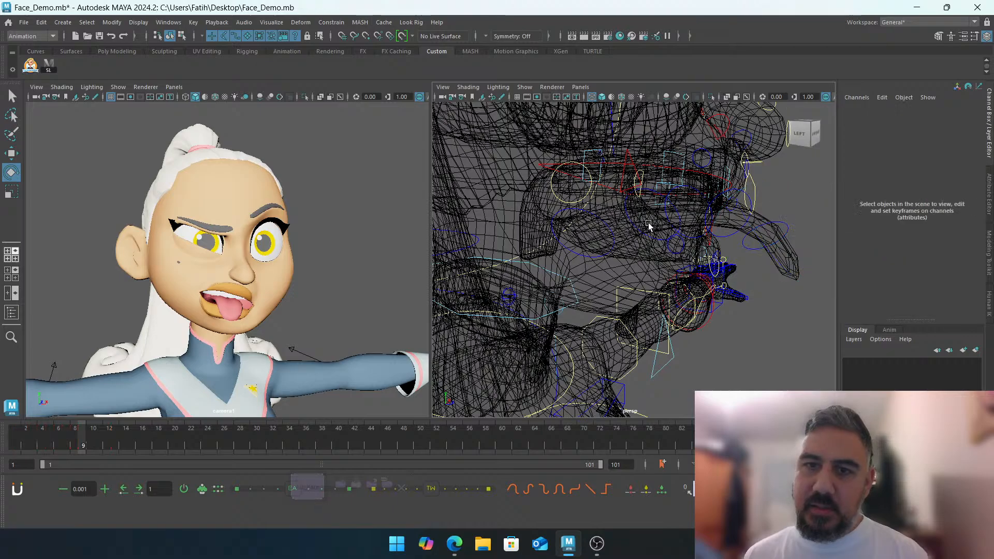
{"action": "left_click", "coordinate": [635, 227]}
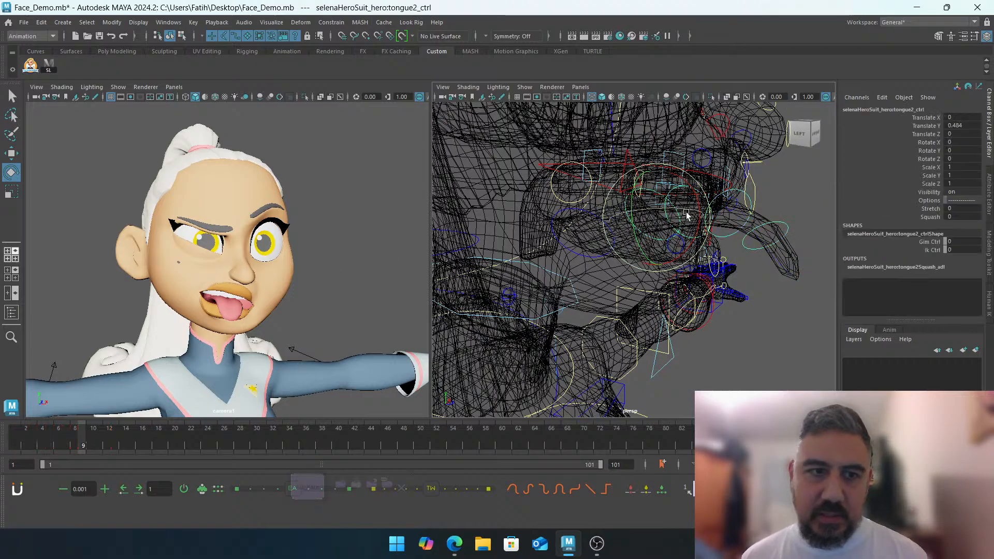
{"action": "mouse_move", "coordinate": [688, 231]}
{"action": "left_mouse_down"}
{"action": "mouse_move", "coordinate": [667, 217]}
{"action": "mouse_move", "coordinate": [697, 216]}
{"action": "mouse_move", "coordinate": [664, 217]}
{"action": "mouse_move", "coordinate": [681, 227]}
{"action": "left_mouse_up"}
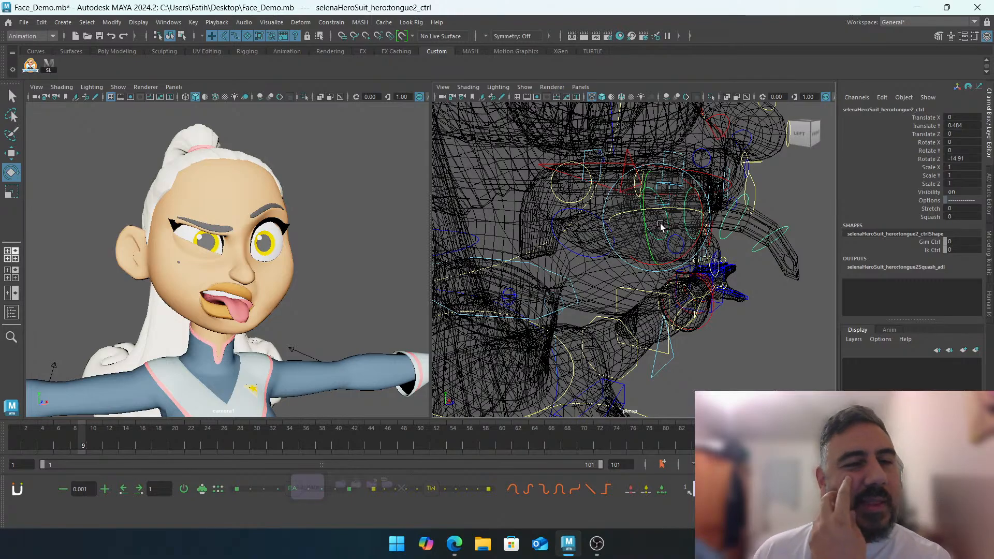
Shift the first tongue control sideways toward the character's left mouth corner
{"action": "left_click", "coordinate": [549, 221]}
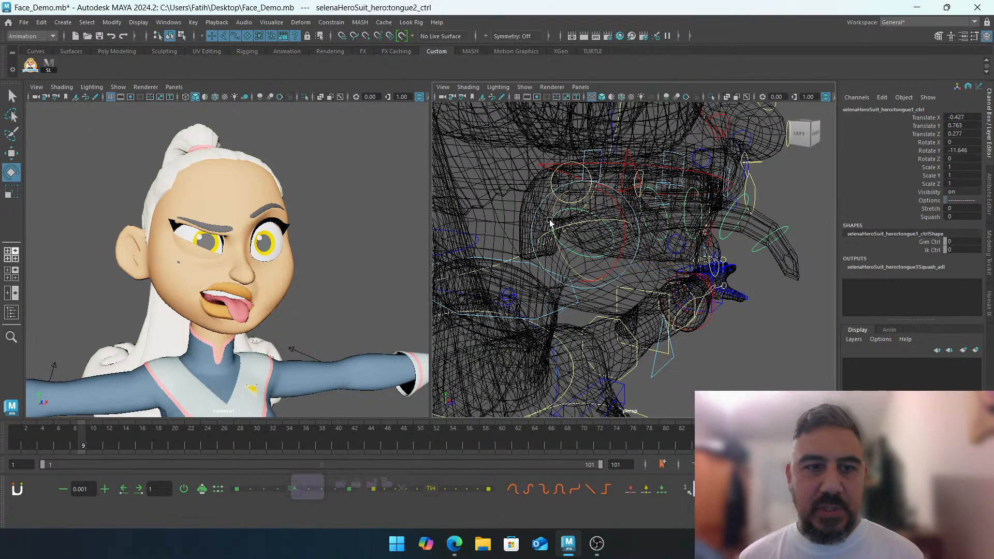
{"action": "key", "text": "w"}
{"action": "left_click_drag", "start_coordinate": [619, 228], "coordinate": [559, 256], "text": "alt"}
{"action": "left_click_drag", "start_coordinate": [712, 248], "coordinate": [681, 261]}
{"action": "key", "text": "e"}
{"action": "left_click", "coordinate": [529, 312]}
{"action": "left_click_drag", "start_coordinate": [621, 256], "coordinate": [667, 246], "text": "alt"}
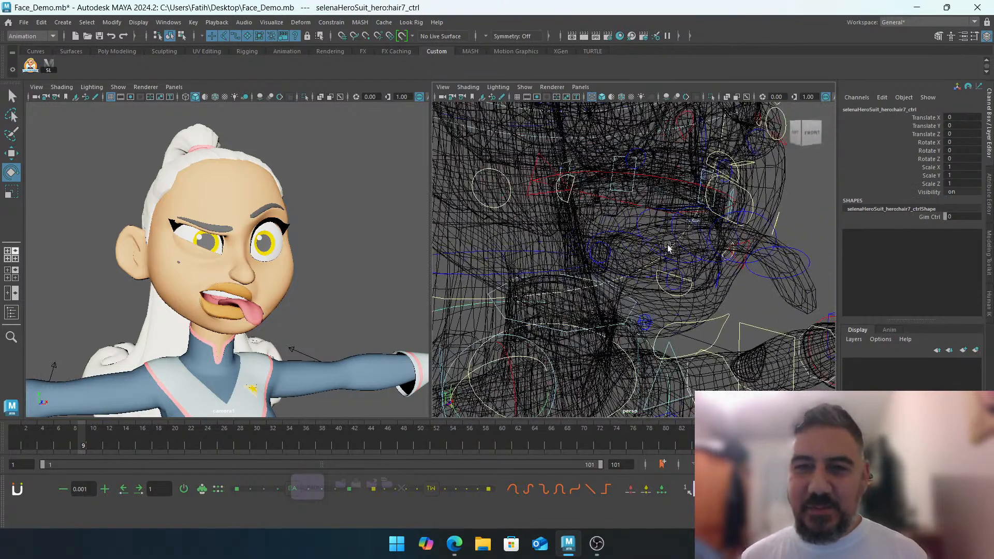
Rotate the second tongue control to about 8.008 in Rotate Z and move it to about 0.052 in Translate X and 0.114 in Translate Y
{"action": "left_click", "coordinate": [641, 235]}
{"action": "left_click", "coordinate": [931, 158]}
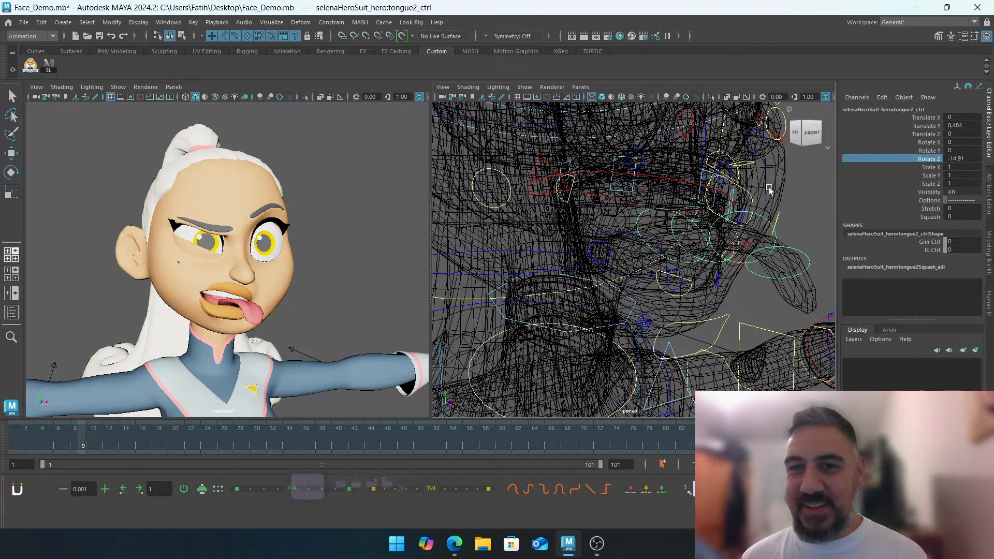
{"action": "mouse_move", "coordinate": [715, 201]}
{"action": "middle_mouse_down"}
{"action": "mouse_move", "coordinate": [699, 200]}
{"action": "mouse_move", "coordinate": [717, 202]}
{"action": "middle_mouse_up"}
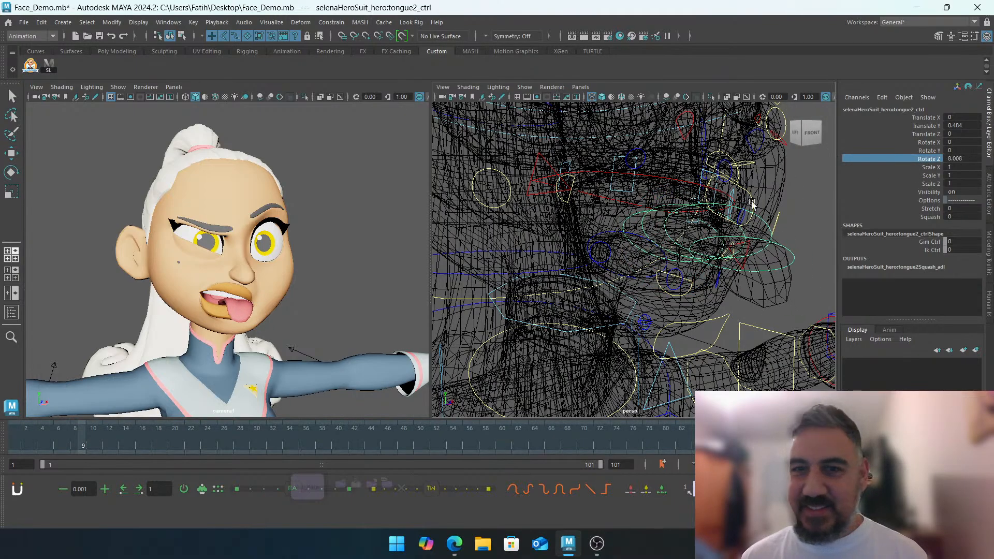
{"action": "left_click", "coordinate": [753, 207]}
{"action": "left_click", "coordinate": [615, 235]}
{"action": "mouse_move", "coordinate": [635, 243]}
{"action": "left_mouse_down"}
{"action": "mouse_move", "coordinate": [614, 243]}
{"action": "mouse_move", "coordinate": [645, 241]}
{"action": "mouse_move", "coordinate": [631, 233]}
{"action": "left_mouse_up"}
{"action": "key", "text": "w"}
{"action": "left_click", "coordinate": [646, 239]}
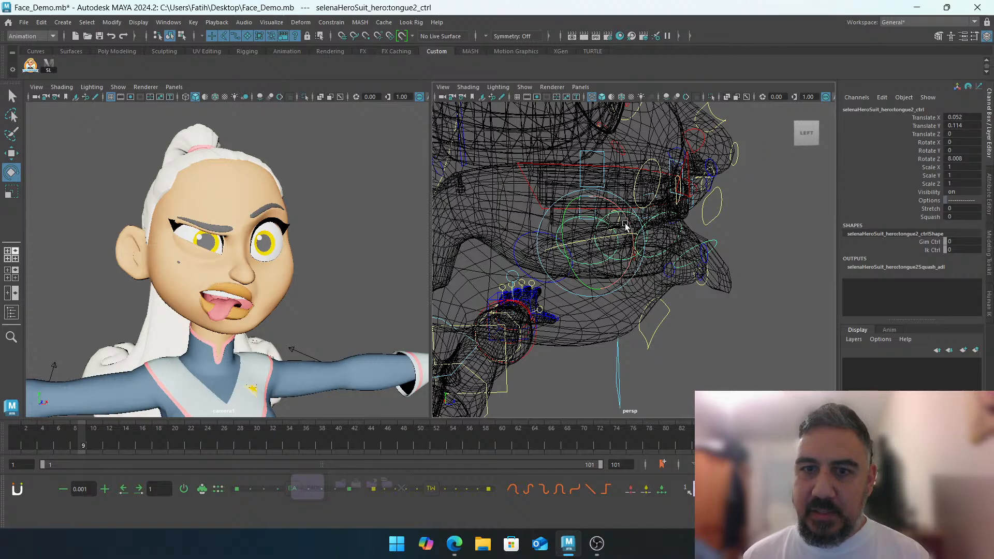
Rotate the third tongue control to about -9.416 in Rotate X
{"action": "left_click", "coordinate": [665, 224]}
{"action": "left_click", "coordinate": [665, 216]}
{"action": "left_click_drag", "start_coordinate": [666, 216], "coordinate": [651, 206]}
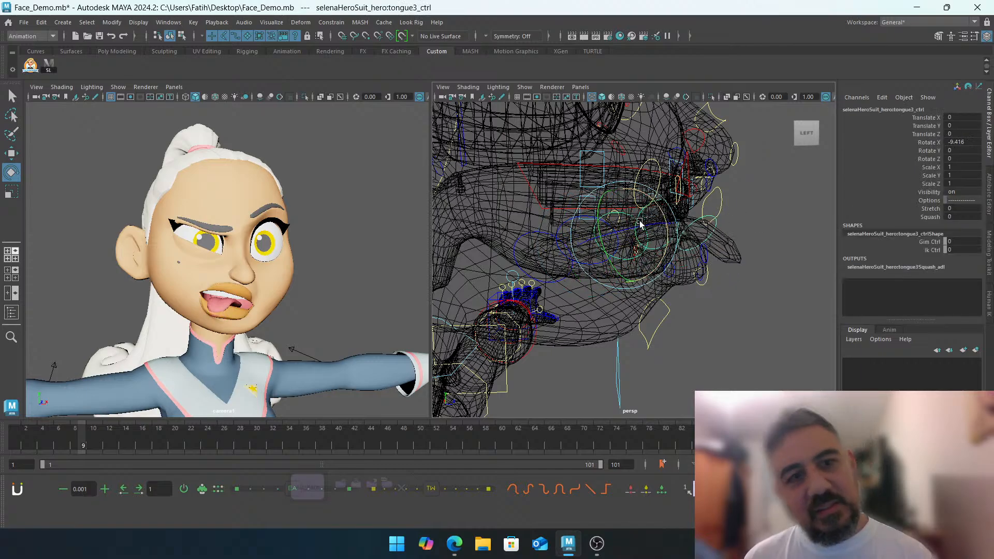
{"action": "left_click", "coordinate": [778, 251]}
Increase the Cheek Puff of the right cheek control to push the cheek up under the eye
{"action": "mouse_move", "coordinate": [724, 250]}
{"action": "left_mouse_down", "text": "alt"}
{"action": "mouse_move", "coordinate": [623, 224]}
{"action": "mouse_move", "coordinate": [736, 229]}
{"action": "mouse_move", "coordinate": [661, 245]}
{"action": "left_mouse_up", "text": "alt"}
{"action": "key", "text": "5"}
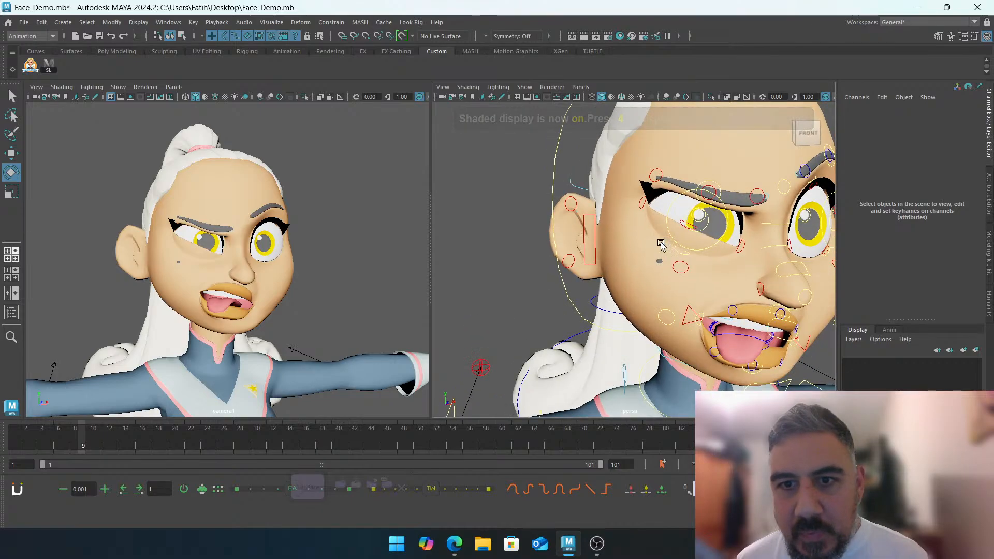
{"action": "scroll", "coordinate": [661, 245], "scroll_direction": "up", "scroll_amount": 5}
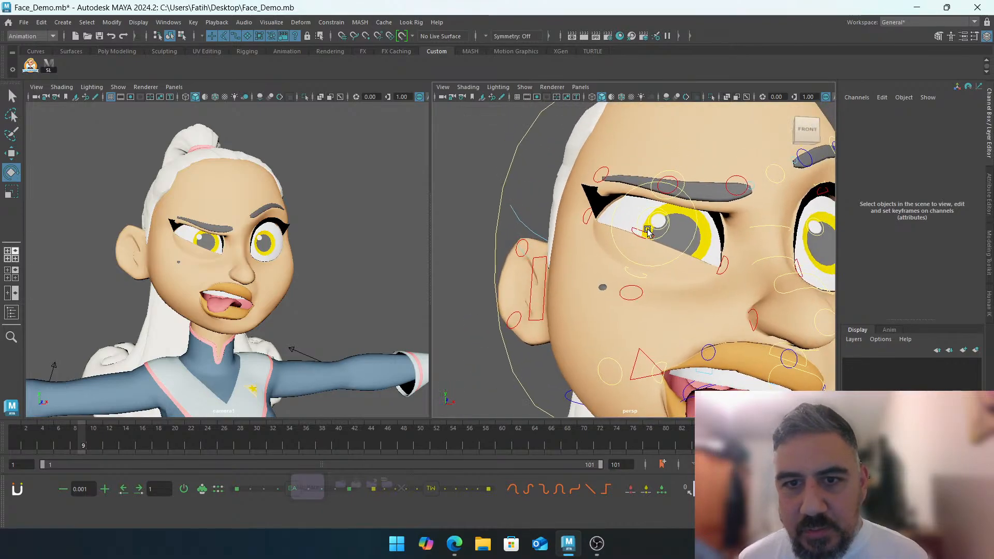
{"action": "left_click", "coordinate": [647, 229]}
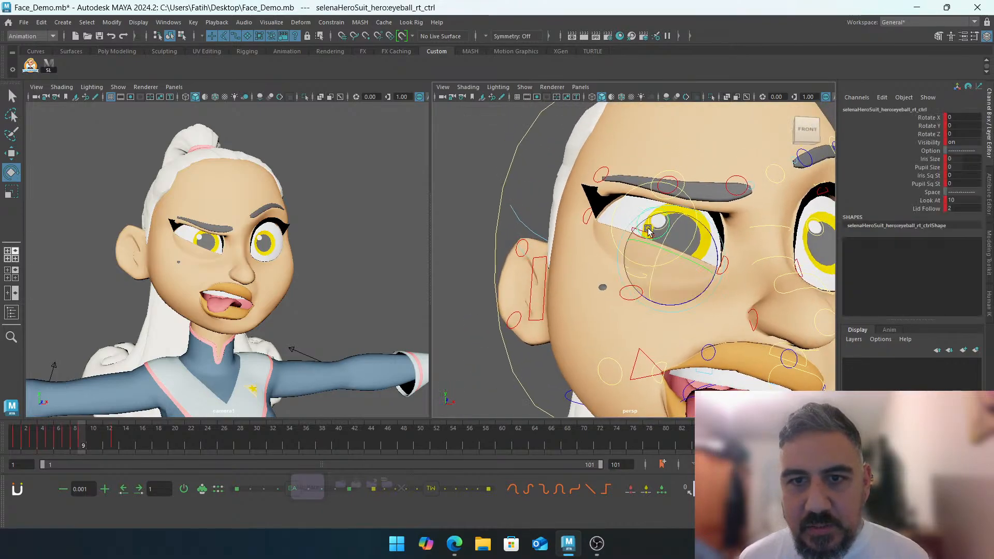
{"action": "left_click", "coordinate": [451, 265]}
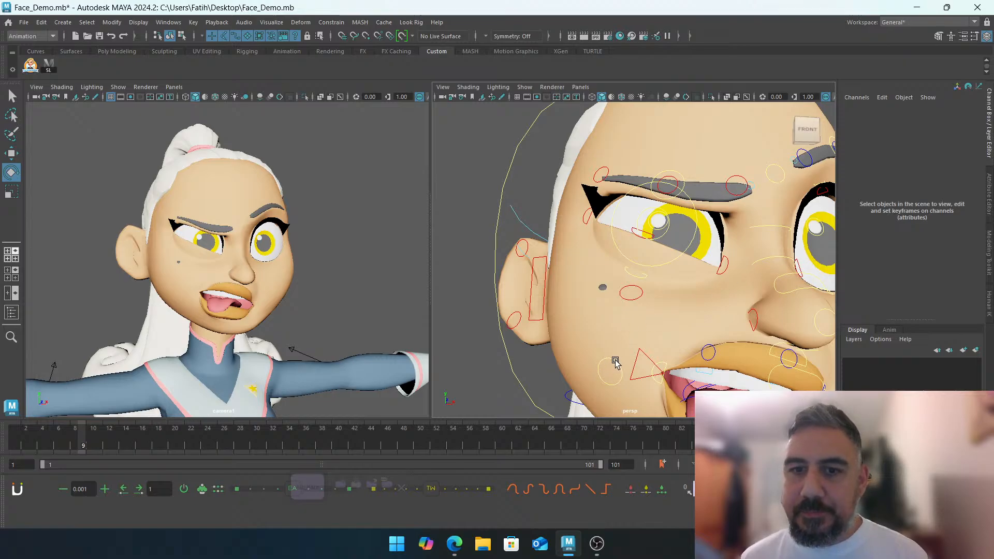
{"action": "left_click", "coordinate": [616, 359]}
{"action": "left_click", "coordinate": [930, 208]}
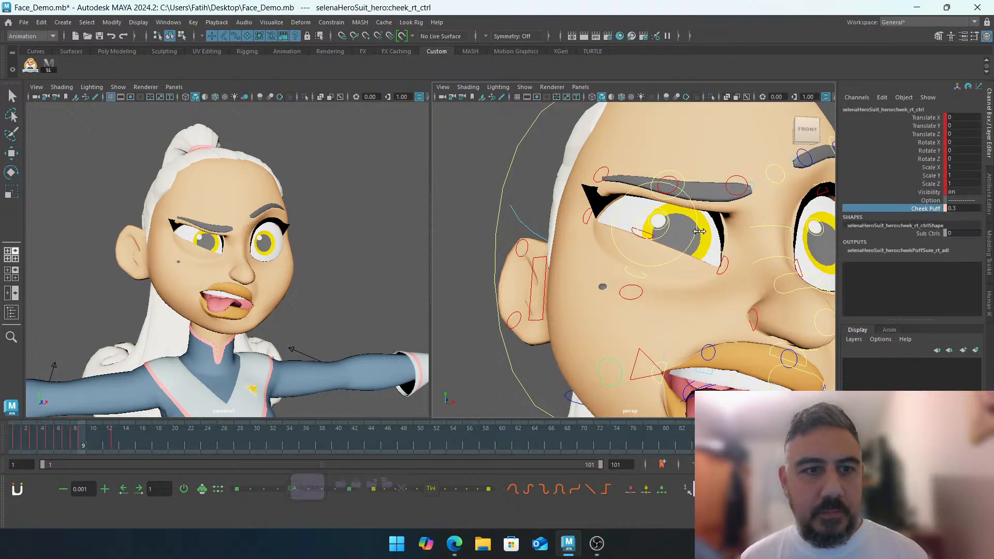
{"action": "middle_click_drag", "start_coordinate": [719, 228], "coordinate": [756, 226]}
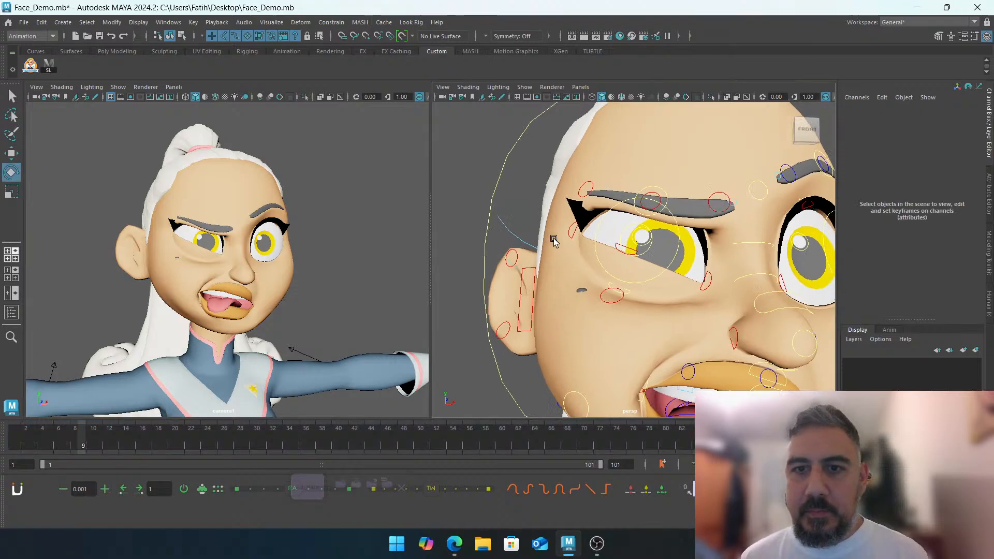
Try adjusting the Lid Puff of the right lower eyelid control
{"action": "middle_click_drag", "start_coordinate": [553, 241], "coordinate": [565, 240], "text": "alt"}
{"action": "left_click", "coordinate": [644, 248]}
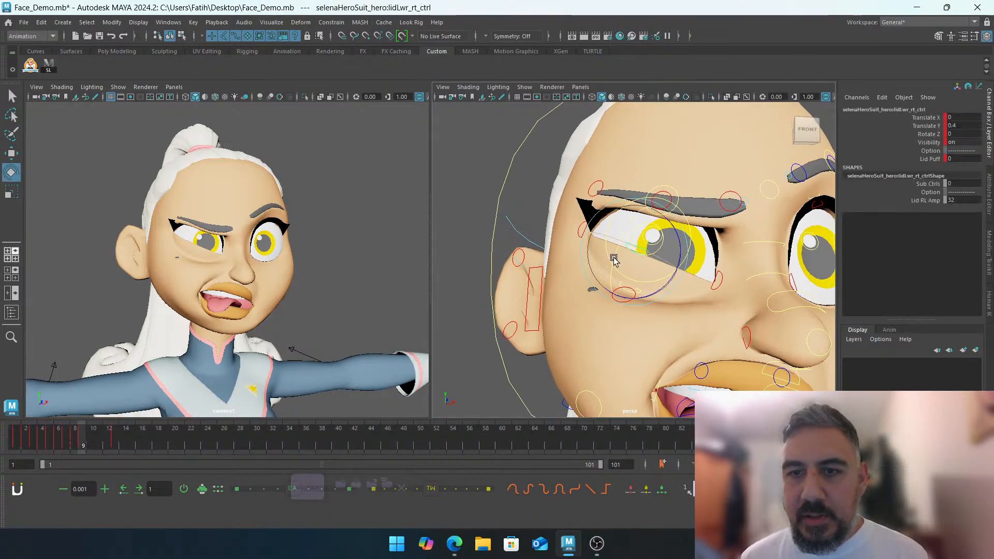
{"action": "left_click", "coordinate": [929, 159]}
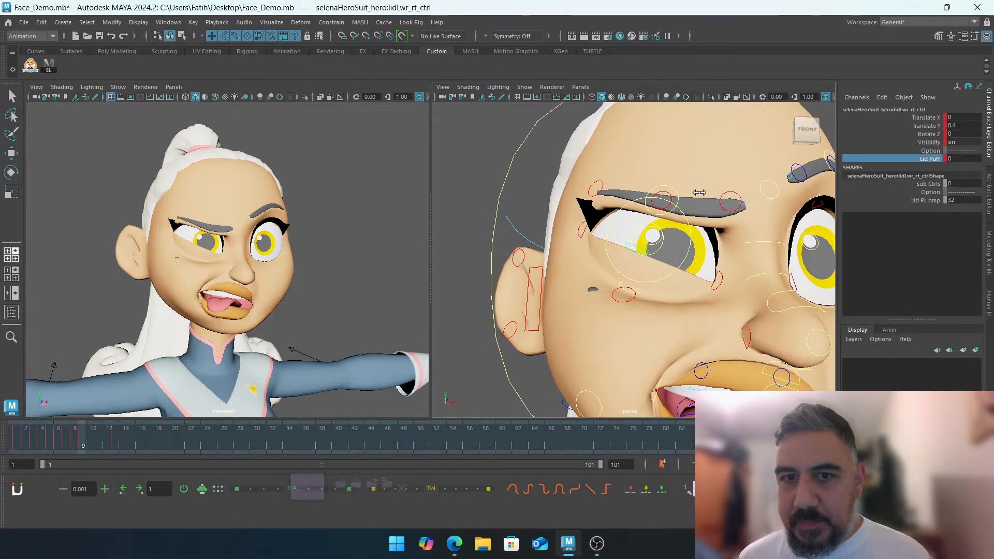
{"action": "mouse_move", "coordinate": [700, 192]}
{"action": "middle_mouse_down"}
{"action": "mouse_move", "coordinate": [723, 189]}
{"action": "mouse_move", "coordinate": [707, 189]}
{"action": "middle_mouse_up"}
Move the right outer eyelid corner root to about -0.099 in Translate Y and the right lower eyelid to about 0.486 in Translate Y
{"action": "left_click_drag", "start_coordinate": [554, 216], "coordinate": [622, 202], "text": "alt"}
{"action": "left_click", "coordinate": [616, 212]}
{"action": "key", "text": "e"}
{"action": "key", "text": "w"}
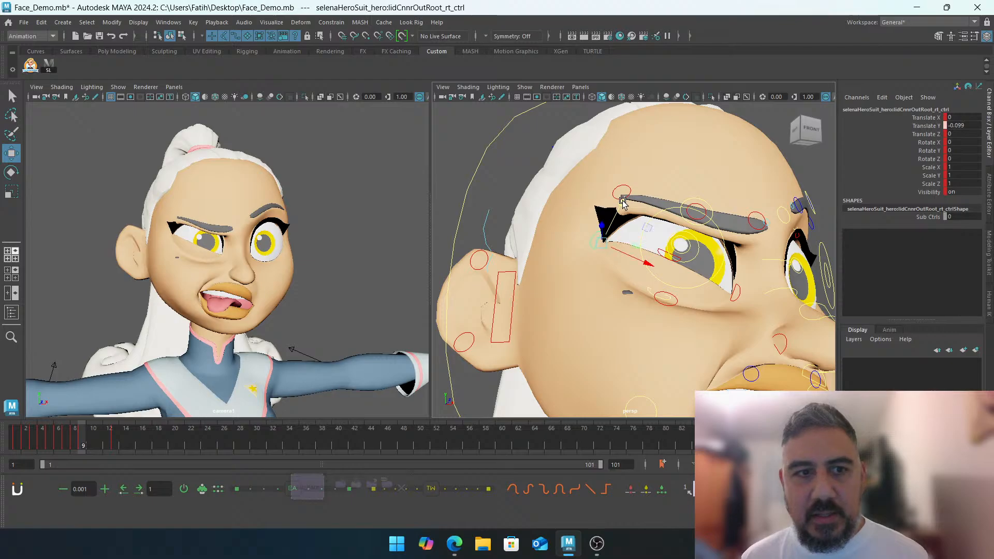
{"action": "left_click", "coordinate": [660, 250]}
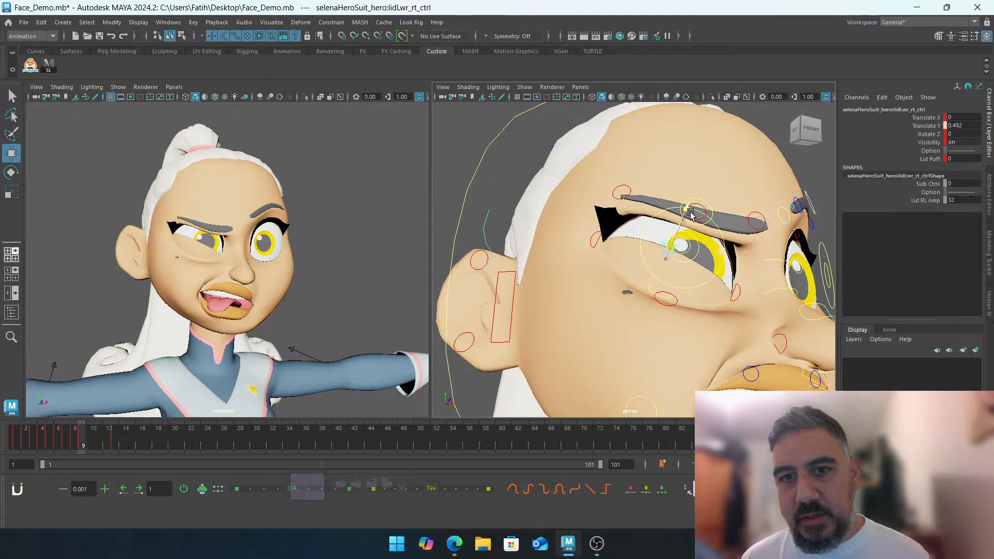
{"action": "left_click_drag", "start_coordinate": [690, 214], "coordinate": [689, 214]}
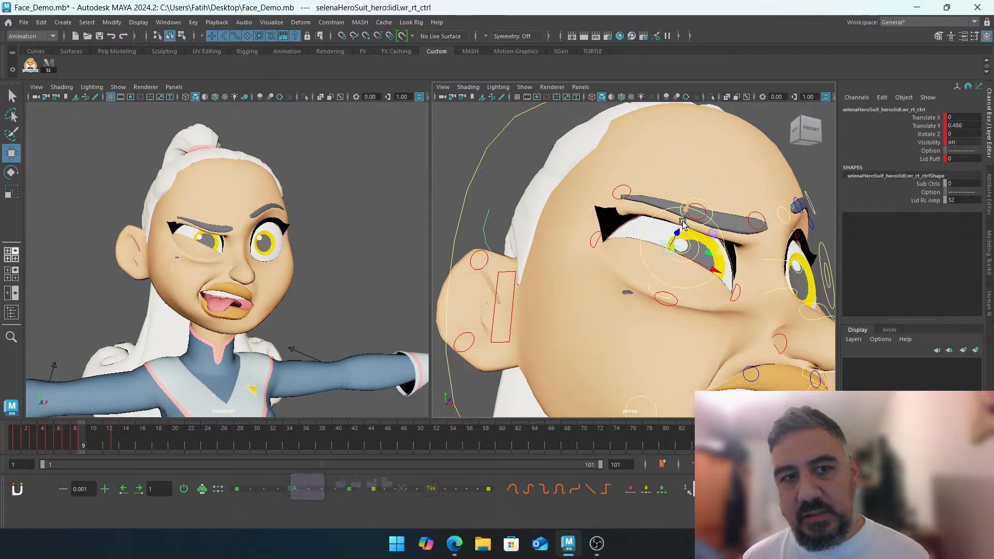
Raise the left lower eyelid control to about 0.131 in Translate Y
{"action": "scroll", "coordinate": [691, 252], "scroll_direction": "up", "scroll_amount": 8}
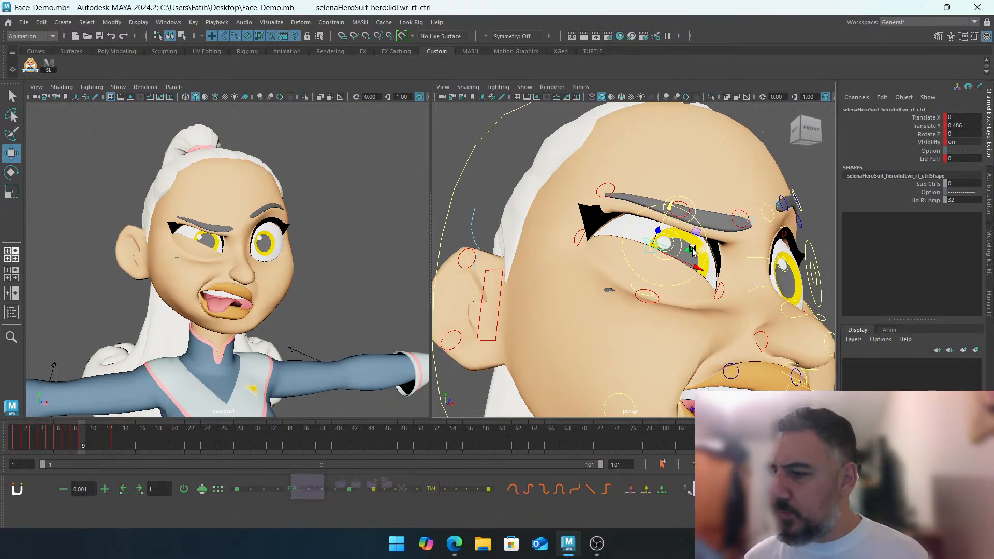
{"action": "scroll", "coordinate": [639, 252], "scroll_direction": "down", "scroll_amount": 2}
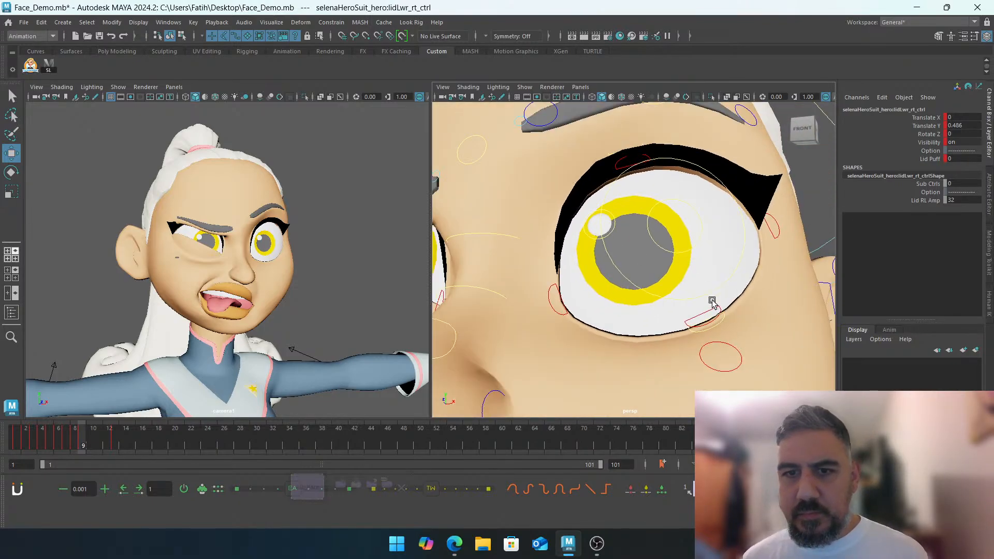
{"action": "left_click", "coordinate": [708, 312]}
{"action": "left_click_drag", "start_coordinate": [686, 279], "coordinate": [675, 258]}
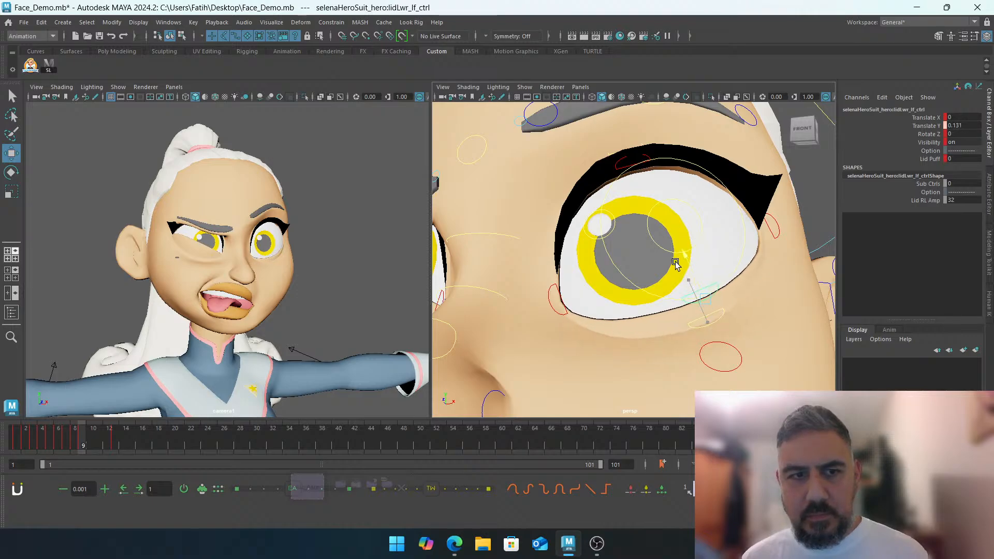
{"action": "left_click", "coordinate": [413, 292]}
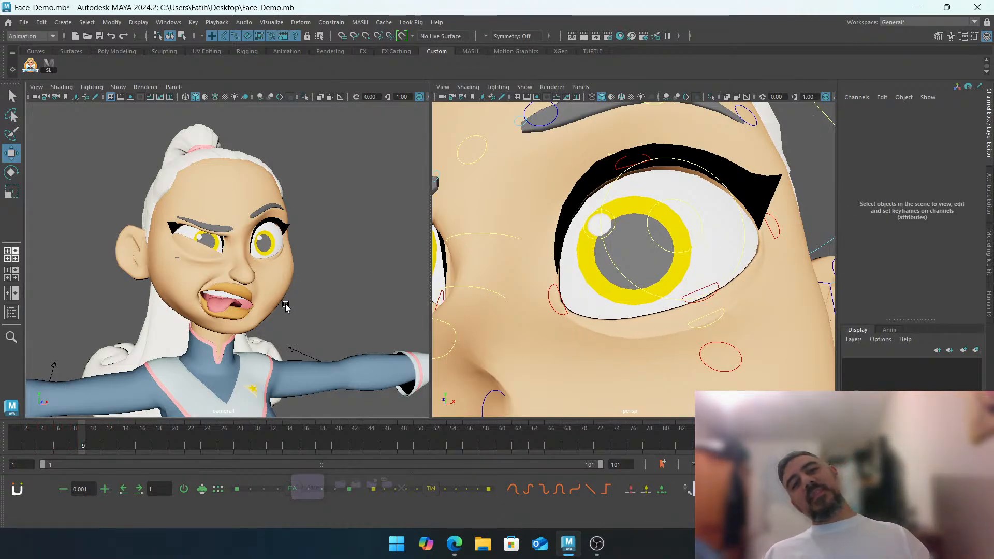
{"action": "right_click_drag", "start_coordinate": [686, 242], "coordinate": [555, 241], "text": "alt"}
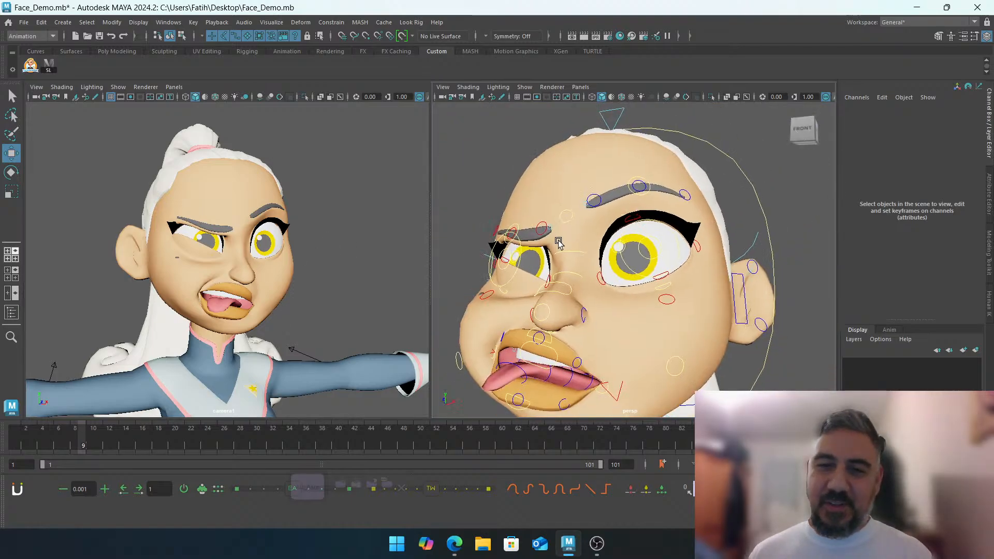
{"action": "left_click_drag", "start_coordinate": [556, 240], "coordinate": [621, 240], "text": "alt"}
{"action": "right_click_drag", "start_coordinate": [622, 240], "coordinate": [641, 246], "text": "alt"}
{"action": "middle_click_drag", "start_coordinate": [641, 247], "coordinate": [526, 274], "text": "alt"}
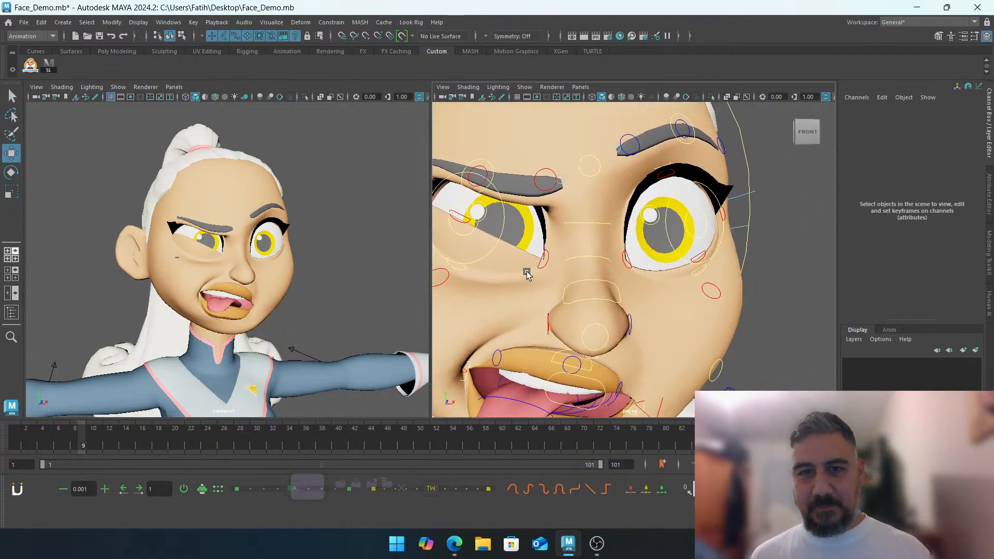
Rotate the middle nose bridge control to about -7.76 and the main nose control to about -10.15 in Rotate Z
{"action": "left_click", "coordinate": [594, 261]}
{"action": "key", "text": "e"}
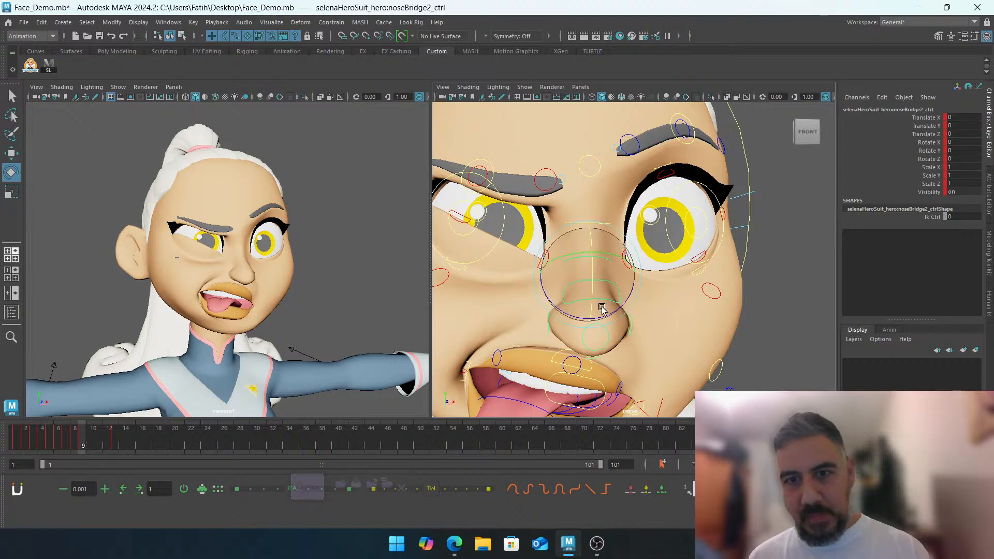
{"action": "right_click_drag", "start_coordinate": [595, 317], "coordinate": [609, 253]}
{"action": "left_click_drag", "start_coordinate": [612, 313], "coordinate": [609, 313]}
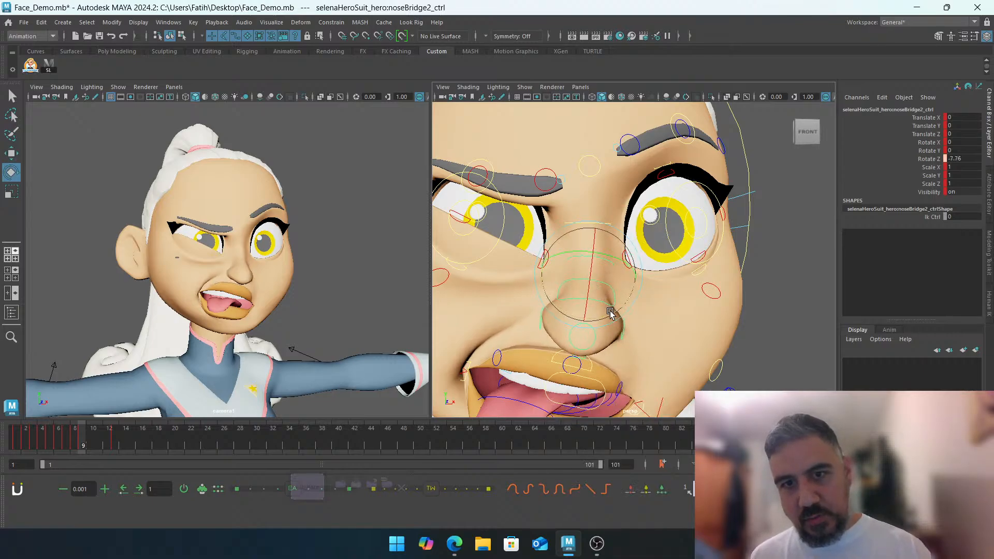
{"action": "left_click", "coordinate": [791, 275]}
{"action": "left_click", "coordinate": [595, 307]}
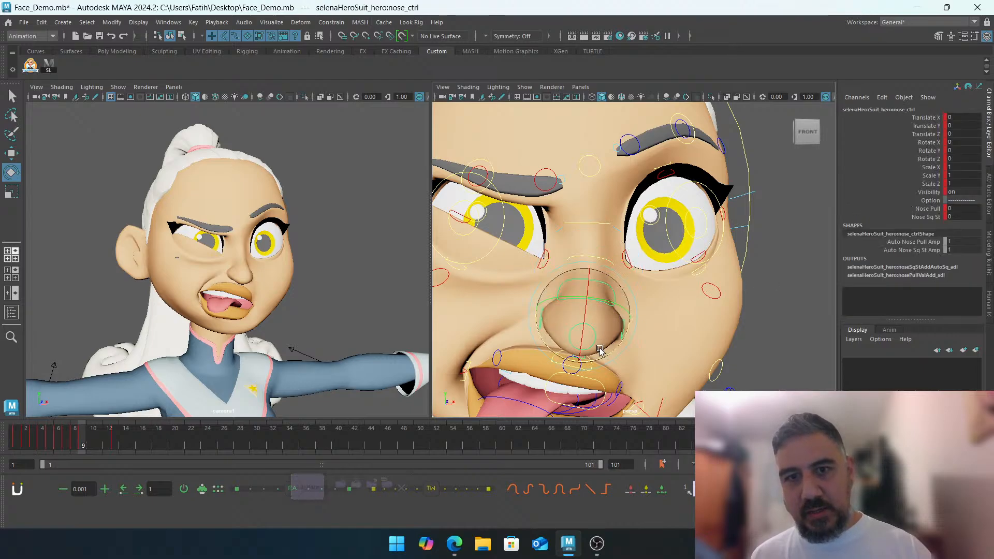
{"action": "left_click_drag", "start_coordinate": [604, 356], "coordinate": [602, 356]}
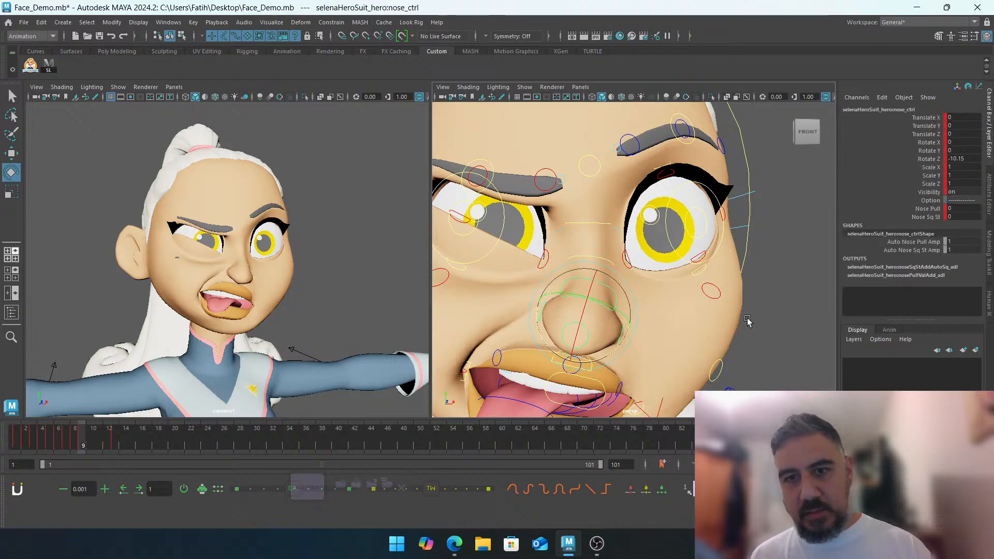
{"action": "left_click", "coordinate": [755, 305]}
Select all the face controls and copy their keyed pose from frame 9 to frame 10
{"action": "right_click_drag", "start_coordinate": [755, 305], "coordinate": [673, 269], "text": "alt"}
{"action": "left_click_drag", "start_coordinate": [672, 269], "coordinate": [528, 286], "text": "alt"}
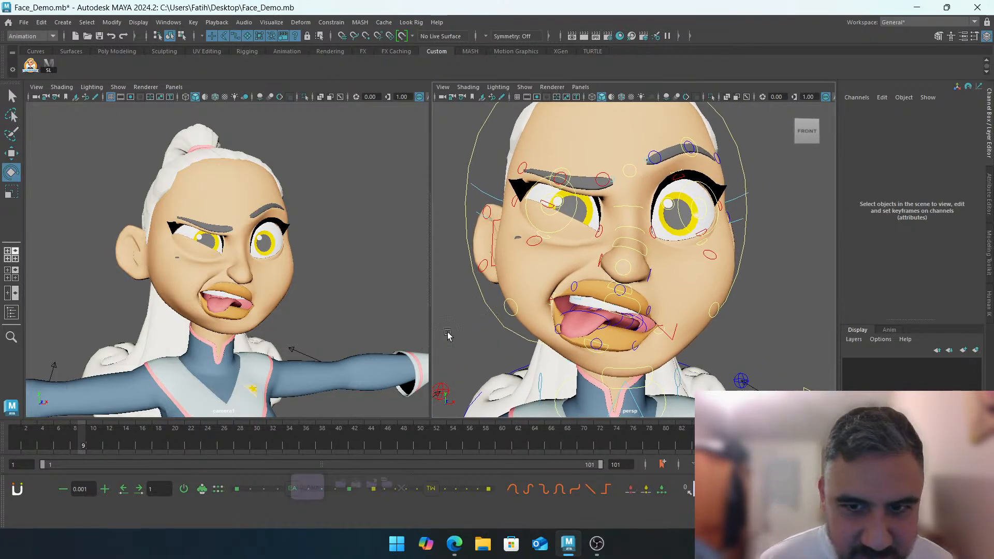
{"action": "left_click_drag", "start_coordinate": [448, 335], "coordinate": [600, 311], "text": "alt"}
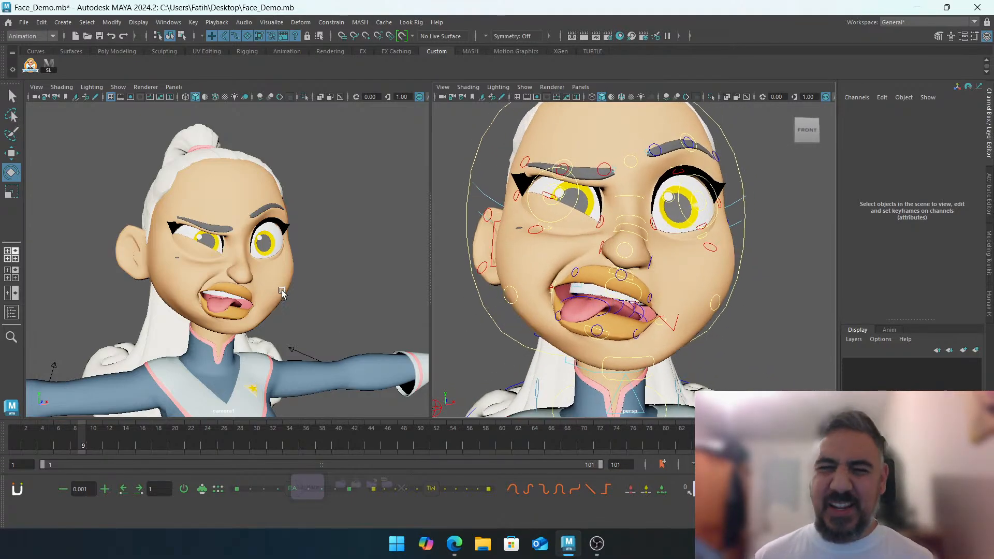
{"action": "left_click_drag", "start_coordinate": [552, 252], "coordinate": [555, 272], "text": "alt"}
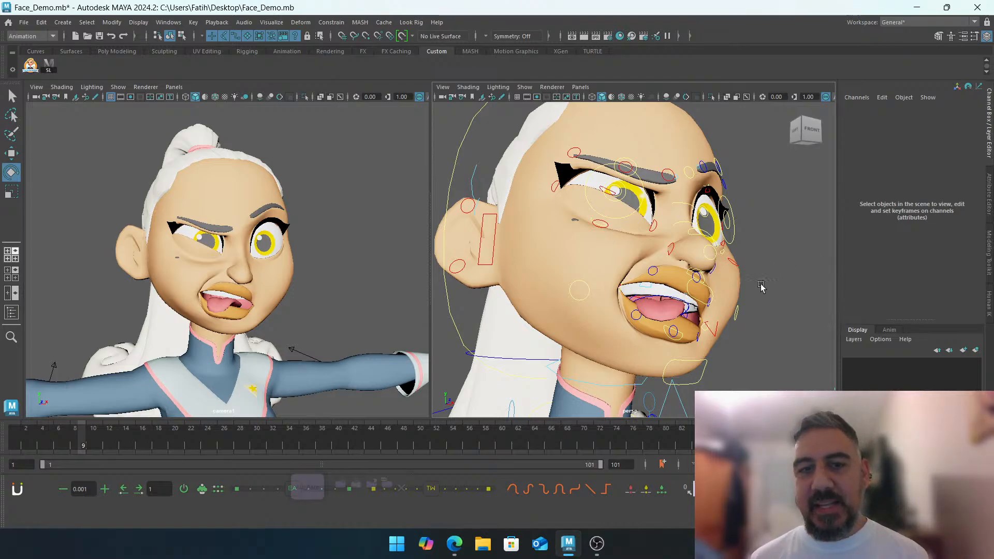
{"action": "scroll", "coordinate": [761, 288], "scroll_direction": "down", "scroll_amount": 5}
{"action": "left_click", "coordinate": [308, 487]}
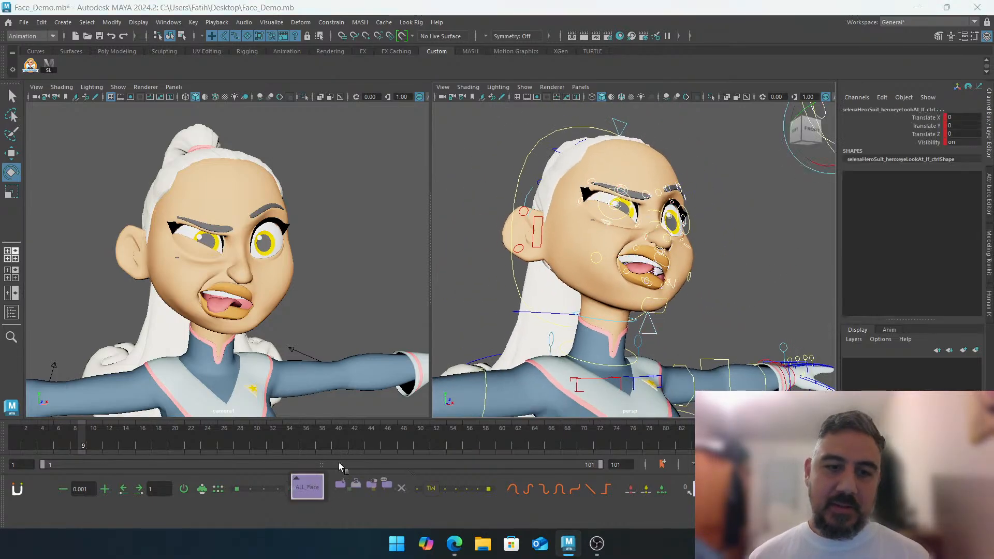
{"action": "right_click", "coordinate": [78, 438]}
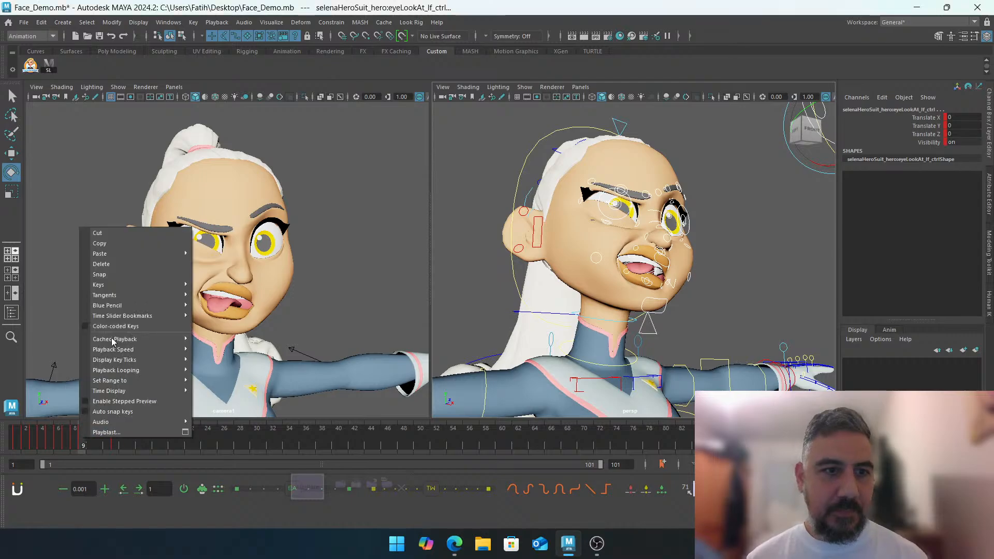
{"action": "left_click", "coordinate": [89, 445]}
{"action": "right_click", "coordinate": [89, 443]}
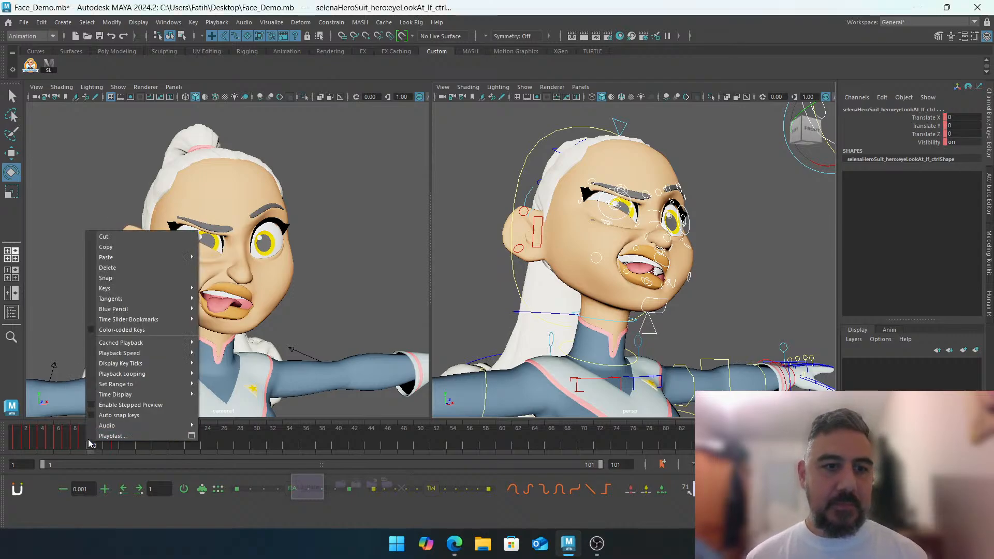
{"action": "mouse_move", "coordinate": [155, 257]}
{"action": "left_click", "coordinate": [234, 262]}
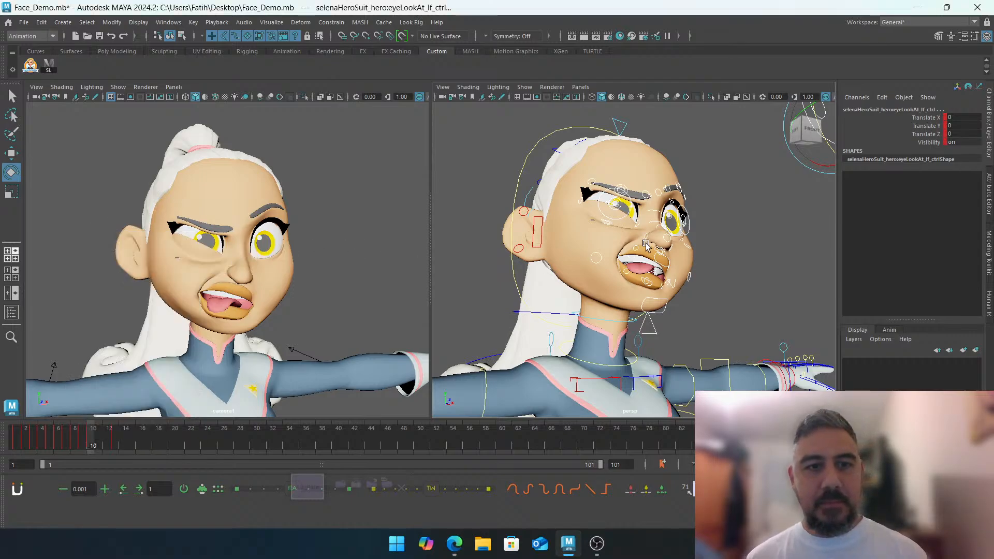
Show the character in wireframe in the perspective view, framed from the side around the mouth
{"action": "left_click", "coordinate": [763, 244]}
{"action": "left_click_drag", "start_coordinate": [763, 244], "coordinate": [725, 229], "text": "alt"}
{"action": "left_click_drag", "start_coordinate": [626, 260], "coordinate": [544, 268], "text": "alt"}
{"action": "right_click_drag", "start_coordinate": [544, 269], "coordinate": [578, 249], "text": "alt"}
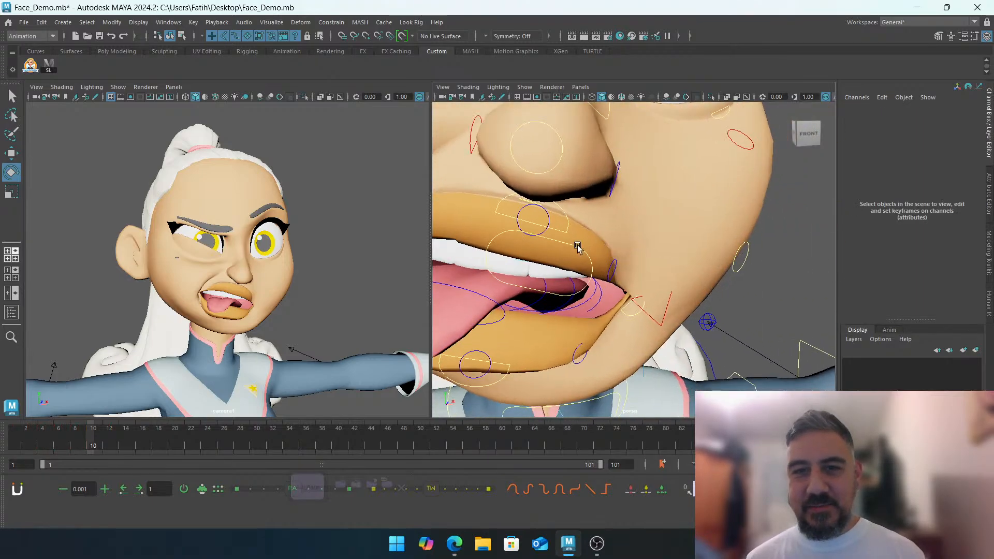
{"action": "left_click_drag", "start_coordinate": [577, 249], "coordinate": [665, 254], "text": "alt"}
{"action": "key", "text": "4"}
Move the first tongue control to about 0.155 in Translate X, 0.414 in Translate Y and 0.185 in Translate Z
{"action": "left_click", "coordinate": [673, 252]}
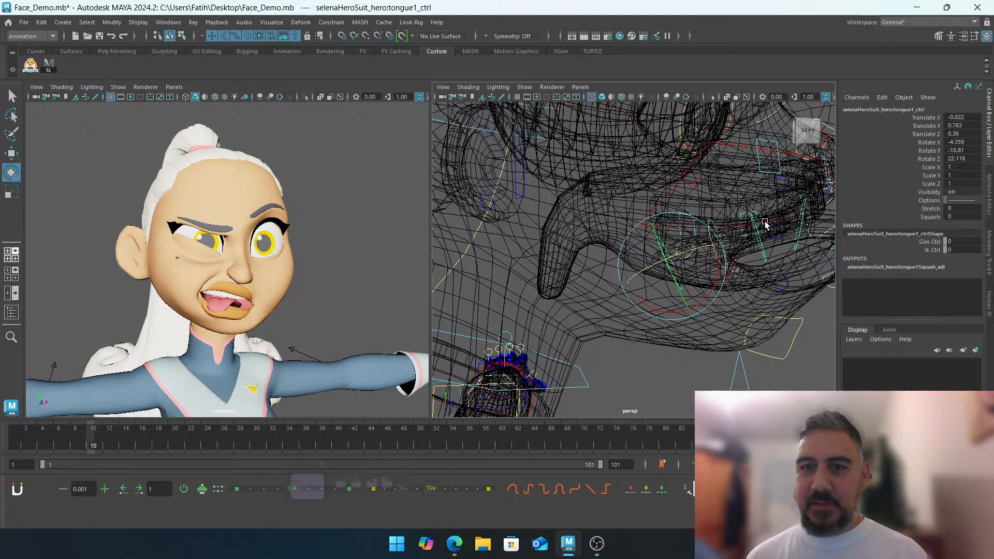
{"action": "right_click_drag", "start_coordinate": [765, 223], "coordinate": [590, 213], "text": "alt"}
{"action": "left_click_drag", "start_coordinate": [590, 213], "coordinate": [644, 216], "text": "alt"}
{"action": "key", "text": "w"}
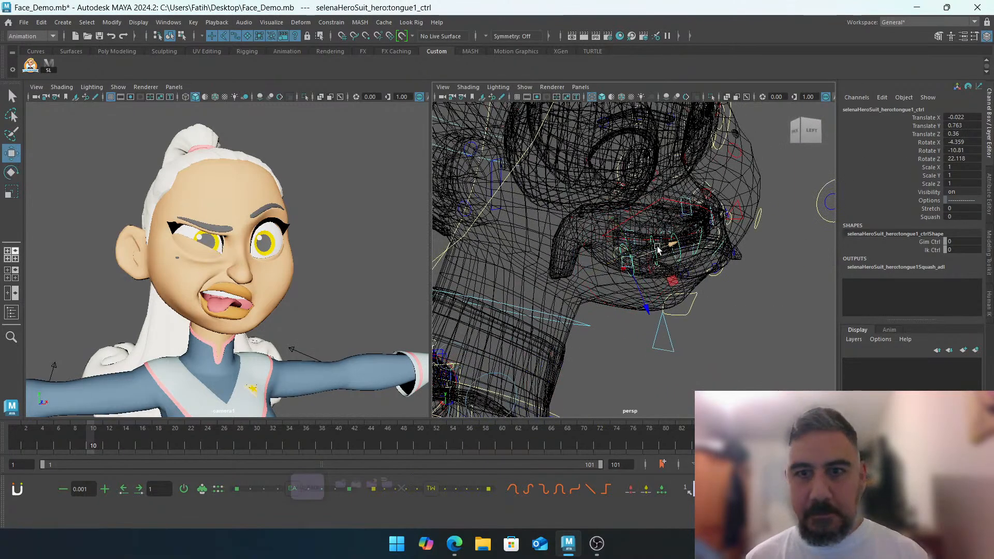
{"action": "left_click_drag", "start_coordinate": [658, 250], "coordinate": [651, 252]}
{"action": "middle_click_drag", "start_coordinate": [628, 313], "coordinate": [619, 300]}
{"action": "left_click", "coordinate": [784, 270]}
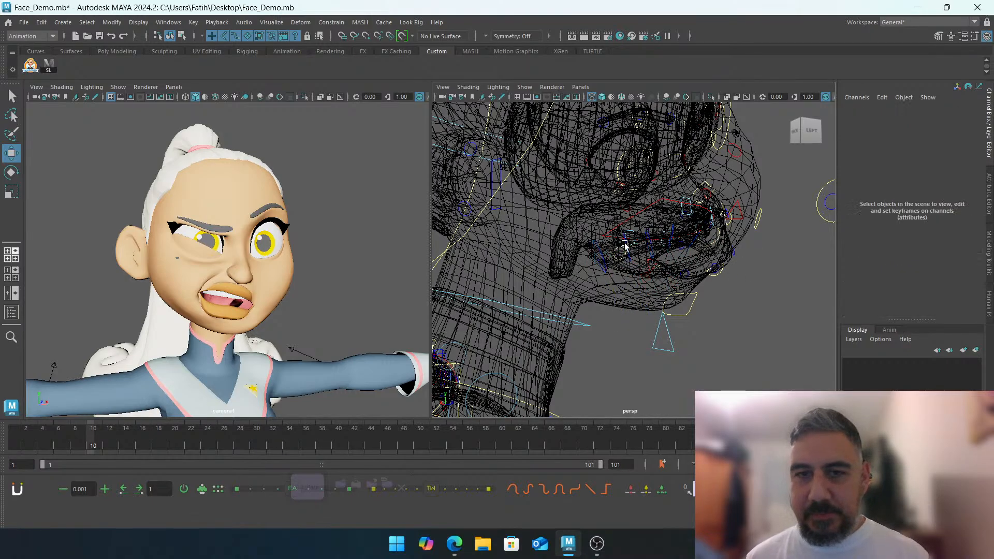
Reset tongue controls 2 to 5, and the first tongue control as well, to their default values at frame 10
{"action": "left_click", "coordinate": [624, 245]}
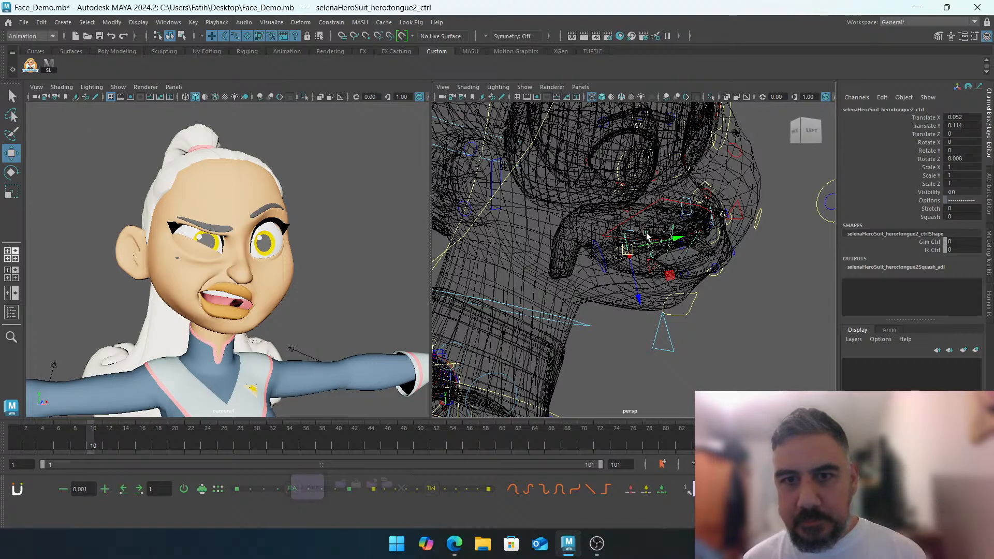
{"action": "left_click", "coordinate": [647, 235], "text": "shift"}
{"action": "right_click_drag", "start_coordinate": [643, 226], "coordinate": [688, 213], "text": "alt"}
{"action": "middle_click_drag", "start_coordinate": [689, 213], "coordinate": [662, 242], "text": "alt"}
{"action": "left_click", "coordinate": [648, 249], "text": "shift"}
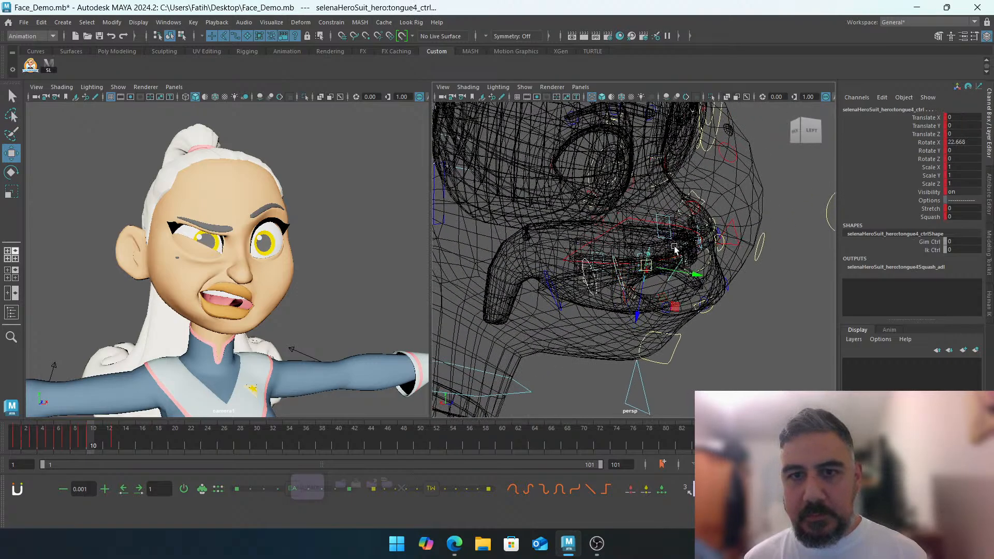
{"action": "left_click", "coordinate": [669, 275], "text": "shift"}
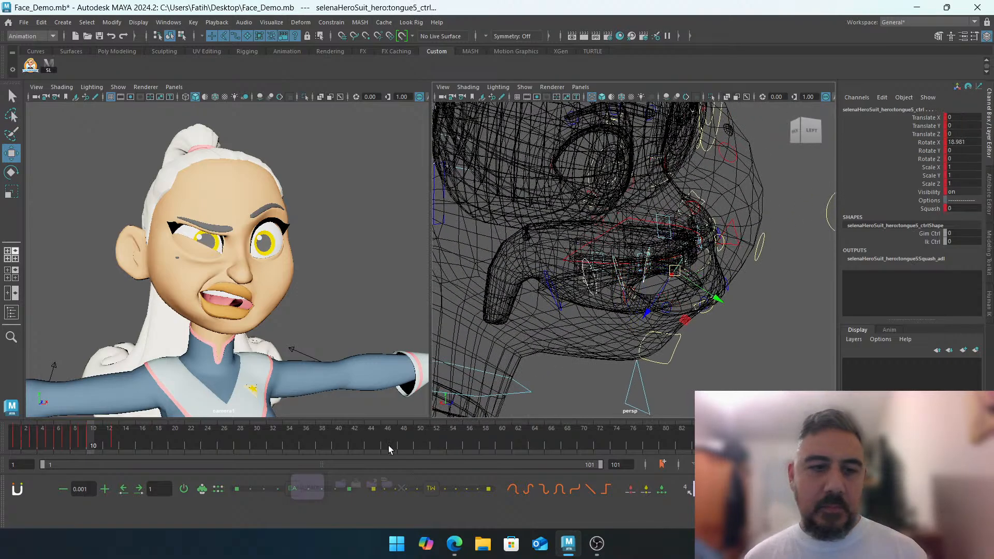
{"action": "left_click", "coordinate": [184, 490]}
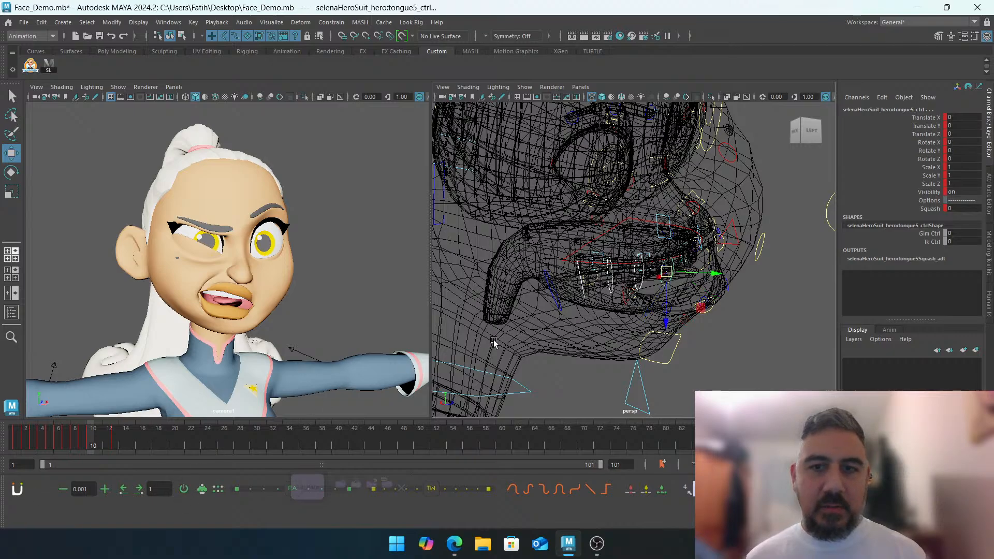
{"action": "left_click", "coordinate": [727, 289]}
{"action": "left_click", "coordinate": [553, 293]}
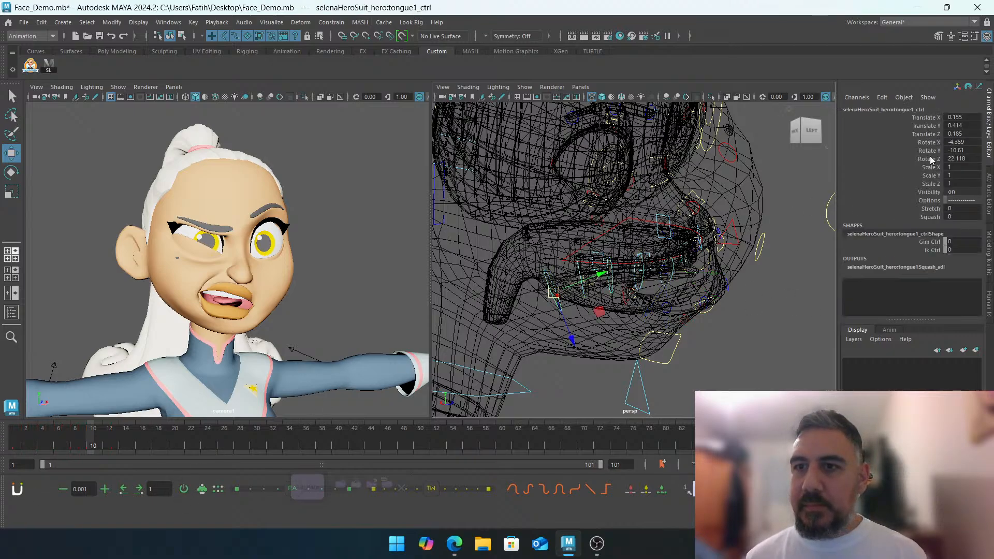
{"action": "left_click", "coordinate": [184, 490]}
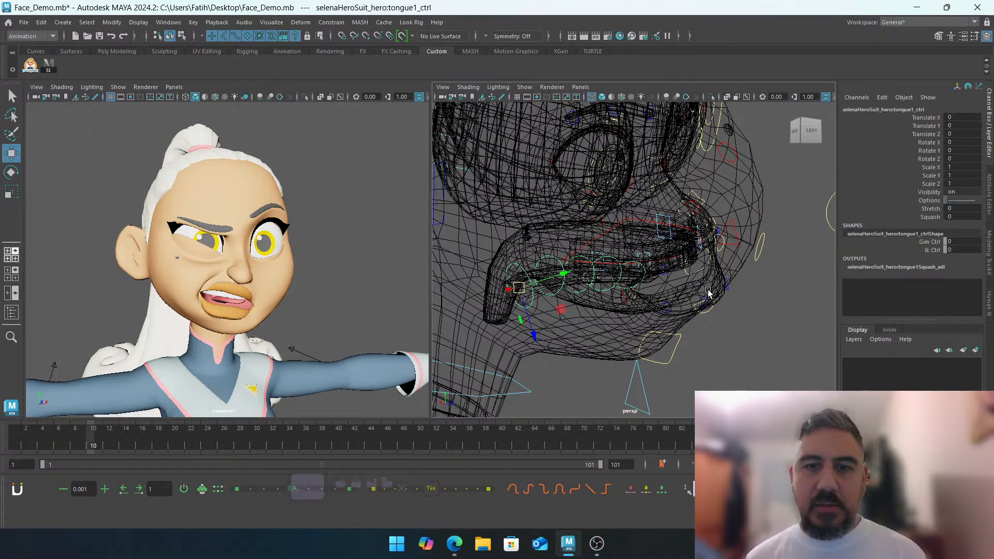
Rotate the second tongue control to about -15.776 in Rotate X, working from the side view
{"action": "left_click", "coordinate": [806, 303]}
{"action": "middle_click_drag", "start_coordinate": [618, 300], "coordinate": [607, 316], "text": "alt"}
{"action": "left_click_drag", "start_coordinate": [601, 308], "coordinate": [531, 308], "text": "alt"}
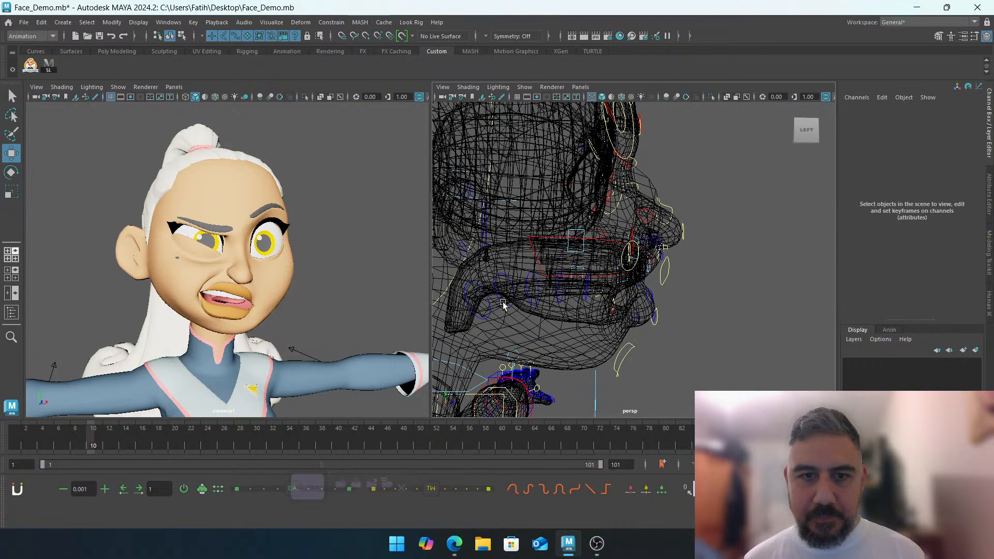
{"action": "left_click", "coordinate": [505, 304]}
{"action": "key", "text": "e"}
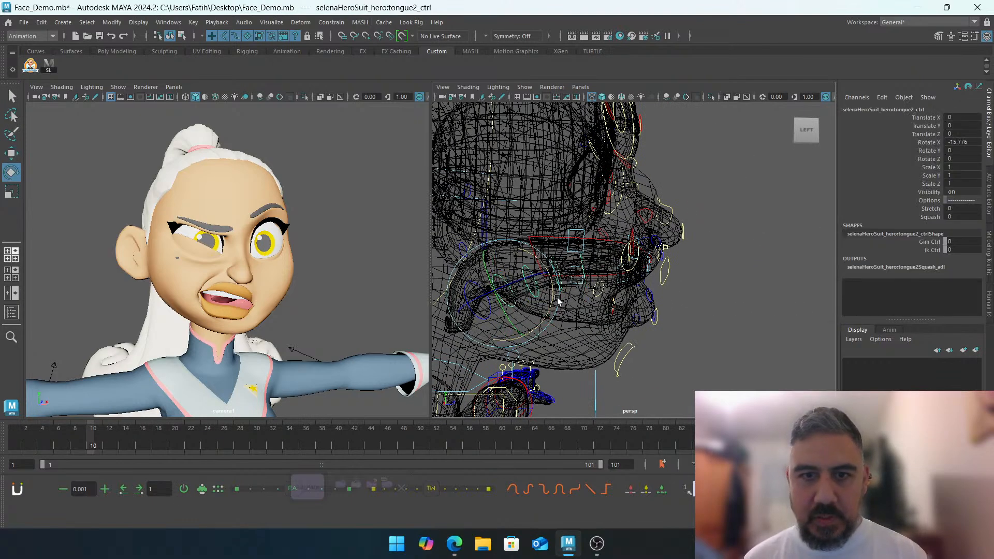
Curl the front of the tongue by rotating the fourth control to about 22.943 in Rotate X and rotating the fifth control
{"action": "left_click", "coordinate": [568, 286]}
{"action": "left_click_drag", "start_coordinate": [574, 287], "coordinate": [588, 311]}
{"action": "left_click", "coordinate": [561, 306]}
{"action": "left_click", "coordinate": [557, 291]}
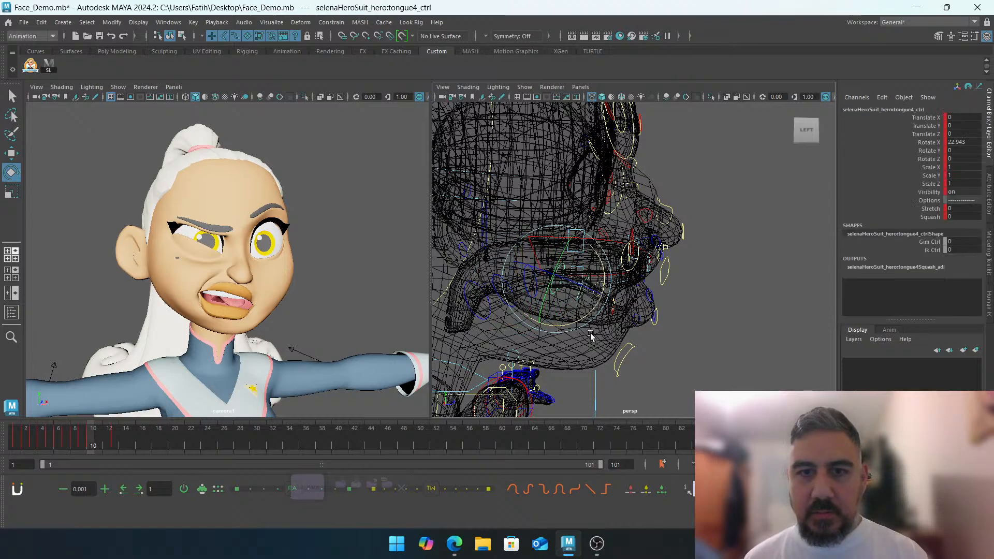
{"action": "left_click", "coordinate": [588, 338]}
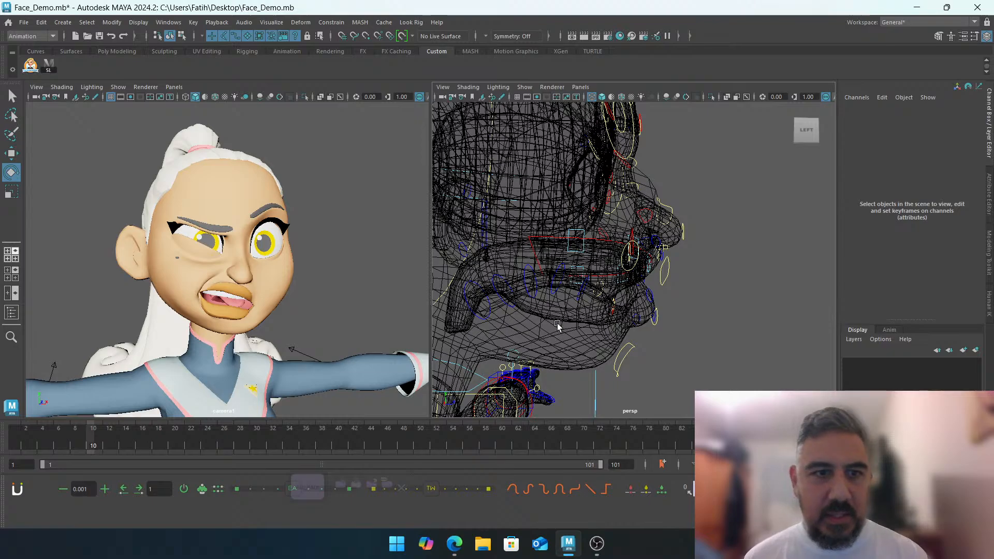
{"action": "left_click", "coordinate": [579, 300]}
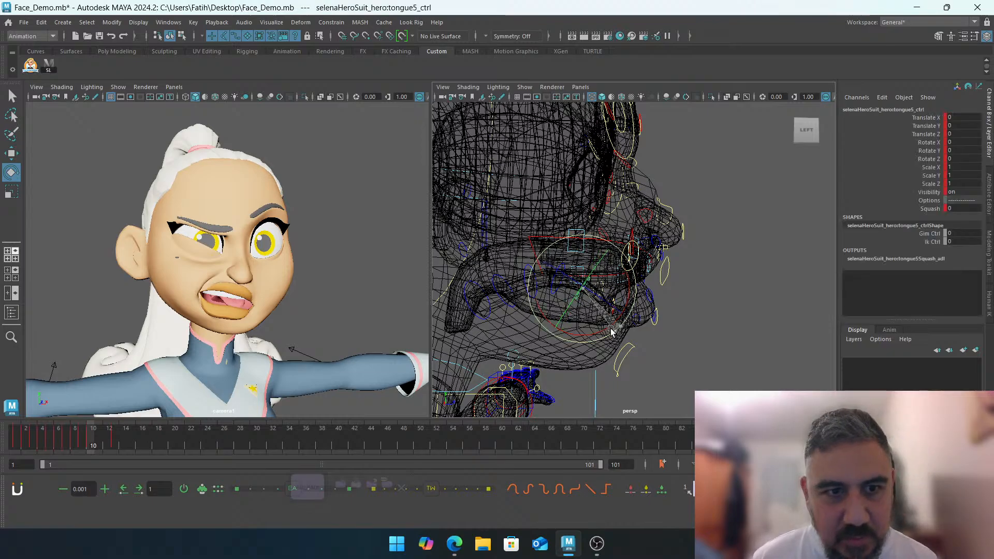
{"action": "left_click_drag", "start_coordinate": [611, 330], "coordinate": [606, 333]}
{"action": "left_click", "coordinate": [692, 312]}
Try lowering the first tongue control along its Translate Z axis
{"action": "left_click", "coordinate": [483, 296]}
{"action": "key", "text": "w"}
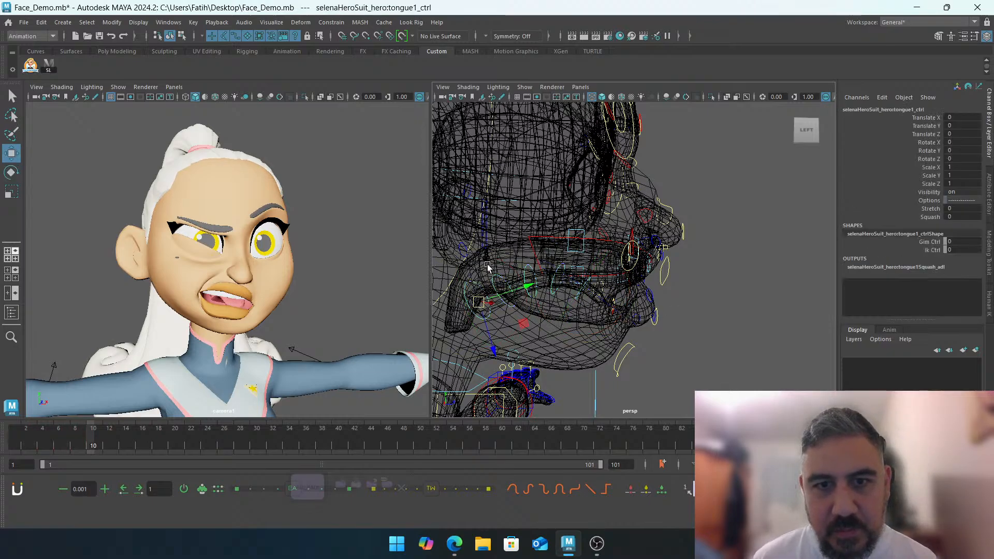
{"action": "left_click", "coordinate": [496, 349]}
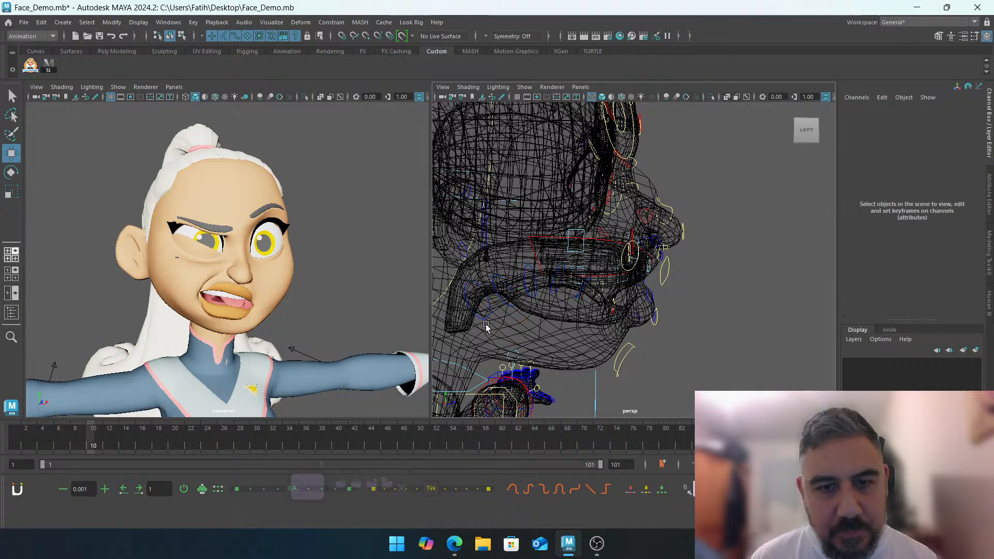
{"action": "left_click", "coordinate": [485, 327]}
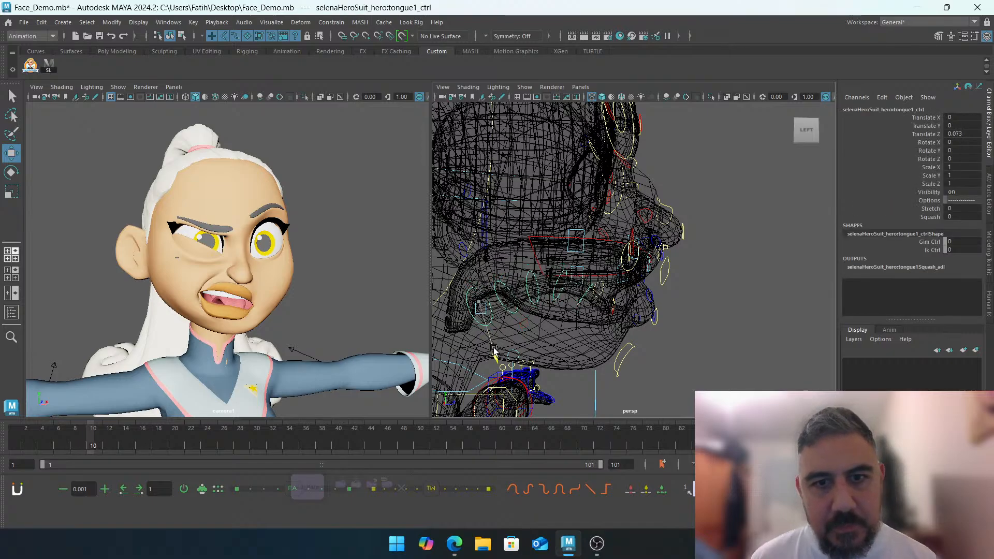
{"action": "left_click_drag", "start_coordinate": [493, 350], "coordinate": [503, 383]}
{"action": "key", "text": "ctrl+z"}
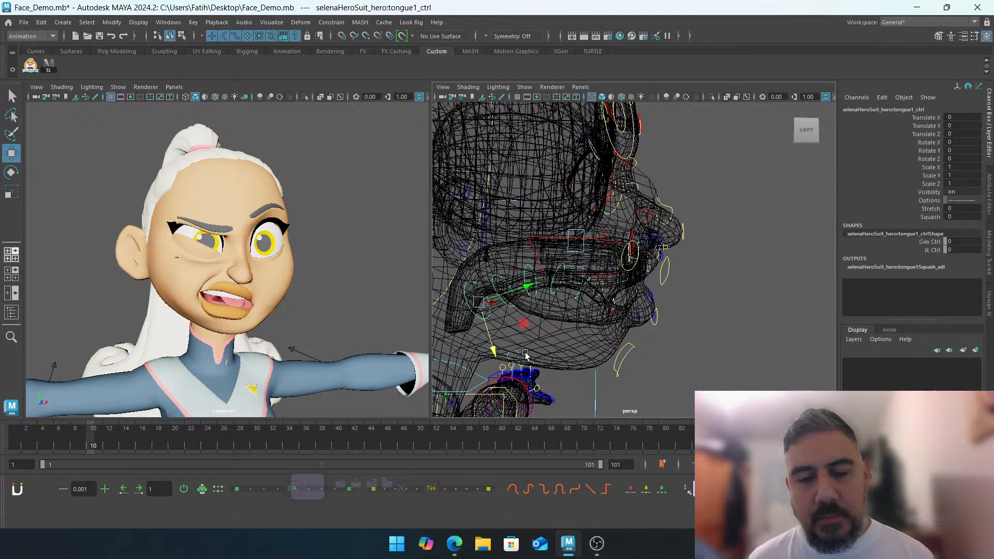
{"action": "left_click", "coordinate": [574, 349]}
Set the second tongue control to about 0.056 in Translate Y, 0.198 in Translate Z and -31.796 in Rotate X
{"action": "left_click", "coordinate": [505, 280]}
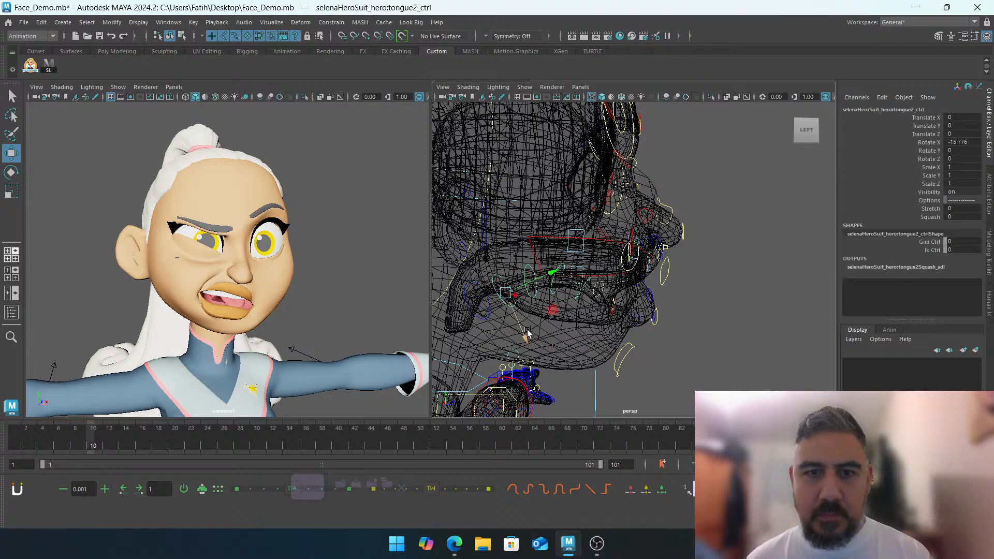
{"action": "left_click_drag", "start_coordinate": [526, 331], "coordinate": [534, 345]}
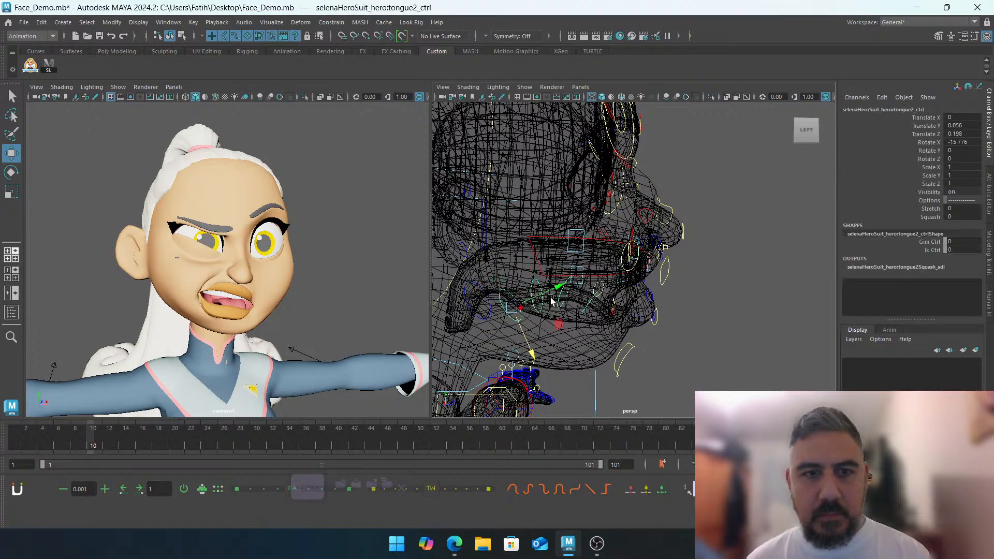
{"action": "key", "text": "e"}
{"action": "left_click_drag", "start_coordinate": [555, 304], "coordinate": [550, 291]}
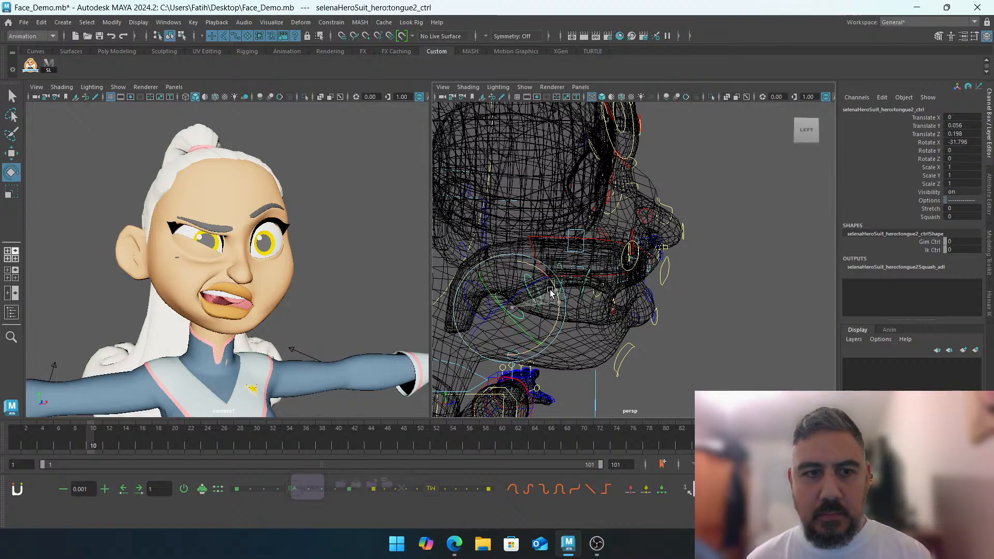
{"action": "left_click", "coordinate": [714, 330]}
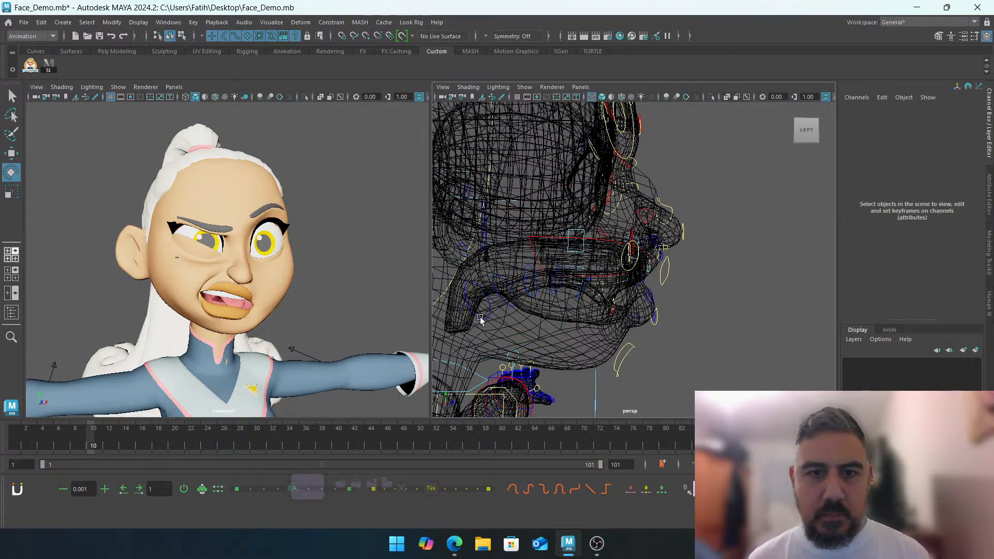
Move the first tongue control forward to about 0.207 in Translate Y
{"action": "left_click", "coordinate": [518, 300]}
{"action": "key", "text": "w"}
{"action": "left_click_drag", "start_coordinate": [521, 296], "coordinate": [540, 284]}
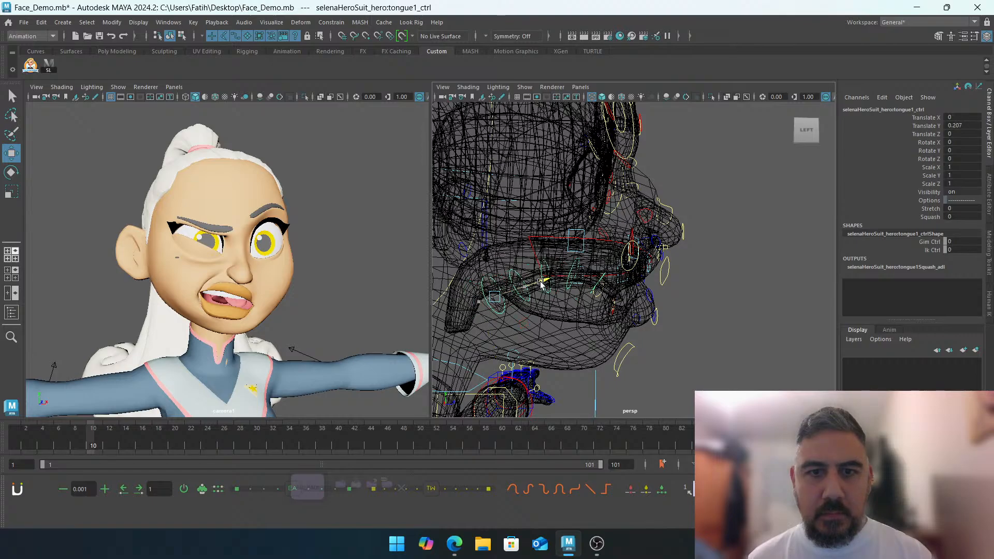
Set the first tongue control to about 0.232 in Translate Y, 0.25 in Translate Z and -11.987 in Rotate X
{"action": "left_click_drag", "start_coordinate": [502, 326], "coordinate": [504, 335]}
{"action": "key", "text": "e"}
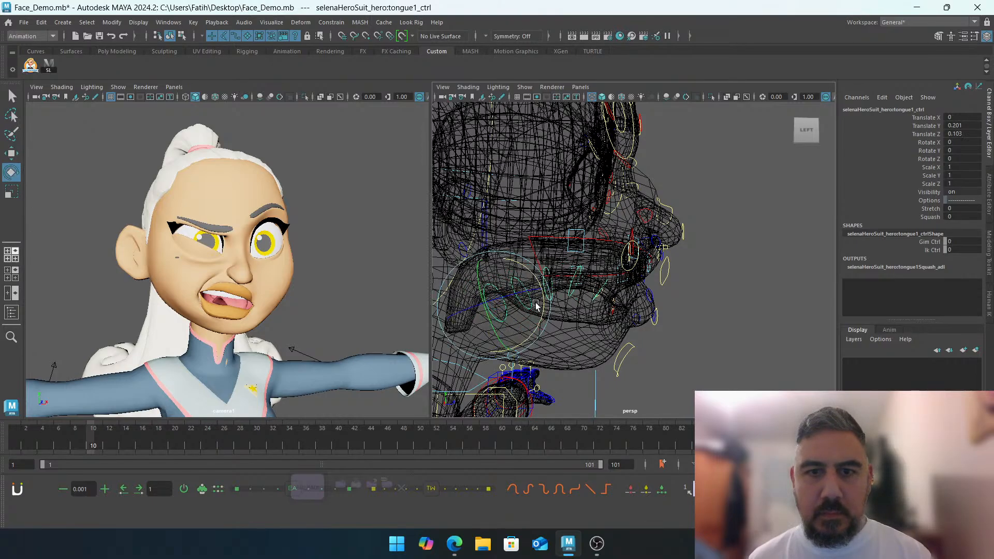
{"action": "left_click_drag", "start_coordinate": [540, 305], "coordinate": [537, 294]}
{"action": "key", "text": "w"}
{"action": "left_click_drag", "start_coordinate": [512, 325], "coordinate": [521, 333]}
Rotate the third tongue control to about 35.44 in Rotate X to bend the middle of the tongue
{"action": "left_click", "coordinate": [548, 301]}
{"action": "left_click", "coordinate": [548, 303]}
{"action": "key", "text": "e"}
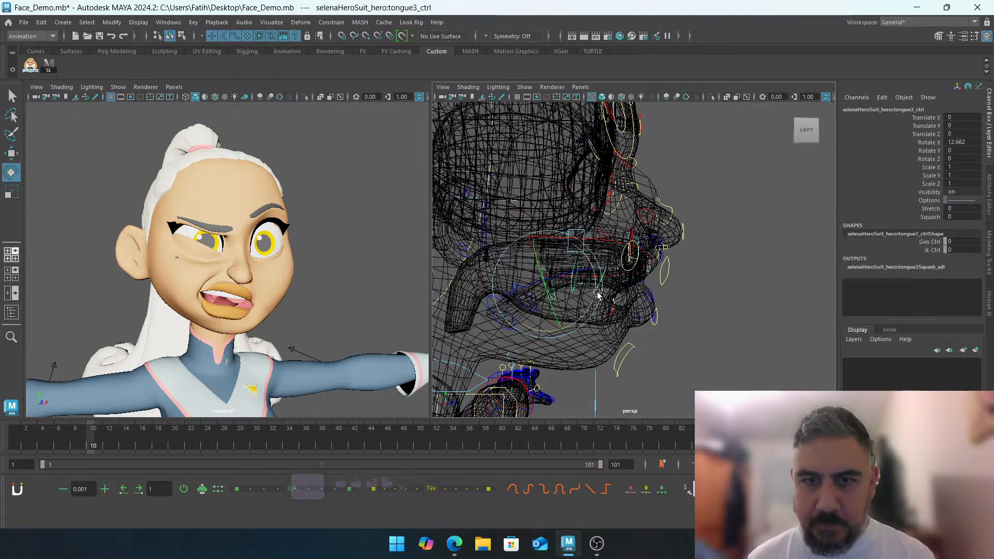
{"action": "left_click_drag", "start_coordinate": [597, 298], "coordinate": [593, 315]}
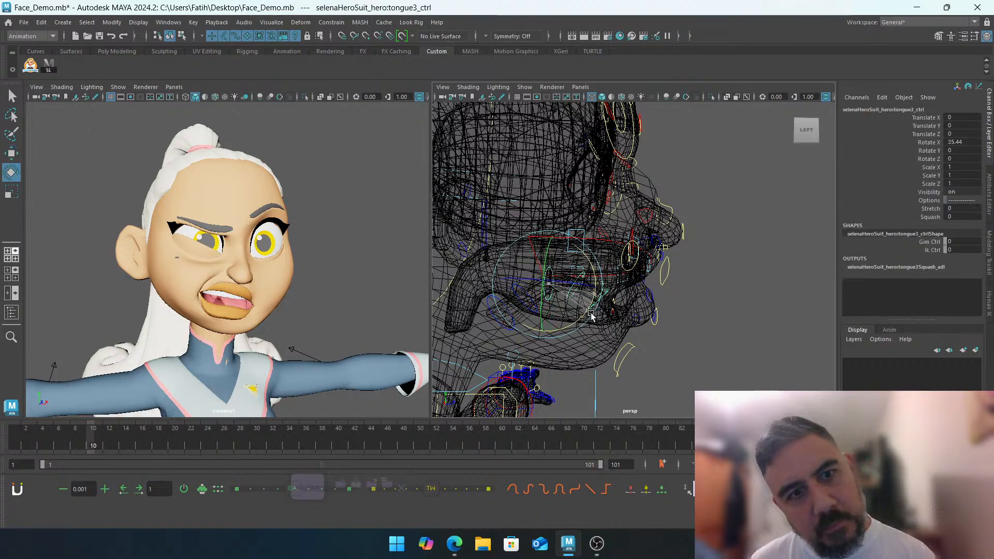
{"action": "left_click_drag", "start_coordinate": [578, 299], "coordinate": [578, 285]}
{"action": "left_click", "coordinate": [578, 299]}
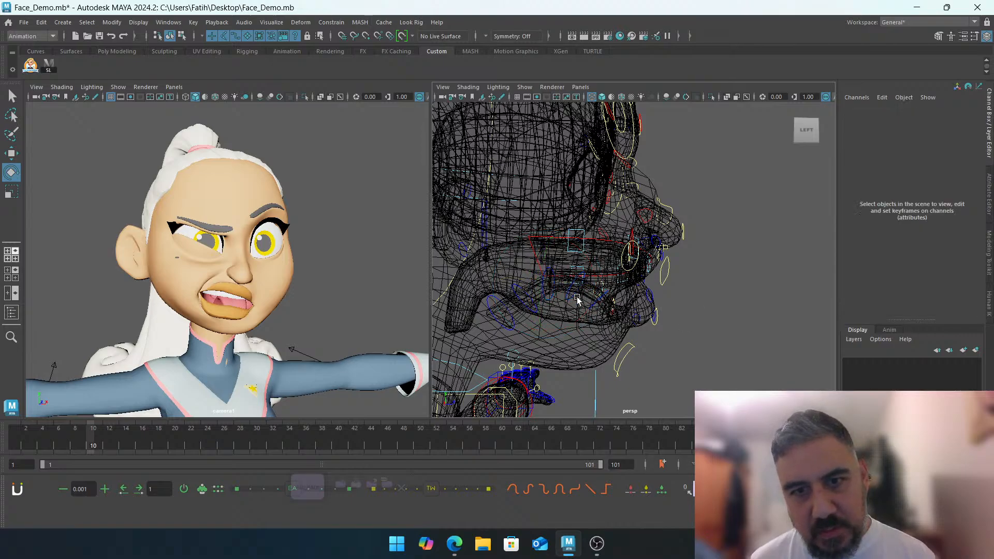
Examine the reposed tongue and its controls from the side and front, and compare the face at frame 10 with frame 8
{"action": "left_click", "coordinate": [566, 298]}
{"action": "left_click", "coordinate": [595, 319]}
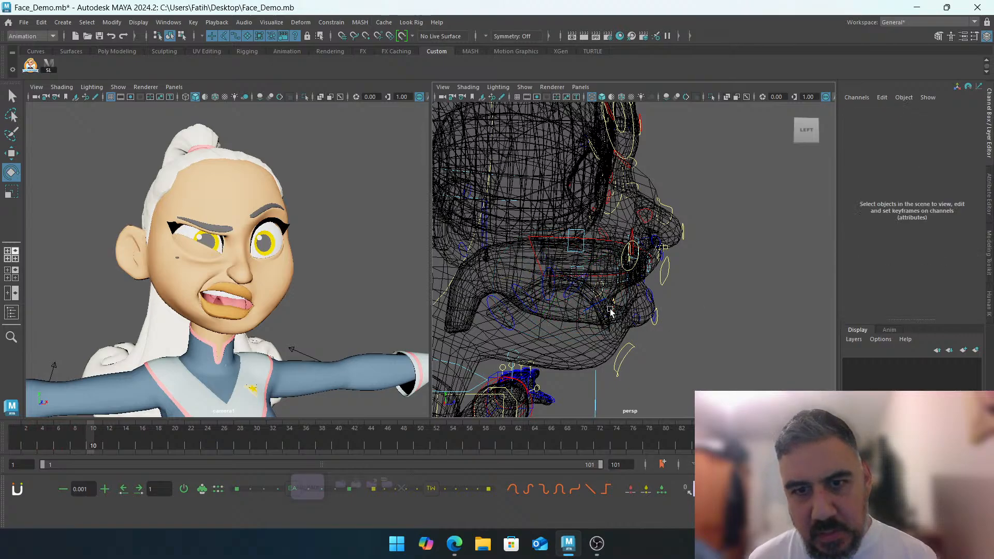
{"action": "left_click", "coordinate": [637, 304]}
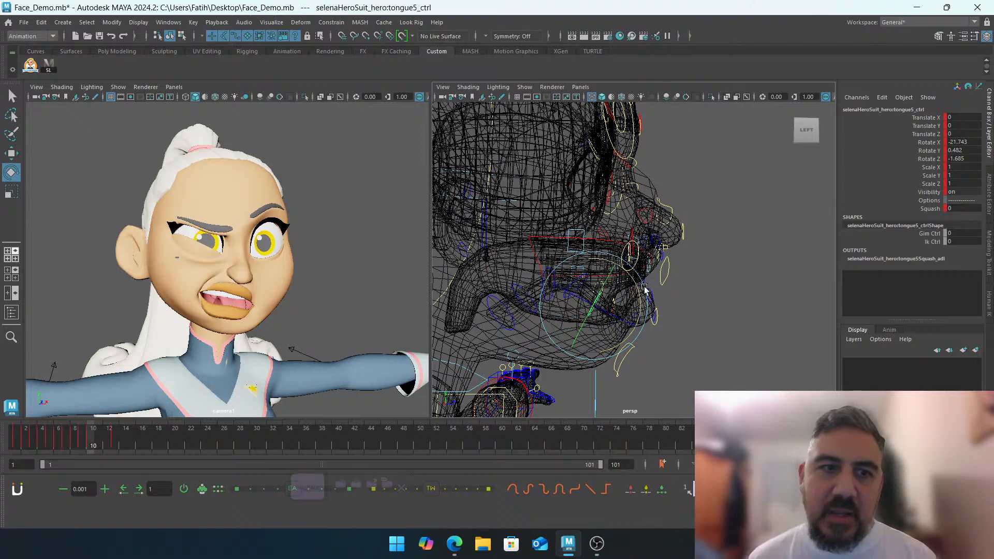
{"action": "left_click", "coordinate": [676, 290]}
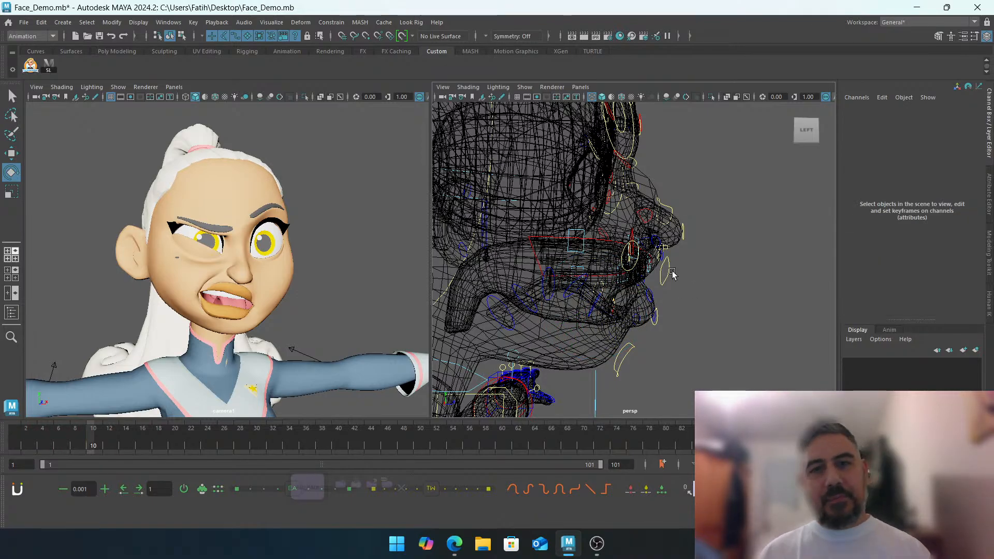
{"action": "left_click", "coordinate": [547, 290]}
{"action": "key", "text": "w"}
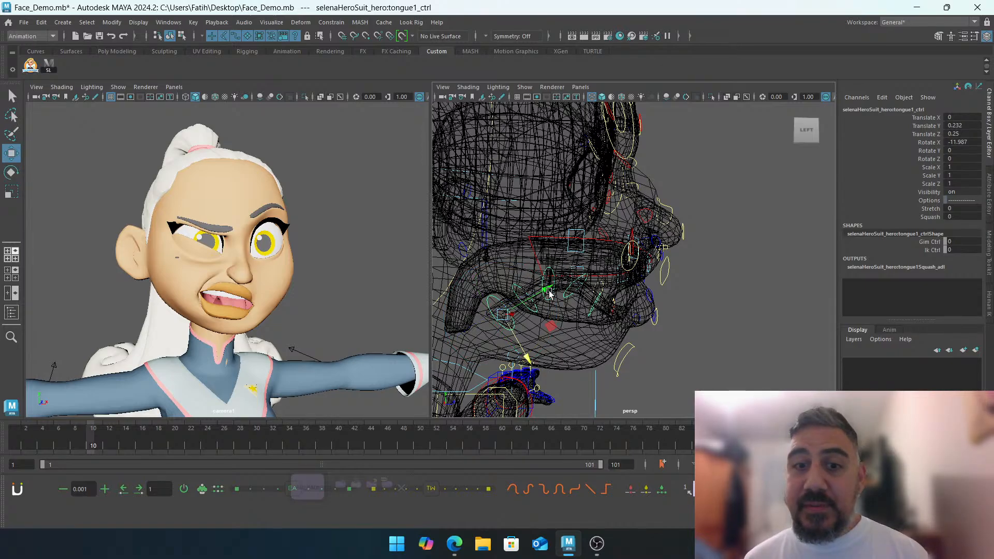
{"action": "left_click_drag", "start_coordinate": [550, 294], "coordinate": [555, 318], "text": "alt"}
{"action": "middle_click_drag", "start_coordinate": [582, 332], "coordinate": [576, 329]}
{"action": "left_click", "coordinate": [672, 328]}
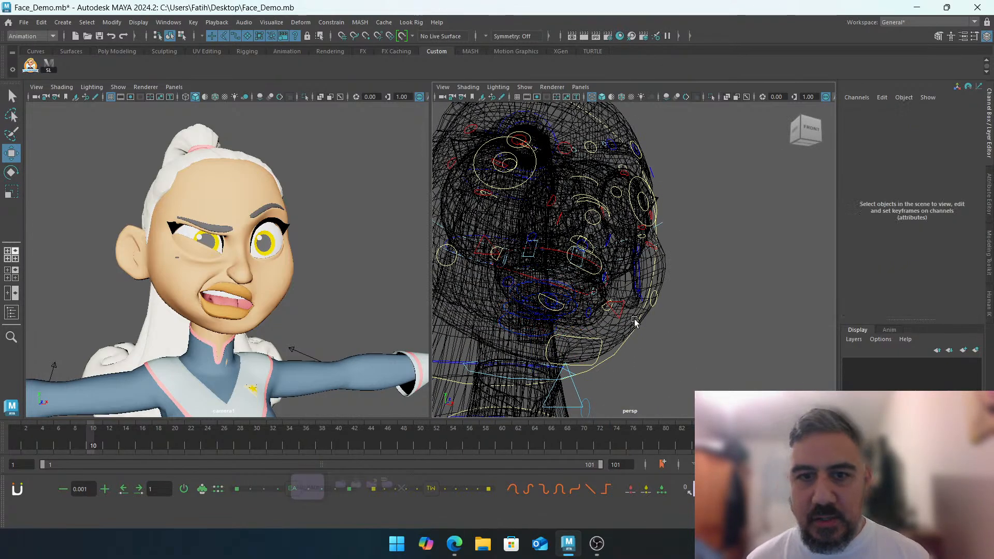
{"action": "left_click_drag", "start_coordinate": [565, 312], "coordinate": [622, 326], "text": "alt"}
{"action": "left_click_drag", "start_coordinate": [642, 259], "coordinate": [570, 327]}
{"action": "key", "text": "comma"}
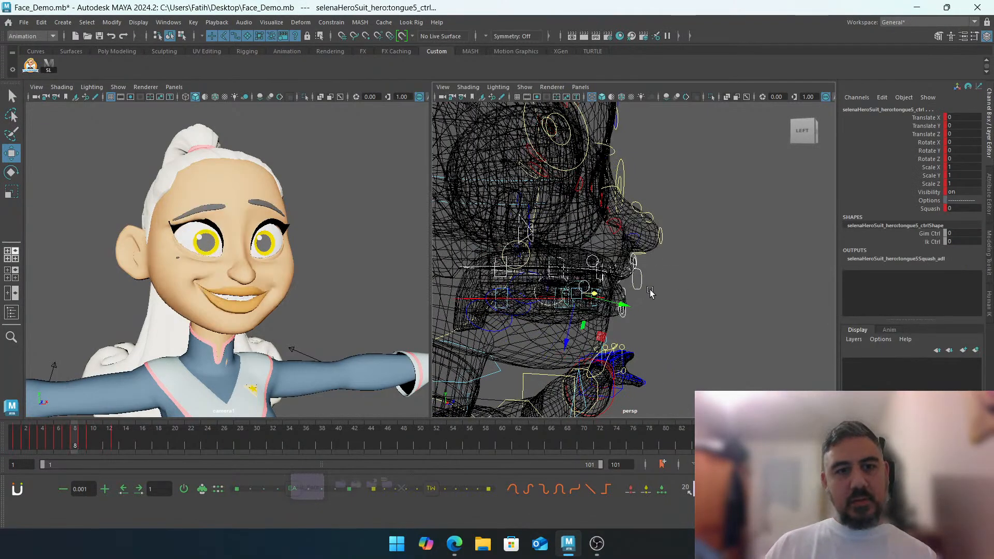
{"action": "key", "text": "period"}
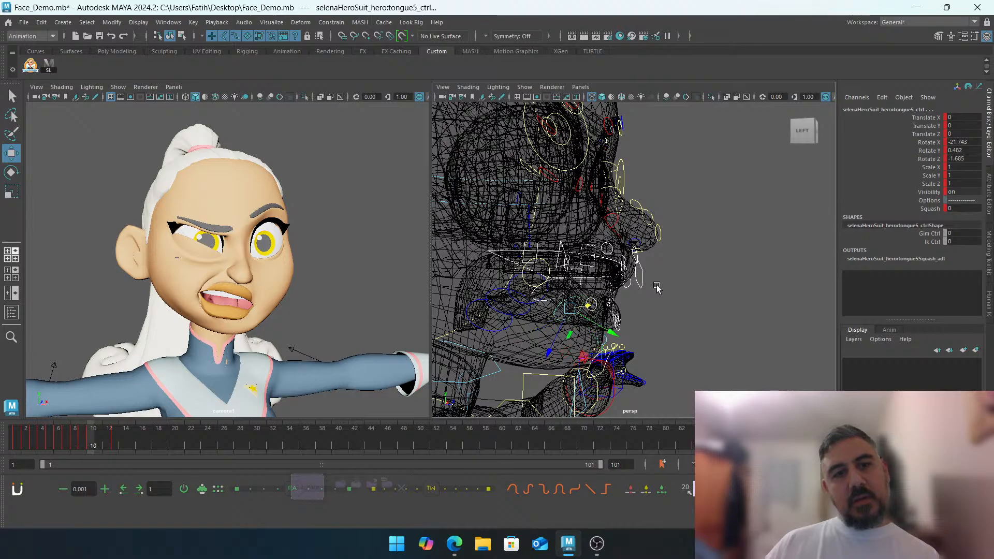
{"action": "left_click", "coordinate": [717, 252]}
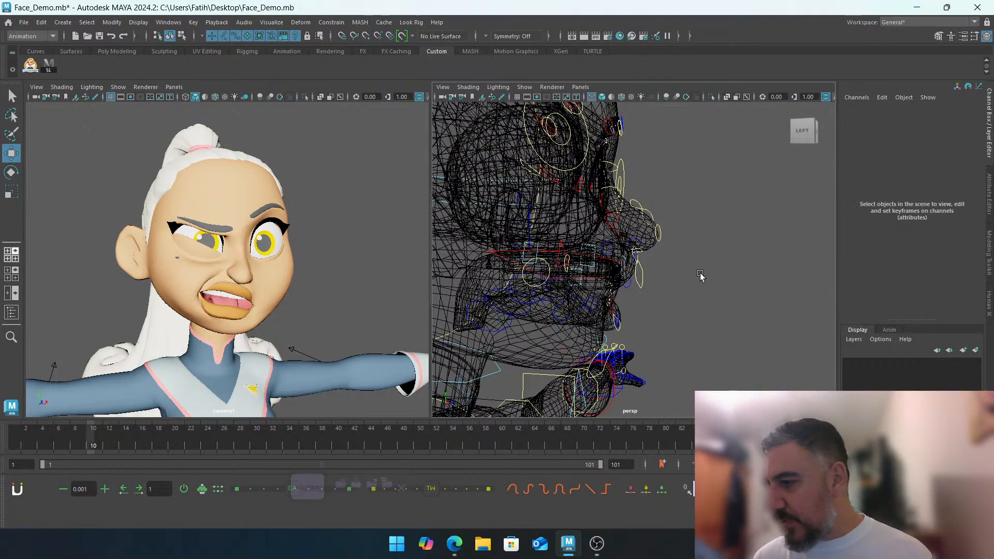
Select all face controls with the All_Face set and replace the key at frame 9 with the revised expression key from frame 10
{"action": "right_click_drag", "start_coordinate": [746, 266], "coordinate": [681, 256], "text": "alt"}
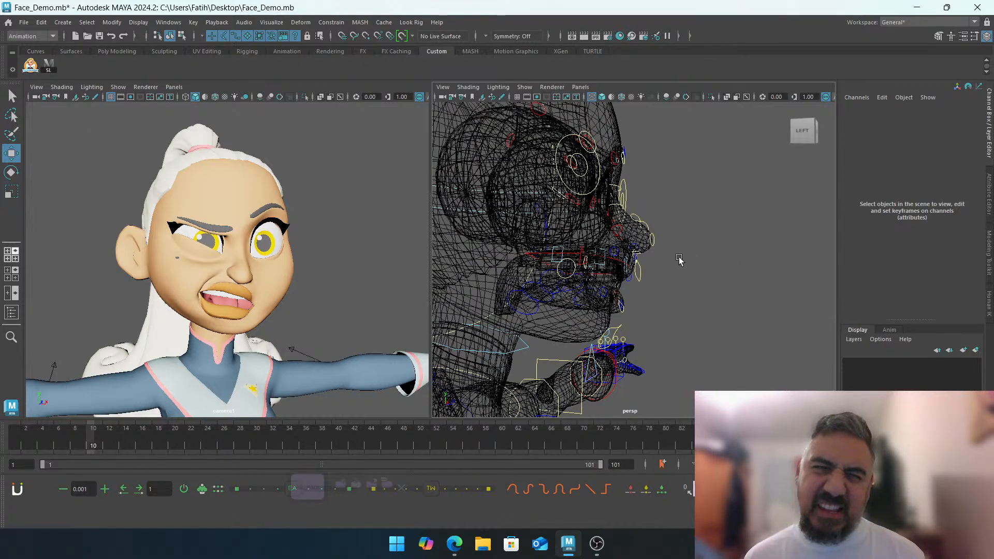
{"action": "middle_click_drag", "start_coordinate": [679, 260], "coordinate": [741, 262], "text": "alt"}
{"action": "right_click_drag", "start_coordinate": [741, 262], "coordinate": [599, 229], "text": "alt"}
{"action": "middle_click_drag", "start_coordinate": [598, 228], "coordinate": [583, 210], "text": "alt"}
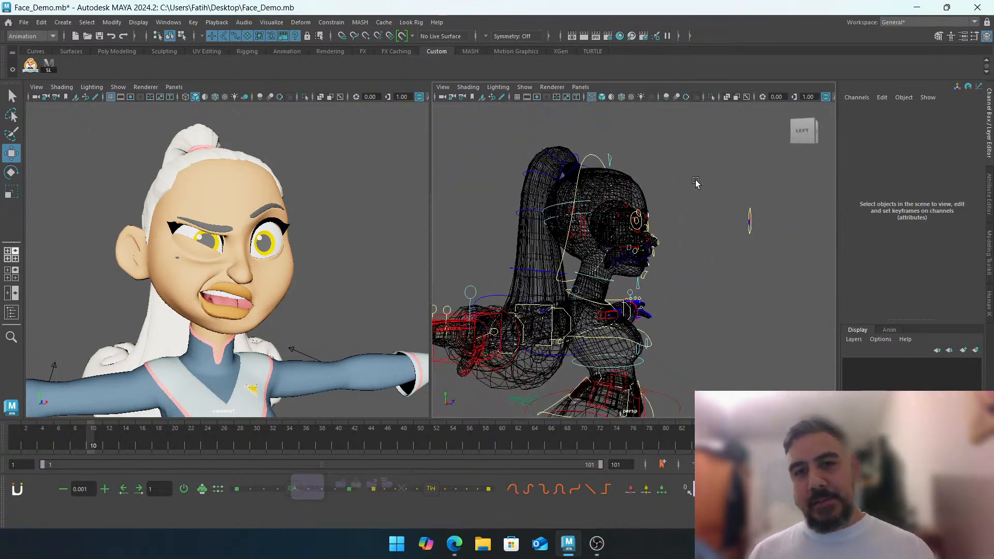
{"action": "left_click_drag", "start_coordinate": [695, 181], "coordinate": [624, 259]}
{"action": "left_click", "coordinate": [307, 486]}
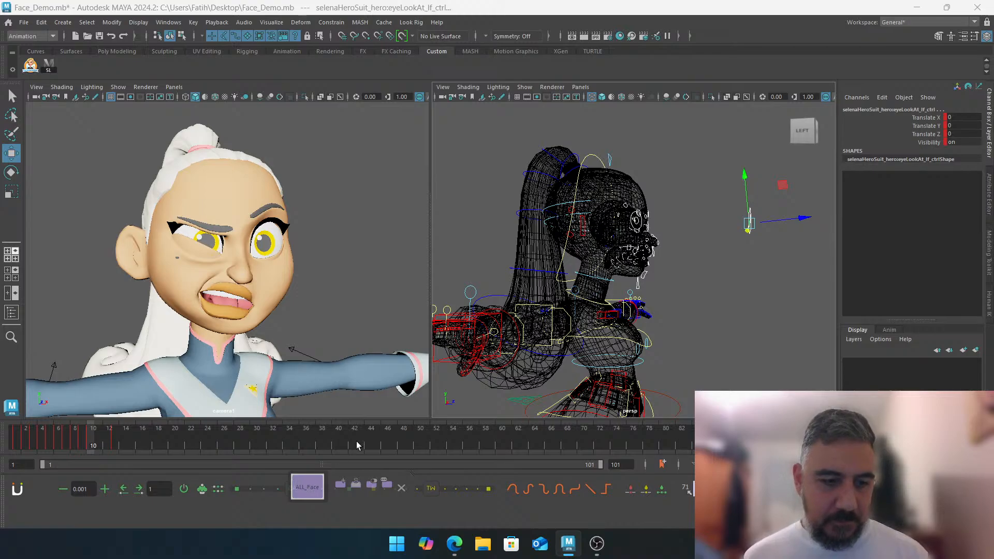
{"action": "left_click", "coordinate": [81, 438]}
{"action": "right_click", "coordinate": [79, 437]}
{"action": "left_click", "coordinate": [146, 263]}
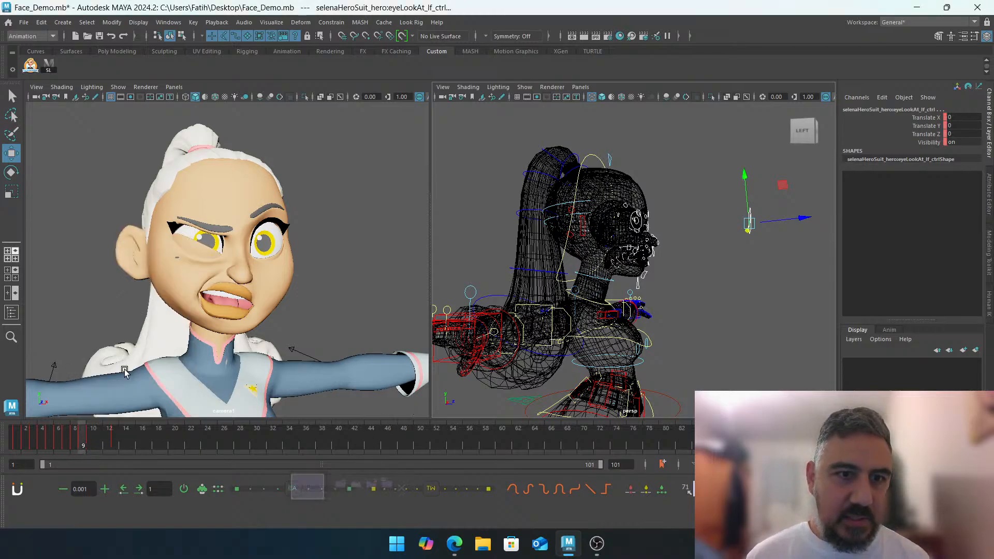
{"action": "left_click", "coordinate": [89, 443]}
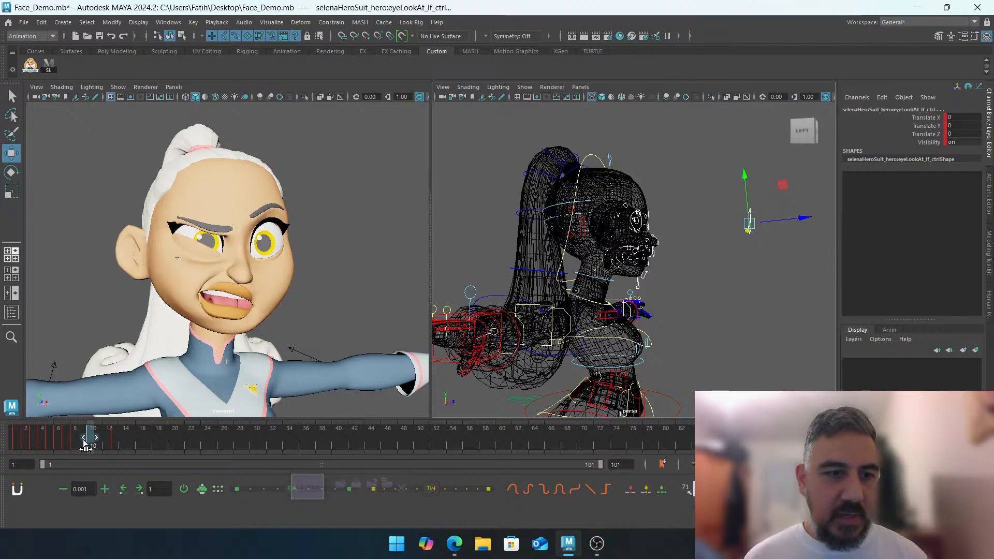
{"action": "left_click_drag", "start_coordinate": [83, 441], "coordinate": [126, 441]}
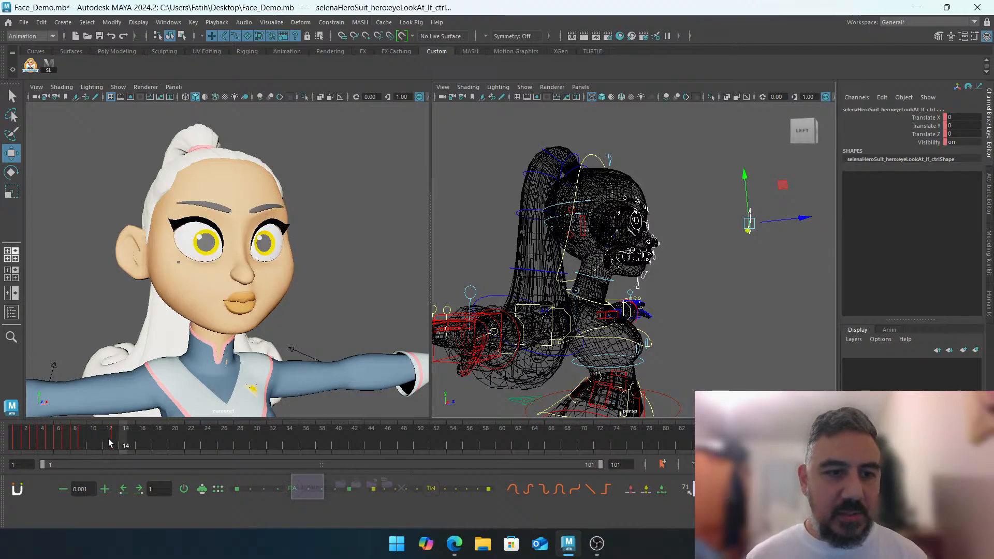
Review the keyed facial expressions one by one from frame 1 to frame 9
{"action": "left_click", "coordinate": [18, 444]}
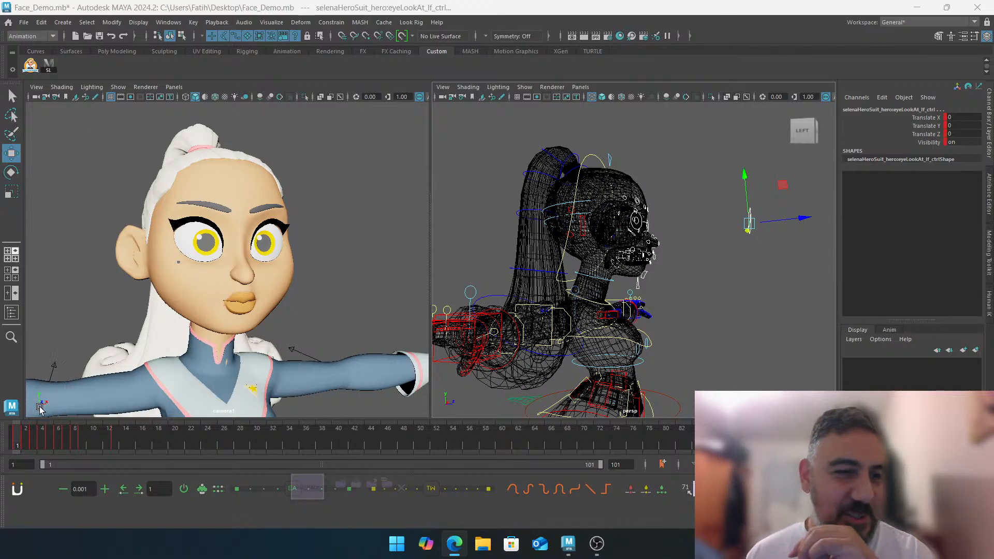
{"action": "left_click", "coordinate": [383, 86]}
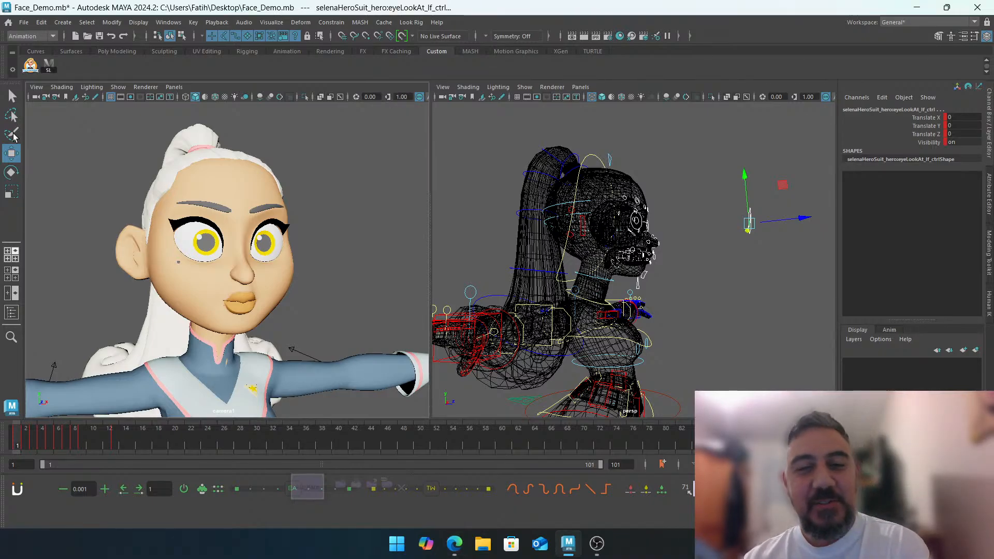
{"action": "key", "text": "alt+period"}
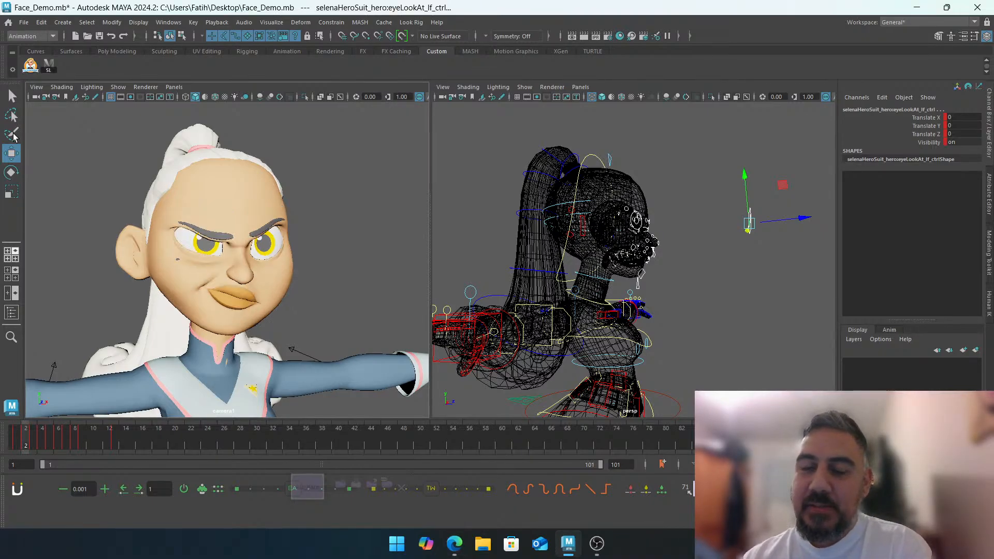
{"action": "key", "text": "alt+period"}
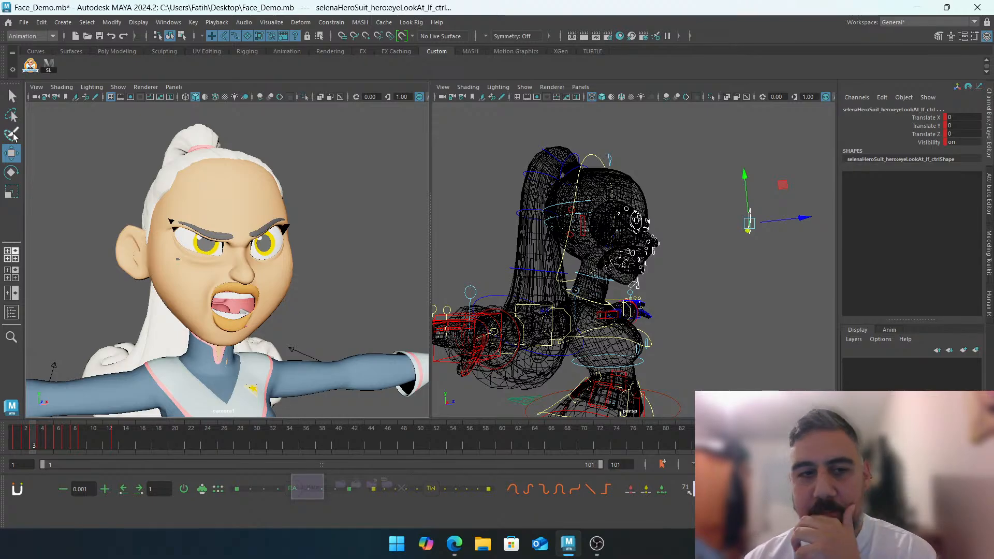
{"action": "key", "text": "alt+period"}
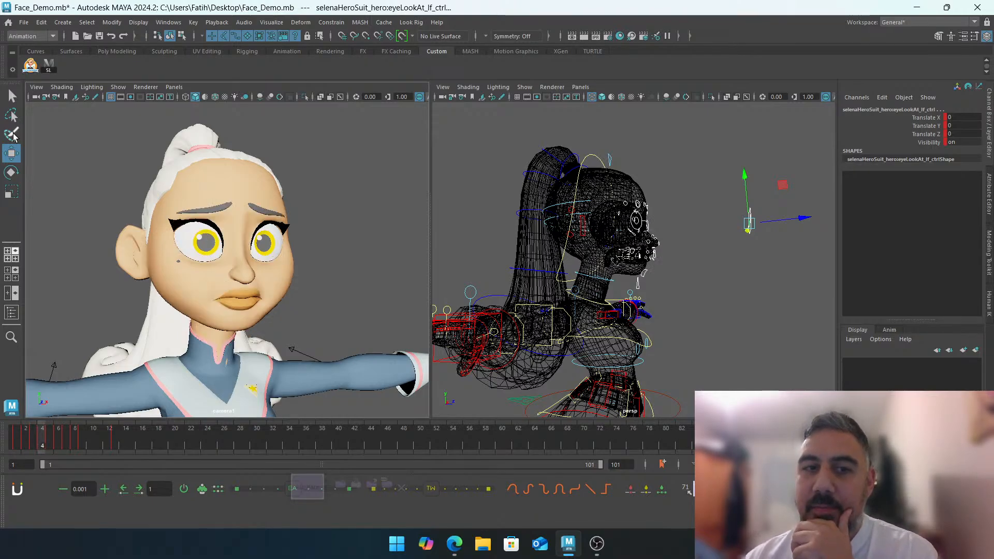
{"action": "key", "text": "alt+period"}
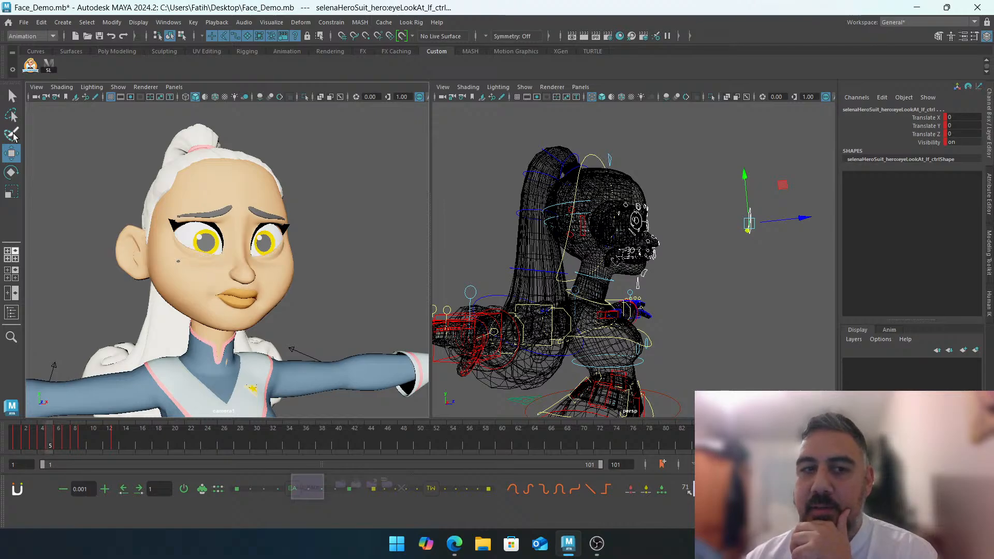
{"action": "key", "text": "alt+period"}
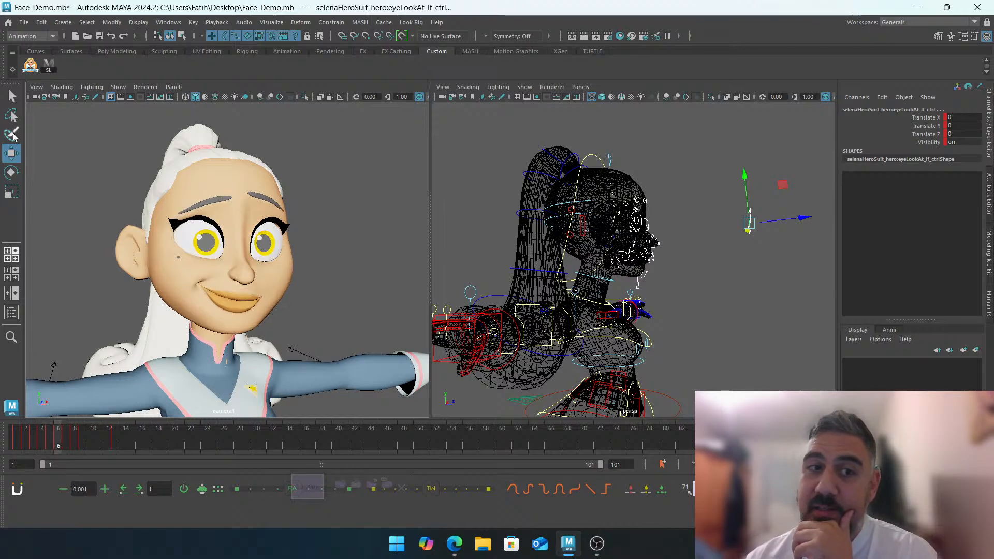
{"action": "key", "text": "alt+period"}
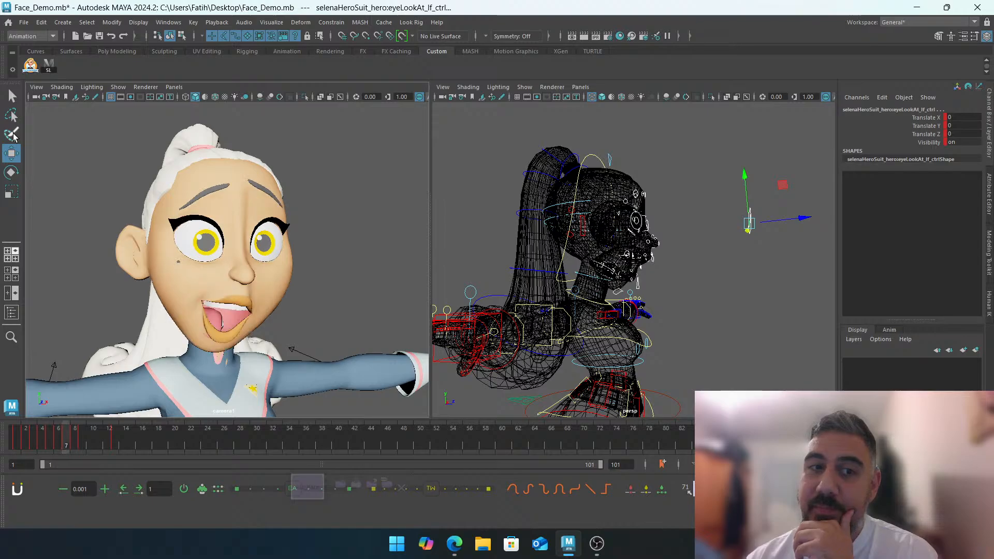
{"action": "key", "text": "alt+period"}
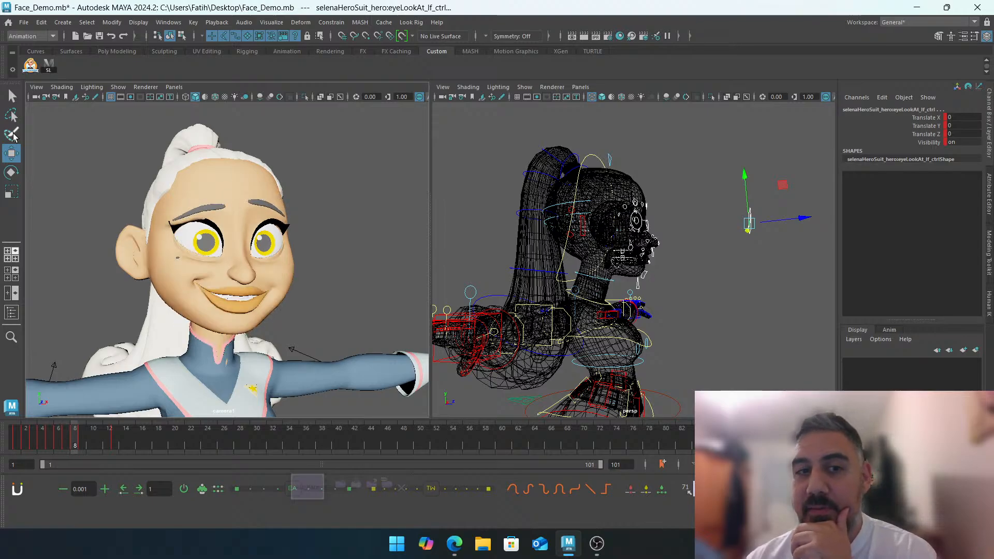
{"action": "key", "text": "alt+period"}
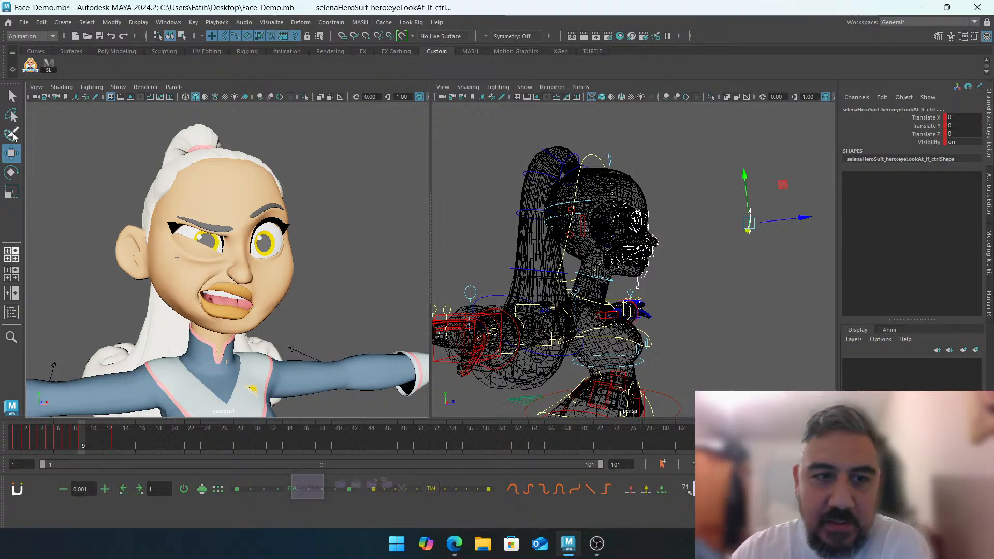
Flip back and forth through the keyed expressions between frames 9 and 1 to compare them, ending at frame 1
{"action": "key", "text": "comma"}
{"action": "key", "text": "comma"}
{"action": "key", "text": "comma"}
{"action": "key", "text": "comma"}
{"action": "key", "text": "comma"}
{"action": "key", "text": "comma"}
{"action": "key", "text": "comma"}
{"action": "key", "text": "comma"}
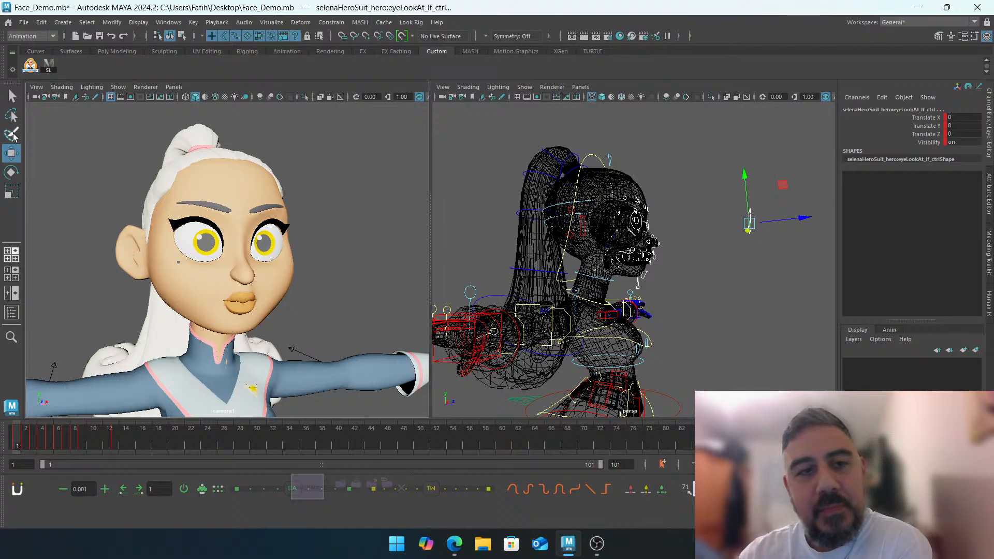
{"action": "key", "text": "period"}
{"action": "key", "text": "period"}
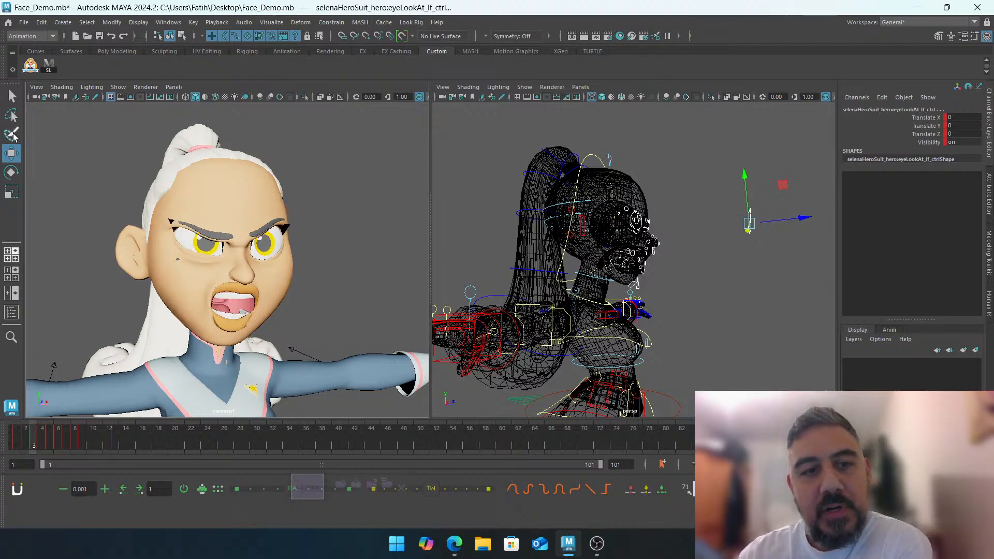
{"action": "key", "text": "period"}
{"action": "key", "text": "period"}
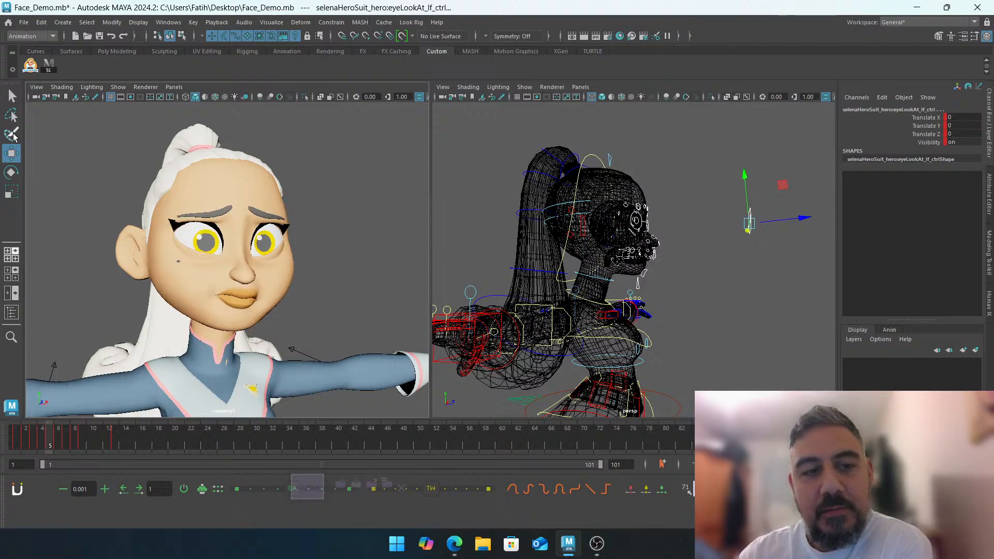
{"action": "key", "text": "period"}
{"action": "key", "text": "period"}
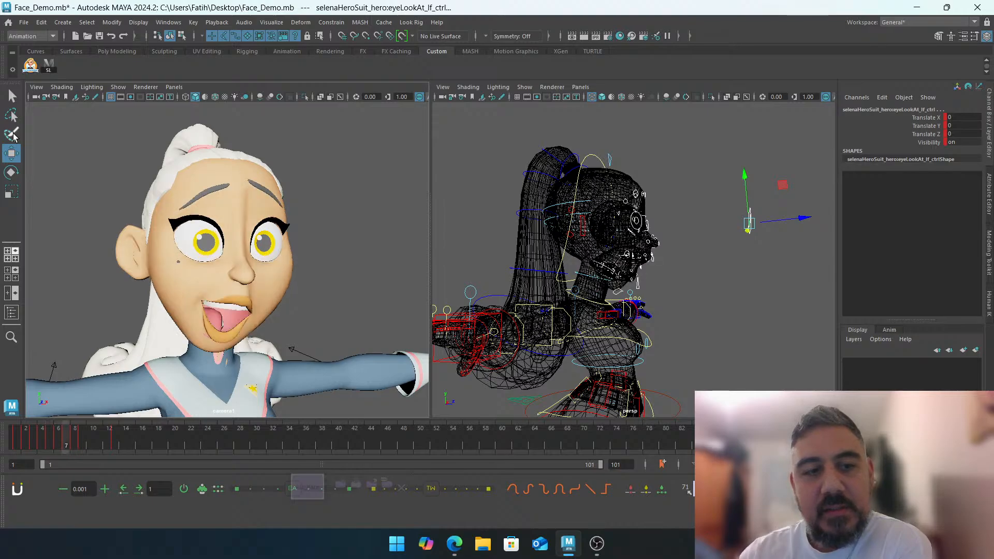
{"action": "key", "text": "period"}
{"action": "key", "text": "period"}
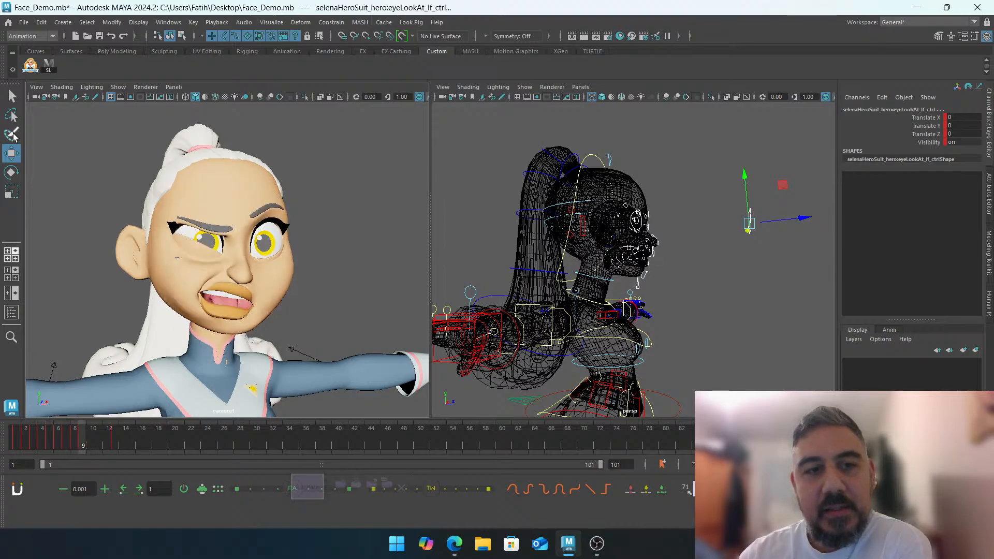
{"action": "key", "text": "comma"}
{"action": "key", "text": "comma"}
{"action": "key", "text": "comma"}
{"action": "key", "text": "comma"}
{"action": "key", "text": "comma"}
{"action": "key", "text": "comma"}
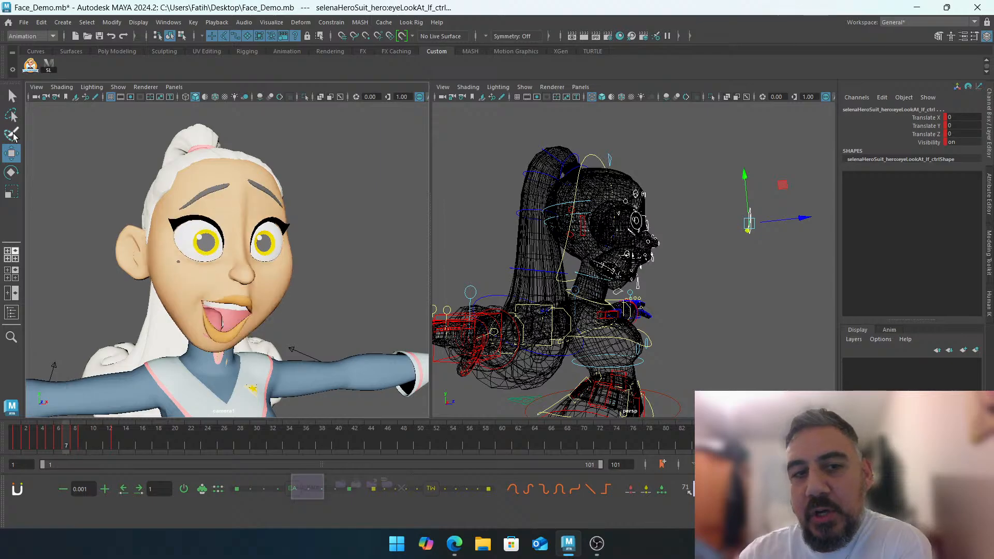
{"action": "key", "text": "comma"}
{"action": "key", "text": "comma"}
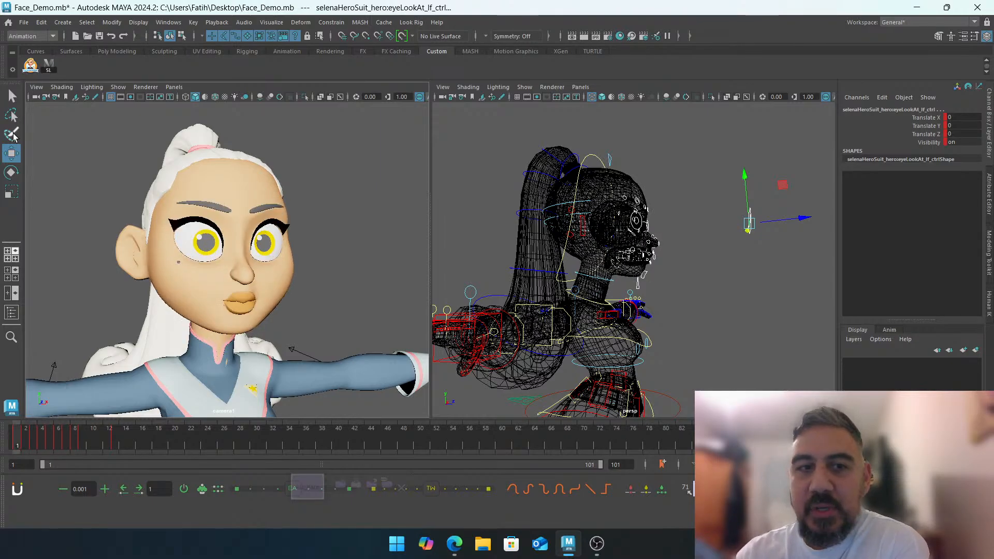
Flip back and forth through the keyed expressions from frame 1, ending on the smiling expression at frame 8
{"action": "key", "text": "period"}
{"action": "key", "text": "period"}
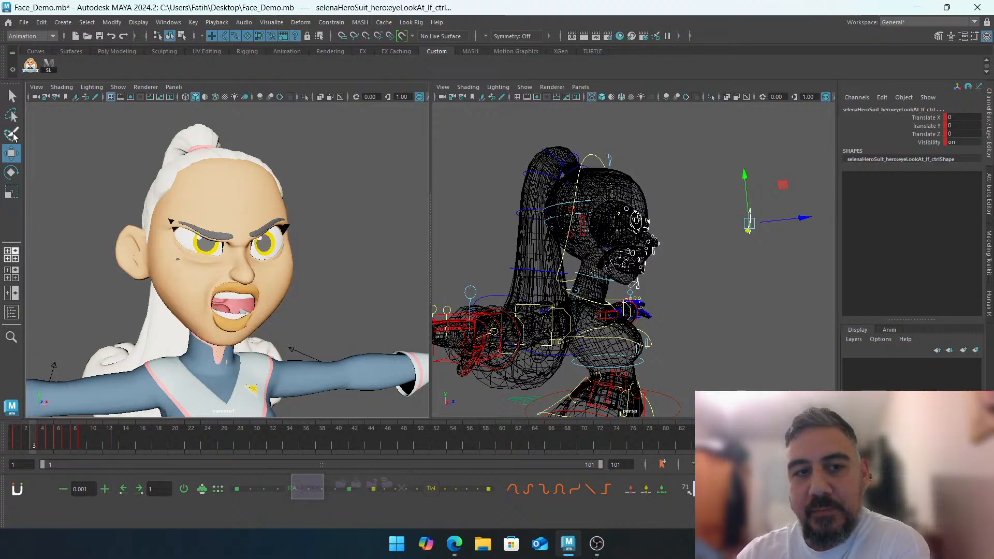
{"action": "key", "text": "period"}
{"action": "key", "text": "period"}
{"action": "key", "text": "comma"}
{"action": "key", "text": "comma"}
{"action": "key", "text": "comma"}
{"action": "key", "text": "comma"}
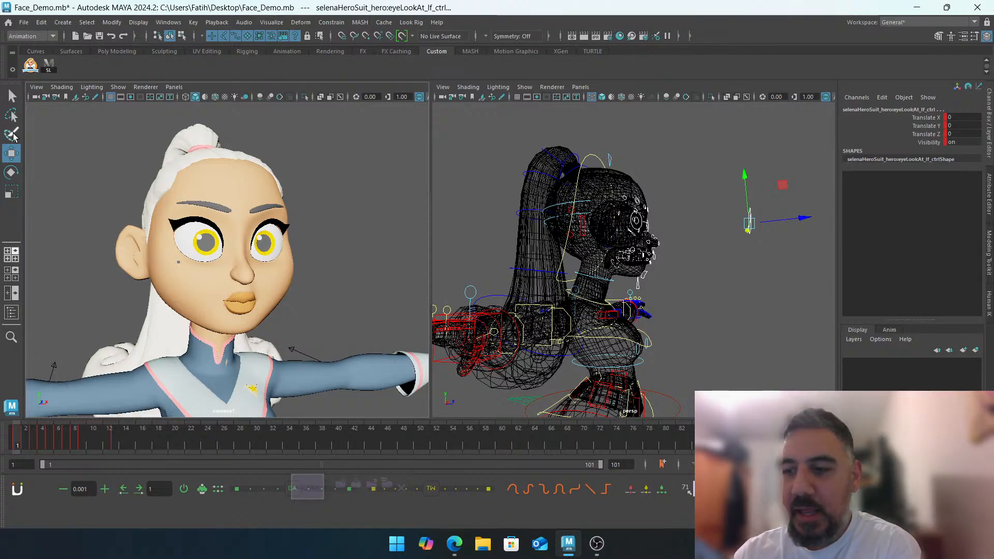
{"action": "key", "text": "period"}
{"action": "key", "text": "period"}
{"action": "key", "text": "period"}
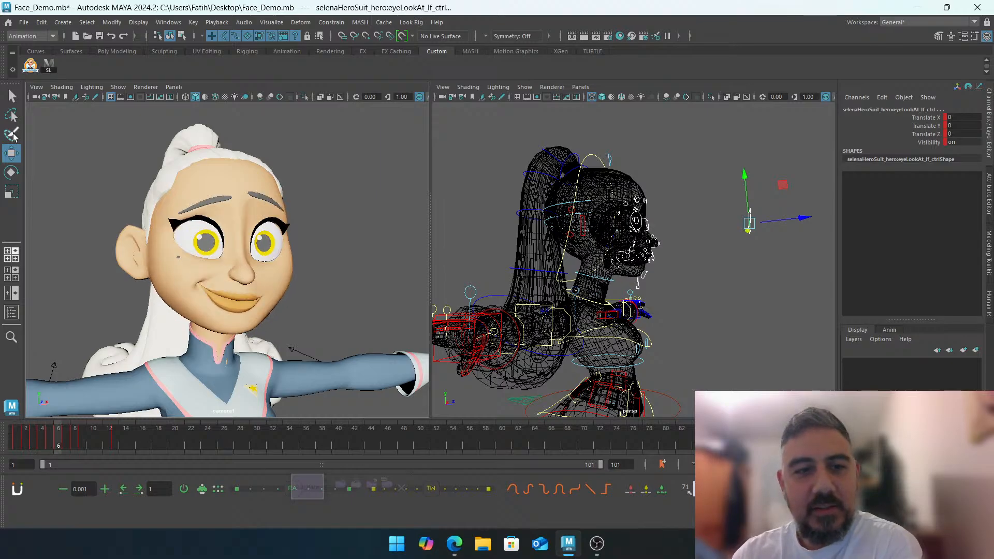
{"action": "key", "text": "period"}
{"action": "key", "text": "period"}
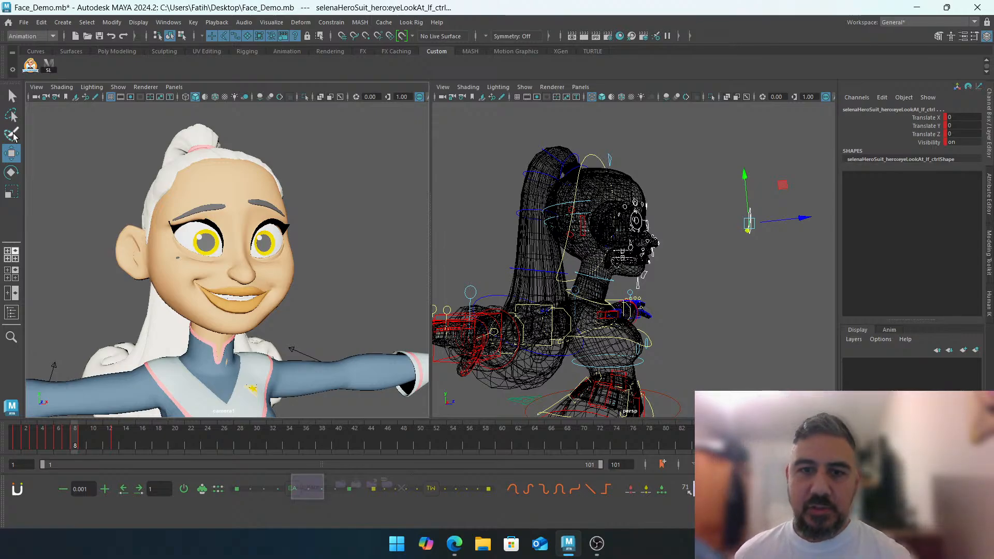
Jump between the expressions at frames 6, 5 and 2 to compare them, and return to frame 1
{"action": "left_click", "coordinate": [59, 440]}
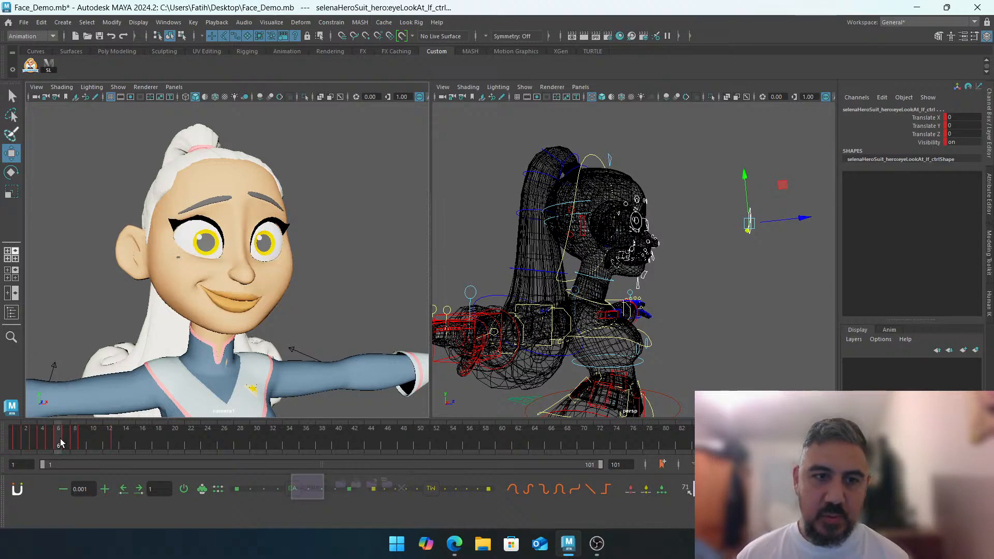
{"action": "mouse_move", "coordinate": [60, 438]}
{"action": "left_mouse_down"}
{"action": "mouse_move", "coordinate": [17, 442]}
{"action": "mouse_move", "coordinate": [57, 438]}
{"action": "left_mouse_up"}
{"action": "double_click", "coordinate": [58, 438]}
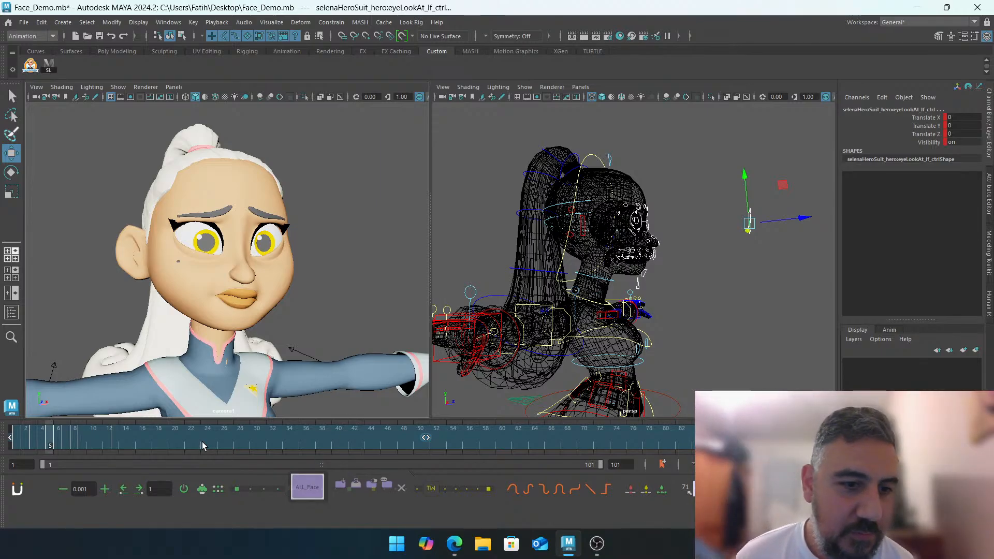
{"action": "left_click", "coordinate": [204, 444]}
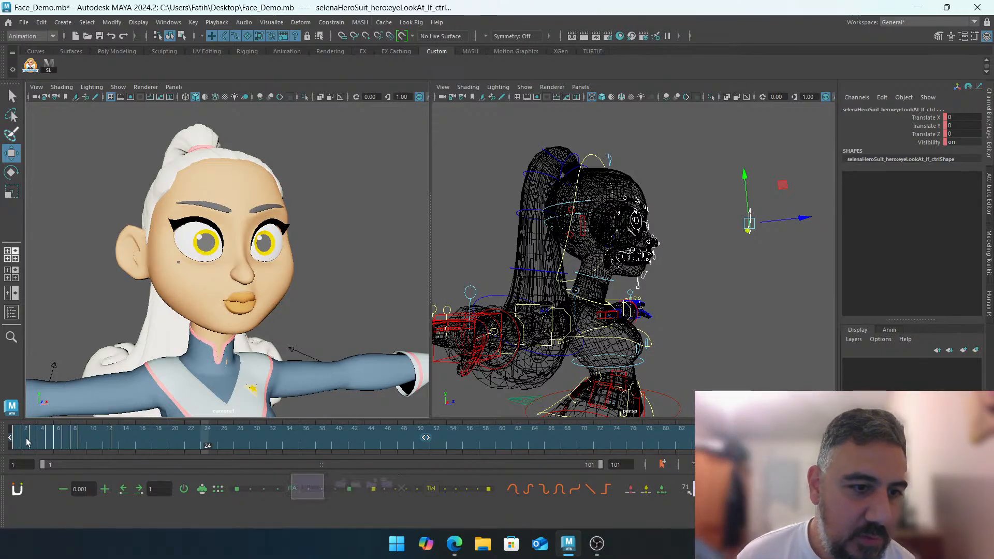
{"action": "left_click", "coordinate": [25, 445]}
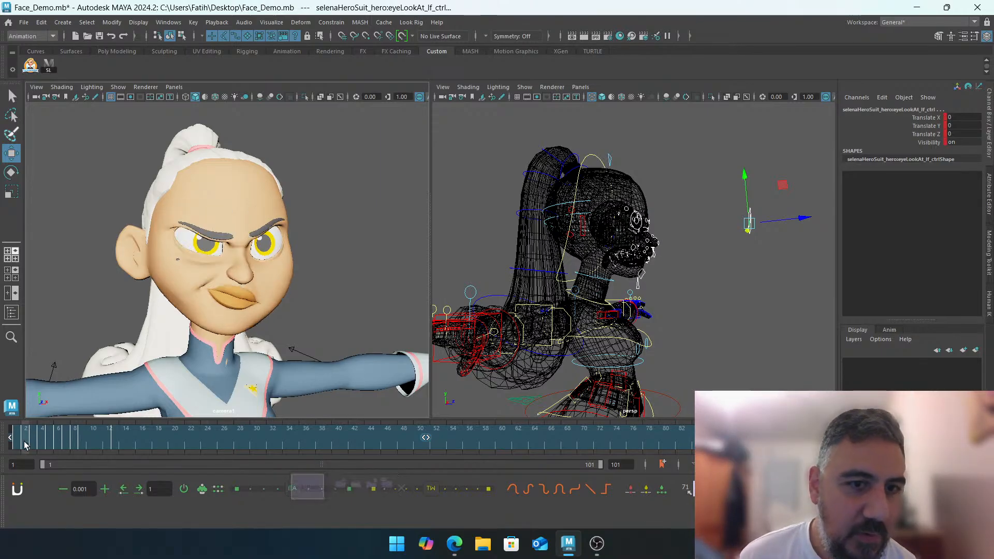
{"action": "left_click", "coordinate": [50, 443]}
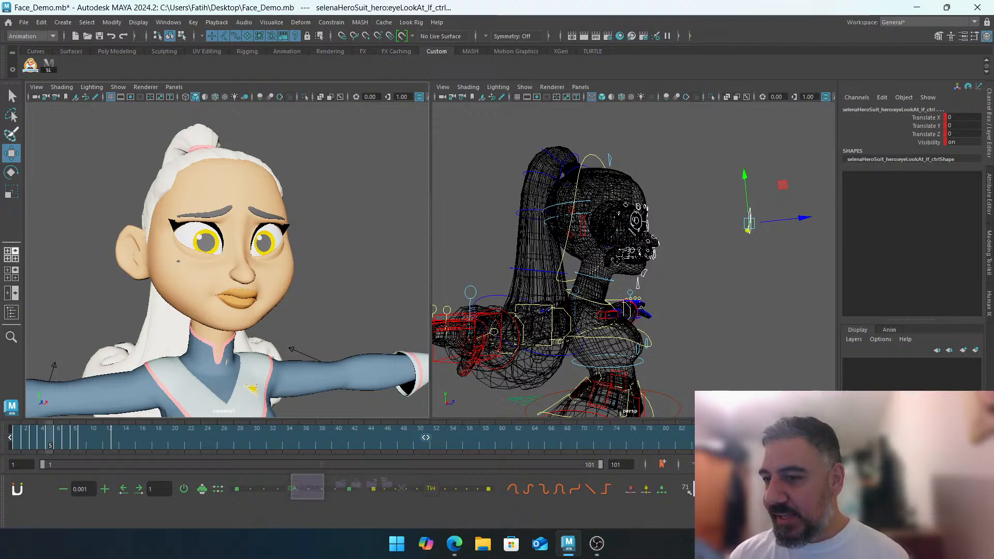
{"action": "key", "text": "alt+Tab"}
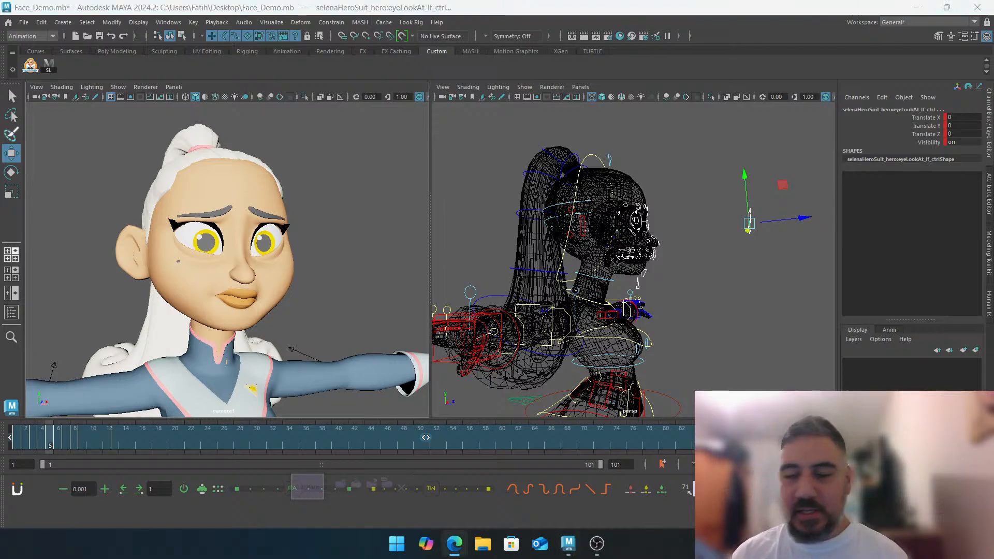
{"action": "left_click", "coordinate": [18, 438]}
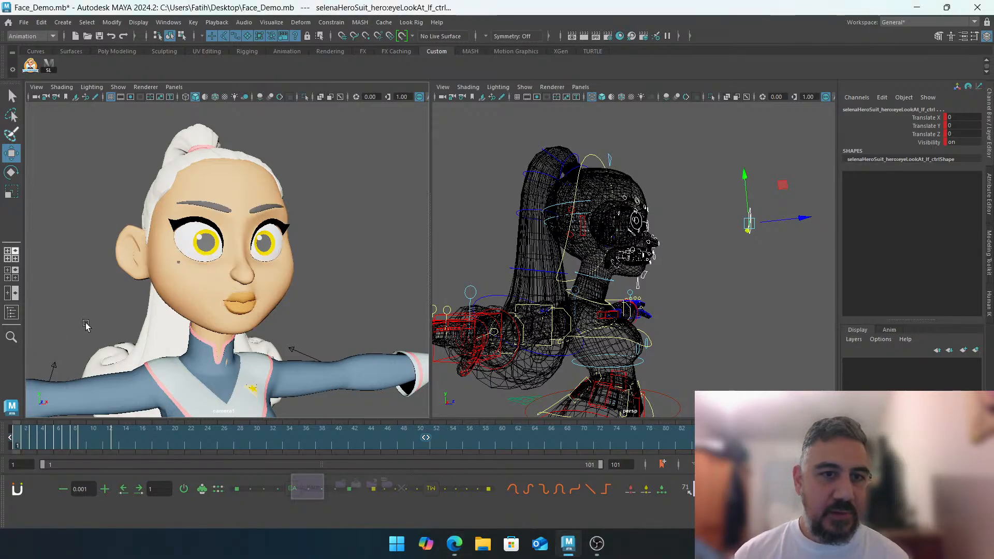
Examine the keyed expressions one frame at a time from frame 1 to the open-mouth expression at frame 7
{"action": "key", "text": "period"}
{"action": "key", "text": "comma"}
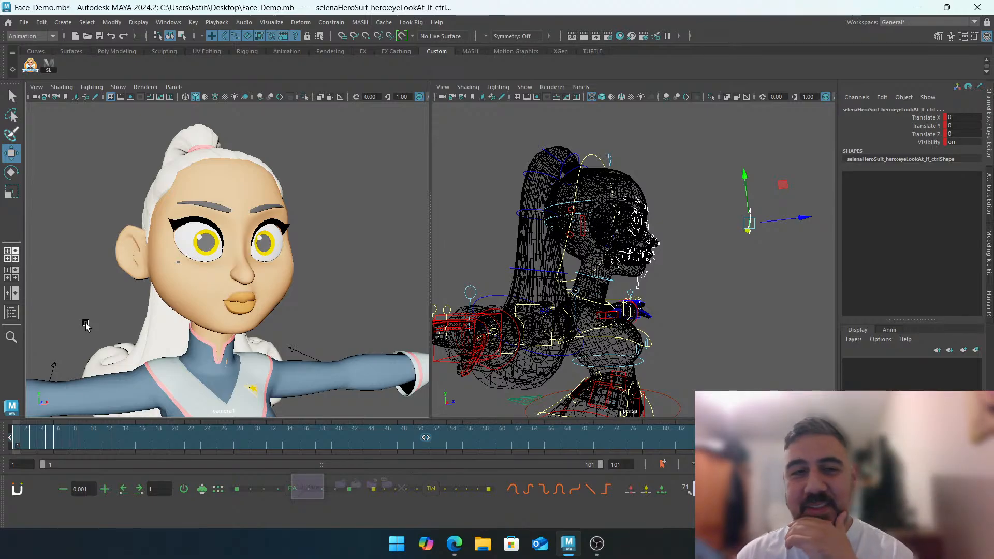
{"action": "key", "text": "period"}
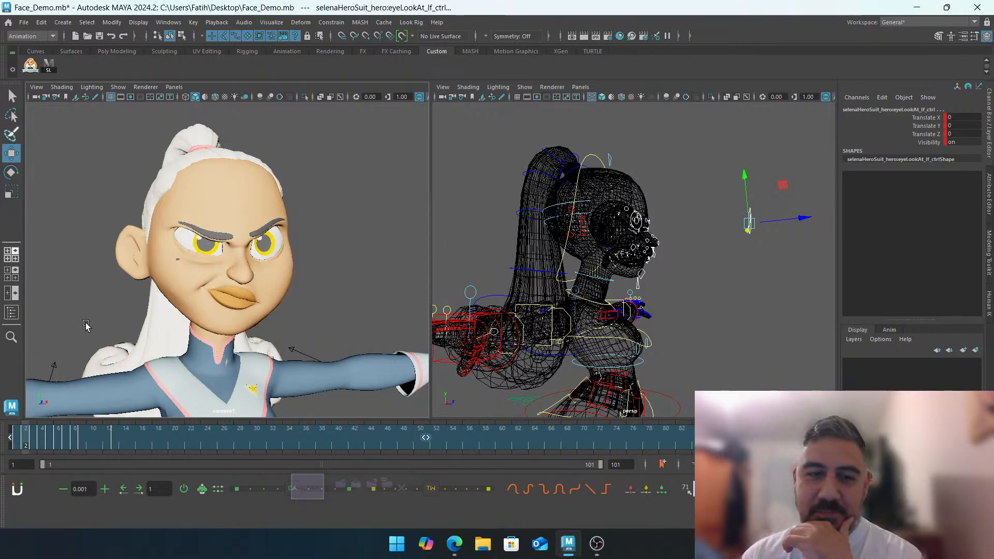
{"action": "key", "text": "period"}
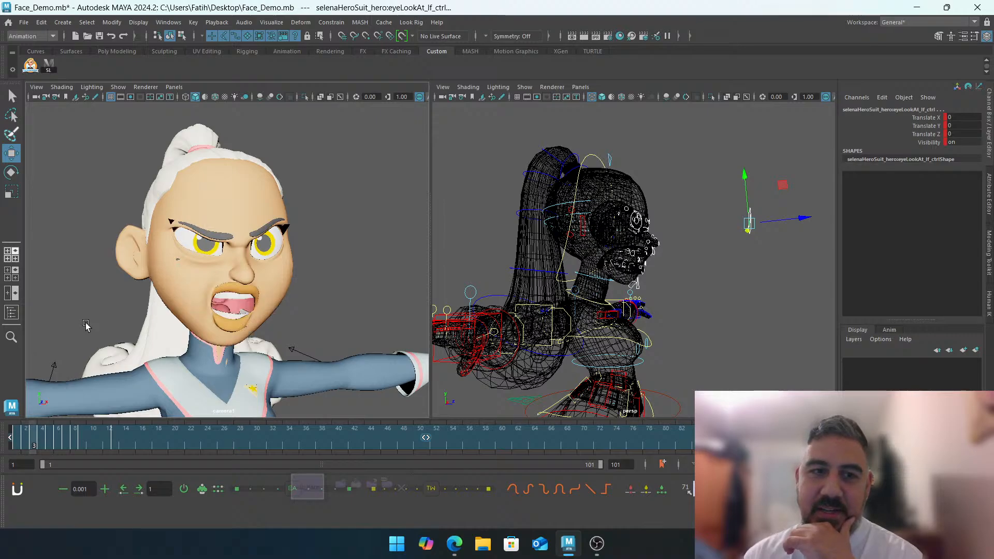
{"action": "key", "text": "period"}
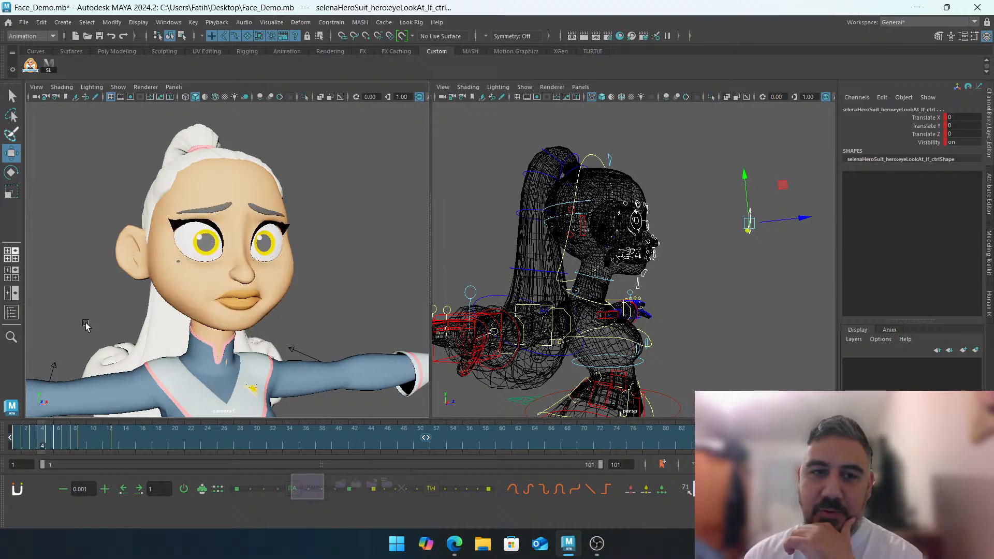
{"action": "key", "text": "period"}
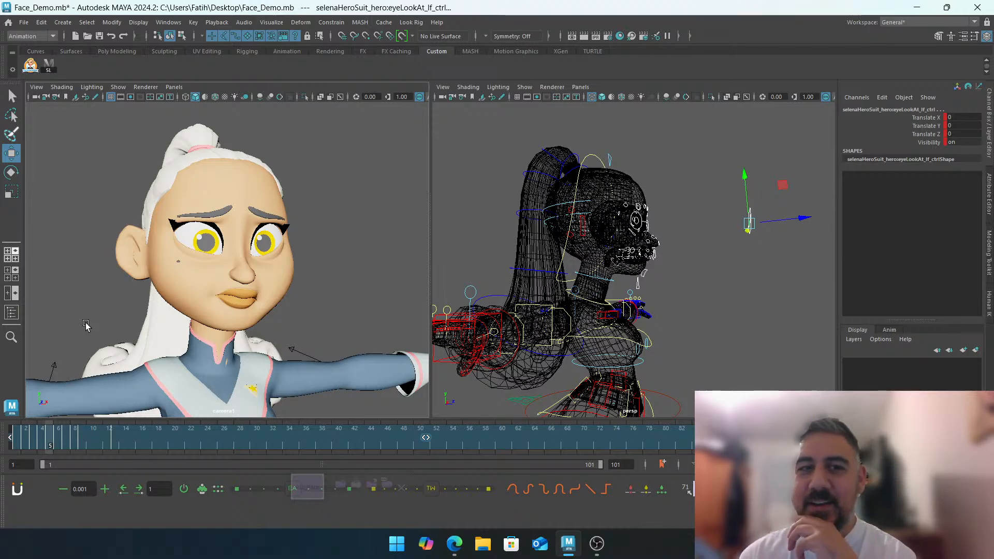
{"action": "key", "text": "period"}
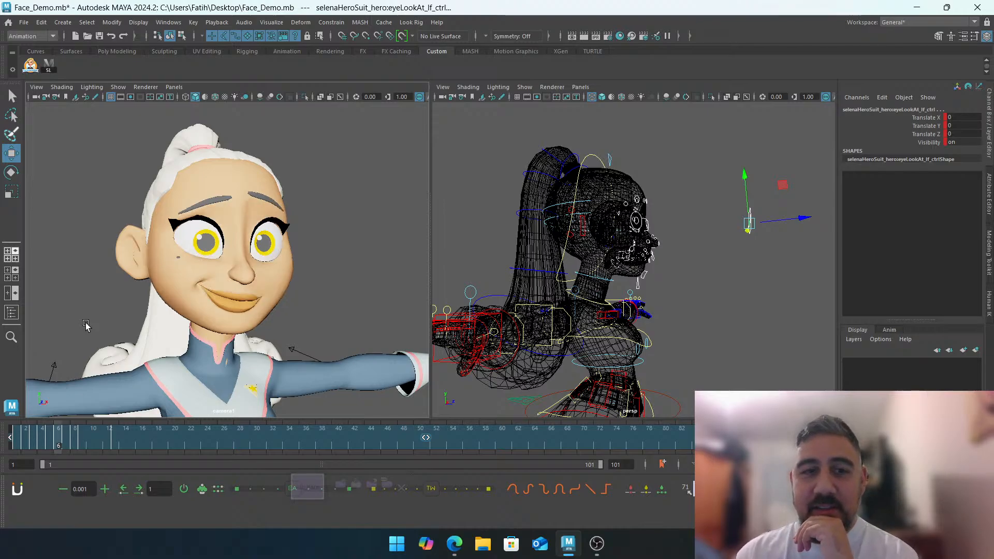
{"action": "key", "text": "period"}
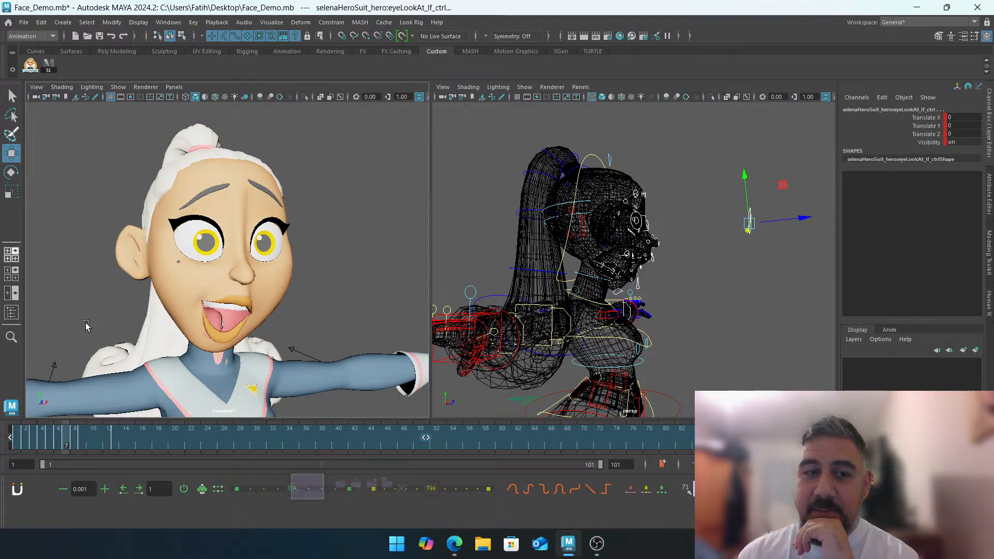
{"action": "key", "text": "comma"}
{"action": "key", "text": "period"}
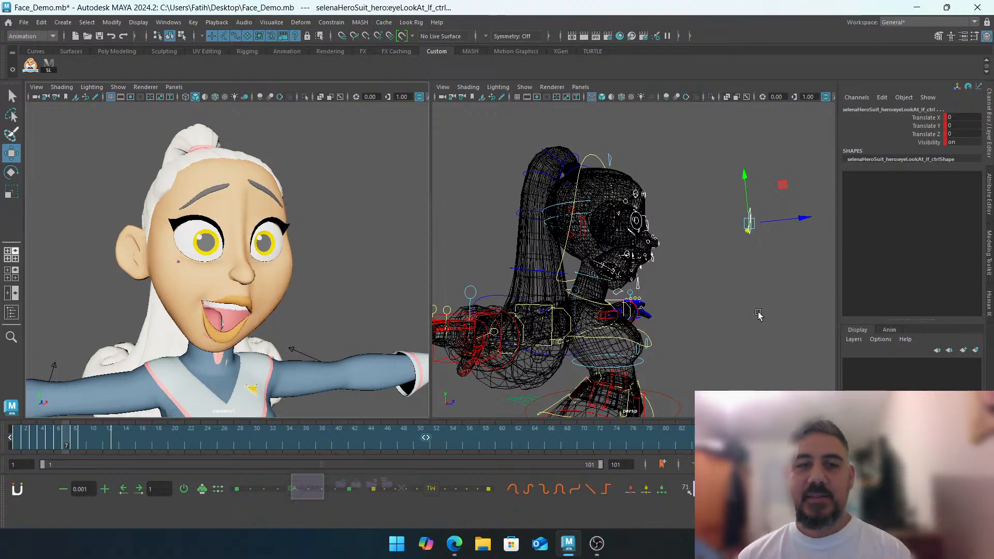
Deselect the face controls and examine the mouth and tongue controls up close from the front in the wireframe view at frame 7
{"action": "left_click", "coordinate": [756, 313]}
{"action": "middle_click_drag", "start_coordinate": [651, 284], "coordinate": [693, 282], "text": "alt"}
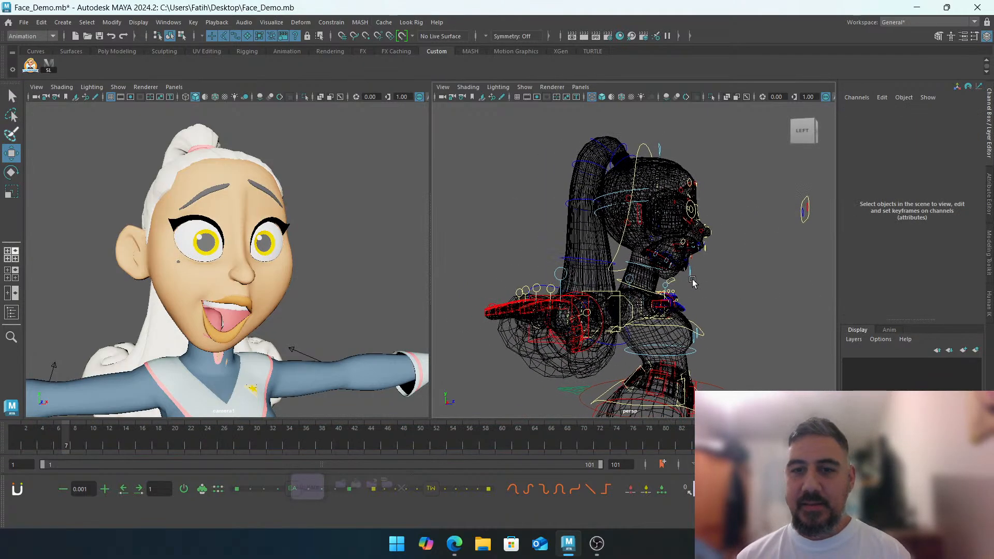
{"action": "left_click_drag", "start_coordinate": [692, 282], "coordinate": [610, 288], "text": "alt"}
{"action": "right_click_drag", "start_coordinate": [610, 289], "coordinate": [643, 321], "text": "alt"}
{"action": "middle_click_drag", "start_coordinate": [643, 321], "coordinate": [609, 317], "text": "alt"}
{"action": "right_click_drag", "start_coordinate": [609, 317], "coordinate": [688, 306], "text": "alt"}
{"action": "left_click_drag", "start_coordinate": [689, 306], "coordinate": [641, 308], "text": "alt"}
{"action": "middle_click_drag", "start_coordinate": [642, 308], "coordinate": [594, 309], "text": "alt"}
{"action": "right_click_drag", "start_coordinate": [594, 309], "coordinate": [613, 328], "text": "alt"}
{"action": "middle_click_drag", "start_coordinate": [613, 328], "coordinate": [668, 276], "text": "alt"}
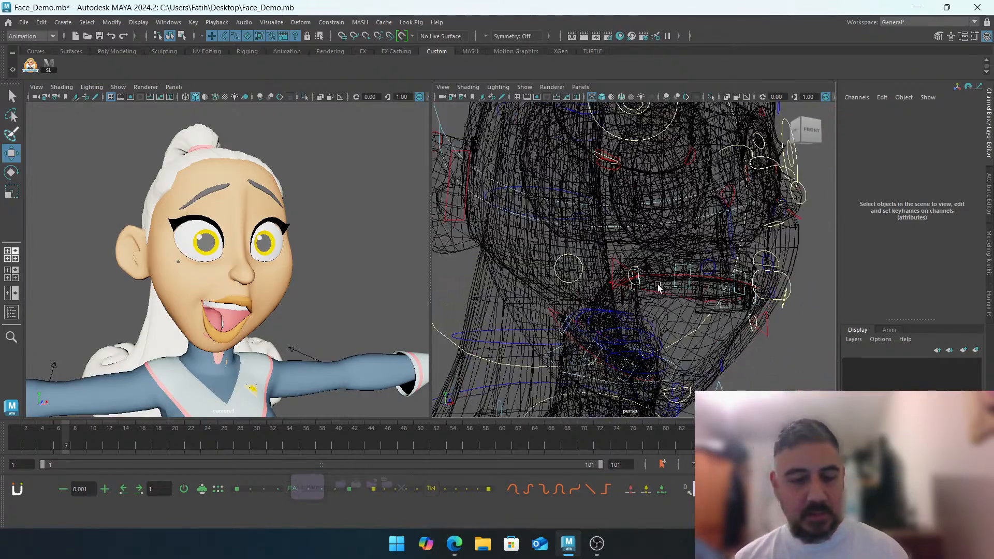
{"action": "key", "text": "4"}
{"action": "left_click_drag", "start_coordinate": [648, 314], "coordinate": [599, 310], "text": "alt"}
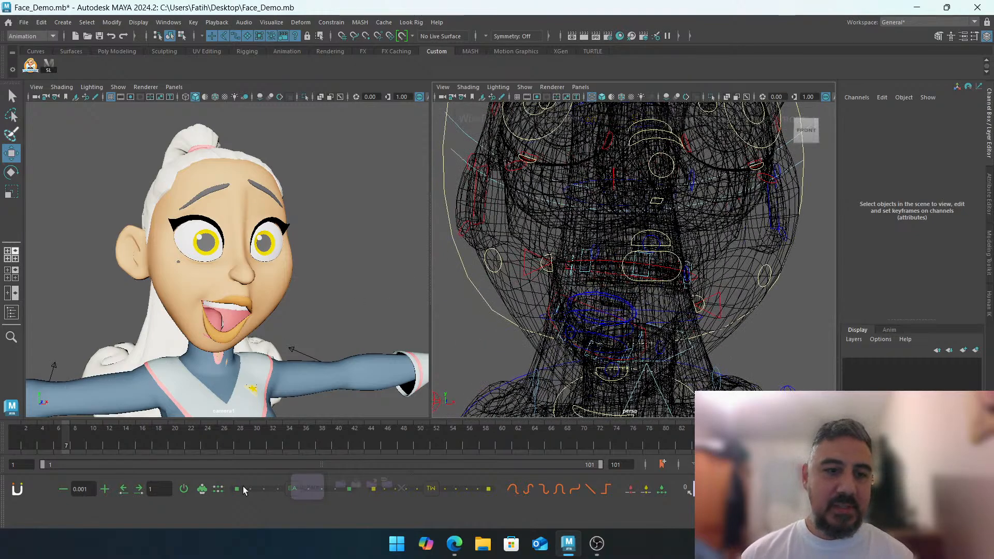
Open Snipping Tool and capture the character's head in the shaded camera view at frame 7
{"action": "left_click", "coordinate": [397, 543]}
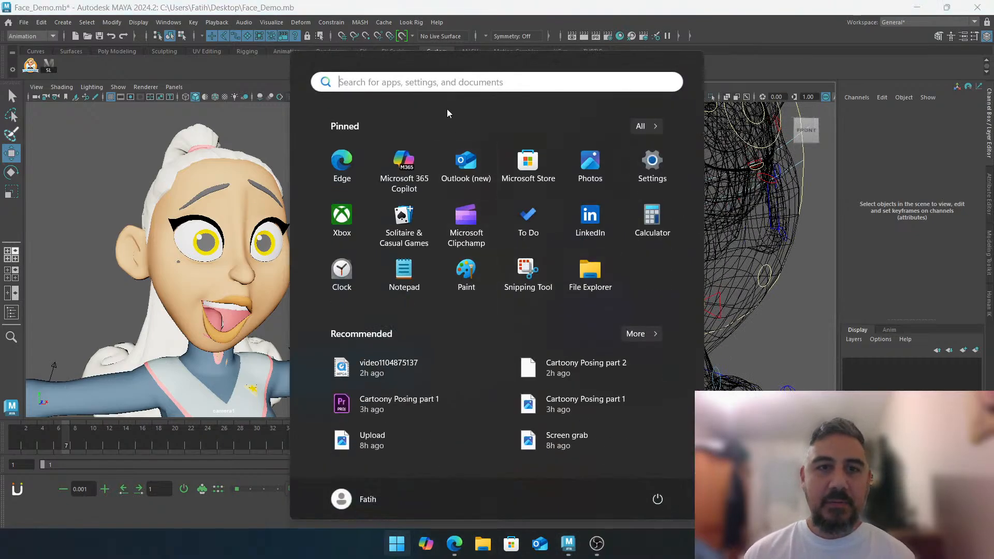
{"action": "left_click", "coordinate": [452, 83]}
{"action": "type", "text": "snippin"}
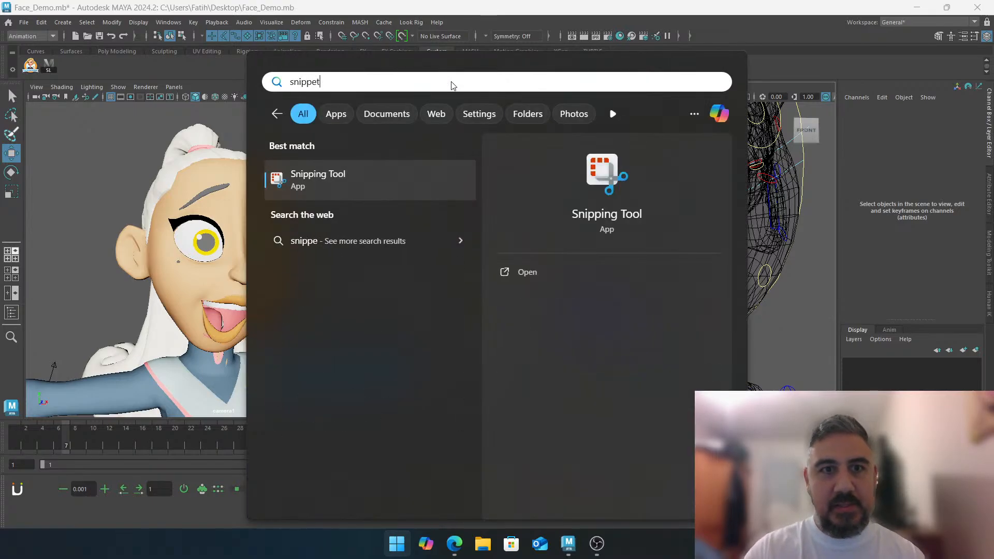
{"action": "key", "text": "Return"}
{"action": "left_click", "coordinate": [322, 36]}
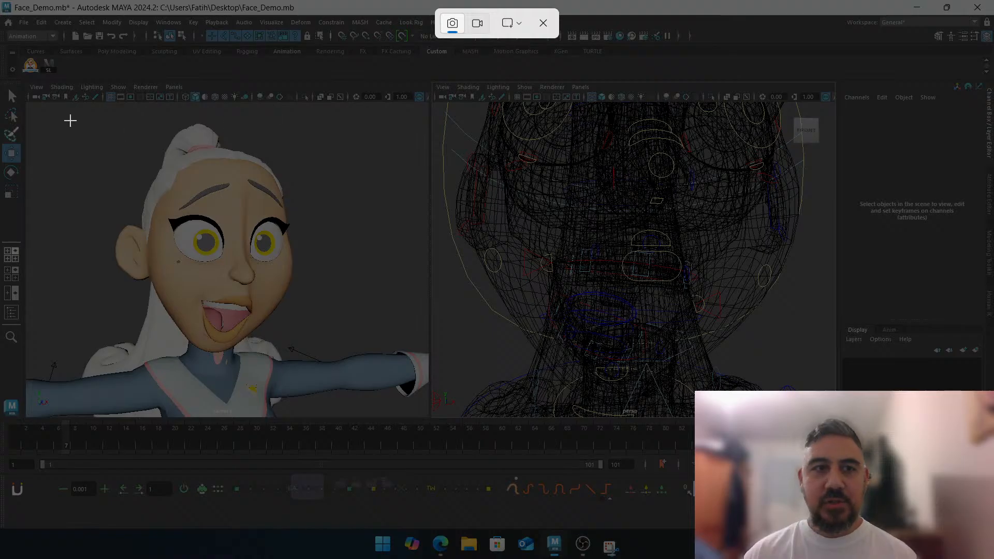
{"action": "left_click_drag", "start_coordinate": [29, 108], "coordinate": [412, 365]}
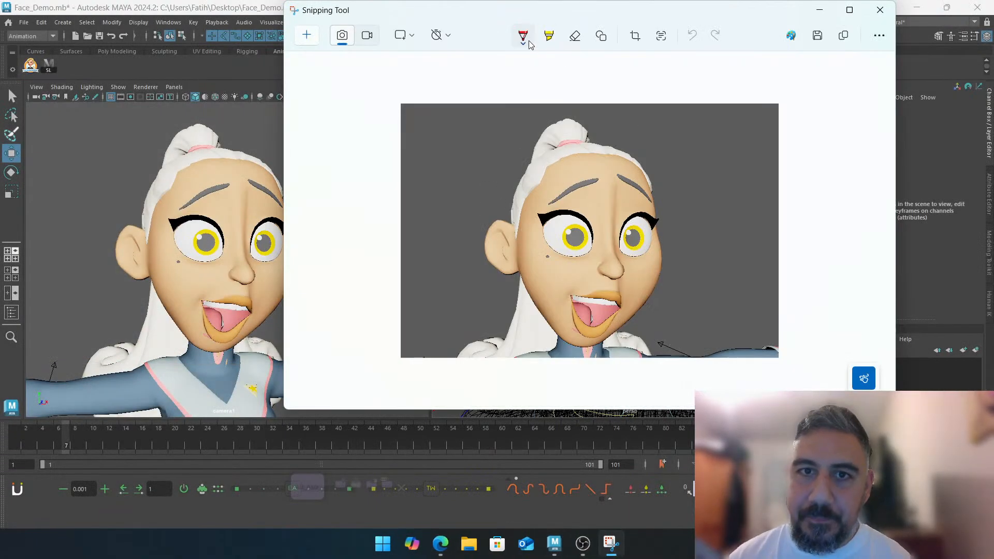
Paint a new tongue shape inside the open mouth on the snip with the red pen, undoing the first stroke
{"action": "left_click", "coordinate": [523, 43]}
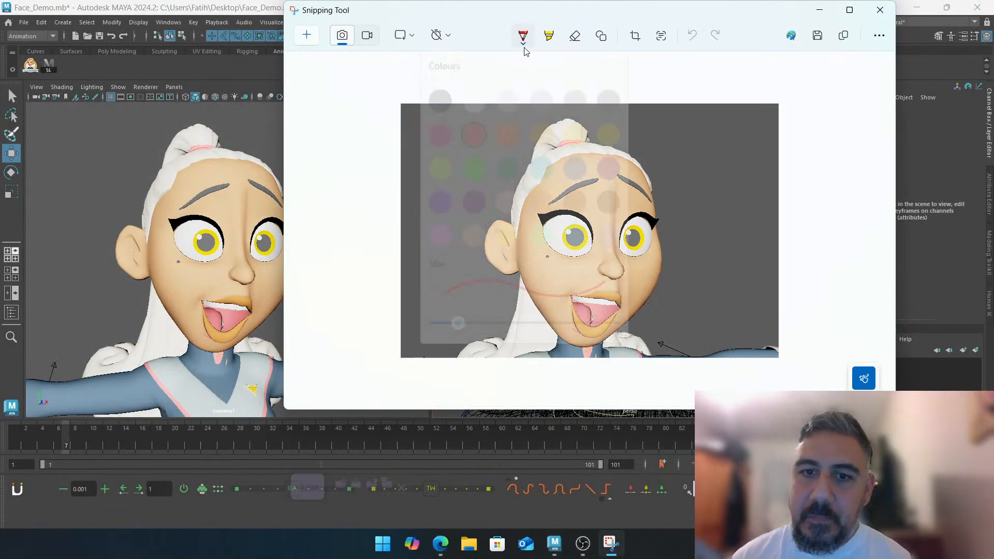
{"action": "left_click", "coordinate": [478, 129]}
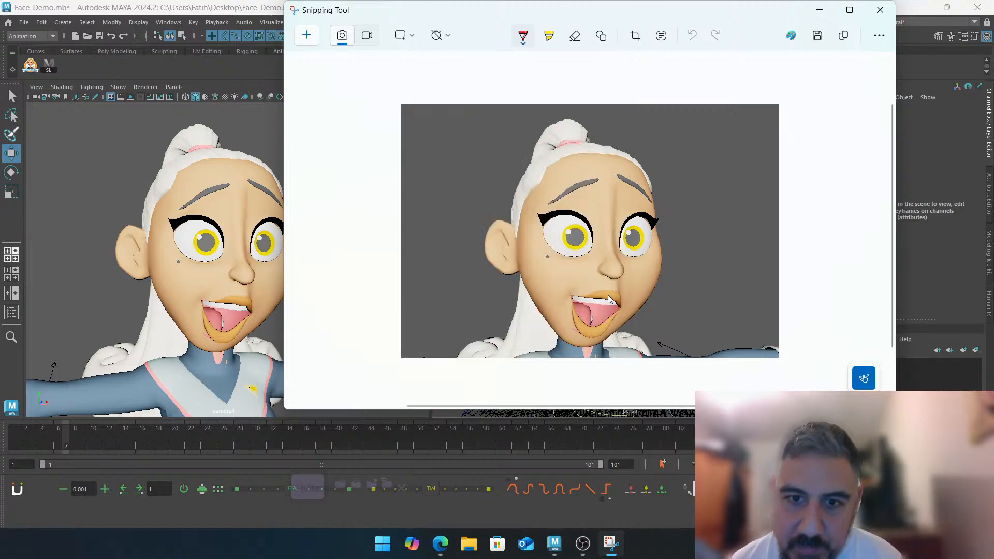
{"action": "left_click_drag", "start_coordinate": [574, 303], "coordinate": [594, 320]}
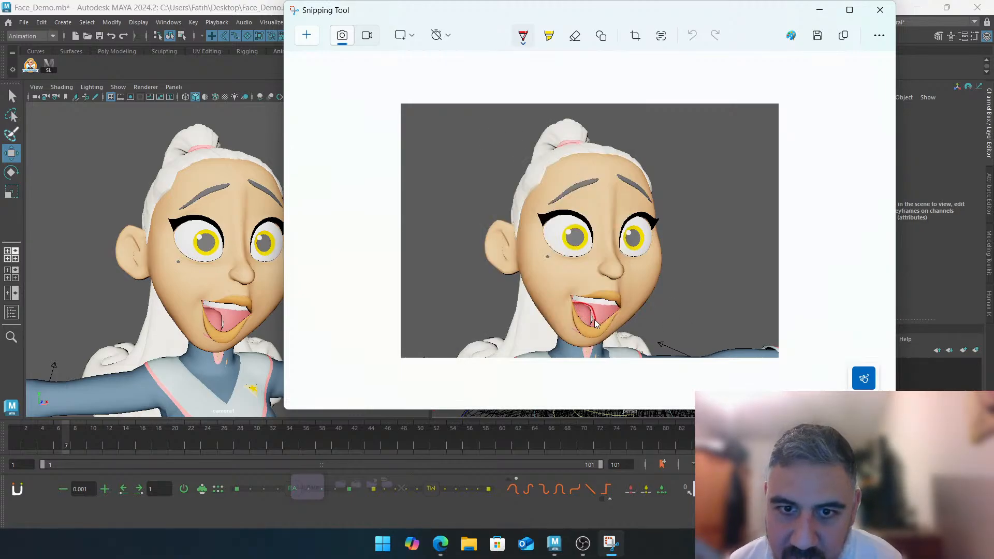
{"action": "key", "text": "ctrl+z"}
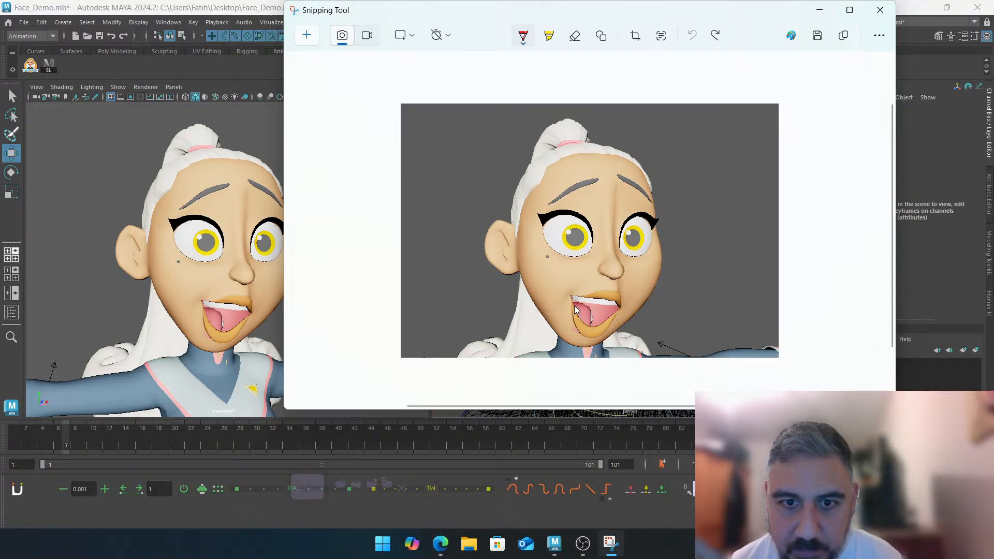
{"action": "mouse_move", "coordinate": [575, 309]}
{"action": "left_mouse_down"}
{"action": "mouse_move", "coordinate": [594, 327]}
{"action": "mouse_move", "coordinate": [601, 313]}
{"action": "left_mouse_up"}
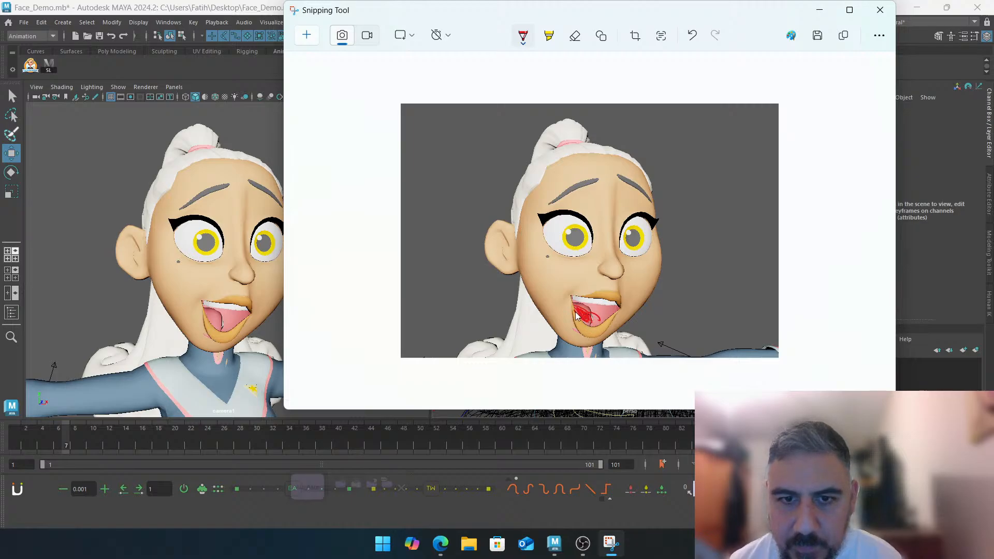
{"action": "left_click_drag", "start_coordinate": [577, 310], "coordinate": [587, 325]}
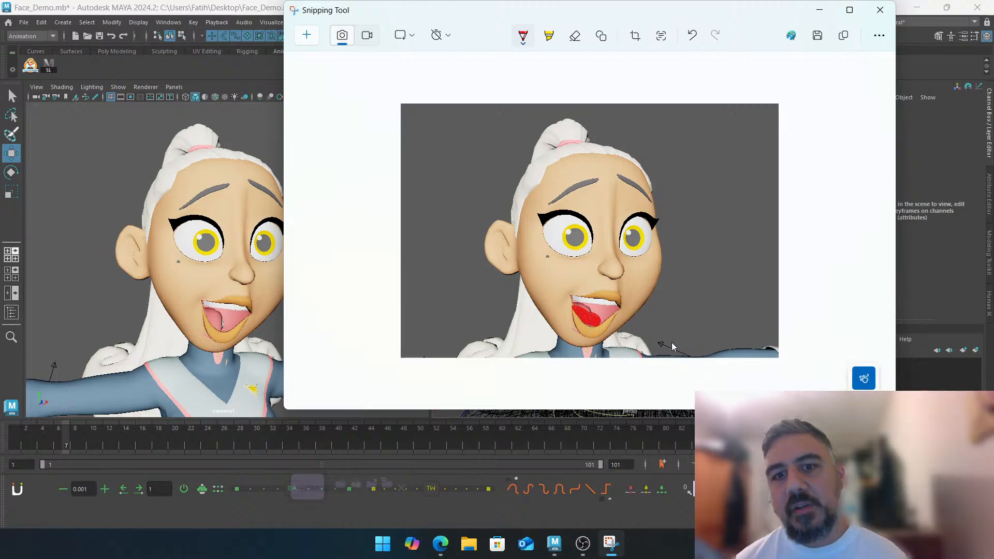
Draw over the painted tongue with the dark pink pen and move the Snipping Tool window clear of the shaded face view
{"action": "left_click", "coordinate": [524, 46]}
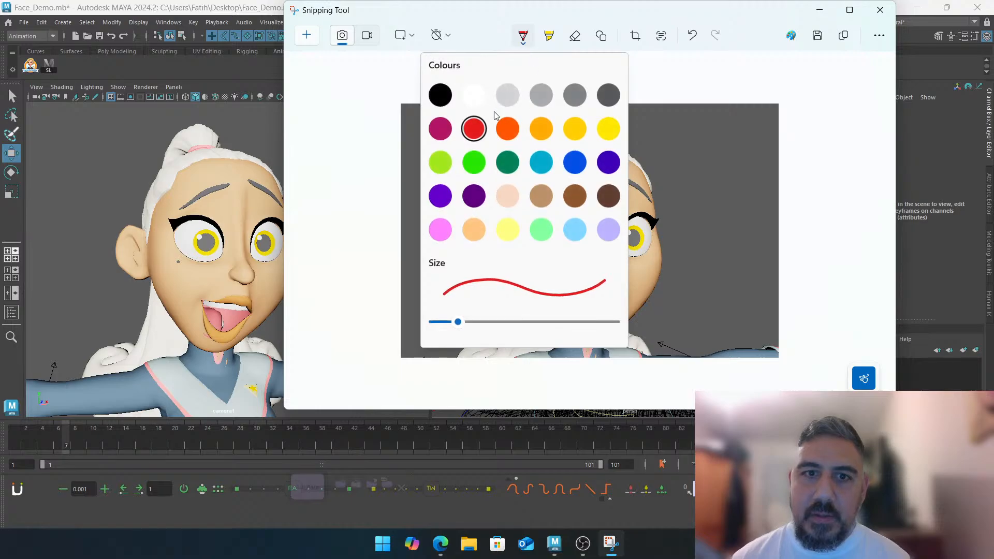
{"action": "left_click", "coordinate": [443, 130]}
{"action": "mouse_move", "coordinate": [573, 305]}
{"action": "left_mouse_down"}
{"action": "mouse_move", "coordinate": [591, 330]}
{"action": "mouse_move", "coordinate": [596, 314]}
{"action": "left_mouse_up"}
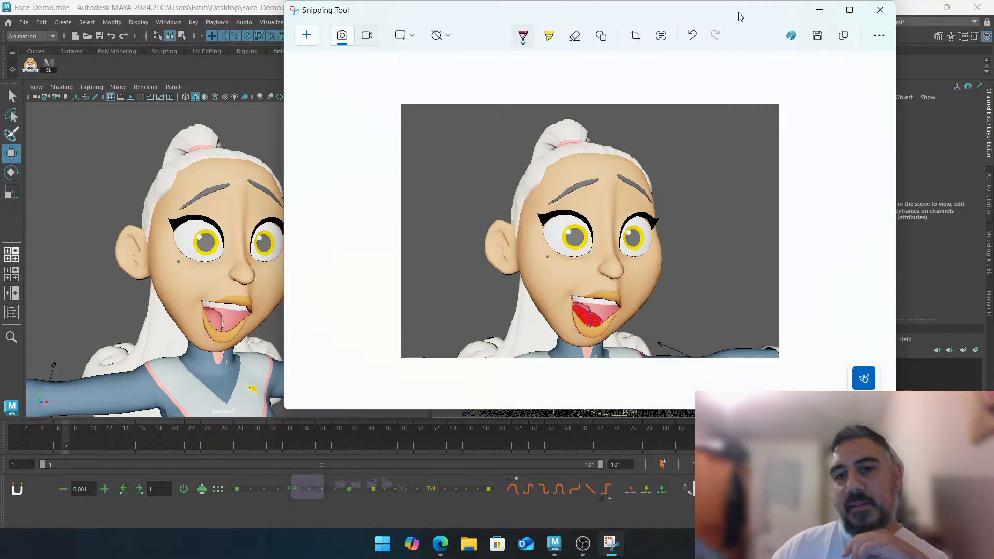
{"action": "left_click_drag", "start_coordinate": [737, 11], "coordinate": [758, 1]}
{"action": "left_click_drag", "start_coordinate": [699, 12], "coordinate": [684, 48]}
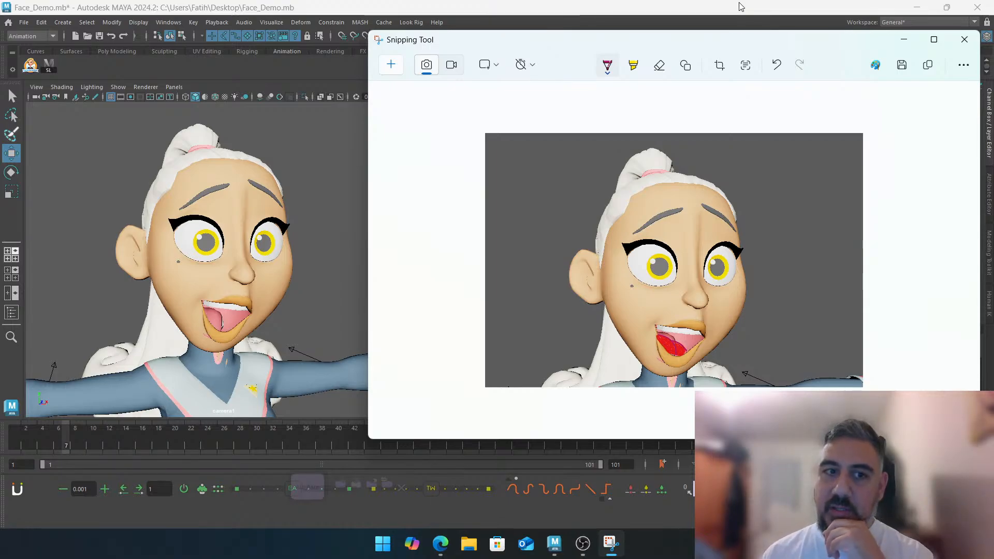
Mark the mouth on the snip with a white-pen arrow and circle, and undo the marks
{"action": "key", "text": "super+z"}
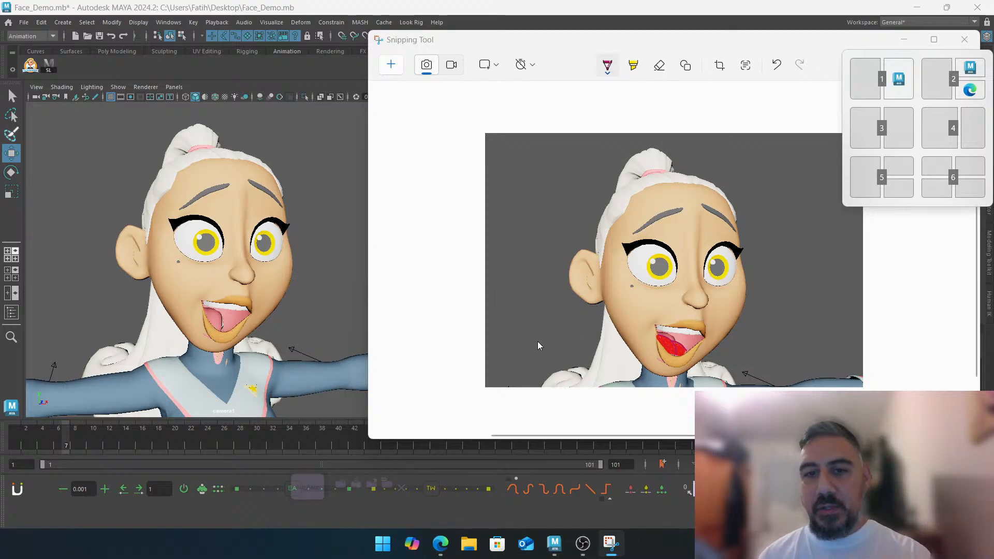
{"action": "middle_click_drag", "start_coordinate": [537, 342], "coordinate": [561, 338]}
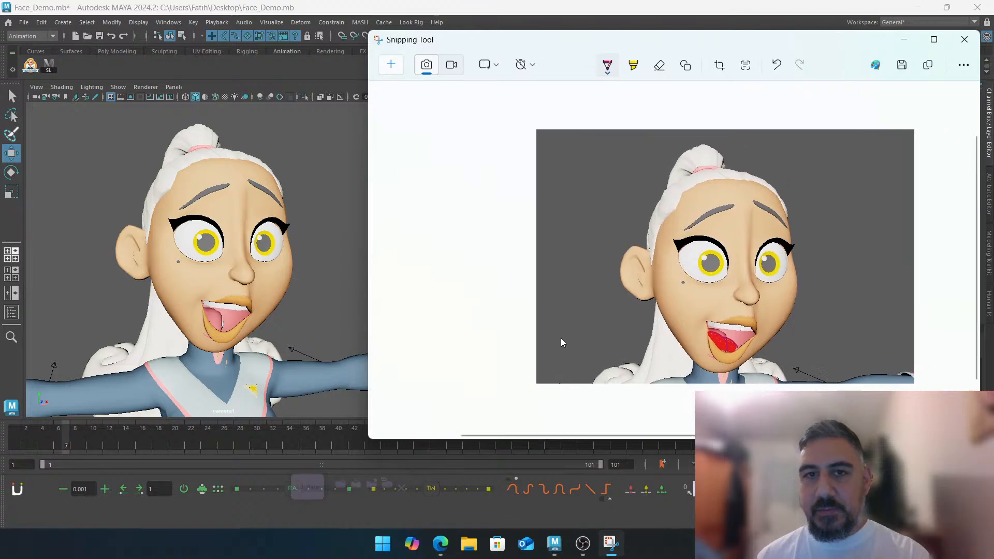
{"action": "left_click", "coordinate": [606, 71]}
{"action": "left_click", "coordinate": [579, 303]}
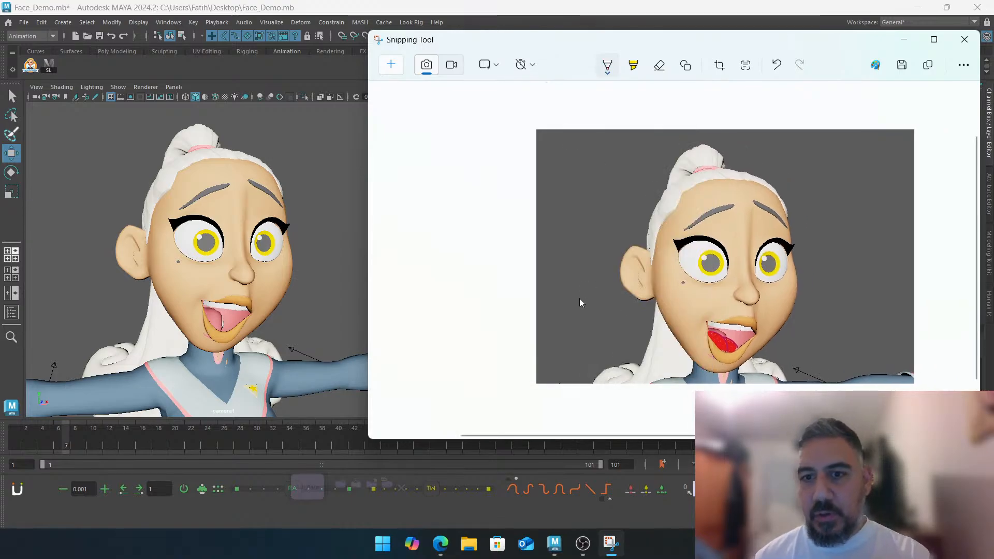
{"action": "mouse_move", "coordinate": [540, 315]}
{"action": "left_mouse_down"}
{"action": "mouse_move", "coordinate": [668, 314]}
{"action": "mouse_move", "coordinate": [715, 325]}
{"action": "left_mouse_up"}
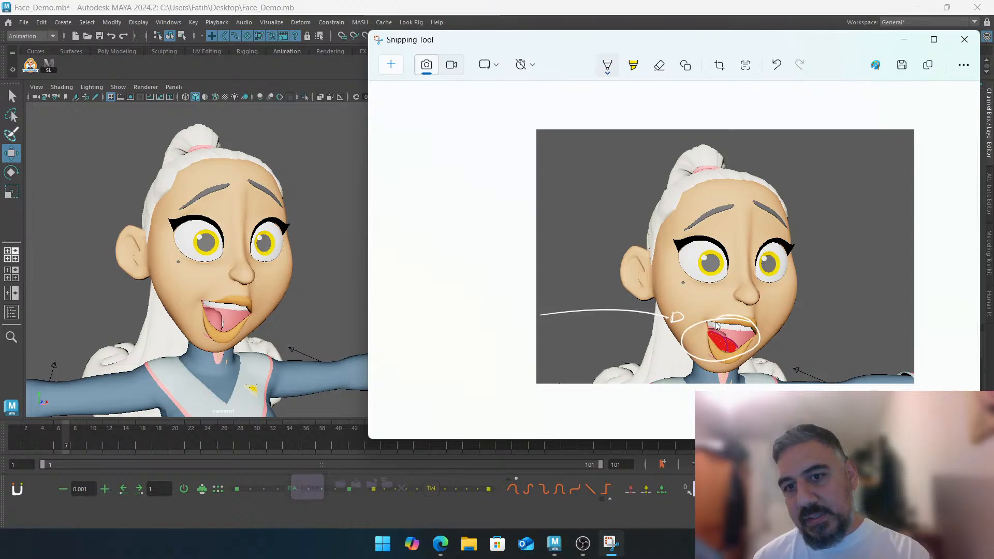
{"action": "key", "text": "ctrl+z"}
{"action": "key", "text": "ctrl+z"}
{"action": "key", "text": "ctrl+z"}
{"action": "key", "text": "ctrl+z"}
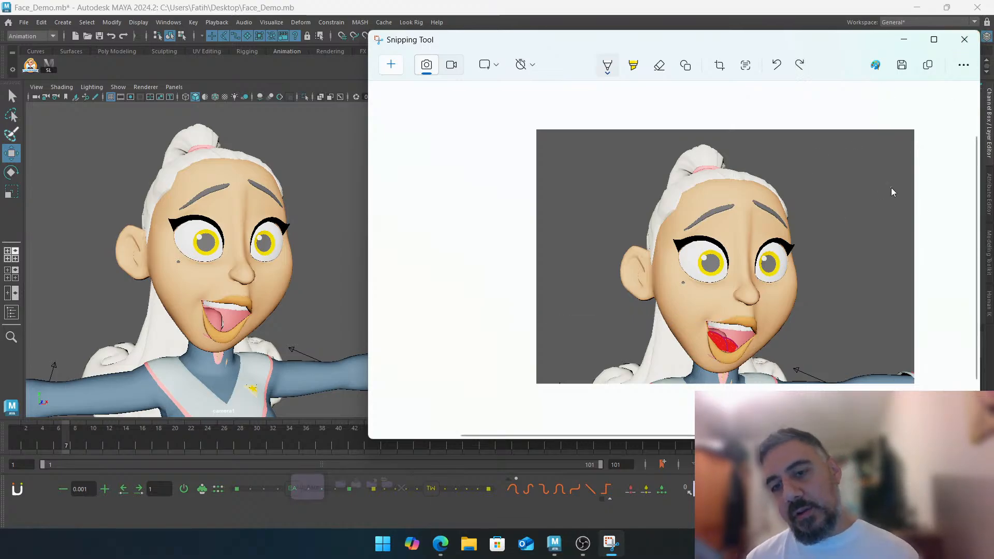
Draw a curved white arrow toward the jaw on the snip, and briefly check the wireframe mouth before returning to the snip
{"action": "left_click_drag", "start_coordinate": [891, 190], "coordinate": [811, 314]}
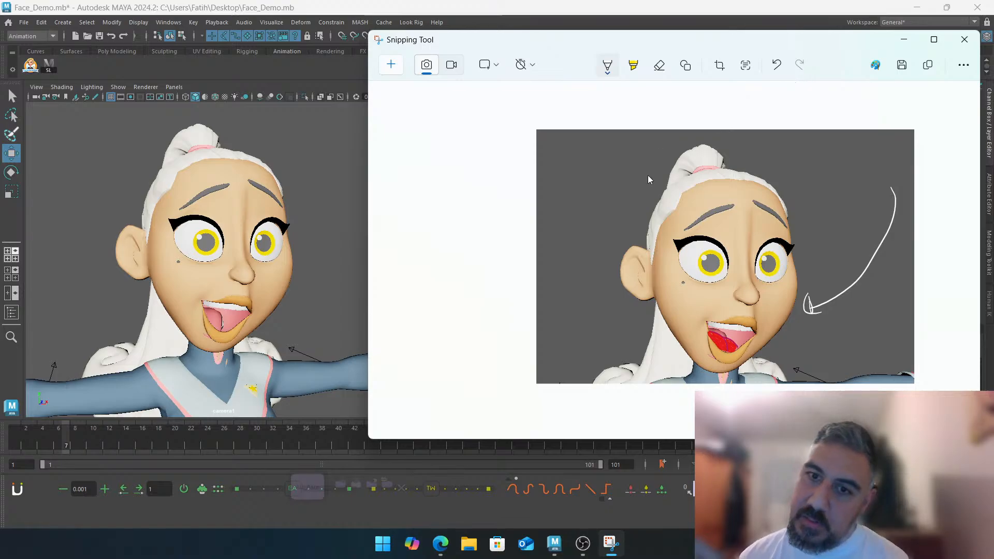
{"action": "left_click", "coordinate": [903, 40]}
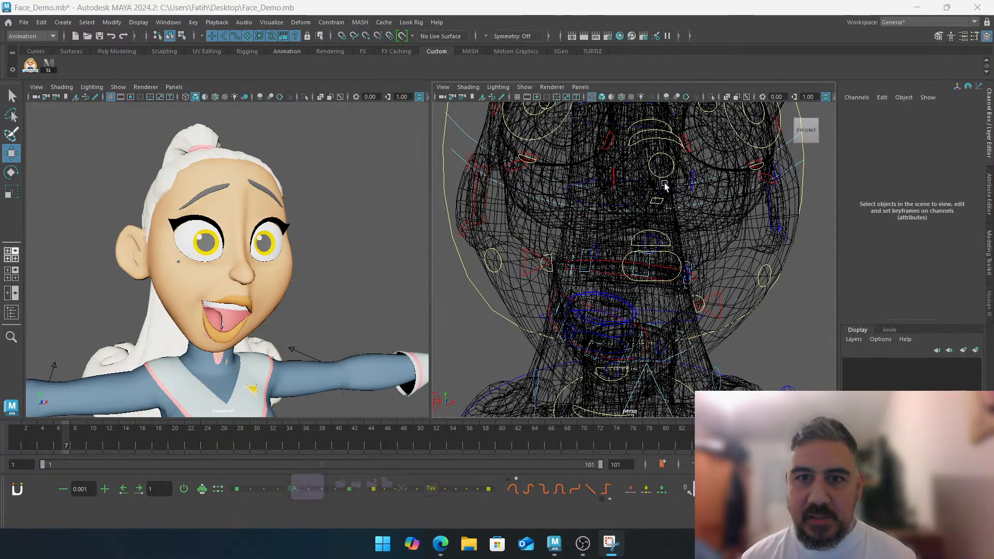
{"action": "mouse_move", "coordinate": [727, 257]}
{"action": "left_mouse_down", "text": "alt"}
{"action": "mouse_move", "coordinate": [626, 220]}
{"action": "mouse_move", "coordinate": [713, 262]}
{"action": "left_mouse_up", "text": "alt"}
{"action": "left_click", "coordinate": [611, 543]}
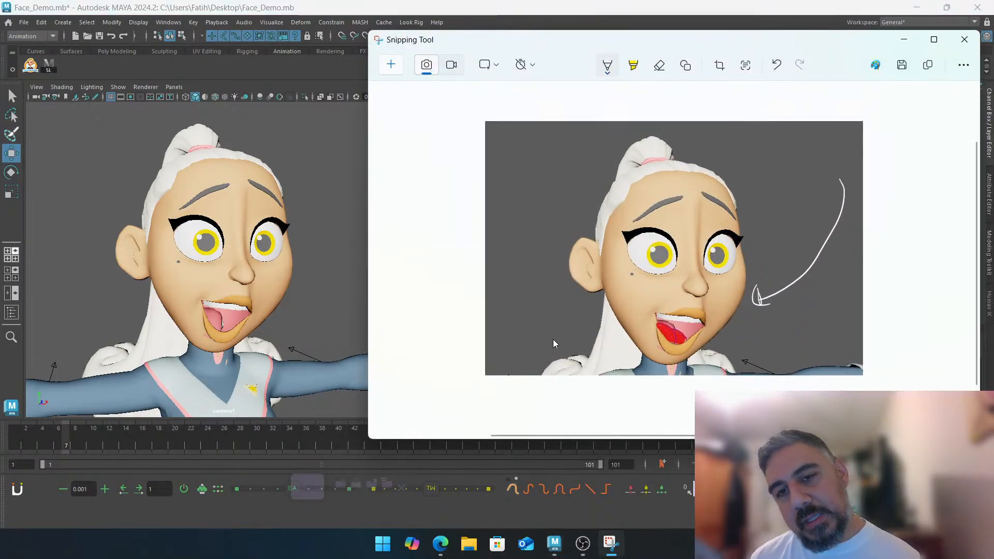
Circle the mouth on the snip in white, undo the circle and close Snipping Tool
{"action": "left_click_drag", "start_coordinate": [638, 325], "coordinate": [653, 341]}
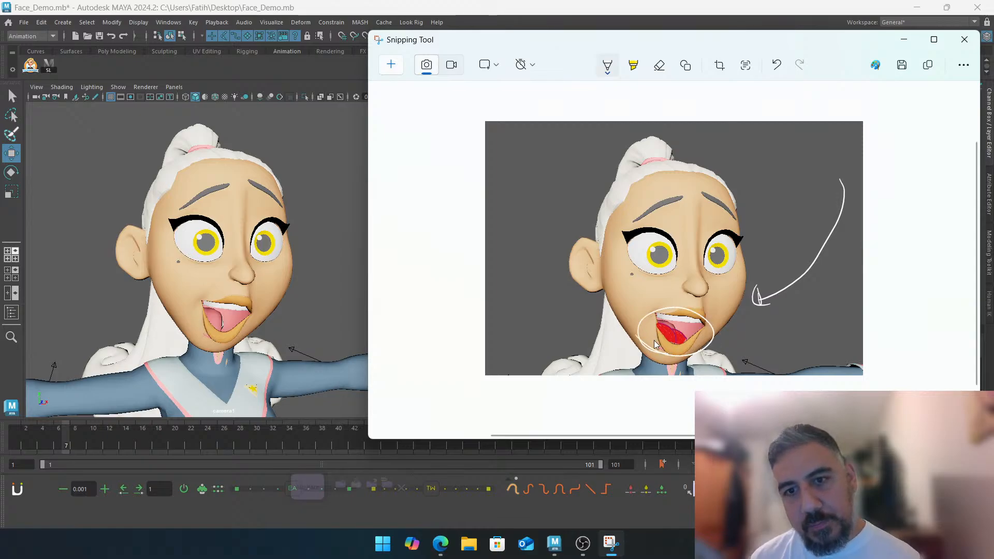
{"action": "key", "text": "ctrl+z"}
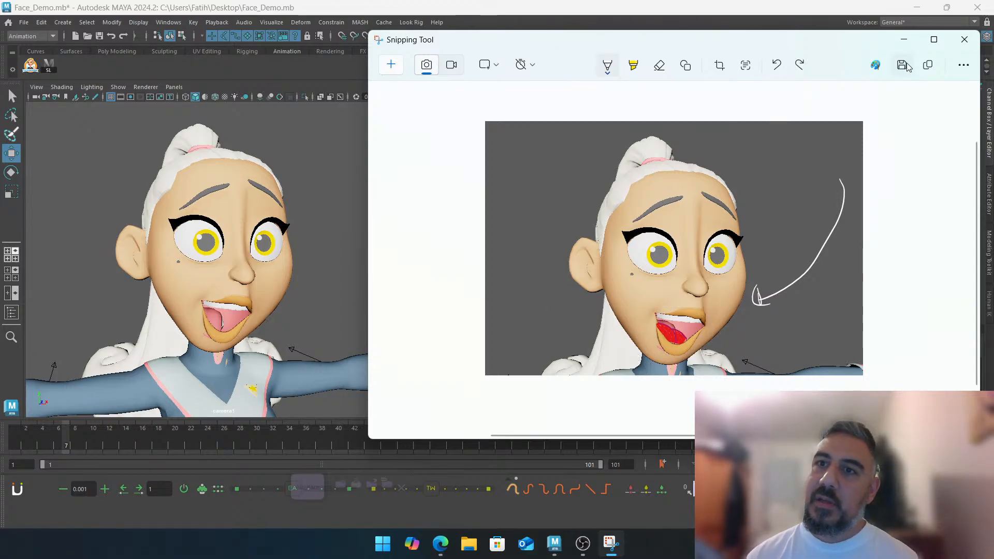
{"action": "left_click", "coordinate": [963, 40]}
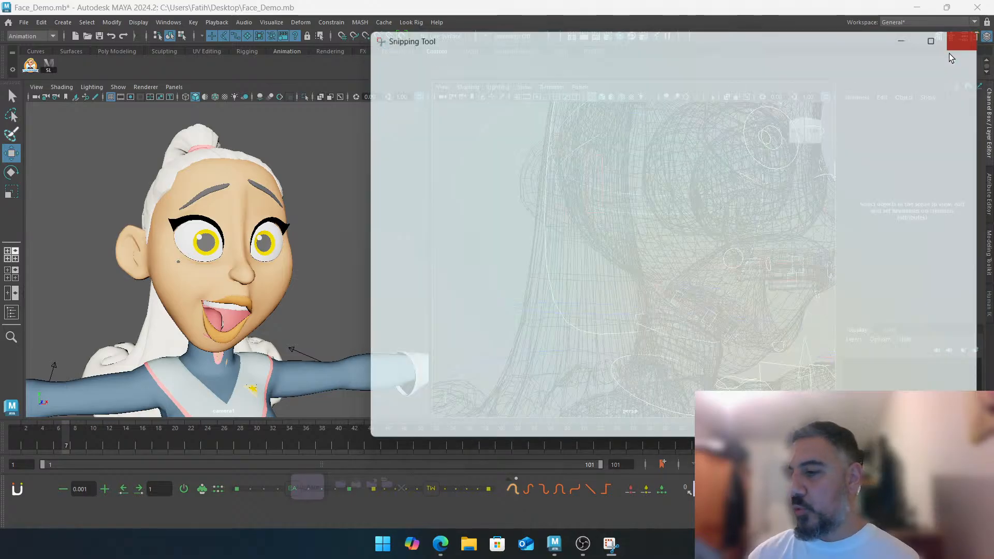
Examine the mouth interior and tongue controls from the front and side in the wireframe view
{"action": "left_click", "coordinate": [511, 210]}
{"action": "right_click_drag", "start_coordinate": [727, 232], "coordinate": [674, 233], "text": "alt"}
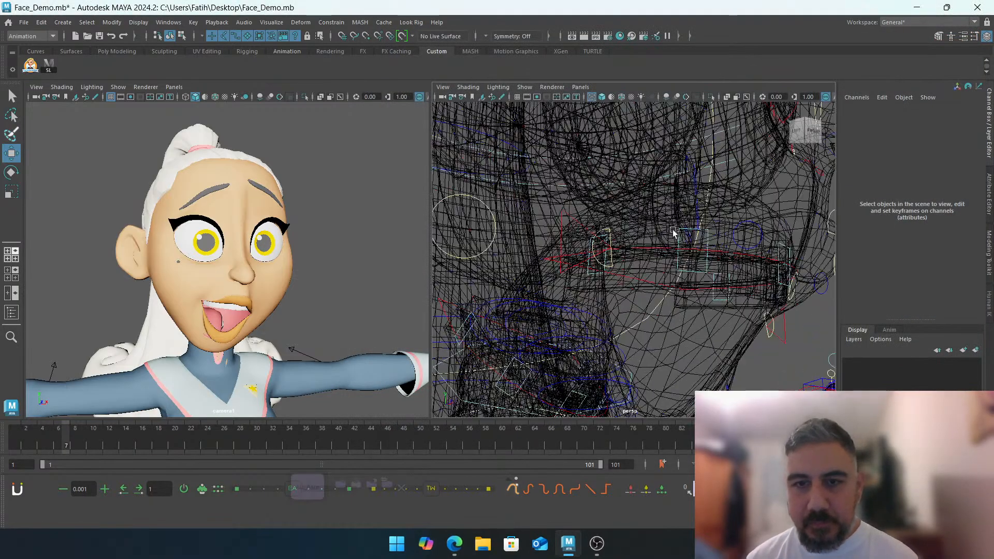
{"action": "left_click_drag", "start_coordinate": [674, 233], "coordinate": [663, 254], "text": "alt"}
{"action": "key", "text": "4"}
{"action": "right_click_drag", "start_coordinate": [663, 253], "coordinate": [573, 213], "text": "alt"}
{"action": "left_click_drag", "start_coordinate": [572, 214], "coordinate": [581, 239], "text": "alt"}
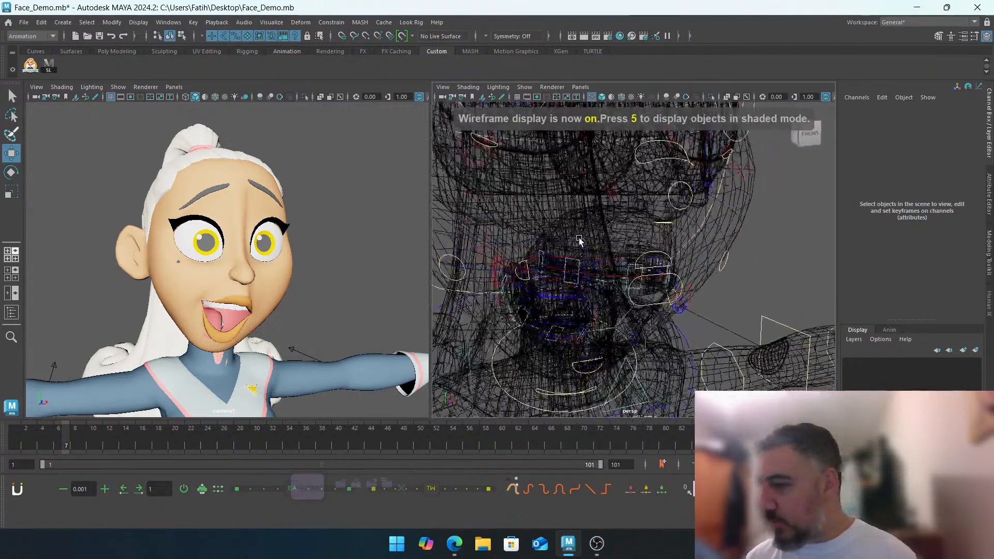
{"action": "right_click_drag", "start_coordinate": [580, 240], "coordinate": [651, 235], "text": "alt"}
{"action": "middle_click_drag", "start_coordinate": [650, 235], "coordinate": [632, 254], "text": "alt"}
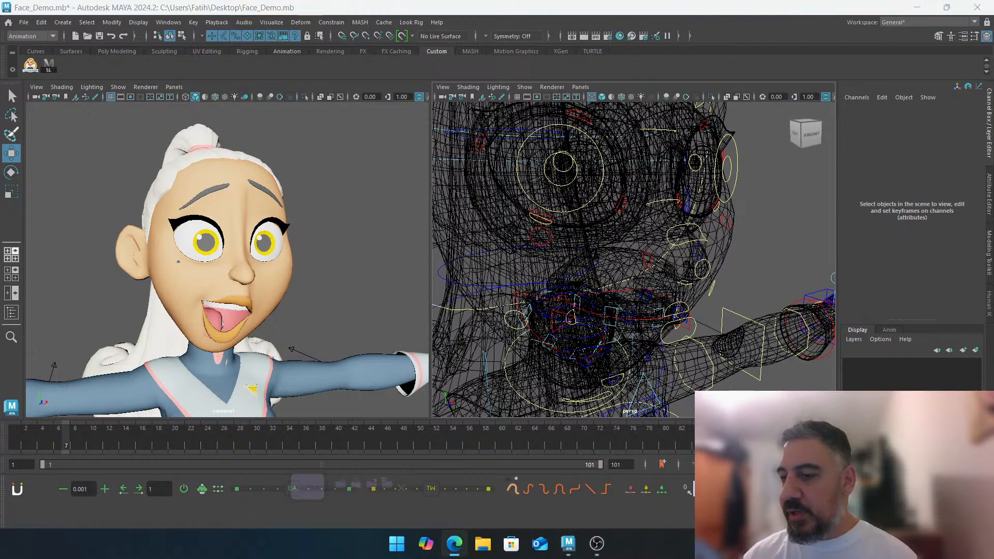
{"action": "left_click", "coordinate": [777, 216]}
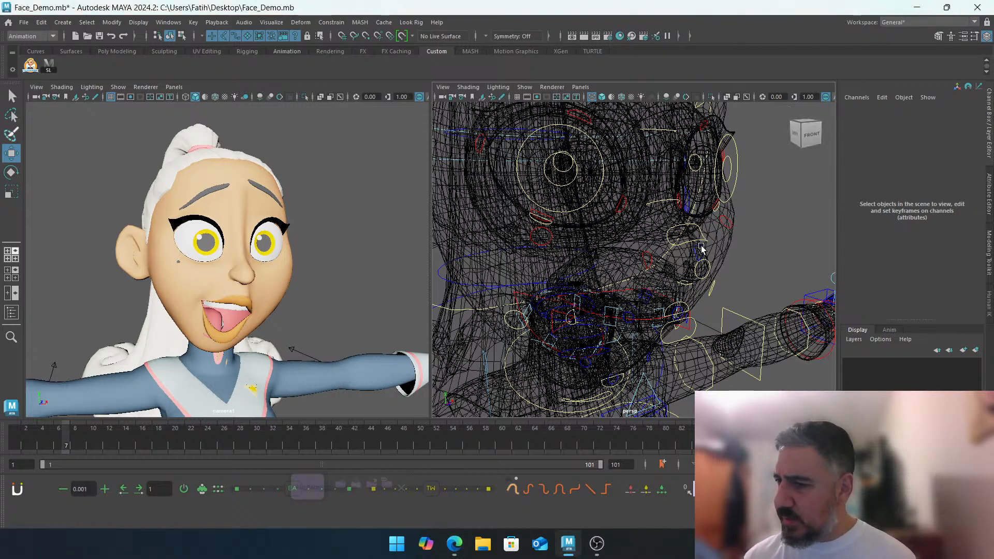
{"action": "scroll", "coordinate": [696, 251], "scroll_direction": "up", "scroll_amount": 10}
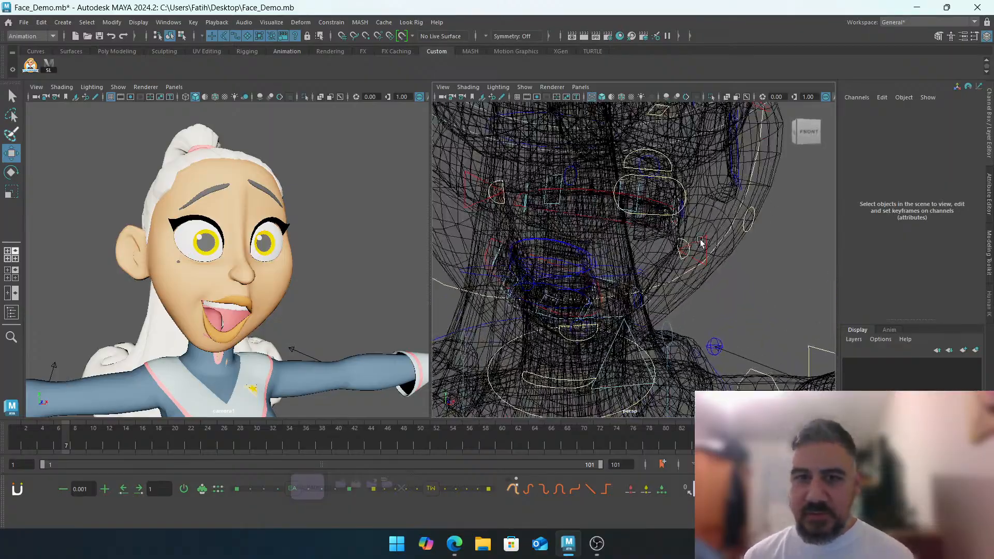
{"action": "left_click_drag", "start_coordinate": [667, 273], "coordinate": [737, 263], "text": "alt"}
{"action": "scroll", "coordinate": [686, 240], "scroll_direction": "down", "scroll_amount": 3}
{"action": "middle_click_drag", "start_coordinate": [685, 240], "coordinate": [641, 262], "text": "alt"}
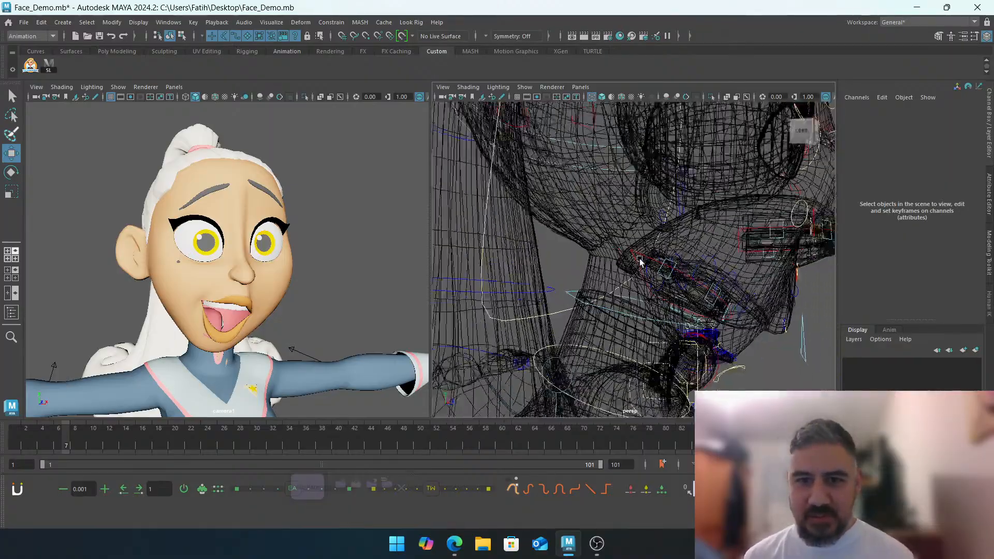
{"action": "scroll", "coordinate": [668, 267], "scroll_direction": "up", "scroll_amount": 3}
Rotate the tongue1 control to about -28.6, -4.8, -23.4 and move it to Translate Y about 0.29 and Z about 0.50
{"action": "left_click", "coordinate": [670, 268]}
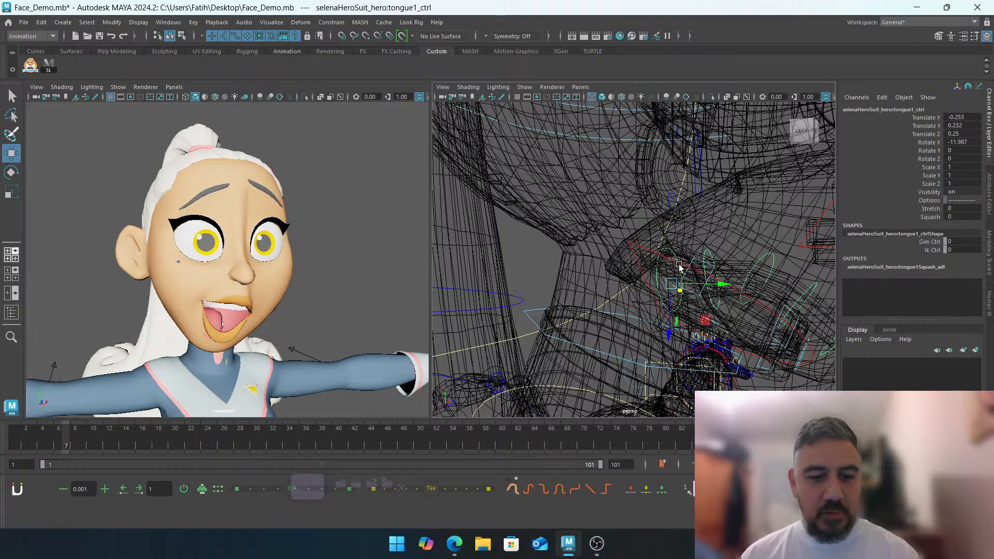
{"action": "key", "text": "e"}
{"action": "left_click_drag", "start_coordinate": [742, 258], "coordinate": [624, 224], "text": "alt"}
{"action": "key", "text": "w"}
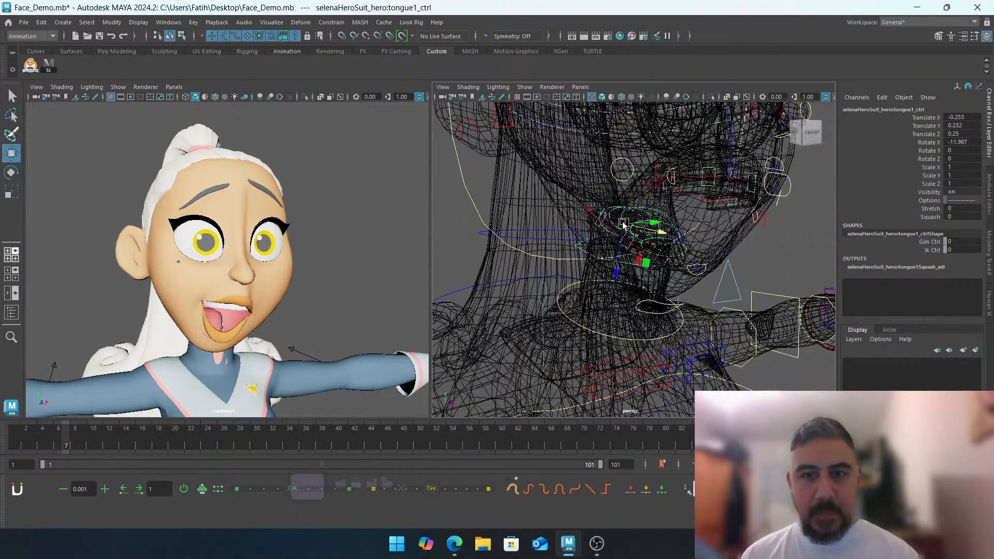
{"action": "left_click_drag", "start_coordinate": [617, 273], "coordinate": [654, 218]}
{"action": "key", "text": "e"}
{"action": "key", "text": "w"}
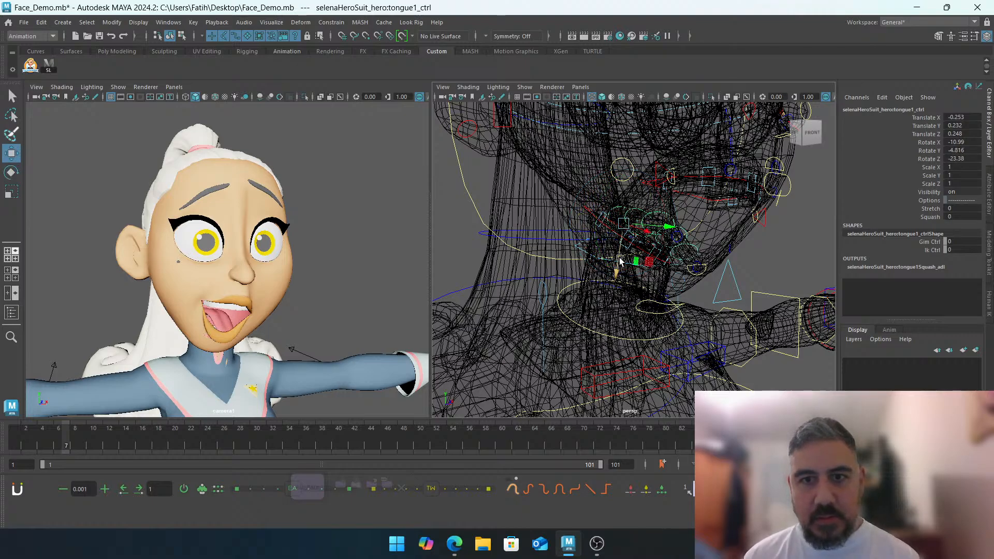
{"action": "left_click_drag", "start_coordinate": [620, 260], "coordinate": [657, 217]}
{"action": "key", "text": "e"}
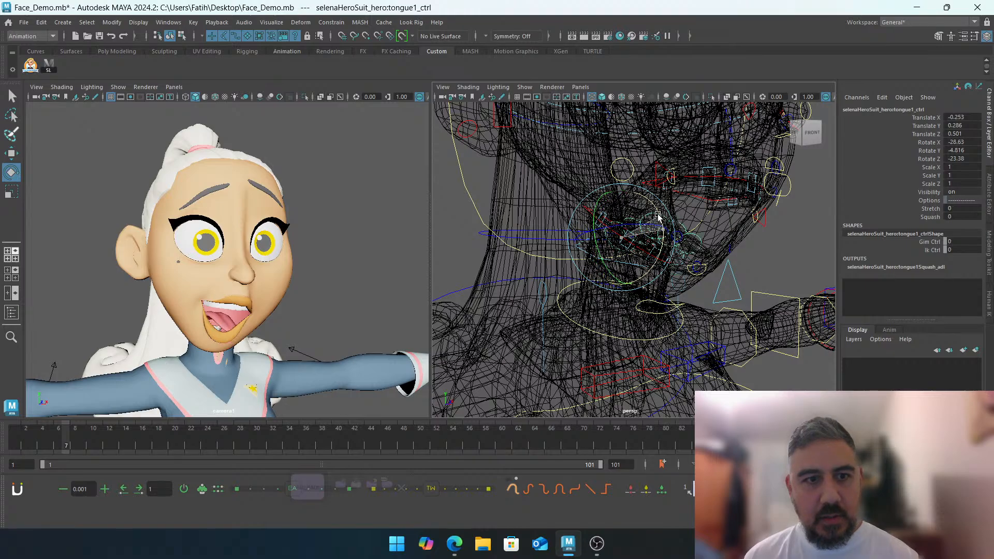
Rotate the tongue2 control to about -24.8 on X and adjust the rotation of the controls toward the tongue tip
{"action": "left_click", "coordinate": [653, 226]}
{"action": "left_click", "coordinate": [646, 219]}
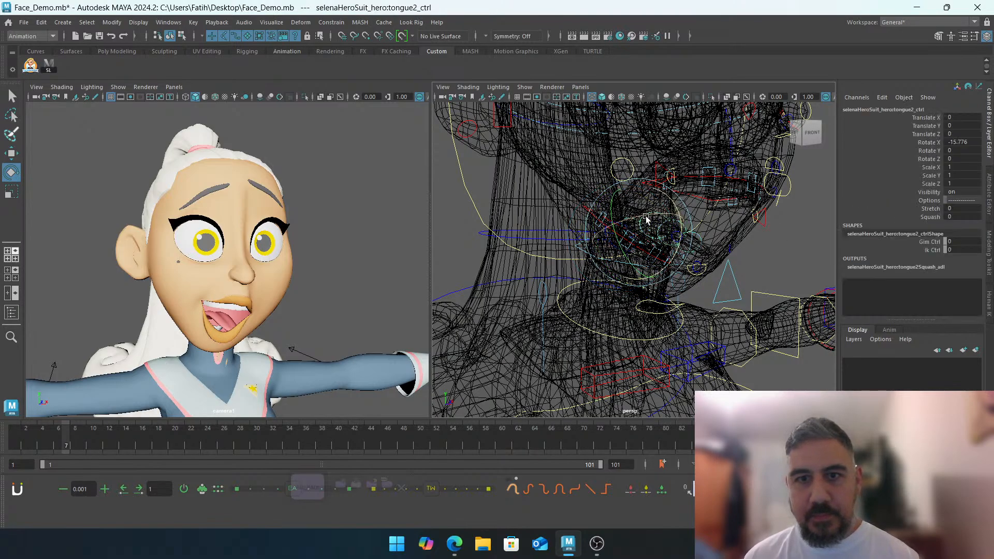
{"action": "left_click_drag", "start_coordinate": [678, 226], "coordinate": [718, 259]}
{"action": "left_click", "coordinate": [757, 225]}
{"action": "left_click", "coordinate": [654, 209]}
{"action": "left_click", "coordinate": [726, 240]}
{"action": "left_click", "coordinate": [683, 226]}
{"action": "left_click", "coordinate": [795, 242]}
{"action": "left_click", "coordinate": [693, 244]}
{"action": "left_click", "coordinate": [789, 244]}
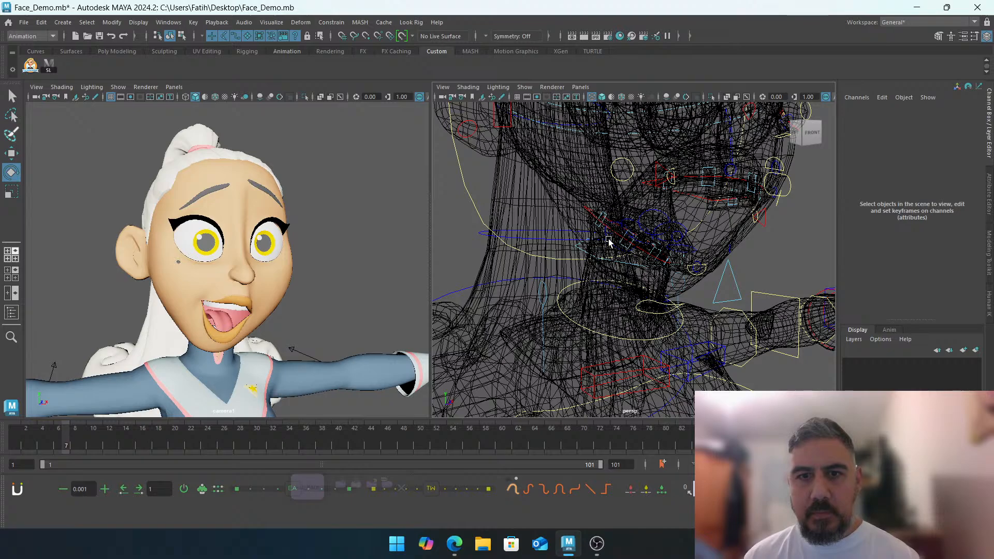
Reposition the tongue1 control to about -0.27, 0.24, 0.50 in Translate X, Y and Z
{"action": "left_click", "coordinate": [642, 227]}
{"action": "key", "text": "w"}
{"action": "left_click_drag", "start_coordinate": [655, 229], "coordinate": [666, 226]}
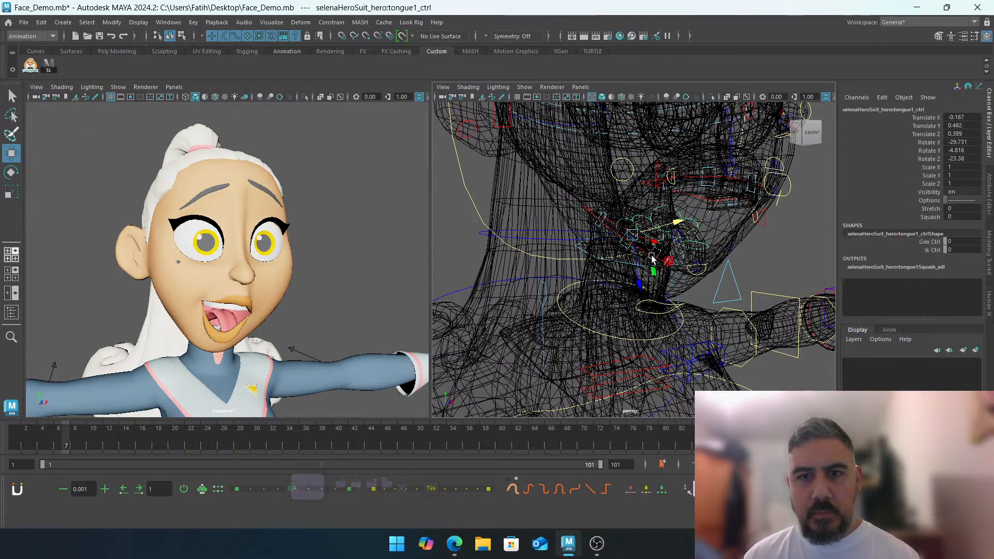
{"action": "left_click_drag", "start_coordinate": [636, 269], "coordinate": [662, 260]}
{"action": "left_click_drag", "start_coordinate": [631, 292], "coordinate": [617, 282]}
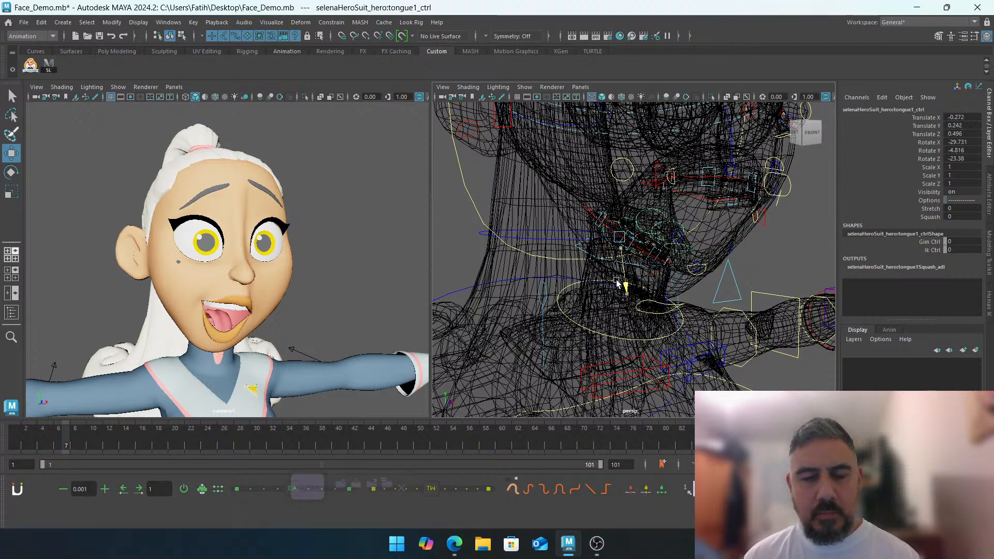
Rotate the tongue2 control to about -4.6 on X and the tongue3 control to about 37.6 on X
{"action": "left_click", "coordinate": [782, 241]}
{"action": "left_click", "coordinate": [656, 223]}
{"action": "key", "text": "e"}
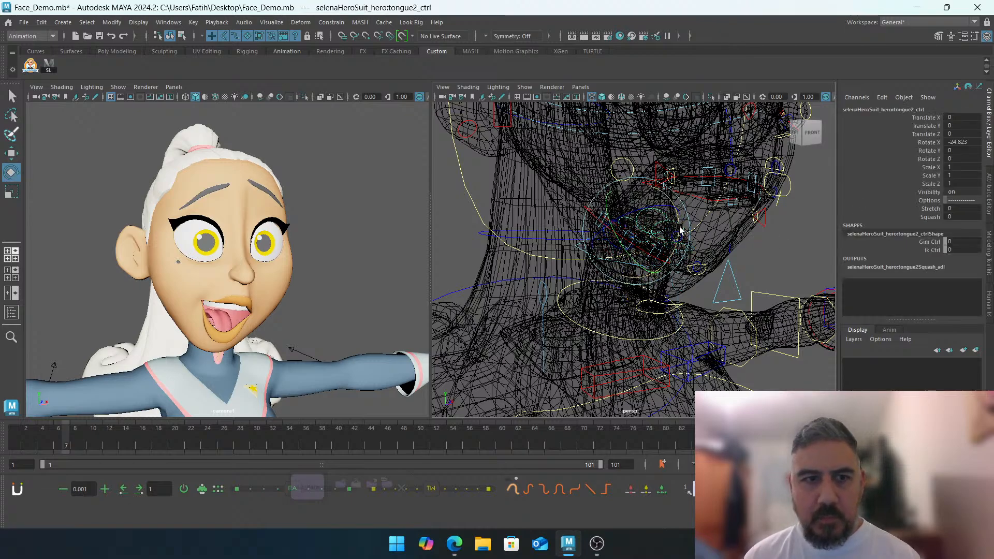
{"action": "mouse_move", "coordinate": [680, 229]}
{"action": "left_mouse_down"}
{"action": "mouse_move", "coordinate": [680, 247]}
{"action": "mouse_move", "coordinate": [692, 232]}
{"action": "left_mouse_up"}
{"action": "left_click", "coordinate": [759, 236]}
{"action": "left_click", "coordinate": [667, 223]}
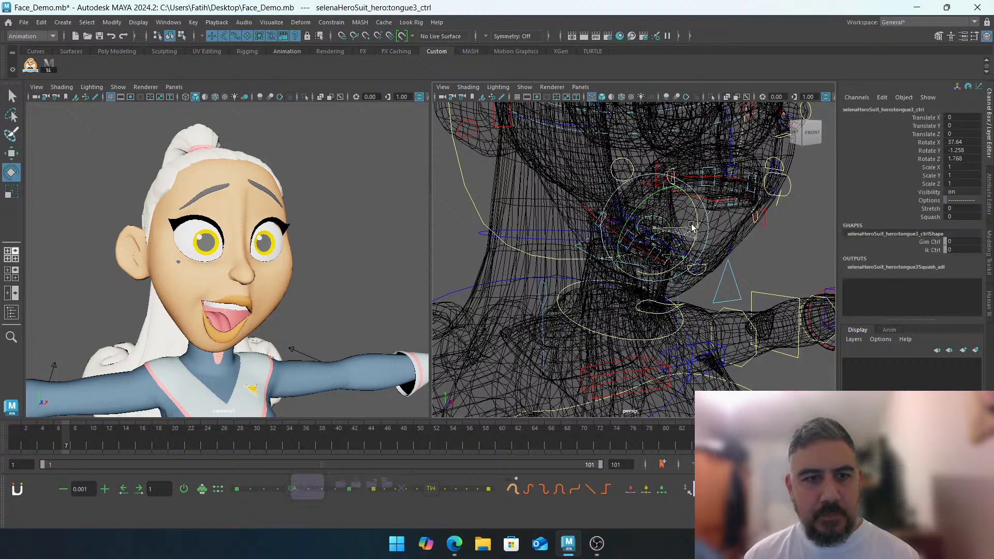
{"action": "left_click", "coordinate": [765, 224]}
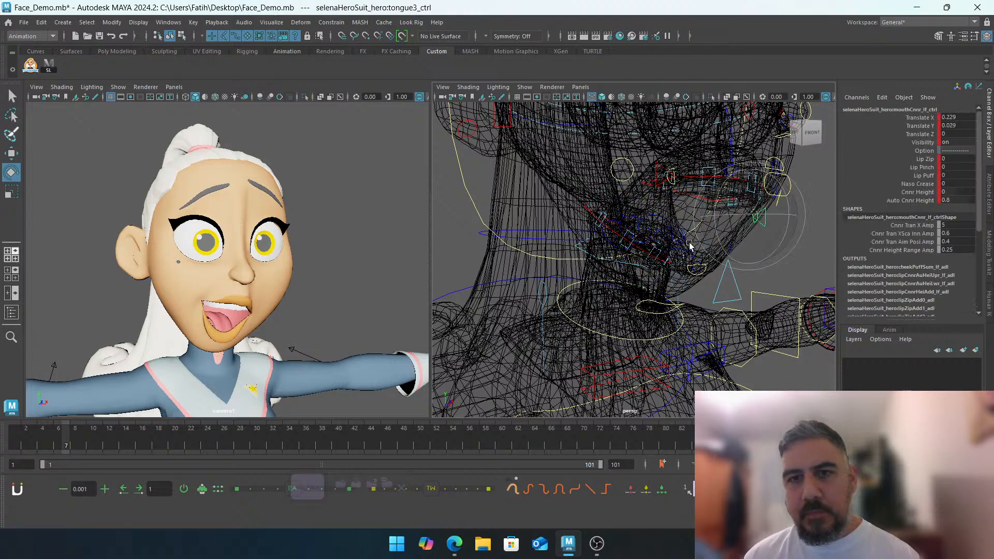
Rotate the tongue4 control at the tongue tip to about 24.9 on X and deselect it
{"action": "left_click", "coordinate": [678, 235]}
{"action": "left_click", "coordinate": [734, 238]}
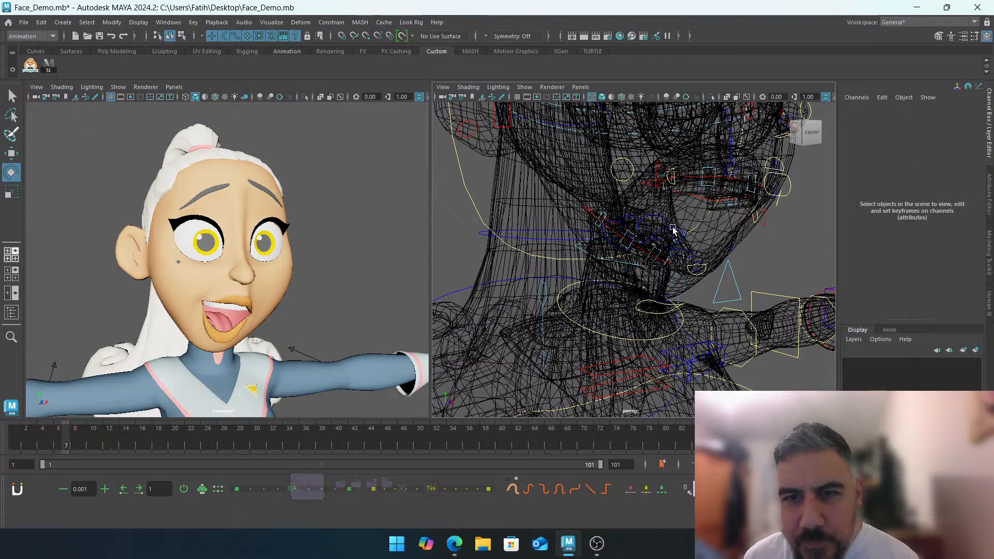
{"action": "left_click", "coordinate": [723, 242]}
{"action": "left_click_drag", "start_coordinate": [728, 240], "coordinate": [727, 241]}
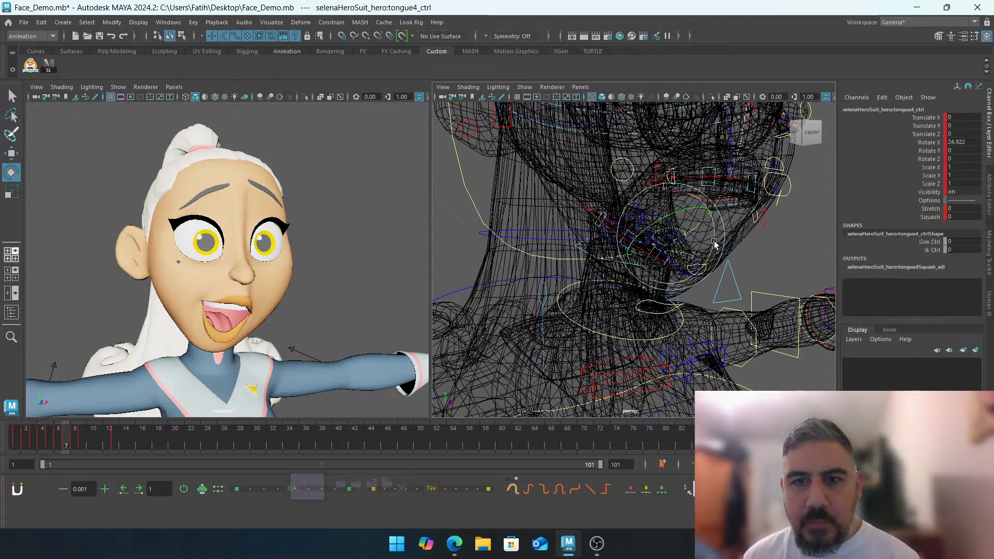
{"action": "left_click", "coordinate": [726, 241]}
Move the tongue2 control down to Translate Y about 0.01 and Translate Z about 0.15
{"action": "left_click", "coordinate": [639, 209]}
{"action": "key", "text": "w"}
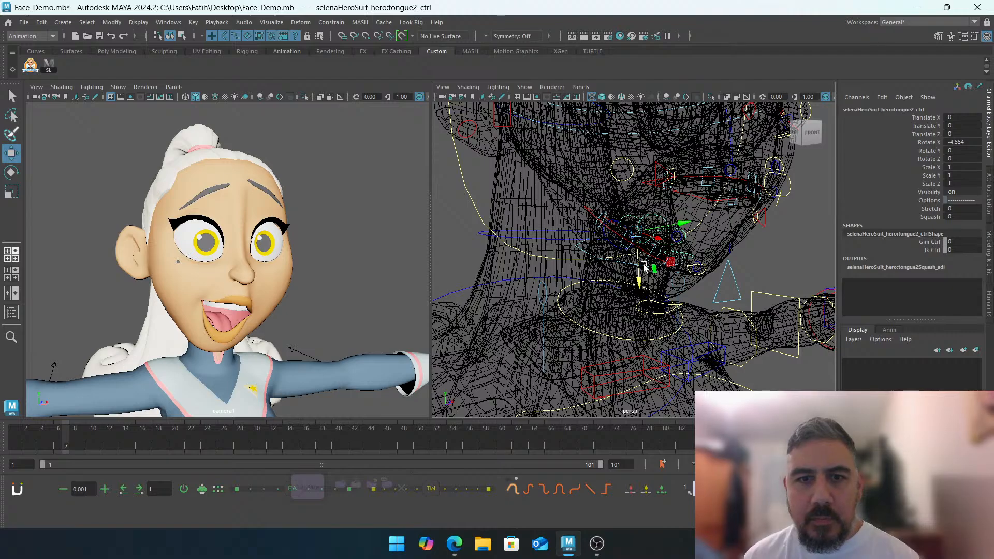
{"action": "left_click_drag", "start_coordinate": [640, 274], "coordinate": [638, 279]}
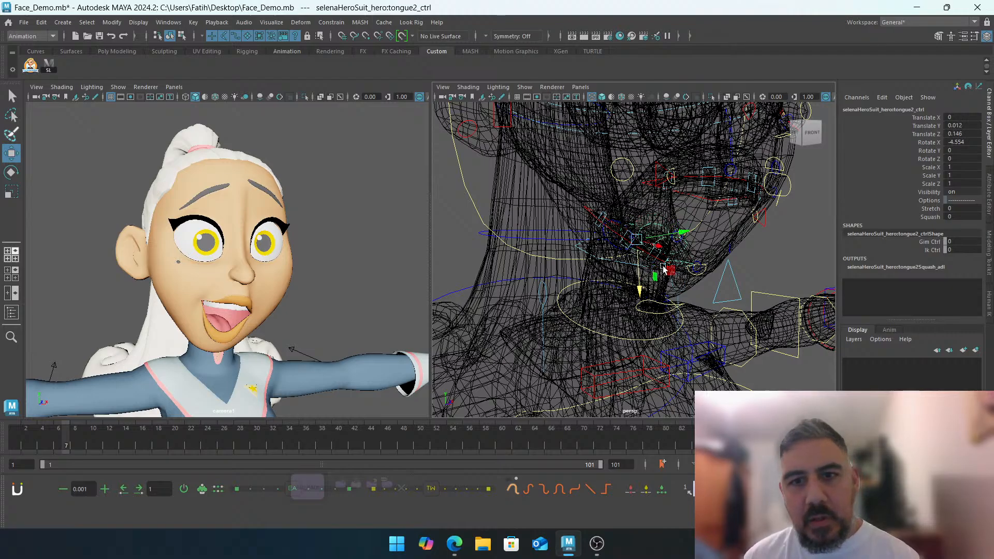
Raise the tongue1 control to Translate Y about 0.19 and Z about 0.41, and deselect it
{"action": "left_click", "coordinate": [628, 232]}
{"action": "left_click", "coordinate": [613, 244]}
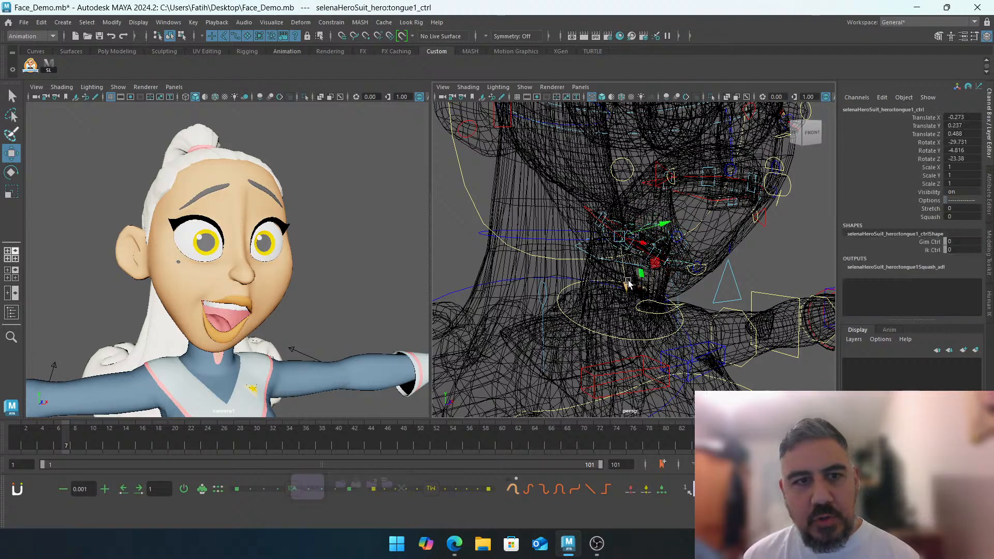
{"action": "left_click_drag", "start_coordinate": [628, 282], "coordinate": [630, 277]}
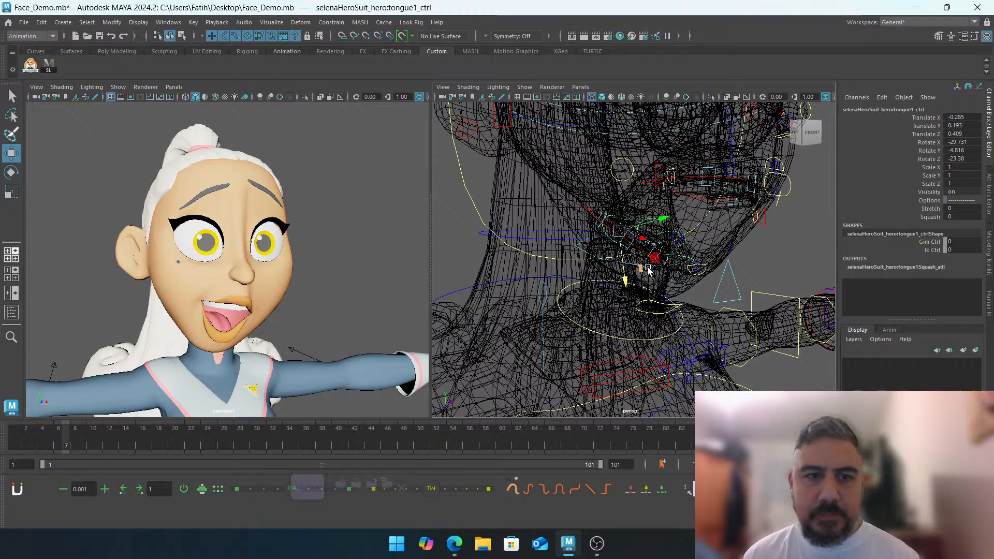
{"action": "left_click", "coordinate": [362, 251]}
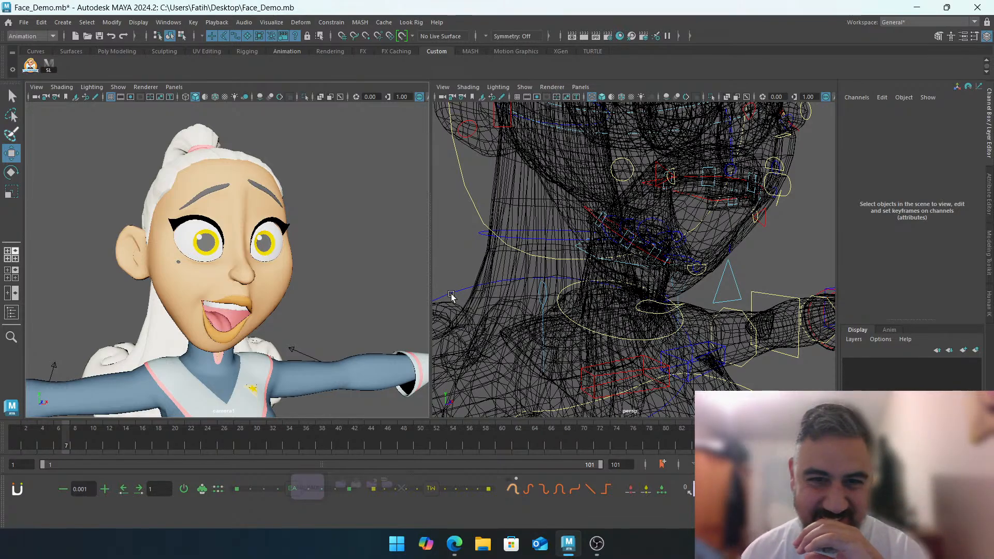
Select the facial controls and review the keyed expressions backward from frame 7 to frame 1
{"action": "left_click_drag", "start_coordinate": [555, 194], "coordinate": [790, 152]}
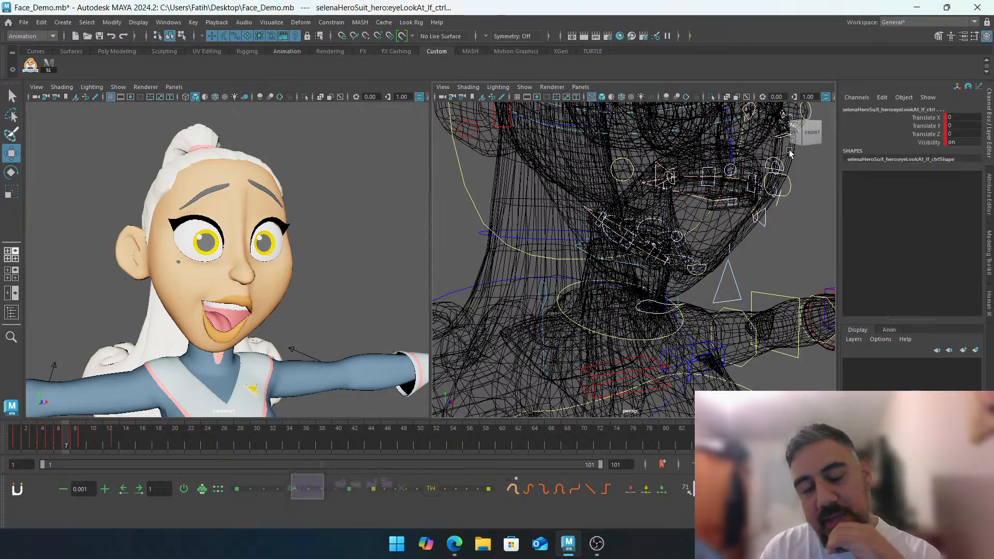
{"action": "key", "text": "comma"}
{"action": "key", "text": "comma"}
{"action": "key", "text": "comma"}
{"action": "key", "text": "comma"}
{"action": "key", "text": "comma"}
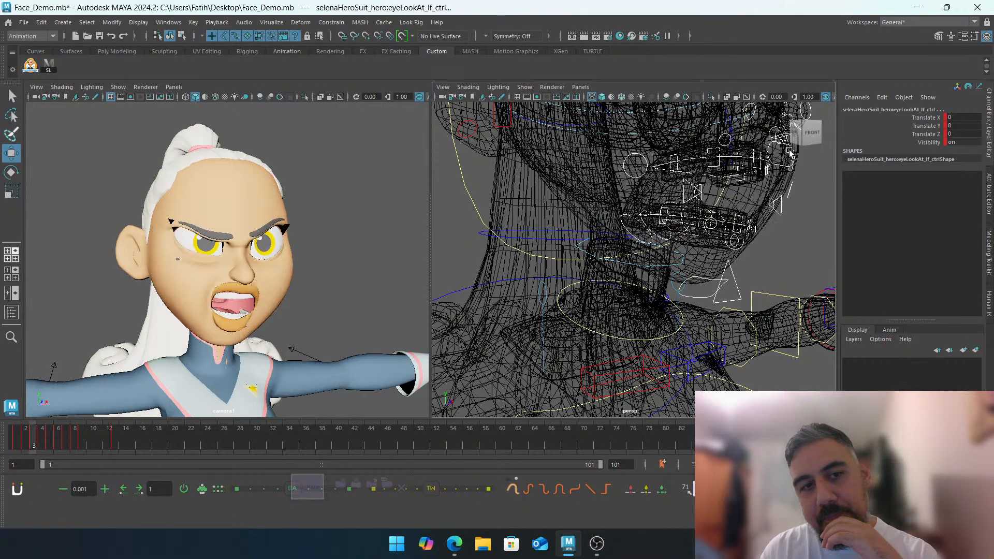
{"action": "key", "text": "comma"}
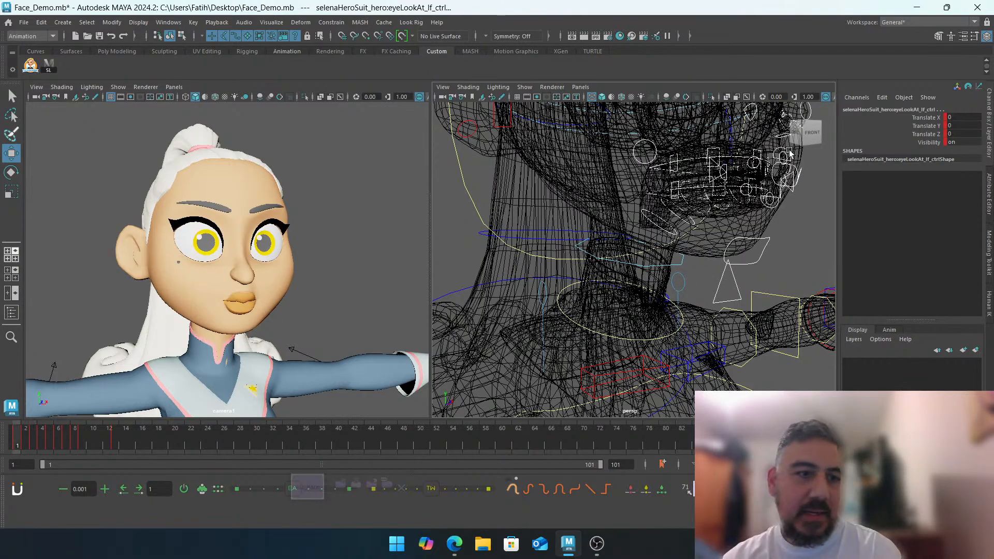
Review each keyed expression forward from frame 1 to the open-mouth pose at frame 7
{"action": "key", "text": "period"}
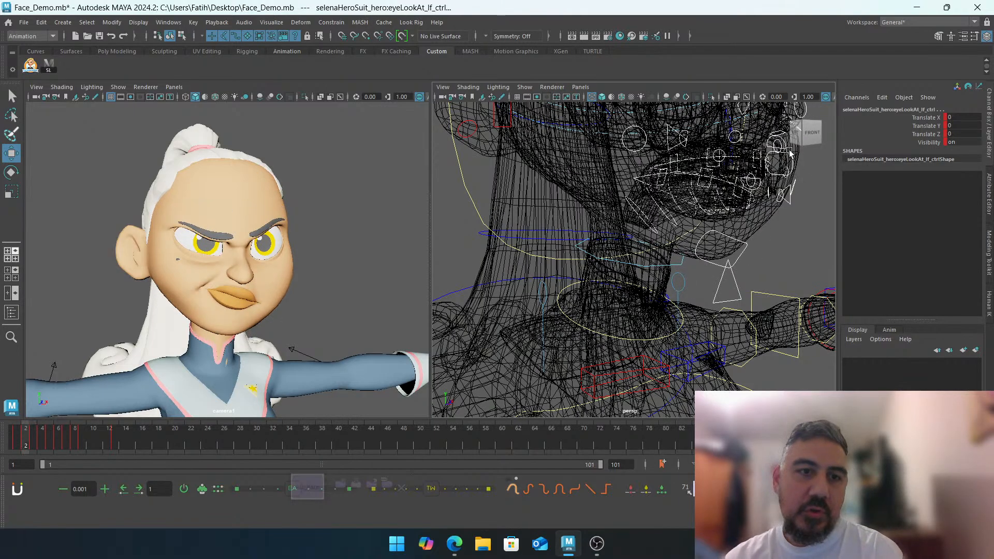
{"action": "key", "text": "period"}
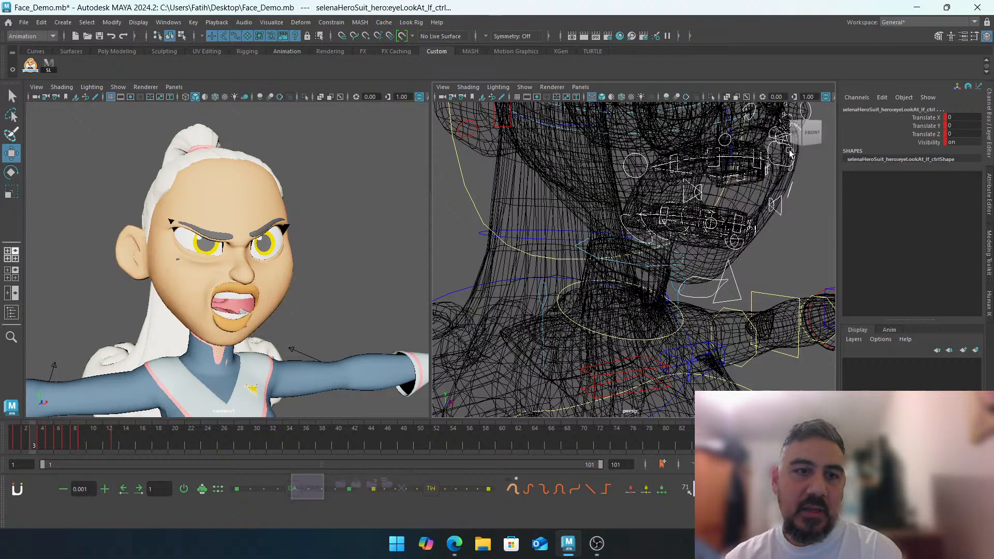
{"action": "key", "text": "period"}
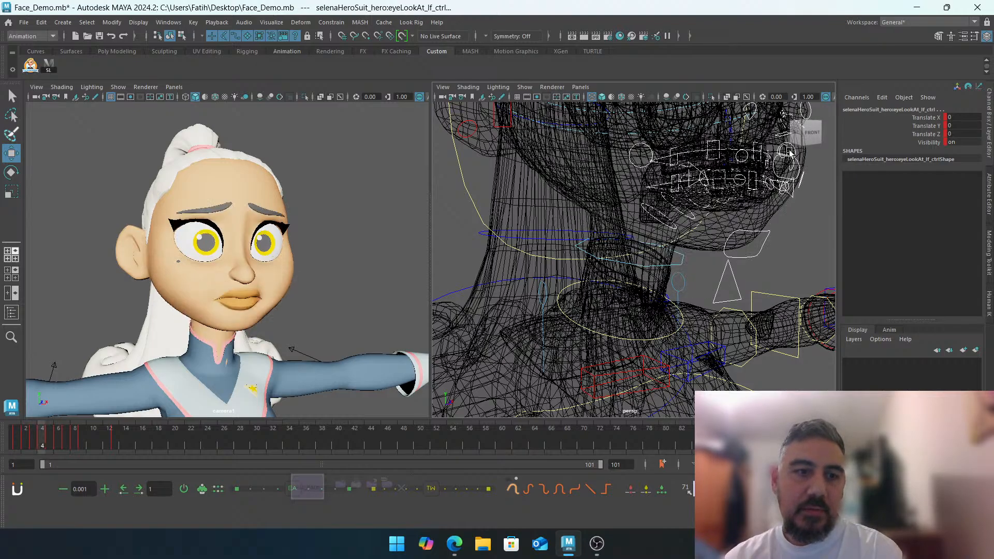
{"action": "key", "text": "period"}
{"action": "key", "text": "period"}
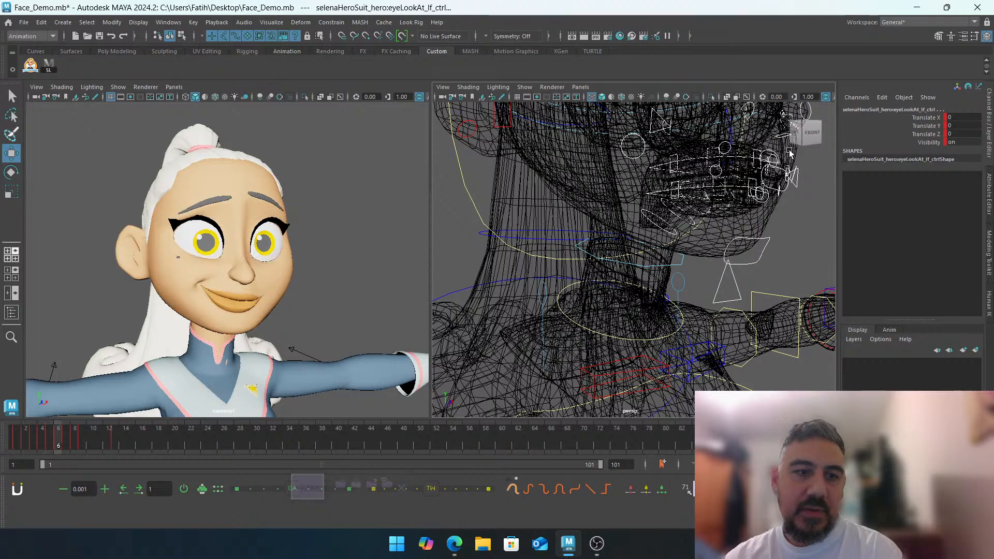
{"action": "key", "text": "period"}
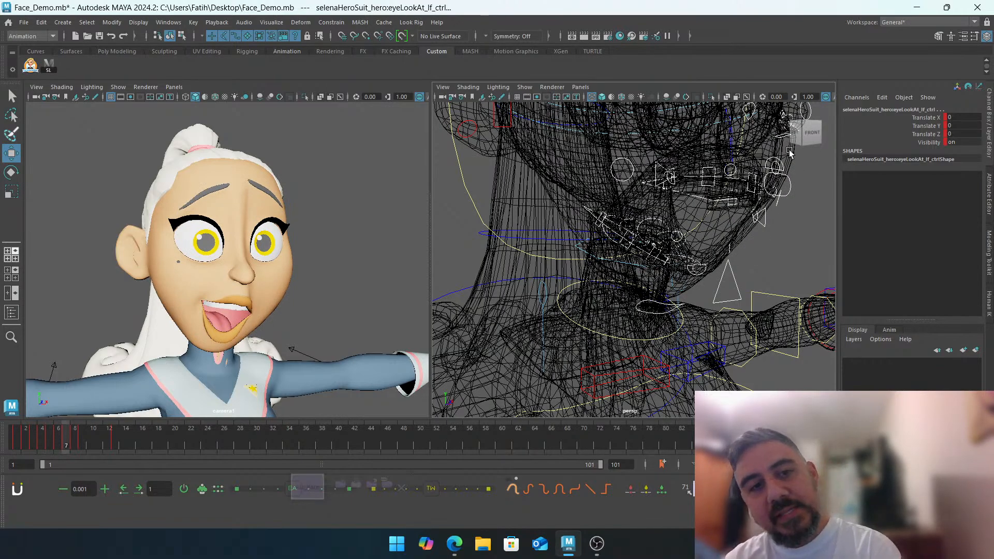
Review the keyed expressions beyond frame 7, return to frame 7 and deselect the facial controls
{"action": "key", "text": "period"}
{"action": "key", "text": "period"}
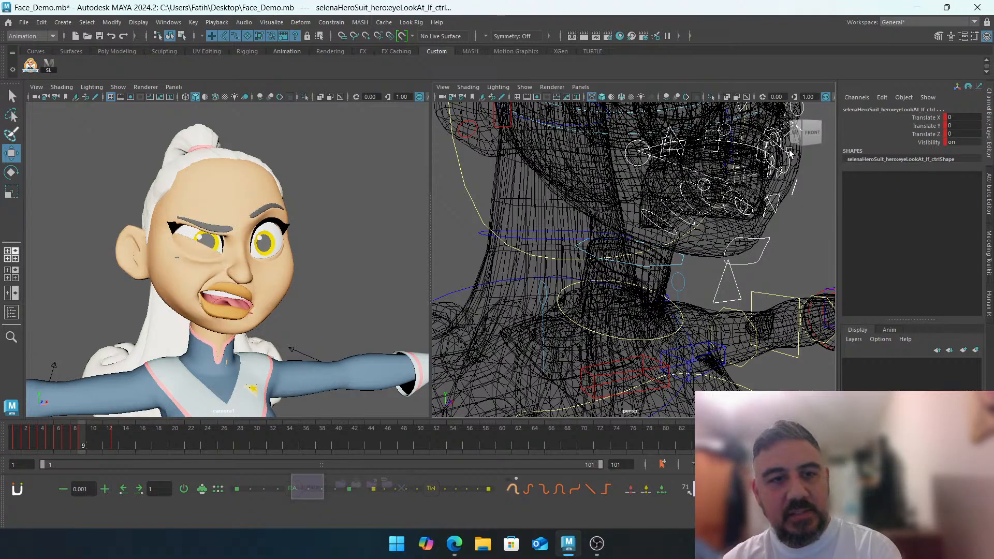
{"action": "key", "text": "period"}
{"action": "key", "text": "comma"}
{"action": "key", "text": "comma"}
{"action": "key", "text": "comma"}
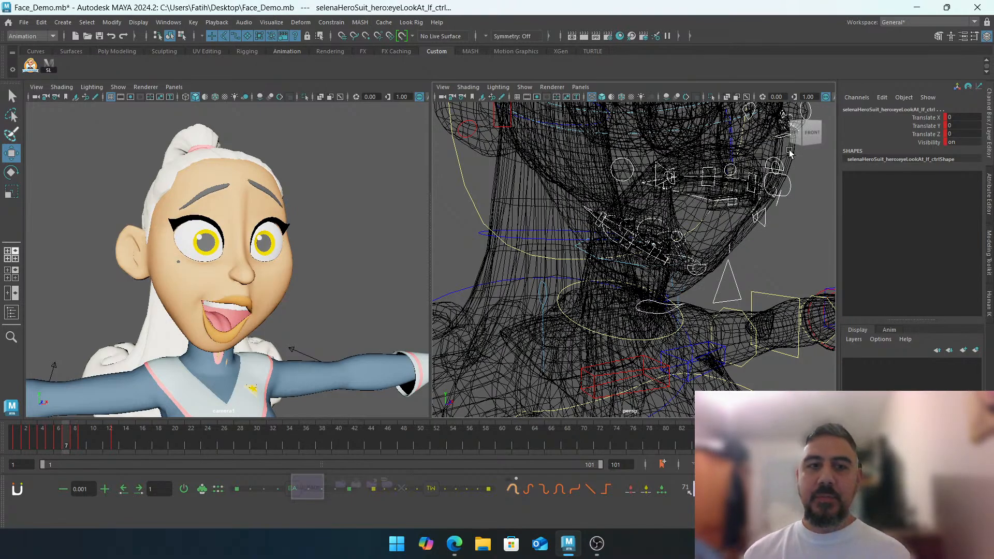
{"action": "left_click", "coordinate": [314, 185]}
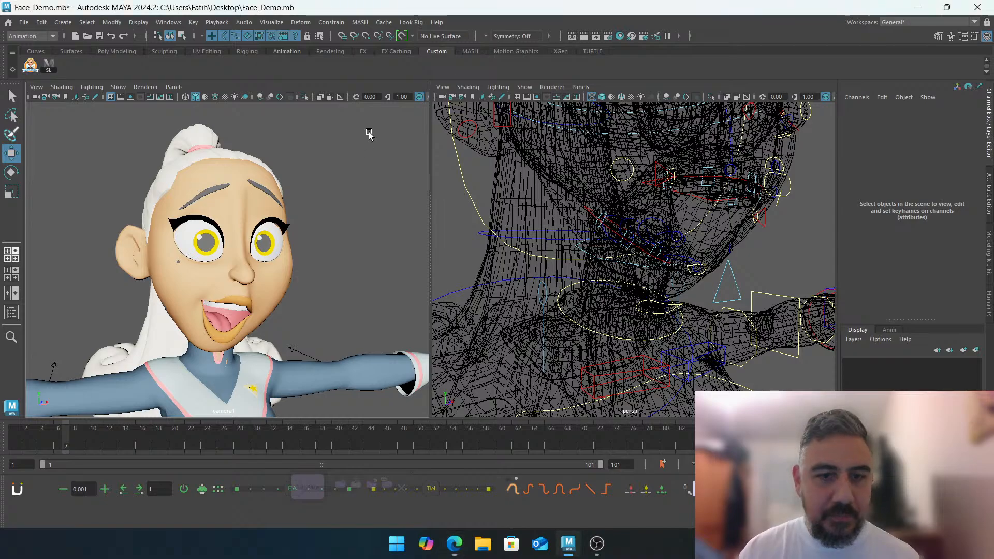
Examine the sad expressions at frames 4 and 5, and return to the open-mouth expression at frame 7
{"action": "key", "text": "alt+comma"}
{"action": "key", "text": "alt+comma"}
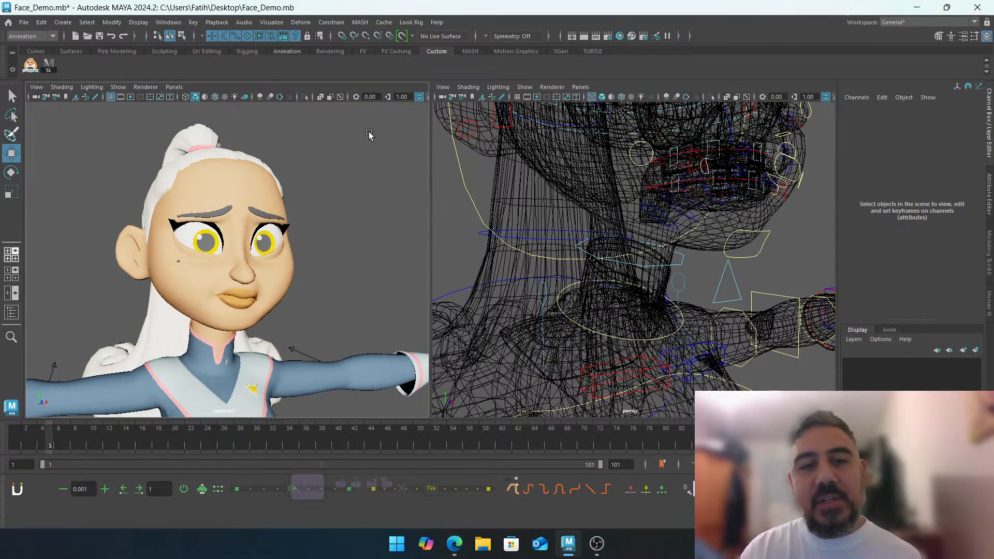
{"action": "key", "text": "alt+comma"}
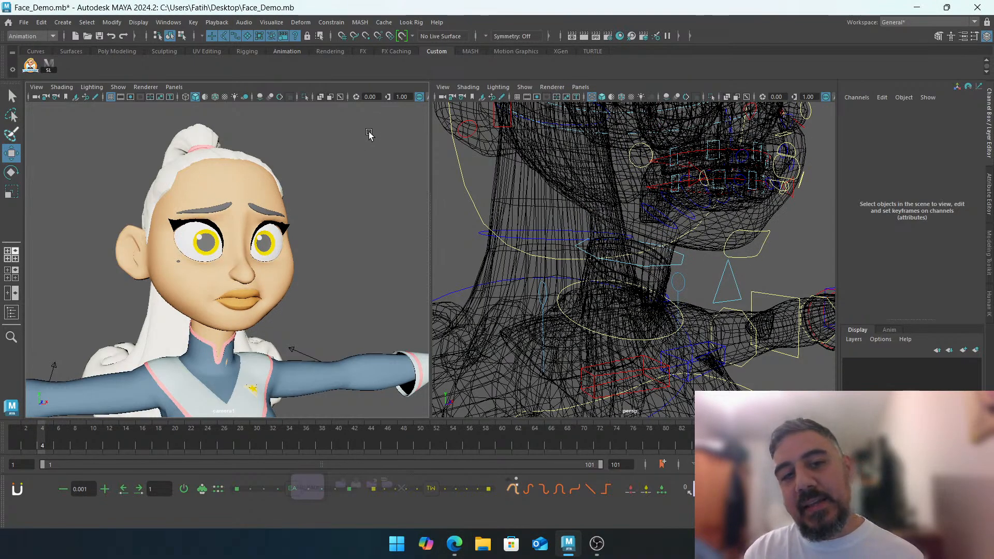
{"action": "key", "text": "alt+period"}
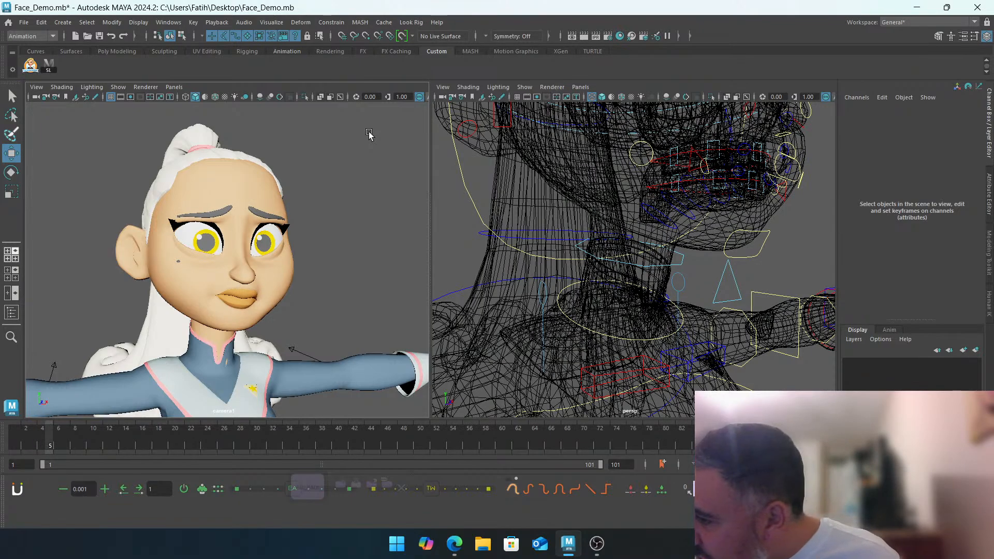
{"action": "key", "text": "alt+period"}
{"action": "key", "text": "alt+period"}
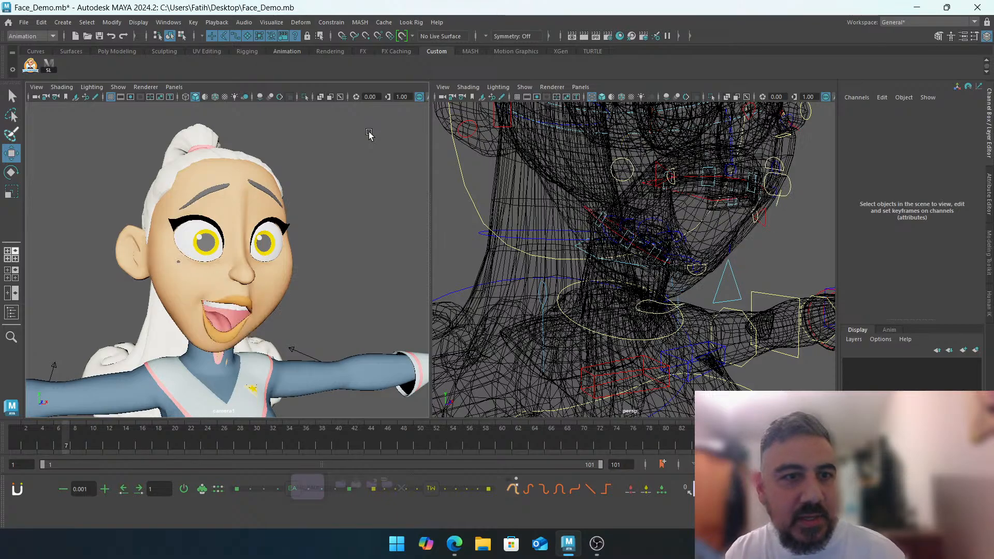
Compare the open-mouth expression at frame 7 with the smile at frame 8 and the frames just after it, ending at frame 7
{"action": "key", "text": "alt+period"}
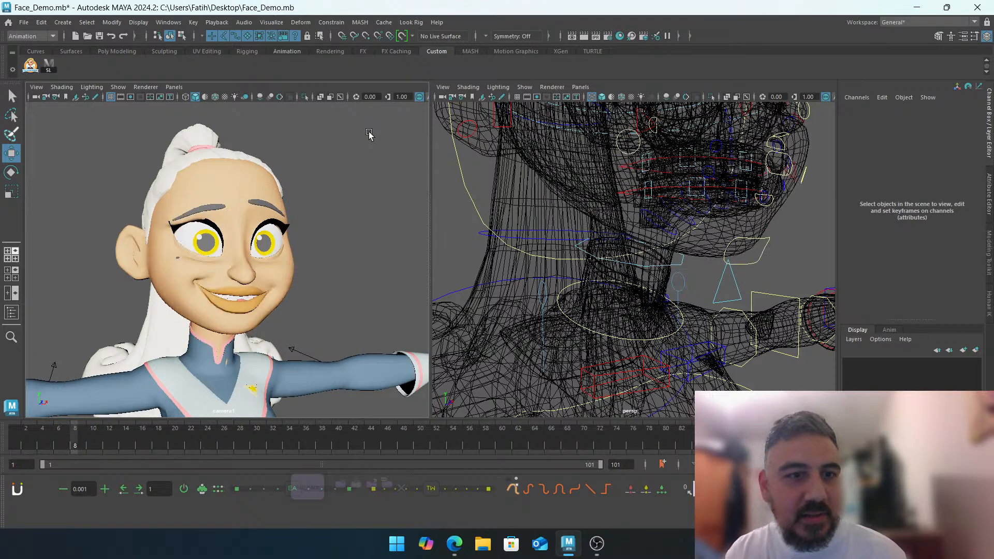
{"action": "key", "text": "alt+comma"}
{"action": "key", "text": "alt+period"}
{"action": "key", "text": "alt+period"}
{"action": "key", "text": "alt+comma"}
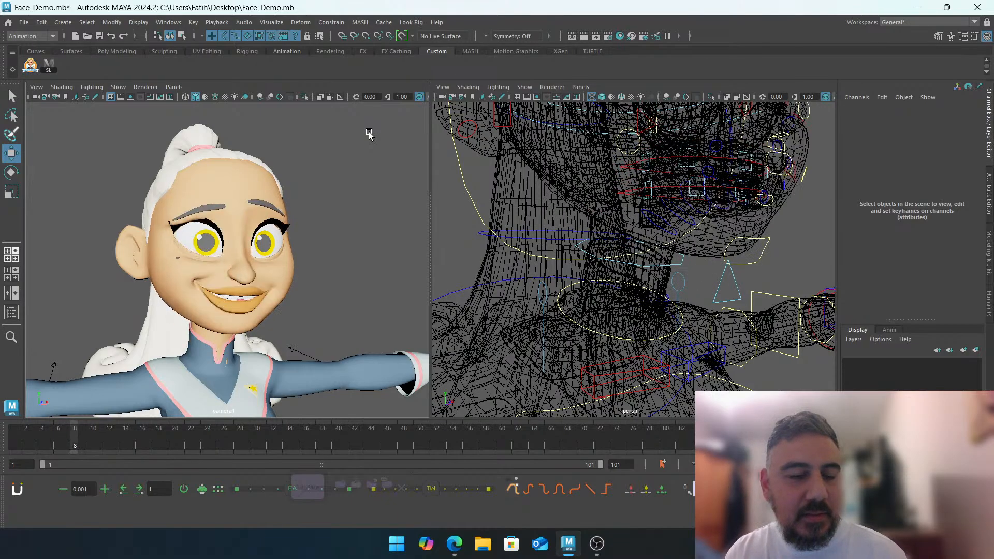
{"action": "key", "text": "alt+period"}
{"action": "key", "text": "alt+period"}
{"action": "key", "text": "alt+comma"}
{"action": "key", "text": "alt+comma"}
{"action": "key", "text": "alt+comma"}
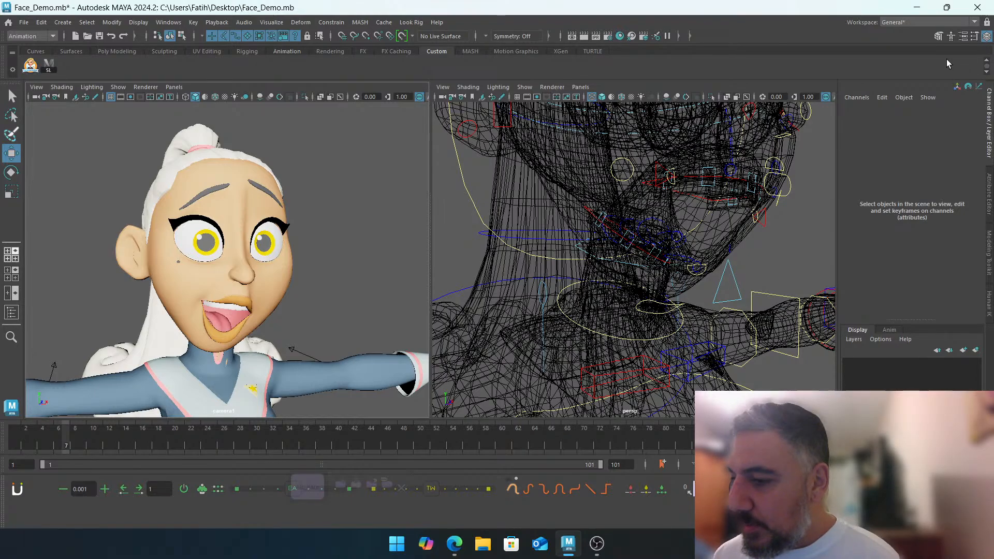
{"action": "left_click", "coordinate": [916, 8]}
{"action": "left_click", "coordinate": [569, 543]}
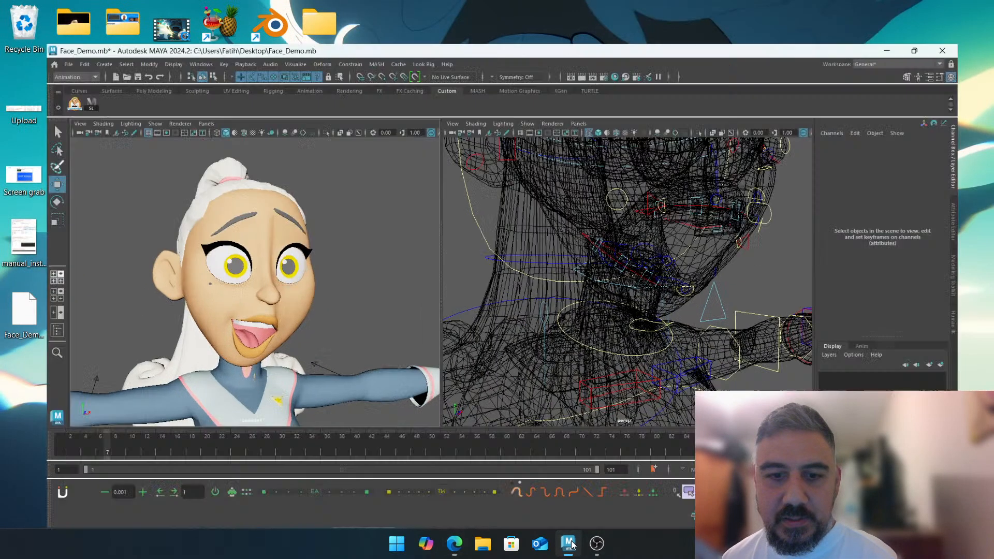